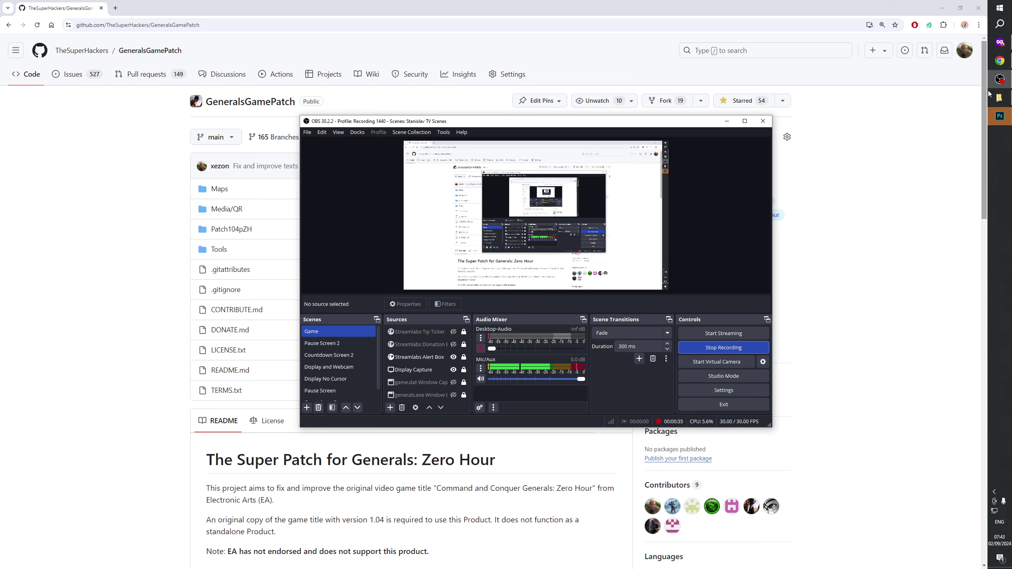
- Switch to the GenerateMip folder and open cbnapart01_n.psd in Photoshop
left_click(1006, 101)
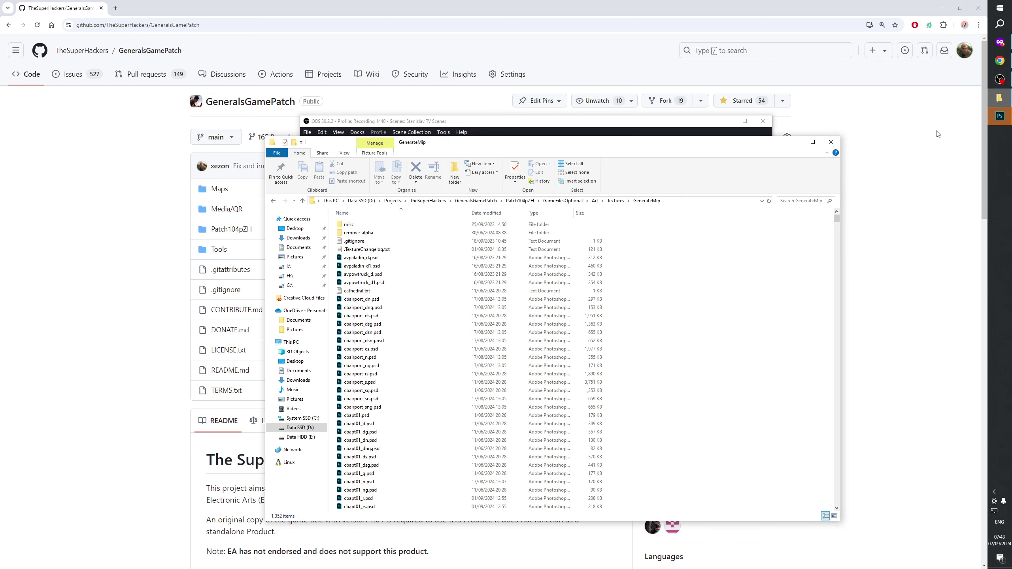
left_click(348, 425)
type("cbn")
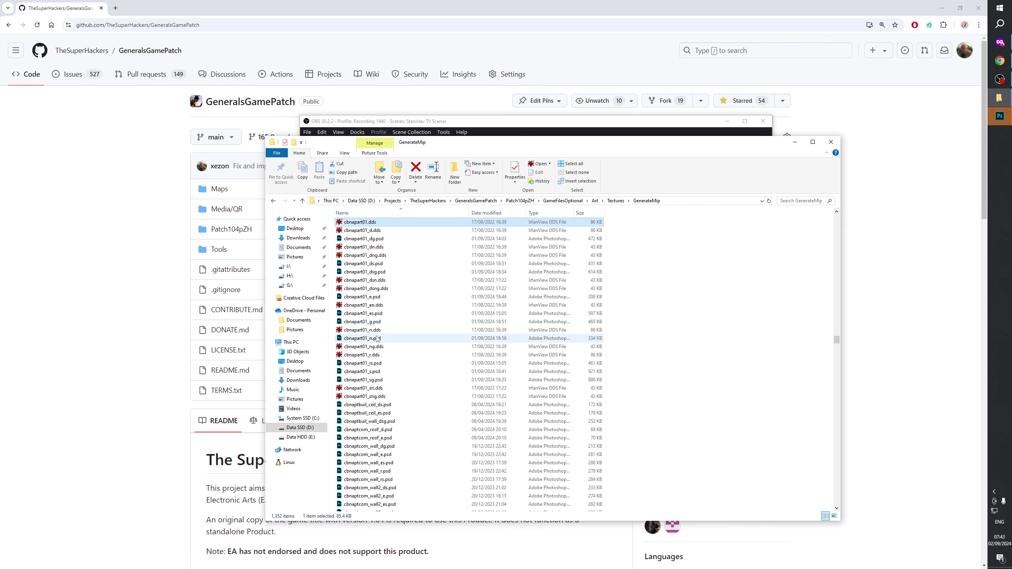
double_click(371, 338)
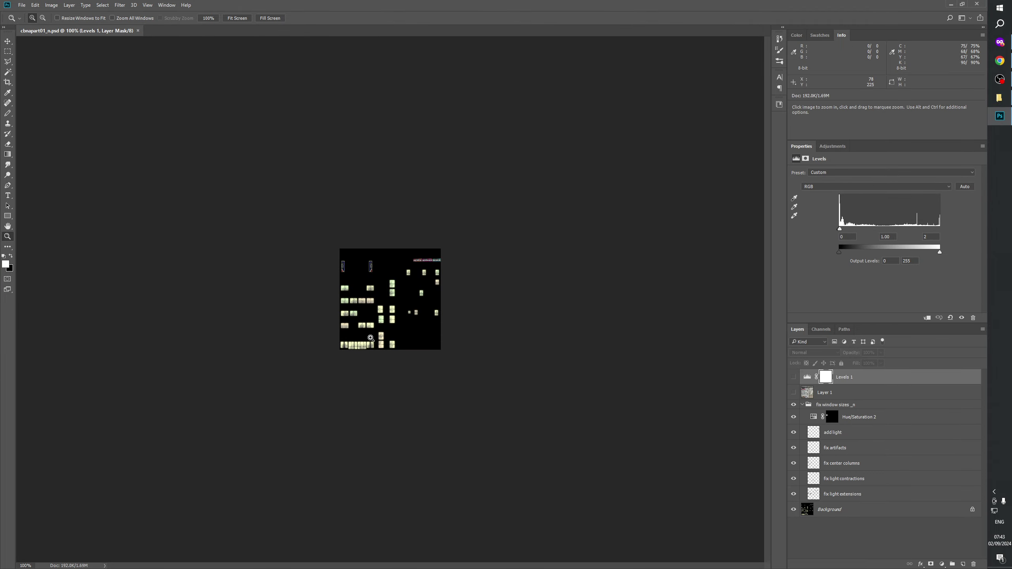
- Examine the night window texture at 100% and 200% and clear the layer selection
left_click(370, 338)
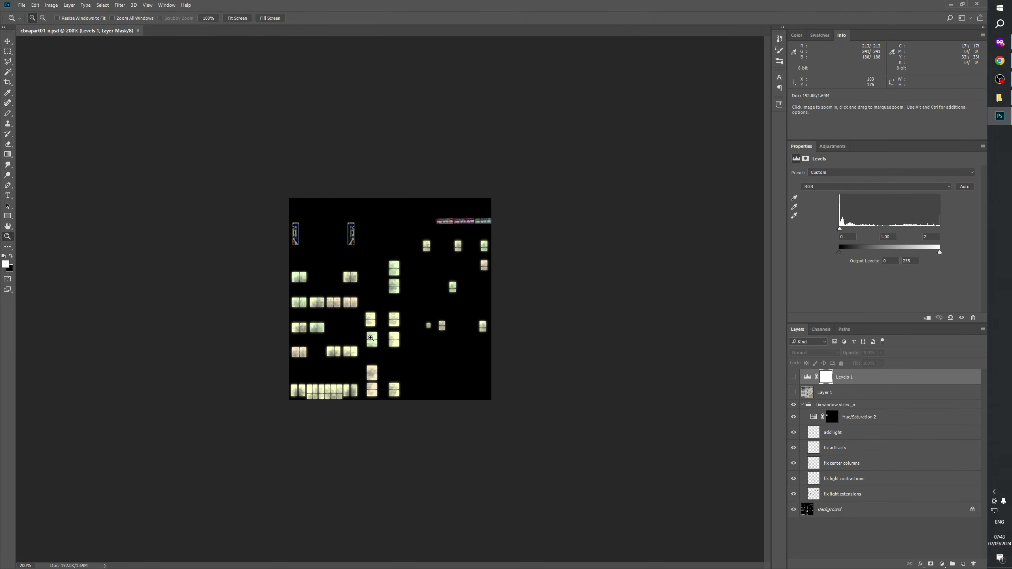
right_click(382, 329)
left_click(389, 343)
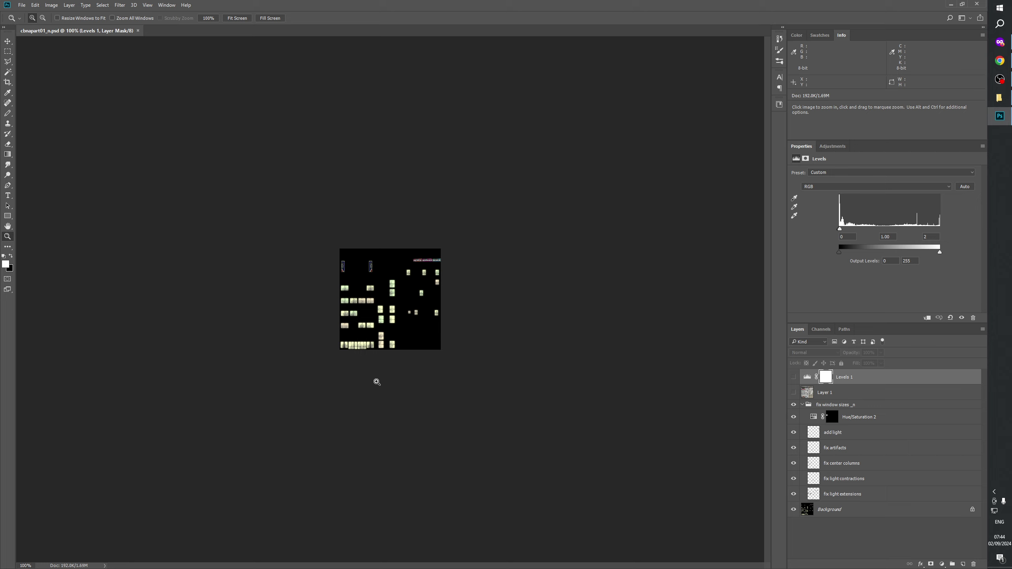
left_click(383, 302)
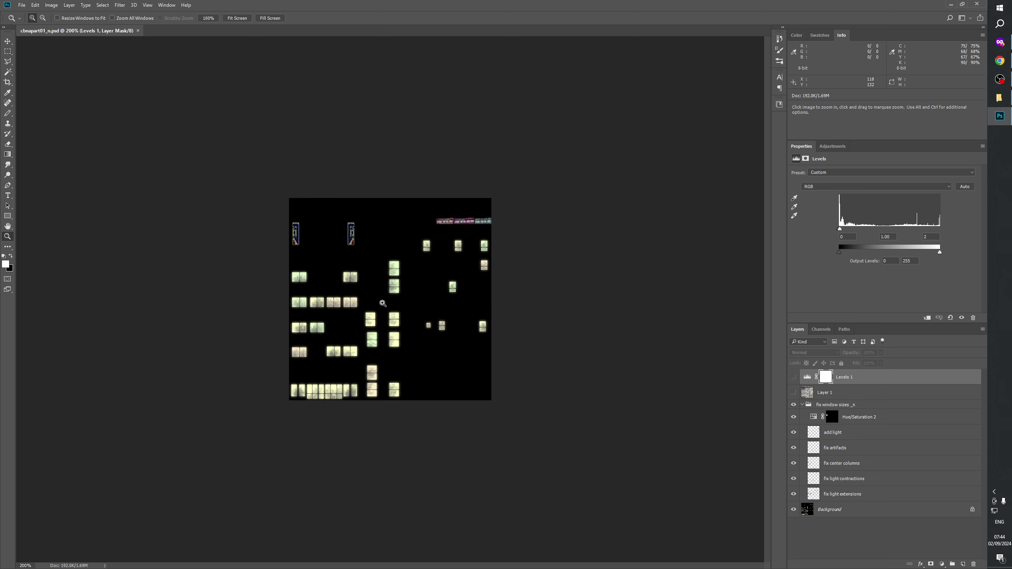
left_click(831, 538)
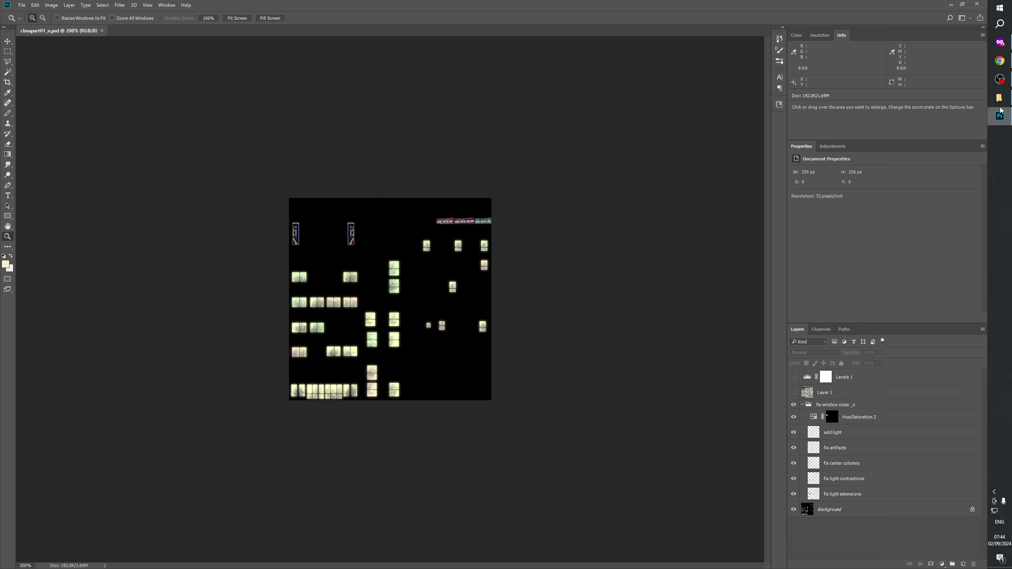
- Launch Visual Studio 2022 and open the recent thyme.sln solution
left_click(999, 7)
type("vi")
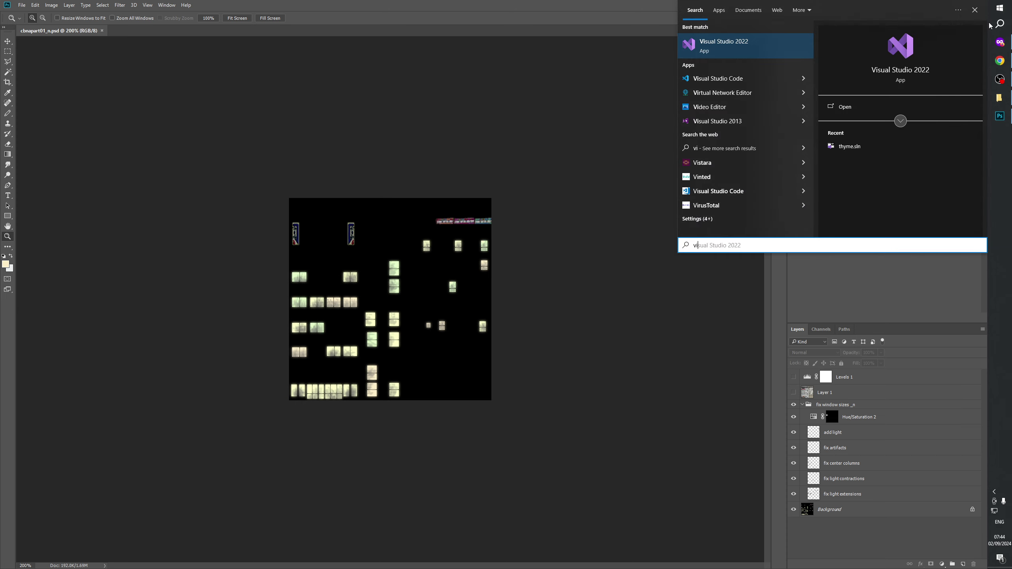
key("Return")
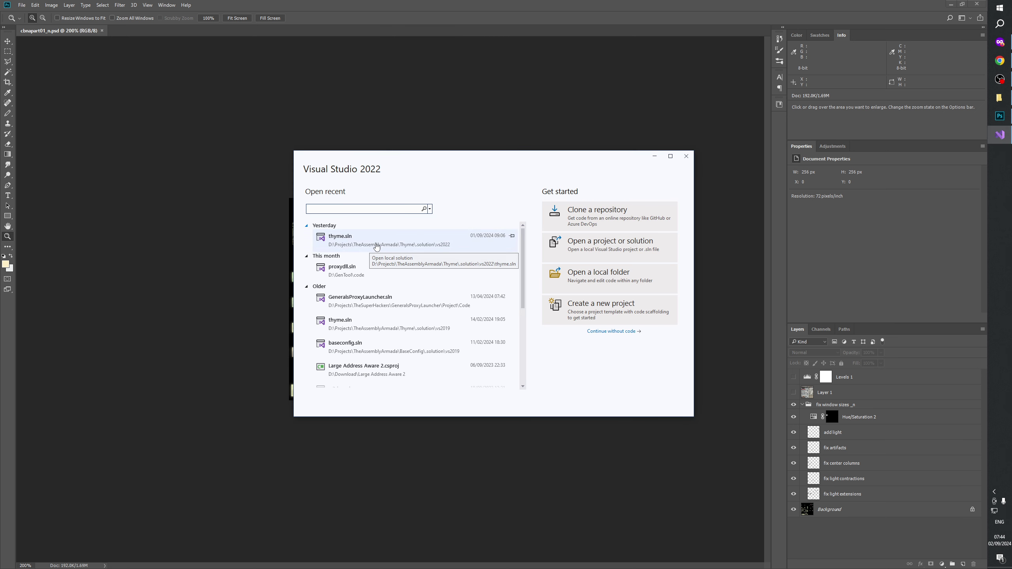
left_click(376, 246)
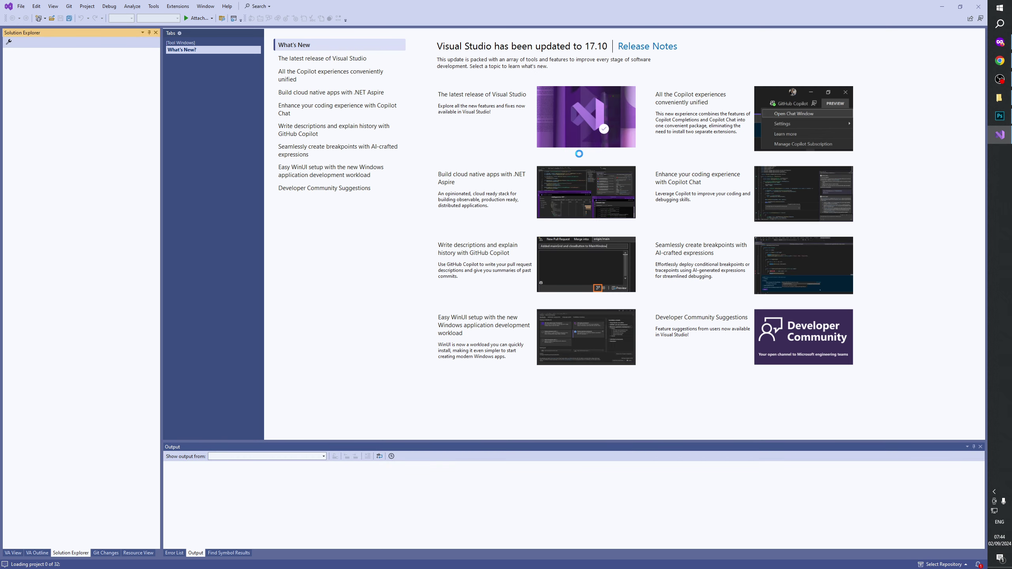
left_click(1000, 115)
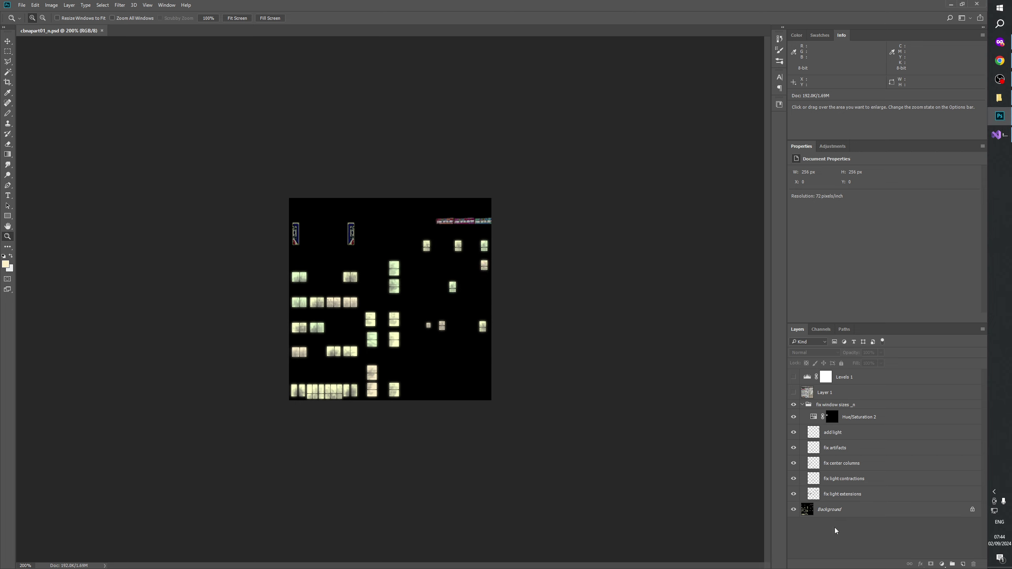
left_click(1000, 135)
left_click(547, 236)
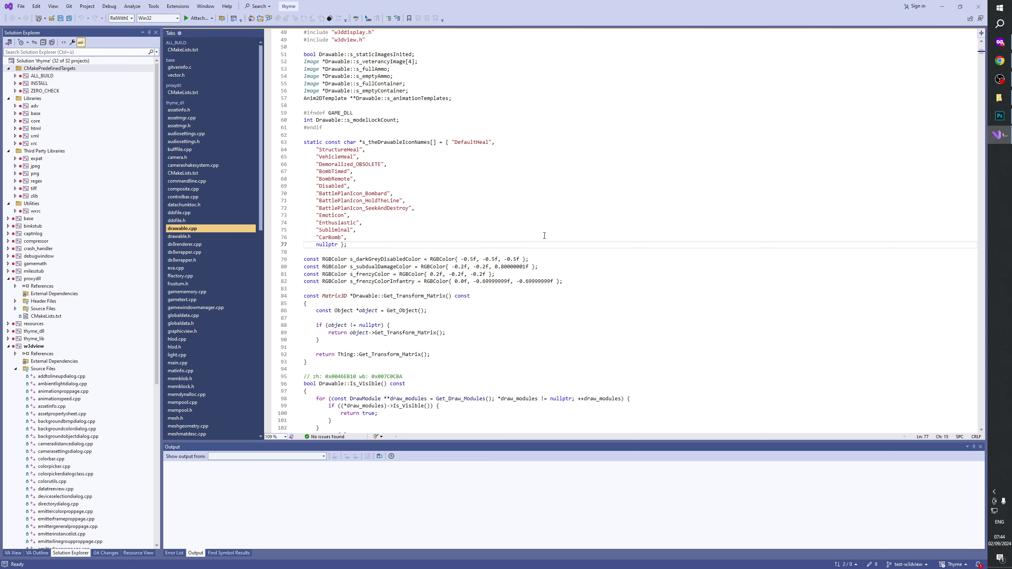
left_click(529, 277)
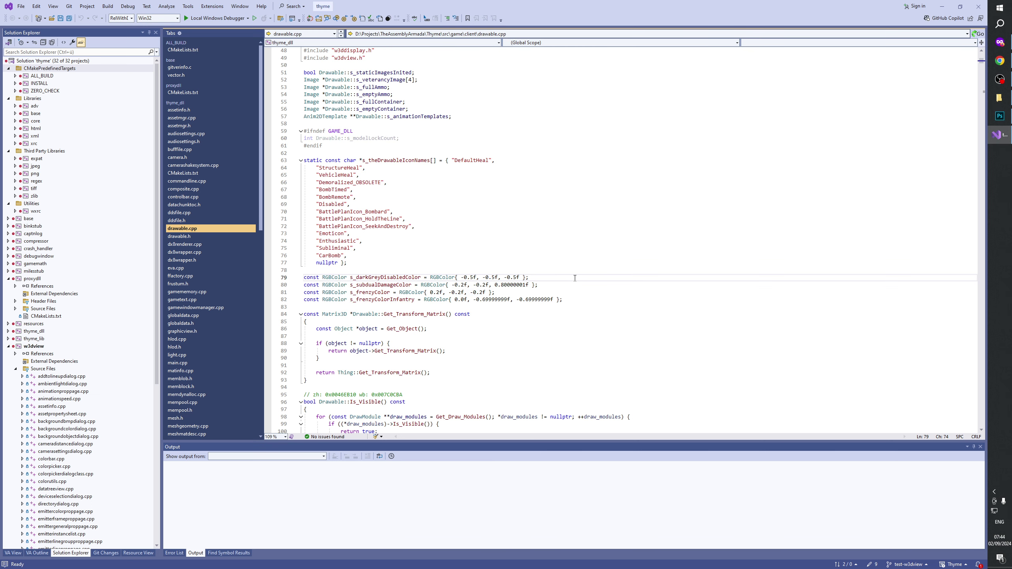
left_click(574, 277)
- Switch back to Photoshop and select the fix artifacts layer in the fix window sizes _n group
left_click(1000, 116)
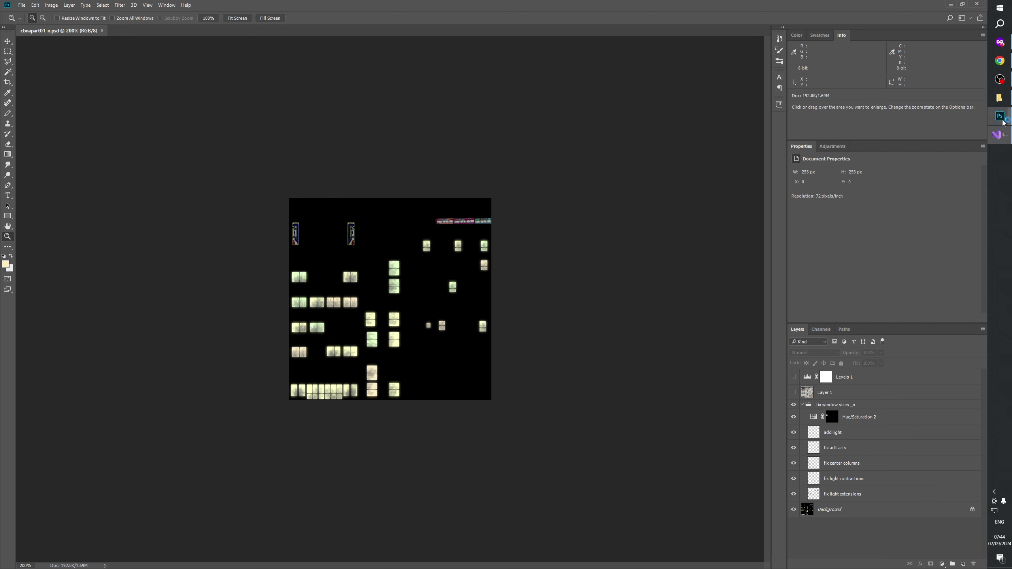
left_click(403, 352)
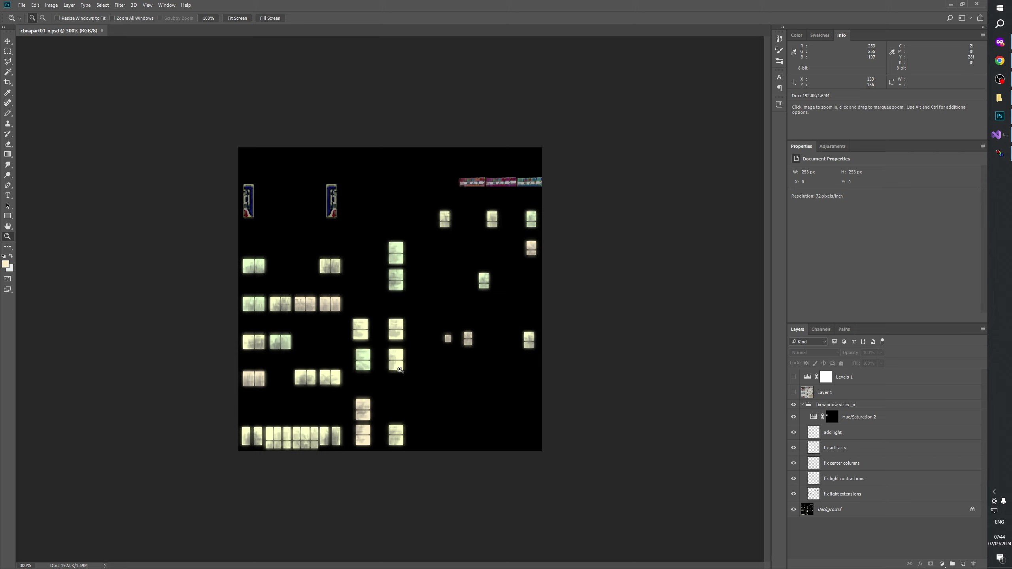
left_click(365, 343)
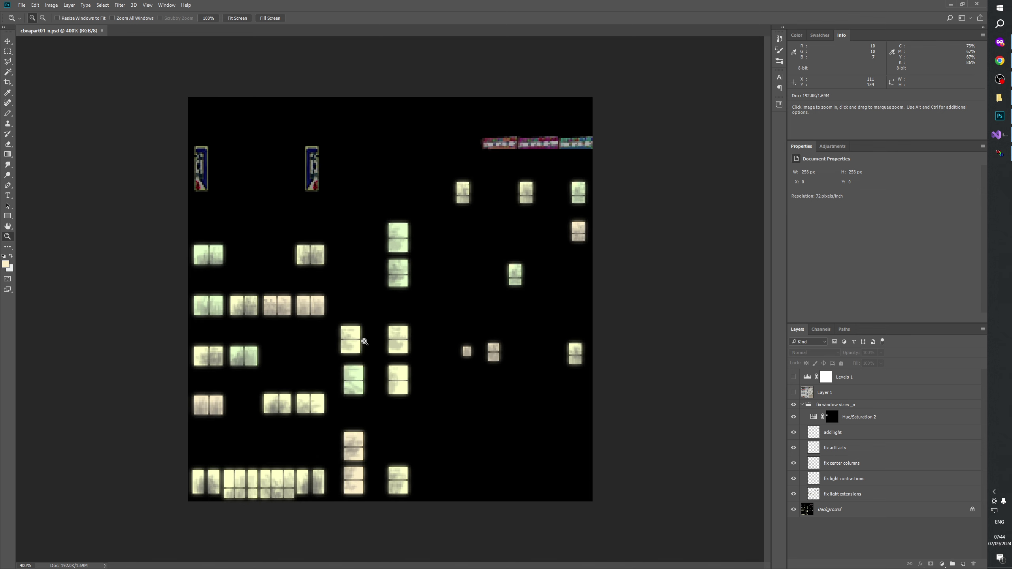
left_click(364, 344)
left_click(364, 344)
left_click(844, 453)
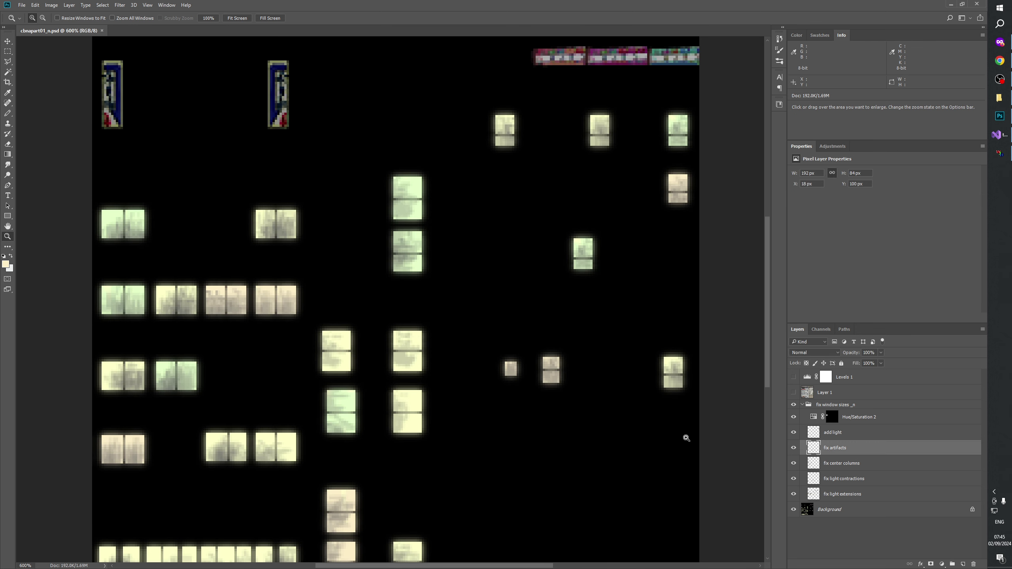
- Compare the lower windows of the texture with the fix window sizes _n group hidden and shown
left_click_drag(426, 509, 494, 304)
left_click(496, 315)
left_click(486, 328)
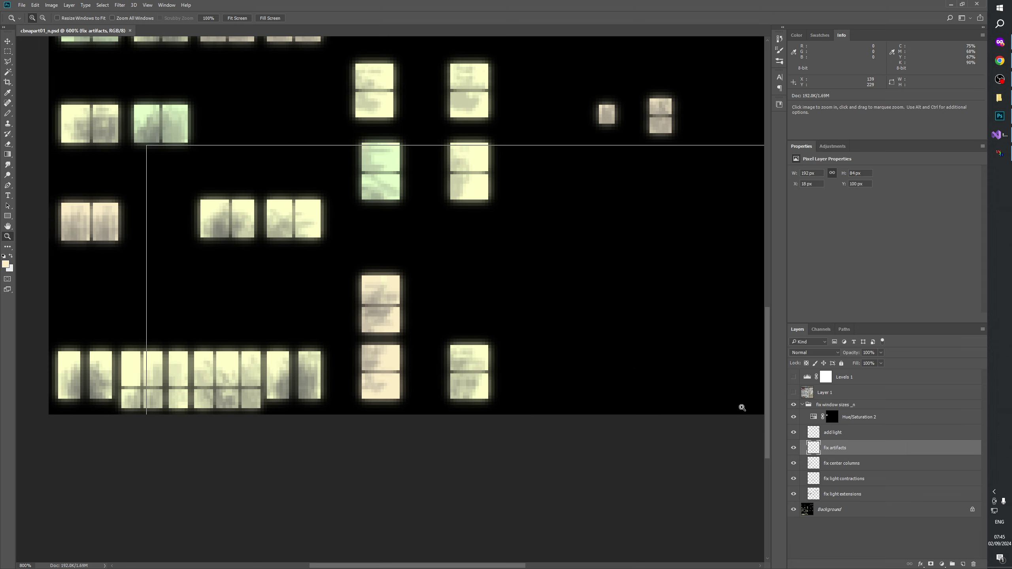
left_click(485, 327)
left_click(793, 405)
left_click(793, 405)
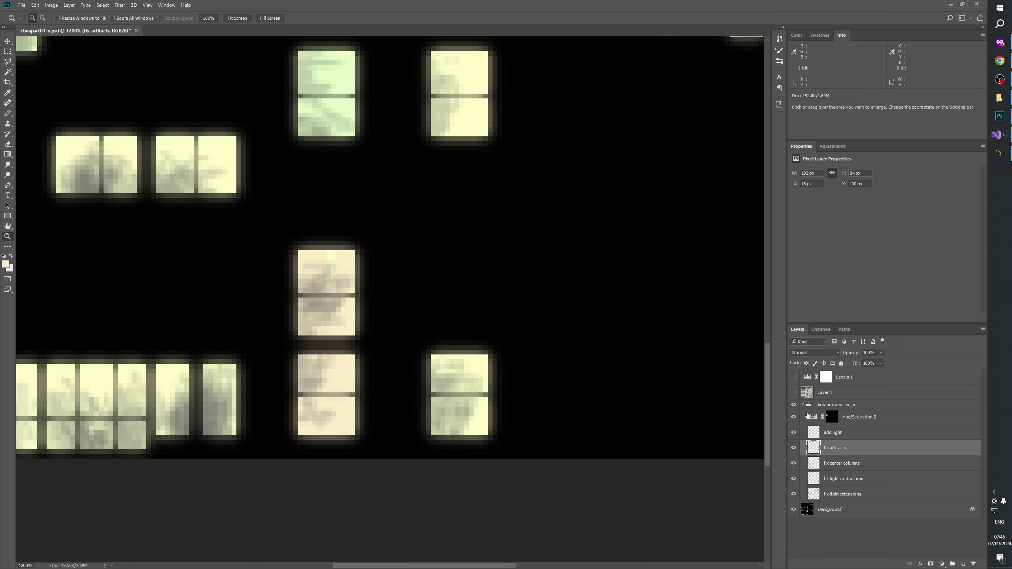
- Set the Pencil tool to 10% opacity for retouching the lowest yellow window beside the peach ones
key("b")
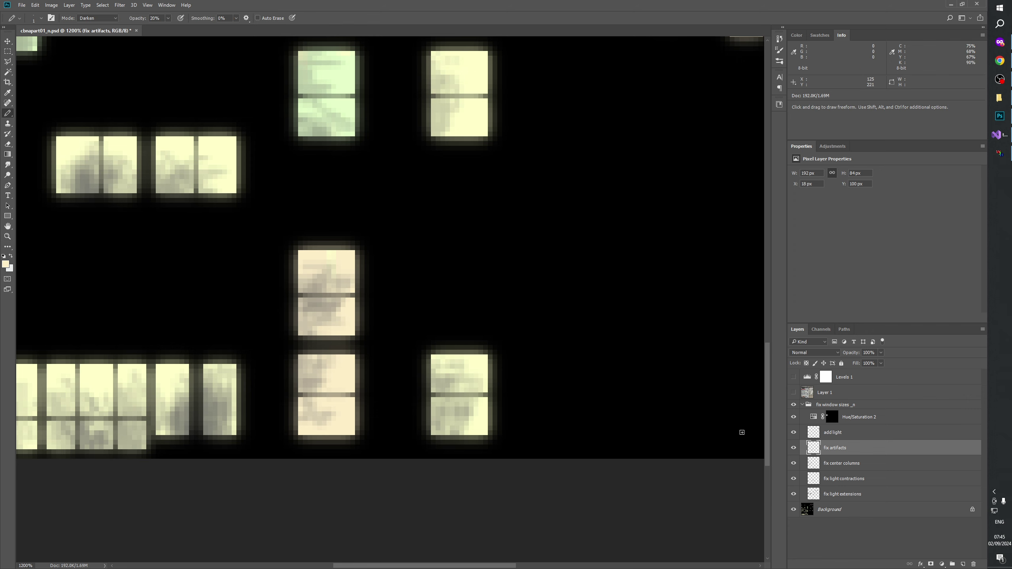
left_click(8, 236)
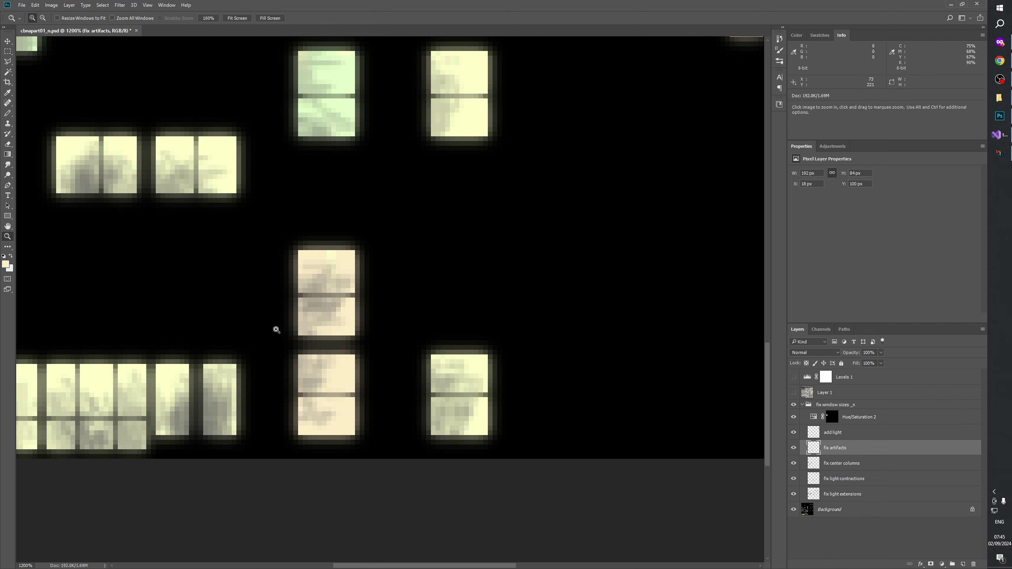
left_click(419, 390)
left_click(419, 390)
left_click(419, 390)
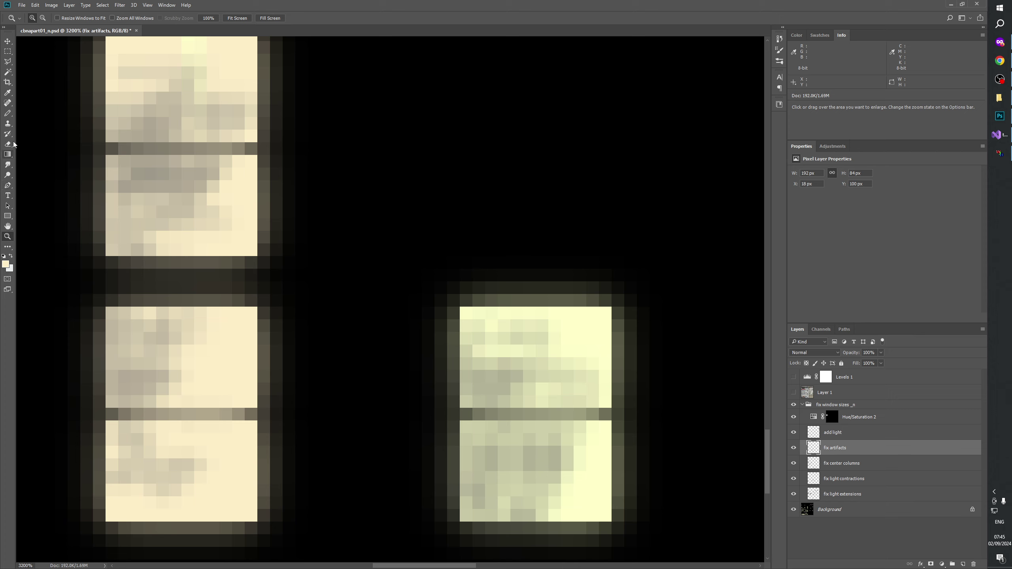
left_click(8, 114)
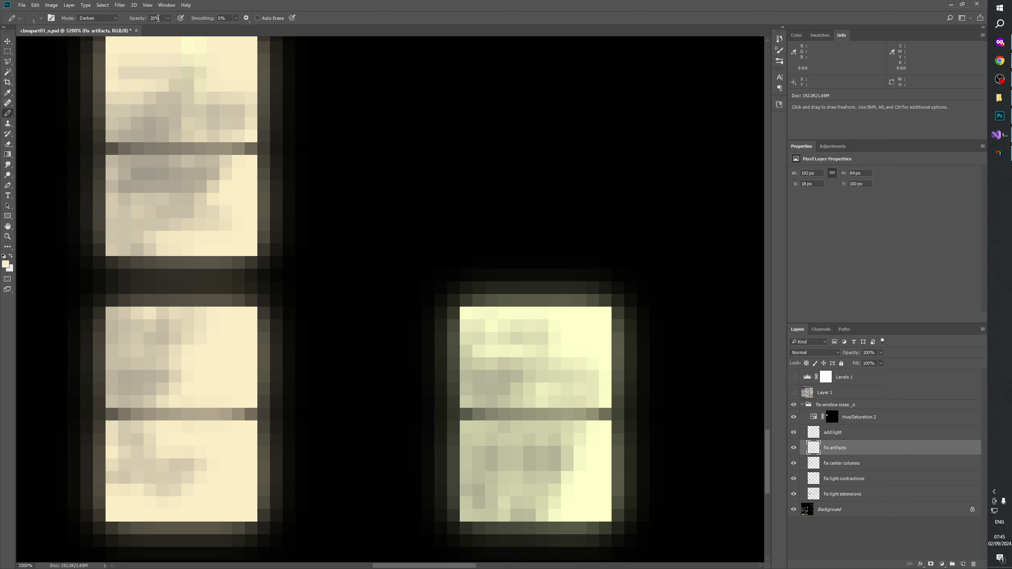
type("10")
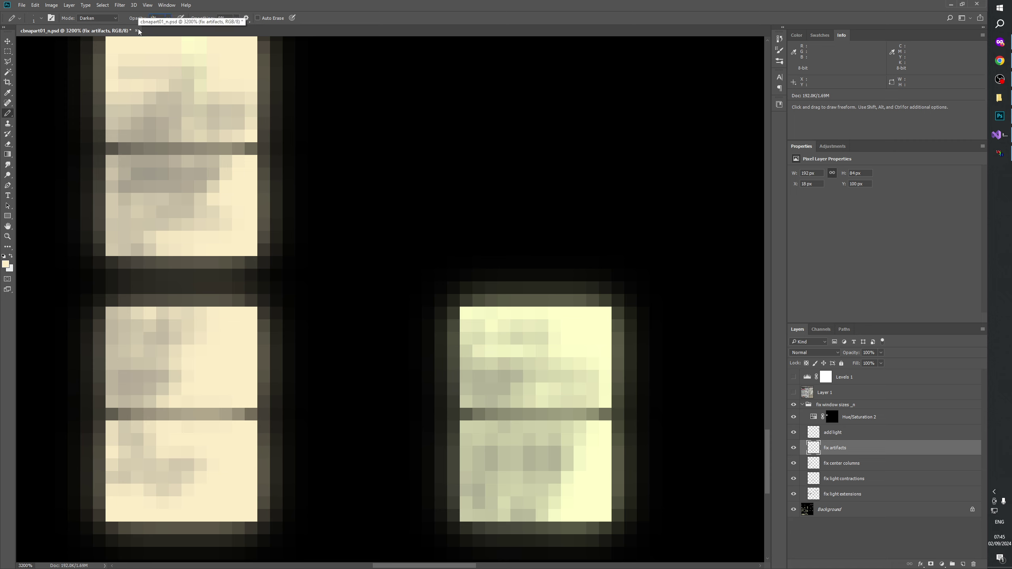
key("Return")
- Sample a muted yellow-green from the lowest yellow window and pencil over the light pixels in its upper pane
key("alt")
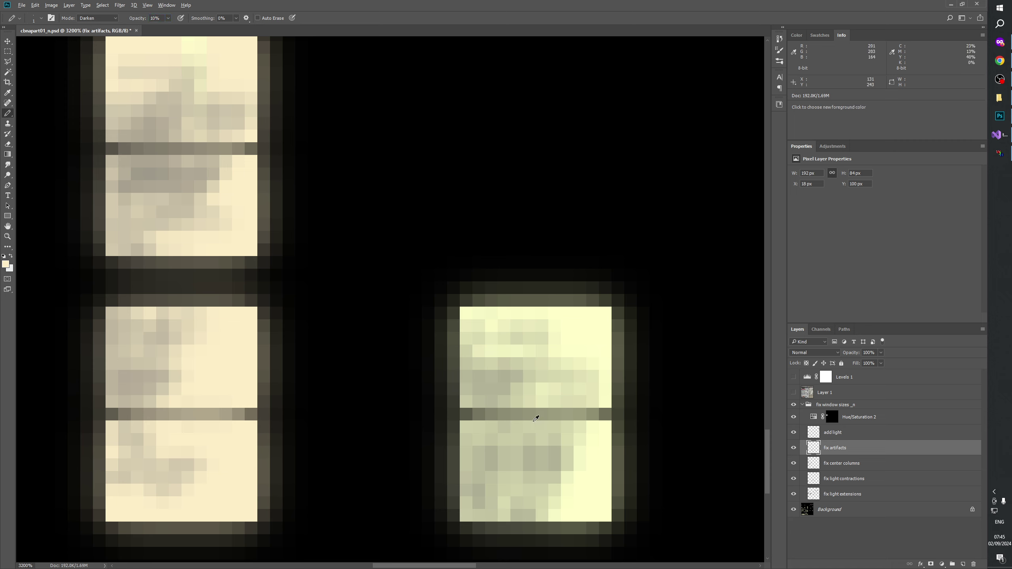
left_click(507, 362, "alt")
left_click_drag(479, 352, 518, 352)
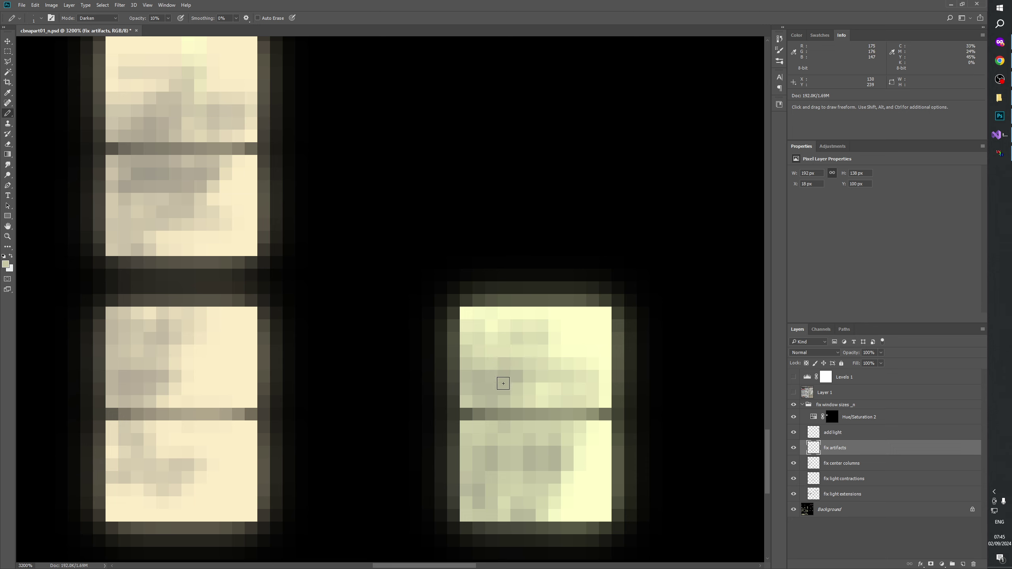
left_click_drag(577, 420, 615, 485)
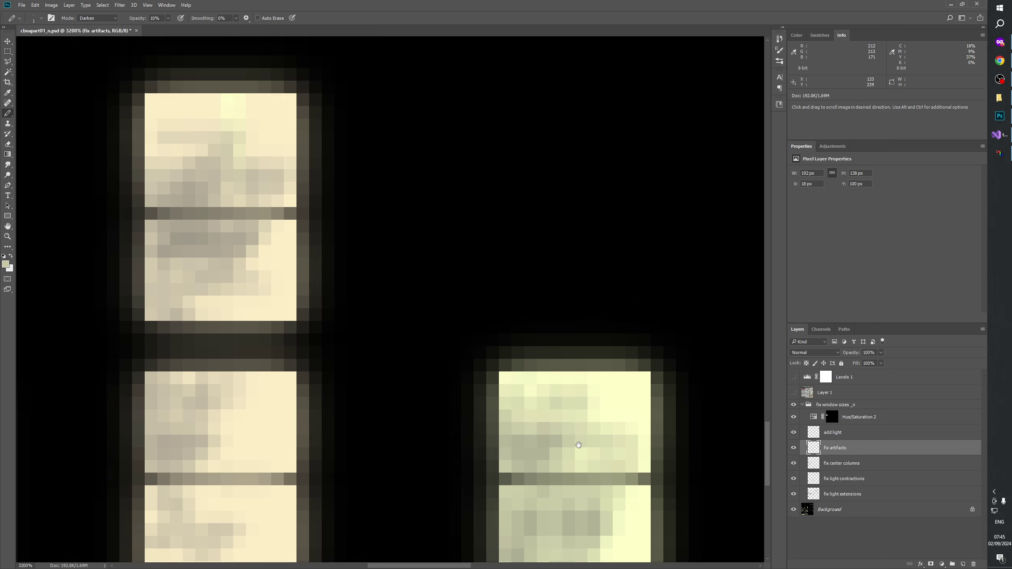
left_click(557, 415)
left_click_drag(603, 272, 630, 176)
scroll(485, 233, "up", 8)
scroll(443, 158, "left", 4)
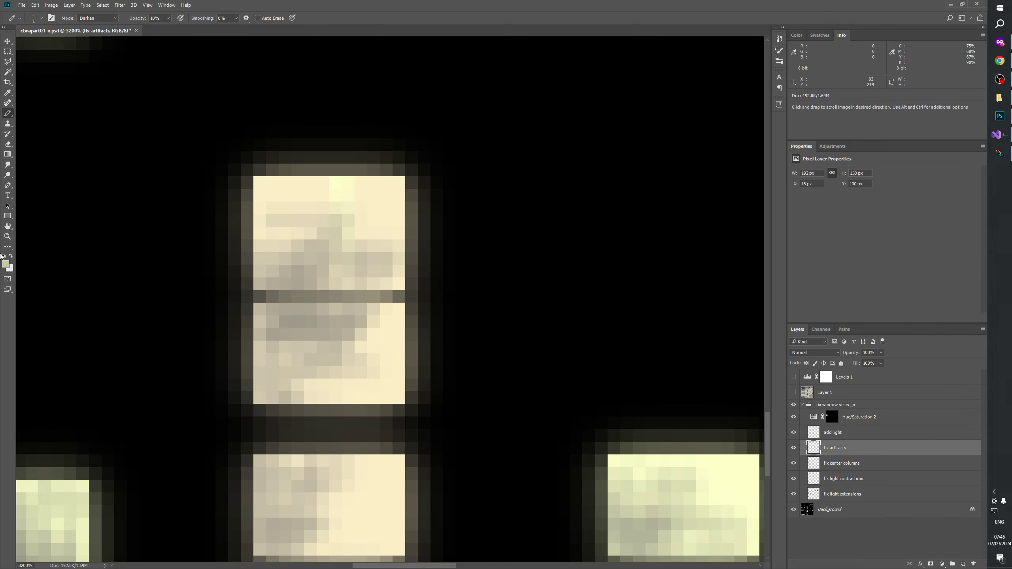
- Examine the whole texture at up to 400% without a selected layer and compare it with Layer 1 shown and hidden
key("z")
right_click(268, 233)
left_click(285, 249)
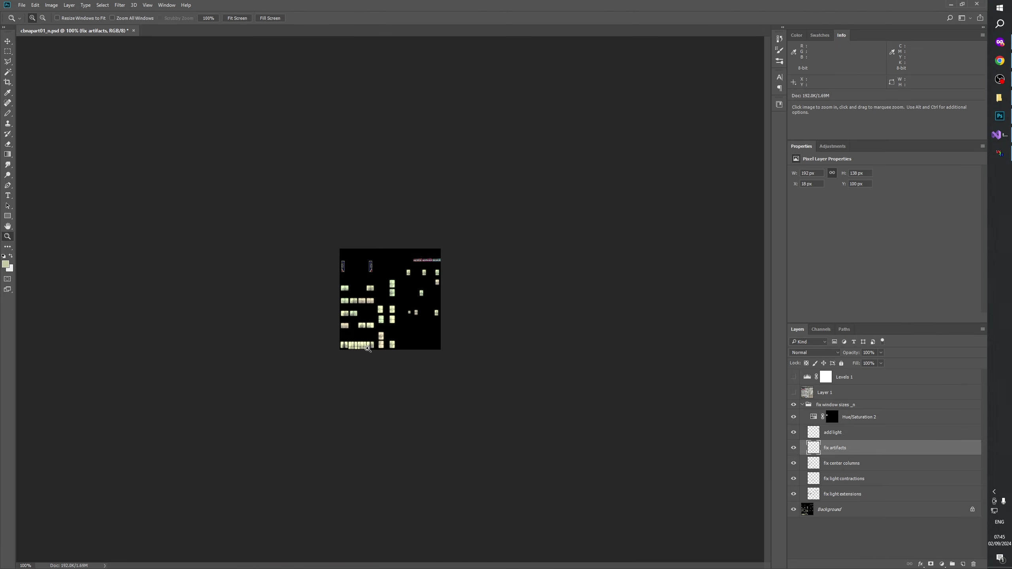
left_click(368, 351)
left_click(371, 349)
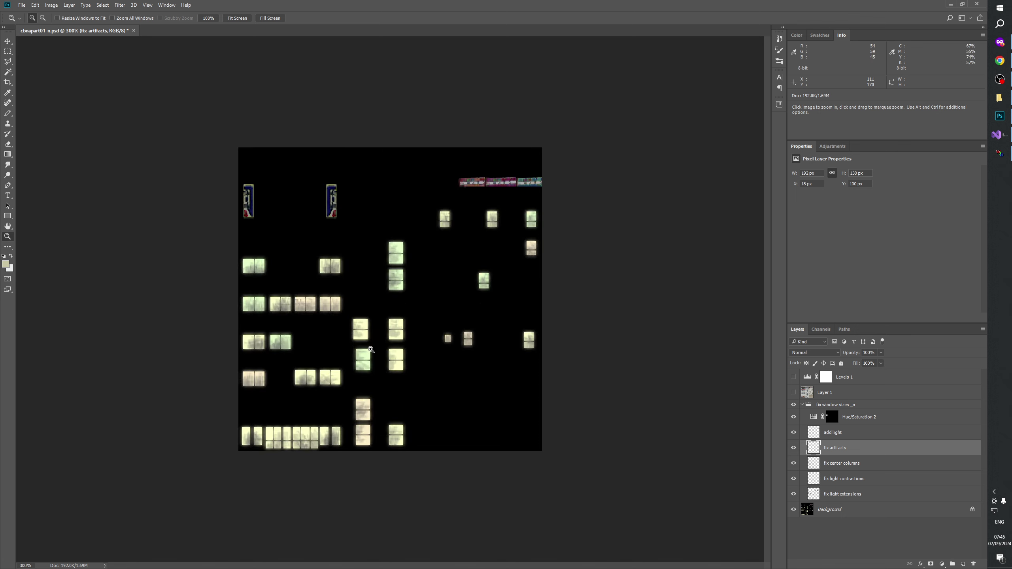
left_click(333, 383)
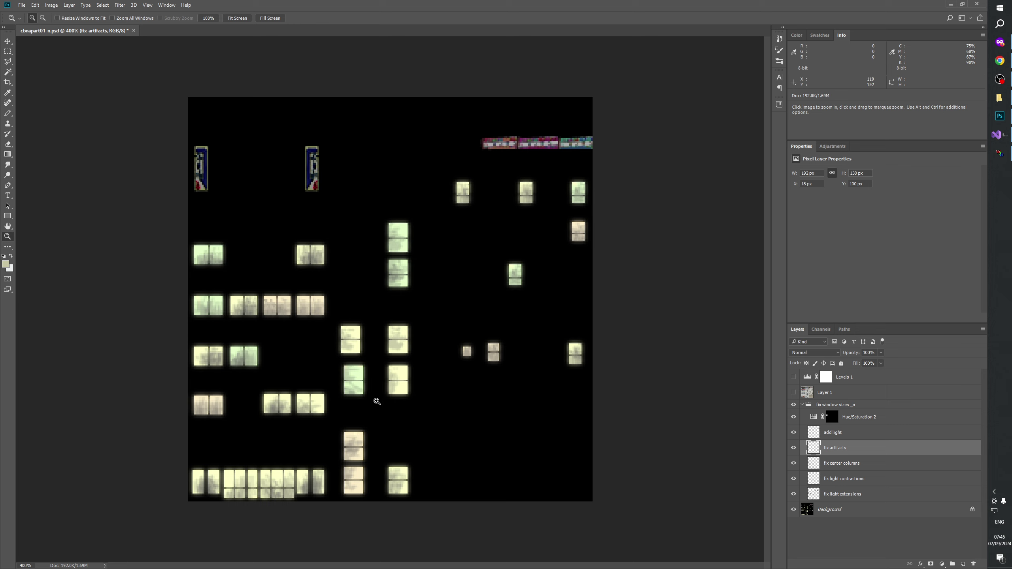
left_click(832, 547)
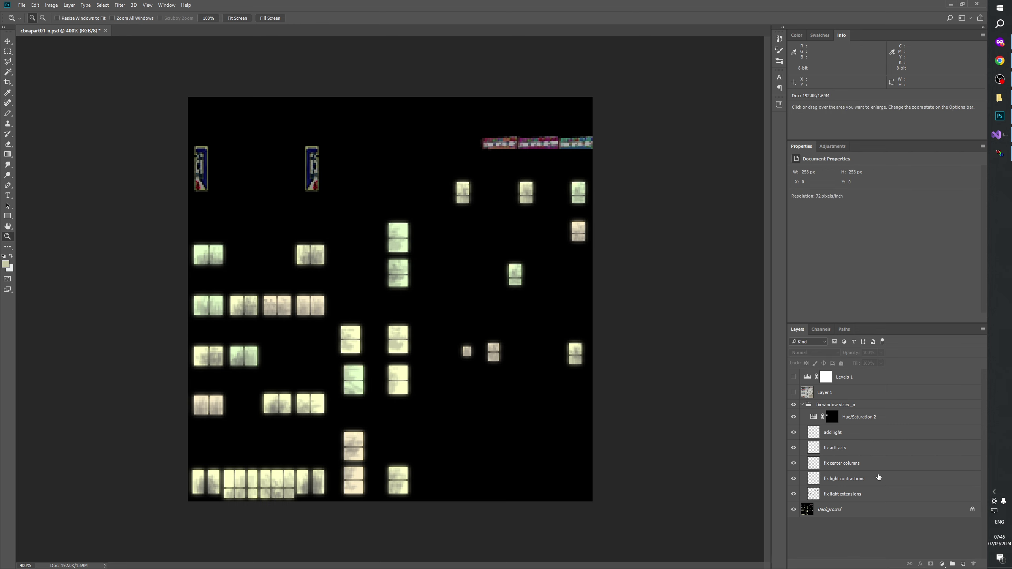
left_click(793, 393)
left_click(793, 392)
- Switch to W3D Viewer, open CBNApart01_N.W3D and display its CBNAPART01_N mesh
left_click(1000, 153)
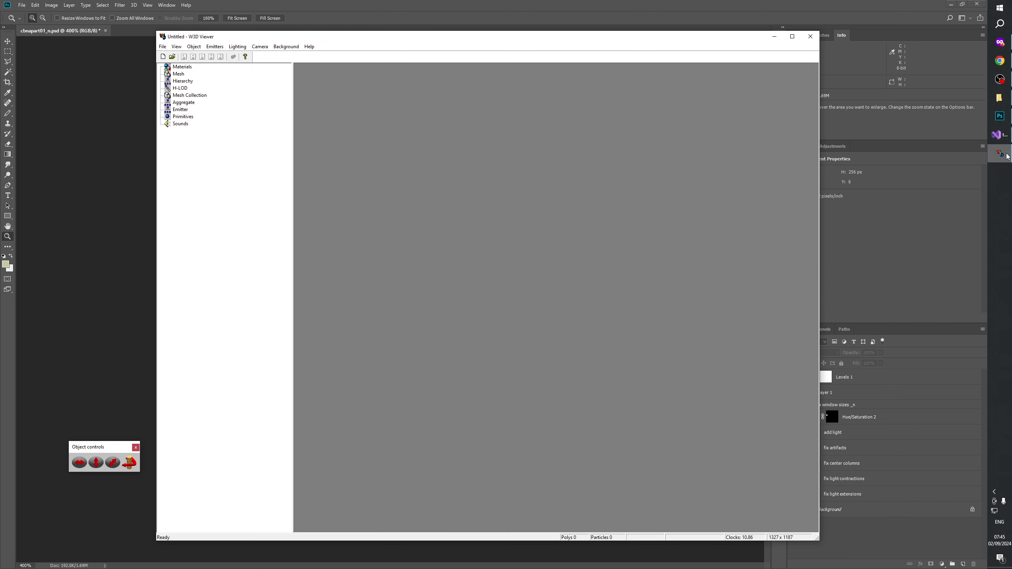
left_click(174, 57)
left_click(457, 358)
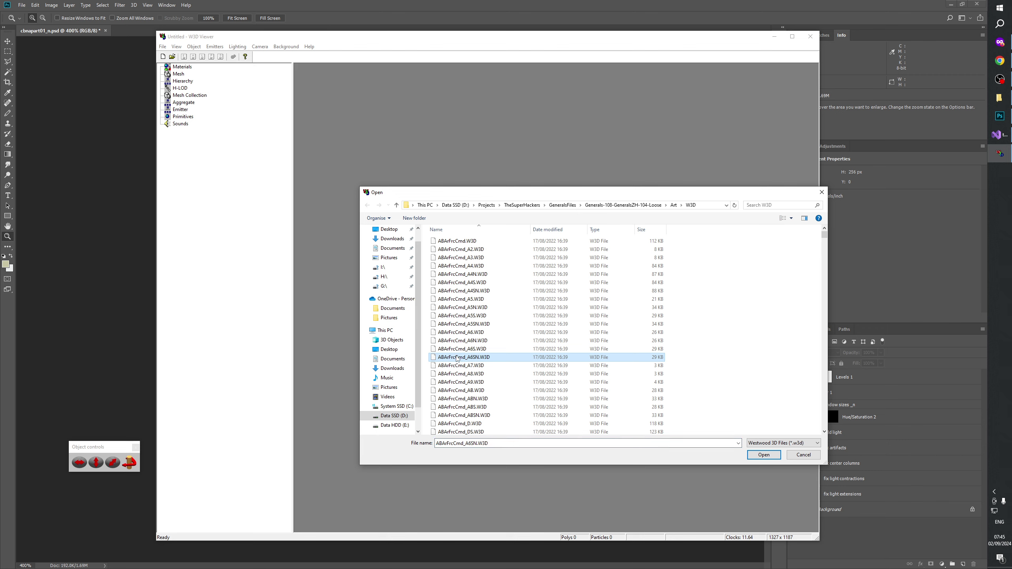
type("cbna")
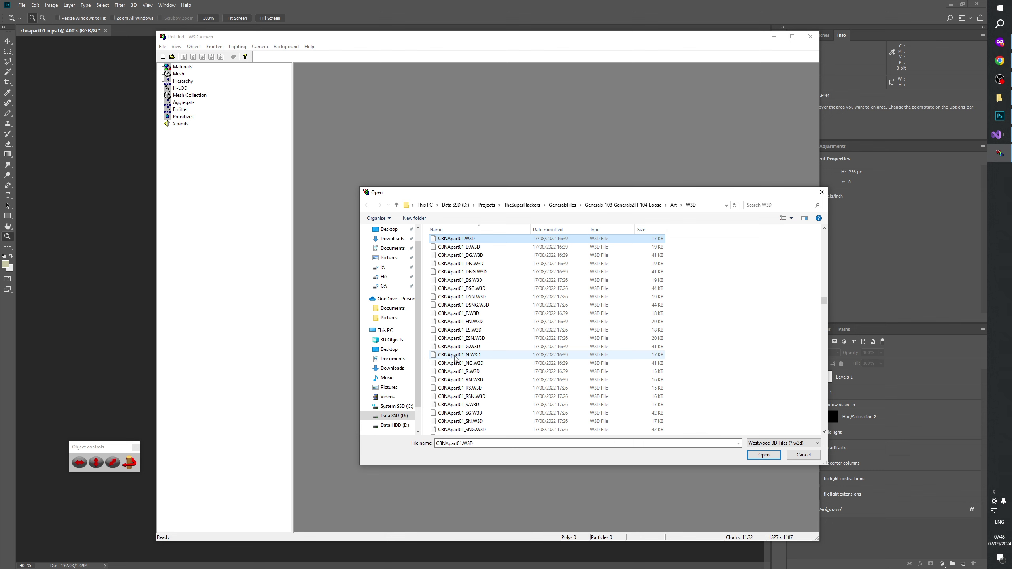
double_click(456, 358)
left_click(160, 75)
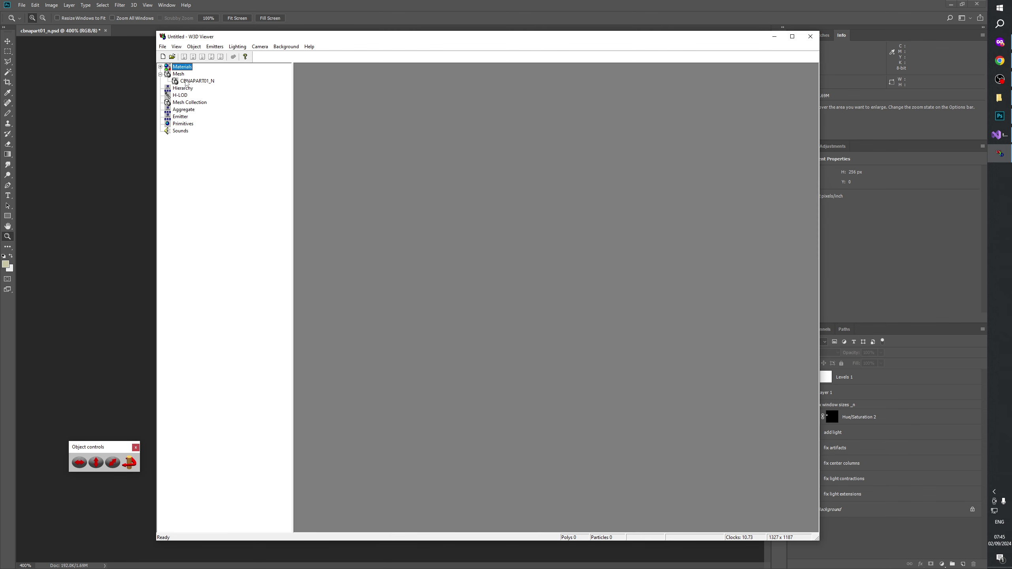
left_click(195, 81)
- Adjust the scene lighting and inspect the building's lit windows on the balcony side, brick-patched side and rear facade
left_click_drag(643, 334, 547, 273)
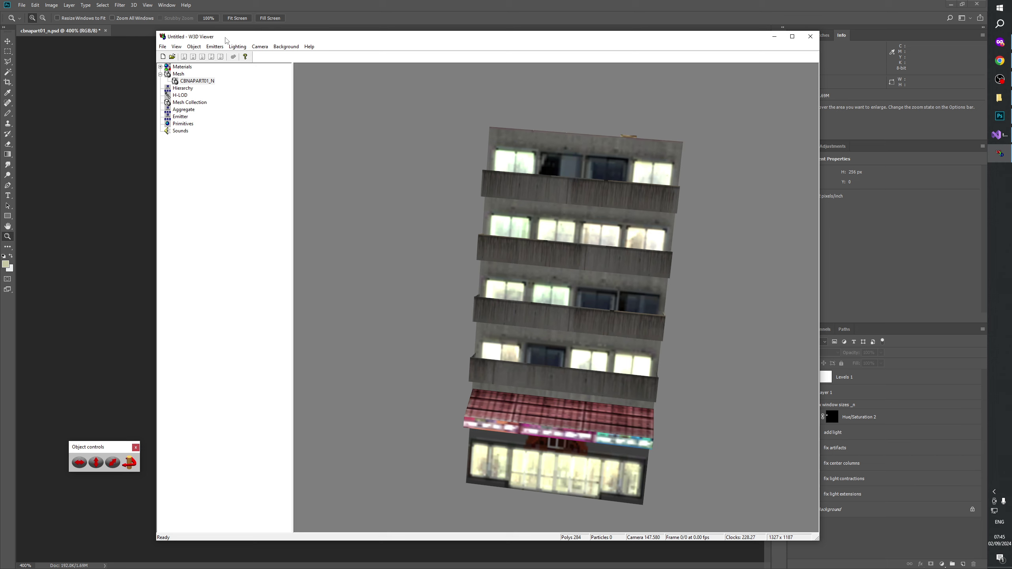
left_click(237, 46)
left_click(262, 134)
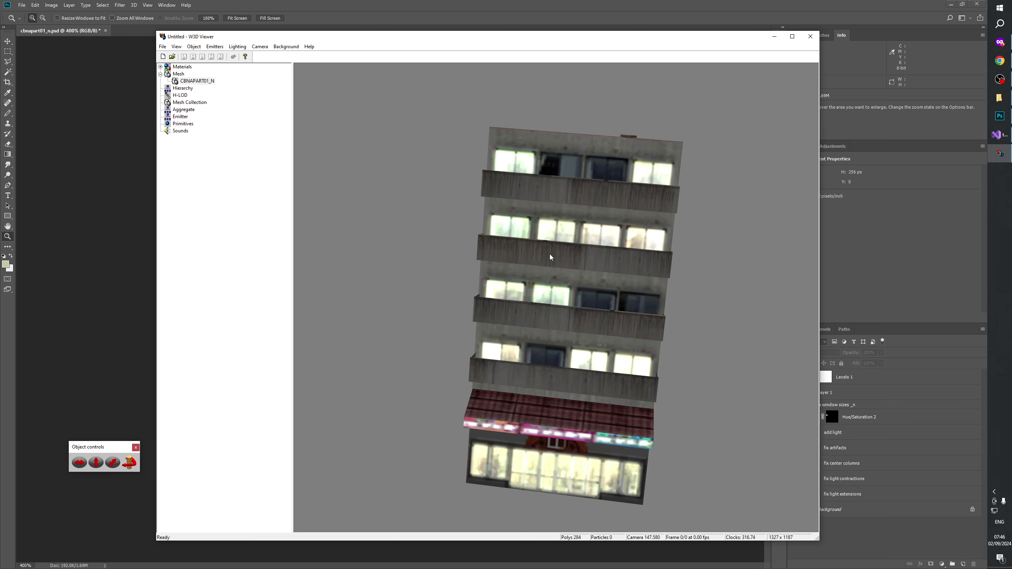
left_click_drag(549, 253, 506, 256)
left_click_drag(537, 323, 523, 241)
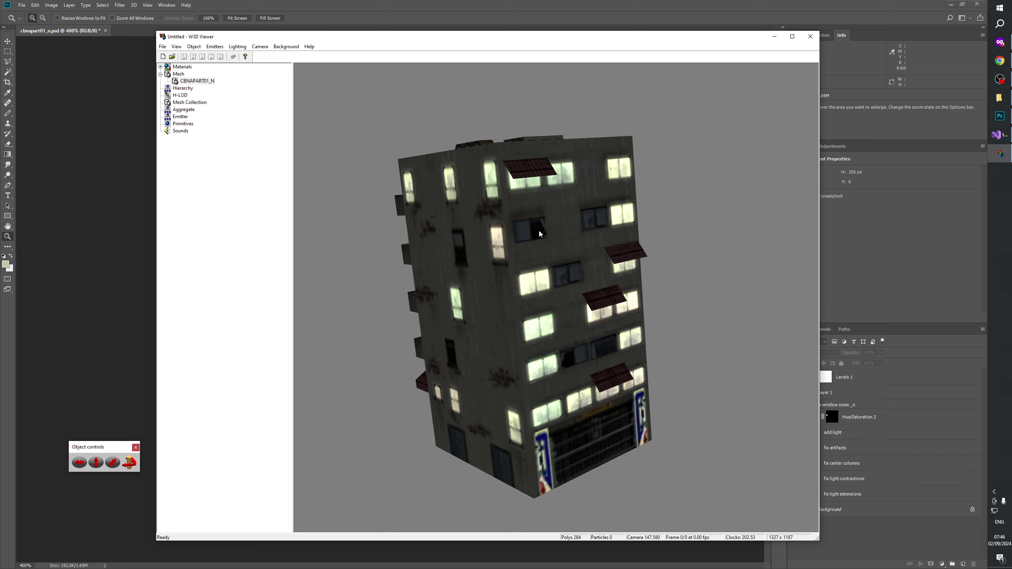
left_click_drag(538, 232, 430, 251)
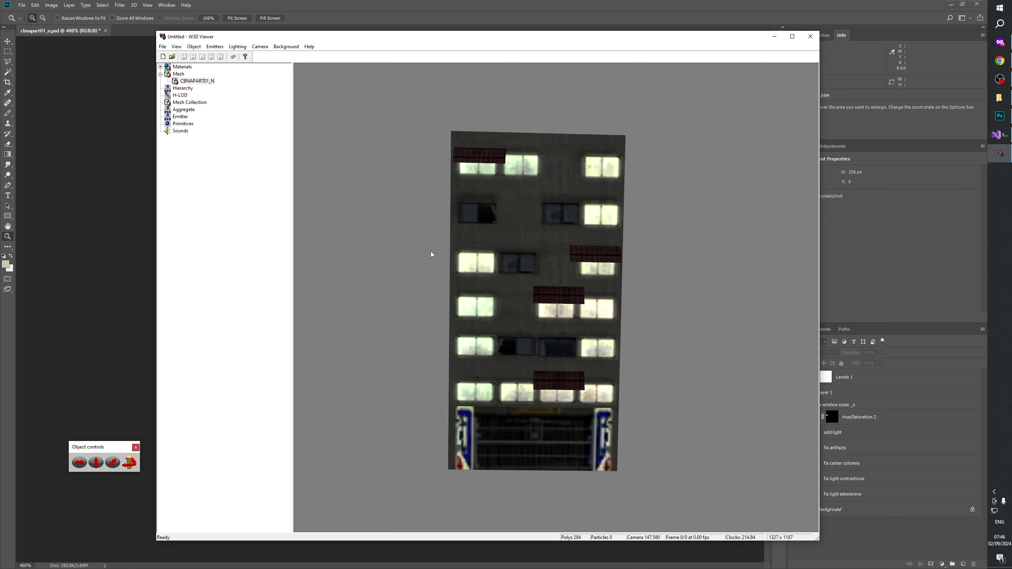
- Show Layer 1 in the Photoshop texture and compare its facade windows with the building's rear facade in W3D Viewer
left_click(563, 3)
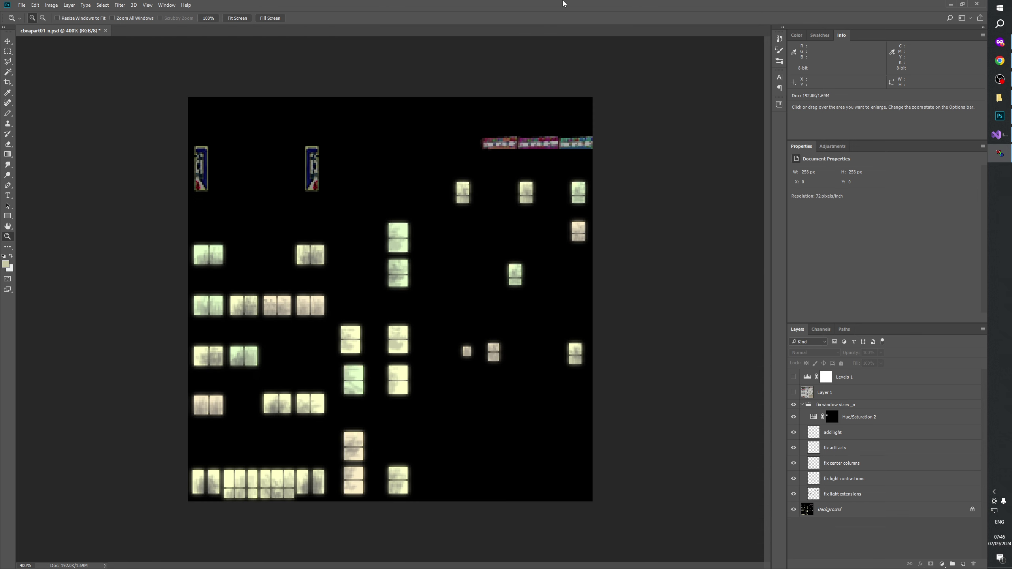
left_click(793, 393)
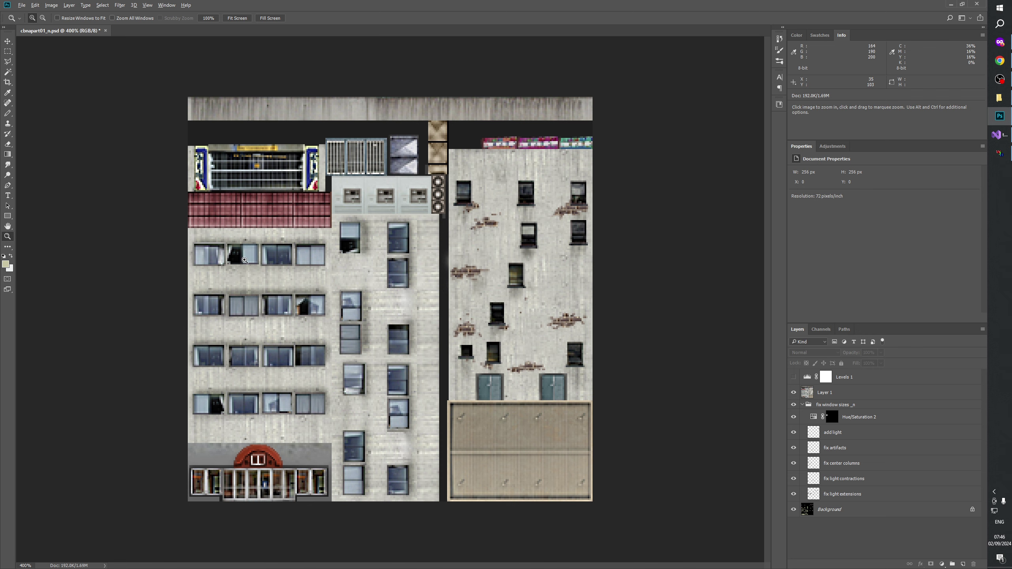
key("alt+Tab")
key("alt+Tab")
key("alt+Tab")
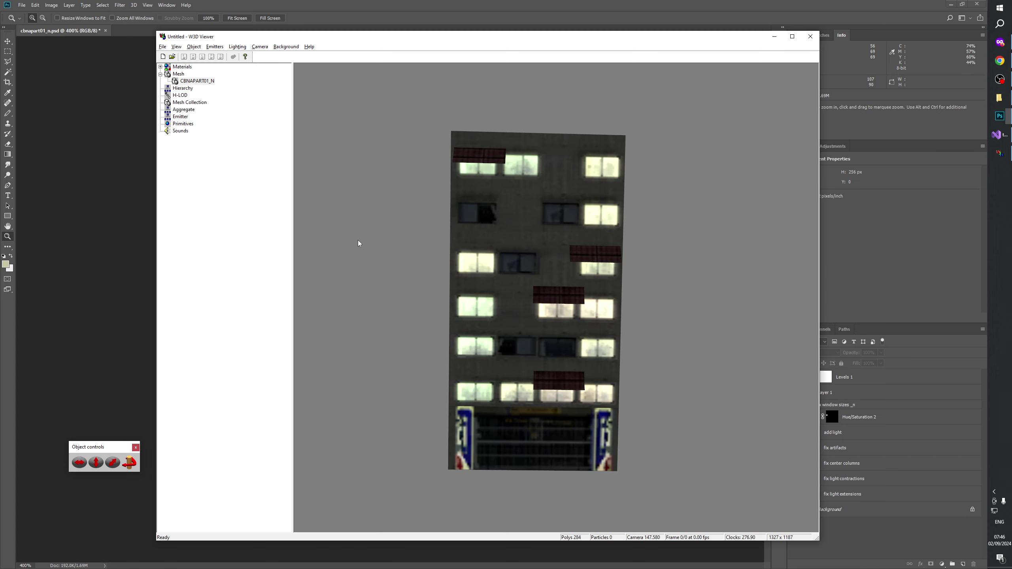
key("alt+Tab")
key("alt+Tab")
key("alt+Tab")
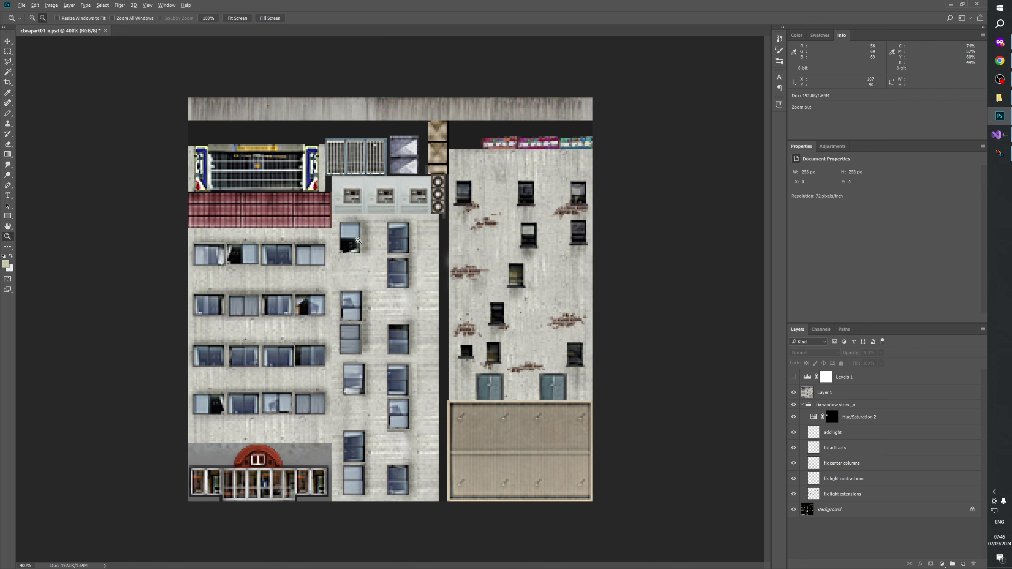
key("alt+Tab")
key("alt+Tab")
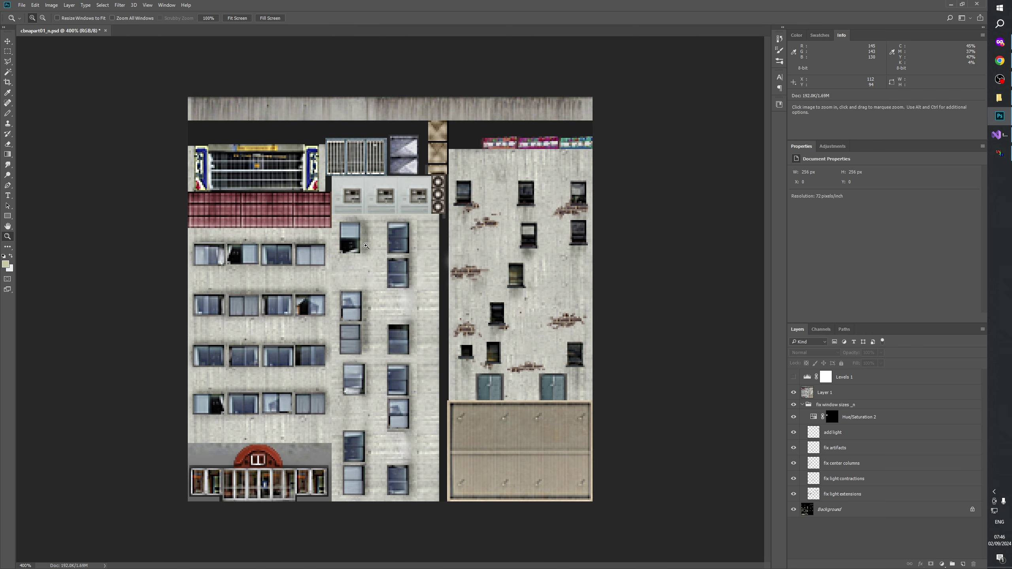
key("alt+Tab")
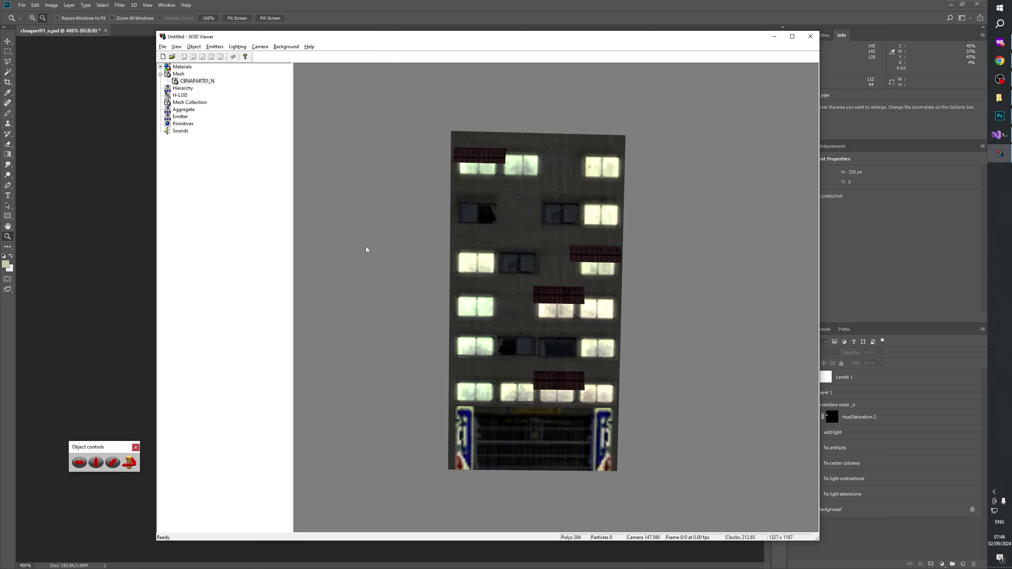
key("alt+Tab")
left_click(346, 243)
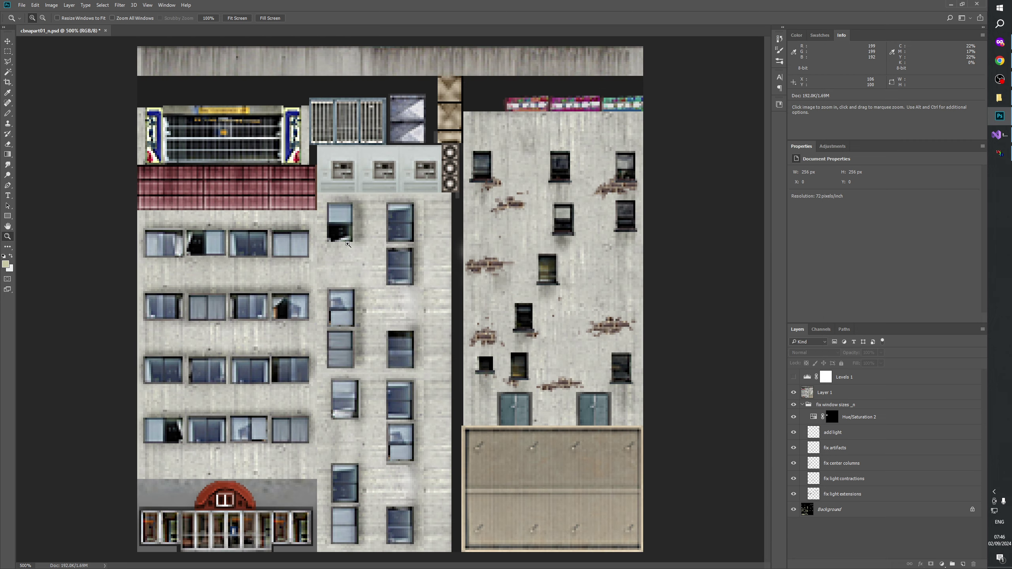
key("alt+Tab")
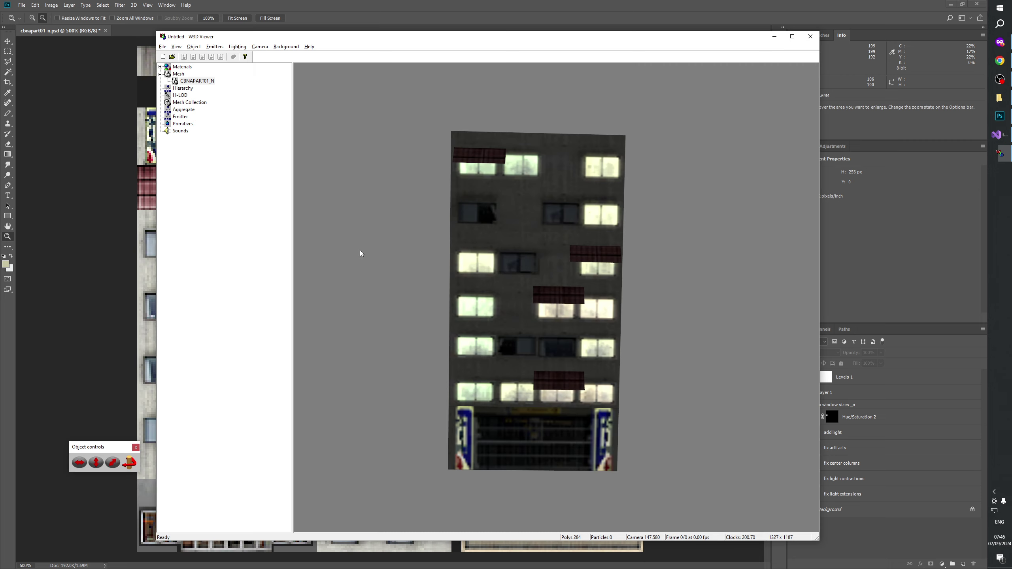
- Examine the model's brick-patched side and balcony front up close from several angles
left_click_drag(492, 236, 661, 272)
left_click_drag(602, 362, 661, 270)
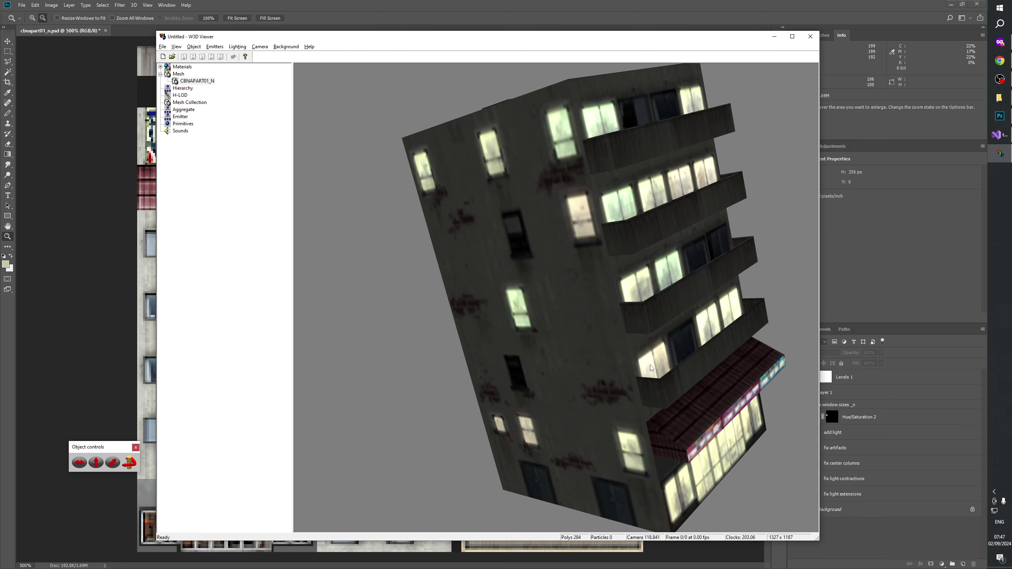
left_click_drag(657, 374, 601, 409)
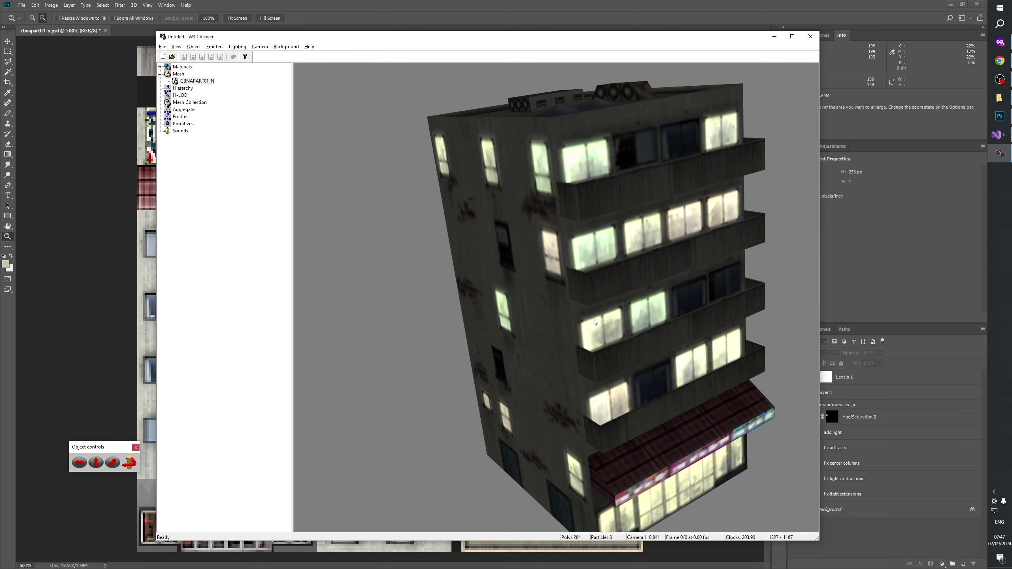
- Switch back to Photoshop, hide Layer 1 and compare the night windows with the W3D model
left_click(428, 3)
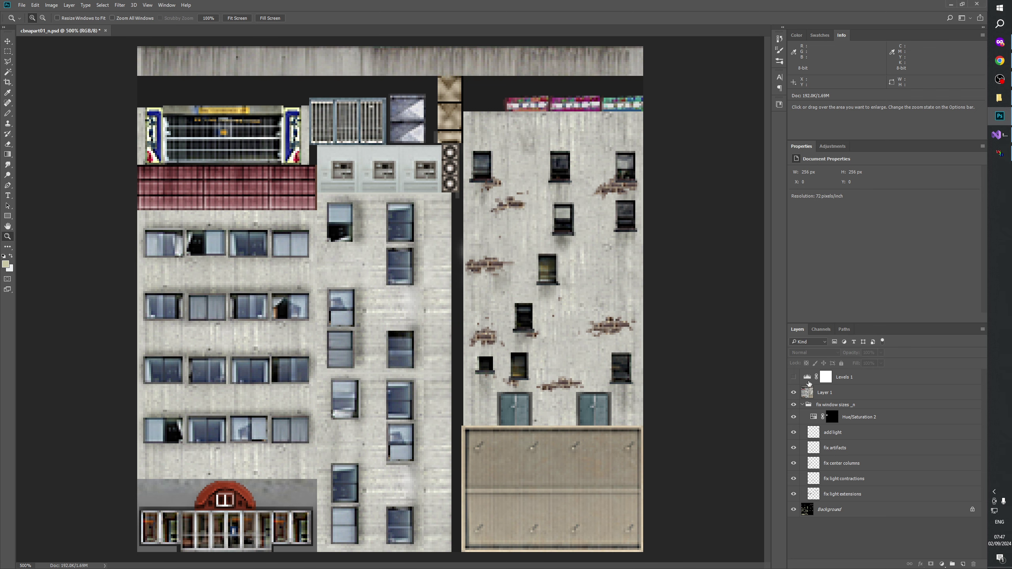
left_click(793, 393)
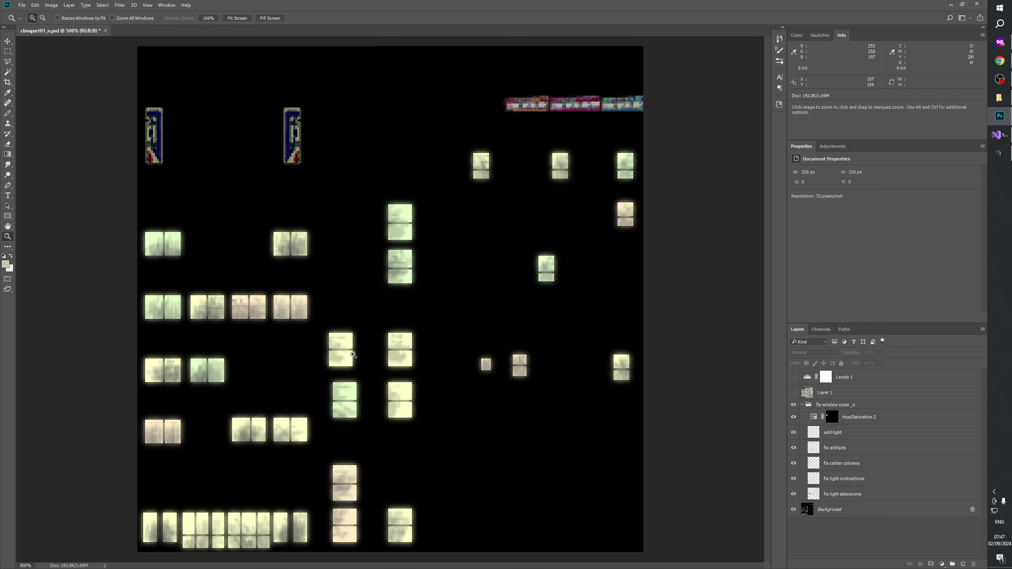
key("alt+Tab")
key("alt+Tab")
- Select the lowest peach window and its glow with a rectangular marquee at 1200% zoom
left_click(9, 51)
left_click(8, 238)
left_click(347, 540)
left_click(347, 540)
left_click(348, 541)
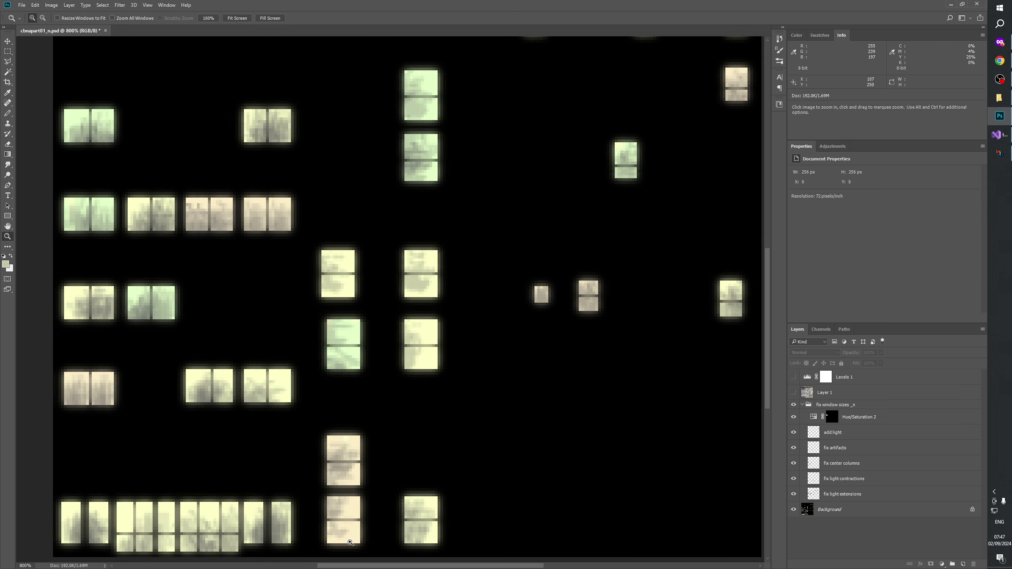
left_click(350, 541)
left_click_drag(350, 541, 339, 459)
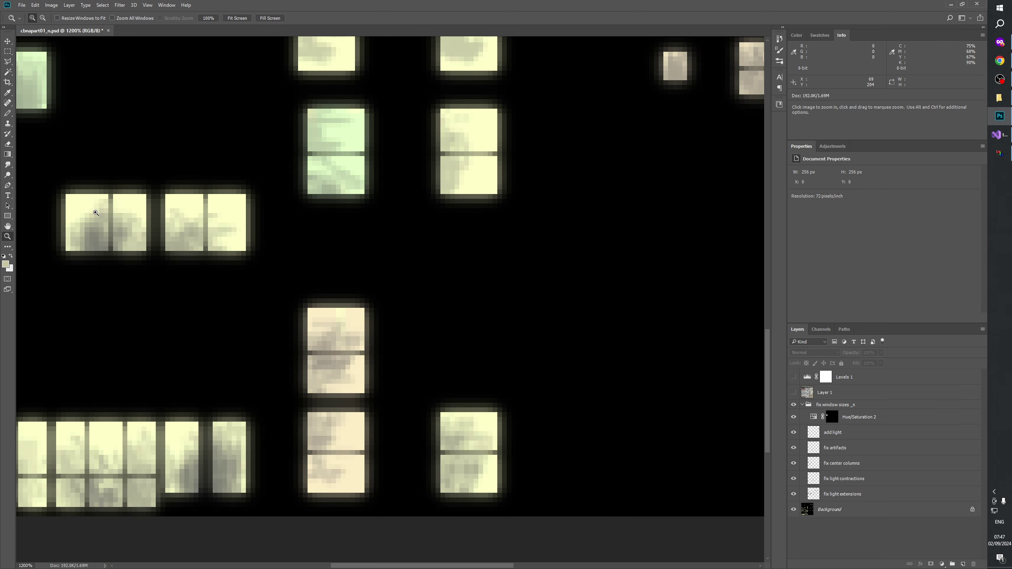
left_click(8, 55)
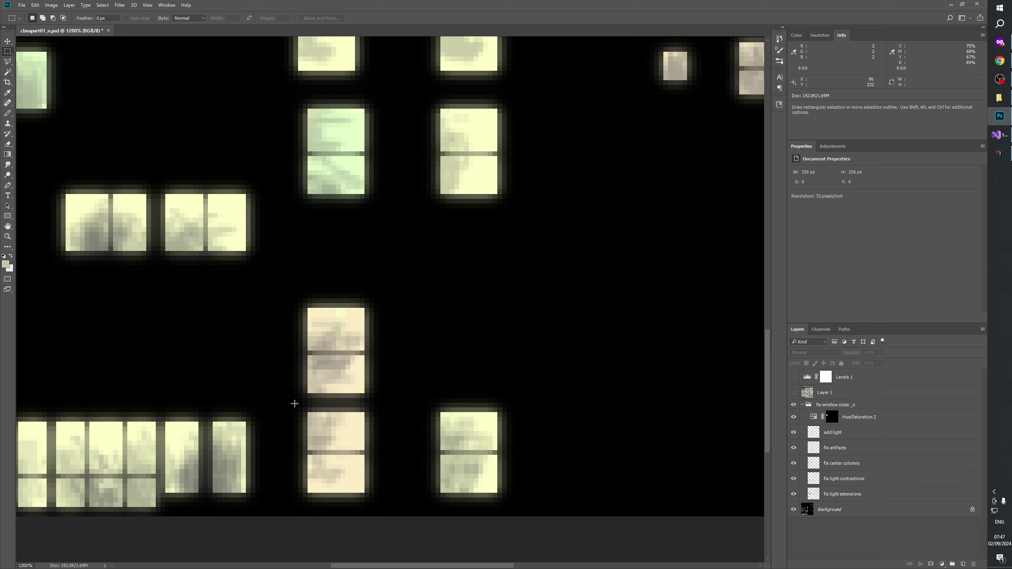
left_click_drag(292, 404, 380, 509)
- Select the yellow window beside the green one with a 20 by 26 px marquee and copy it merged
left_click_drag(526, 325, 518, 482)
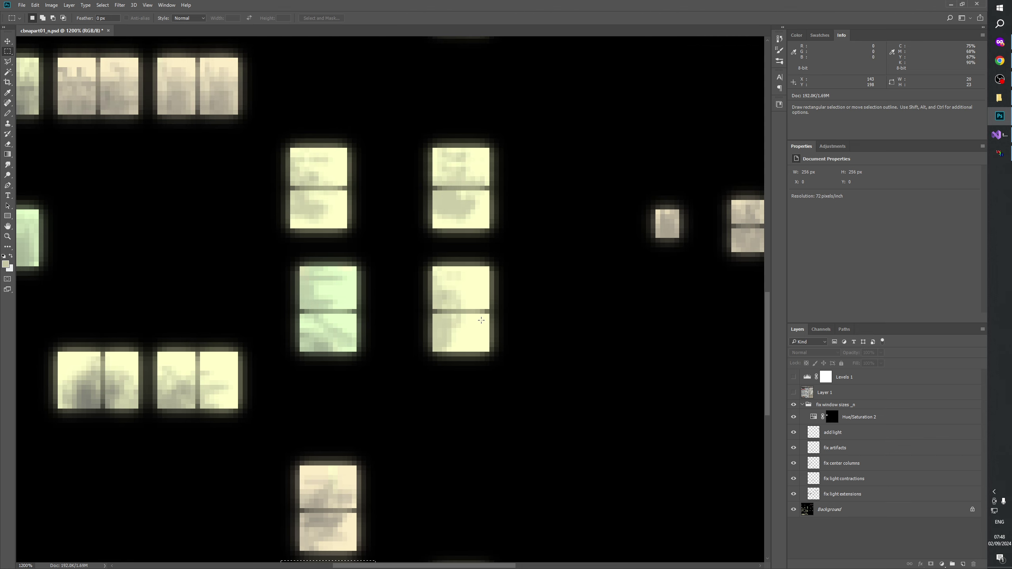
left_click_drag(413, 247, 469, 284)
left_click(431, 239)
left_click_drag(414, 247, 506, 367)
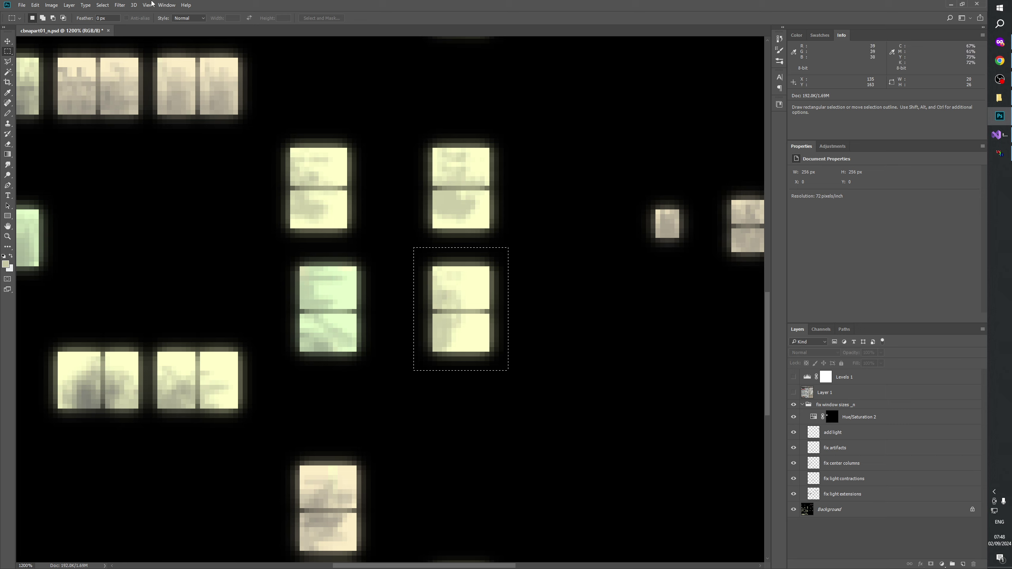
left_click(38, 4)
left_click(52, 67)
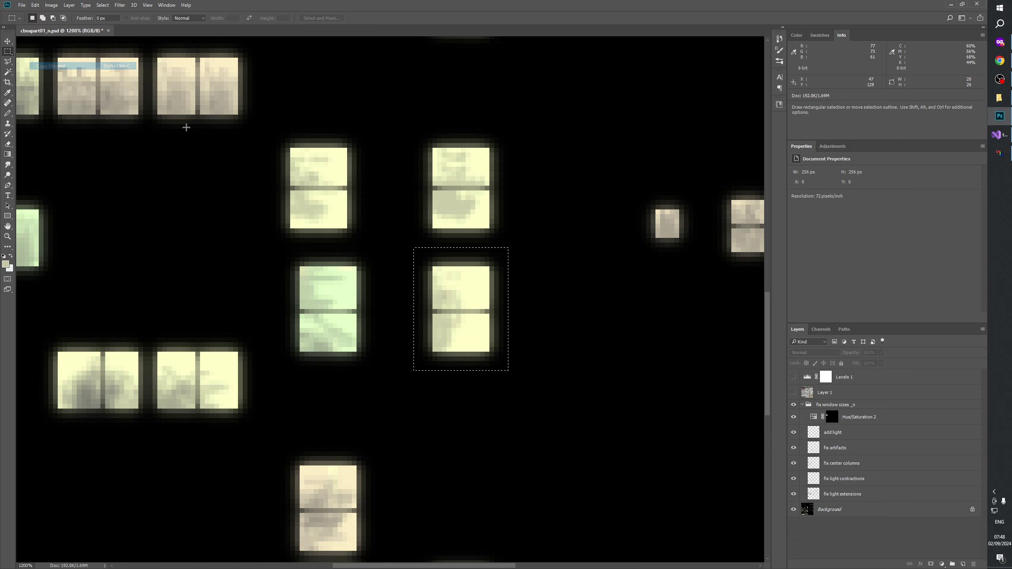
- Position the marquee over the unlit window beside the uppermost green one, checking against Layer 1, and paste the copied window there
left_click_drag(406, 214, 462, 454)
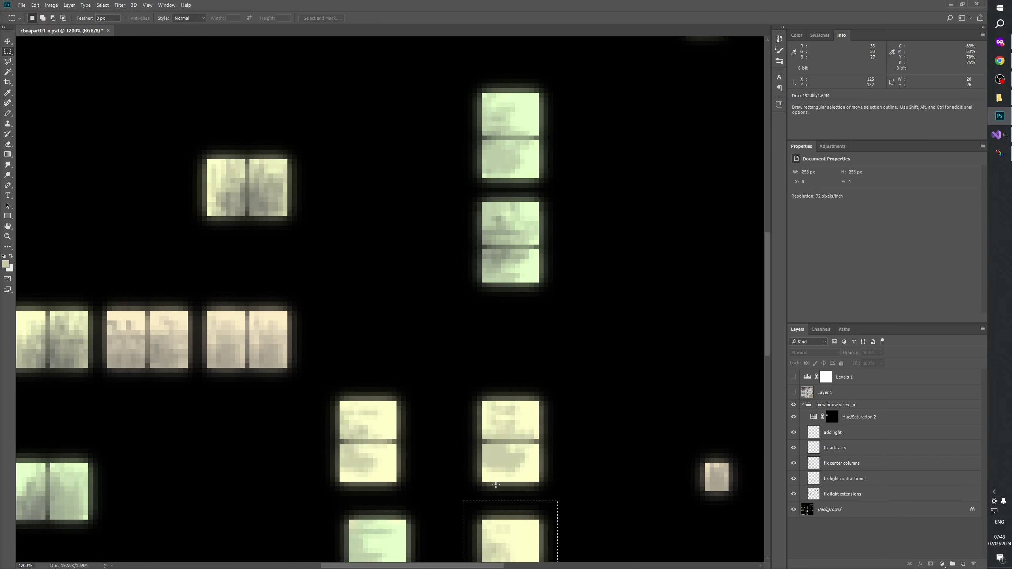
left_click_drag(494, 513, 356, 84)
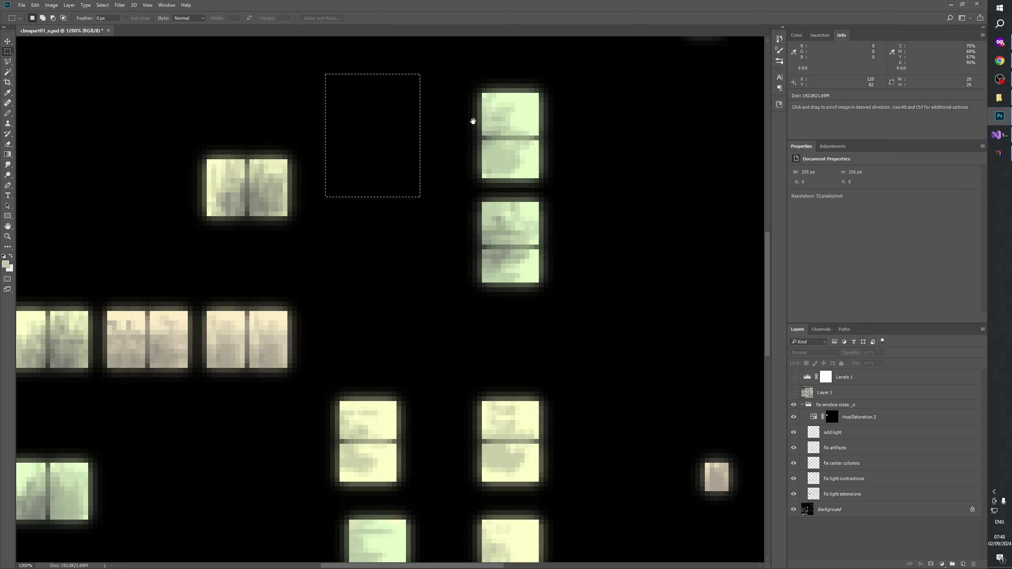
left_click_drag(474, 120, 520, 274)
left_click(794, 392)
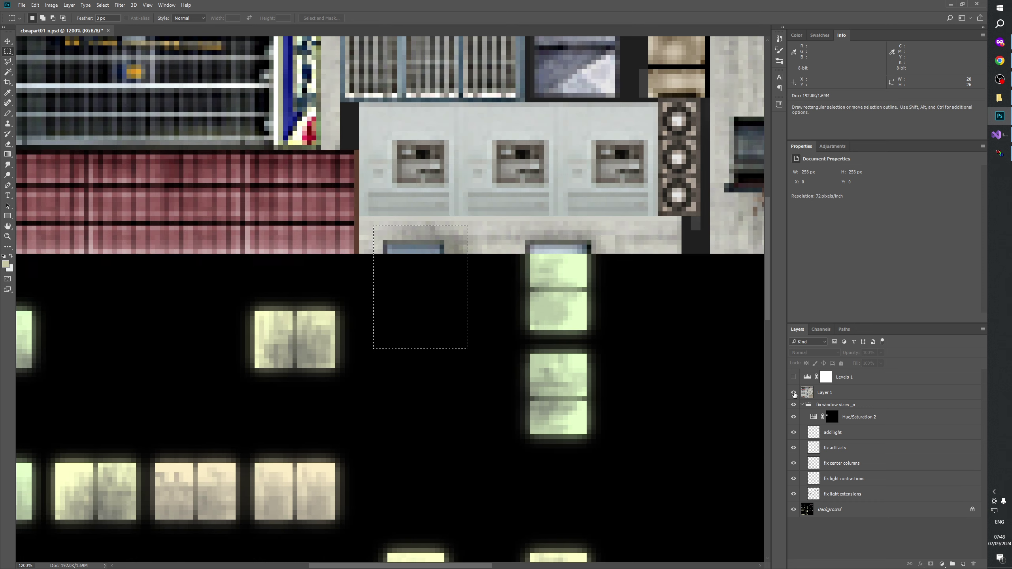
left_click(794, 392)
key("ctrl+j")
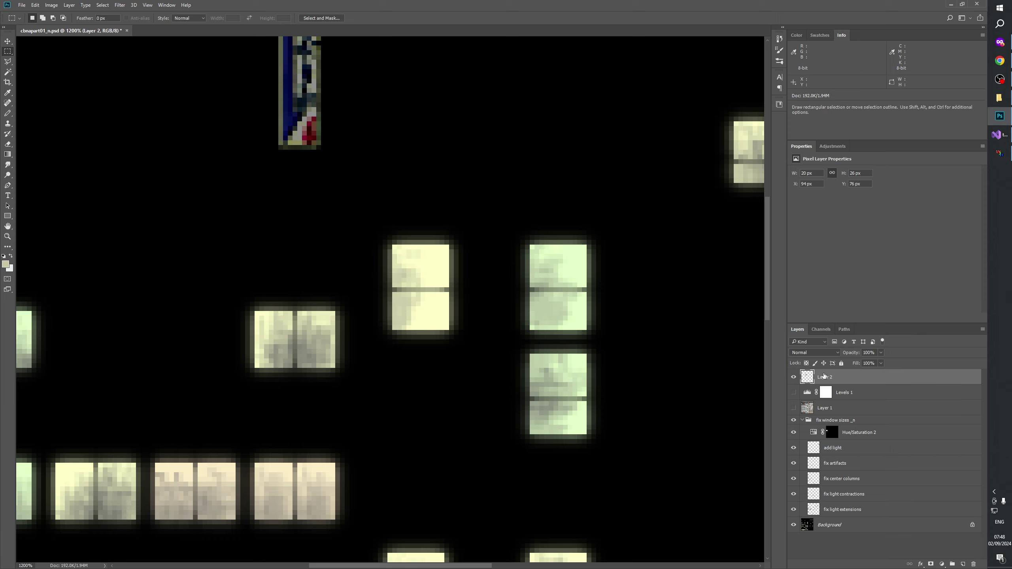
- Move the pasted layer into the fix window sizes _n group above add light and rename it add light 2
left_click_drag(824, 377, 829, 440)
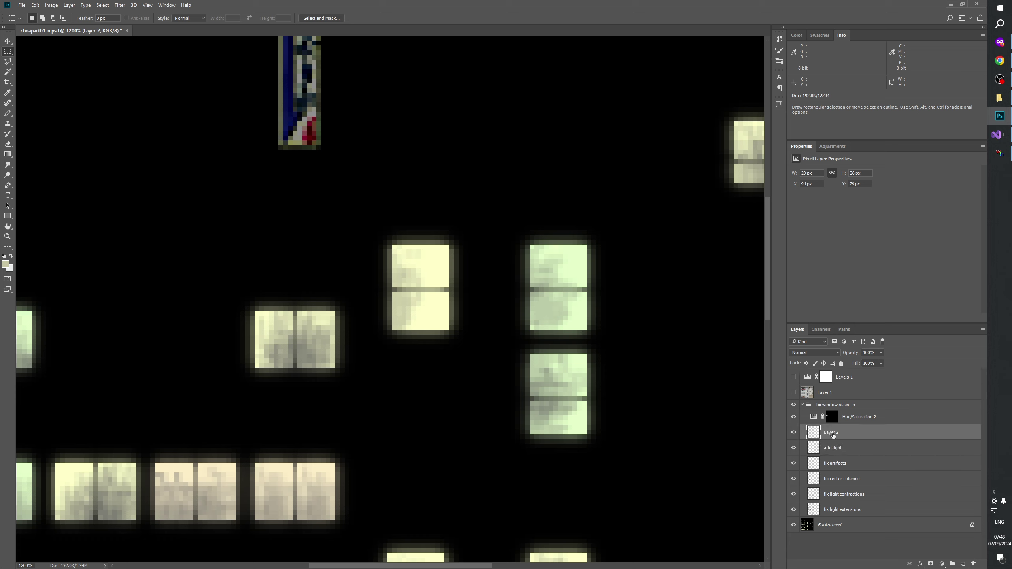
double_click(831, 432)
type("add light 2")
key("Return")
- Rename the original add light layer to add light 1
double_click(833, 448)
key("End")
type("1")
key("Return")
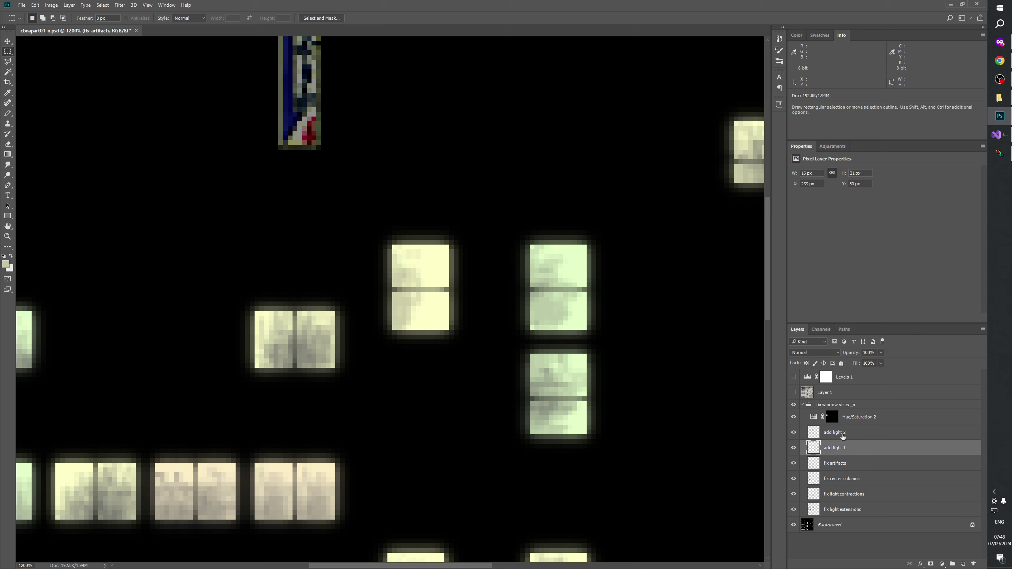
- Check the window position on Layer 1 and nudge the add light 2 layer 2 px left to X 92 px
key("v")
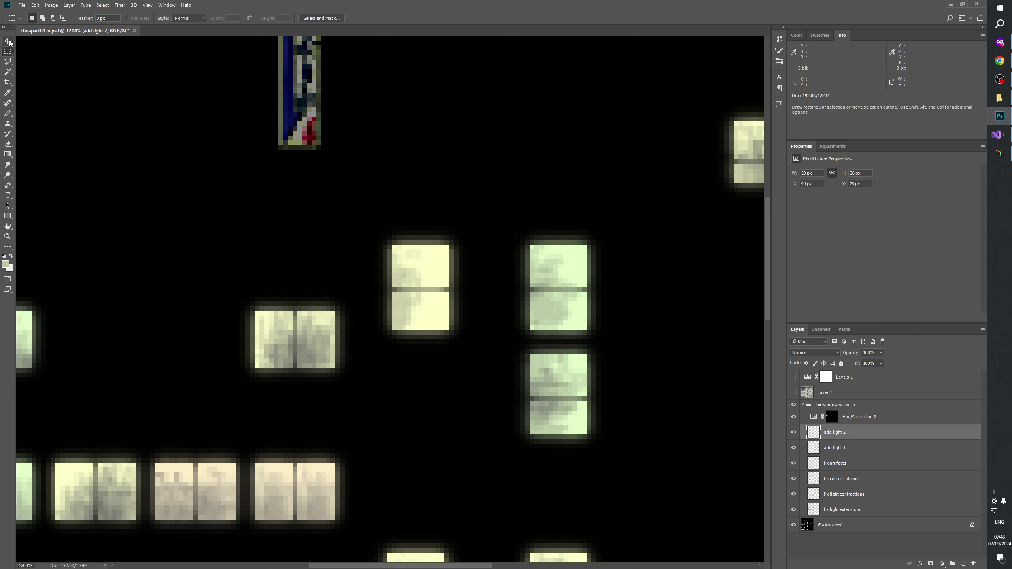
left_click(793, 392)
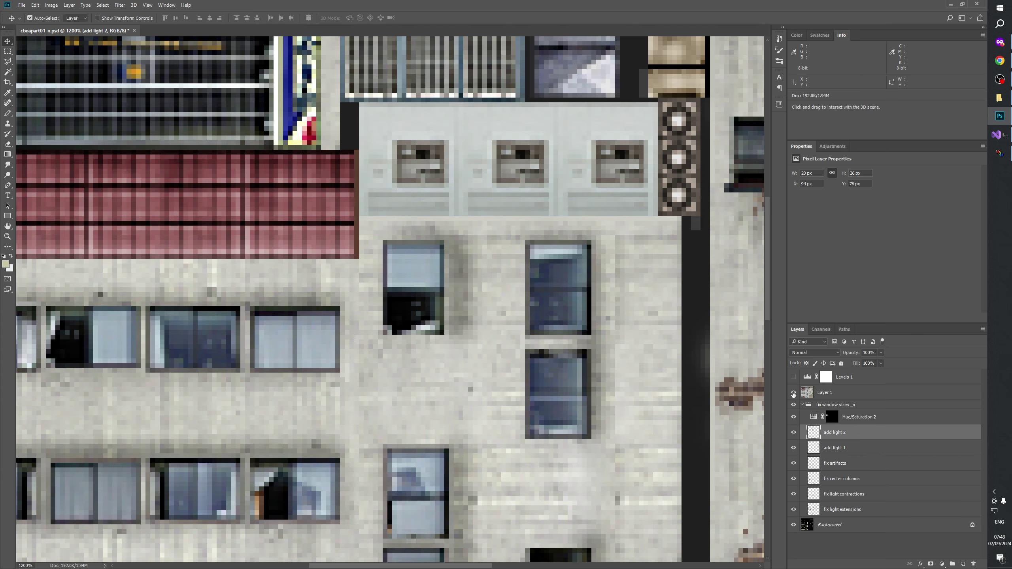
left_click(793, 392)
key("Left")
key("Left")
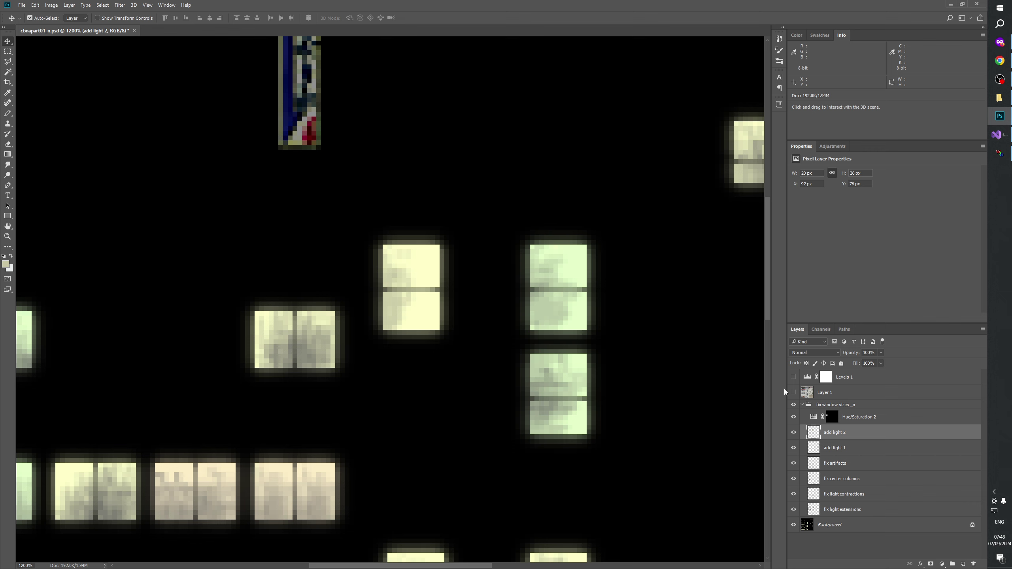
- Compare the add light 2 window with the building texture by repeatedly showing and hiding Layer 1
left_click(793, 392)
left_click(793, 392)
left_click(793, 393)
left_click(793, 393)
left_click(793, 392)
left_click(793, 392)
left_click(793, 393)
left_click(793, 393)
left_click(793, 392)
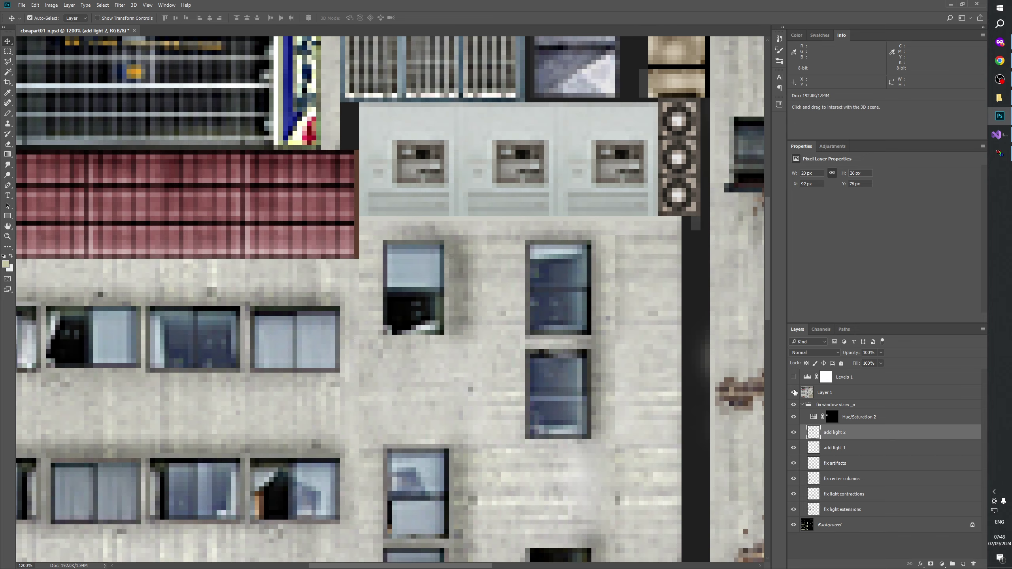
left_click(793, 393)
left_click_drag(506, 384, 524, 375)
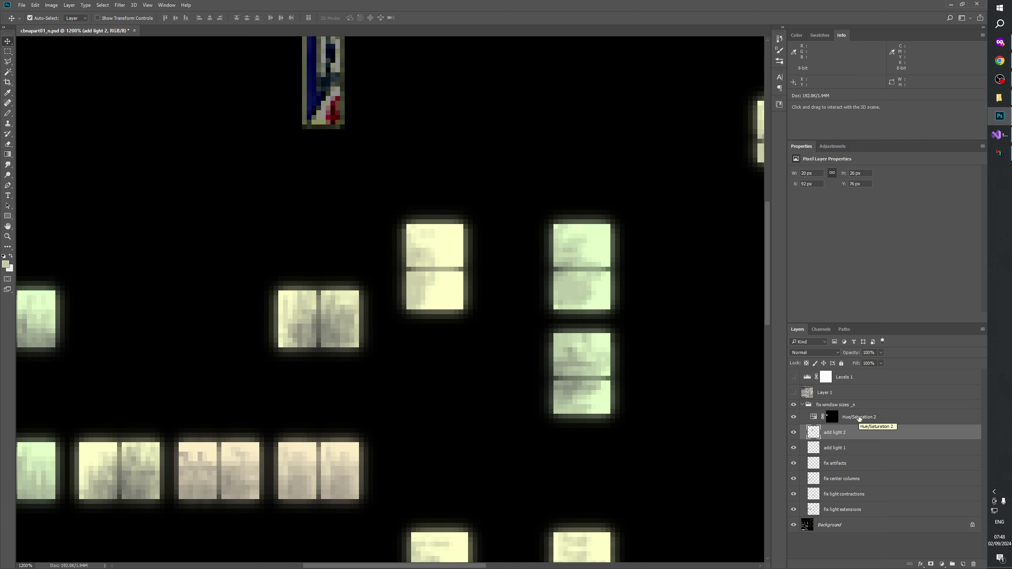
double_click(875, 418)
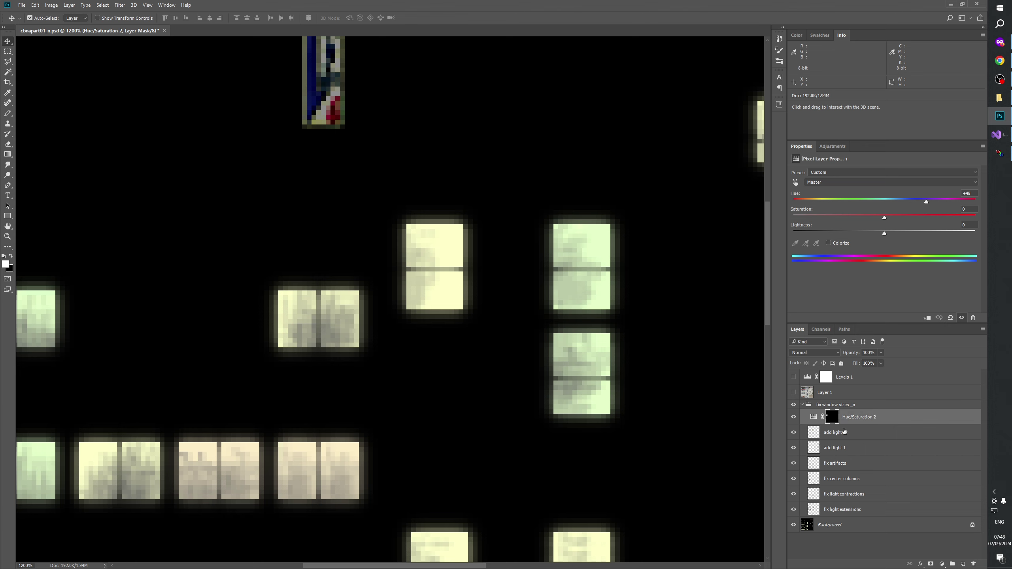
key("Return")
left_click(844, 435)
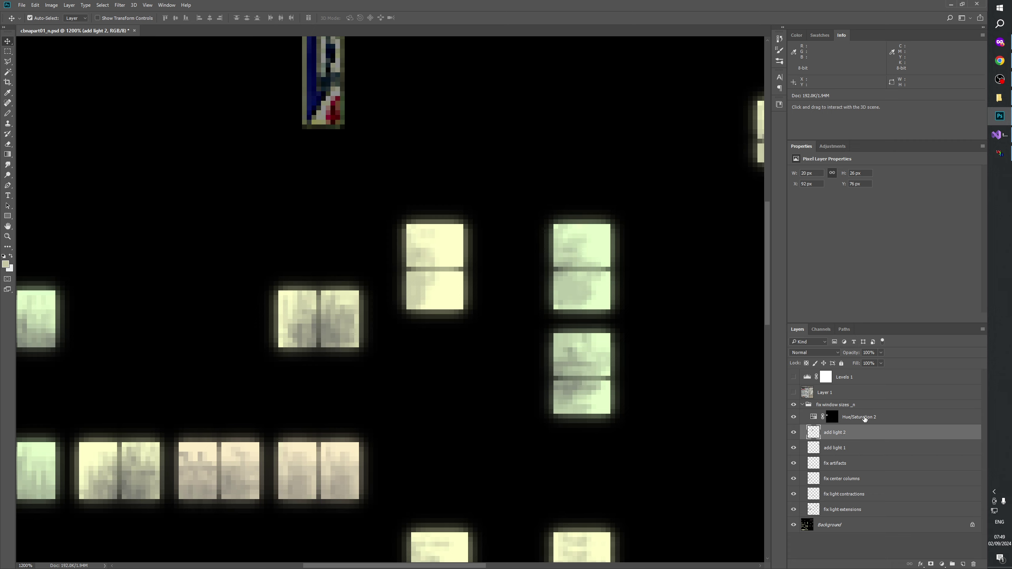
left_click(864, 419)
left_click(843, 434)
left_click(845, 447)
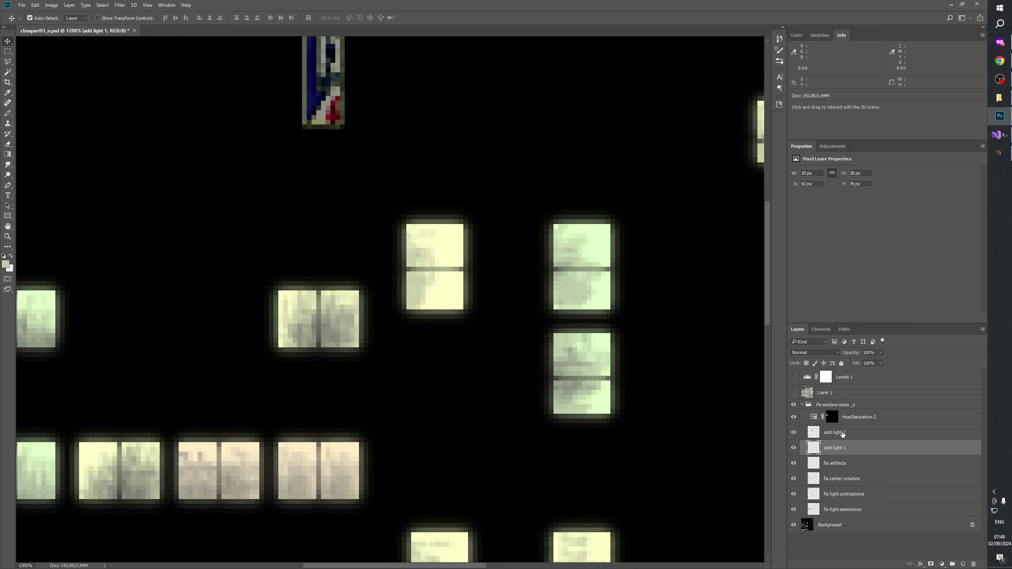
left_click(844, 420)
left_click(839, 452)
- View the whole texture at 400% and toggle the add light 1 layer's visibility to identify the window it adds
left_click(7, 236)
right_click(386, 279)
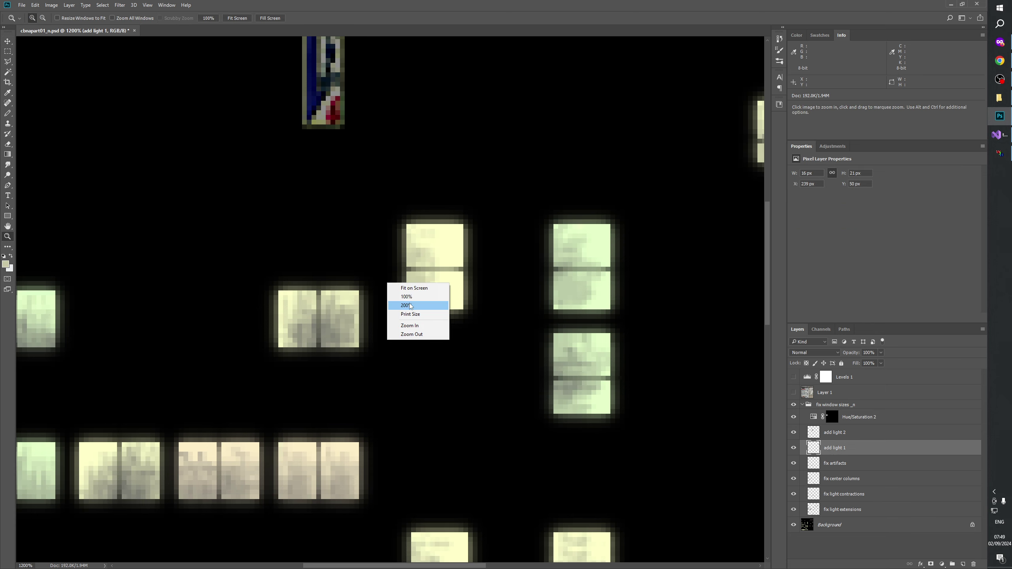
left_click(407, 296)
key("ctrl+plus")
key("ctrl+plus")
key("ctrl+plus")
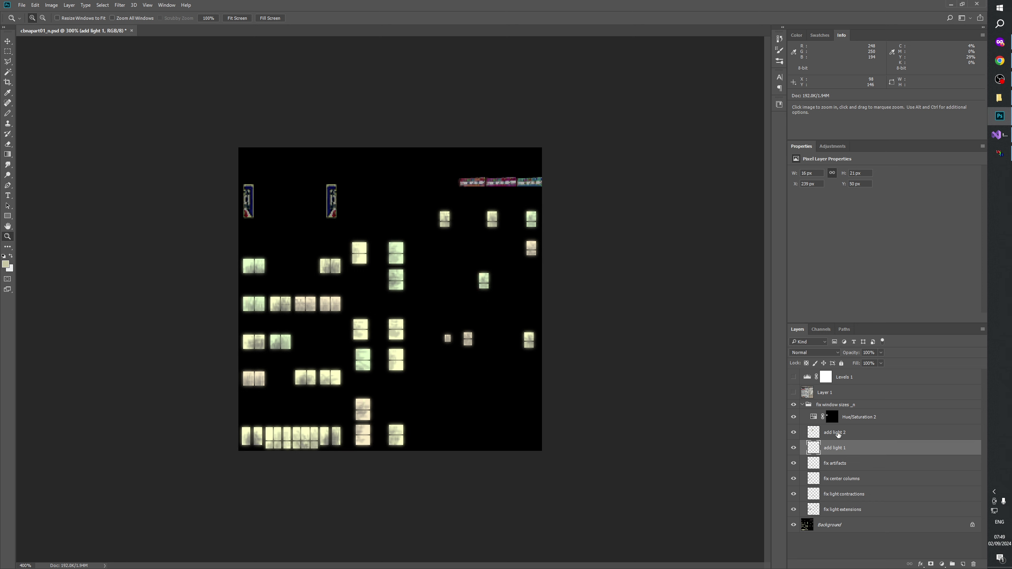
left_click(794, 448)
left_click(794, 447)
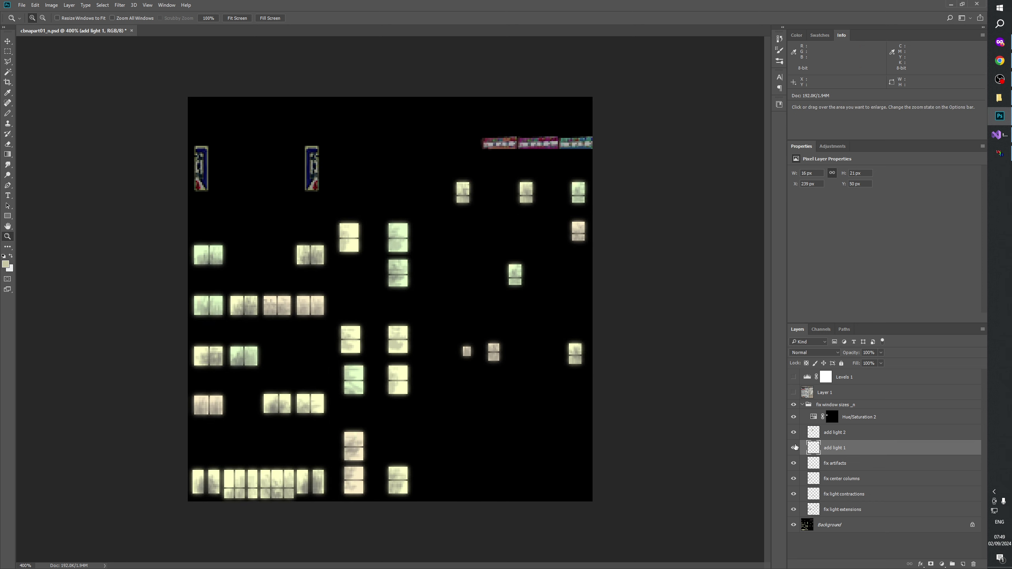
left_click(794, 448)
left_click(793, 448)
- Create a group named add light 1 and move the Hue/Saturation 2 and add light 1 layers into it
left_click(952, 563)
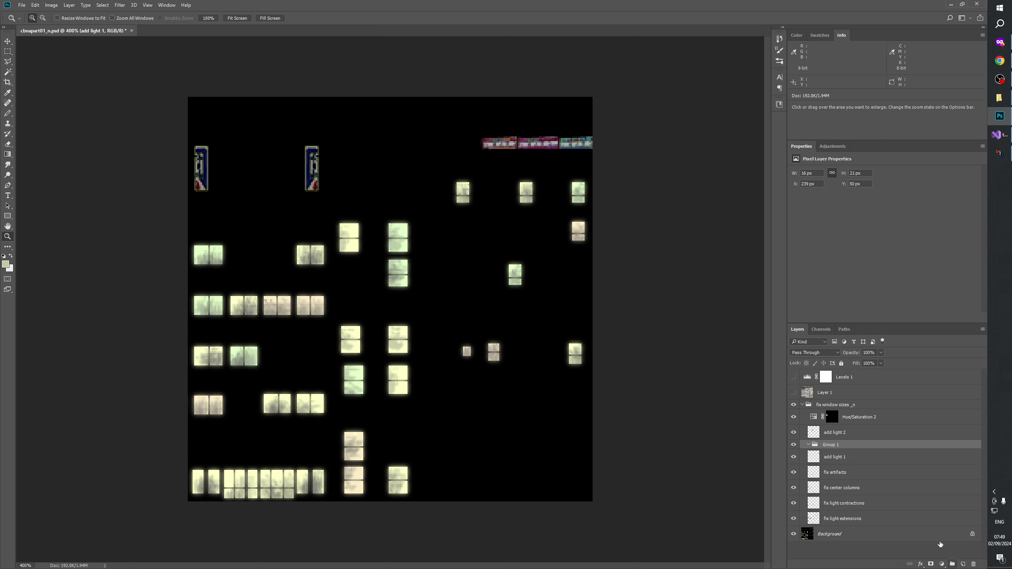
double_click(834, 444)
type("ad")
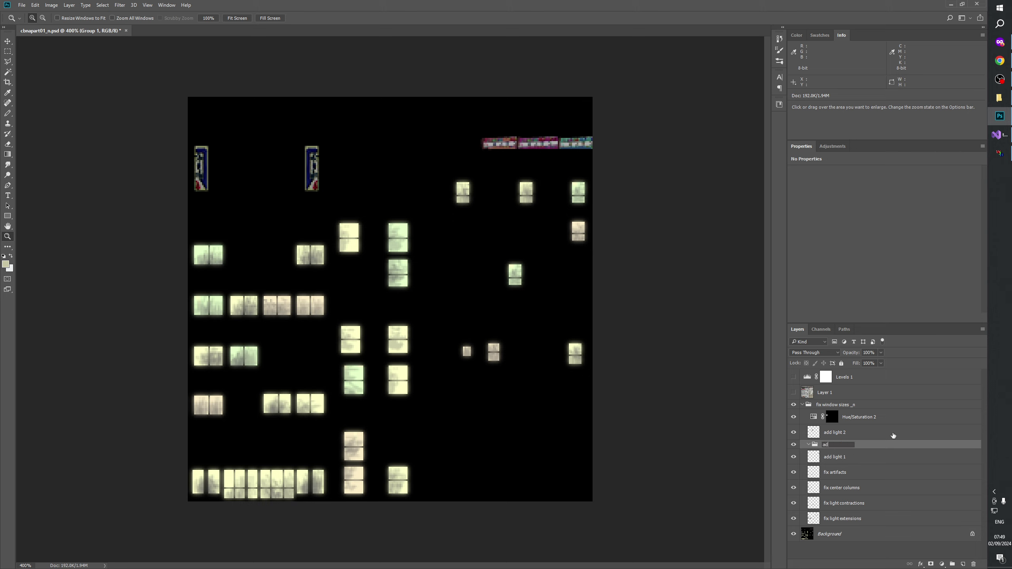
type("d light 1")
key("Return")
left_click(847, 456)
left_click_drag(864, 420, 849, 456)
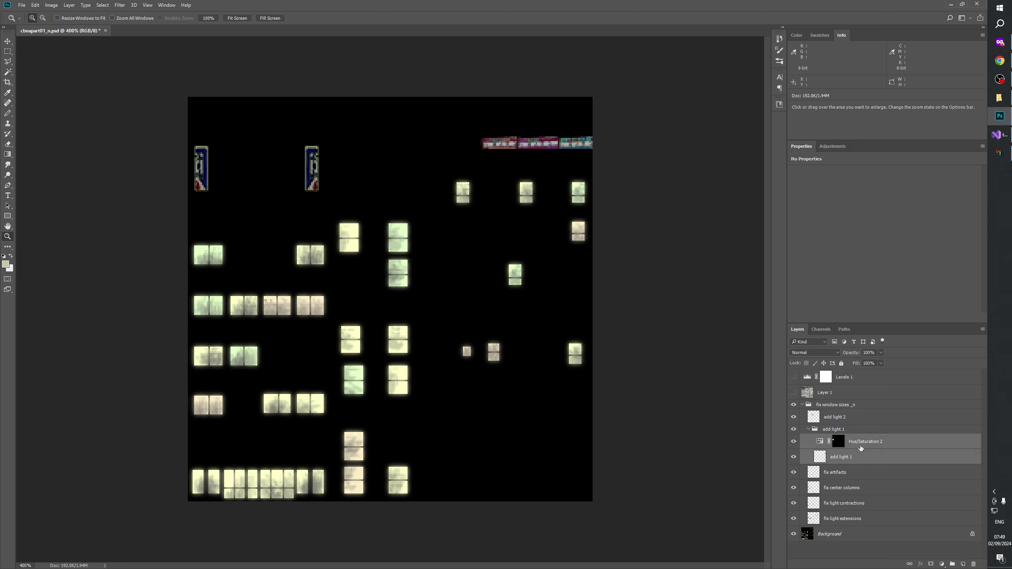
- Rename the pixel layer inside the add light 1 group to window light
left_click(861, 448)
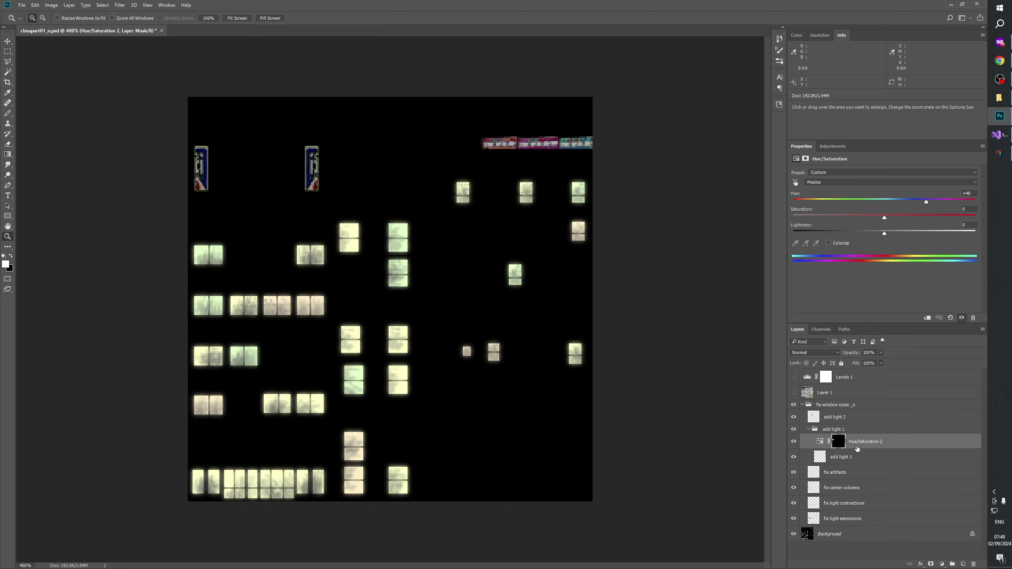
double_click(839, 459)
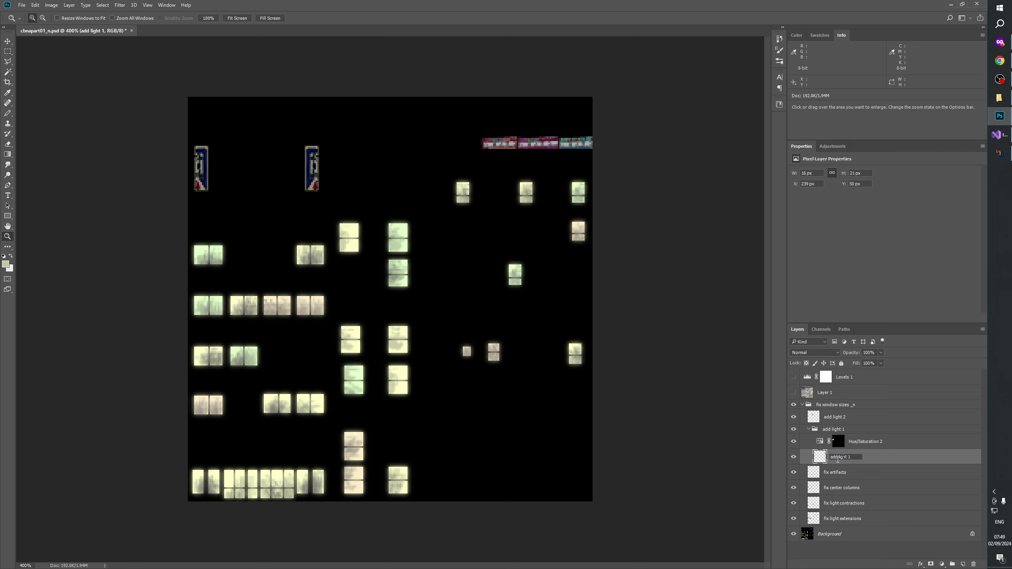
double_click(835, 458)
type("green")
key("Return")
double_click(845, 458)
key("Return")
double_click(842, 461)
left_click_drag(843, 459, 793, 458)
key("Delete")
key("Return")
double_click(836, 457)
key("Return")
- Create a group above the add light 2 layer and name it add light 2
left_click(835, 417)
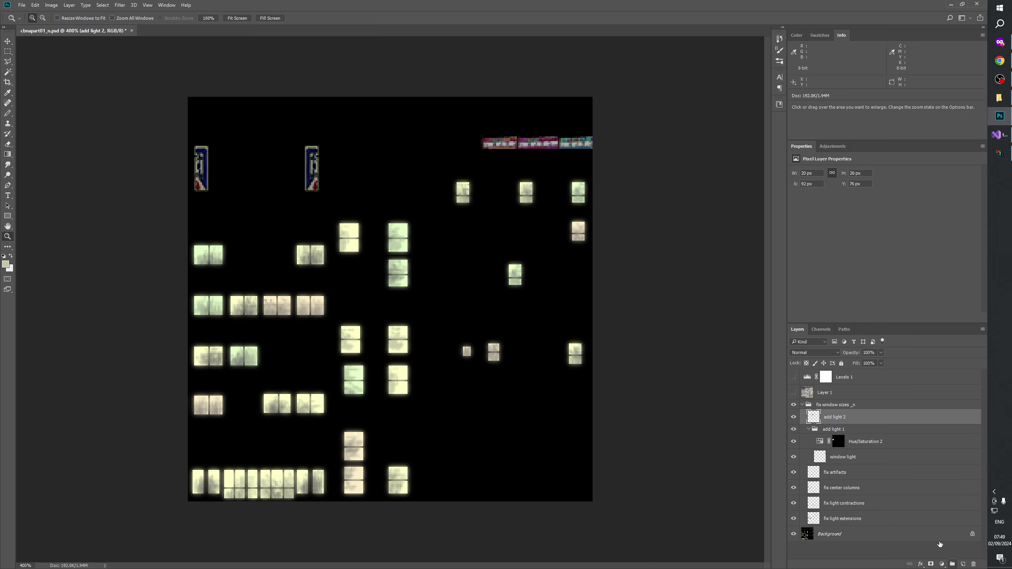
left_click(952, 564)
double_click(831, 439)
key("ctrl+c")
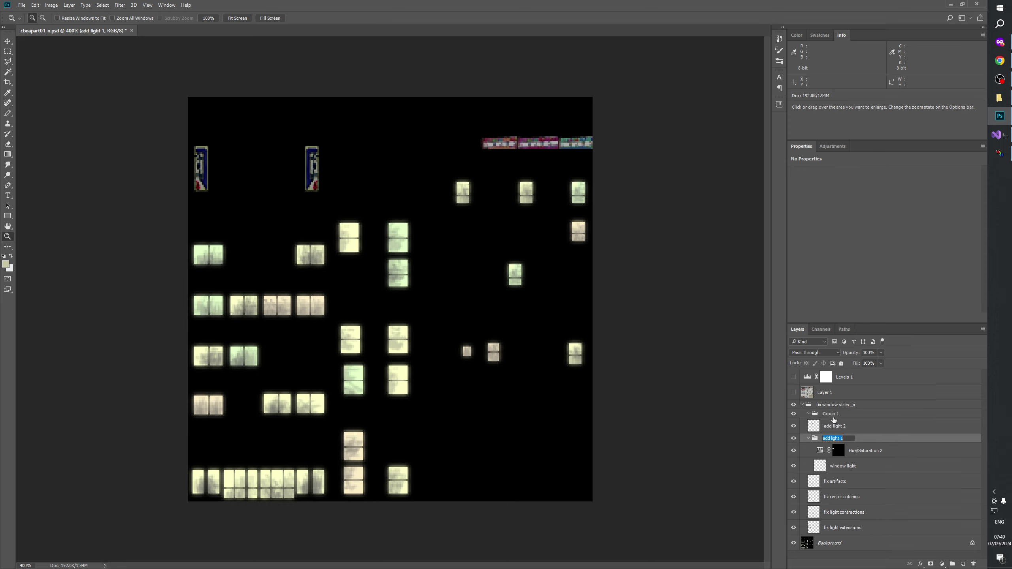
left_click(833, 415)
double_click(833, 414)
key("ctrl+v")
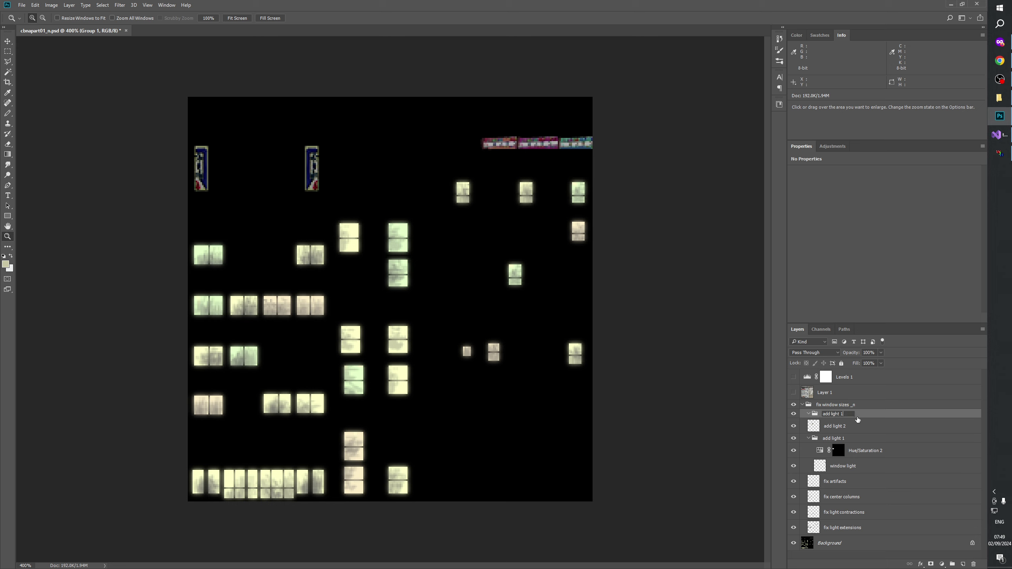
key("BackSpace")
type("2")
key("Return")
- Move the add light 2 layer into the add light 2 group and rename the layer window light
left_click(839, 427)
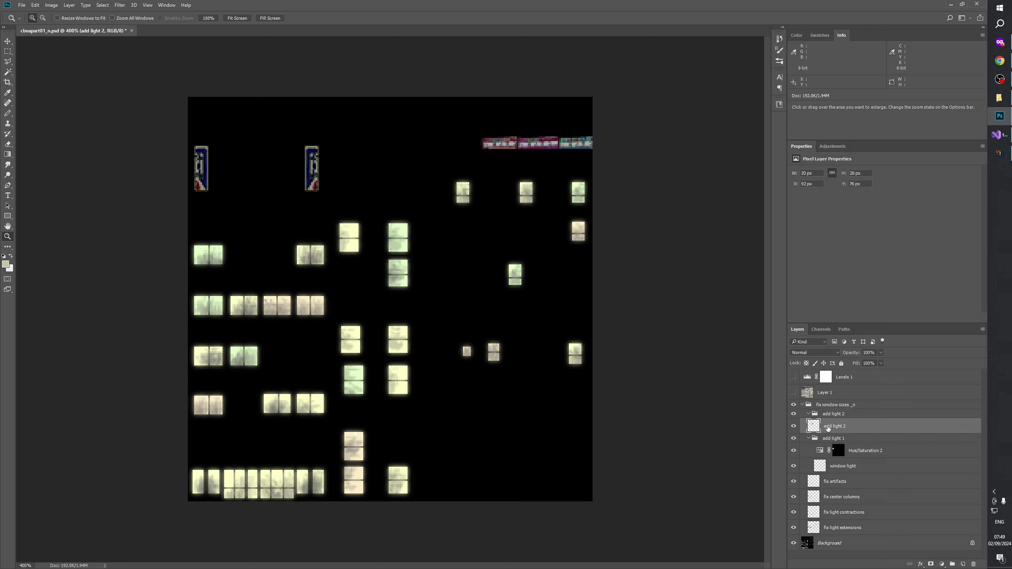
left_click_drag(839, 426, 837, 414)
double_click(839, 427)
type("window light")
key("Return")
- Add a Hue/Saturation adjustment clipped to the add light 2 group's window light layer, and delete the adjustment's mask
left_click(351, 233)
left_click(351, 233)
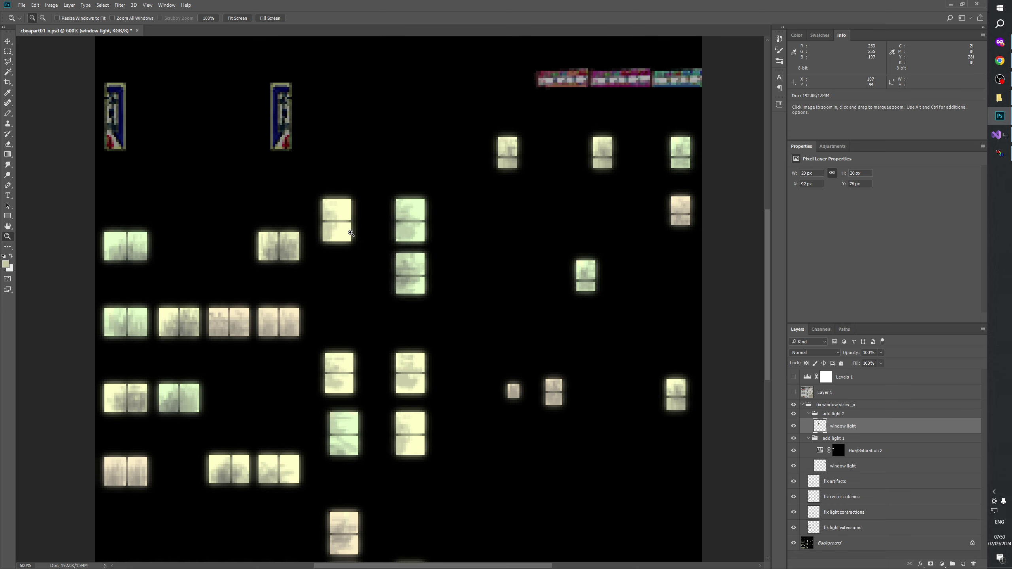
left_click(350, 233)
left_click(326, 223)
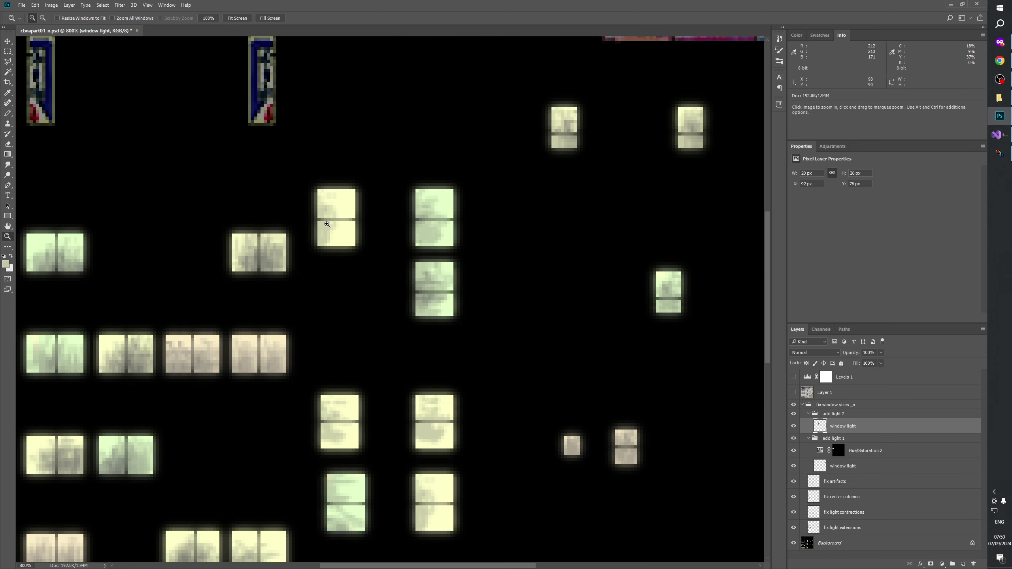
left_click_drag(325, 223, 595, 409)
left_click(931, 564)
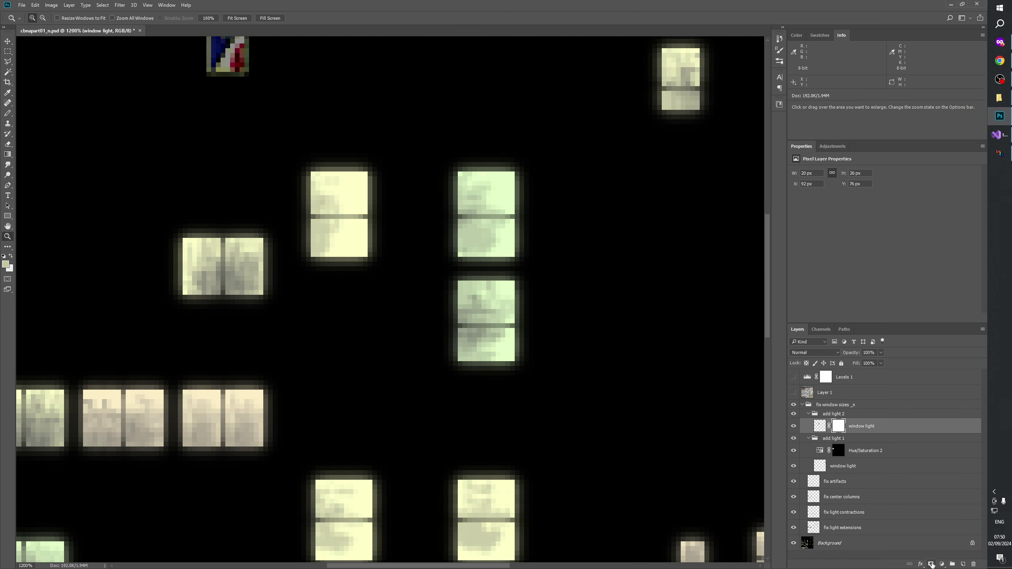
key("ctrl+z")
left_click(942, 563)
left_click(938, 468)
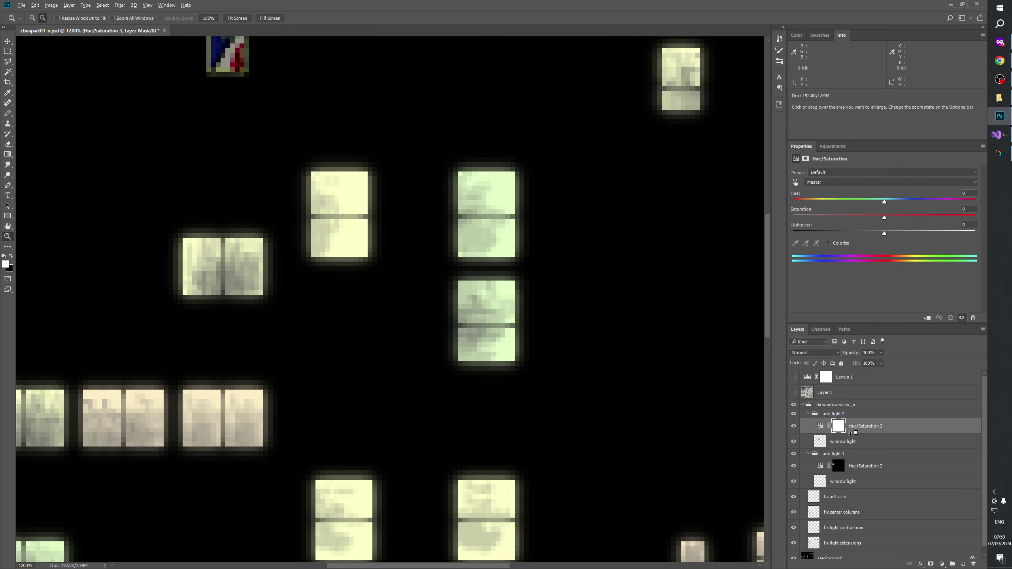
left_click(852, 433, "alt")
left_click_drag(978, 566, 977, 565)
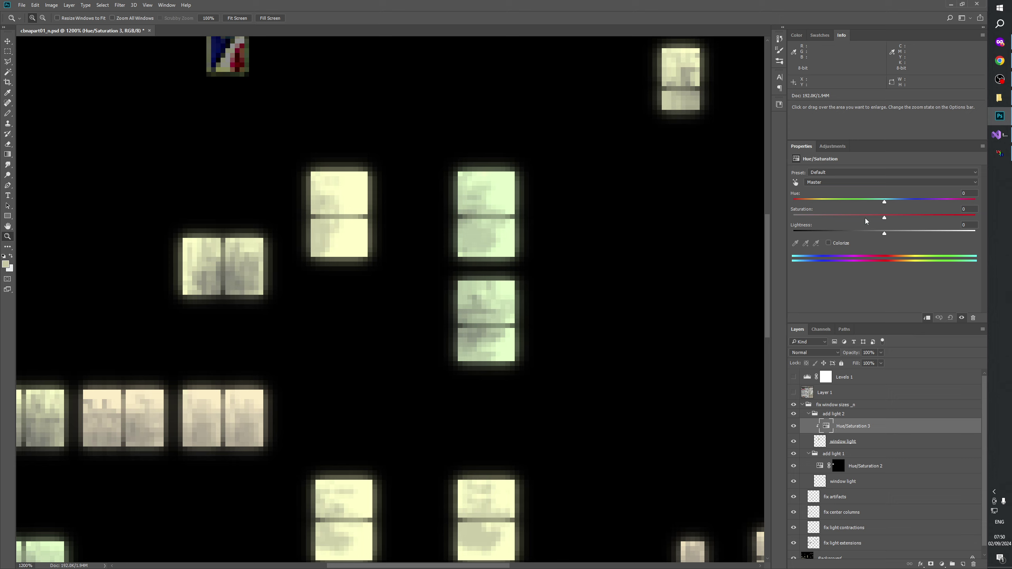
- Set the clipped adjustment's hue to -20 and compare the added window with and without it
left_click_drag(883, 201, 867, 204)
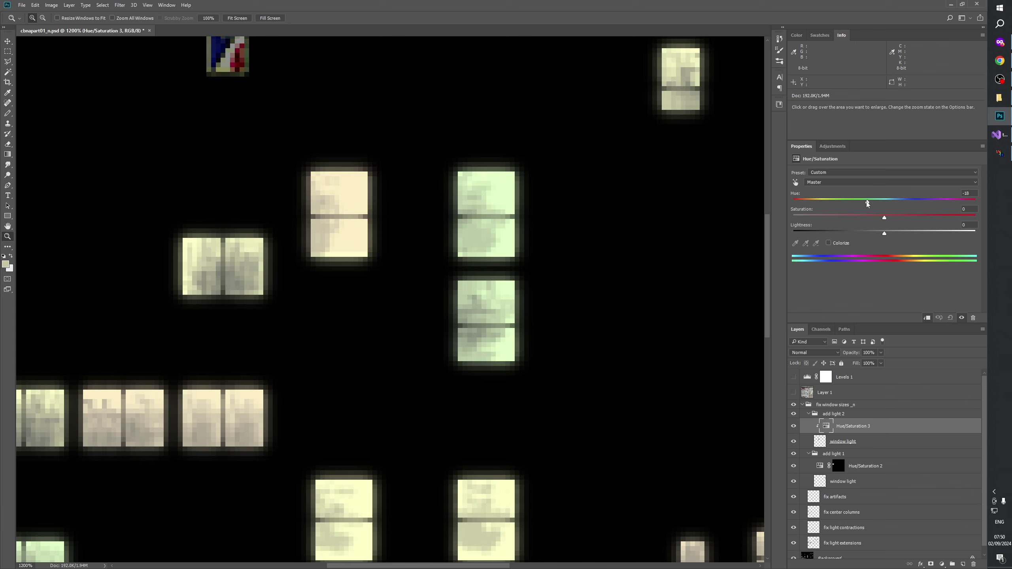
left_click_drag(425, 369, 48, 412)
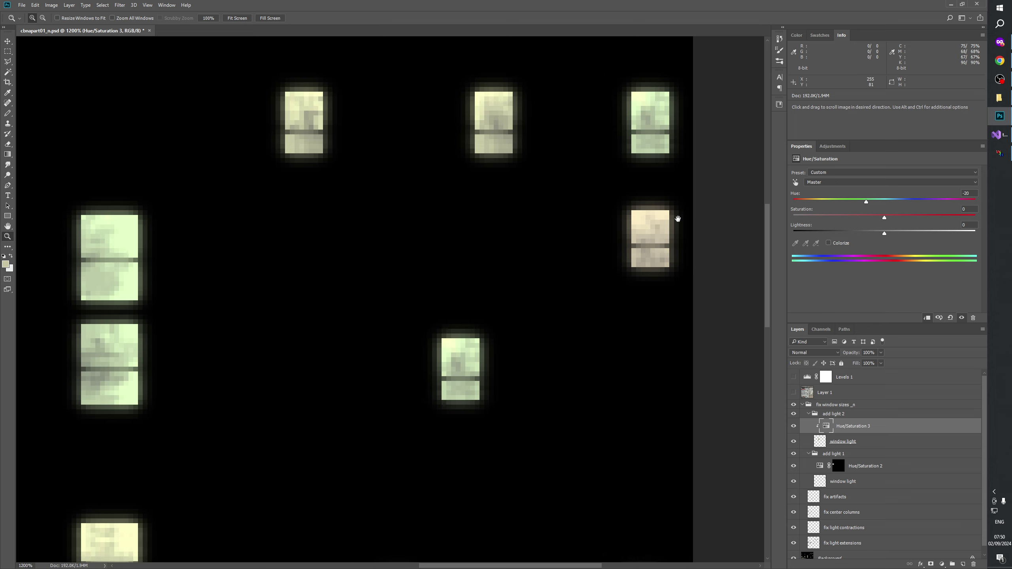
left_click_drag(513, 264, 791, 286)
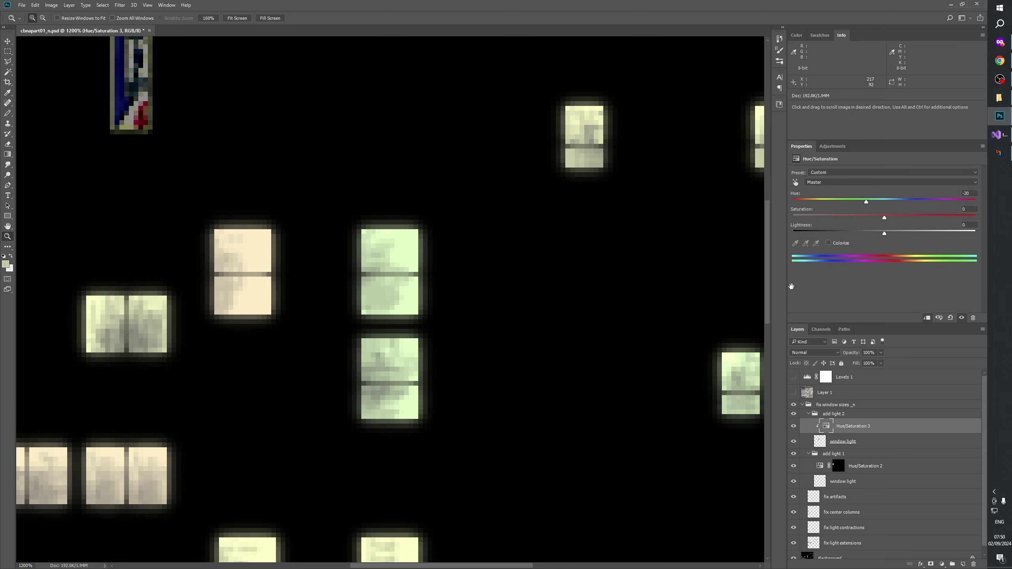
left_click(793, 425)
left_click(794, 426)
left_click_drag(598, 351, 328, 334)
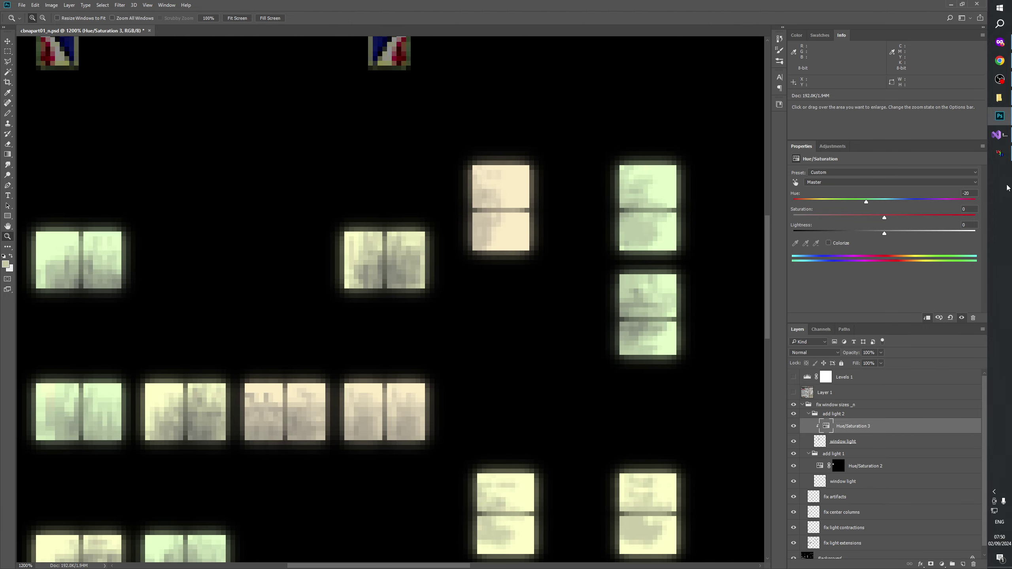
- Switch to W3D Viewer to check the lit windows on the building model, and return to the texture in Photoshop
left_click(1001, 154)
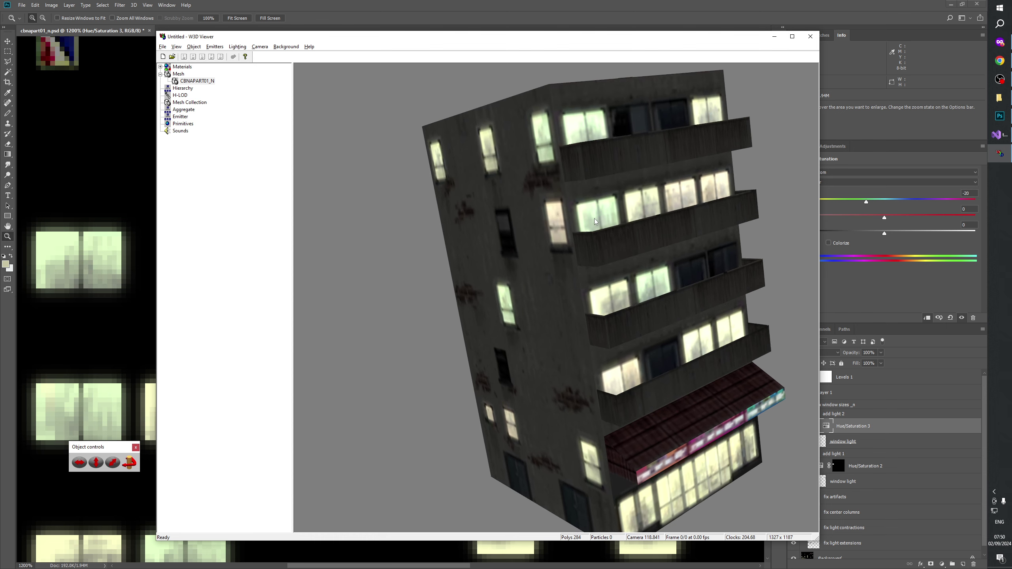
key("alt+Tab")
left_click_drag(493, 316, 594, 281)
- Try a copy of Hue/Saturation 2 in the add light 2 group and a mask on Hue/Saturation 3, undoing both
left_click(884, 467)
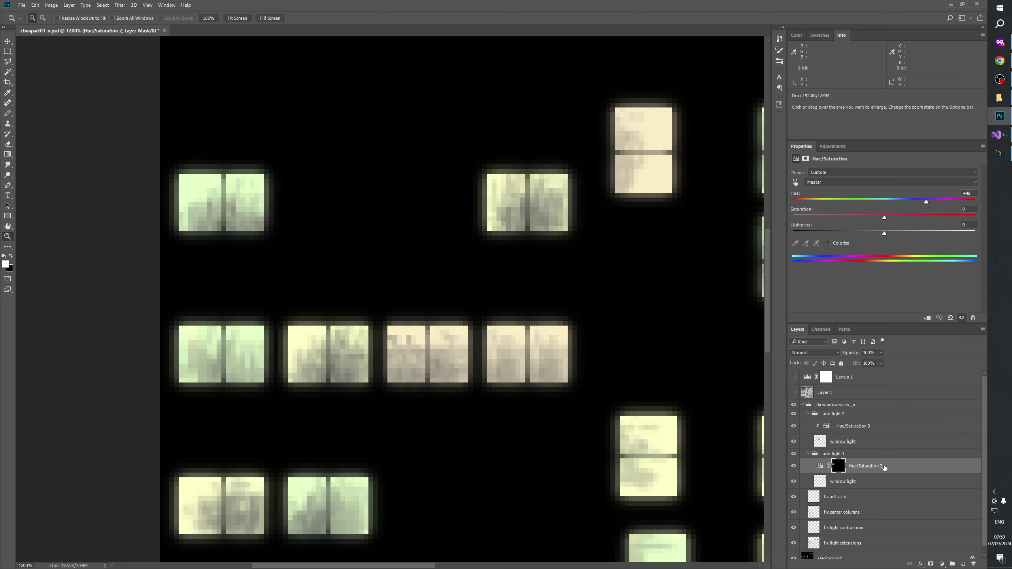
key("ctrl+j")
left_click_drag(884, 467, 880, 421)
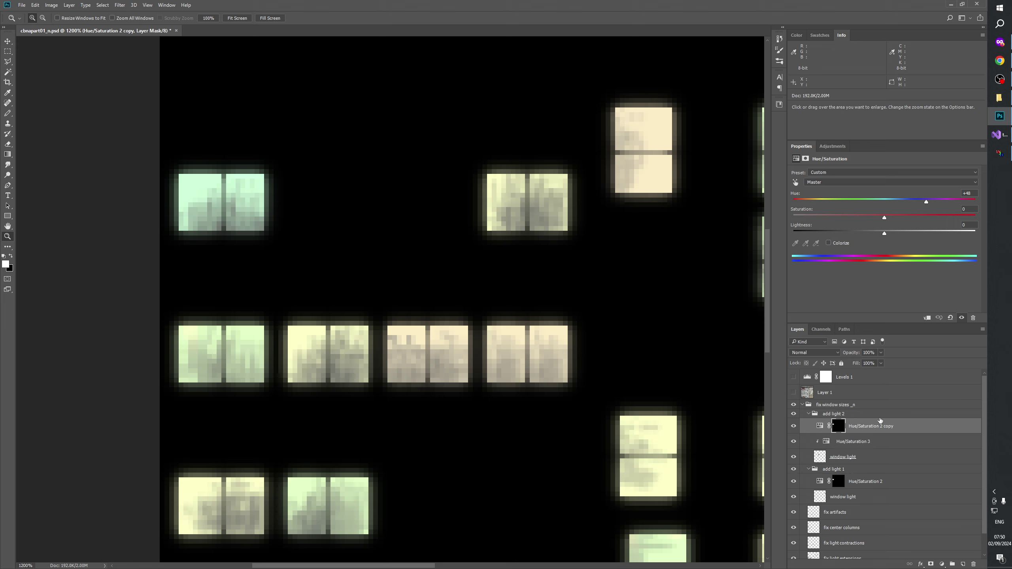
key("ctrl+z")
key("ctrl+z")
left_click(779, 39)
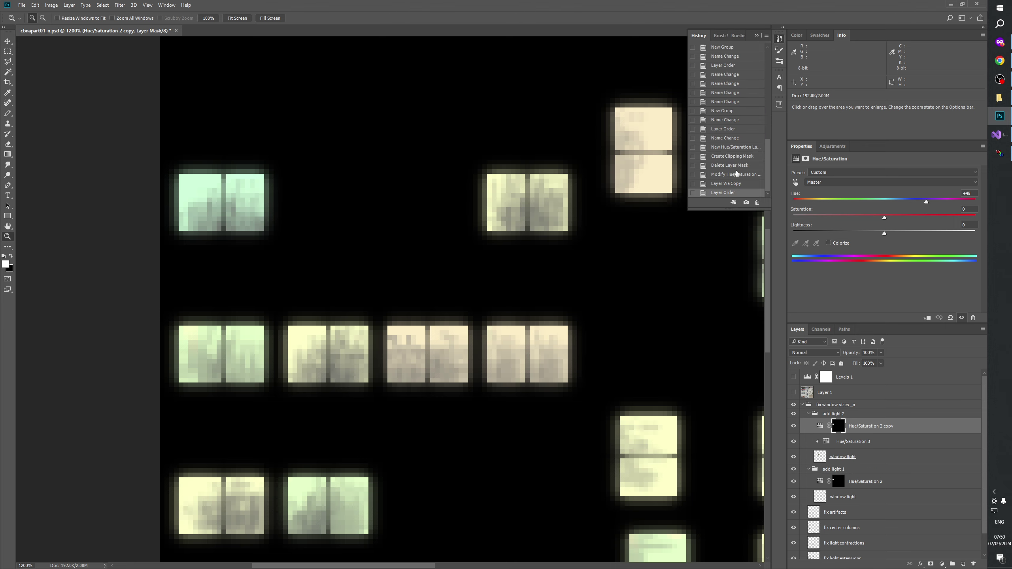
left_click(725, 183)
left_click(726, 175)
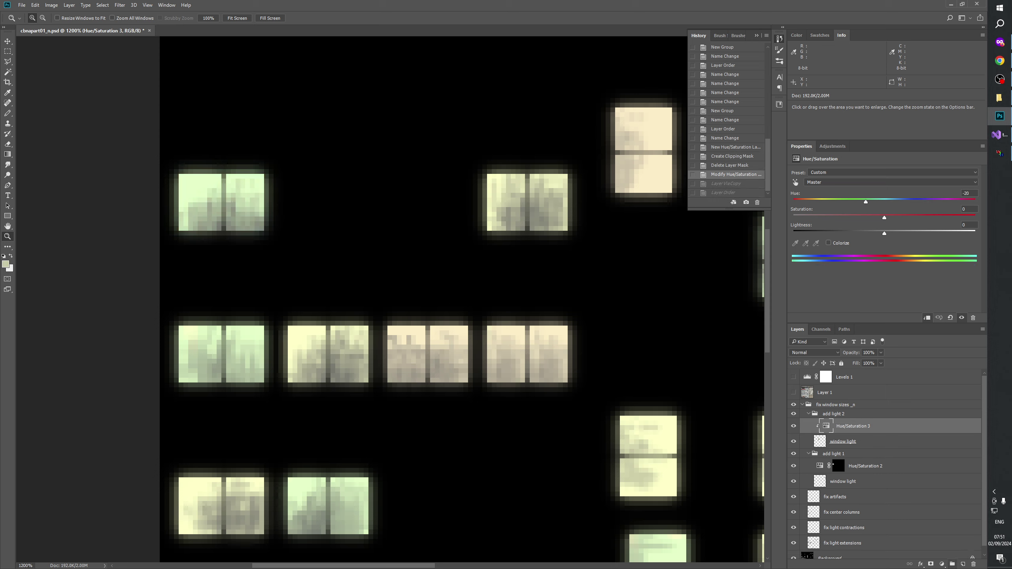
left_click(930, 563)
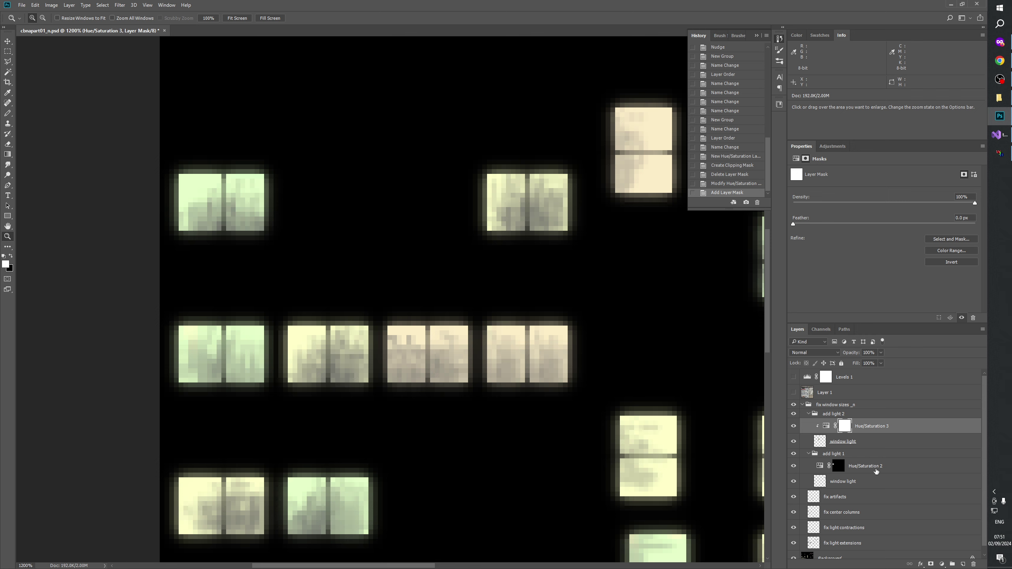
key("ctrl+z")
- Add another Hue/Saturation adjustment atop the add light 2 group and marquee the second row's leftmost green window, about 25 by 20 px
left_click(942, 563)
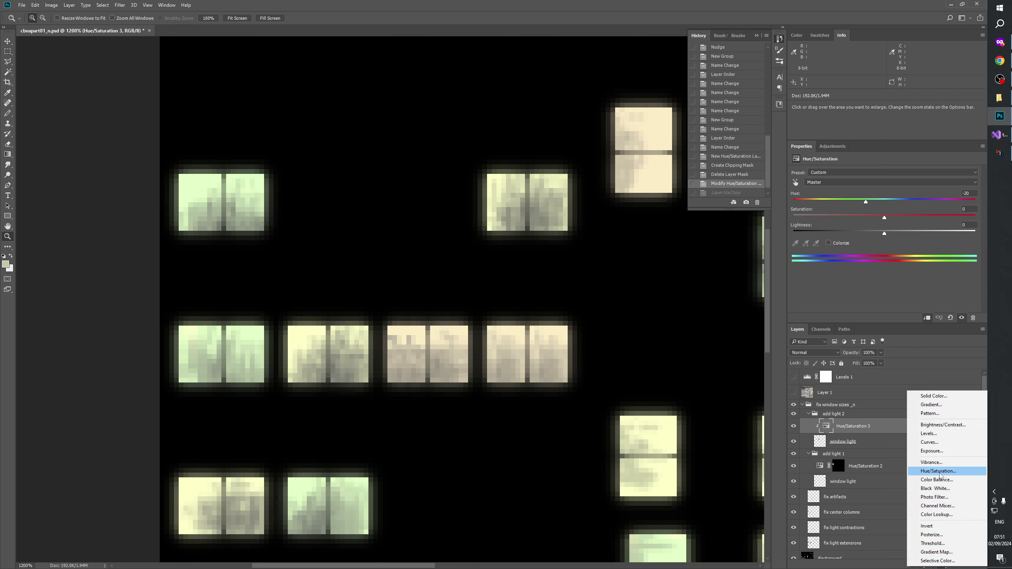
left_click(926, 472)
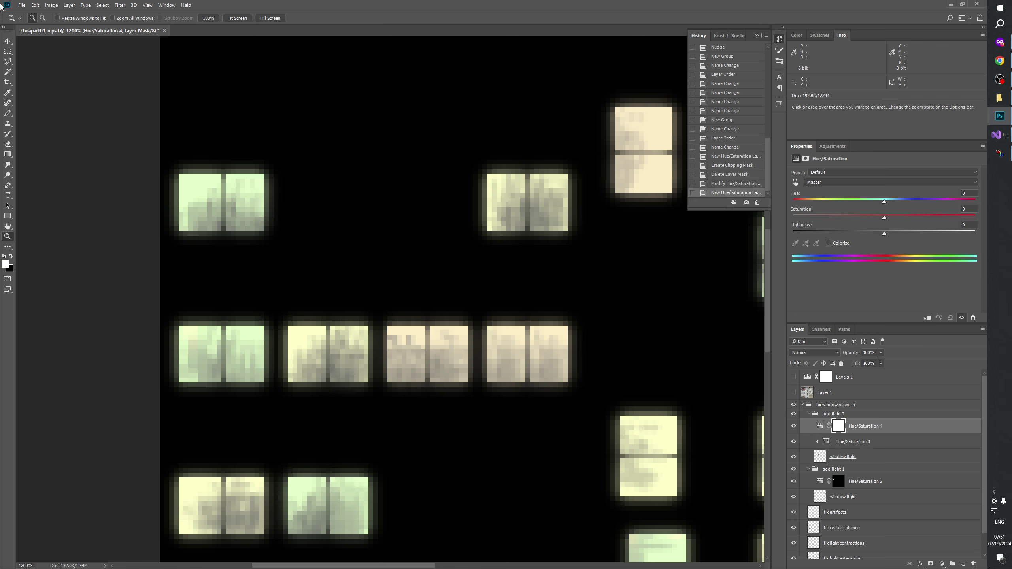
left_click(7, 53)
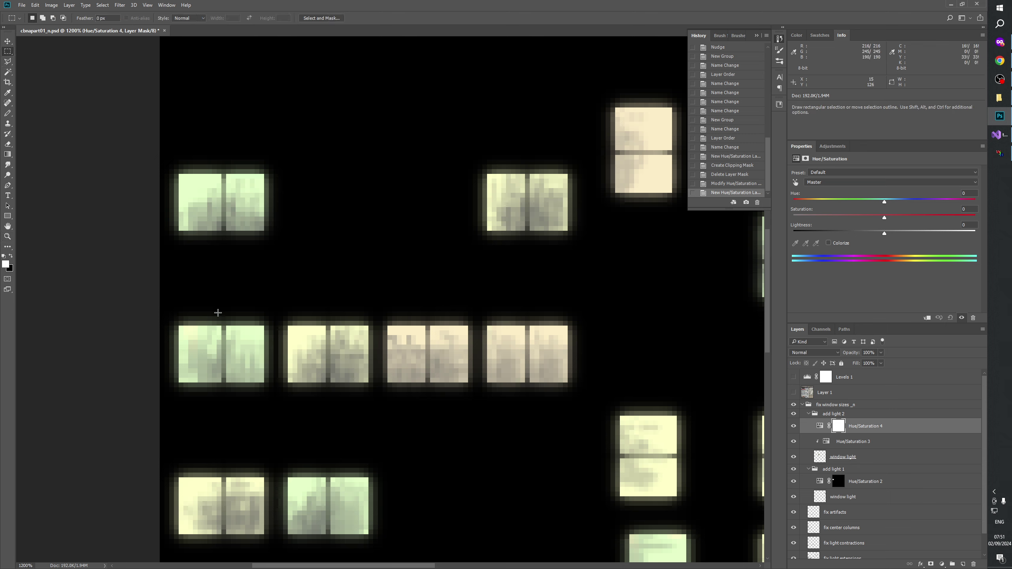
left_click_drag(160, 311, 195, 354)
left_click(163, 310)
left_click_drag(161, 306, 276, 397)
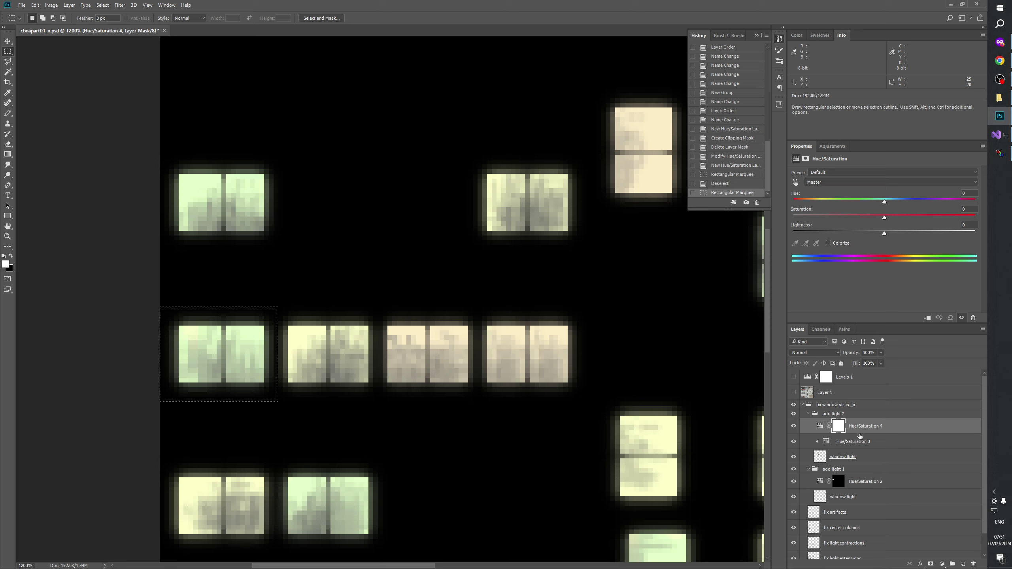
- Replace the mask of Hue/Saturation 4 with one made from the window selection and shift the adjustment's hue to about -30
left_click_drag(840, 431, 974, 565)
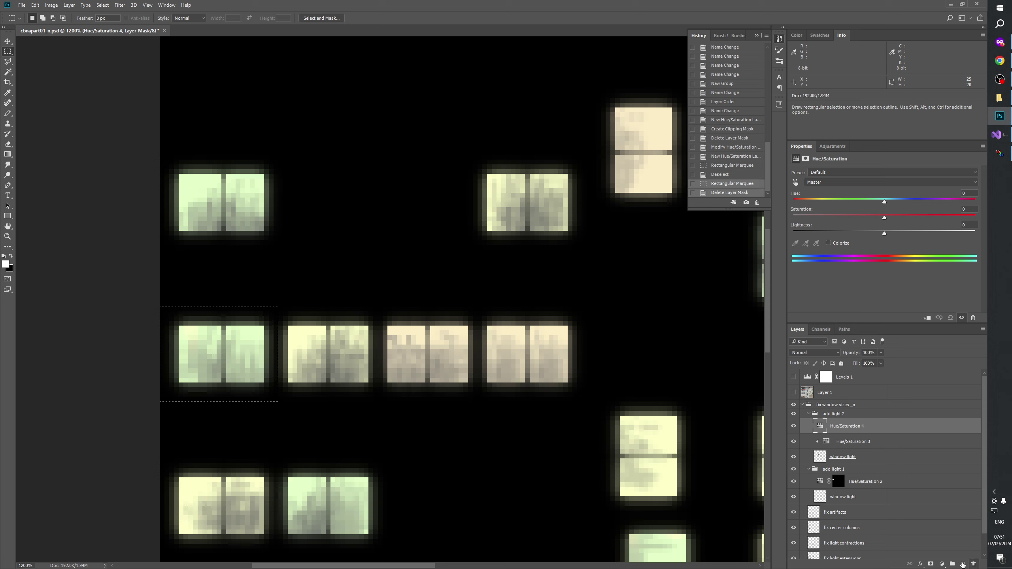
left_click(932, 564)
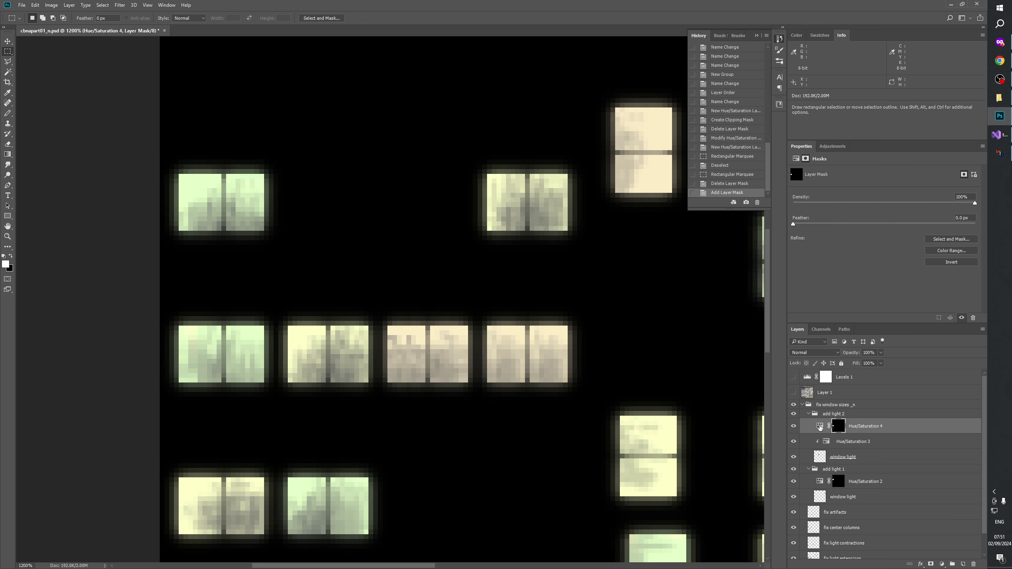
left_click_drag(567, 426, 522, 468)
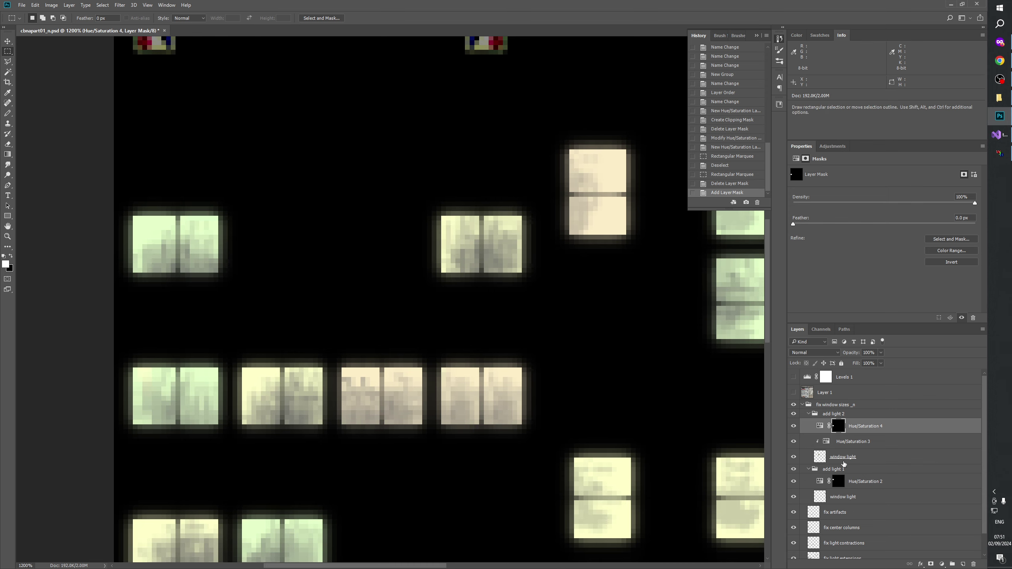
left_click(820, 426)
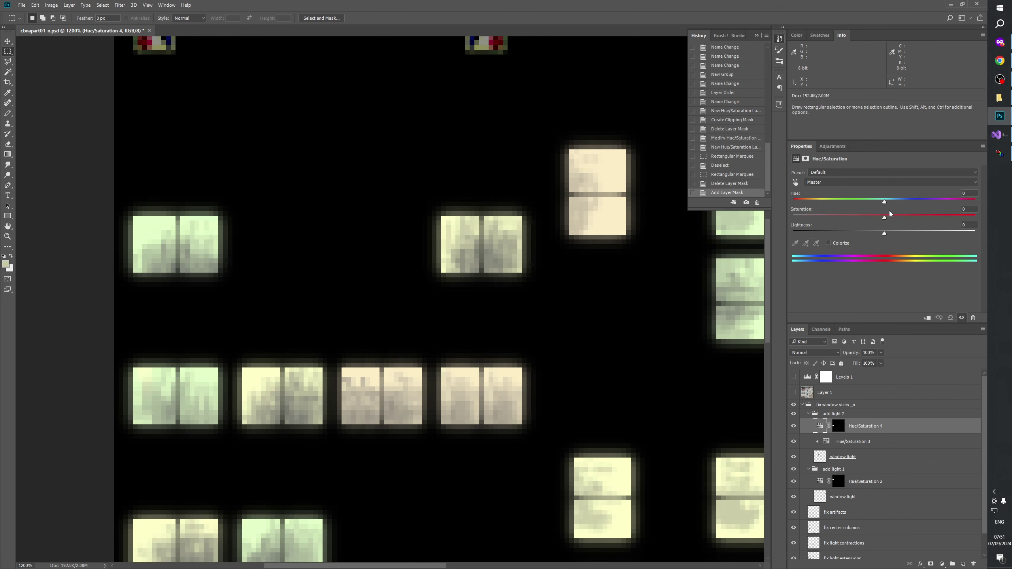
left_click_drag(885, 219, 848, 205)
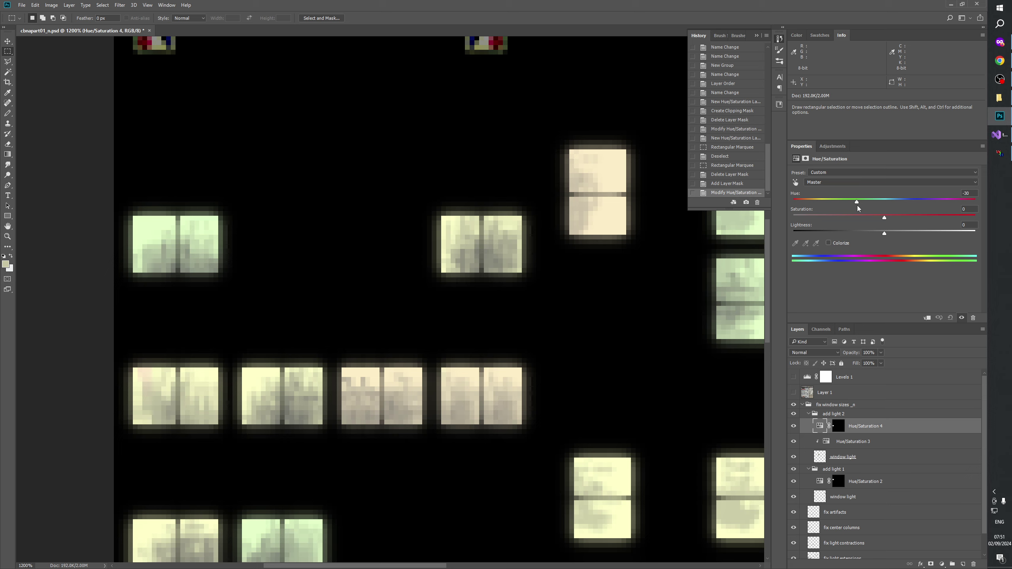
left_click_drag(472, 394, 426, 434)
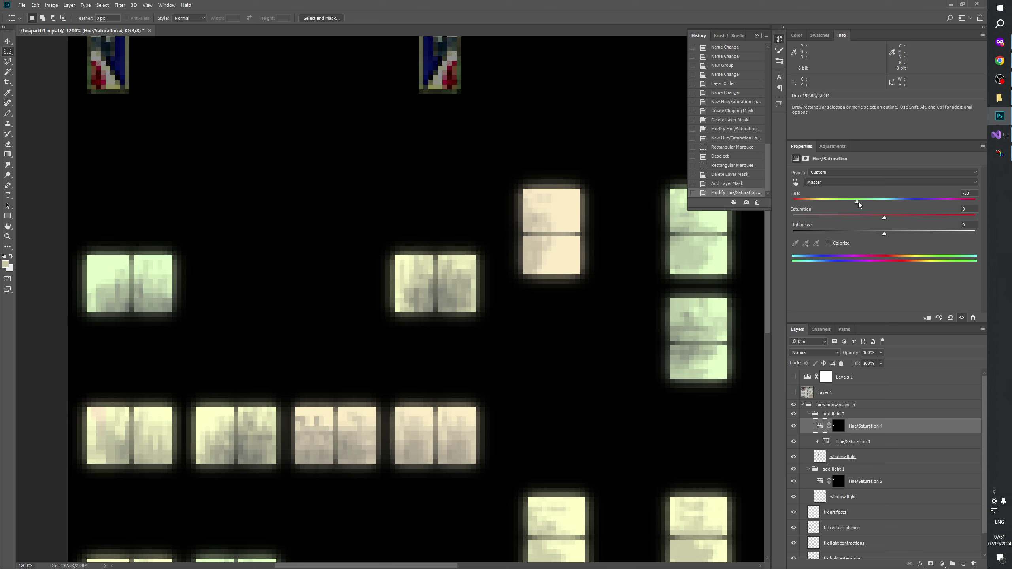
left_click_drag(858, 202, 858, 205)
- Compare the second row's leftmost window with and without Hue/Saturation 4 against the neighbouring windows
left_click_drag(664, 325, 709, 311)
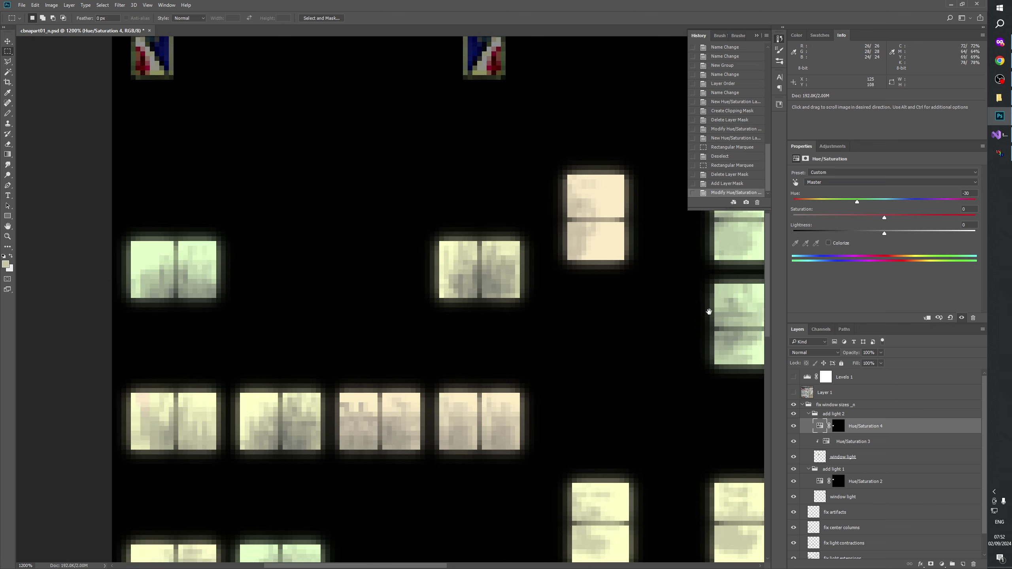
left_click(793, 427)
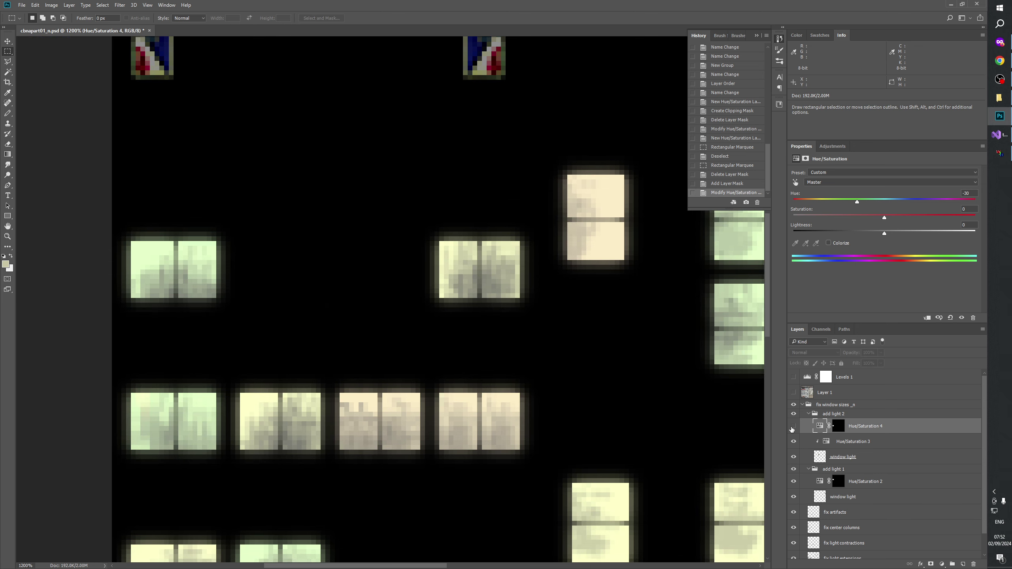
left_click(793, 427)
left_click(793, 427)
left_click(793, 426)
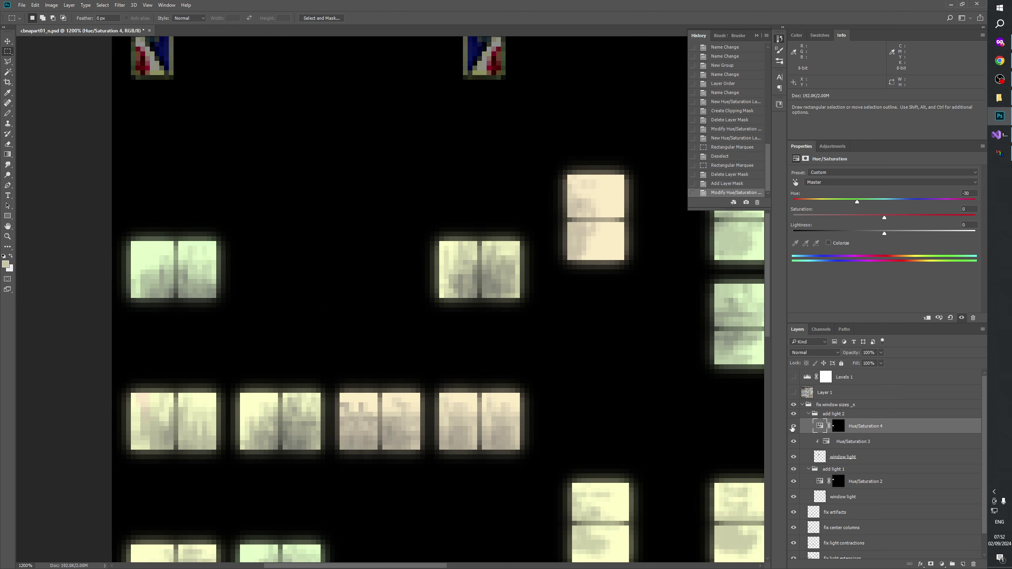
left_click(792, 427)
left_click(793, 427)
left_click(793, 427)
left_click(792, 427)
left_click(793, 427)
left_click(793, 427)
- Try colorizing the window through Hue/Saturation 4 with a different hue, and turn Colorize off again
left_click(828, 243)
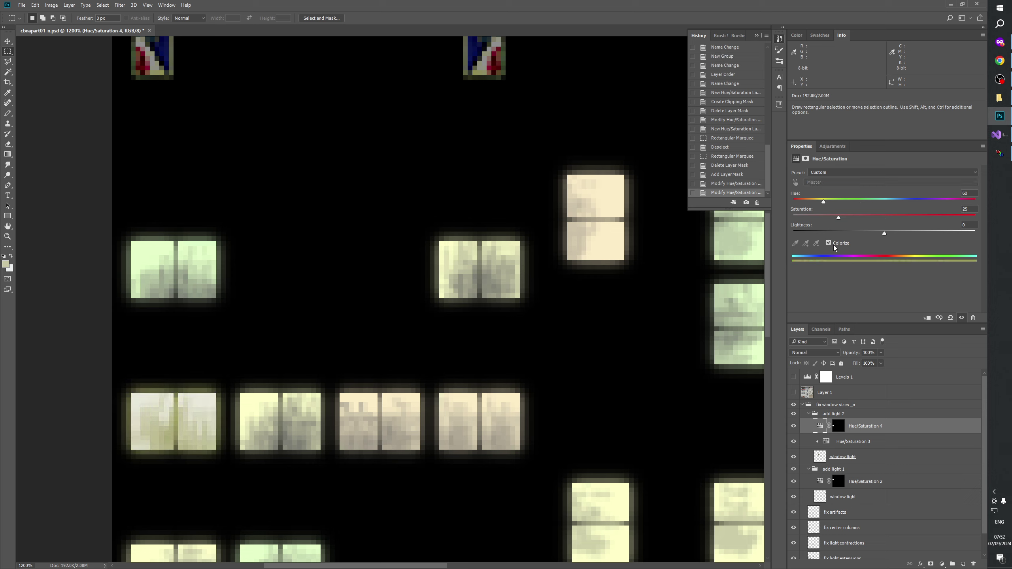
left_click_drag(824, 205, 850, 207)
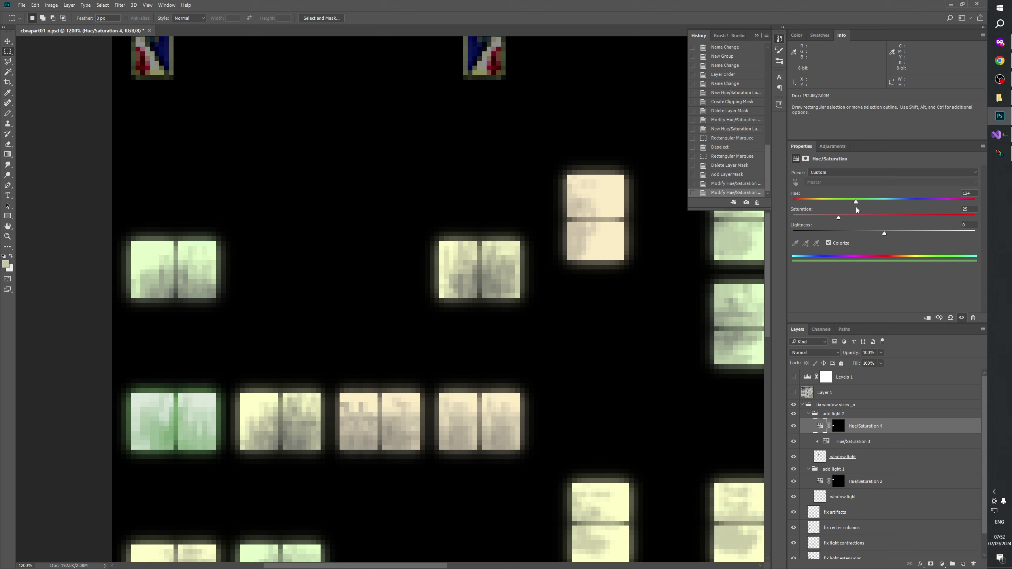
left_click(828, 243)
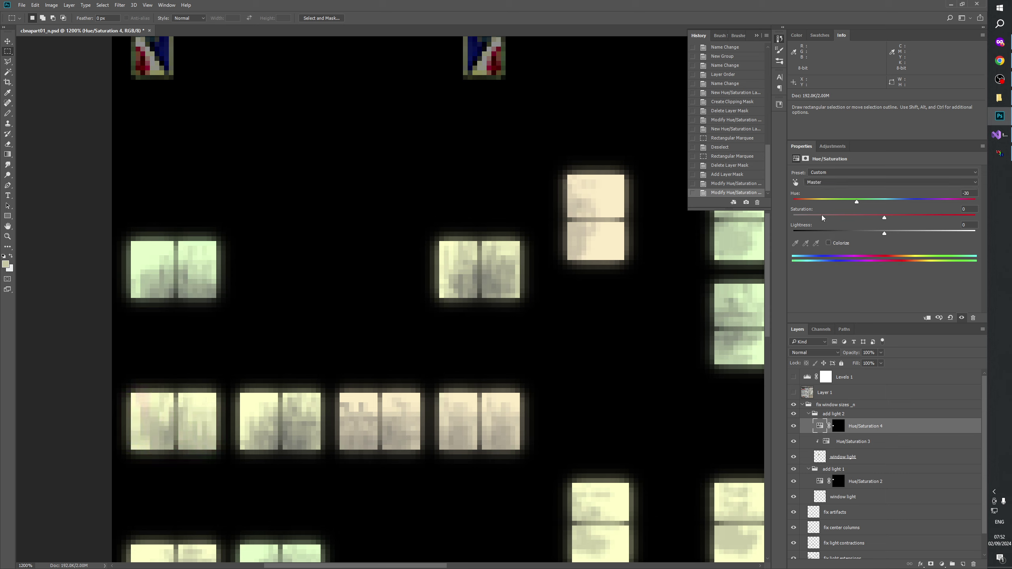
- Set the hue of Hue/Saturation 4 to -41 and compare the window with and without the adjustment
mouse_move(856, 202)
left_mouse_down()
mouse_move(846, 204)
mouse_move(863, 204)
left_mouse_up()
left_click_drag(863, 202, 847, 202)
left_click_drag(630, 323, 742, 298)
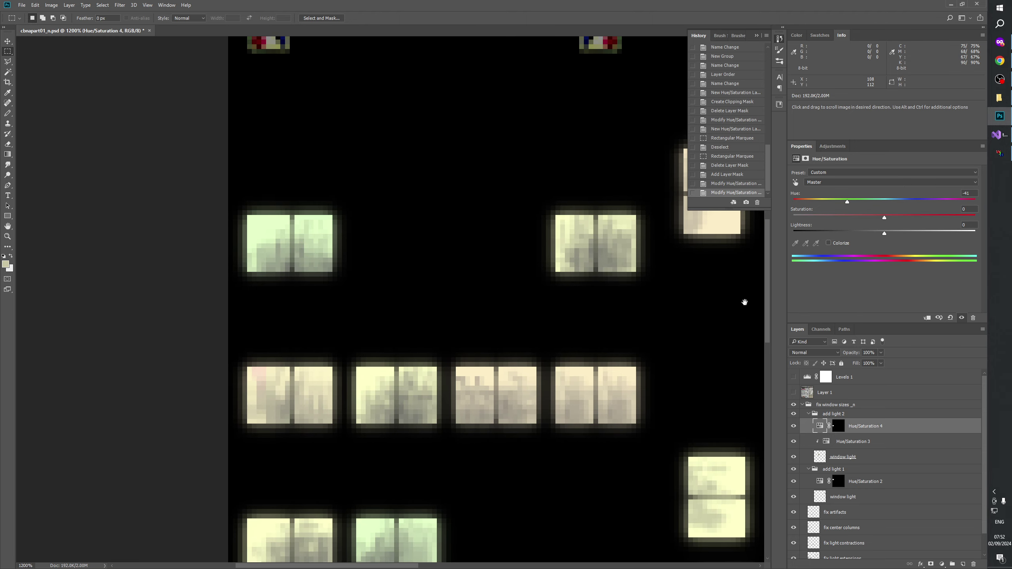
left_click(793, 425)
left_click(793, 426)
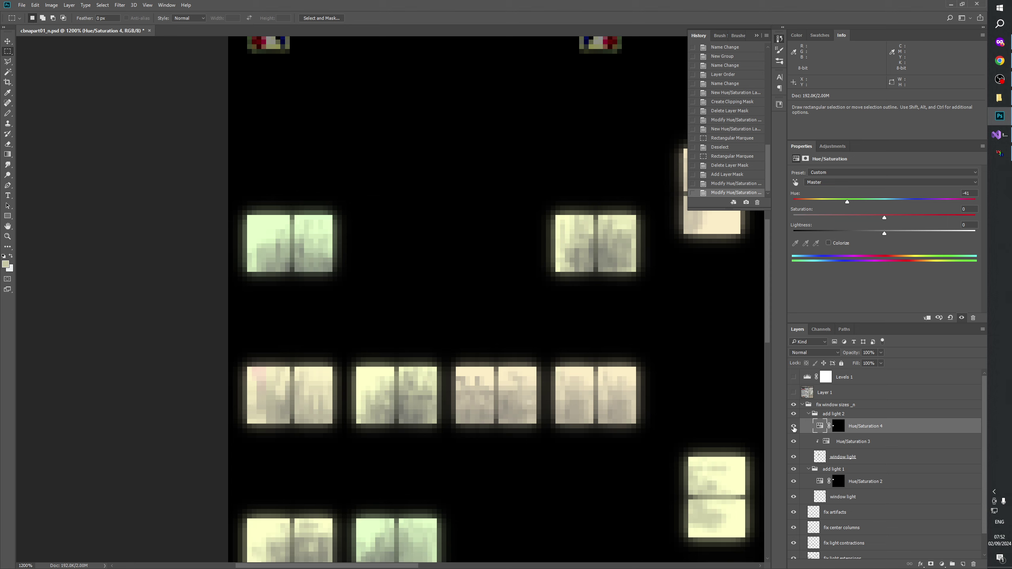
left_click(793, 426)
left_click(794, 426)
left_click(793, 426)
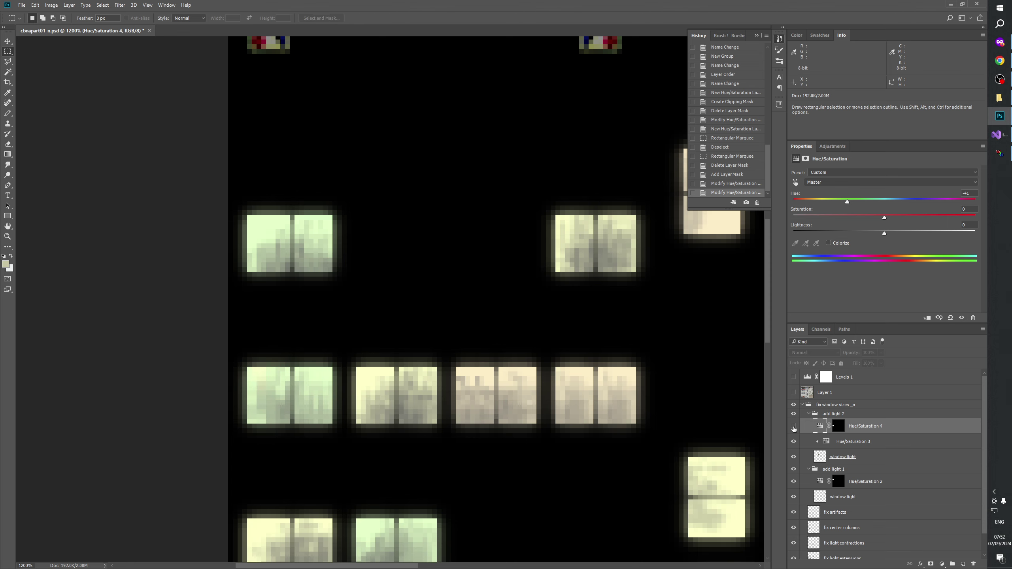
left_click(793, 426)
left_click_drag(631, 380, 800, 303)
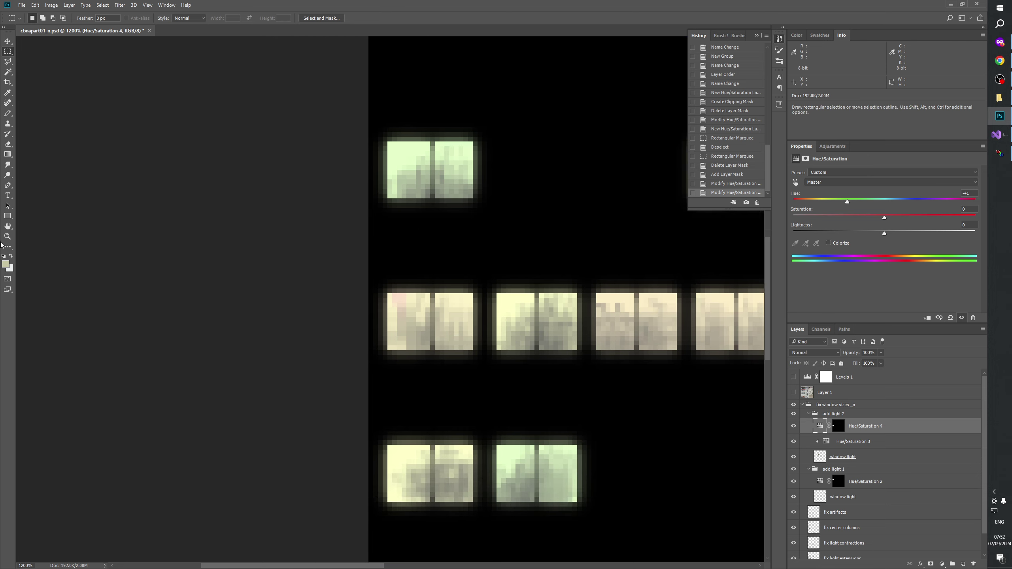
- Check the leftmost window's pixels with and without Hue/Saturation 4, and marquee the stepped pinkish patch in its left pane, 3 by 6 px
key("z")
left_click(382, 333)
left_click(361, 253)
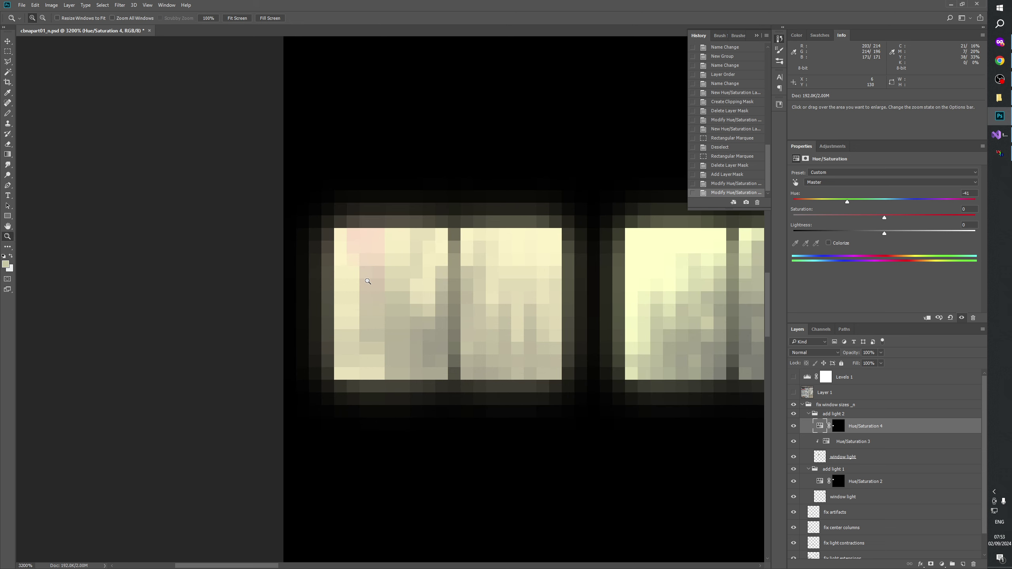
left_click(793, 426)
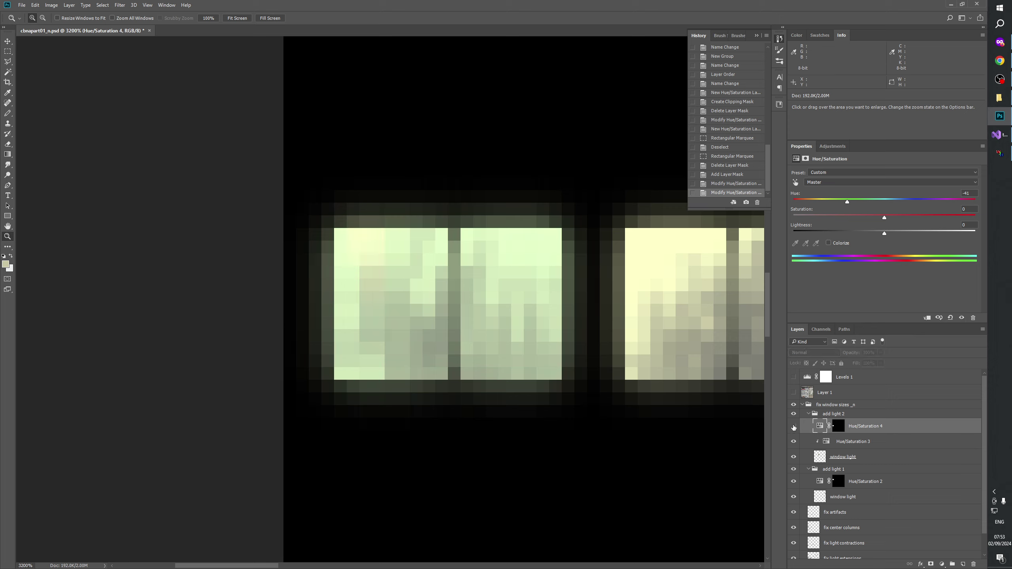
left_click(793, 426)
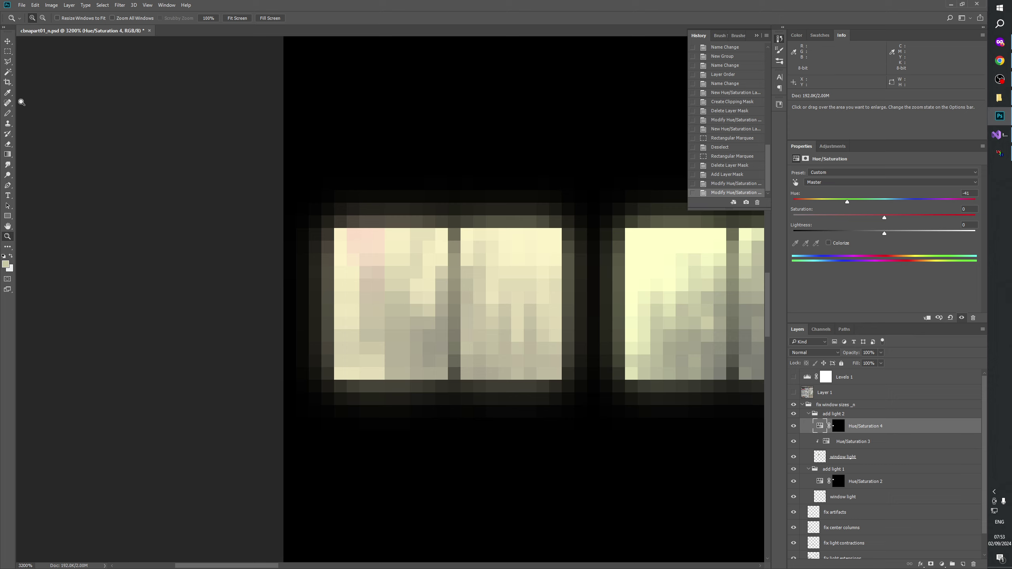
left_click(7, 51)
left_click_drag(351, 230, 385, 302)
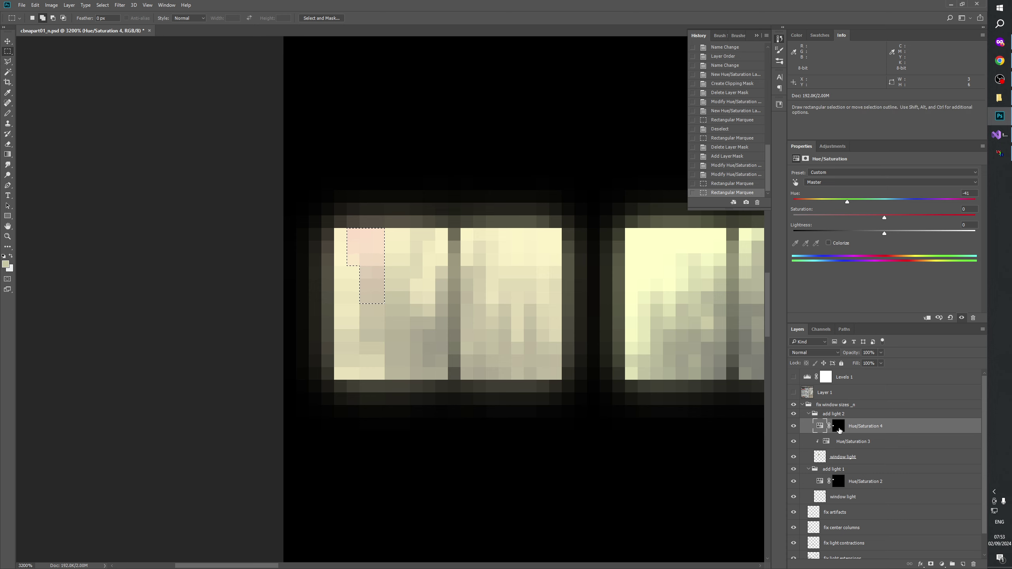
- Try filling the pinkish patch with solid black on the Hue/Saturation 4 mask, and undo the fill
left_click(838, 426)
key("d")
key("alt+BackSpace")
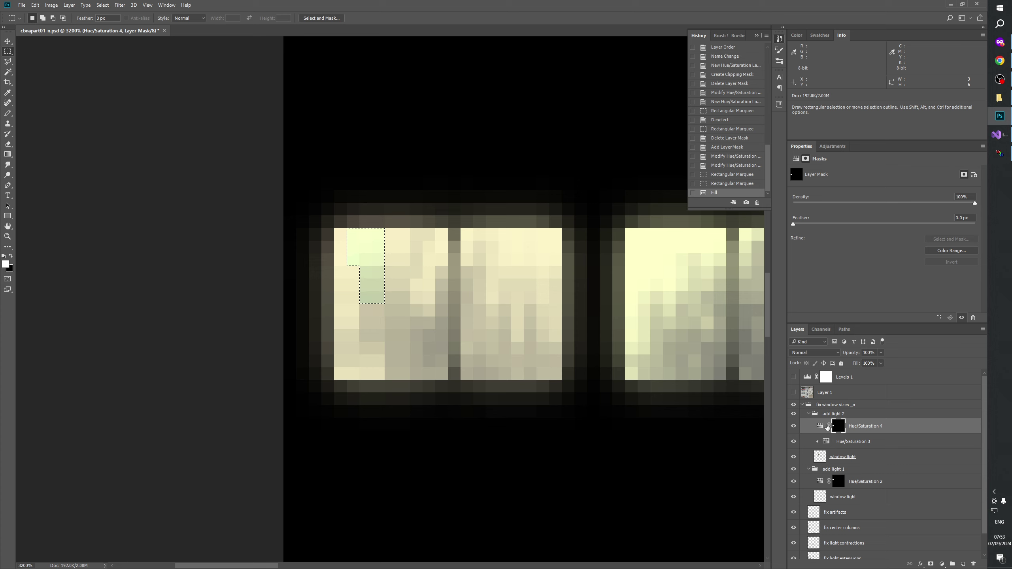
key("ctrl+z")
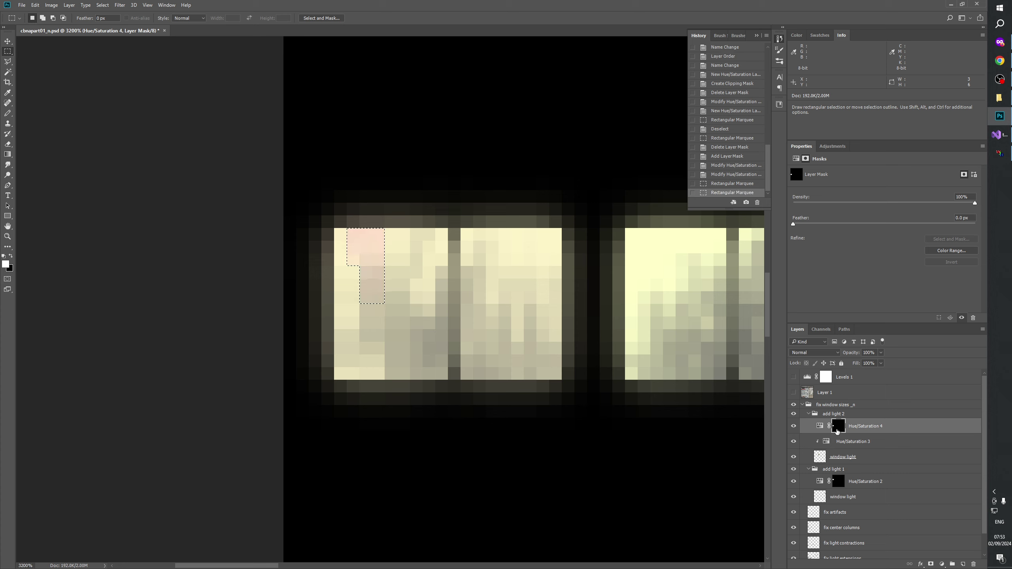
- Fill the selected patch on the Hue/Saturation 4 mask with mid grey #919191 and deselect
left_click(6, 264)
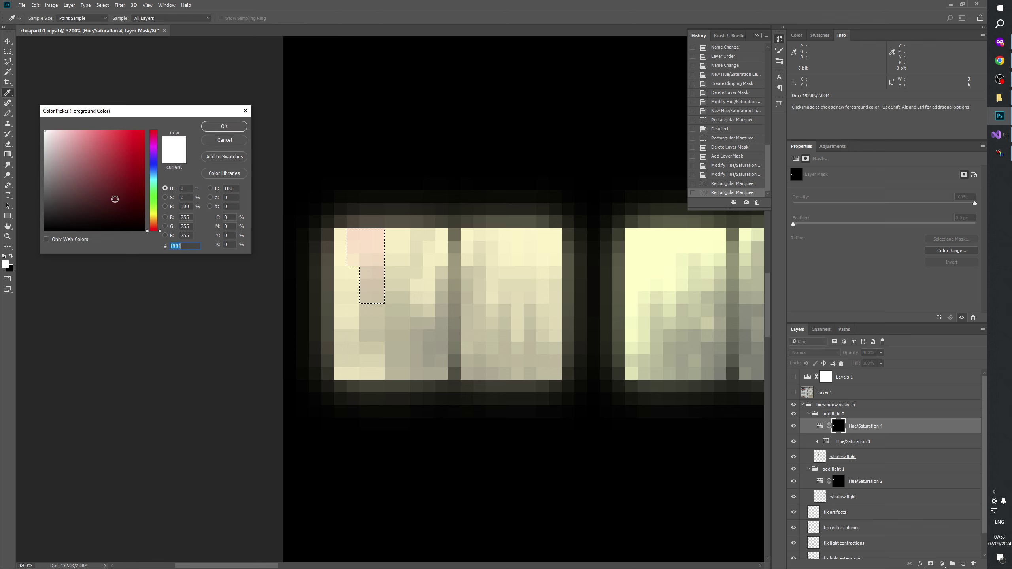
left_click(110, 184)
left_click(224, 127)
key("m")
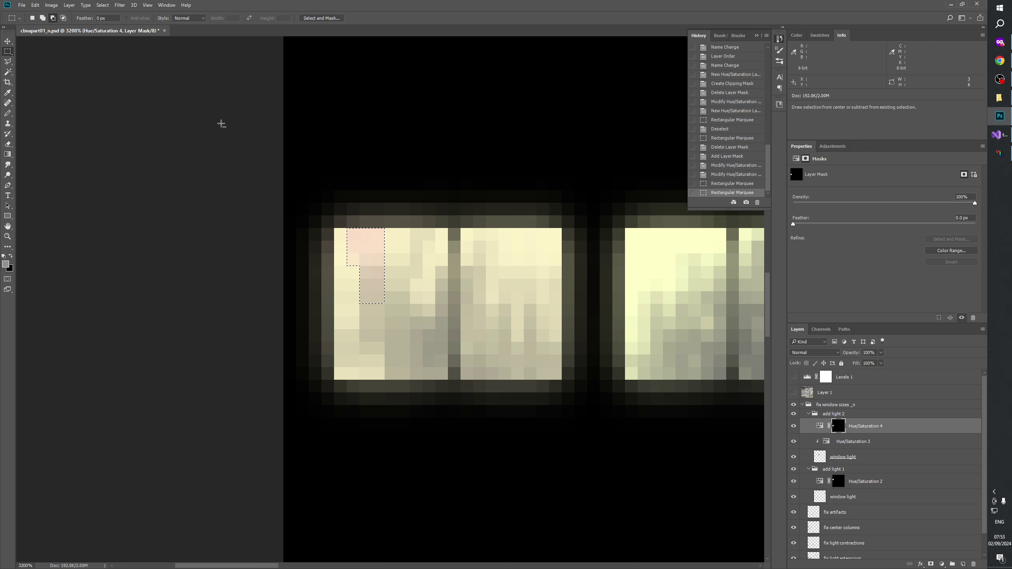
key("alt+BackSpace")
key("ctrl+d")
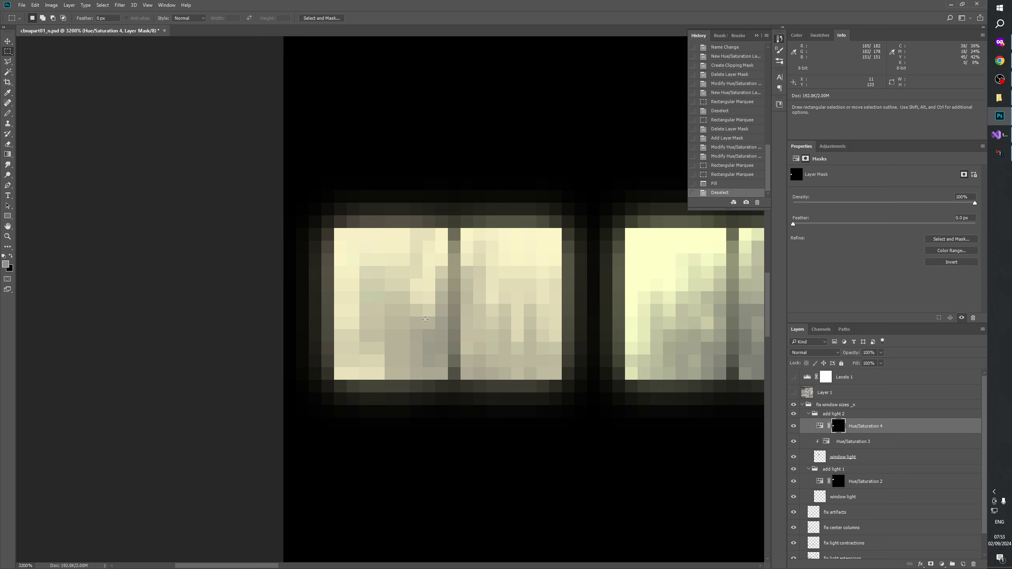
- Fill the 2 by 1 px strip at the patch's lower end on the mask with a slightly lighter grey and deselect
left_click_drag(362, 301, 385, 292)
left_click(5, 264)
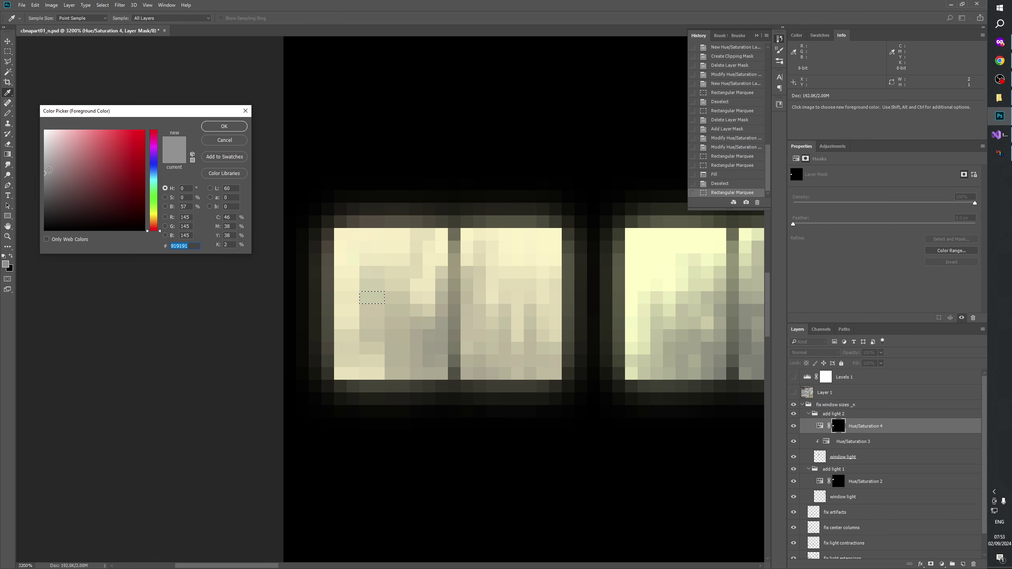
left_click_drag(47, 167, 38, 164)
left_click(217, 126)
key("alt+BackSpace")
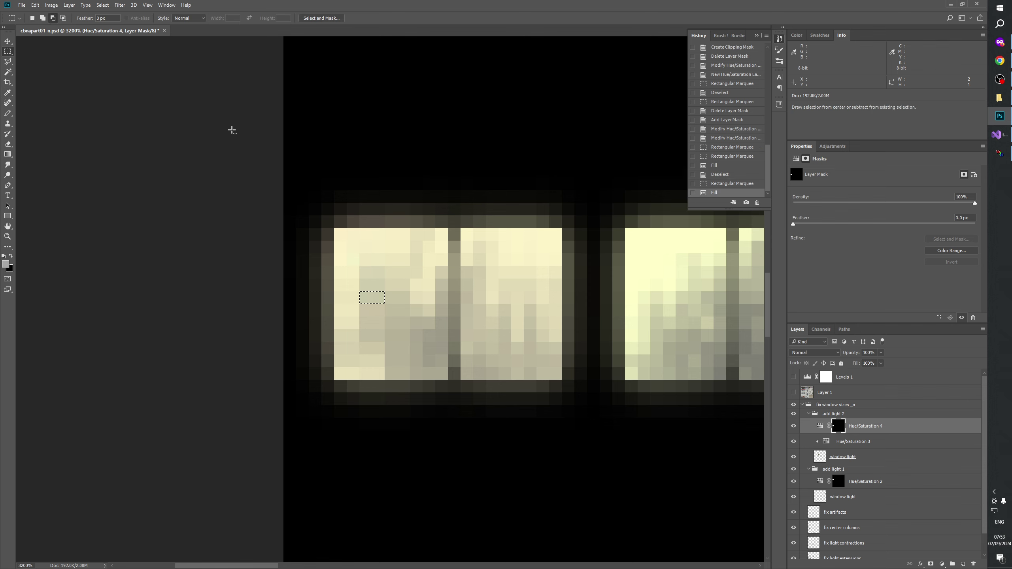
key("ctrl+d")
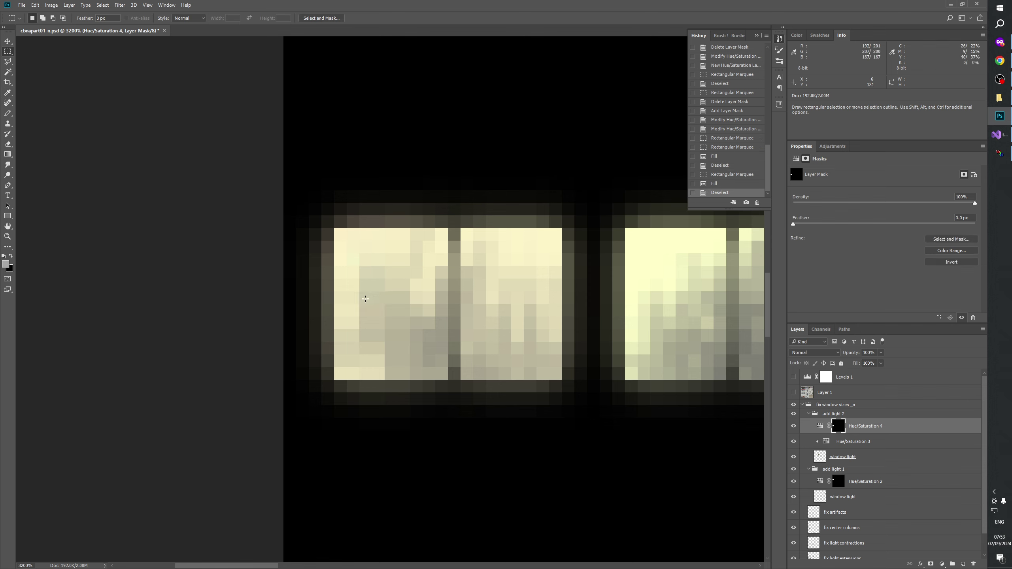
- Reselect the 2 by 1 px strip at the patch's lower end, fill it on the mask with light grey #bdbdbd and deselect
left_click_drag(365, 299, 383, 294)
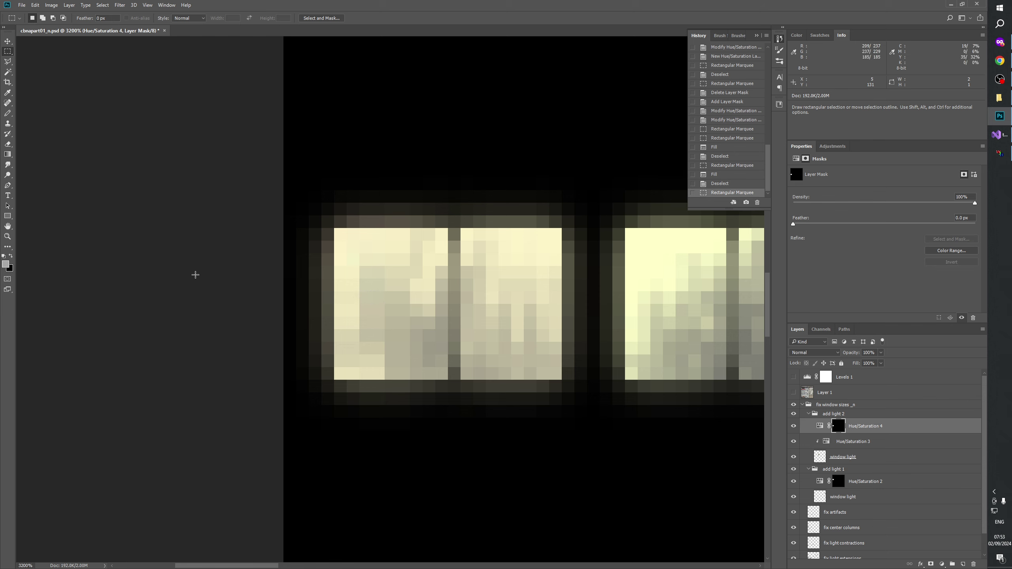
left_click(6, 268)
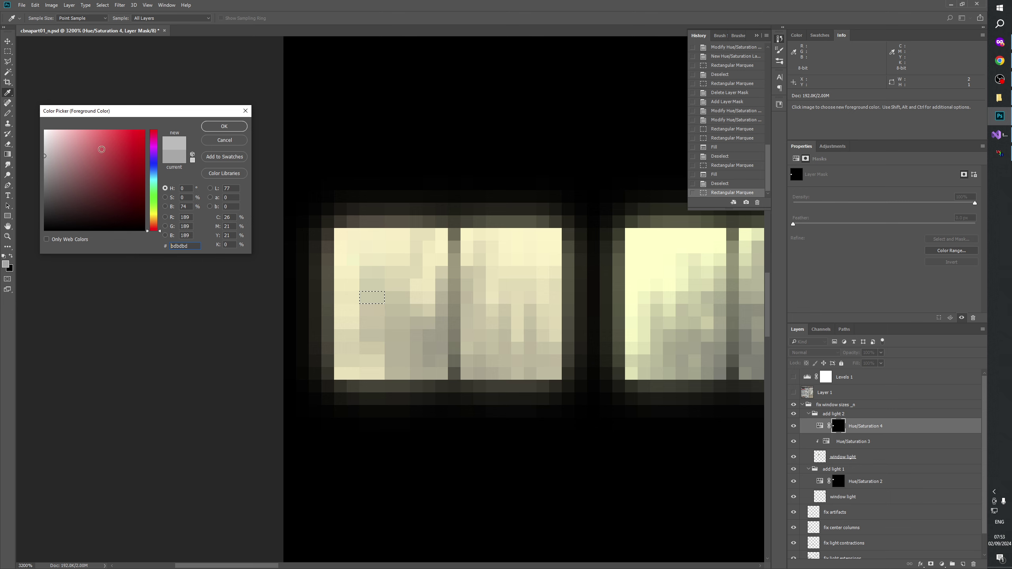
left_click(231, 128)
key("alt+BackSpace")
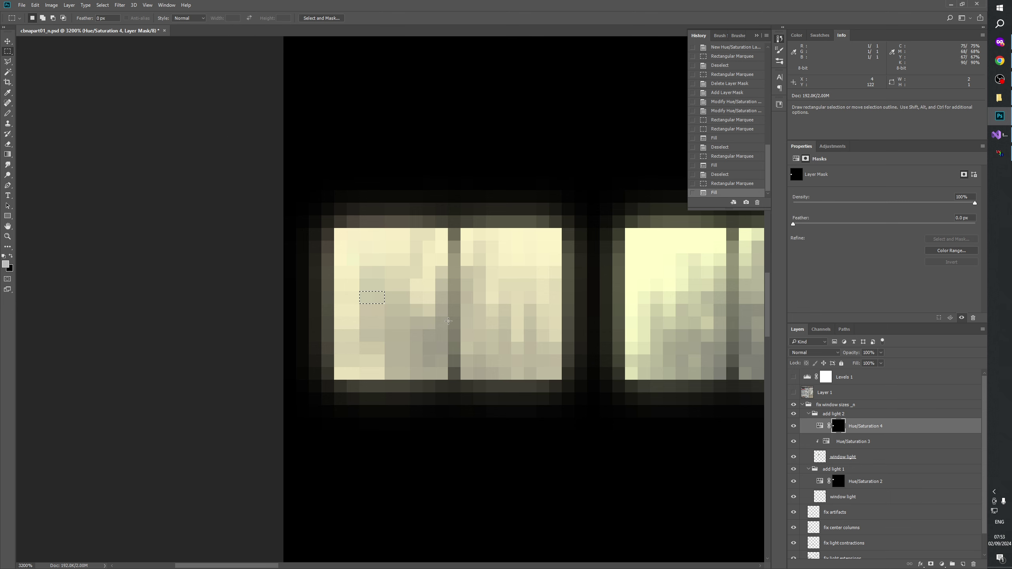
key("ctrl+d")
- Fill the single mask pixel at the lower left corner of the patch's wider part with the same light grey and deselect
left_click_drag(483, 351, 461, 366)
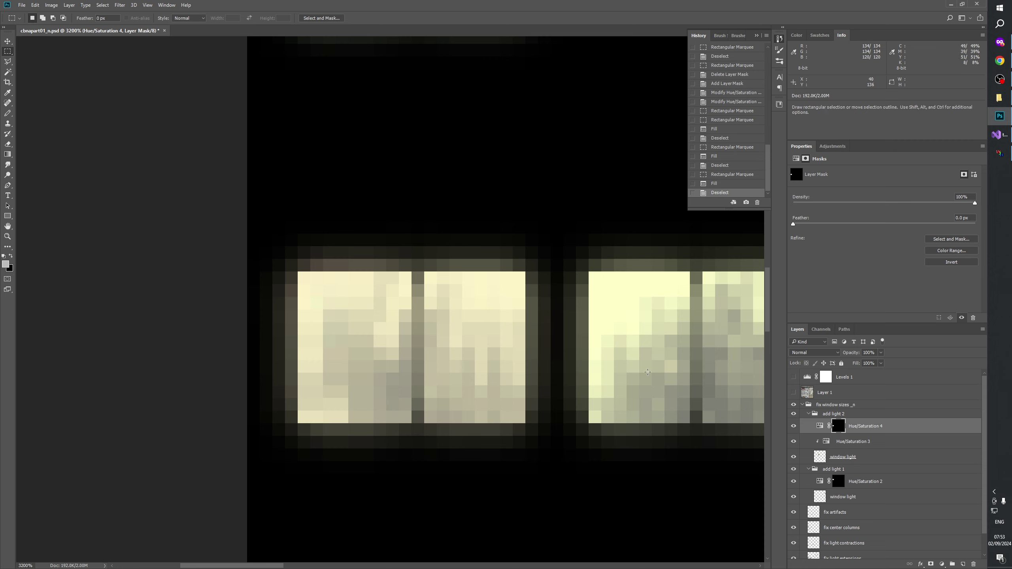
left_click_drag(312, 298, 322, 308)
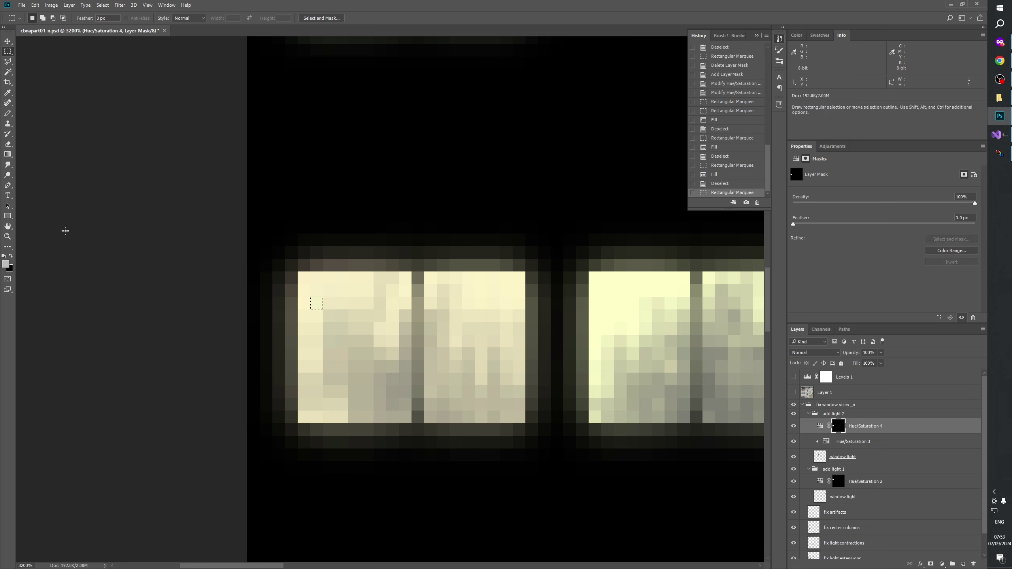
key("ctrl+d")
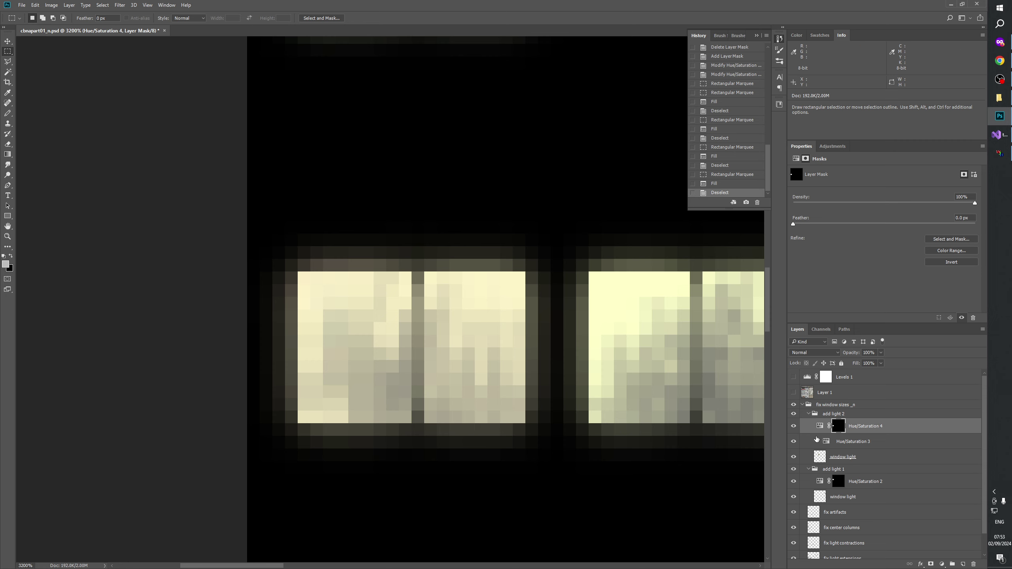
- View the Hue/Saturation 4 mask on its own and compare the window with and without the adjustment
left_click(792, 426)
left_click(792, 426)
left_click(839, 426, "alt")
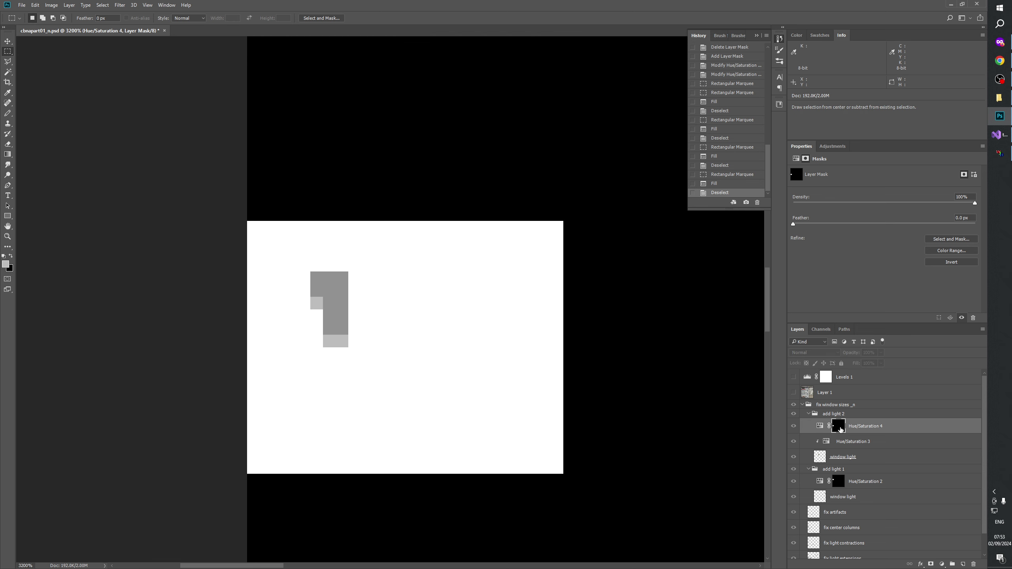
left_click(793, 427)
left_click(793, 427)
left_click(792, 427)
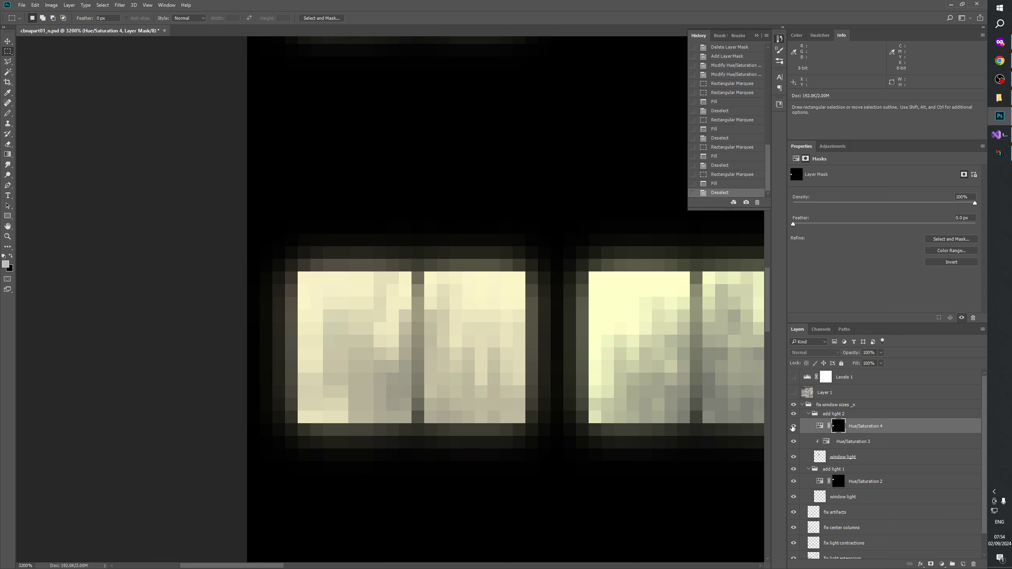
- Inspect the glow edges around the tinted window with the Levels 1 adjustment temporarily shown
left_click(792, 427)
left_click(792, 427)
left_click(792, 378)
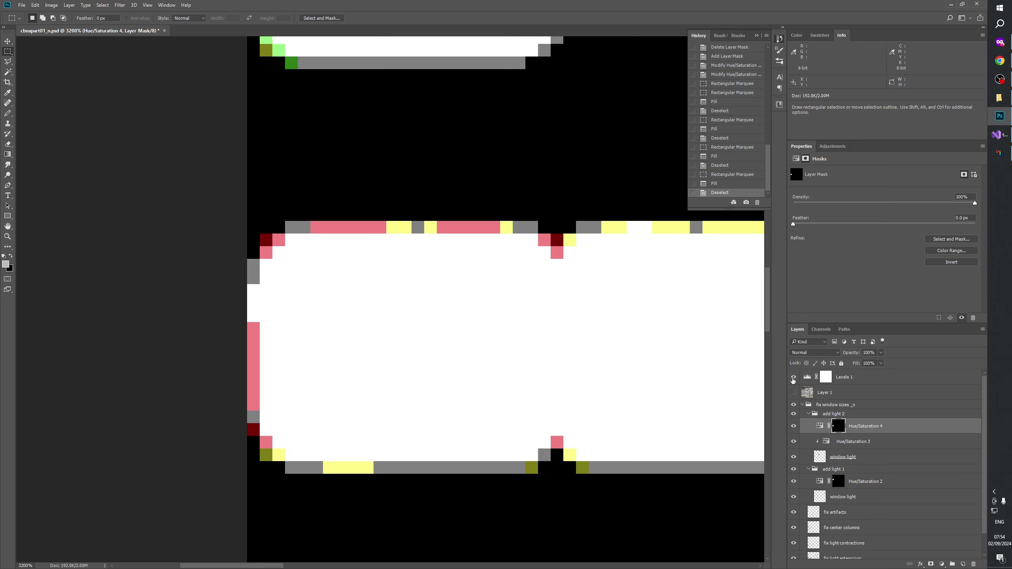
left_click_drag(498, 311, 417, 203)
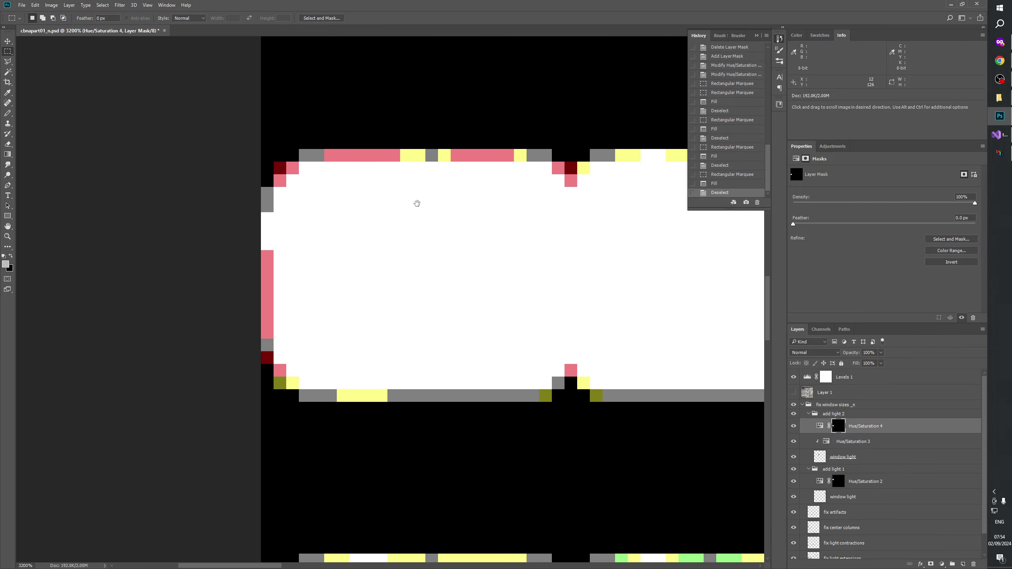
left_click(793, 379)
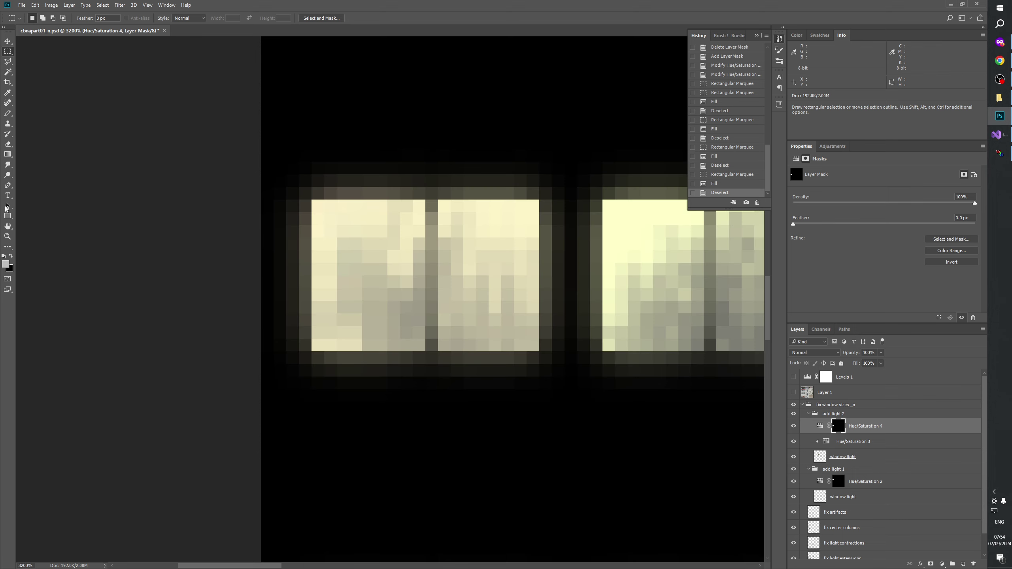
- Compare the row of windows with and without the Hue/Saturation 4 and Hue/Saturation 3 adjustments
left_click(8, 237)
right_click(345, 301)
left_click(357, 307)
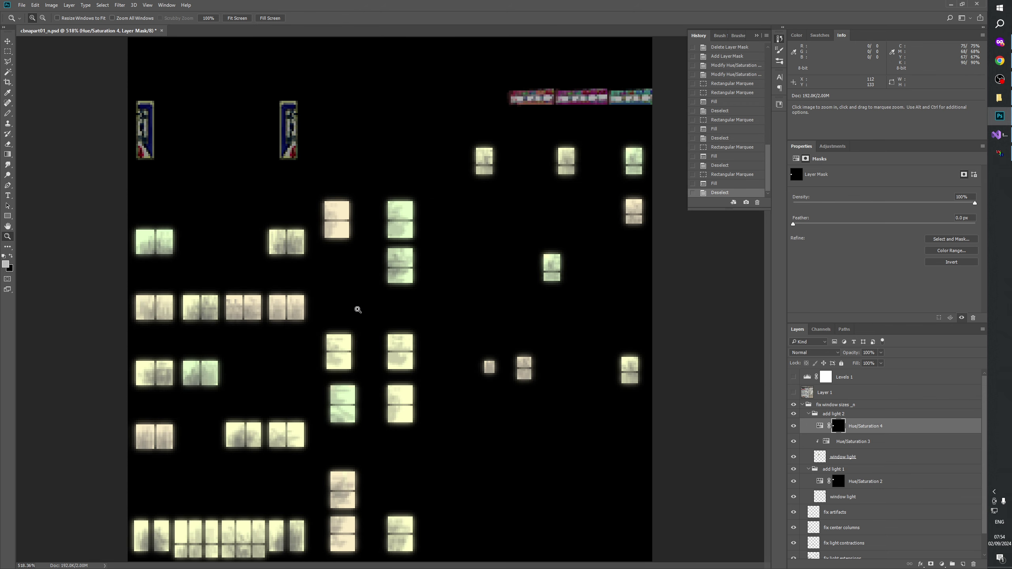
left_click(133, 320)
left_click_drag(163, 334, 424, 361)
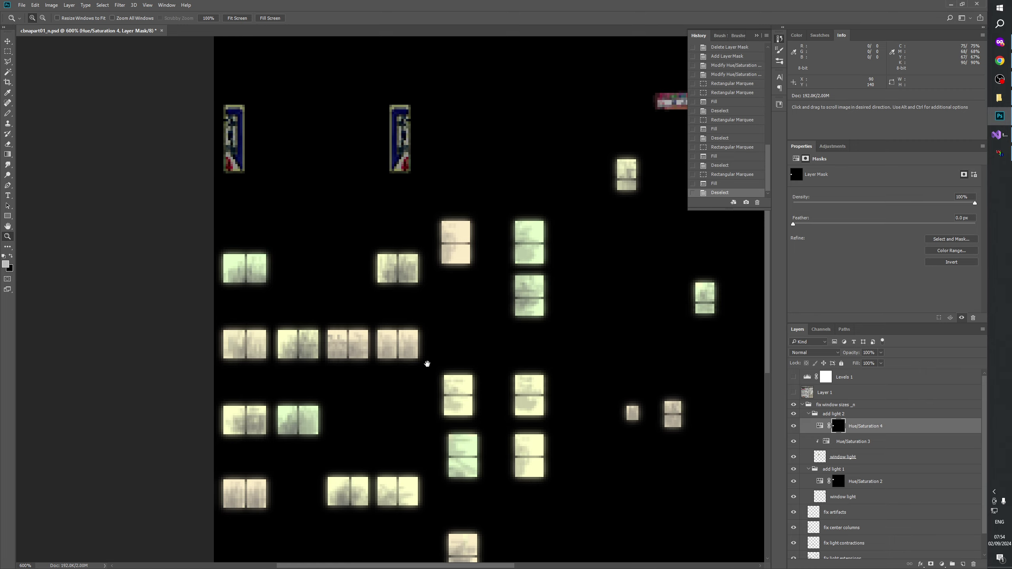
left_click(238, 367)
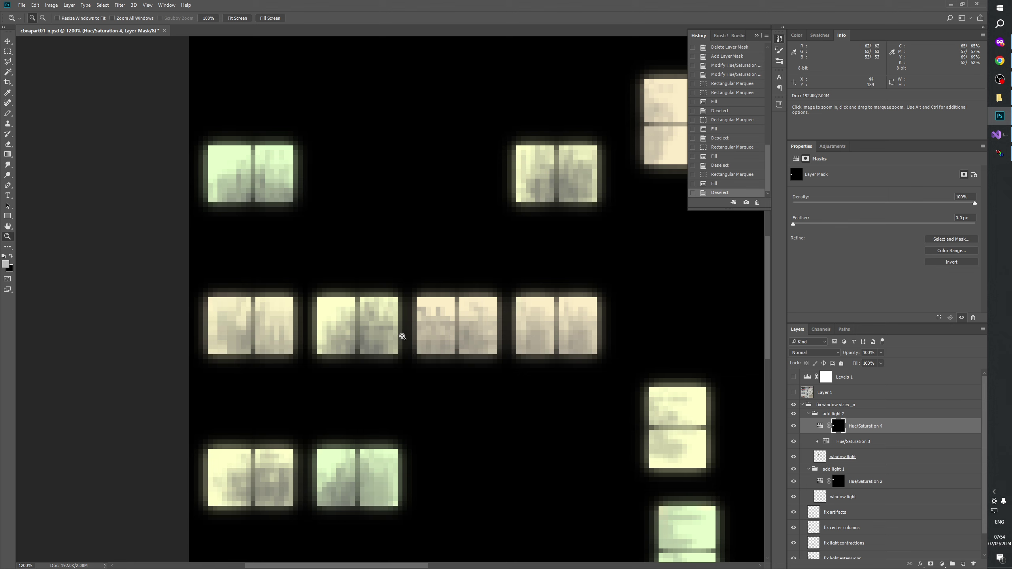
left_click(794, 427)
left_click(793, 427)
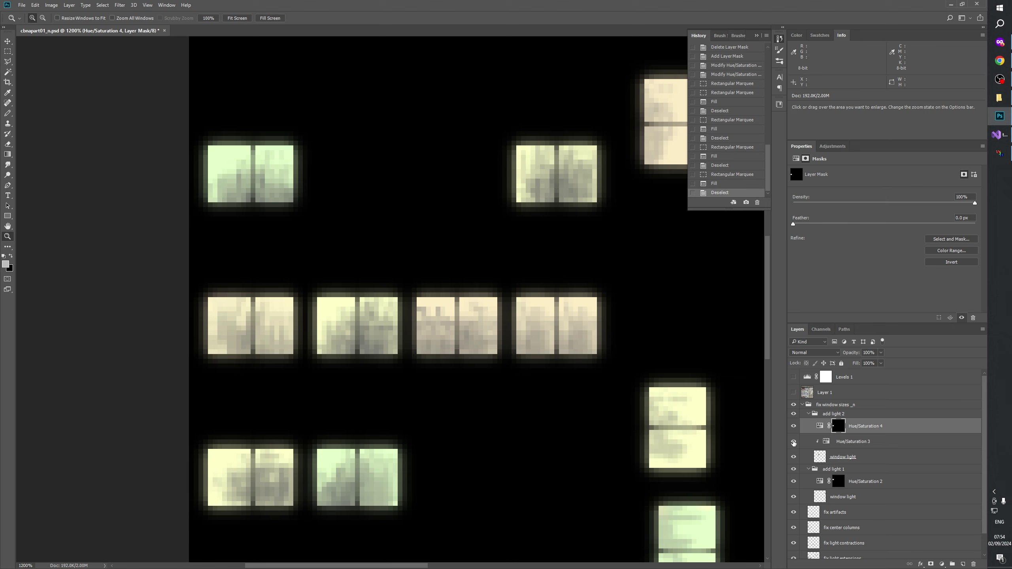
left_click(793, 443)
left_click(793, 442)
left_click(794, 442)
left_click(793, 442)
left_click_drag(617, 320, 468, 377)
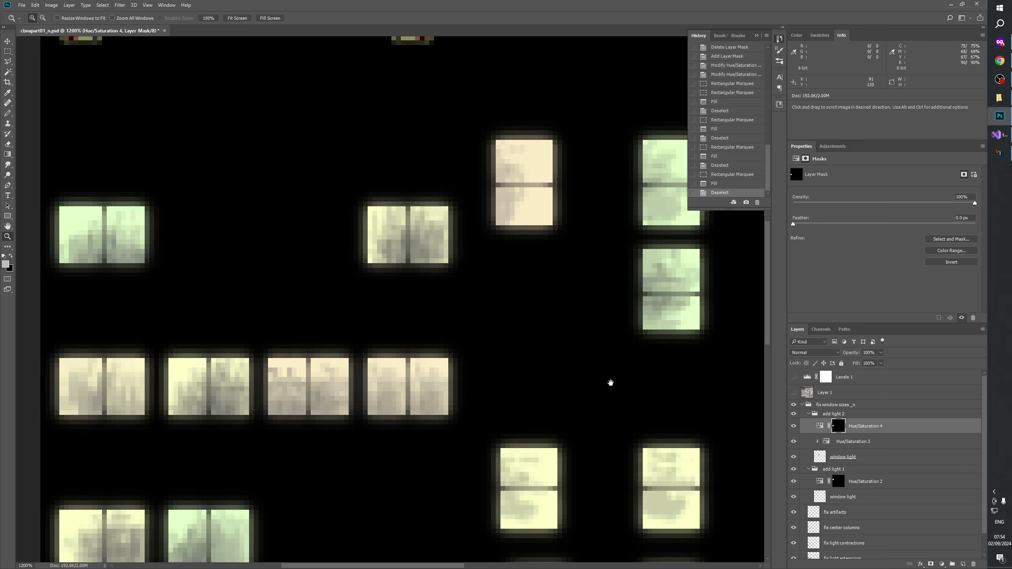
- Examine the glow outlines of all windows through Levels 1, with and without the add light 2 group
left_click(794, 377)
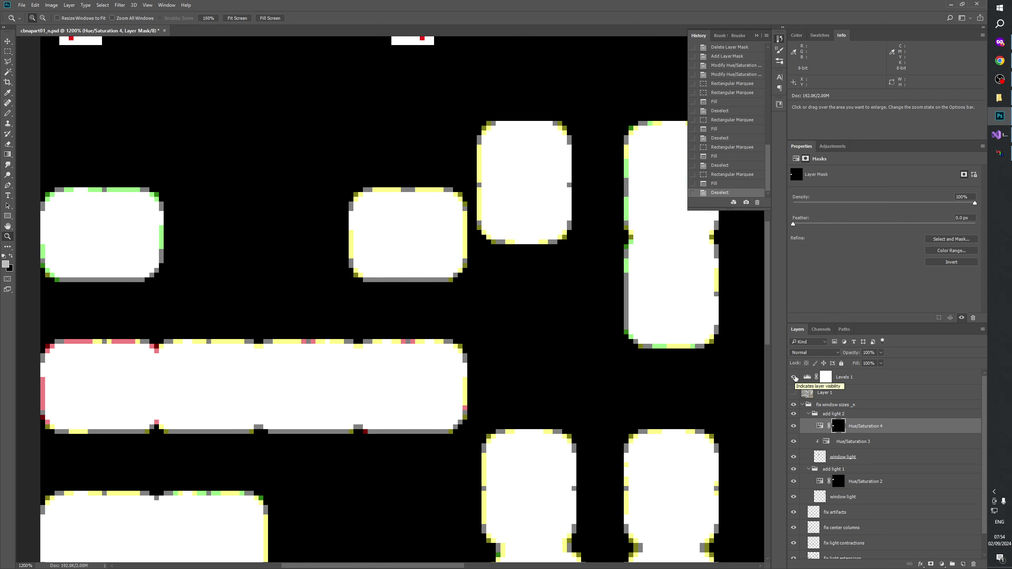
left_click(794, 377)
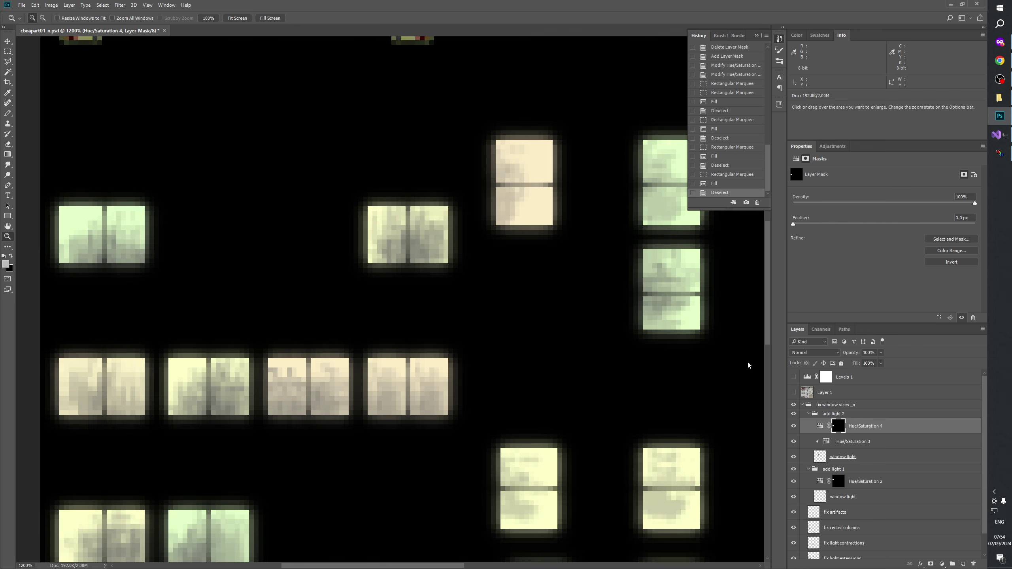
left_click_drag(748, 362, 379, 377)
left_click(792, 377)
left_click_drag(639, 335, 1010, 286)
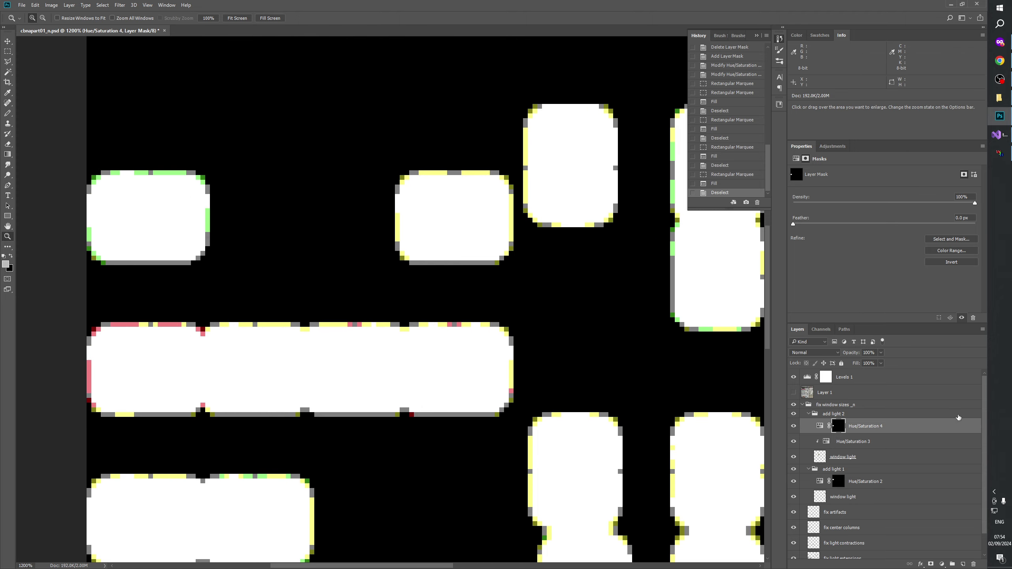
left_click(793, 415)
left_click(793, 413)
left_click(793, 377)
- Collapse the add light 2 and add light 1 groups, deselect all layers and save the document
right_click(368, 265)
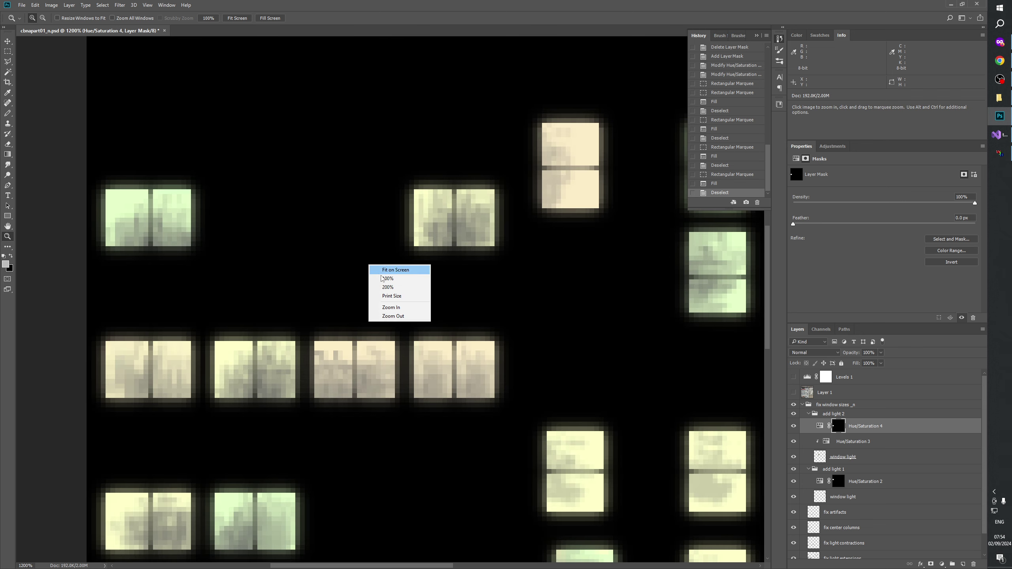
left_click(387, 278)
left_click(372, 329)
left_click(364, 319)
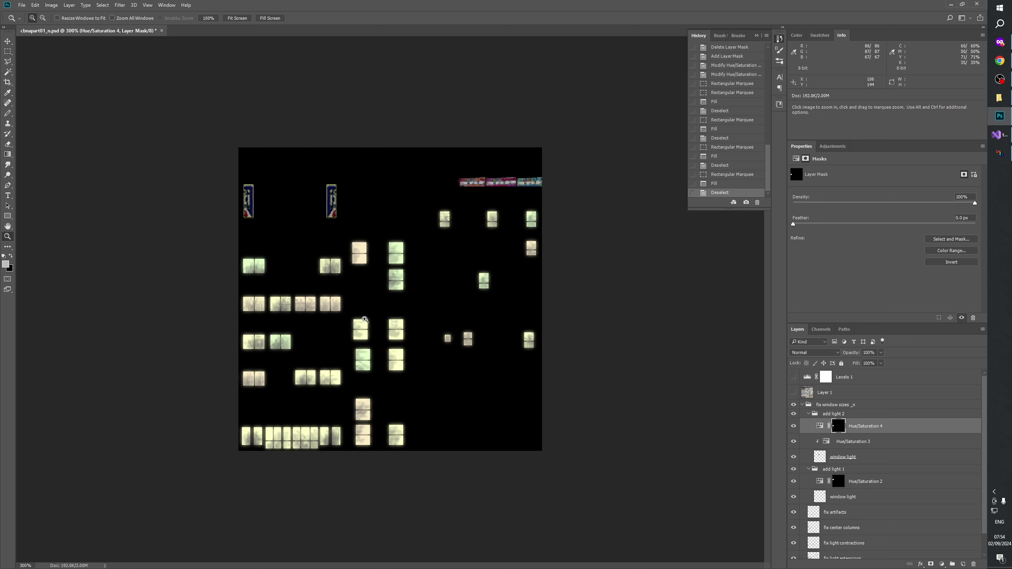
left_click(811, 415)
left_click(808, 415)
left_click(807, 423)
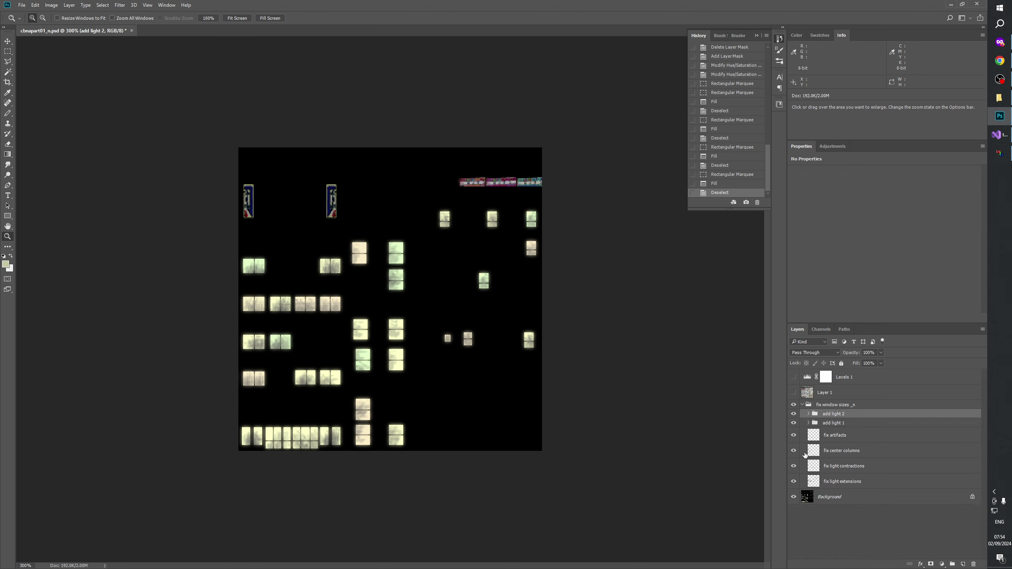
left_click(829, 527)
key("ctrl+s")
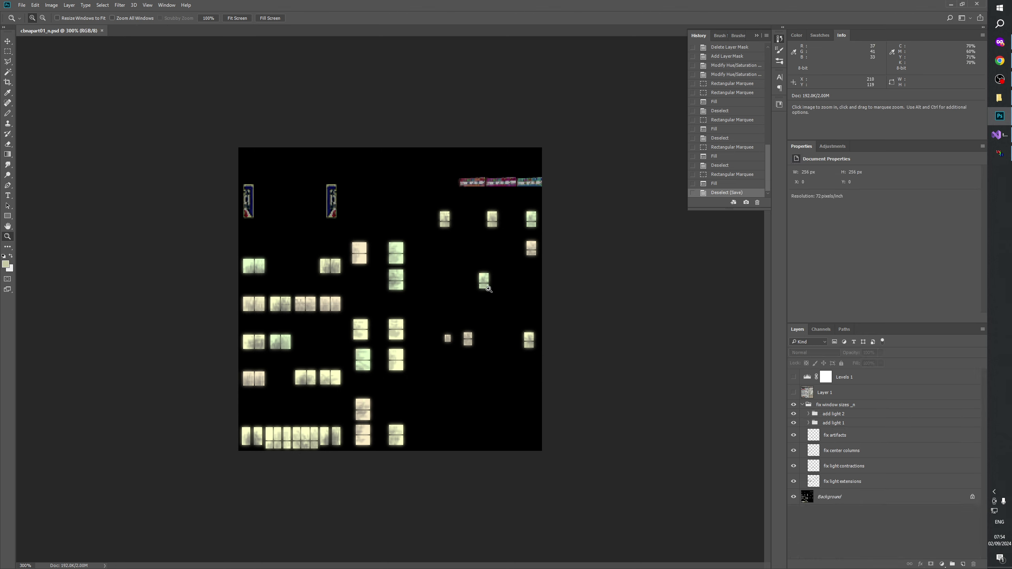
- Rename the two light groups "add missing light 1" and "add missing light 2" and save the document
double_click(832, 423)
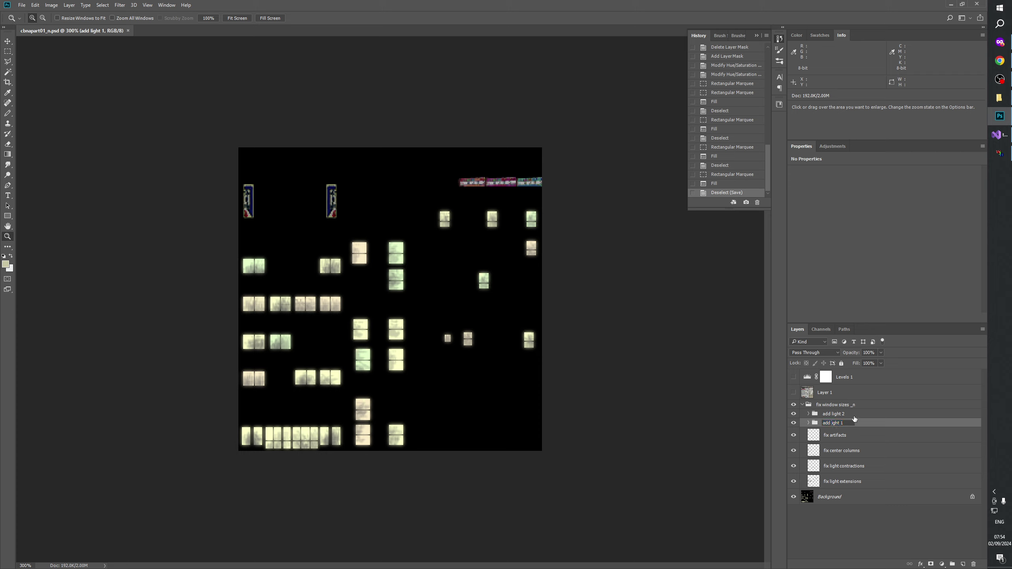
double_click(831, 414)
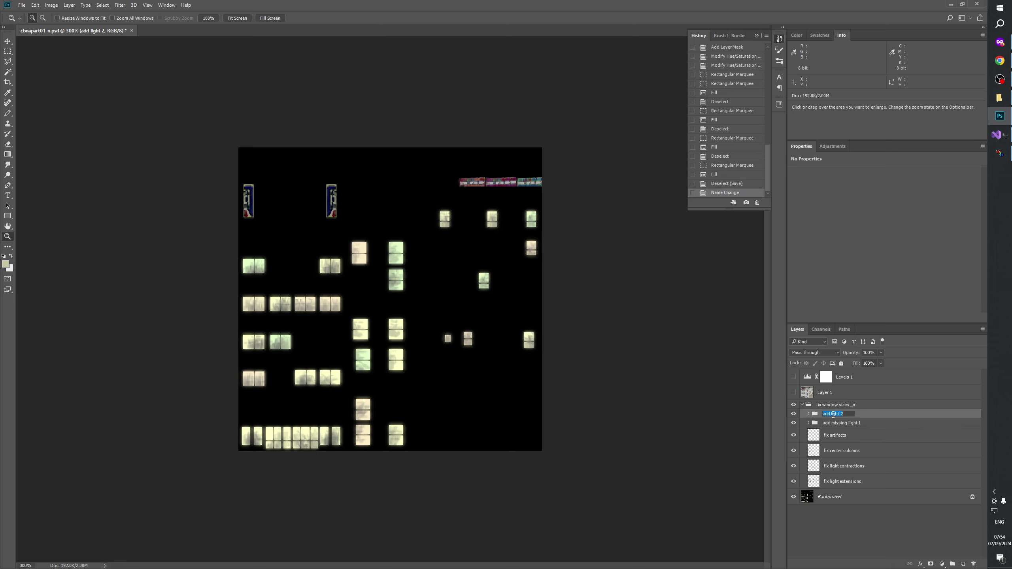
left_click(833, 415)
type("missing")
key("Return")
key("ctrl+s")
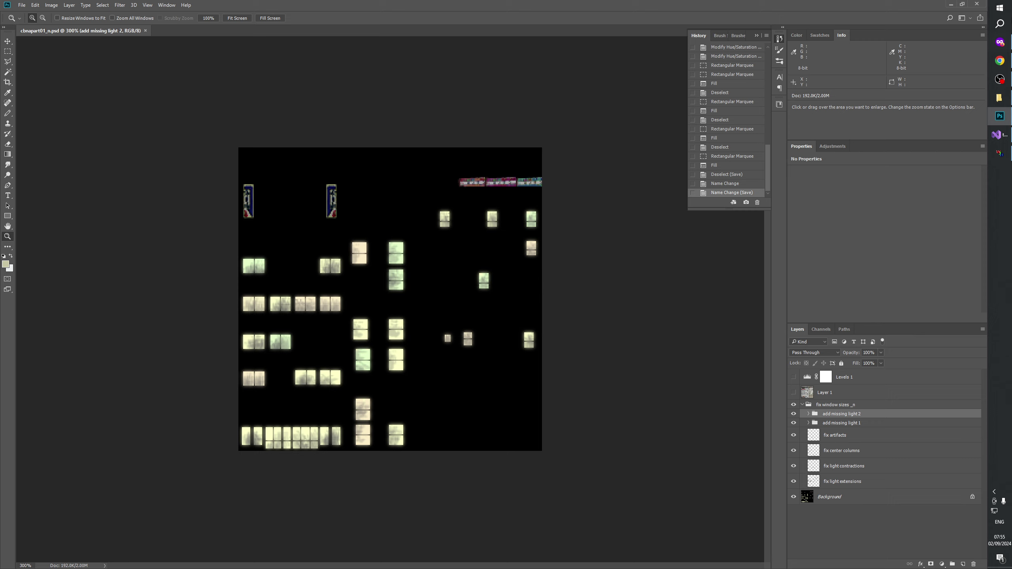
- Switch to File Explorer and open the project's Patch104pZH folder in a second window
mouse_move(1003, 88)
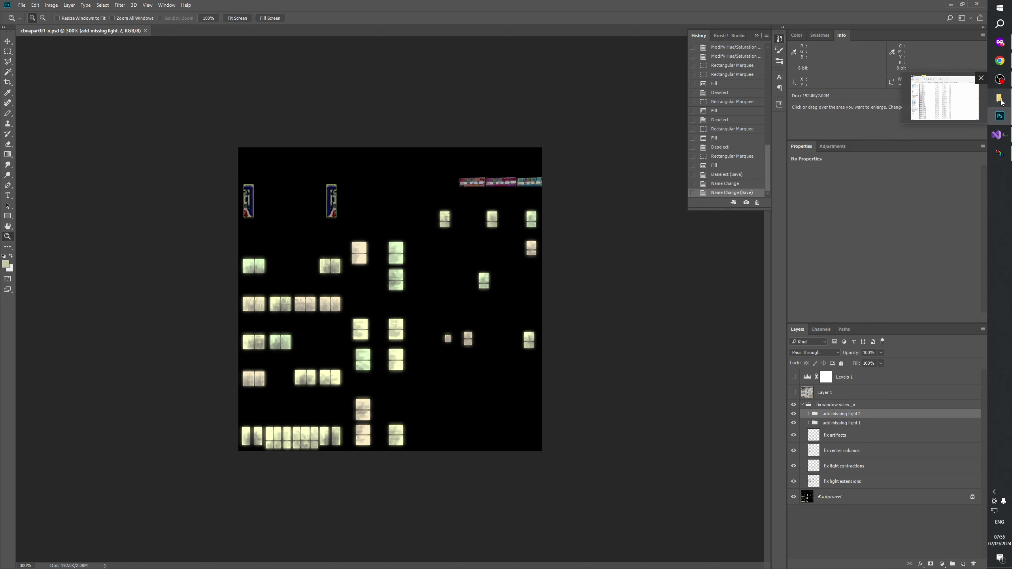
left_click(1002, 103)
left_click(693, 200)
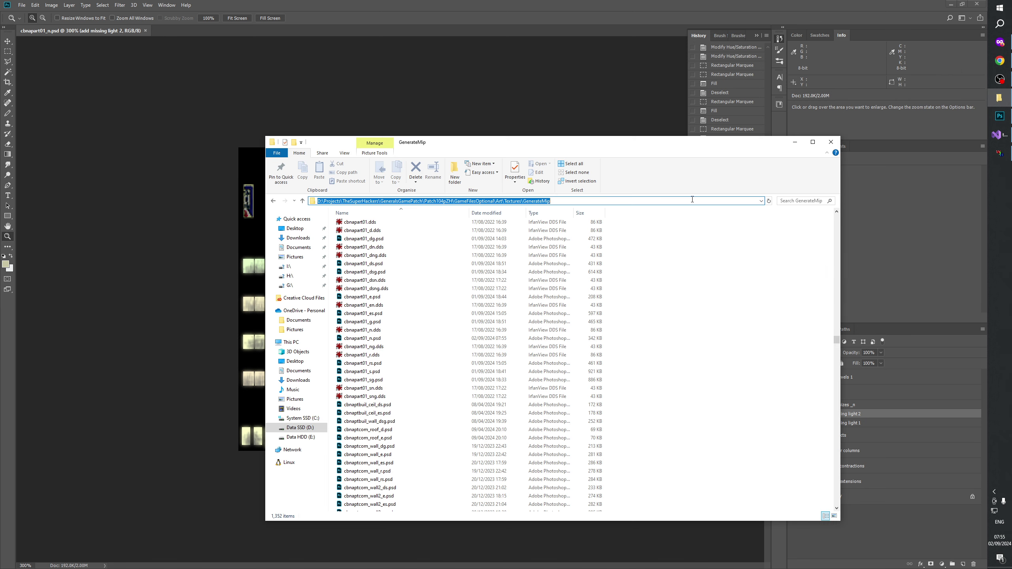
key("ctrl+c")
key("super+e")
left_click(515, 211)
key("ctrl+v")
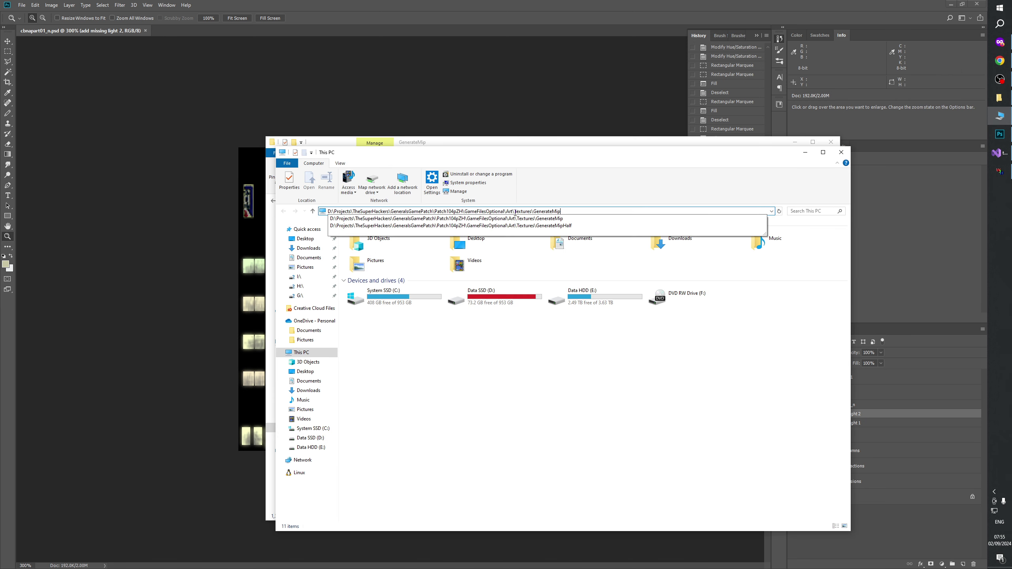
left_click_drag(467, 211, 561, 211)
key("BackSpace")
key("Return")
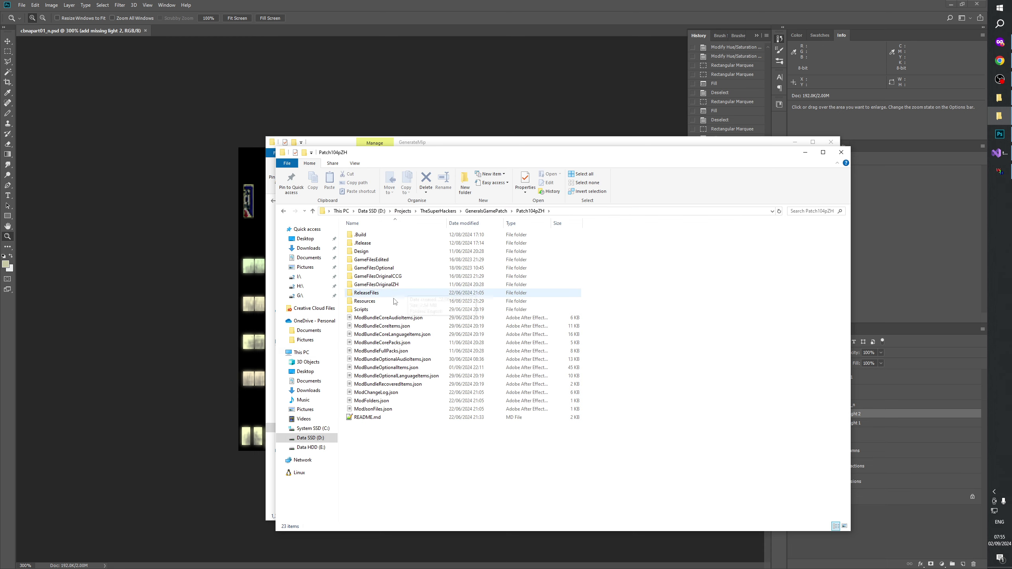
- Run BuildInstallRunWithGui.bat from the Scripts folder and start a build in Generals Mod Builder
left_click(367, 311)
double_click(367, 311)
double_click(385, 267)
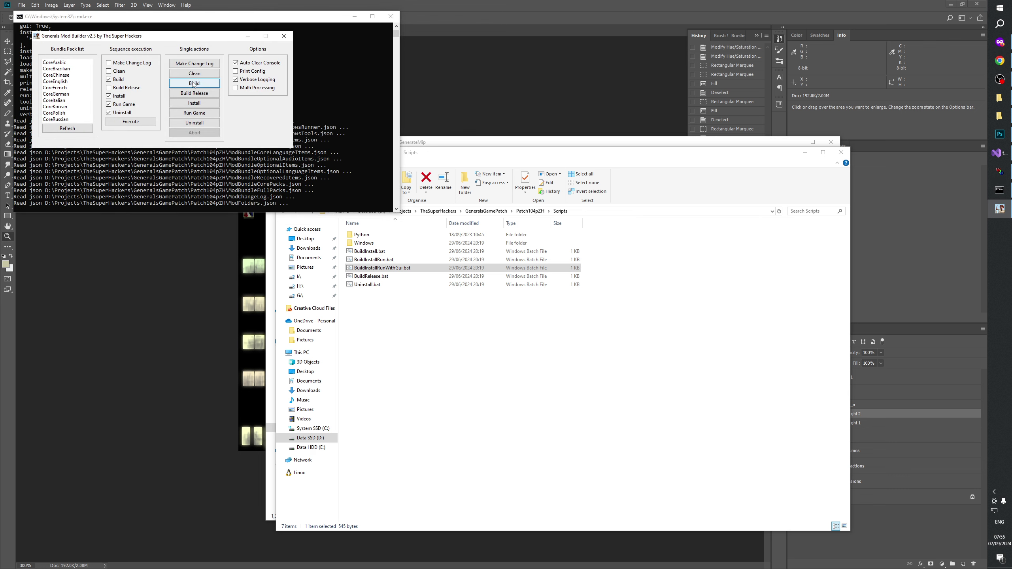
left_click(193, 83)
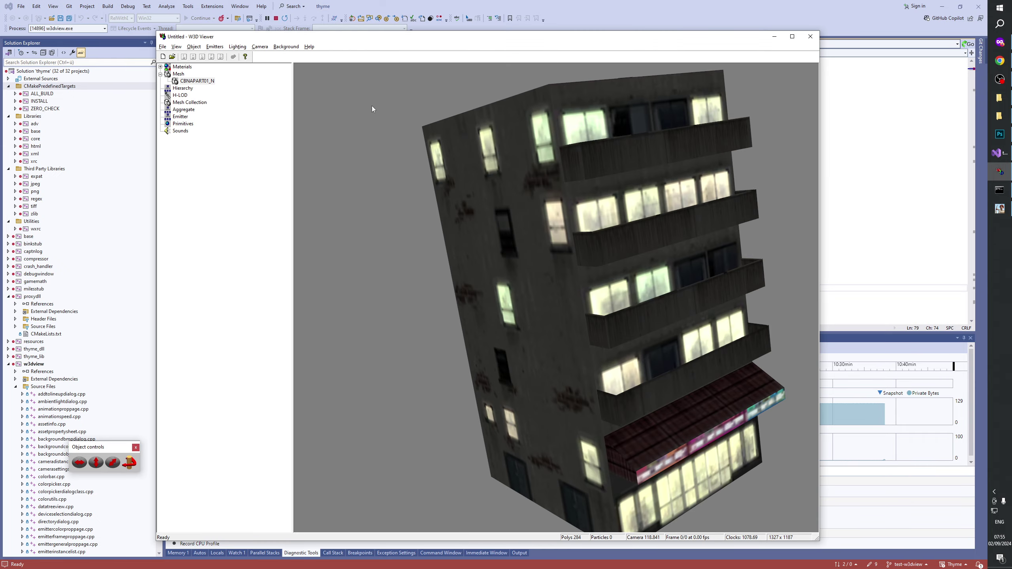
- Inspect the lit windows on the CBNAPART01_N building in W3D Viewer from several sides and distances
left_click_drag(523, 258, 358, 331)
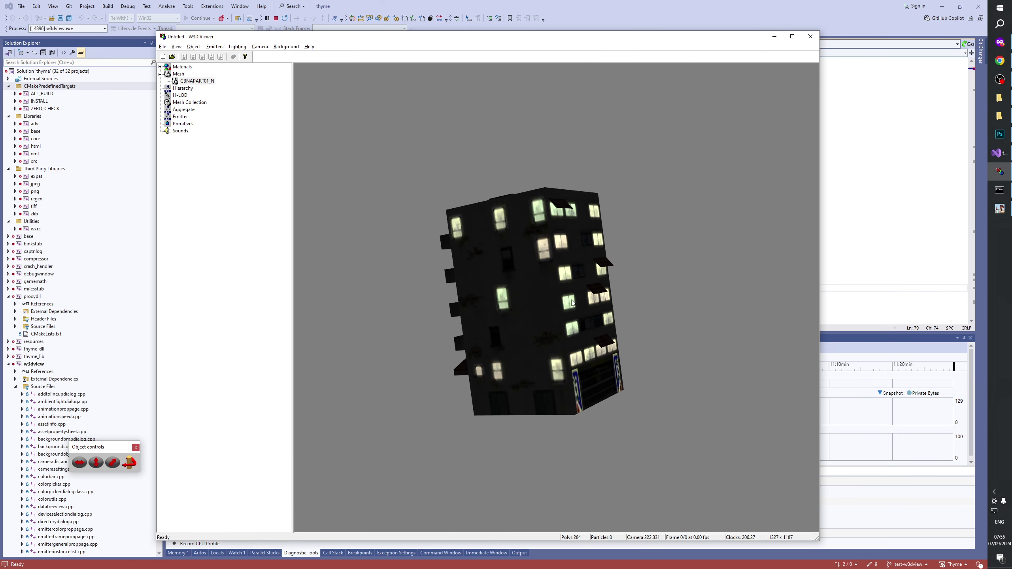
key("minus")
key("minus")
key("minus")
key("minus")
key("plus")
key("plus")
key("plus")
key("plus")
key("plus")
key("plus")
key("plus")
key("plus")
left_click_drag(559, 311, 483, 332)
left_click_drag(531, 288, 606, 331)
left_click_drag(797, 313, 545, 319)
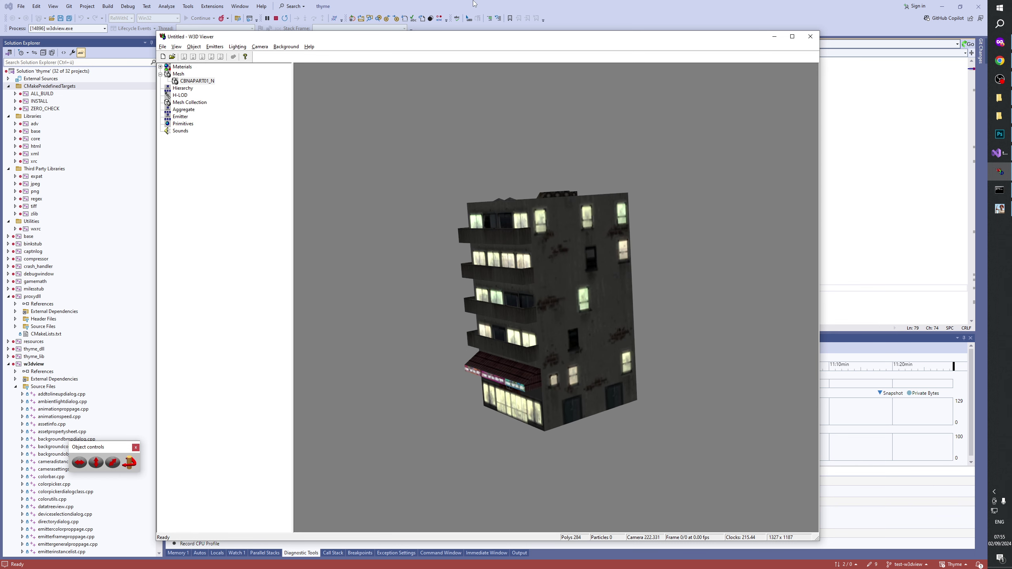
- Switch back to Photoshop and create a layer group named "gradient" above add missing light 2
left_click(999, 134)
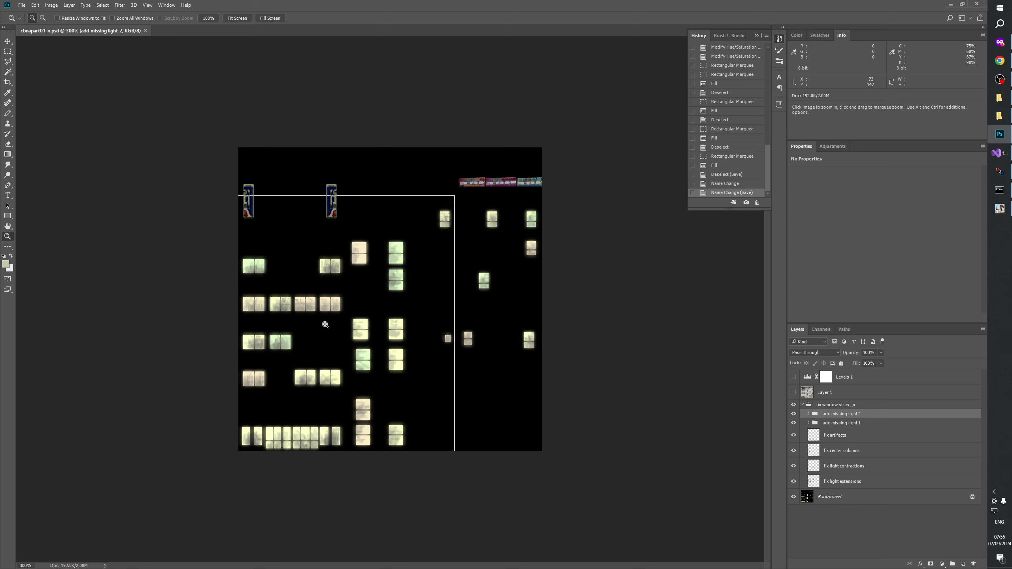
key("ctrl+plus")
key("ctrl+plus")
left_click(323, 280)
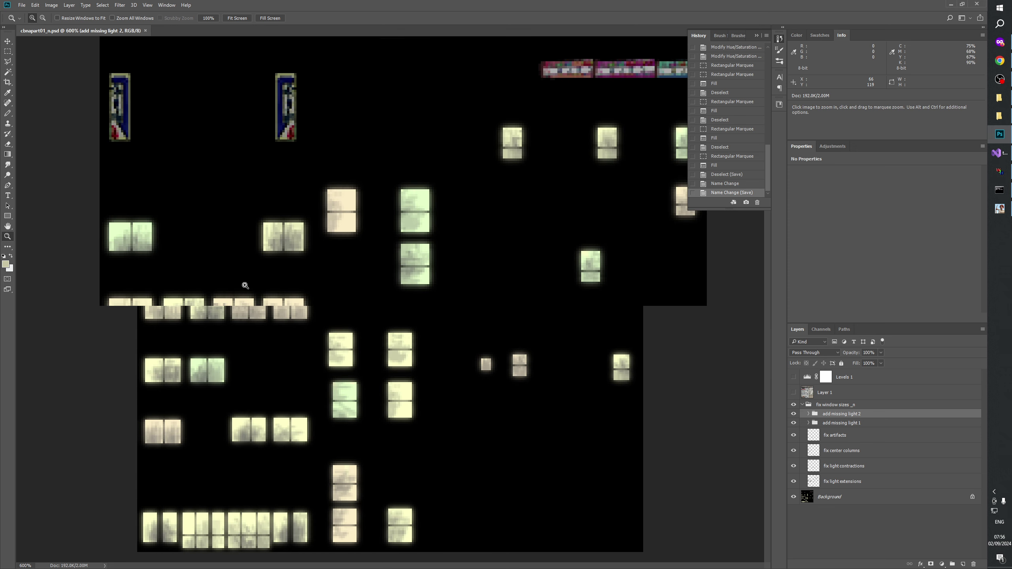
left_click_drag(242, 284, 517, 321)
left_click(405, 312)
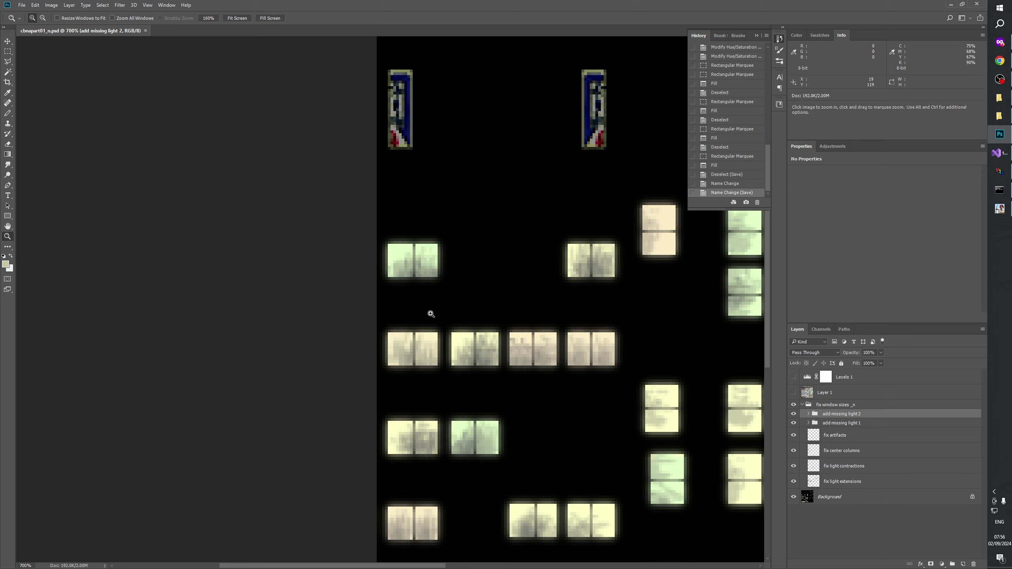
left_click(431, 313)
left_click(416, 303)
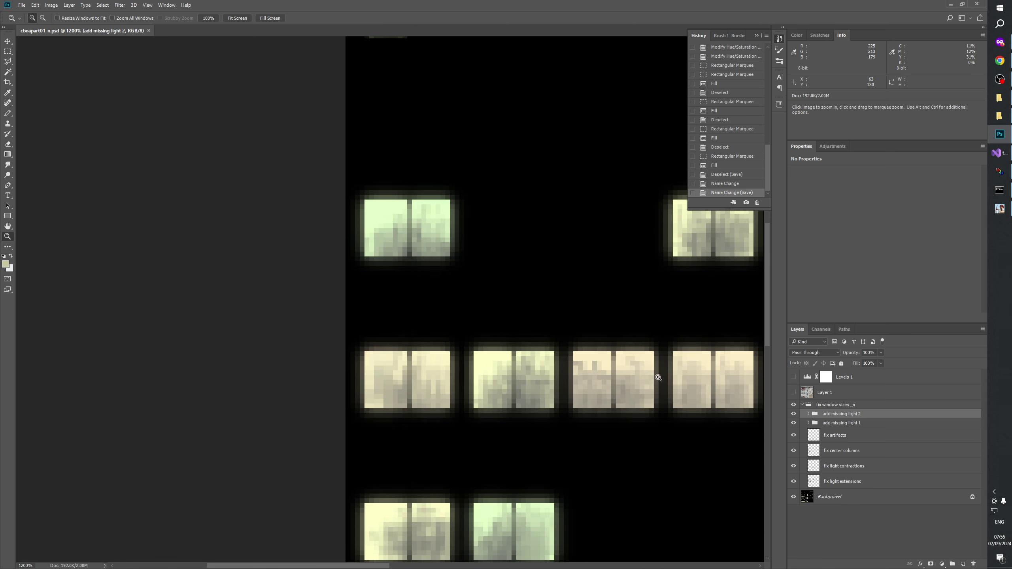
left_click_drag(595, 344, 574, 387)
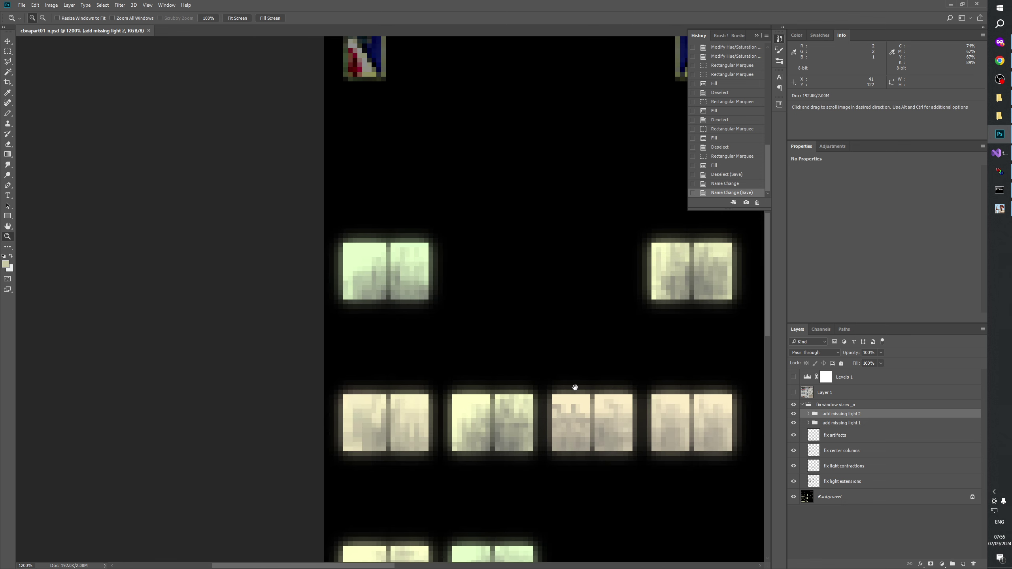
left_click(952, 565)
double_click(882, 415)
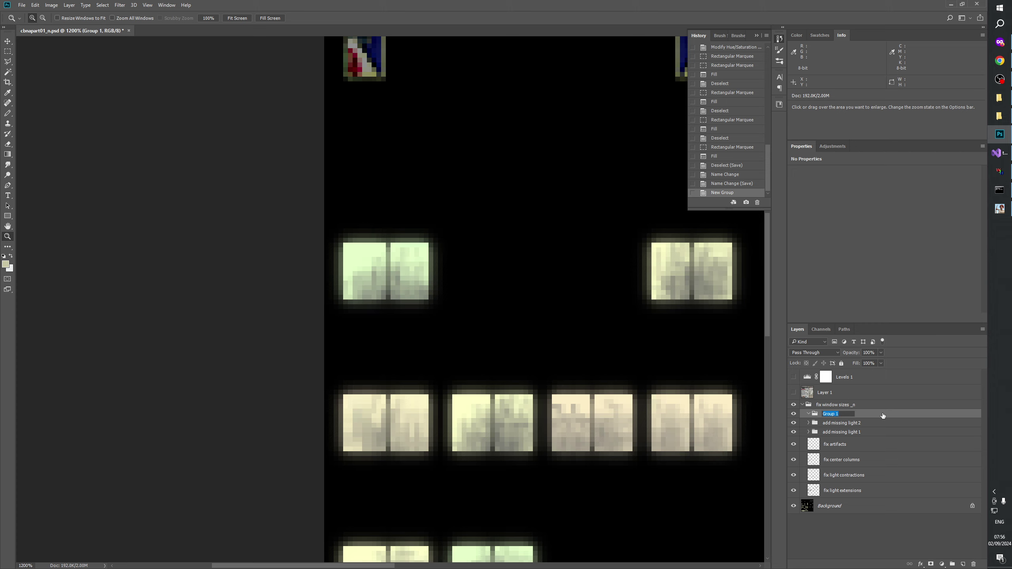
key("Return")
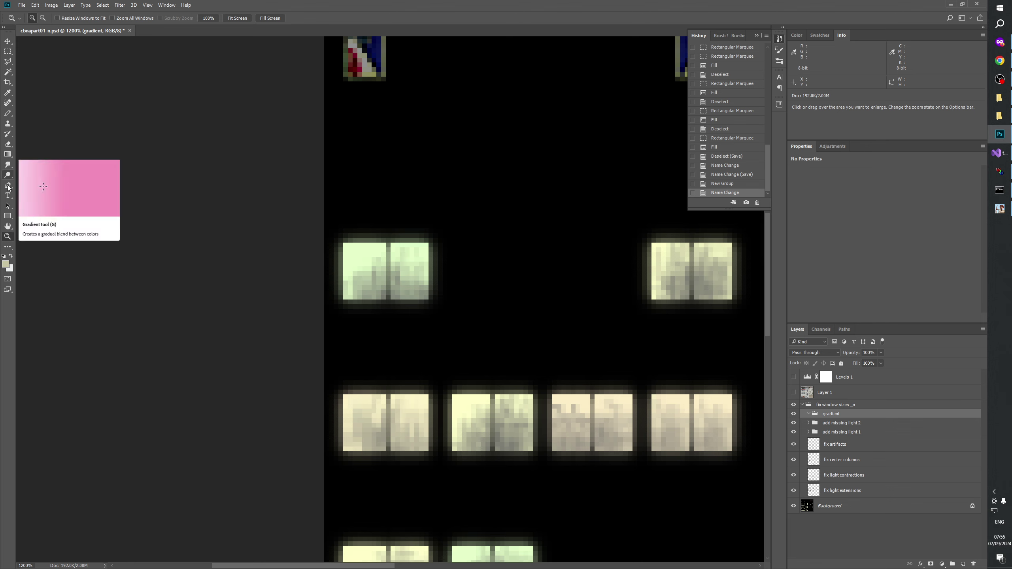
- Draw a 28 by 28 px circle centred on the green window nearest the canvas's left edge and remove its fill
left_click(7, 216)
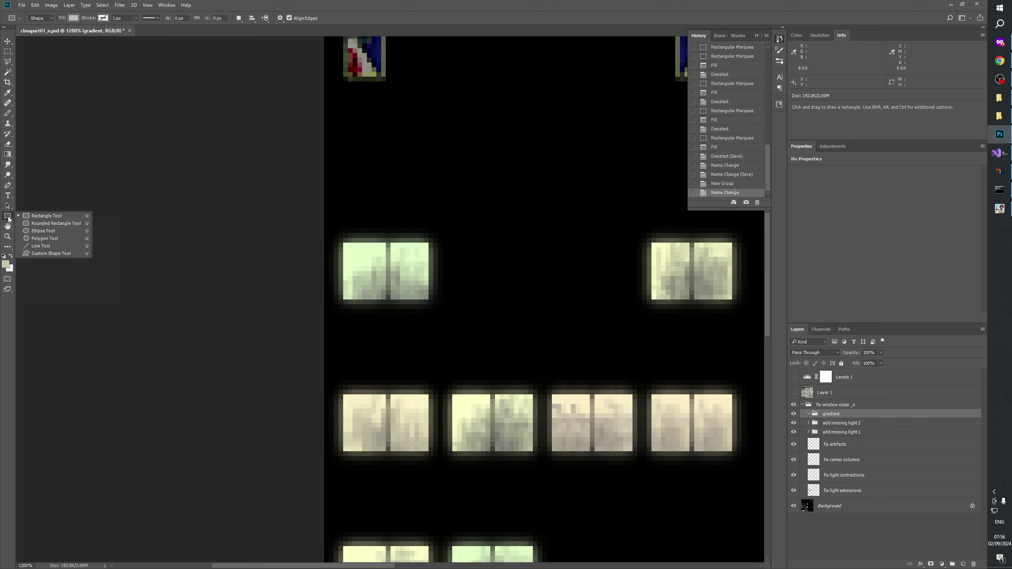
left_click(40, 232)
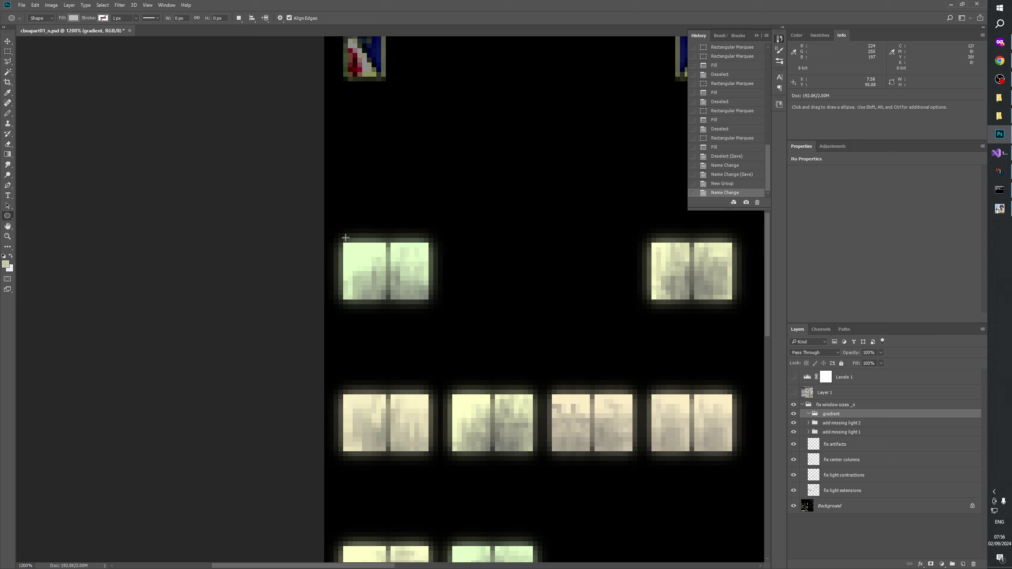
left_click_drag(330, 224, 400, 314)
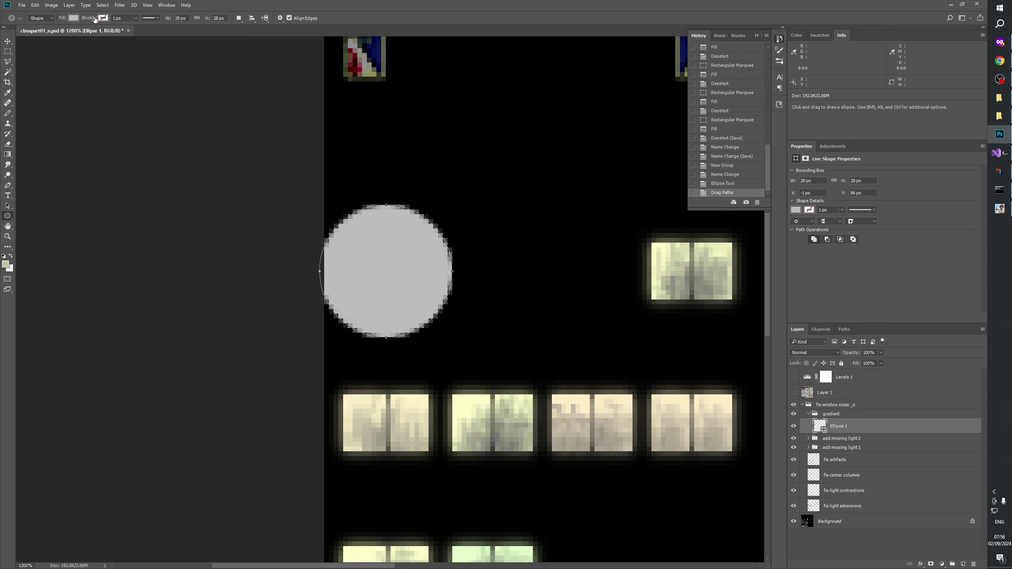
left_click(73, 18)
left_click(39, 34)
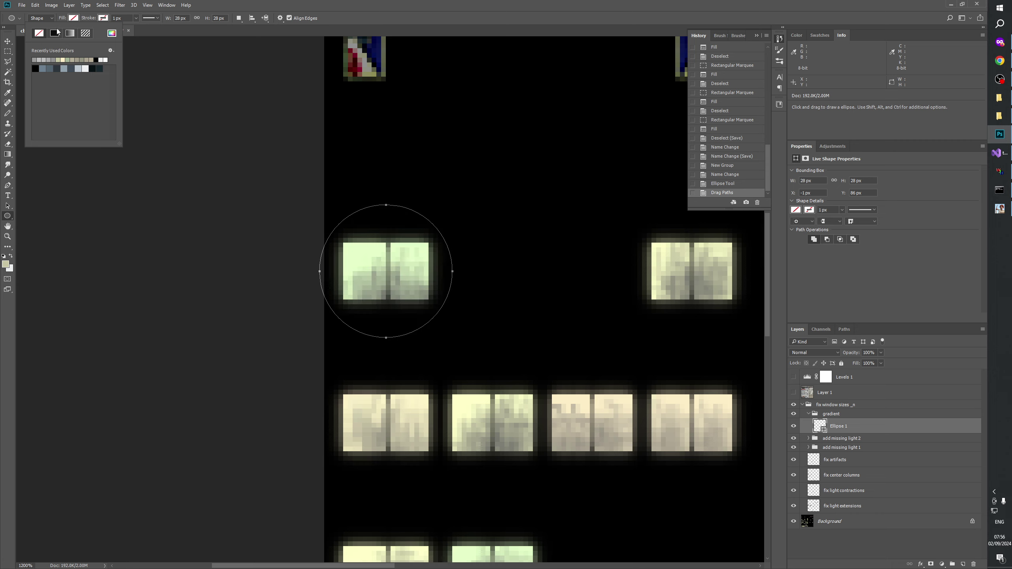
- Add an Inner Shadow to the Ellipse 1 layer, with the distance at 10 px and a much smaller size
left_click(399, 3)
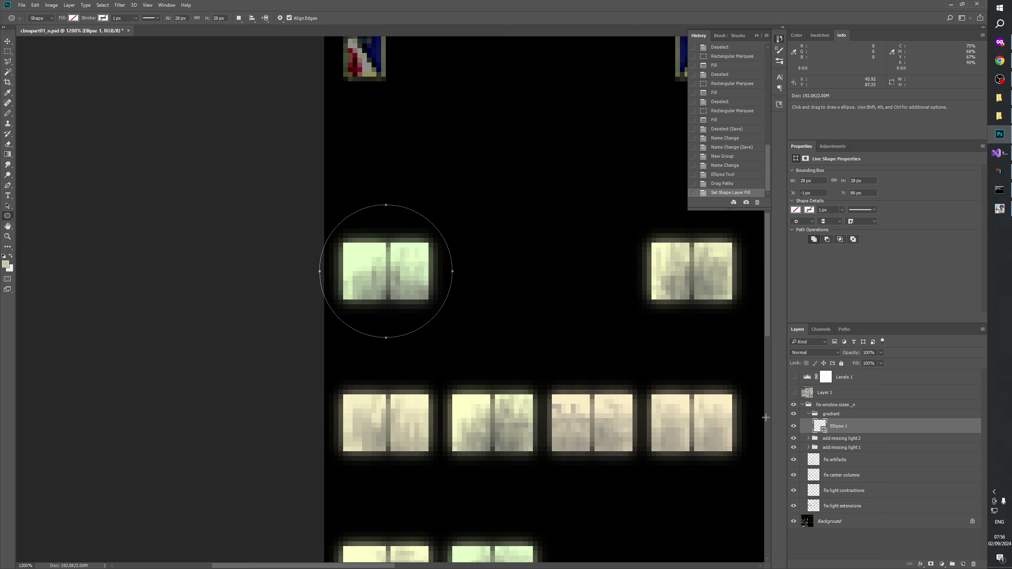
left_click(921, 564)
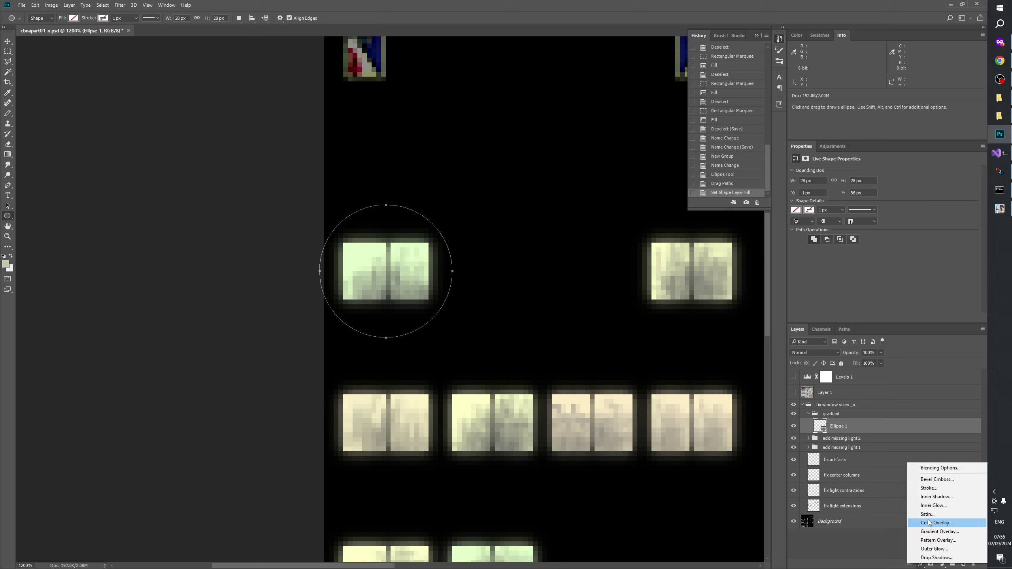
left_click(927, 499)
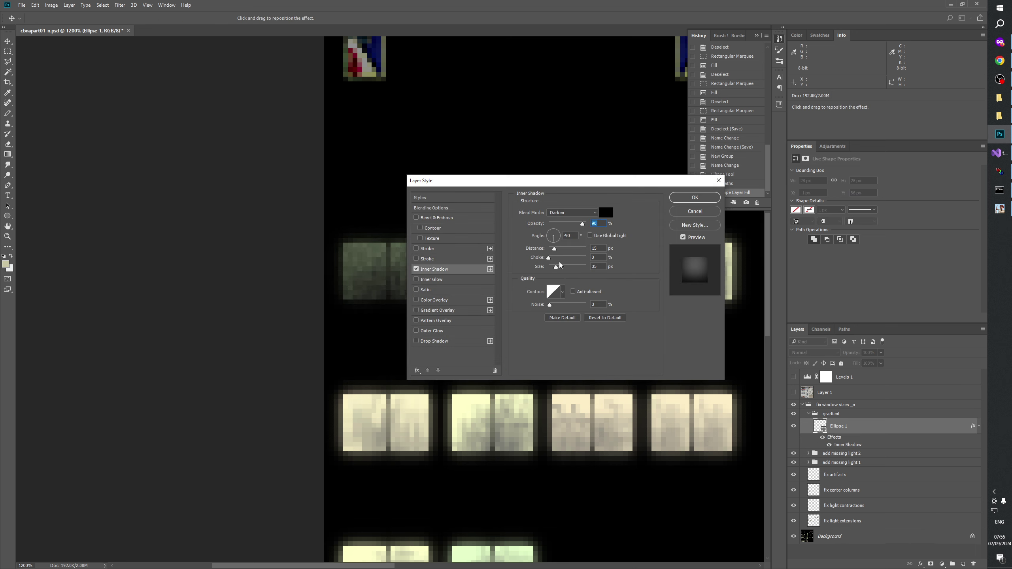
left_click_drag(556, 269, 553, 250)
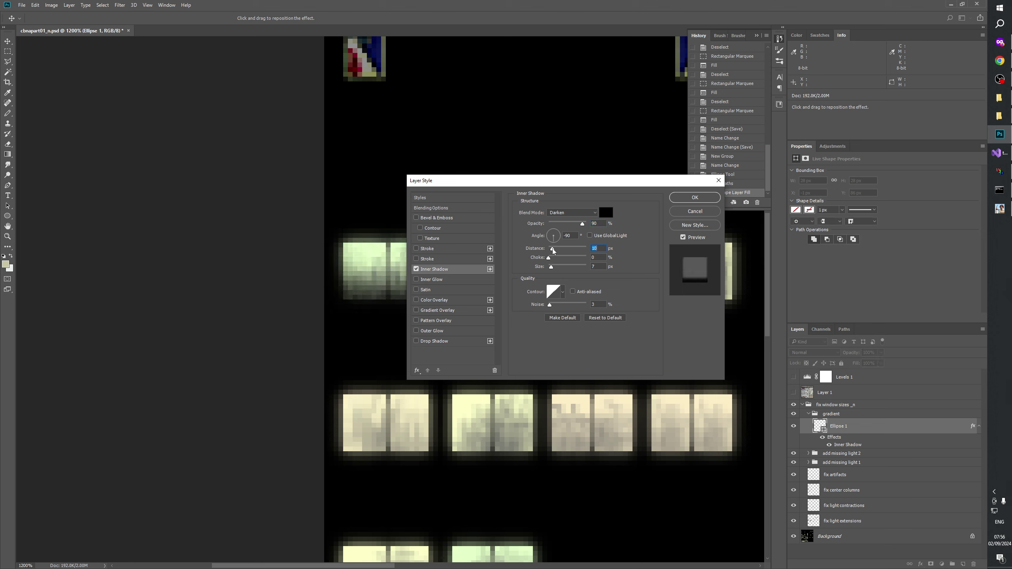
mouse_move(552, 267)
left_mouse_down()
mouse_move(558, 257)
mouse_move(536, 255)
left_mouse_up()
left_click_drag(552, 182, 631, 257)
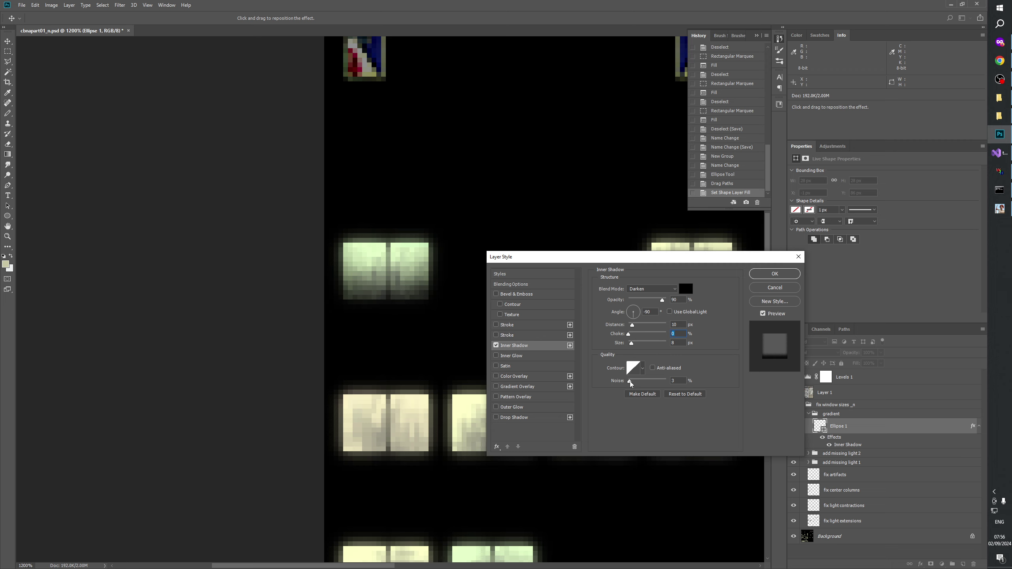
- Set the inner shadow's noise to 2% and distance to 5 px, and compare the window with and without the effect
left_click_drag(628, 382, 614, 381)
left_click(681, 380)
left_click_drag(631, 326, 630, 326)
left_click(763, 315)
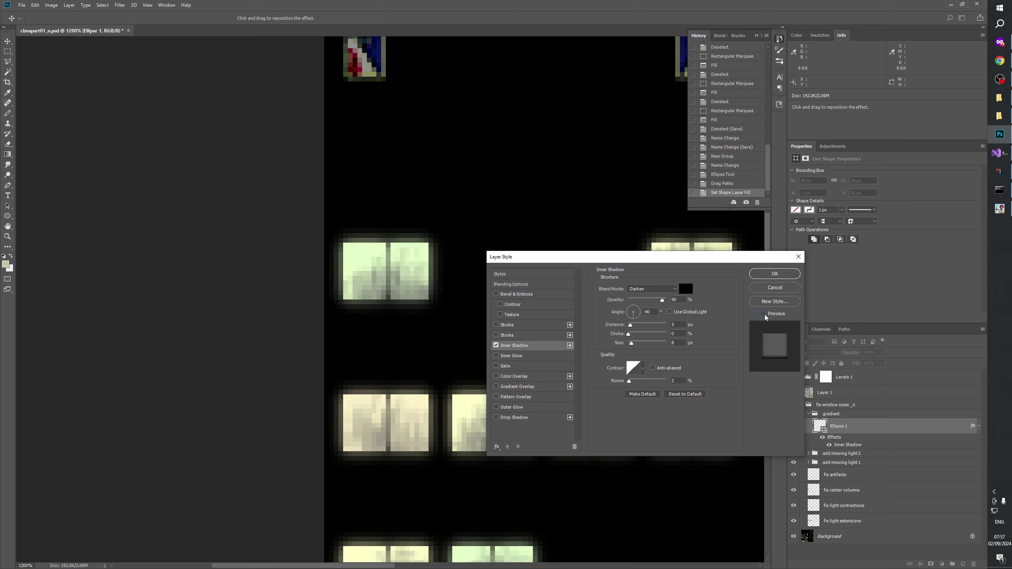
left_click(764, 315)
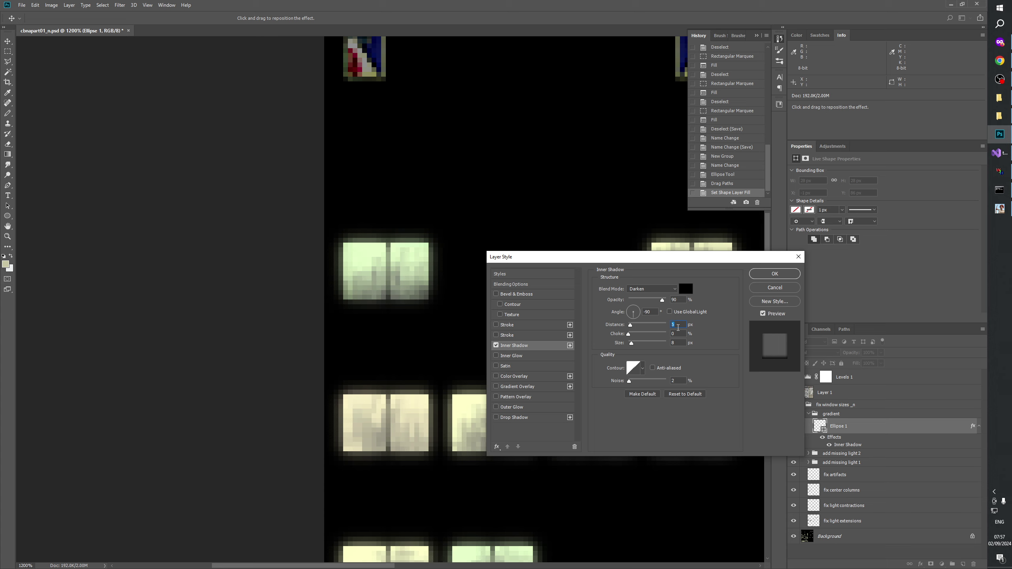
- Set the inner shadow's distance to 8 px and compare the window with and without the effect
type("8")
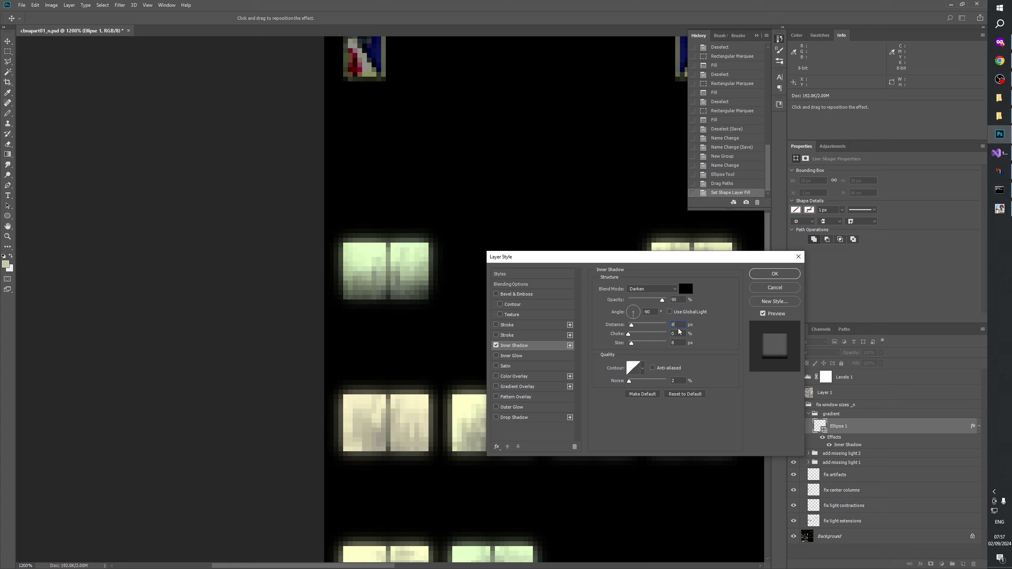
left_click(762, 314)
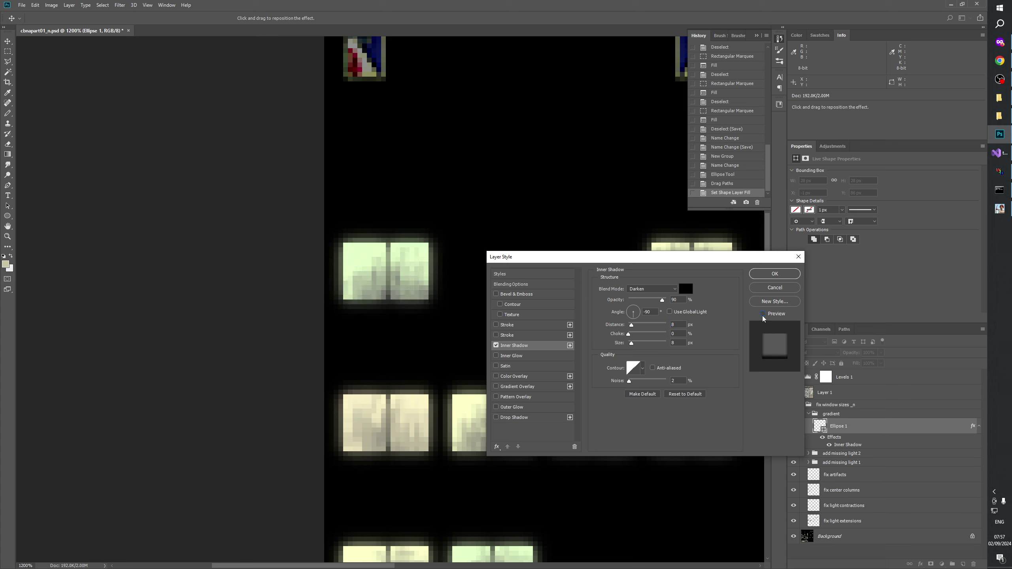
left_click(762, 314)
left_click(763, 314)
left_click(763, 314)
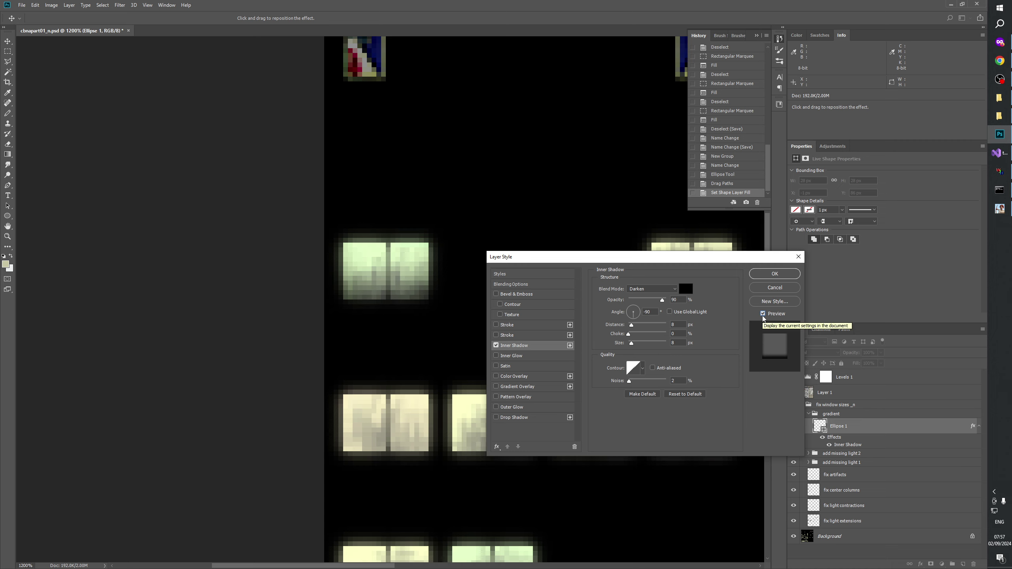
left_click(762, 316)
left_click(762, 316)
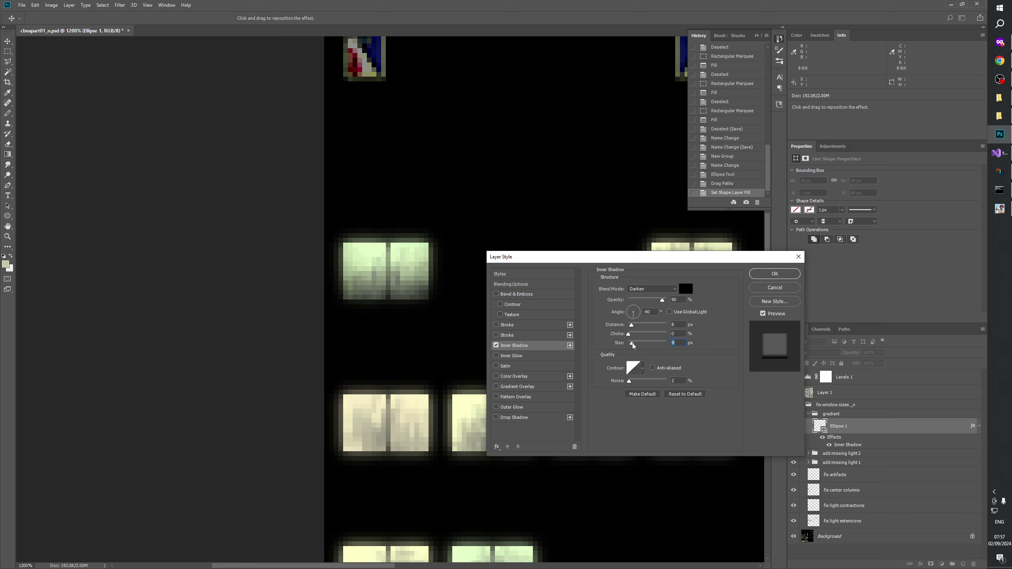
- Try a higher opacity for the inner shadow and compare the window with and without it
left_click_drag(633, 343, 633, 343)
left_click_drag(664, 303, 674, 301)
left_click(763, 314)
left_click(762, 313)
left_click(763, 313)
left_click(762, 313)
- Lower the inner shadow's opacity to 60%, compare the effect on the window, and apply the layer style
left_click_drag(667, 302, 652, 302)
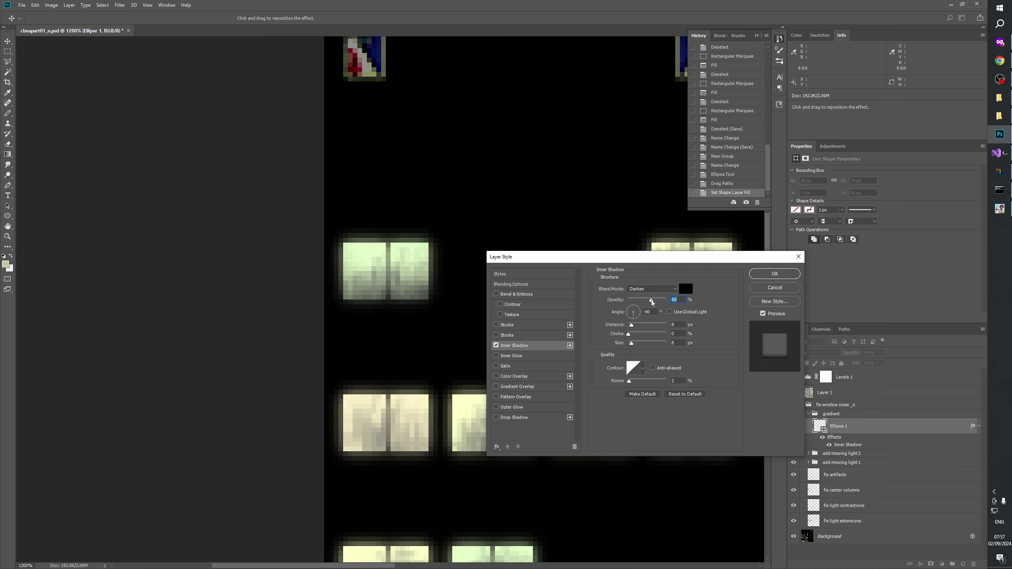
left_click(761, 314)
left_click(761, 314)
left_click(762, 315)
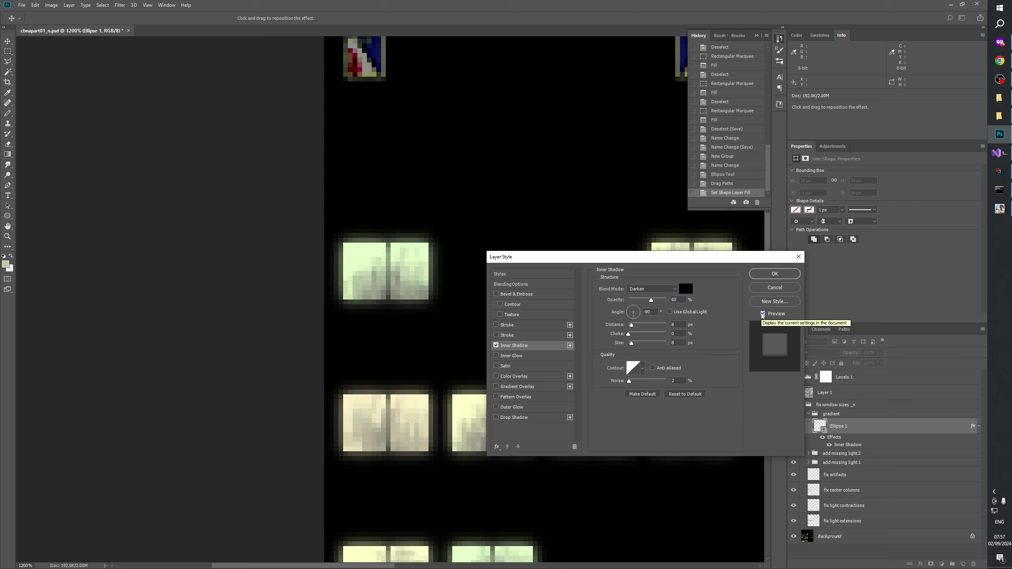
left_click(762, 315)
left_click(774, 273)
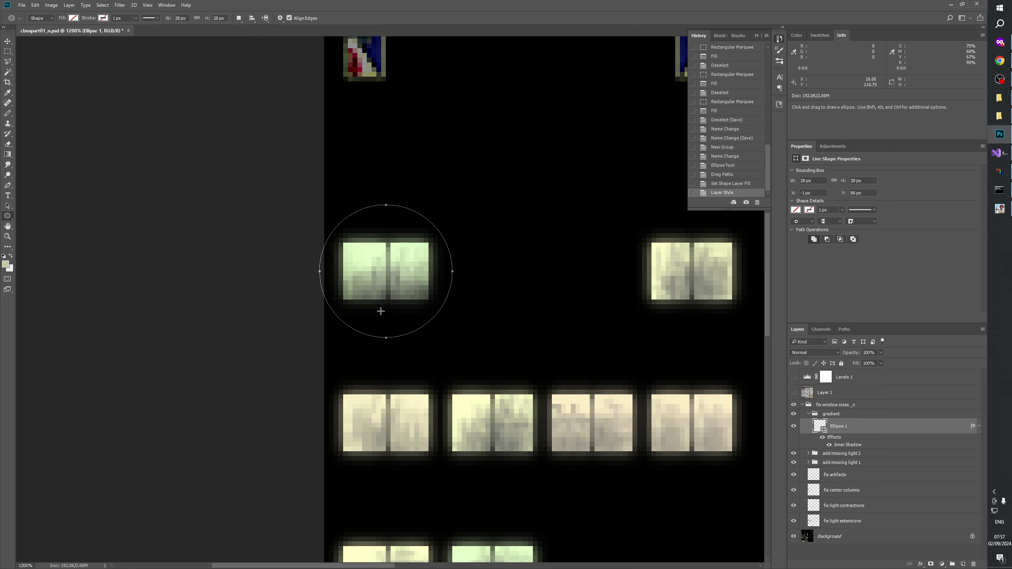
key("ctrl+t")
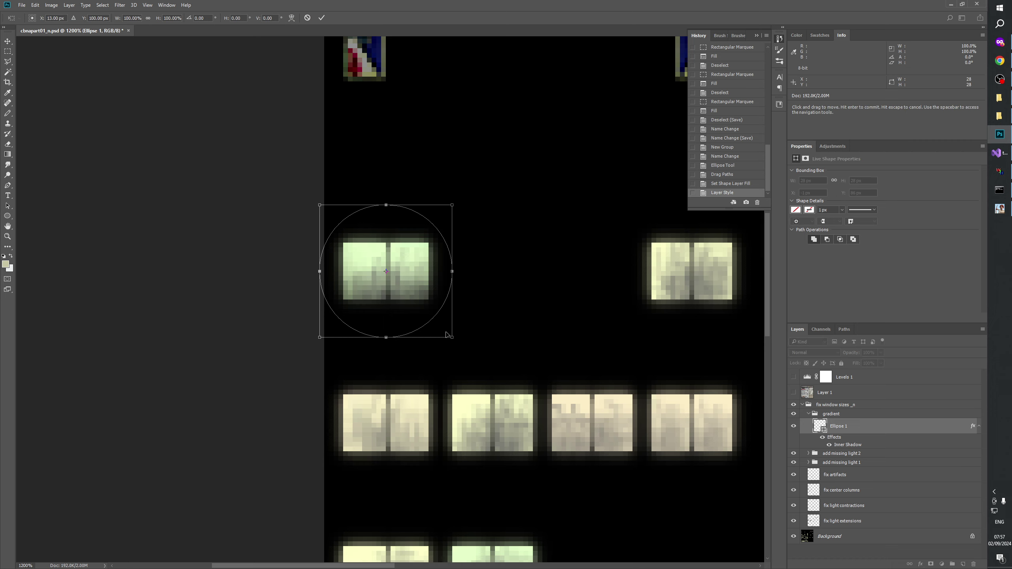
key("Left")
key("Up")
key("Right")
key("Down")
left_click_drag(452, 337, 452, 338)
left_click(325, 17)
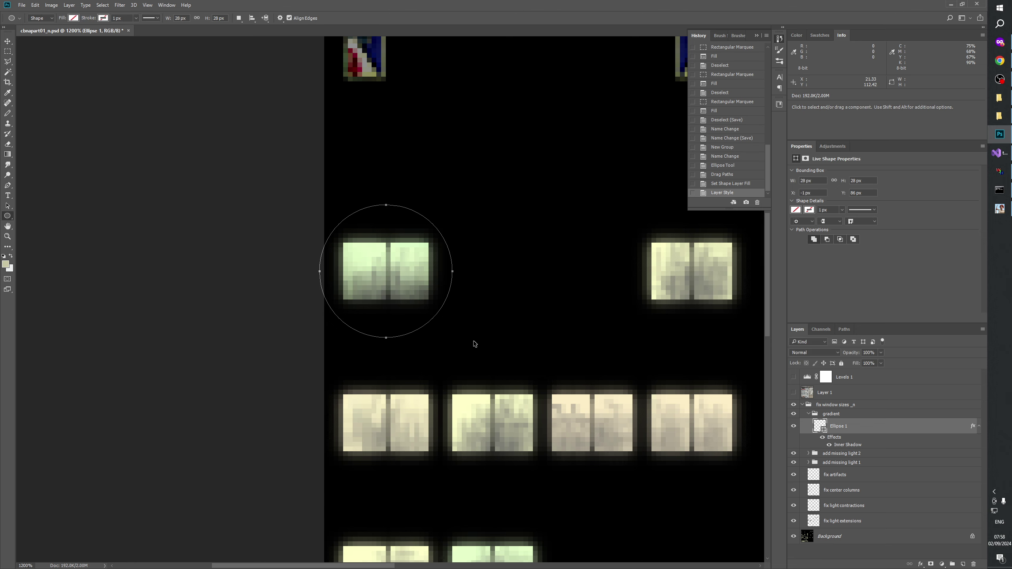
- Hide and show the Ellipse 1 layer repeatedly to compare the green window with and without its shadow
left_click_drag(475, 342, 452, 278)
left_click(793, 426)
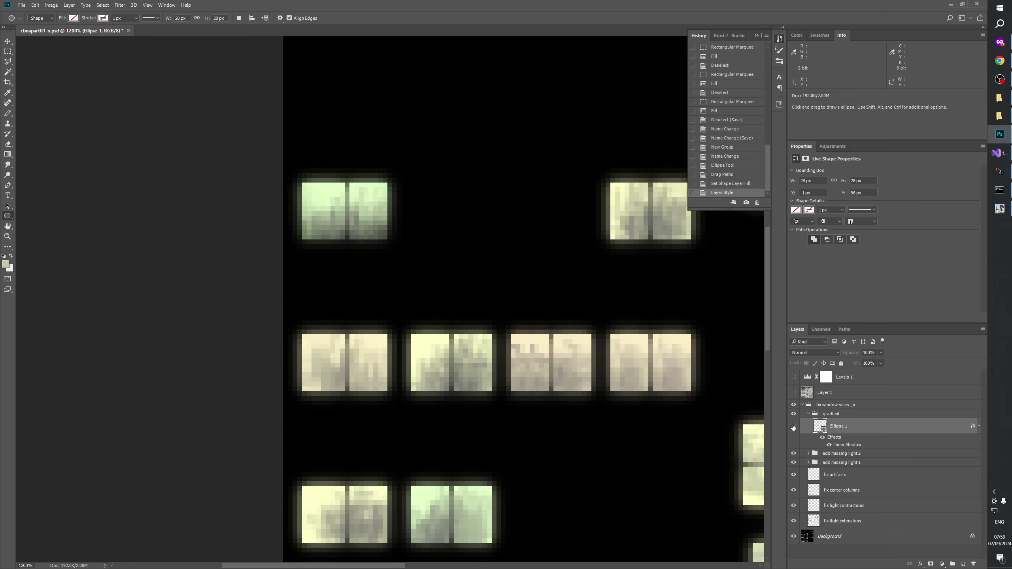
left_click(793, 427)
left_click(792, 426)
left_click(793, 426)
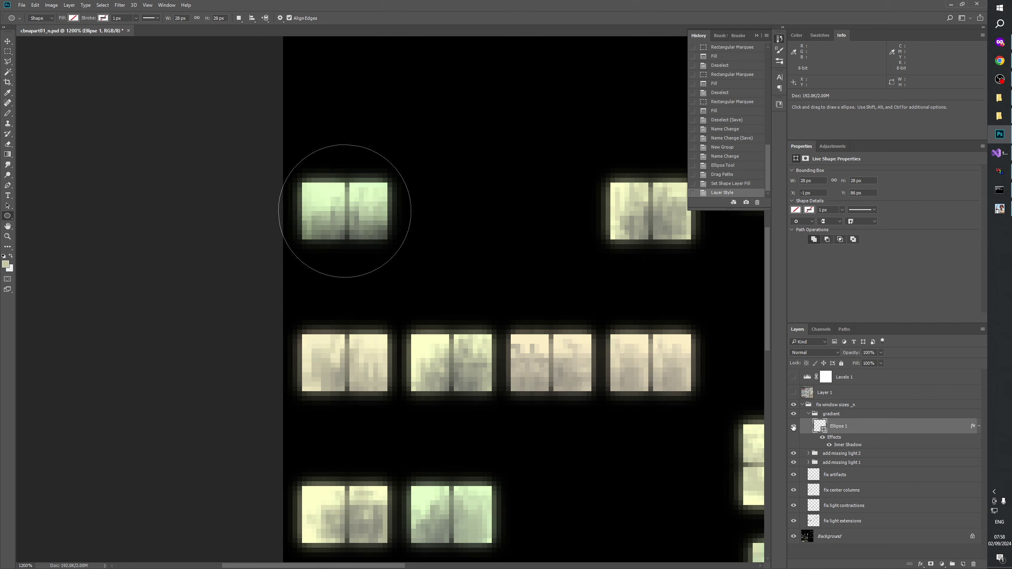
left_click(793, 426)
left_click(793, 426)
left_click(792, 426)
left_click(793, 426)
- Paste a copy of the circle path into Ellipse 1 and move it 65 px right onto the yellow window in the same row
left_click_drag(464, 354, 395, 410)
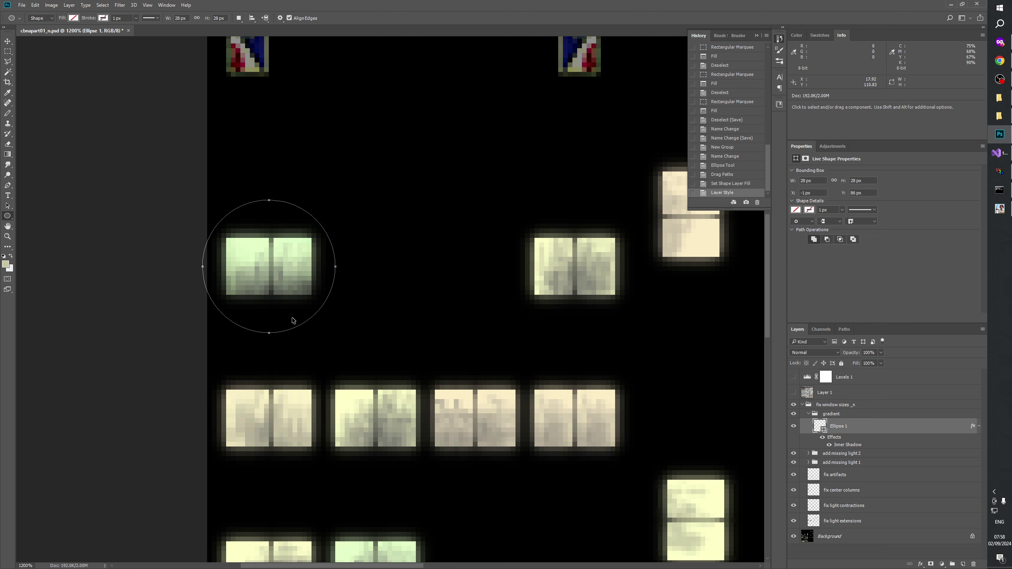
key("ctrl+v")
key("shift+Right")
key("shift+Right")
key("shift+Right")
key("shift+Right")
key("shift+Right")
key("shift+Right")
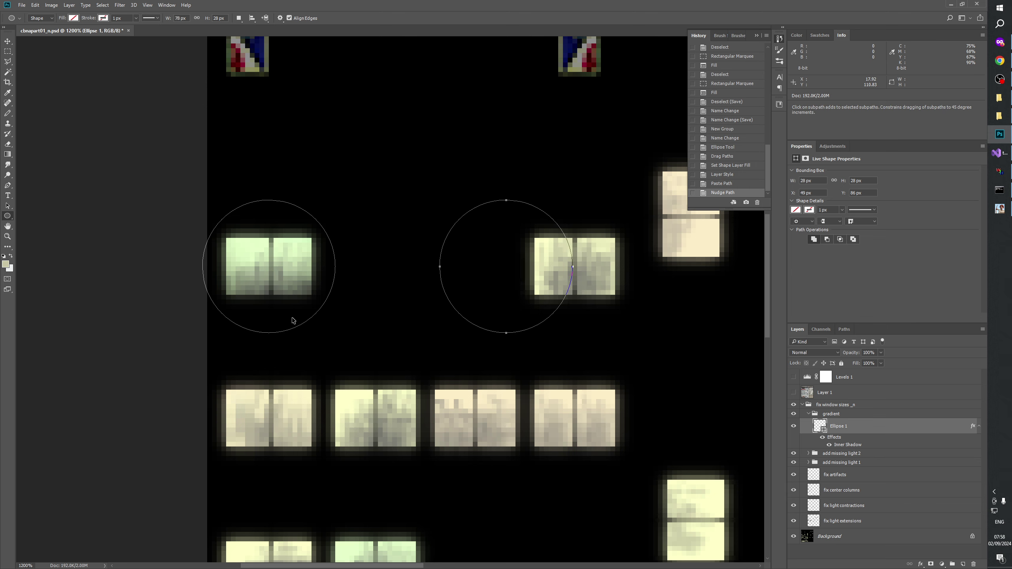
key("Right")
key("Right")
key("Right")
key("Right")
key("Right")
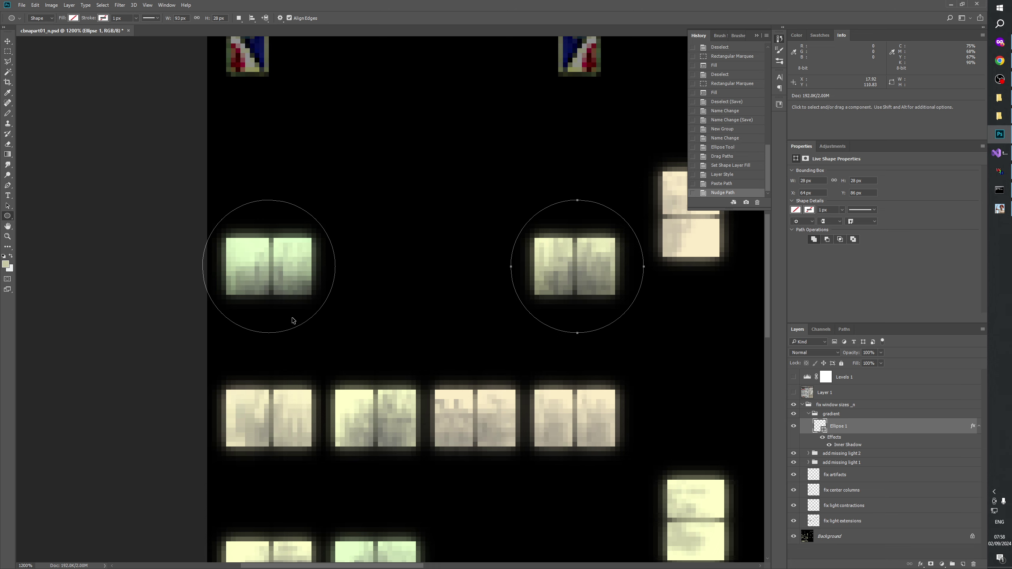
- Duplicate the circle around the green window onto its own shape layer and move it 31 px down over the window below
key("space")
left_click_drag(444, 324, 415, 255)
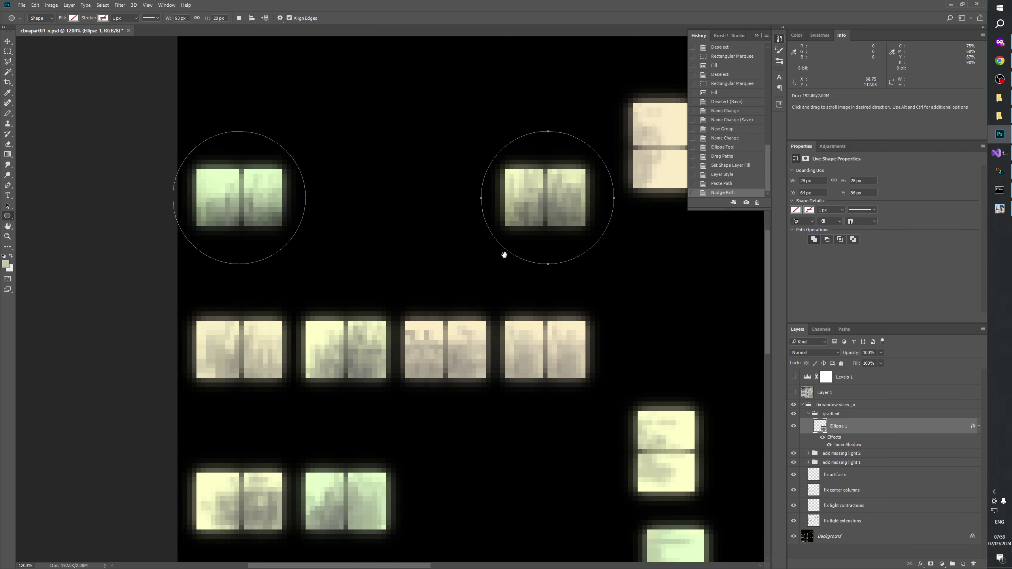
key("ctrl")
left_click_drag(560, 248, 580, 273)
left_click_drag(432, 416, 384, 425)
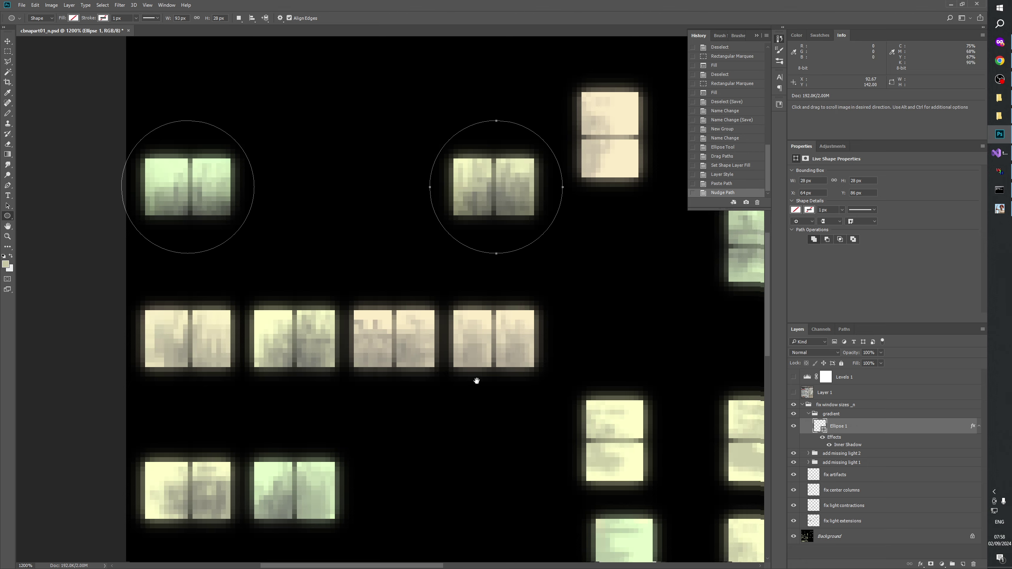
left_click_drag(474, 380, 614, 106)
left_click_drag(551, 144, 638, 257)
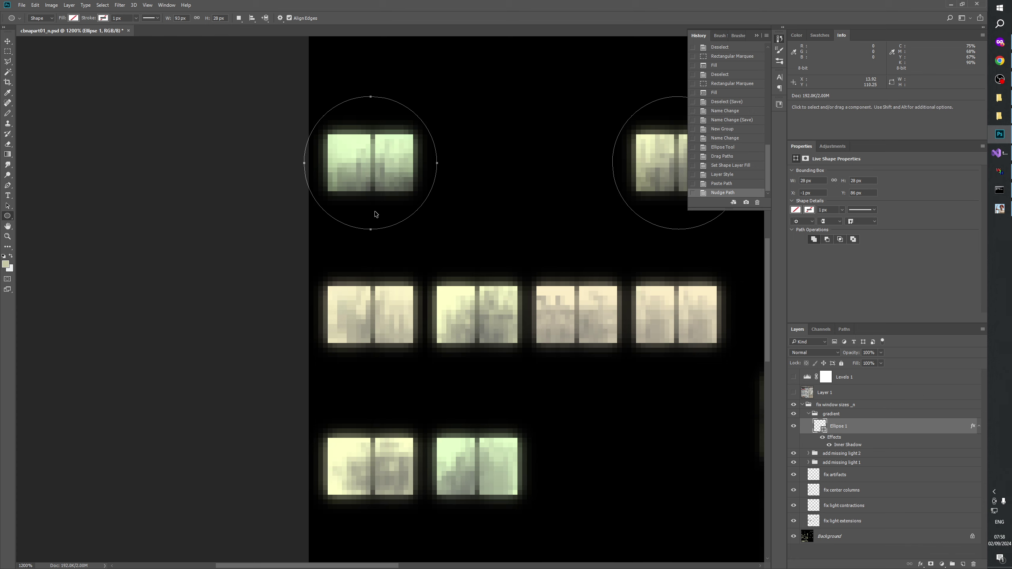
key("ctrl+j")
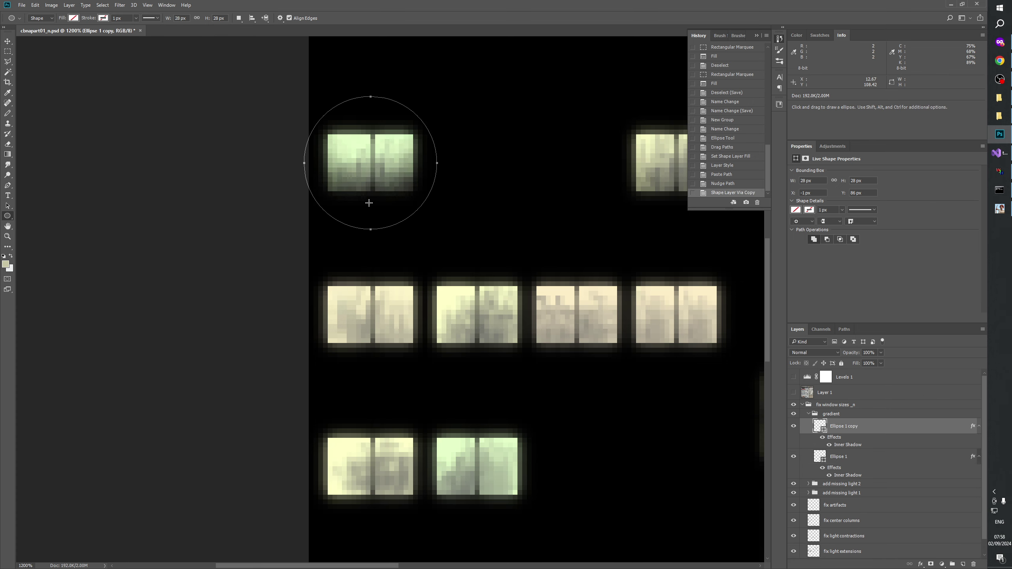
scroll(369, 203, "up", 1)
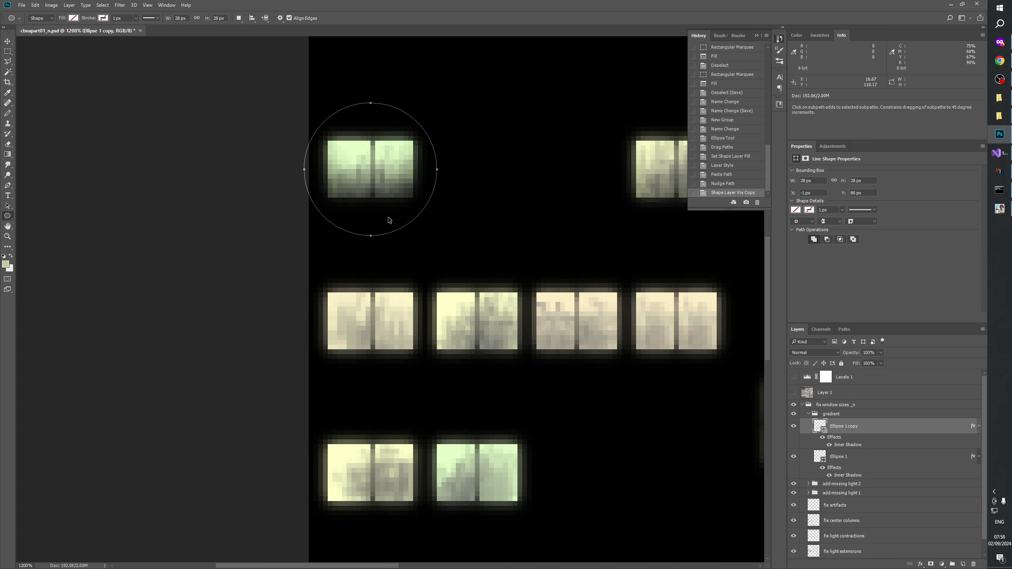
key("shift+Down")
key("shift+Down")
key("shift+Down")
key("Down")
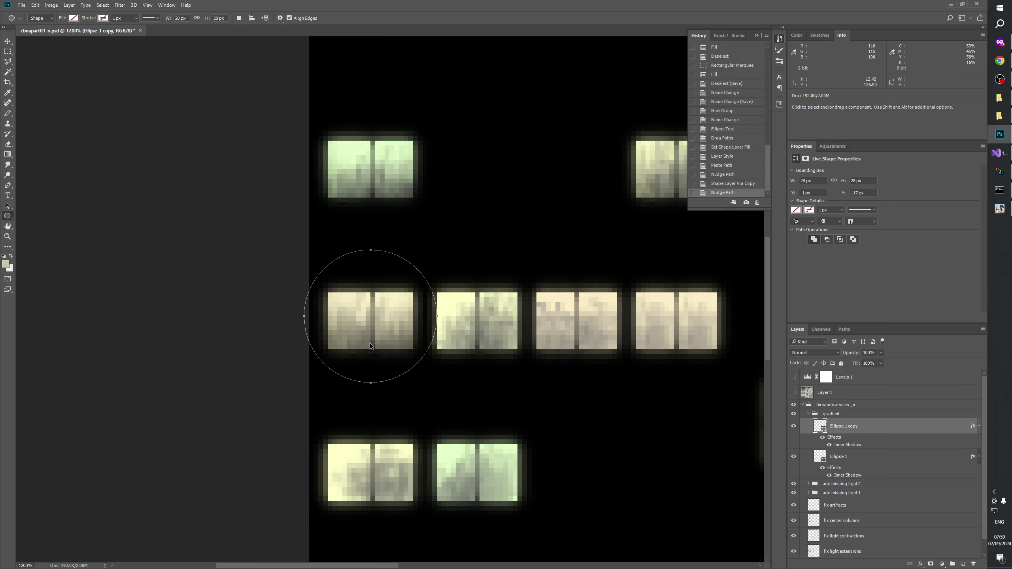
- Paste a copy of the circle path into Ellipse 1 copy and move it 22 px right, over the second window in the row
key("ctrl+v")
key("shift+Right")
key("shift+Right")
key("shift+Right")
key("shift+Right")
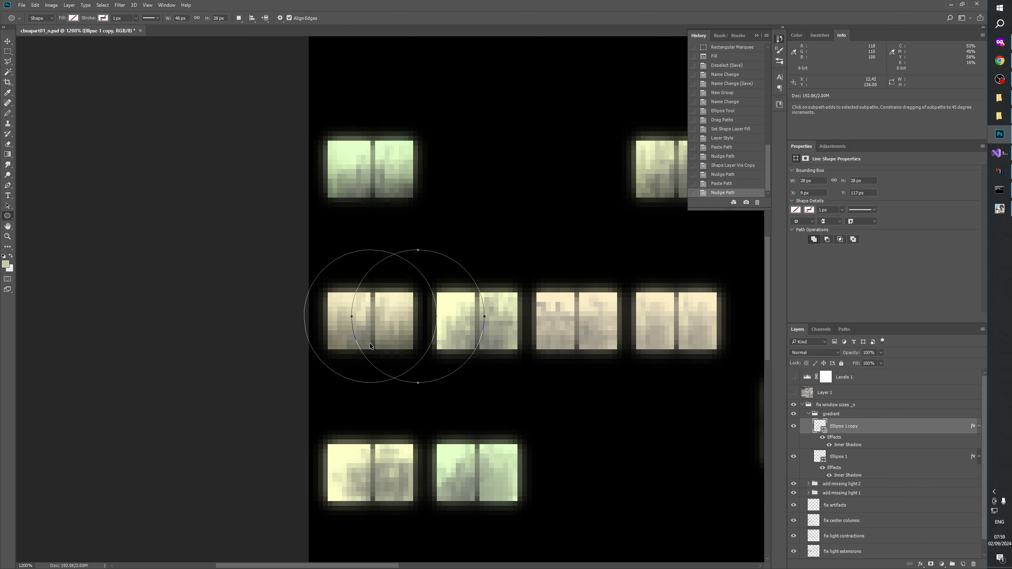
key("Right")
key("Right")
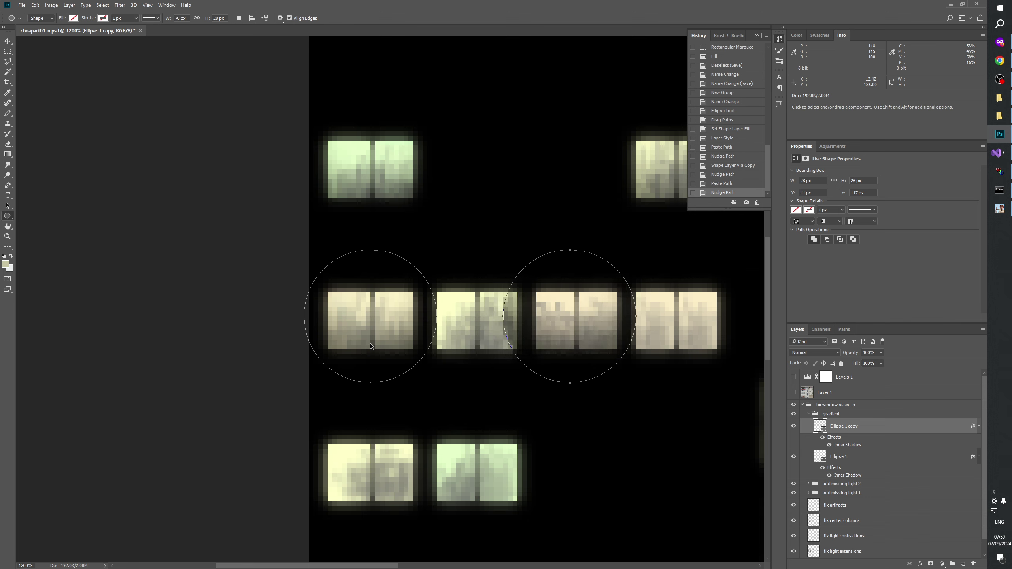
key("Right")
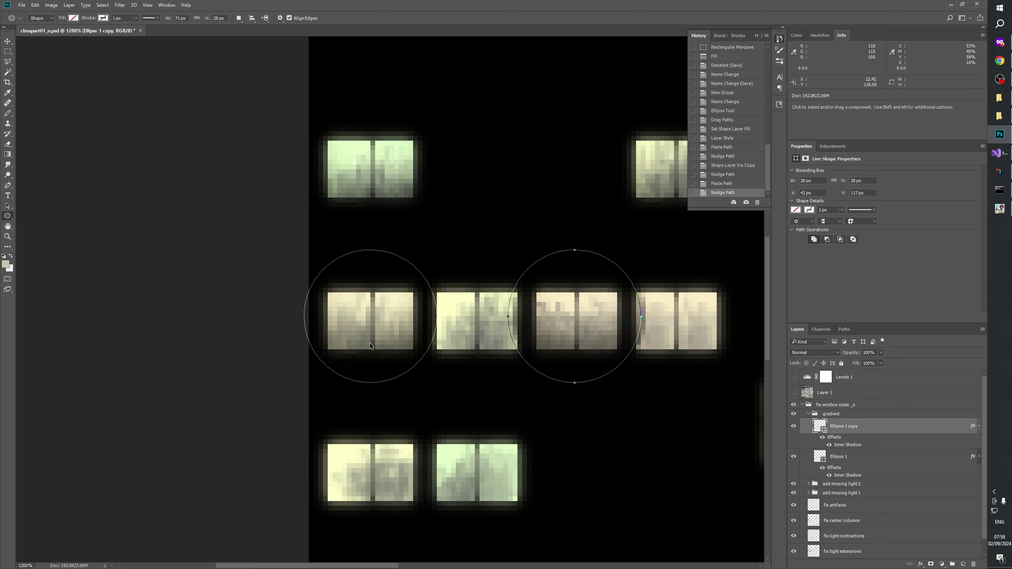
key("Right")
key("Left")
key("Left")
key("Left")
key("Left")
key("Left")
key("Left")
key("Left")
key("Left")
key("Left")
key("Left")
key("Left")
key("Left")
key("Left")
key("Left")
key("Left")
key("Left")
key("Left")
key("Left")
key("Left")
key("Left")
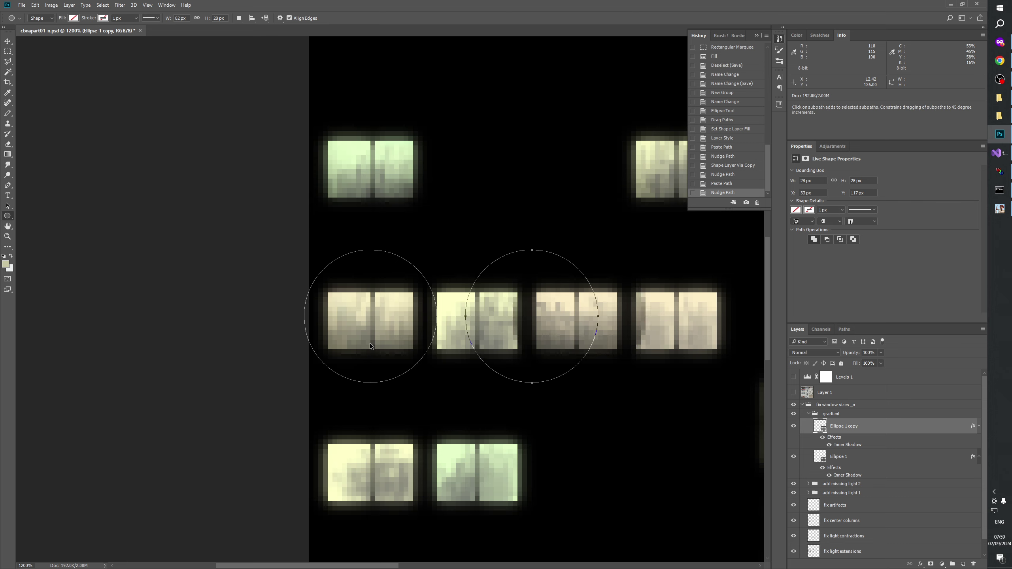
key("Left")
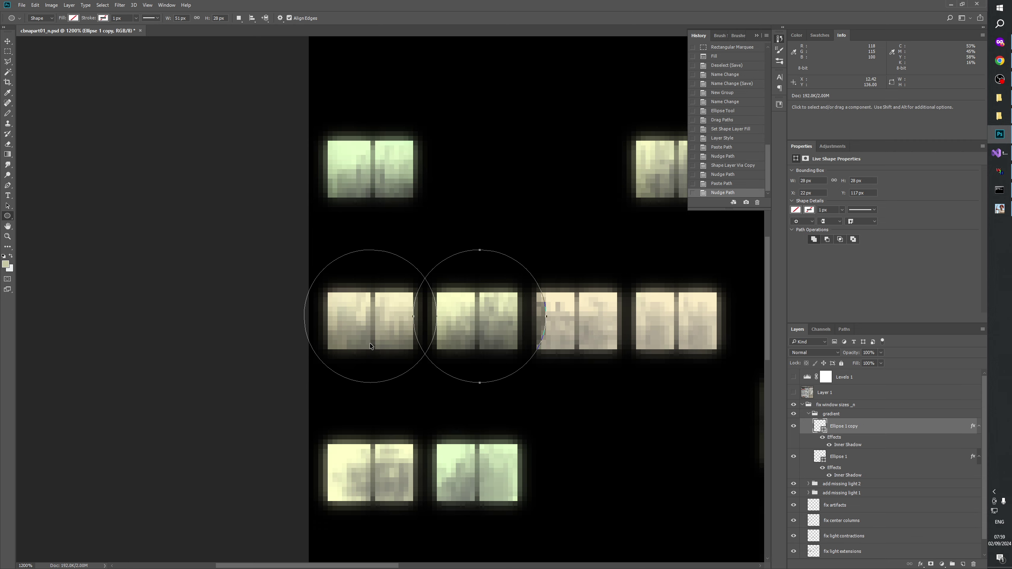
key("Left")
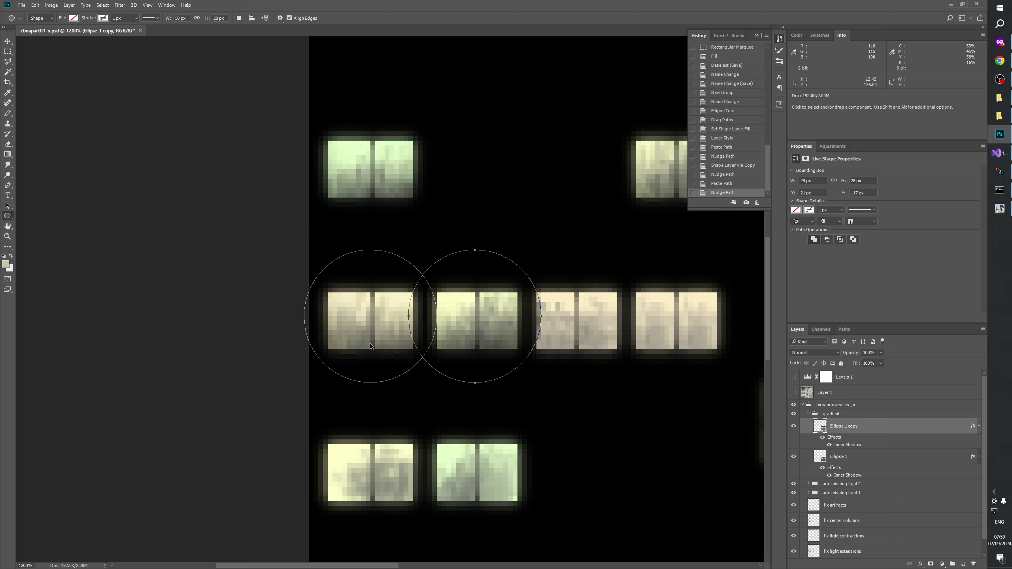
- Hide and show the Ellipse 1 copy layer repeatedly to compare the row's first two windows with and without shading
left_click(793, 426)
left_click(794, 427)
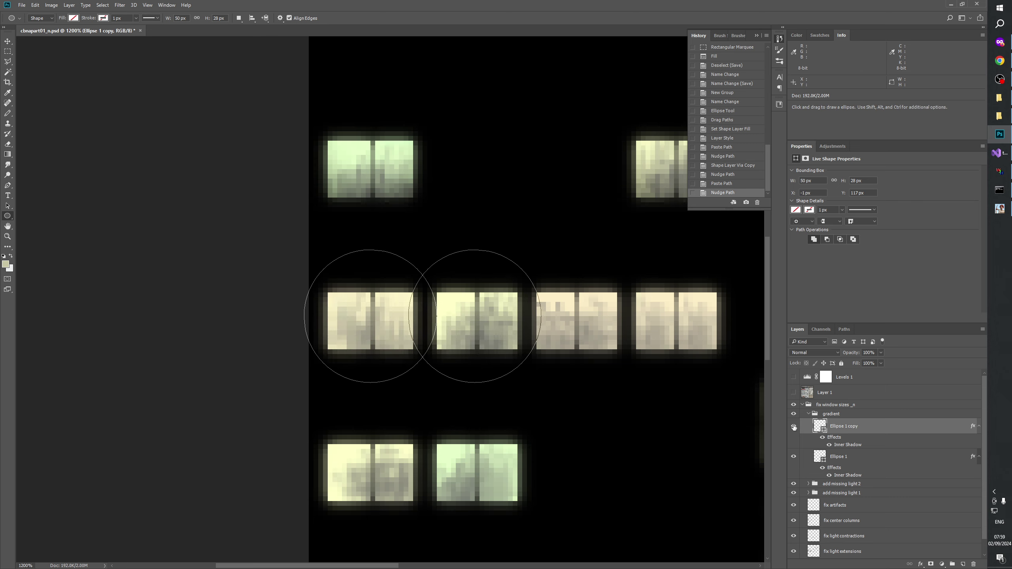
left_click(794, 426)
left_click(794, 427)
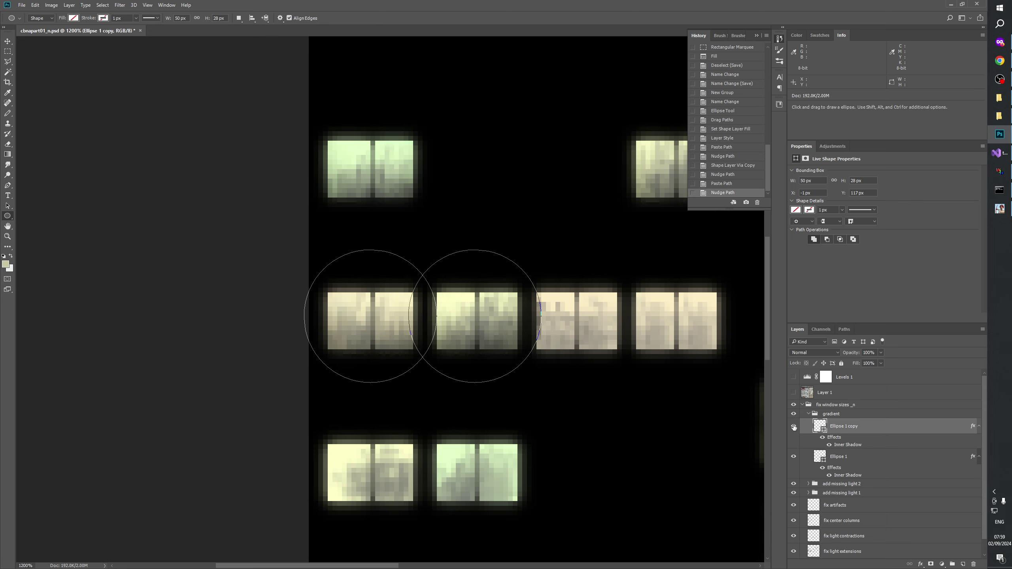
left_click(793, 427)
left_click(794, 427)
- Copy both circles from Ellipse 1 copy, hide that layer, and paste the circles into Ellipse 1
left_click_drag(518, 352, 459, 377)
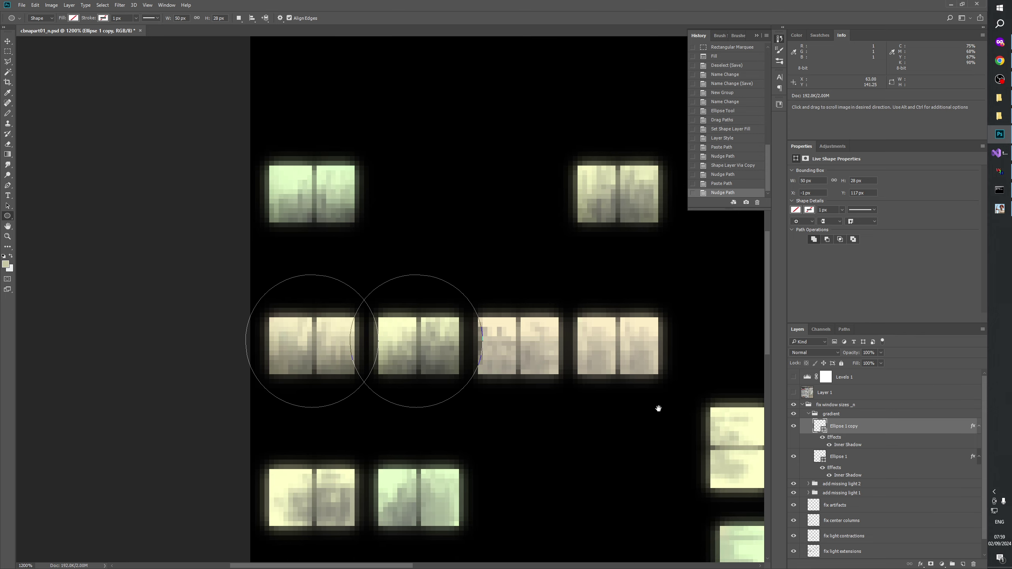
left_click_drag(284, 421, 512, 353)
left_click(795, 427)
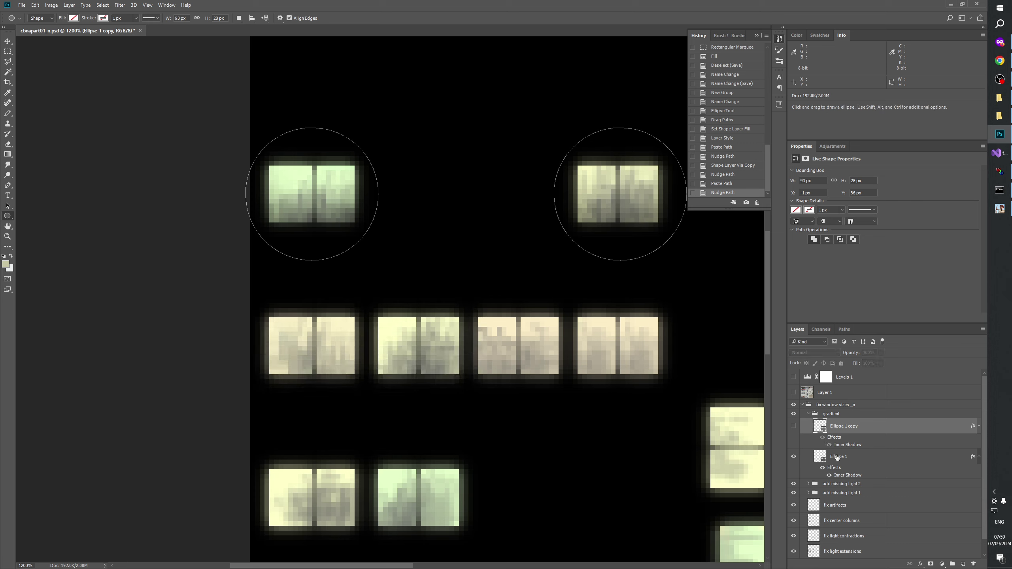
left_click(857, 456)
key("ctrl+v")
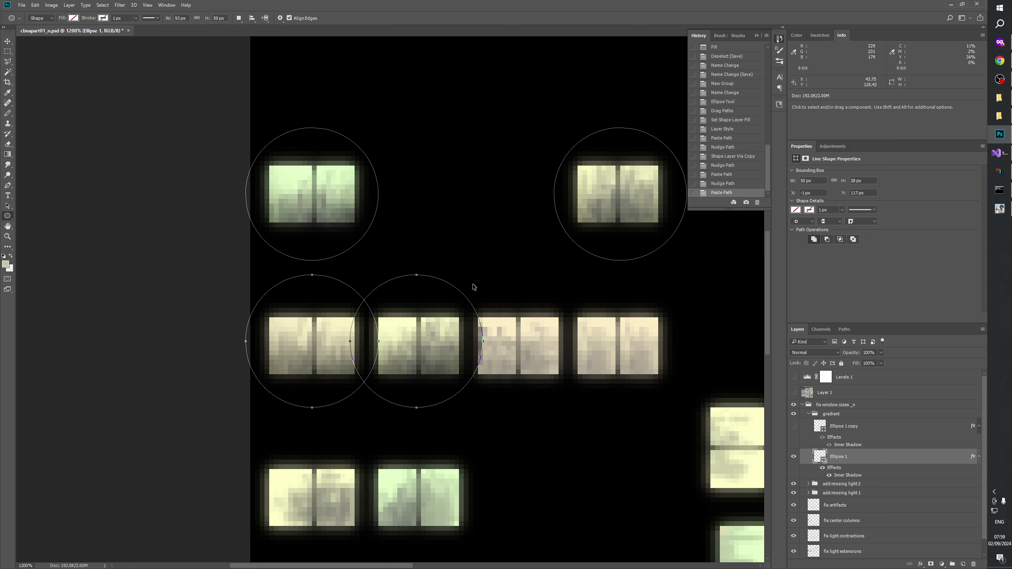
- Duplicate the second circle in the four-window row within Ellipse 1 and move it 21 px right over the third window
left_click(439, 333, "ctrl")
key("ctrl+v")
key("shift+Right")
key("shift+Right")
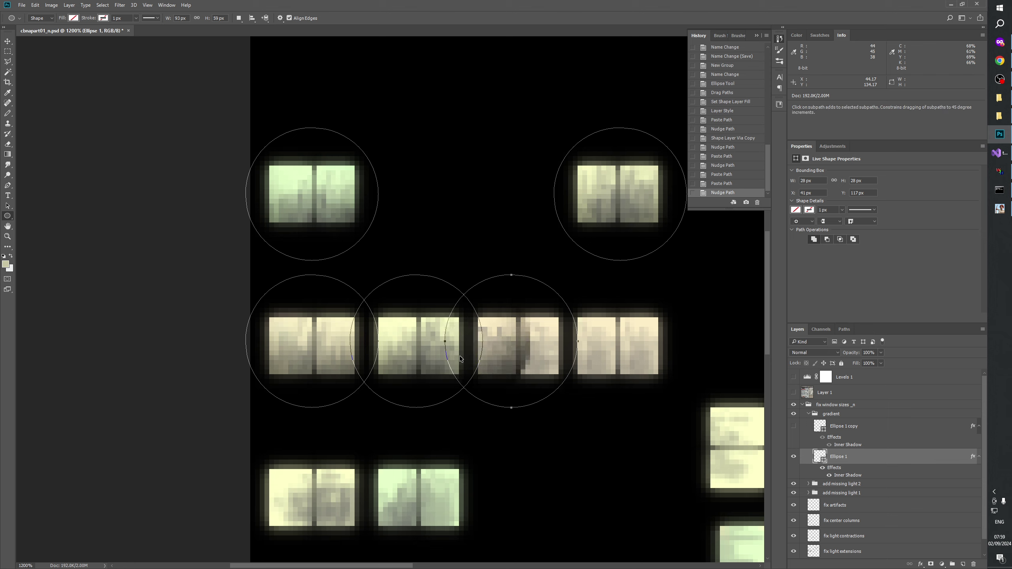
key("Right")
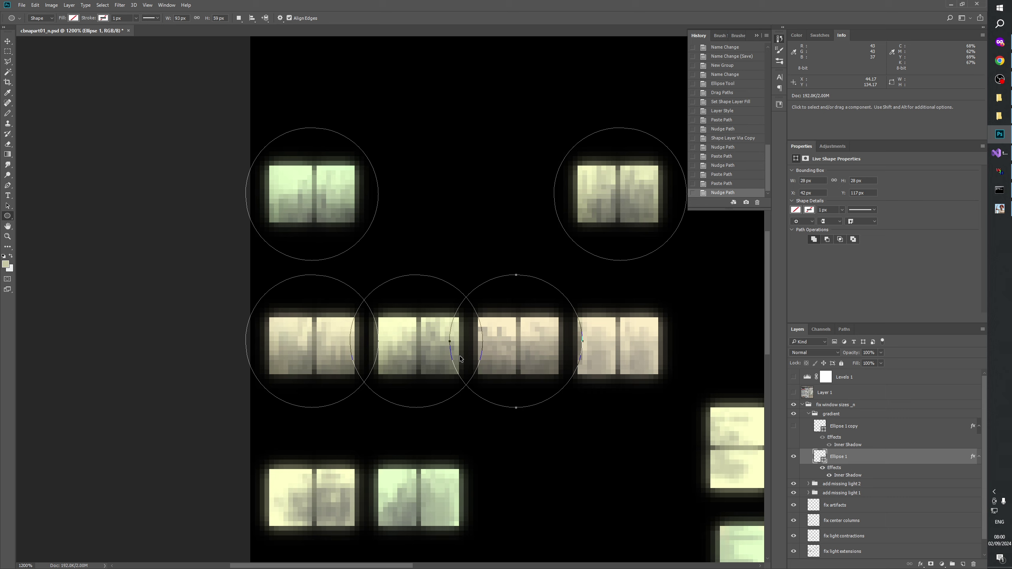
key("Right")
- Paste another circle into Ellipse 1 and move it 21 px right of the third circle, over the row's fourth window
key("ctrl+v")
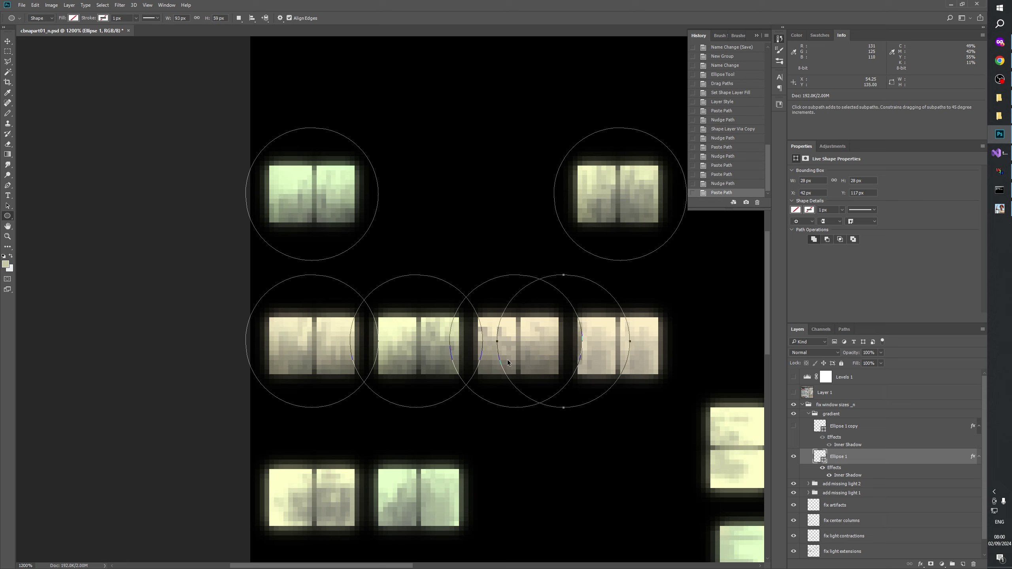
key("shift+Right")
key("shift+Right")
key("Right")
key("Right")
key("Right")
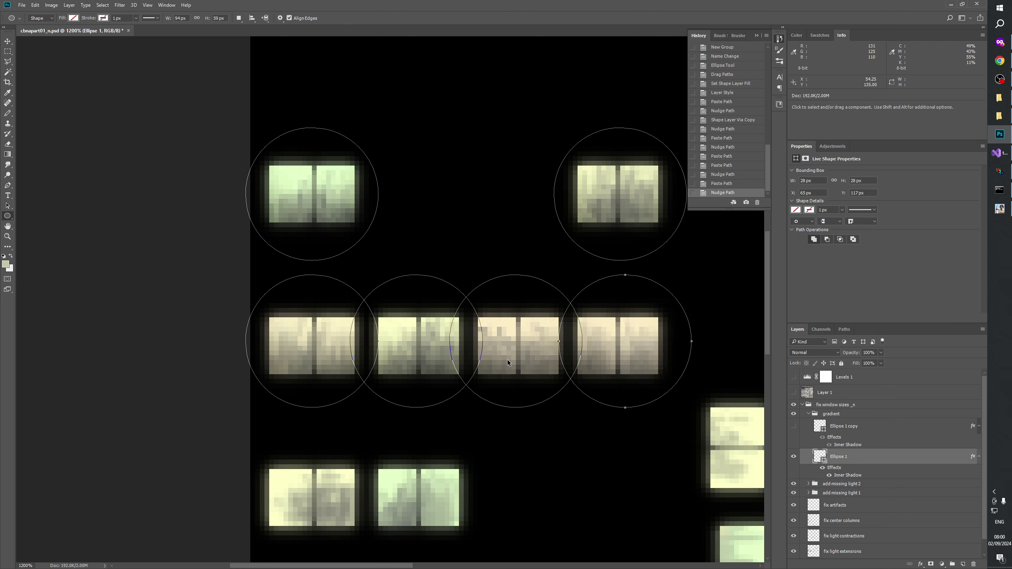
key("Left")
key("Left")
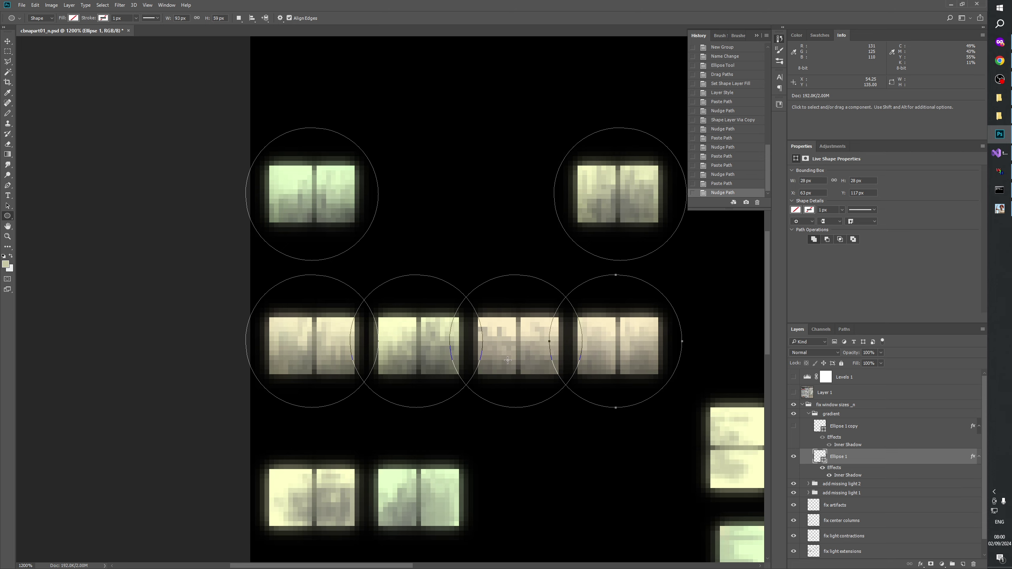
- Hide and show the Ellipse 1 layer to compare the four-window row with and without its shading
scroll(462, 241, "down", 5)
scroll(463, 242, "up", 2)
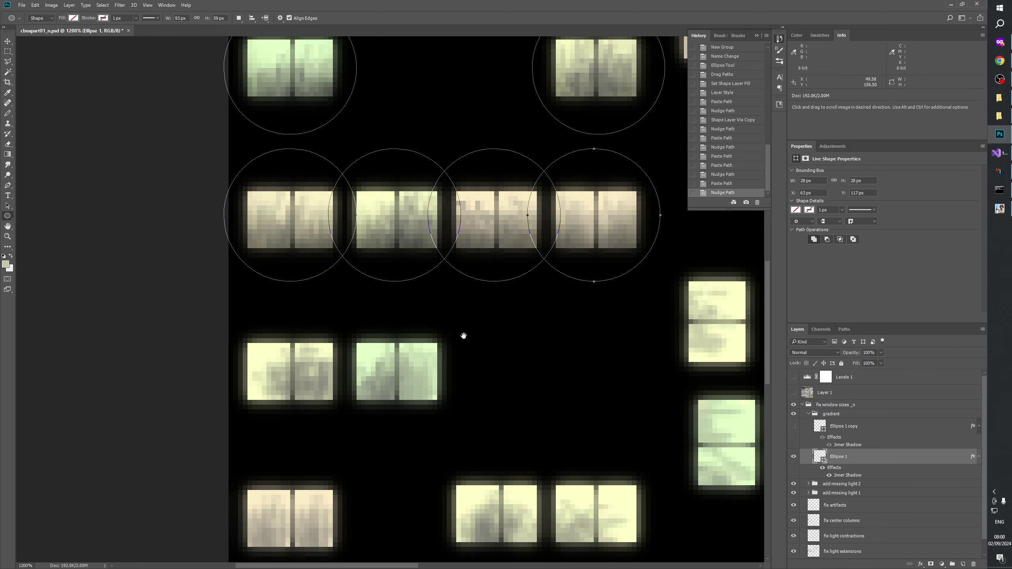
left_click(792, 457)
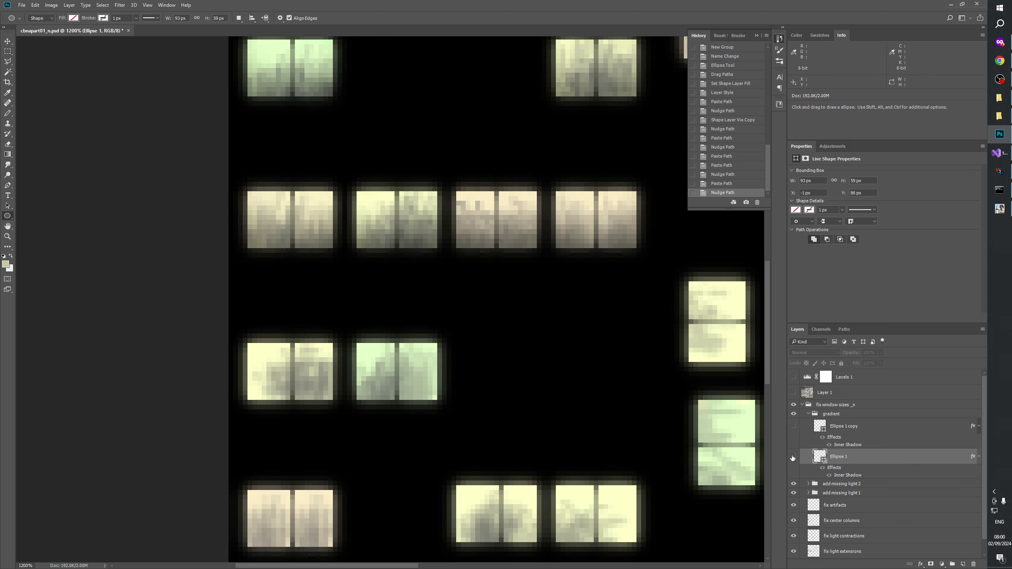
left_click(793, 457)
- Duplicate the first circle of the four-window row and move it 33 px down over the yellow window below
left_click_drag(398, 308, 478, 297)
left_click(388, 251, "ctrl")
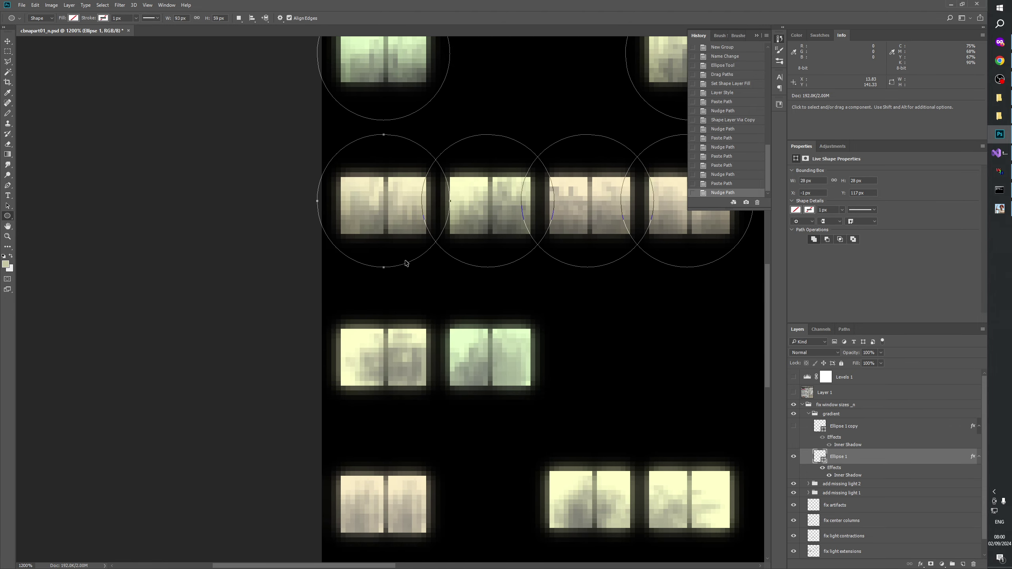
key("ctrl+v")
key("shift+Down")
key("shift+Down")
key("shift+Down")
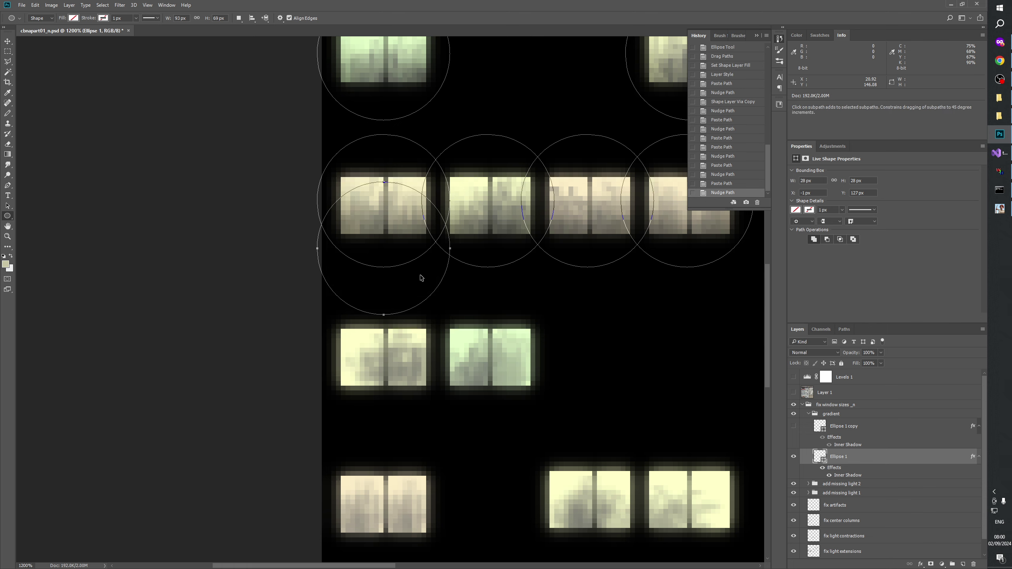
key("Down")
key("Down")
key("Down")
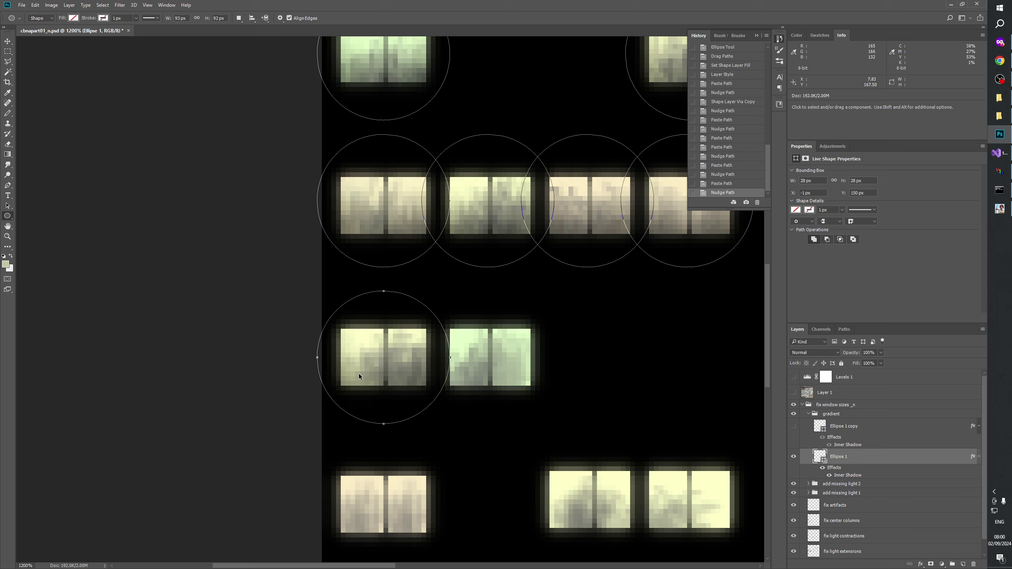
- Paste a copy of the yellow window's circle and move it 23 px right over the neighbouring green window
key("ctrl+v")
key("shift+Right")
key("shift+Right")
key("Right")
key("Right")
key("Right")
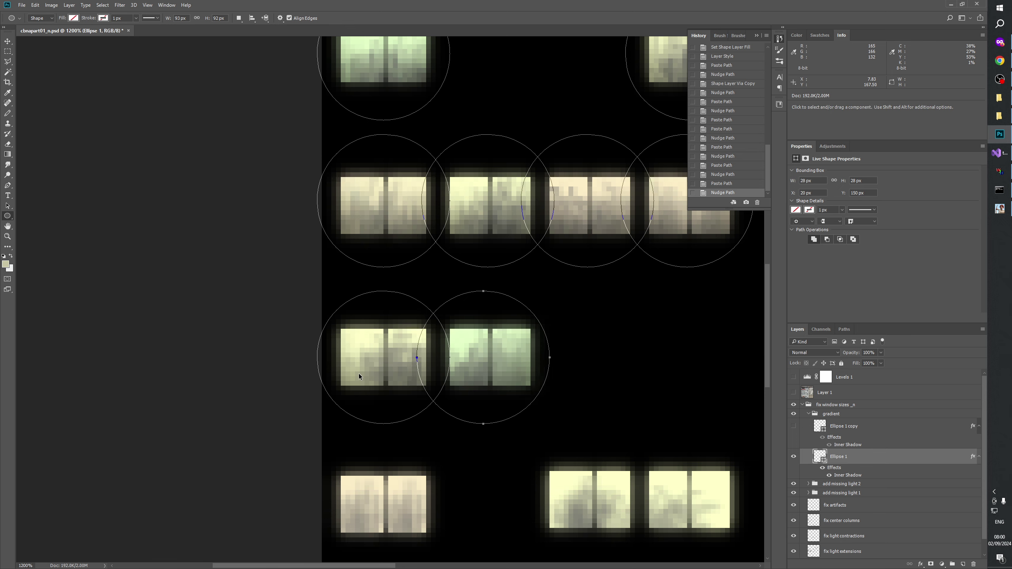
- Duplicate the yellow window's circle and move it 31 px down over the beige window in the next row
scroll(360, 358, "down", 4)
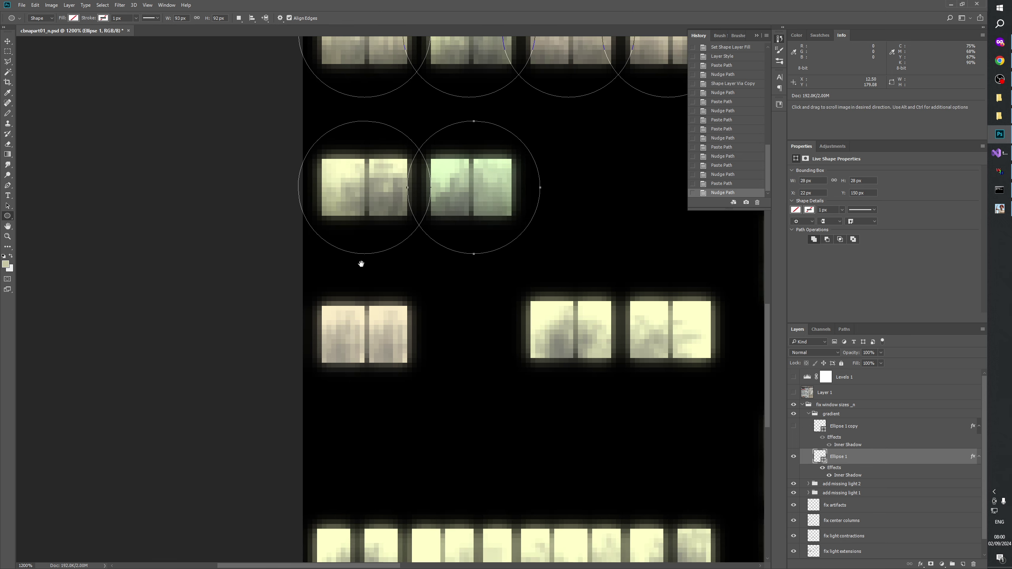
left_click(374, 224)
key("ctrl+v")
key("shift+Down")
key("shift+Down")
key("shift+Down")
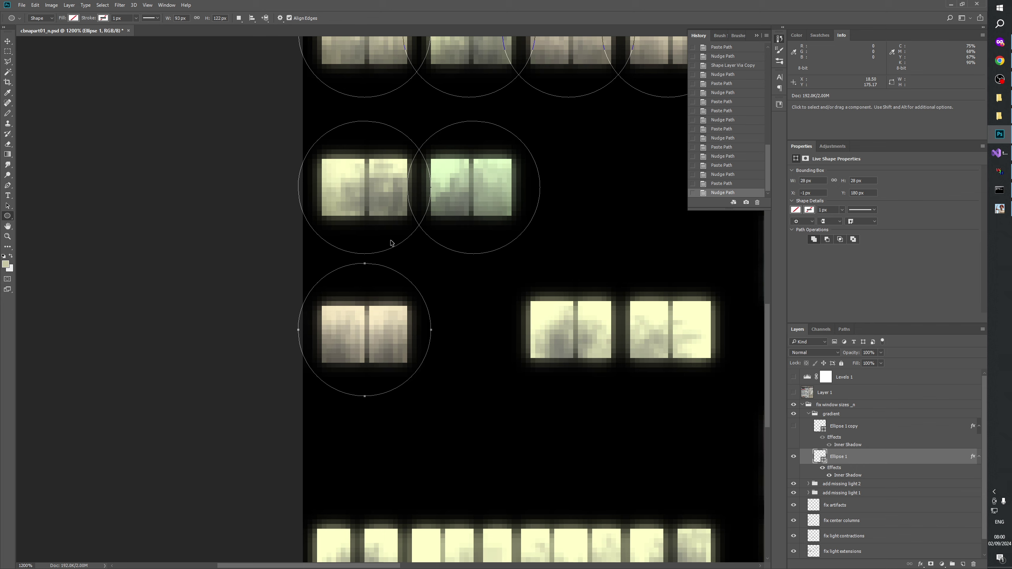
key("Down")
- Duplicate the beige window's circle and move it 44 px right and 1 px up over the yellow window in that row
left_click_drag(380, 340, 369, 321)
key("ctrl+v")
key("shift+Right")
key("shift+Right")
key("shift+Right")
key("shift+Right")
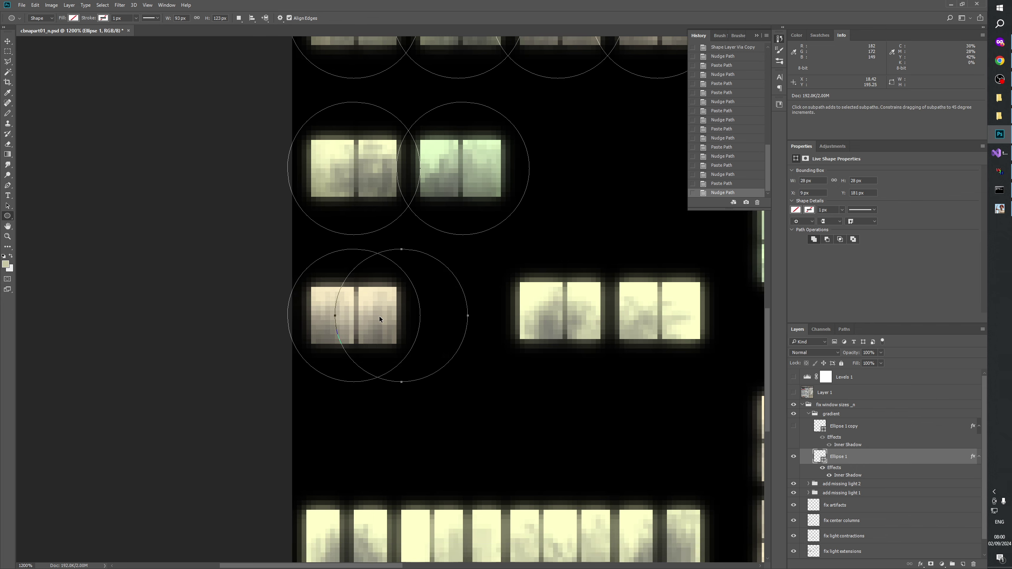
key("Right")
key("Right")
key("Right")
key("Right")
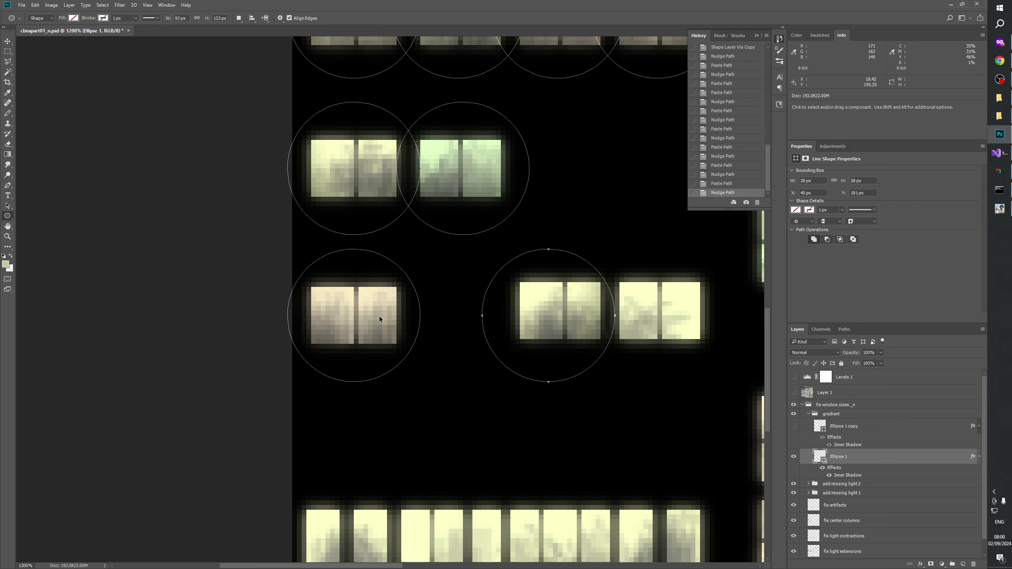
key("Up")
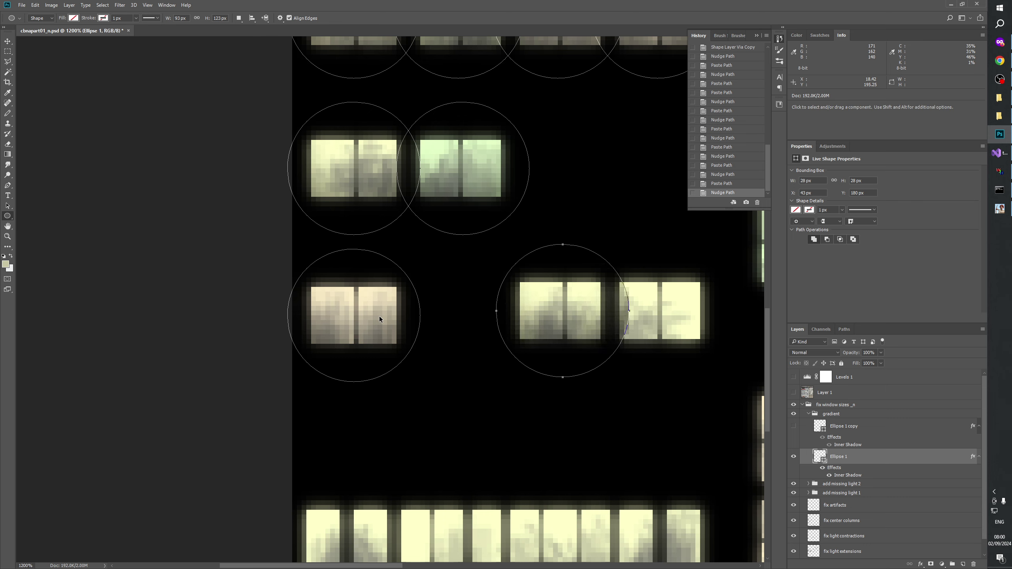
key("Left")
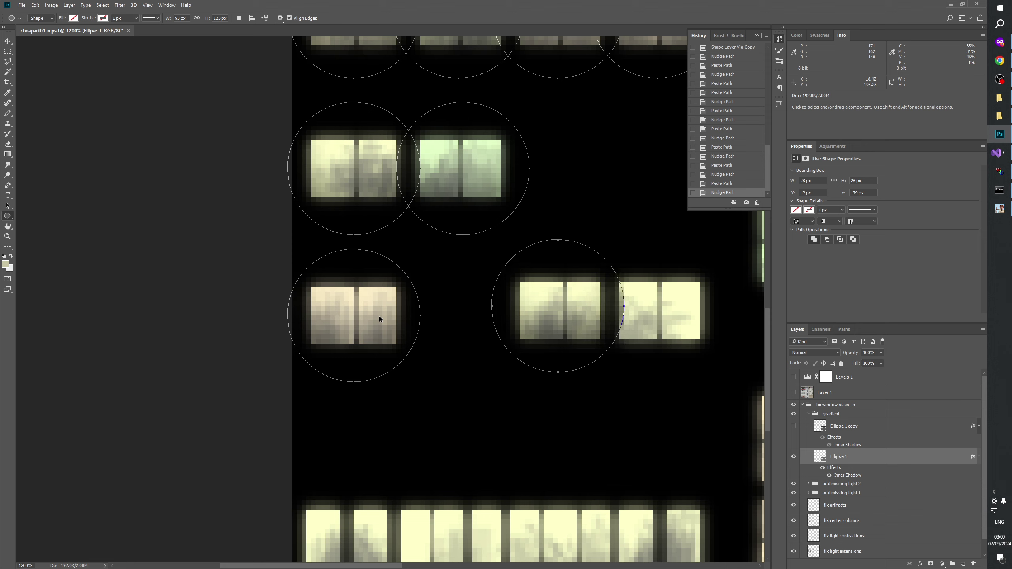
key("Right")
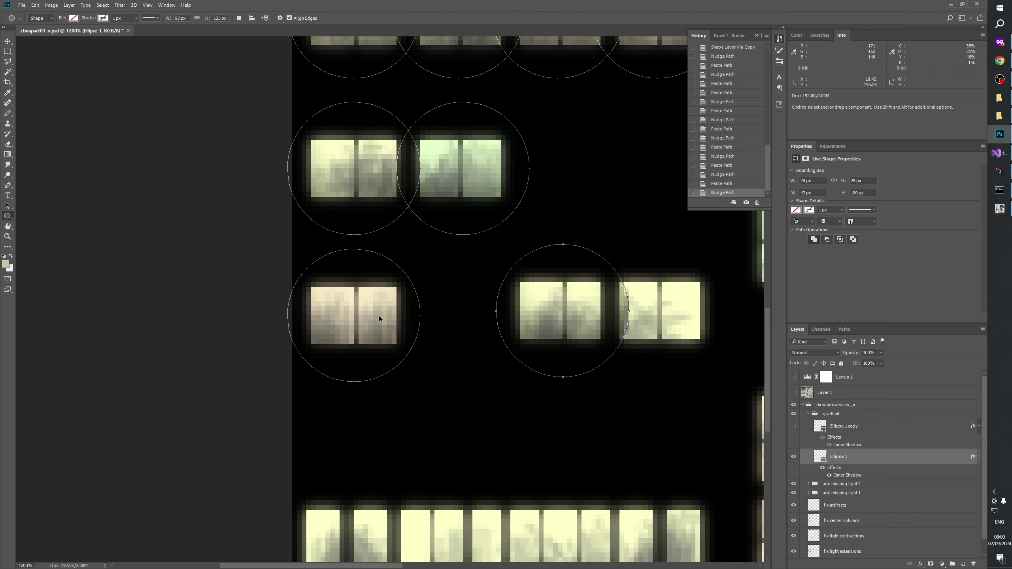
left_click_drag(383, 317, 599, 91)
left_click(6, 49)
left_click(600, 92)
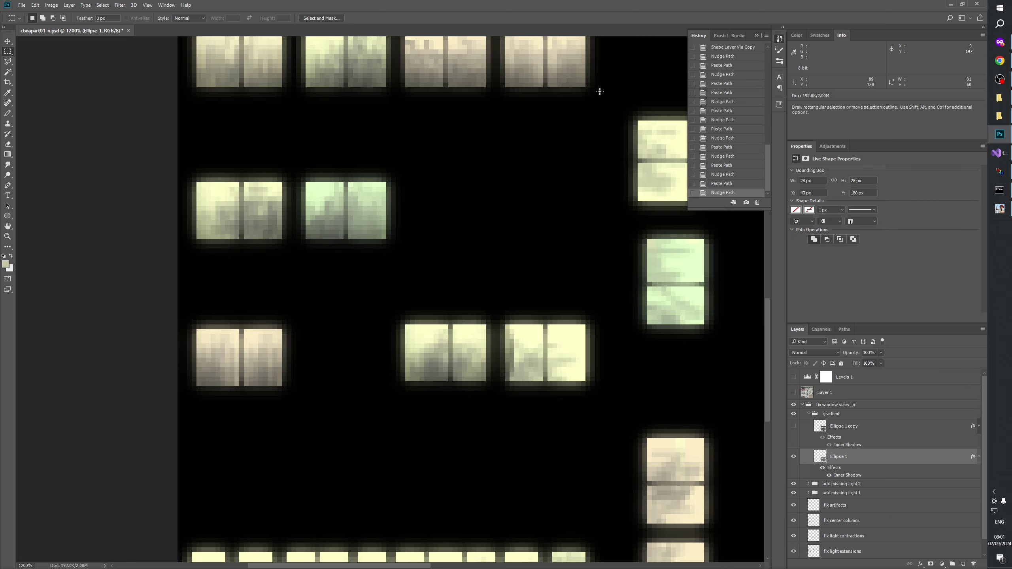
mouse_move(437, 73)
left_mouse_down()
mouse_move(463, 243)
mouse_move(457, 70)
left_mouse_up()
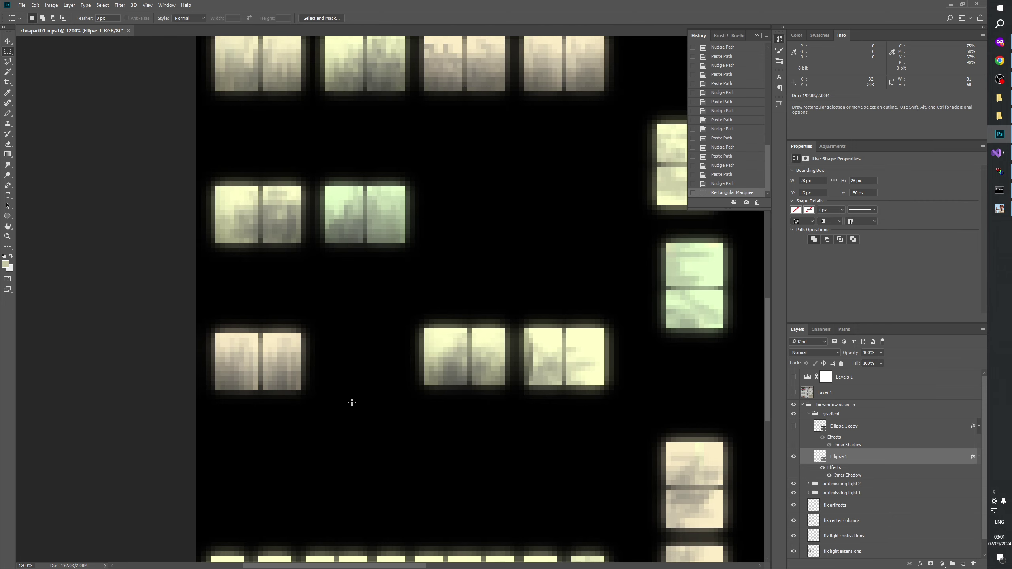
key("ctrl+d")
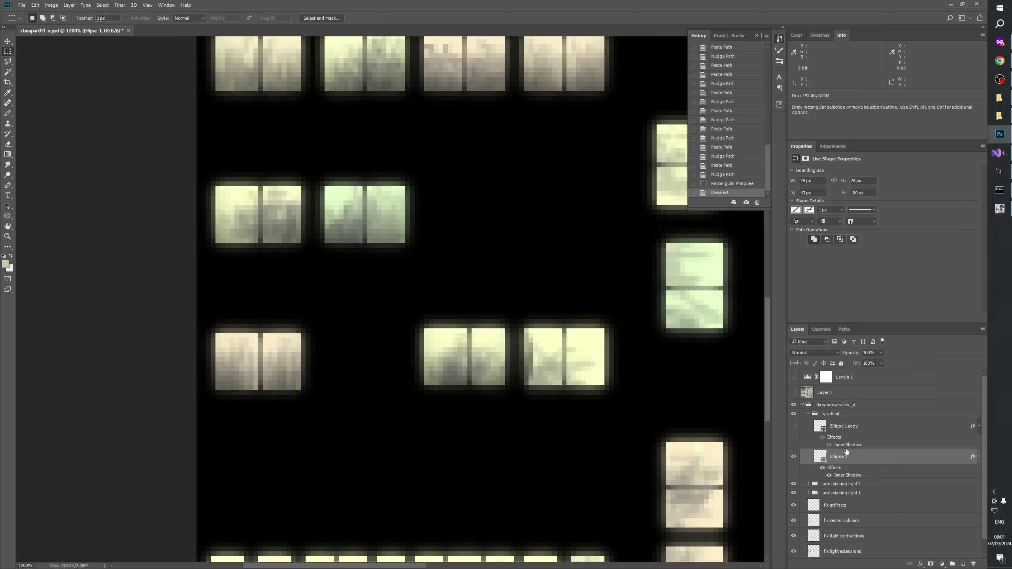
- Show and hide the daytime building texture on Layer 1 repeatedly to compare its windows with the lit night windows
left_click(793, 393)
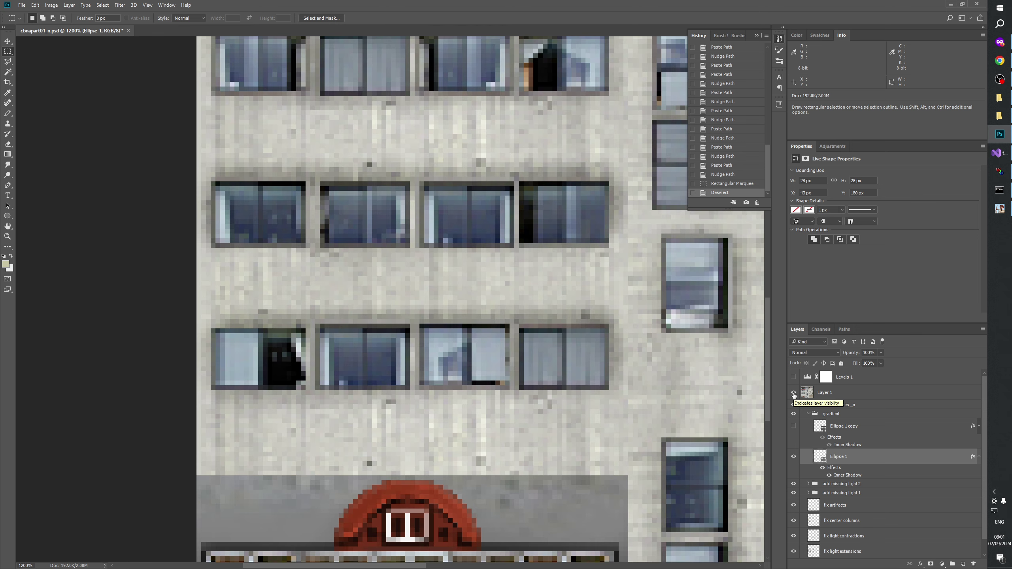
left_click(794, 393)
left_click(793, 392)
left_click(793, 393)
left_click(793, 392)
left_click(793, 393)
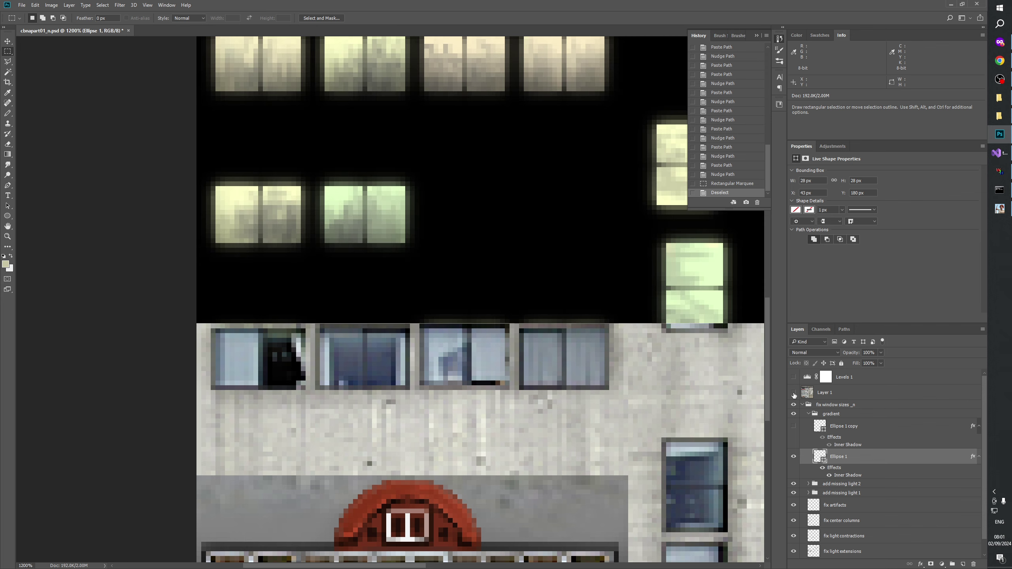
left_click(794, 393)
left_click(793, 393)
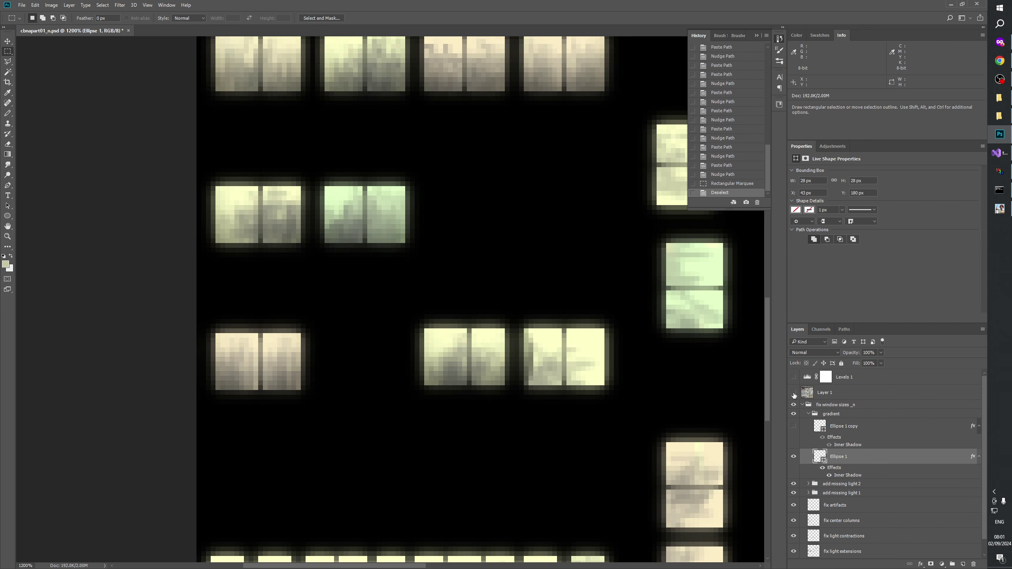
- Compare the beige window in the lower row with its daytime counterpart by switching Layer 1 on and off
left_click(794, 393)
left_click(794, 393)
left_click(793, 392)
left_click(793, 393)
left_click(794, 393)
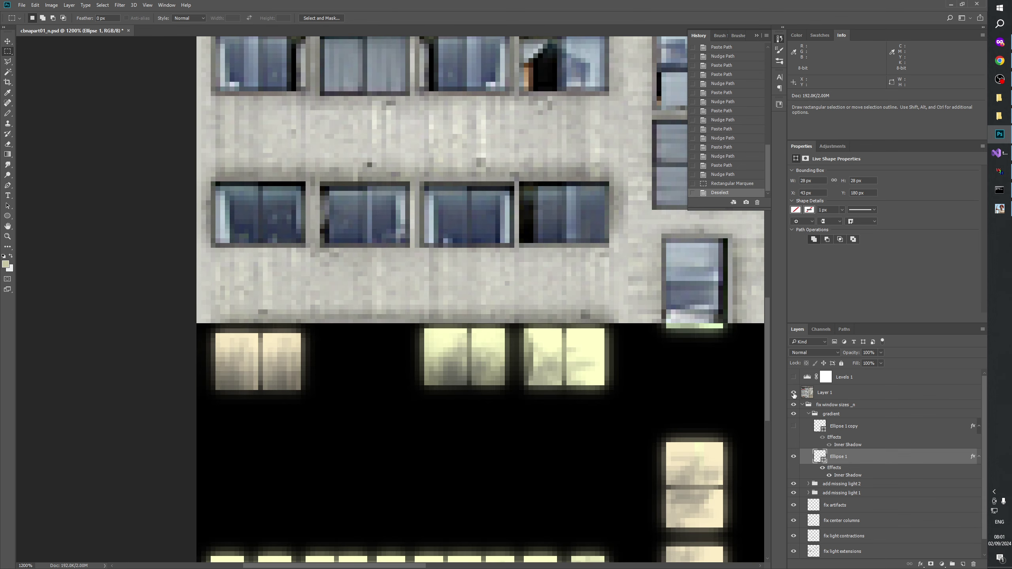
left_click(793, 393)
left_click(793, 393)
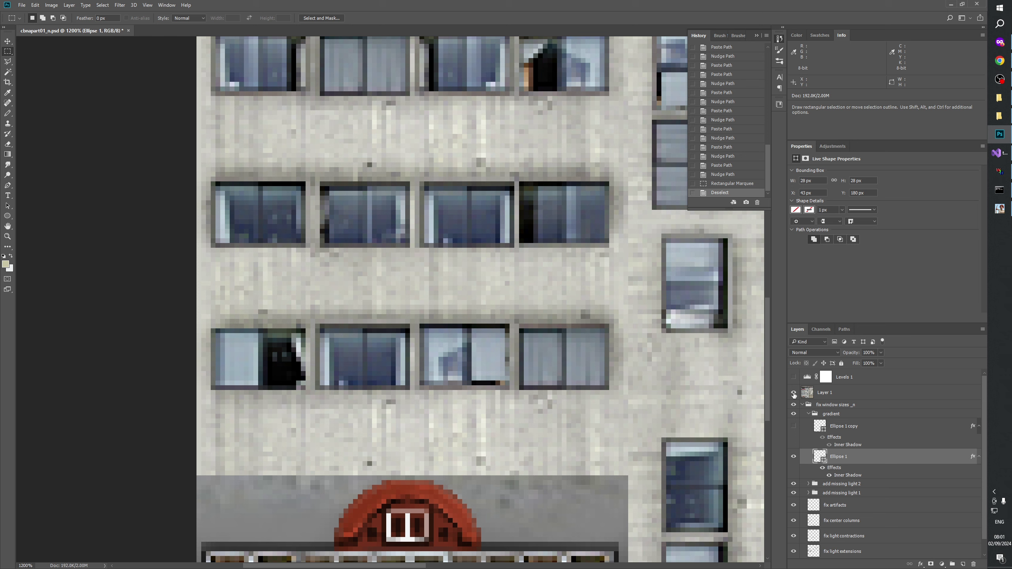
left_click(793, 392)
left_click(793, 392)
left_click(793, 392)
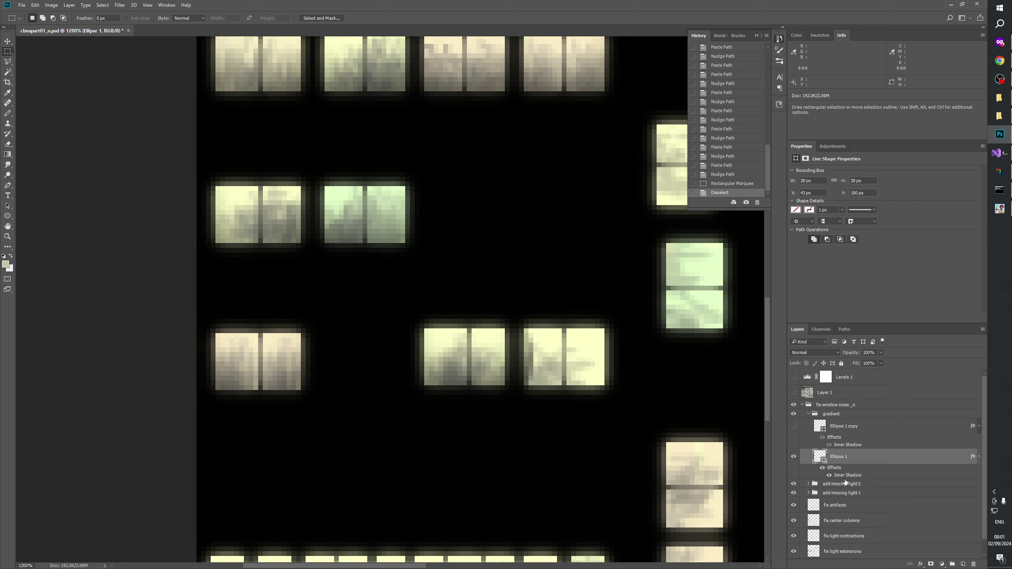
- Toggle the fix window sizes _n group and the fix light contractions and fix light extensions layers to examine how each alters the windows
scroll(845, 482, "down", 1)
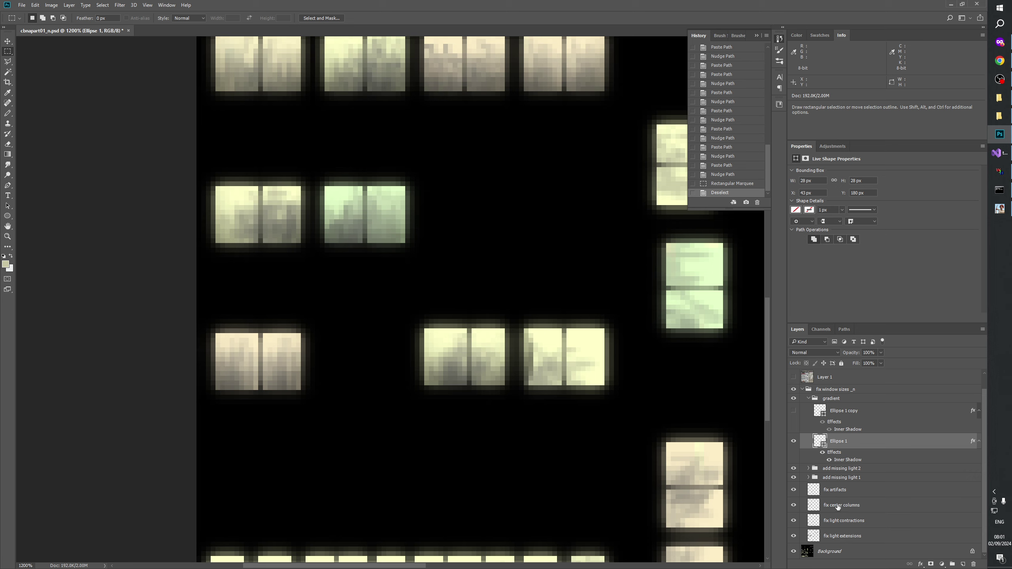
left_click(794, 389)
left_click(793, 389)
left_click(794, 521)
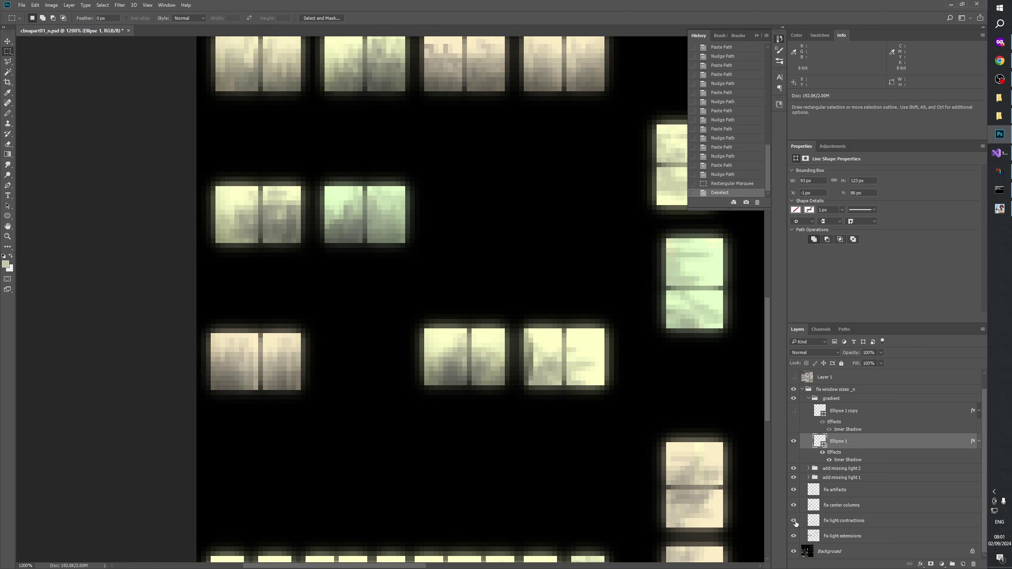
left_click(794, 521)
left_click(794, 536)
left_click(794, 536)
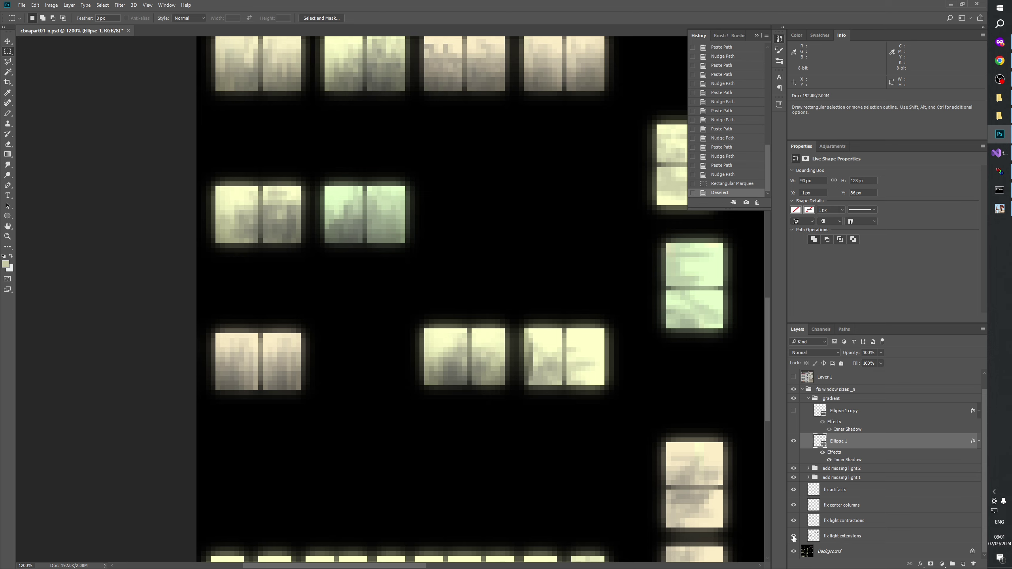
left_click(793, 536)
left_click(794, 536)
left_click(793, 537)
left_click(793, 536)
left_click(793, 537)
left_click(793, 537)
- Select a 26 x 19 px rectangle around the beige window in the lower row and copy it merged
left_click_drag(200, 317, 316, 403)
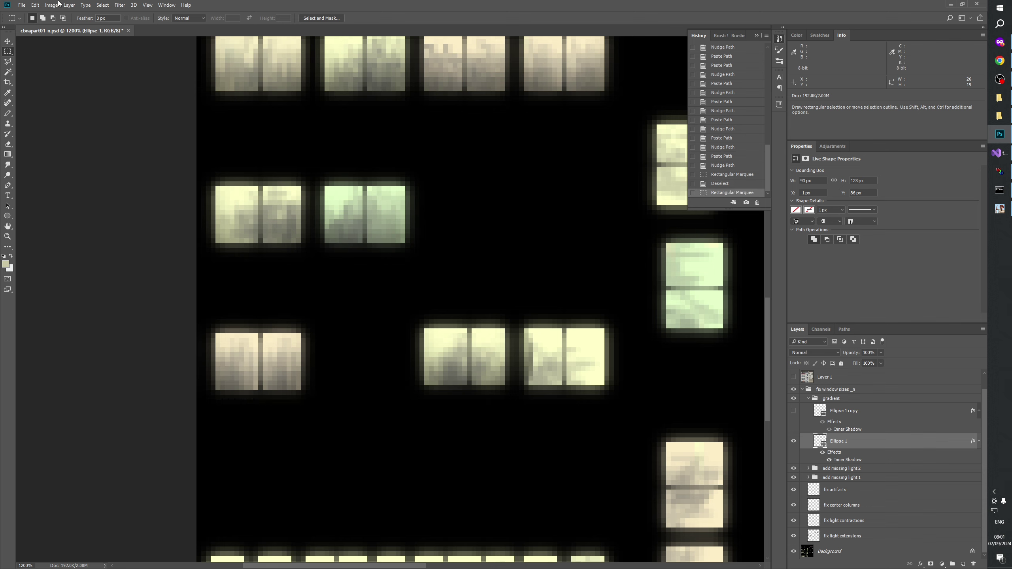
left_click(35, 5)
left_click(65, 73)
- Create a new layer directly above fix center columns and name it "fix positions"
left_click(843, 493)
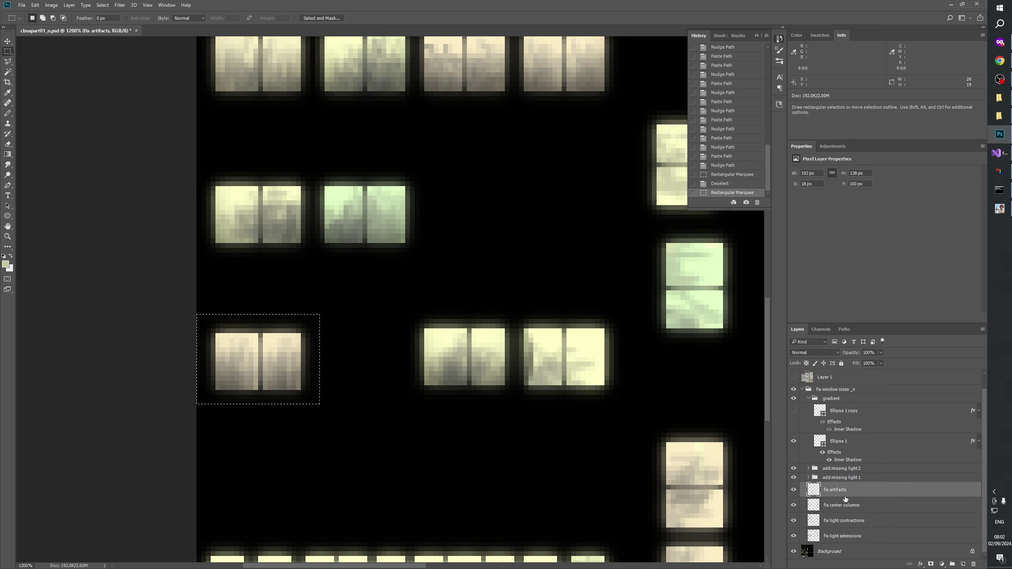
left_click(845, 506)
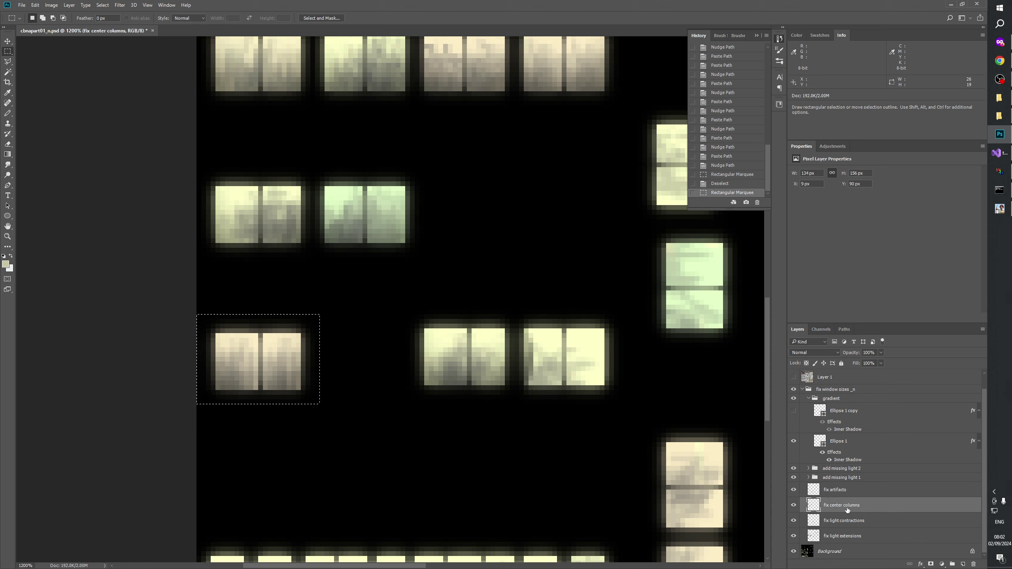
left_click(963, 564)
double_click(832, 505)
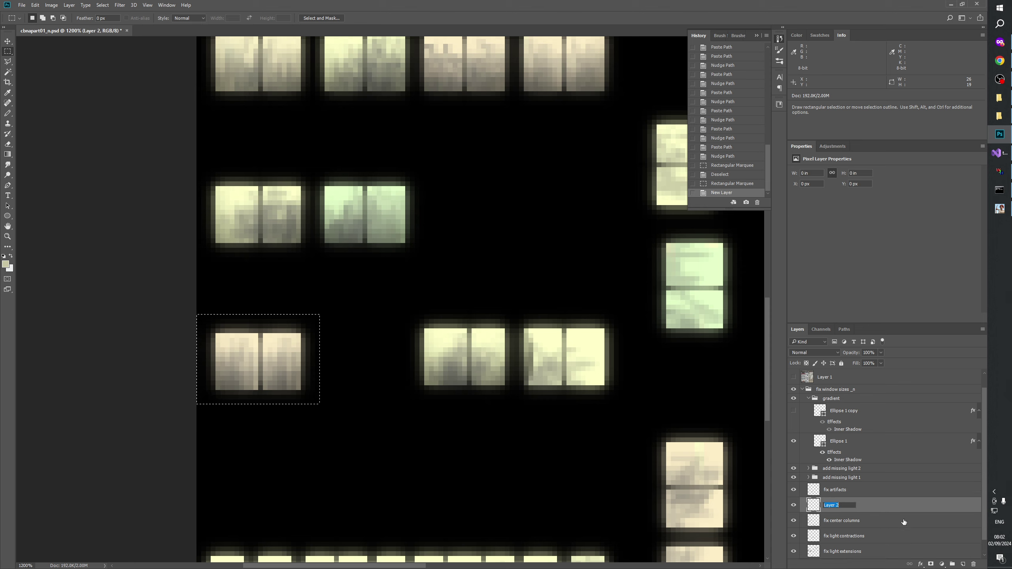
type("fix positions")
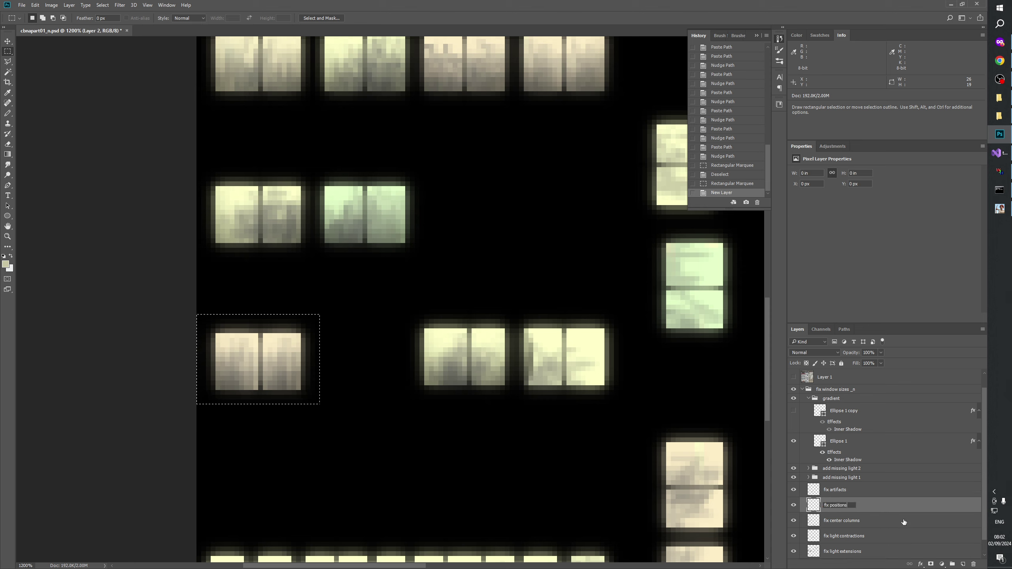
key("Return")
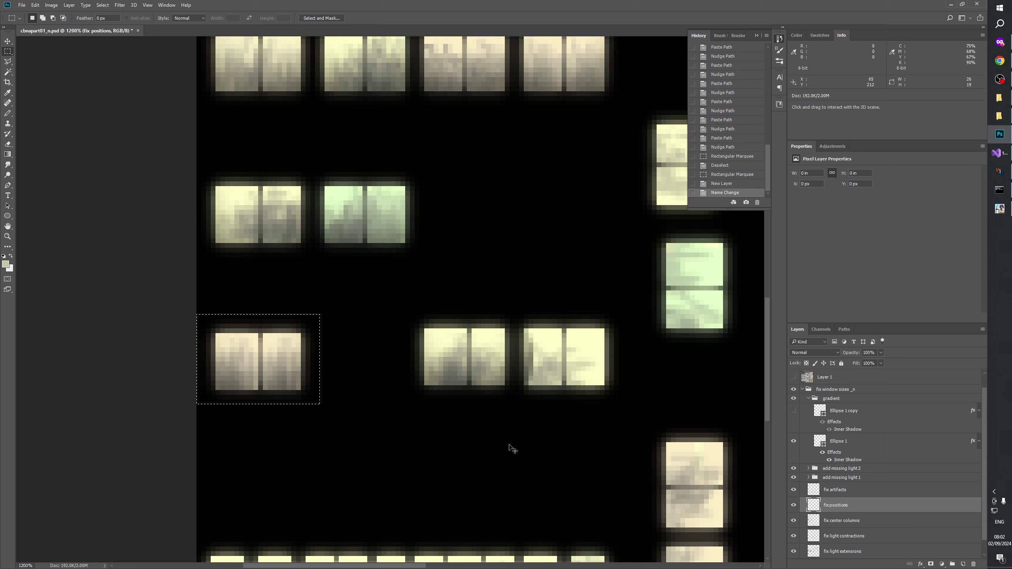
- Paste the copied beige window into the fix positions layer and move it 1 px up
key("ctrl+v")
key("Up")
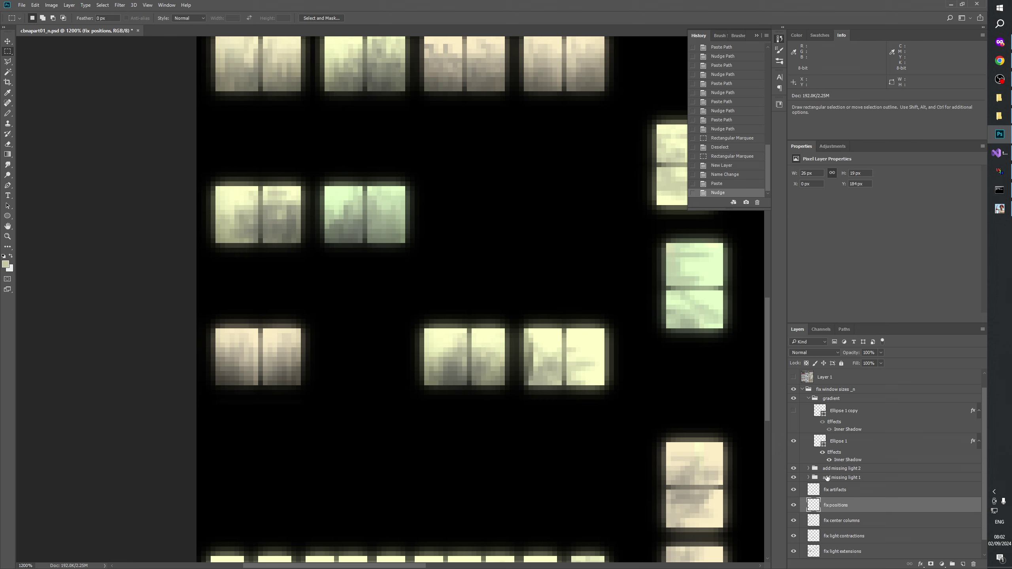
- Hide the gradient group and fix positions layer, then copy merged the unshaded beige window using that layer's outline moved 1 px down
left_click(793, 398)
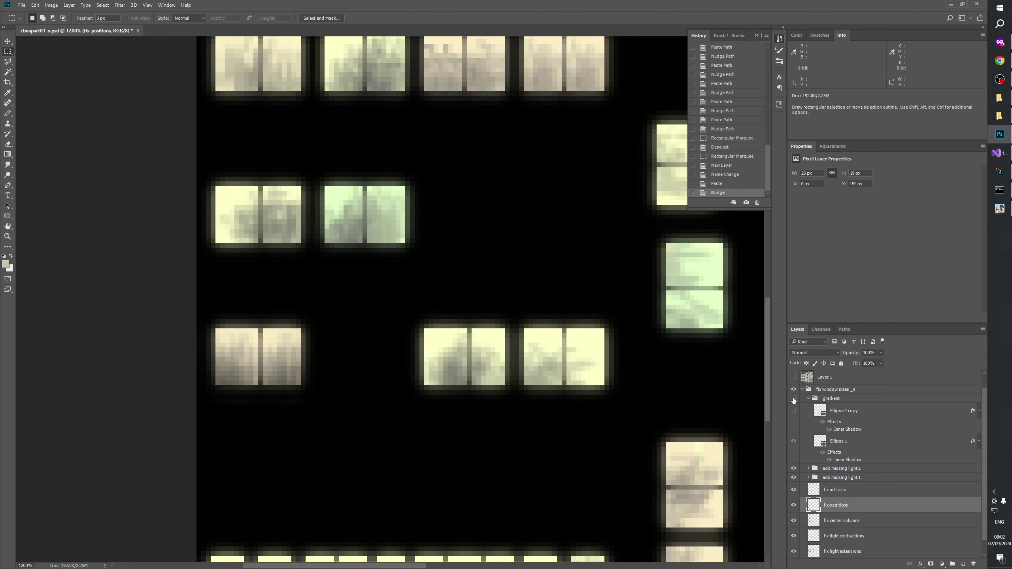
scroll(845, 503, "down", 1)
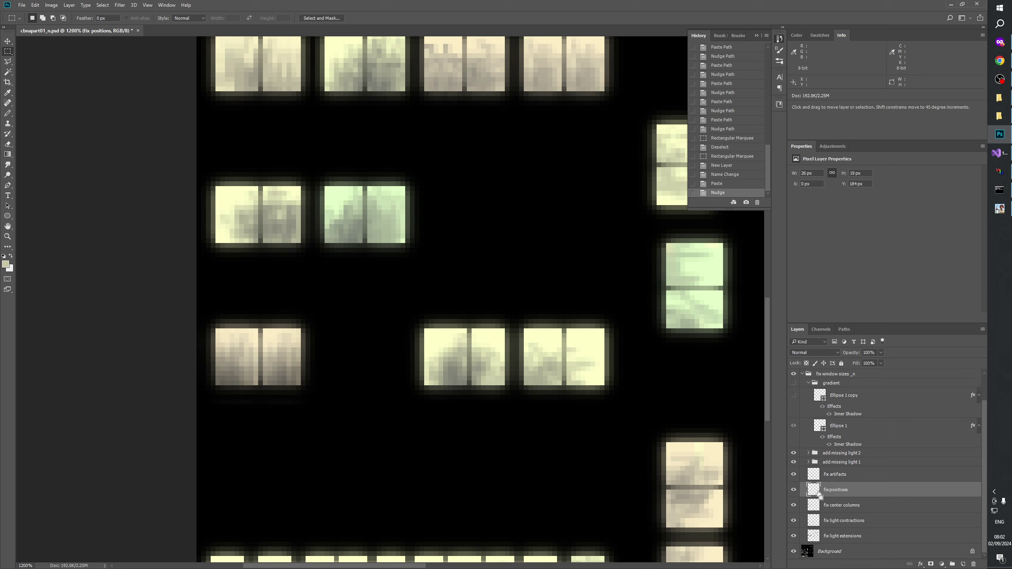
left_click(814, 493, "ctrl")
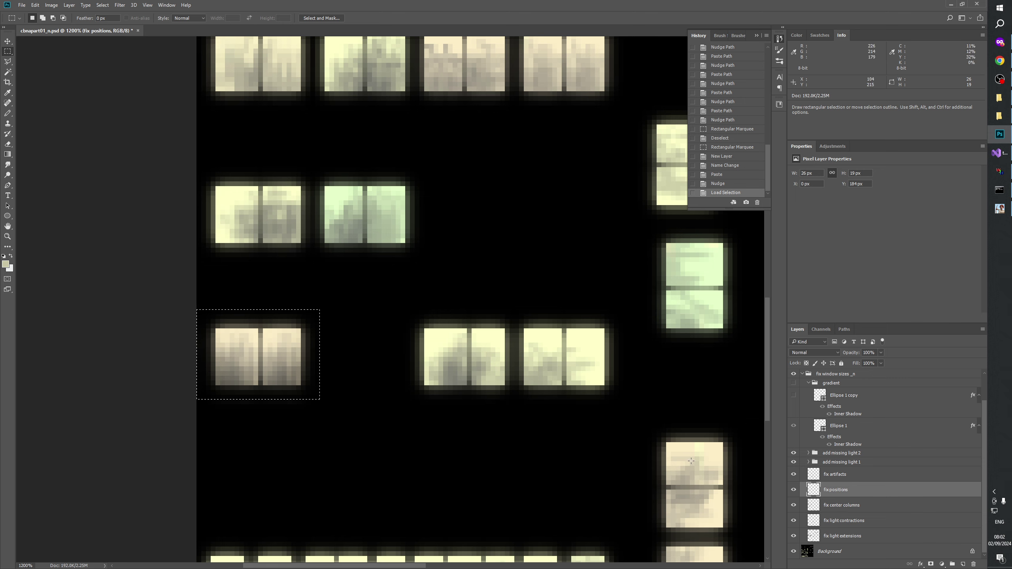
key("Down")
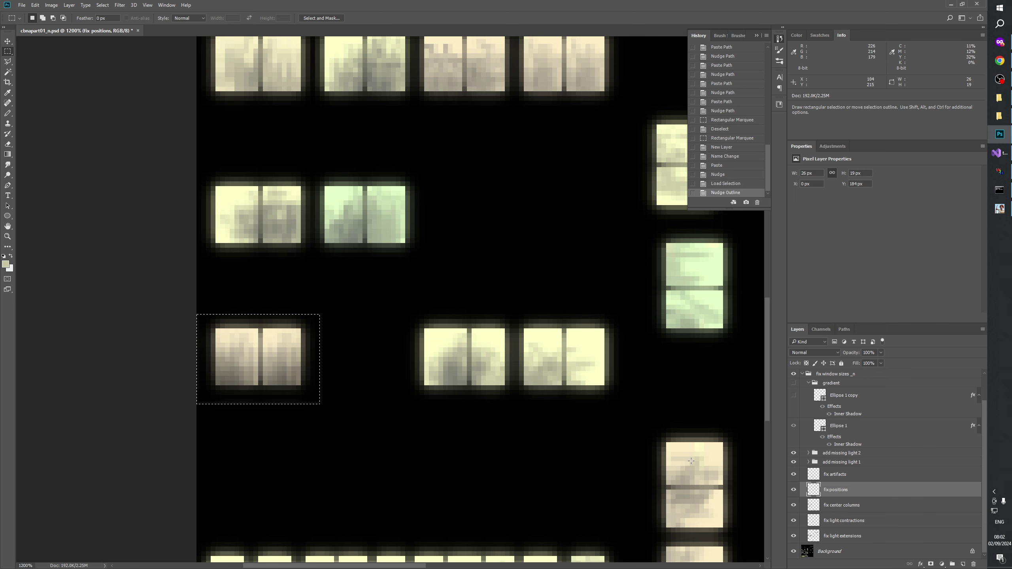
left_click(794, 489)
left_click(34, 5)
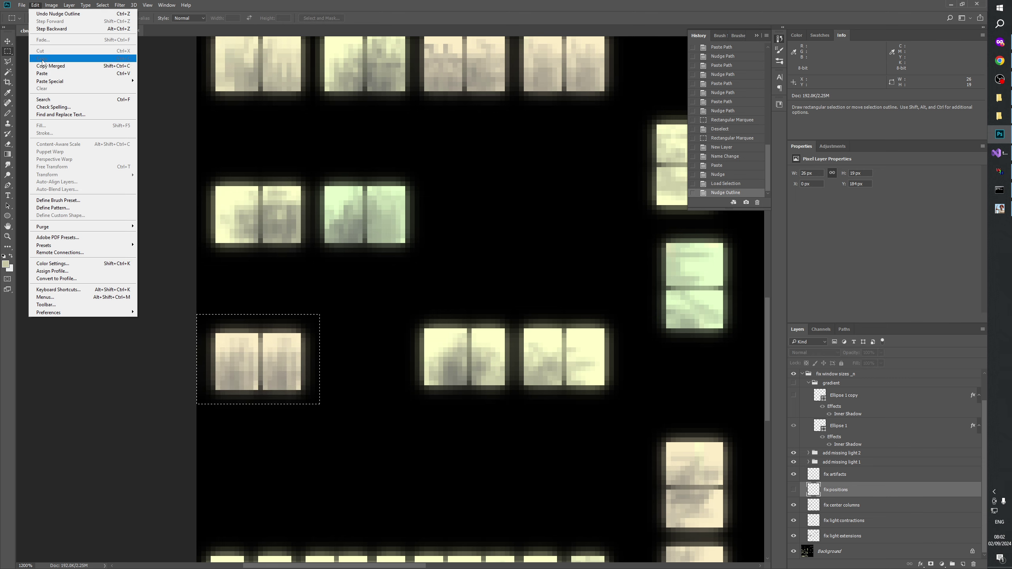
left_click(46, 65)
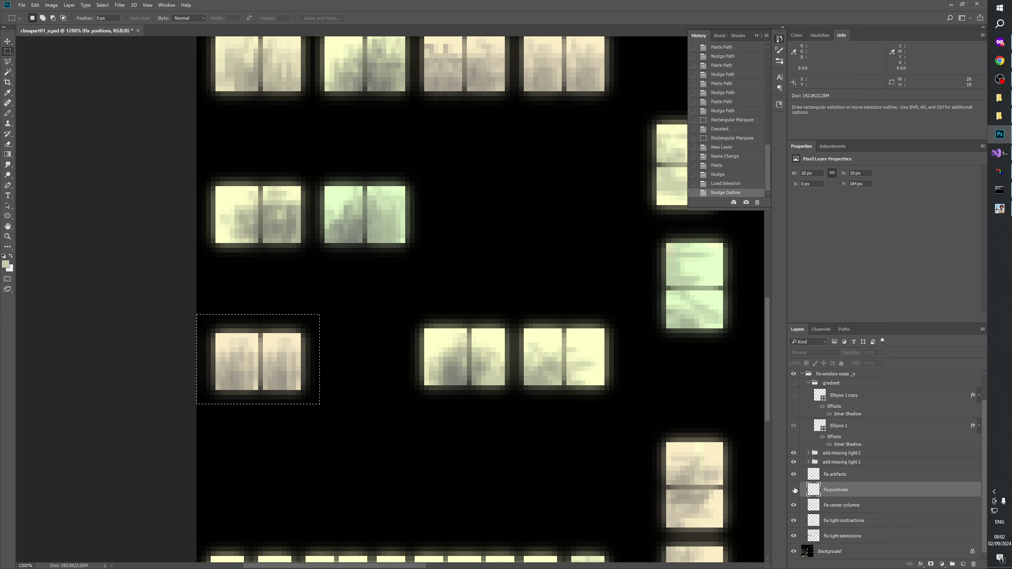
- Paste the unshaded beige window, move it 1 px up and merge it down into the visible fix positions layer
left_click(794, 474)
left_click(793, 474)
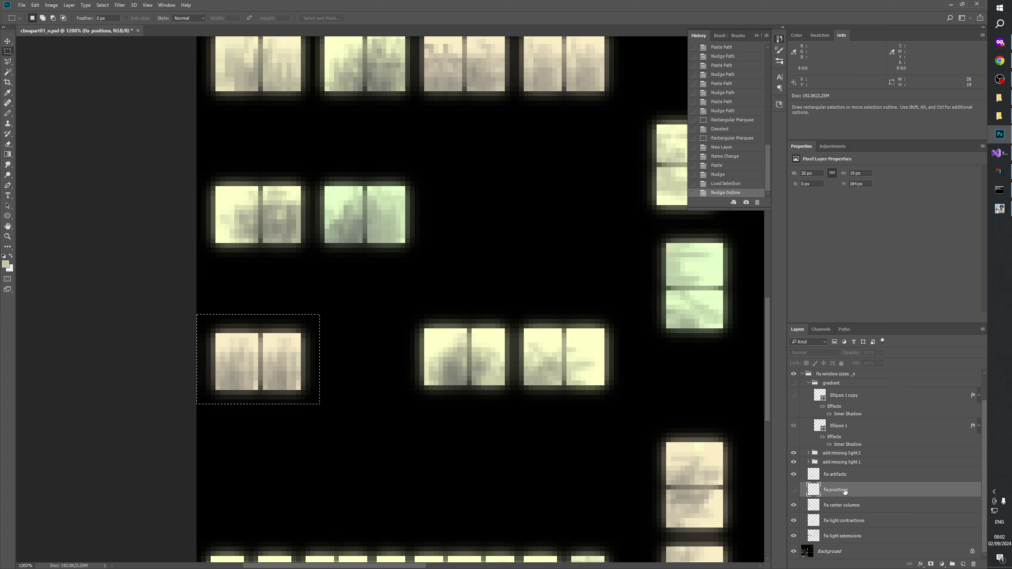
key("ctrl+v")
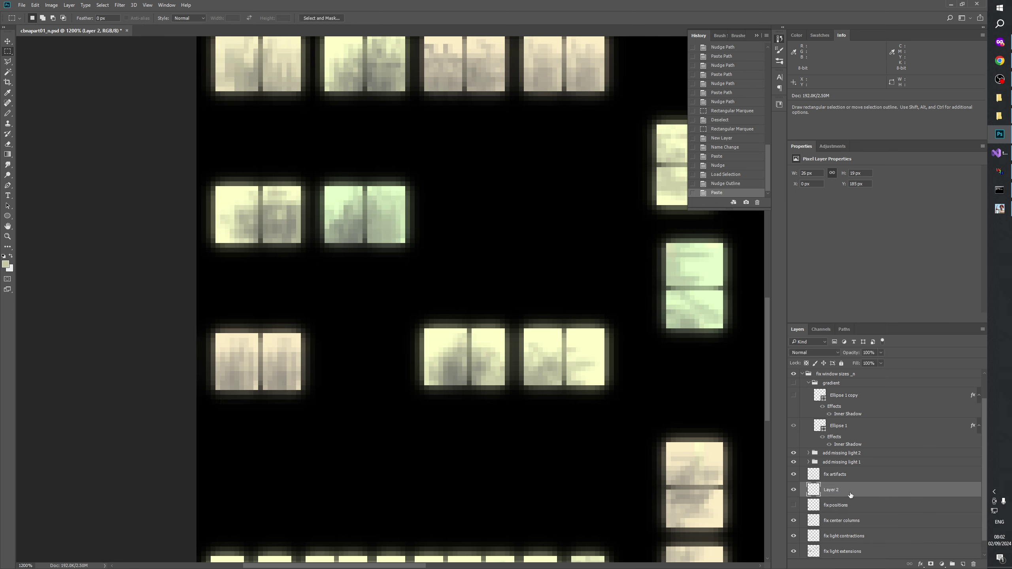
key("ctrl+Up")
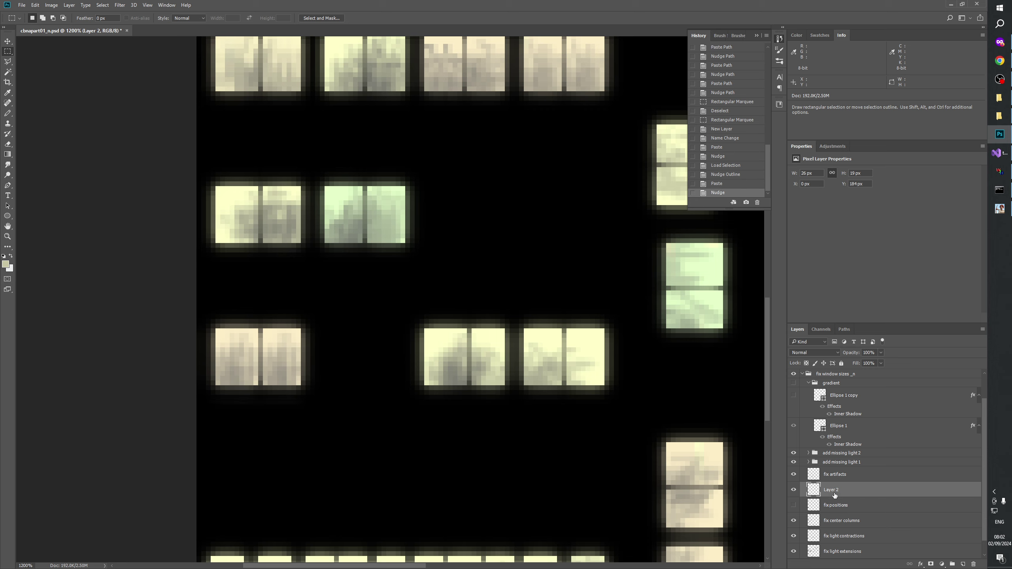
left_click(793, 505)
key("ctrl+e")
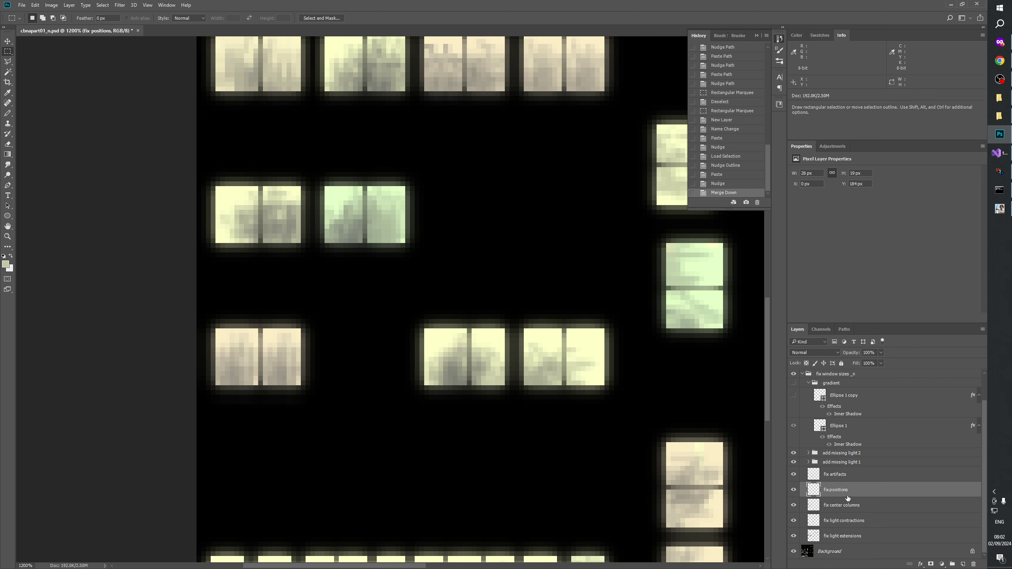
left_click(793, 492)
left_click(793, 492)
left_click(793, 489)
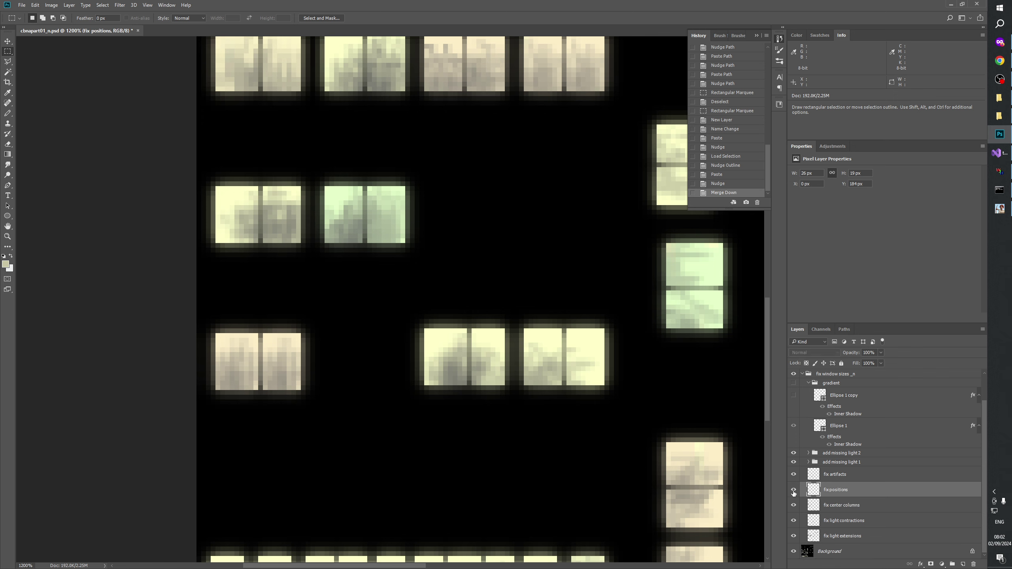
left_click(794, 489)
left_click(793, 489)
left_click(794, 490)
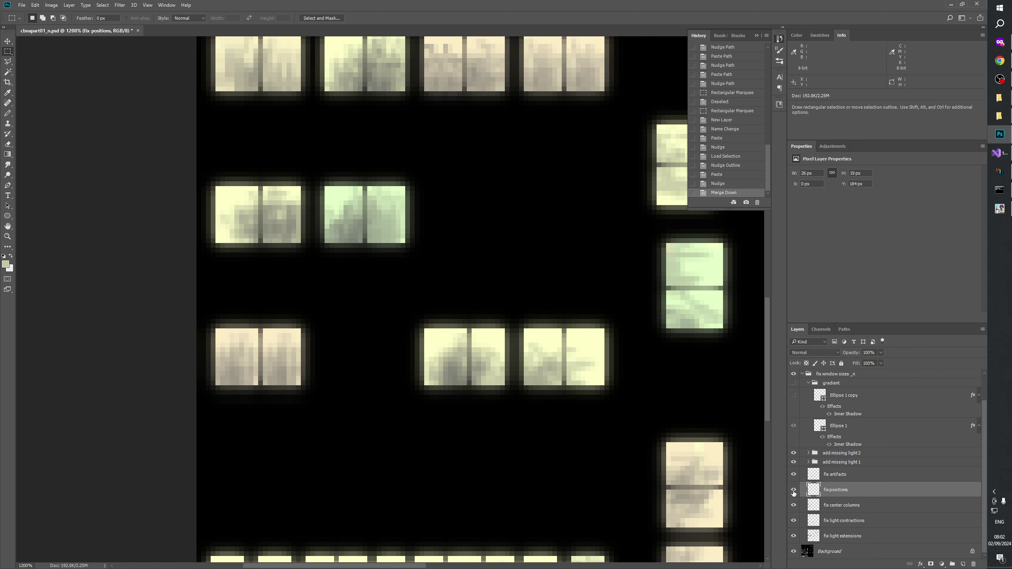
- Show the gradient group and delete its hidden Ellipse 1 copy layer
left_click(833, 474)
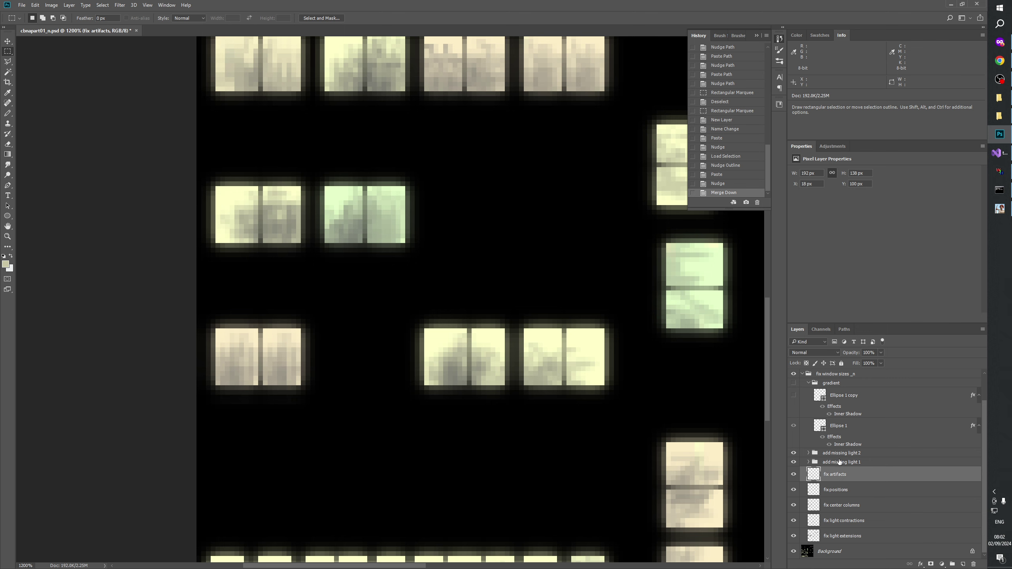
left_click(793, 383)
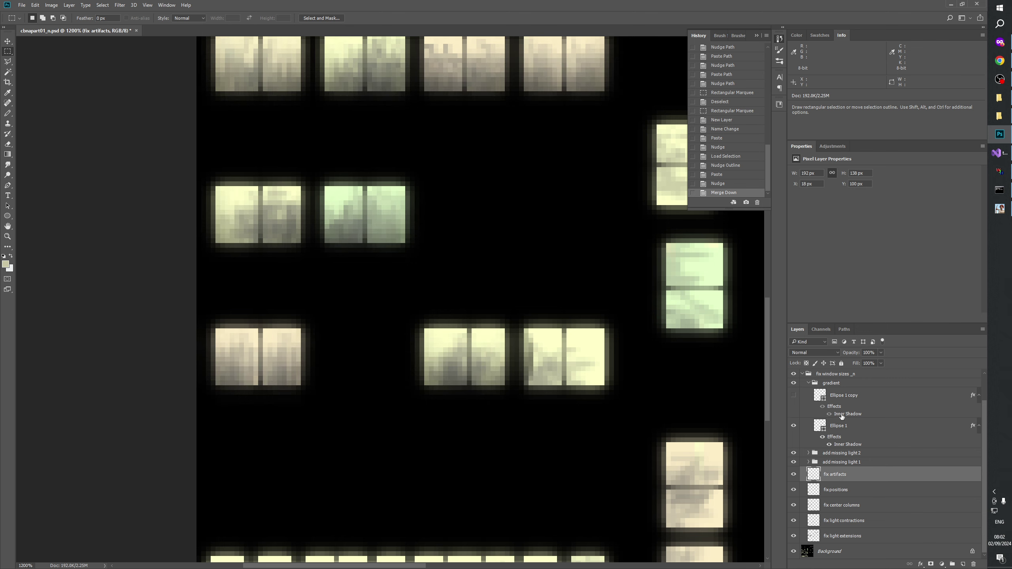
left_click(844, 397)
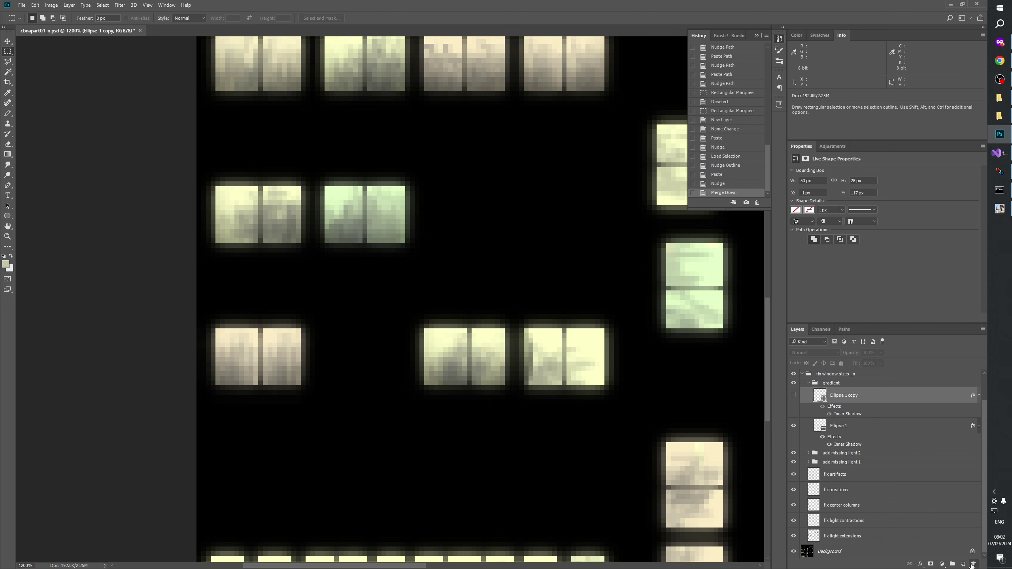
key("Delete")
- Move the lower beige window's circle 1 px up and the yellow window's circle in the same row 1 px left
left_click(7, 215)
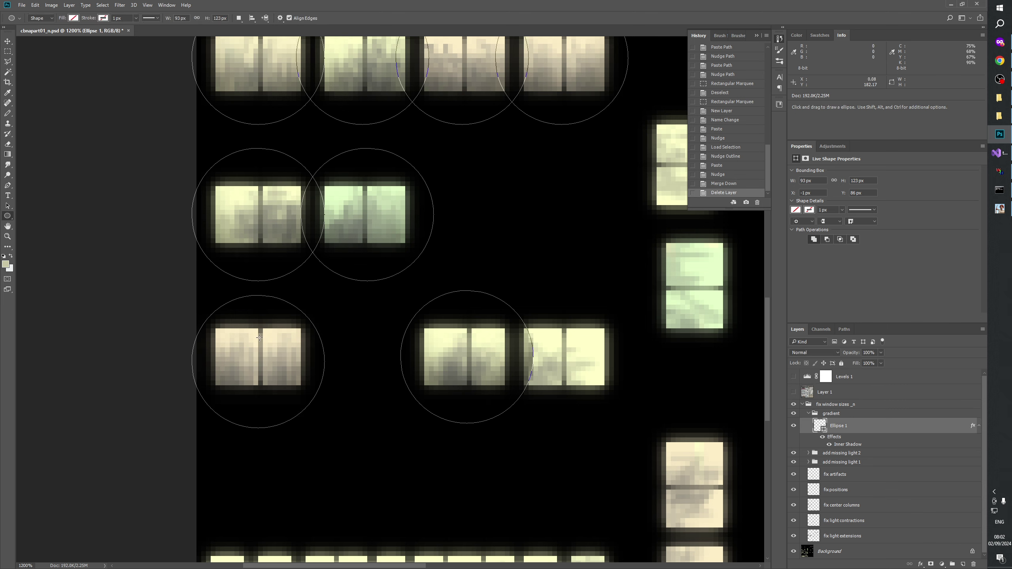
key("Up")
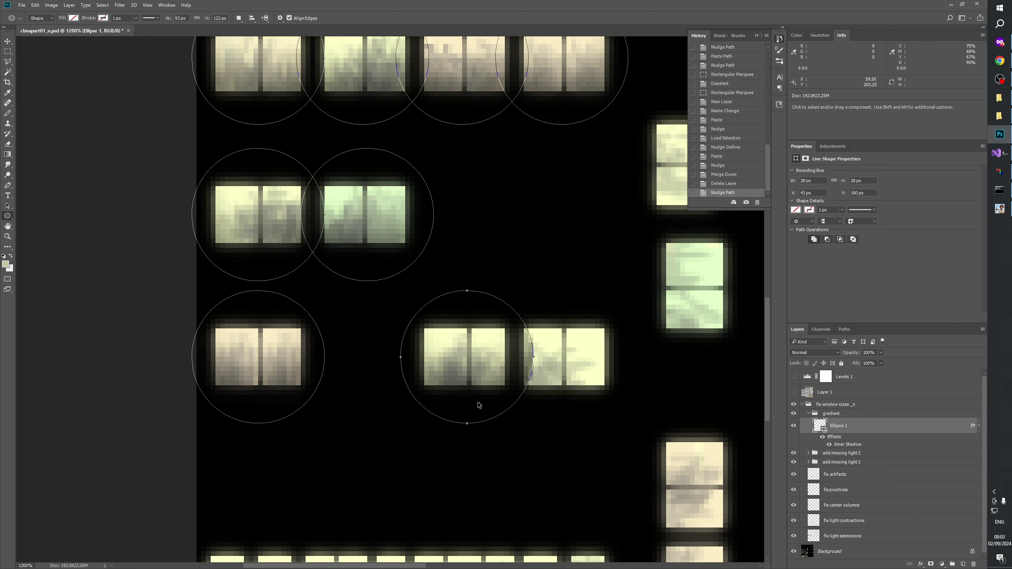
key("Left")
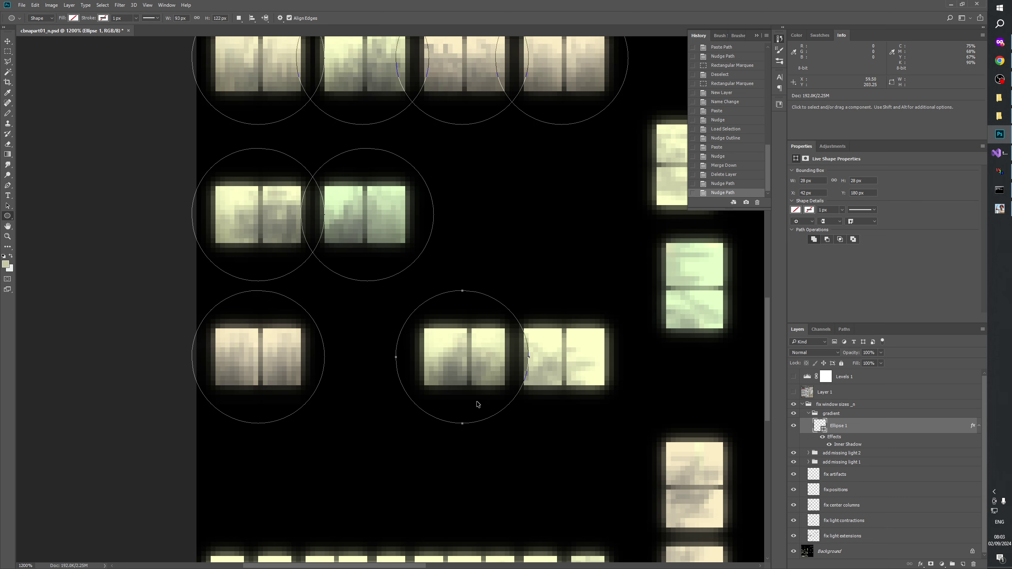
scroll(478, 404, "up", 3)
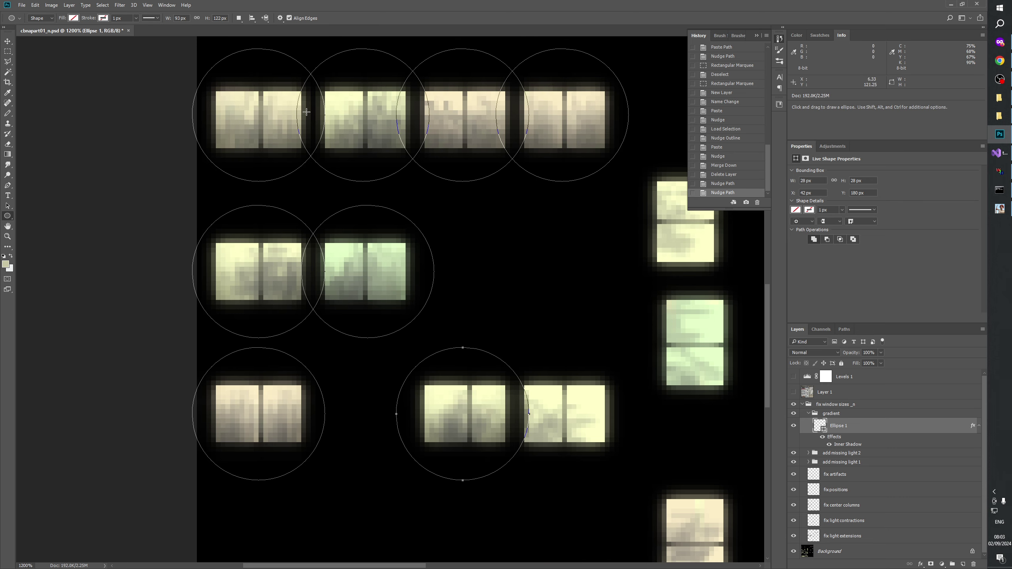
left_click(793, 392)
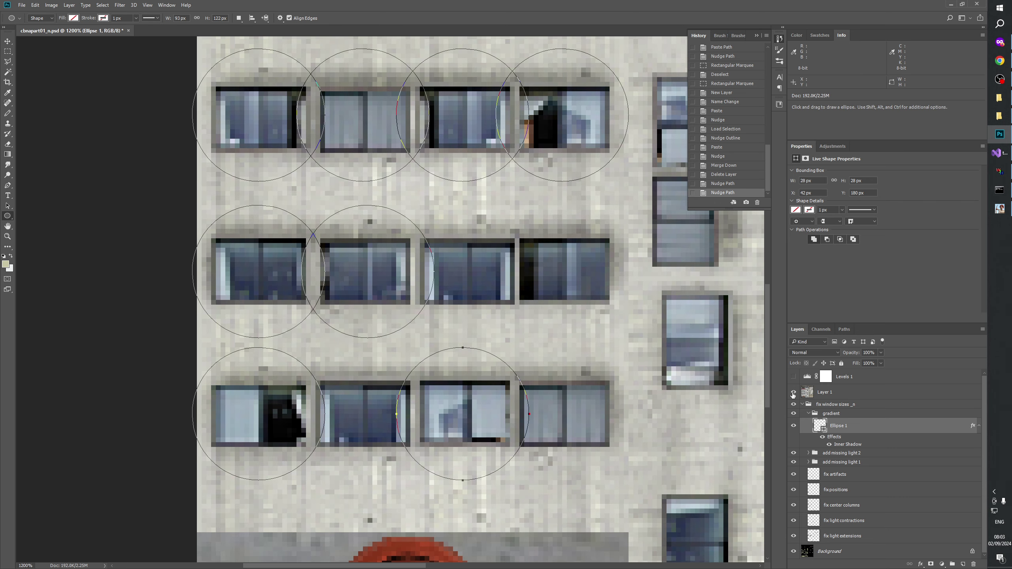
left_click(793, 393)
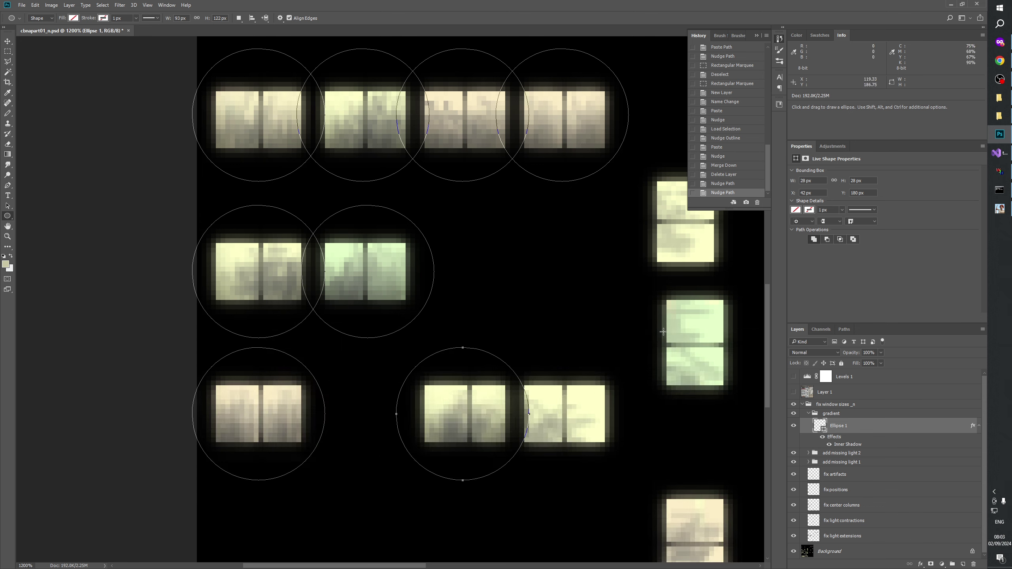
- Check the center columns of the two yellow bottom-row windows against the windows above using thin vertical marquee selections, and deselect
left_click(7, 51)
left_click_drag(462, 94, 463, 487)
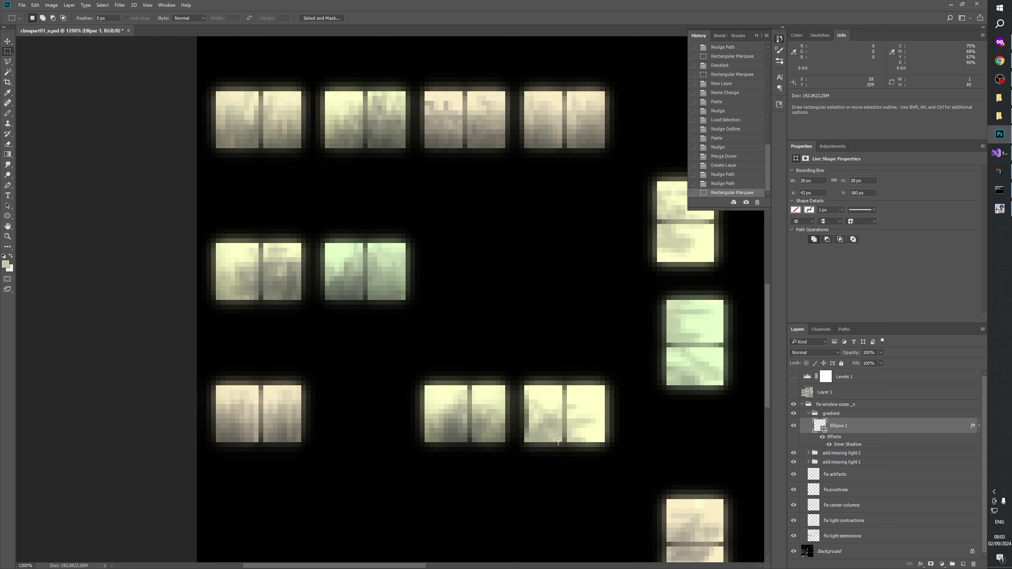
left_click_drag(565, 87, 563, 481)
left_click(550, 463)
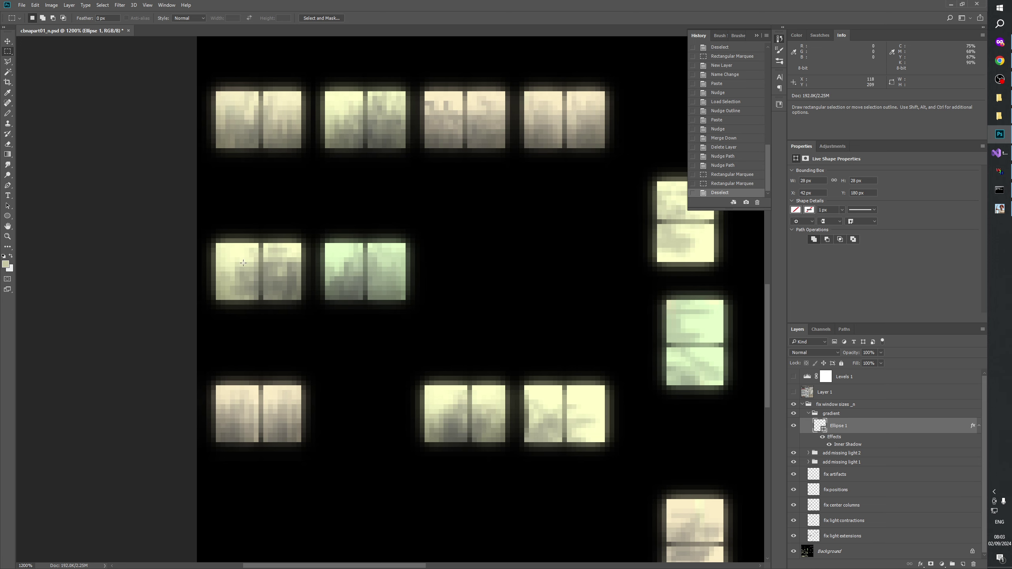
- Make the fix center columns layer active for the dark-shaded yellow window and hide the gradient group
left_click(10, 235)
left_click(432, 427)
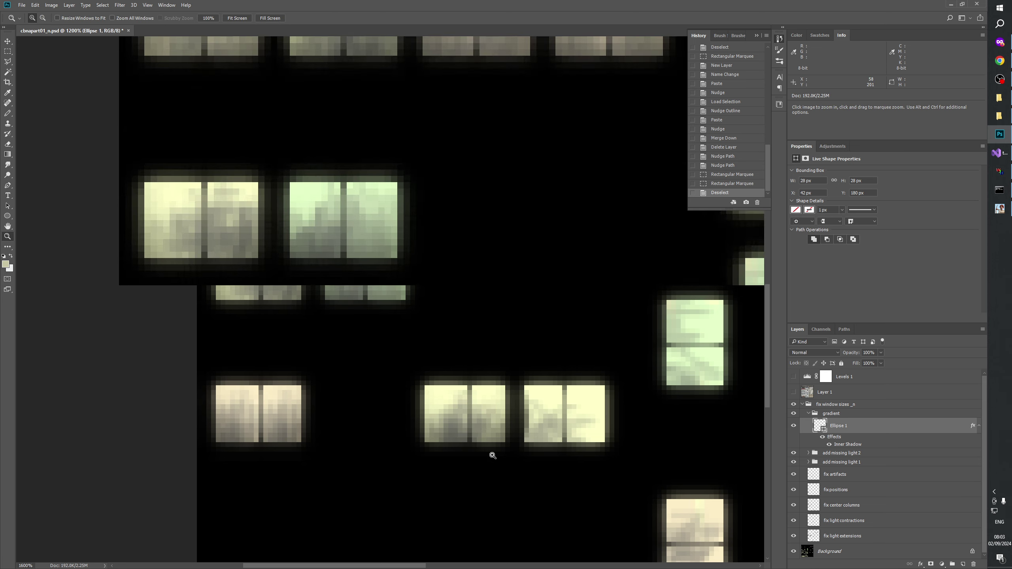
left_click(492, 455)
left_click_drag(577, 420, 495, 437)
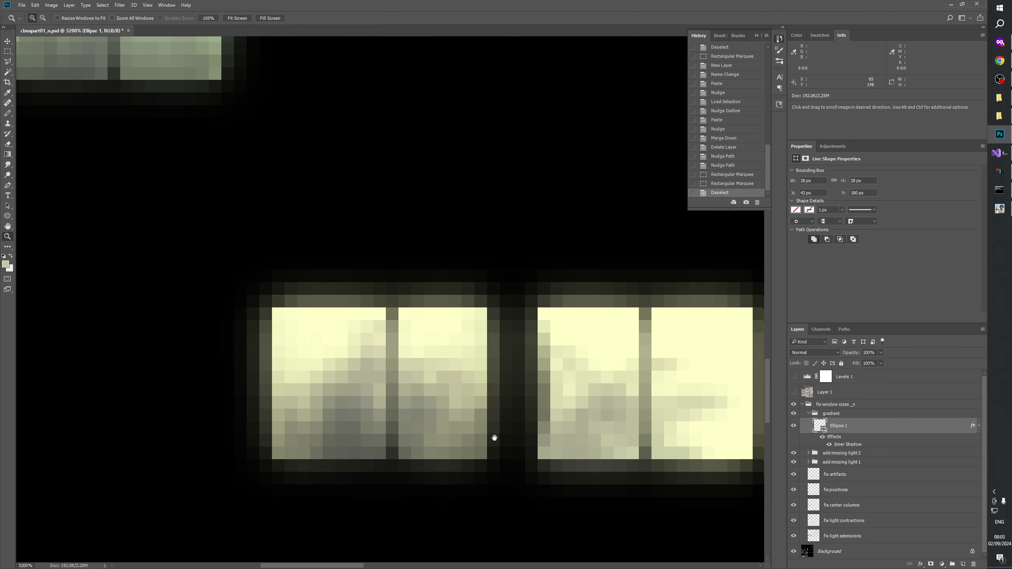
left_click(850, 505)
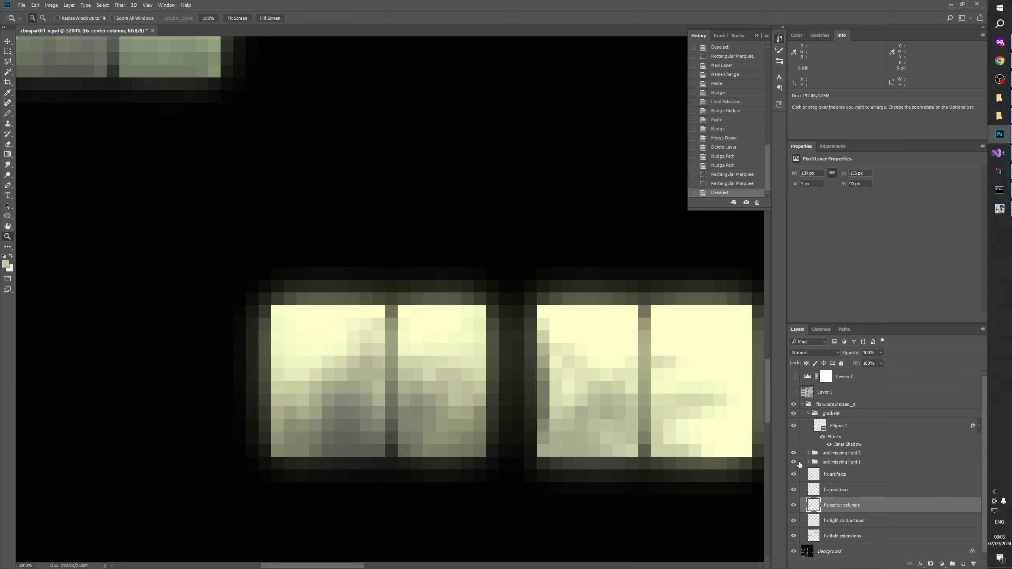
left_click(794, 404)
left_click(794, 405)
left_click(793, 415)
- Copy merged an 8 x 20 px strip around that yellow window's center column, paste it and move it 1 px left
key("m")
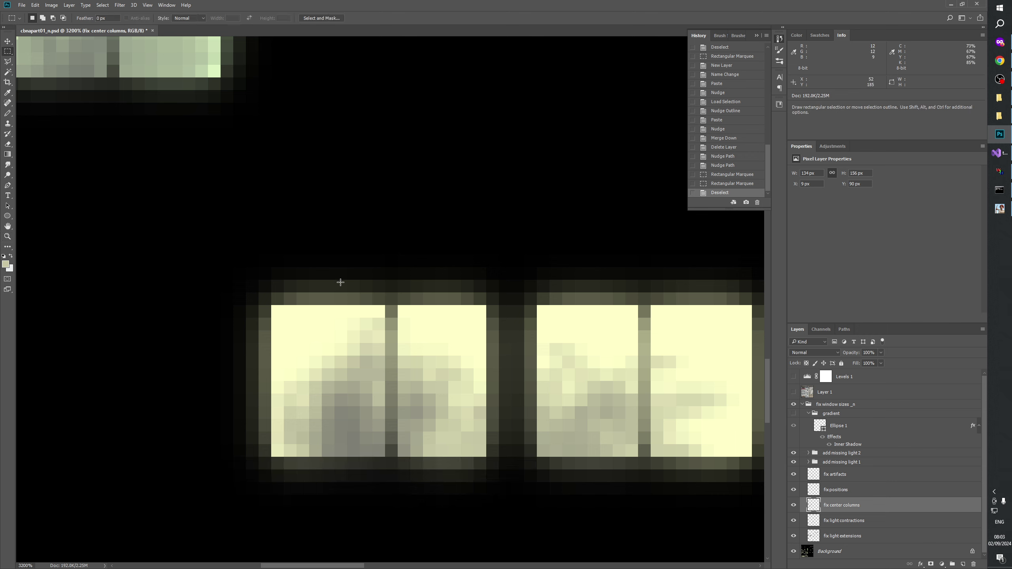
left_click_drag(334, 255, 432, 499)
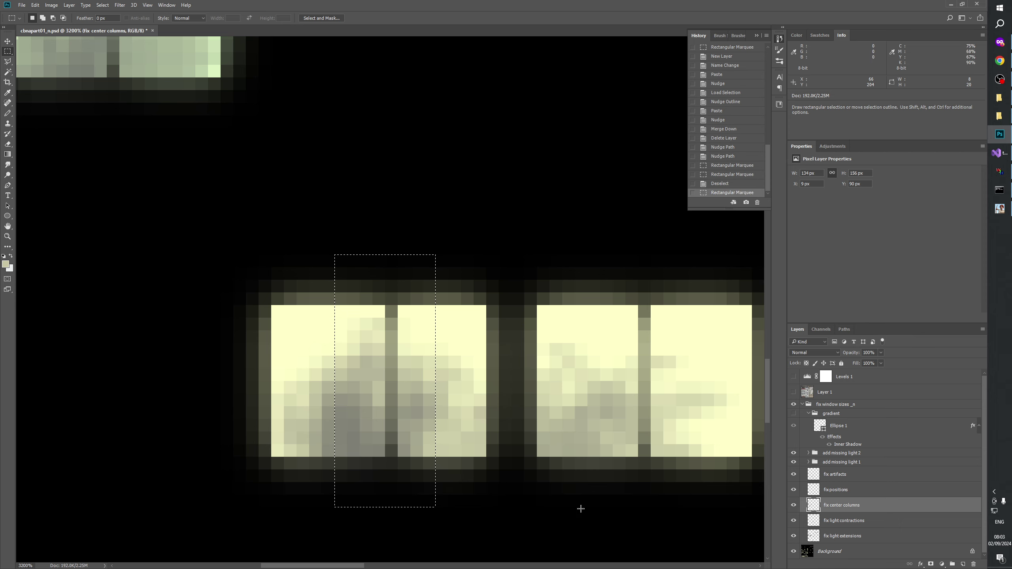
left_click(36, 5)
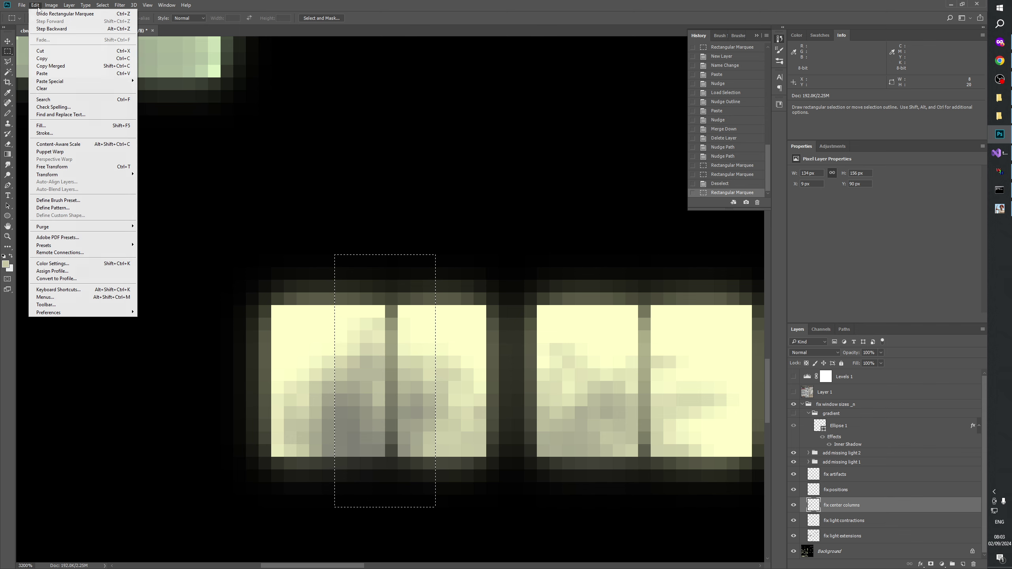
left_click(51, 66)
key("ctrl+v")
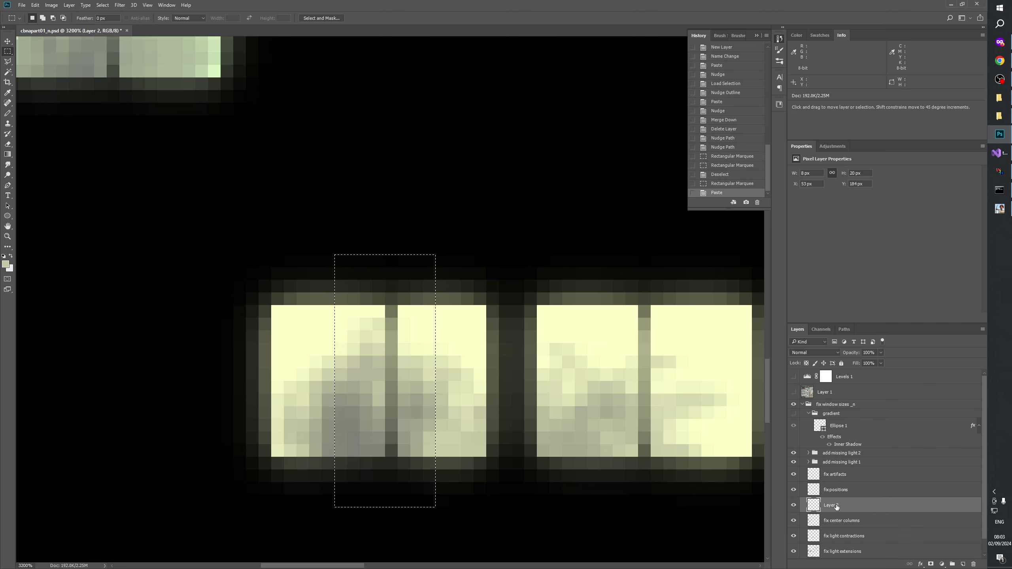
key("ctrl+Left")
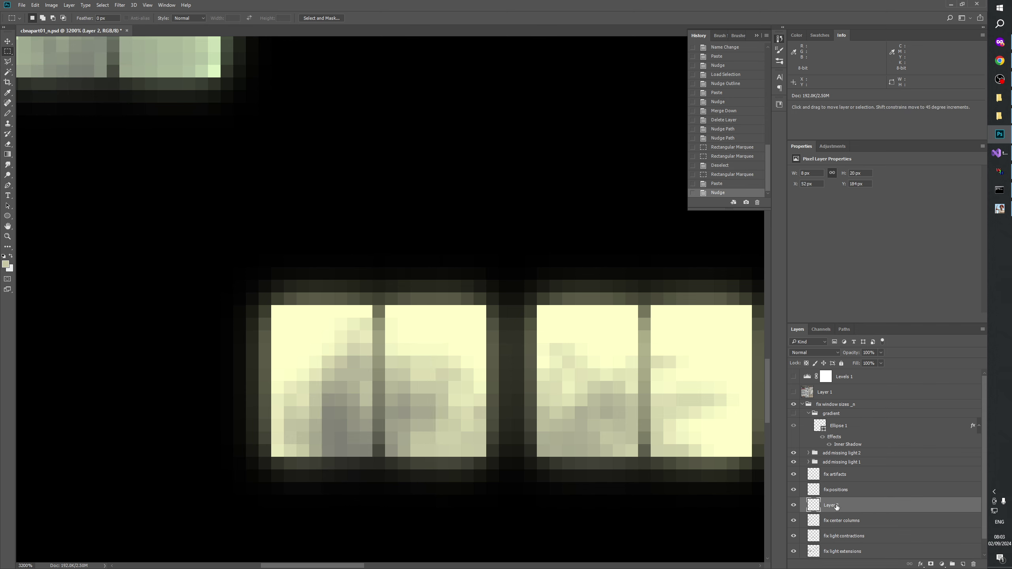
left_click(792, 507)
left_click(792, 507)
left_click(793, 505)
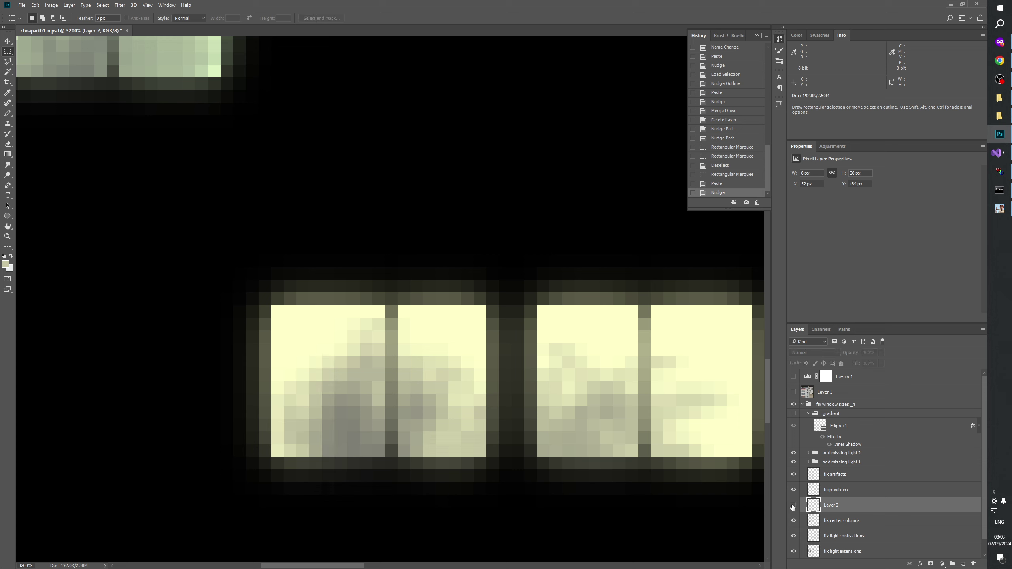
left_click(794, 505)
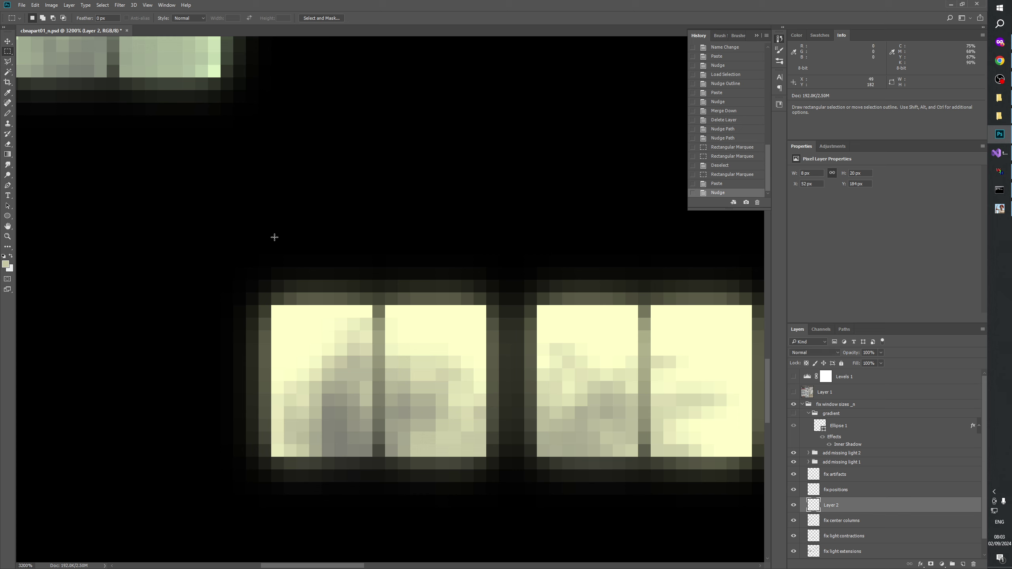
- Clear the leftmost pixel column of the pasted strip and deselect
left_click_drag(271, 229, 336, 532)
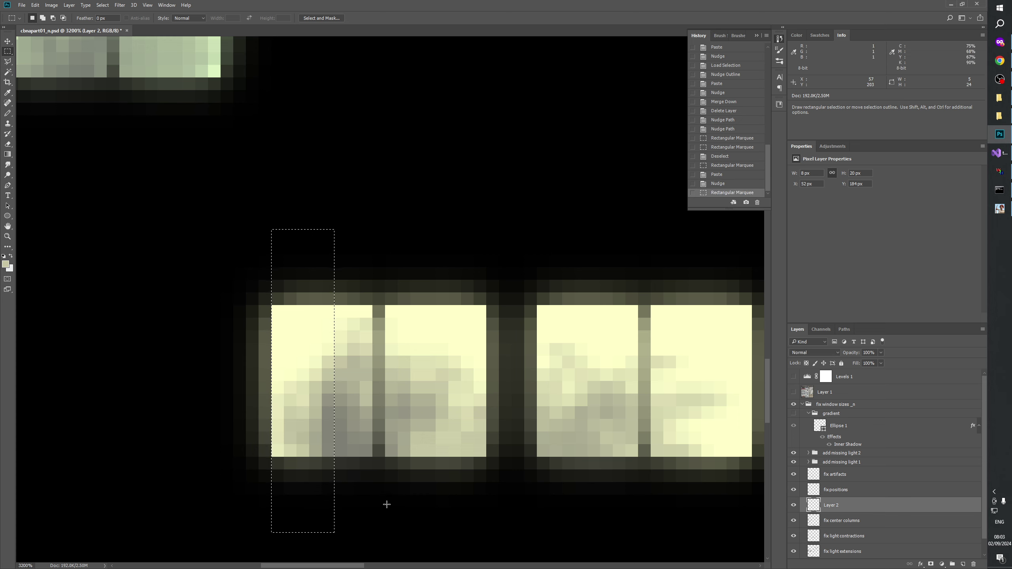
key("Delete")
key("ctrl+d")
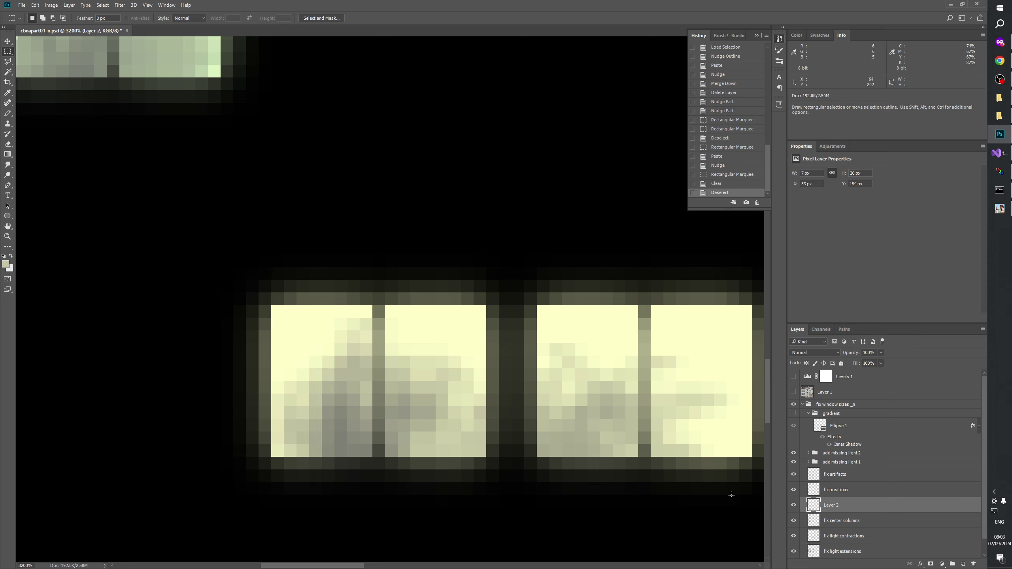
- Compare the strip on and off, merge it down into fix center columns, and show the gradient group
left_click(793, 505)
left_click(793, 505)
left_click(794, 505)
left_click(794, 505)
left_click(794, 505)
left_click(794, 505)
left_click(794, 505)
left_click(794, 505)
left_click(794, 505)
left_click(794, 505)
key("ctrl+e")
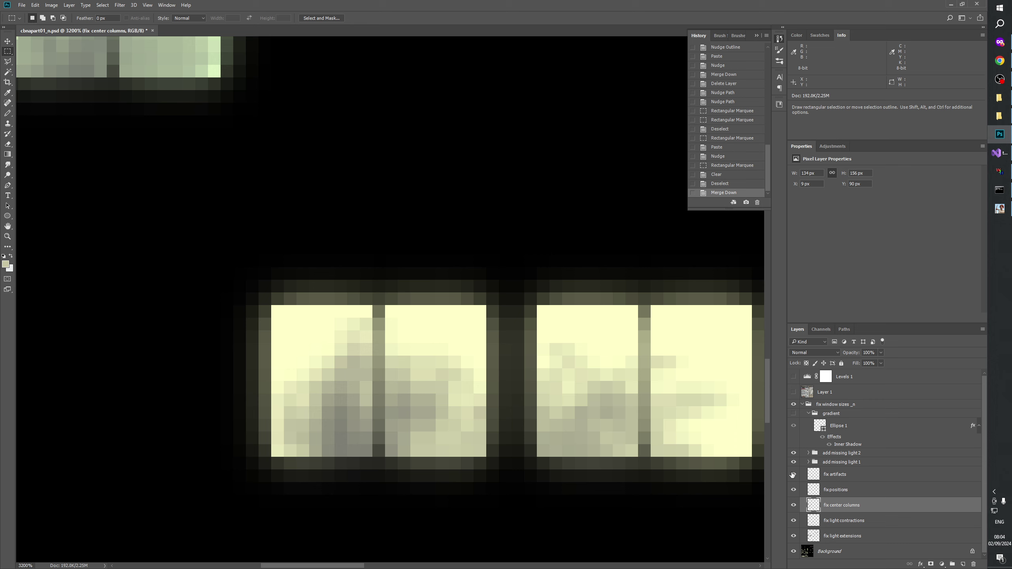
left_click(830, 414)
left_click(794, 413)
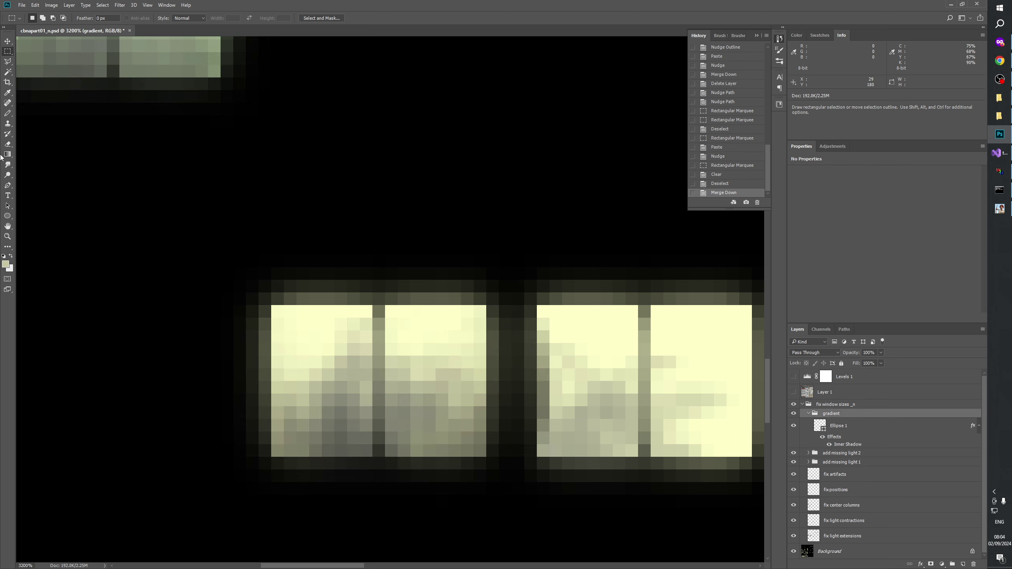
- Examine the window shading across the whole texture from 100% view up to close-up
left_click(7, 237)
right_click(317, 307)
left_click(333, 322)
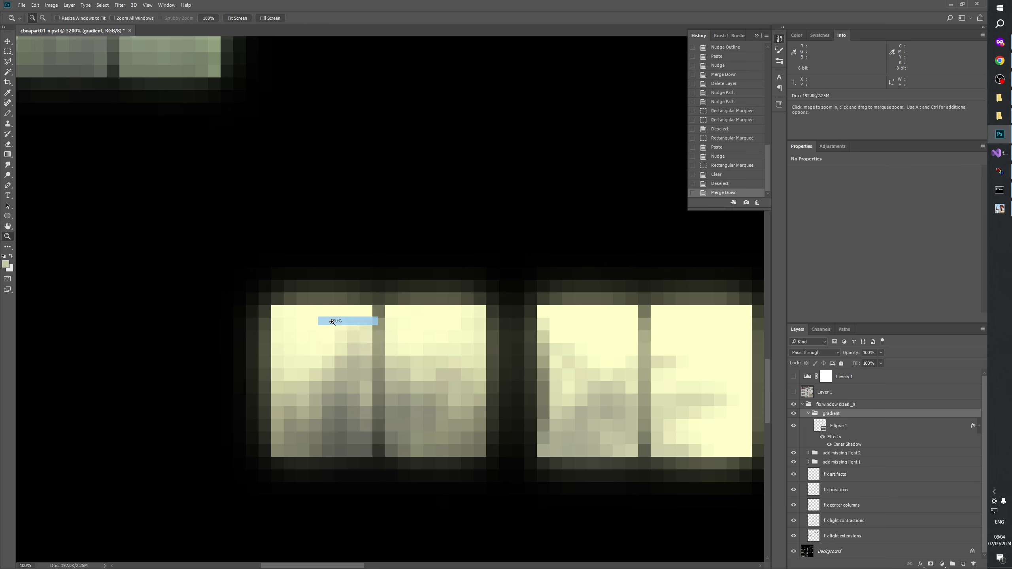
left_click(347, 344)
left_click(325, 369)
left_click(289, 413)
left_click(274, 436)
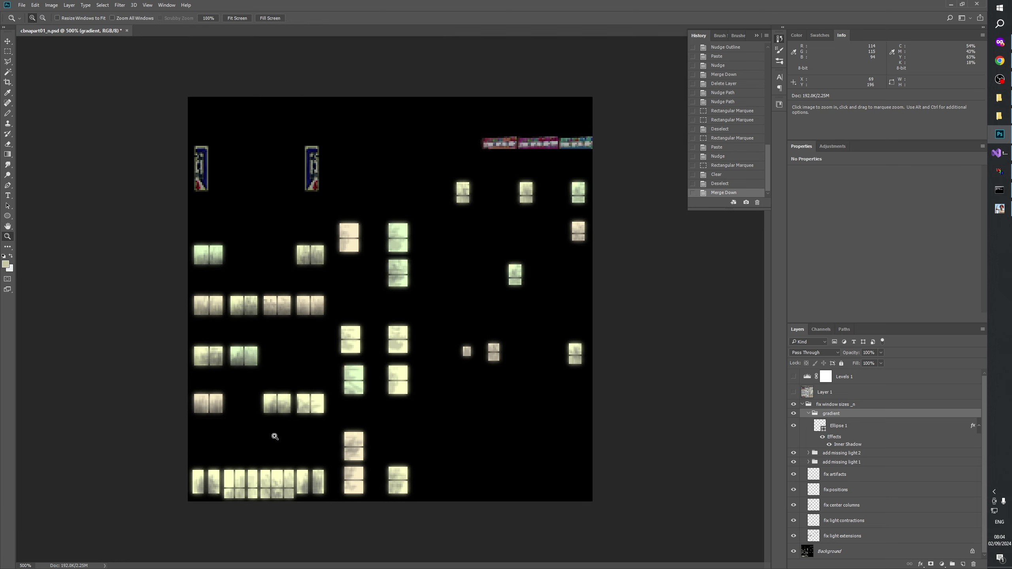
left_click(218, 442)
left_click(203, 470)
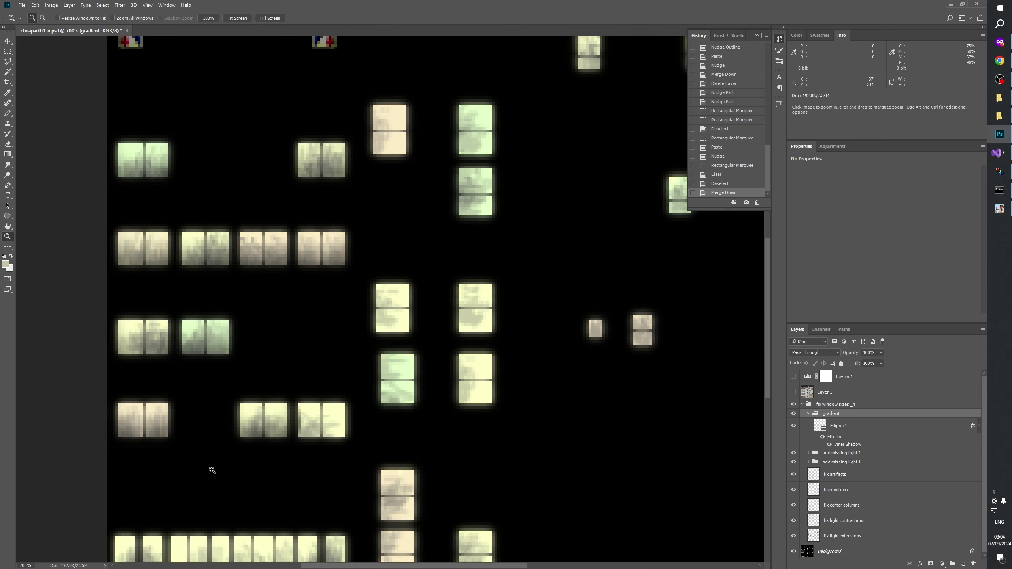
left_click(215, 469)
left_click(232, 462)
- Select the Ellipse 1 layer and inspect the placement of its circles around the paired windows, row by row
left_click(7, 206)
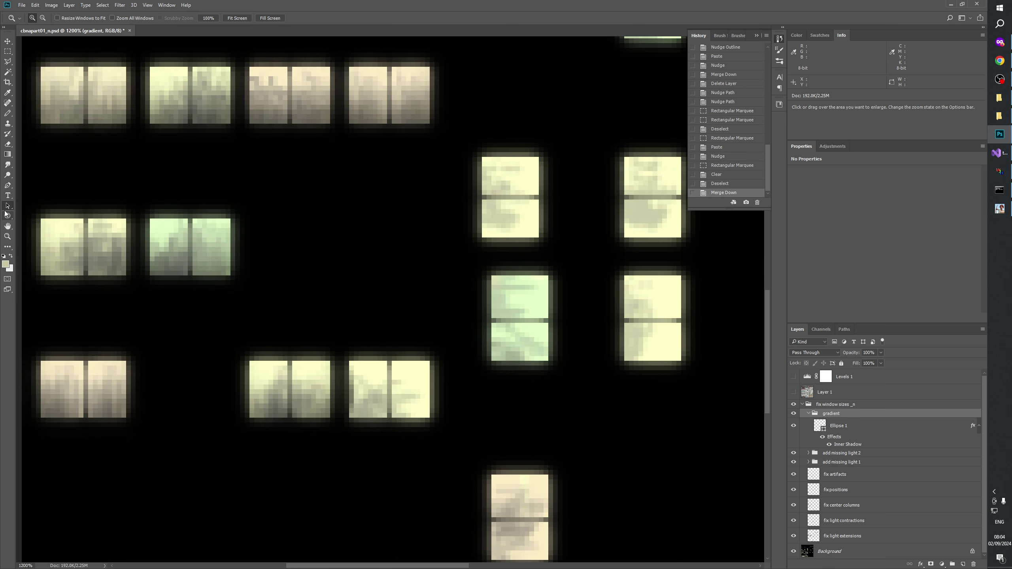
left_click(7, 215)
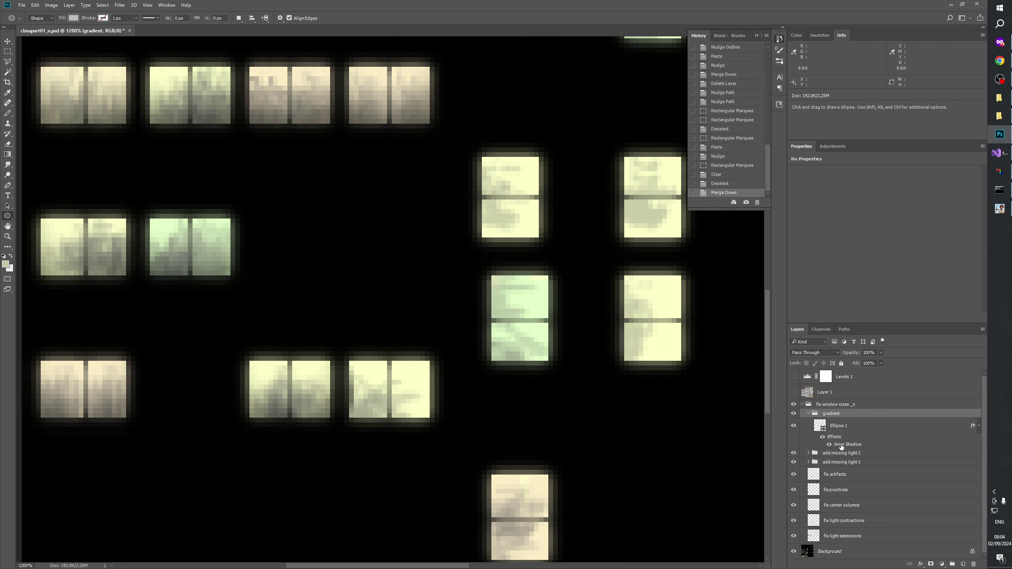
left_click(841, 427)
left_click_drag(388, 434, 580, 379)
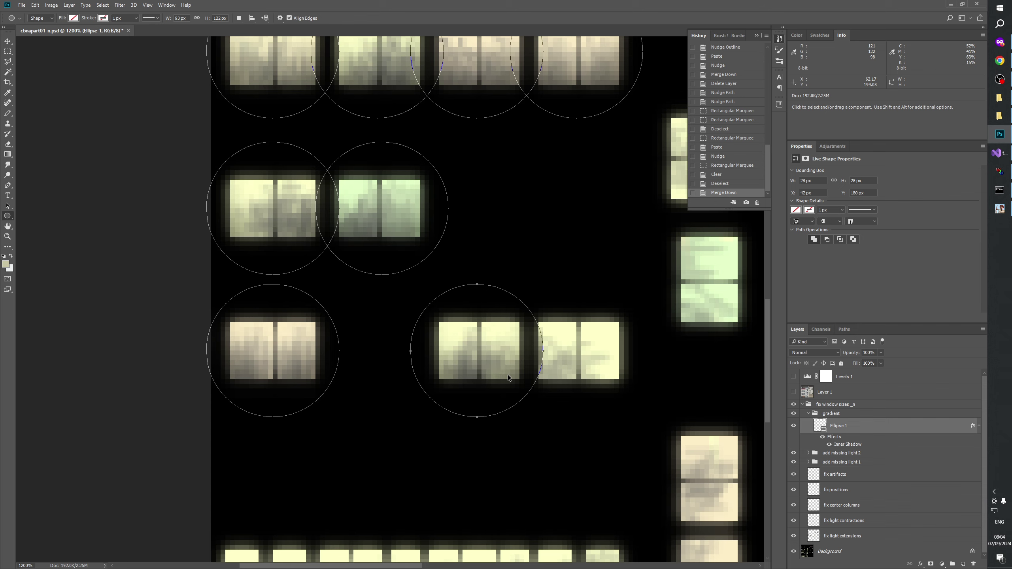
key("space")
left_click_drag(485, 324, 491, 348)
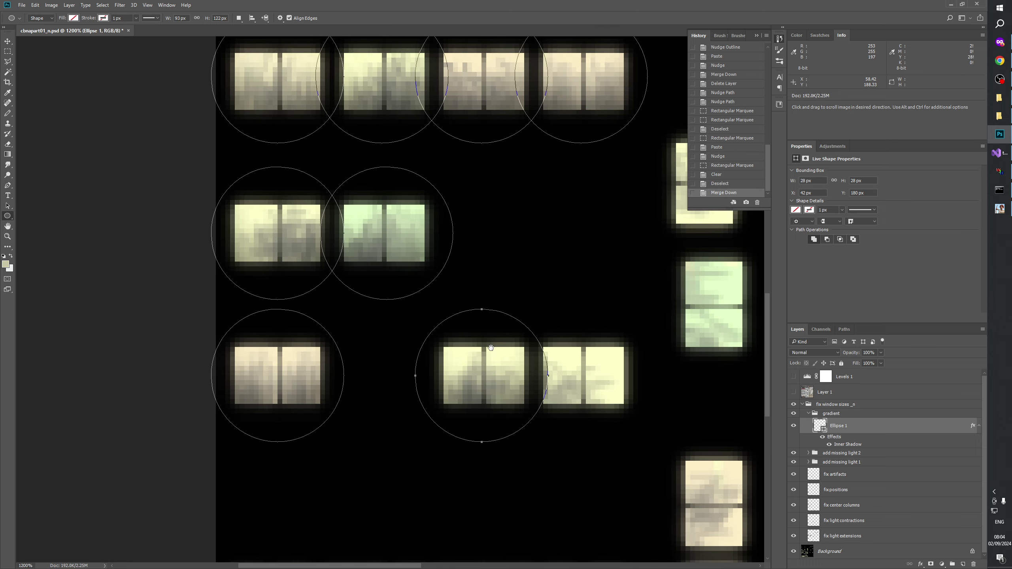
right_click(490, 347)
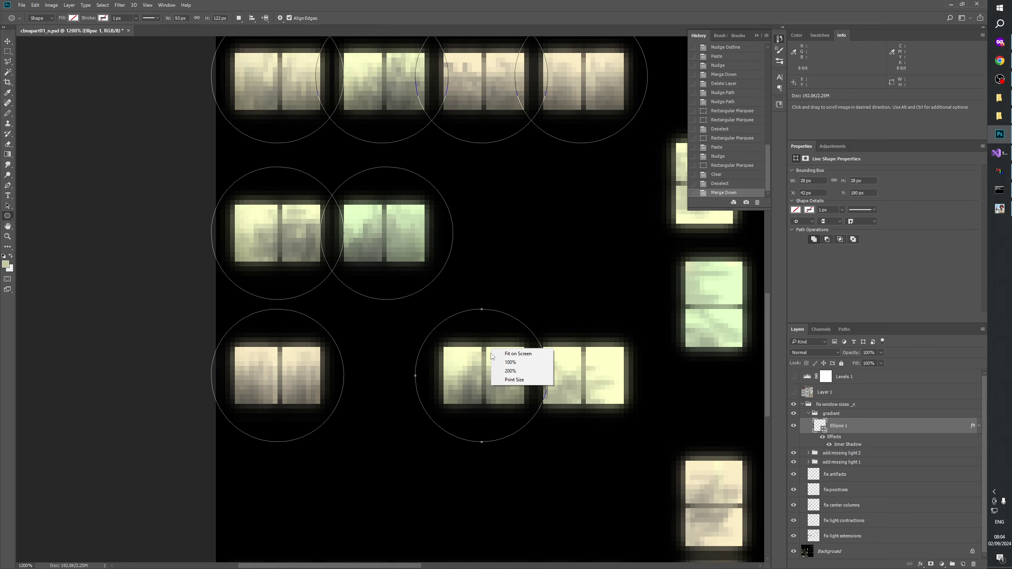
left_click(469, 119)
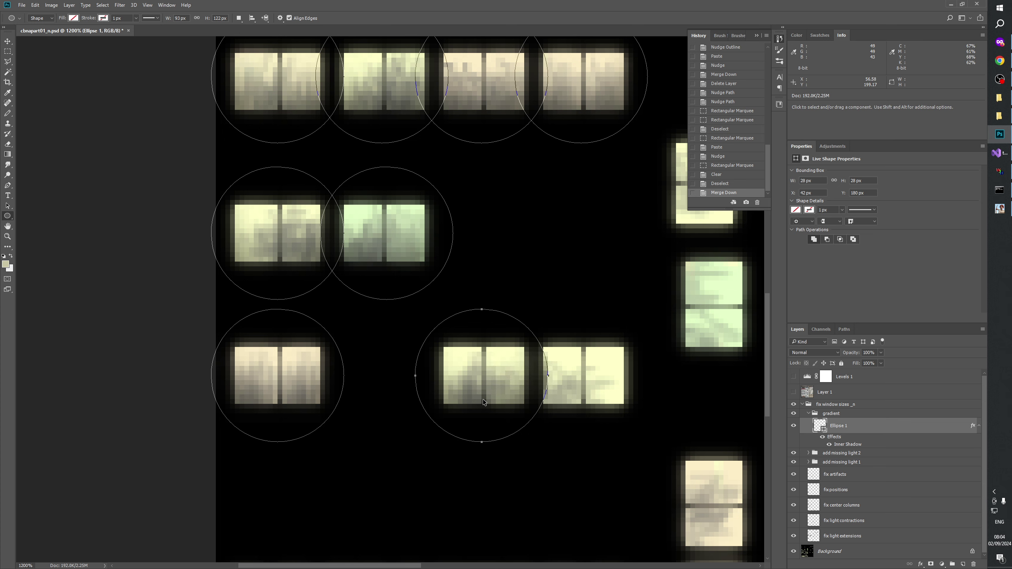
key("space")
left_click_drag(544, 303, 509, 481)
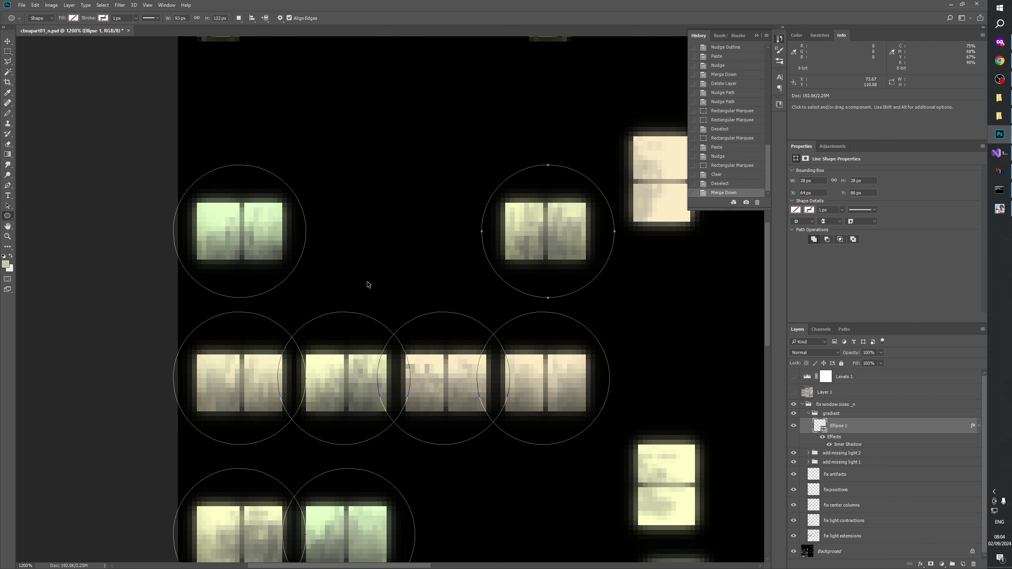
key("space")
left_click_drag(322, 331, 438, 393)
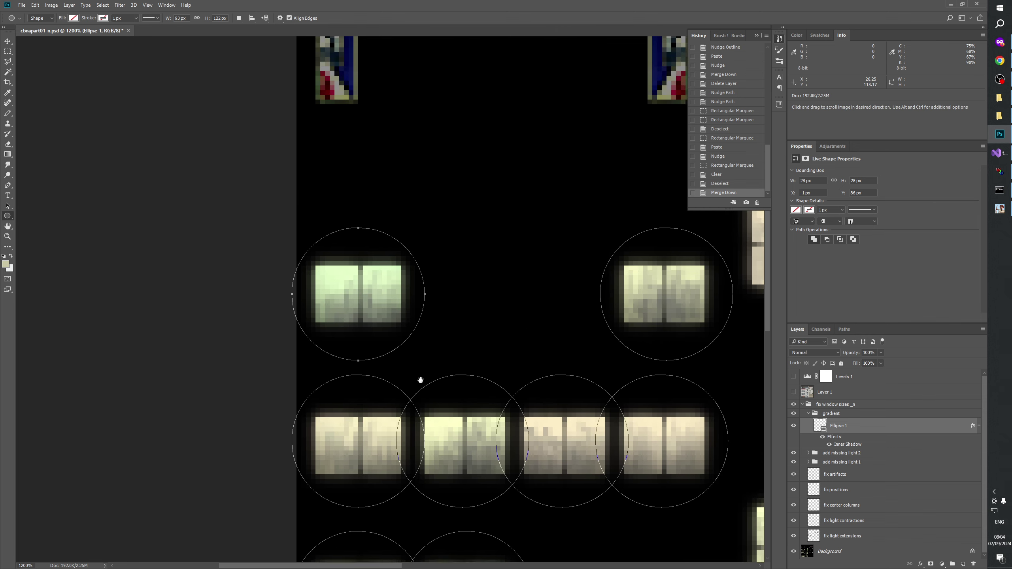
left_click_drag(407, 449, 390, 284)
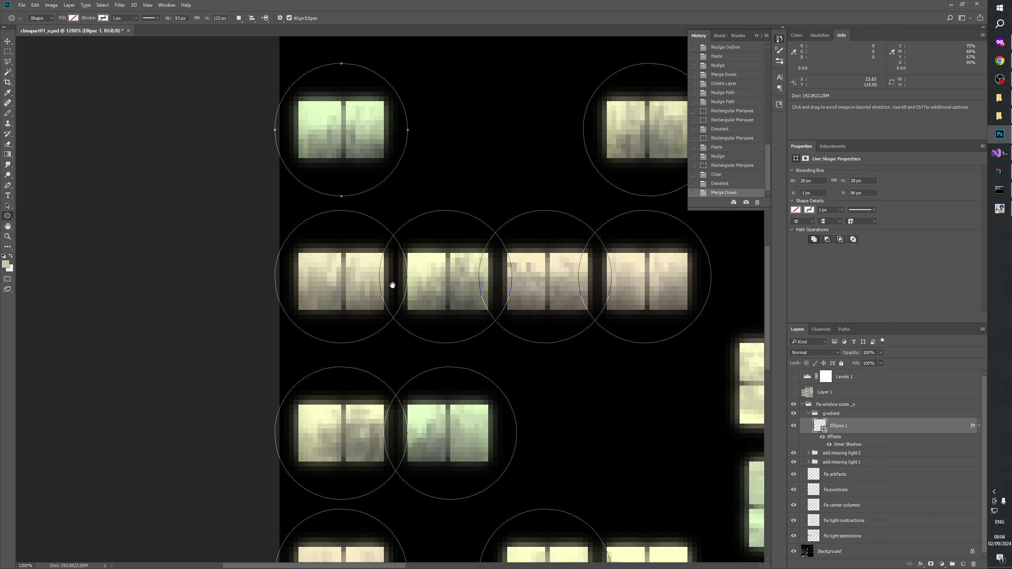
left_click_drag(382, 378, 379, 542)
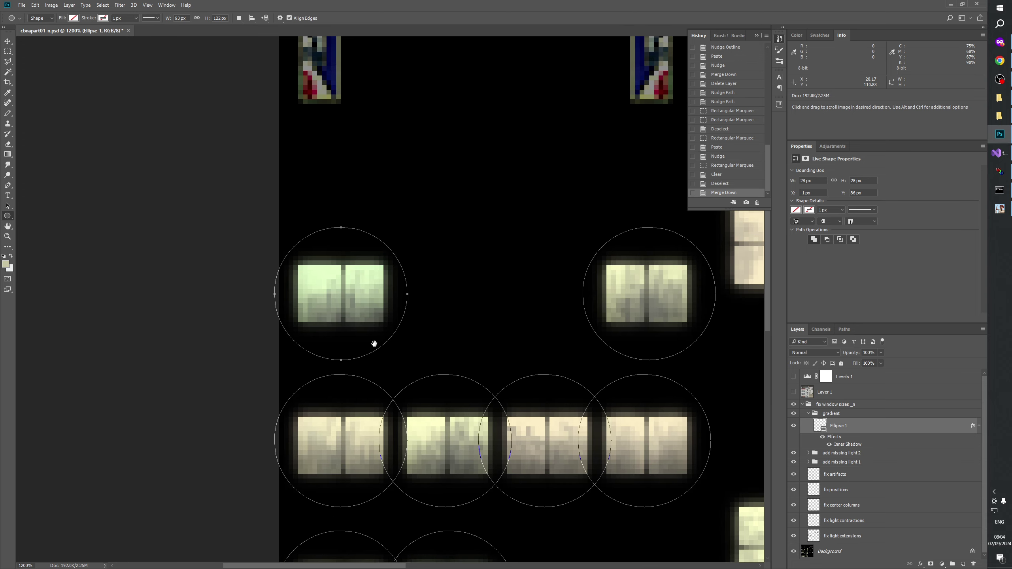
- Scale the upper green window's circle to 27 x 27 px and move it 1 px right
key("ctrl+t")
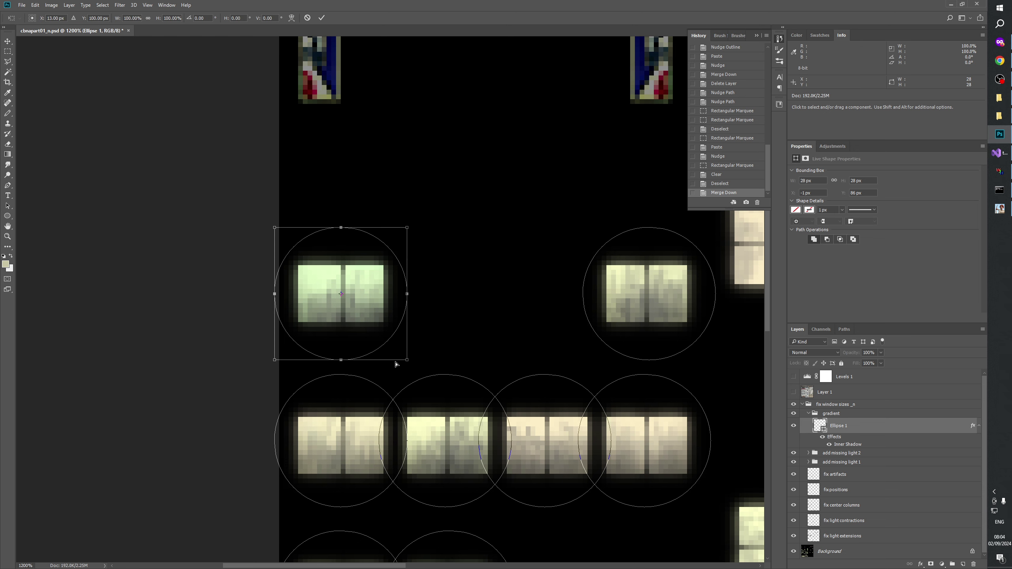
left_click_drag(408, 360, 411, 364)
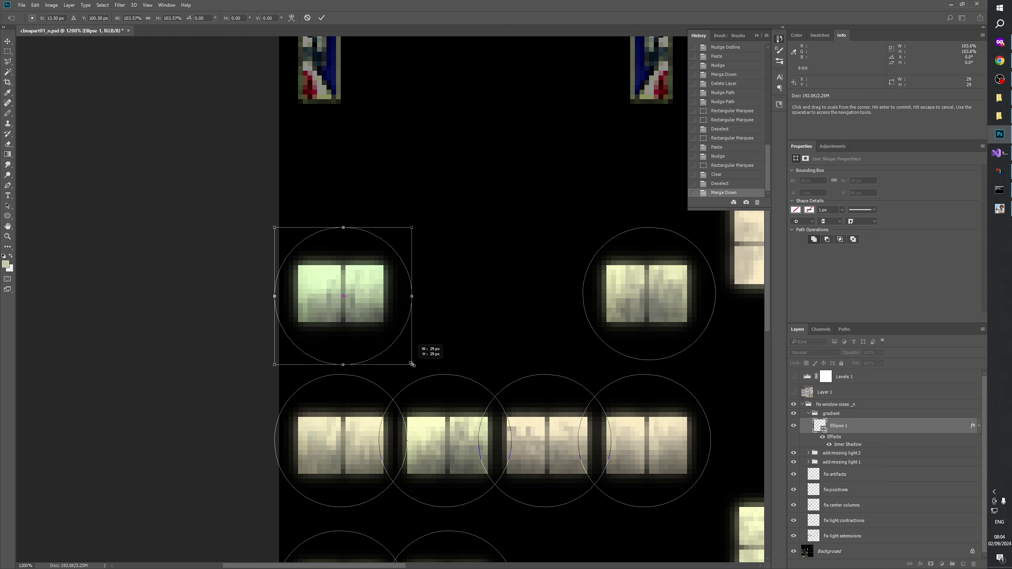
left_click_drag(412, 364, 401, 353)
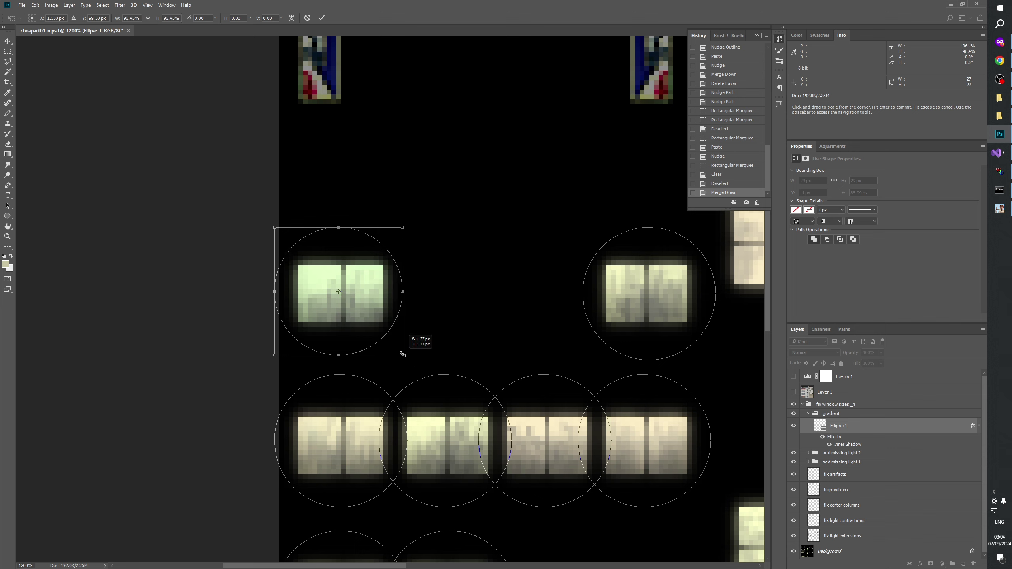
left_click_drag(402, 354, 402, 354)
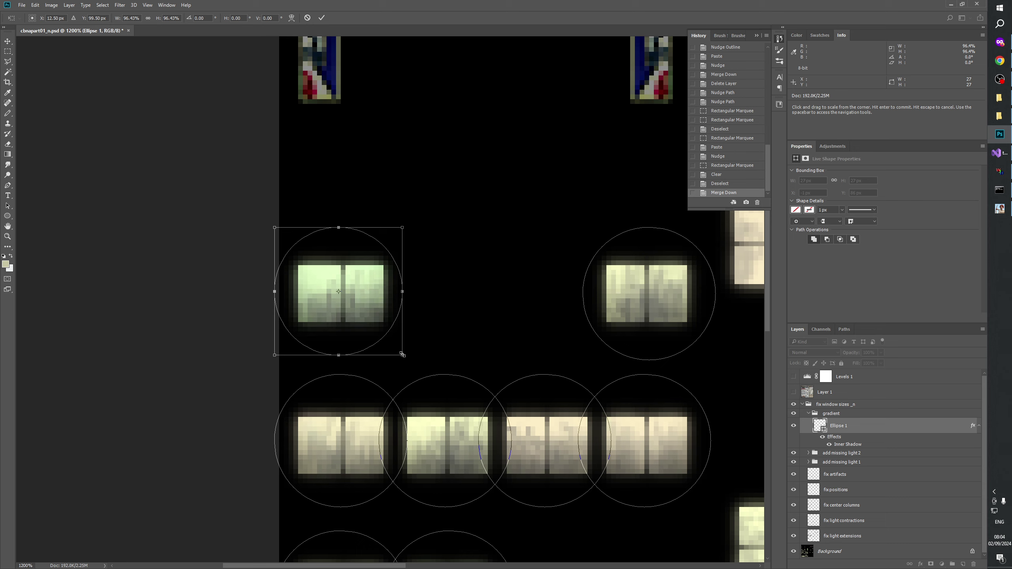
left_click(321, 18)
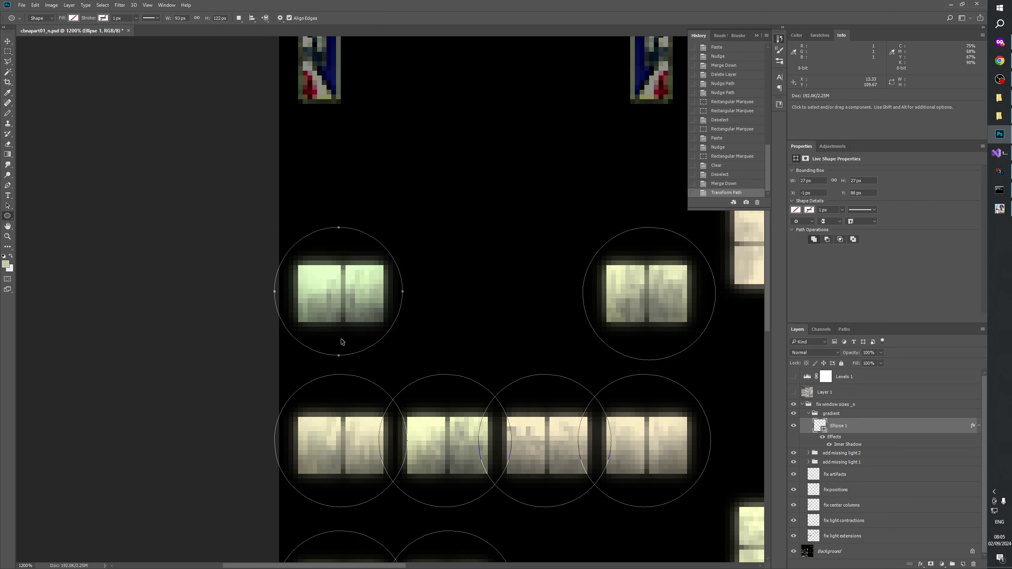
key("Right")
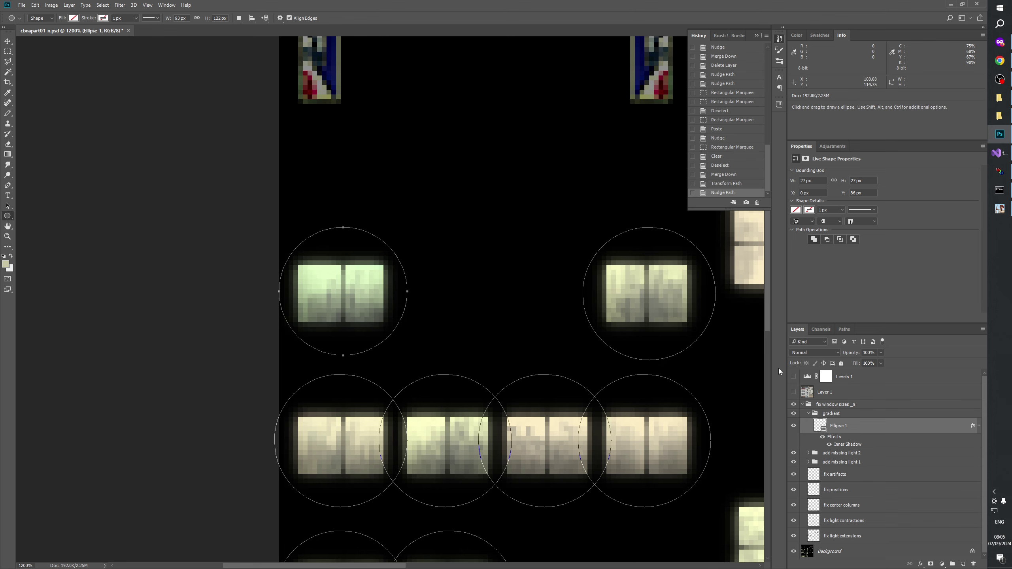
- Enlarge the upper green window's circle to 29 x 29 px and check the glow edges with the Levels 1 adjustment
left_click(793, 376)
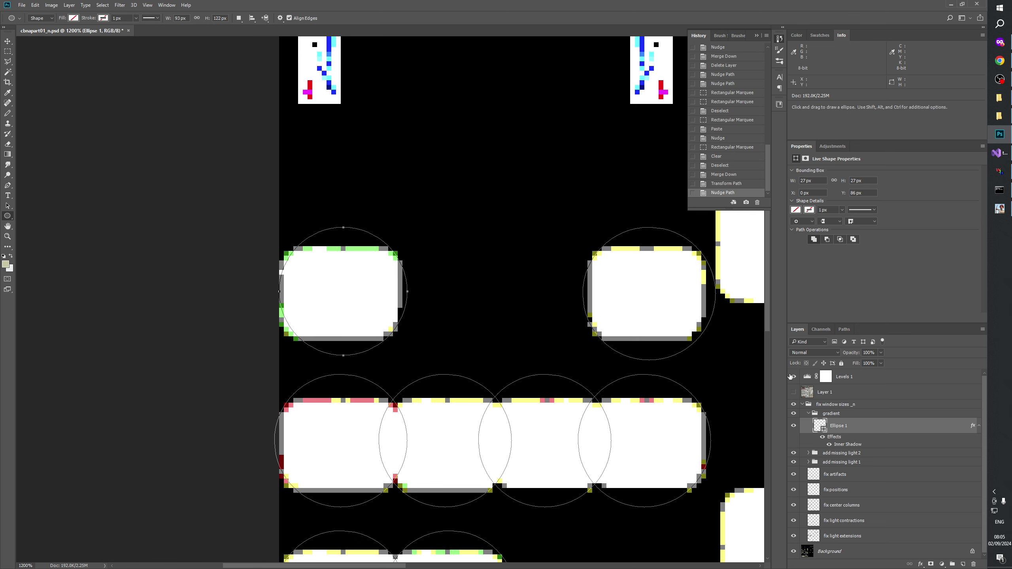
left_click(792, 376)
key("ctrl+t")
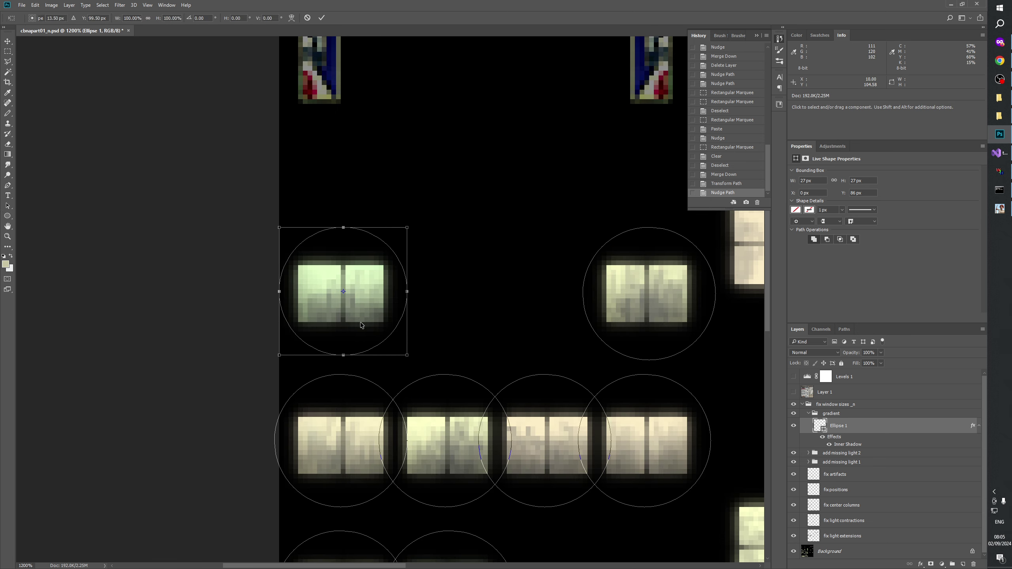
left_click_drag(412, 359, 417, 364)
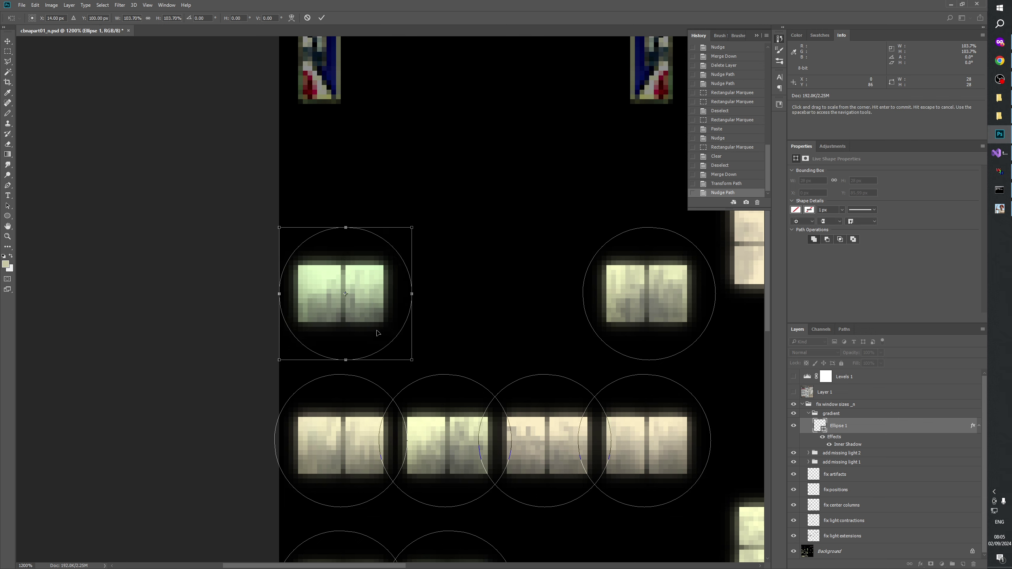
left_click_drag(275, 226, 271, 221)
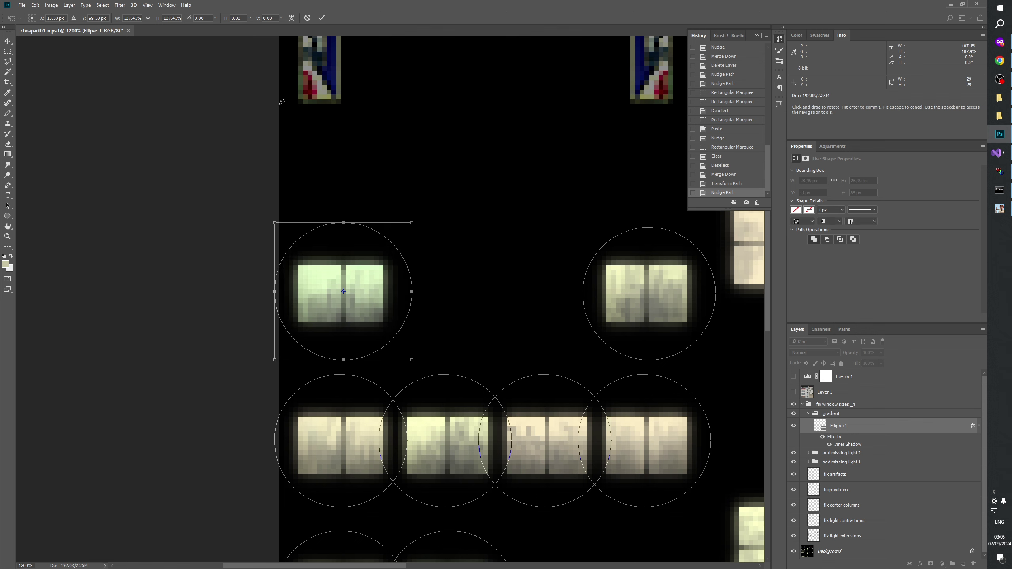
left_click(322, 17)
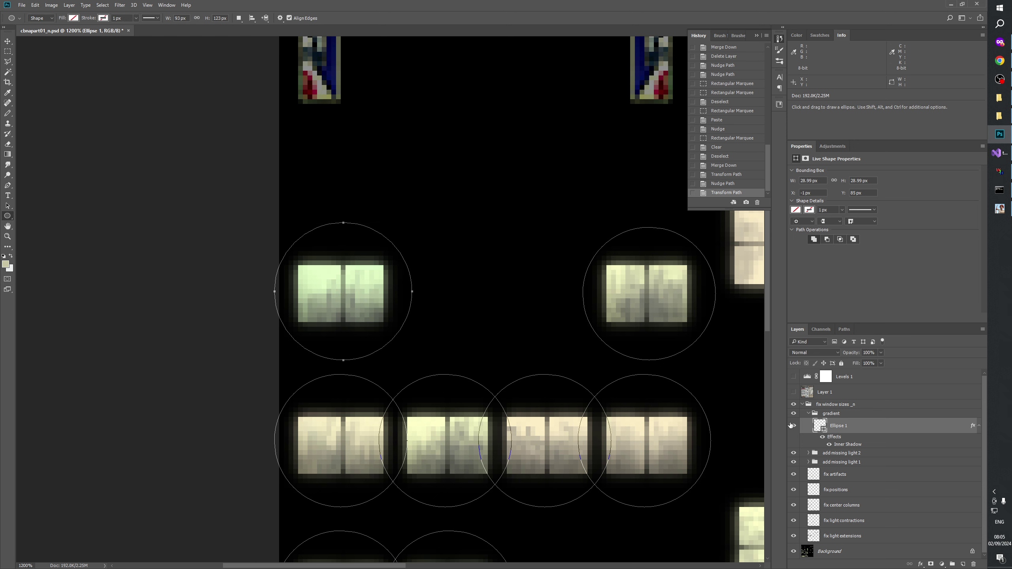
left_click(794, 377)
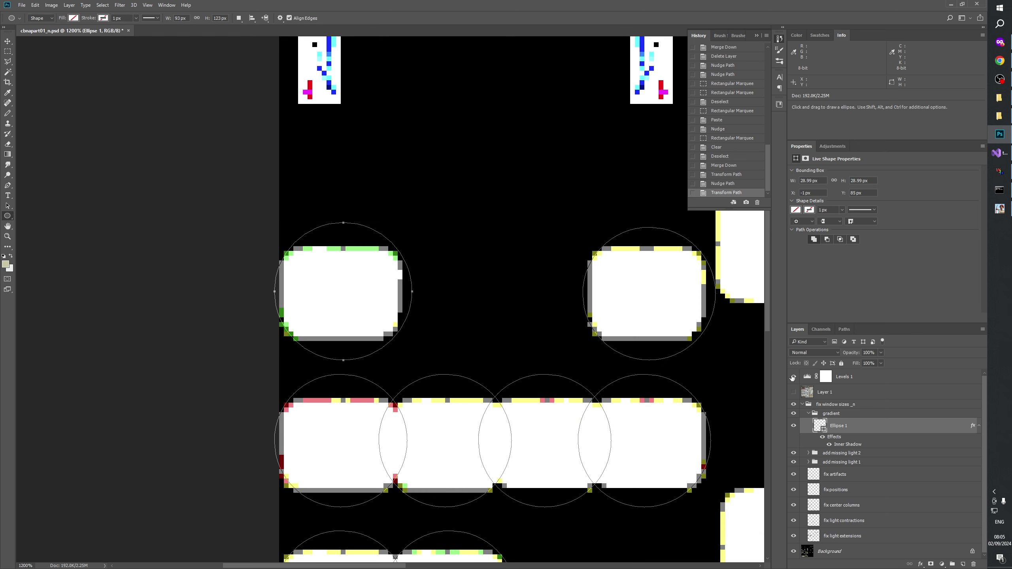
left_click(793, 377)
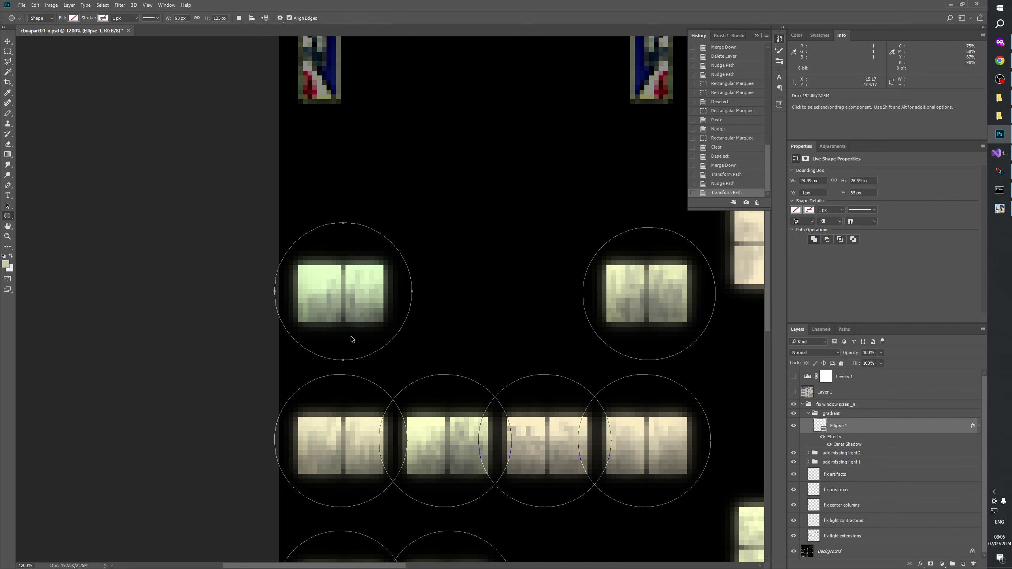
- Scale the circle around the yellow window opposite the upper green one to 29 x 29 px, growing it up and left
key("space")
left_click_drag(508, 347, 433, 91)
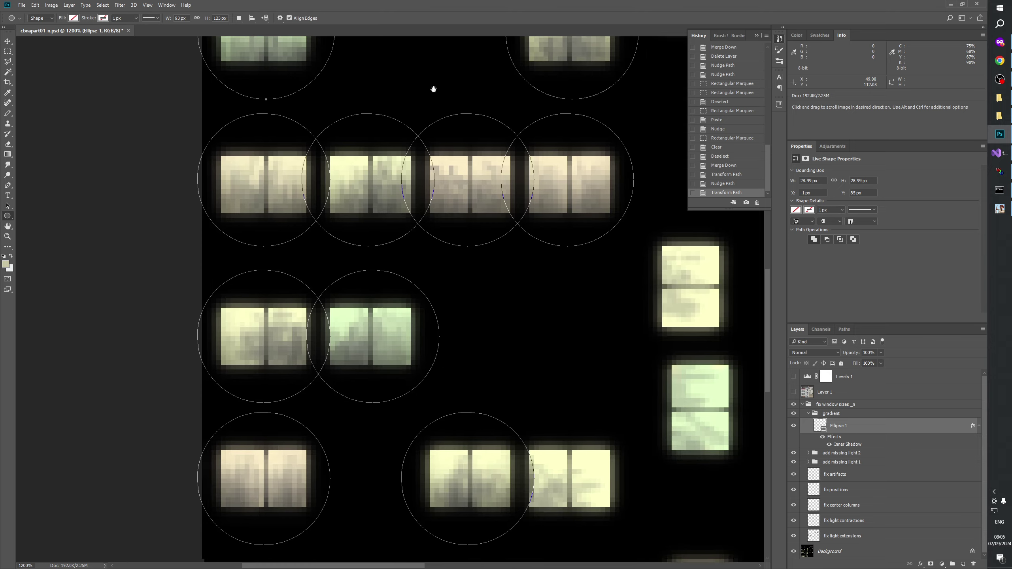
left_click_drag(440, 210, 455, 452)
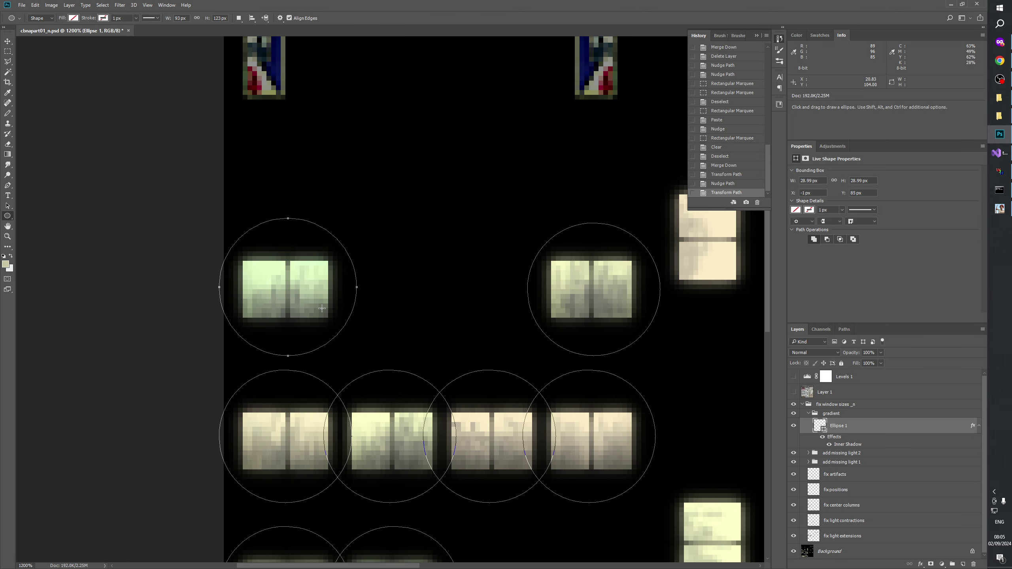
left_click(613, 320, "ctrl")
key("ctrl+t")
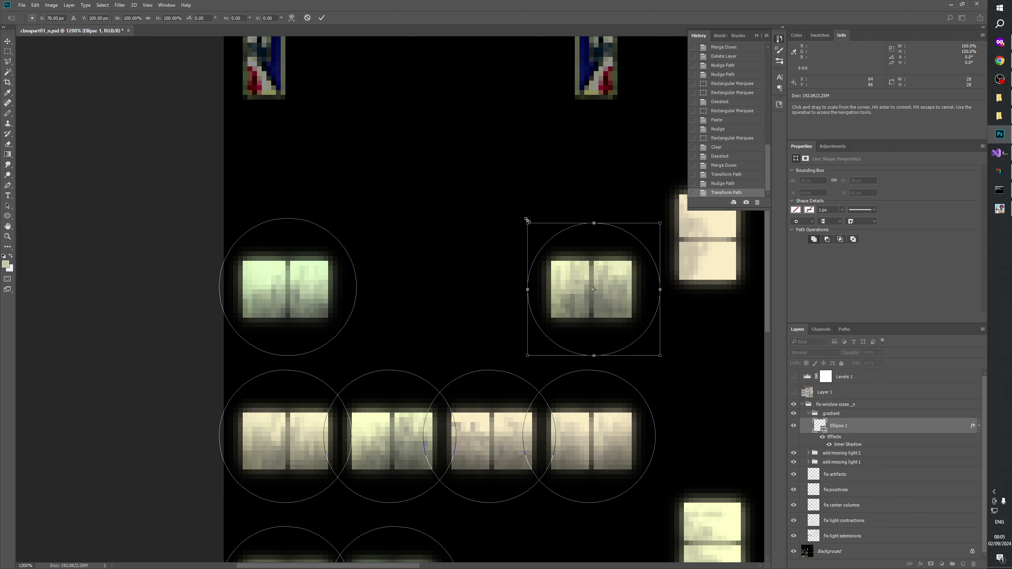
left_click_drag(526, 220, 524, 217)
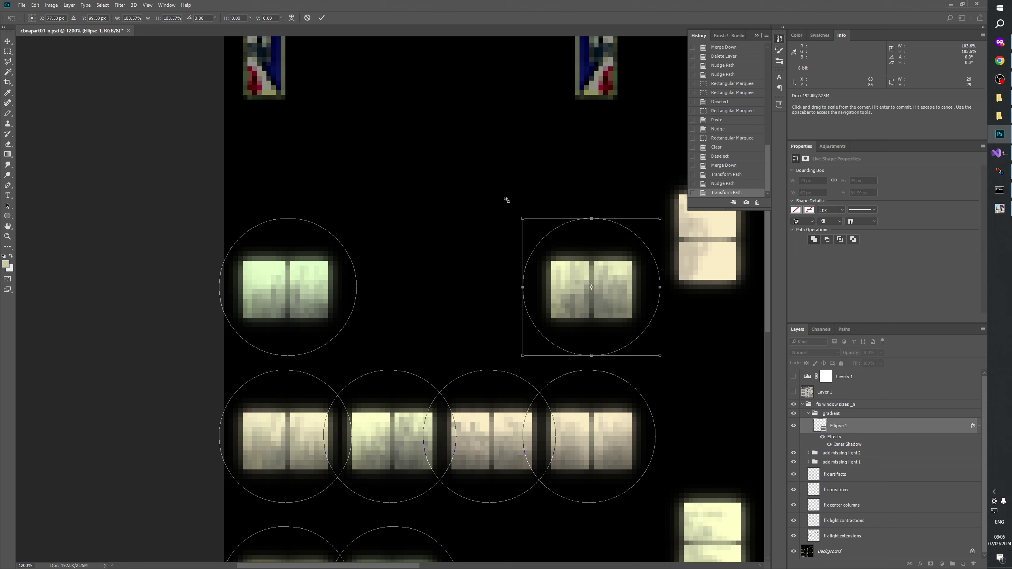
left_click(321, 18)
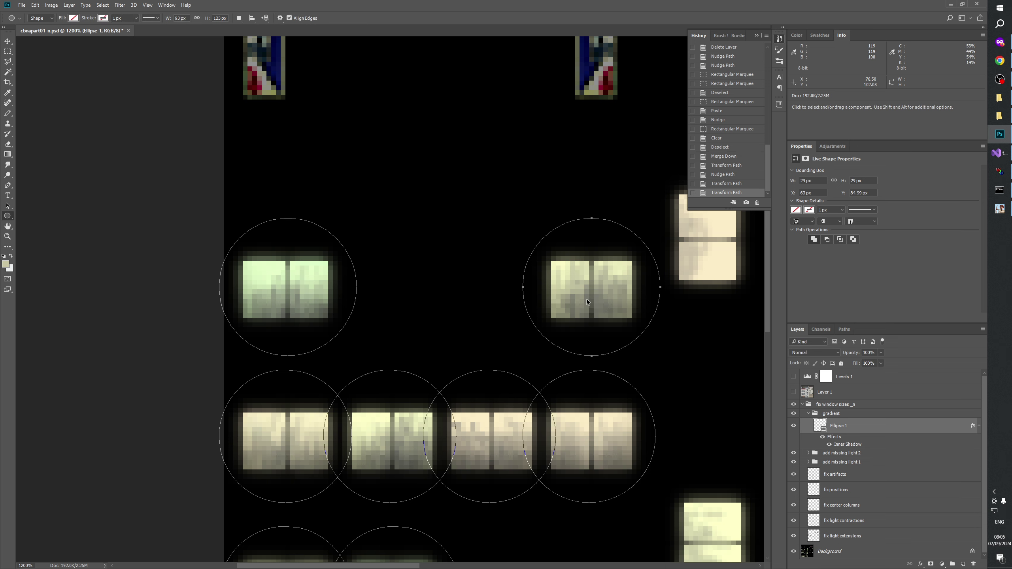
- Scale the first circle in the four-window row to 29 x 29 px and move it 1 px down and 1 px right
scroll(438, 326, "down", 3)
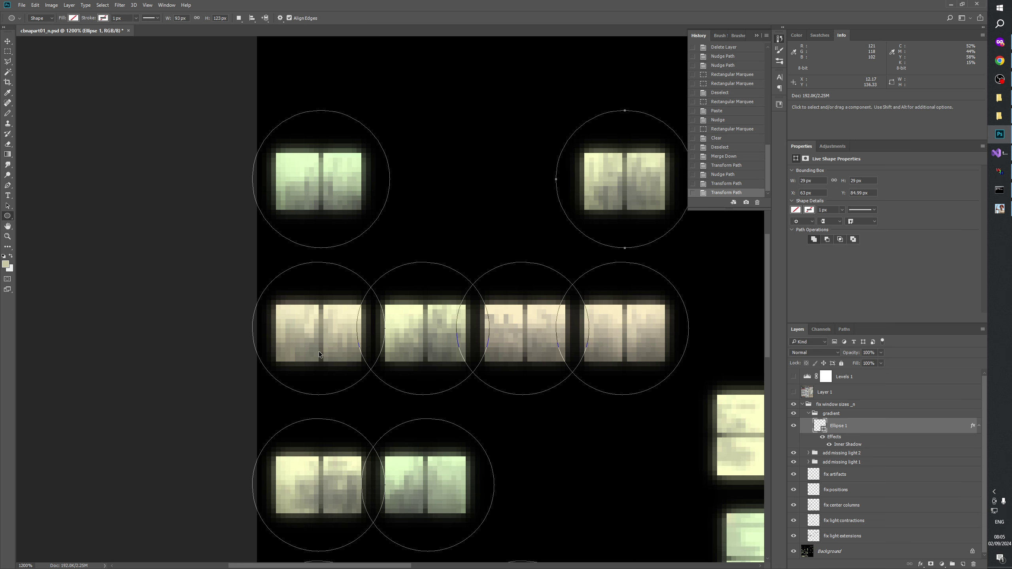
key("ctrl+t")
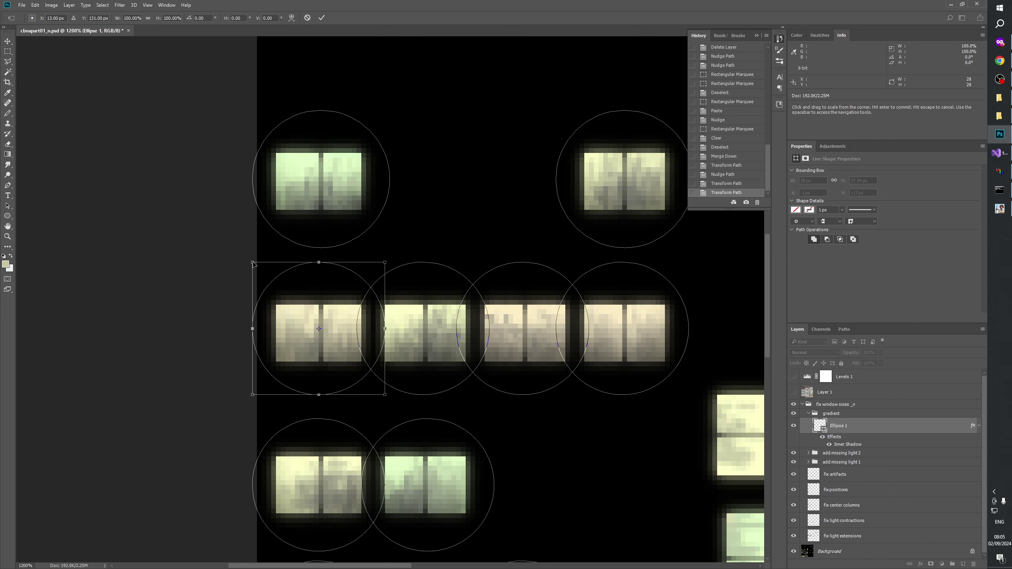
left_click_drag(253, 262, 248, 257)
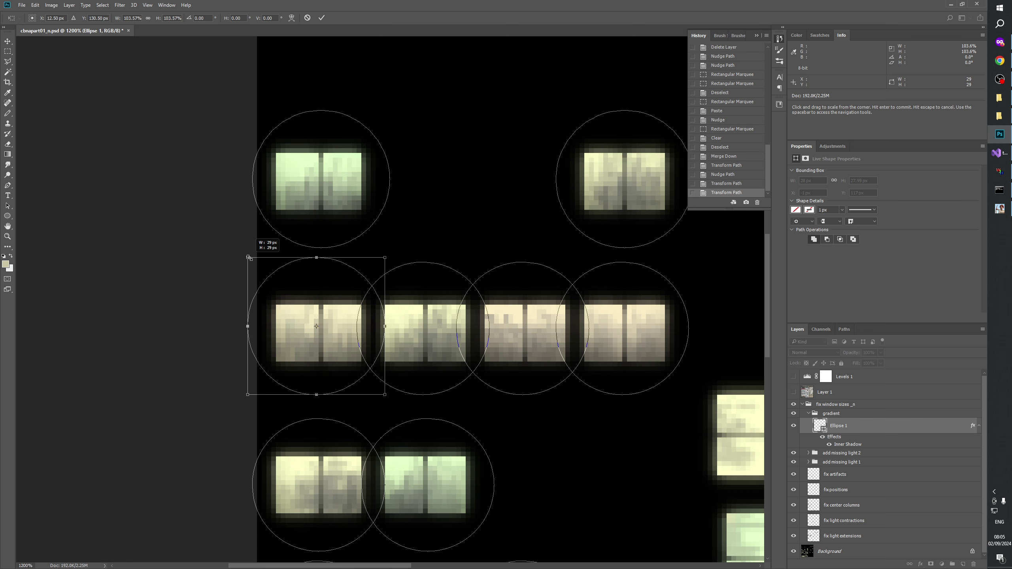
left_click(320, 18)
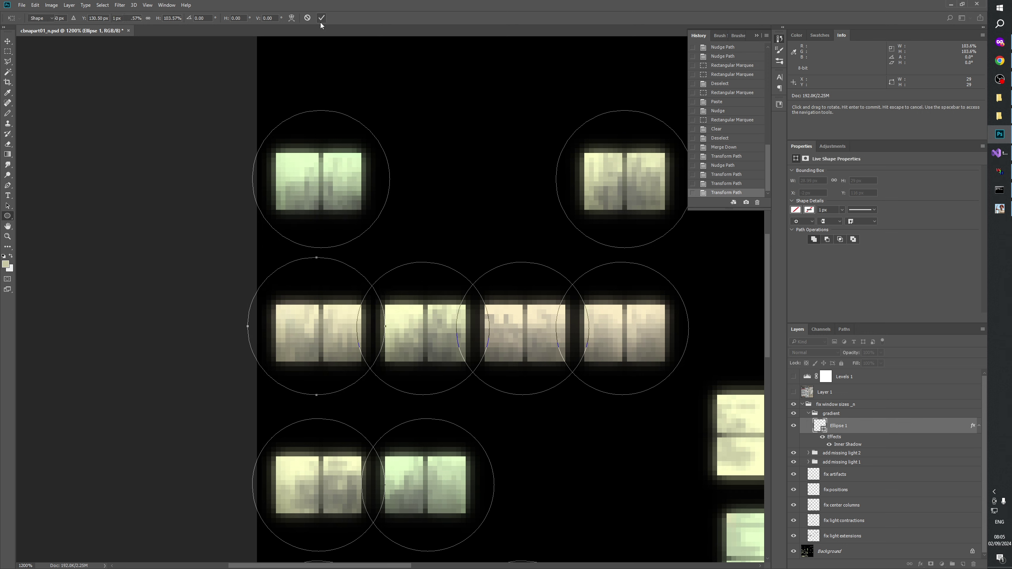
key("Down")
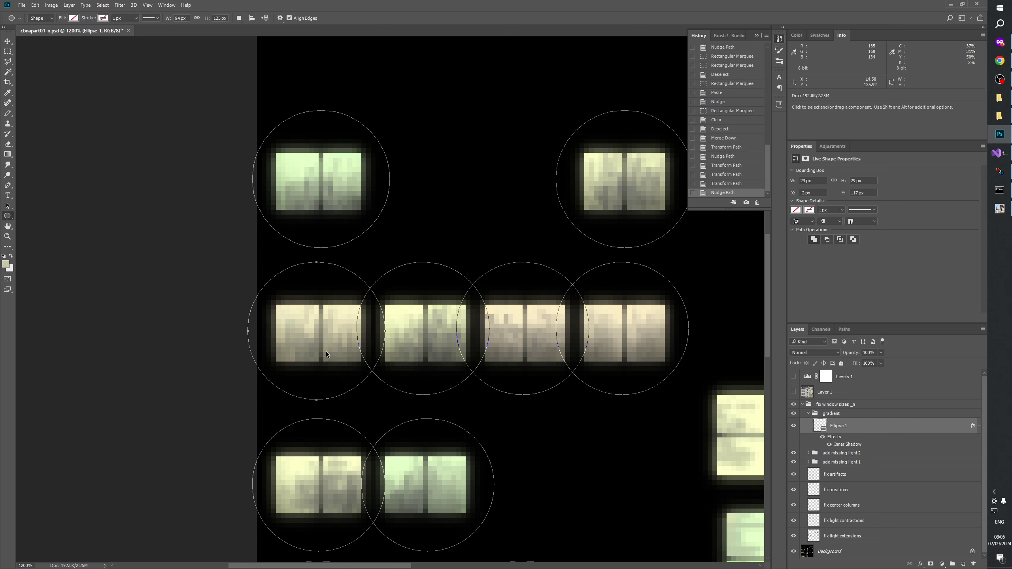
key("Right")
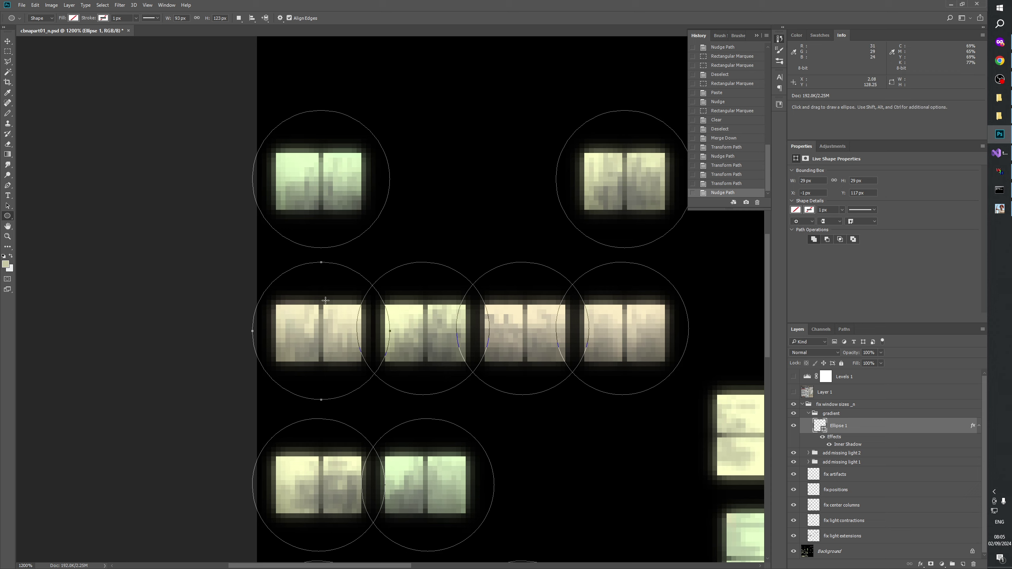
- Delete the other three circles in the four-window row and select the remaining one at its current position
left_click(439, 308, "ctrl")
key("Delete")
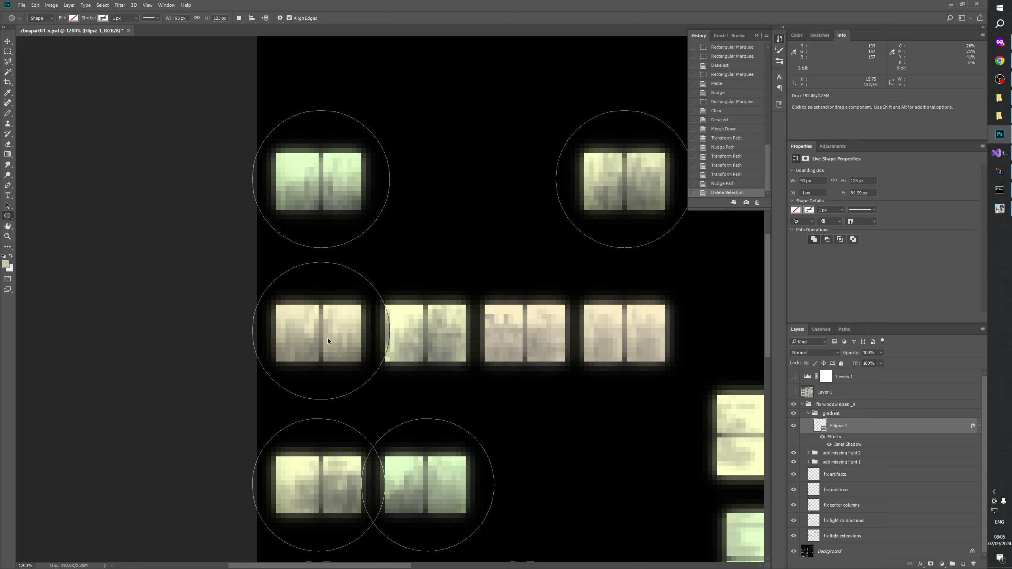
left_click(328, 338, "ctrl")
key("Left")
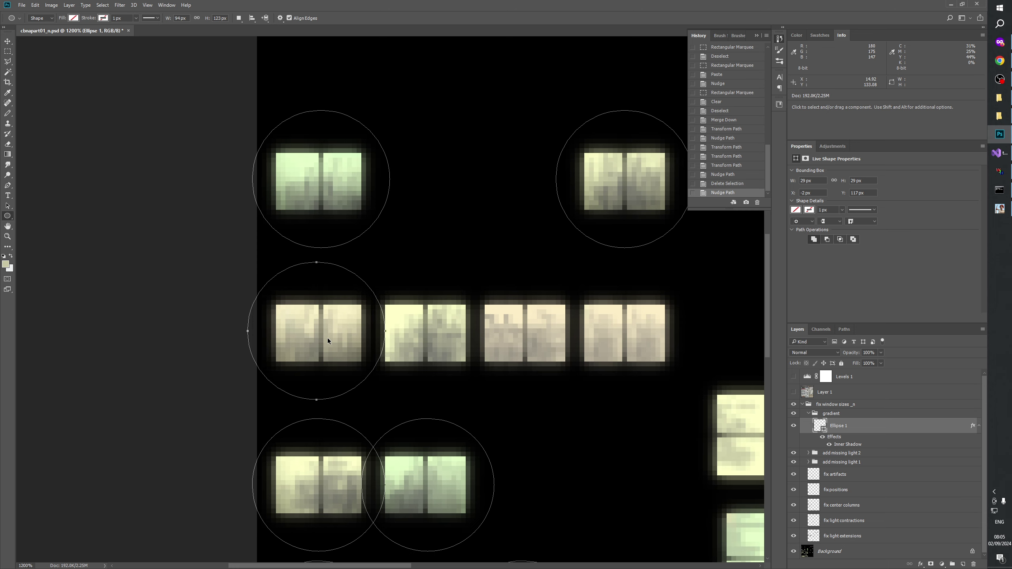
key("Right")
scroll(328, 338, "left", 1)
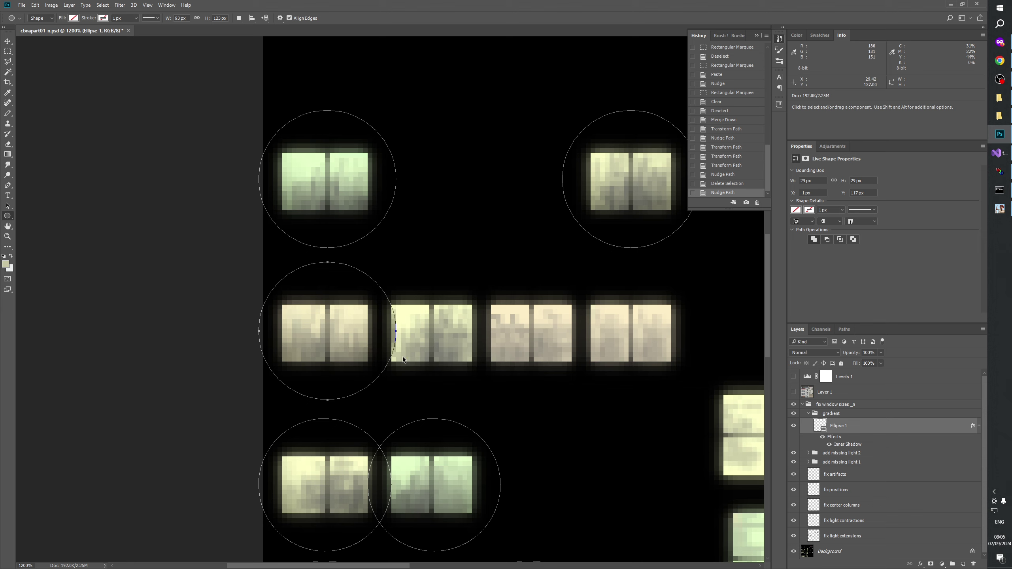
key("Left")
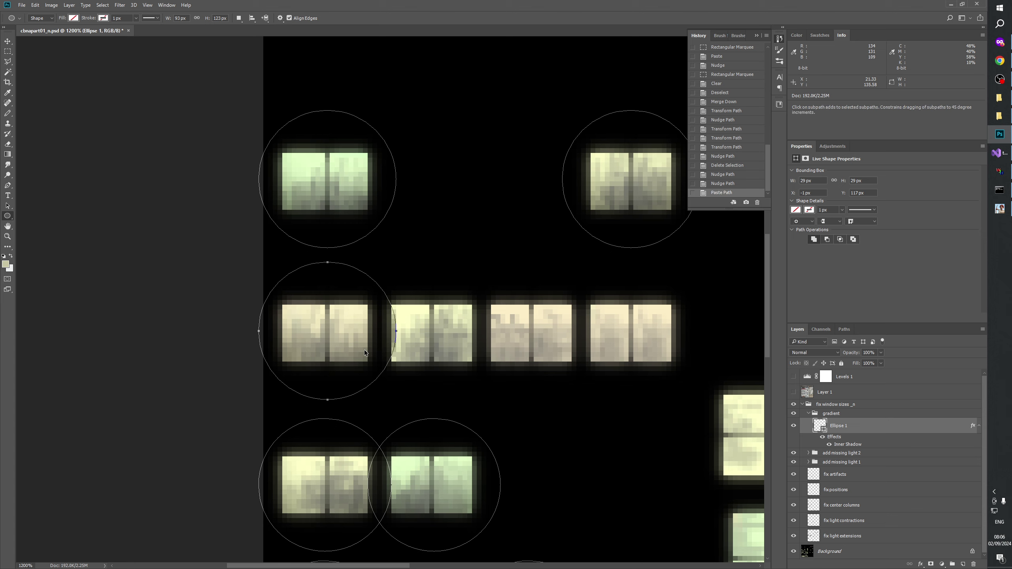
- Duplicate the first window's circle and move the copy 22 px right around the second window in the row
key("ctrl+v")
key("shift+Right")
key("shift+Right")
key("Right")
key("Right")
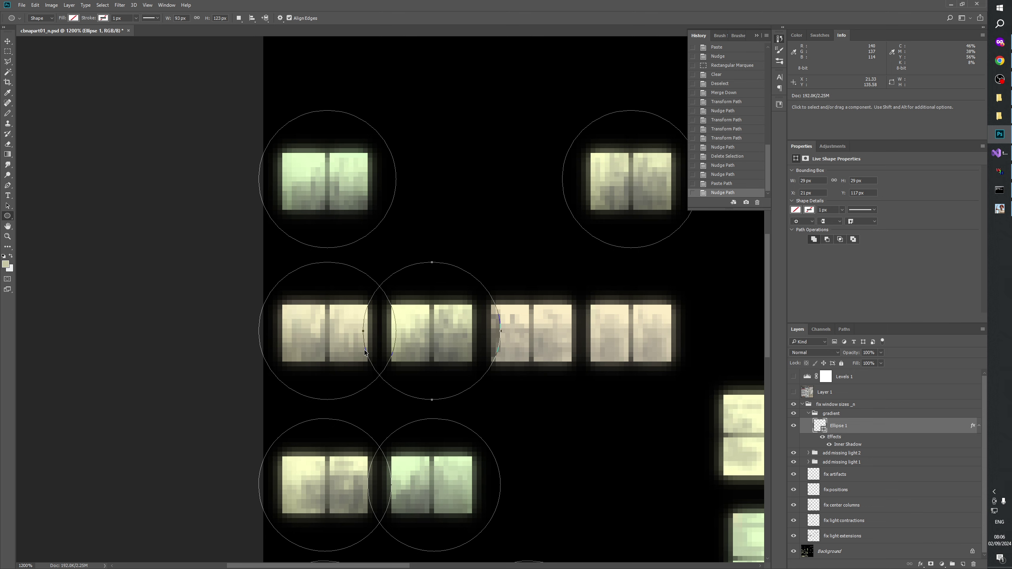
- Add two more copies of the circle, each 21 px further right, around the third and fourth windows
key("ctrl+v")
key("shift+Right")
key("shift+Right")
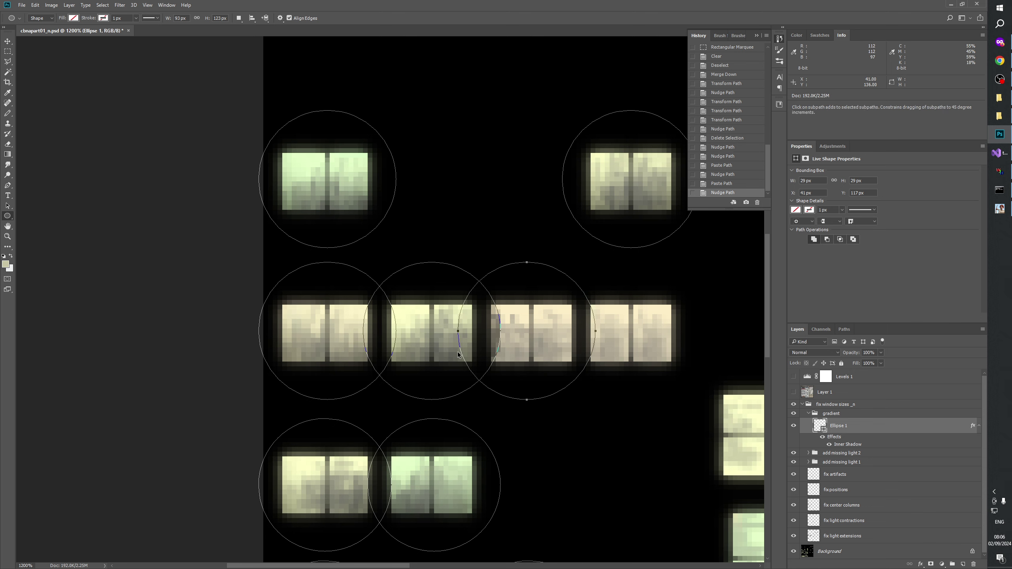
key("Right")
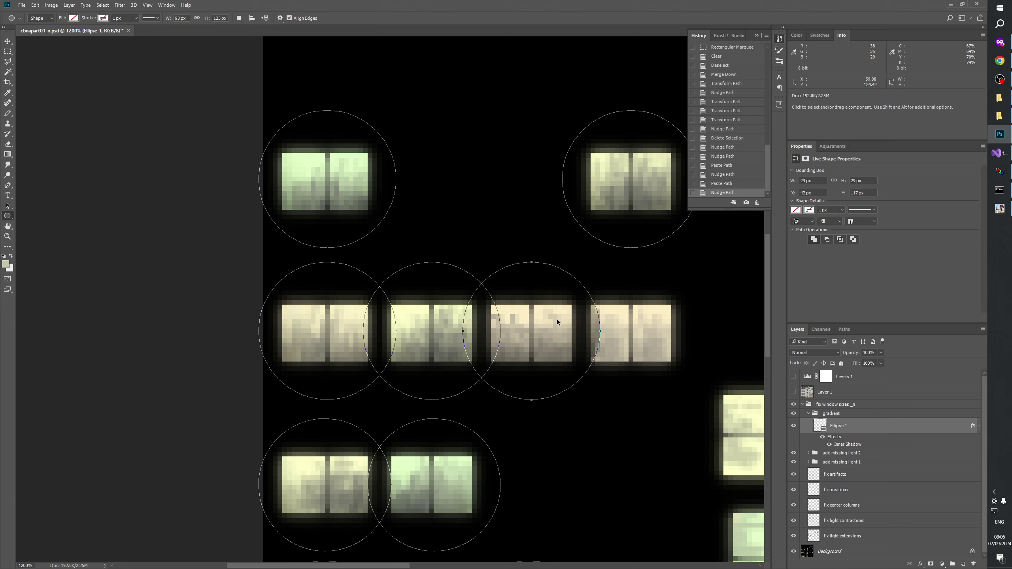
key("ctrl+v")
key("shift+Right")
key("shift+Right")
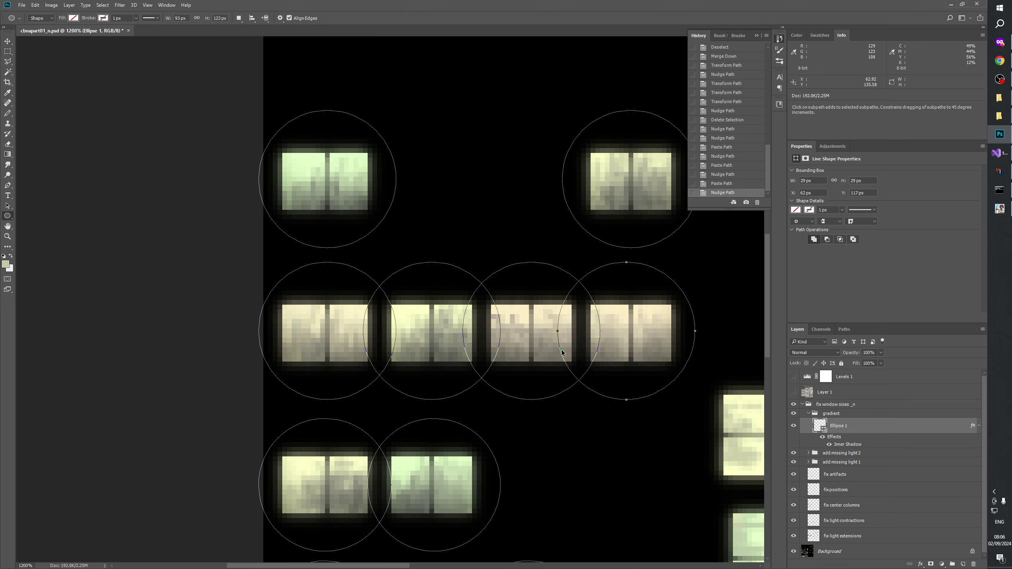
key("Right")
- Scale the left circle in the two-window row below to 29 x 29 px and move it 1 px right
left_click_drag(544, 399, 445, 327)
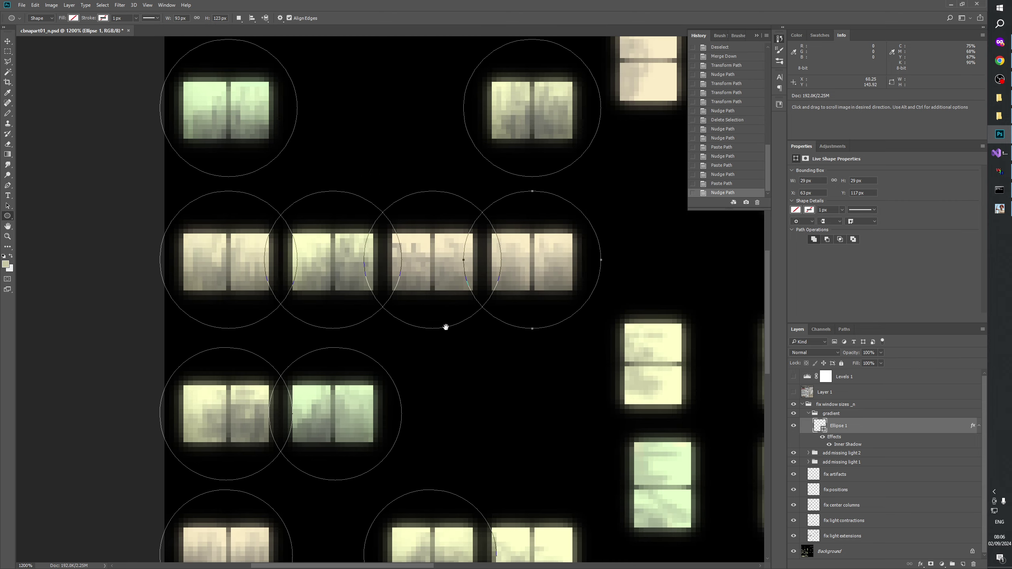
left_click_drag(384, 354, 578, 242)
left_click(422, 317, "ctrl")
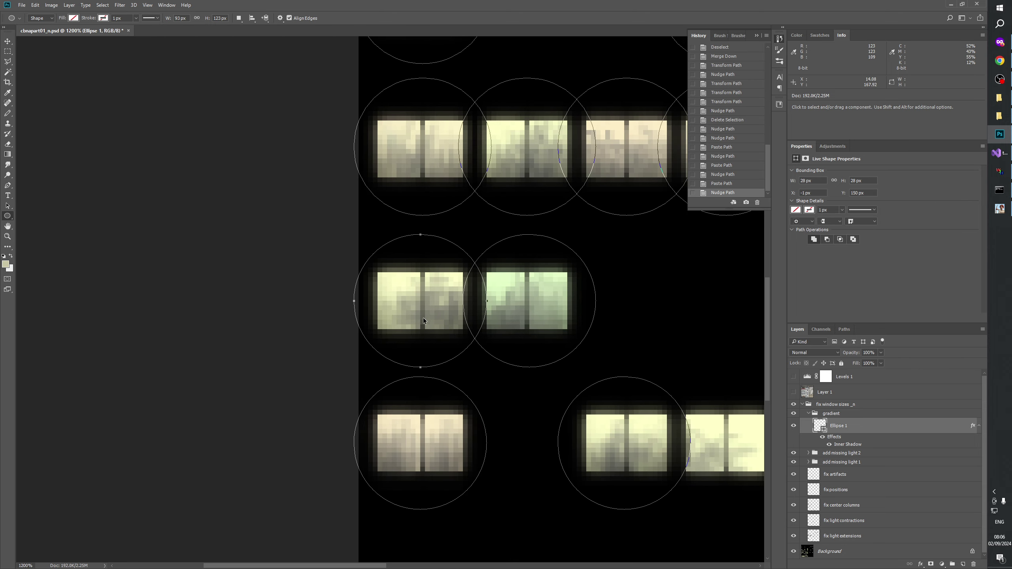
key("ctrl+t")
left_click_drag(353, 234, 348, 230)
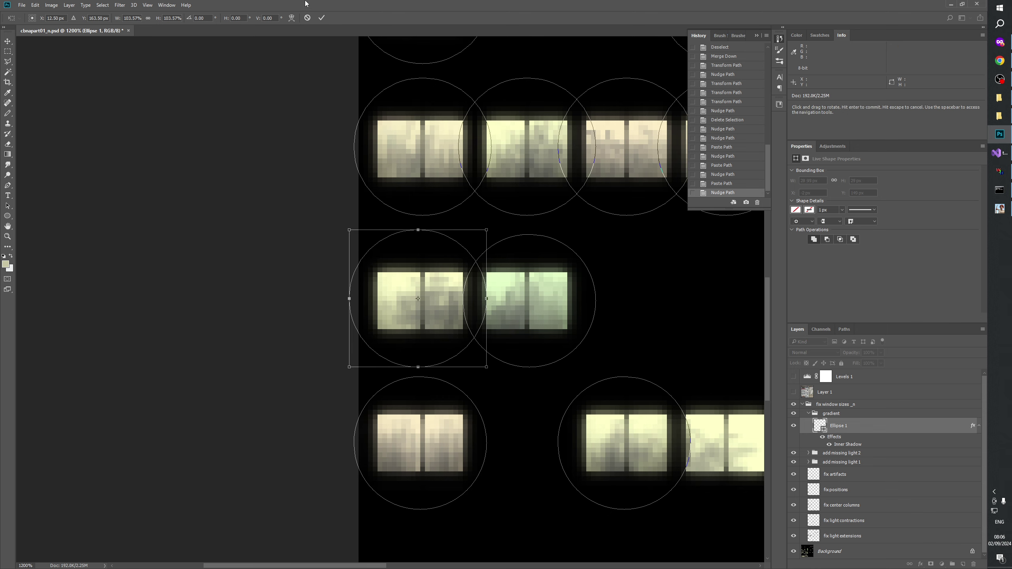
left_click(325, 18)
key("Right")
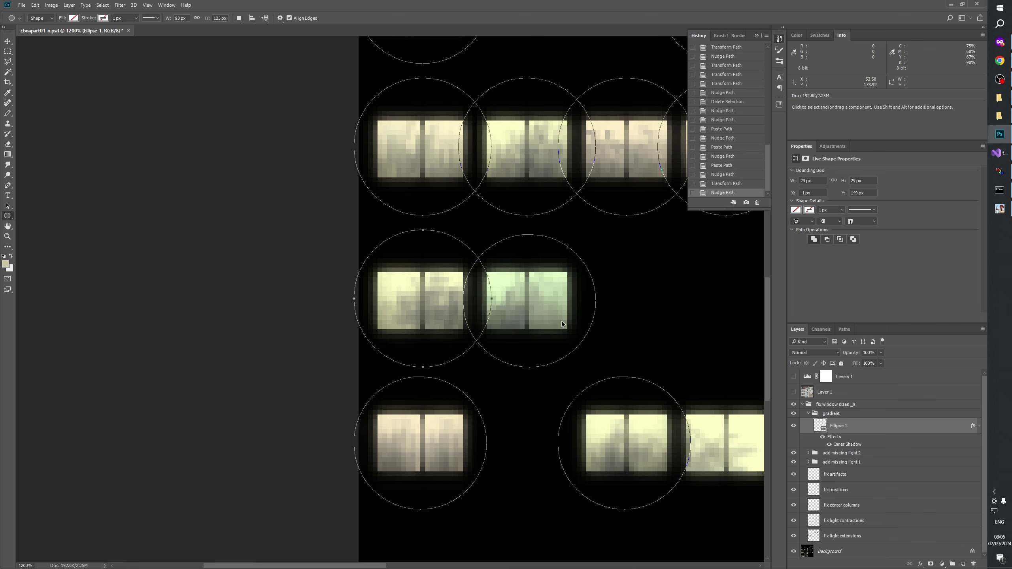
- Replace the neighbouring green window's circle with a copy of the 29 px circle, moved 22 px right
left_click(541, 317, "ctrl")
key("Delete")
left_click(417, 313, "ctrl")
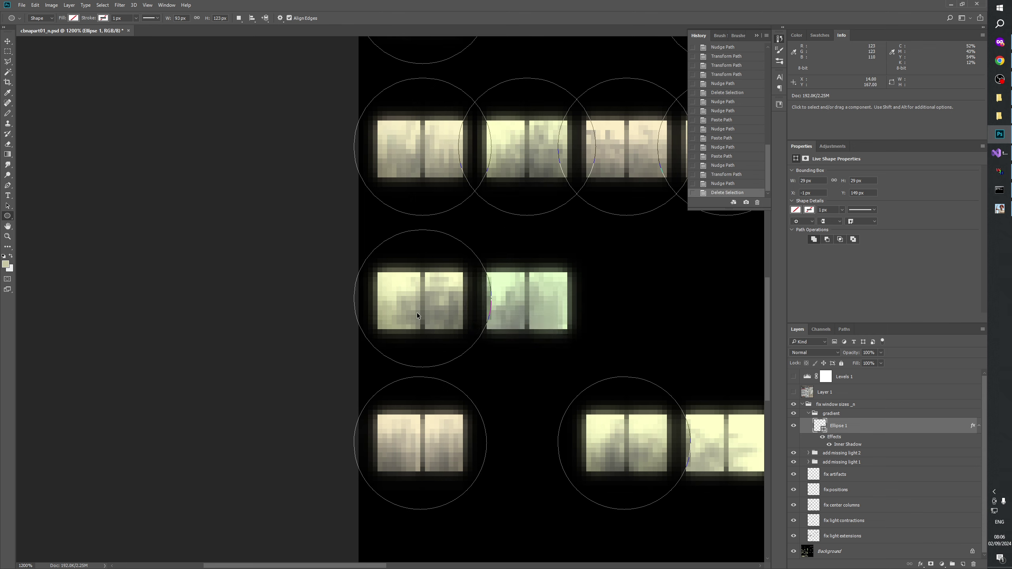
key("ctrl+v")
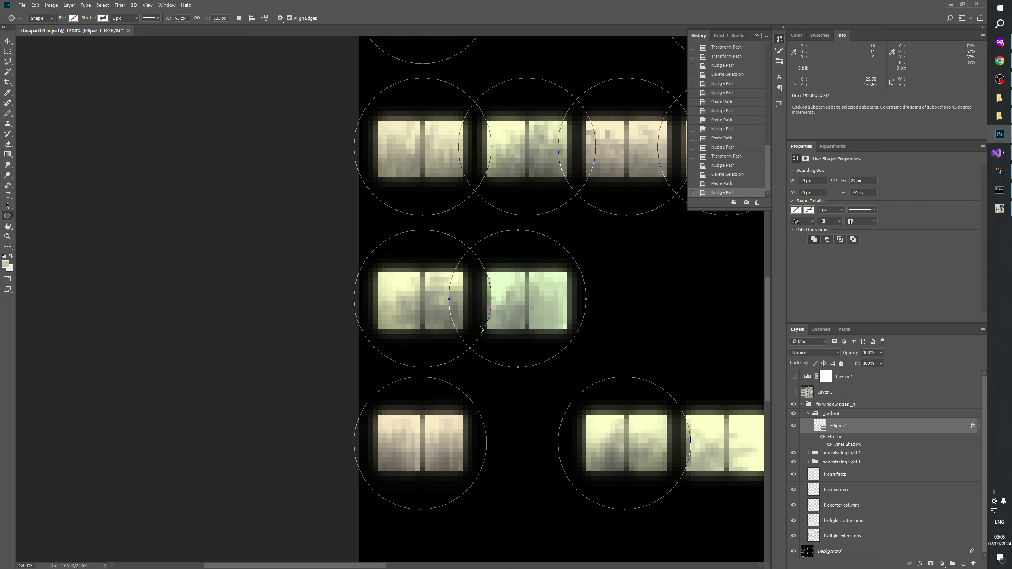
key("Right")
key("Right")
key("Right")
- Scale the circle around the first window of the bottom double-pane row to 29 x 29 px and move it 1 px right
left_click_drag(480, 330, 413, 249)
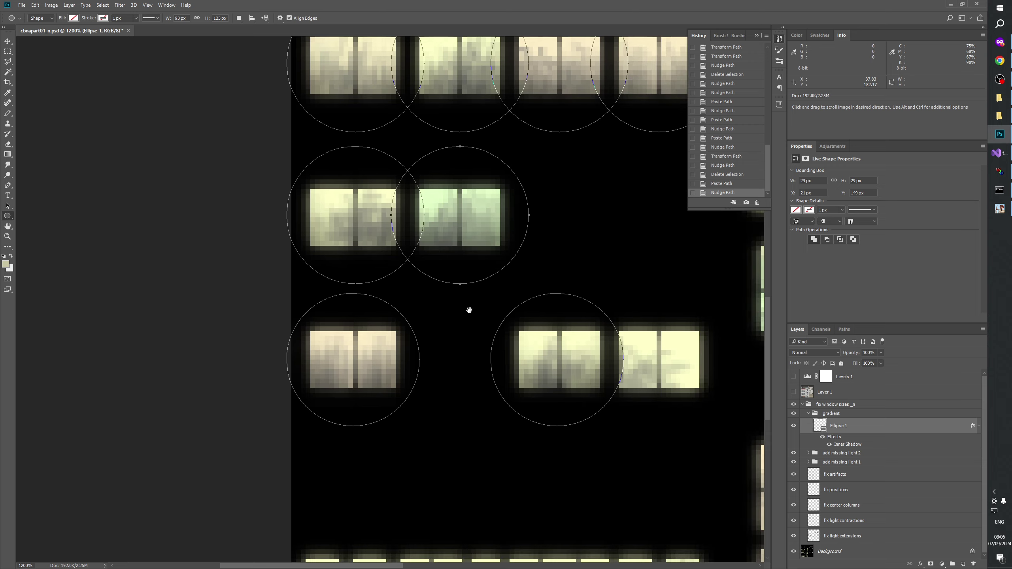
left_click_drag(473, 344, 464, 296)
scroll(395, 379, "up", 1)
scroll(396, 380, "left", 2)
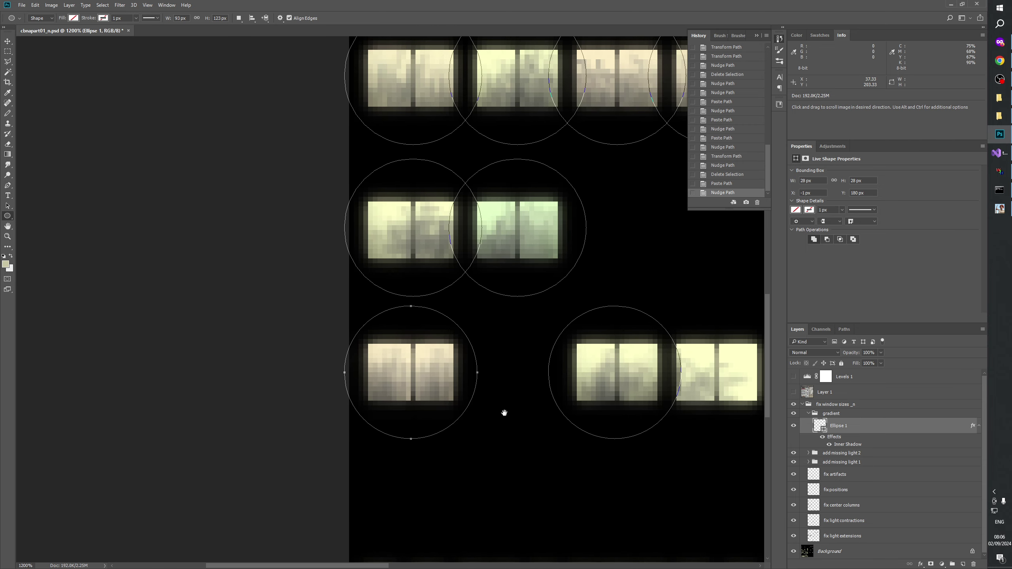
key("ctrl+t")
left_click_drag(345, 306, 340, 301)
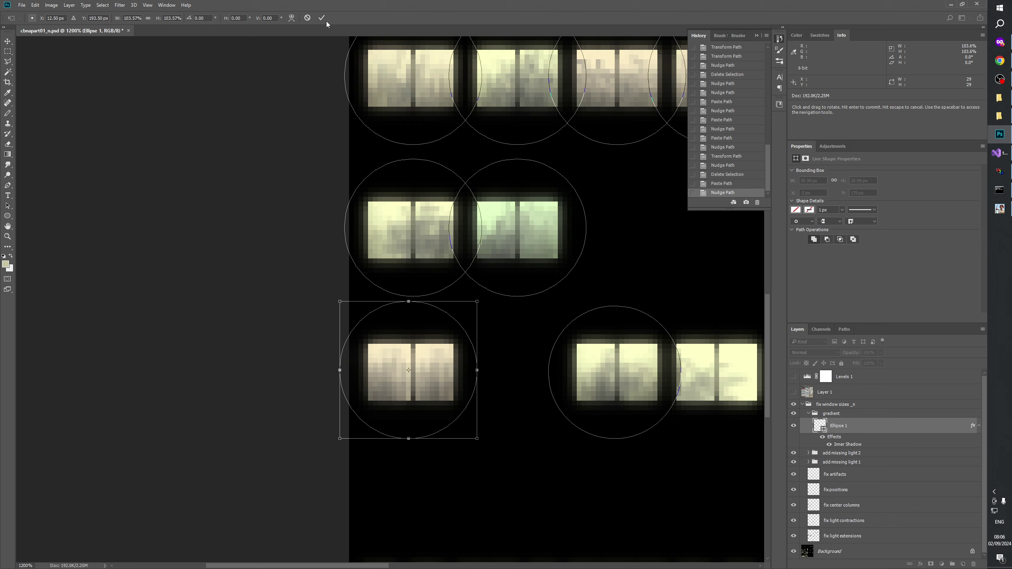
key("Return")
key("Right")
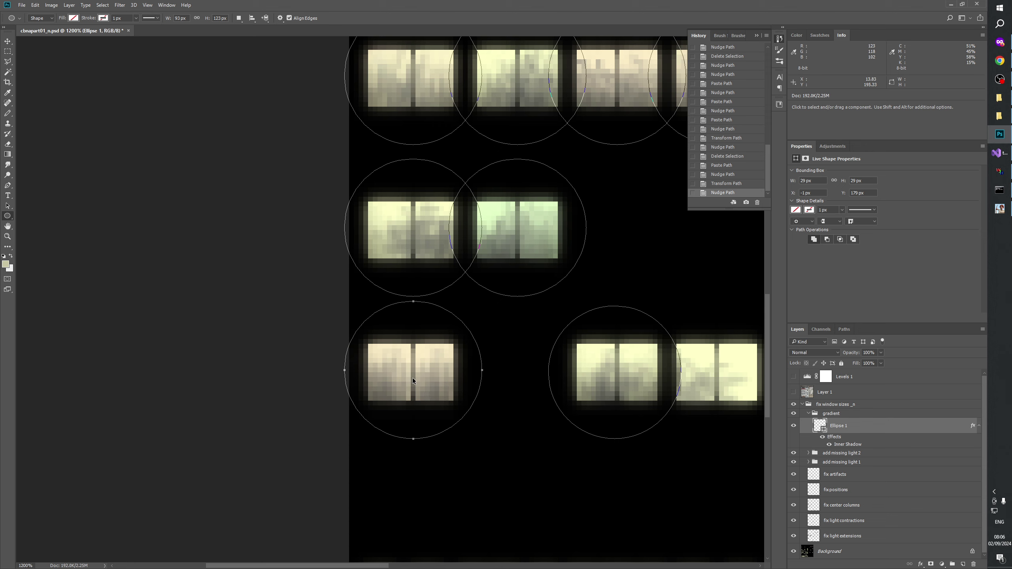
key("Down")
- Replace the circle around the middle window of that row with a copy of the 29 px circle, moved 43 px right
left_click_drag(462, 357, 413, 353)
left_click(576, 383, "ctrl")
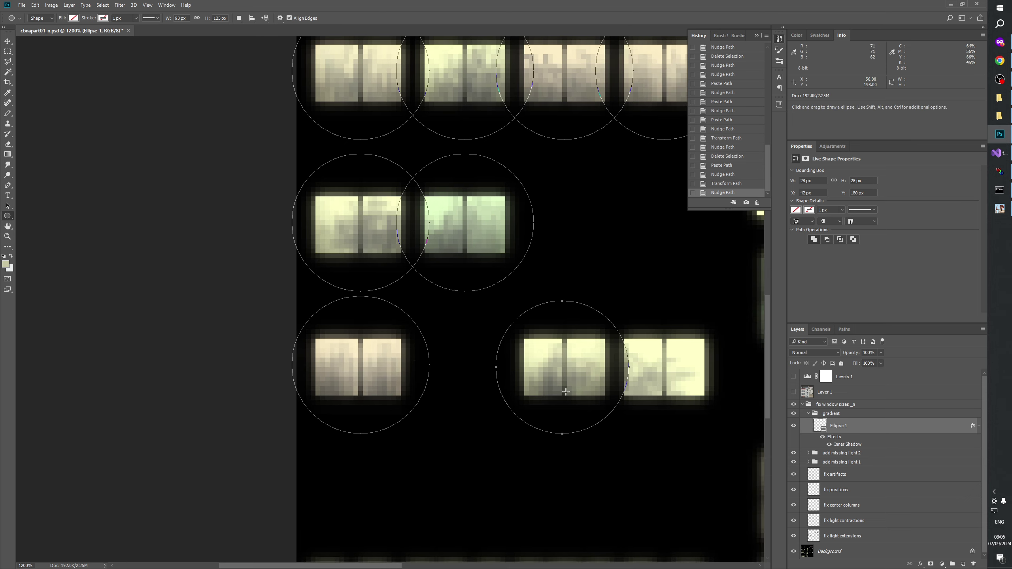
key("Delete")
left_click(366, 373, "ctrl")
left_click(367, 375, "ctrl")
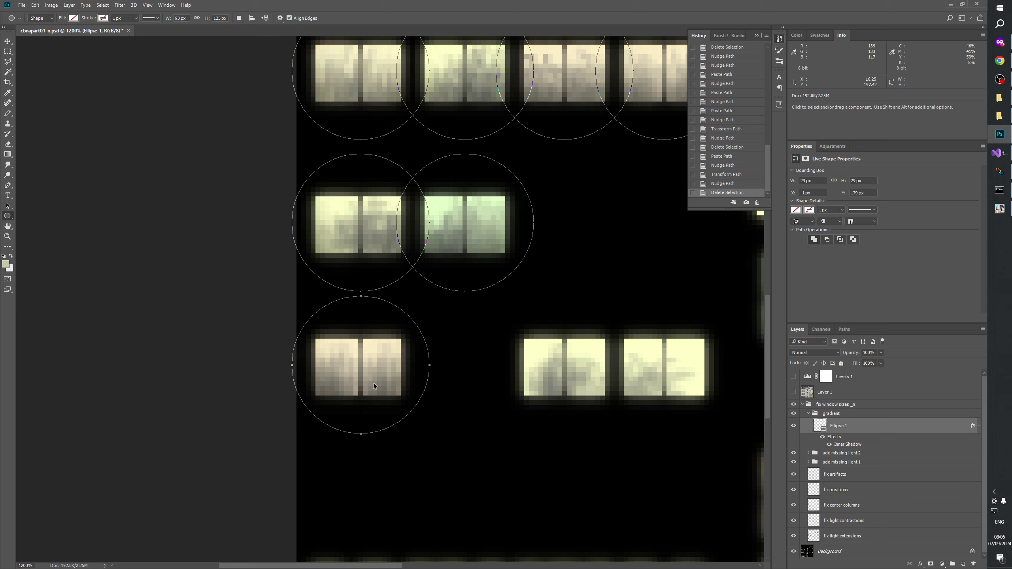
key("ctrl+v")
key("shift+Right")
key("shift+Right")
key("shift+Right")
key("shift+Right")
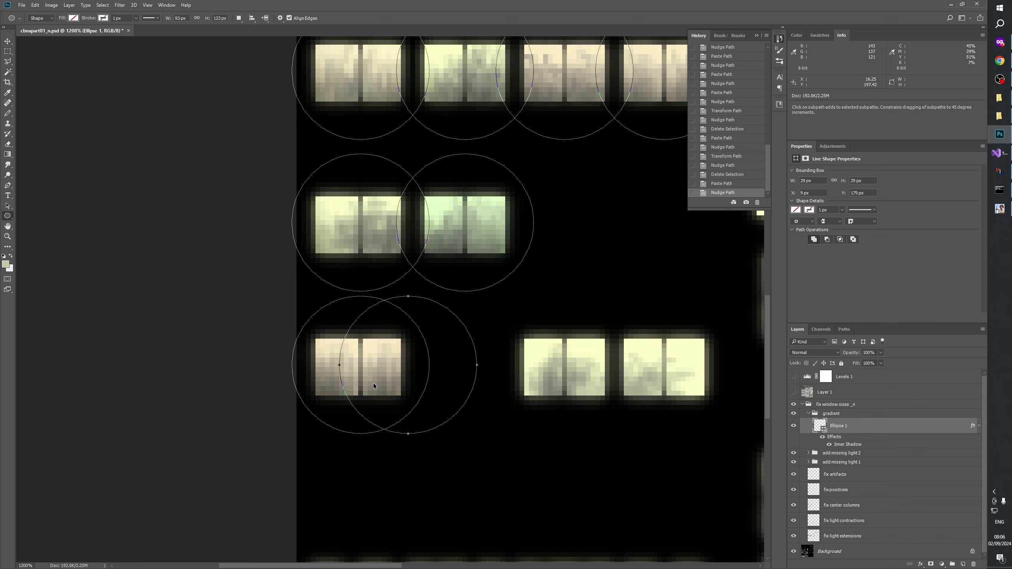
key("Right")
key("Right")
key("Right")
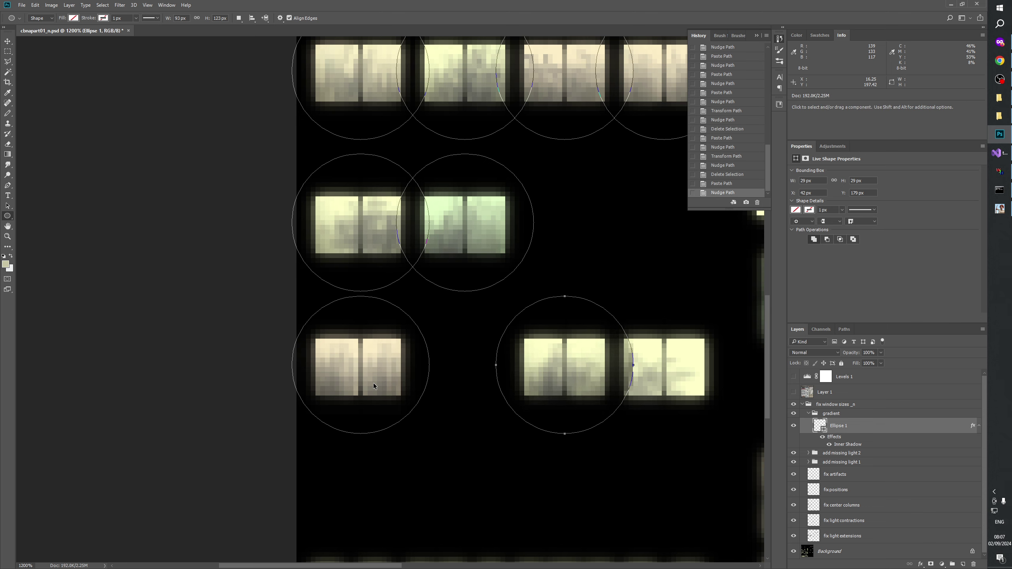
- Duplicate the circle again and move the copy 21 px right around the row's last window
left_click_drag(402, 367, 310, 333)
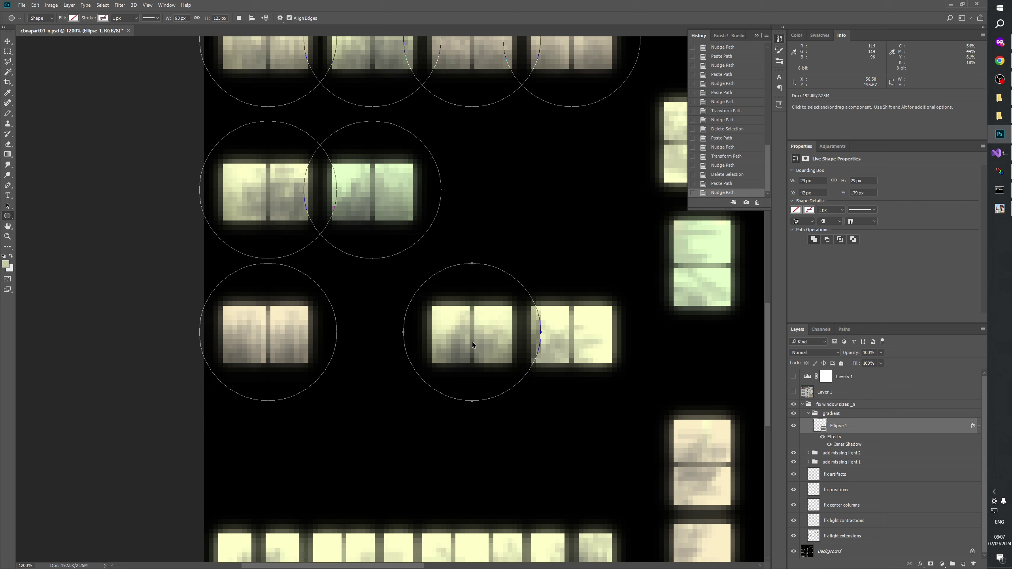
key("ctrl+v")
key("shift+Right")
key("shift+Right")
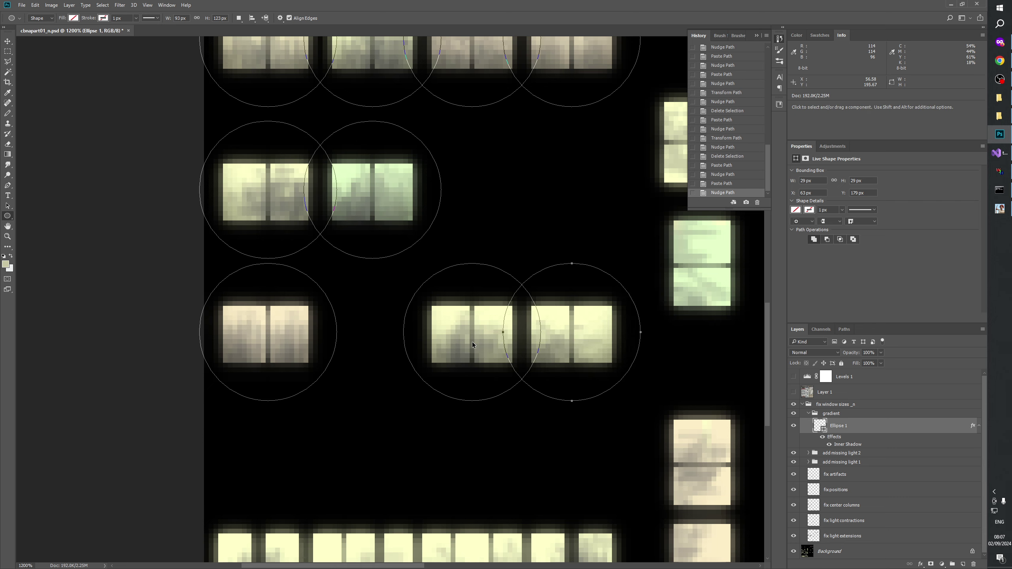
key("Right")
- Examine the circled window rows and compare them with the Ellipse 1 layer shown and hidden
left_click_drag(502, 368, 424, 293)
left_click_drag(511, 256, 429, 486)
left_click_drag(442, 384, 478, 199)
left_click_drag(472, 234, 416, 450)
left_click(409, 288, "ctrl")
left_click_drag(409, 268, 416, 200)
left_click_drag(397, 329, 411, 418)
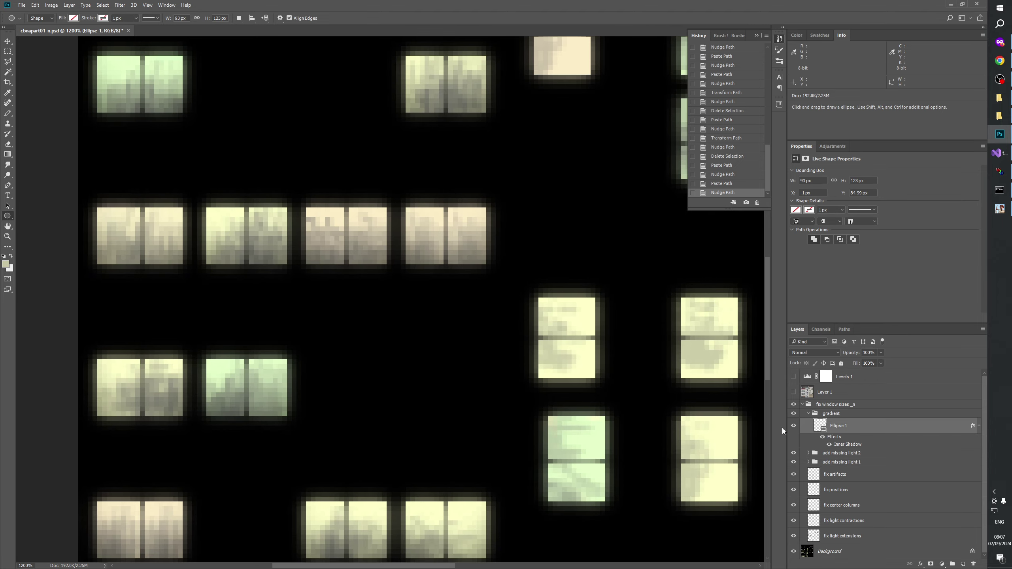
left_click(793, 426)
left_click(793, 426)
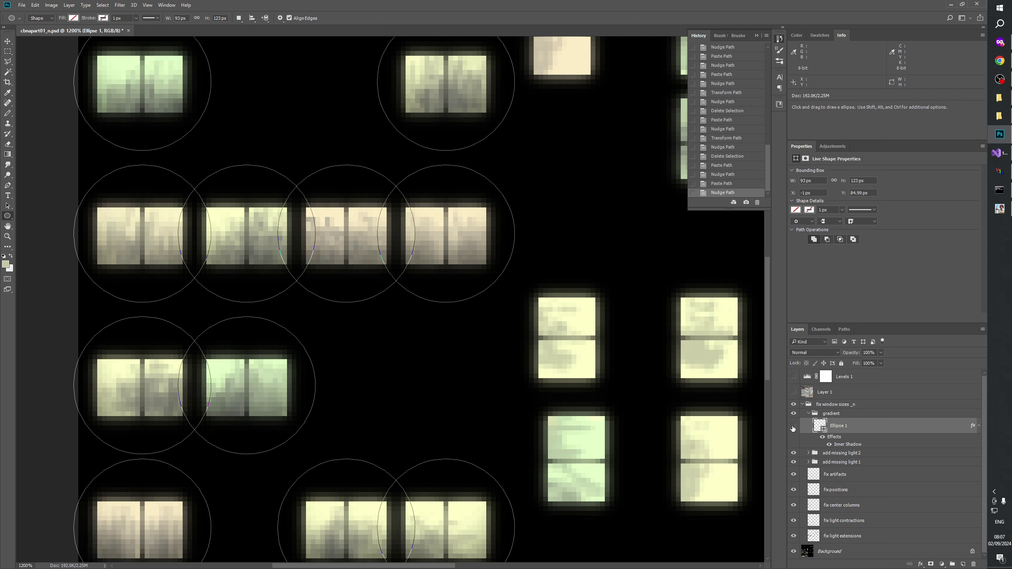
left_click(792, 426)
- Inspect the remaining windows across the texture and compare them with Layer 1 toggled
mouse_move(488, 366)
left_mouse_down()
mouse_move(387, 432)
mouse_move(337, 495)
mouse_move(412, 283)
left_mouse_up()
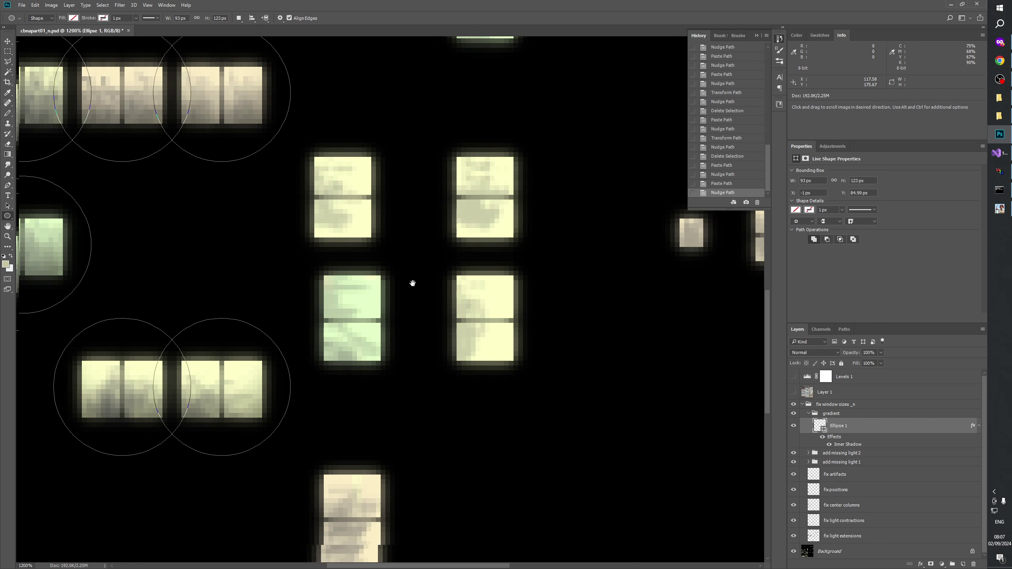
left_click_drag(236, 509, 585, 269)
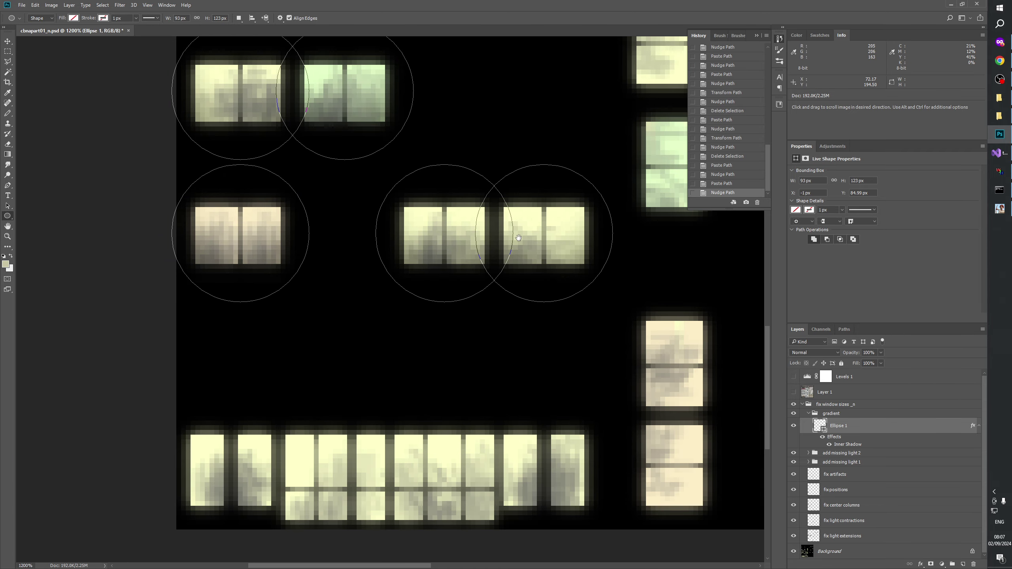
left_click_drag(518, 238, 701, 217)
left_click_drag(558, 357, 375, 135)
left_click_drag(431, 230, 366, 354)
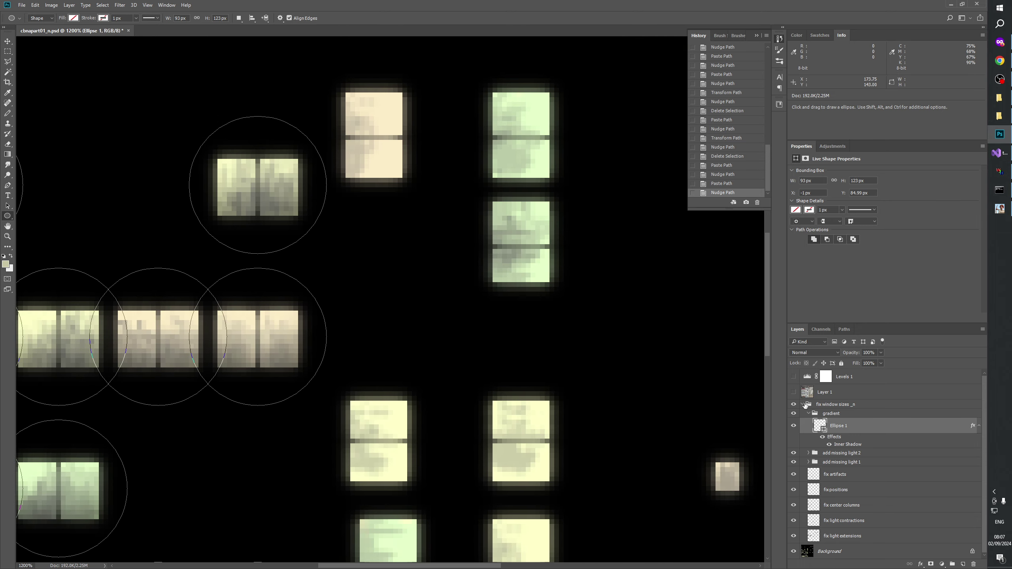
left_click(793, 392)
left_click(793, 392)
left_click_drag(554, 388, 703, 58)
left_click_drag(570, 203, 389, 290)
left_click_drag(485, 244, 307, 362)
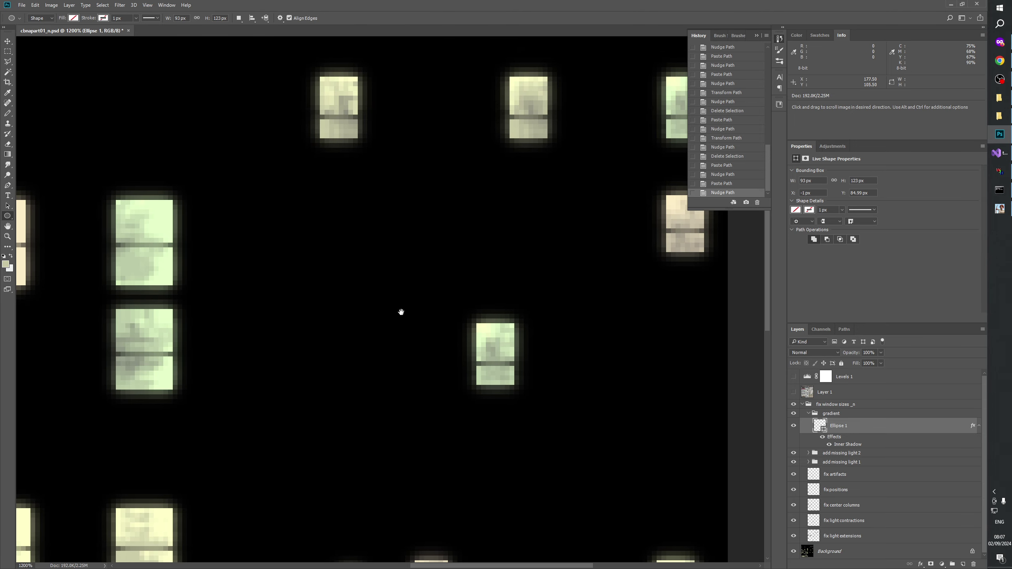
left_click_drag(406, 310, 645, 339)
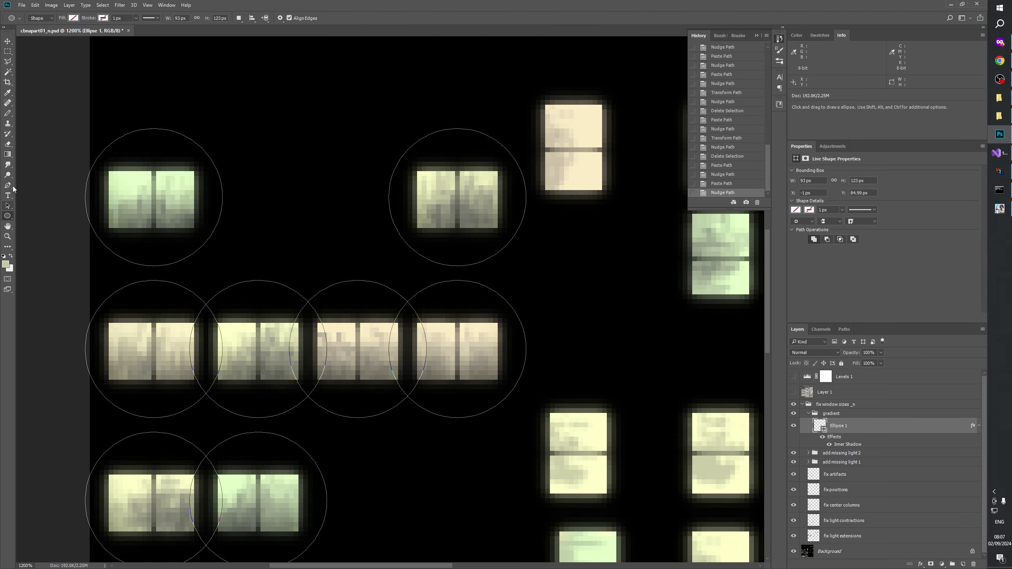
- Examine the whole texture at 100% and at increasing magnification up to 600%
left_click(7, 236)
right_click(328, 277)
left_click(346, 292)
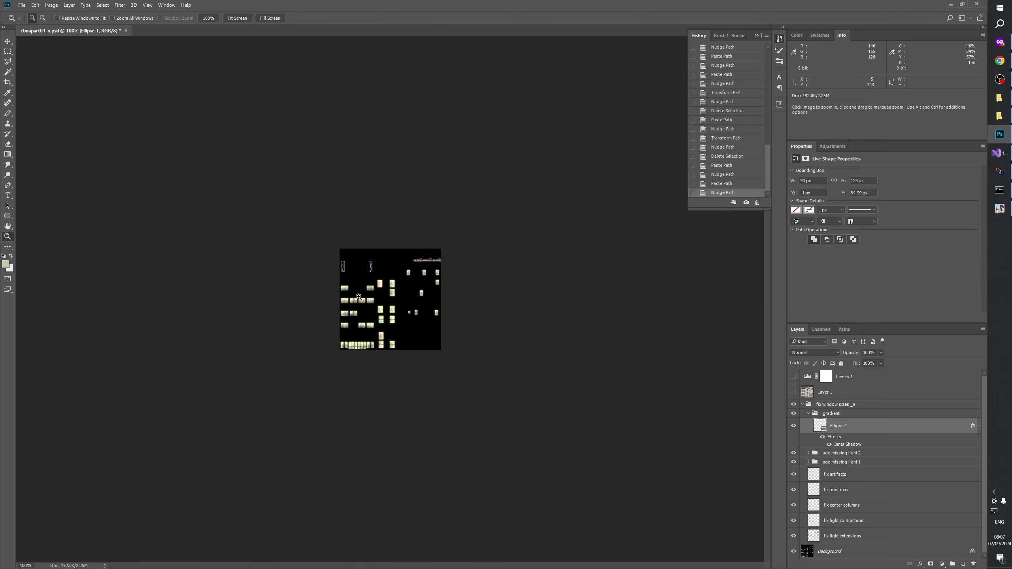
left_click(374, 345)
left_click(382, 350)
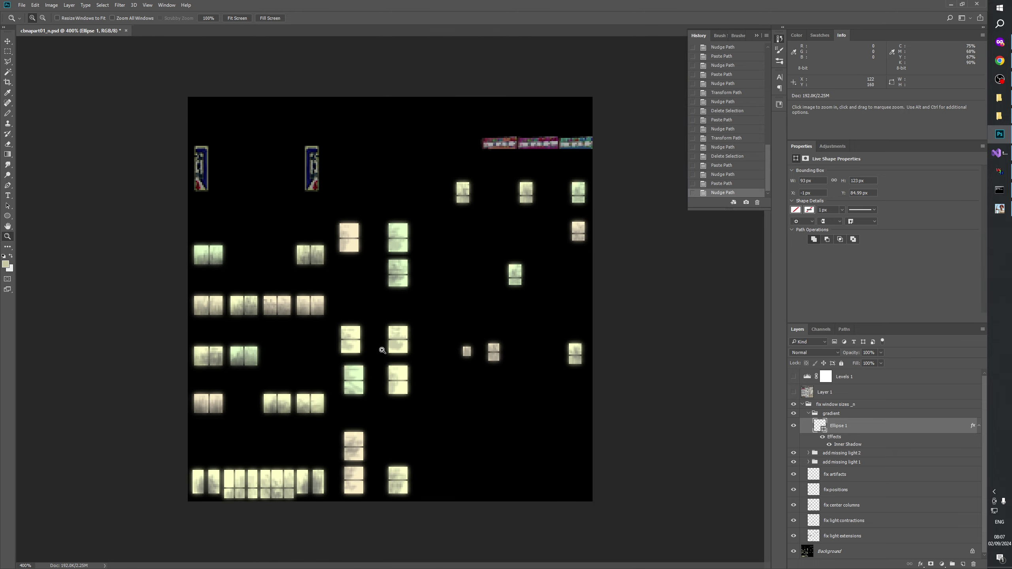
left_click(382, 350)
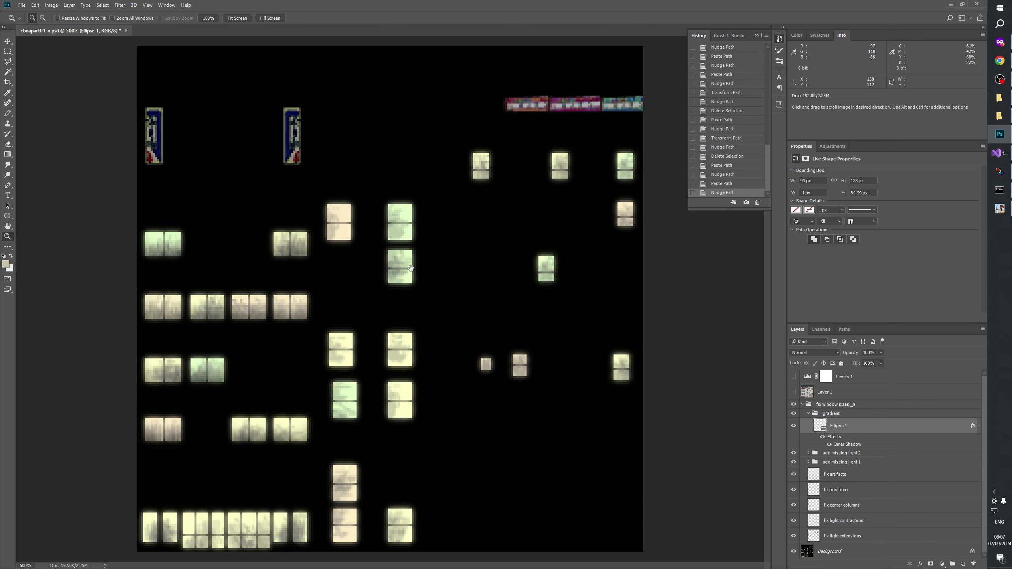
left_click(367, 371)
left_click_drag(383, 372, 596, 223)
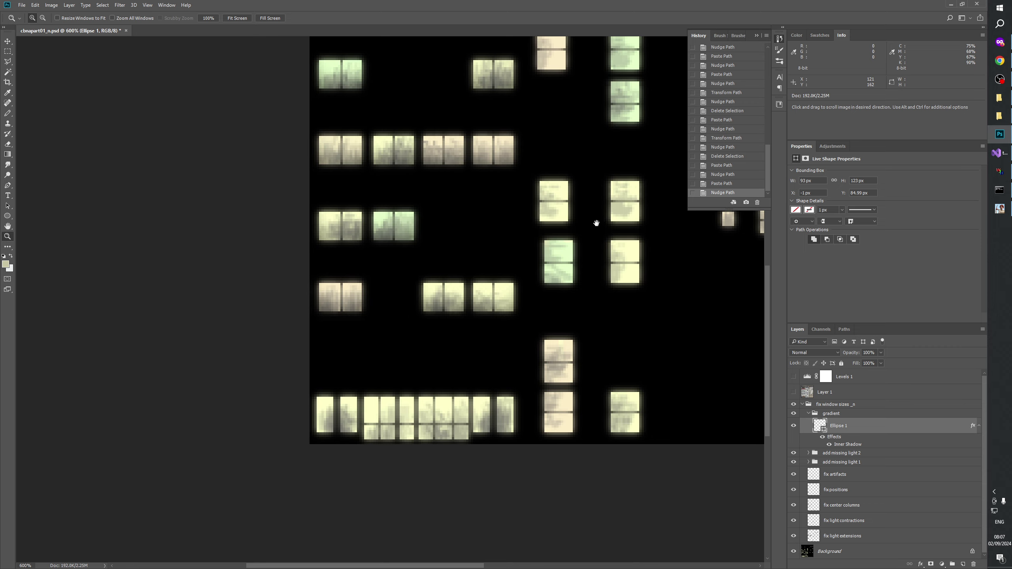
- Draw a 90 x 24 px rectangle shape around the long window strip along the texture's bottom edge
left_click(465, 420)
left_click(465, 420)
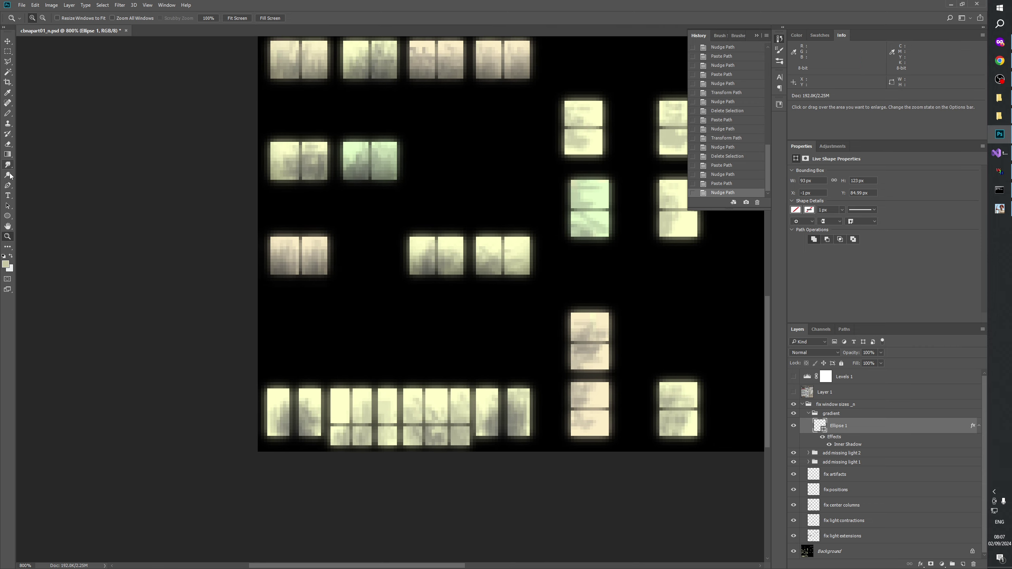
left_click(7, 216)
right_click(7, 216)
left_click(40, 216)
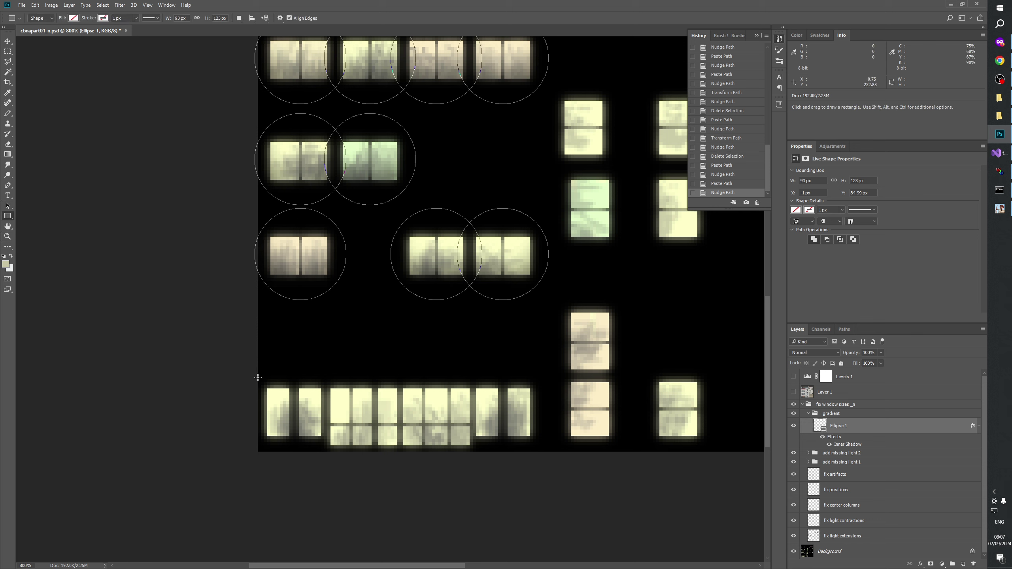
left_click_drag(258, 378, 541, 450)
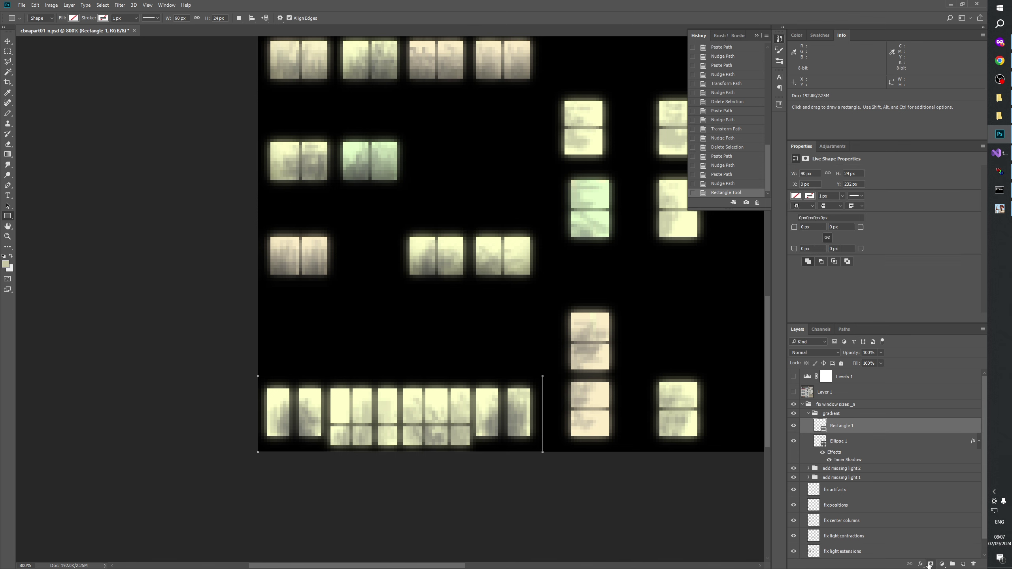
- Add an Inner Shadow effect with 40% opacity to the rectangle layer, comparing it with the preview turned off
left_click(942, 565)
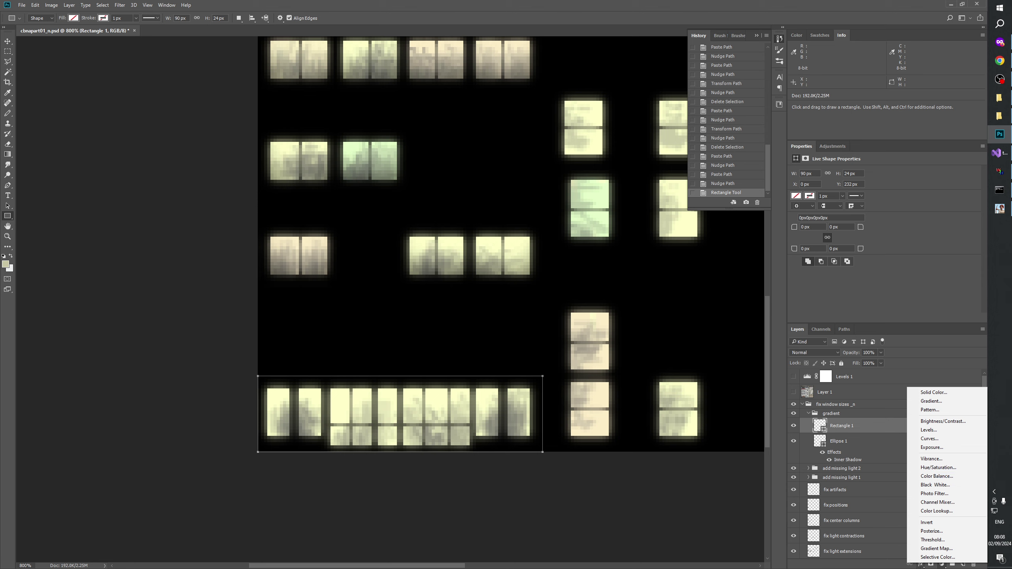
left_click(920, 565)
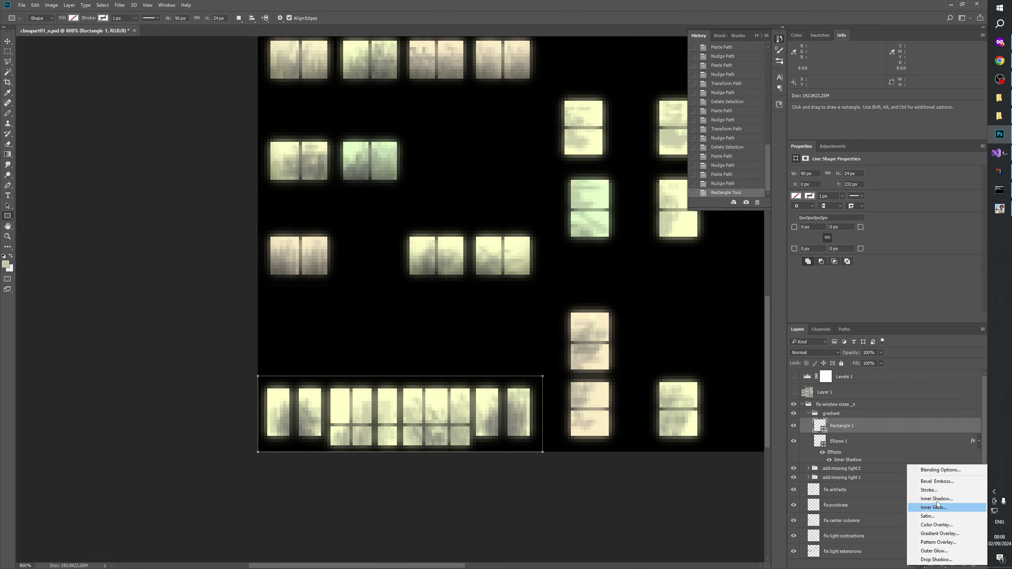
left_click(937, 500)
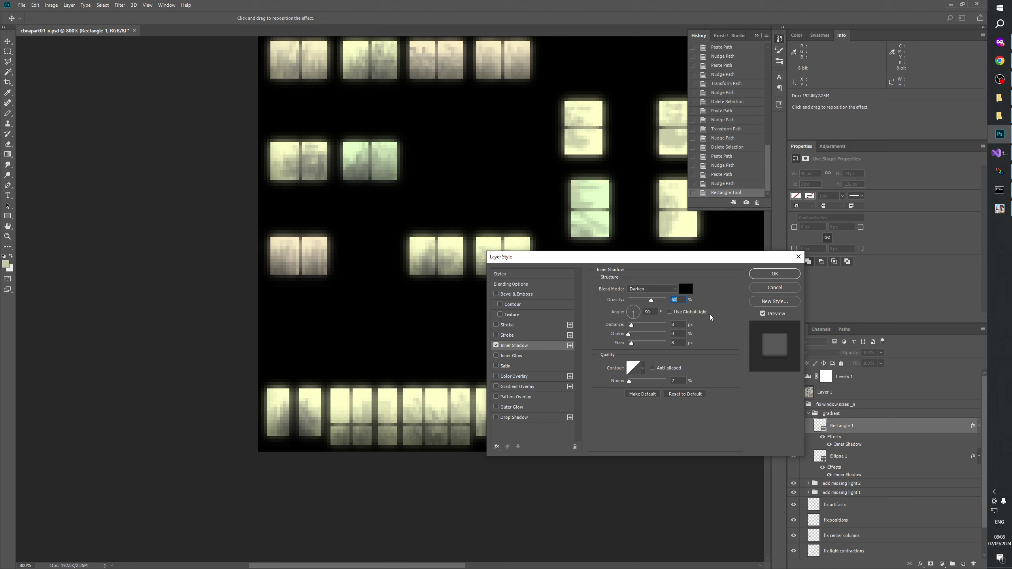
left_click(763, 313)
left_click(762, 313)
left_click(764, 313)
left_click(764, 313)
left_click_drag(651, 300, 645, 299)
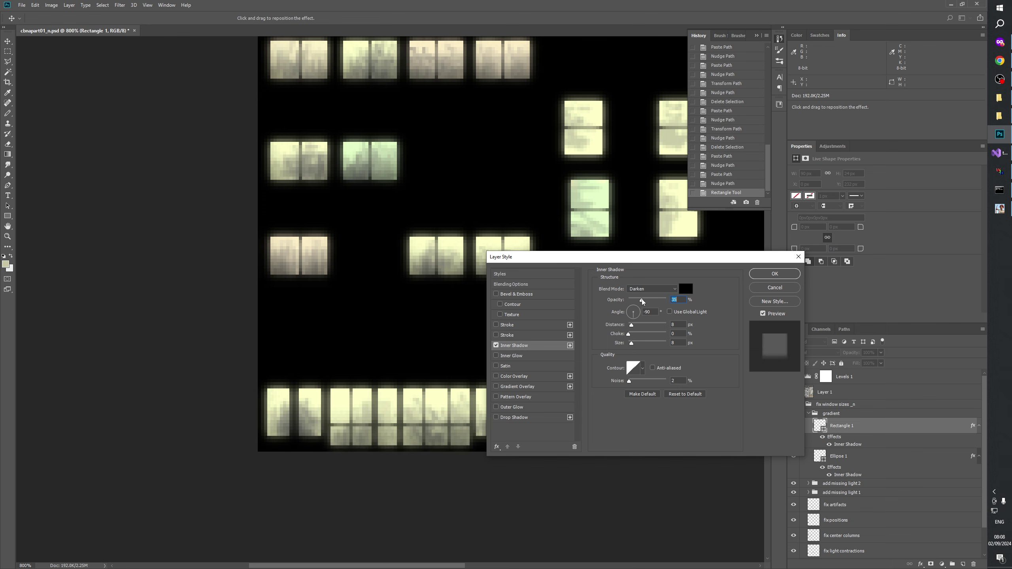
left_click_drag(641, 301, 645, 302)
left_click(774, 274)
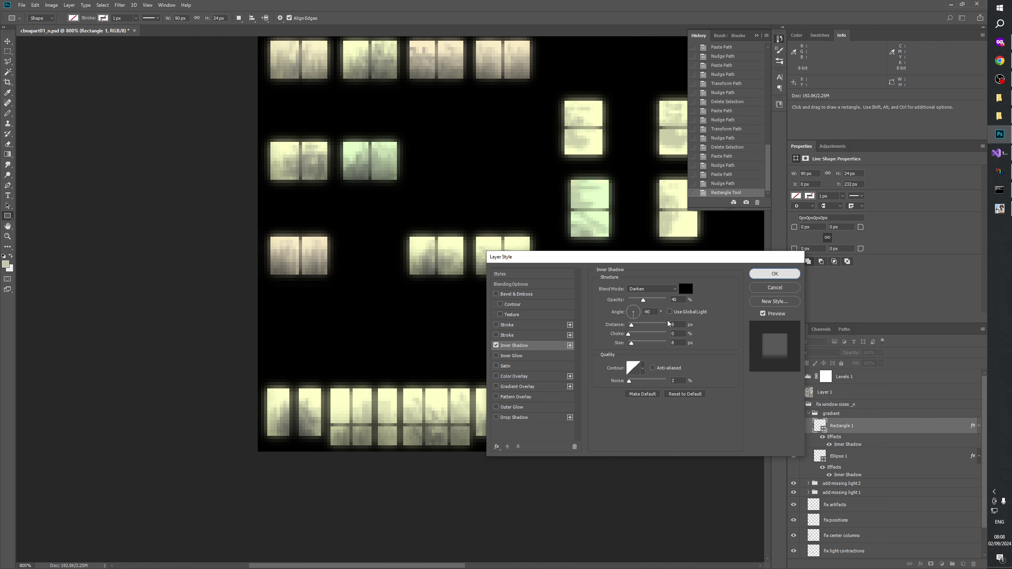
- Check the glow outlines around the windows by toggling the Levels 1 adjustment, and review the shaded texture
left_click_drag(597, 398, 506, 364)
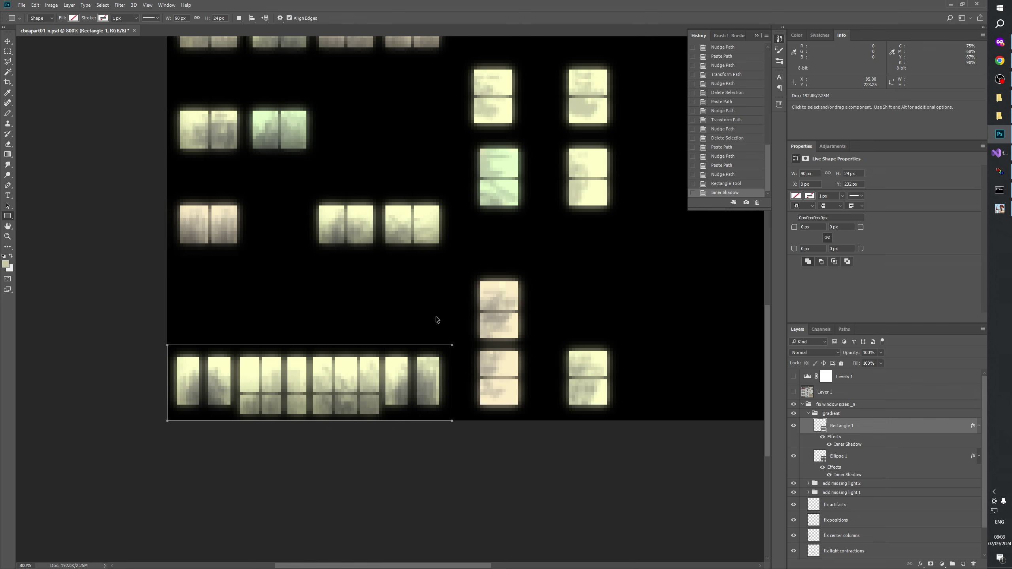
key("ctrl+h")
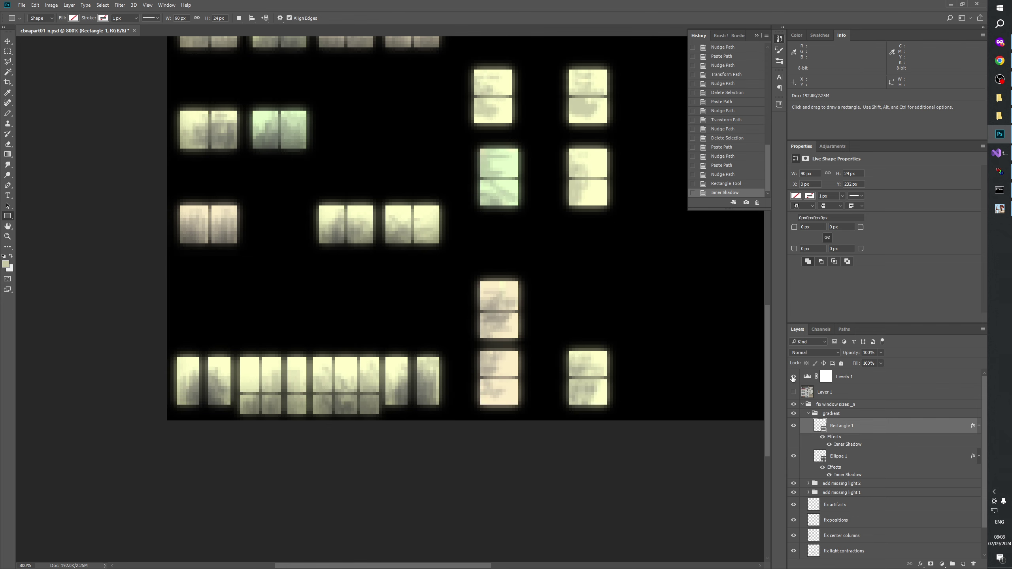
left_click(793, 377)
left_click(792, 377)
left_click(793, 377)
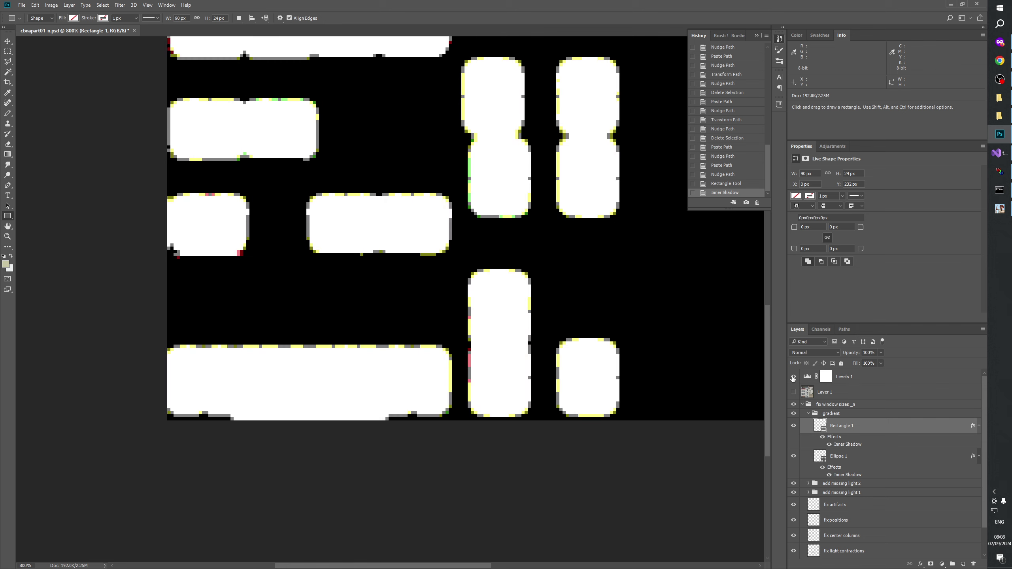
key("a")
left_click(363, 396)
key("u")
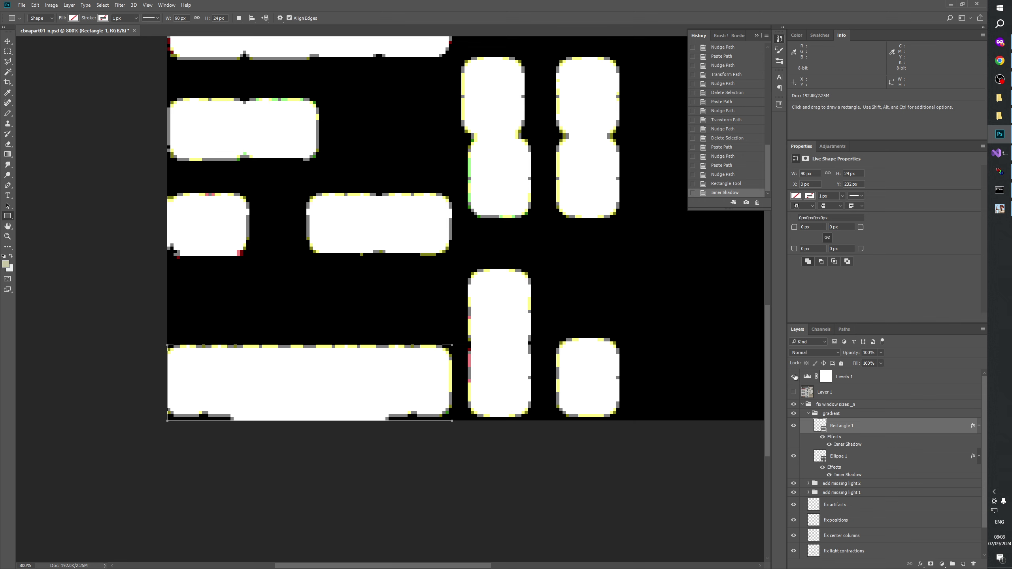
left_click(794, 377)
left_click(793, 376)
left_click(793, 377)
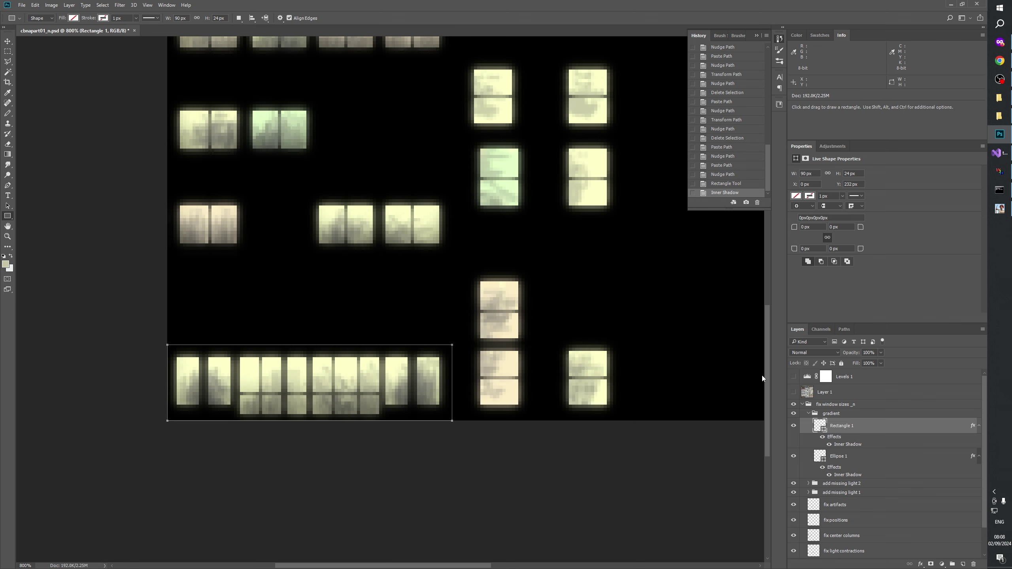
key("a")
left_click_drag(556, 305, 448, 525)
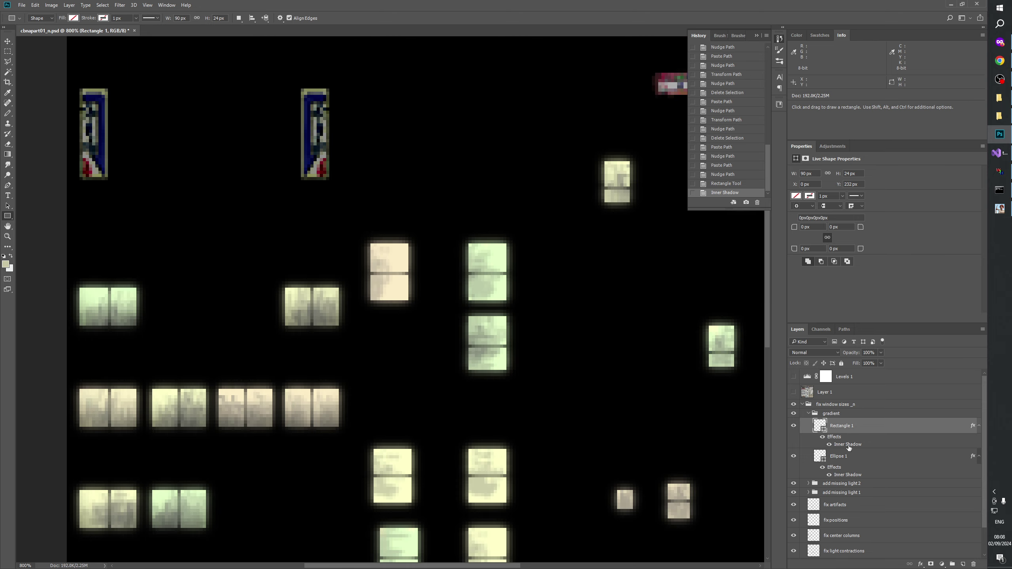
- Create a layer above Ellipse 1 and draw a 29 x 29 px circle around the upper green window in the middle column
left_click(876, 456)
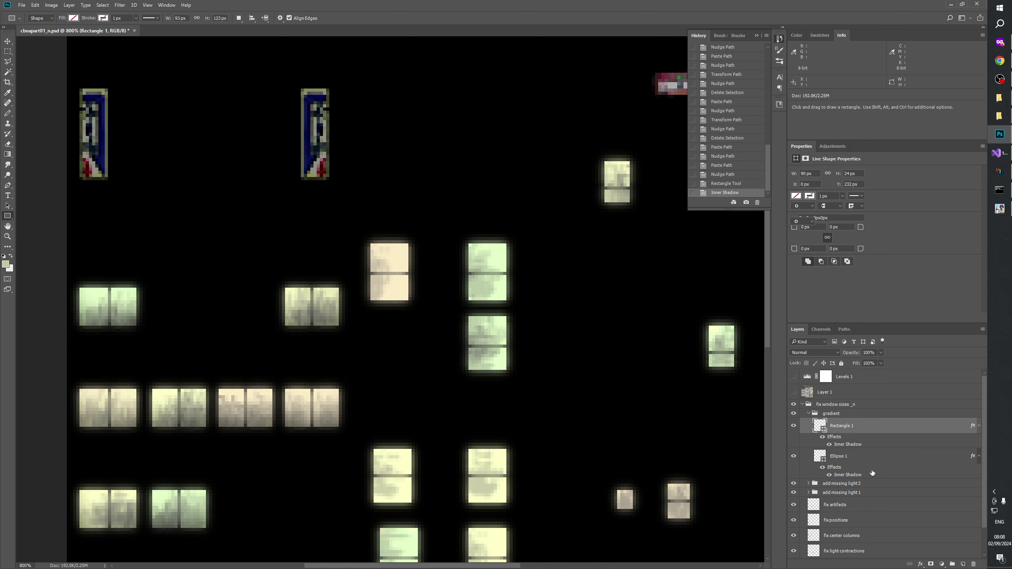
left_click(963, 564)
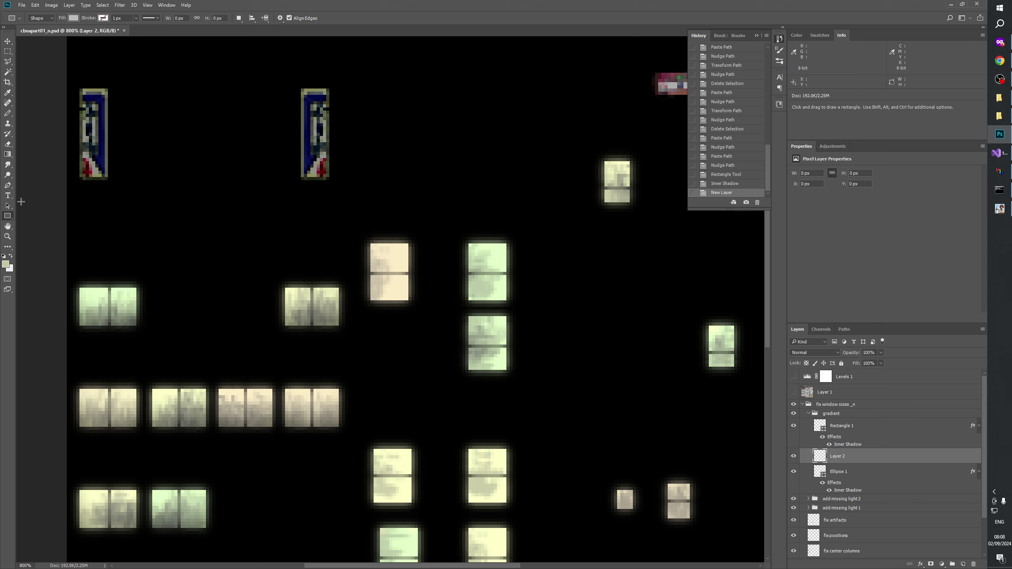
right_click(8, 219)
left_click(40, 224)
left_click_drag(450, 231, 542, 325)
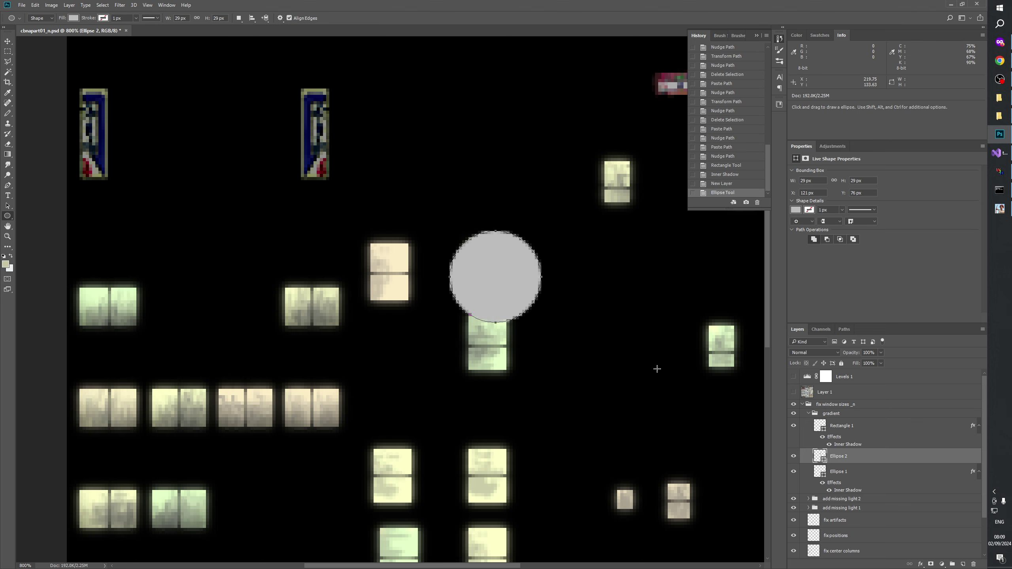
left_click_drag(502, 287, 495, 281)
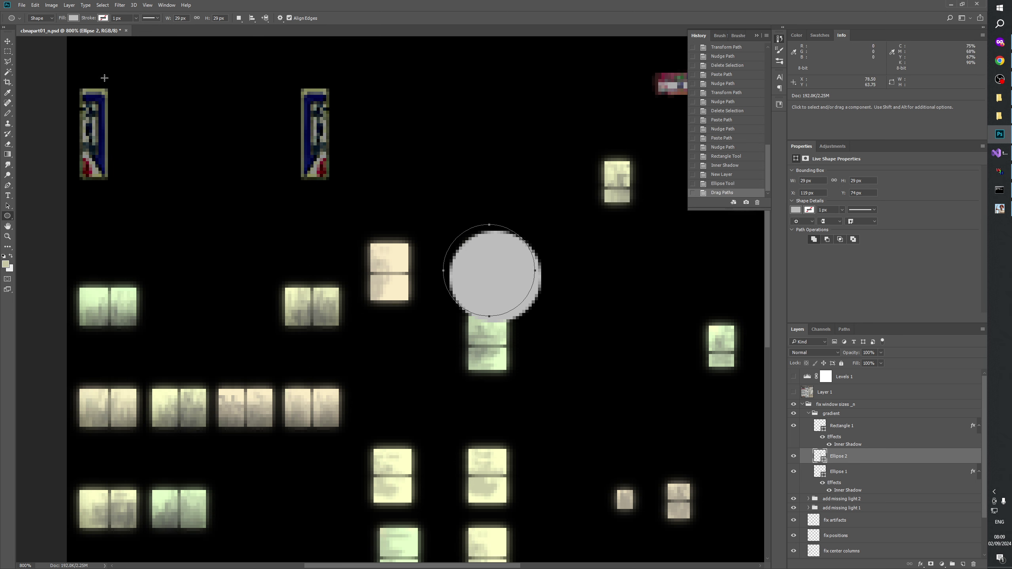
- Set the new circle's fill to none so the green window shows through
left_click(73, 18)
left_click(38, 34)
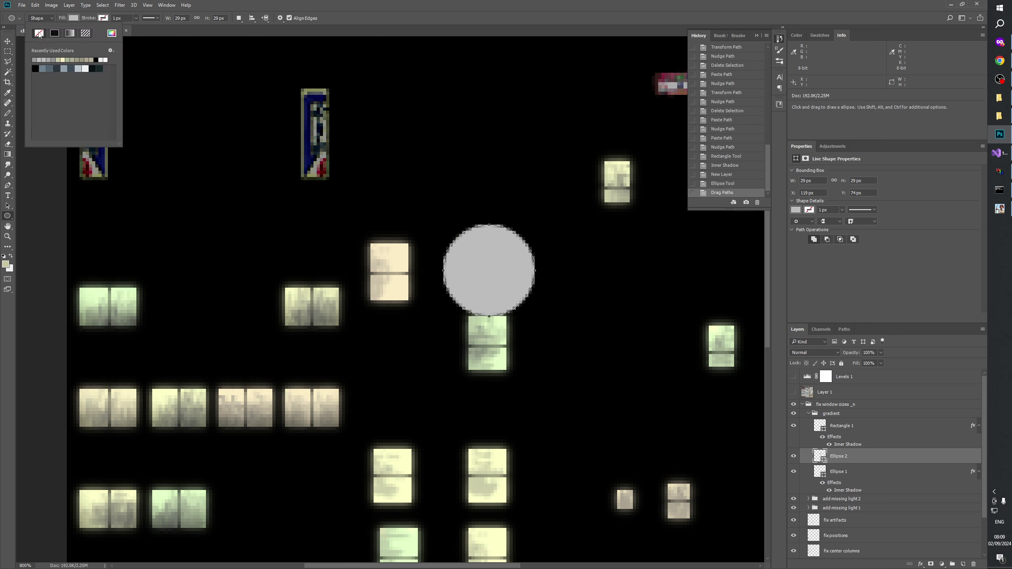
left_click(519, 278)
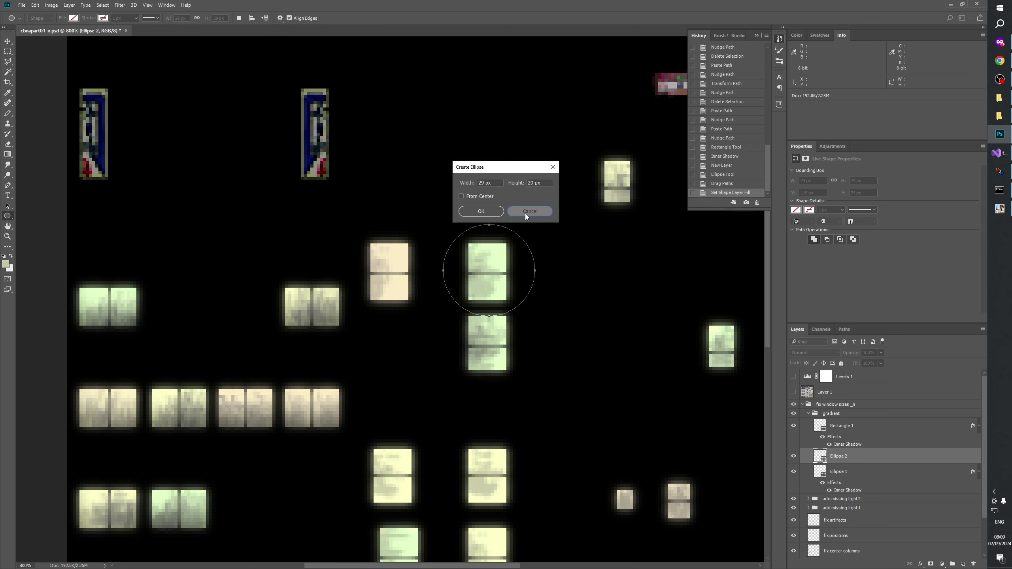
left_click(525, 214)
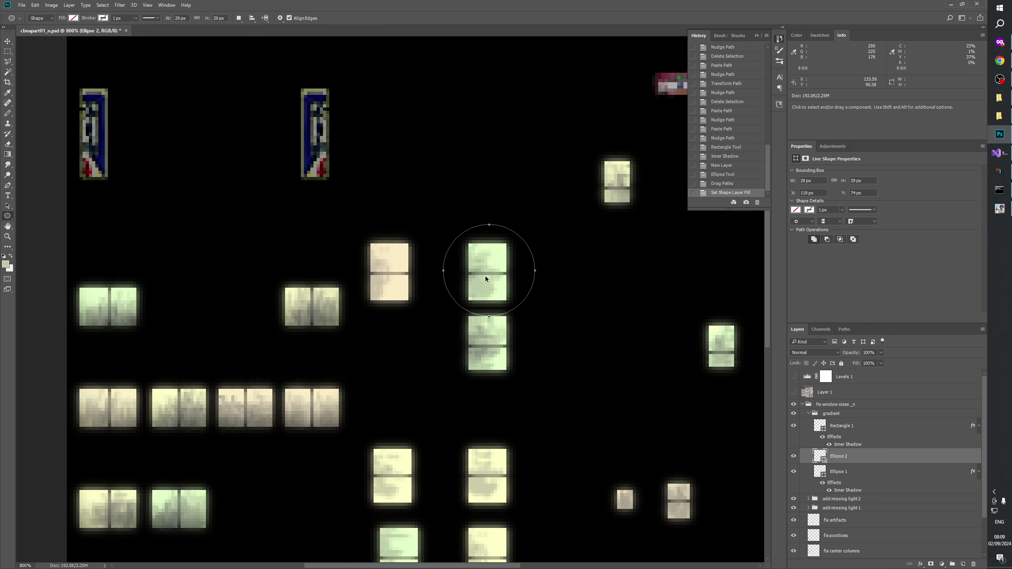
- Add an Inner Shadow to the new circle with a 180° angle and 60% opacity
left_click(921, 565)
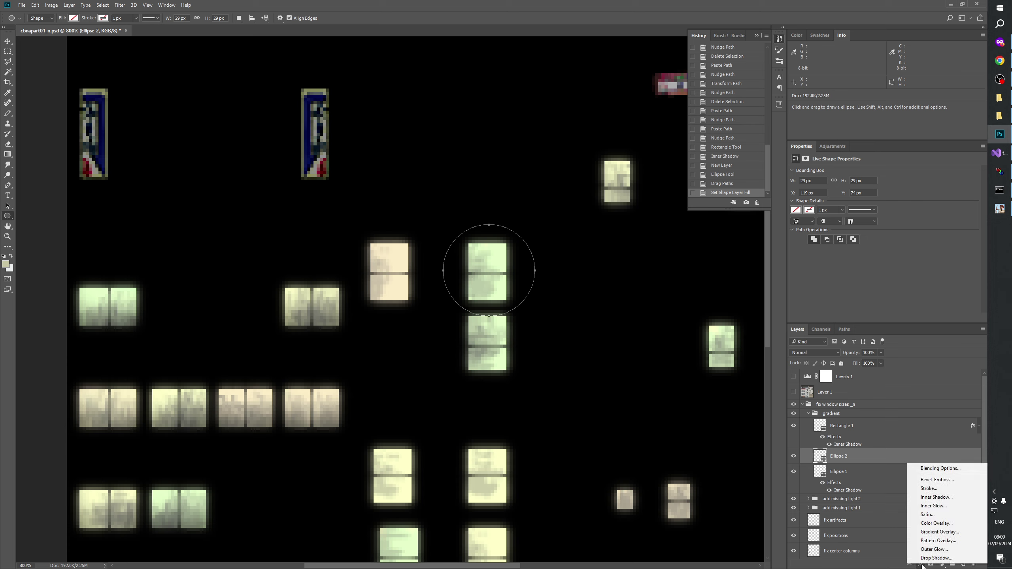
left_click(933, 497)
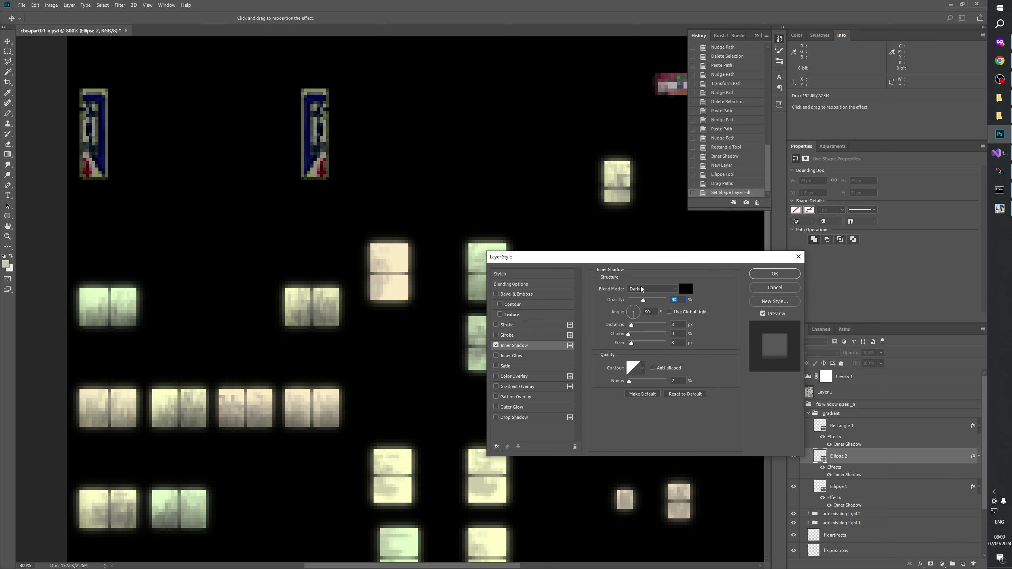
left_click_drag(628, 260, 658, 376)
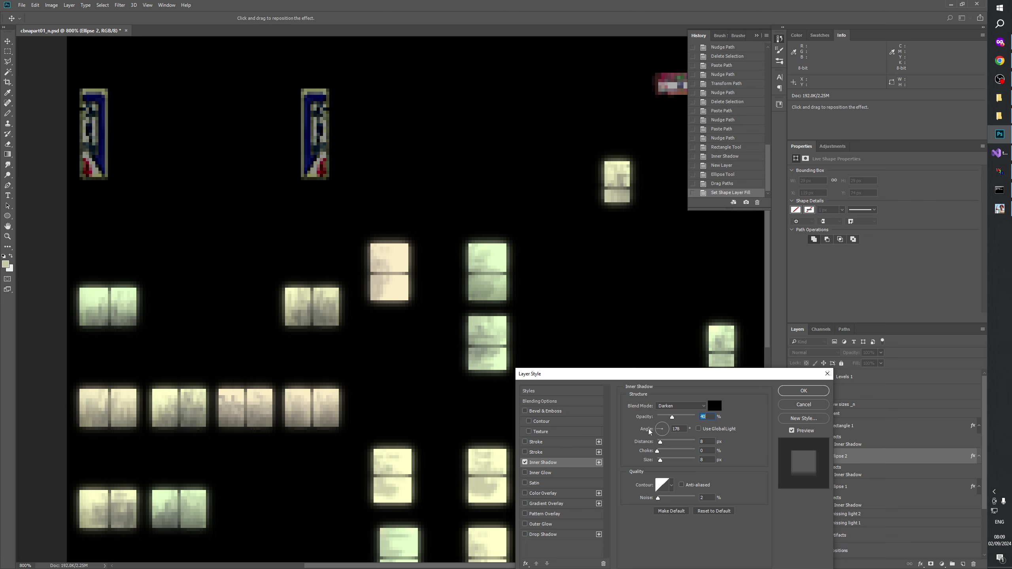
key("Tab")
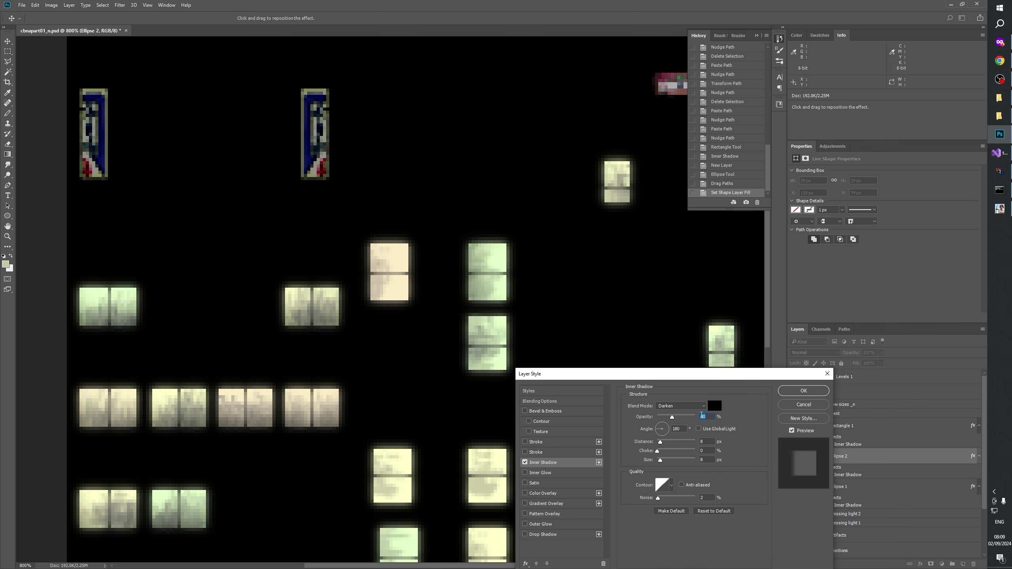
type("60")
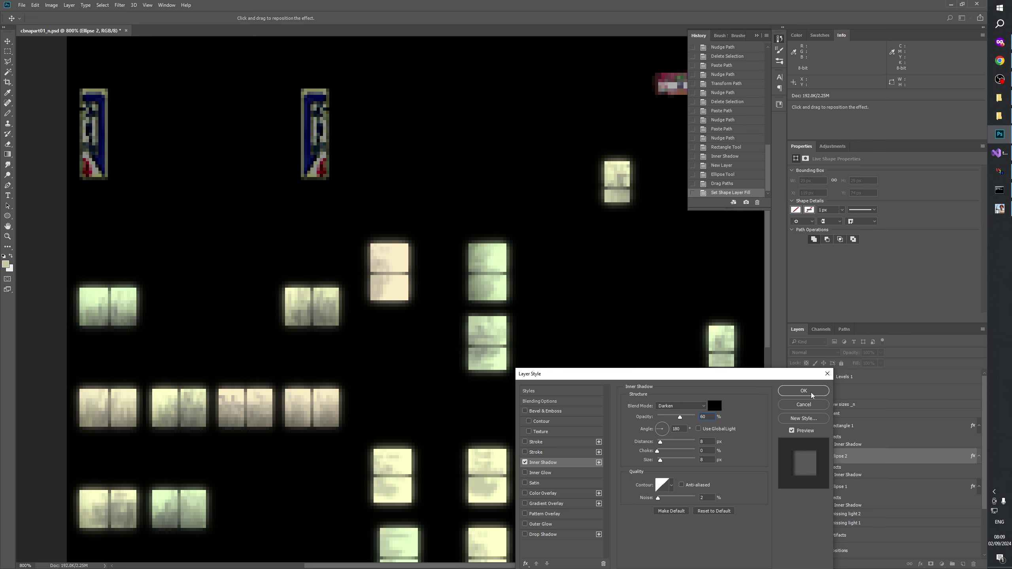
left_click(803, 391)
- Nudge the circle down 1 px to centre it vertically on the upper green window
left_click(7, 236)
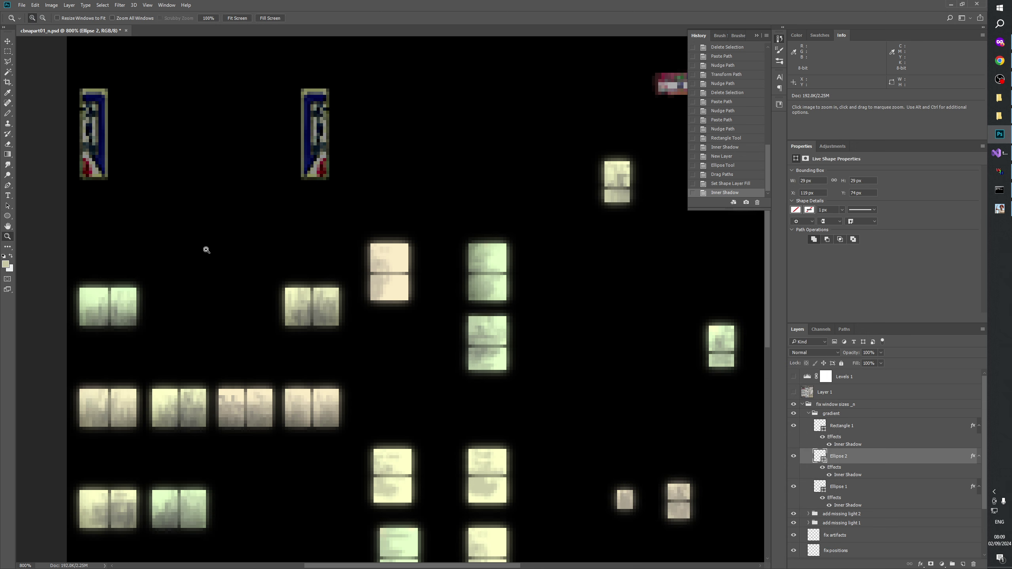
left_click(501, 269)
left_click(509, 275)
left_click(7, 216)
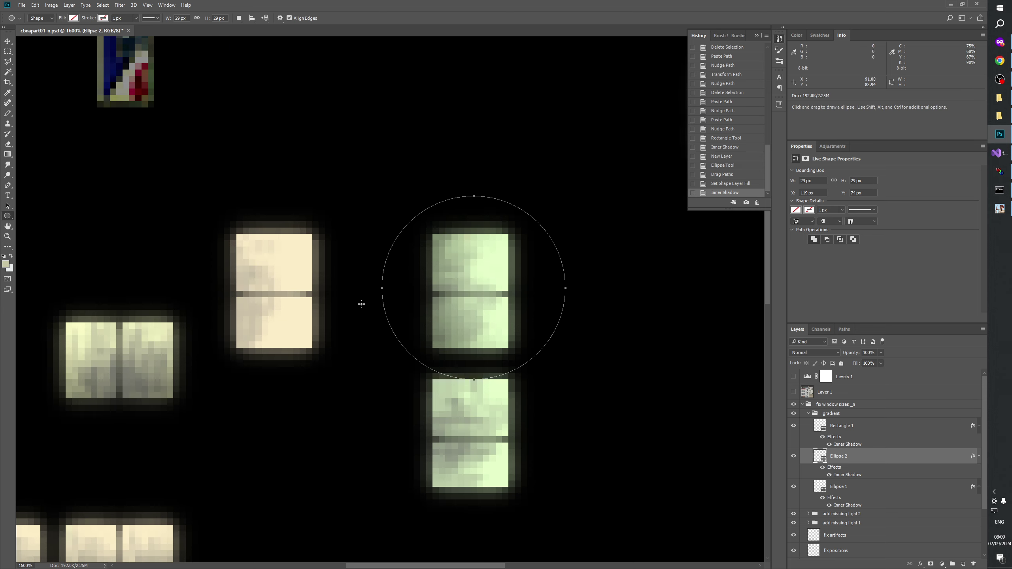
key("ctrl")
key("ctrl+t")
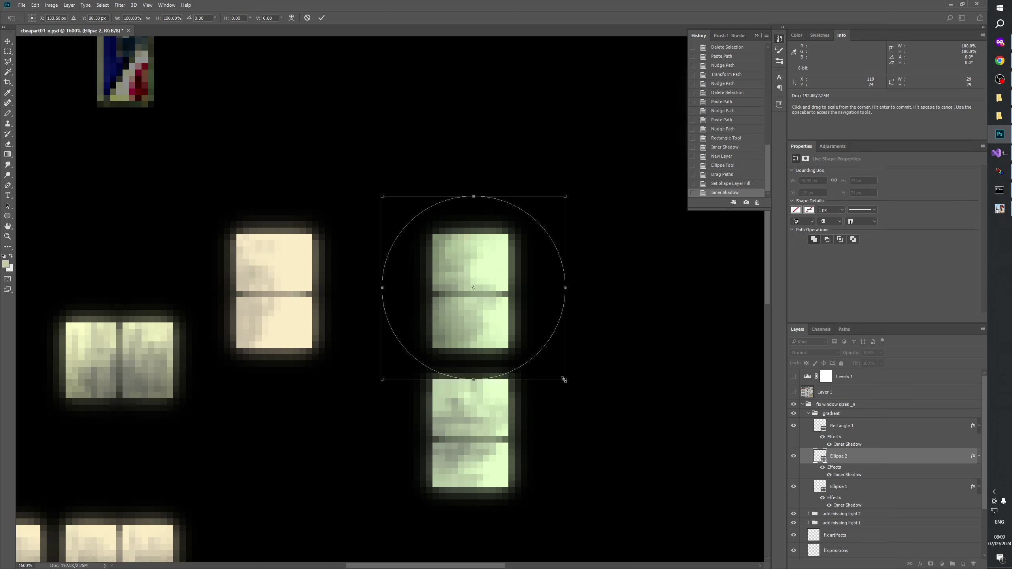
mouse_move(566, 380)
left_mouse_down()
mouse_move(573, 388)
mouse_move(566, 381)
left_mouse_up()
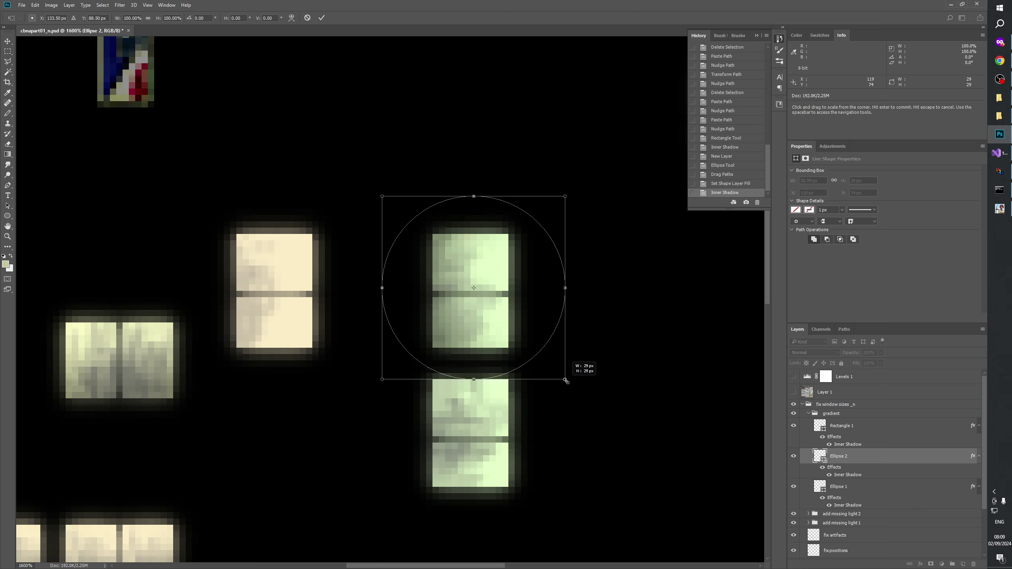
left_click(321, 18)
left_click_drag(254, 270, 221, 232)
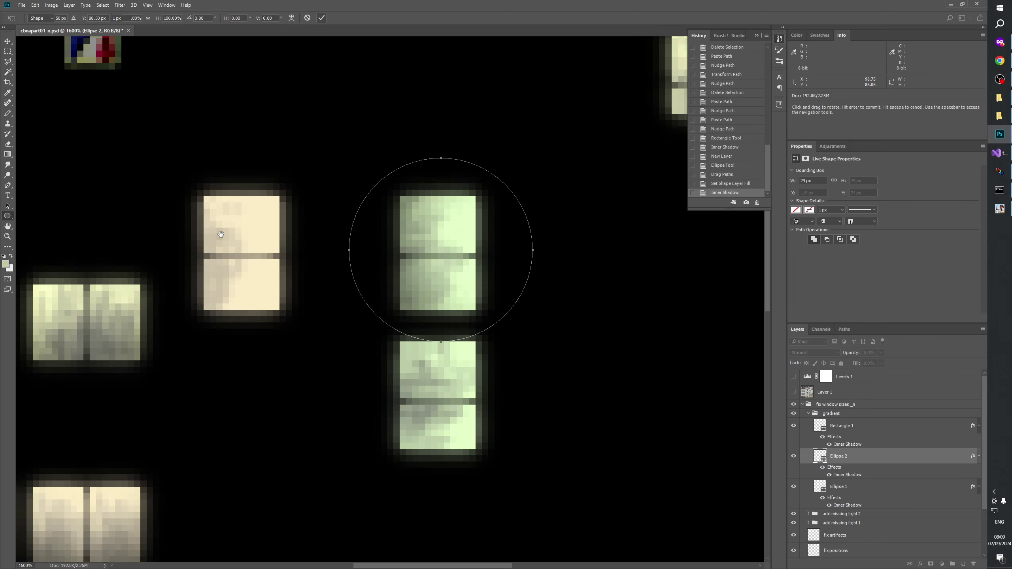
key("Down")
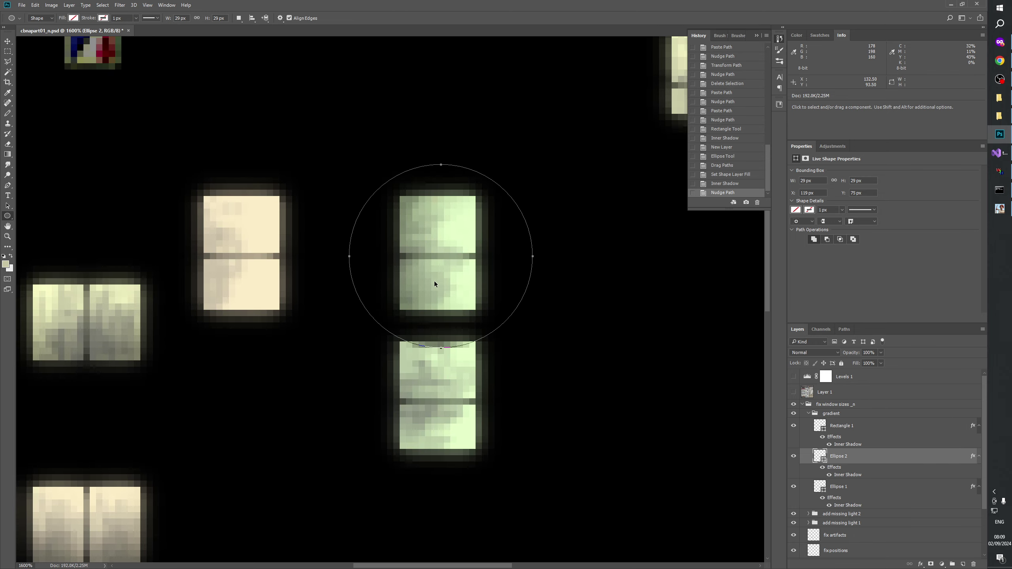
key("Left")
key("Right")
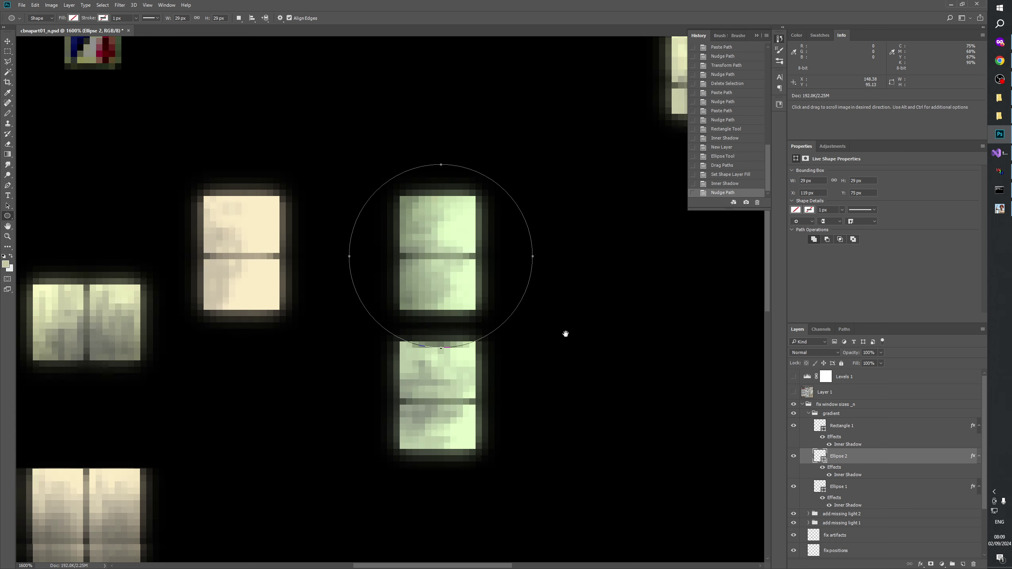
- Paste a copy of the circle and move it 23 px down around the lower green window
scroll(460, 152, "down", 3)
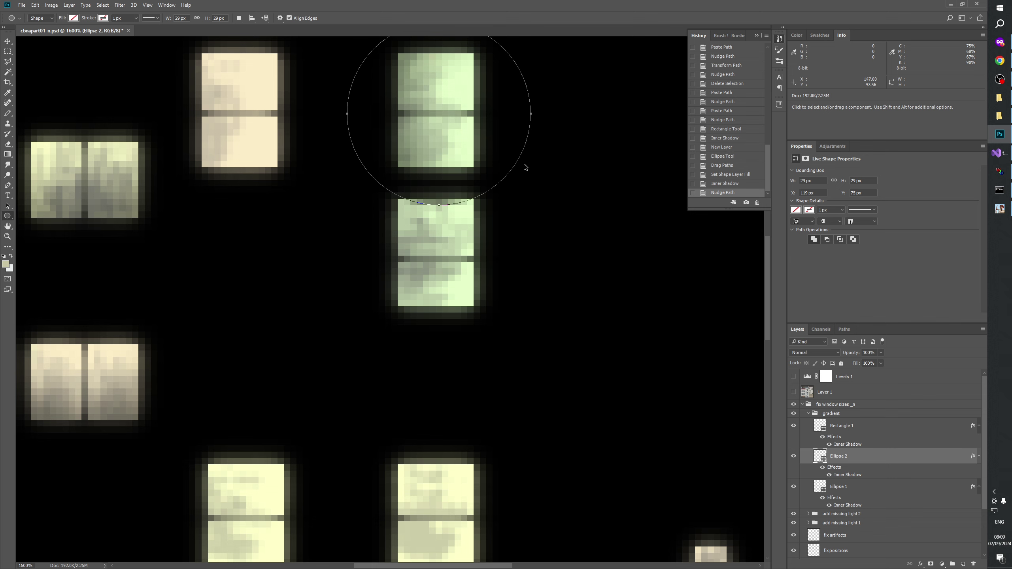
key("ctrl+v")
key("shift+Down")
key("shift+Down")
key("Down")
key("Down")
key("Down")
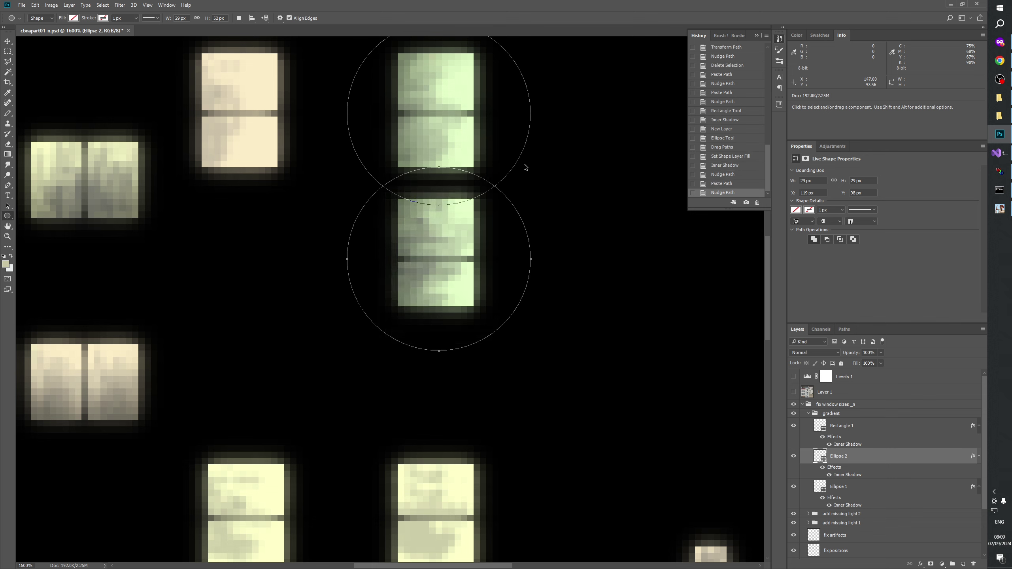
- Compare the lower green window against Layer 1 by toggling that layer, and move the window's circle up 1 px
left_click_drag(510, 170, 519, 221)
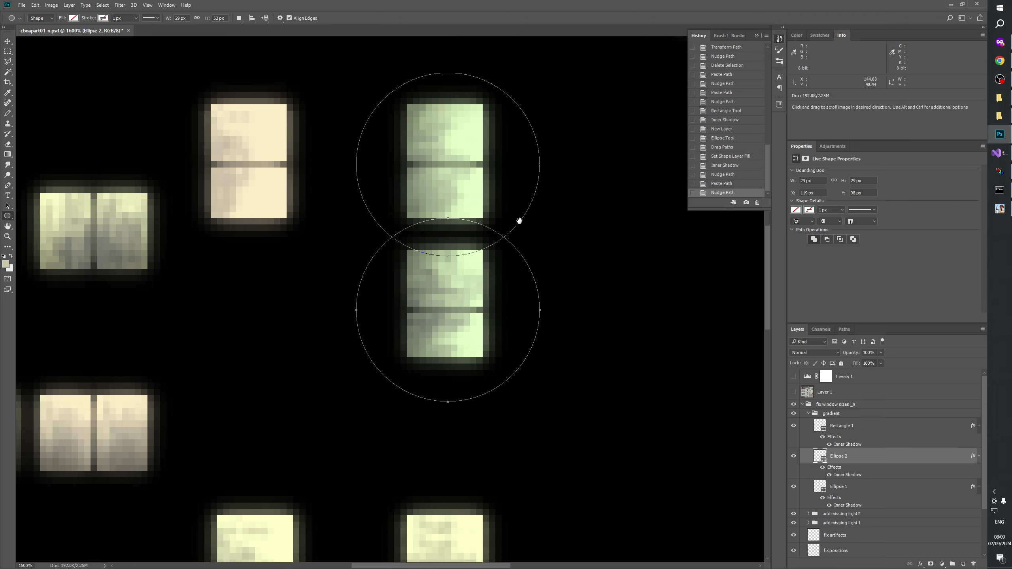
left_click(793, 393)
left_click(794, 393)
left_click(794, 394)
left_click(793, 393)
left_click_drag(504, 438, 454, 399)
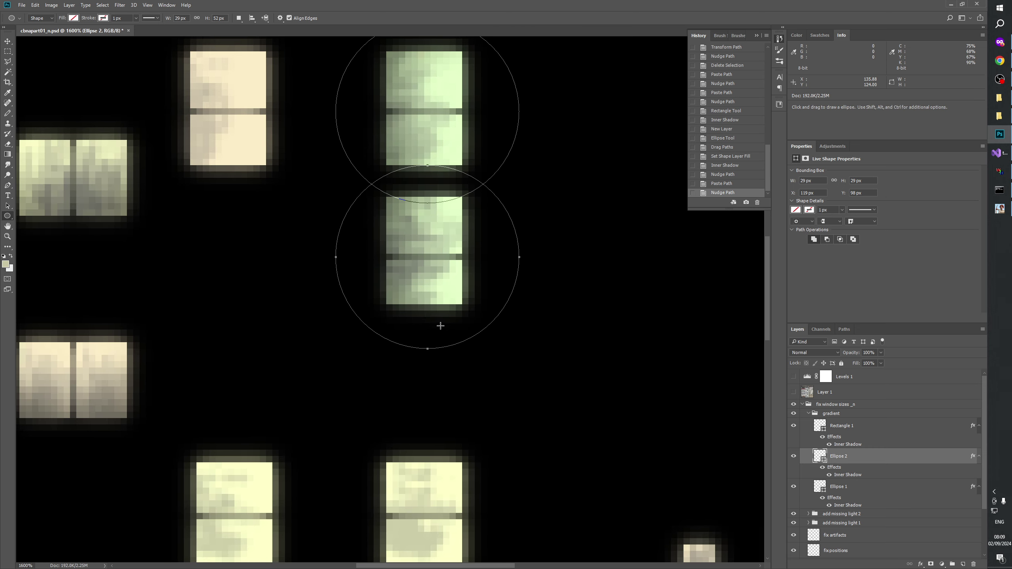
key("Up")
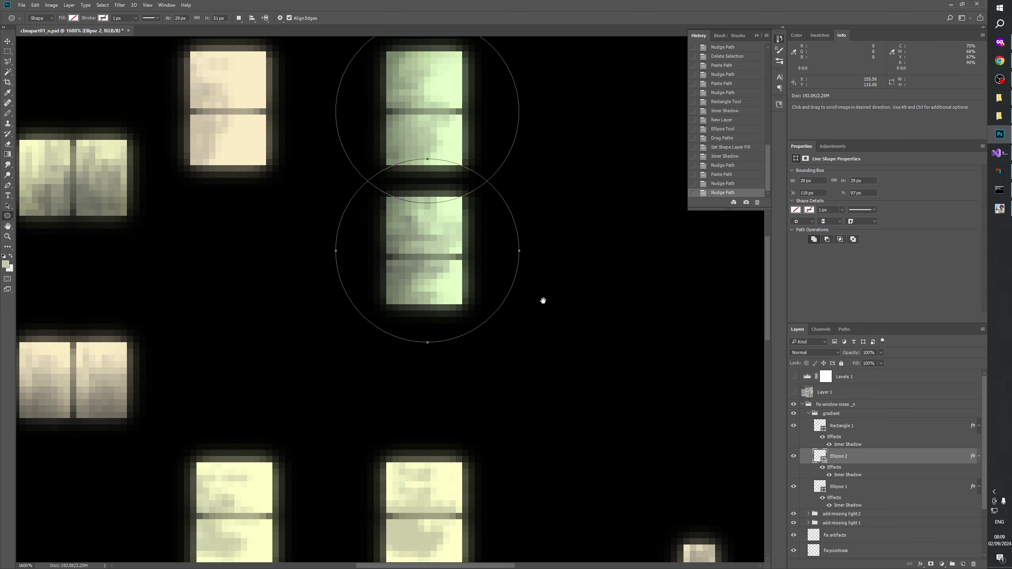
- Paste another copy of the circle and move it 42 px down around the upper yellow window in the same column
left_click_drag(543, 300, 566, 251)
left_click_drag(488, 295, 505, 202)
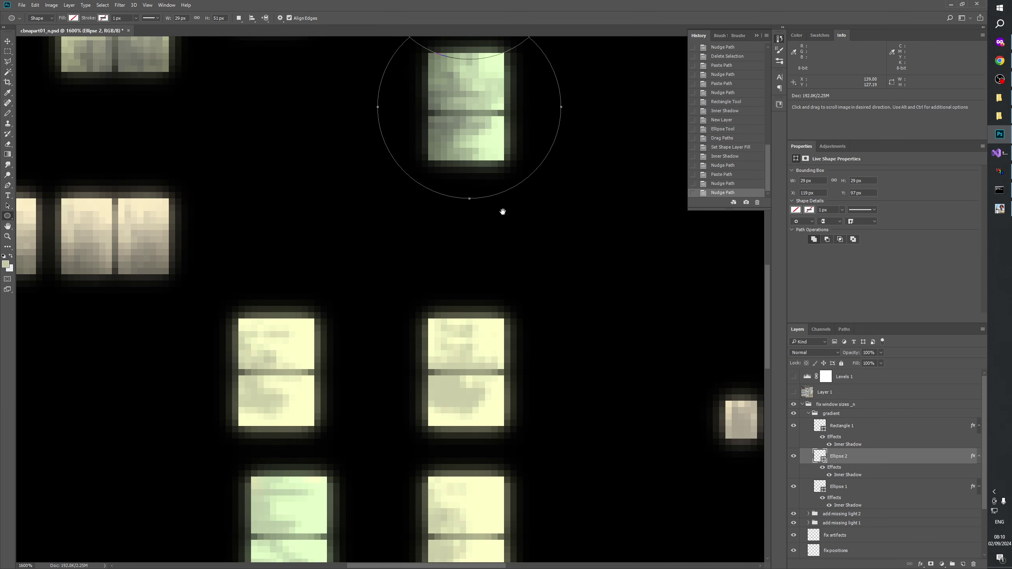
key("ctrl+v")
key("shift+Down")
key("shift+Down")
key("shift+Down")
key("shift+Down")
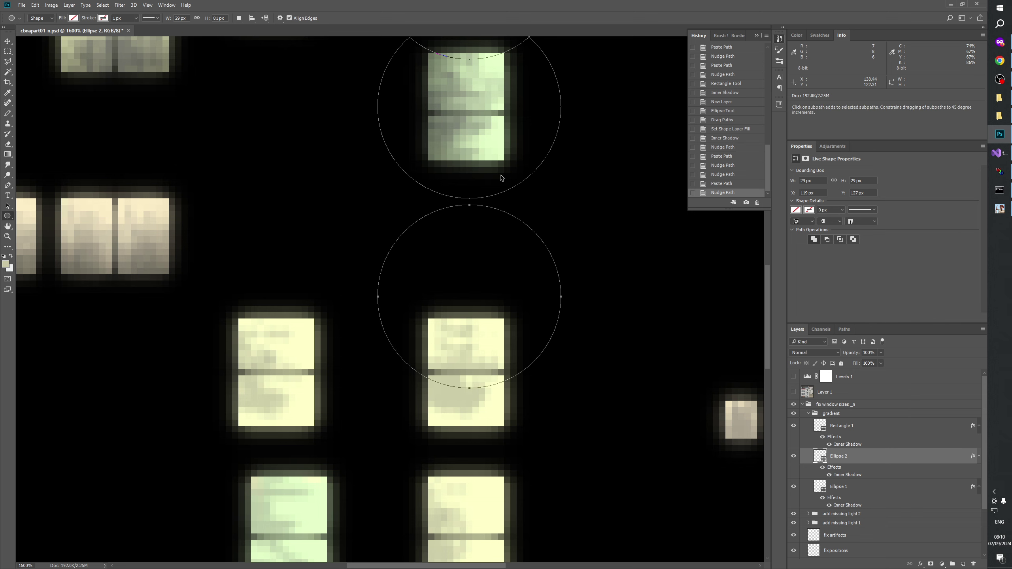
key("Down")
key("ctrl+Down")
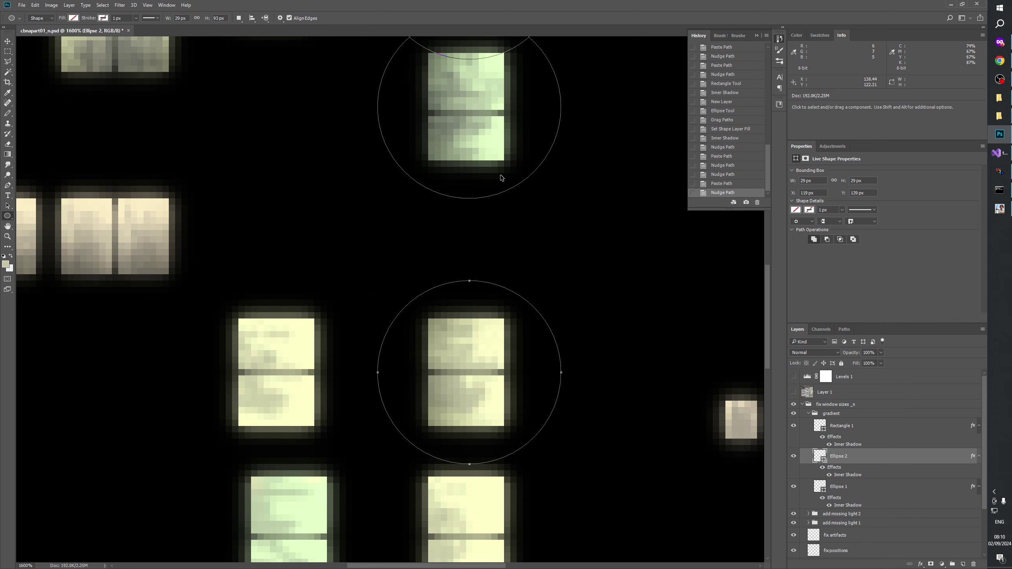
- Paste a copy of that circle and move it 26 px down around the lower yellow window
left_click_drag(474, 201, 457, 90)
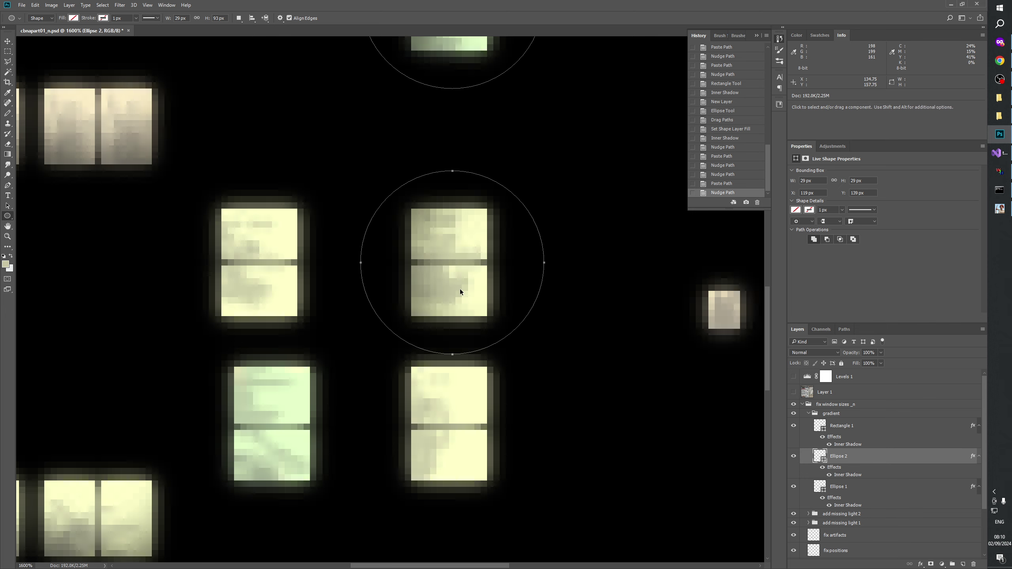
key("ctrl+v")
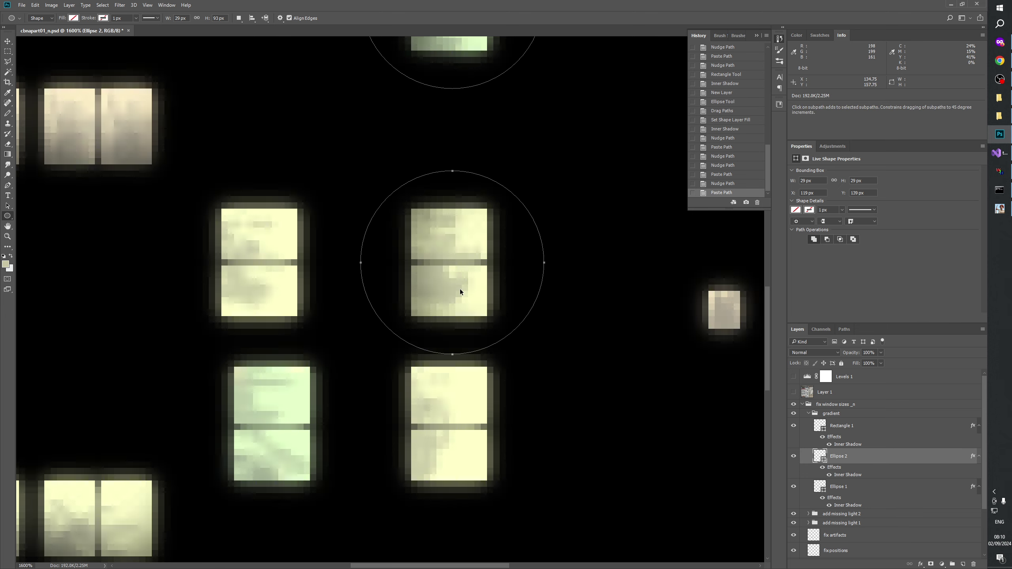
key("shift+Down")
key("shift+Down")
key("Down")
key("Down")
key("Down")
key("Down")
key("Down")
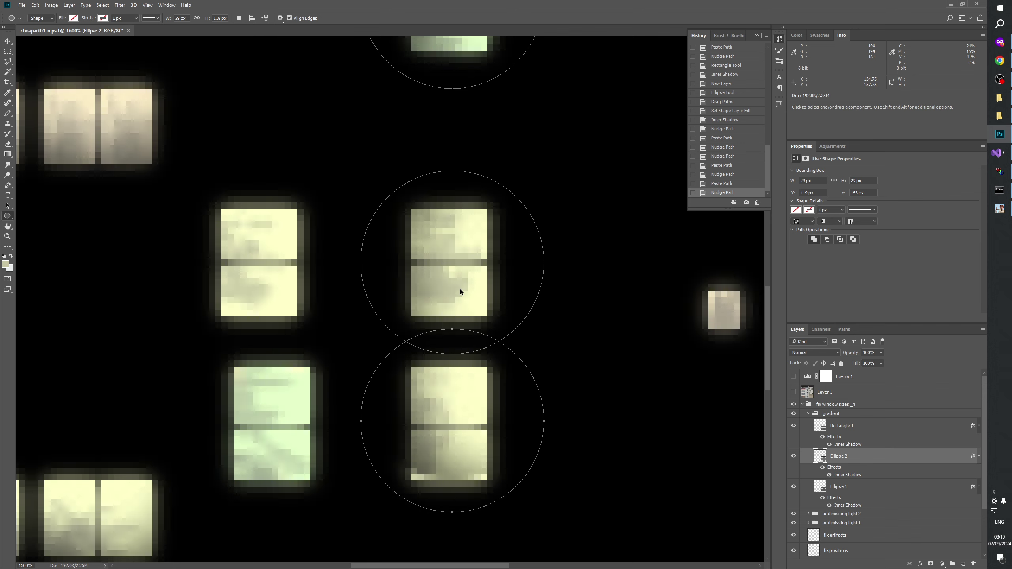
key("Down")
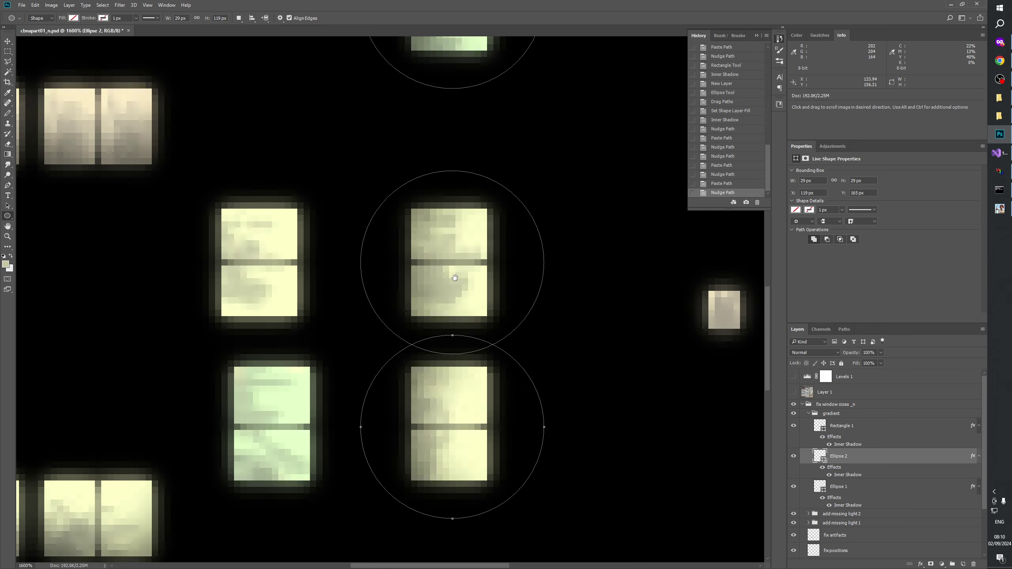
- Duplicate both yellow-window circles together and move the copies 31 px left onto the neighbouring pair of windows
left_click_drag(460, 288, 488, 234)
left_click_drag(348, 105, 436, 464)
key("ctrl+v")
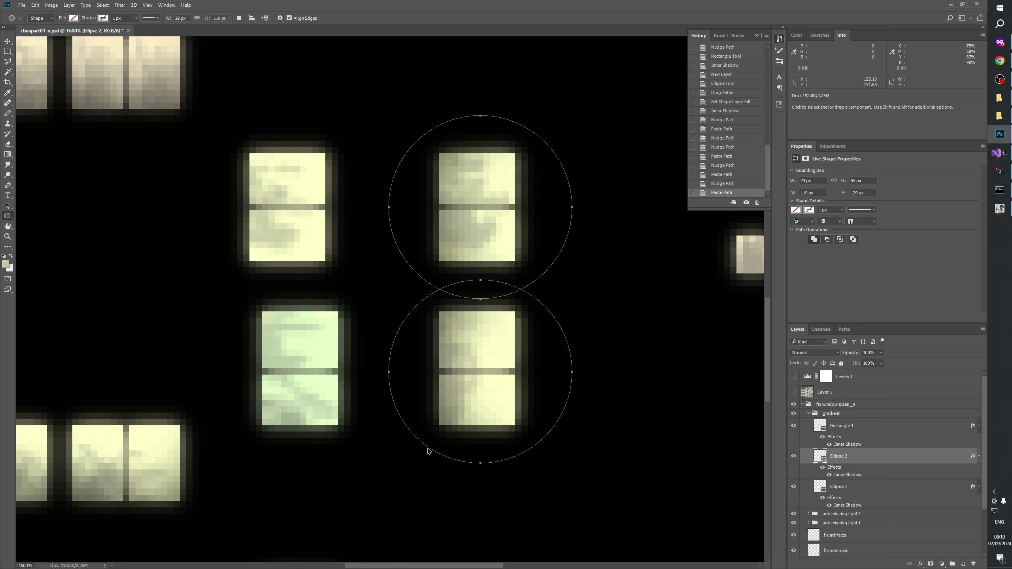
key("shift+Left")
key("shift+Left")
key("shift+Left")
key("Left")
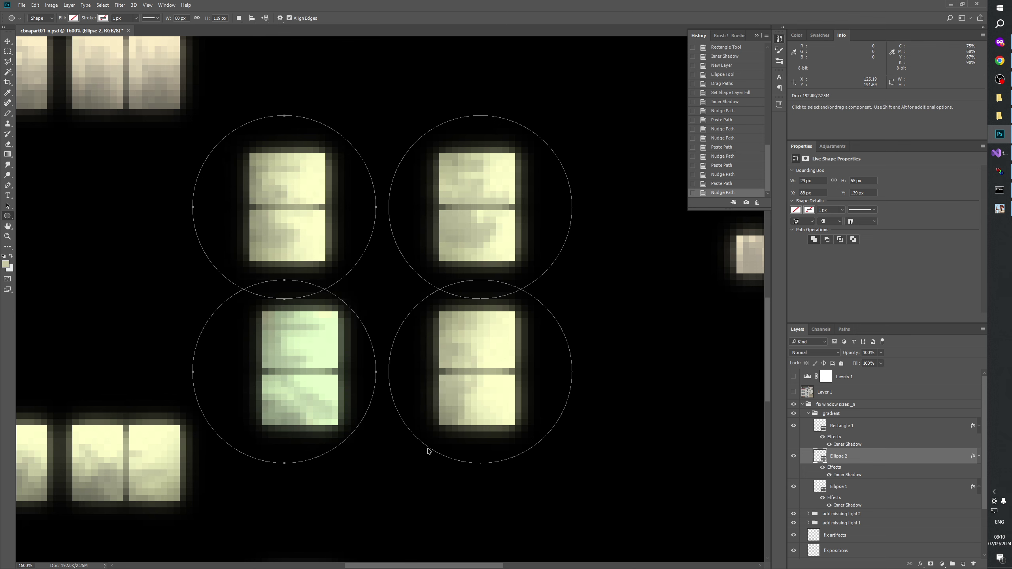
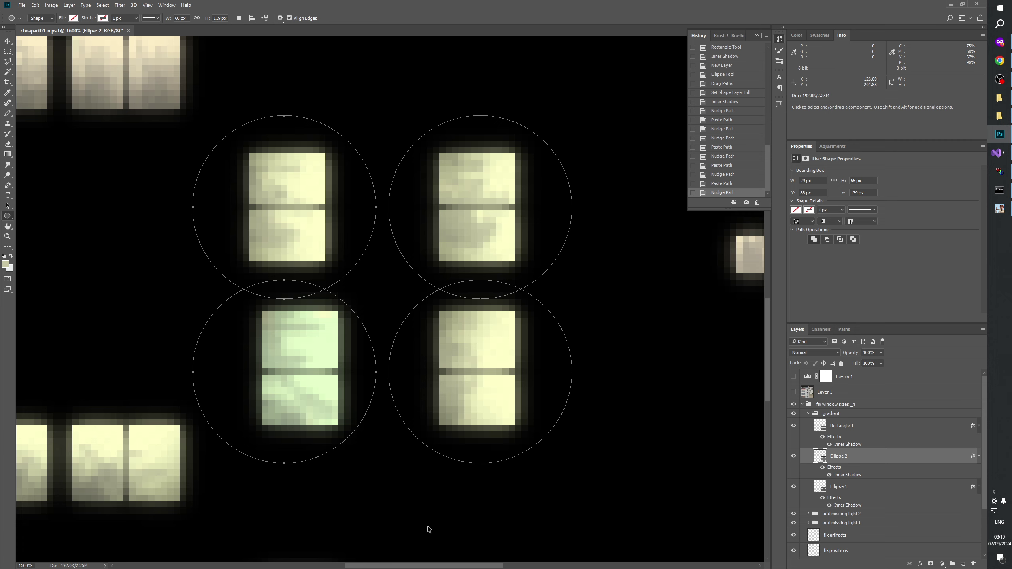
- Try horizontal offsets for the lower green window's circle on Ellipse 2 and settle 2 px right of its starting position, at X 90 px
left_click(329, 428)
key("Right")
key("Right")
key("Right")
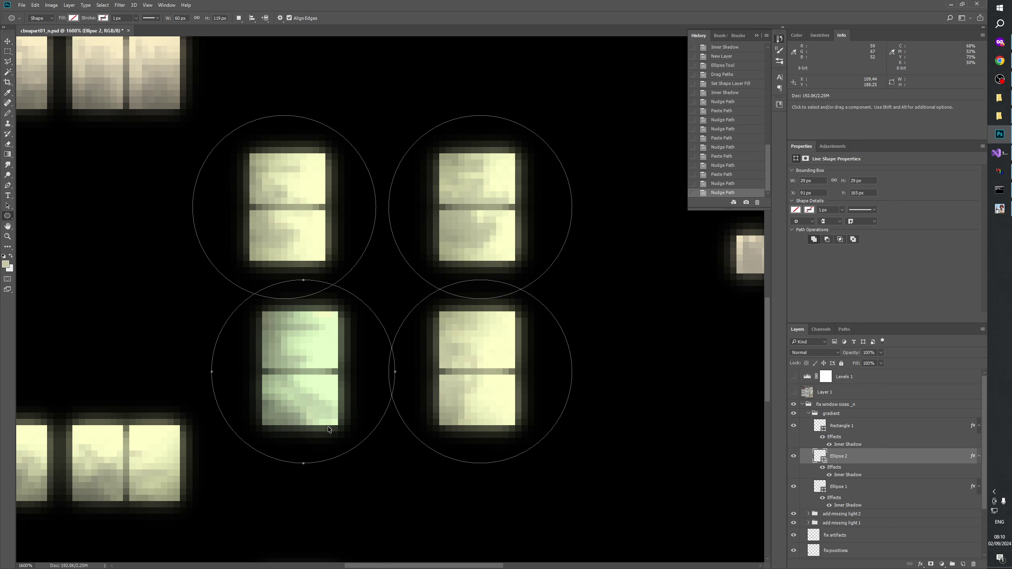
key("Left")
key("Left")
key("Left")
key("Left")
key("Left")
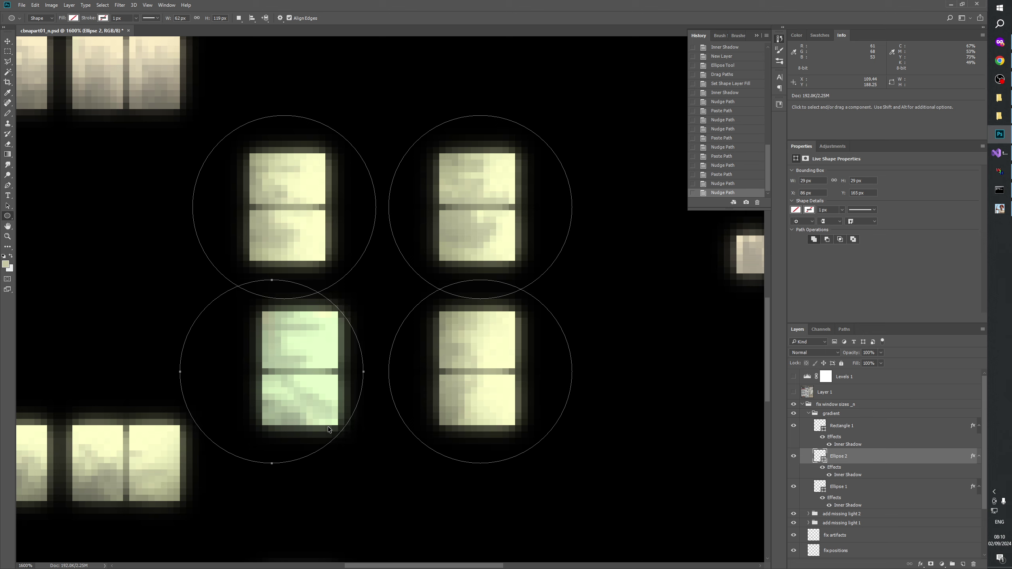
key("Left")
key("Left")
key("Left")
key("Left")
key("Right")
key("Right")
key("Right")
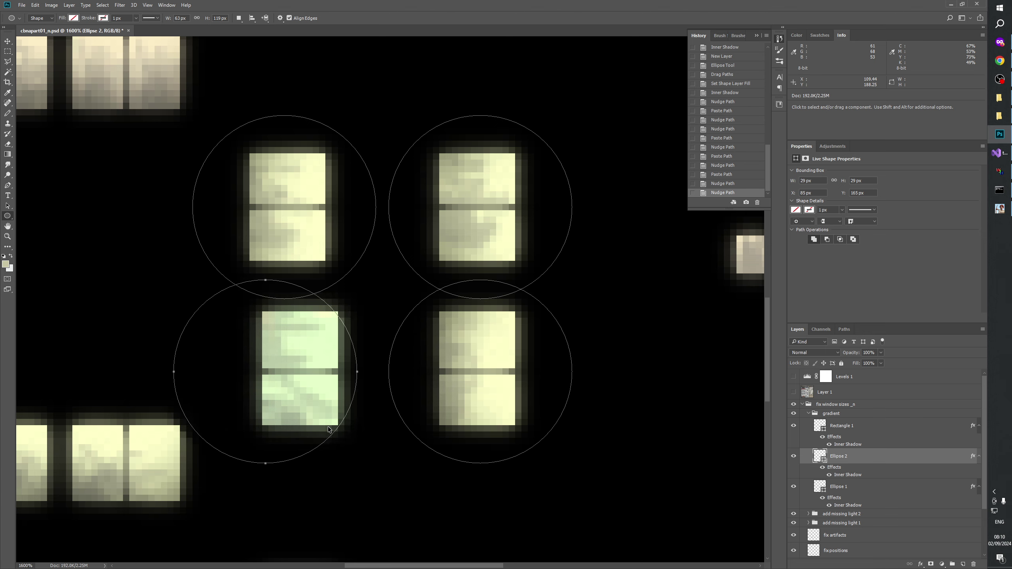
key("Right")
key("Right")
key("Left")
key("Left")
key("Left")
key("Left")
key("Left")
key("Left")
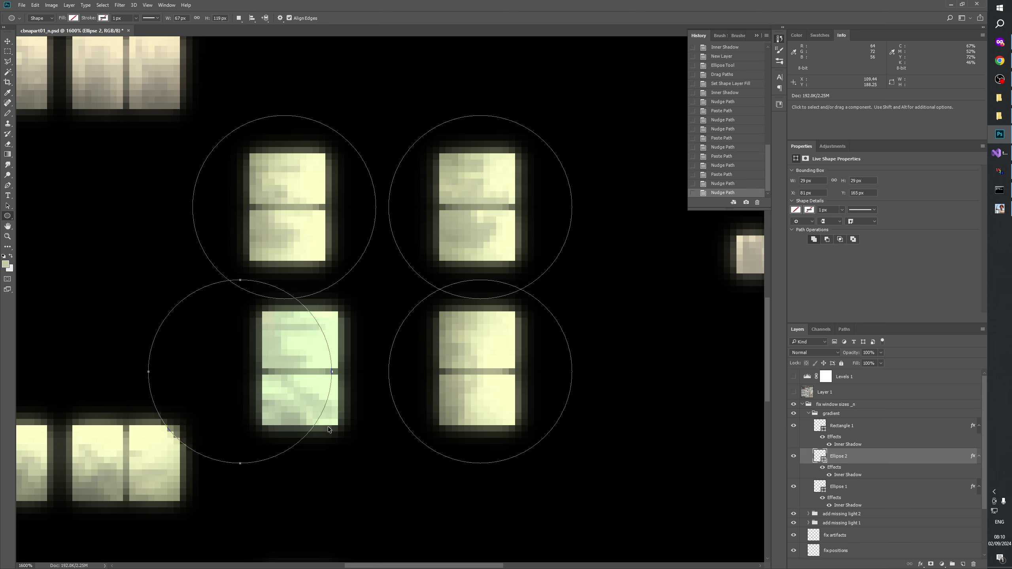
key("Right")
key("Right")
key("Right")
key("Right")
key("Right")
key("Right")
key("Right")
key("Right")
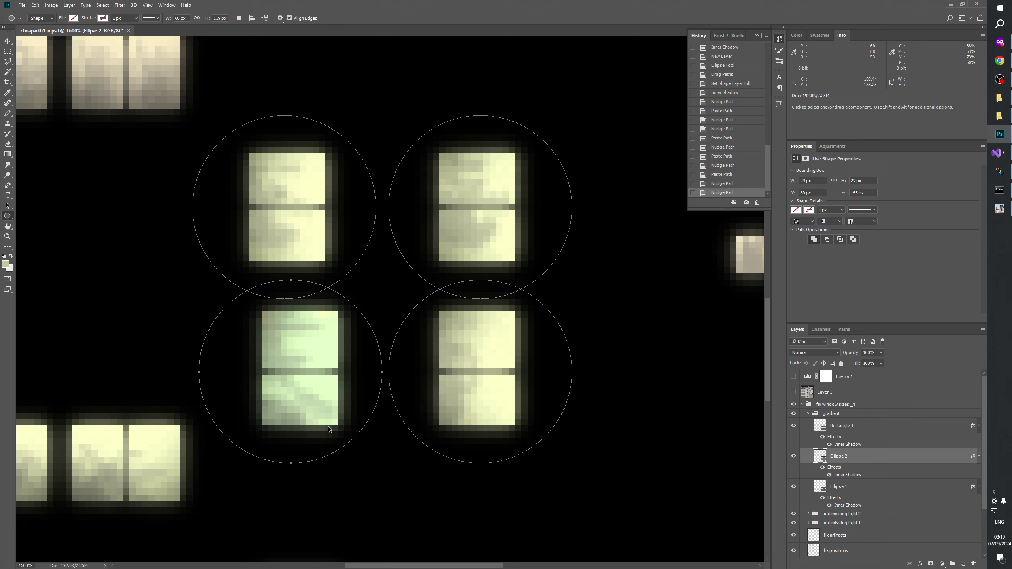
key("Right")
key("Right")
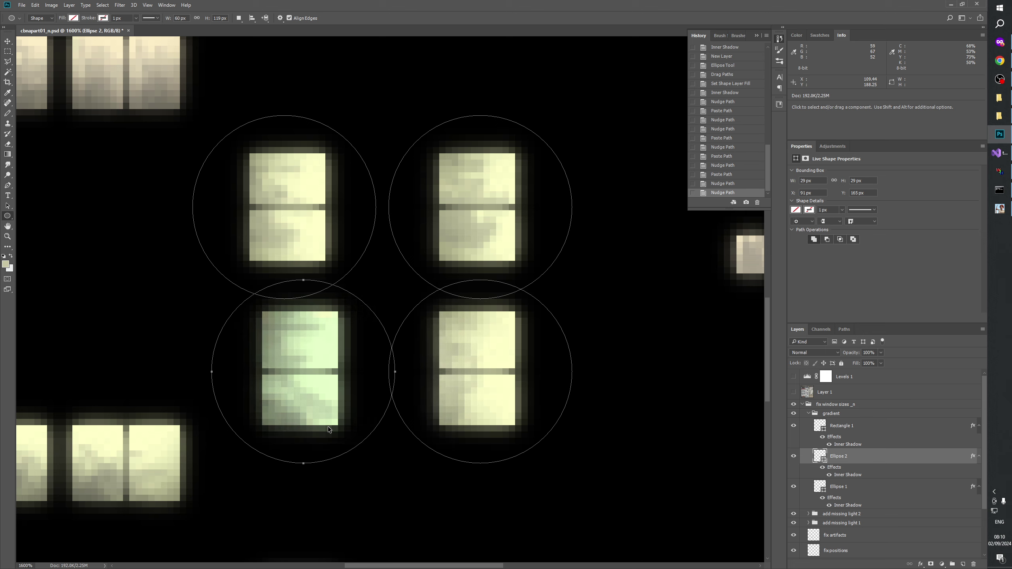
key("Left")
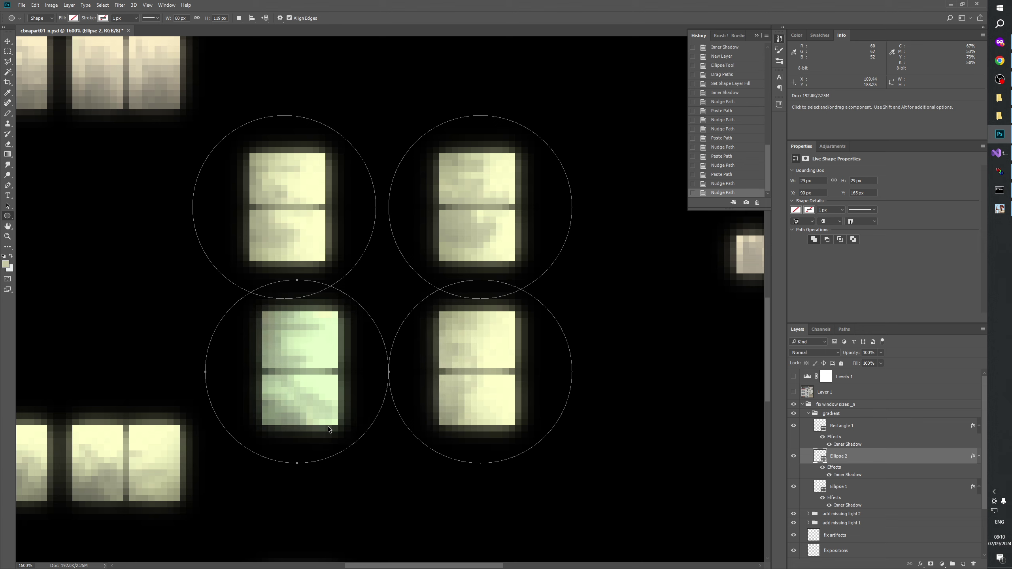
key("Right")
key("Left")
- Try higher and lower positions for the lower beige window's circle on Ellipse 1, returning it to Y 179 px
key("space")
left_click_drag(420, 199, 799, 423)
left_click_drag(564, 311, 642, 115)
left_click_drag(551, 301, 507, 248)
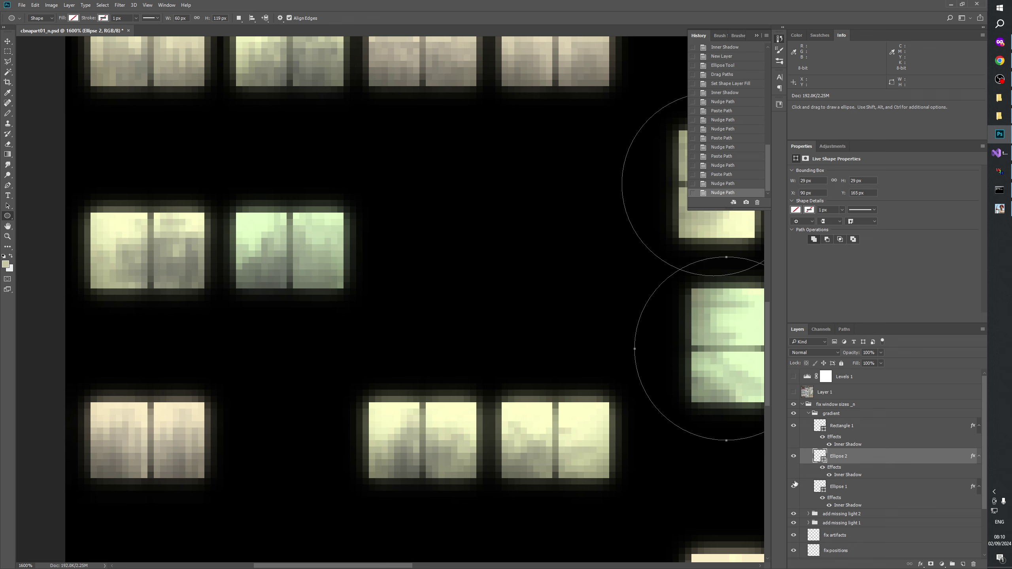
left_click(840, 489)
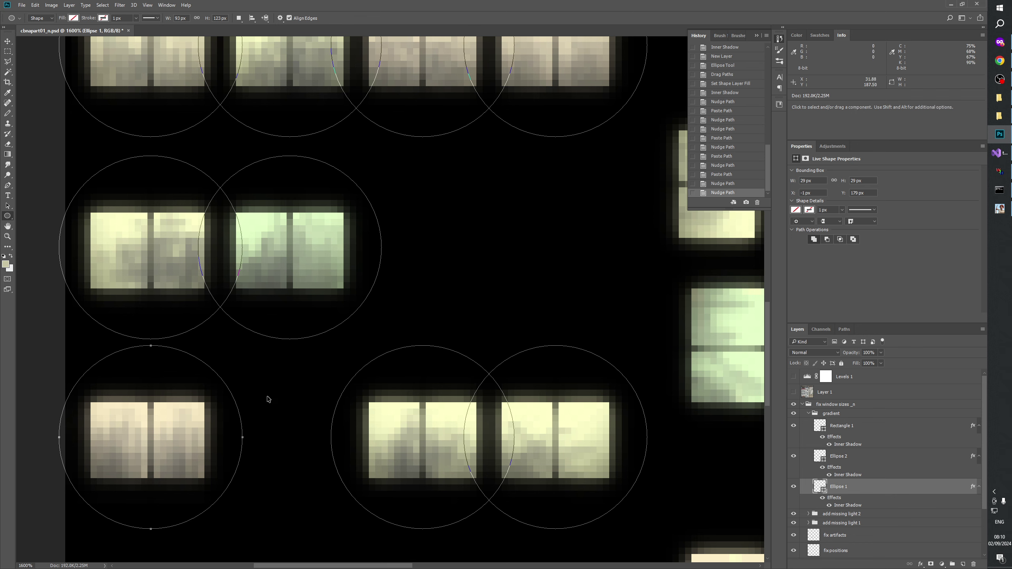
key("Up")
key("Up")
key("Up")
key("Up")
key("Down")
key("Down")
key("Down")
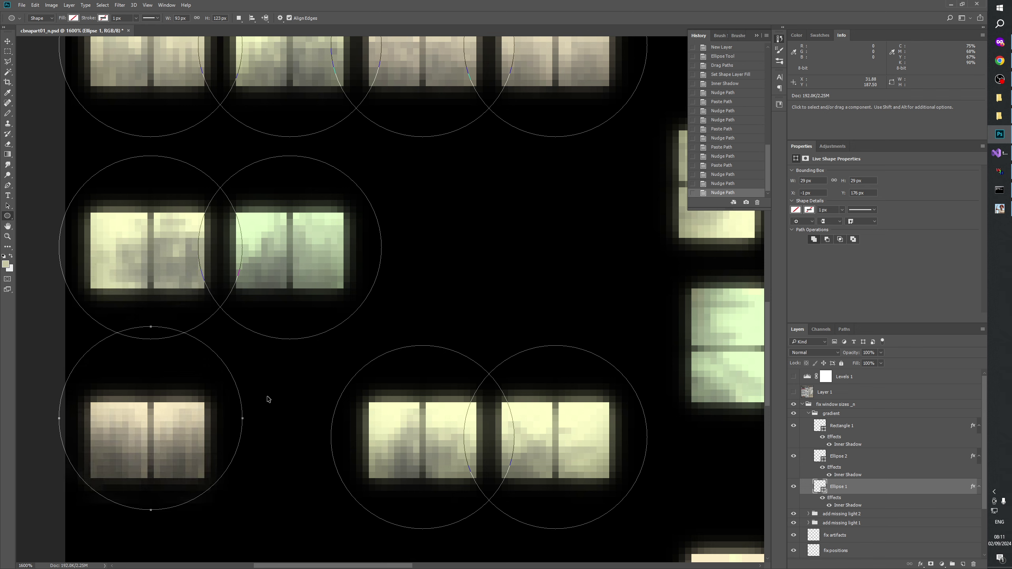
key("Down")
key("Down")
key("Down")
key("Down")
key("Down")
key("Down")
key("Down")
key("Down")
key("Down")
key("Down")
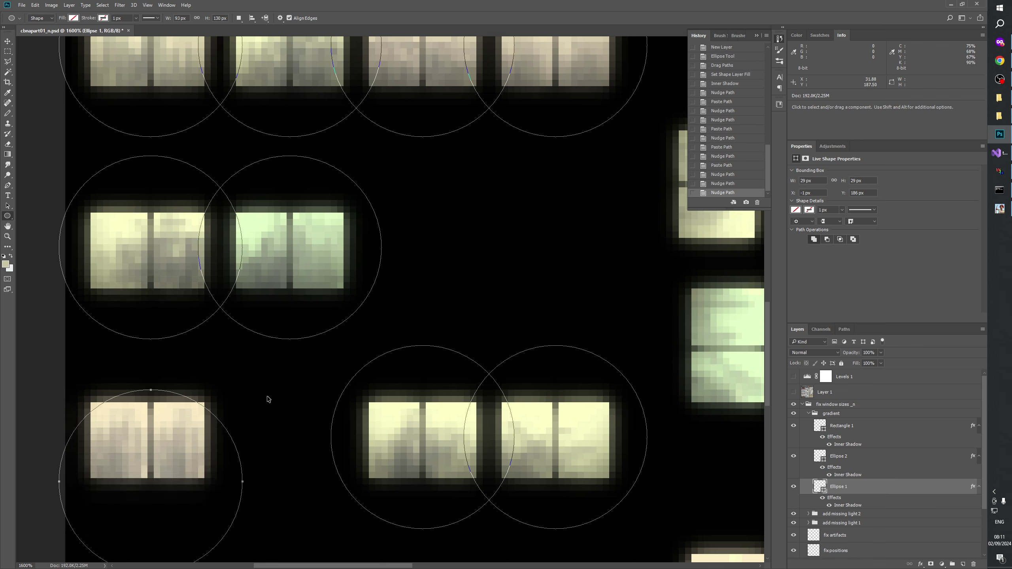
key("Up")
key("Up")
key("Up")
key("Up")
key("Up")
key("Up")
key("Up")
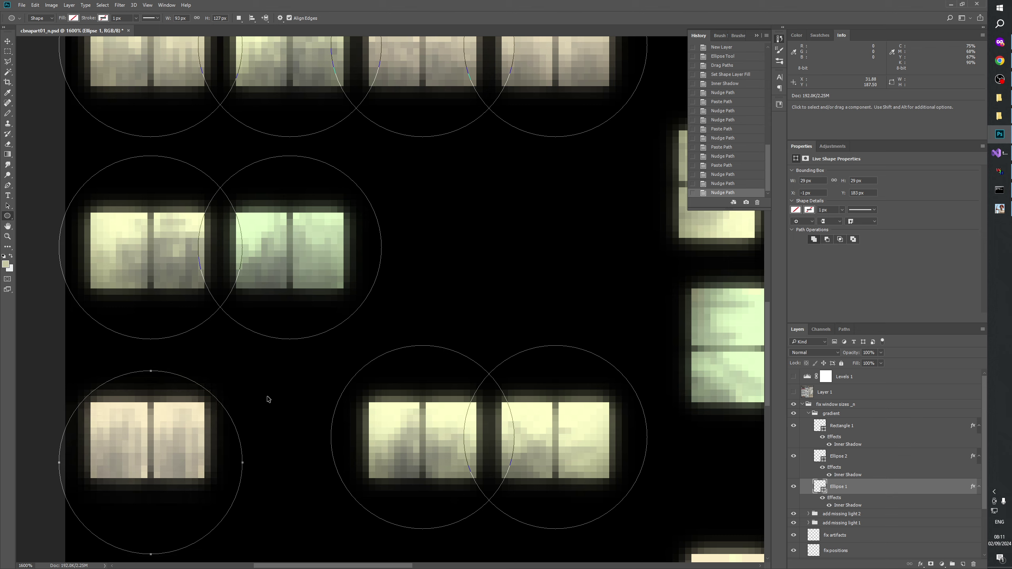
key("Up")
key("Up")
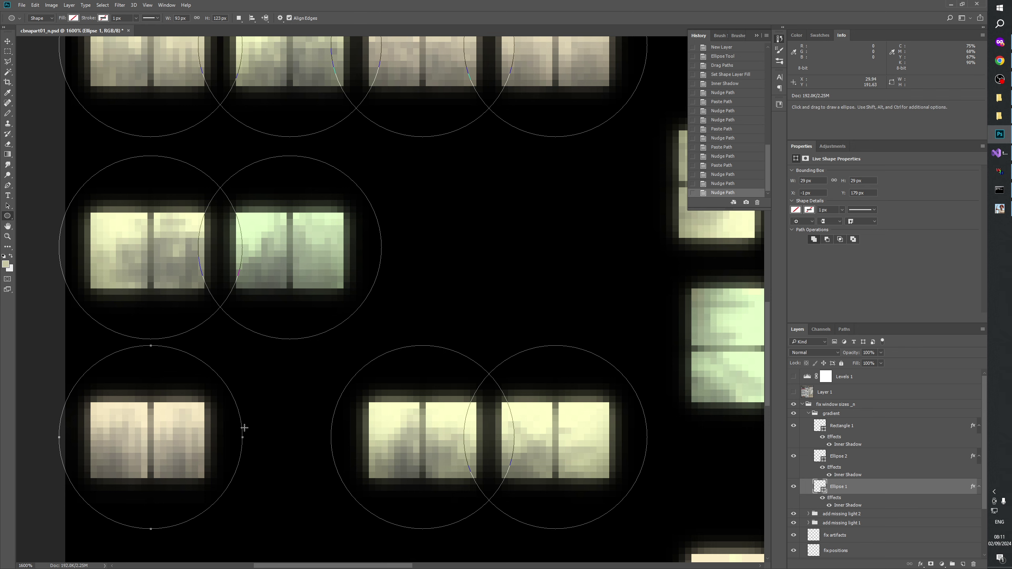
- Try shifting the lower beige window's circle right in large increments and return it to X -1 px
key("ctrl")
key("shift+Right")
key("shift+Right")
key("shift+Right")
key("shift+Right")
key("shift+Right")
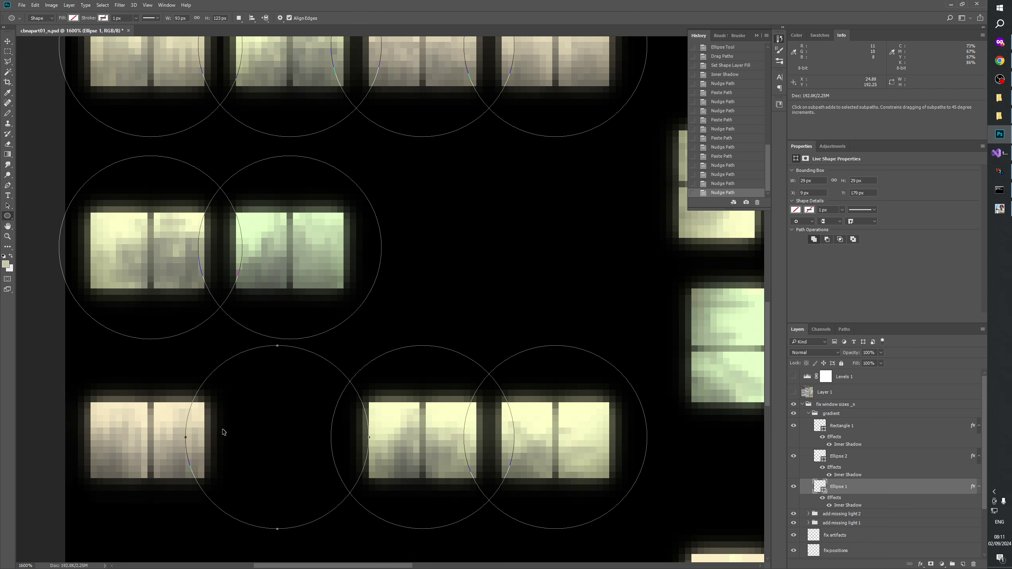
key("shift+Left")
key("shift+Left")
key("shift+Left")
key("shift+Left")
key("shift+Left")
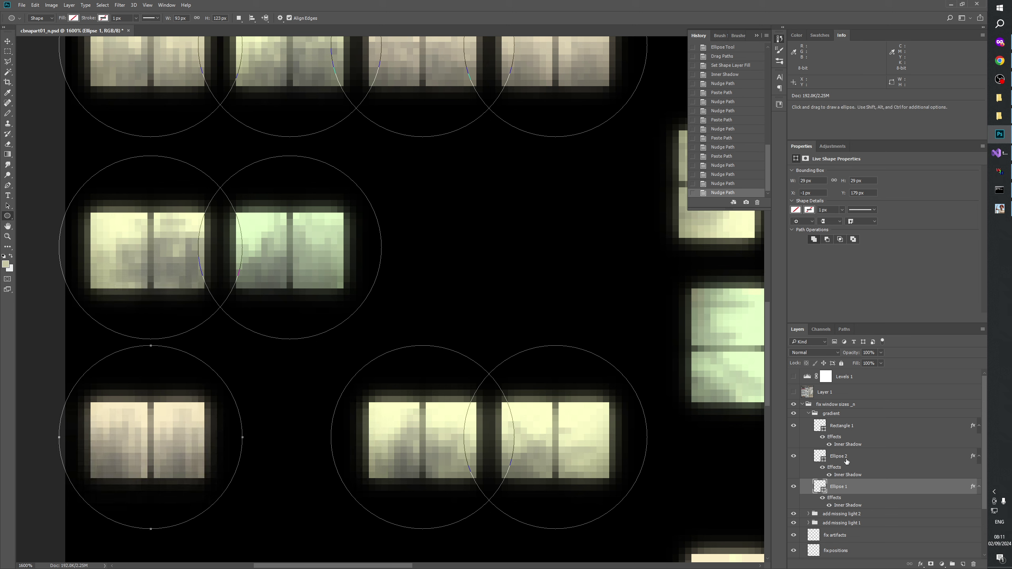
- Hide the Ellipse 2 layer that shades the tall windows
left_click(792, 456)
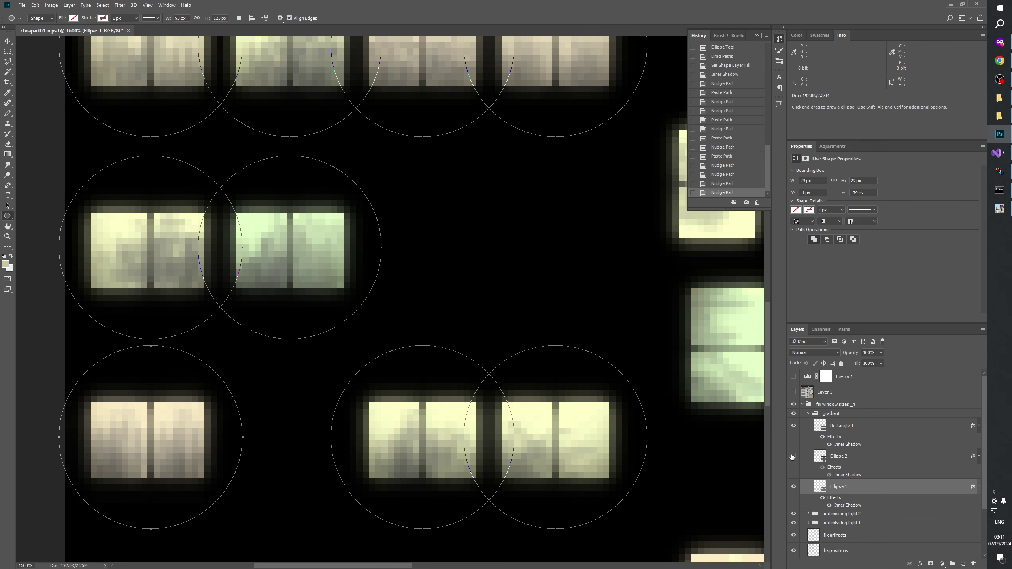
left_click_drag(581, 507, 547, 411)
left_click_drag(495, 259, 503, 459)
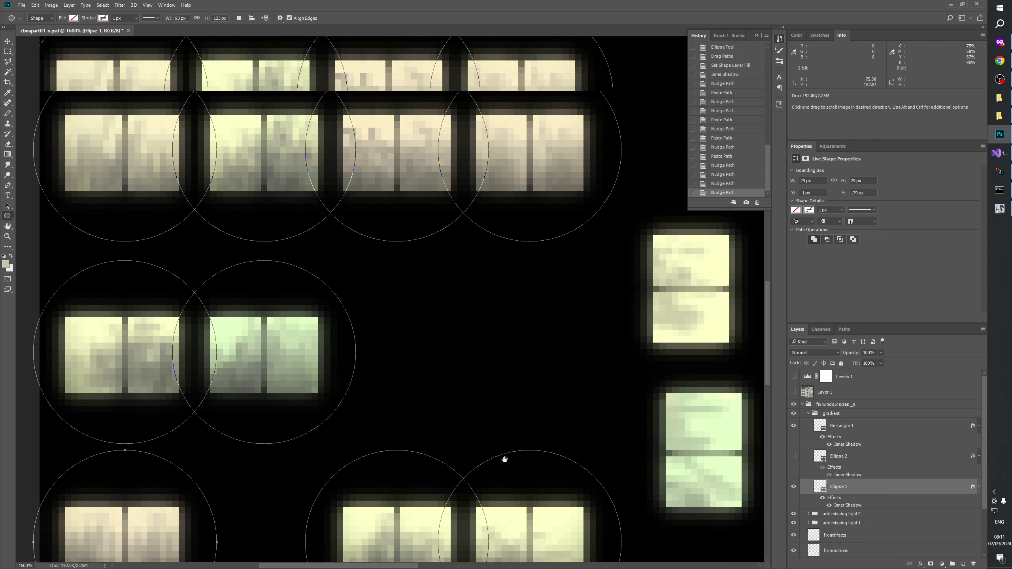
left_click_drag(467, 231, 395, 383)
left_click_drag(568, 320, 544, 280)
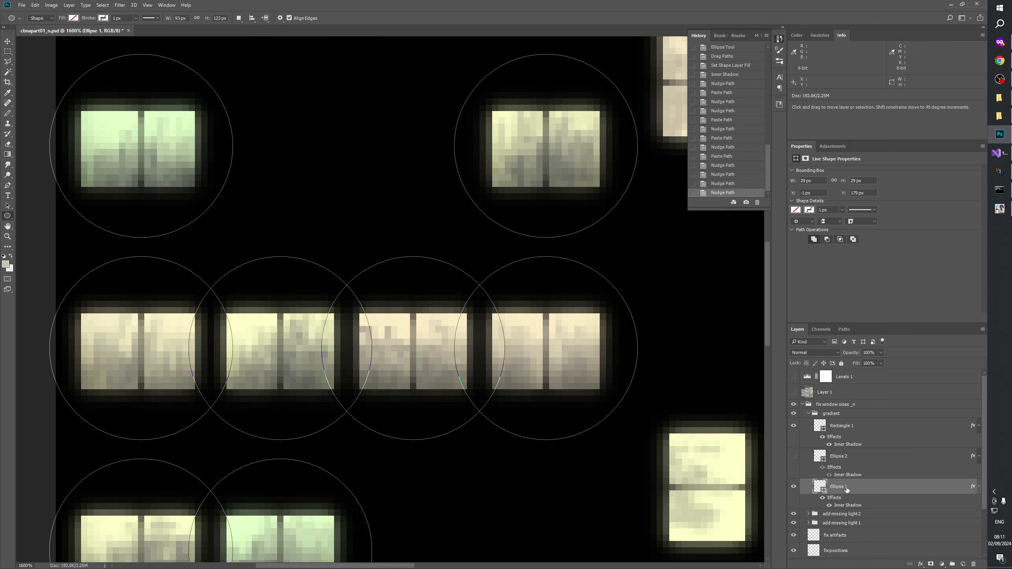
- Duplicate the Ellipse 1 layer three times while the lower beige window's circle is still selected
key("ctrl+j")
key("ctrl+j")
key("ctrl+j")
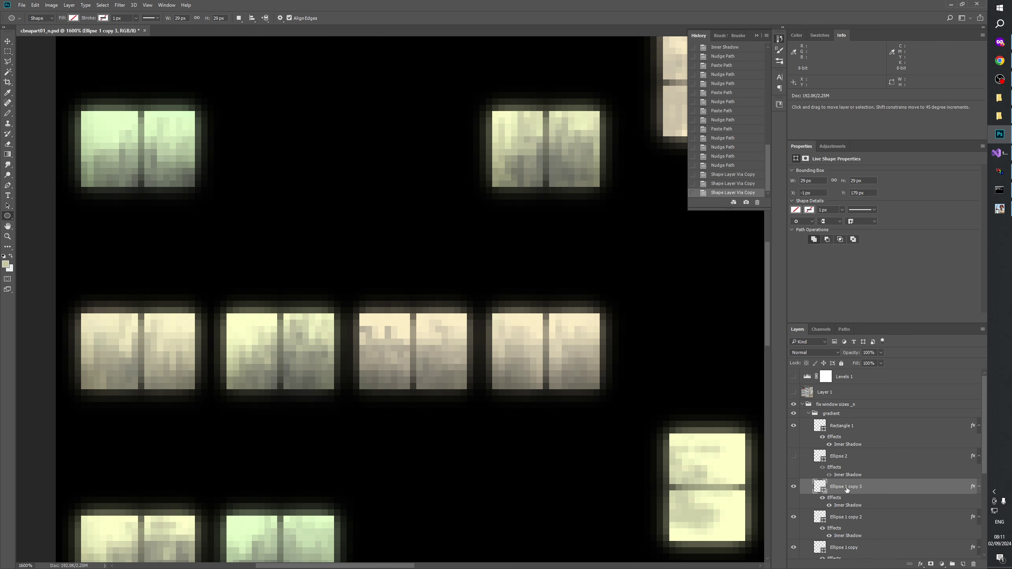
- Rename the three single-circle layer copies as Ellipse 2, Ellipse 3 and Ellipse 4
scroll(856, 482, "down", 2)
double_click(846, 471)
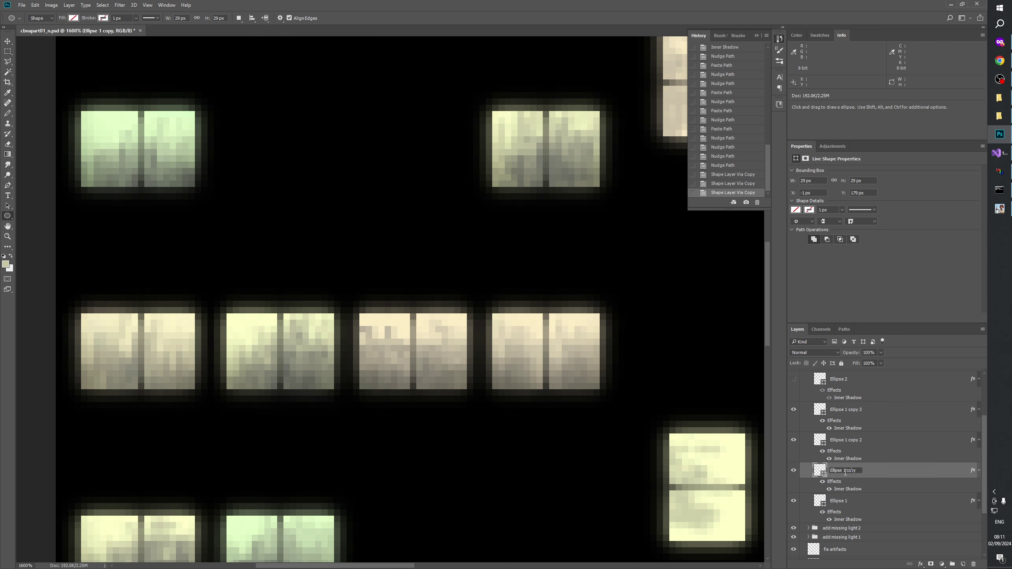
type("Ellipse 2")
key("Return")
double_click(845, 440)
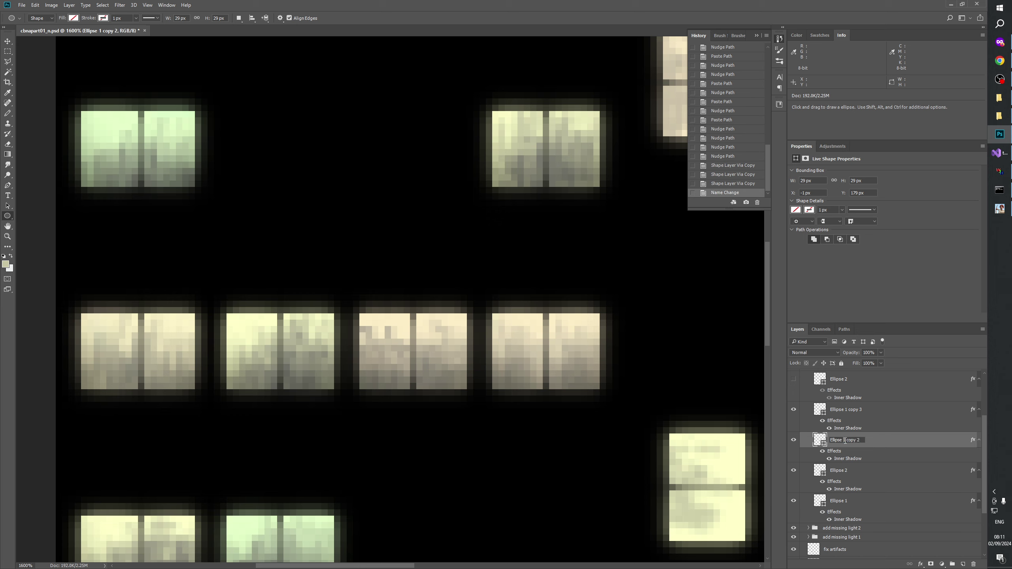
type("Ellipse 3")
double_click(845, 410)
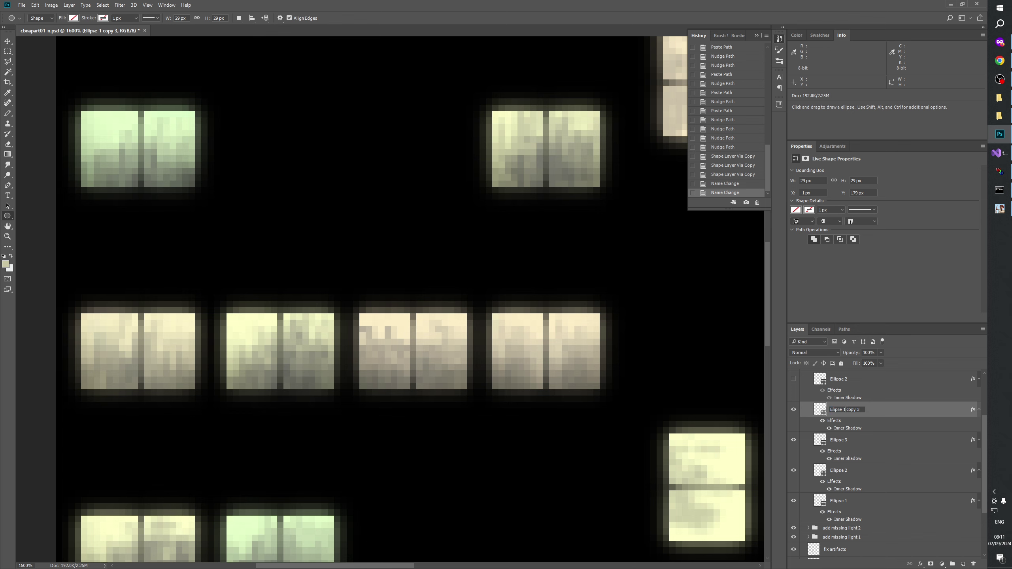
type("Ellipse 4")
left_click(860, 438)
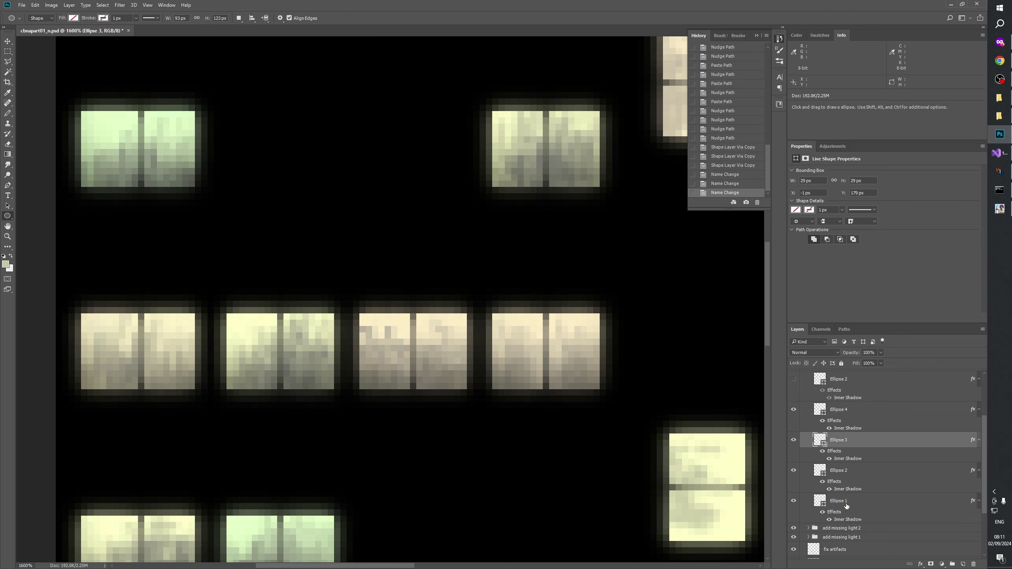
- Select the window circles on the original Ellipse 1 layer together and delete them
left_click(847, 503)
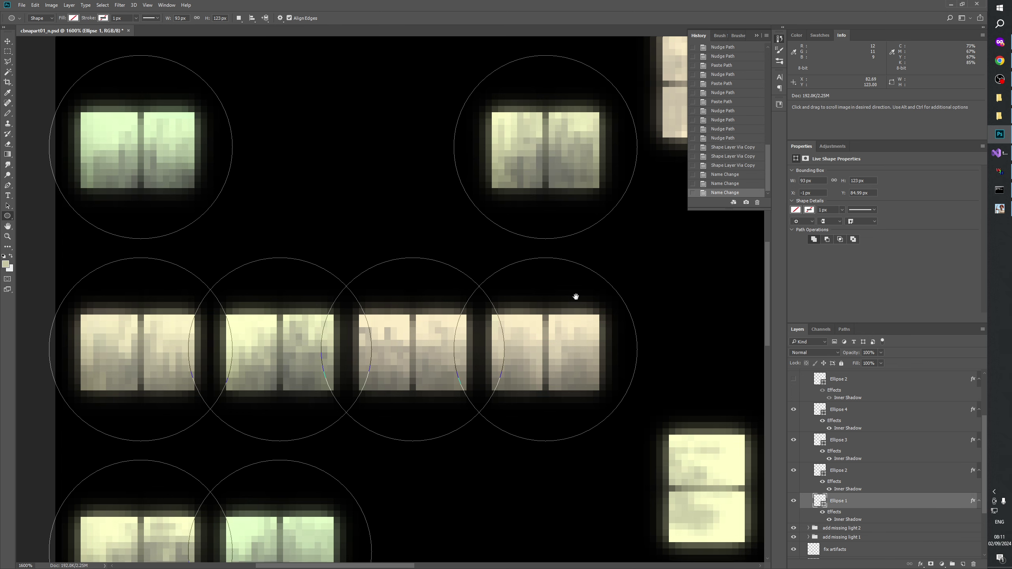
left_click_drag(573, 296, 590, 440)
left_click_drag(391, 373, 409, 315)
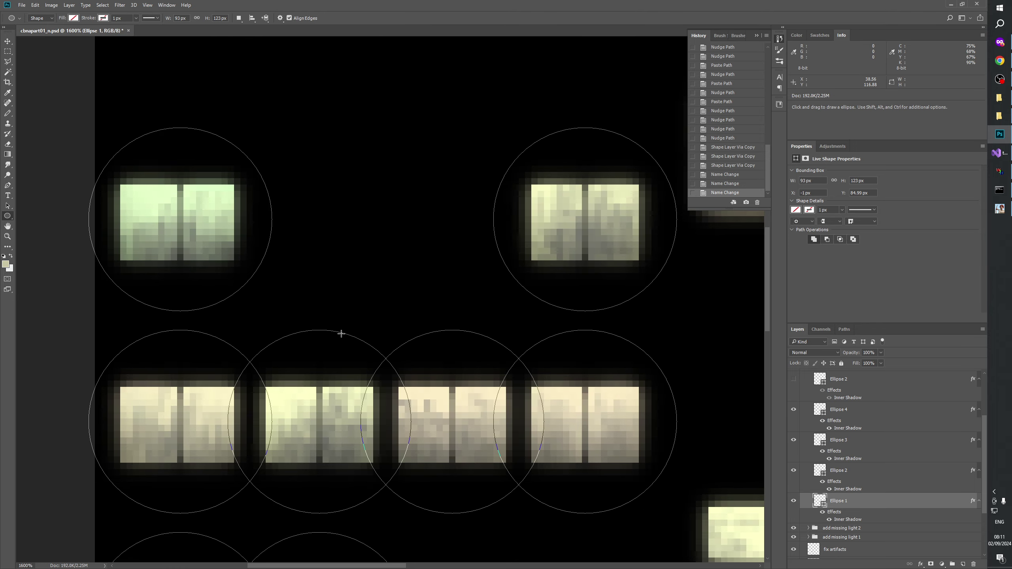
left_click_drag(338, 334, 327, 118)
left_click_drag(50, 188, 613, 518)
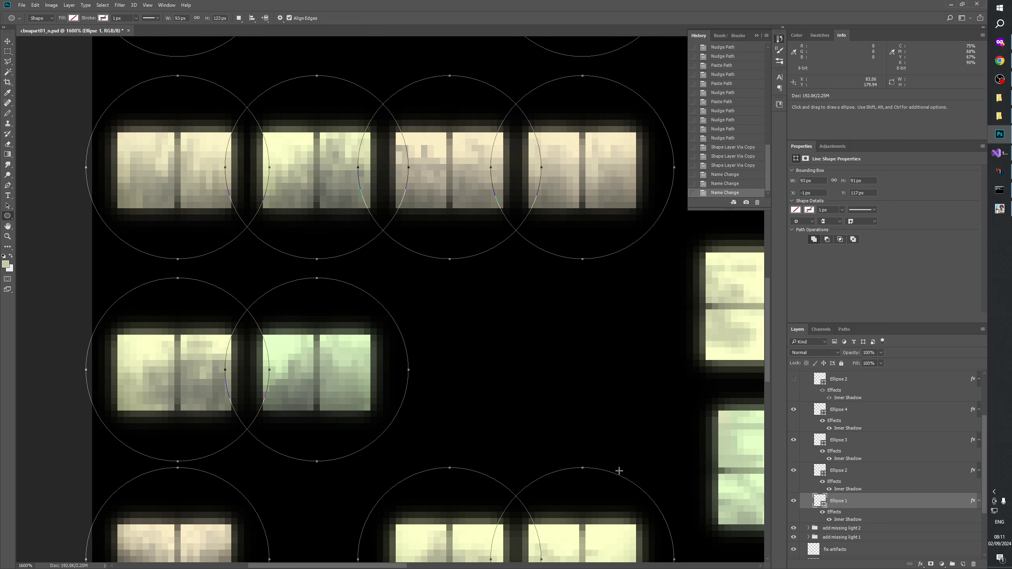
key("Delete")
- Check the circle on the Ellipse 2 copy and revert the history to the state before the Ellipse 1 layer copies
left_click(854, 473)
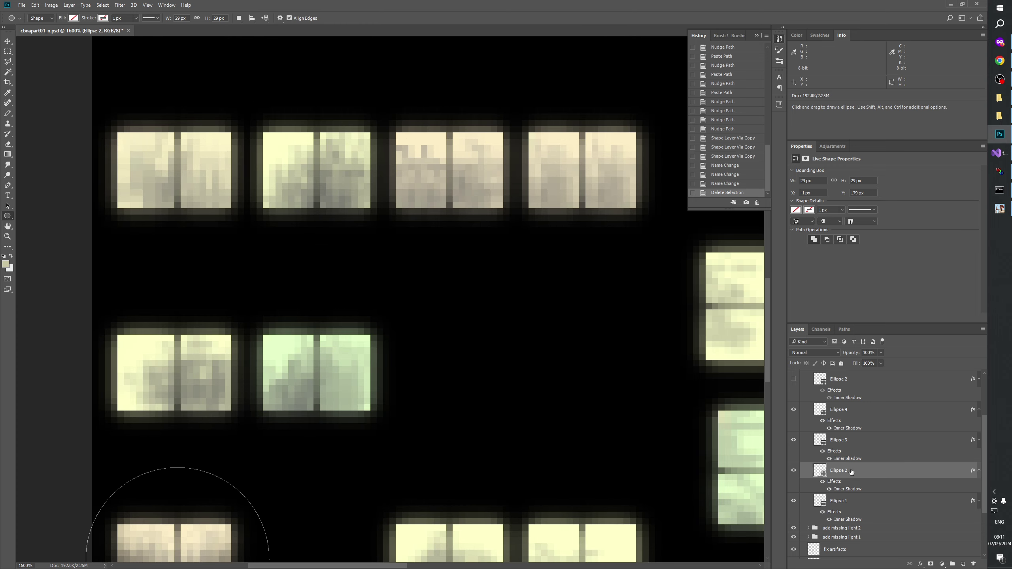
key("space")
left_click_drag(508, 304, 508, 171)
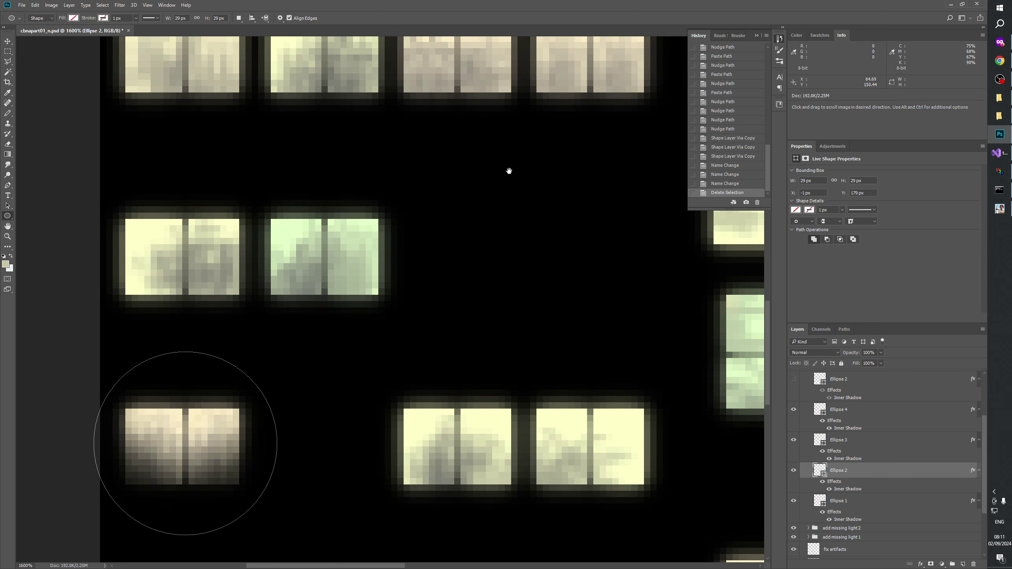
left_click(730, 155)
left_click(724, 130)
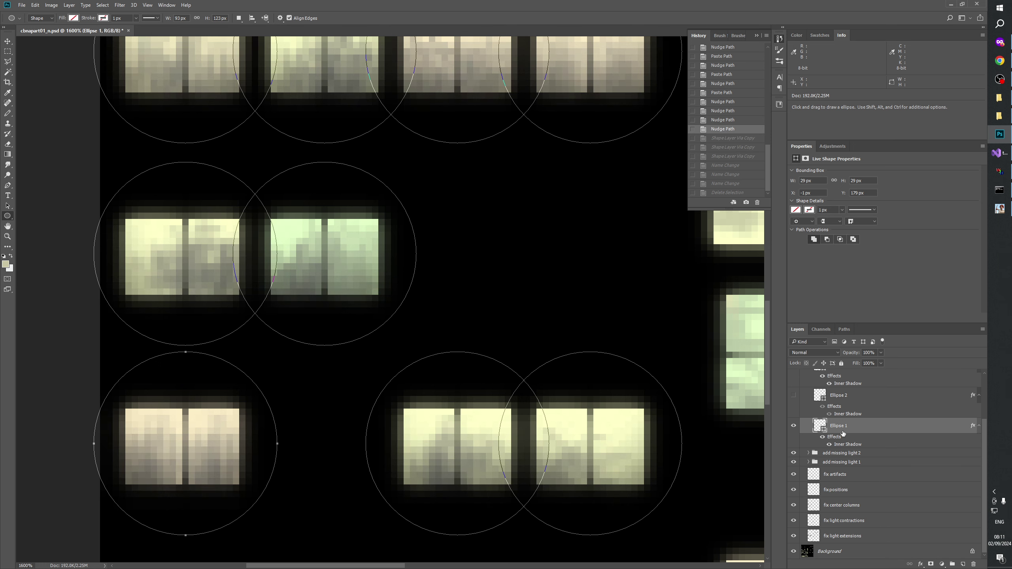
- Deselect the single circle and duplicate the complete Ellipse 1 layer three times
left_click(472, 304, "ctrl")
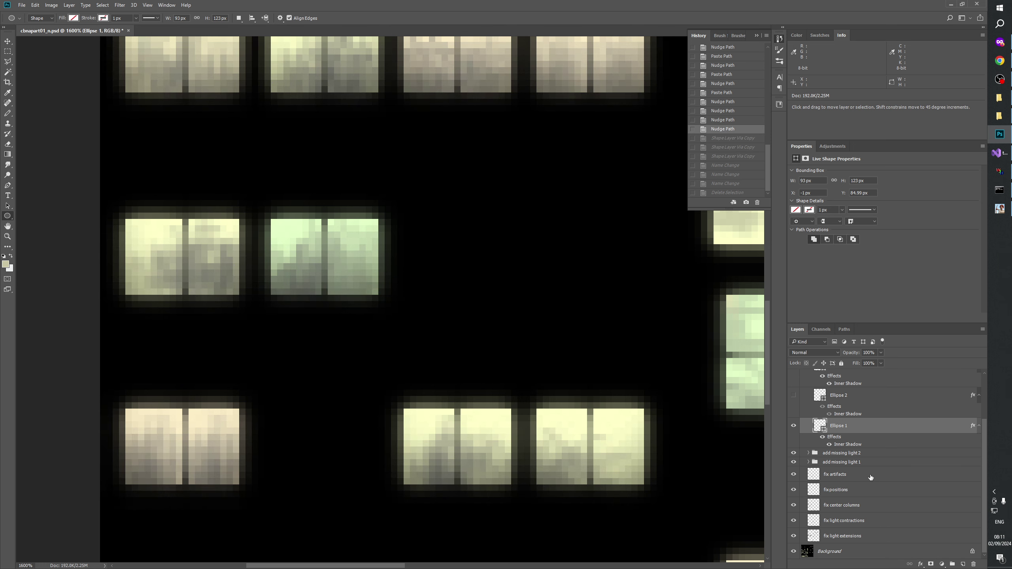
key("ctrl+shift+z")
key("ctrl+shift+z")
key("ctrl+shift+z")
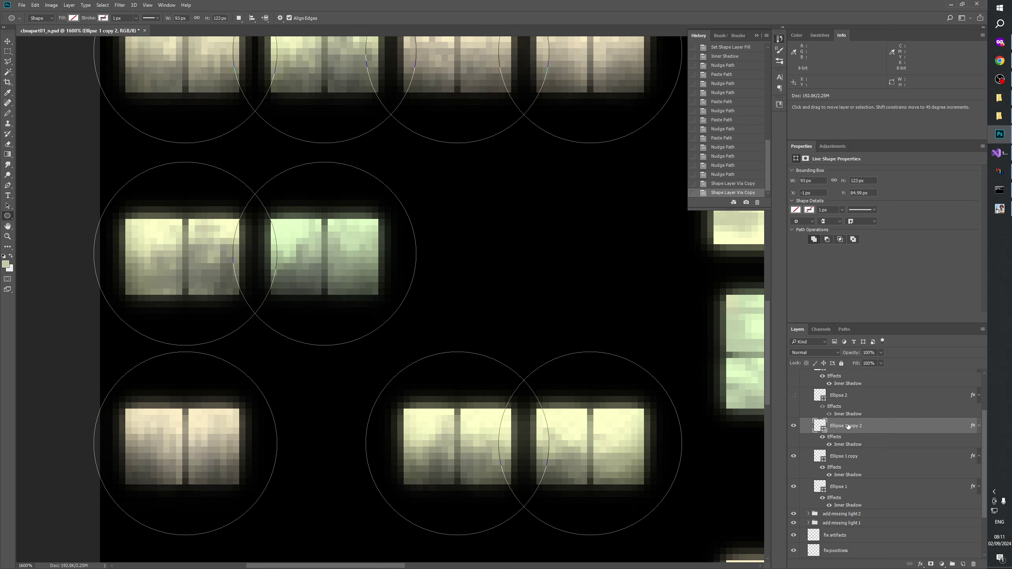
- Rename the three full copies of Ellipse 1 as Ellipse 2, Ellipse 3 and Ellipse 4
double_click(848, 486)
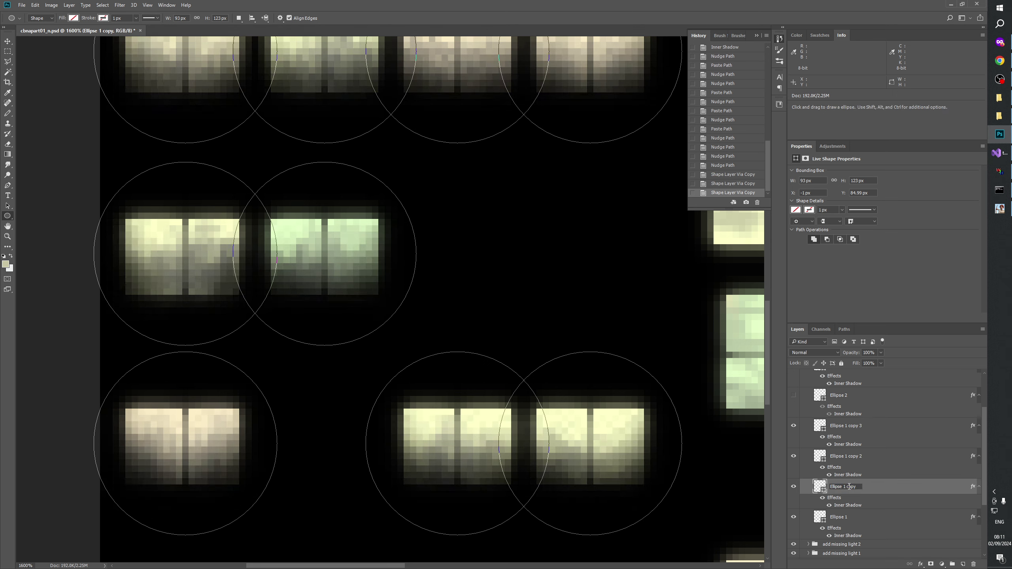
double_click(854, 456)
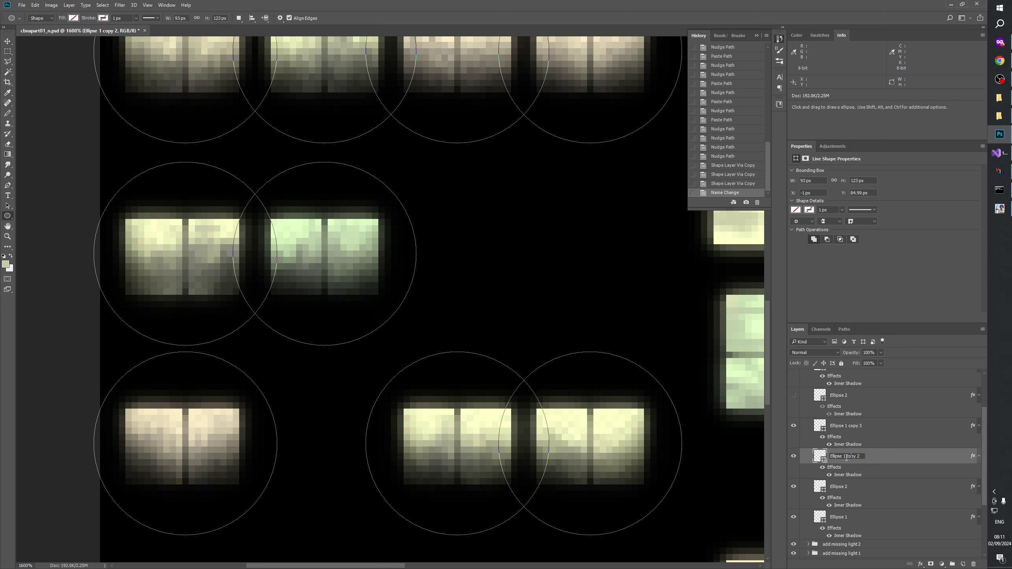
type("Ellipse 3")
key("Return")
double_click(846, 426)
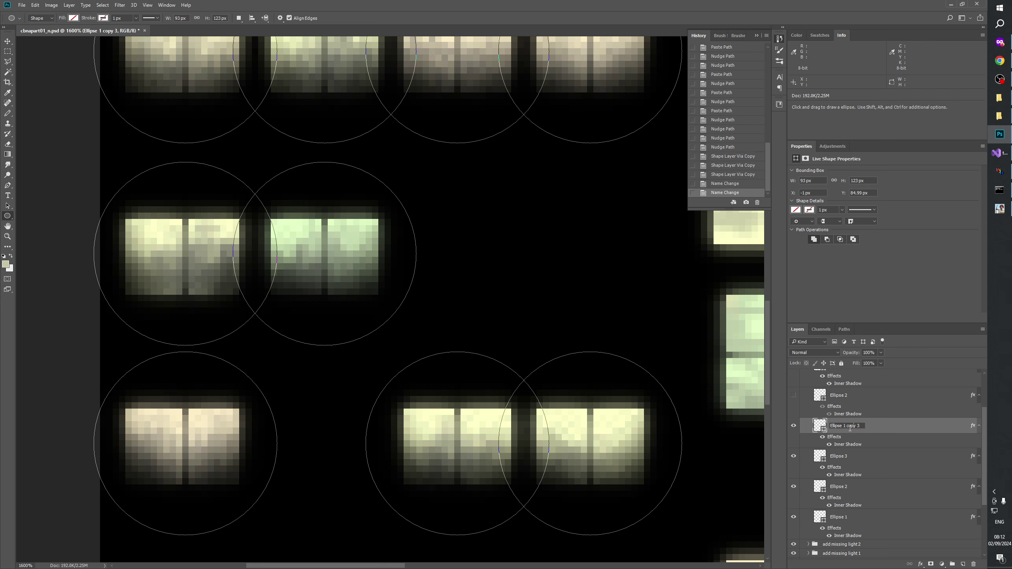
type("Ellipse 4")
key("Return")
left_click(858, 478)
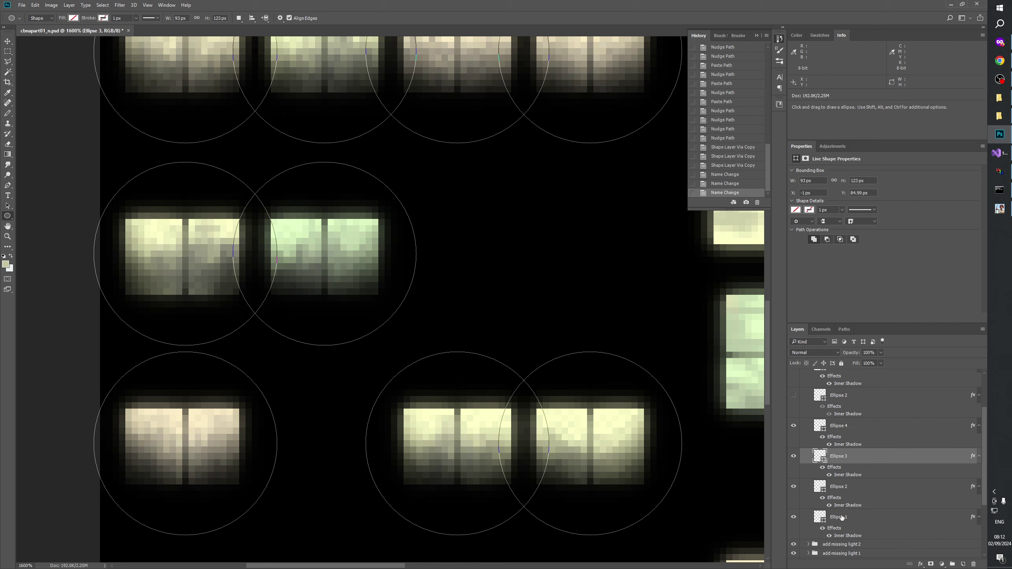
- Delete the circles of the lower three window rows from the Ellipse 1 layer, keeping only its top row
left_click(842, 518)
left_click_drag(440, 321, 422, 515)
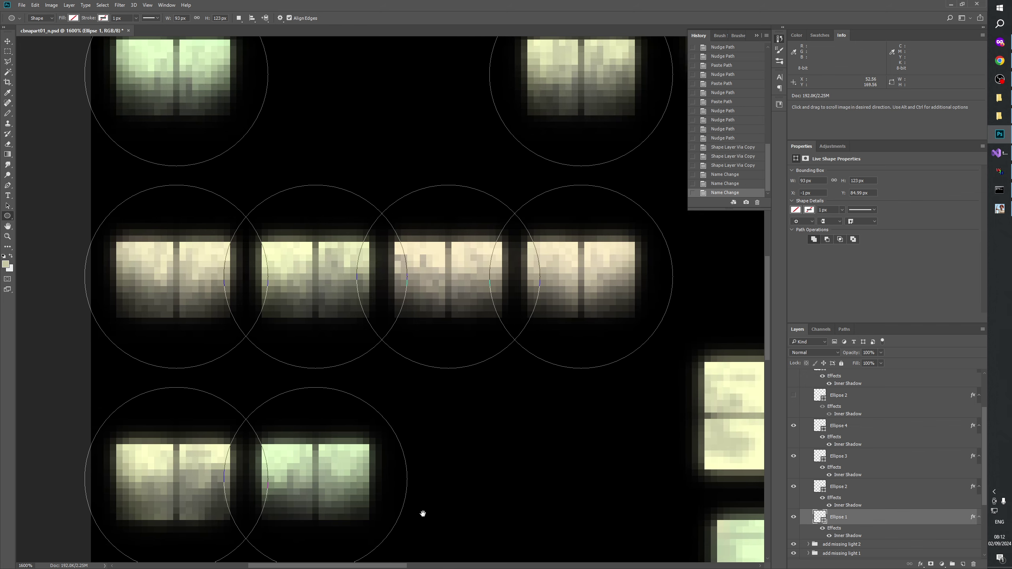
left_click_drag(361, 293, 386, 167)
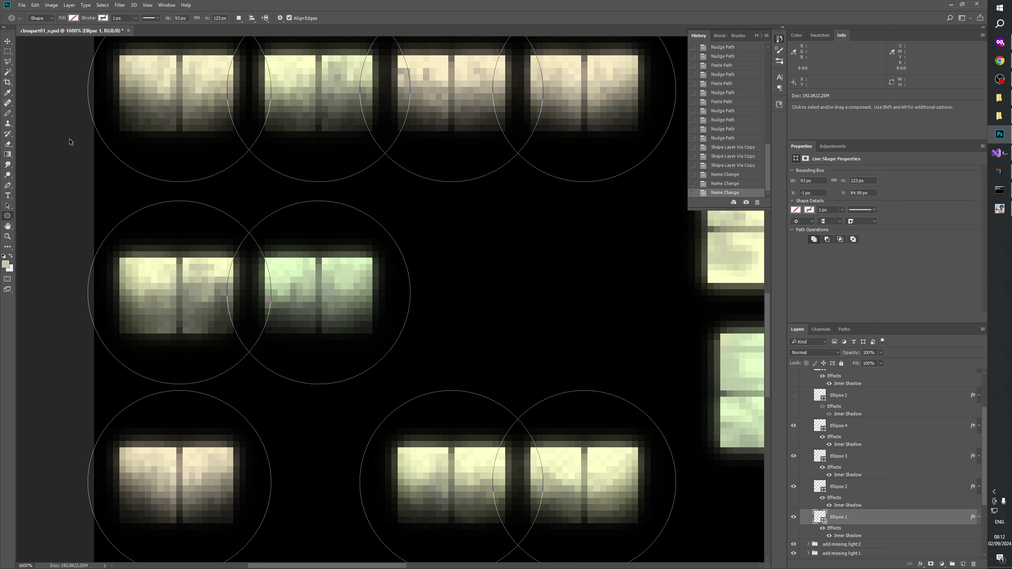
left_click_drag(69, 139, 645, 511)
key("Delete")
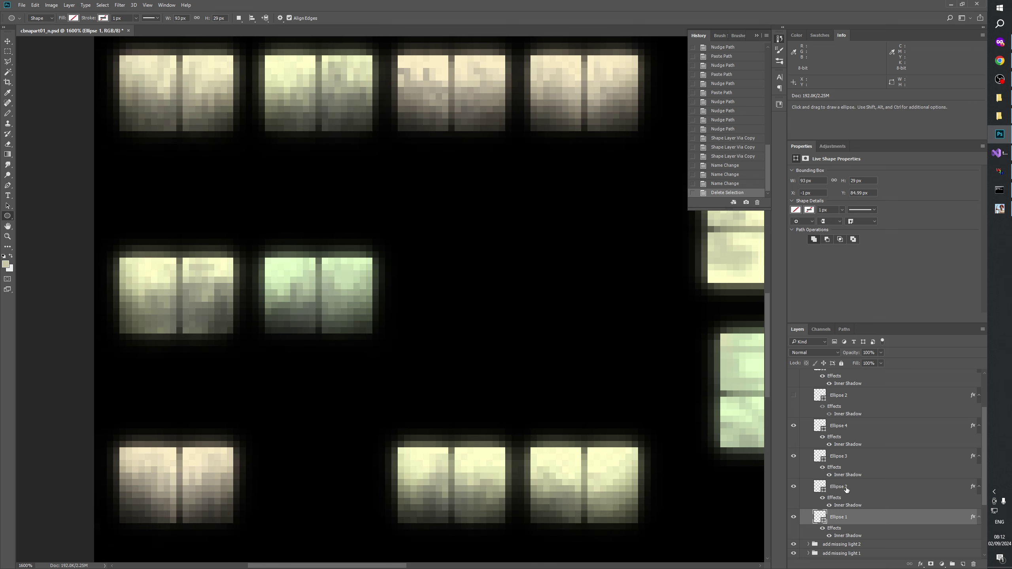
- Delete the circles of the first, third and fourth window rows from Ellipse 2, keeping the second row of four
left_click(845, 487)
left_click_drag(480, 318, 492, 560)
left_click_drag(86, 103, 642, 164)
left_click_drag(429, 539, 451, 188)
left_click_drag(164, 206, 172, 234)
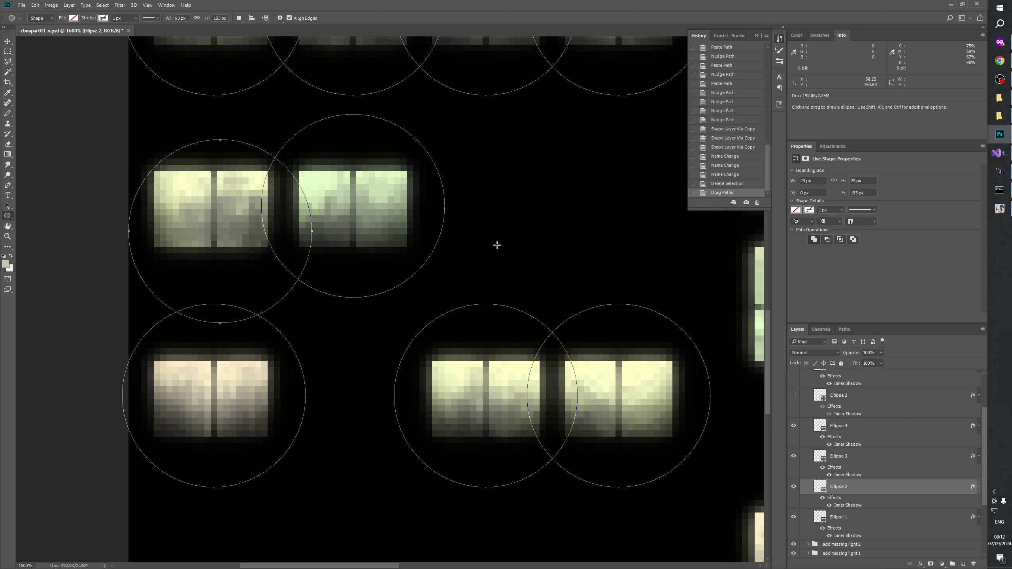
scroll(497, 244, "up", 7)
left_click(608, 99, "ctrl+shift")
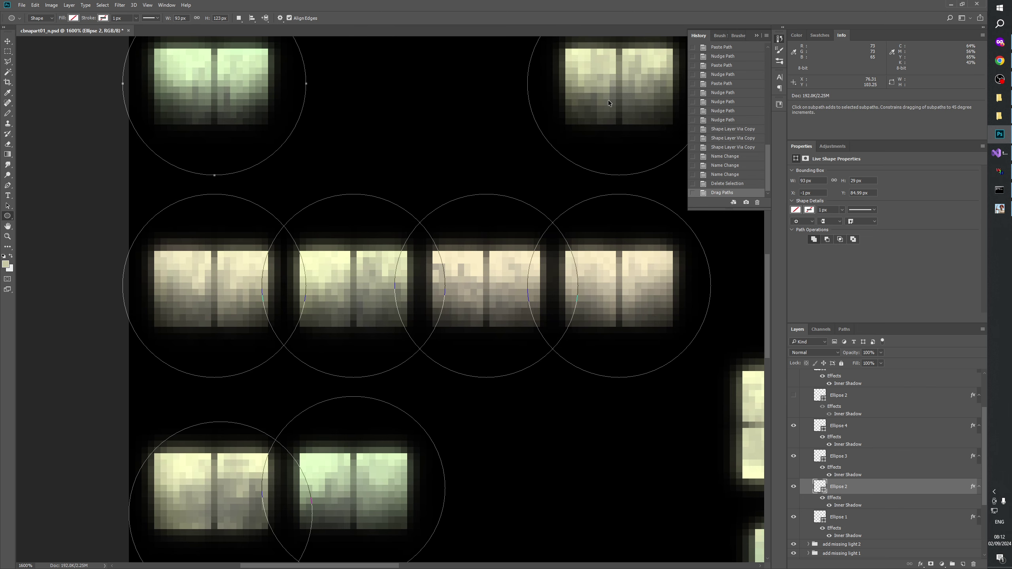
left_click_drag(428, 440, 443, 86)
left_click(261, 167, "ctrl+shift")
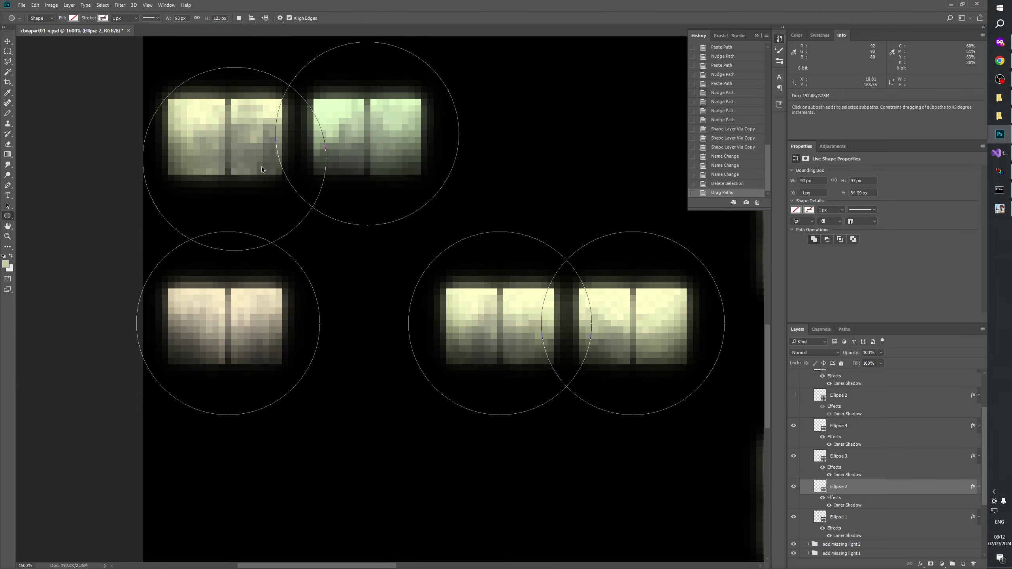
left_click(271, 312, "ctrl+shift")
left_click(632, 368, "ctrl+shift")
key("Delete")
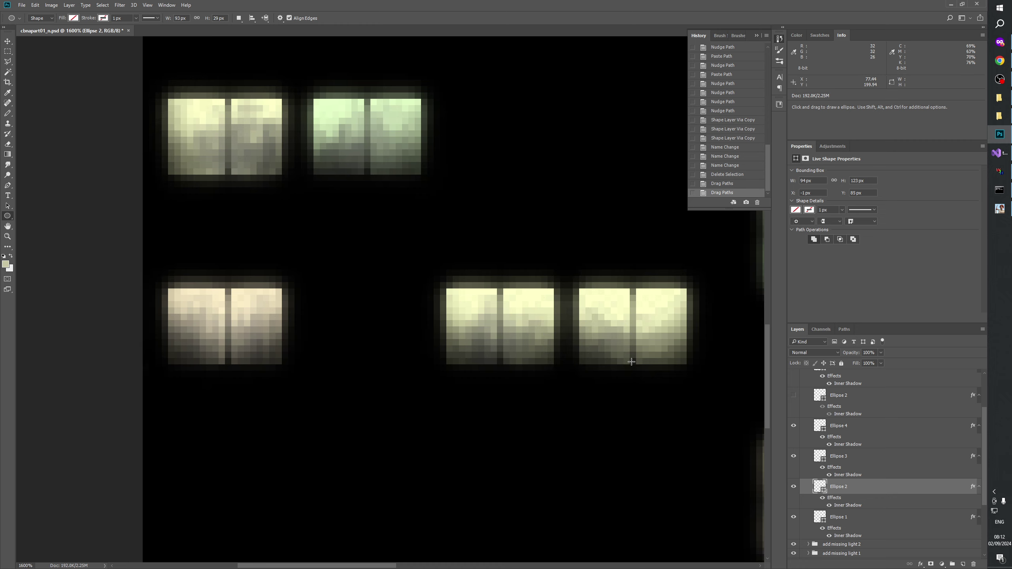
- Delete the circles of the upper two window rows and the bottom row from Ellipse 3, keeping the third row's pair
left_click_drag(559, 246, 566, 493)
left_click_drag(533, 338, 516, 547)
left_click_drag(533, 432, 490, 231)
left_click(844, 458)
left_click_drag(428, 235, 441, 419)
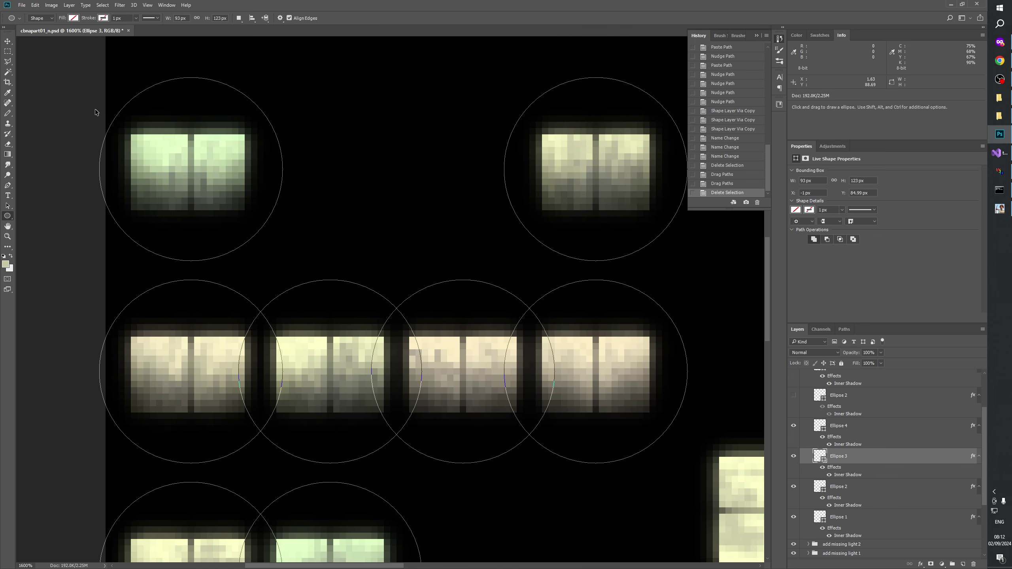
left_click_drag(70, 99, 618, 399)
left_click_drag(458, 478, 471, 251)
left_click_drag(389, 392, 410, 146)
left_click_drag(188, 425, 676, 287)
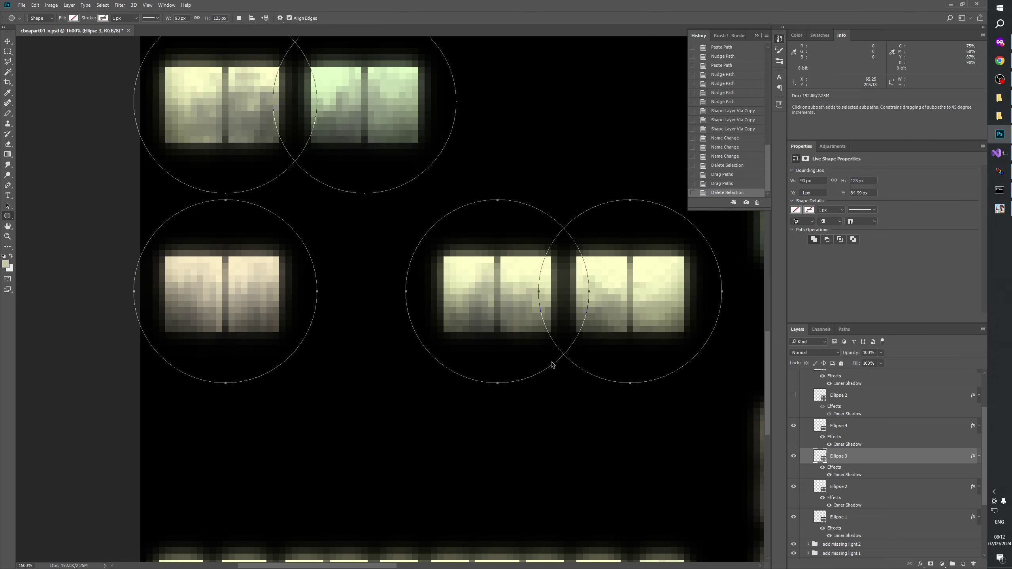
key("Delete")
- Delete the circles of the upper three window rows from Ellipse 4, keeping the three in the bottom row
key("space")
left_click_drag(492, 188, 543, 249)
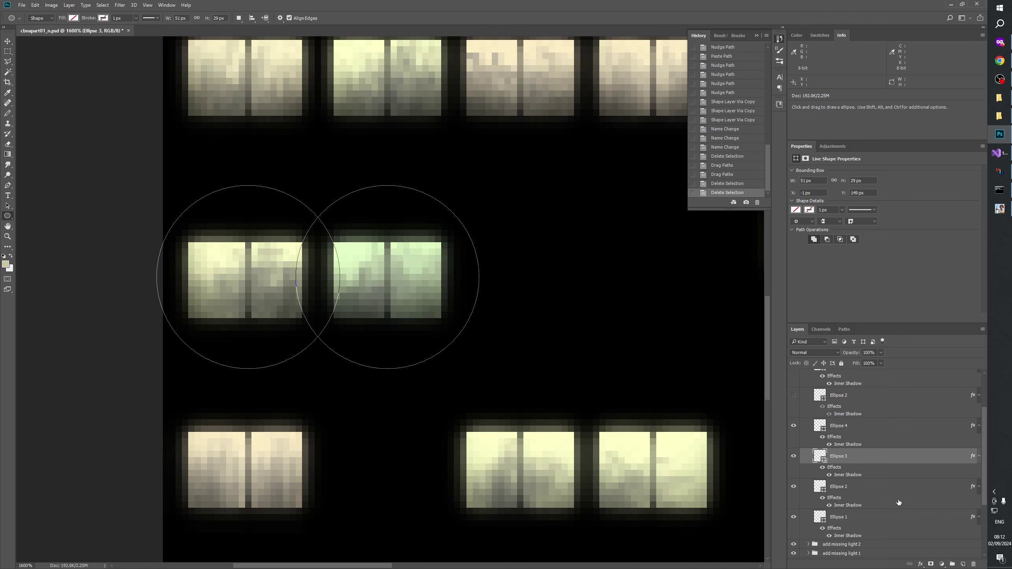
left_click(843, 421)
key("space")
left_click_drag(366, 38, 280, 217)
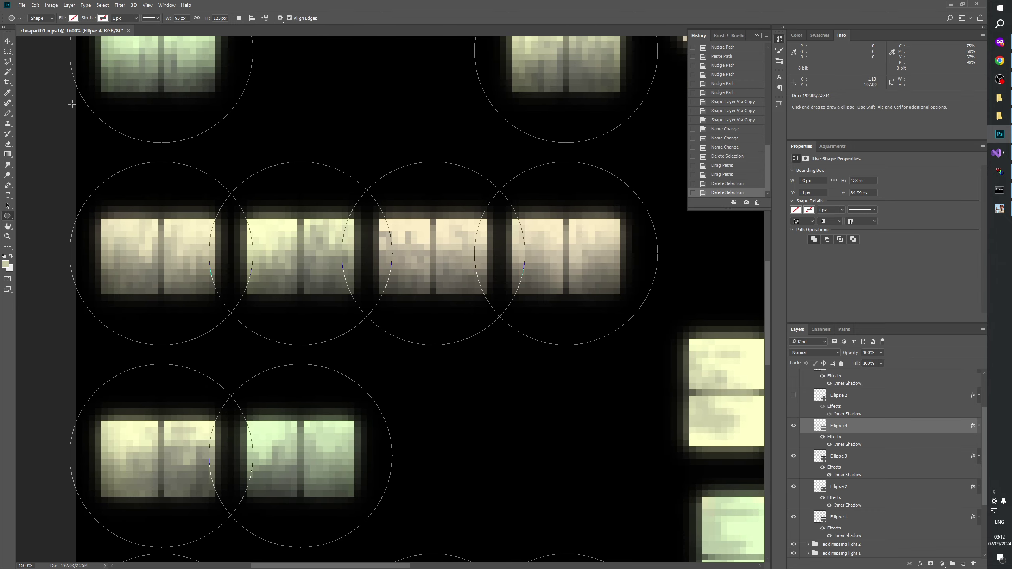
key("a")
left_click_drag(36, 98, 596, 445)
key("Delete")
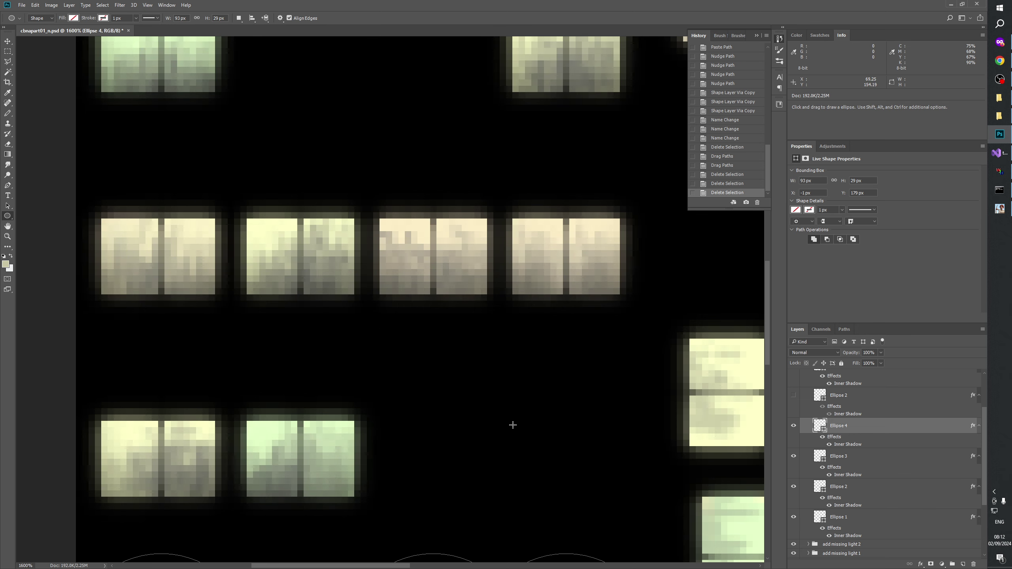
left_click_drag(449, 548, 474, 339)
left_click(497, 281, "ctrl")
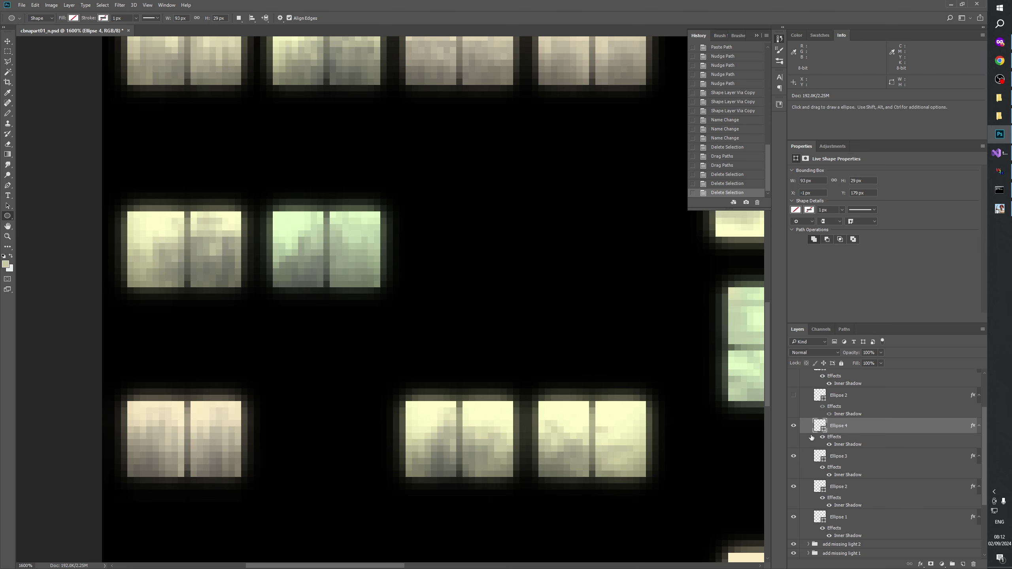
left_click(792, 426)
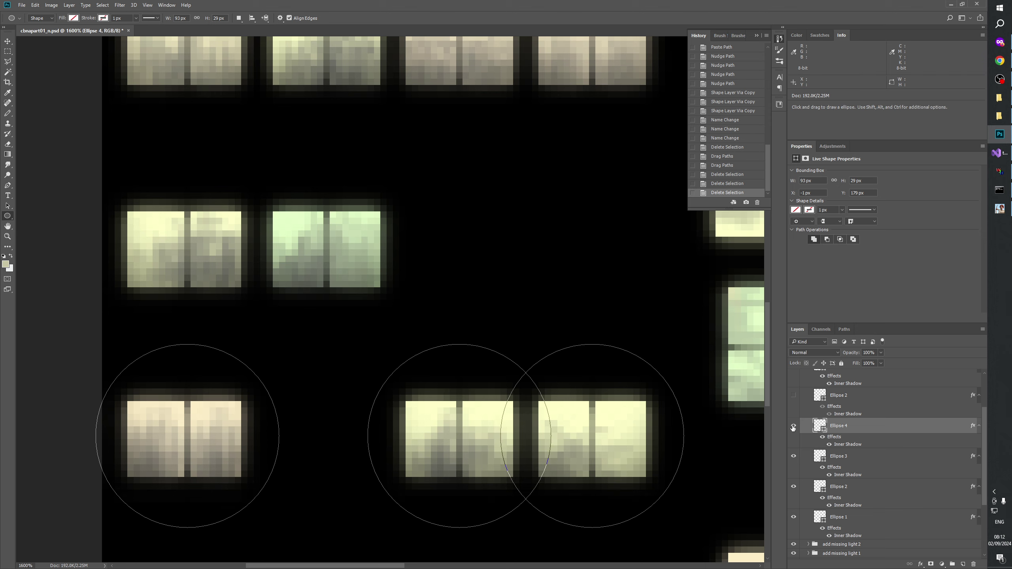
- Rename the hidden Ellipse 2 layer above Ellipse 4 as Ellipse 5 and make it visible
left_click(843, 396)
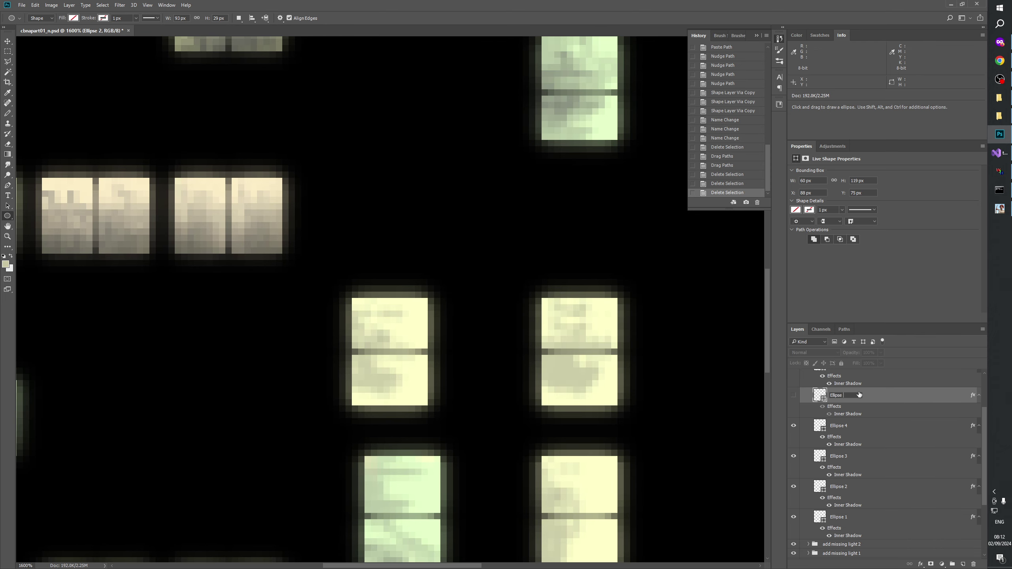
type("5")
key("Return")
left_click_drag(594, 287, 569, 445)
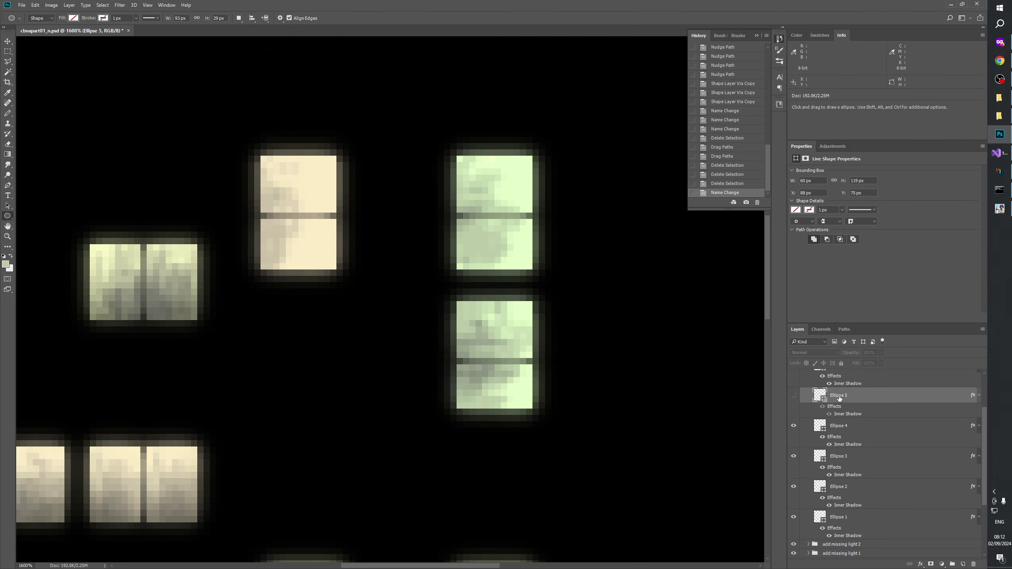
left_click(794, 395)
- Select the two left-column circles on Ellipse 5 and duplicate them to a new shape layer
left_click_drag(501, 361, 504, 72)
left_click_drag(500, 342, 542, 262)
left_click_drag(513, 217, 514, 218)
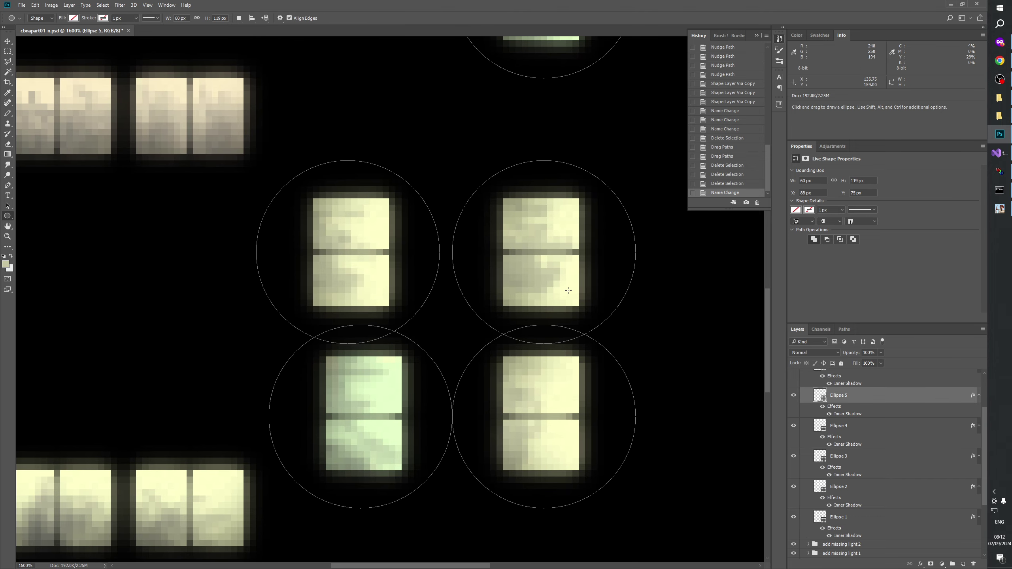
key("ctrl")
left_click_drag(271, 207, 379, 447)
key("ctrl+z")
left_click_drag(199, 245, 337, 438)
key("ctrl+j")
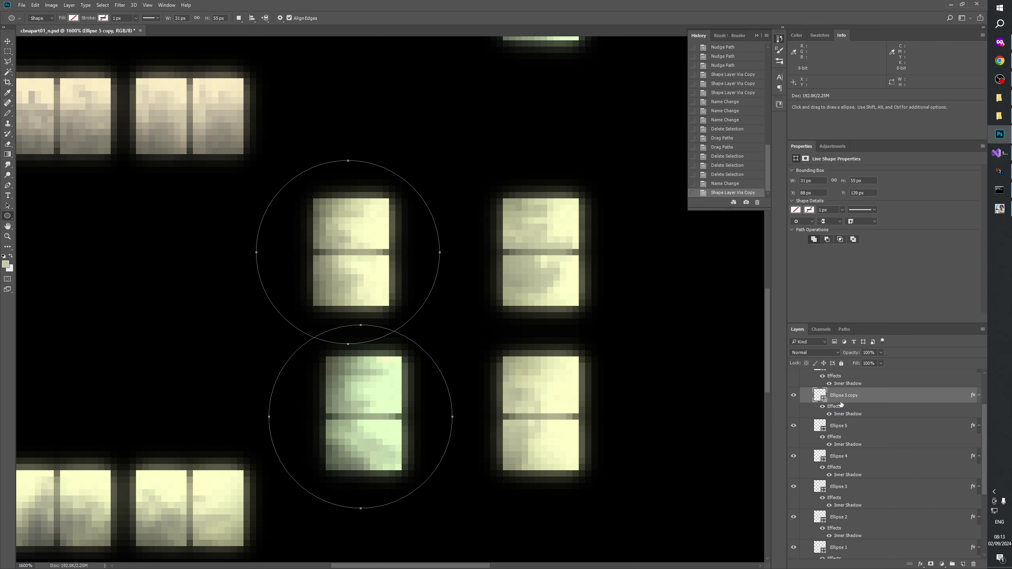
- Delete the two left-column circles from the Ellipse 5 layer
left_click(837, 429)
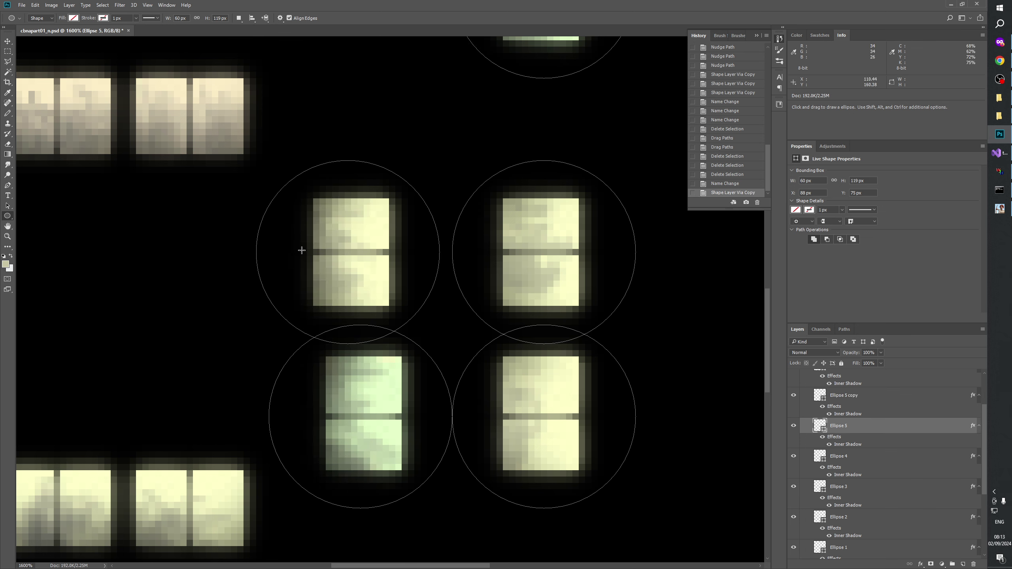
left_click_drag(208, 219, 351, 463)
key("Delete")
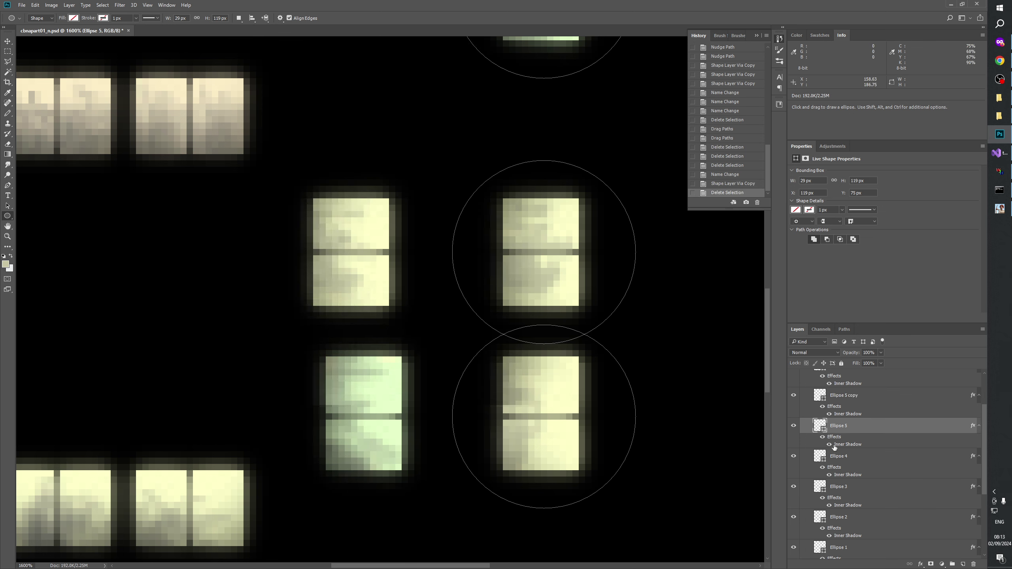
- Rename the Ellipse 5 copy layer as Ellipse 6
left_click(845, 398)
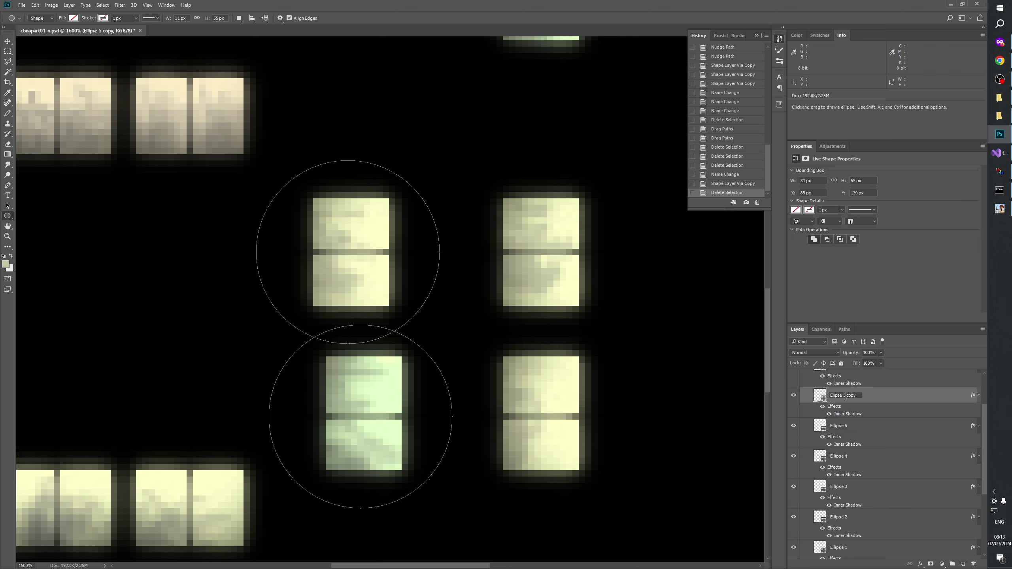
key("BackSpace")
type("6")
key("Return")
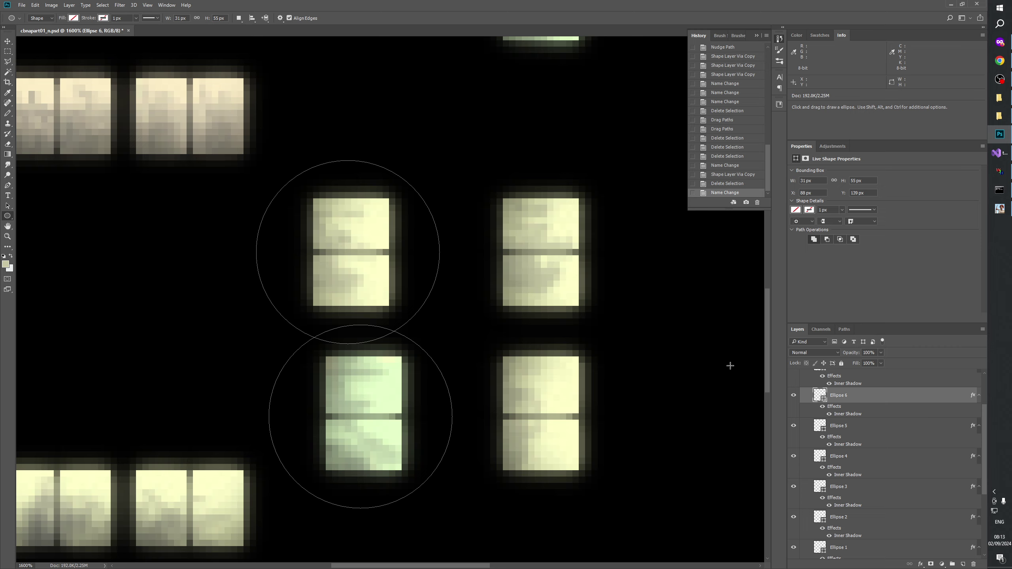
- Nudge each of the two circles on Ellipse 6 one pixel to the right
left_click_drag(402, 178, 447, 301)
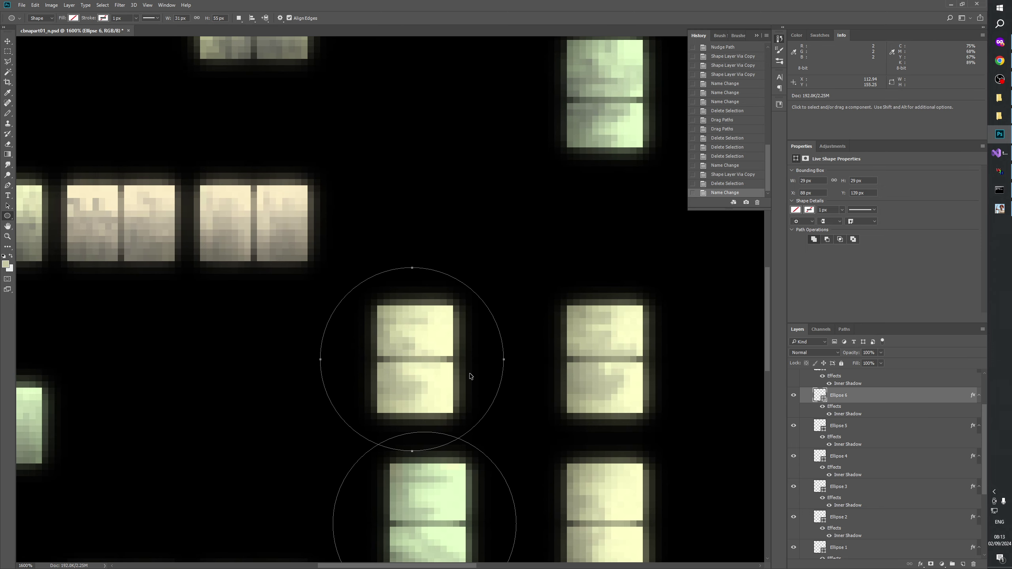
key("Right")
left_click_drag(486, 350, 492, 266)
key("Right")
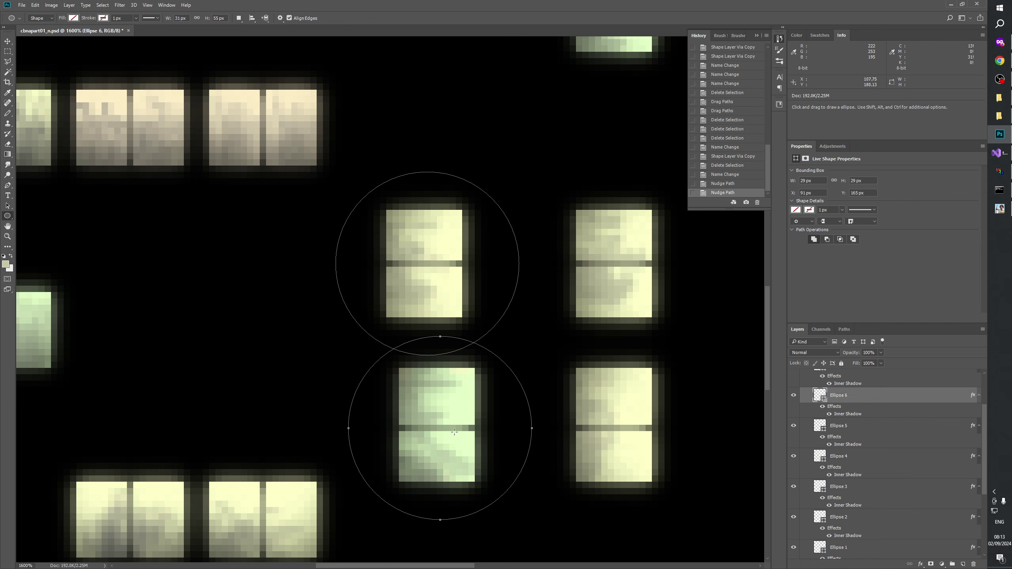
- Paste a copy of a window circle into Ellipse 6 and move it up onto the cream window in the same column
left_click_drag(452, 287, 446, 450)
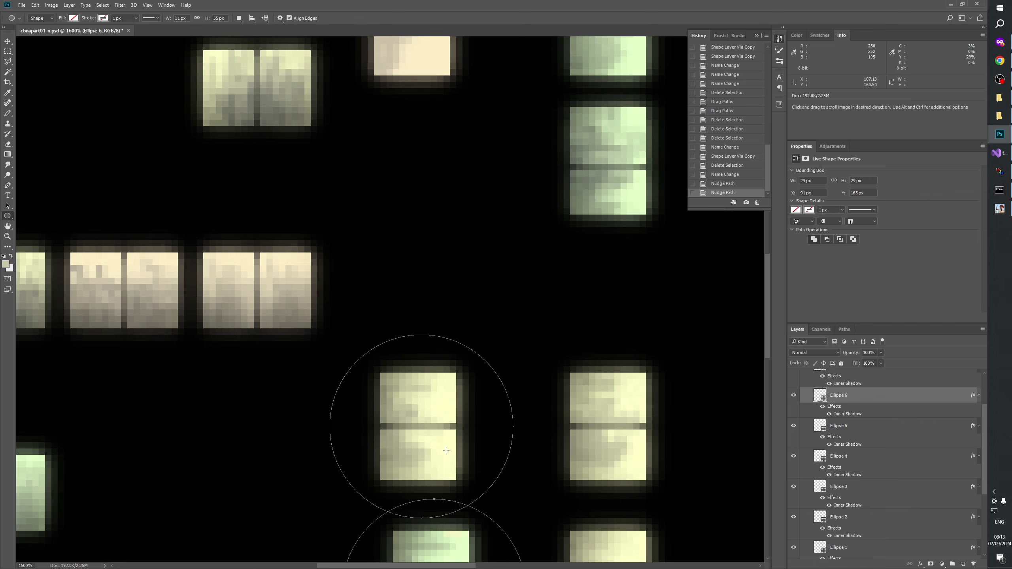
key("shift+Up")
key("shift+Up")
key("shift+Up")
key("shift+Up")
key("shift+Up")
key("shift+Up")
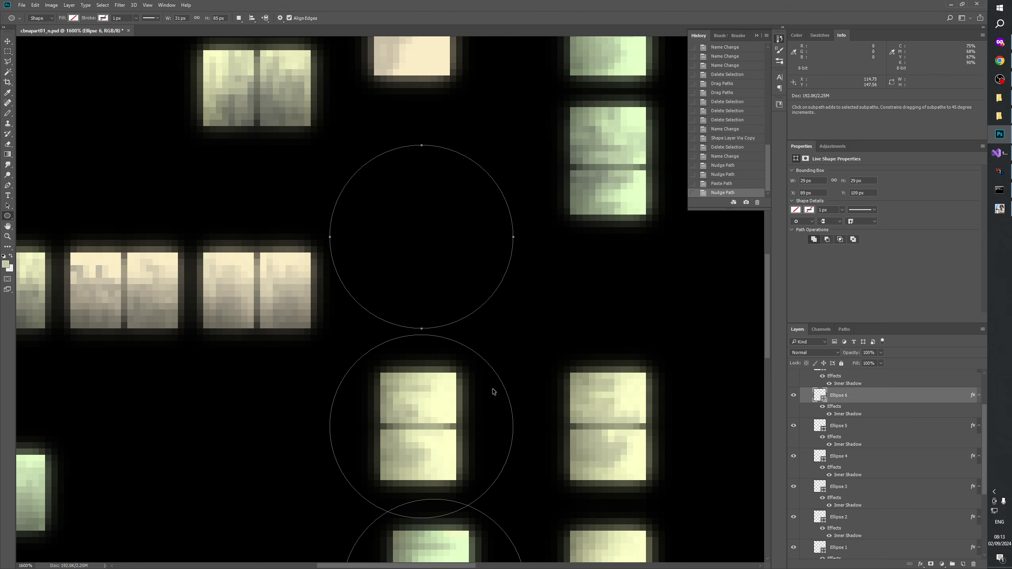
scroll(478, 319, "up", 5)
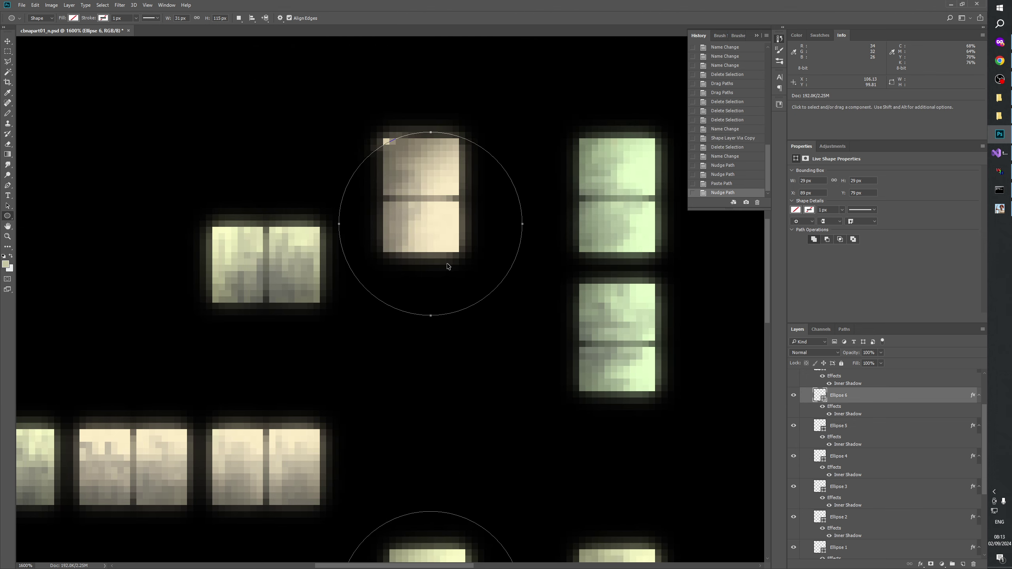
key("shift+Up")
key("shift+Down")
- Fine-tune the pasted circle around the cream window to X 88 px and Y 75 px
key("Up")
key("Up")
key("Up")
key("Up")
key("Up")
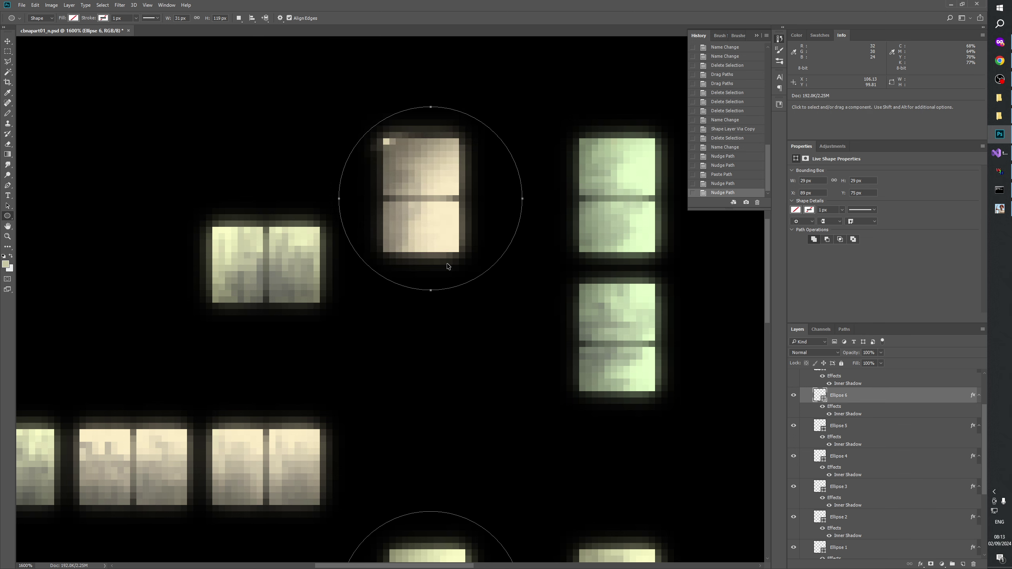
key("Left")
key("Left")
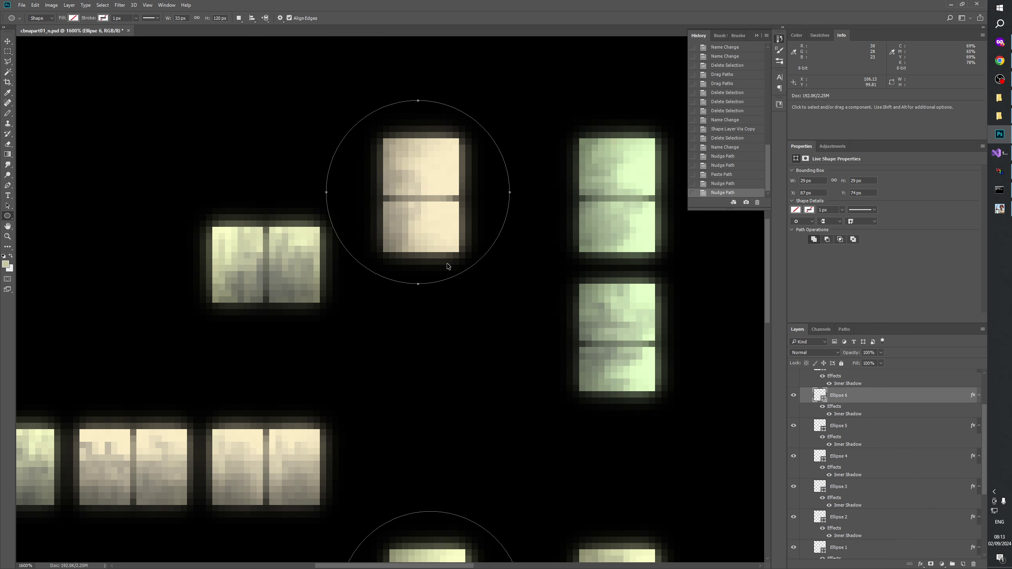
key("Right")
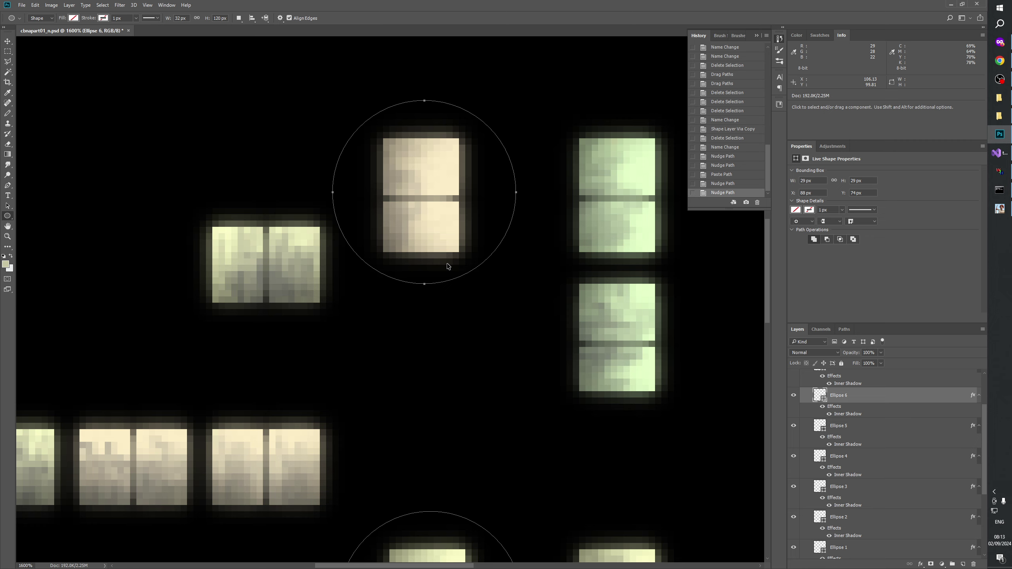
key("Down")
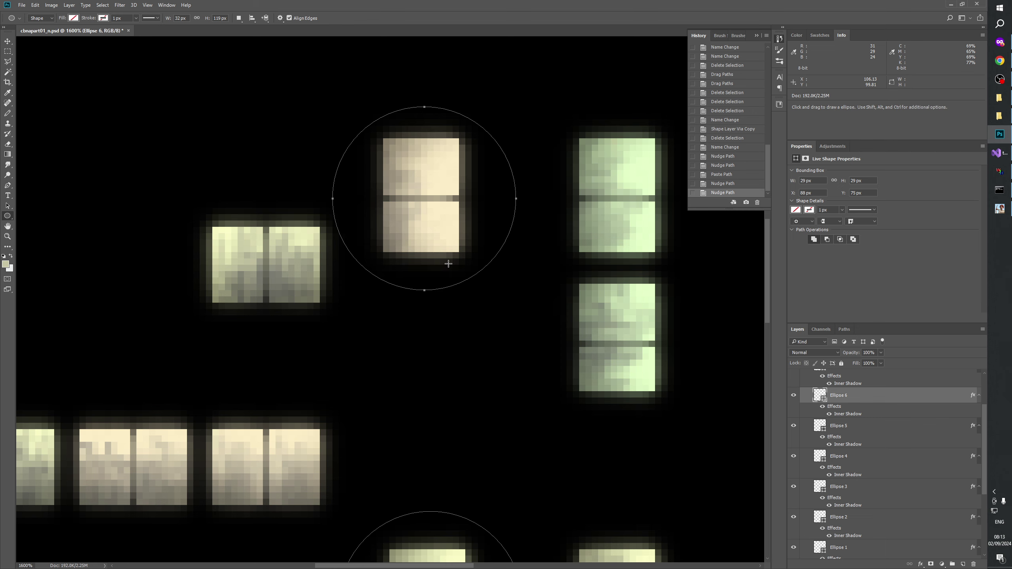
- Examine the shading of the lit windows across the whole texture at 100% and 300% zoom
left_click_drag(447, 265, 441, 318)
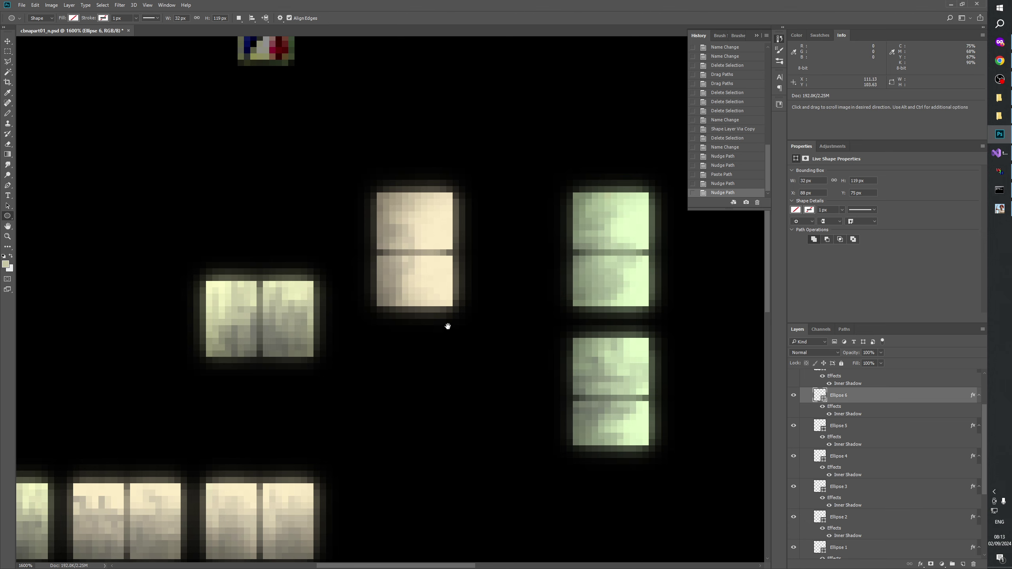
left_click_drag(445, 326, 411, 327)
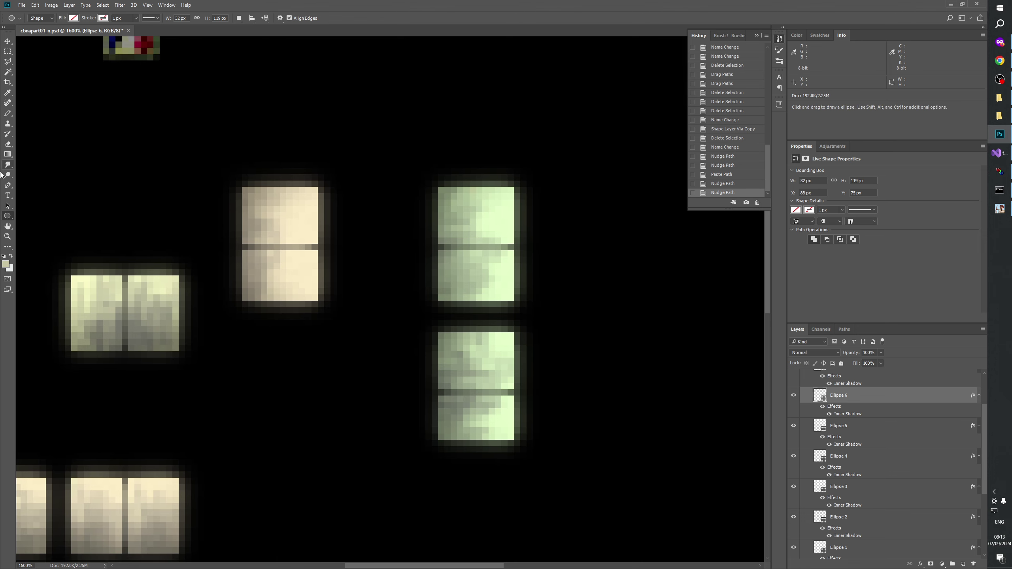
left_click(8, 236)
right_click(342, 249)
left_click(359, 263)
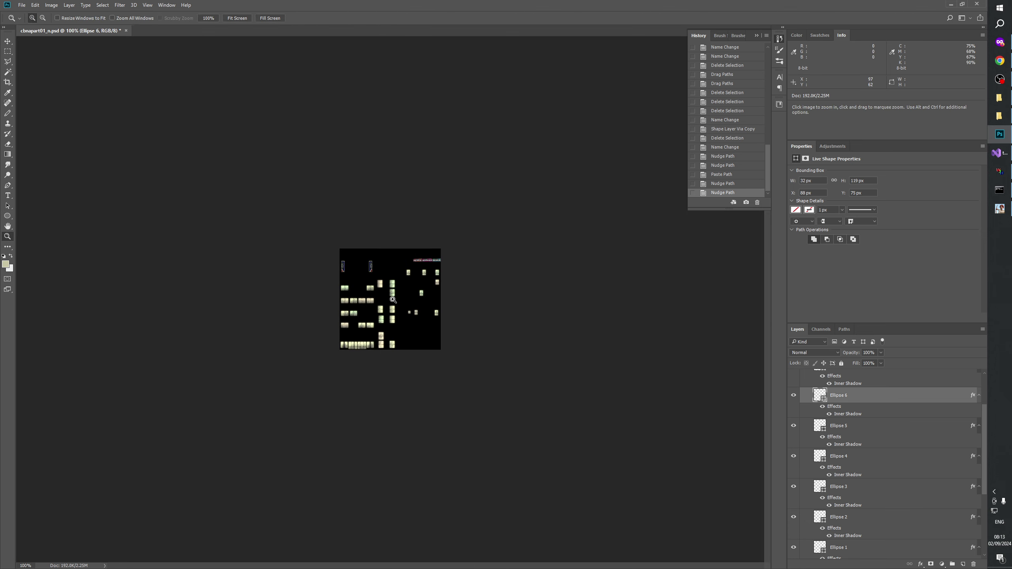
left_click(423, 363)
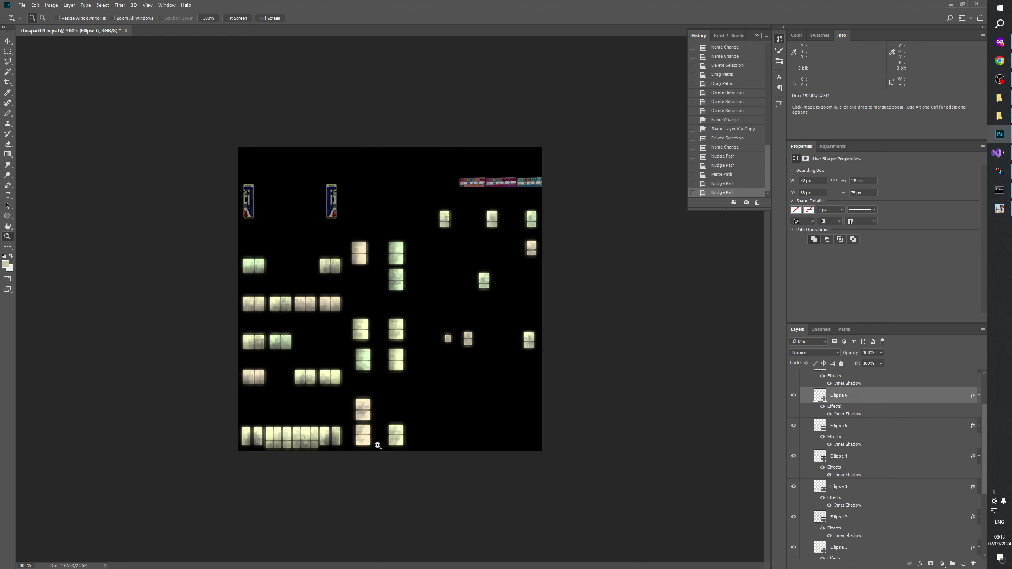
- Paste a circle copy into Ellipse 5 and move it down onto the lowest window of that column, at X 119 px, Y 228 px
left_click(368, 411)
left_click(403, 451)
key("ctrl+plus")
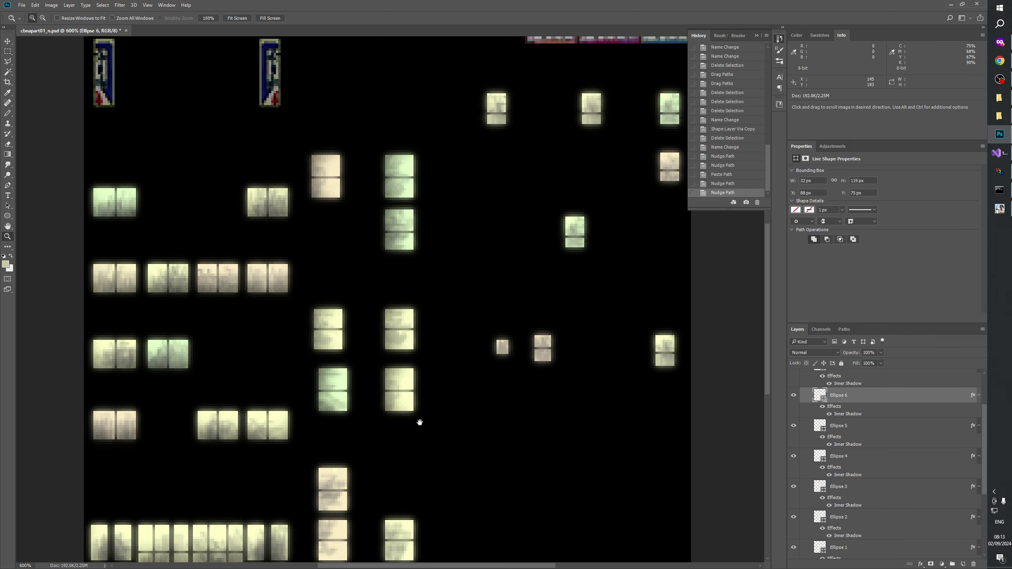
key("ctrl+plus")
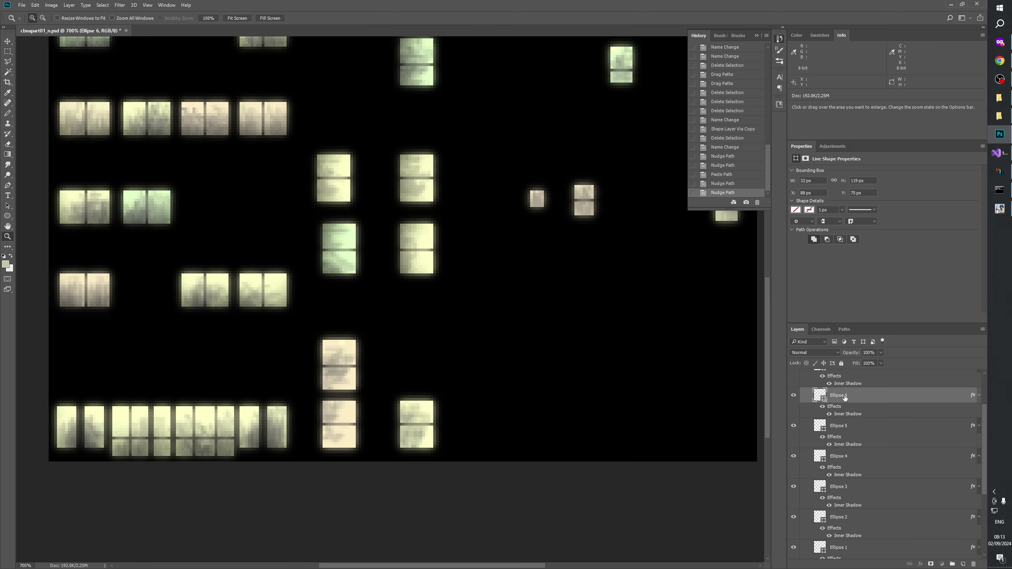
left_click(845, 430)
left_click(7, 216)
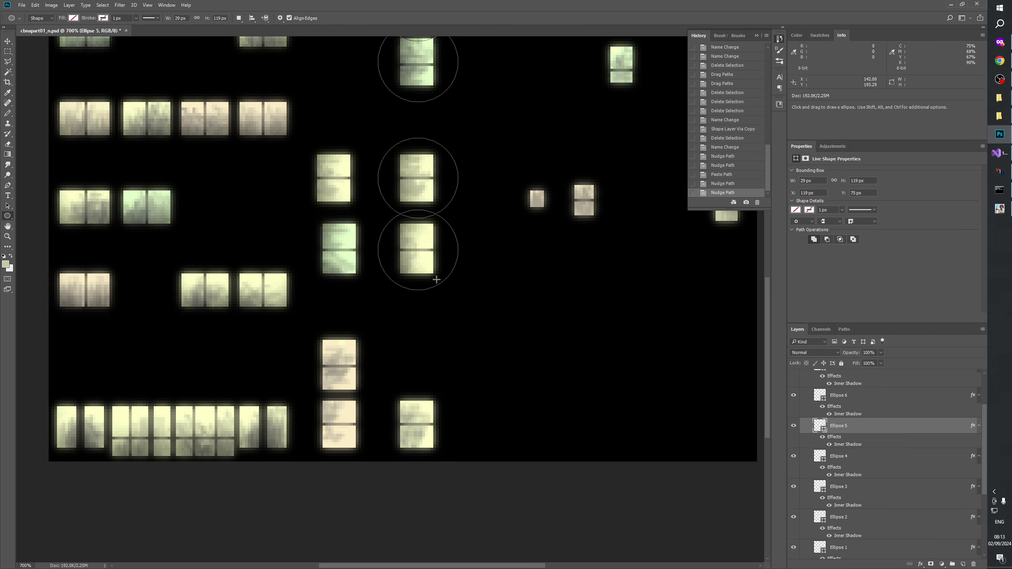
left_click(460, 277)
key("ctrl+v")
key("shift+Down")
key("shift+Down")
key("shift+Down")
key("shift+Down")
key("shift+Down")
key("shift+Down")
key("Down")
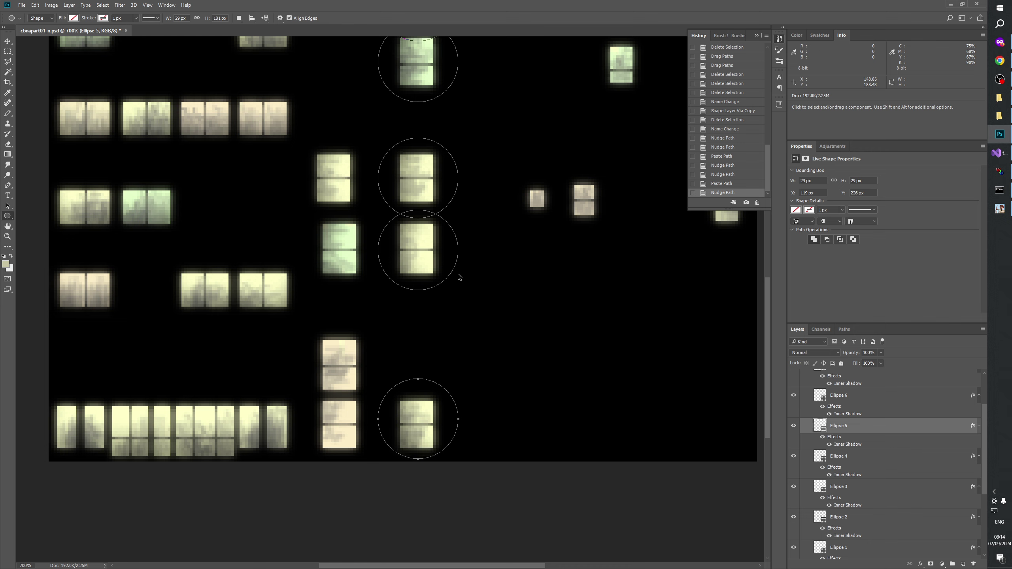
key("Down")
key("Down")
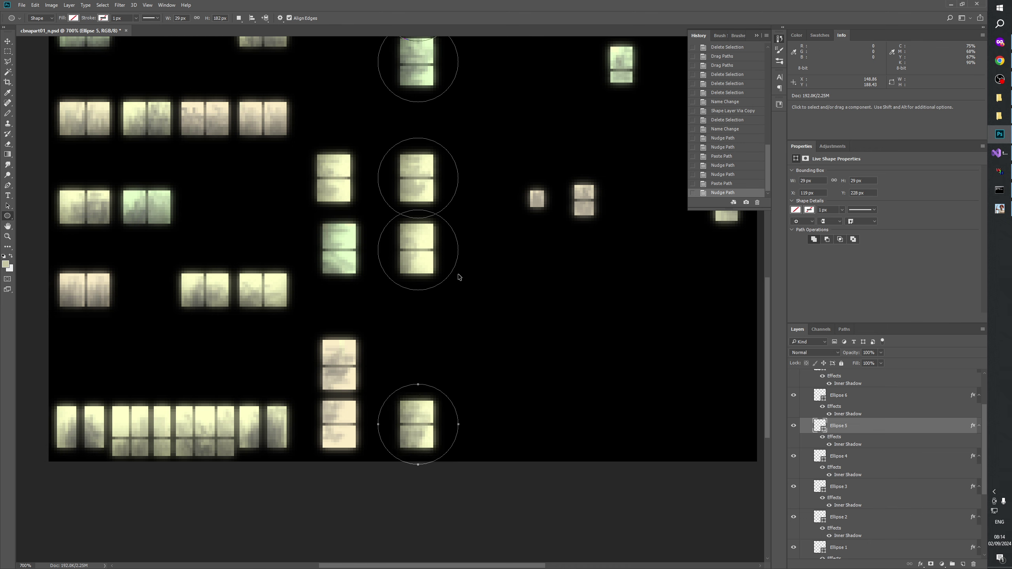
- Paste a circle copy into Ellipse 6 and move it down onto the upper of the two low cream windows, at X 91 px, Y 206 px
left_click(838, 459)
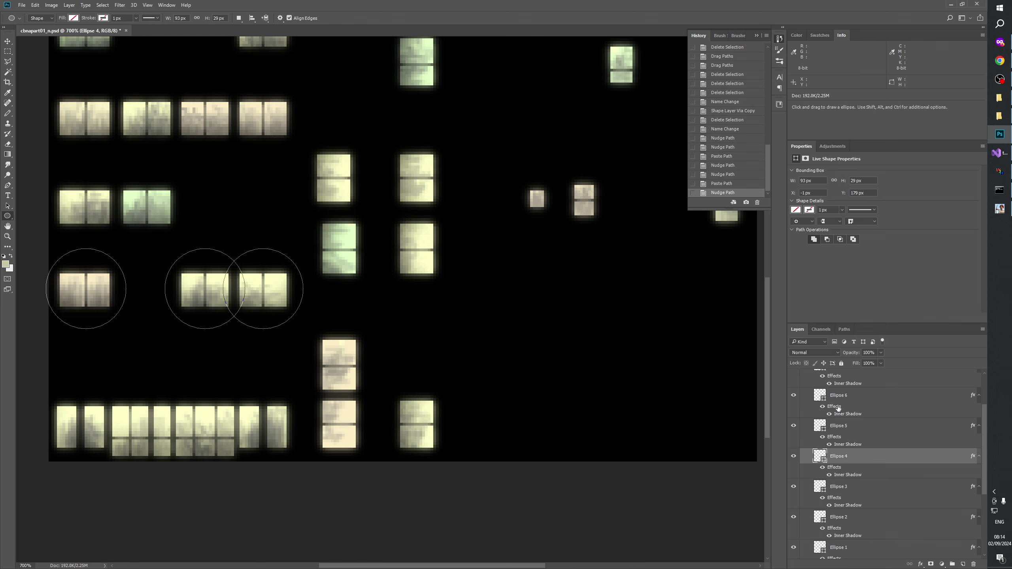
left_click(838, 407)
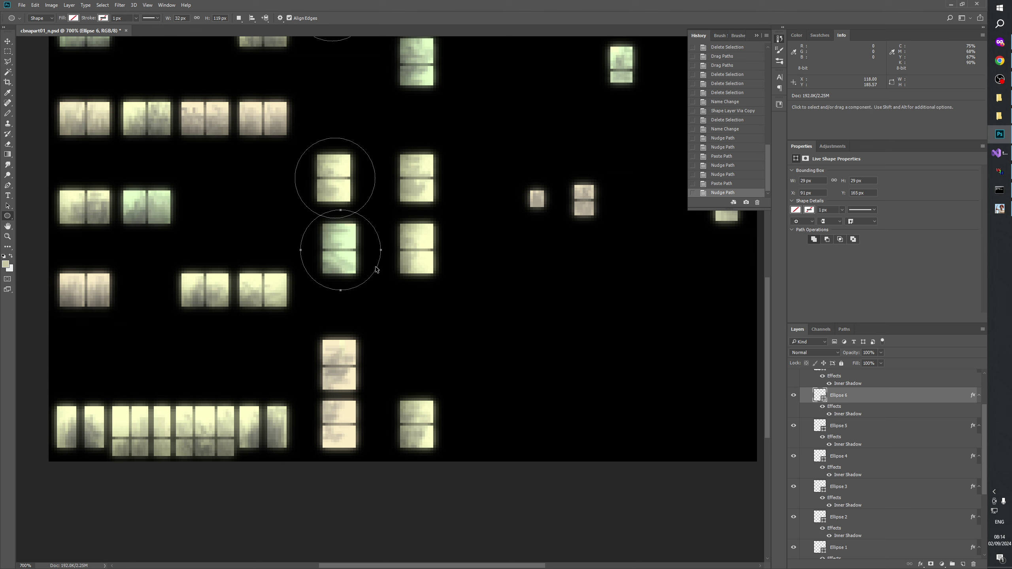
key("ctrl+v")
key("shift+Down")
key("shift+Down")
key("shift+Down")
key("shift+Down")
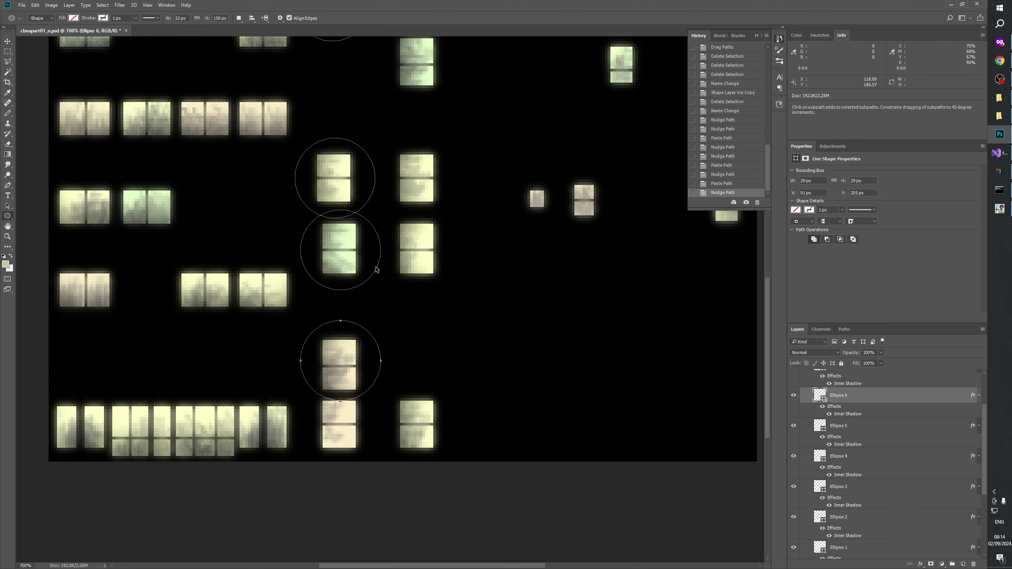
key("Down")
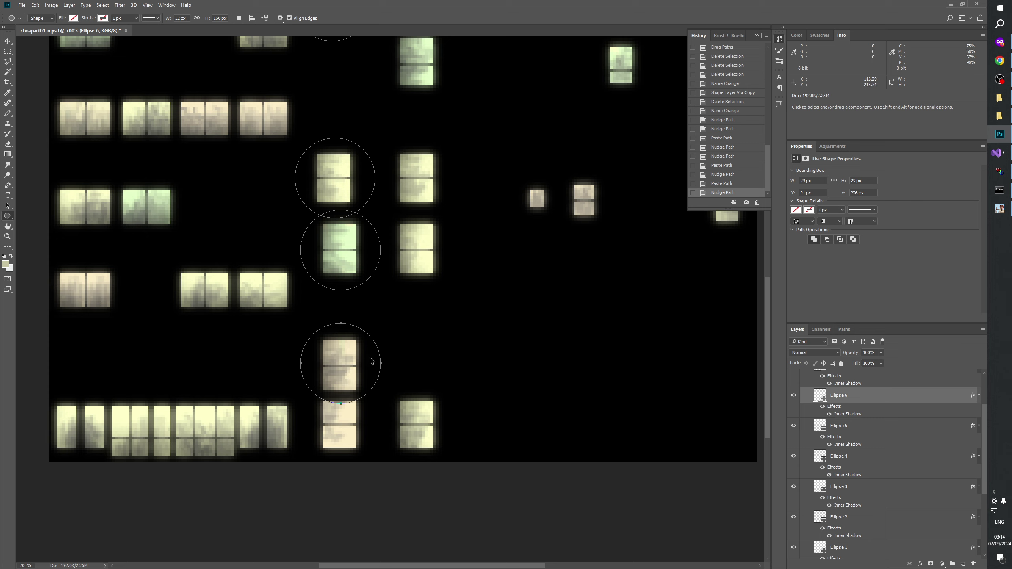
- Paste another circle copy into Ellipse 6 and move it down around the lowest cream window in the same column
key("ctrl+v")
key("shift+Down")
key("shift+Down")
key("Down")
key("Down")
key("Down")
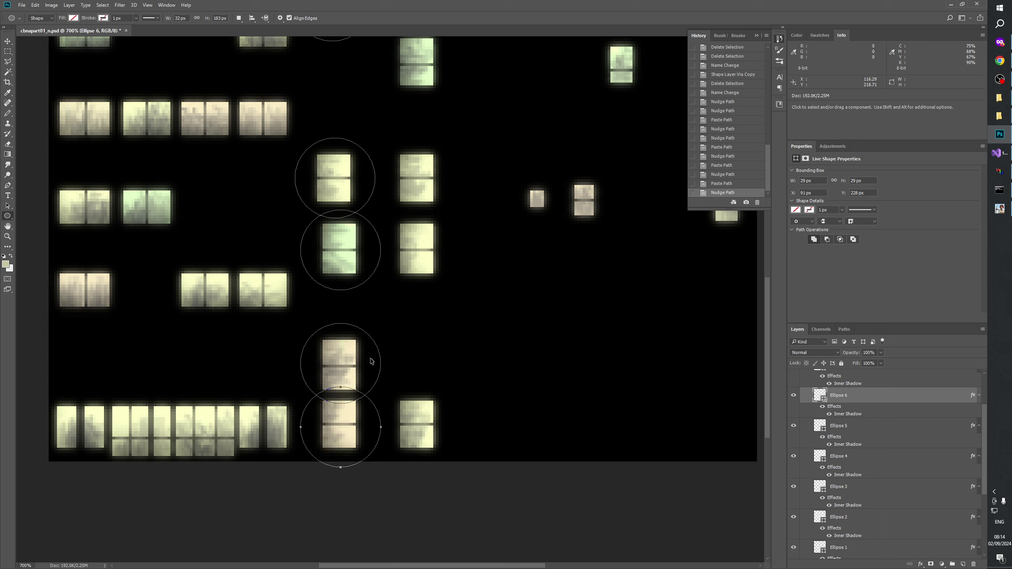
key("Up")
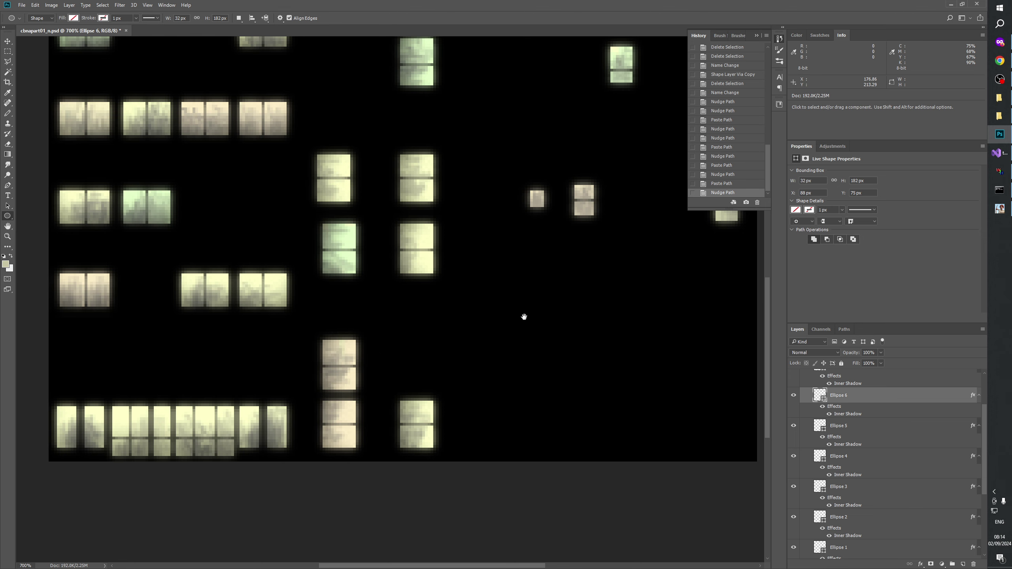
- Set the Inner Shadow opacity of Ellipse 6 to 70%
left_click_drag(523, 317, 524, 416)
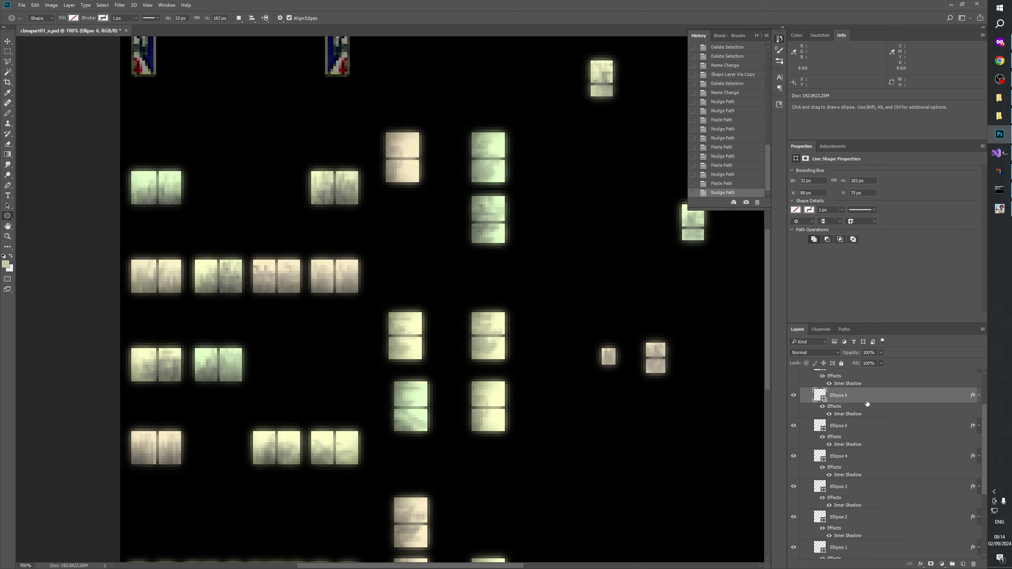
double_click(843, 416)
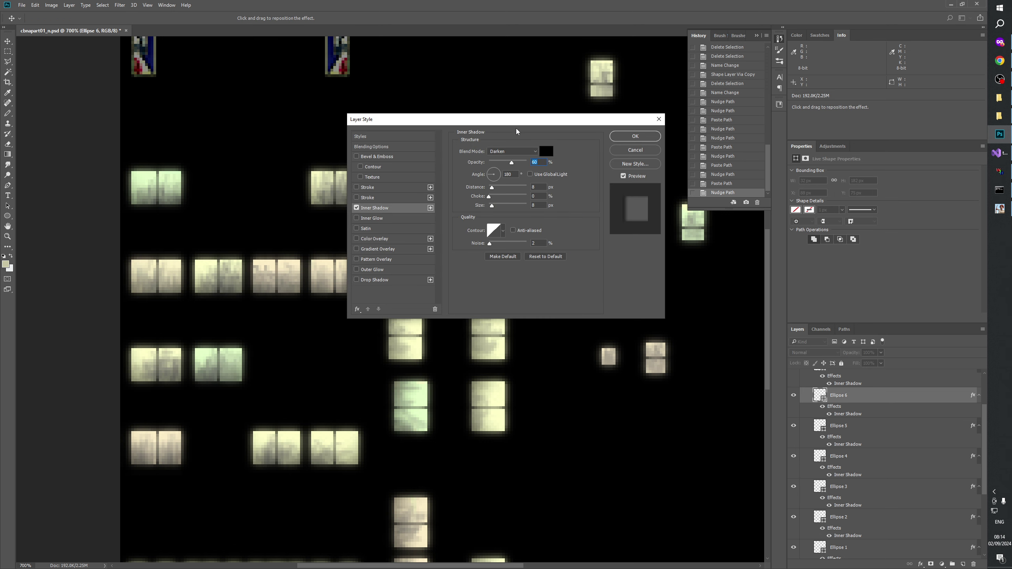
left_click_drag(519, 122, 739, 194)
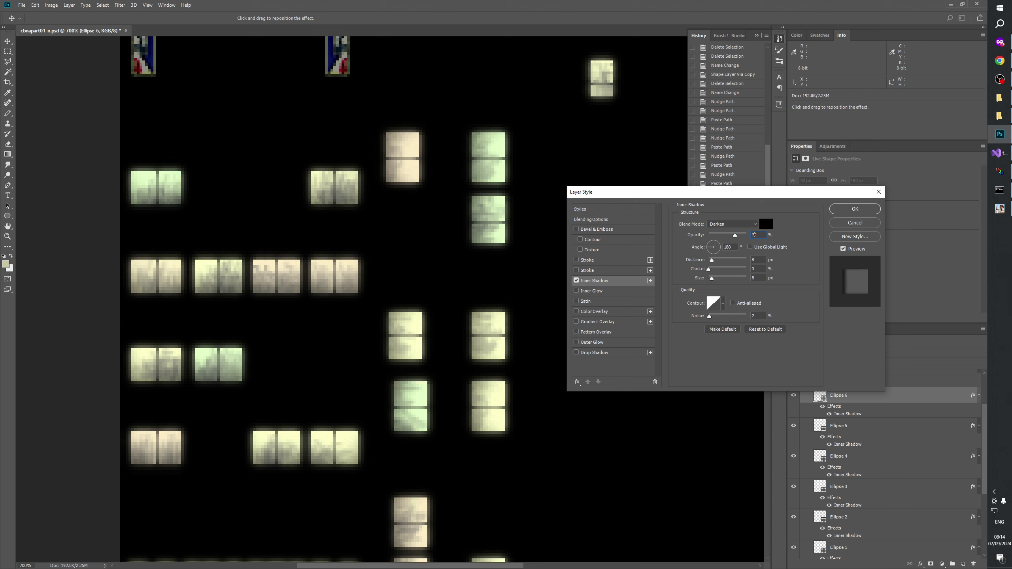
type("0")
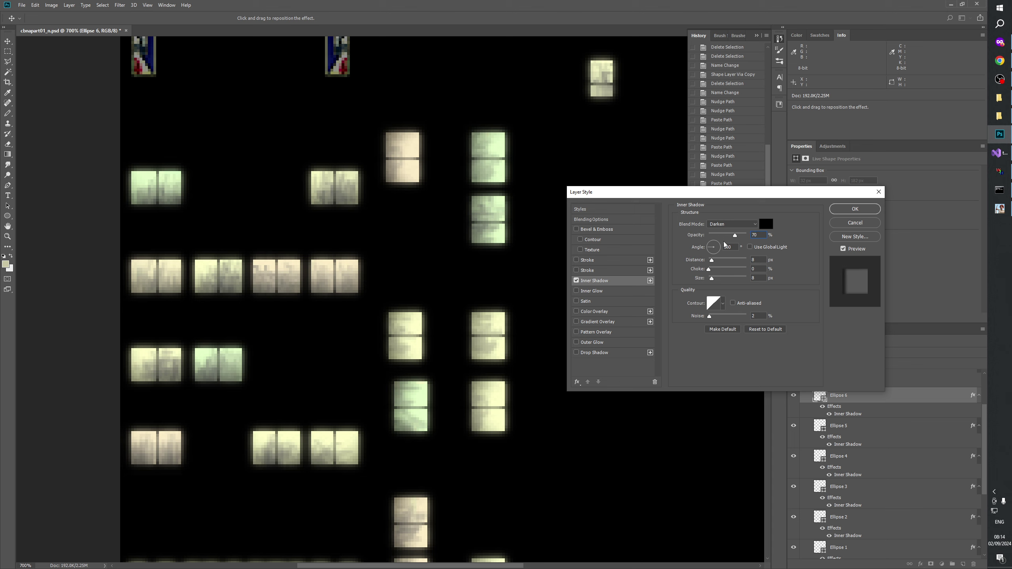
left_click(855, 208)
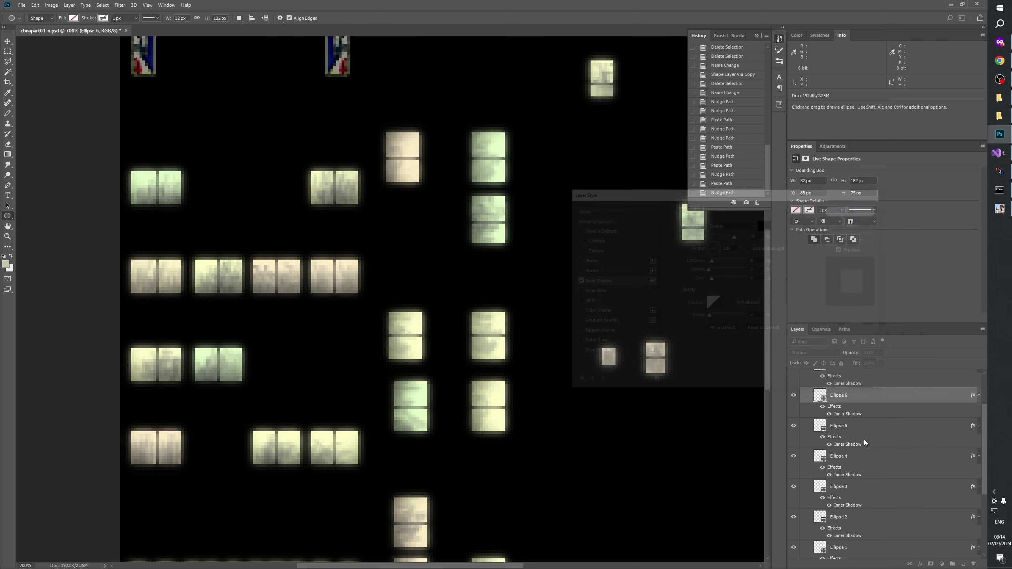
- Raise the Inner Shadow opacity of Ellipse 5
left_click(844, 443)
key("space")
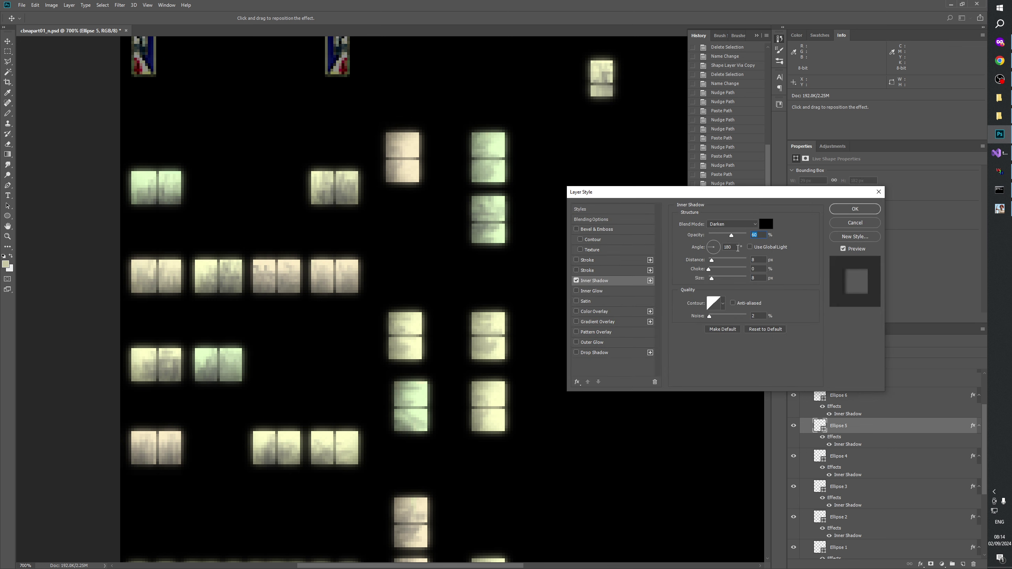
type("95")
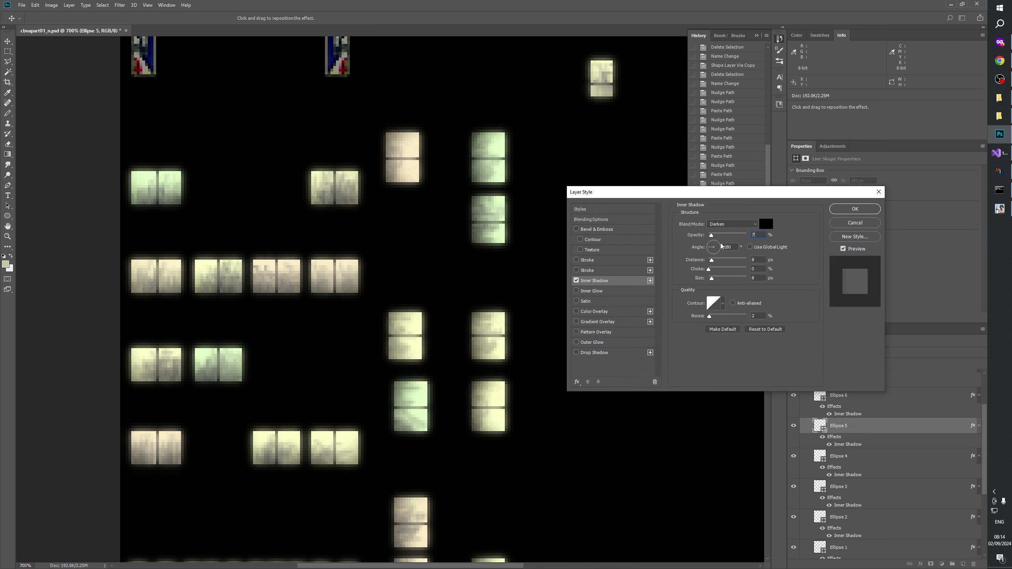
left_click(855, 208)
- Compare the lit windows with the gradient group hidden and shown
left_click_drag(584, 385, 536, 298)
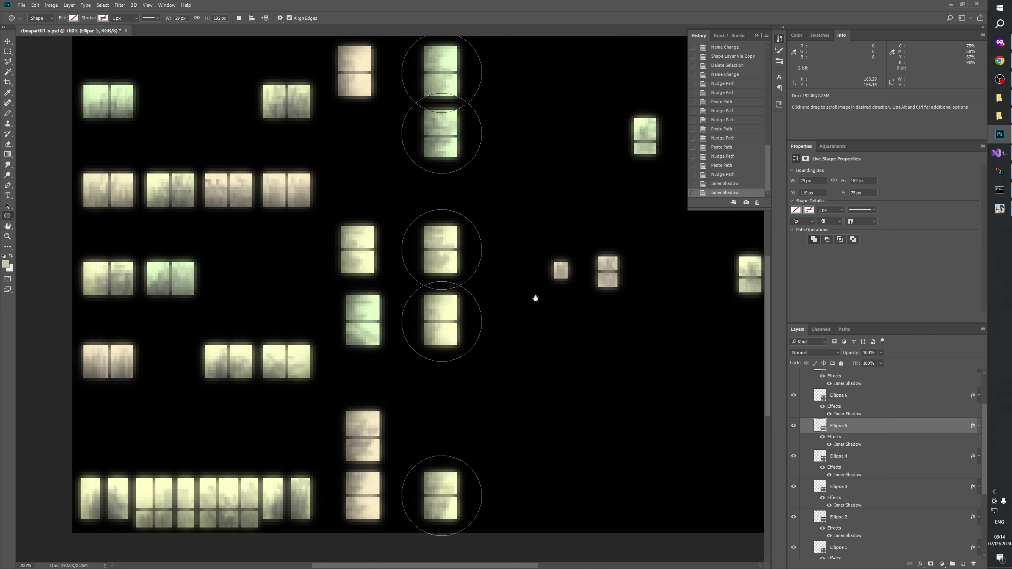
key("Escape")
mouse_move(534, 358)
left_mouse_down()
mouse_move(543, 301)
mouse_move(493, 261)
mouse_move(485, 451)
left_mouse_up()
mouse_move(528, 267)
left_mouse_down()
mouse_move(491, 344)
mouse_move(668, 259)
left_mouse_up()
left_click_drag(576, 296, 520, 276)
scroll(806, 387, "up", 1)
scroll(807, 386, "up", 2)
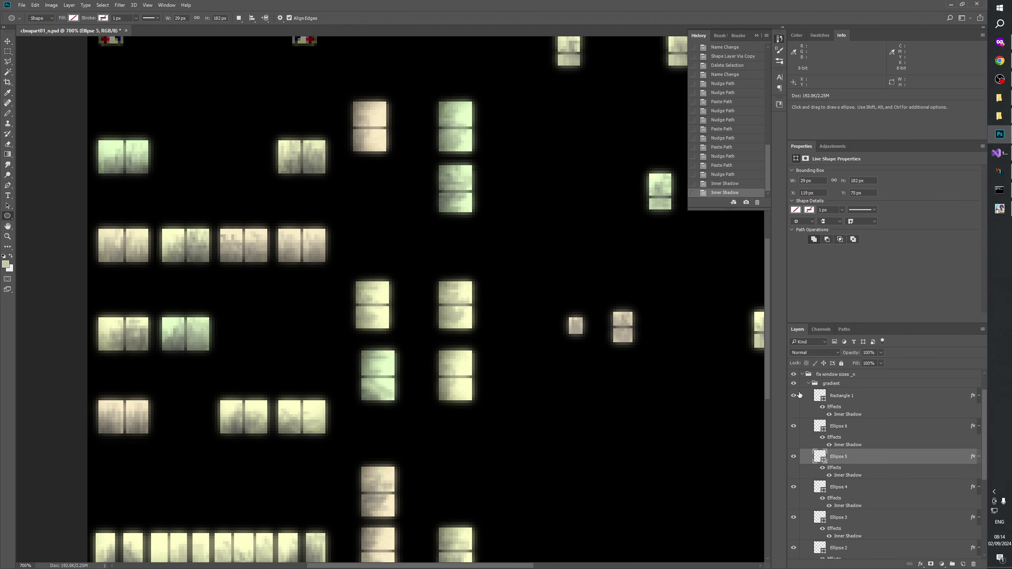
left_click(793, 383)
left_click(793, 383)
left_click(793, 383)
left_click(793, 384)
left_click(794, 384)
left_click(793, 383)
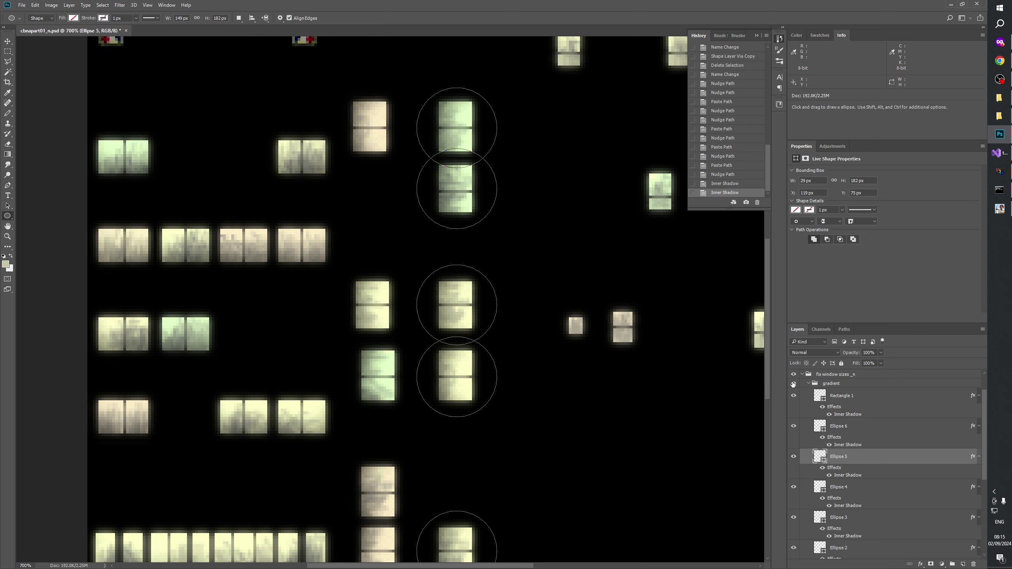
left_click(793, 383)
left_click(793, 383)
left_click(794, 383)
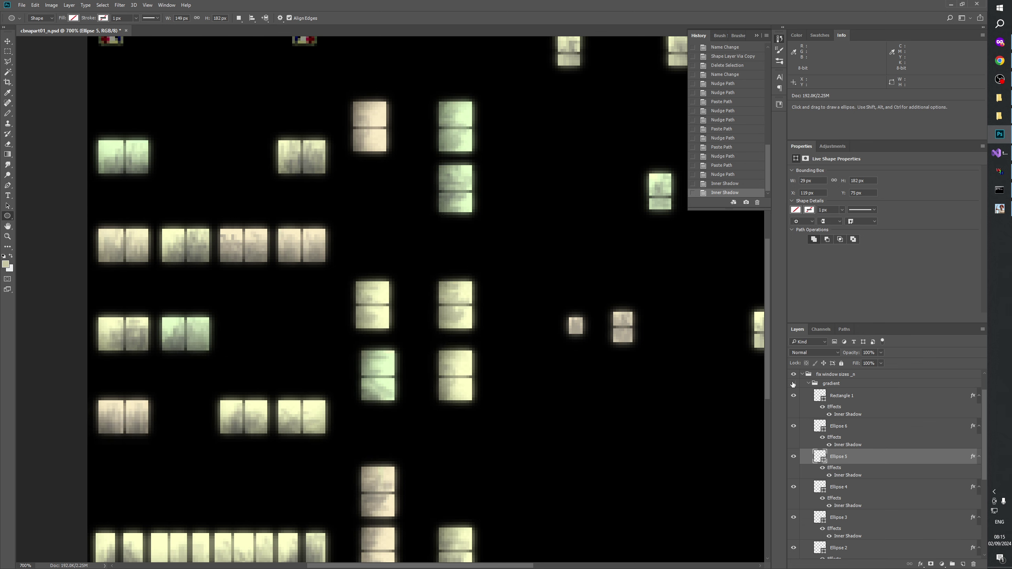
left_click(793, 383)
- Examine the window shading across the whole texture at zoom levels from 200% to 600%
left_click_drag(492, 459, 494, 376)
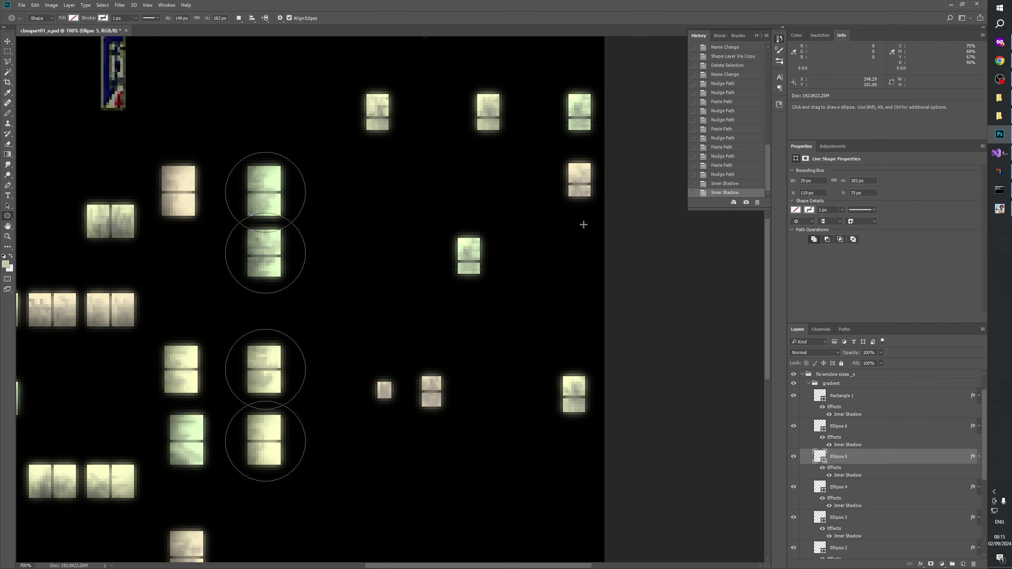
left_click_drag(306, 295, 402, 323)
left_click(8, 237)
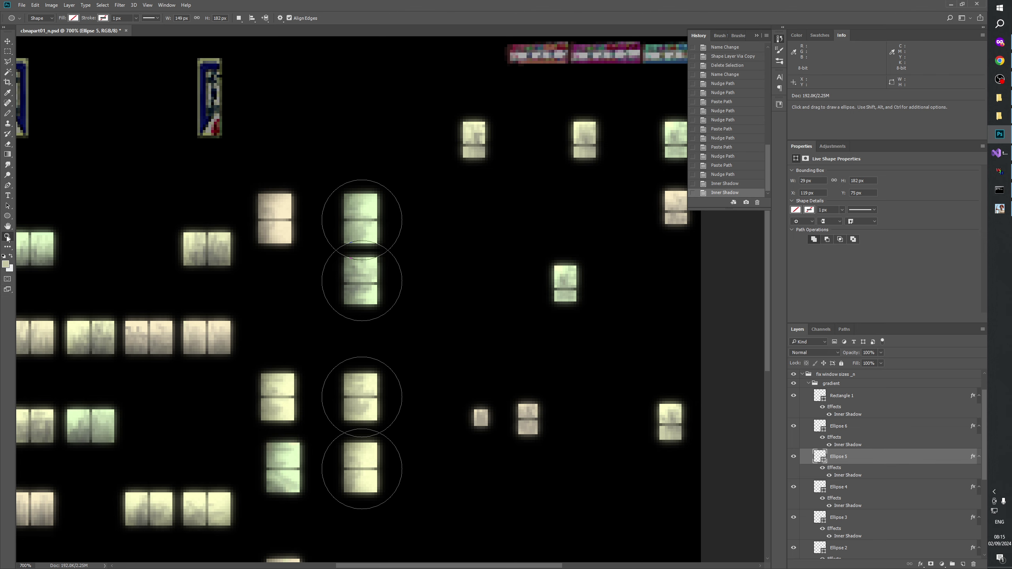
right_click(389, 251)
left_click(406, 265)
left_click(397, 348)
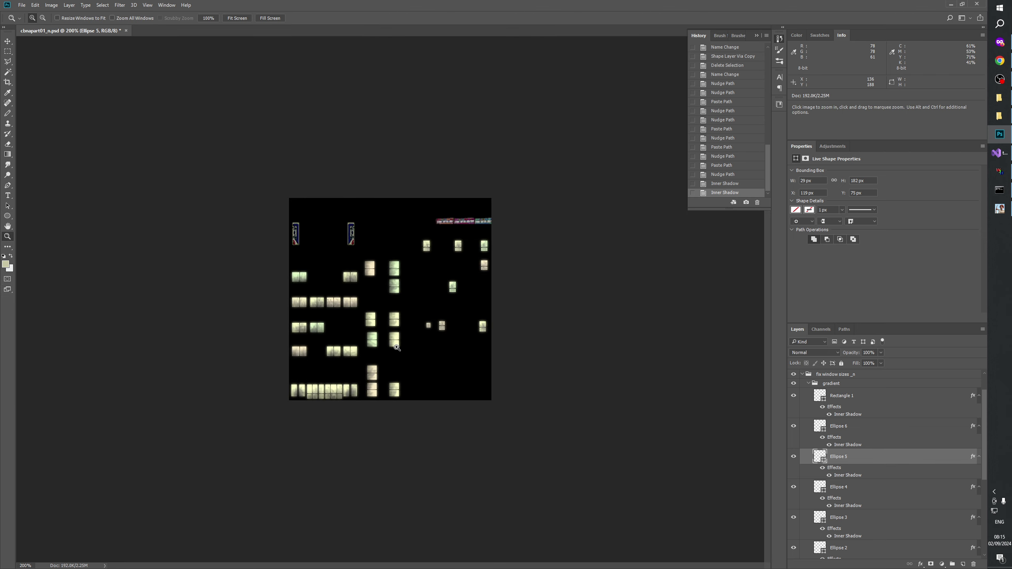
left_click(388, 365)
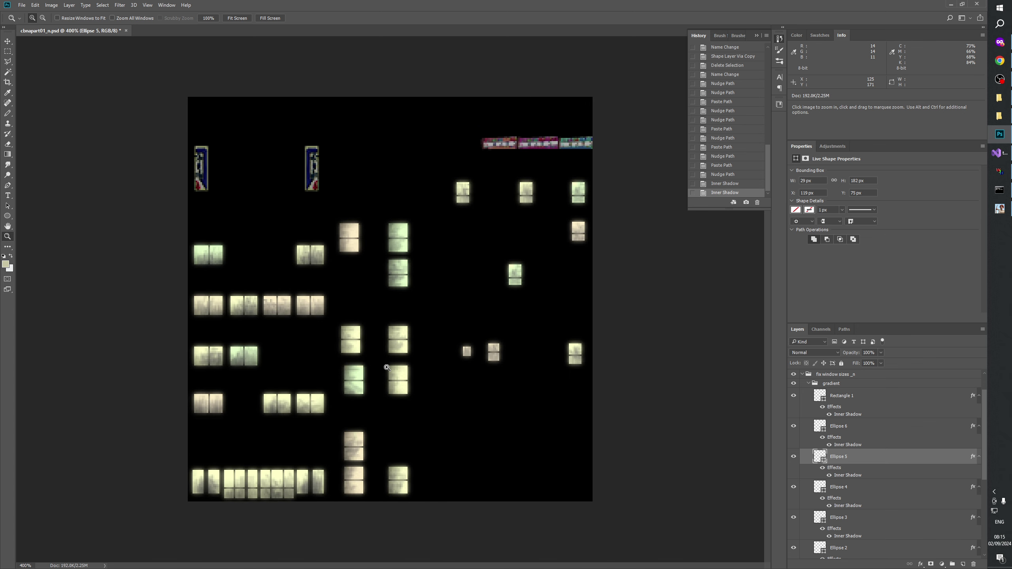
left_click(577, 281)
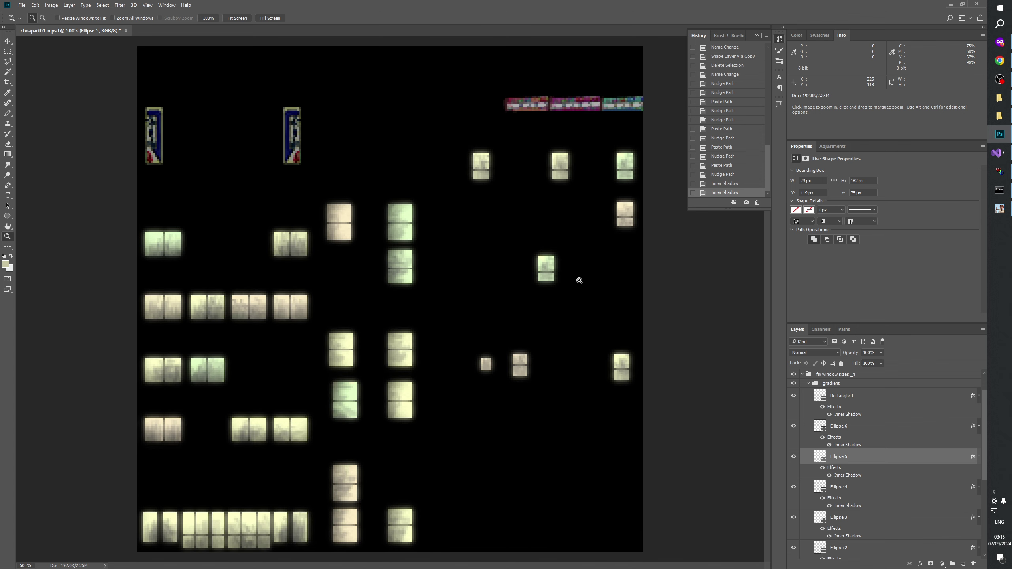
left_click(599, 258)
- Draw a circle about 24 px wide on a new layer above Ellipse 6, around the leftmost small top-row window, placed at X 162 px, Y 48 px
left_click_drag(593, 257, 544, 305)
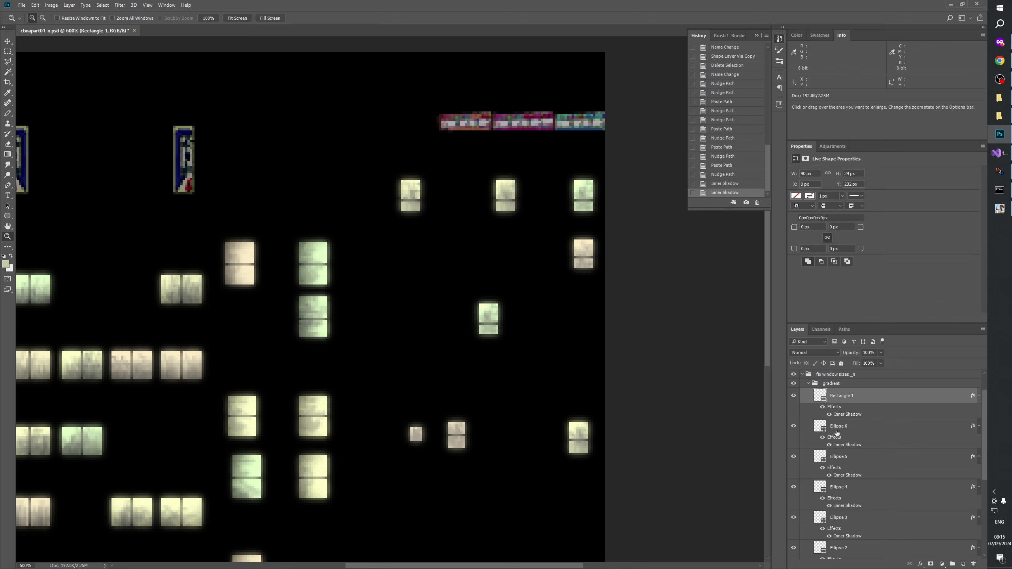
left_click(842, 425)
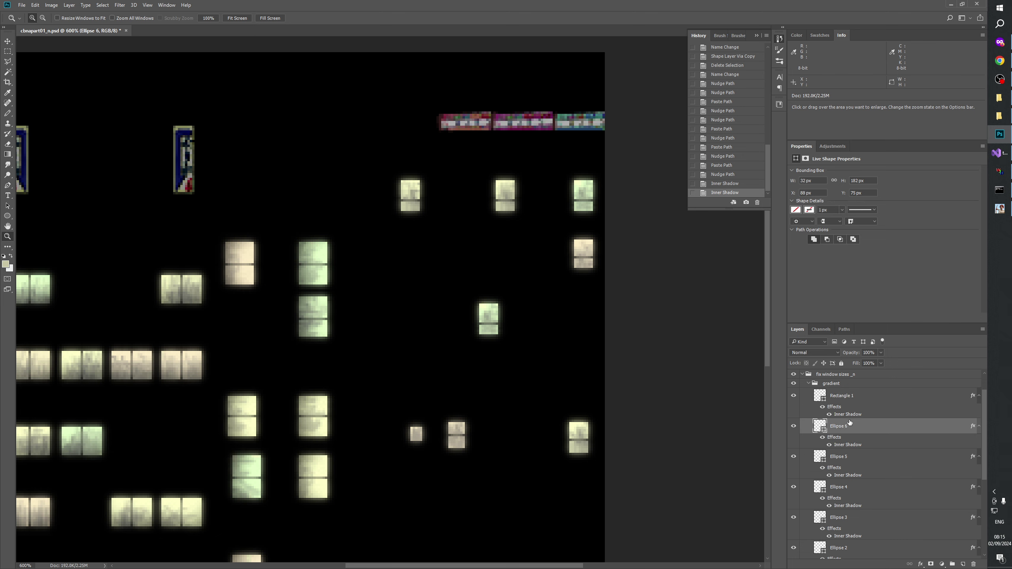
left_click(840, 518)
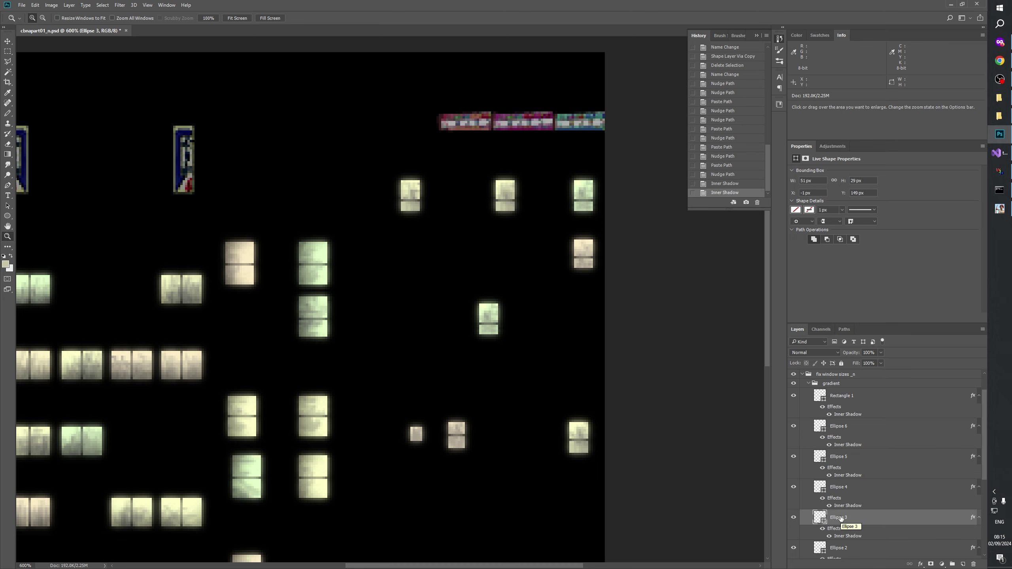
left_click(842, 426)
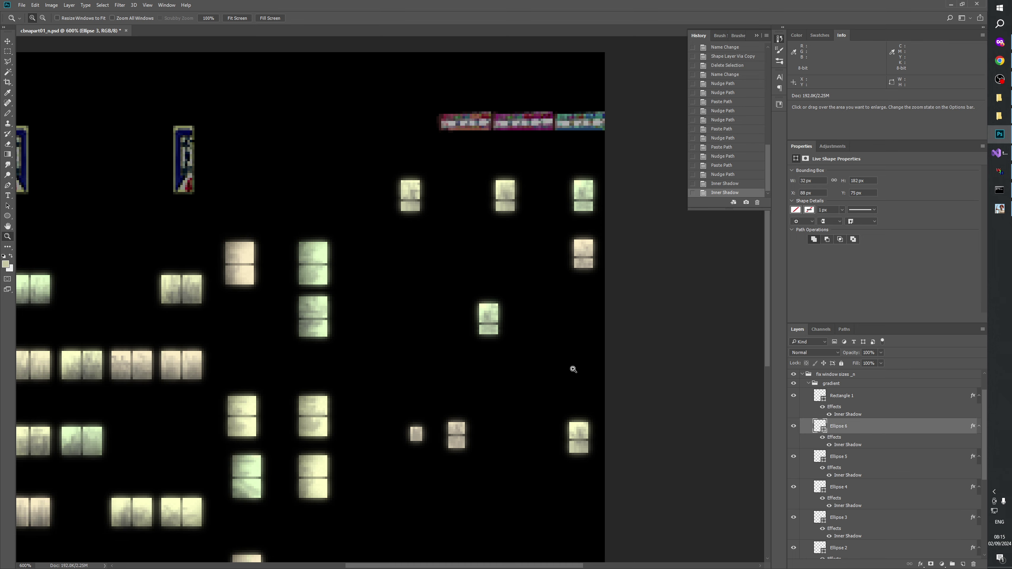
left_click(7, 216)
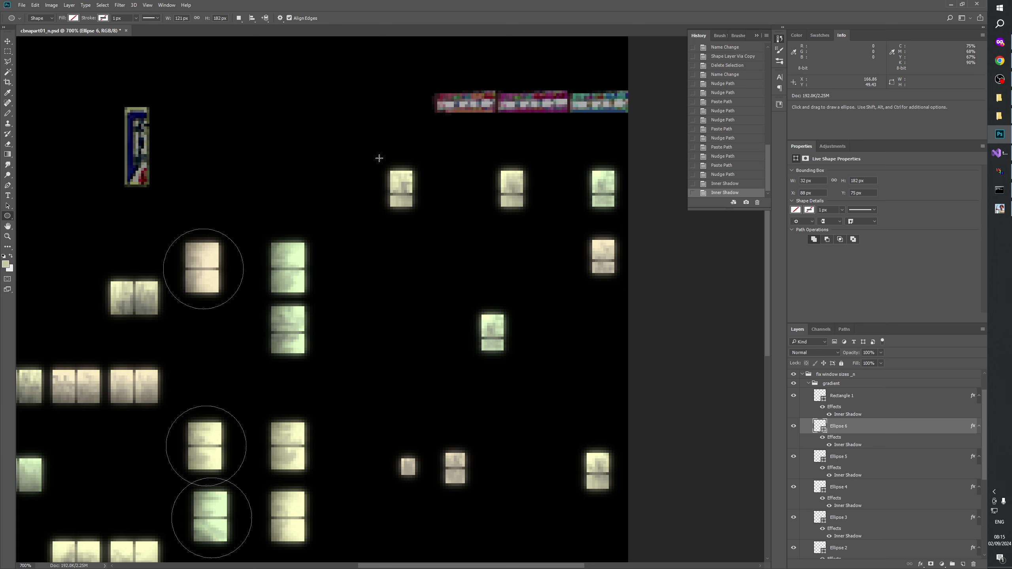
left_click_drag(371, 154, 437, 224)
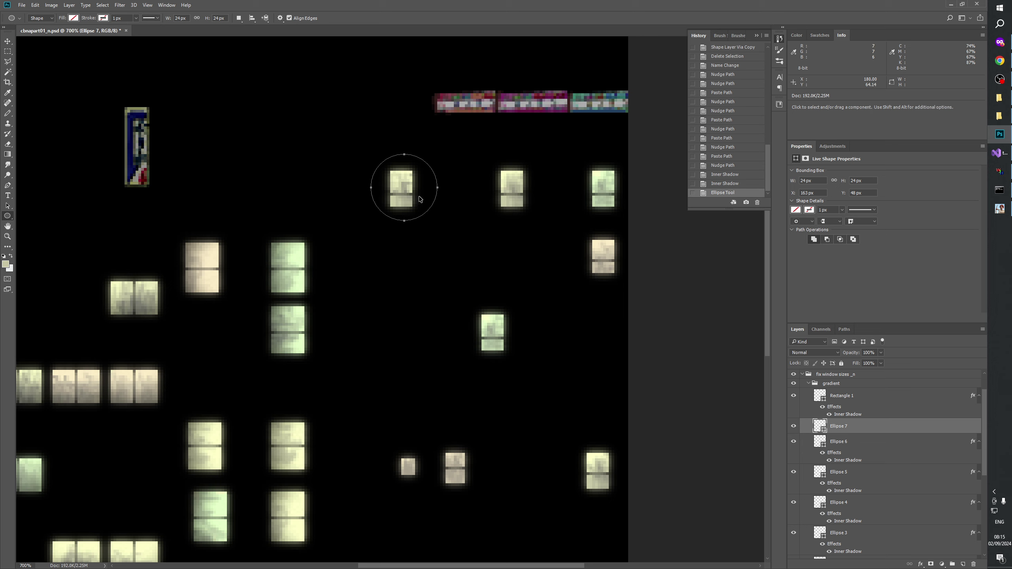
key("Left")
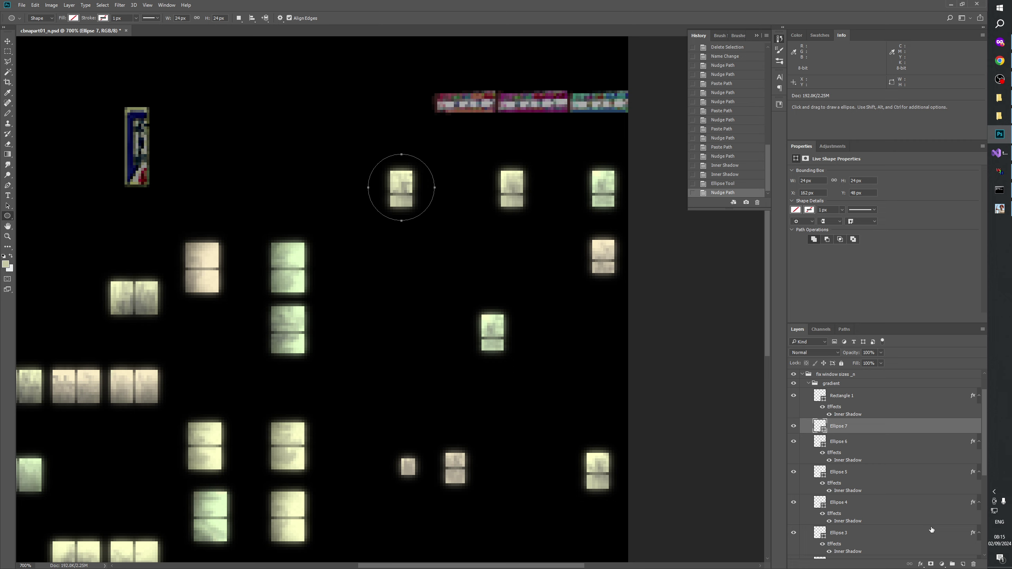
left_click(921, 565)
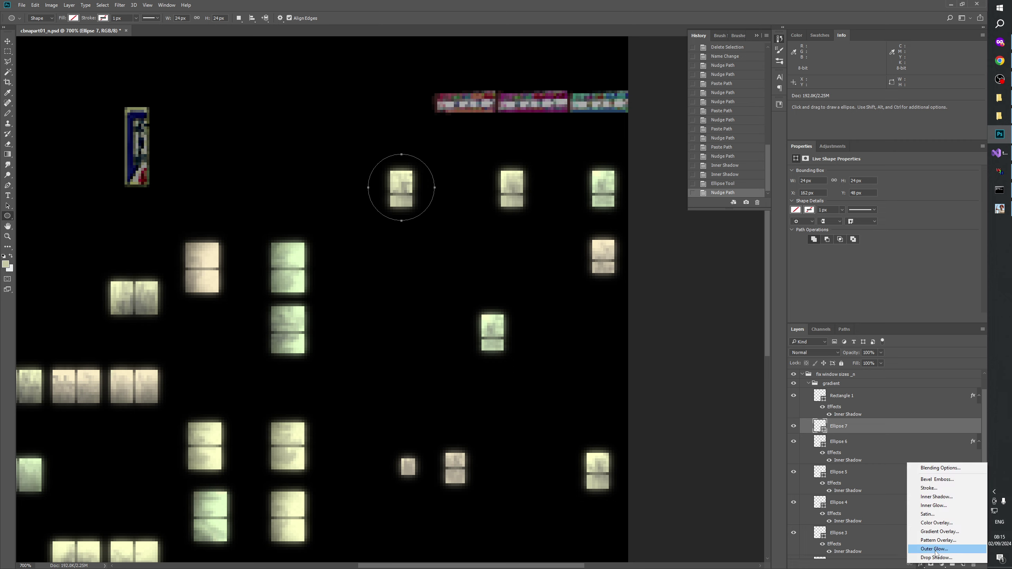
left_click(935, 556)
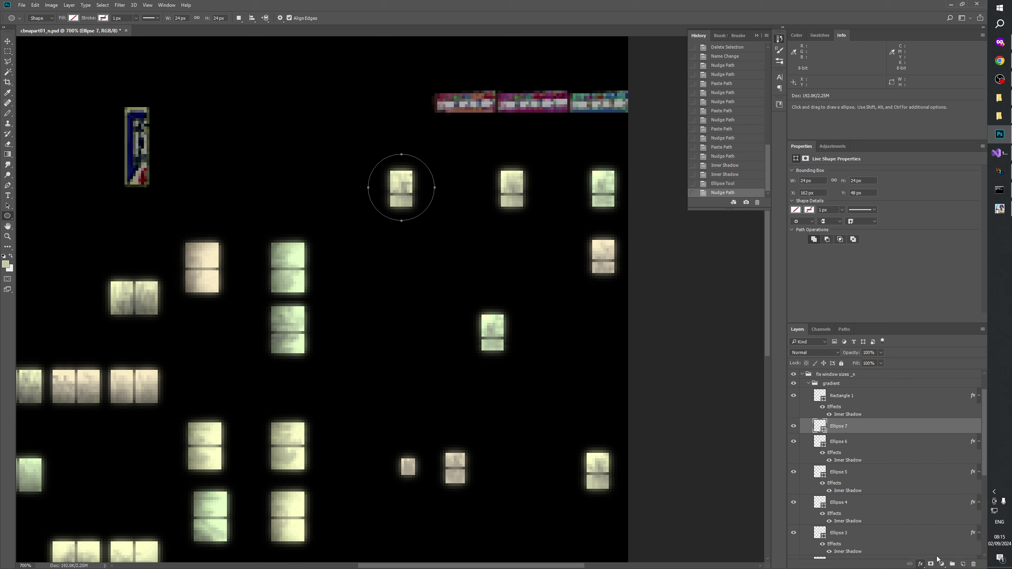
left_click(854, 222)
- Try an Inner Shadow on Ellipse 7 at a -90° angle with distance and size of 6 px, comparing it with the preview off
left_click(921, 565)
left_click(932, 496)
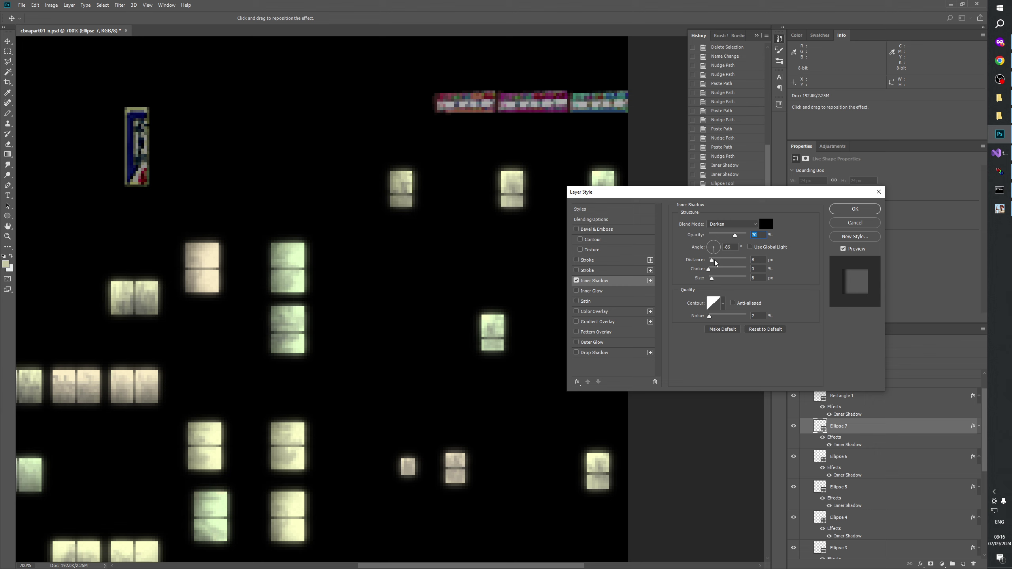
key("Tab")
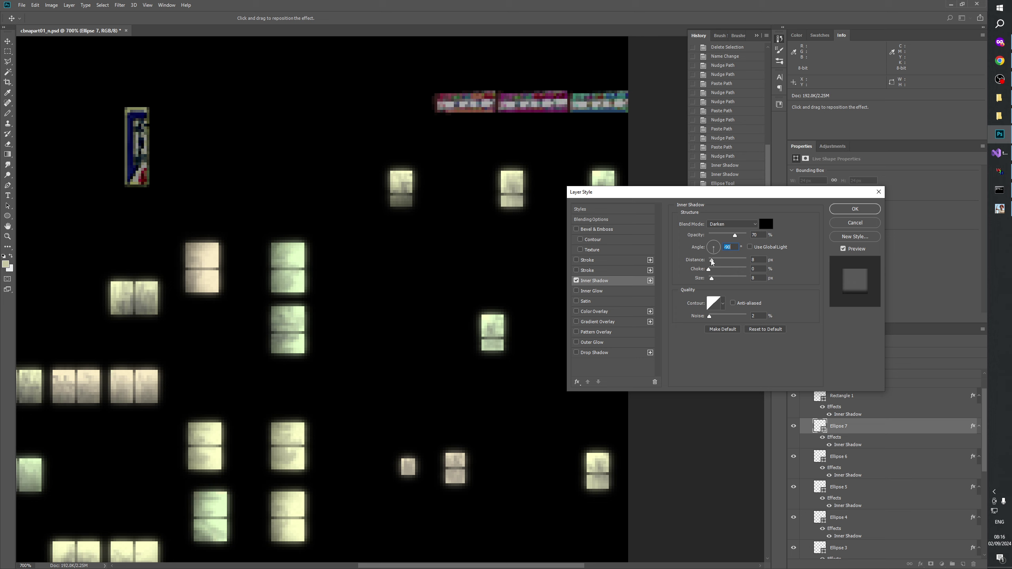
mouse_move(712, 263)
left_mouse_down()
mouse_move(711, 278)
mouse_move(712, 264)
left_mouse_up()
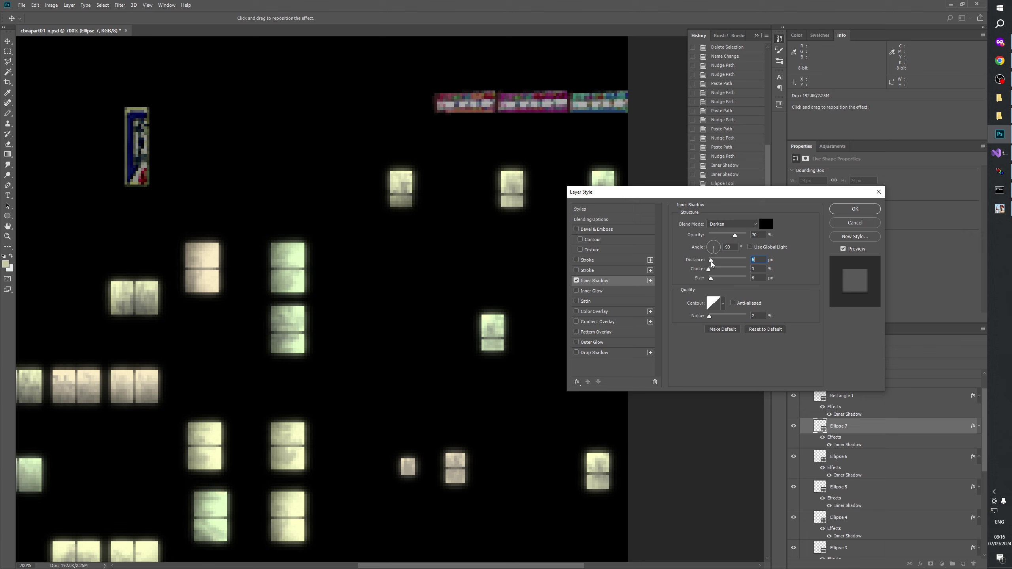
left_click(842, 249)
left_click(843, 248)
left_click(842, 249)
left_click(842, 248)
- Try a distance and size of 8 px for the Ellipse 7 Inner Shadow and compare the window with and without it
left_click_drag(711, 262, 711, 262)
type("8")
key("Tab")
key("Tab")
type("8")
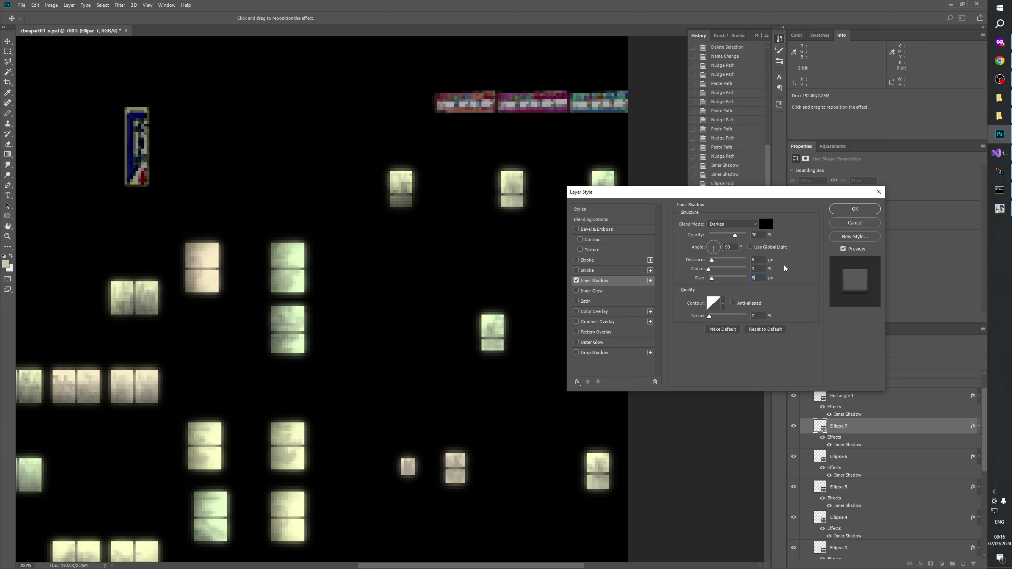
left_click(843, 249)
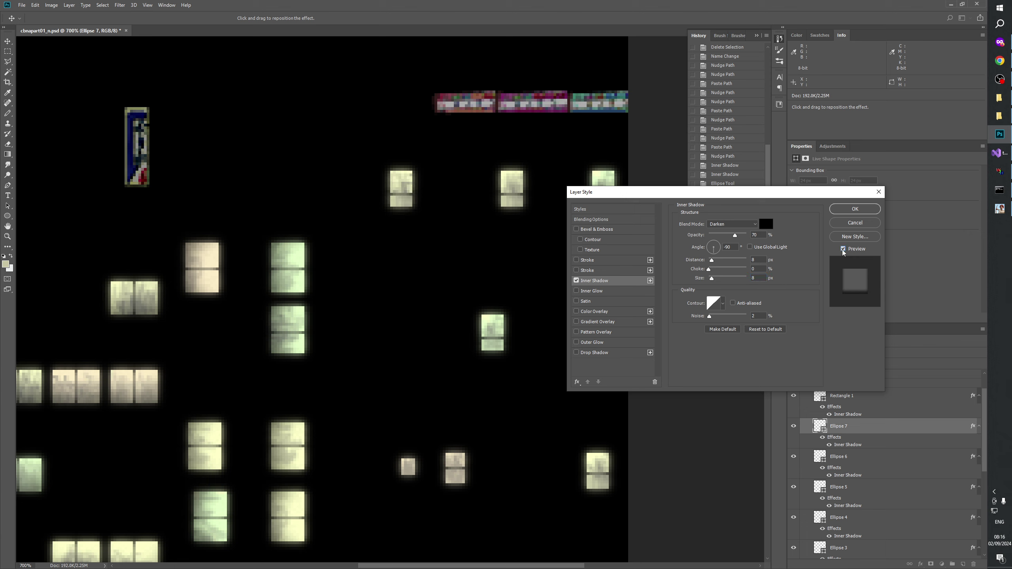
left_click(843, 249)
left_click(842, 249)
left_click(843, 249)
left_click(843, 250)
left_click(843, 250)
left_click(842, 250)
left_click(842, 250)
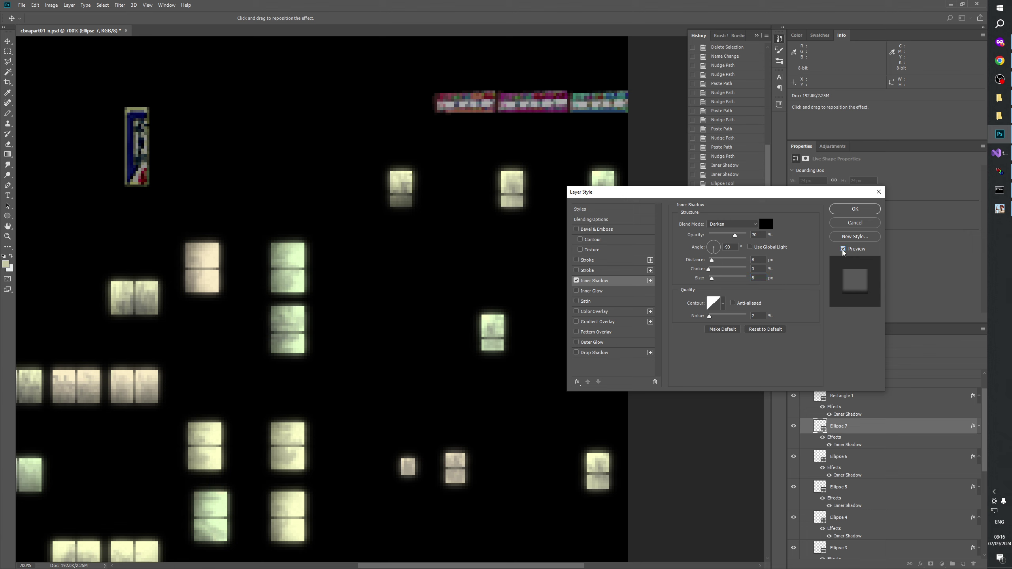
left_click(843, 249)
left_click(842, 249)
- Try reducing the Ellipse 7 Inner Shadow distance and size to 6 px and 5 px, comparing the preview on and off
type("6")
double_click(757, 277)
type("6")
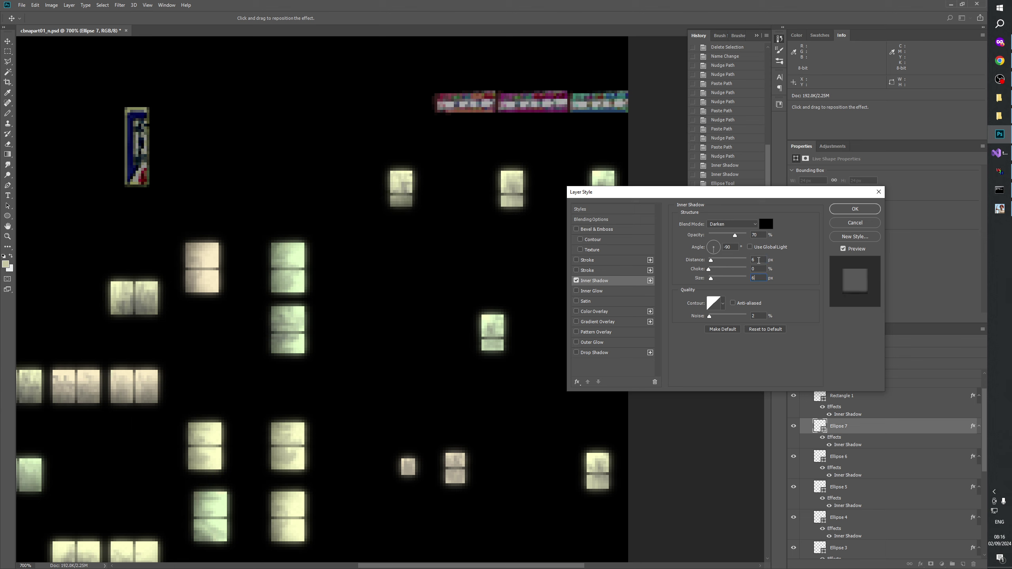
left_click(762, 280)
key("Down")
left_click(843, 250)
left_click(843, 250)
left_click(842, 250)
left_click(842, 250)
left_click(842, 250)
left_click(842, 250)
left_click(842, 250)
left_click(842, 249)
left_click(843, 249)
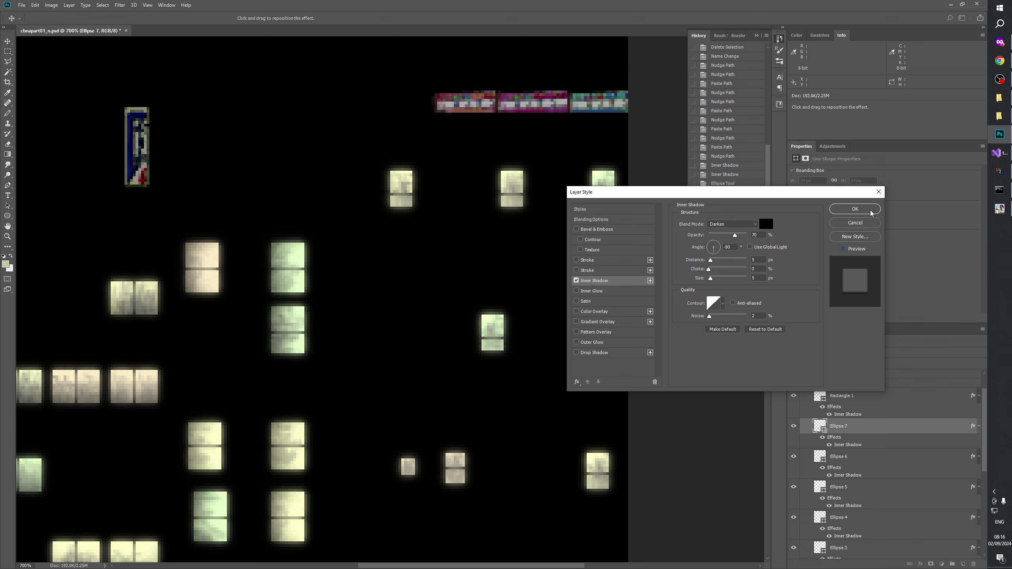
- Discard the Inner Shadow settings and delete the Ellipse 7 layer
left_click(855, 222)
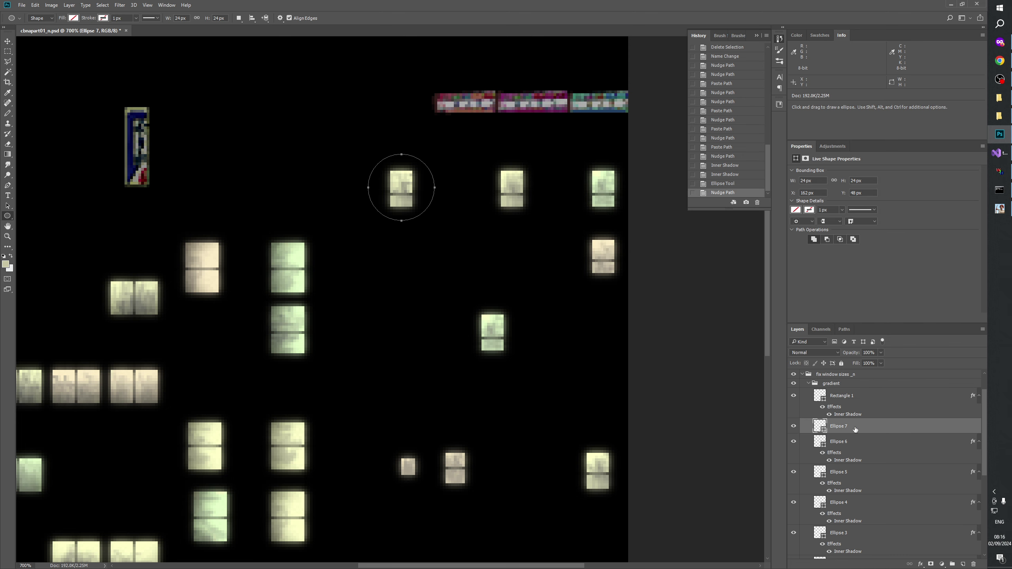
left_click(972, 564)
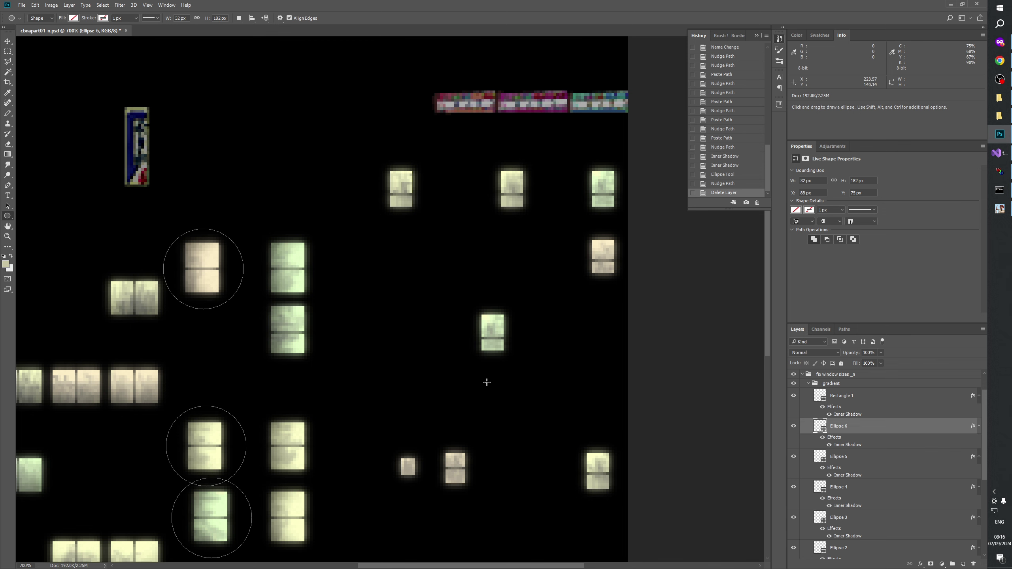
- Examine the lit windows across the whole texture at zoom levels from 100% to 400%
left_click_drag(450, 304, 652, 156)
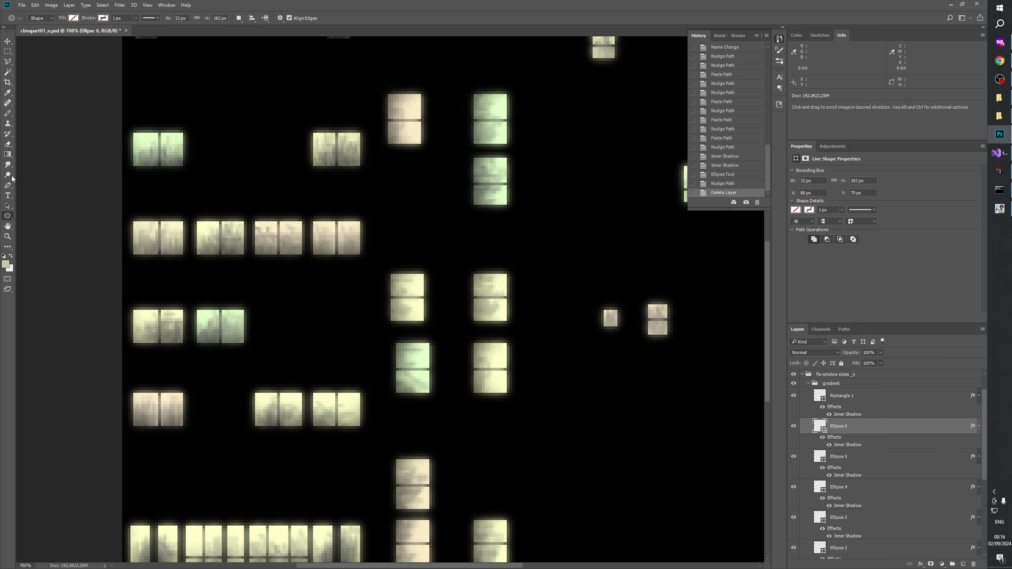
left_click(7, 236)
right_click(310, 272)
left_click(320, 288)
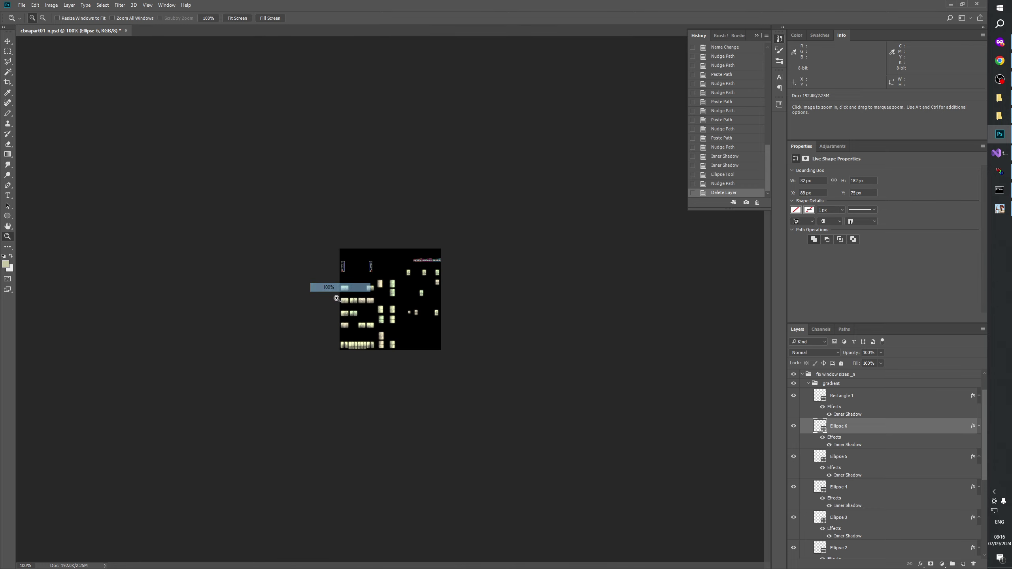
left_click(369, 341)
left_click(369, 336)
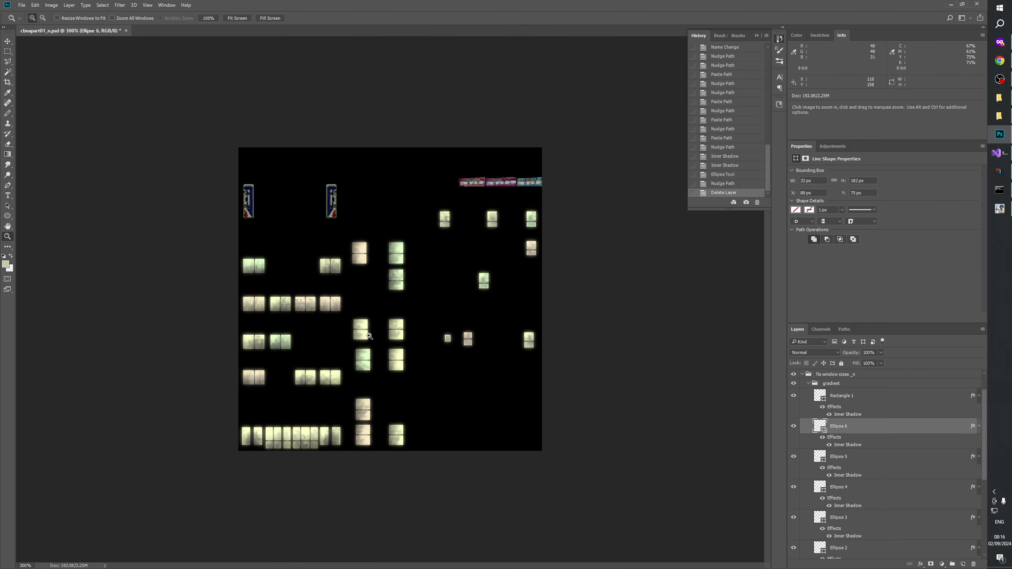
left_click(501, 395)
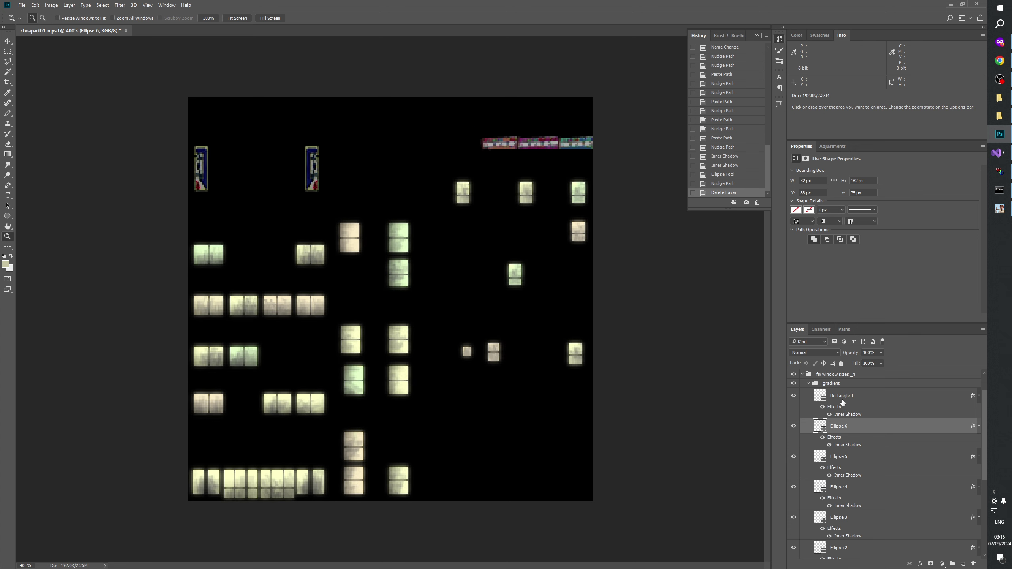
- Collapse the gradient group, rename it gradients, and save the document
left_click(808, 384)
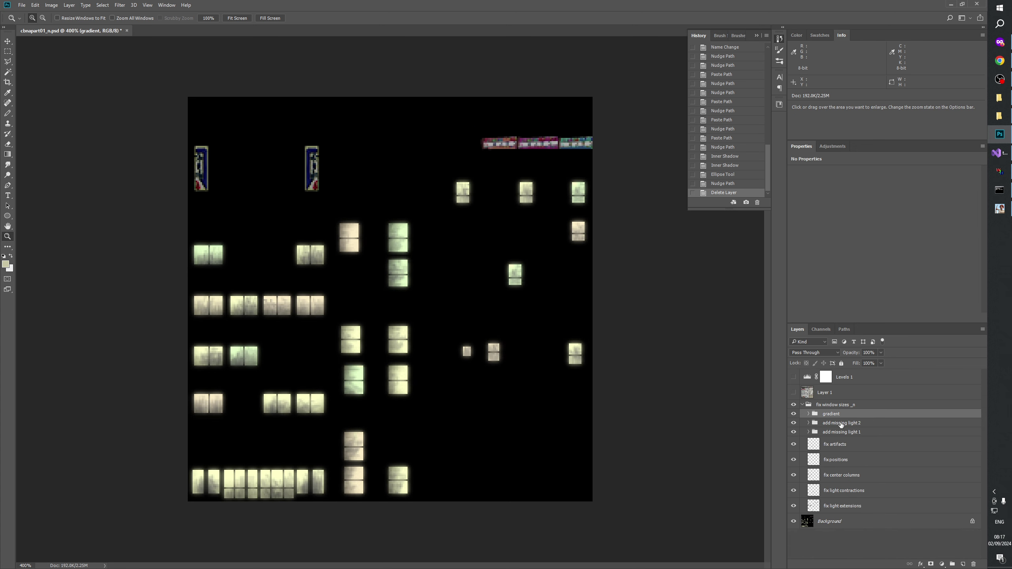
left_click(840, 425)
left_click(836, 416)
left_click(840, 425)
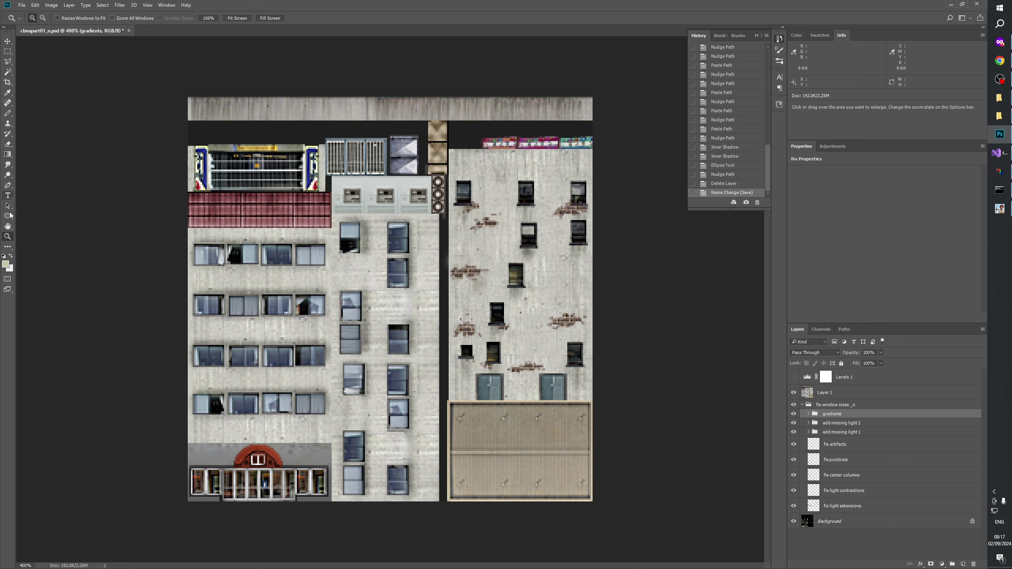
- Compare the daytime facade windows in Layer 1 with the lit windows beneath, at zoom levels from 600% to 800%
left_click(260, 355)
left_click(260, 355)
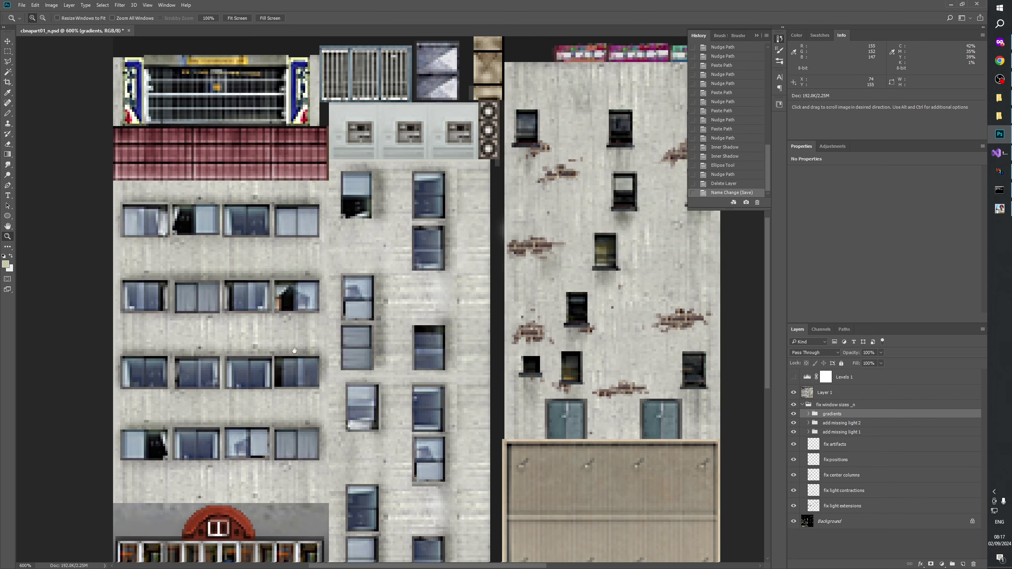
left_click_drag(310, 484, 425, 443)
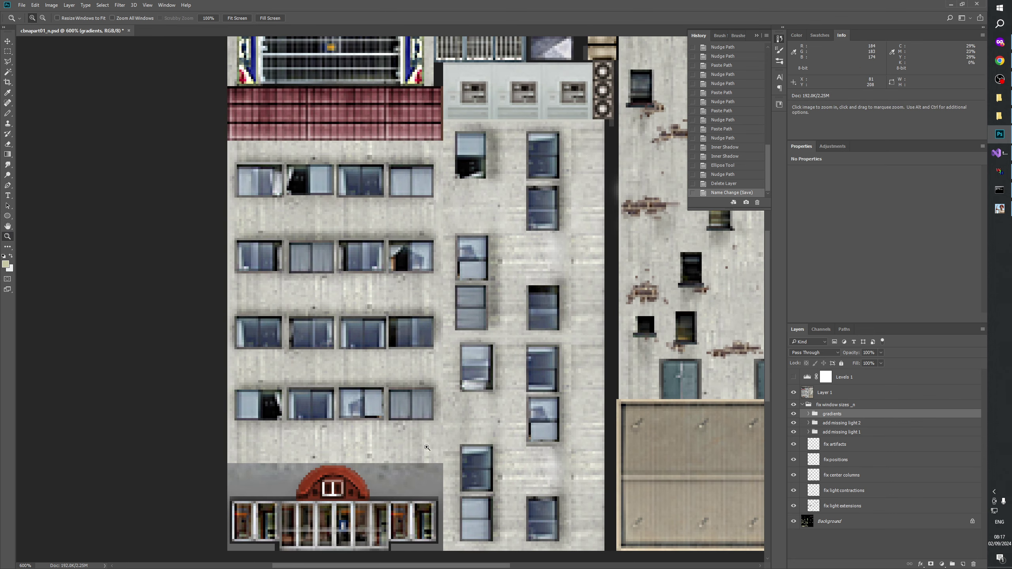
left_click(425, 411)
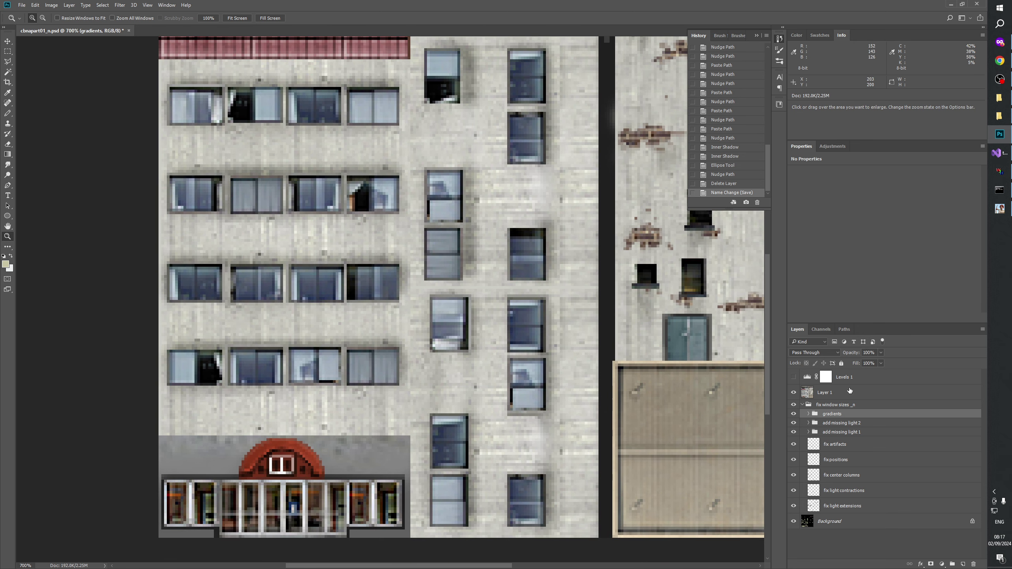
left_click(793, 414)
left_click(793, 393)
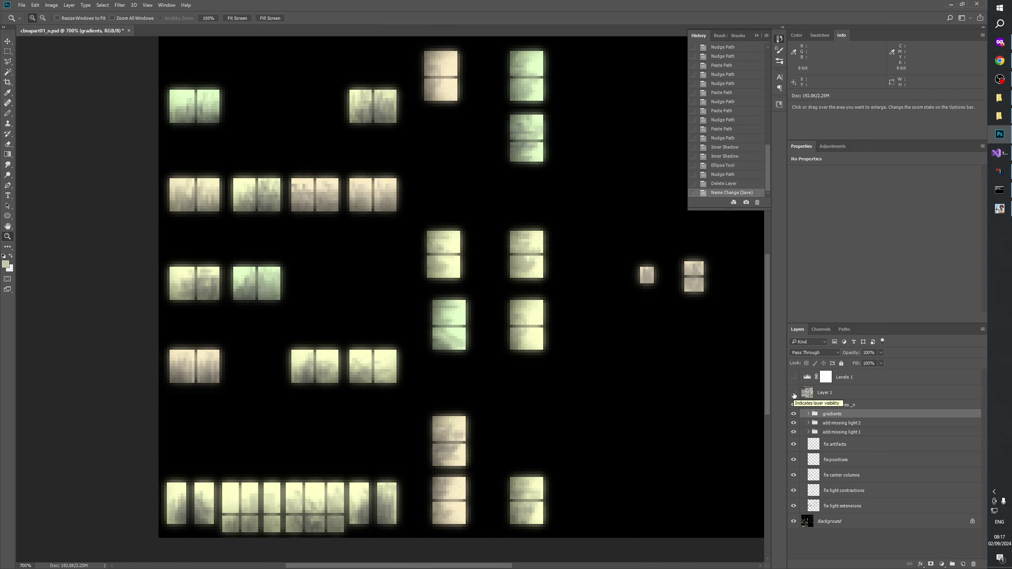
left_click(794, 393)
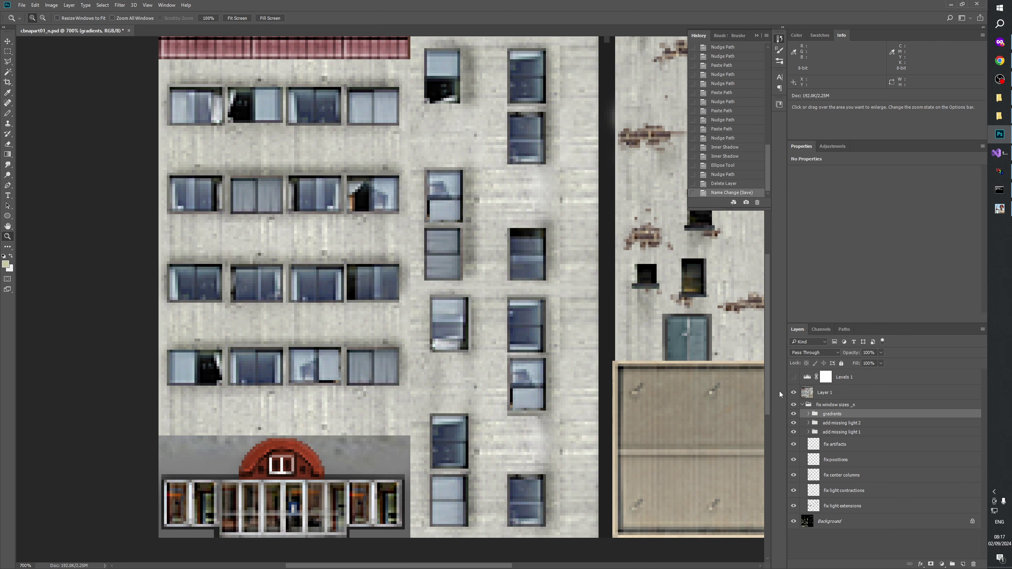
left_click(532, 382)
left_click_drag(531, 383, 528, 406)
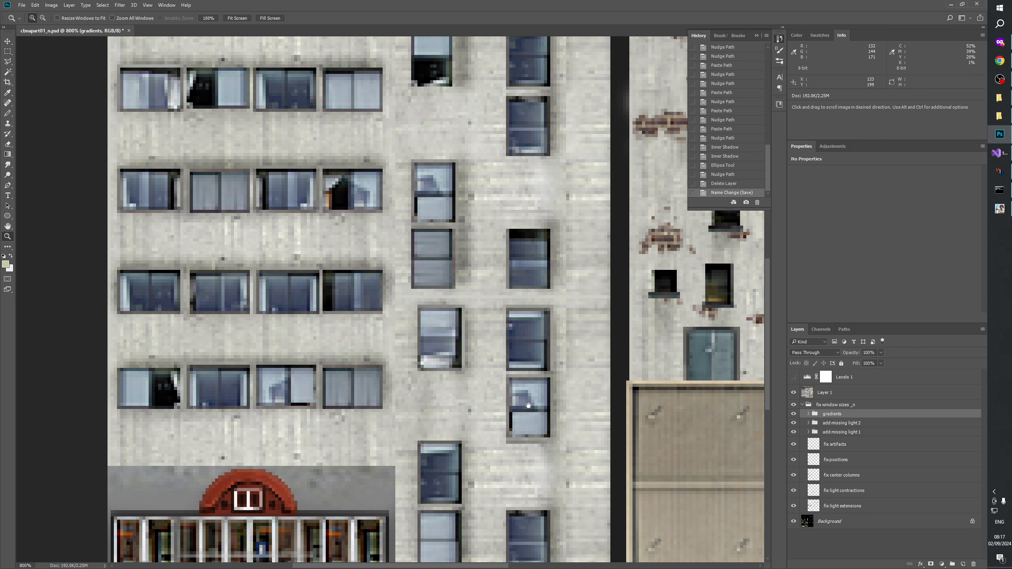
left_click_drag(527, 405, 553, 432)
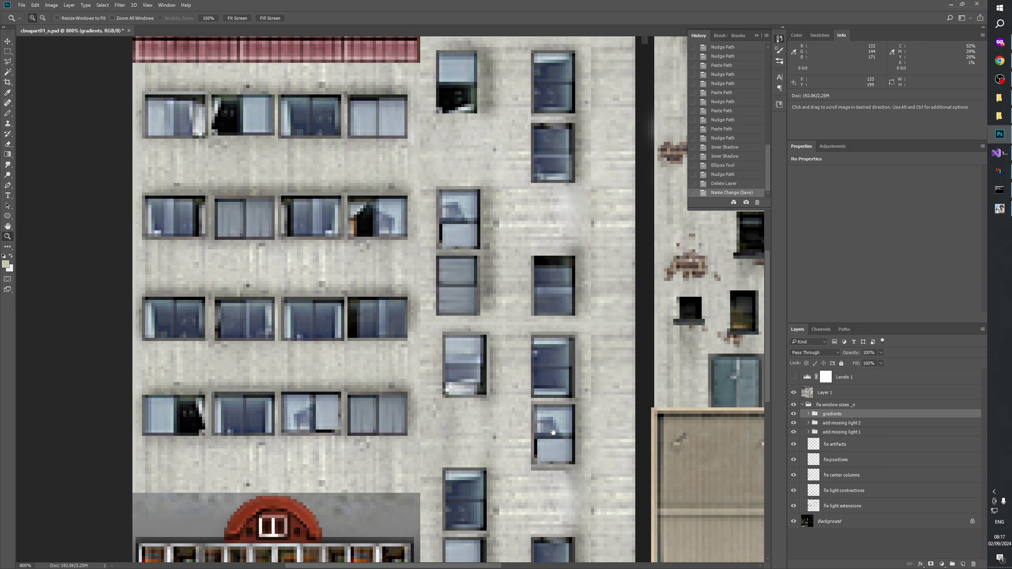
- Create a group named blinds above the gradients group and add a new layer named black inside it
left_click(953, 565)
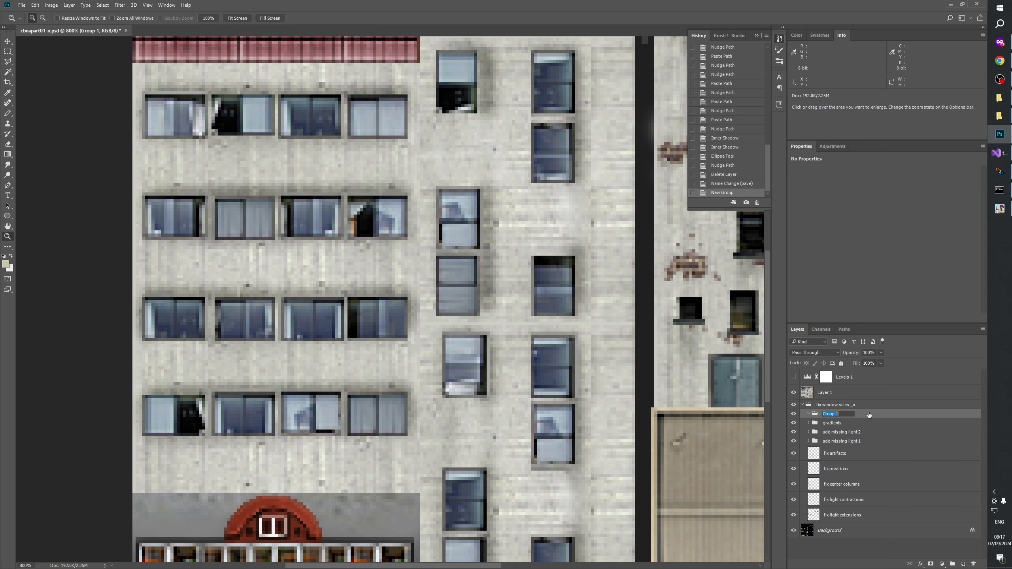
key("Return")
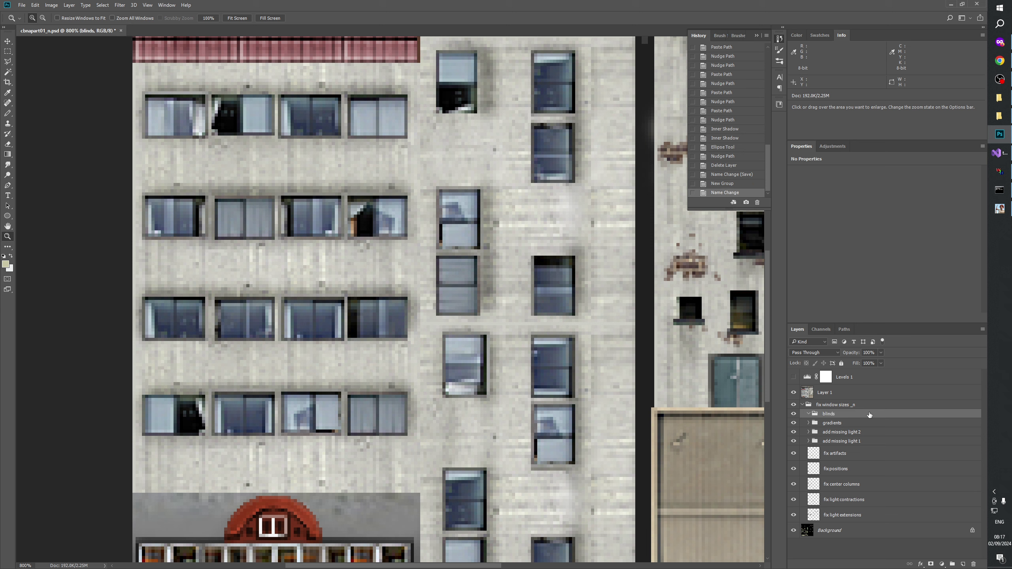
left_click(965, 564)
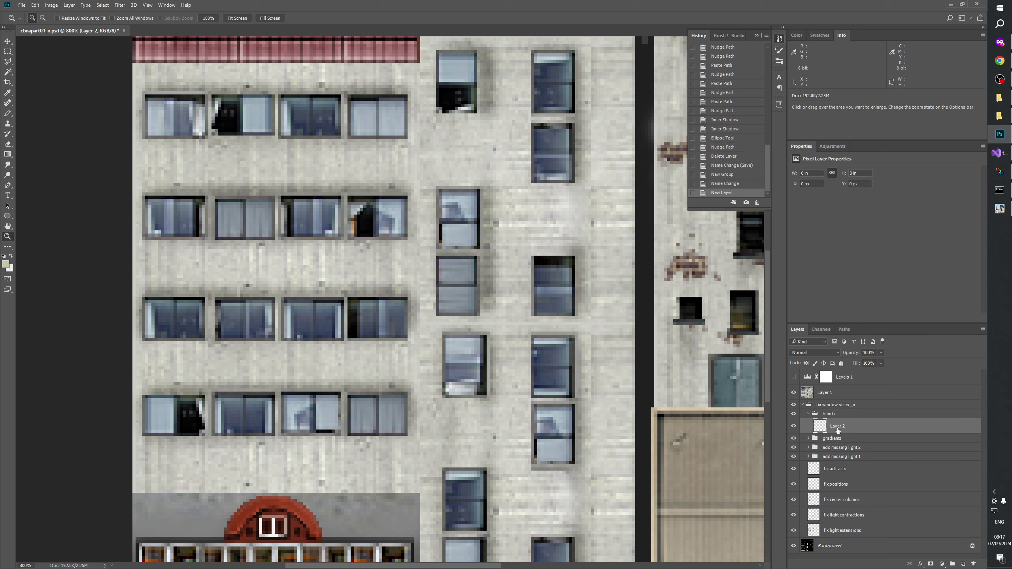
key("Return")
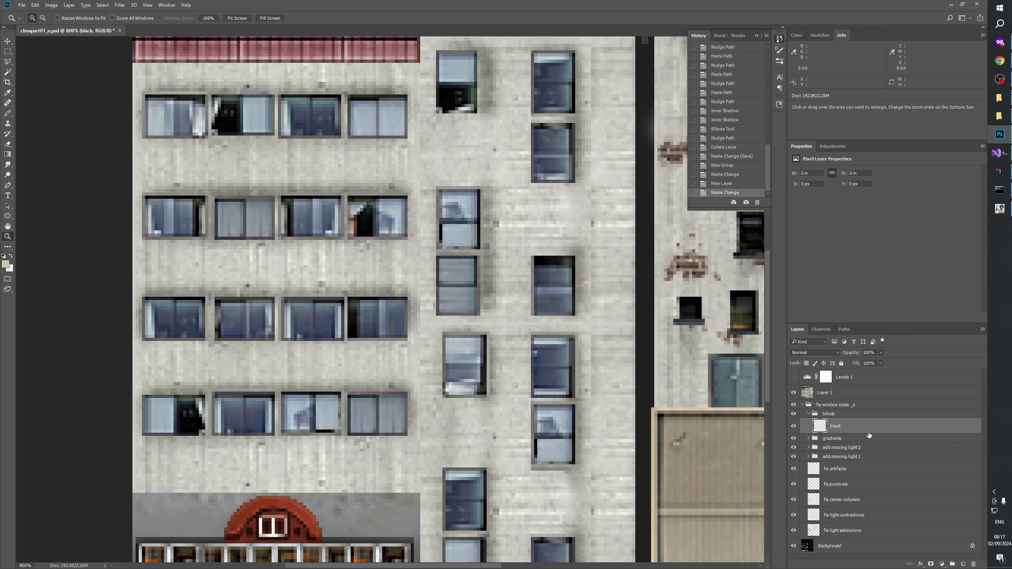
- Marquee-select an area about 22 by 18 px around the fourth window of the left facade's top row, and hide Layer 1
left_click(199, 281)
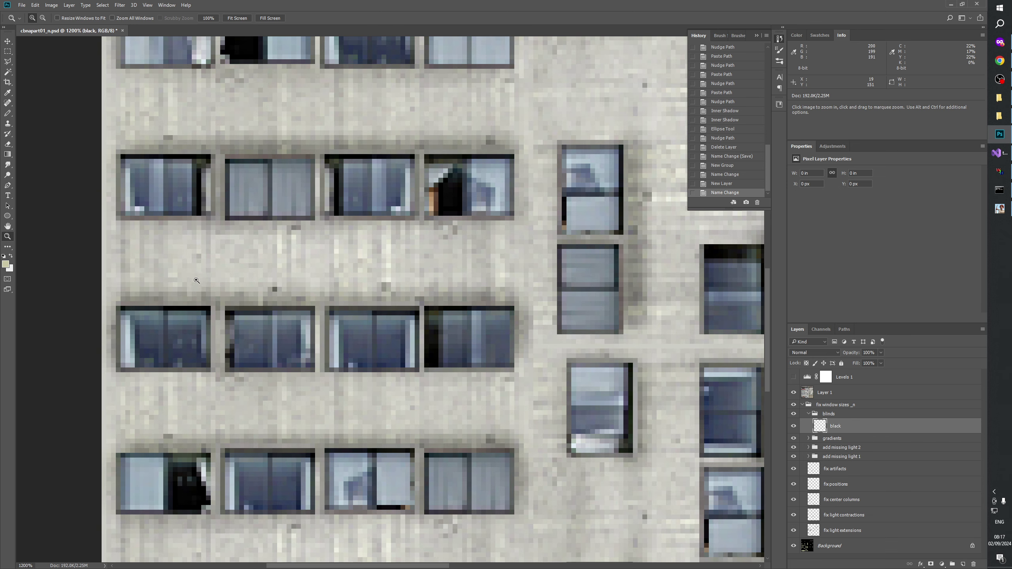
left_click_drag(398, 251, 305, 439)
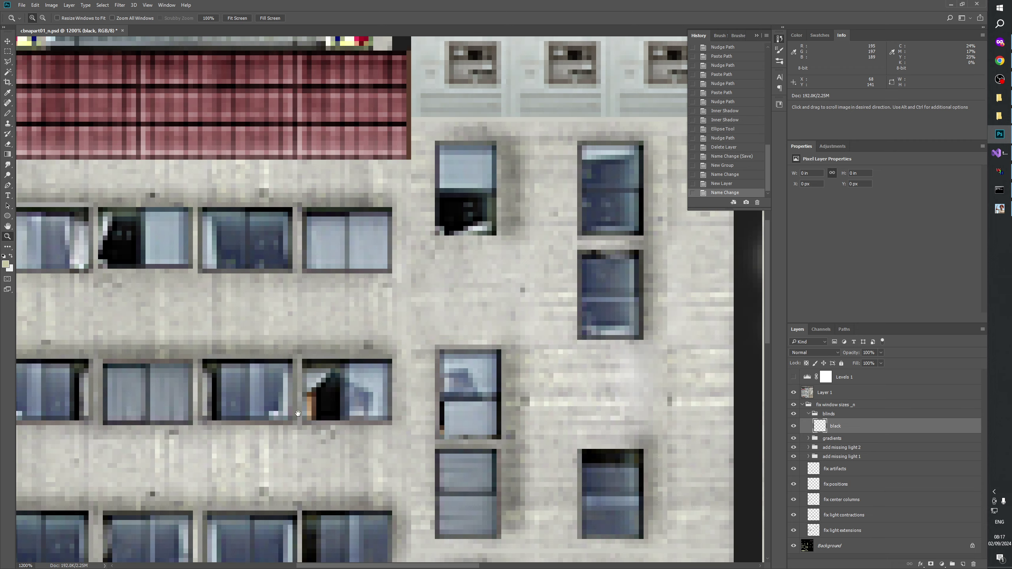
left_click(8, 51)
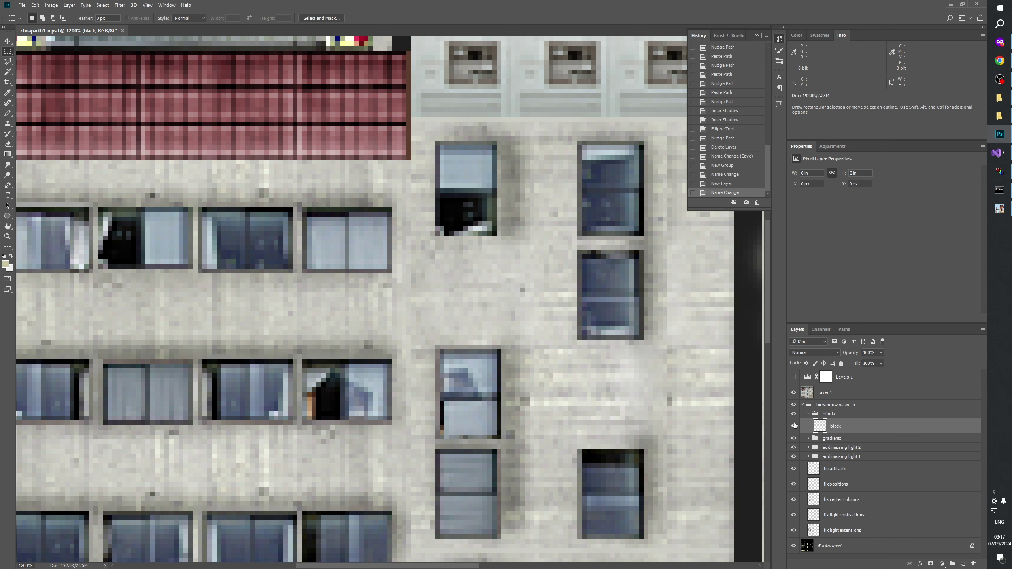
left_click(793, 393)
left_click(792, 393)
left_click(793, 393)
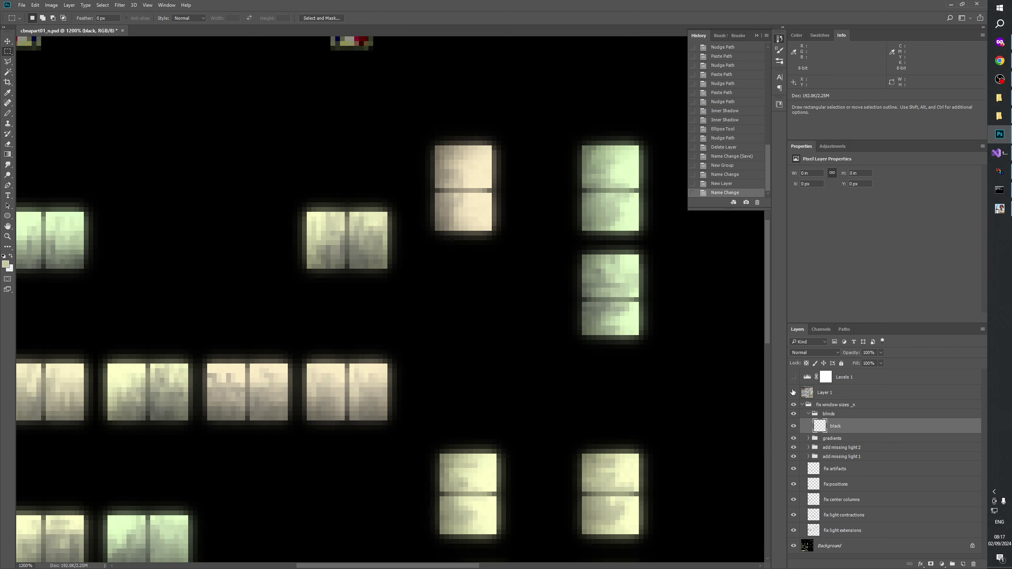
left_click(793, 392)
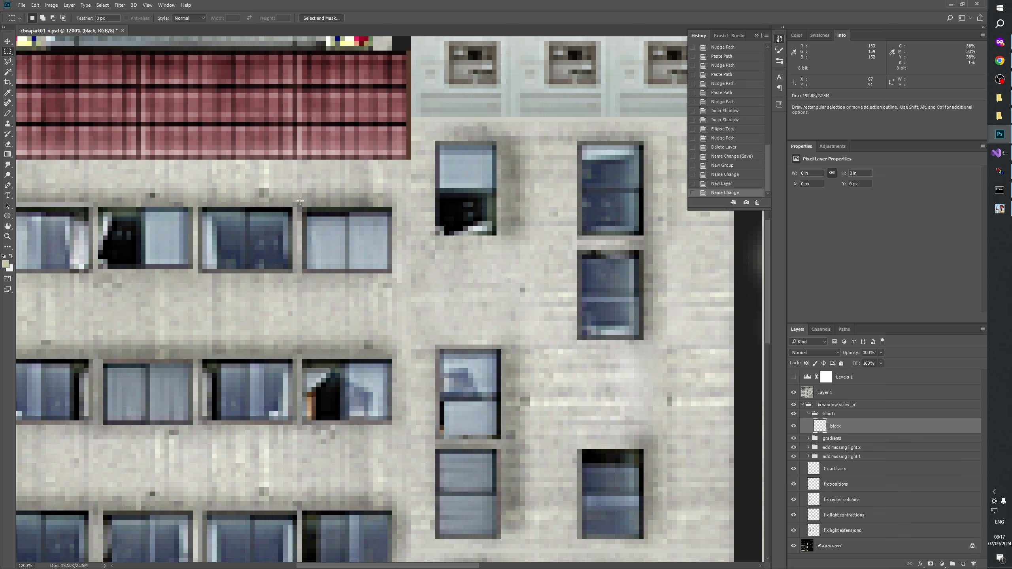
left_click_drag(298, 199, 402, 284)
left_click(793, 393)
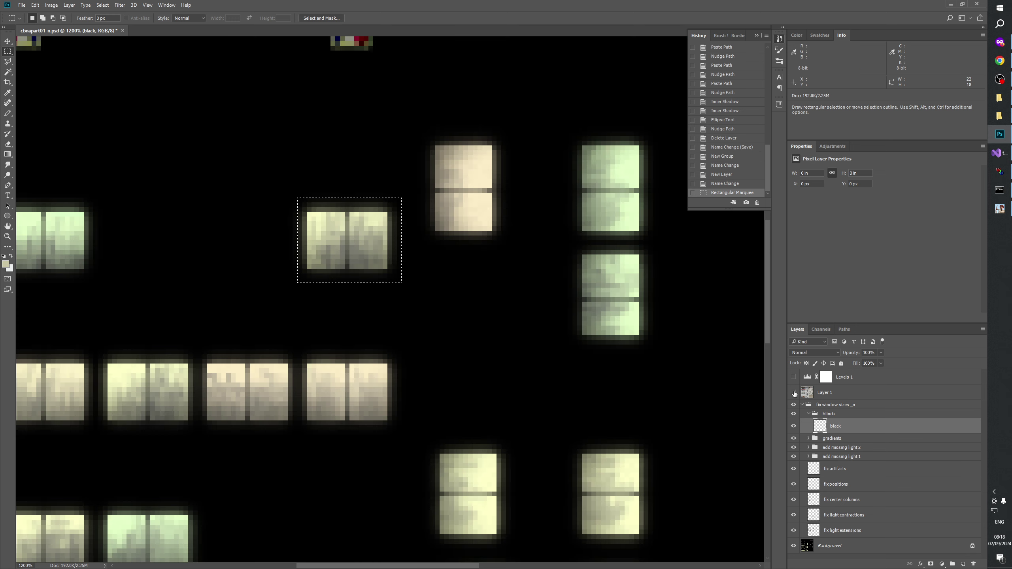
- Extend the selection around the fourth top-row window to 22 by 20 px, and hide the gradients group
key("shift")
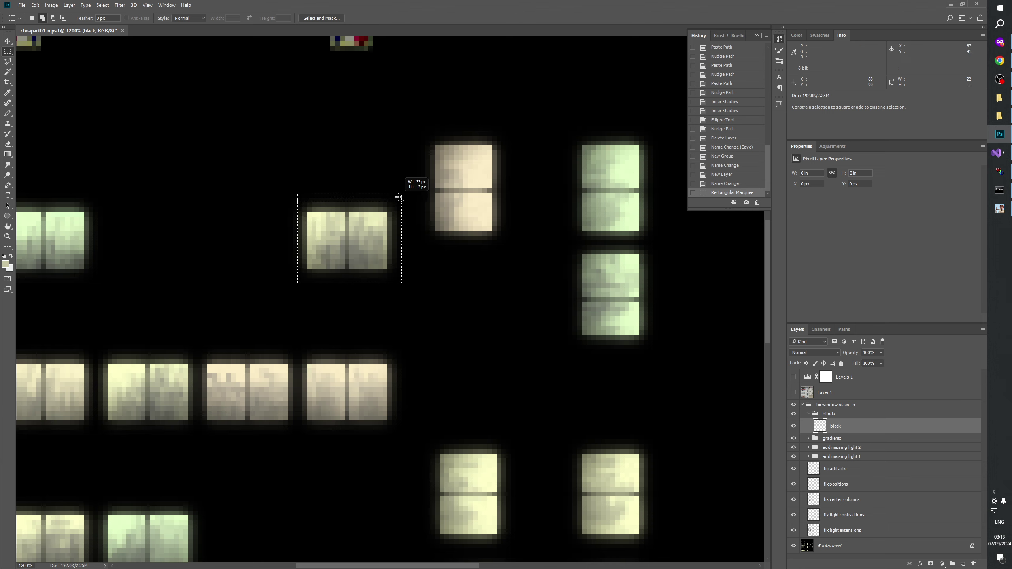
left_click_drag(400, 197, 400, 198)
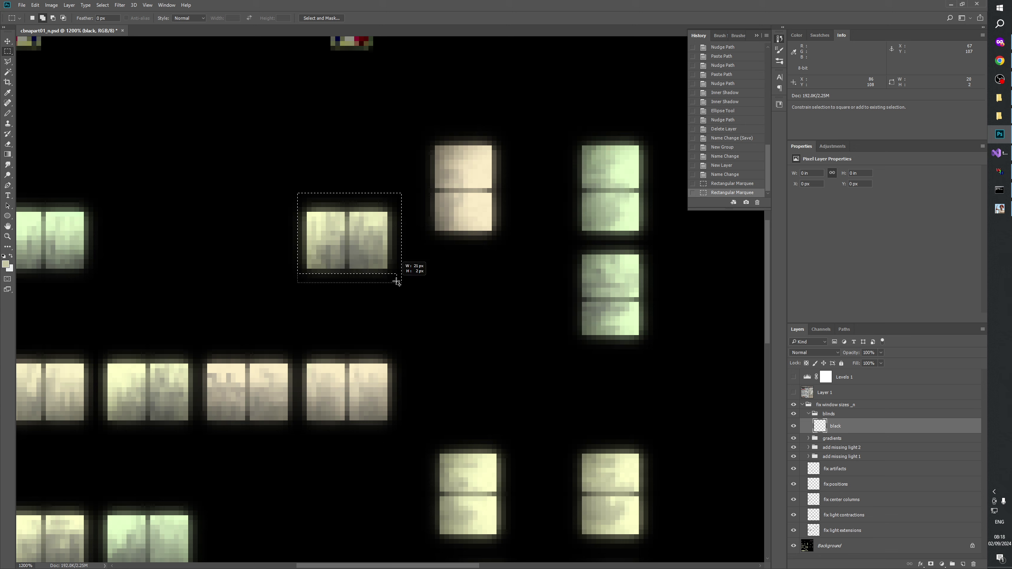
left_click_drag(401, 286, 401, 286)
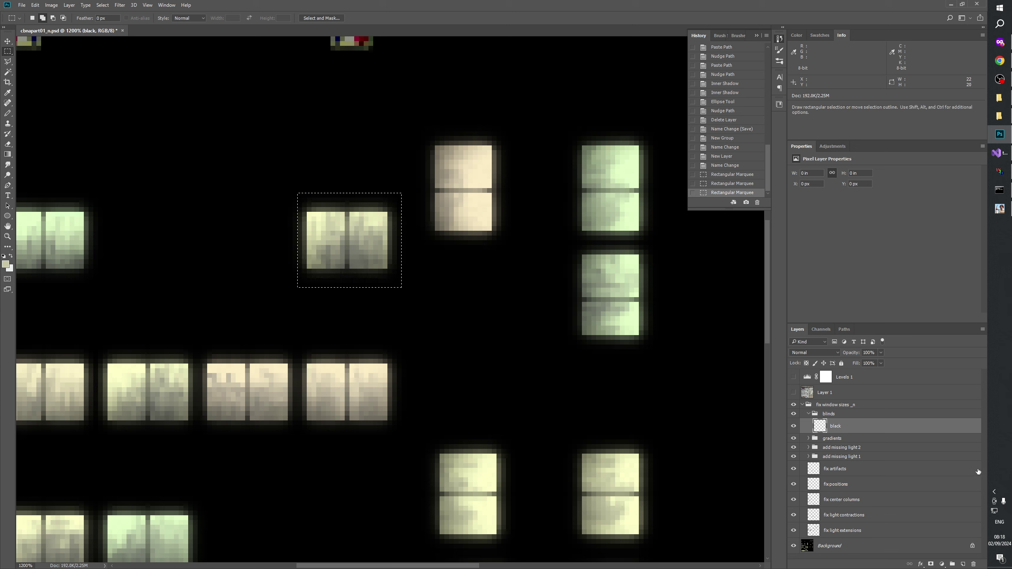
left_click(793, 439)
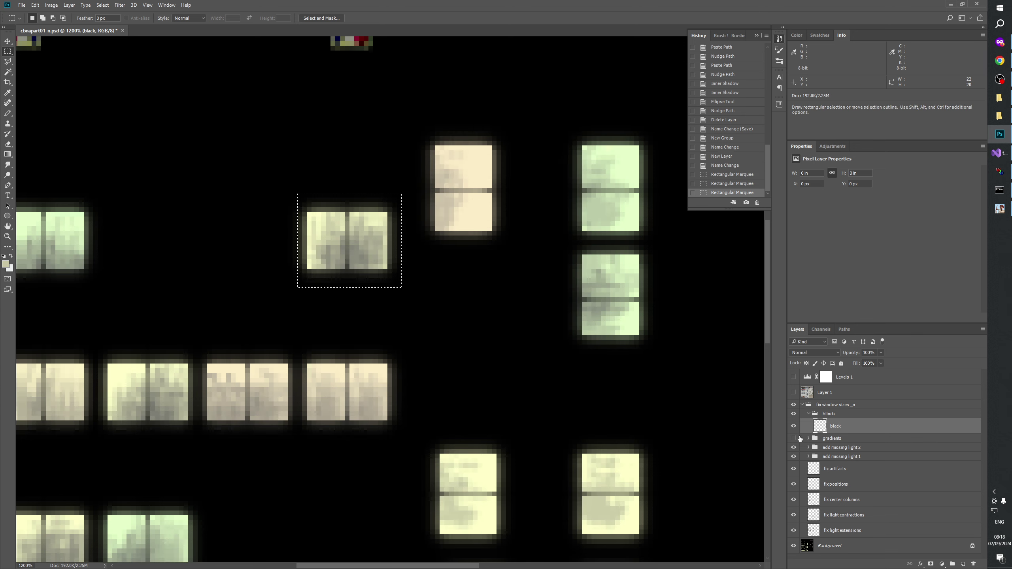
- Add the upper pane of the top window in the right facade's first column to the selection, covering about 20 by 13 px
left_click(794, 393)
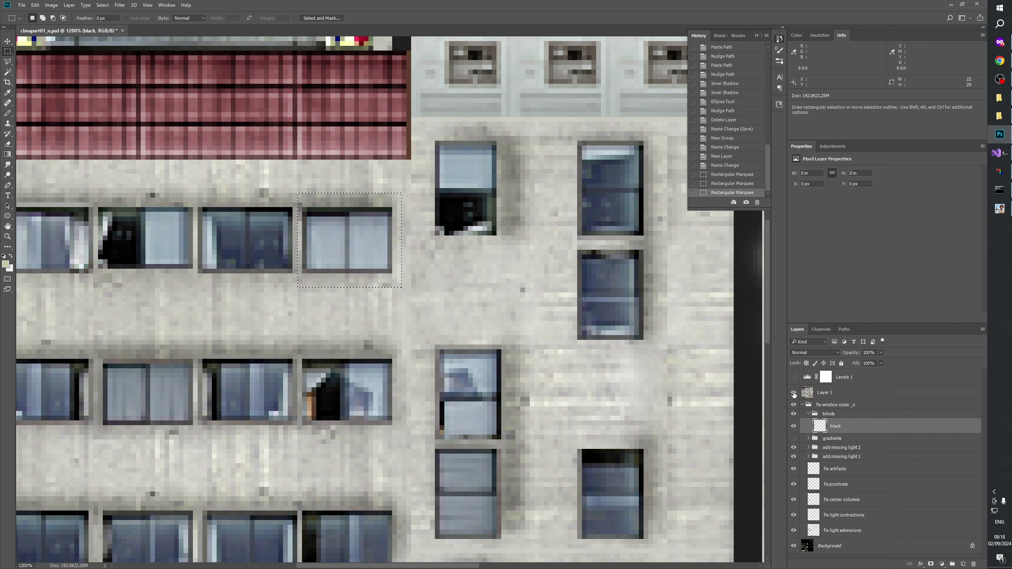
left_click(793, 393)
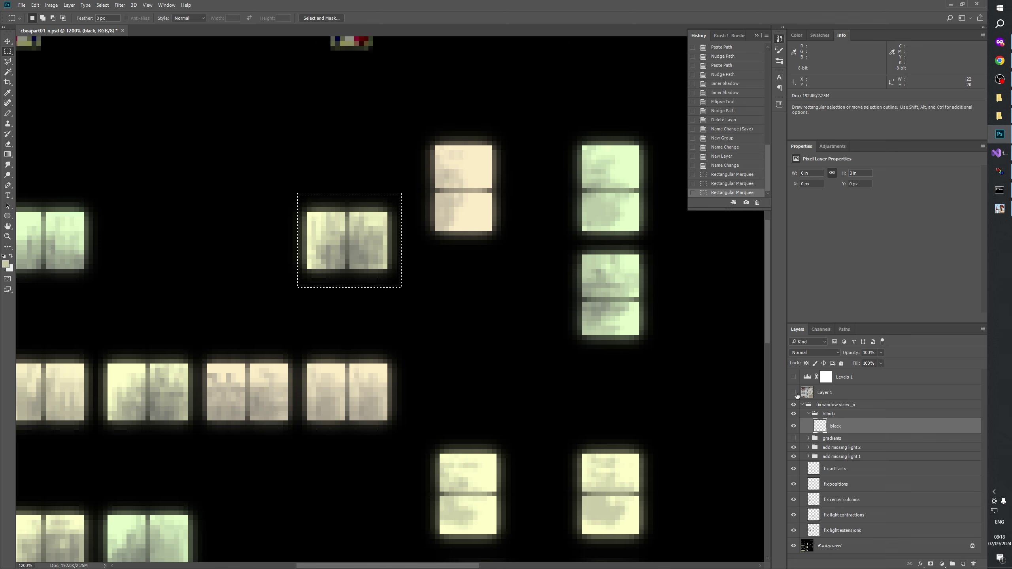
left_click(793, 393)
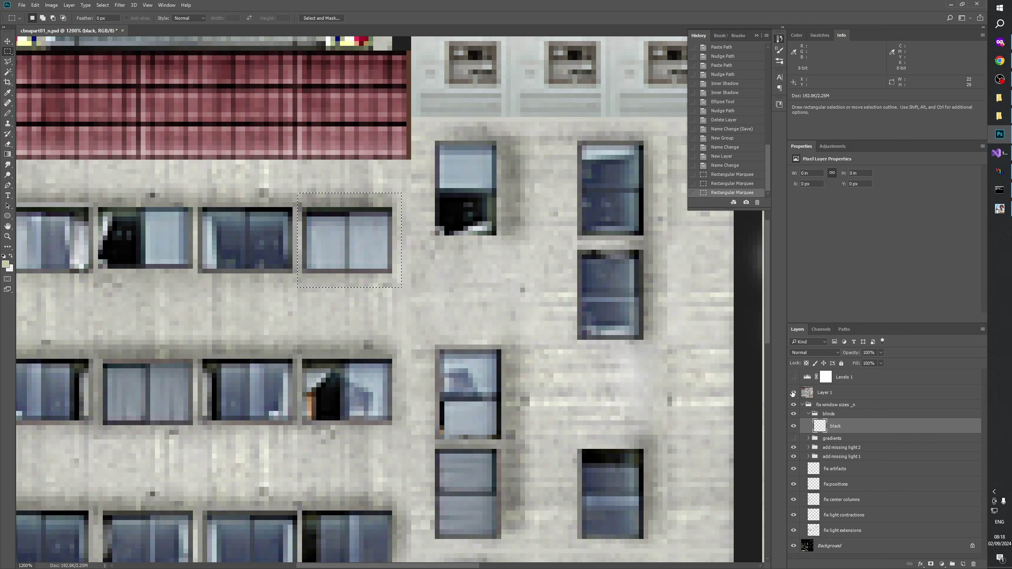
scroll(435, 250, "up", 3)
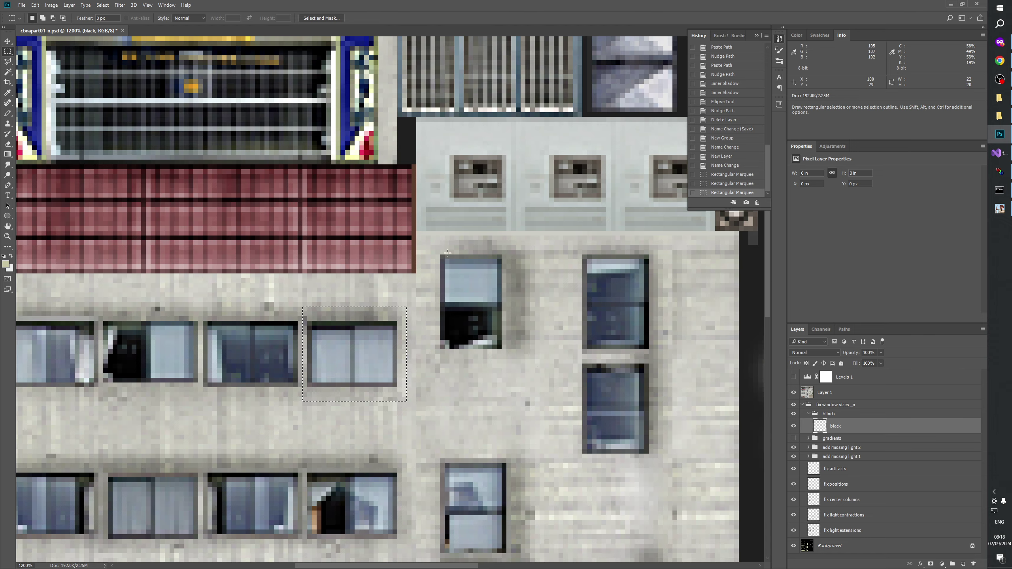
left_click_drag(426, 246, 515, 301)
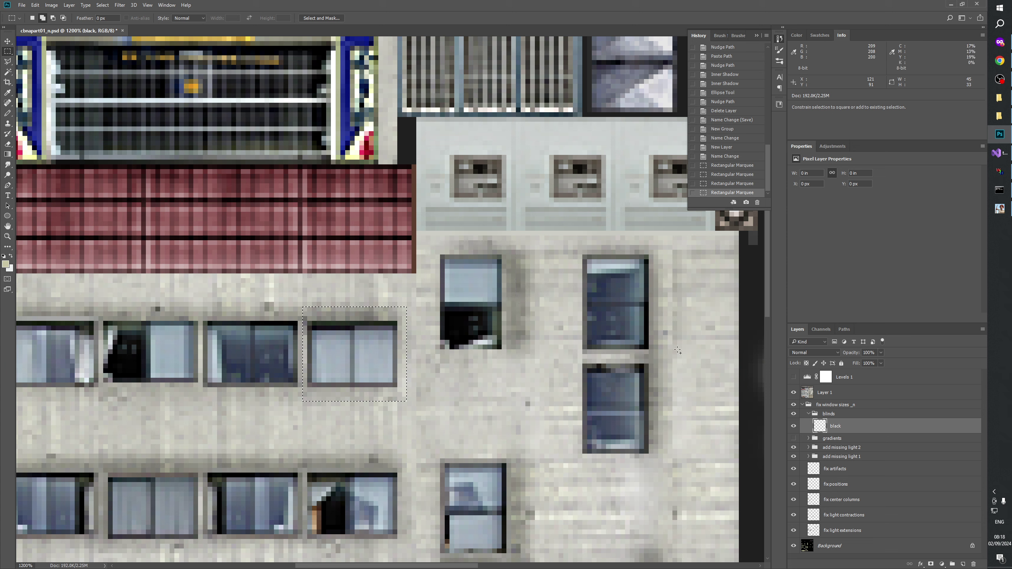
left_click(793, 393)
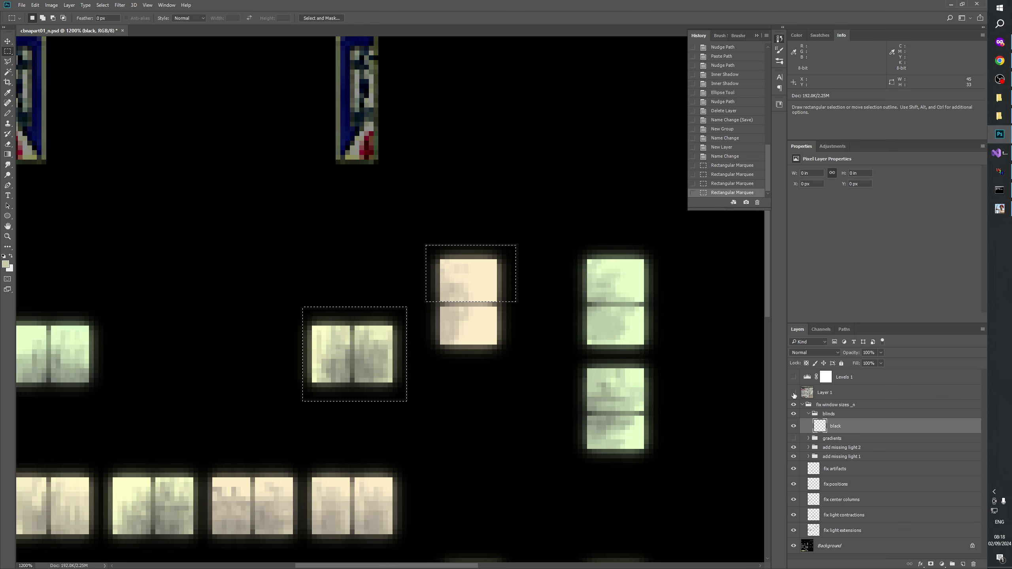
key("shift")
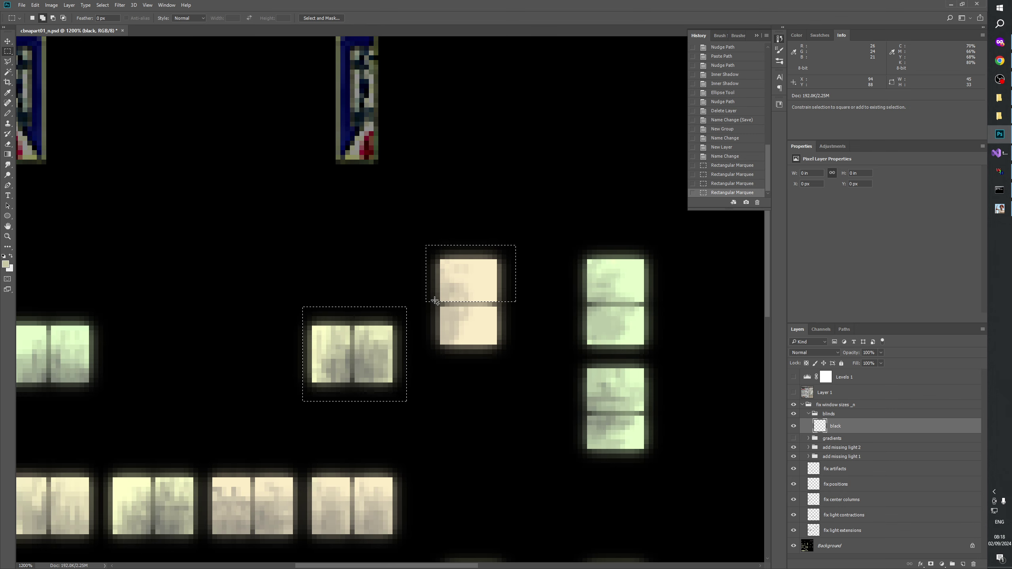
left_click_drag(516, 301, 421, 240)
key("space")
left_click_drag(449, 383, 549, 355)
left_click(793, 392)
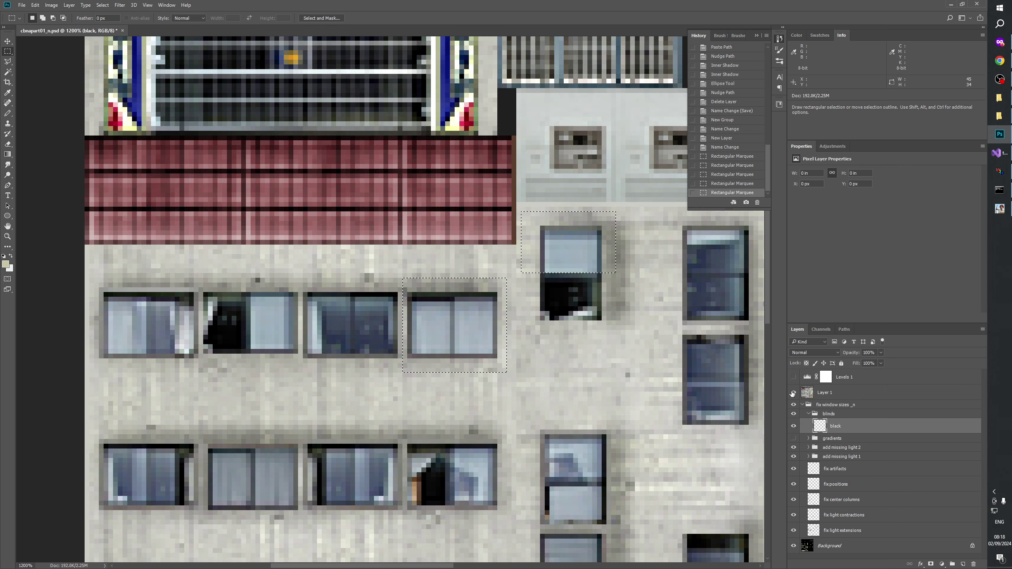
left_click(793, 393)
left_click(793, 392)
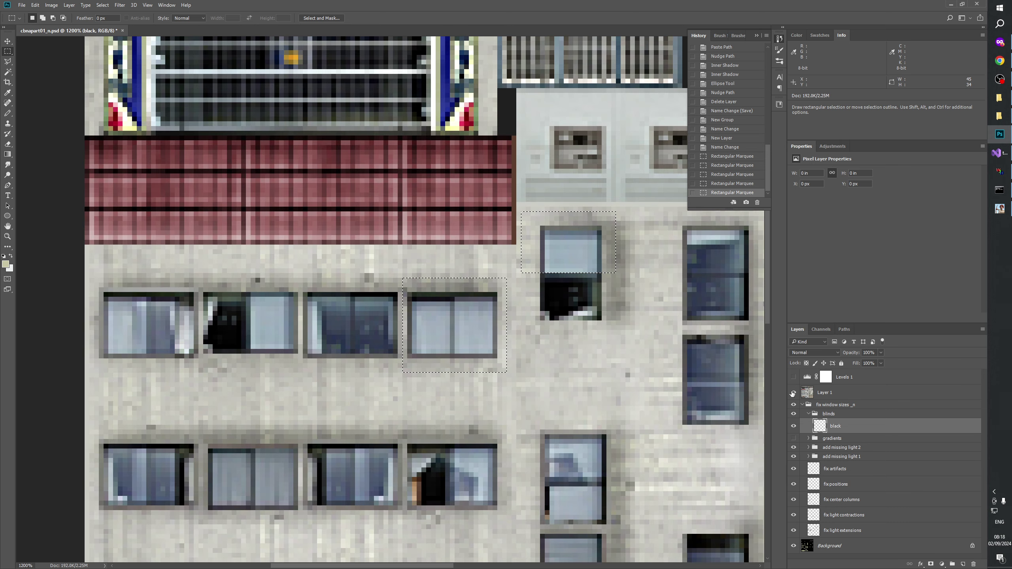
left_click(793, 393)
left_click(794, 392)
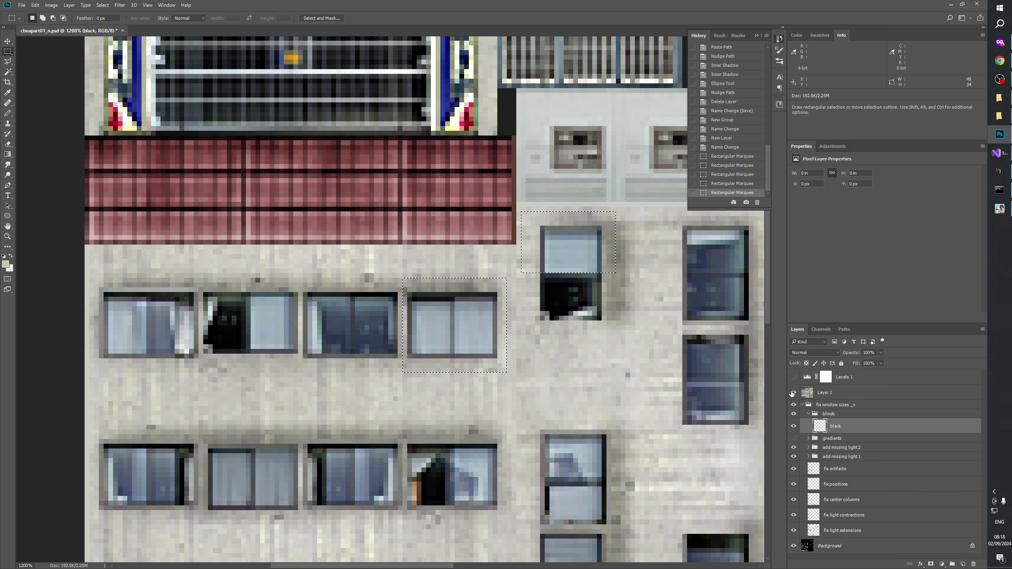
key("shift")
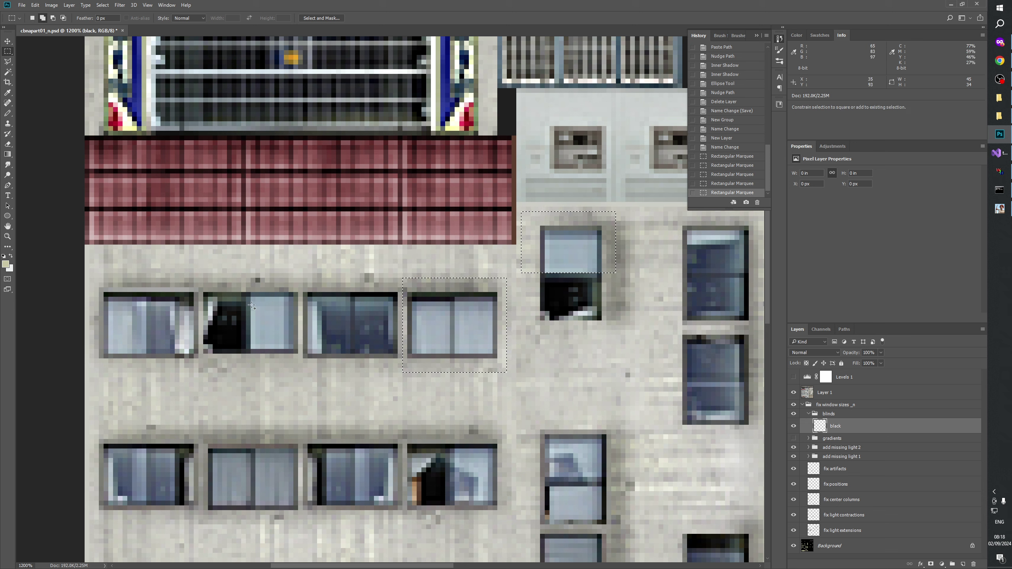
left_click_drag(251, 364, 303, 278)
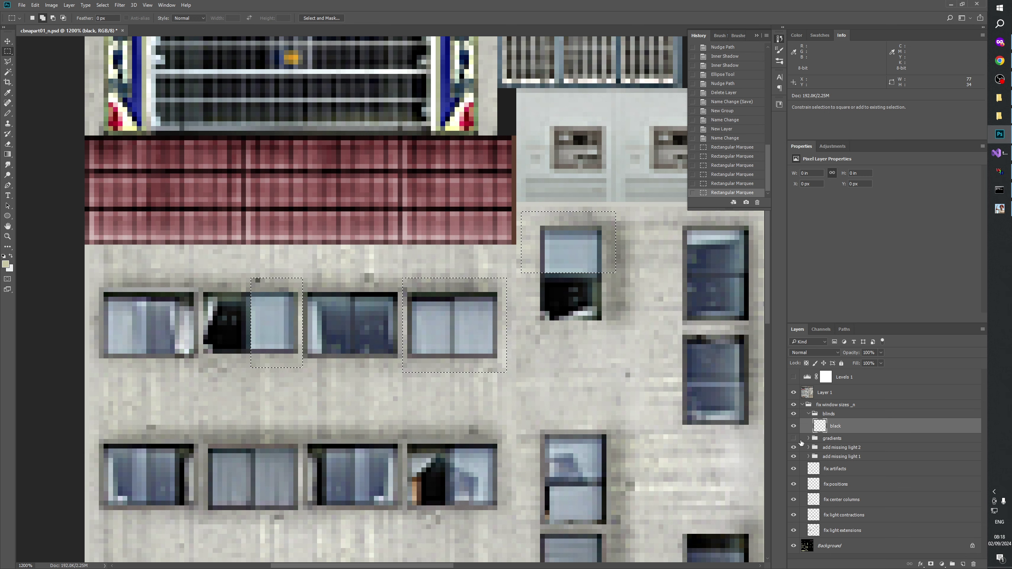
left_click(793, 392)
left_click(794, 393)
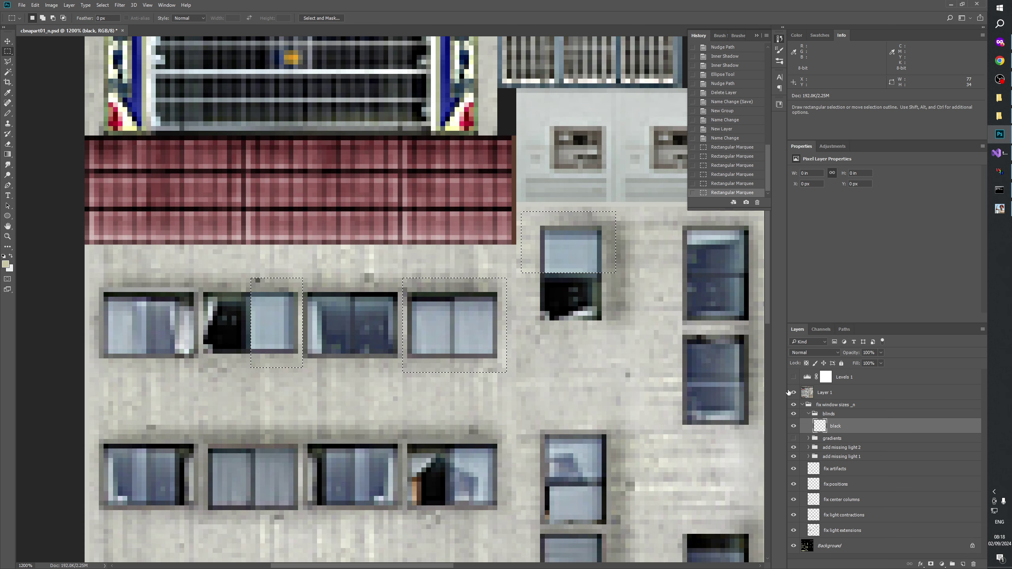
key("alt")
left_click_drag(241, 264, 306, 372)
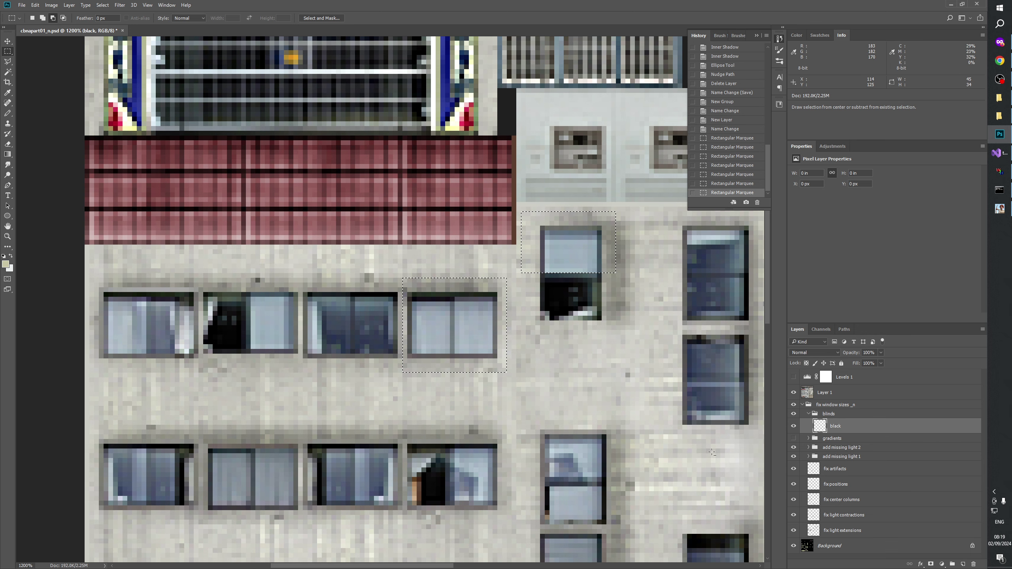
left_click(792, 393)
left_click(792, 393)
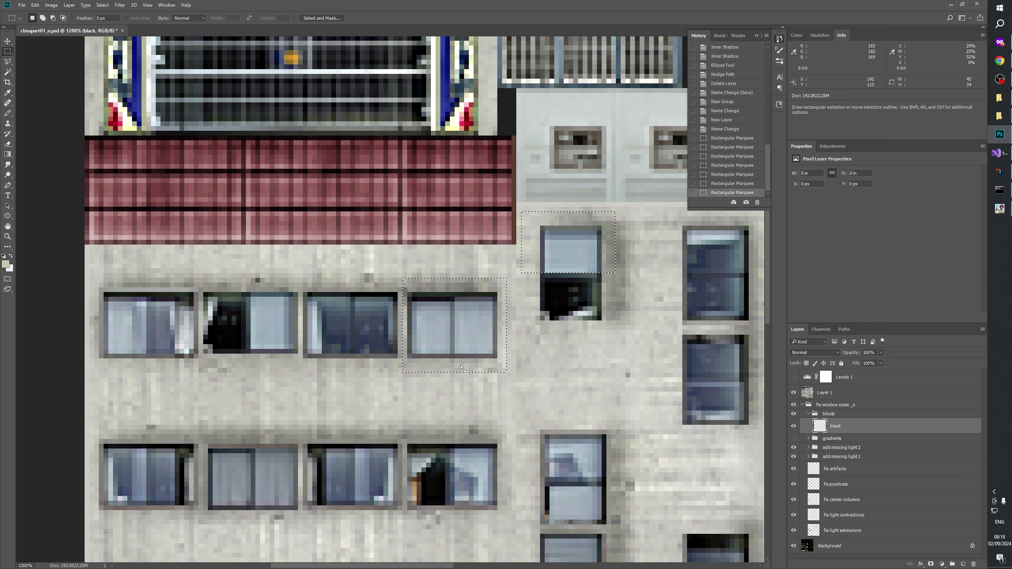
- Add the whole third daytime window of the right facade's first column to the selection, covering about 20 by 25 px
key("shift")
left_click_drag(143, 313, 350, 274)
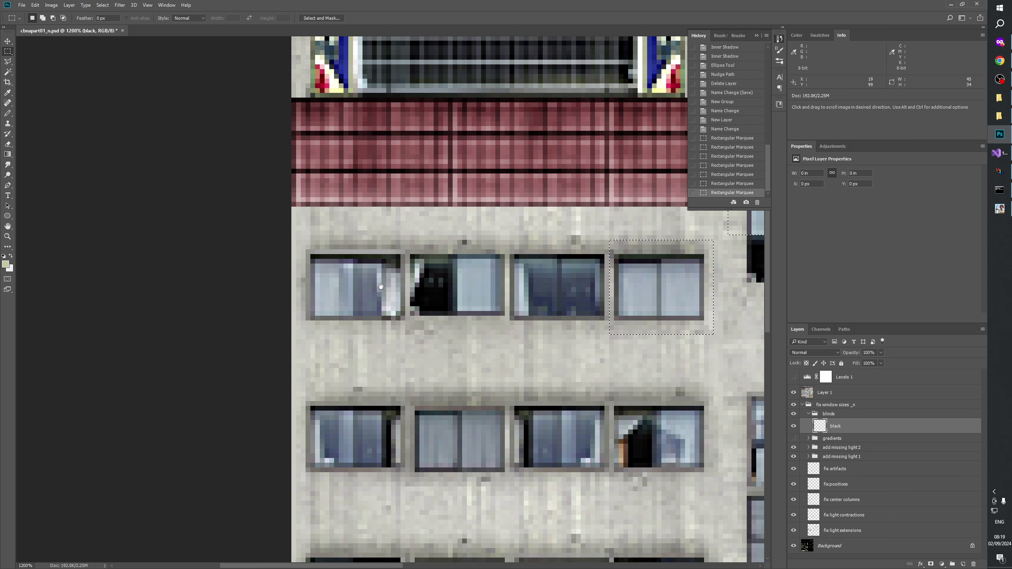
left_click_drag(474, 315, 45, 342)
left_click_drag(338, 342, 374, 116)
mouse_move(398, 324)
left_mouse_down()
mouse_move(412, 301)
mouse_move(399, 336)
left_mouse_up()
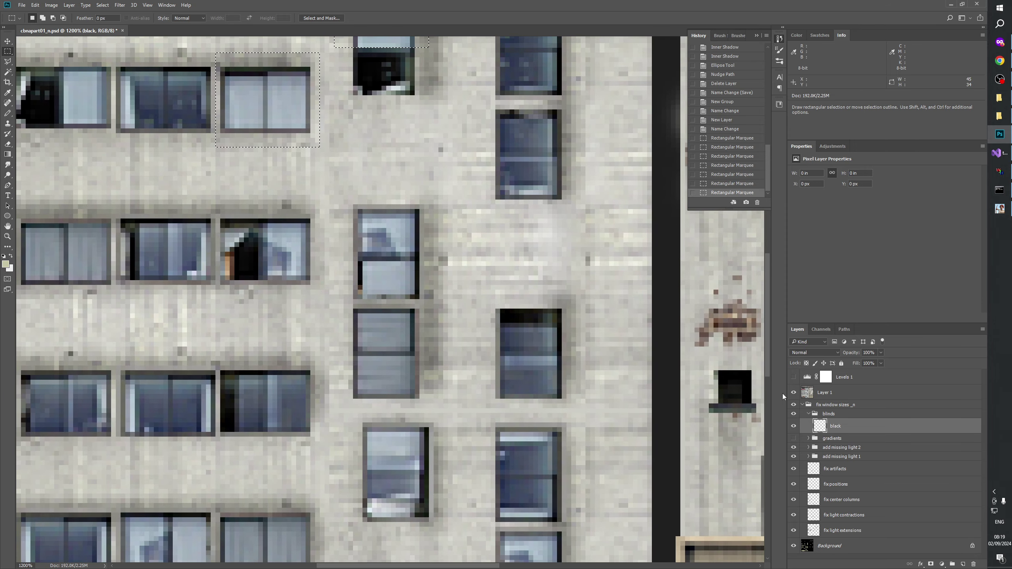
left_click(793, 392)
left_click(793, 393)
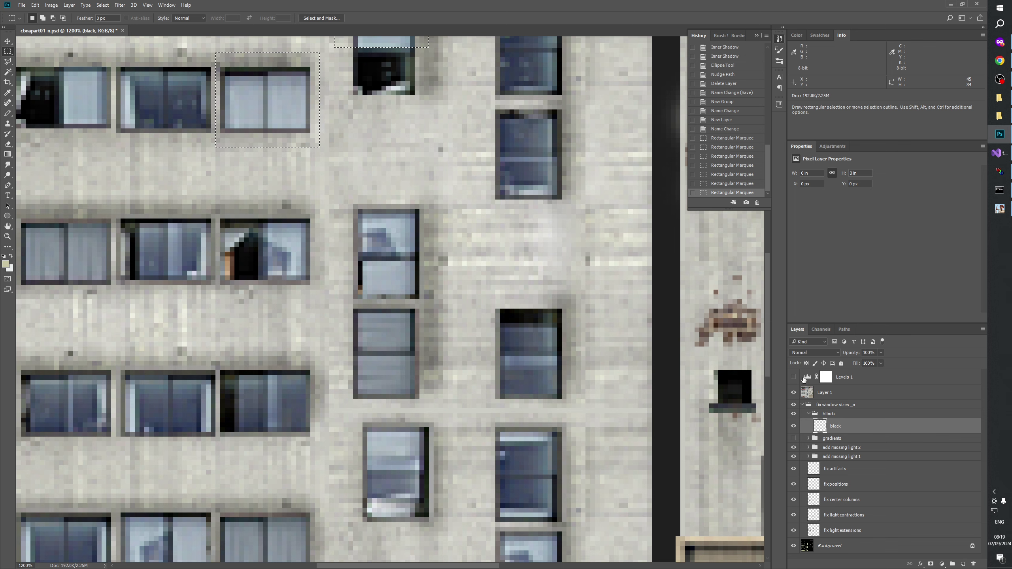
left_click(793, 392)
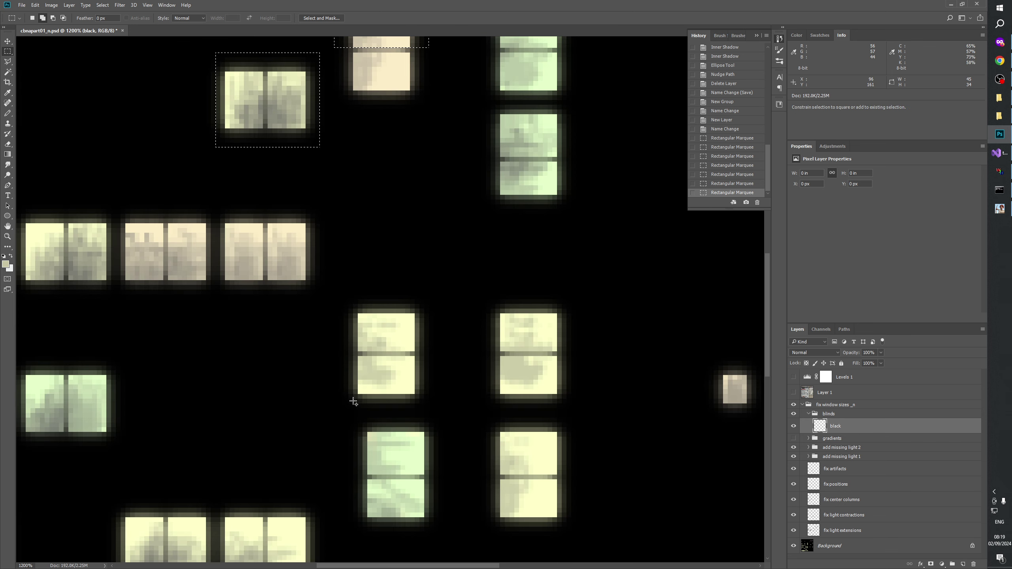
left_click_drag(338, 384, 433, 295)
left_click_drag(324, 280, 434, 413)
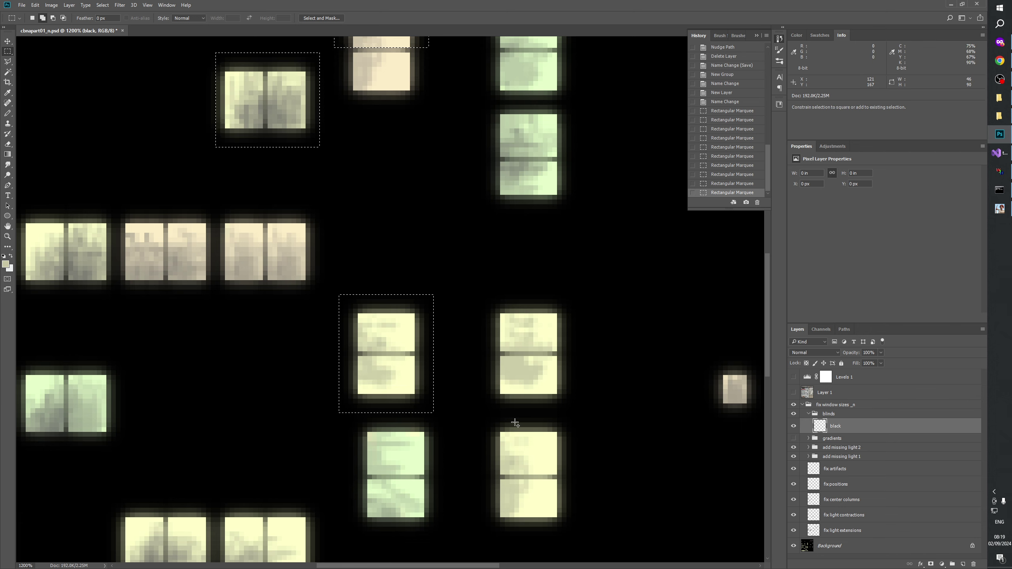
- Add the upper pane of the same column's fourth daytime window, about 20 by 13 px, and adjust its side edges around the lit window
scroll(508, 399, "down", 2)
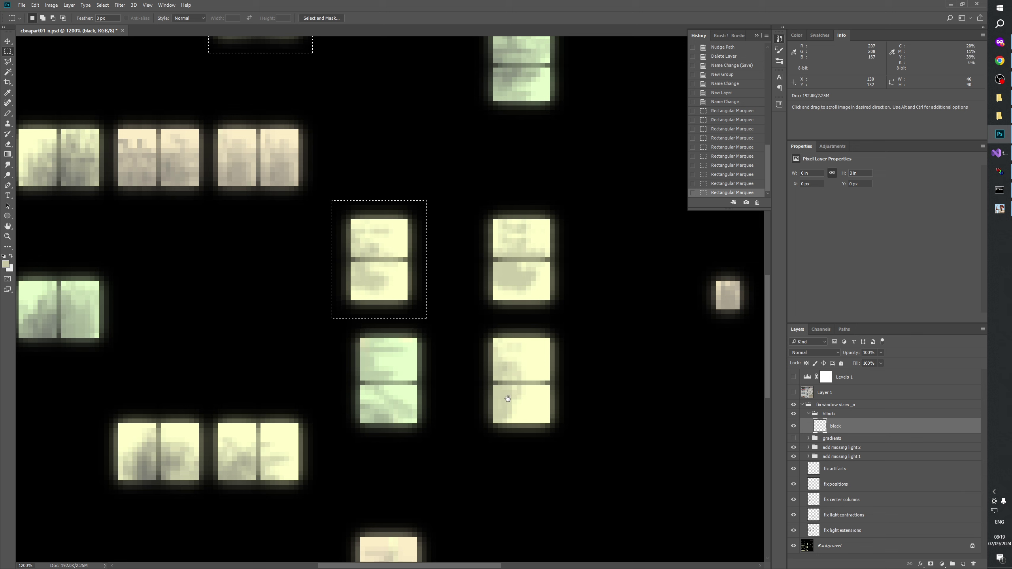
left_click(793, 392)
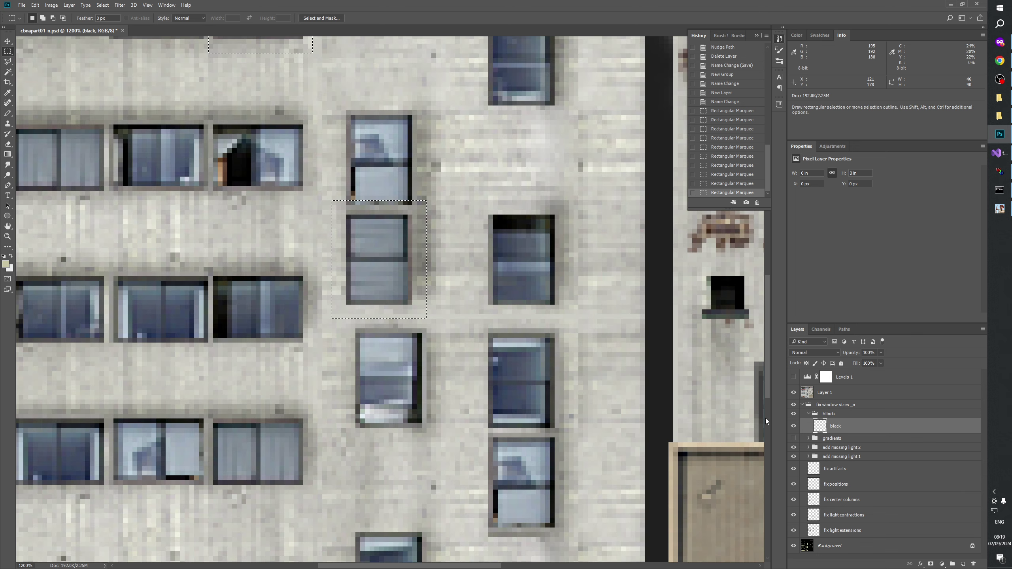
left_click(794, 426)
left_click(793, 425)
left_click(793, 392)
left_click(793, 392)
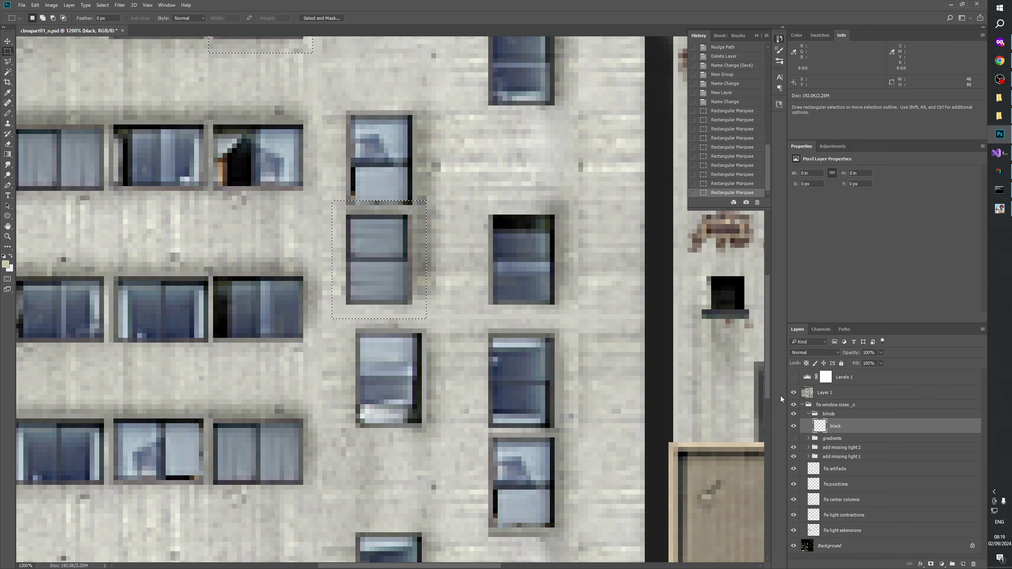
left_click_drag(345, 380, 437, 323)
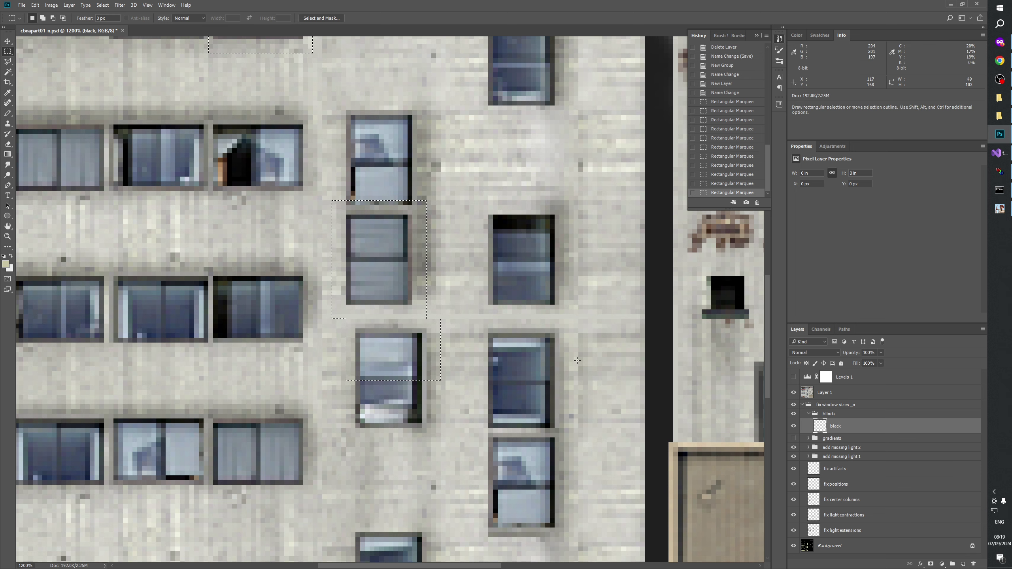
left_click(793, 392)
left_click_drag(350, 373, 346, 321)
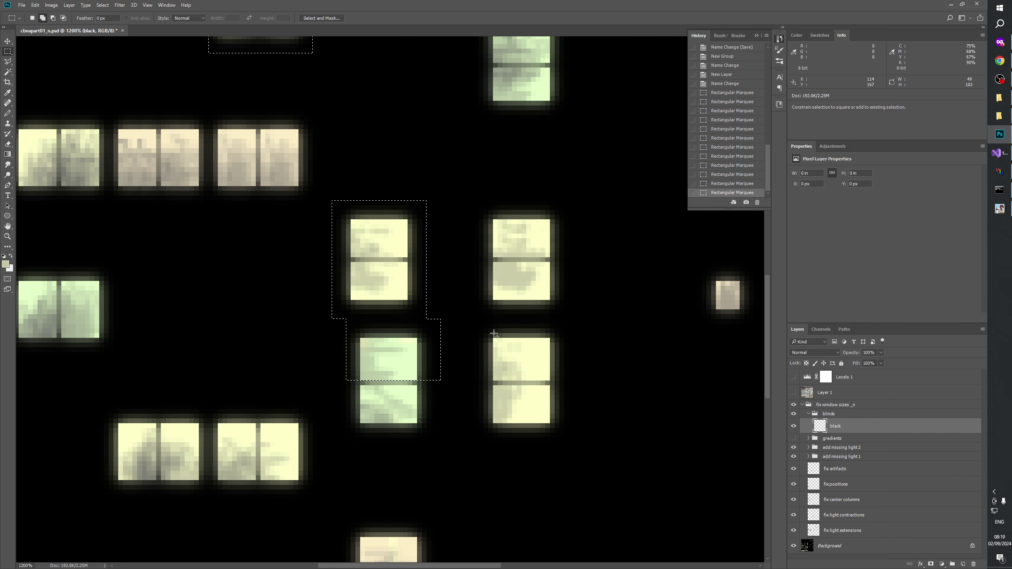
left_click_drag(464, 300, 454, 327)
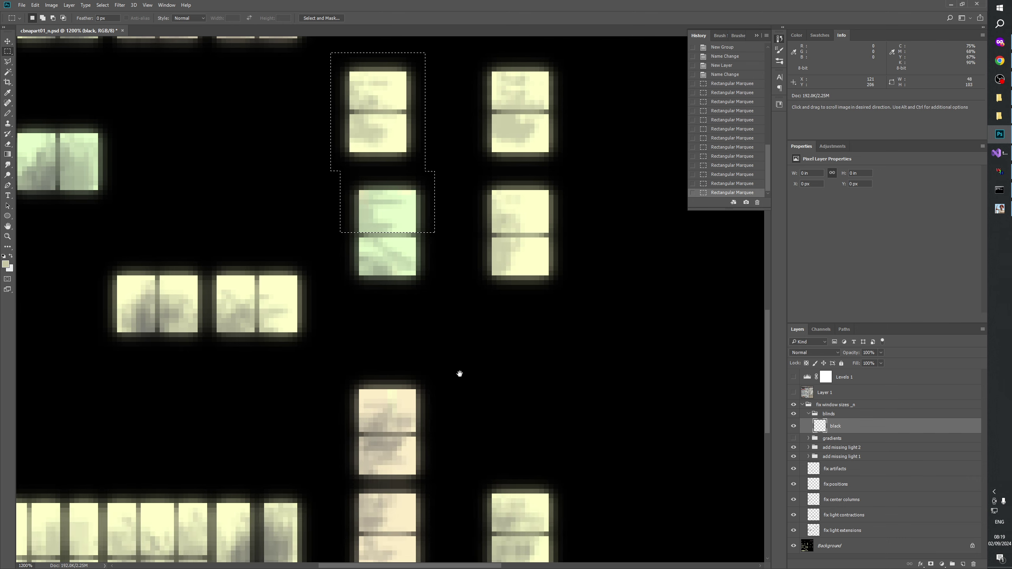
- Add the bottom window of the same column to the selection, and adjust its edges to cover about 20 by 22 px
left_click(794, 393)
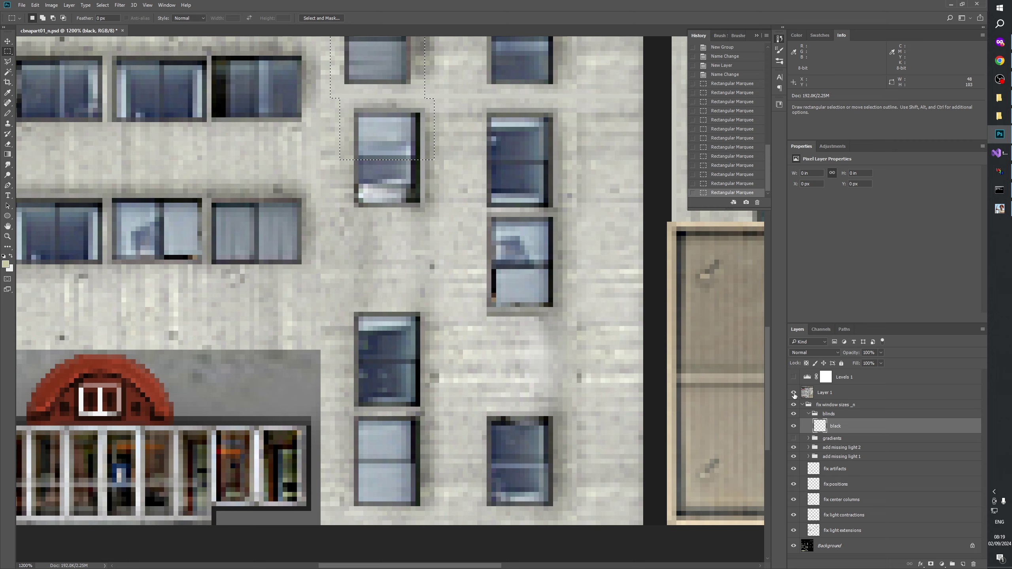
left_click(794, 393)
left_click(793, 393)
left_click_drag(345, 515, 435, 407)
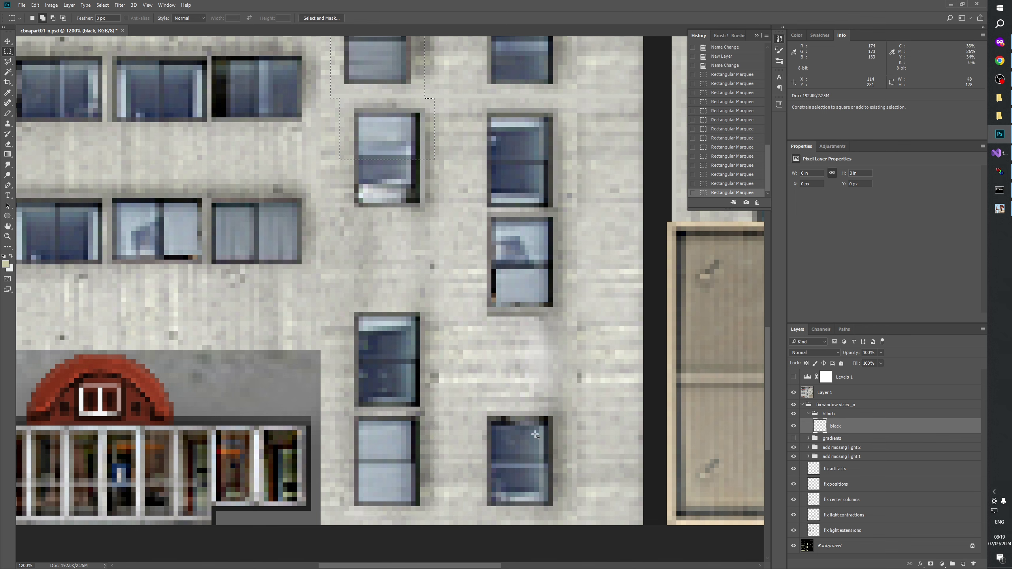
left_click(791, 393)
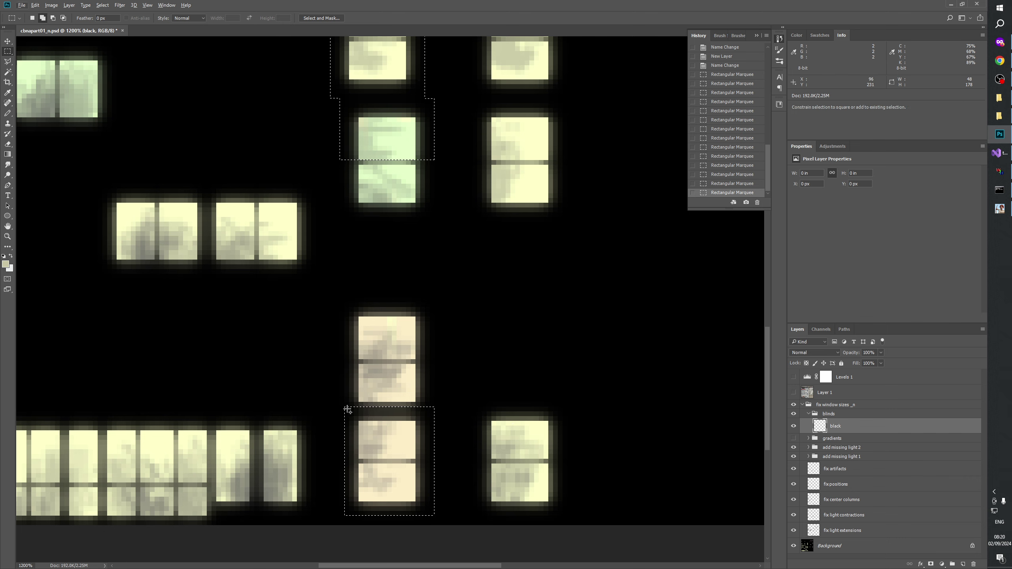
left_click_drag(349, 408, 343, 514)
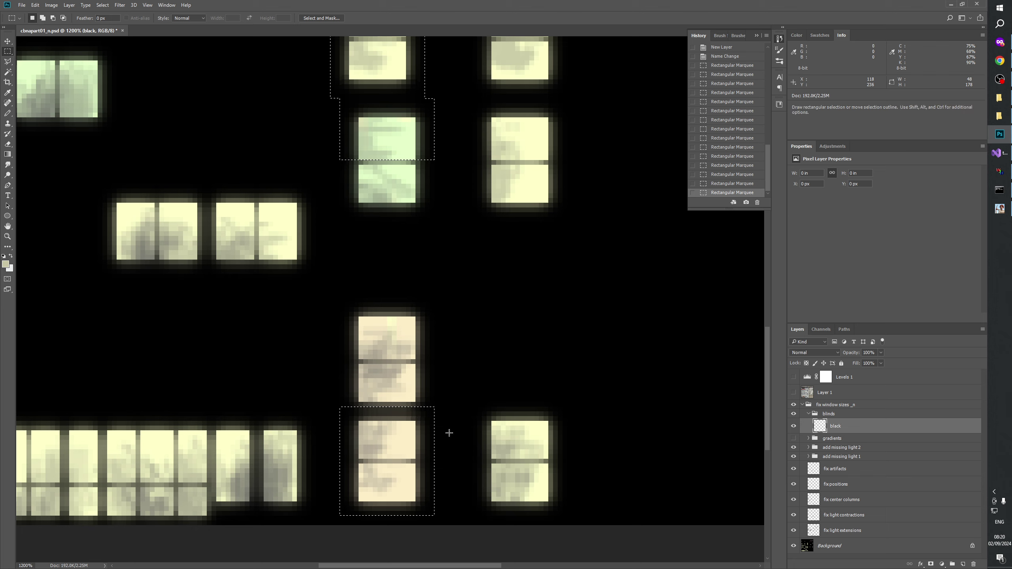
left_click_drag(327, 393, 473, 411)
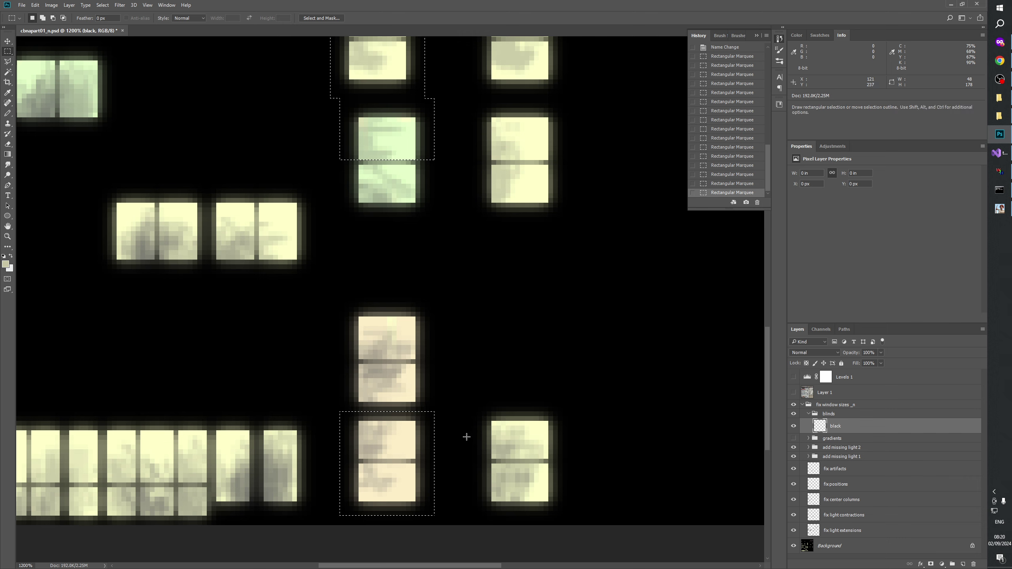
- Extend the lower edge of the selection around the bottom window of the right facade's first column, covering about 20 by 23 px
left_click_drag(340, 511, 435, 518)
left_click_drag(726, 400, 626, 394)
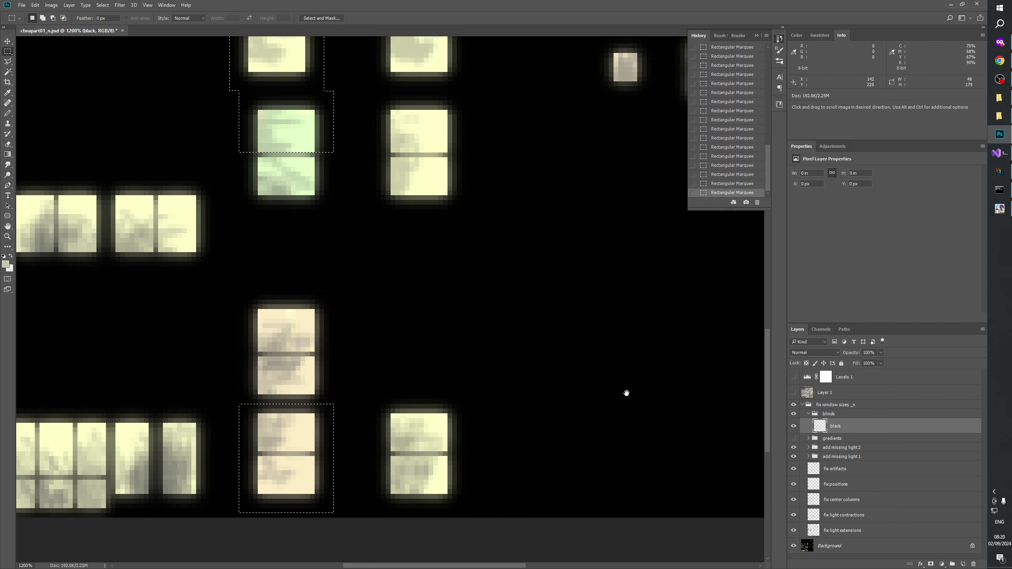
left_click(798, 393)
left_click_drag(527, 297, 512, 417)
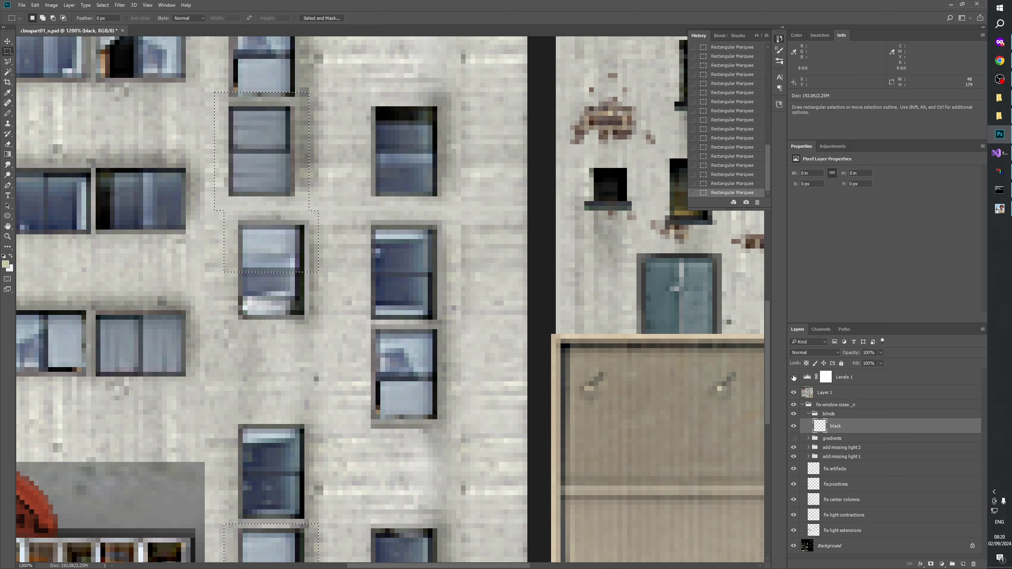
left_click(793, 392)
left_click(794, 392)
left_click_drag(362, 438, 451, 325)
left_click(794, 392)
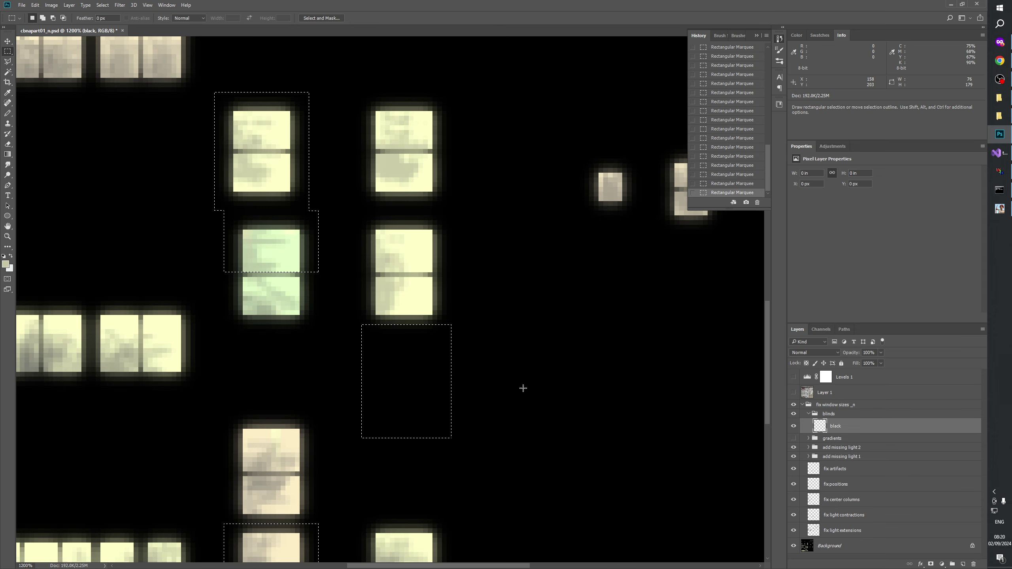
left_click_drag(344, 453, 503, 301, "alt")
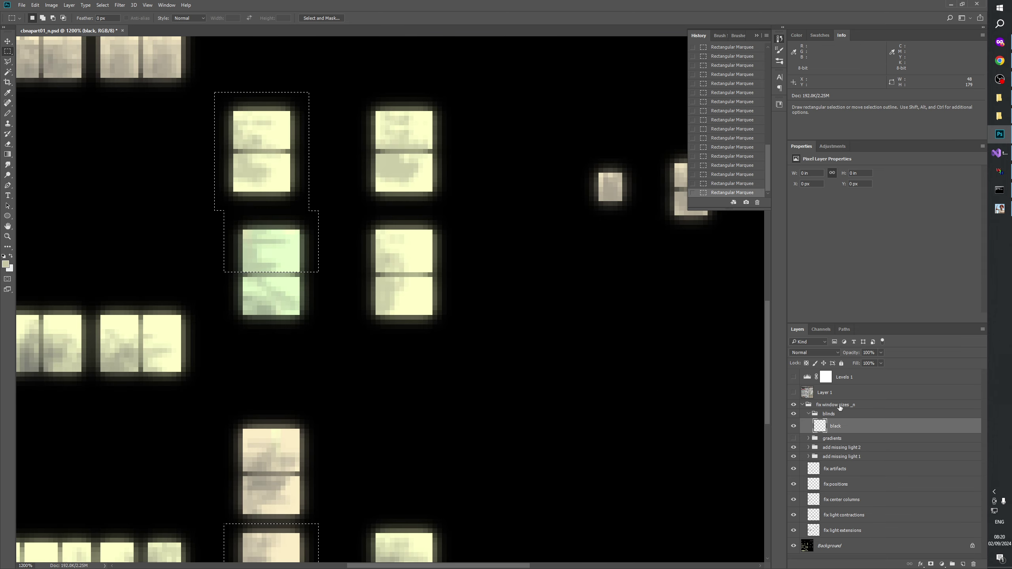
- Compare the right facade's two upper window columns between the daytime reference layer and the night texture
left_click(794, 392)
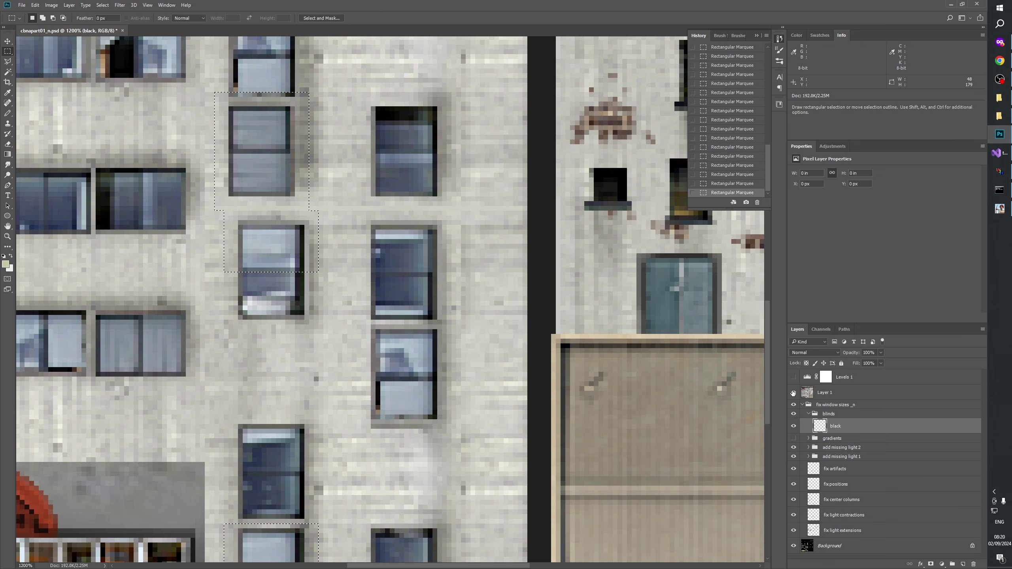
left_click_drag(423, 198, 457, 435)
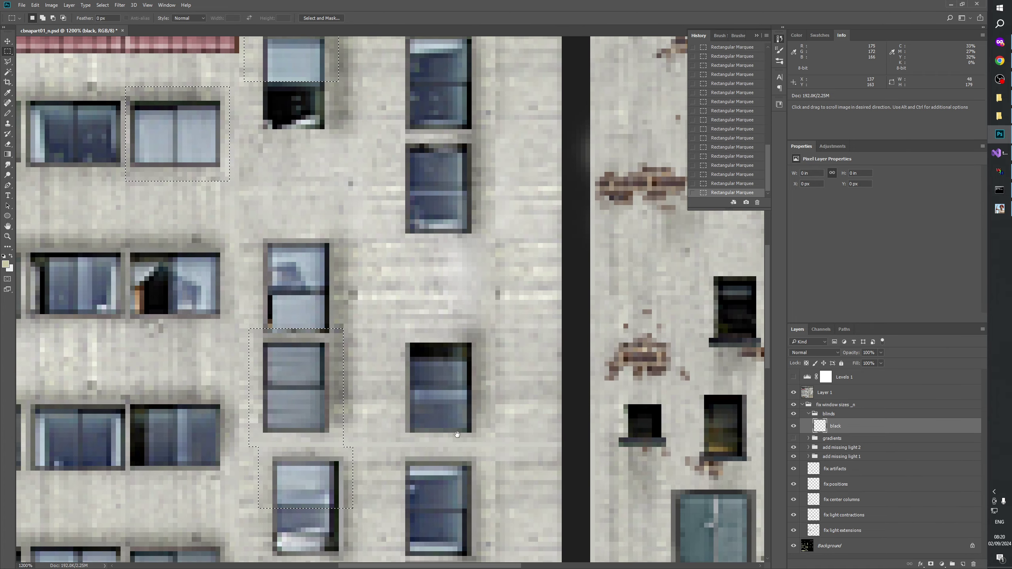
left_click(793, 392)
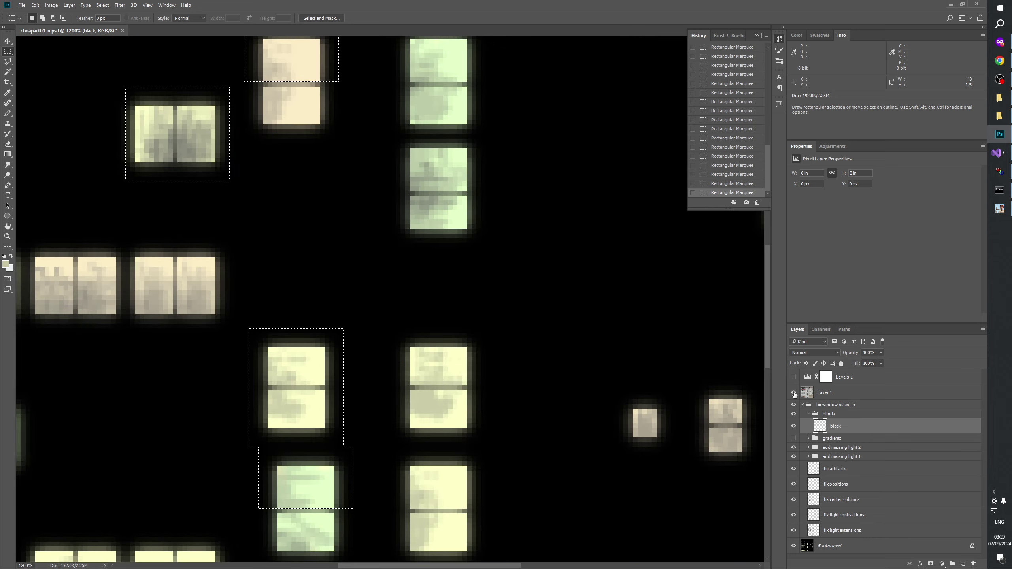
left_click(793, 393)
left_click(793, 392)
left_click(793, 392)
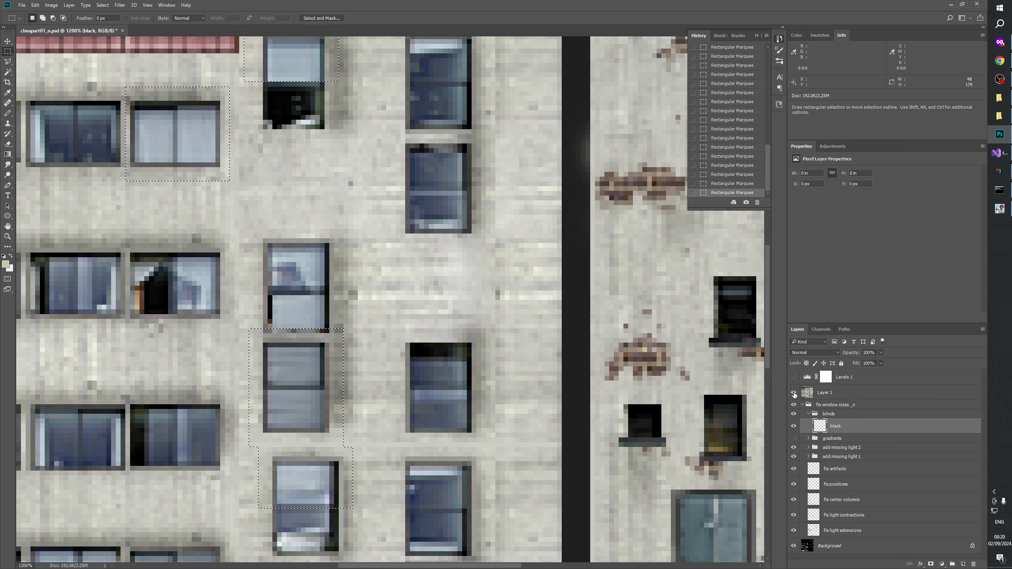
- Add the third and fourth windows of the left facade's bottom row to the selection, covering about 46 by 20 px
left_click_drag(559, 318, 798, 277)
left_click_drag(456, 486, 534, 315)
left_click(793, 392)
left_click(793, 393)
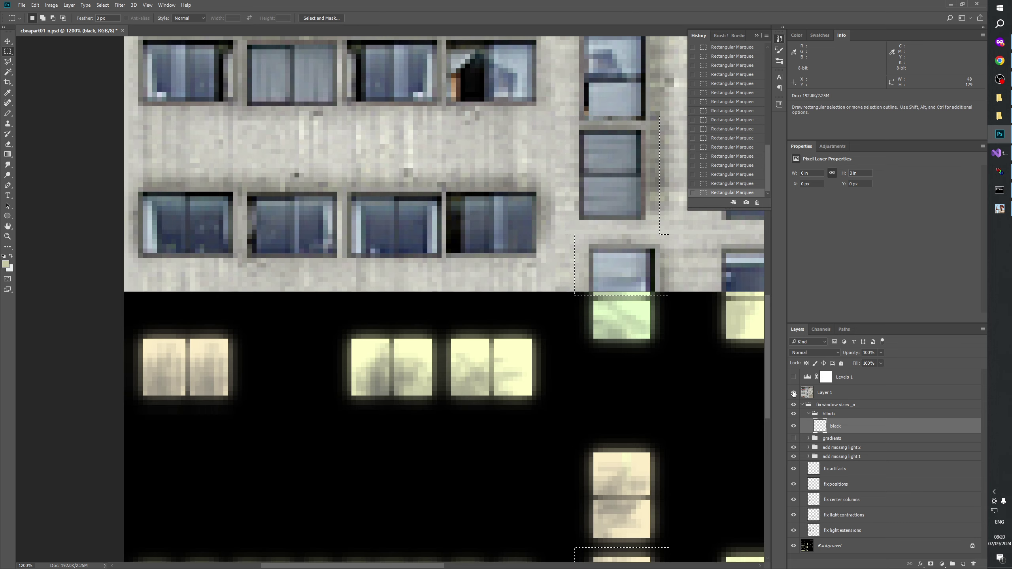
left_click(793, 392)
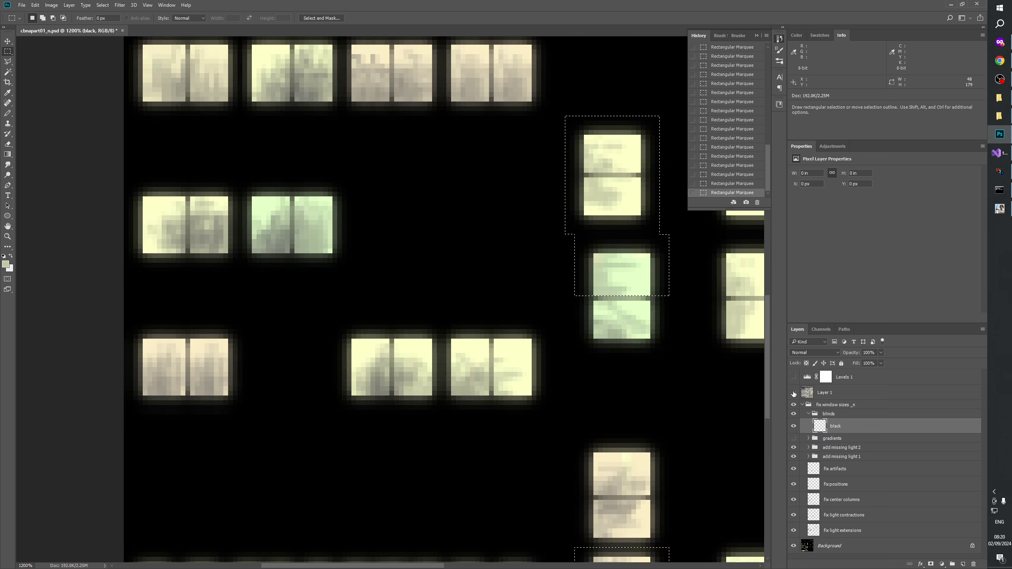
left_click(793, 392)
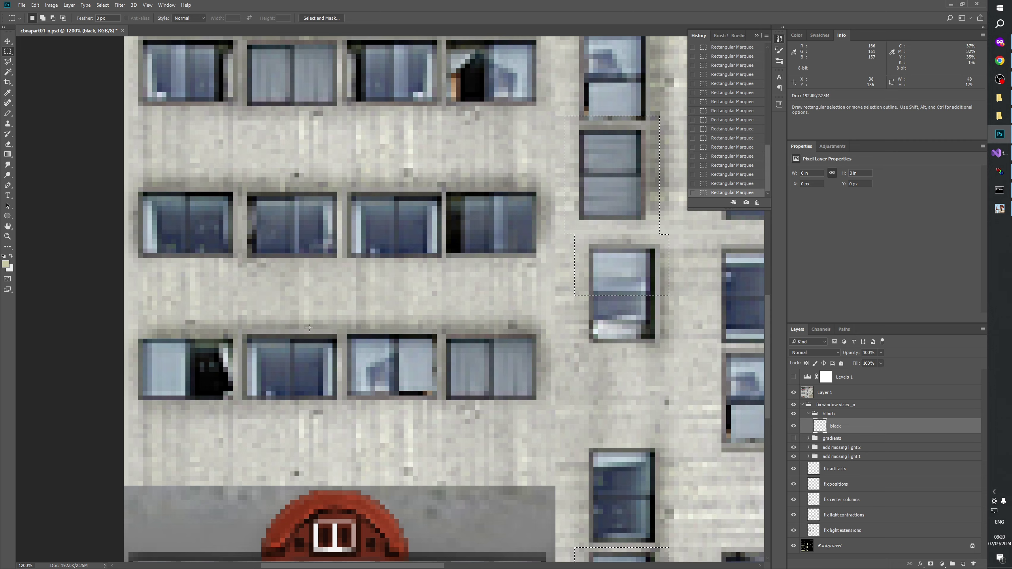
left_click(793, 392)
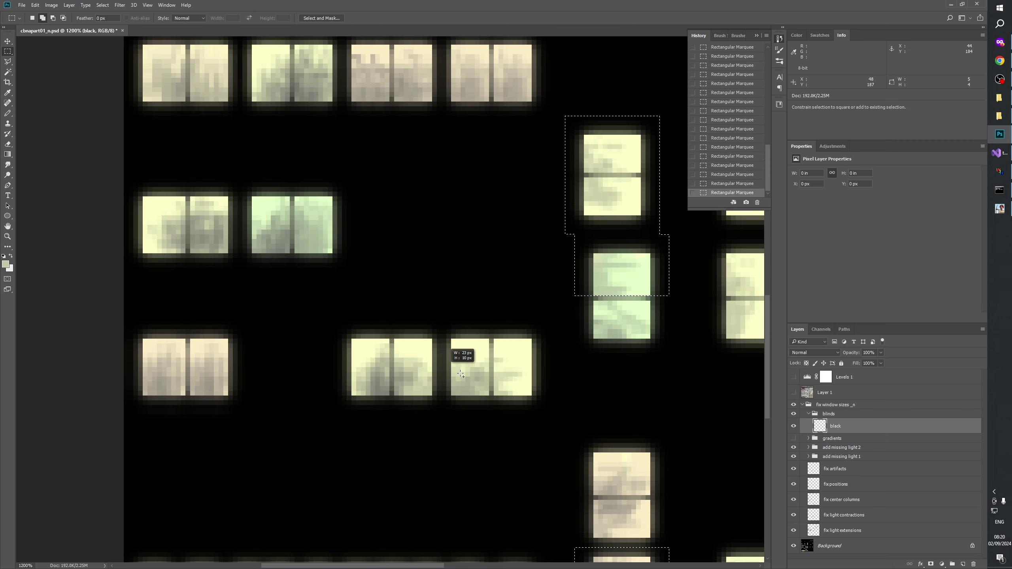
left_click_drag(461, 374, 550, 411)
- Add the left pane of the first window in the left facade's bottom row to the selection, covering about 13 by 20 px
left_click_drag(360, 447, 506, 458)
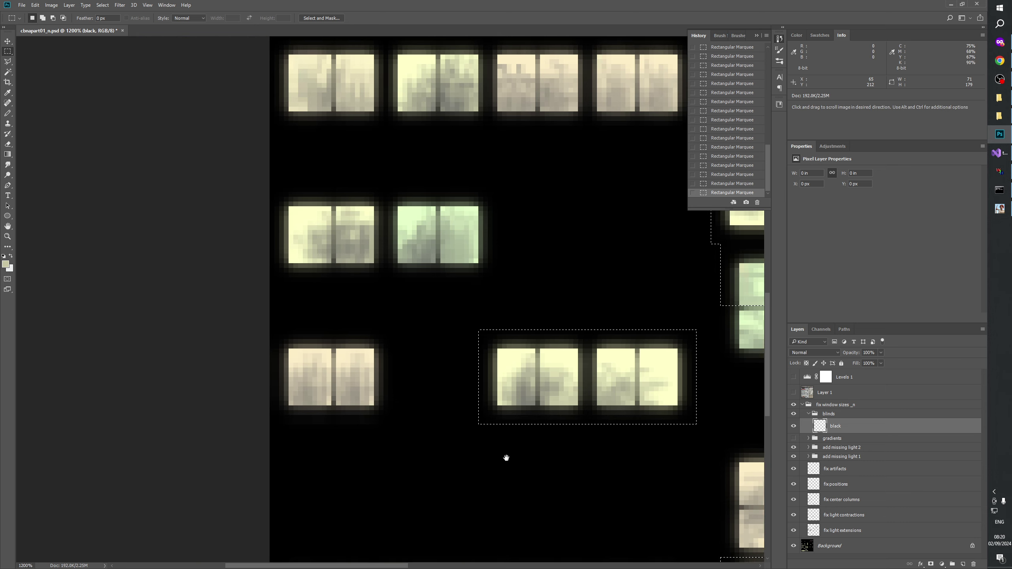
scroll(506, 458, "left", 3)
left_click(792, 392)
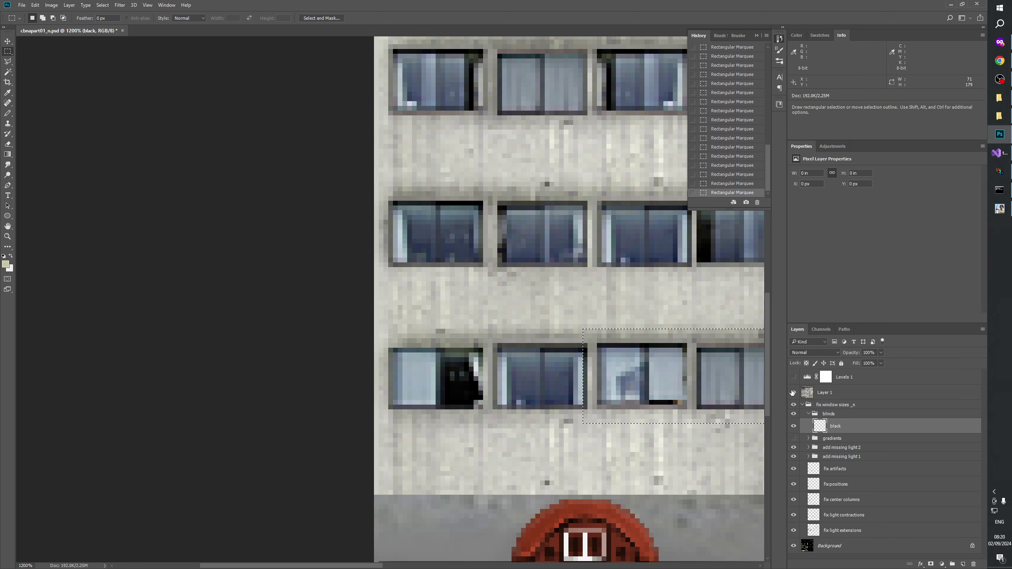
left_click(793, 392)
left_click_drag(376, 334, 436, 422)
- Add the second window of the left facade's second row to the selection, about 22 by 20 px, and trim its left edge
scroll(483, 361, "up", 3)
scroll(483, 362, "right", 4)
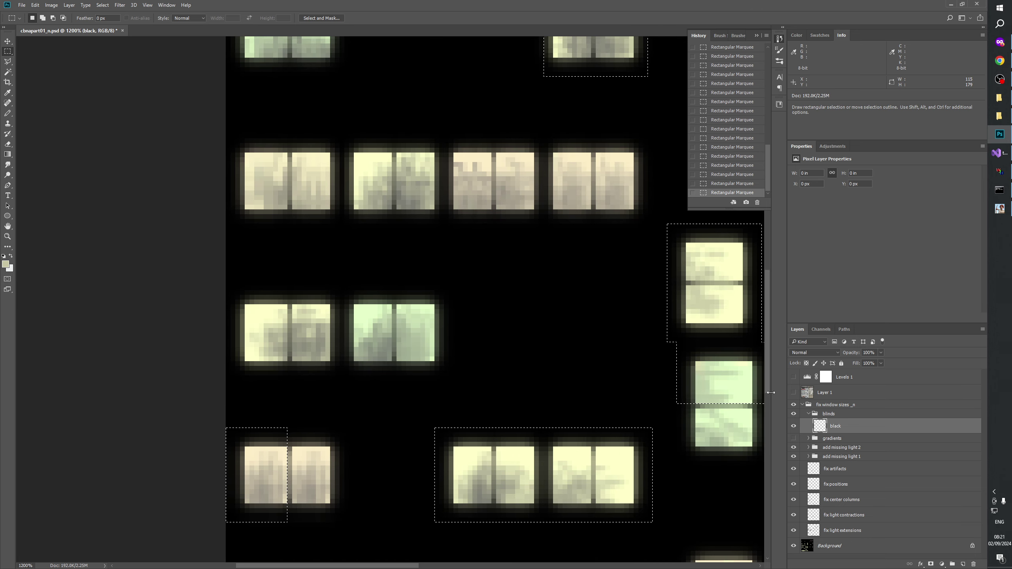
left_click(794, 391)
left_click_drag(733, 362, 654, 433)
left_click(793, 392)
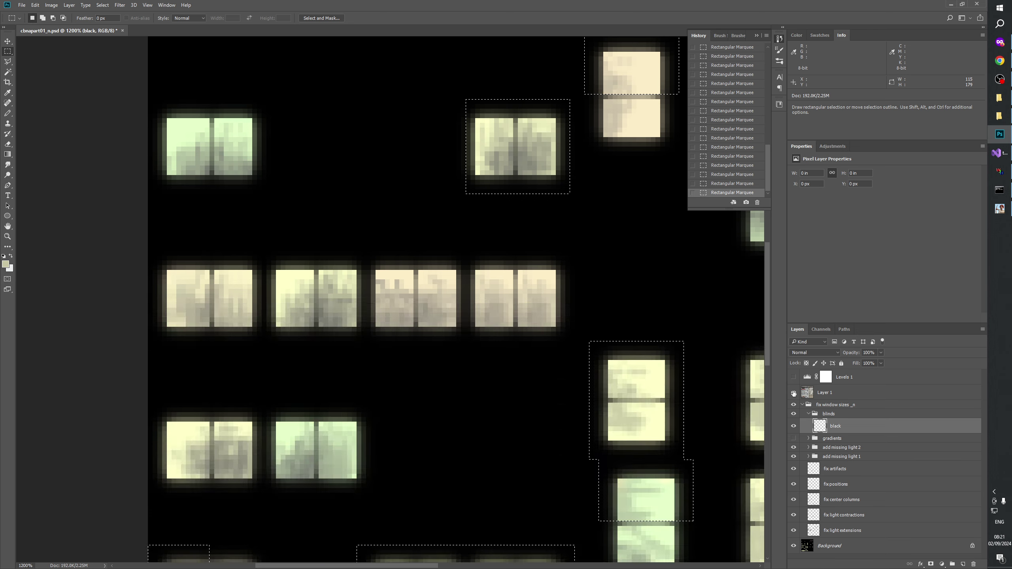
left_click(794, 392)
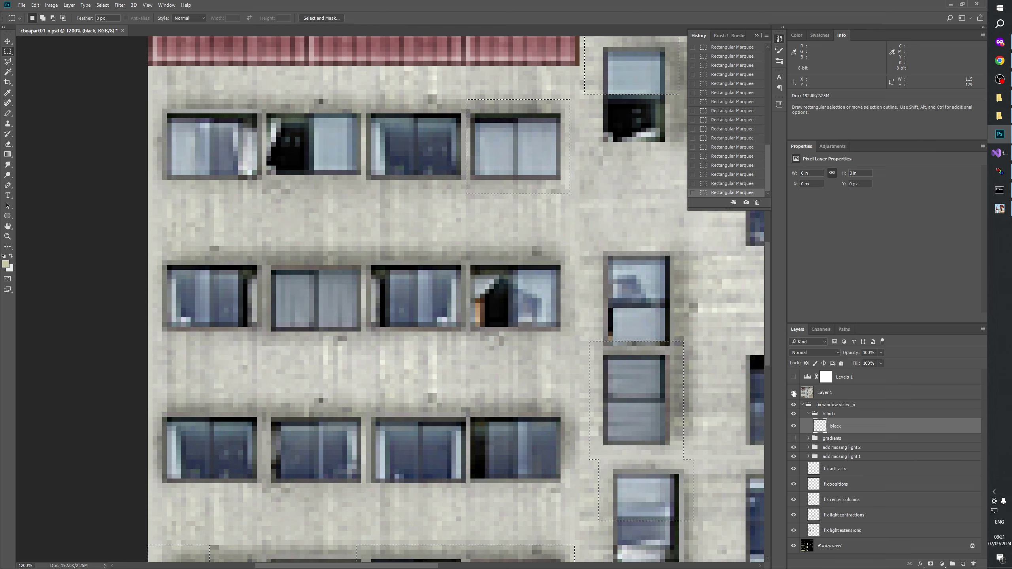
left_click(793, 392)
left_click(793, 392)
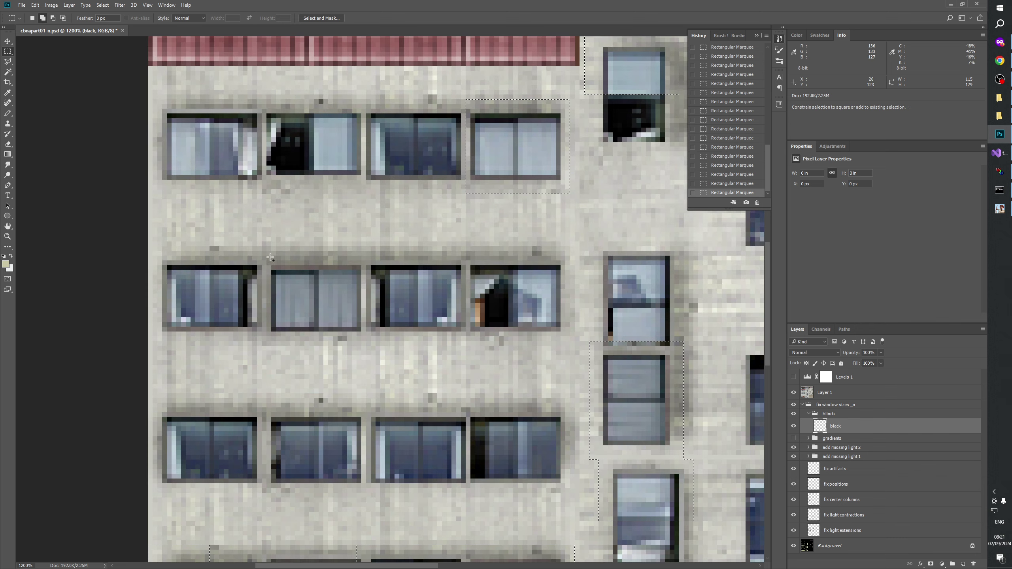
left_click(794, 392)
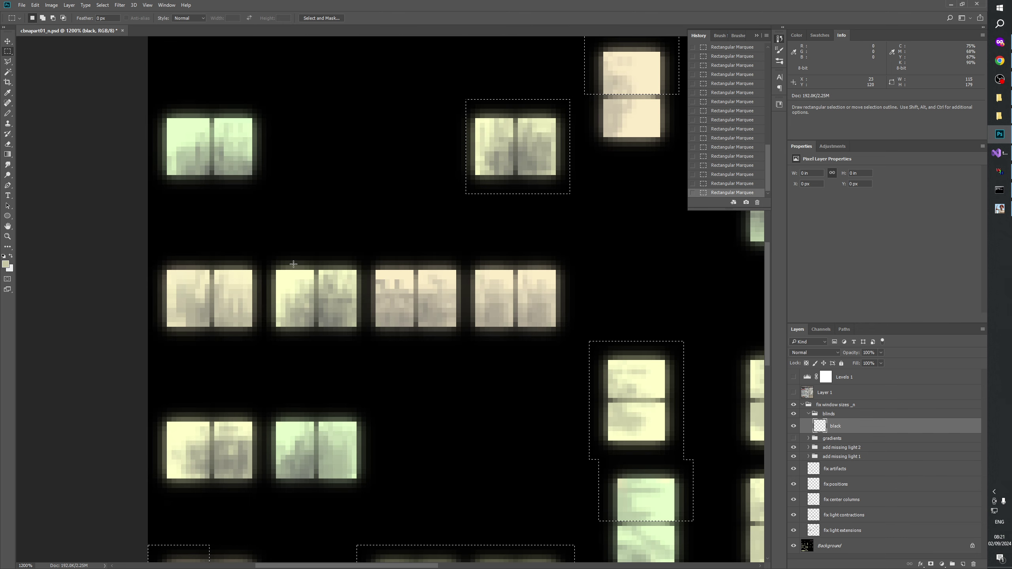
left_click_drag(262, 251, 366, 343)
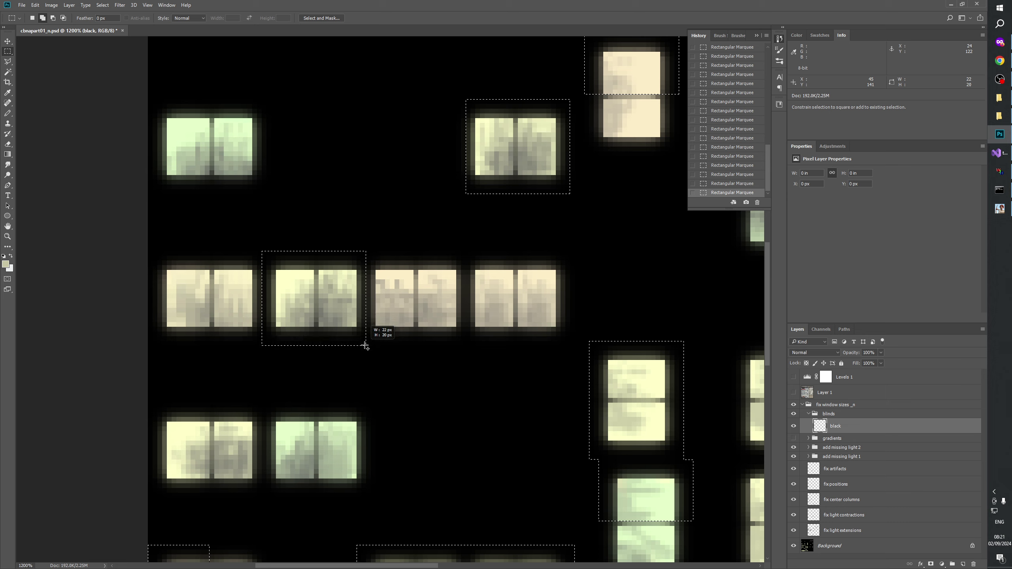
left_click_drag(238, 236, 265, 372)
- Compare the right facade's second column and the rust-patched facade's windows with the daytime reference layer for remaining blinds
left_click_drag(456, 384, 347, 436)
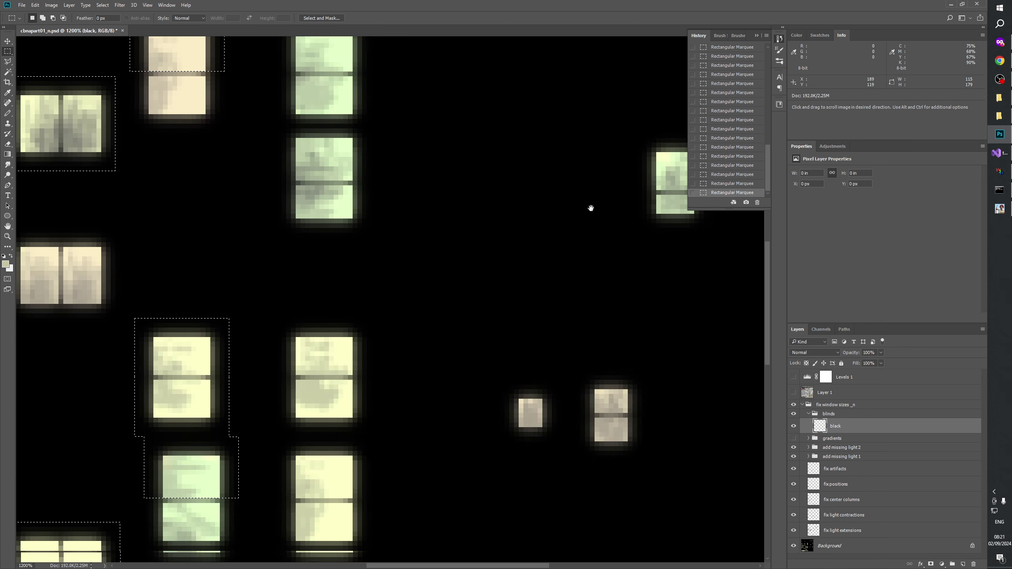
left_click(793, 393)
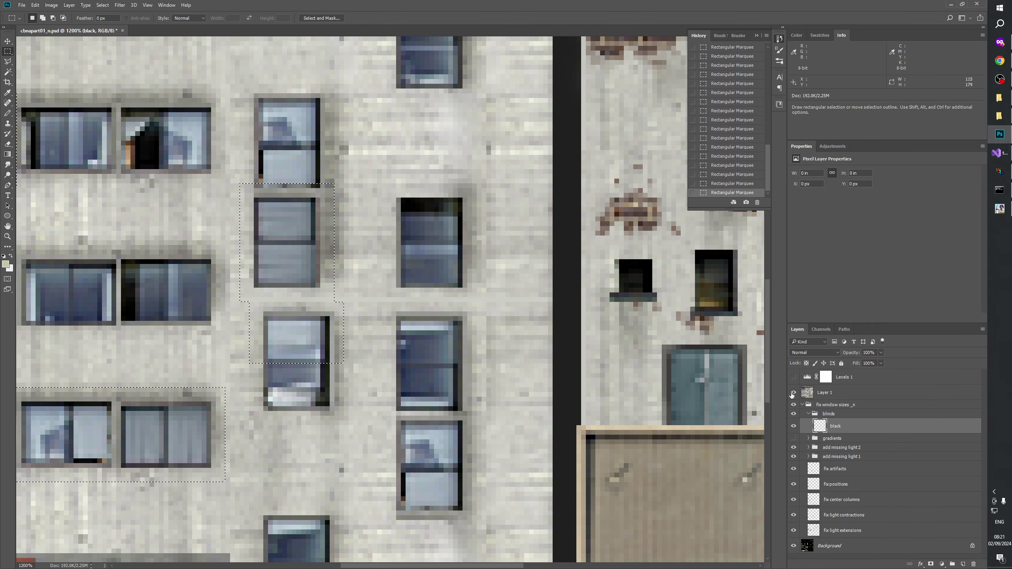
left_click(793, 392)
left_click_drag(553, 418, 527, 267)
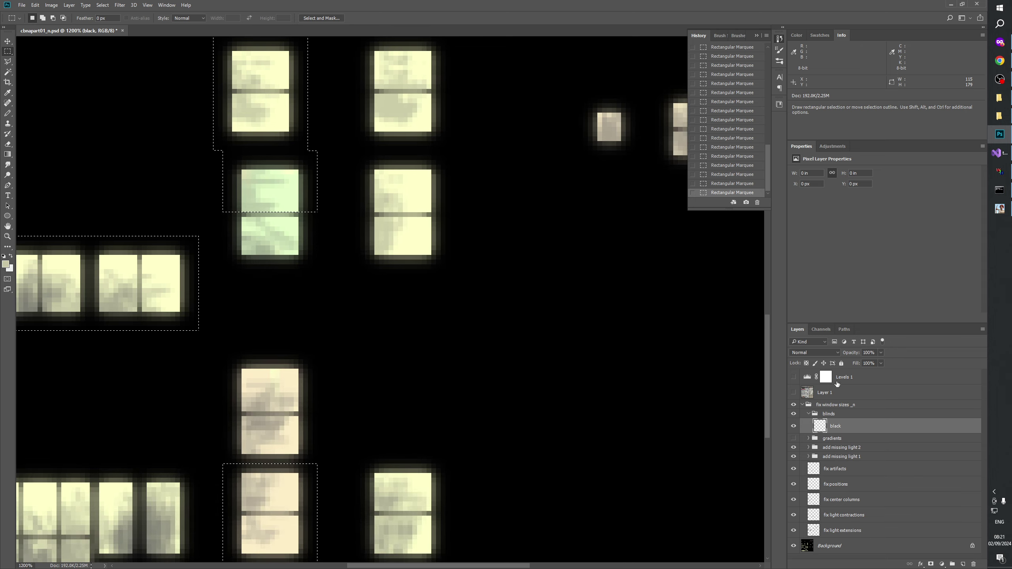
left_click(793, 392)
left_click(795, 392)
left_click_drag(507, 100, 488, 447)
left_click(794, 393)
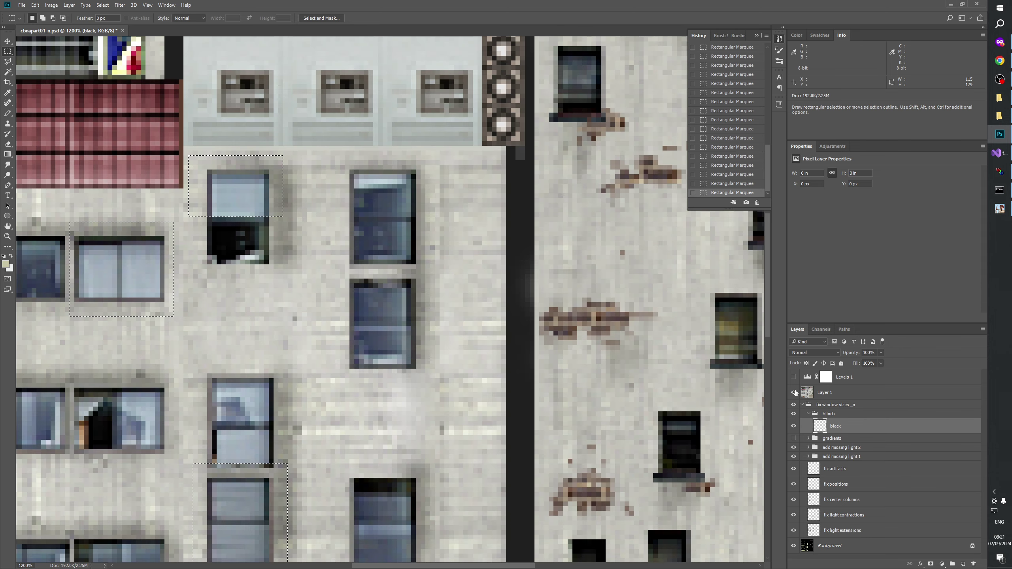
left_click(794, 393)
left_click_drag(655, 362, 493, 427)
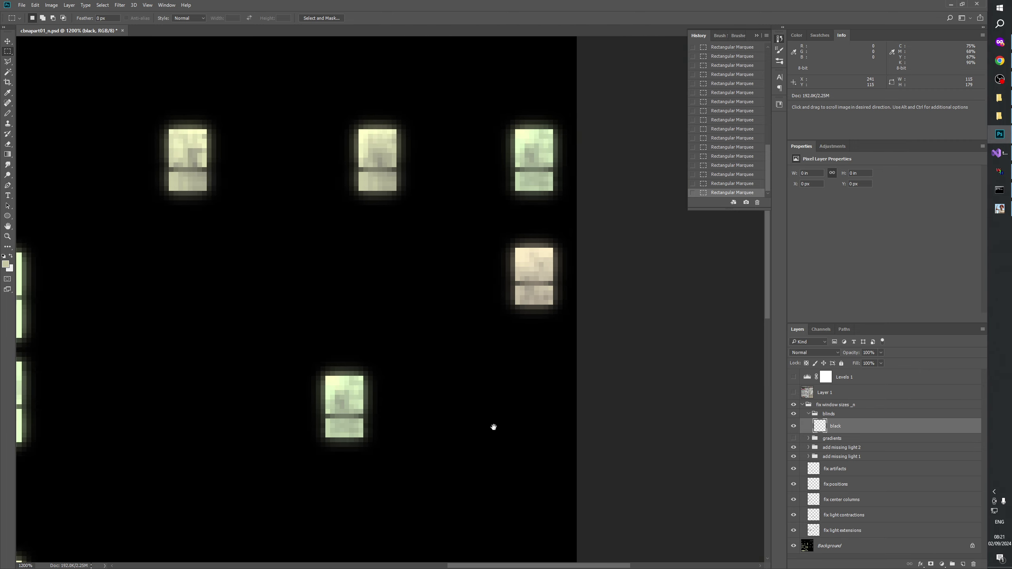
left_click(793, 392)
left_click(793, 392)
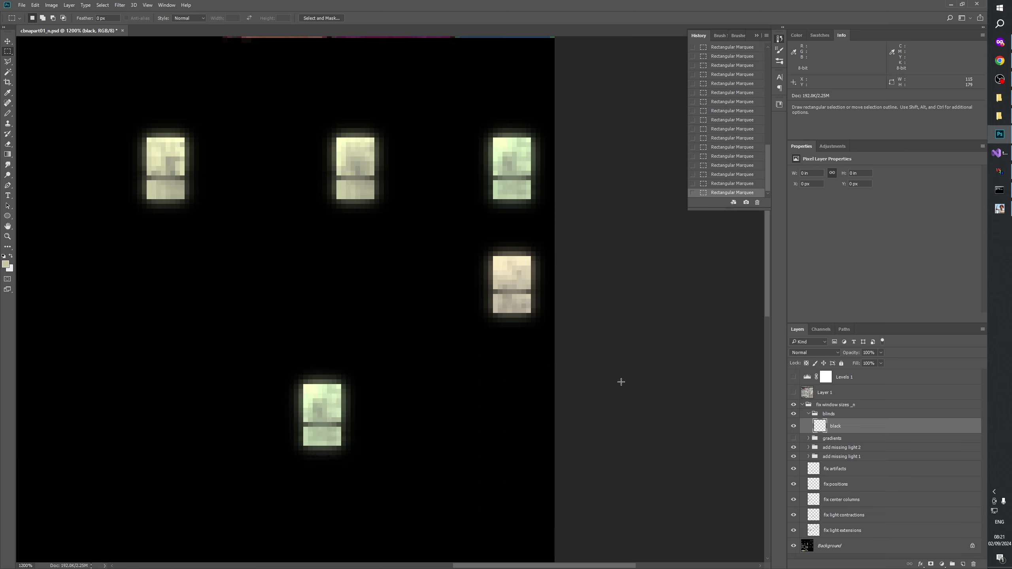
left_click_drag(619, 379, 691, 298)
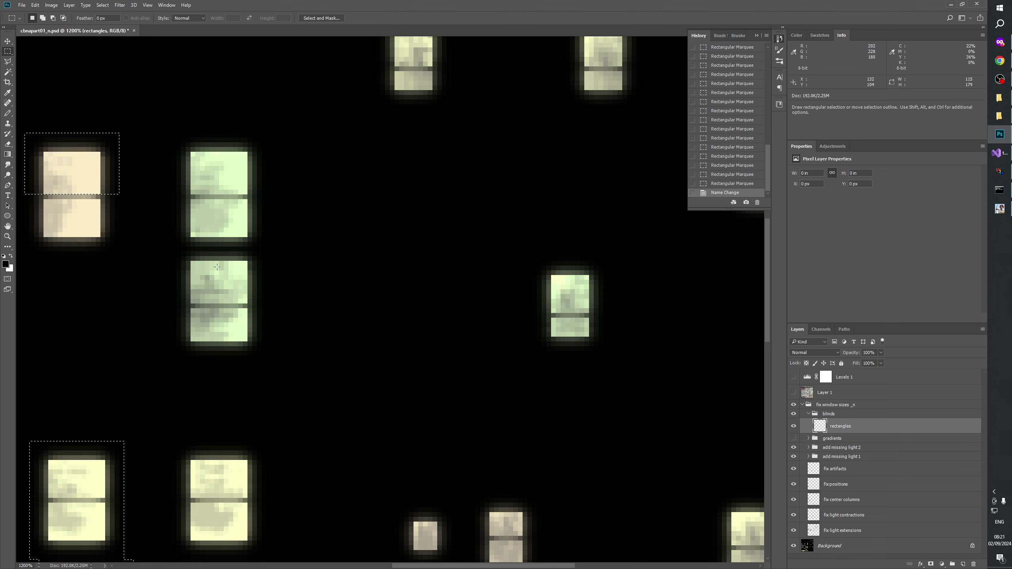
- Fill the selected window areas with solid black, clear the selection, and rename the layer as black rectangles
key("ctrl+BackSpace")
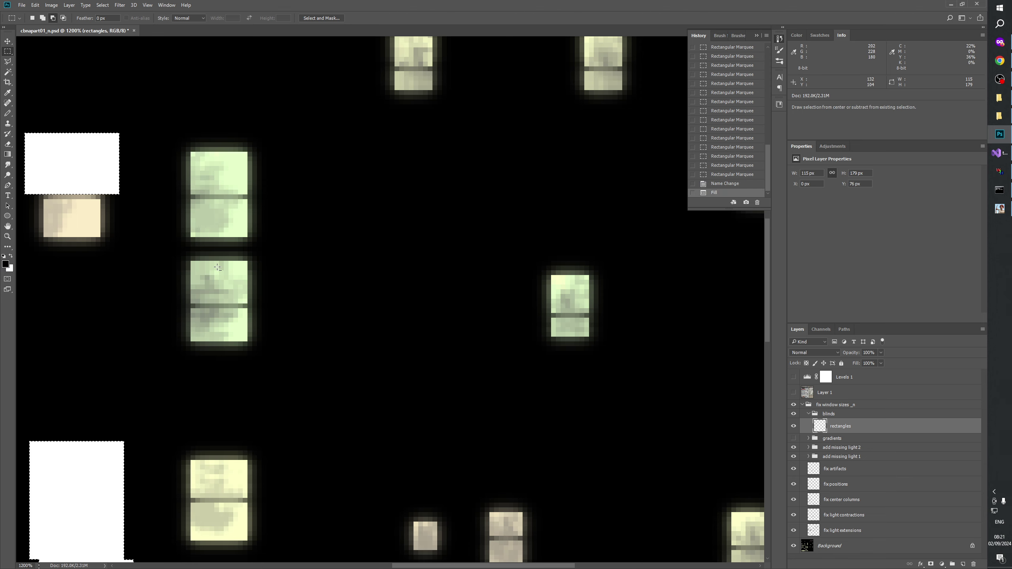
key("alt+BackSpace")
left_click_drag(29, 329, 499, 331)
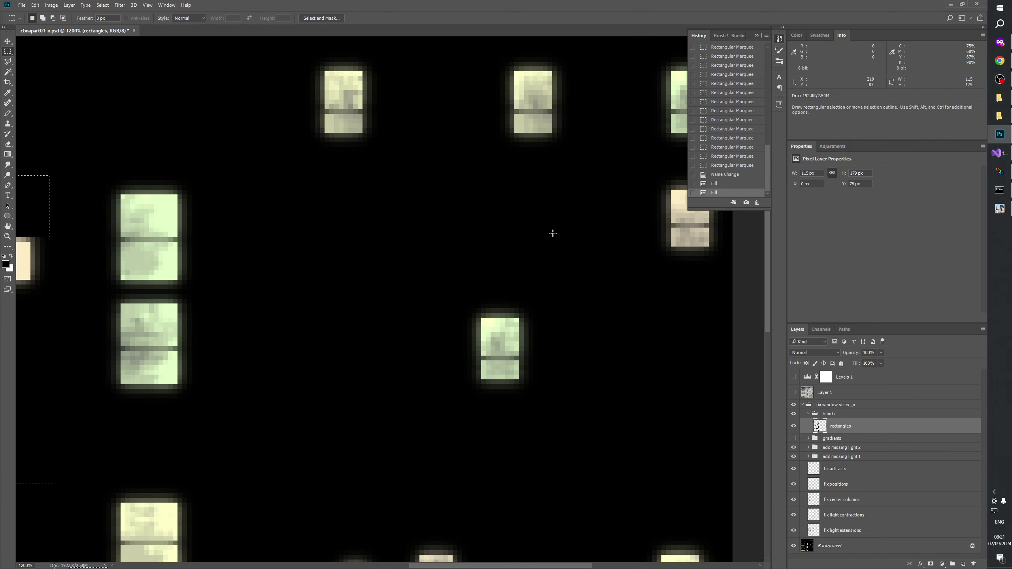
key("ctrl+d")
left_click_drag(605, 245, 555, 360)
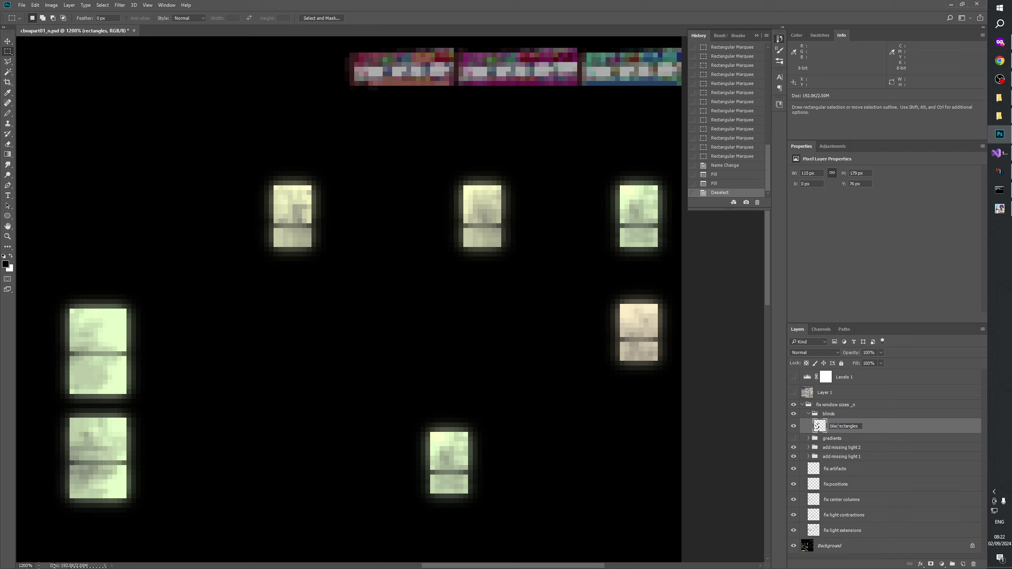
key("Return")
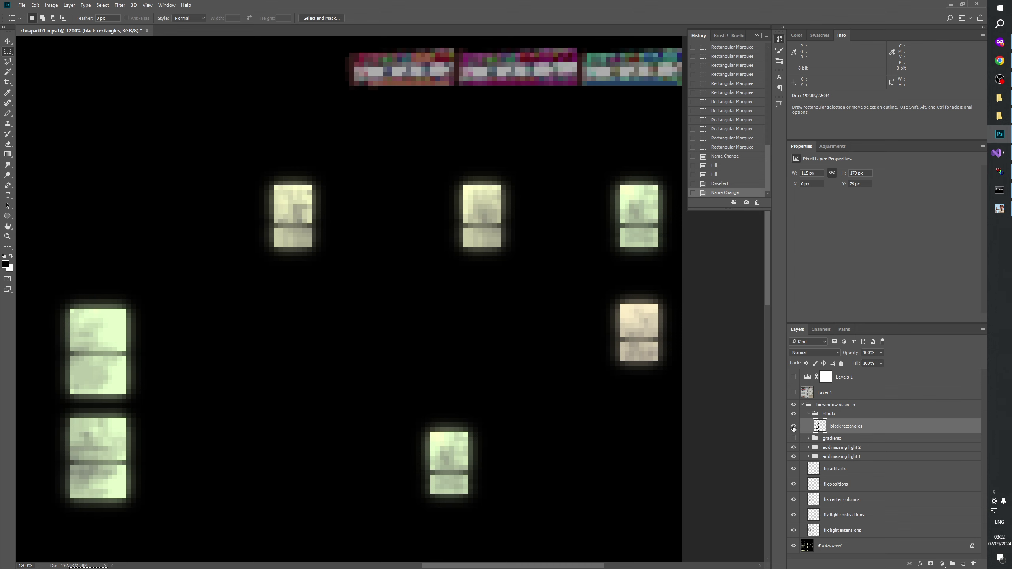
- Select the upper pane of the rightmost top-row window on the rust-patched facade, checked against the daytime layer, covering about 16 by 12 px
left_click(793, 393)
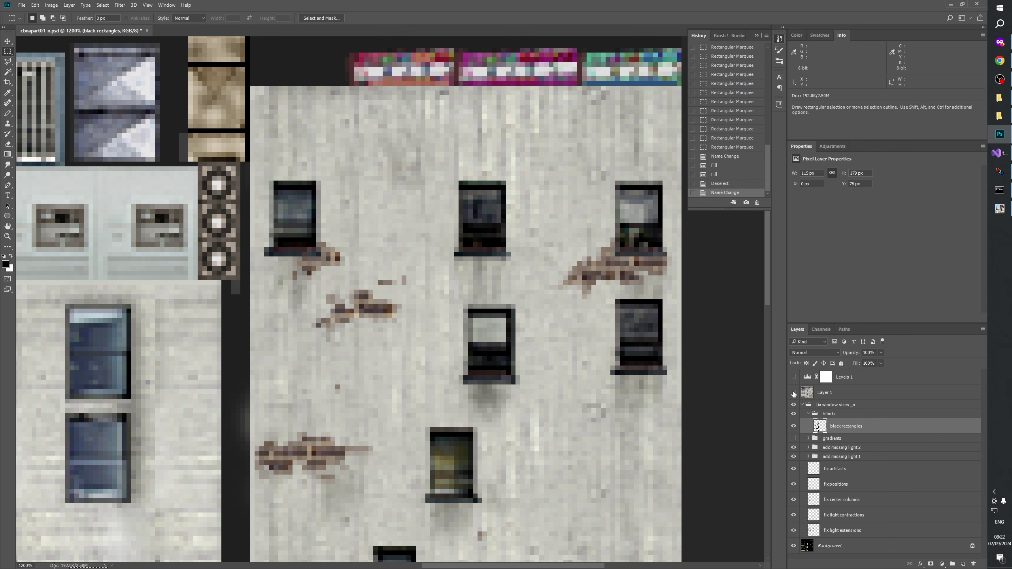
left_click(793, 392)
left_click_drag(603, 172, 678, 224)
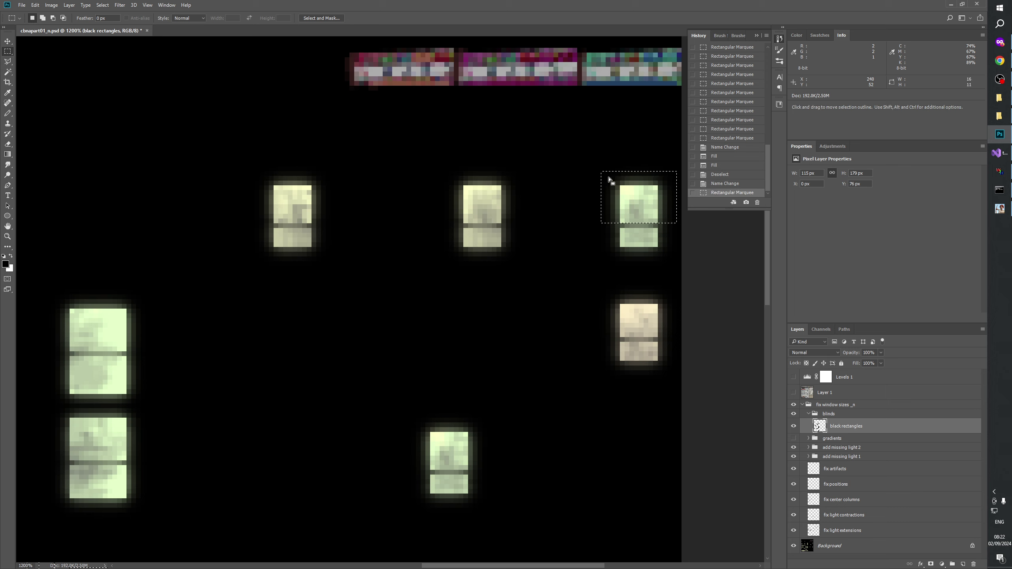
key("shift")
left_click_drag(672, 171, 674, 170)
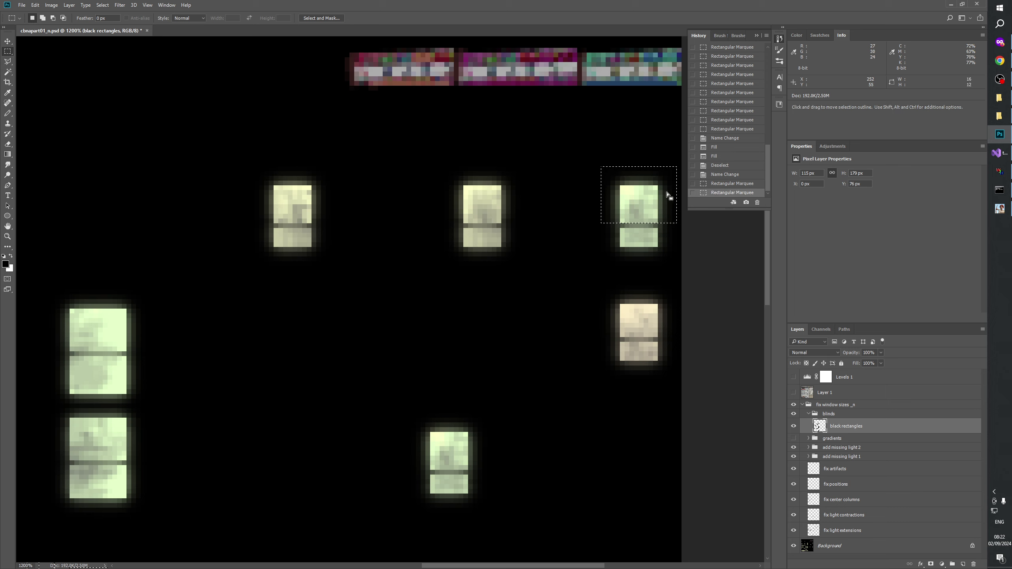
- Switch to the browser, confirm that the YouTube music video should keep playing, and return to Photoshop
left_click(997, 47)
left_click(532, 321)
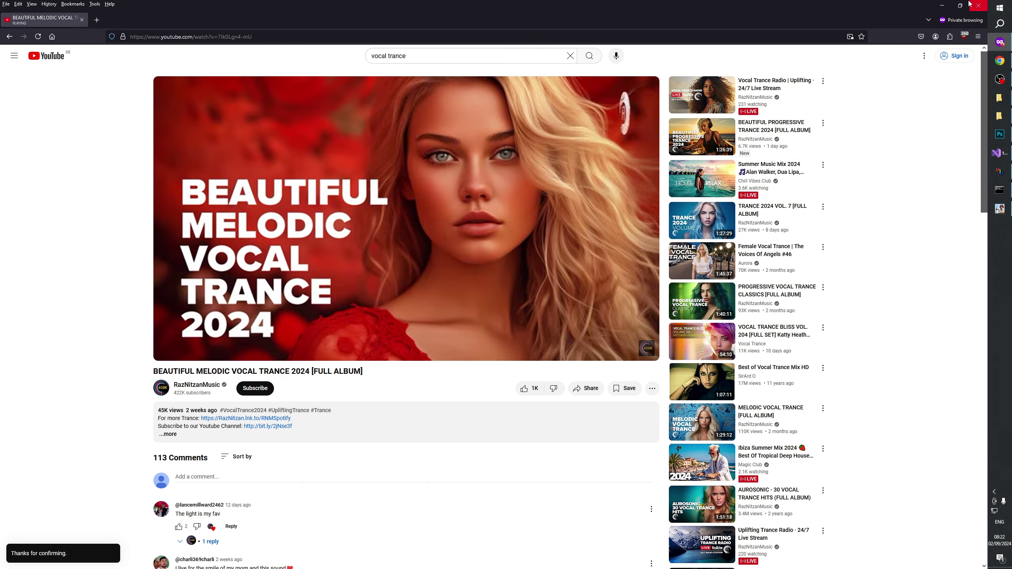
key("alt+Tab")
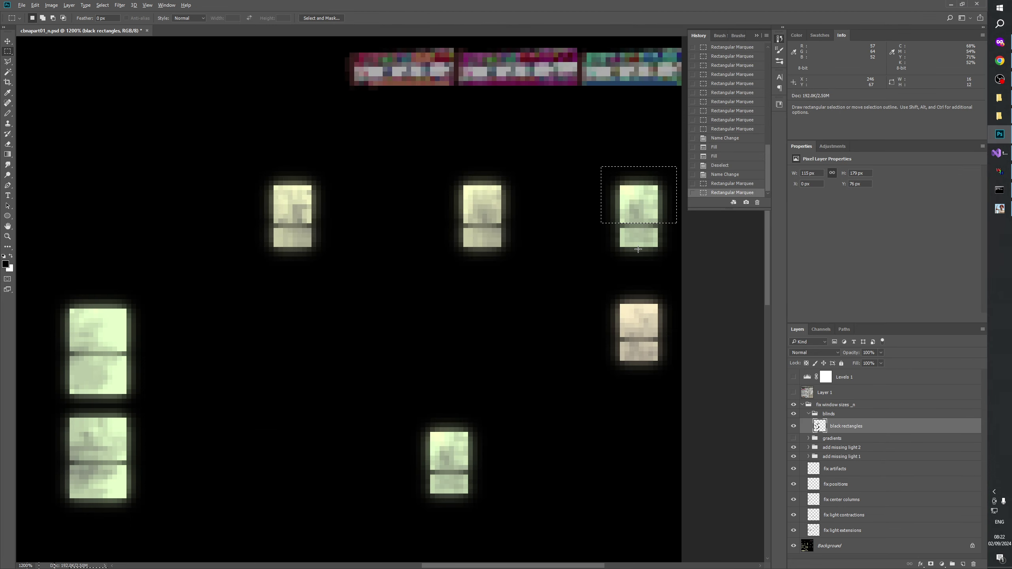
- Fill the selected upper pane of the rightmost top-row window with black and compare it with the daytime reference layer
key("alt")
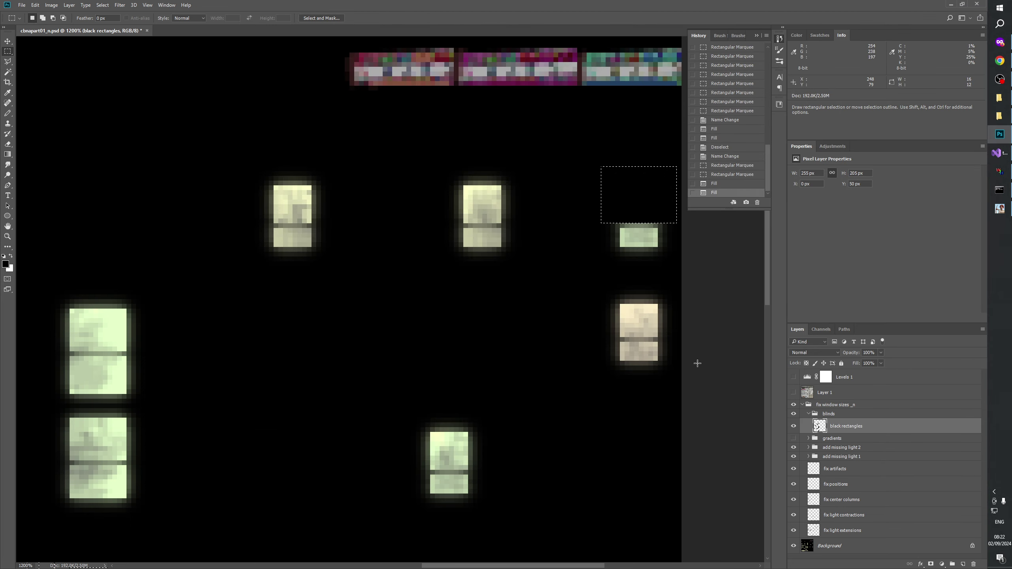
left_click(794, 393)
left_click(794, 393)
left_click(794, 424)
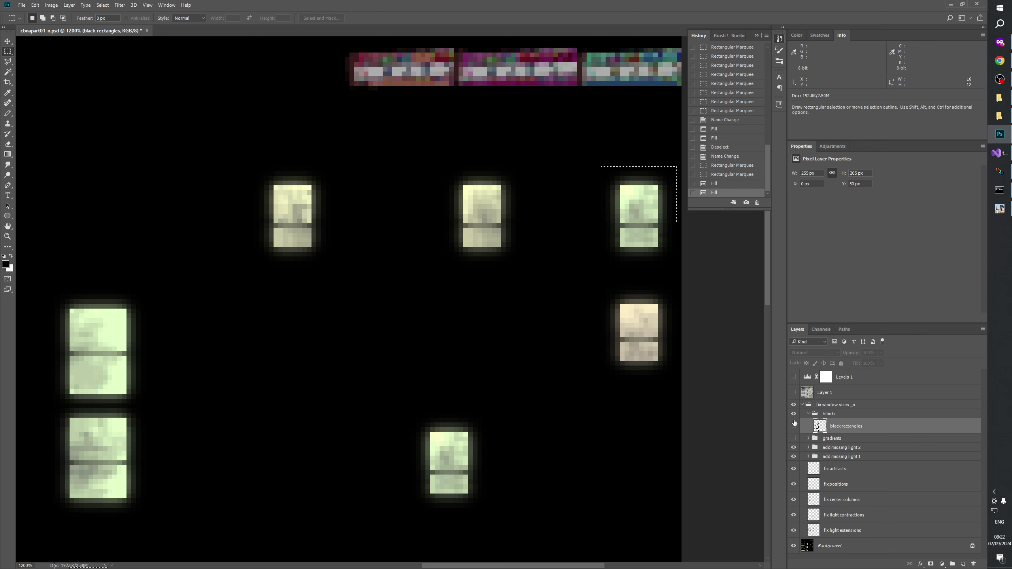
left_click(794, 392)
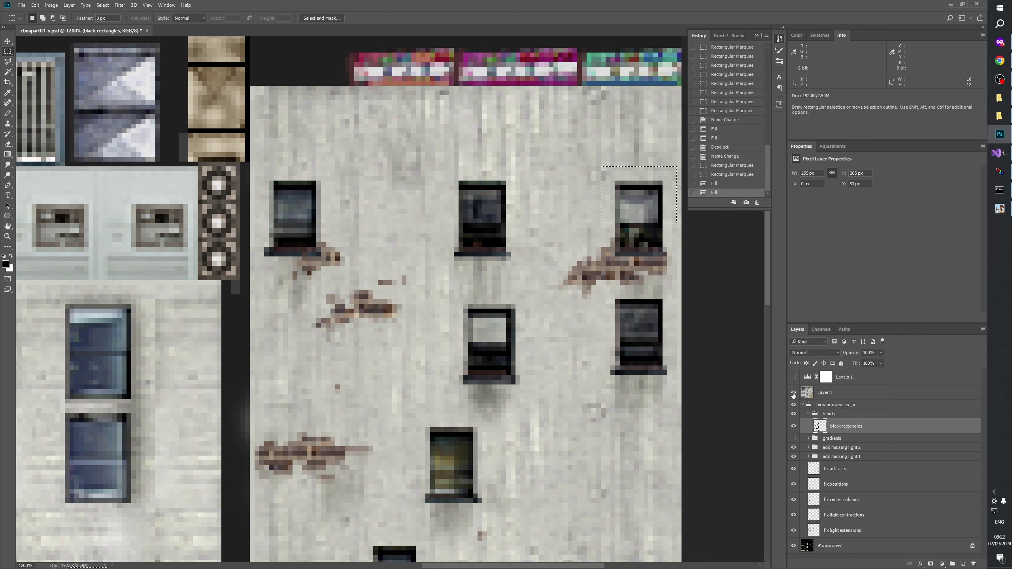
left_click(794, 392)
left_click(794, 393)
left_click(794, 393)
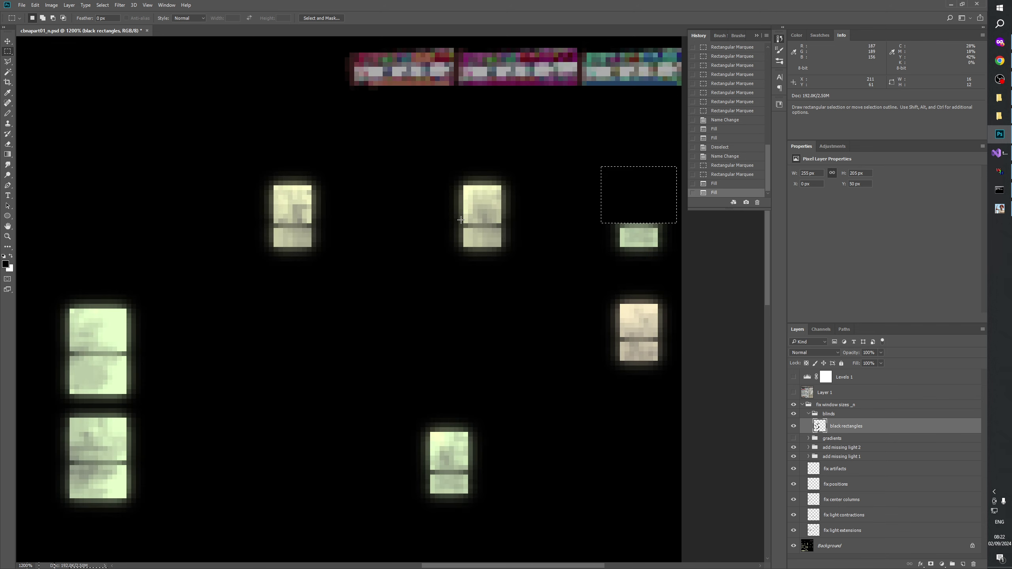
- Select the upper pane of the middle top-row window, trimmed to about 16 by 12 px, and fill it with black
left_click_drag(445, 228, 515, 170)
left_click_drag(435, 252, 536, 223)
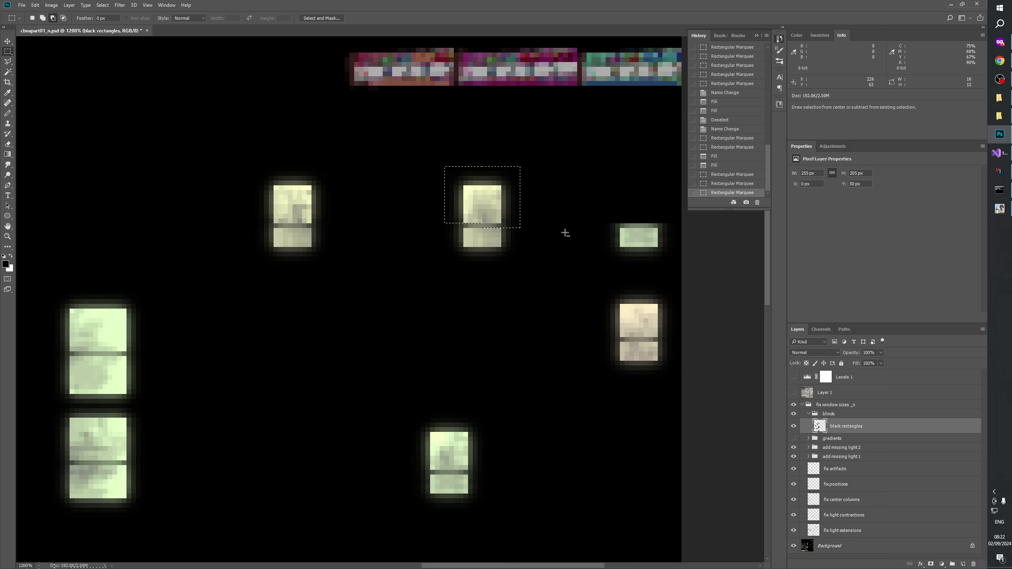
key("alt+BackSpace")
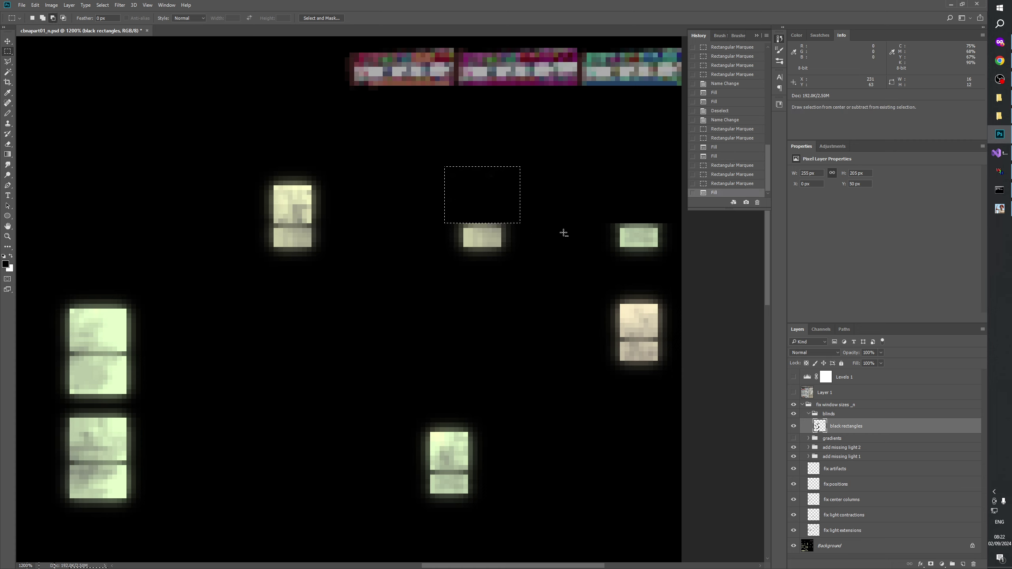
- Check the leftmost top-row window against the daytime layer, then select its upper pane, about 16 by 12 px, and fill it with black
left_click(794, 393)
left_click(794, 393)
left_click_drag(257, 221, 327, 170)
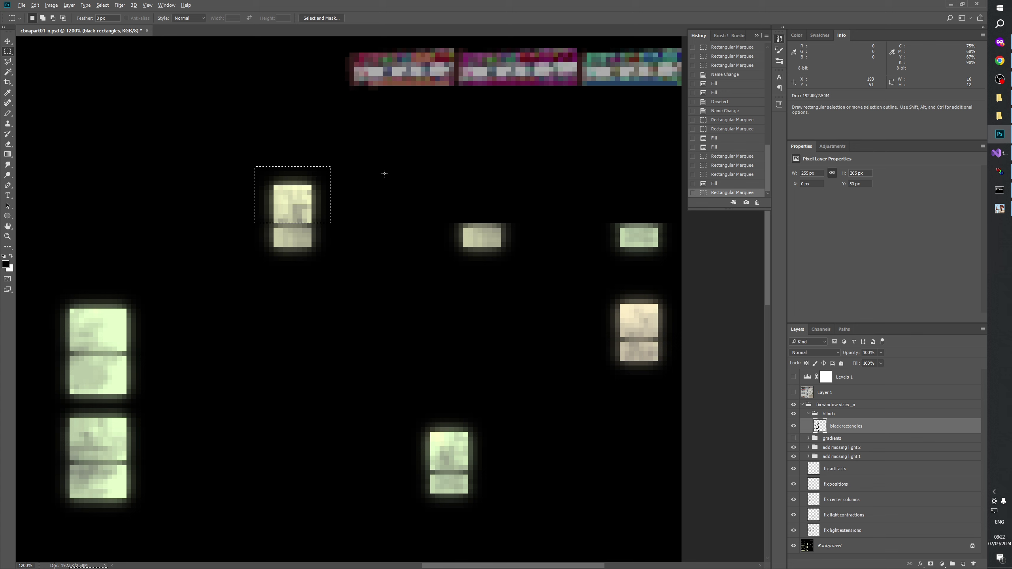
key("alt+BackSpace")
- Compare the lone window below the second row with the daytime layer, select it whole, about 16 by 21 px, and black it out
scroll(546, 296, "down", 3)
scroll(547, 295, "left", 1)
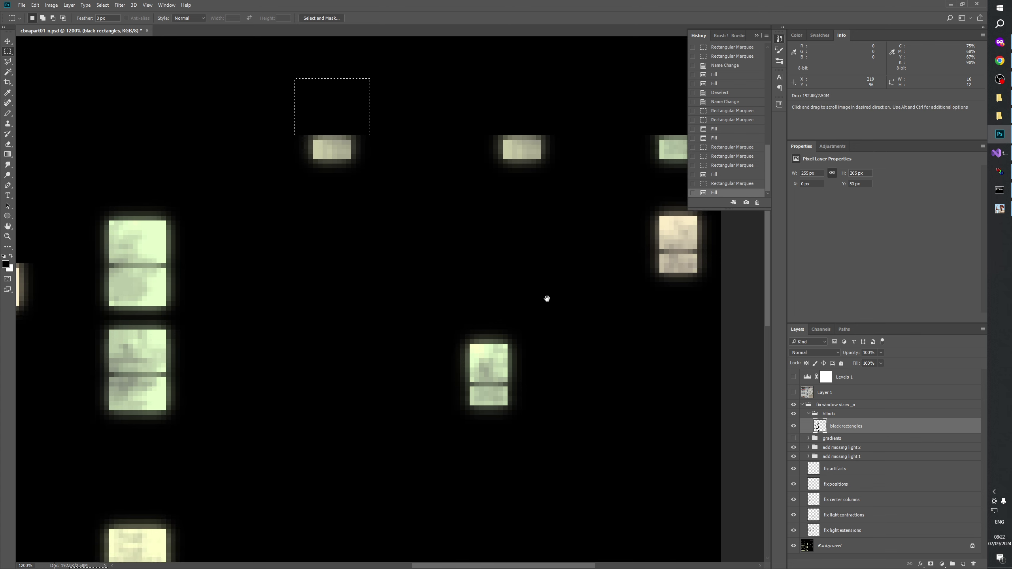
left_click(793, 425)
left_click(794, 424)
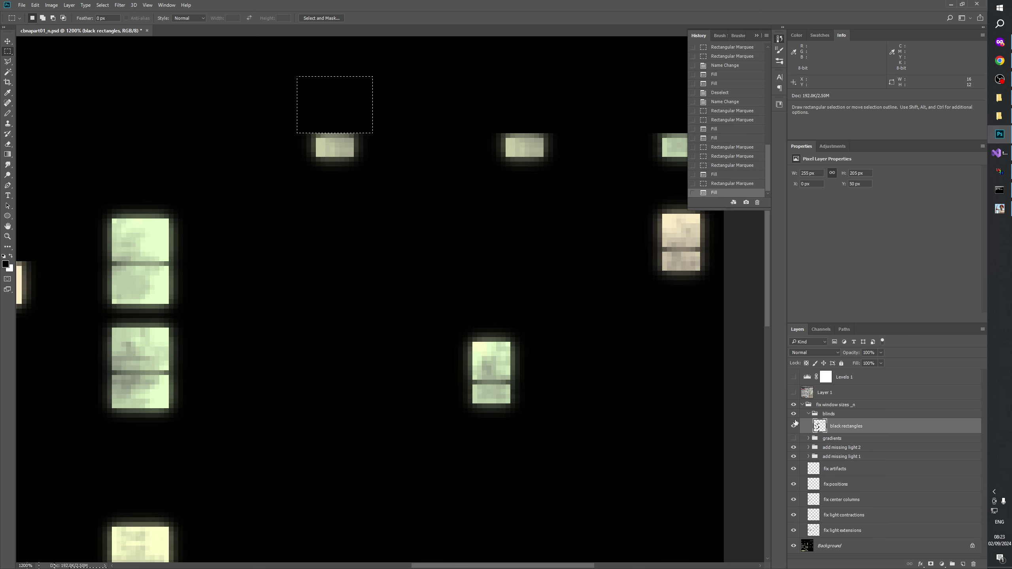
left_click(793, 392)
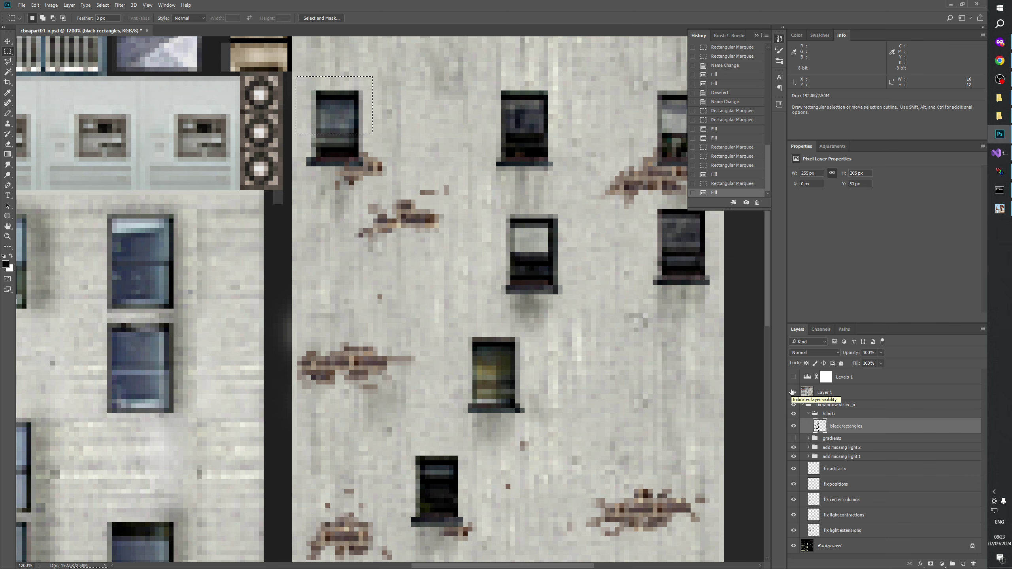
left_click(792, 392)
left_click(792, 392)
left_click(783, 393)
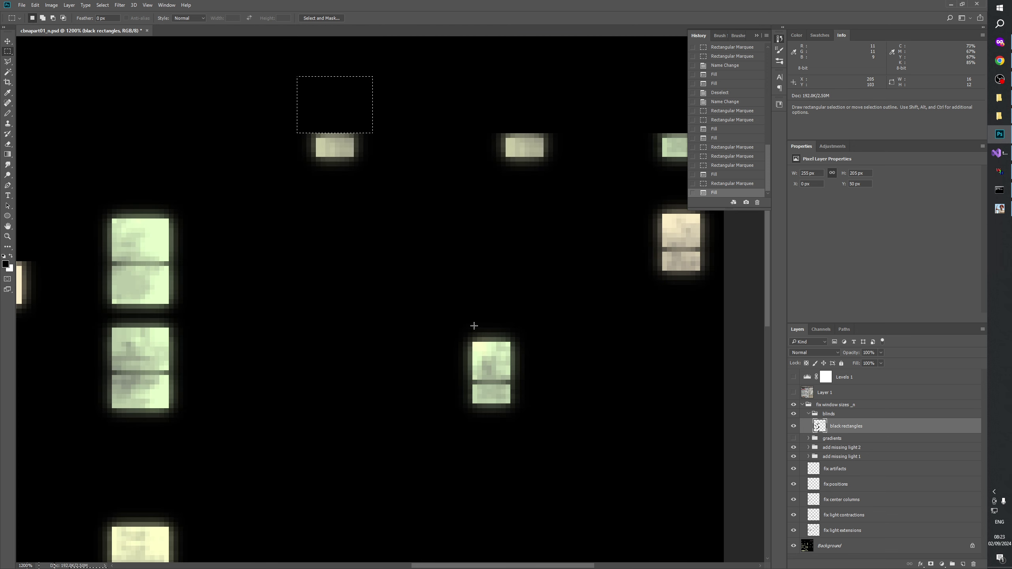
left_click_drag(454, 323, 526, 420)
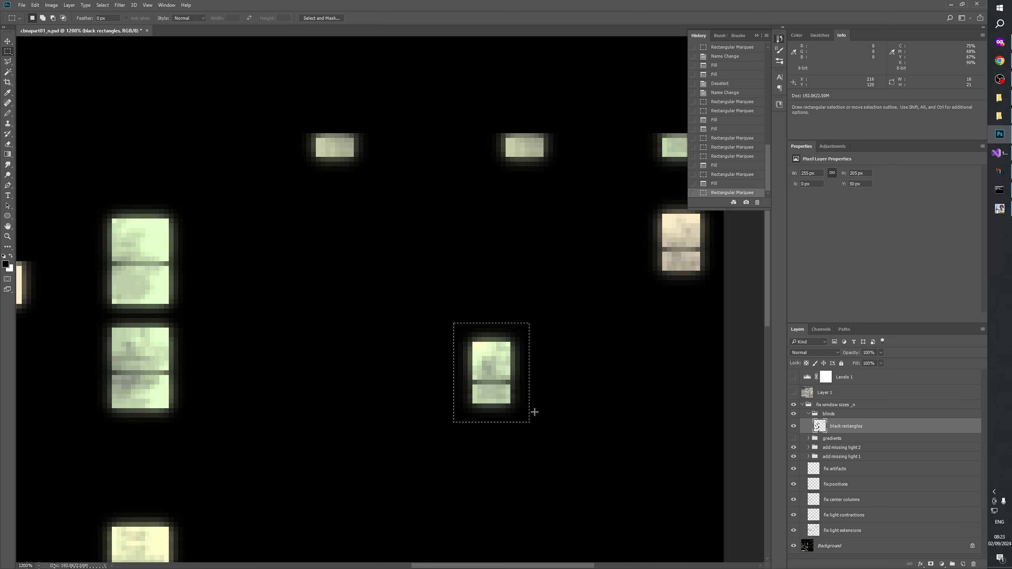
key("alt+BackSpace")
- Show the daytime reference layer and examine the rightmost second-row window on the rust-patched facade for blinds
left_click_drag(546, 360, 452, 290)
left_click(793, 393)
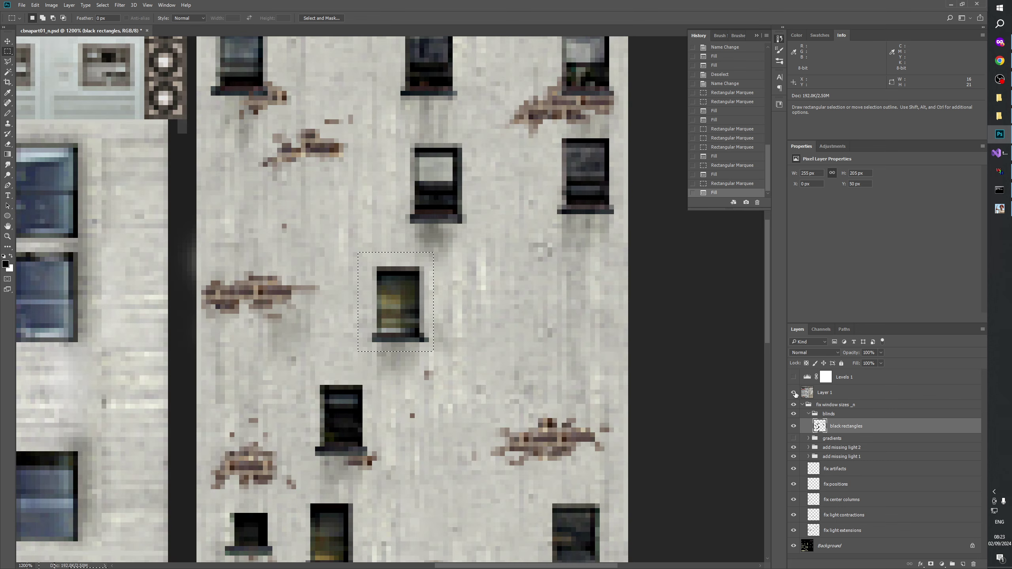
left_click_drag(557, 176, 484, 281)
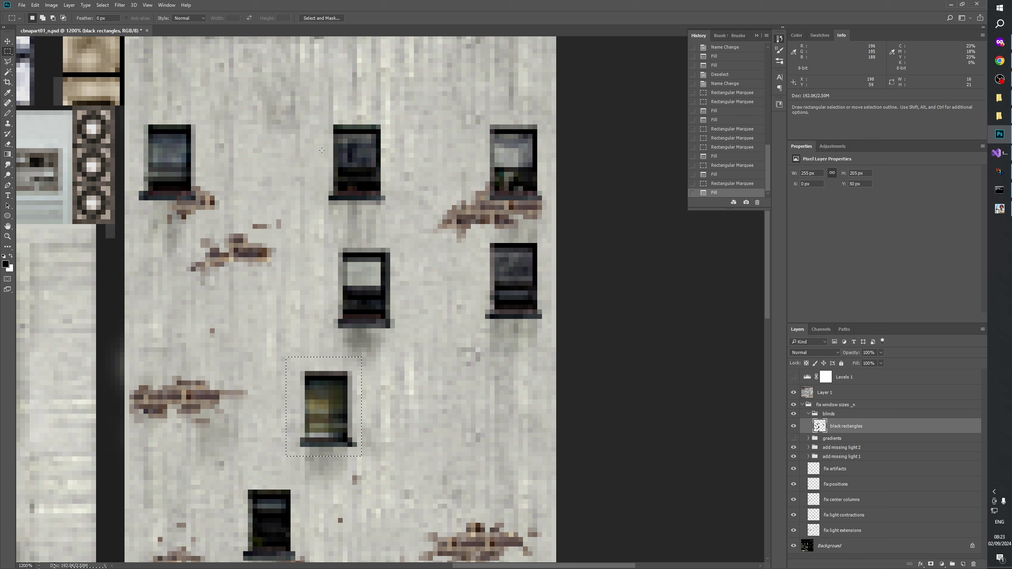
- Select the leftmost and middle top-row windows together, about 57 by 21 px, clear their black fills, and compare with the daytime layer
left_click(792, 393)
left_click(793, 393)
left_click_drag(375, 106, 405, 100)
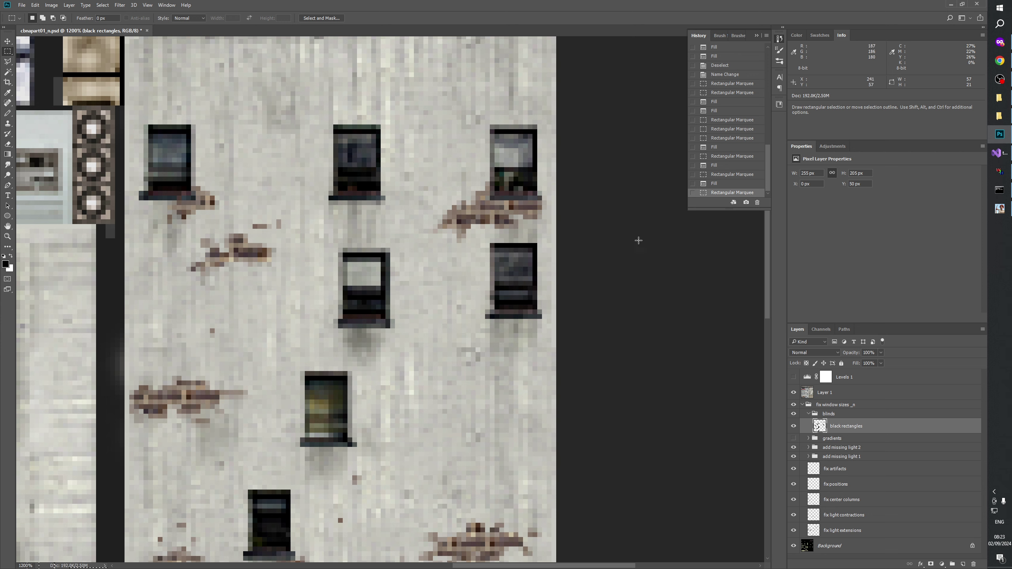
key("Delete")
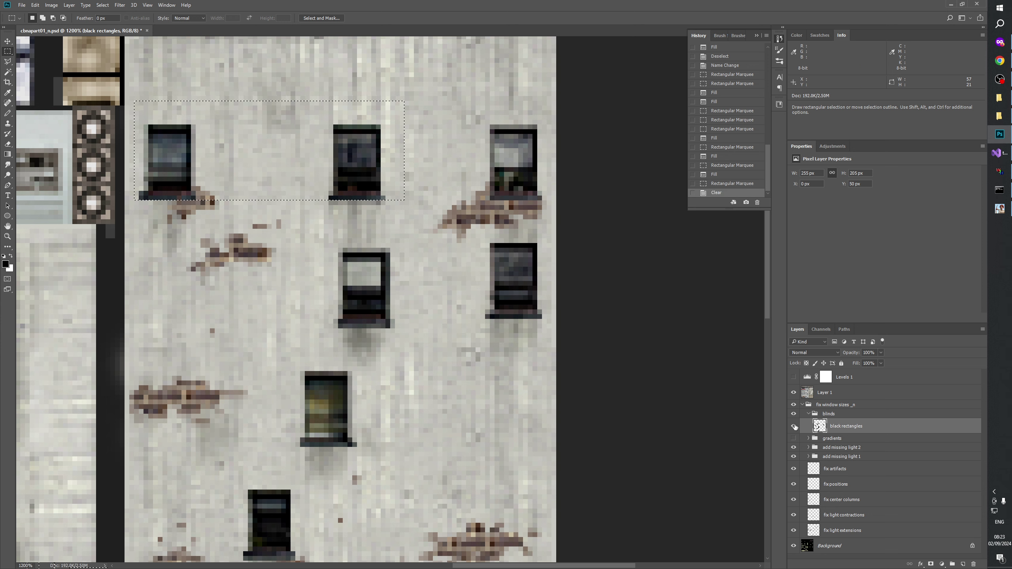
left_click(793, 393)
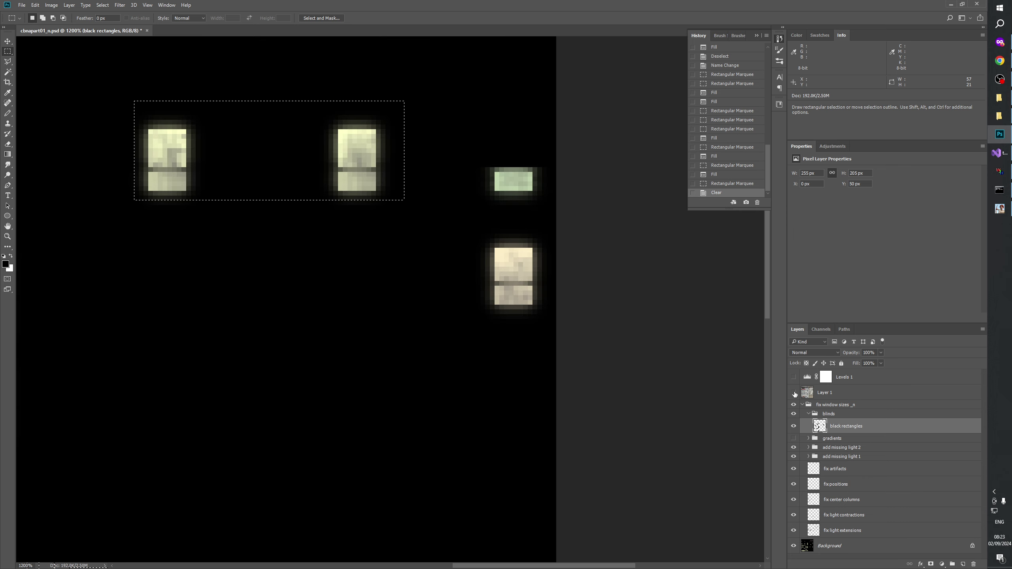
left_click(792, 392)
- Examine the daytime windows on the rust-patched and neighbouring facades for blinds and curtains that still need blacking out
left_click_drag(333, 411, 370, 235)
scroll(362, 233, "down", 3)
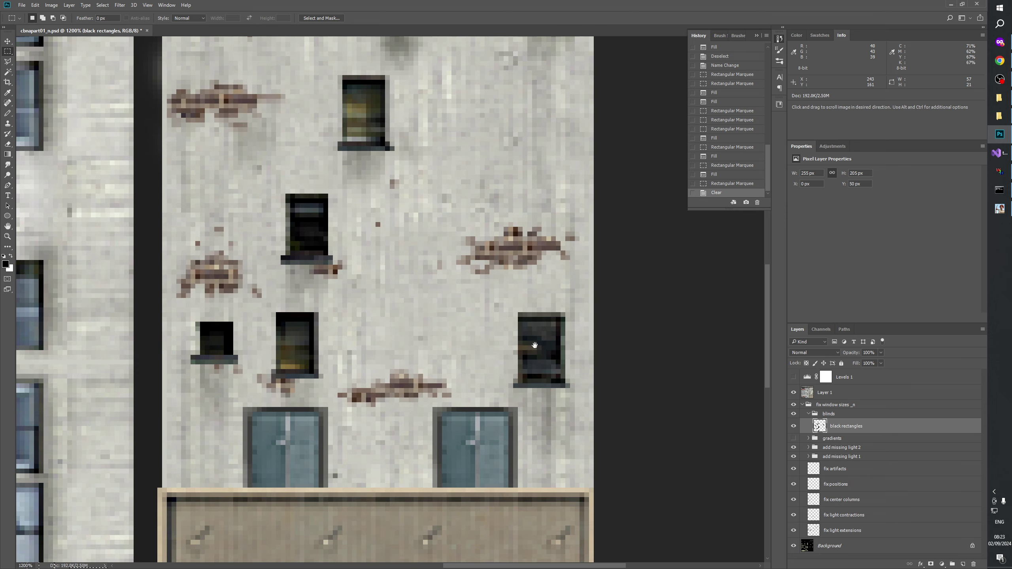
left_click_drag(559, 341, 583, 445)
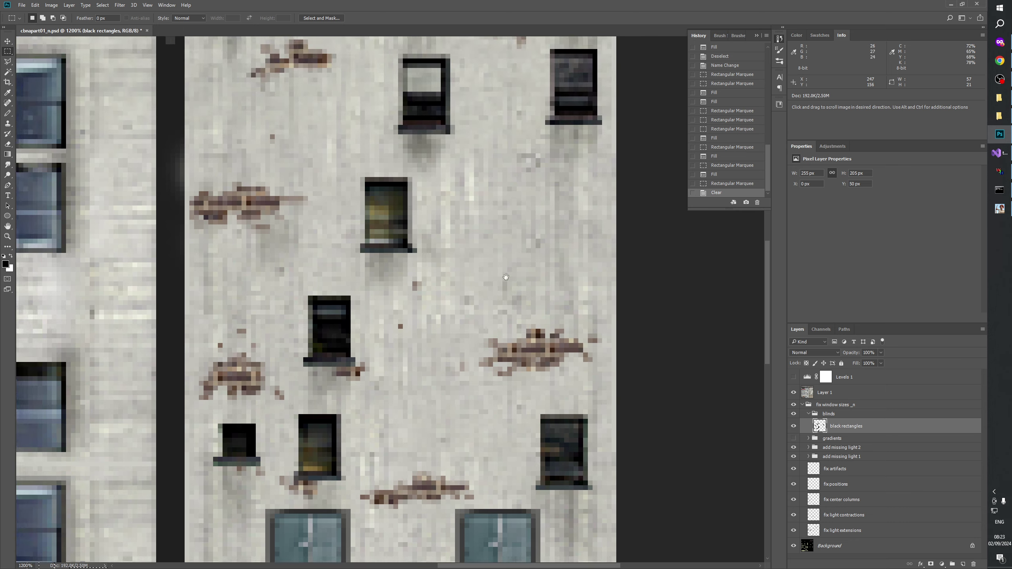
left_click_drag(337, 52, 622, 160)
left_click_drag(364, 400, 711, 104)
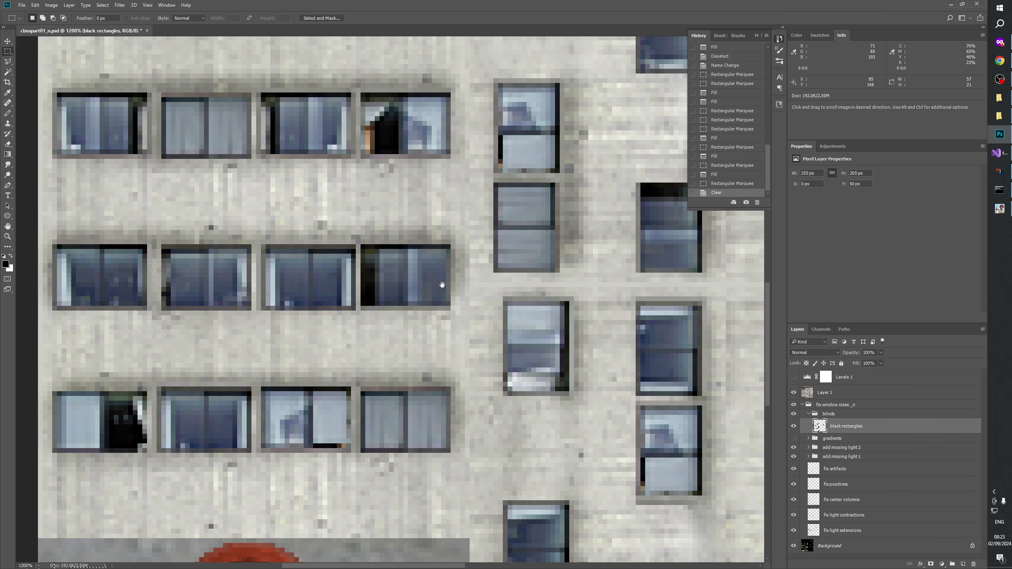
left_click_drag(384, 305, 295, 216)
left_click_drag(420, 325, 487, 355)
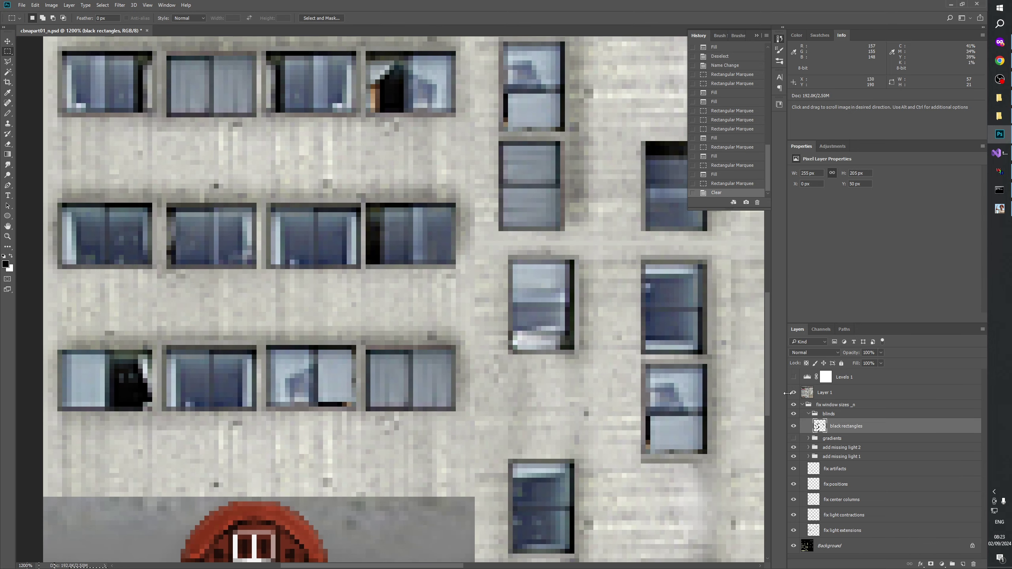
left_click(793, 427)
left_click(793, 427)
- Add a new layer named "brushed" above the black rectangles layer in the blinds group
left_click(962, 564)
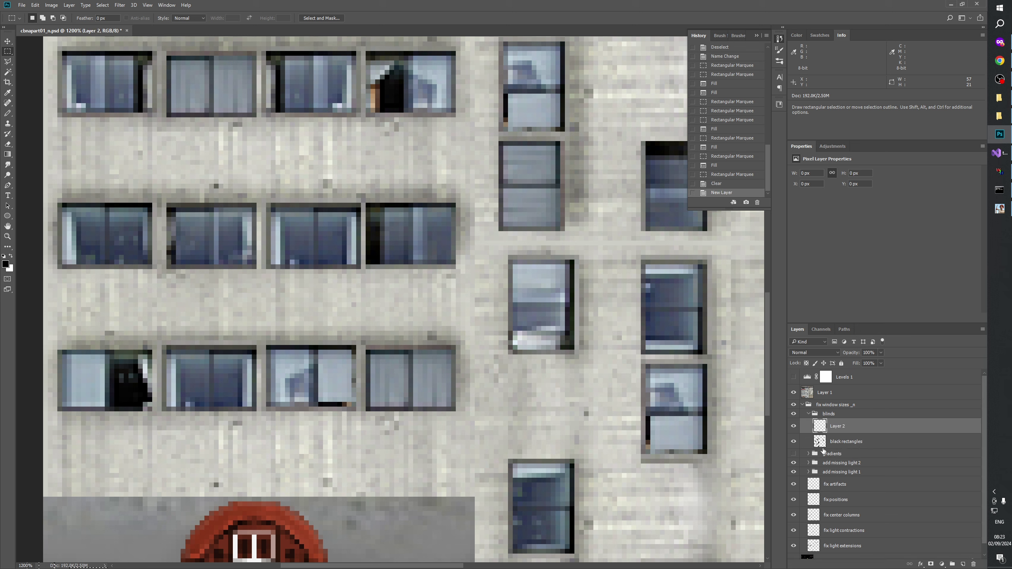
double_click(838, 426)
key("Return")
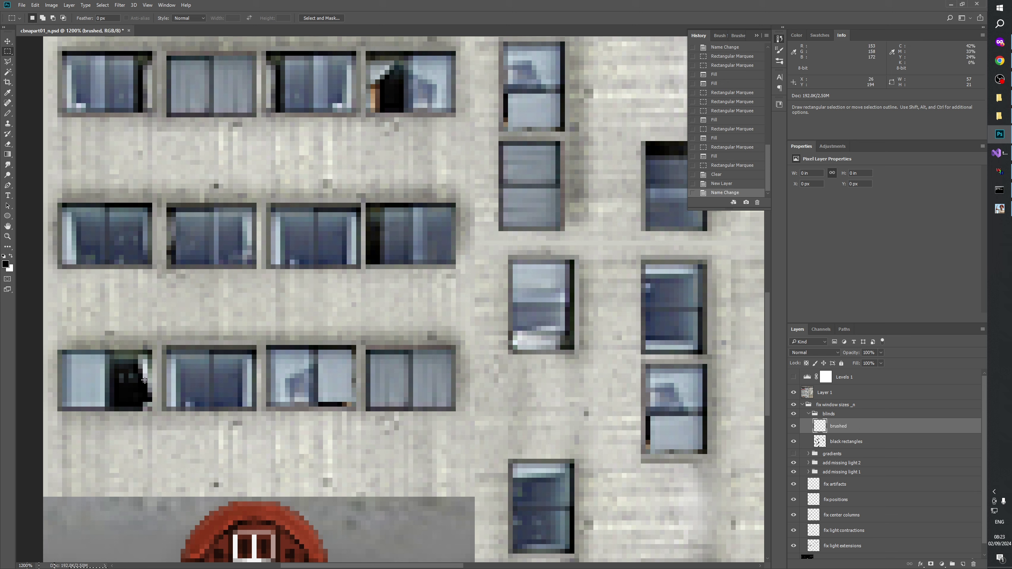
- Set up the Brush tool with a smaller ragged tip for painting on the curtained windows in the lowest row above the red arch
left_click(7, 237)
left_click(171, 399)
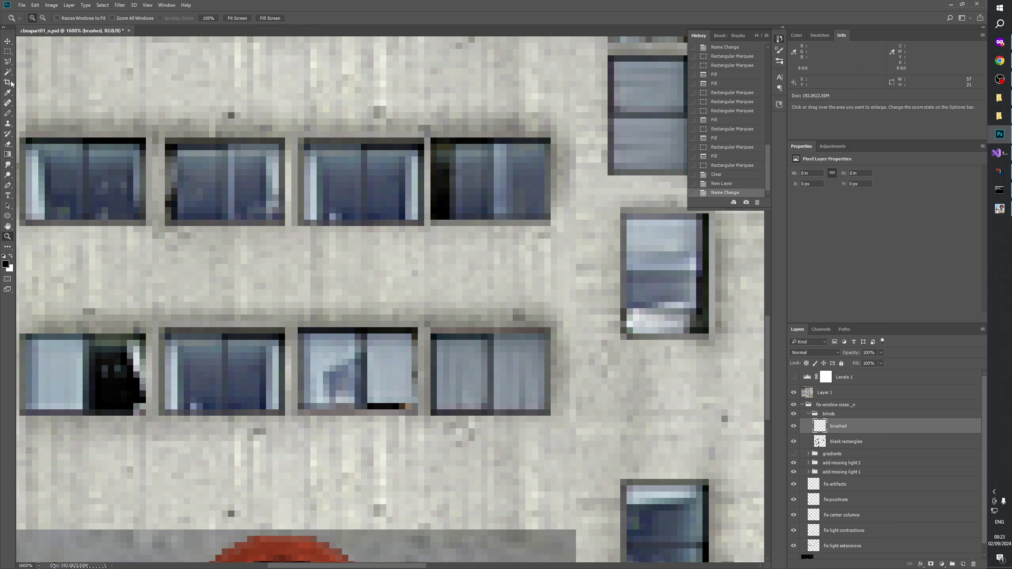
left_click(8, 112)
left_click(40, 114)
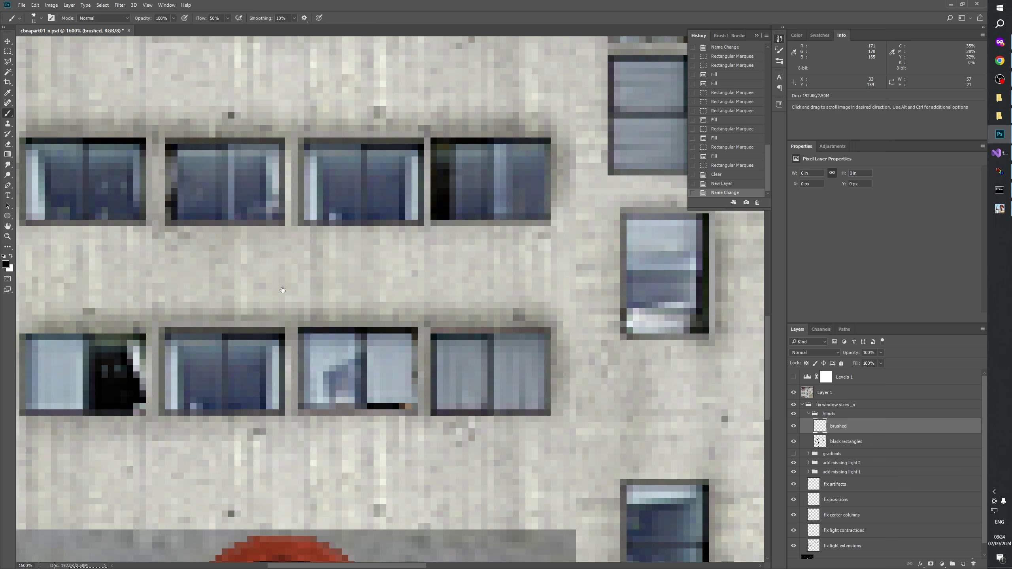
right_click(215, 312)
left_click(188, 4)
left_click_drag(219, 325, 445, 279)
left_click_drag(362, 301, 350, 300)
key("bracketleft")
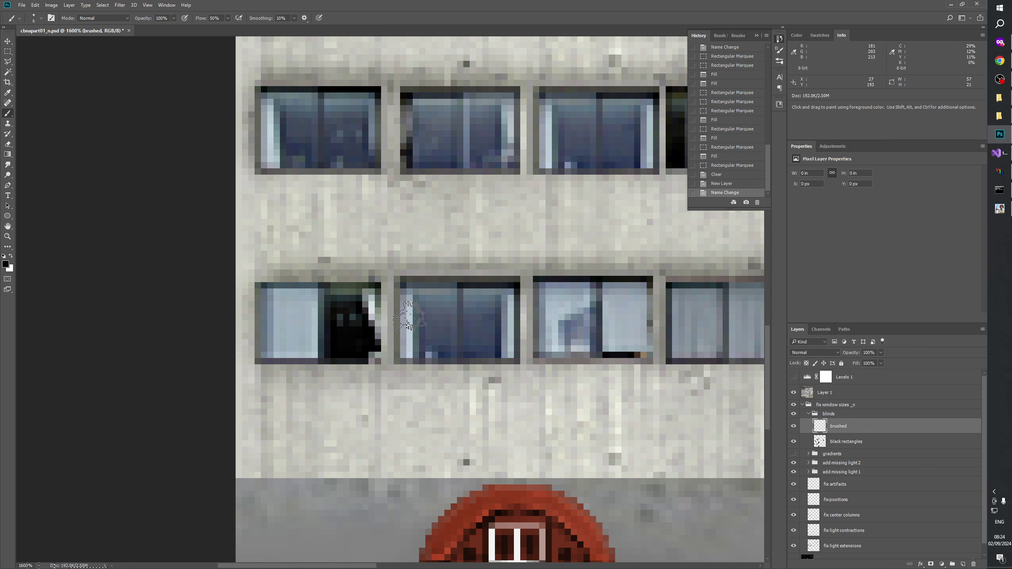
left_click_drag(413, 320, 409, 318)
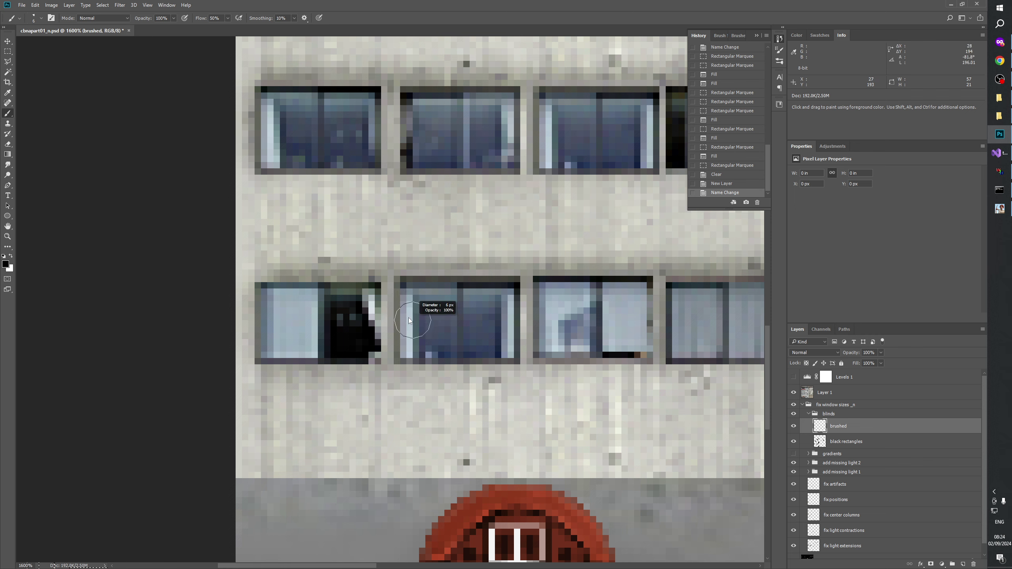
- Select the right part of the lit lowest-row pane with its glow, extended to about 10 by 20 px, checking against the daytime layer
left_click(7, 51)
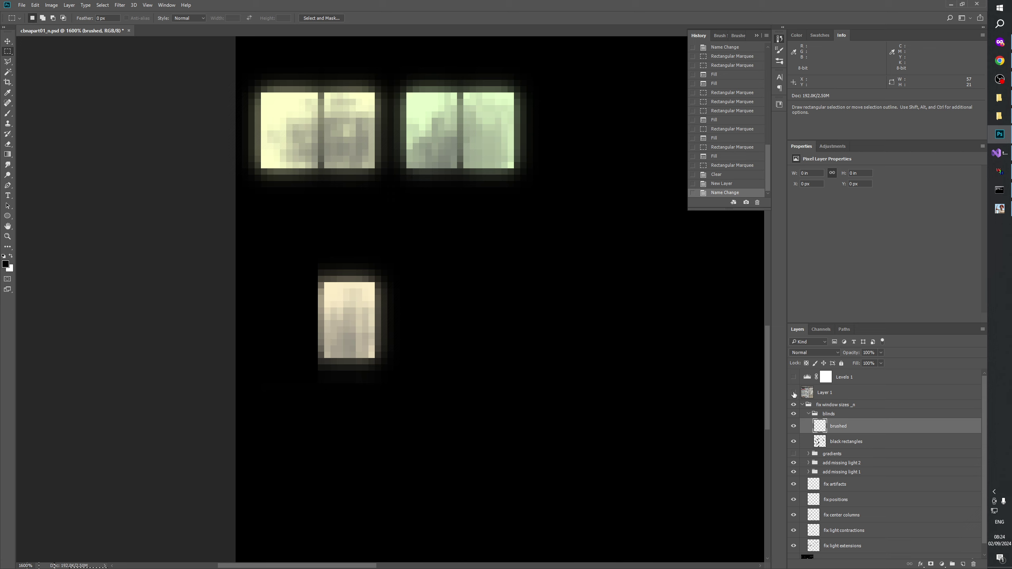
left_click(793, 392)
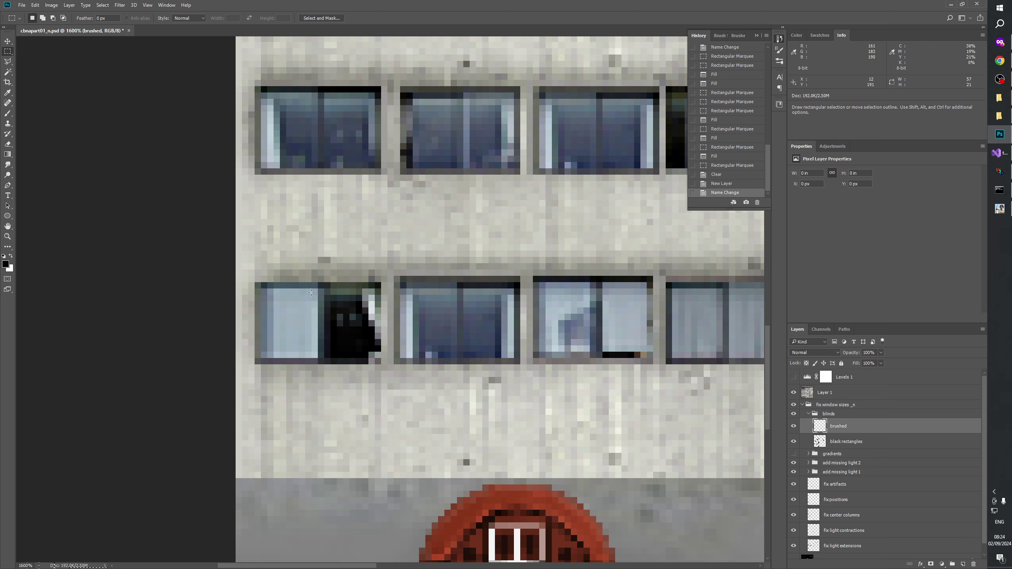
left_click_drag(342, 272, 394, 376)
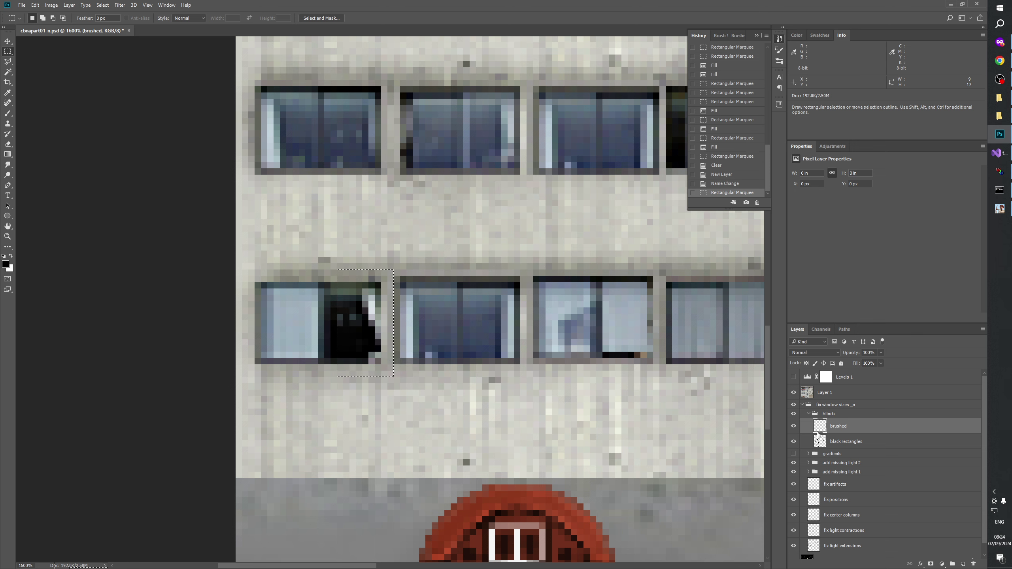
left_click(793, 392)
key("shift")
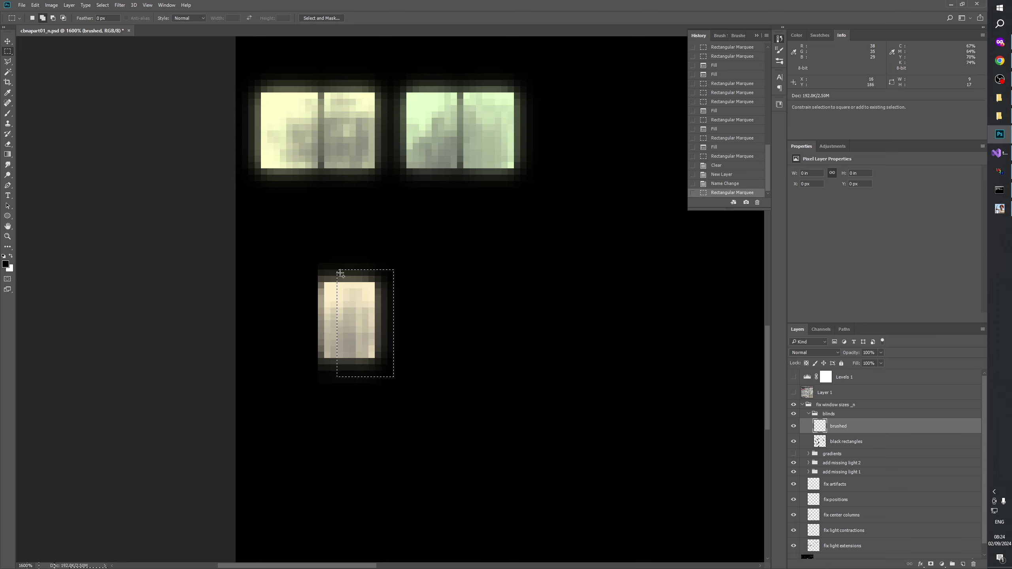
left_click_drag(340, 273, 392, 264)
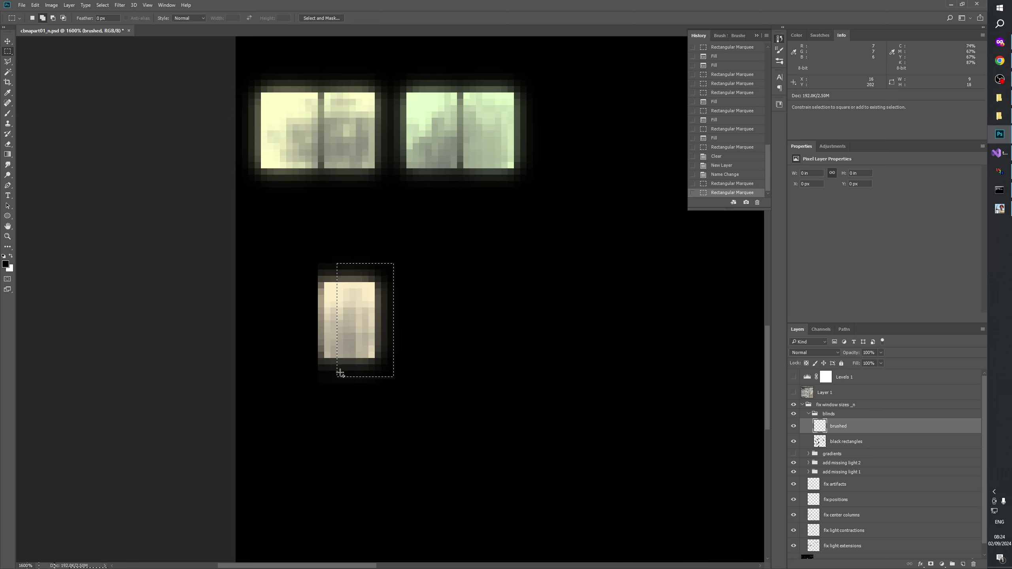
left_click_drag(339, 371, 391, 381)
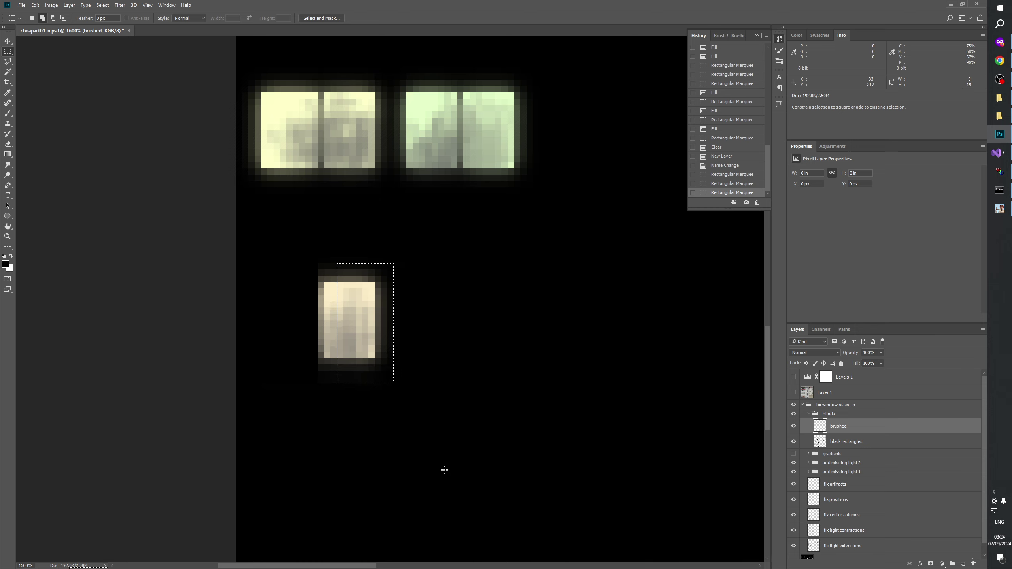
left_click_drag(387, 262, 393, 264)
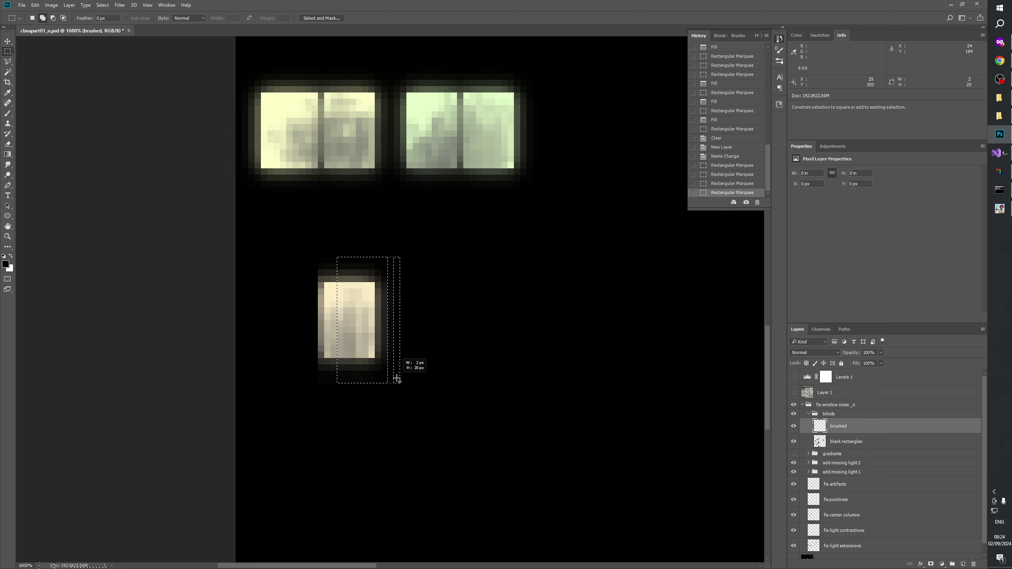
left_click_drag(397, 380, 397, 380)
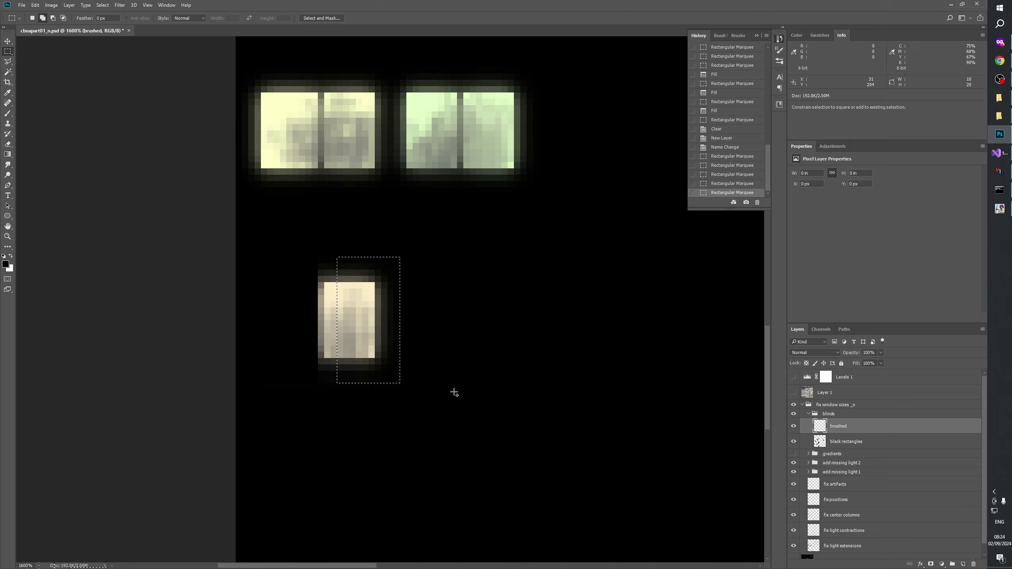
left_click(793, 393)
left_click(793, 393)
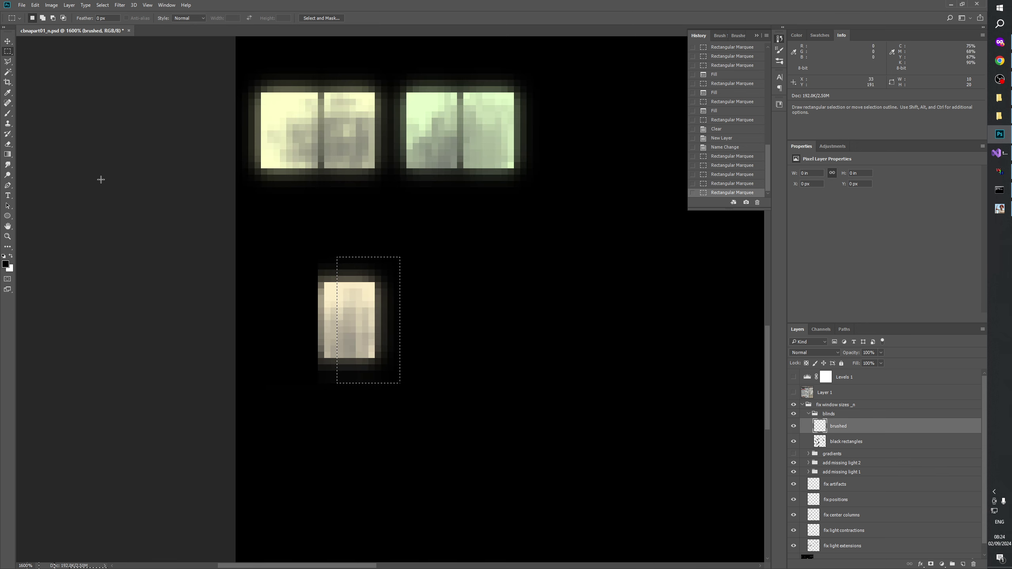
- Brush black over the curtain along the pane's right edge inside the selection, comparing the result with the daytime layer
left_click(8, 113)
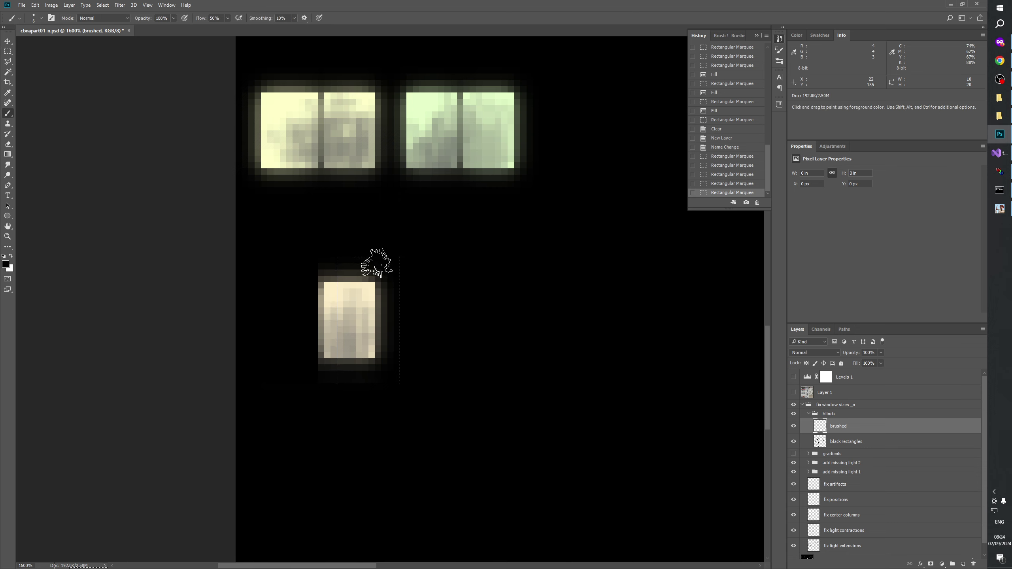
left_click(794, 392)
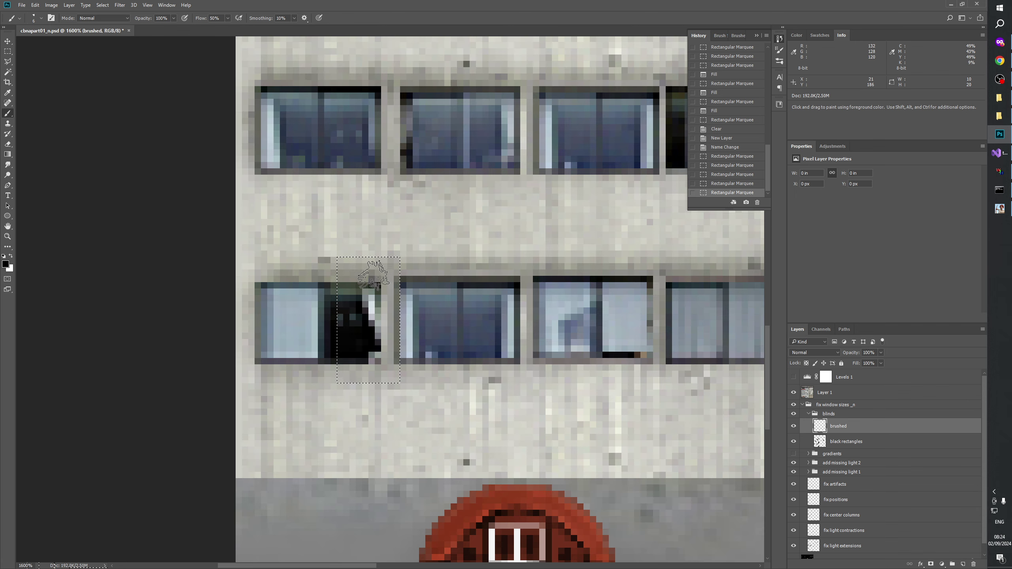
mouse_move(383, 307)
left_mouse_down()
mouse_move(394, 367)
mouse_move(372, 273)
left_mouse_up()
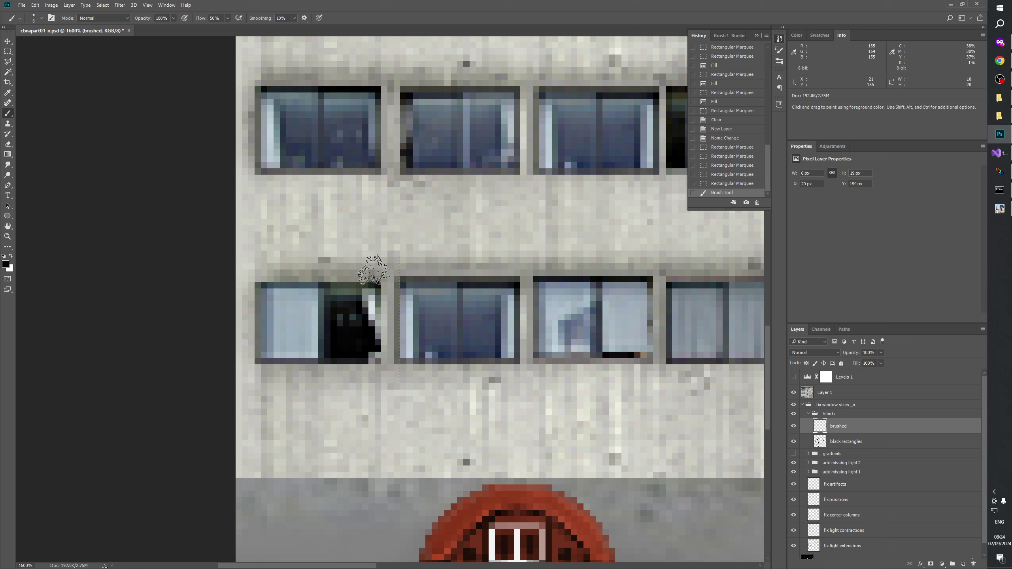
left_click(384, 368)
mouse_move(383, 367)
left_mouse_down()
mouse_move(373, 319)
mouse_move(384, 372)
left_mouse_up()
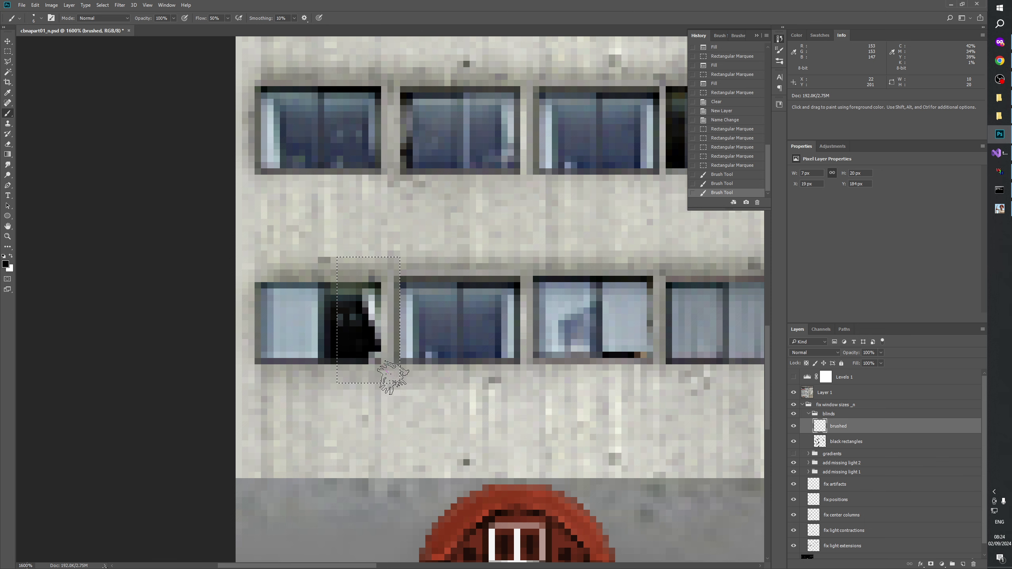
left_click(794, 393)
left_click(793, 393)
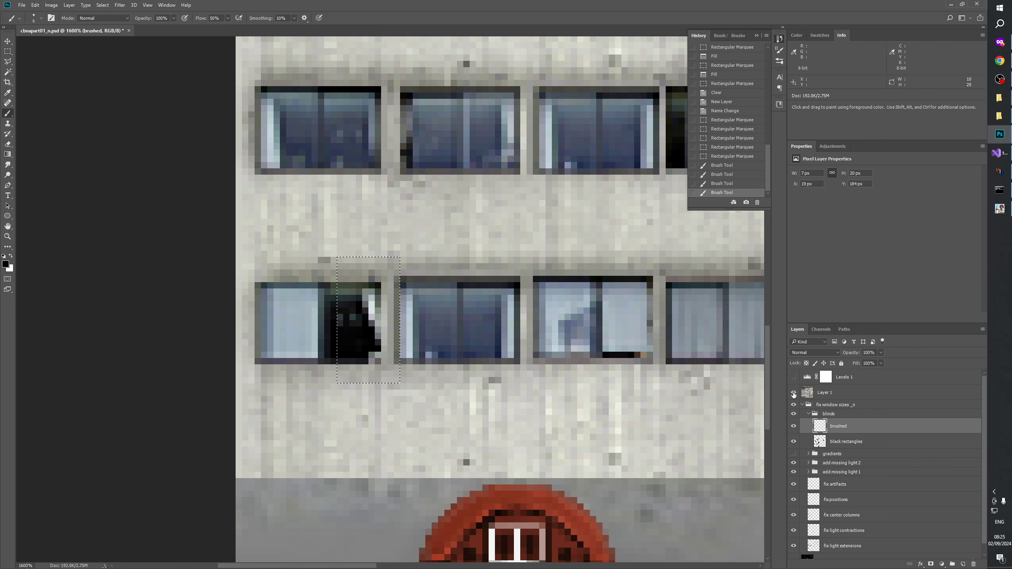
left_click(793, 393)
left_click(793, 393)
left_click(793, 392)
left_click(794, 393)
- Show the Levels 1 adjustment over the night texture, brush black over leftover glow beside the pane's curtain edge, and hide Levels 1 again
left_click_drag(653, 180, 497, 323)
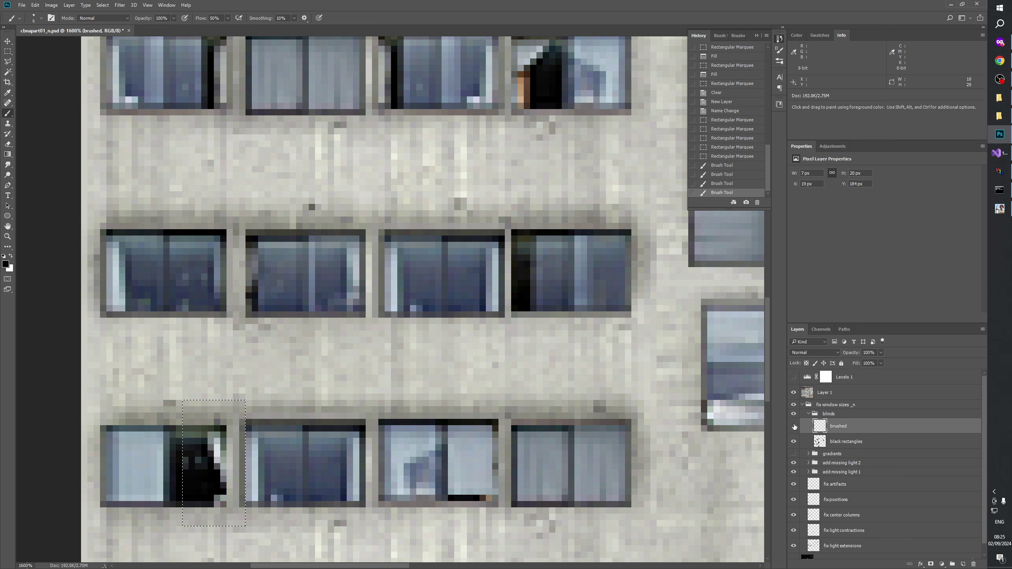
left_click(793, 377)
left_click(793, 392)
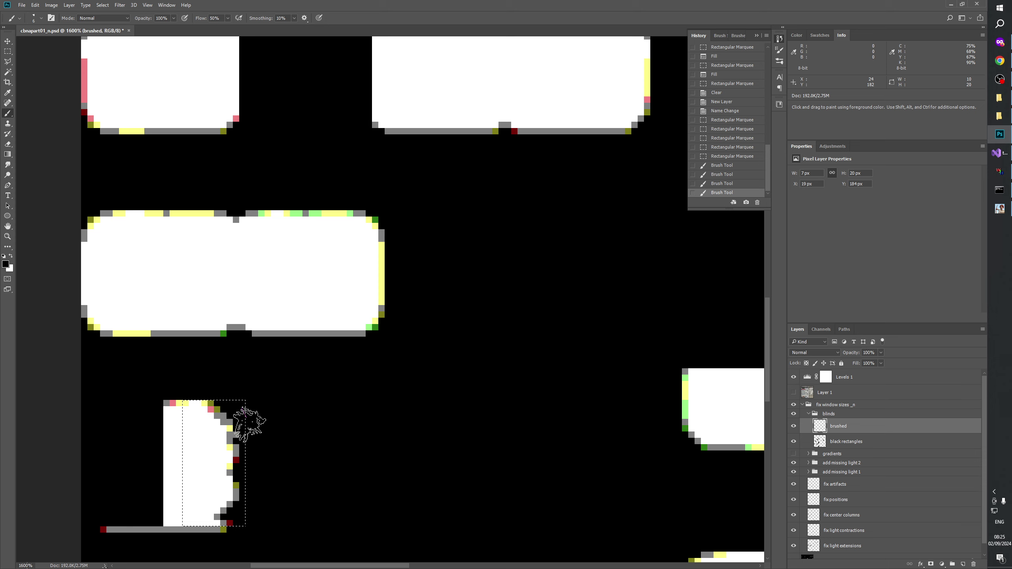
left_click(265, 473)
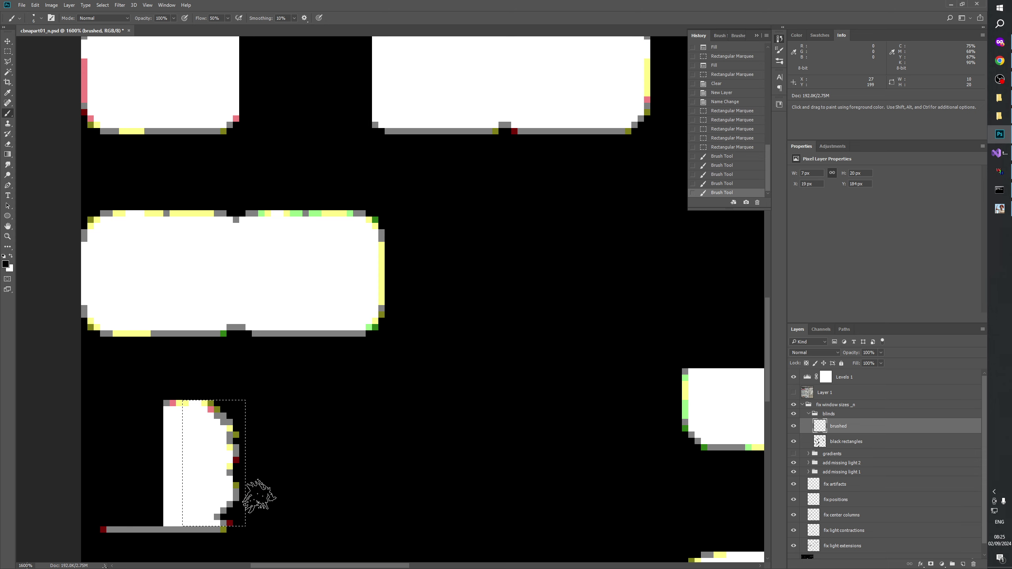
left_click(793, 392)
left_click(794, 392)
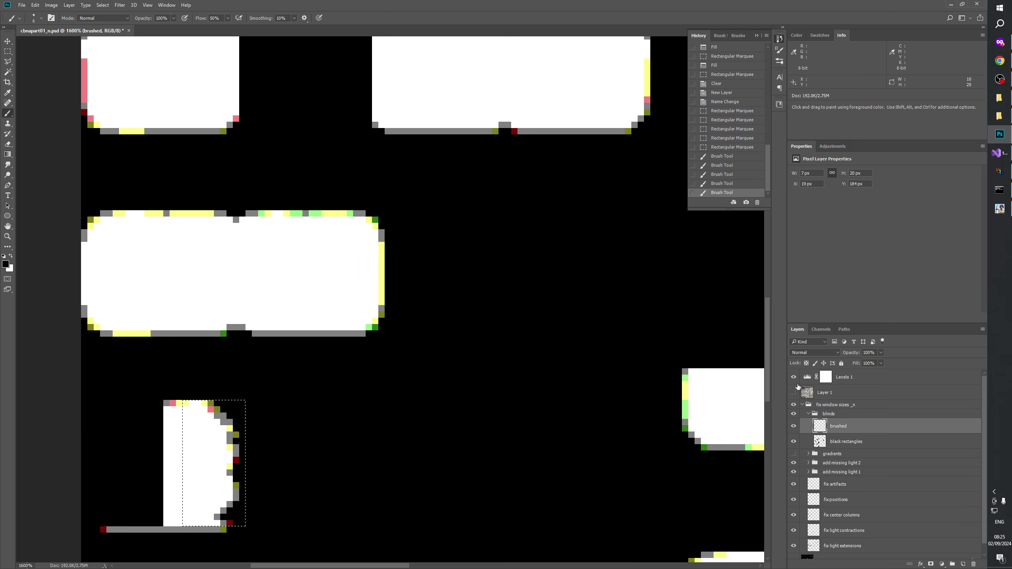
left_click(793, 377)
left_click(793, 377)
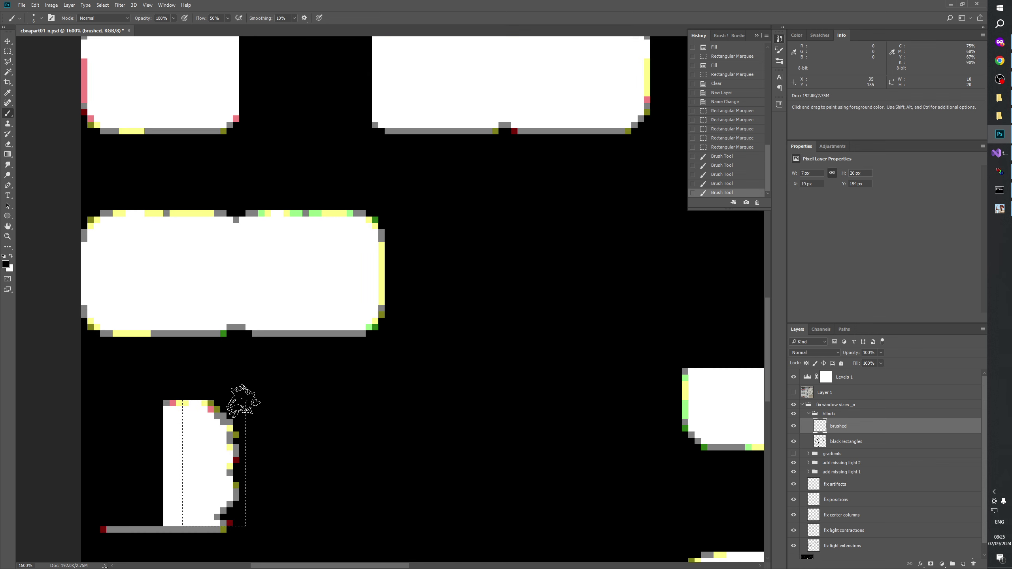
left_click(255, 448)
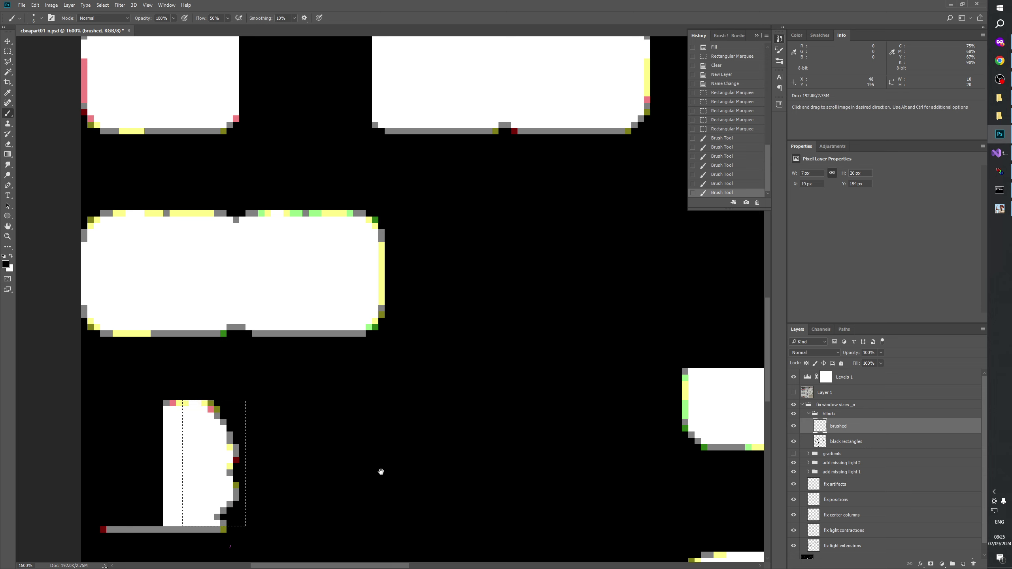
left_click_drag(376, 494, 470, 364)
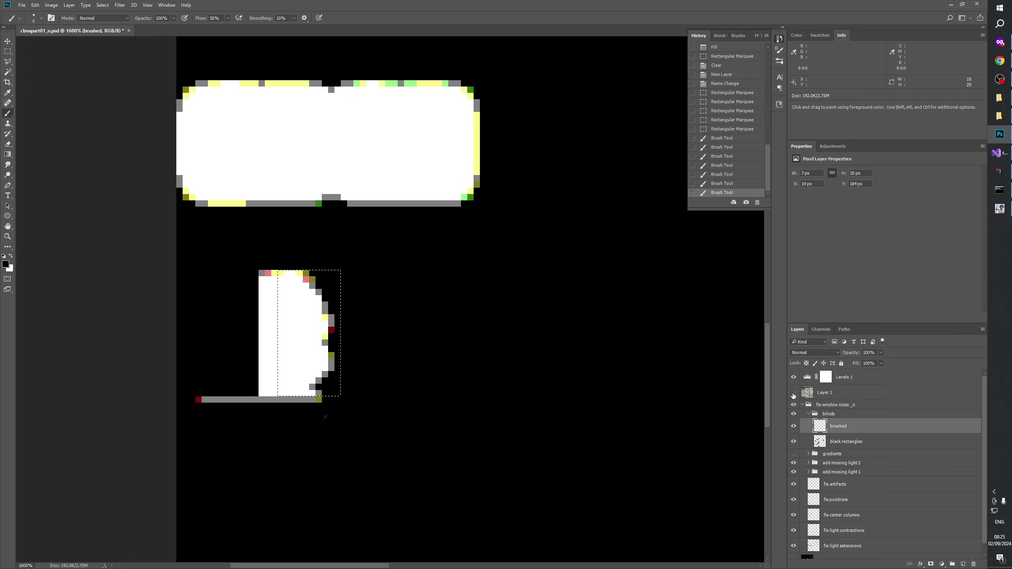
left_click(793, 376)
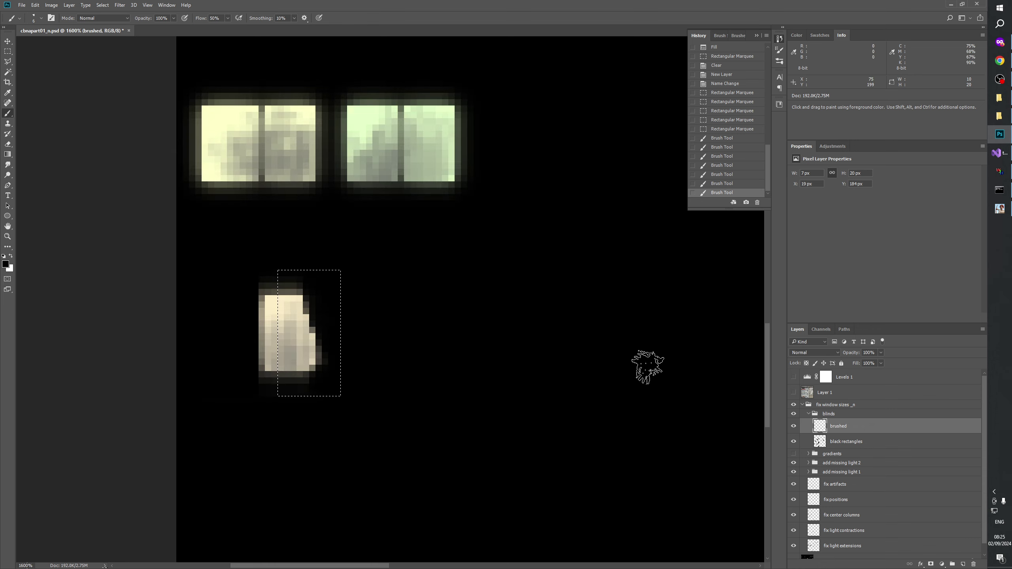
left_click_drag(648, 362, 474, 306)
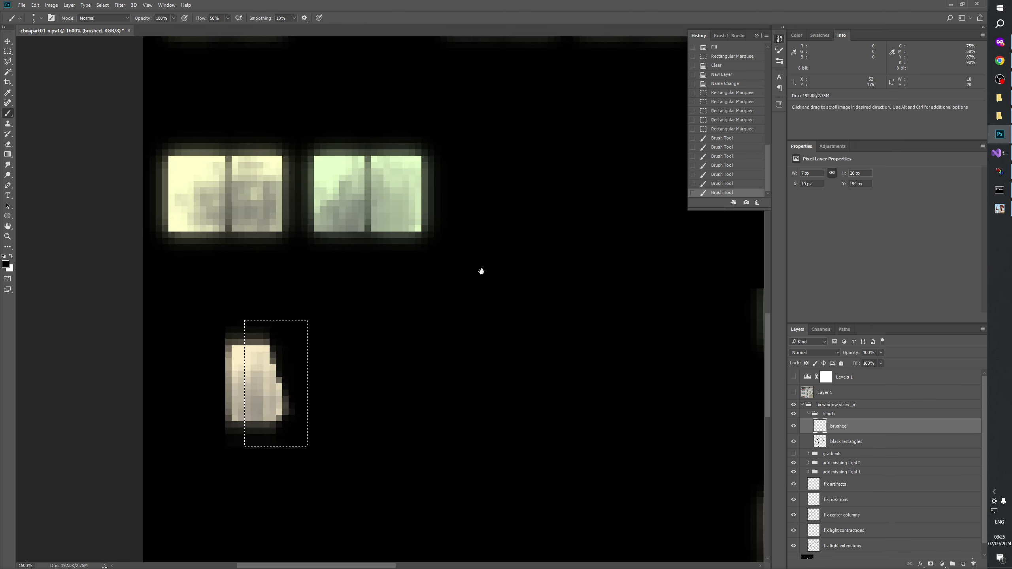
- Inspect the brushed lowest-row pane under the Levels 1 adjustment and examine the daytime layer for curtains in the rows above
mouse_move(479, 271)
left_mouse_down()
mouse_move(453, 435)
mouse_move(495, 279)
left_mouse_up()
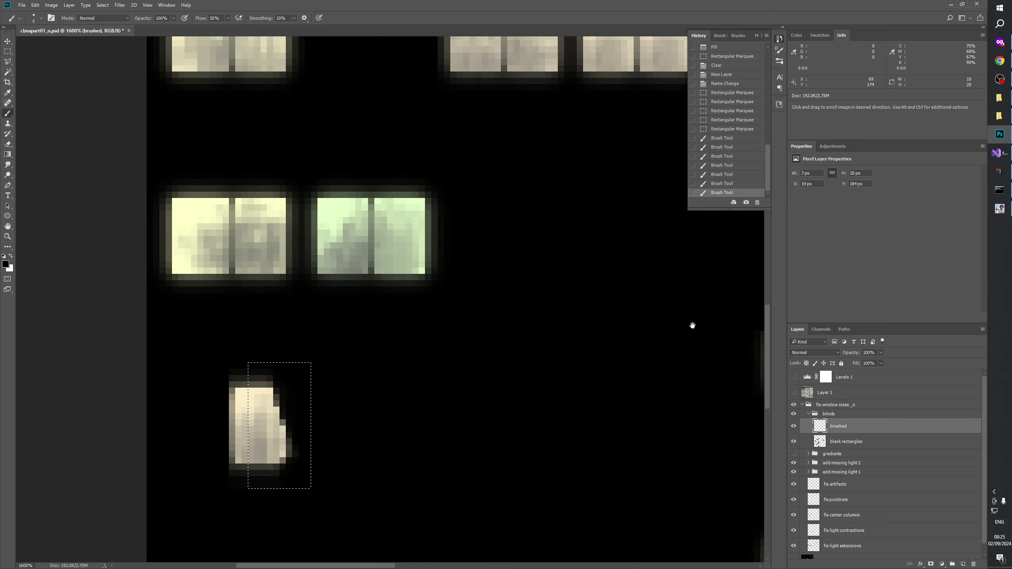
left_click(793, 377)
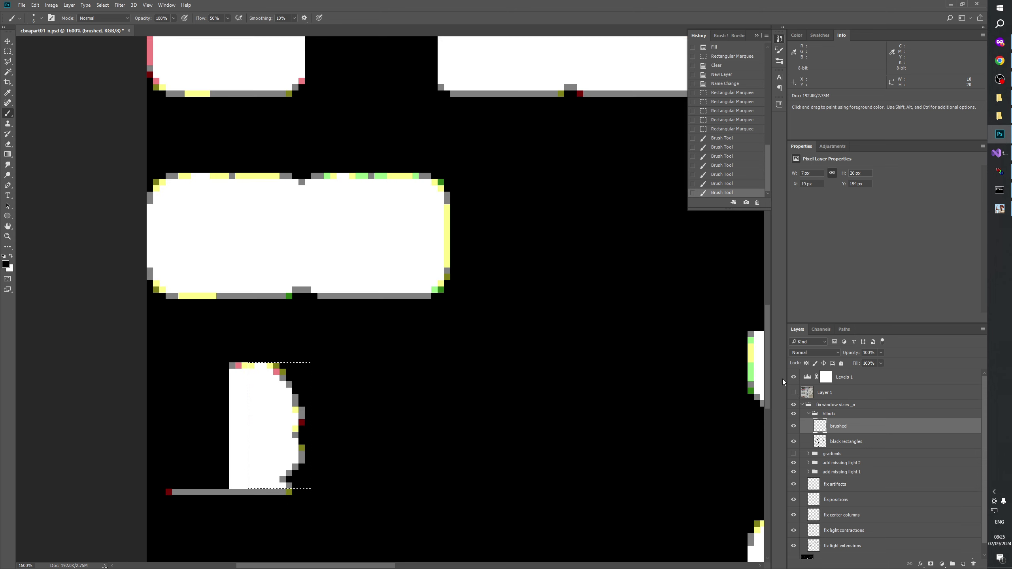
left_click_drag(508, 397, 576, 385)
left_click(793, 377)
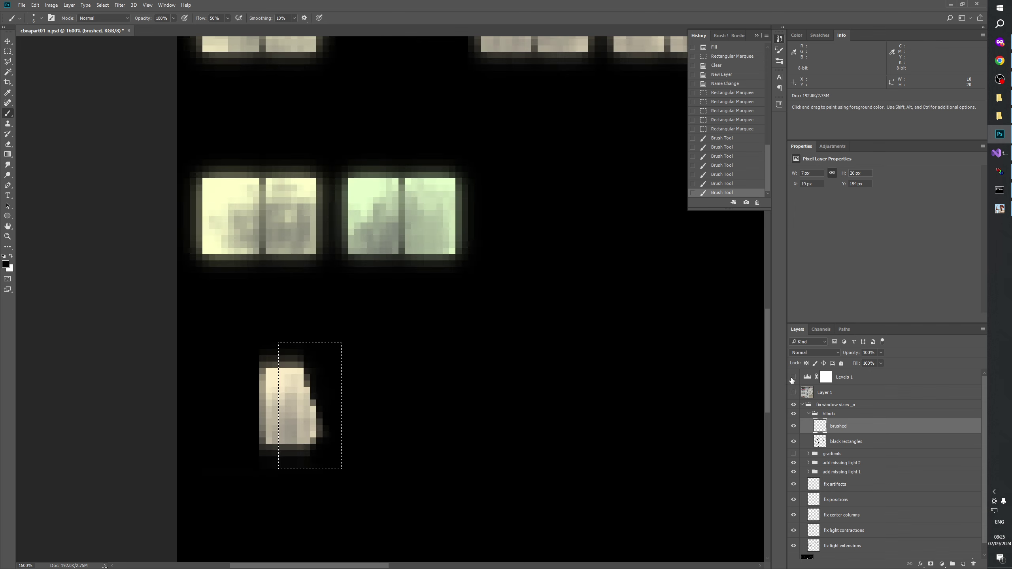
left_click_drag(475, 349, 620, 420)
left_click_drag(691, 392, 600, 477)
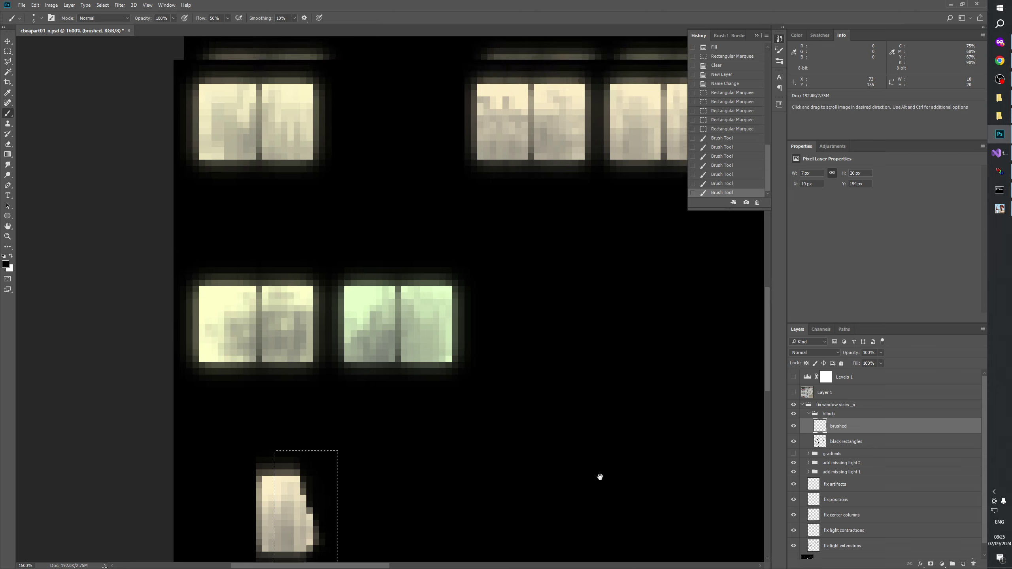
left_click(793, 392)
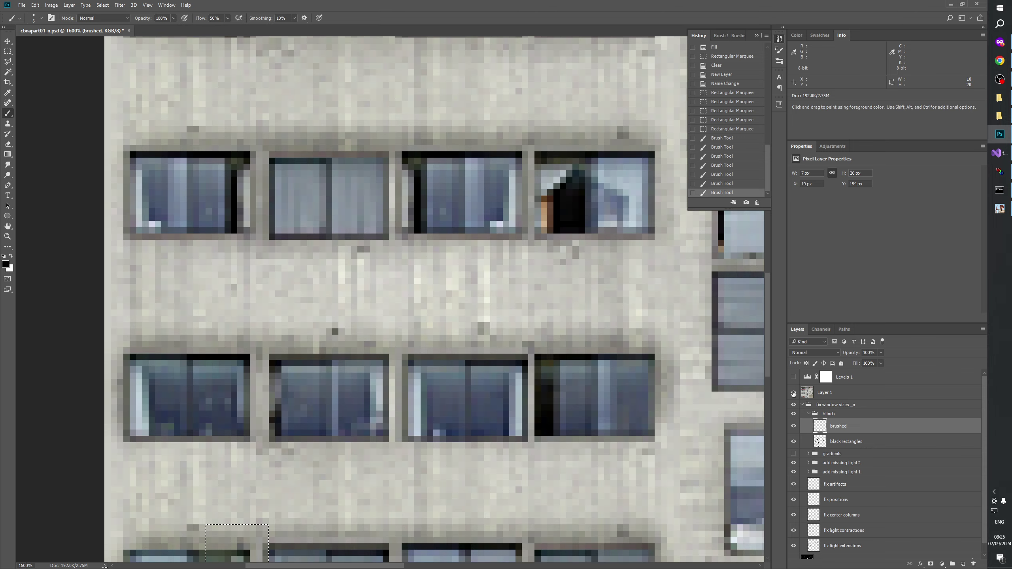
left_click_drag(246, 430, 440, 374)
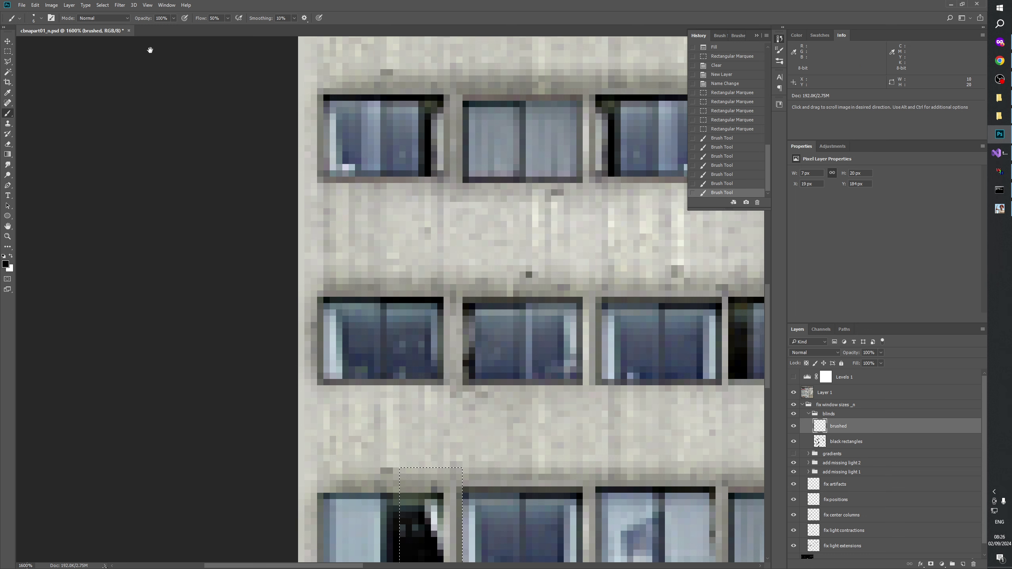
- Select the left curtain strip of the first window in the second-lowest row with its glow, about 7 by 20 px, and activate the Brush tool
left_click(9, 52)
mouse_move(264, 279)
left_mouse_down()
mouse_move(324, 303)
mouse_move(338, 417)
mouse_move(338, 405)
left_mouse_up()
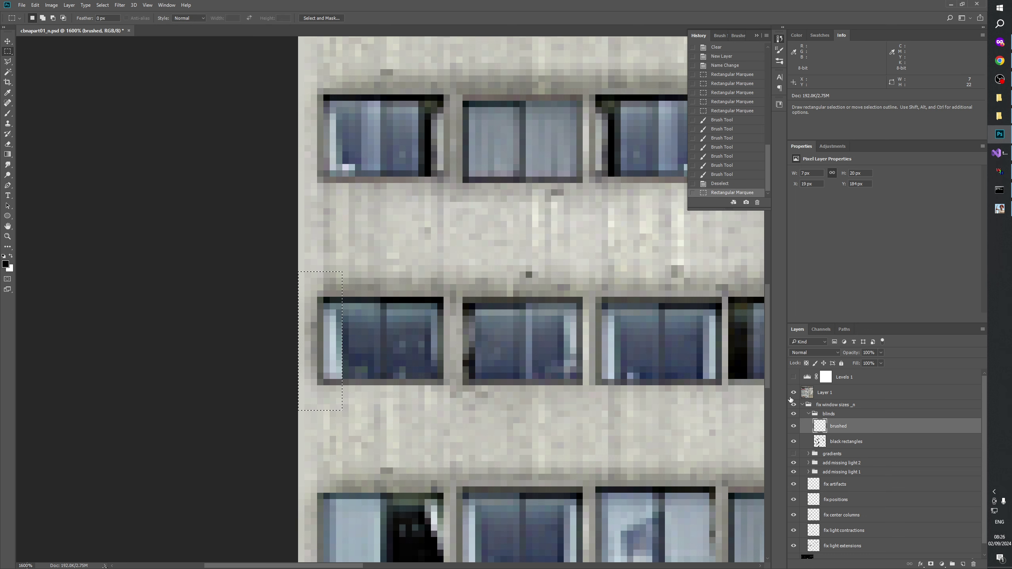
left_click(794, 393)
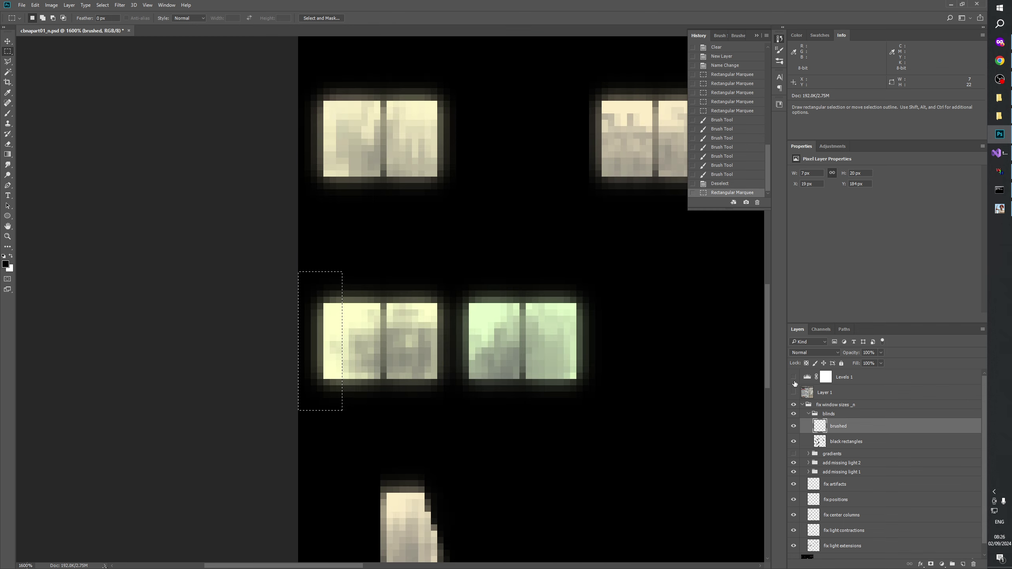
left_click_drag(276, 251, 372, 275)
left_click_drag(292, 451, 349, 409)
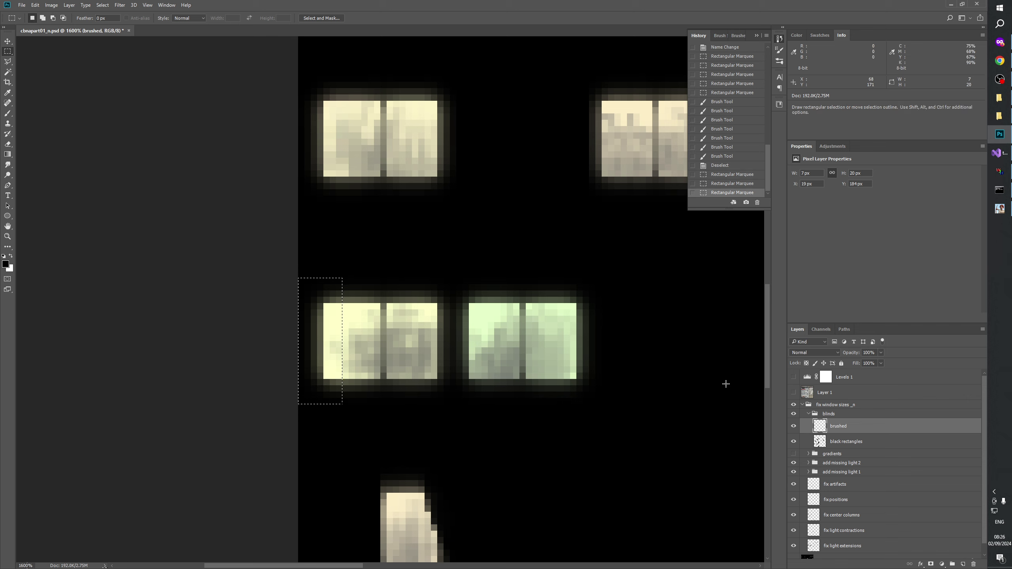
left_click(793, 377)
left_click_drag(792, 377, 792, 389)
left_click(793, 393)
left_click(7, 113)
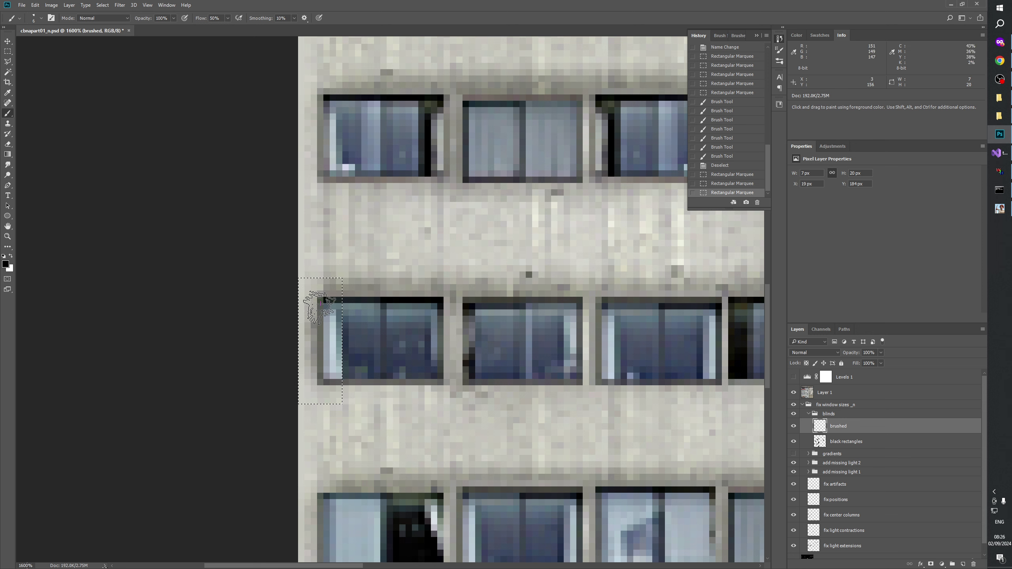
left_click(344, 401)
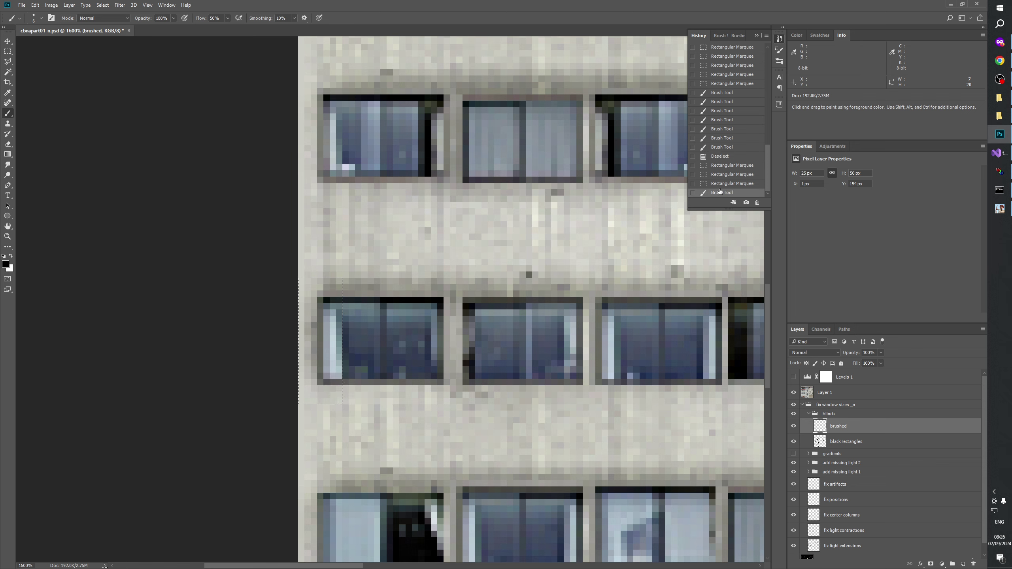
key("ctrl+z")
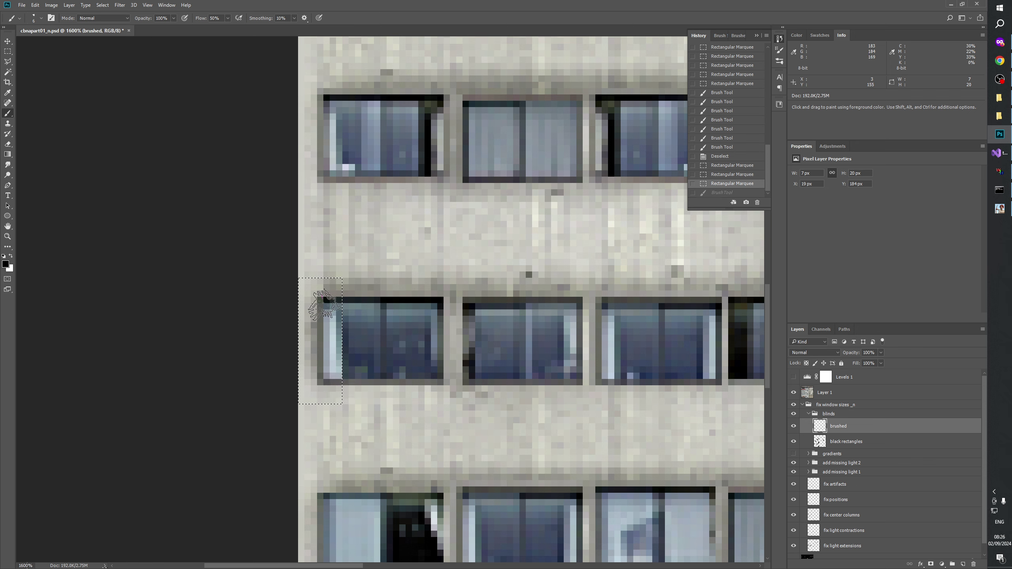
left_click(713, 192)
left_click(718, 184)
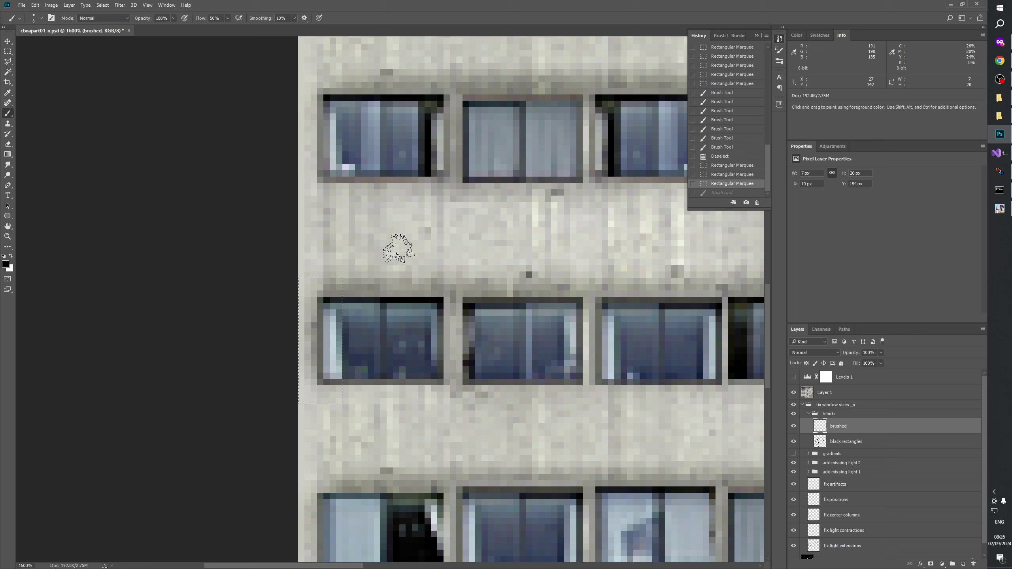
- Brush black over the curtain and leftover glow along the window's left edge inside the selection, using the daytime layer and Levels 1 as guides
left_click(315, 303)
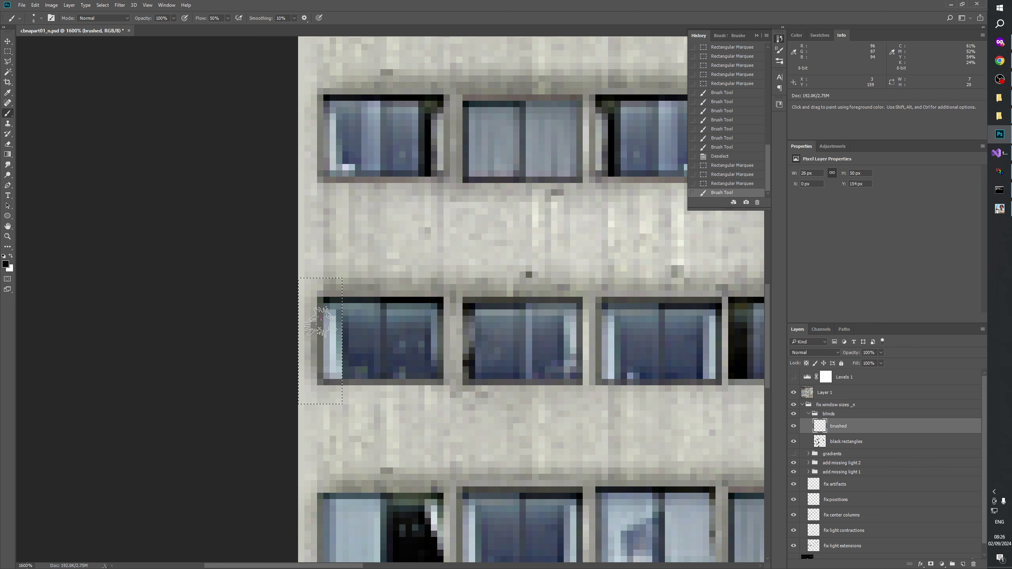
left_click(340, 424)
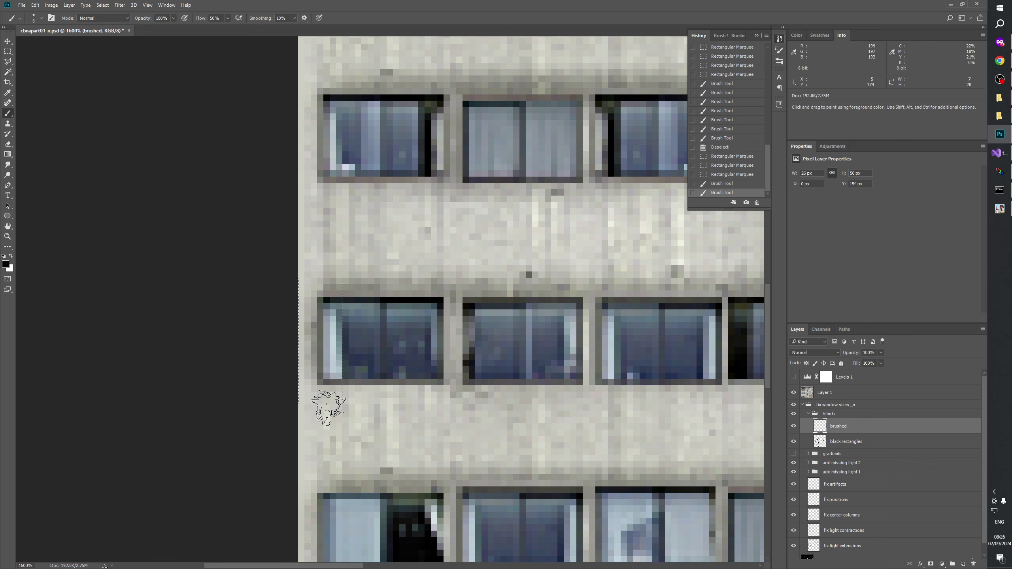
left_click(793, 376)
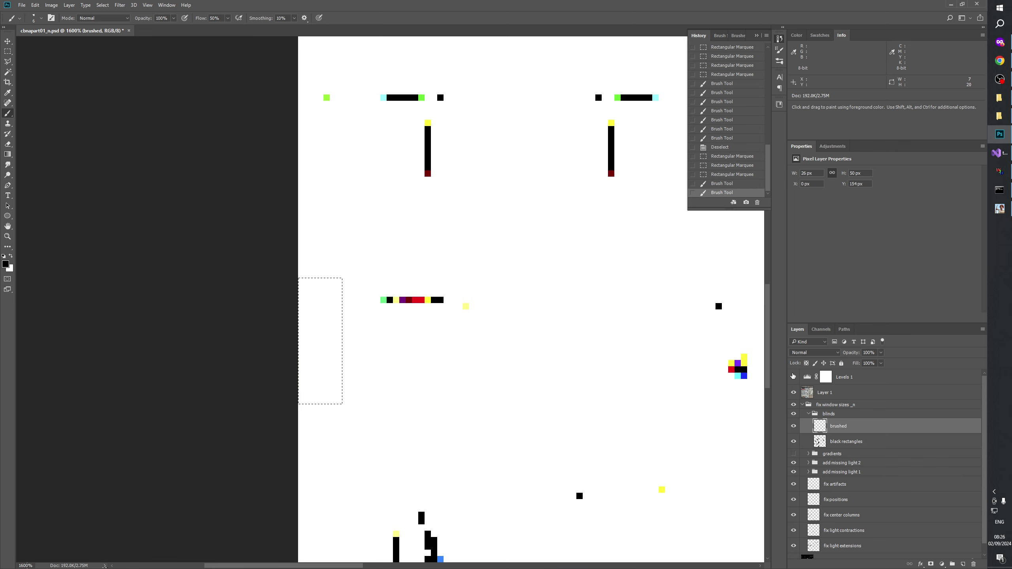
left_click(795, 393)
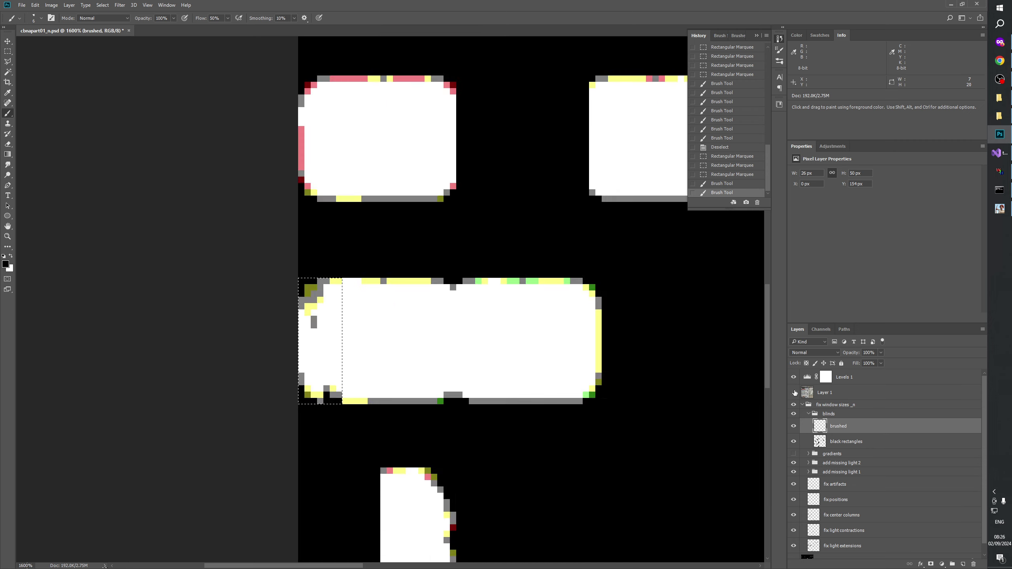
left_click(793, 426)
left_click(794, 426)
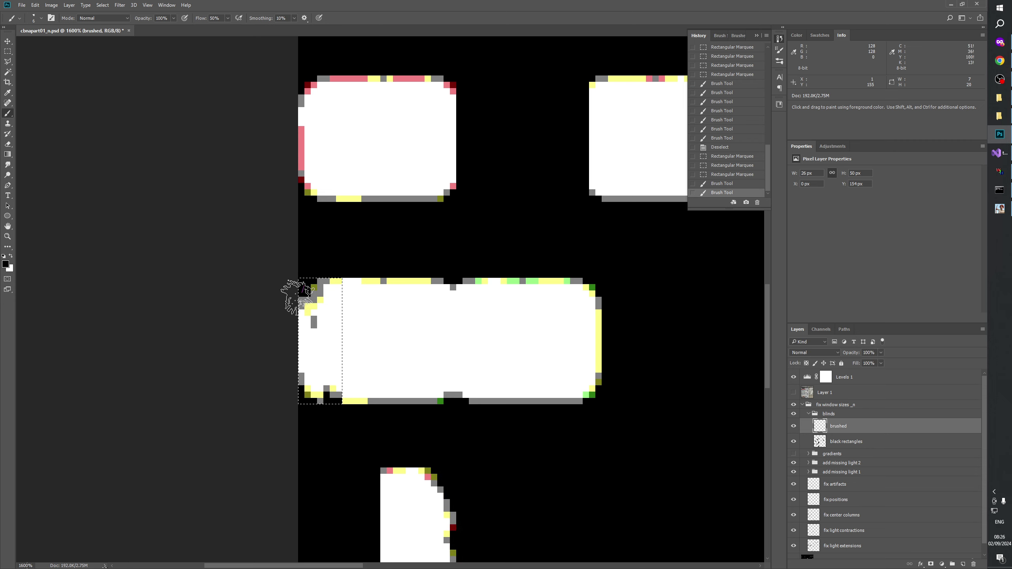
mouse_move(293, 383)
left_mouse_down()
mouse_move(278, 338)
mouse_move(286, 335)
mouse_move(318, 425)
mouse_move(288, 347)
left_mouse_up()
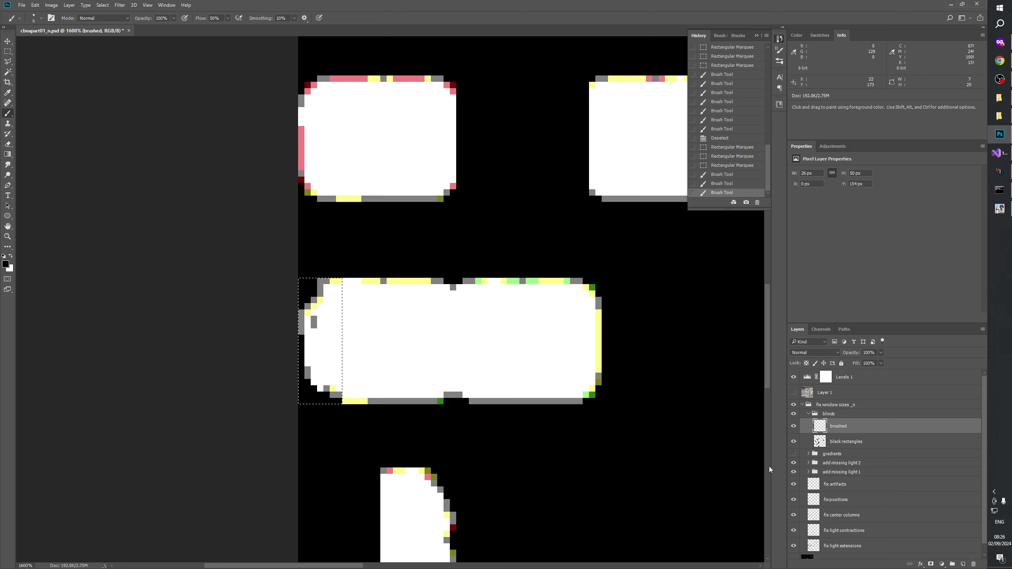
- Hide Levels 1 and compare the curtained window with and without the brushed layer
left_click(793, 392)
left_click(793, 404)
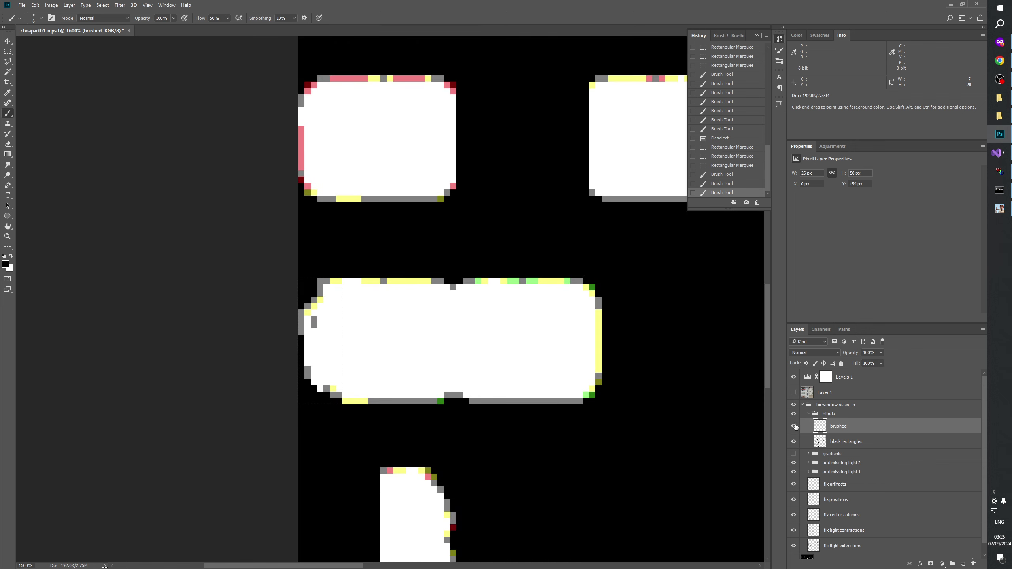
left_click(794, 379)
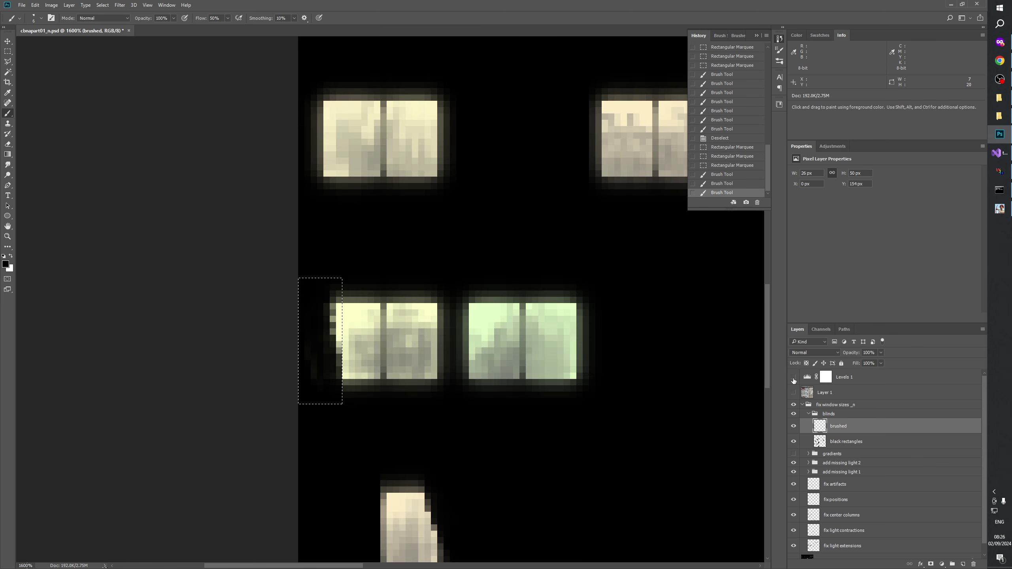
left_click(794, 425)
left_click(794, 426)
left_click(793, 425)
left_click(793, 426)
left_click(793, 426)
left_click(794, 426)
- Compare the lit windows of the lower rows with the daytime layer, looking for further curtains
mouse_move(569, 379)
left_mouse_down()
mouse_move(483, 392)
mouse_move(469, 461)
left_mouse_up()
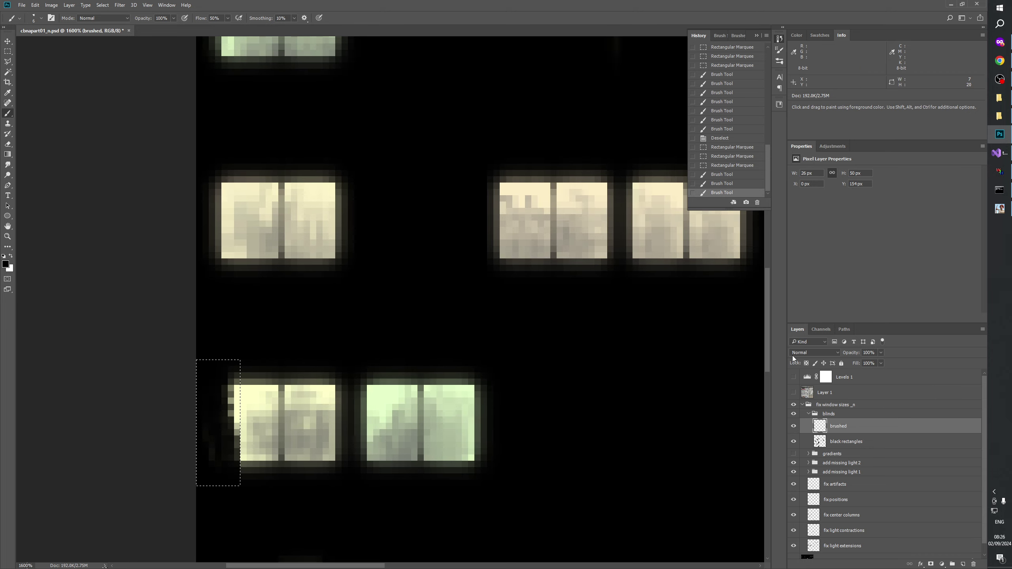
left_click(793, 376)
left_click(794, 393)
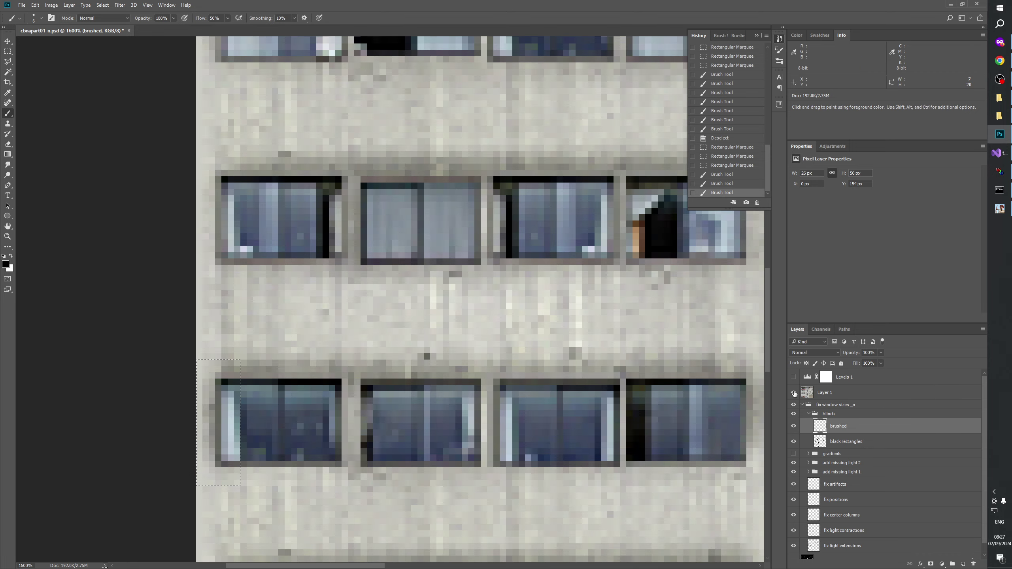
left_click(794, 393)
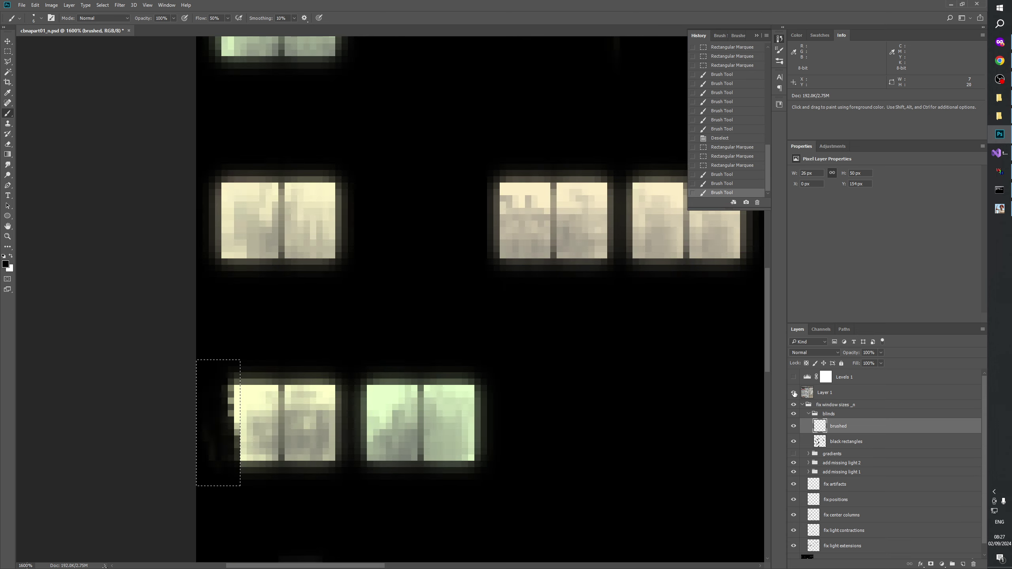
left_click(794, 392)
left_click(794, 392)
left_click(793, 393)
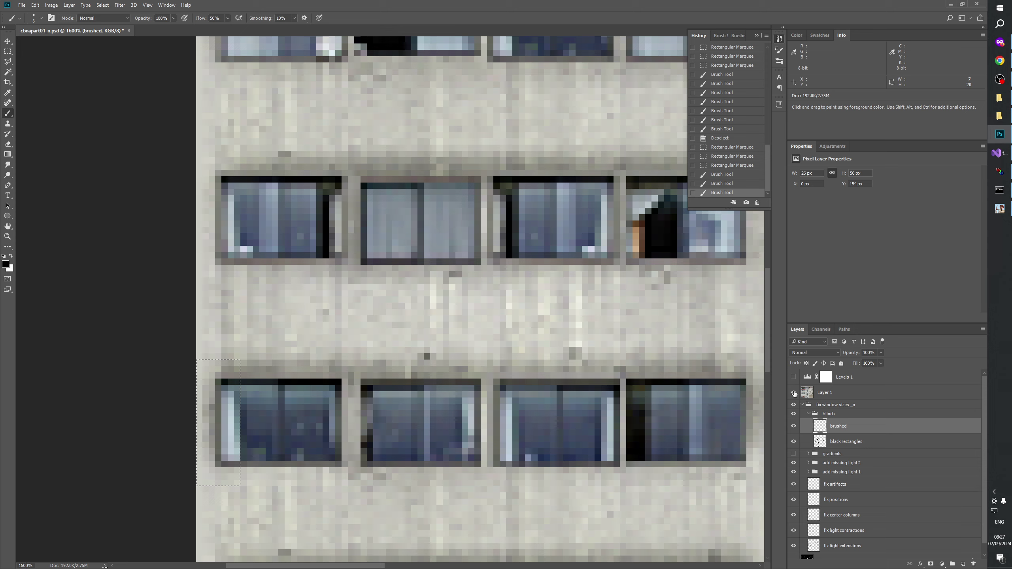
left_click_drag(561, 387, 429, 319)
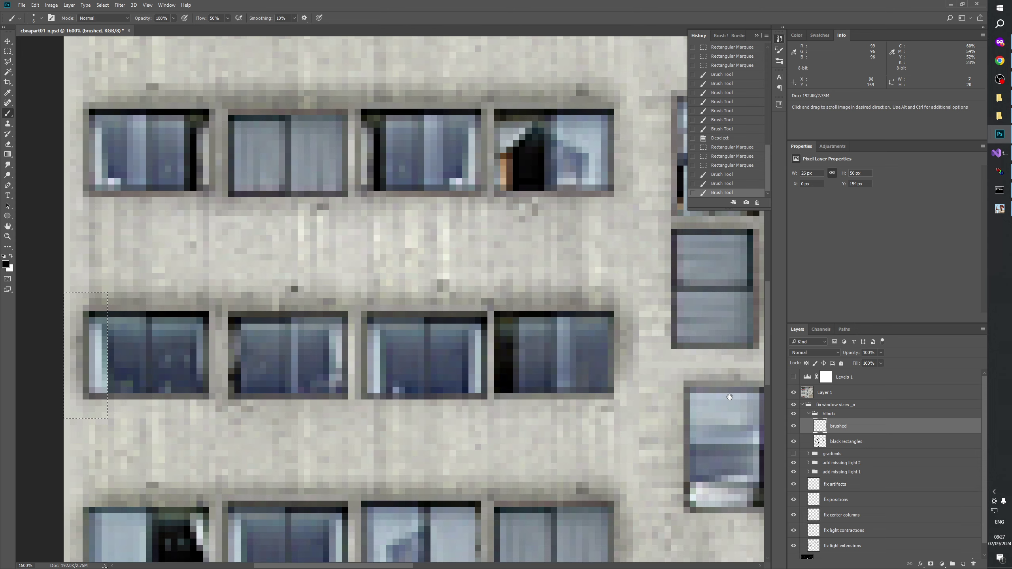
left_click(794, 394)
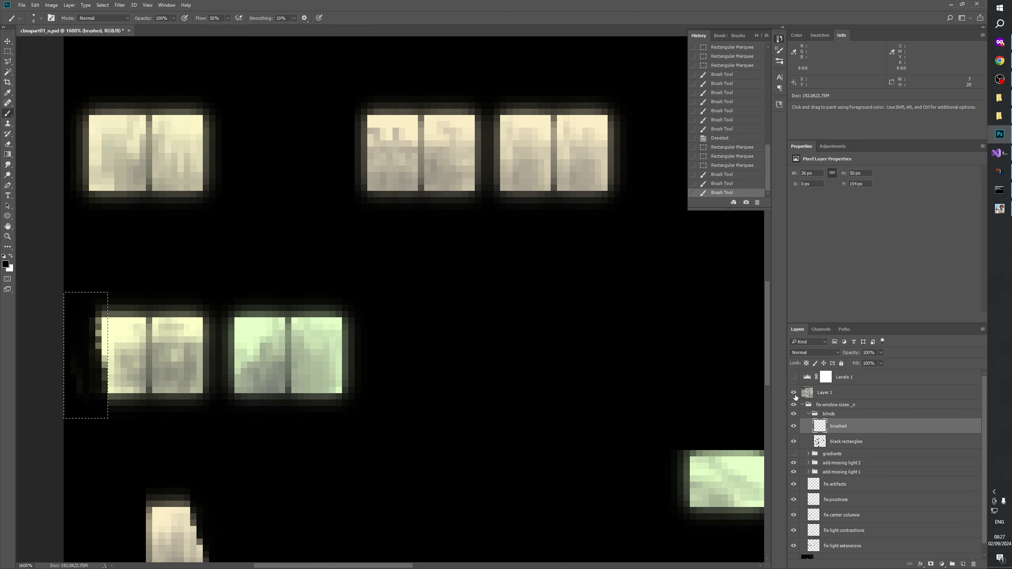
left_click(793, 393)
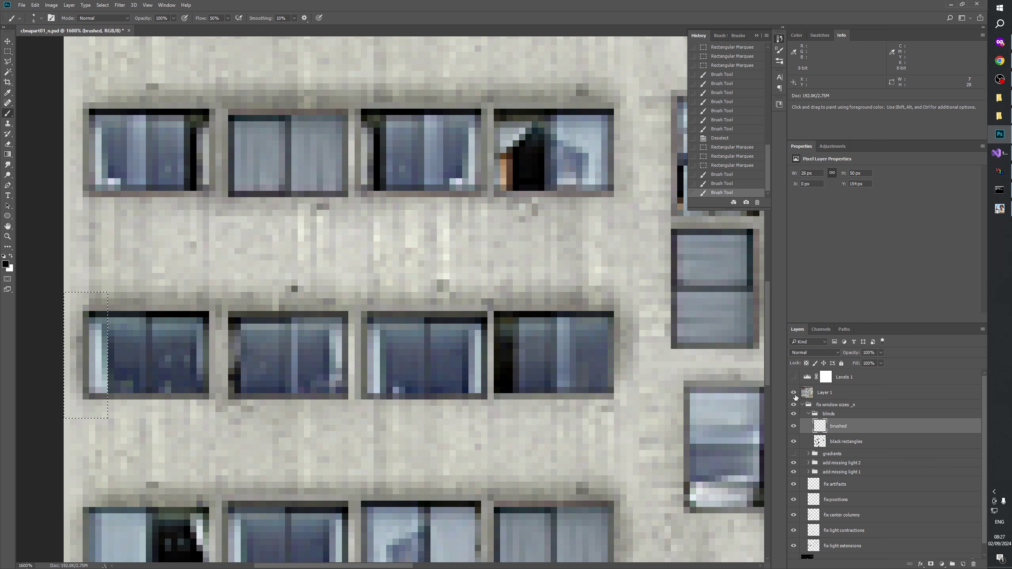
left_click(794, 394)
left_click(794, 393)
- Select the whole fourth window of the third-lowest row with its glow, about 23 by 20 px, and show the daytime layer over it
left_click_drag(654, 257, 512, 423)
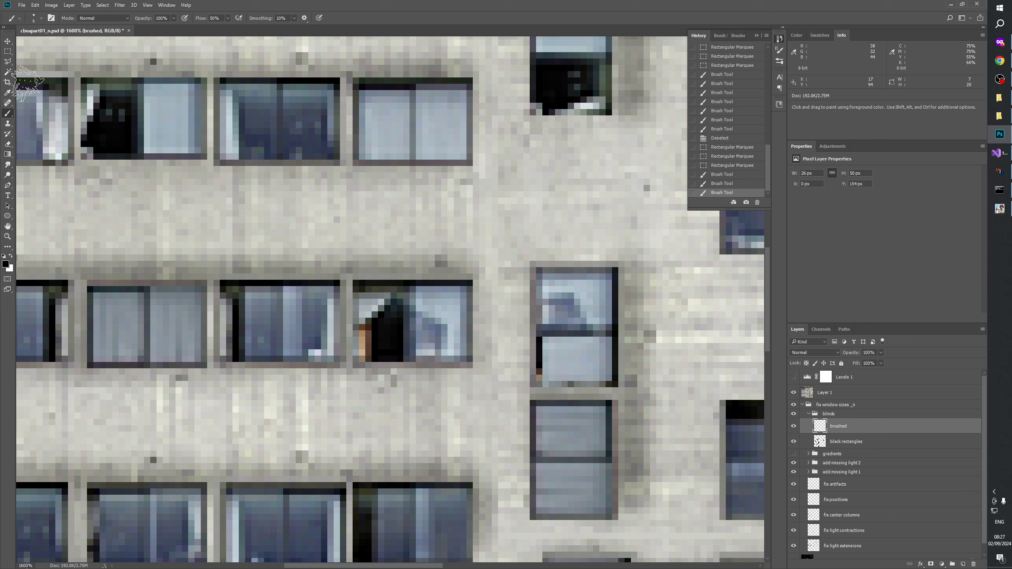
left_click(7, 52)
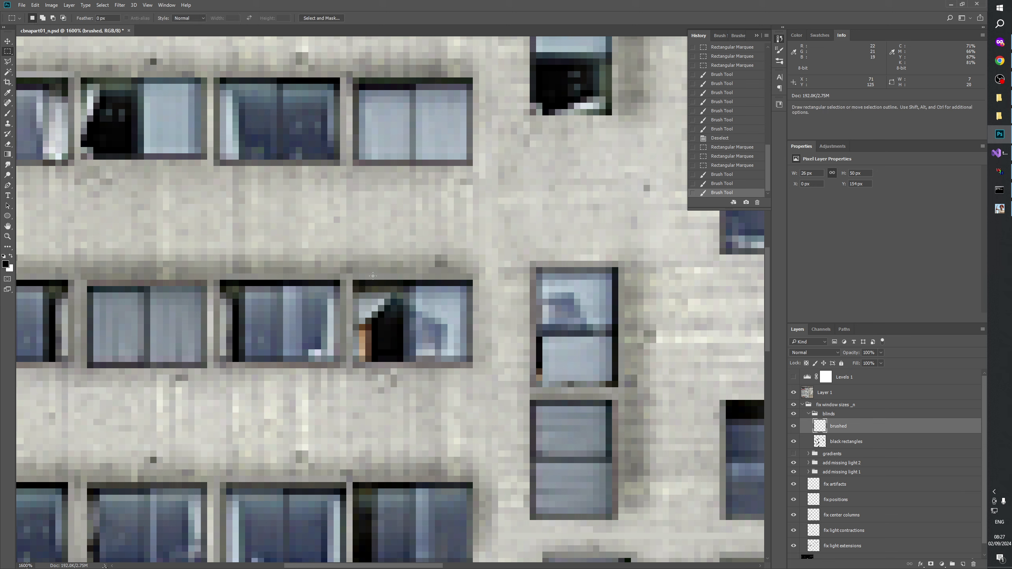
left_click(793, 392)
left_click_drag(346, 261, 491, 386)
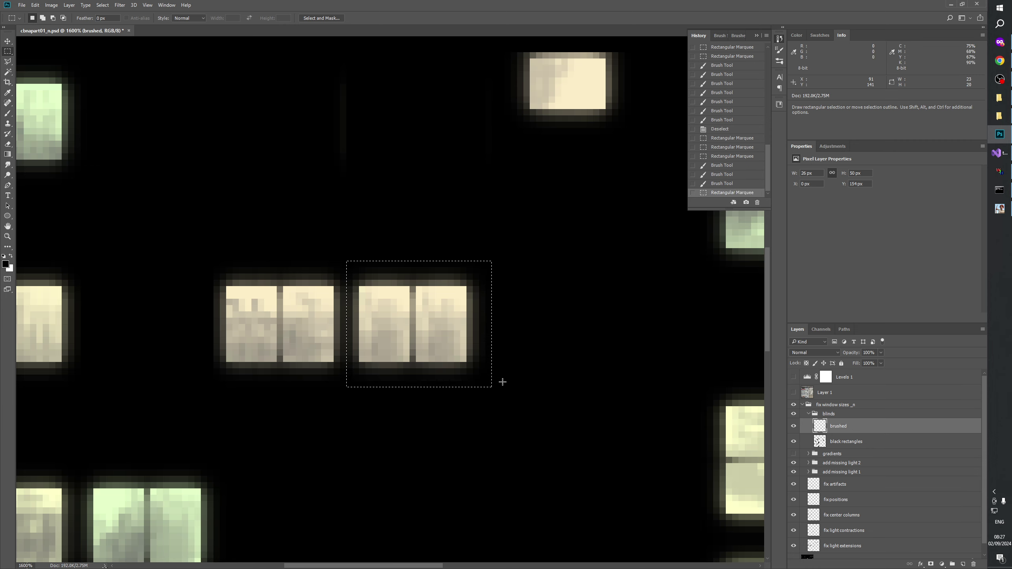
left_click(793, 393)
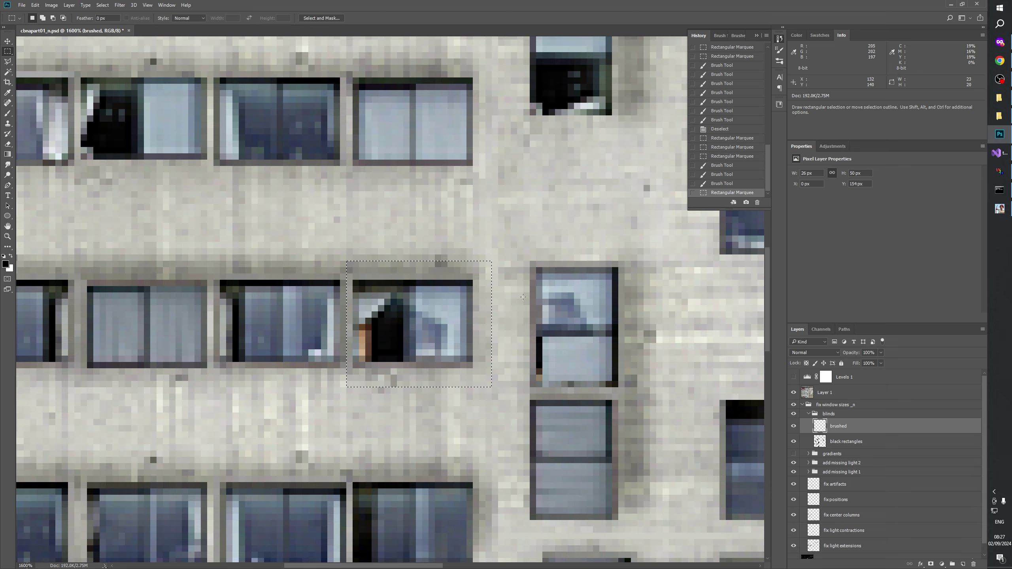
- Brush black over the curtain areas of the selected fourth window, following the daytime layer along its upper corners and outer edge
left_click(8, 113)
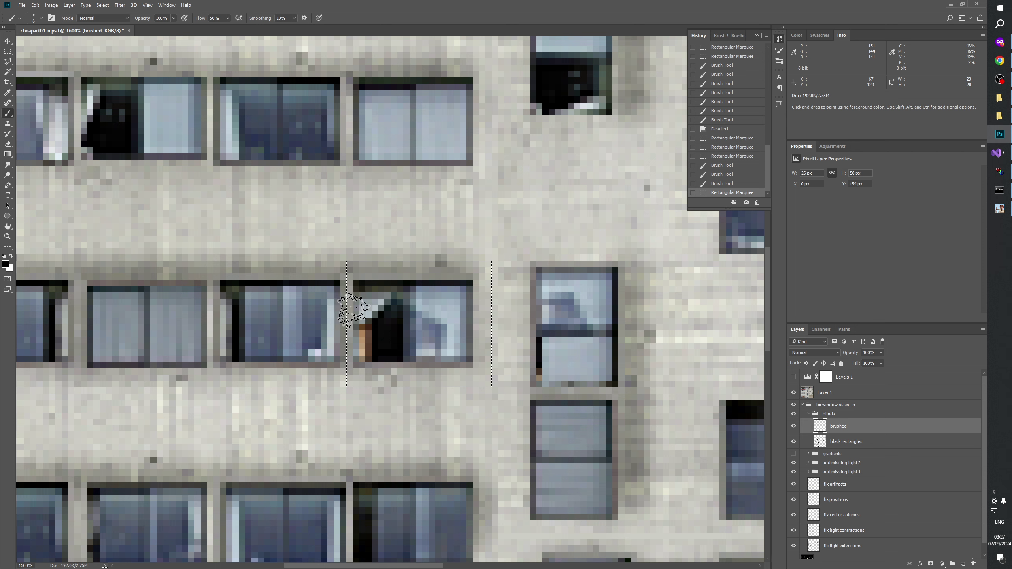
left_click_drag(394, 275, 405, 281)
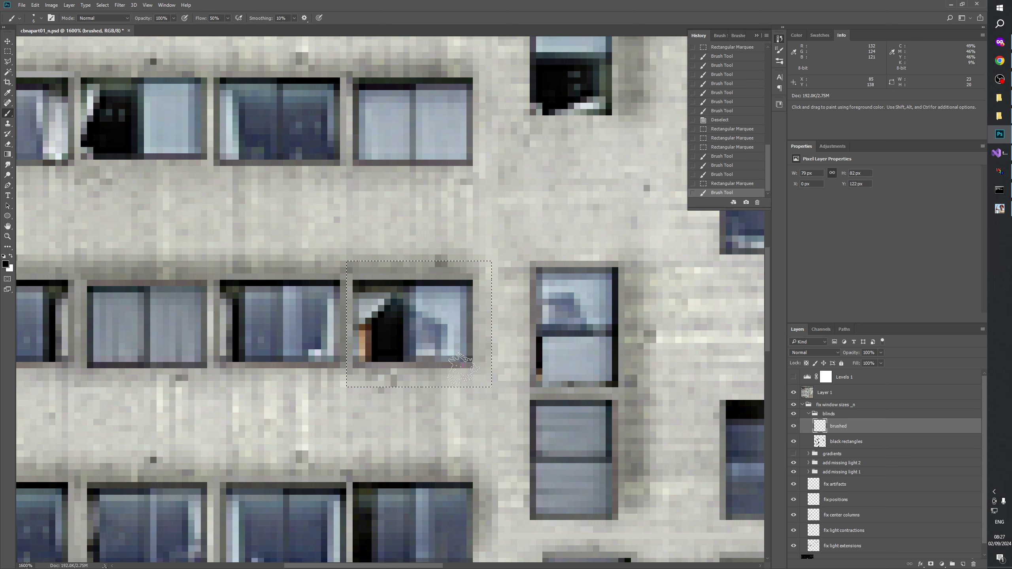
left_click_drag(464, 386, 466, 387)
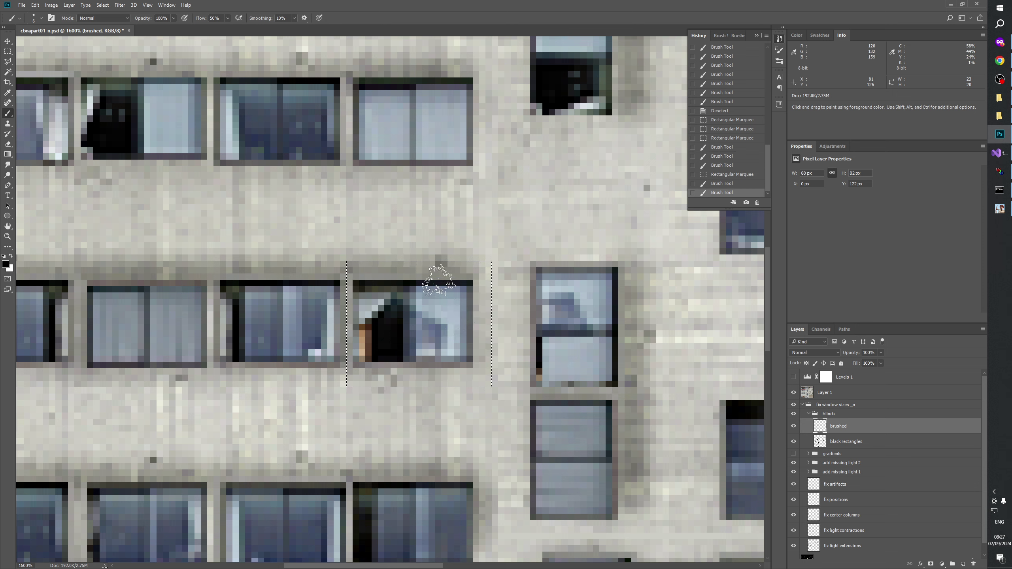
left_click_drag(482, 394, 479, 322)
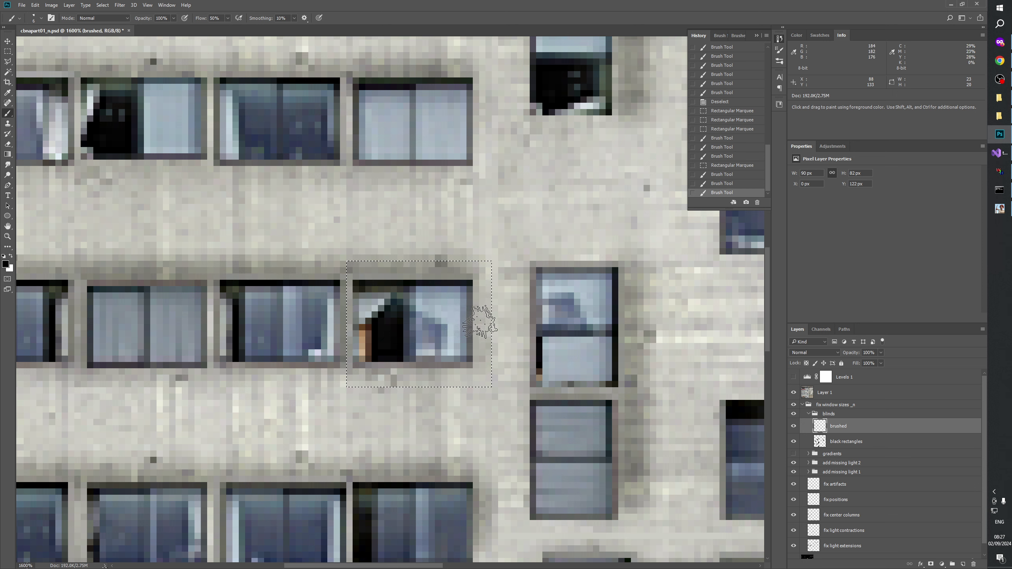
left_click(353, 264)
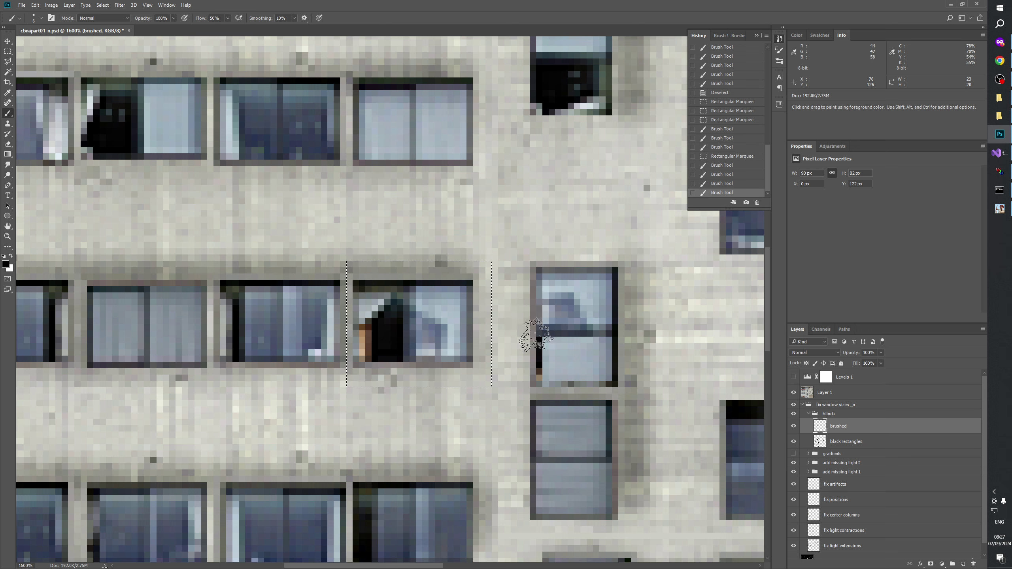
left_click_drag(500, 337, 487, 275)
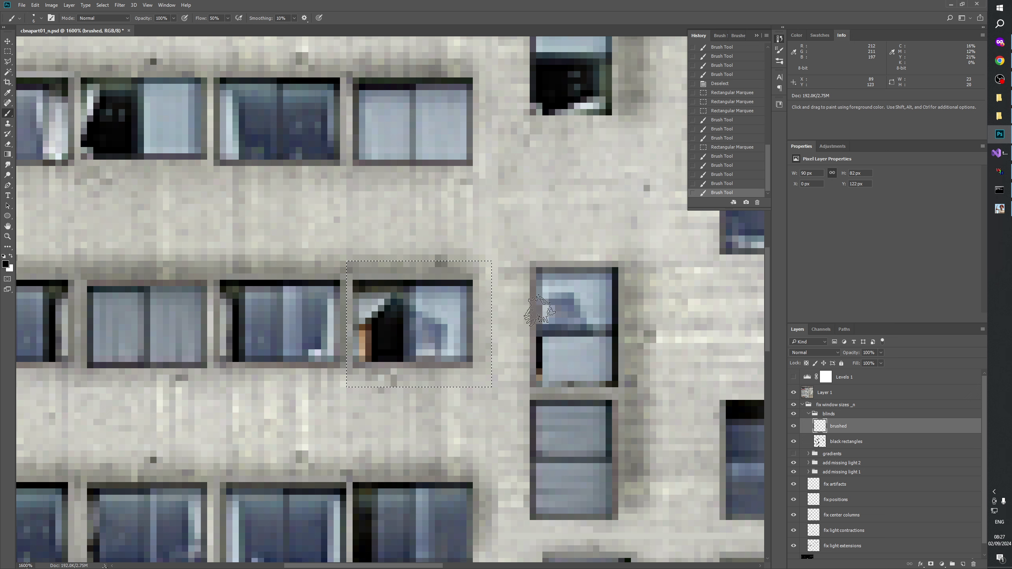
- Hide the daytime layer and brush out the leftover glow around the curtain opening inside the selection
left_click(793, 393)
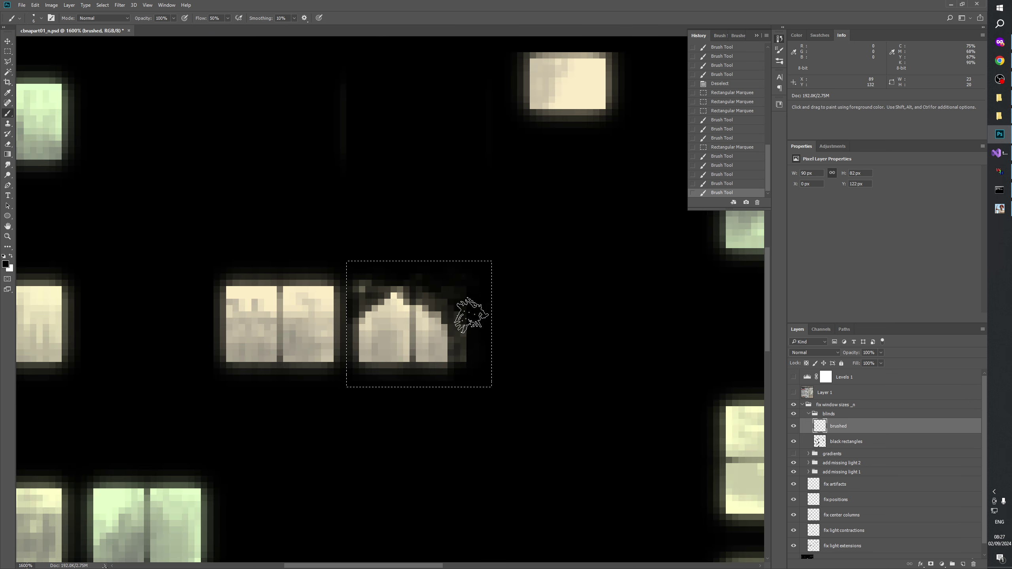
left_click_drag(471, 315, 468, 327)
left_click_drag(476, 392, 460, 307)
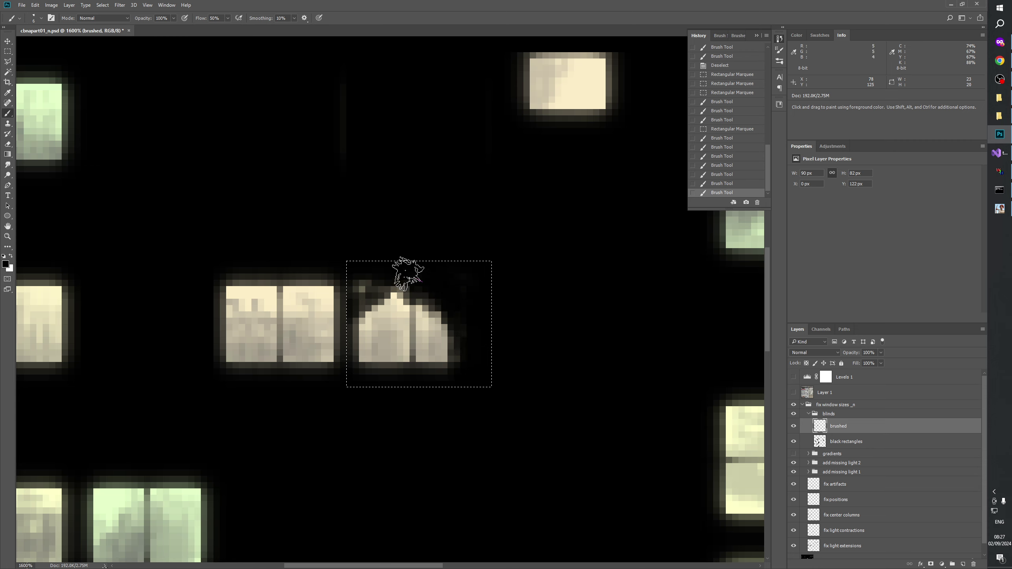
mouse_move(406, 273)
left_mouse_down()
mouse_move(316, 327)
mouse_move(388, 266)
left_mouse_up()
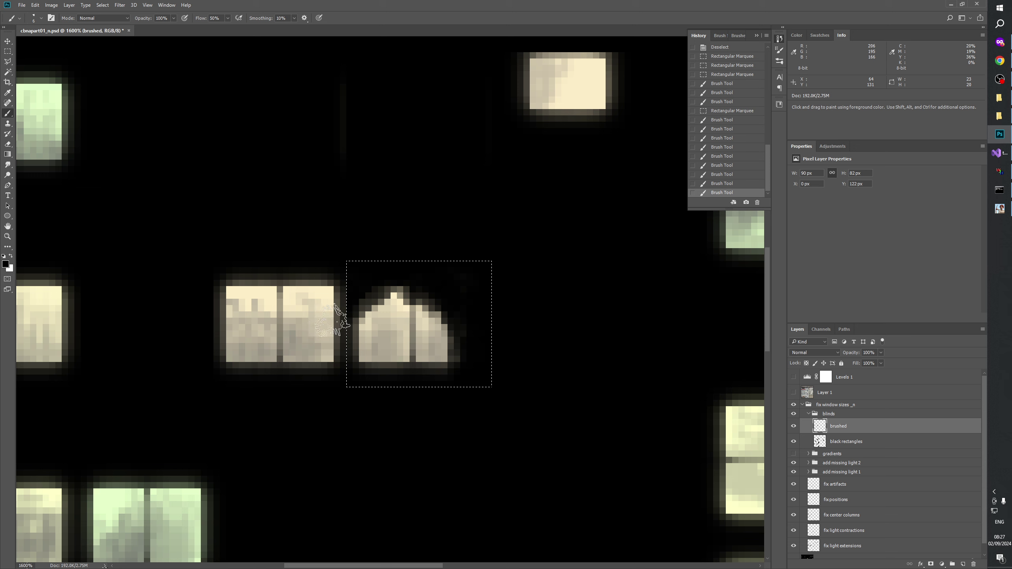
left_click_drag(332, 321, 342, 312)
left_click_drag(473, 332, 469, 318)
left_click(464, 378)
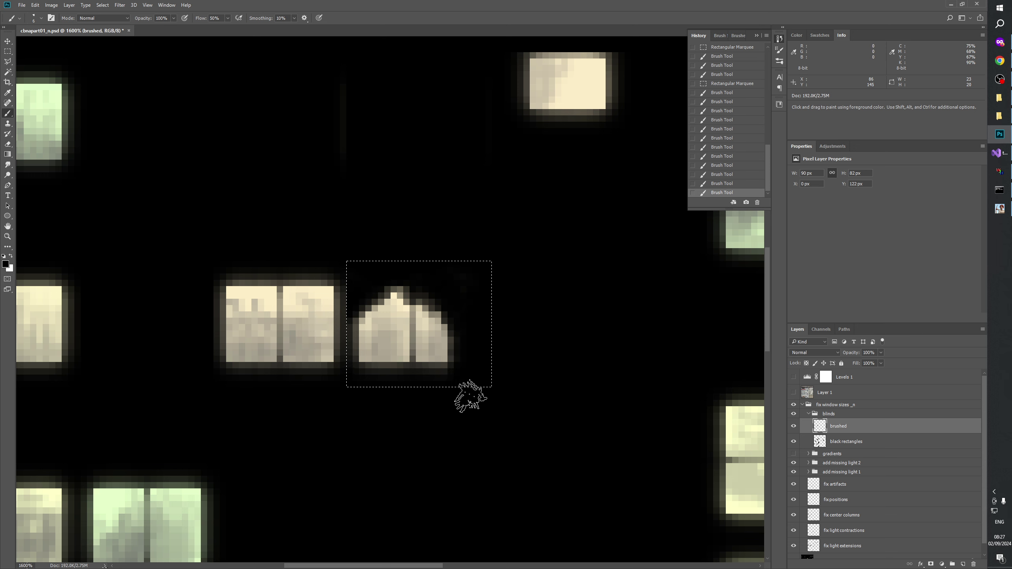
- Compare the brushed window's outline with the curtains on the daytime layer
left_click(793, 393)
left_click(792, 393)
left_click(793, 393)
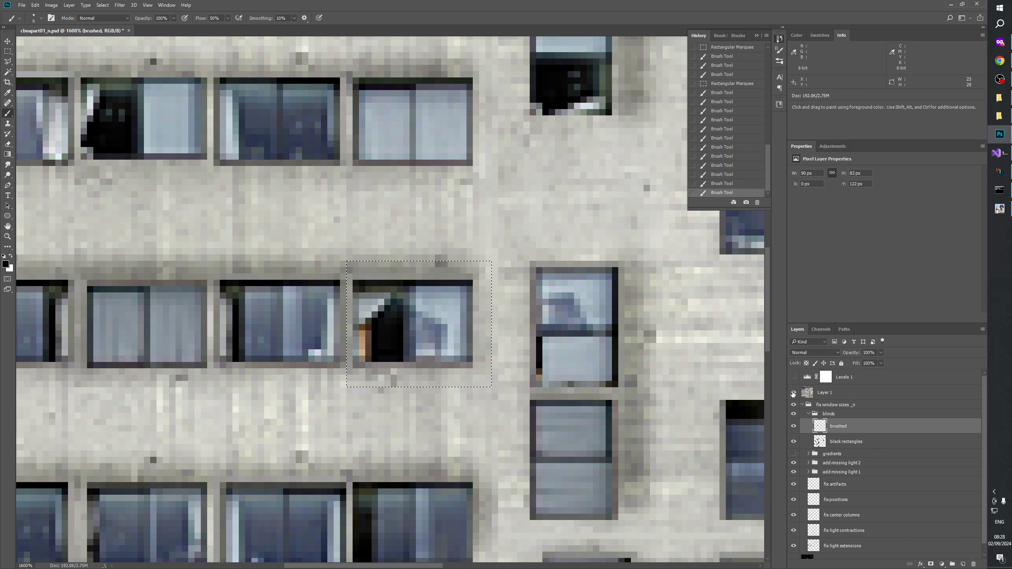
left_click(793, 392)
left_click(792, 392)
left_click(792, 393)
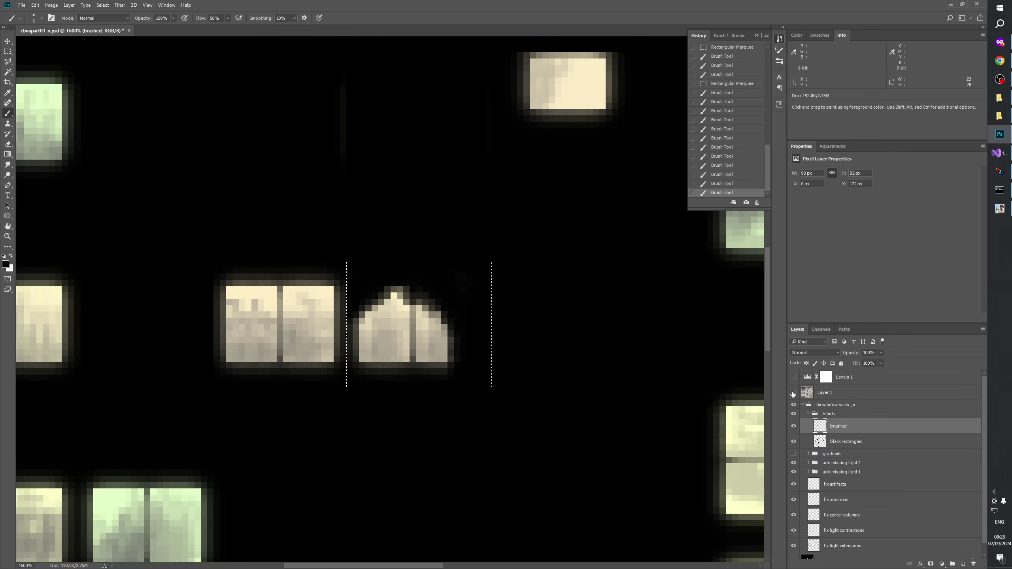
left_click(792, 392)
left_click(793, 392)
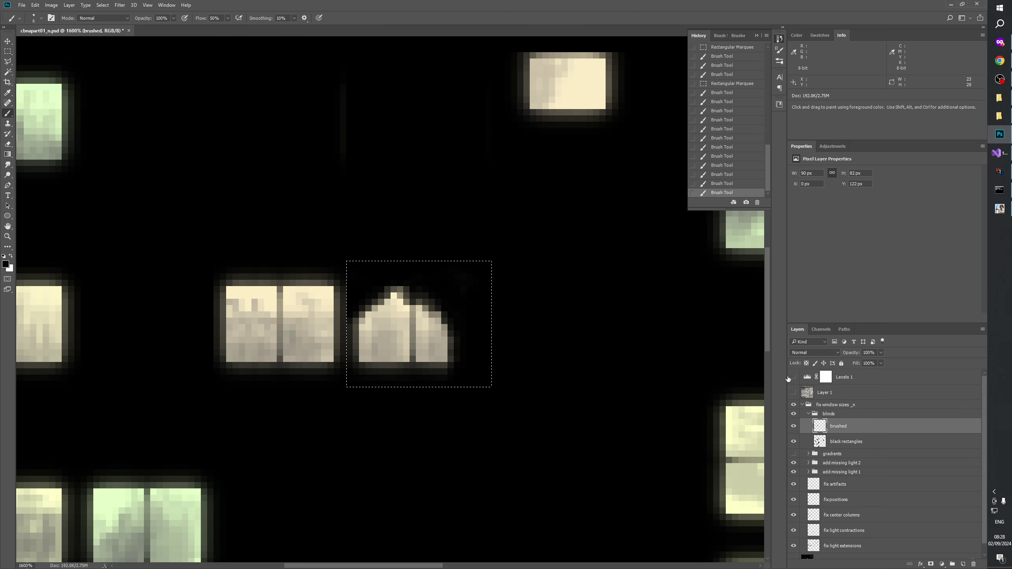
- Brush black over the residual glow above and beside the curtain opening, with Levels 1 shown as a guide, and hide Levels 1
left_click(793, 377)
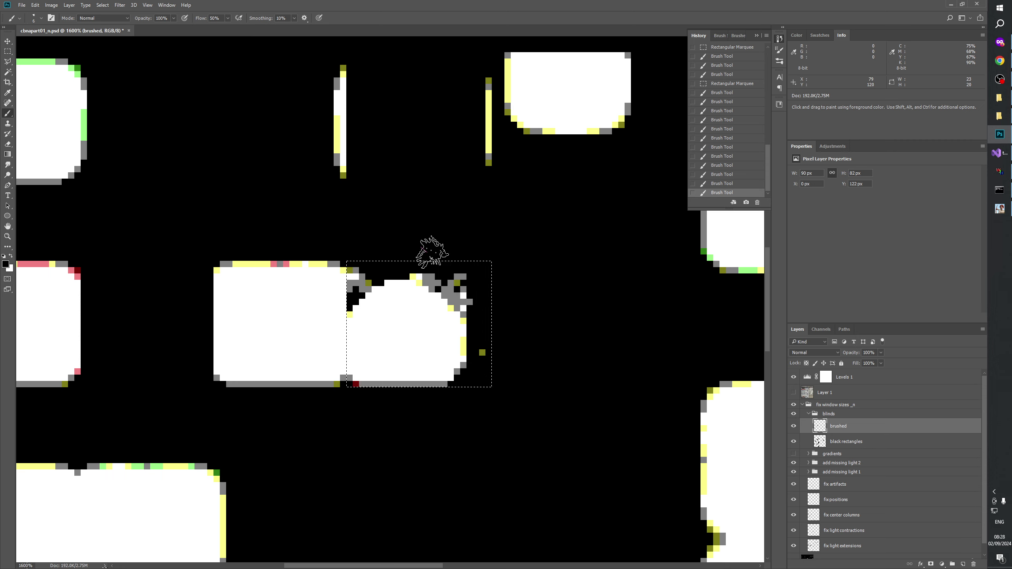
mouse_move(419, 246)
left_mouse_down()
mouse_move(470, 285)
mouse_move(423, 253)
mouse_move(458, 290)
mouse_move(371, 254)
left_mouse_up()
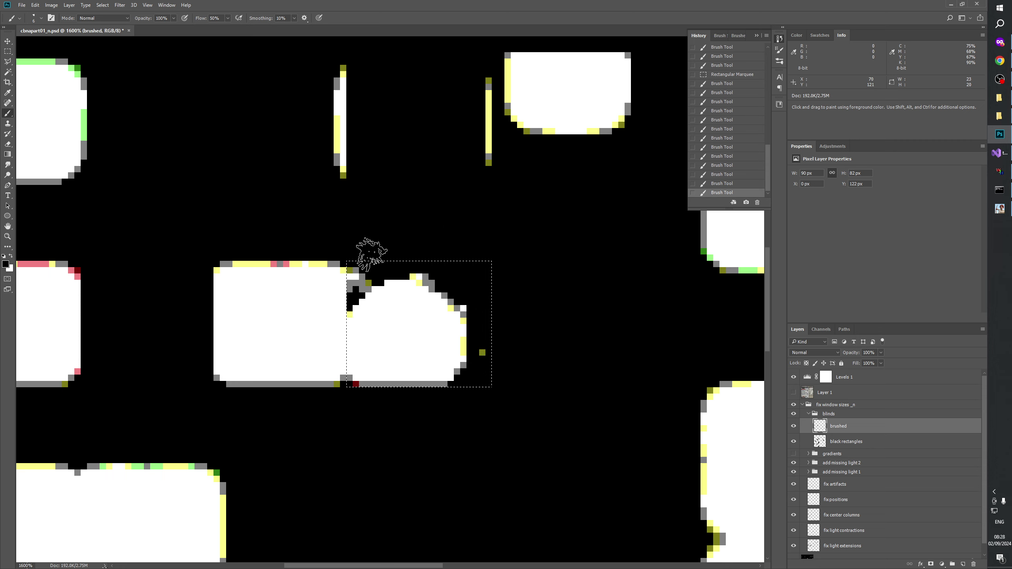
left_click(378, 266)
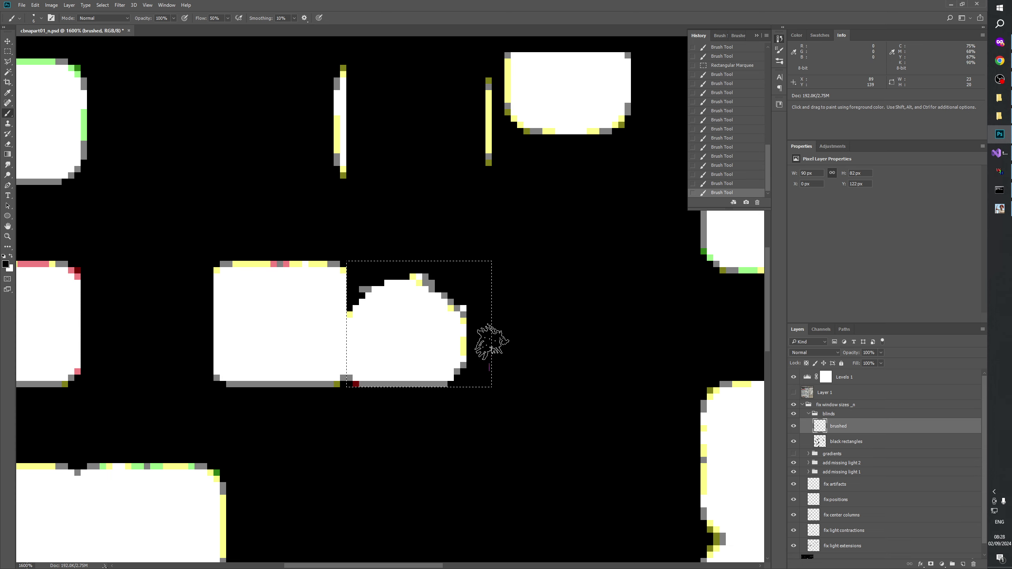
left_click_drag(489, 371, 489, 384)
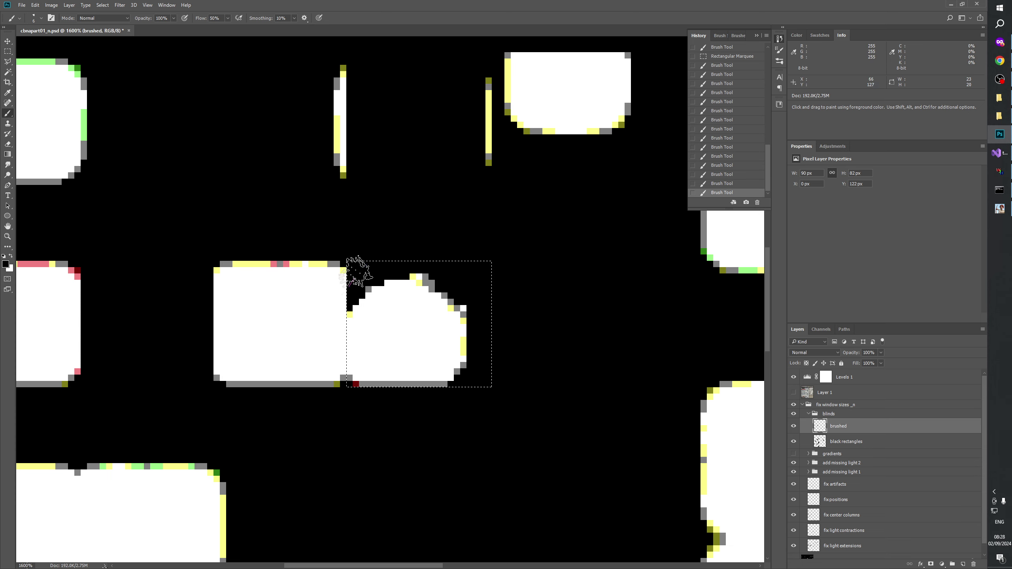
left_click(356, 271)
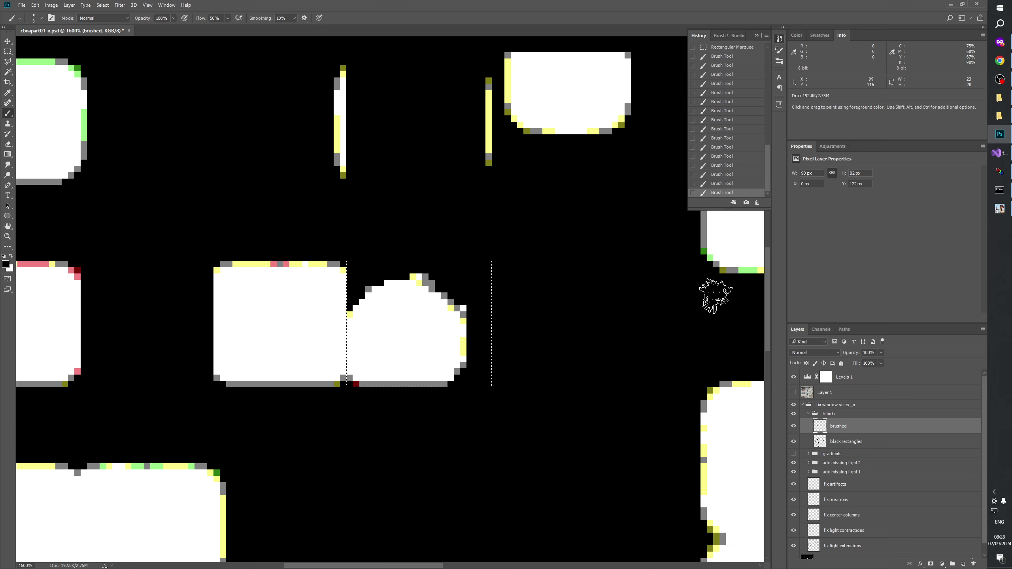
left_click(794, 395)
left_click(794, 394)
left_click(794, 377)
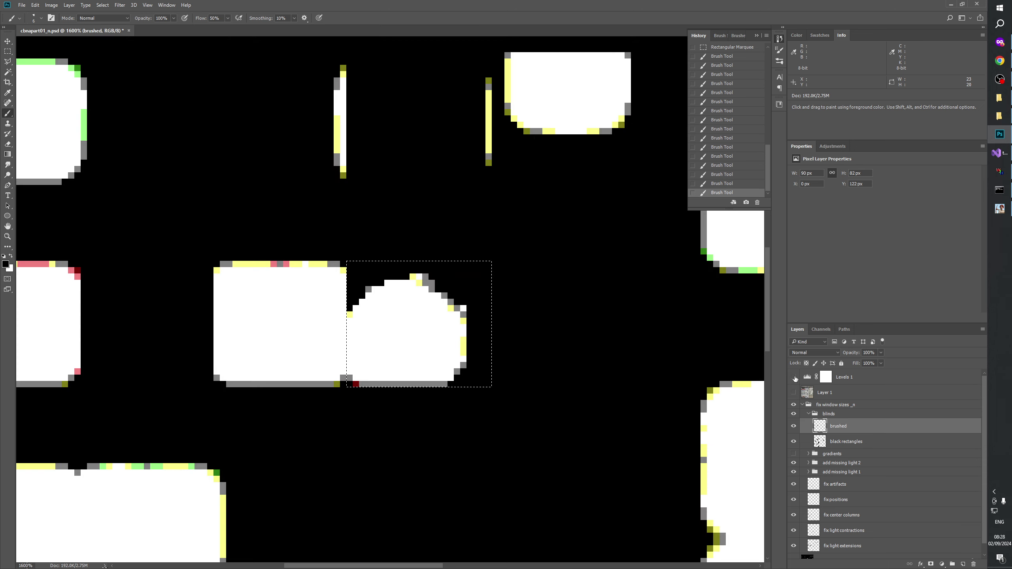
left_click(794, 377)
- With the daytime layer shown, select the left curtain strip of the third window in the row beneath the red panels, about 5 by 18 px
left_click_drag(563, 342, 460, 386)
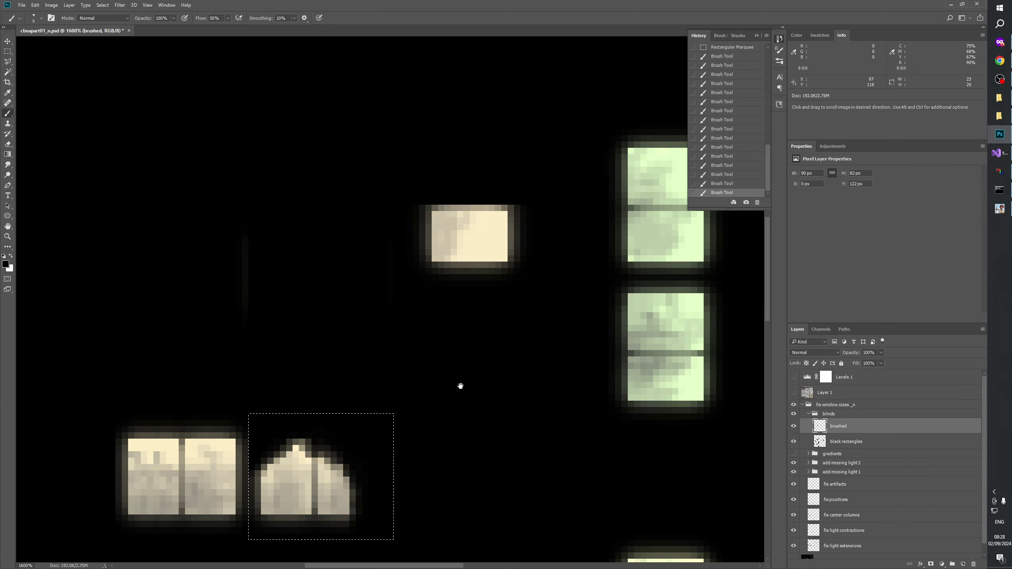
left_click_drag(375, 452, 573, 192)
left_click_drag(465, 313, 444, 405)
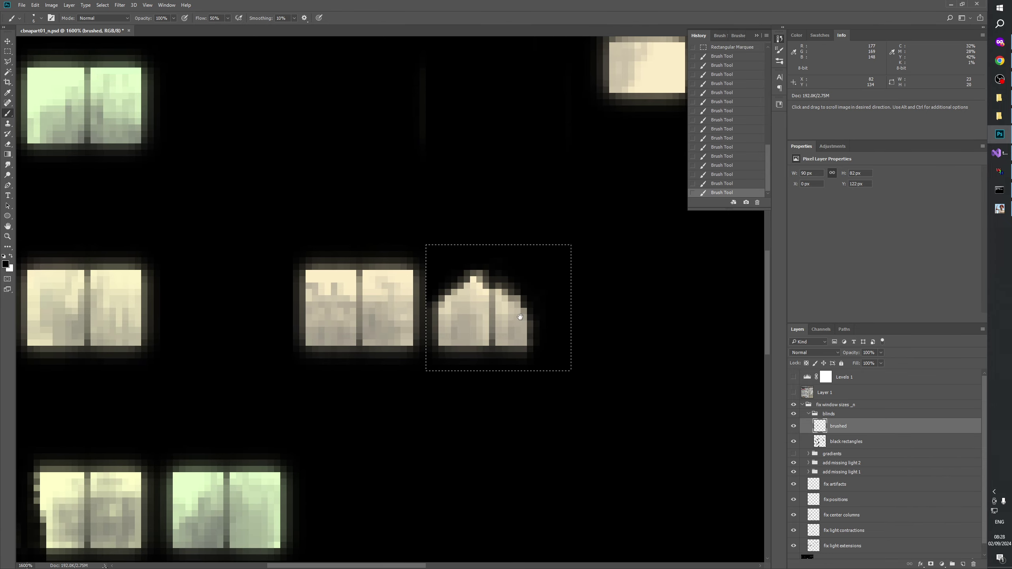
left_click_drag(520, 317, 490, 386)
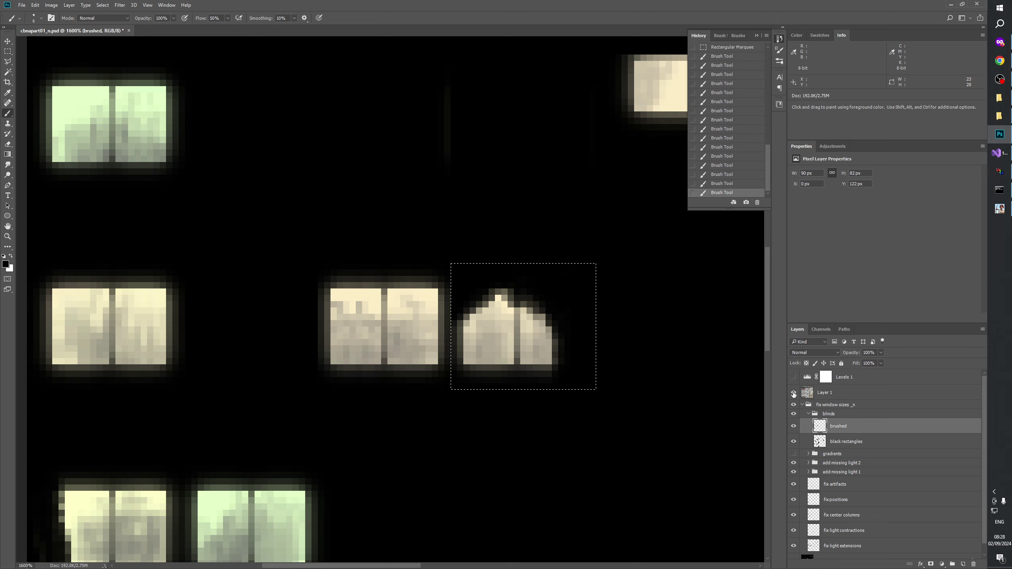
left_click(794, 393)
left_click_drag(385, 333, 451, 402)
left_click_drag(382, 294, 427, 367)
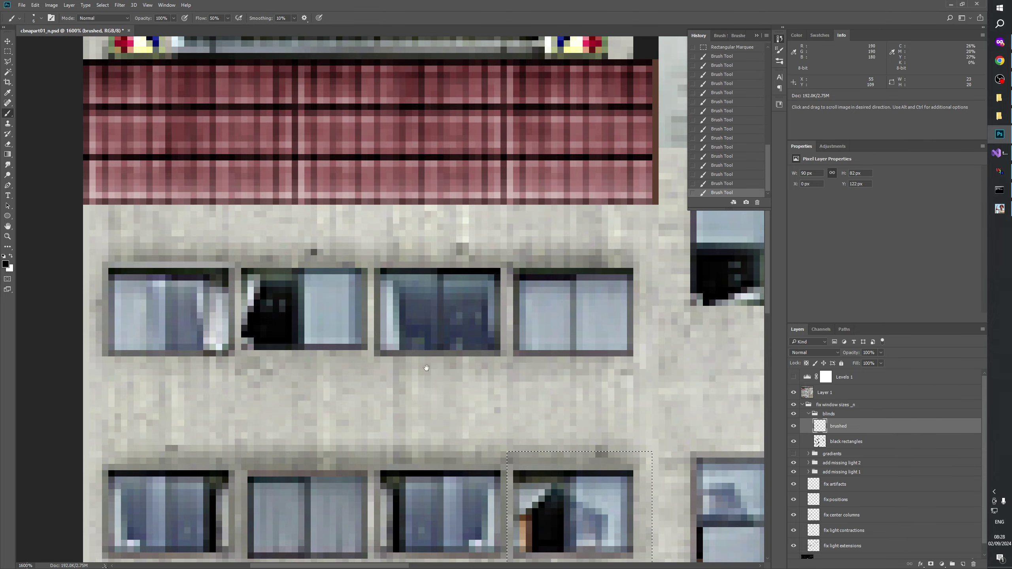
left_click(8, 51)
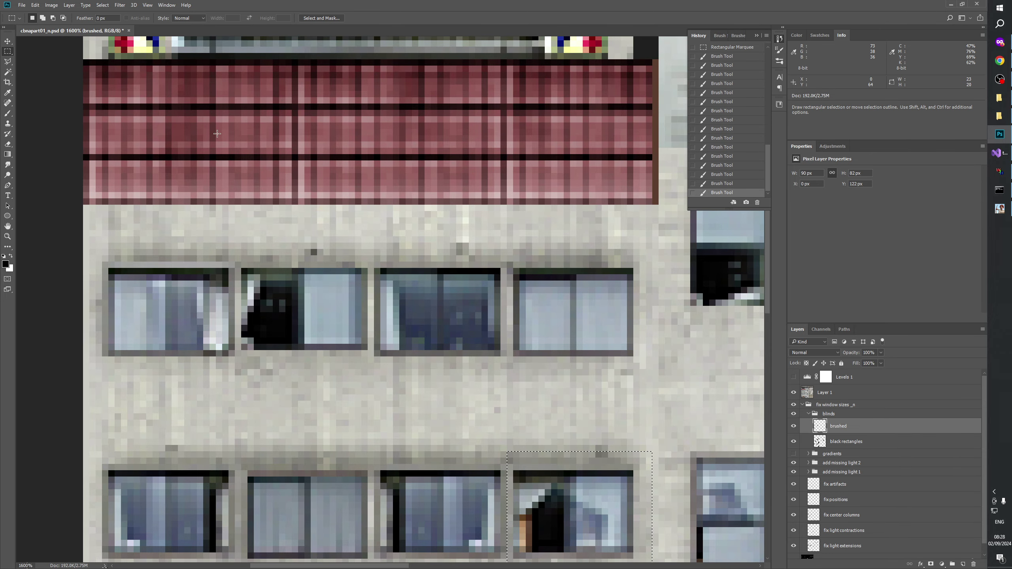
left_click(374, 260)
left_click_drag(369, 256, 396, 367)
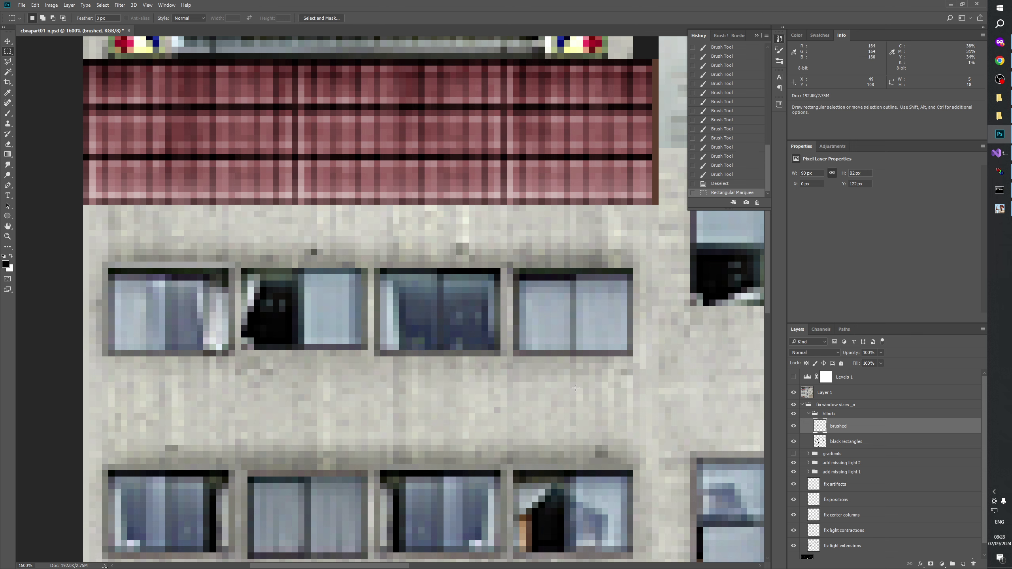
- Compare the upper window row and the tall window columns beside it with the daytime layer, looking for further lit windows with blinds
left_click(793, 393)
left_click(793, 404)
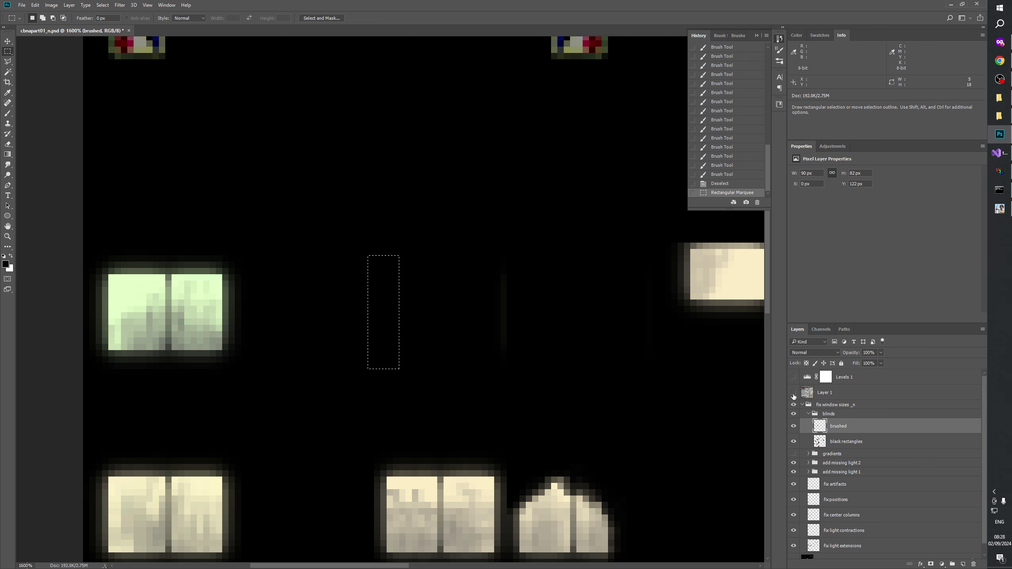
left_click(793, 405)
left_click(793, 393)
left_click_drag(607, 335, 122, 425)
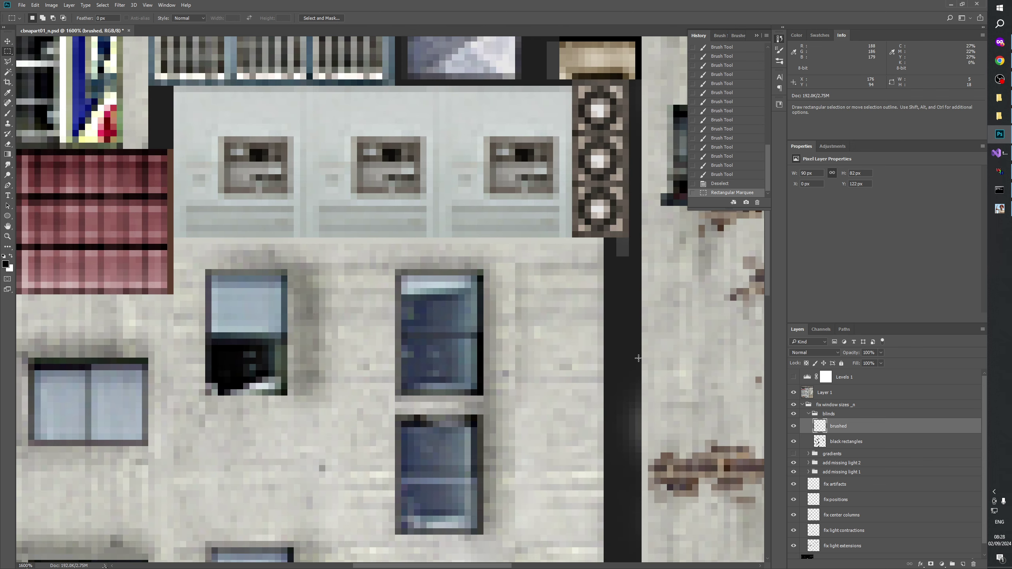
left_click(793, 393)
left_click(793, 393)
- Select the blind strip and surrounding glow at the top of the upper tall green-lit window, about 20 by 7 px, using Levels 1 and the daytime layer
left_click_drag(382, 257, 509, 295)
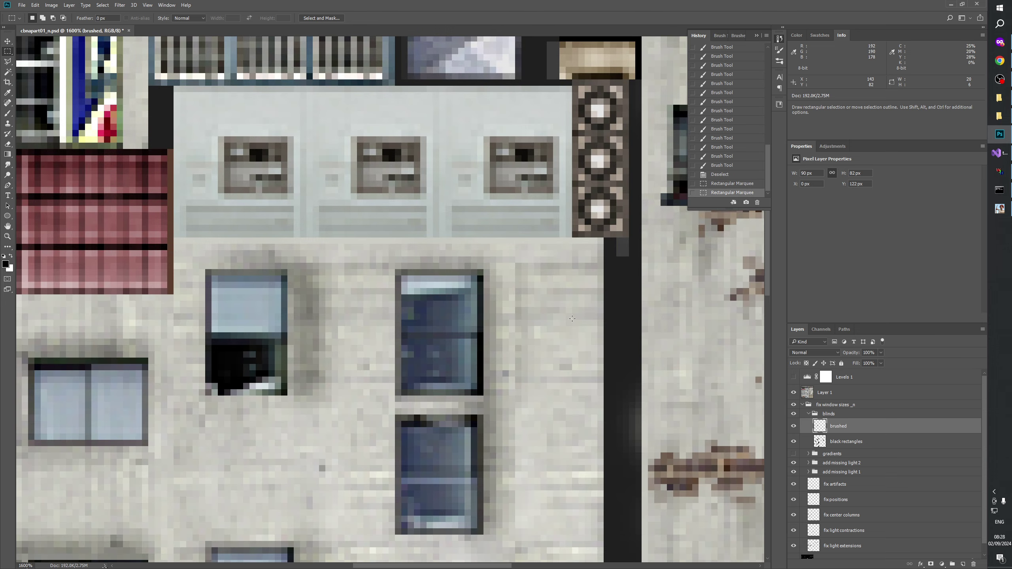
left_click(793, 393)
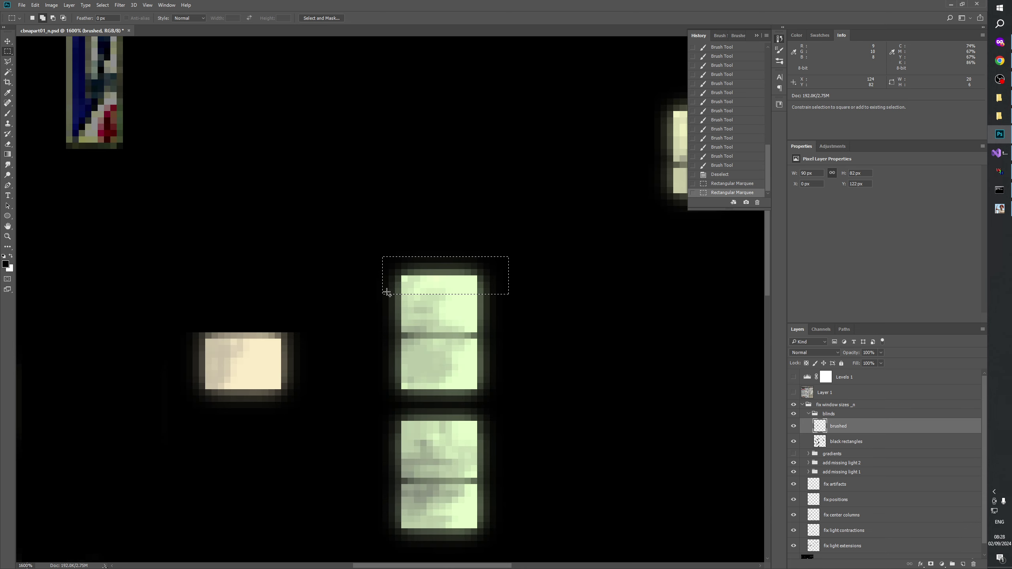
left_click_drag(376, 294, 379, 259)
left_click_drag(376, 263, 507, 255)
left_click_drag(533, 219, 503, 322)
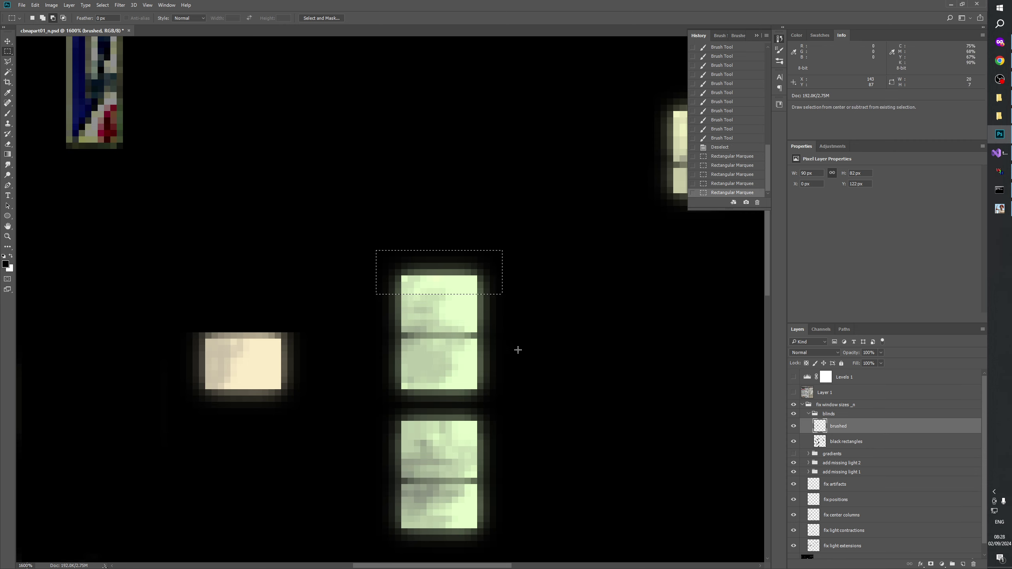
left_click(793, 379)
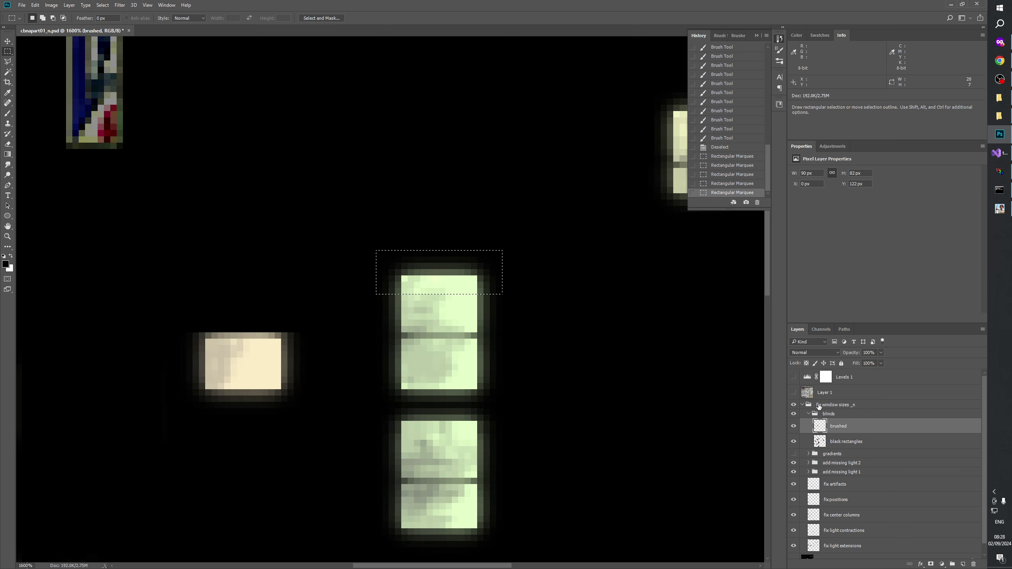
left_click(793, 393)
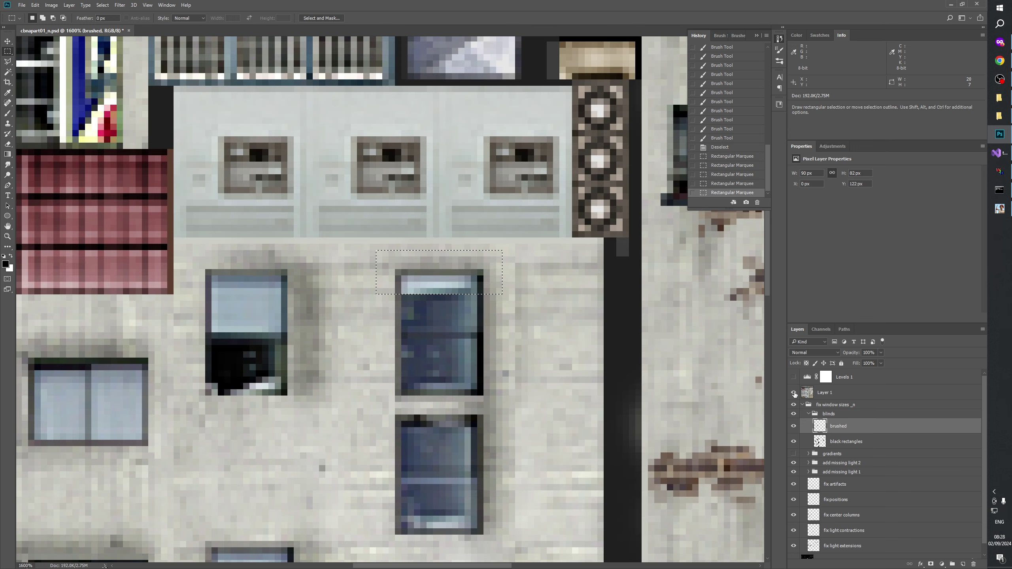
key("b")
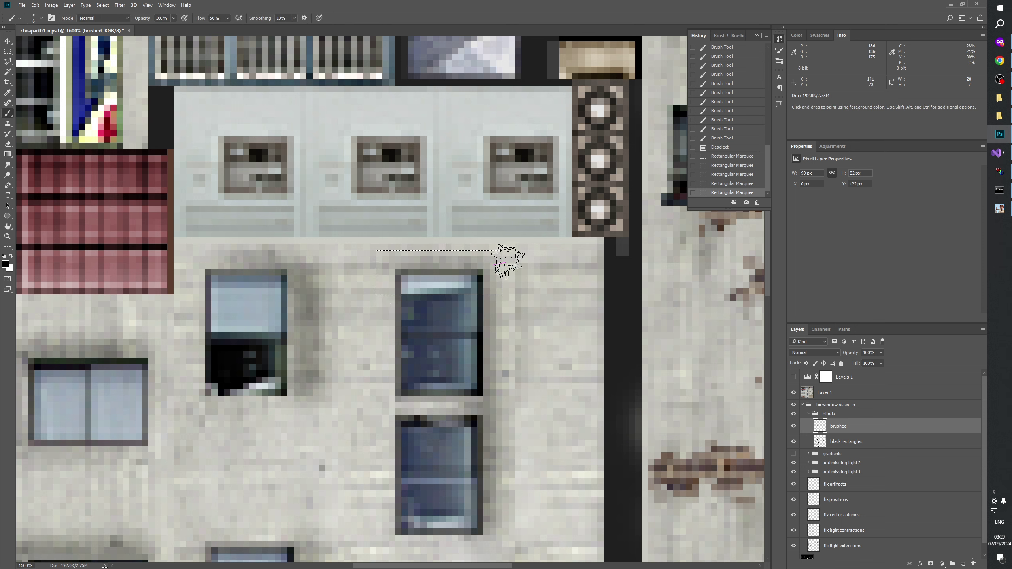
left_click(480, 278)
key("ctrl+z")
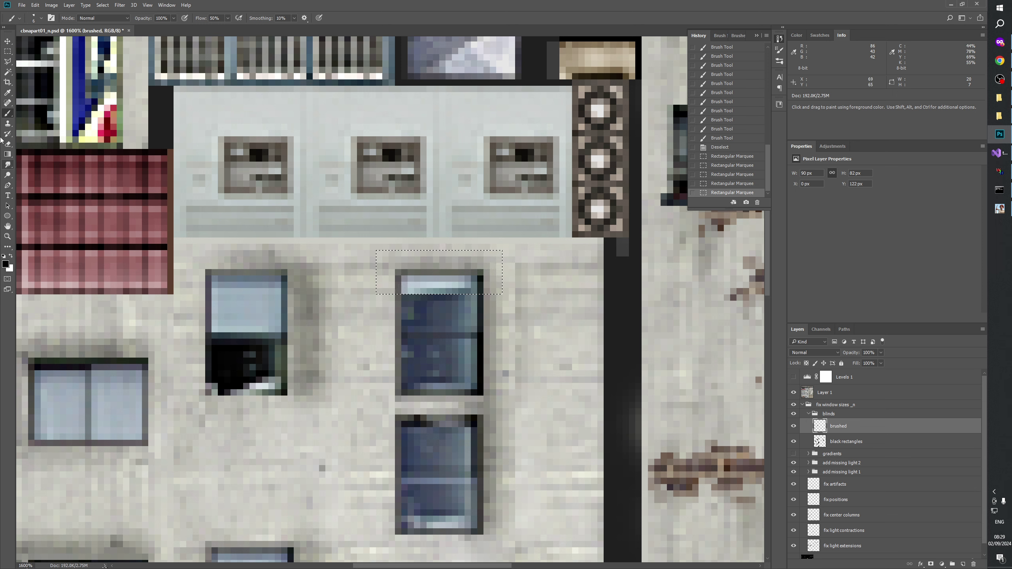
- Try a black-to-white gradient down the selected blind strip of the upper tall green-lit window, then undo it
left_click(8, 154)
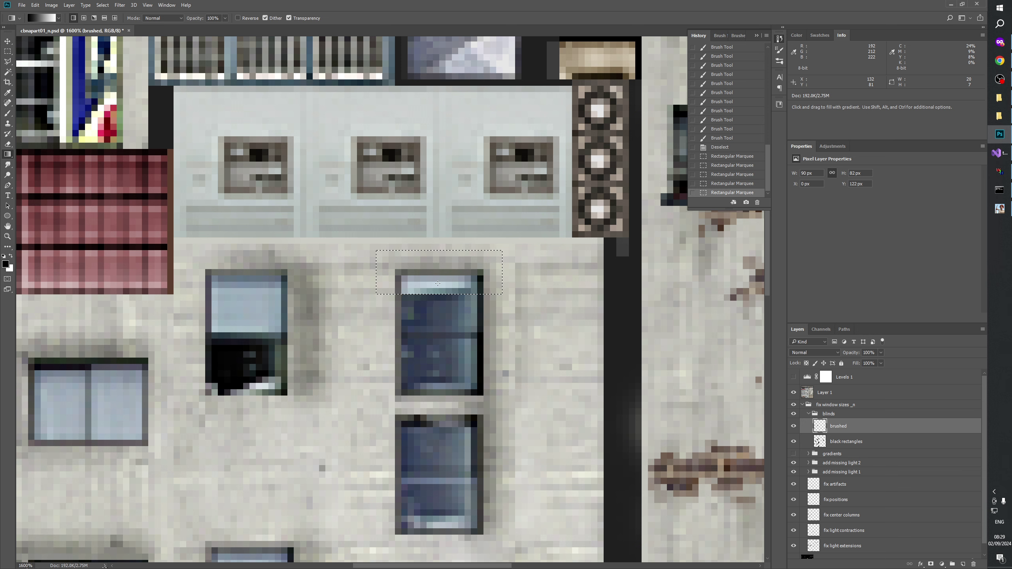
left_click_drag(438, 283, 439, 295)
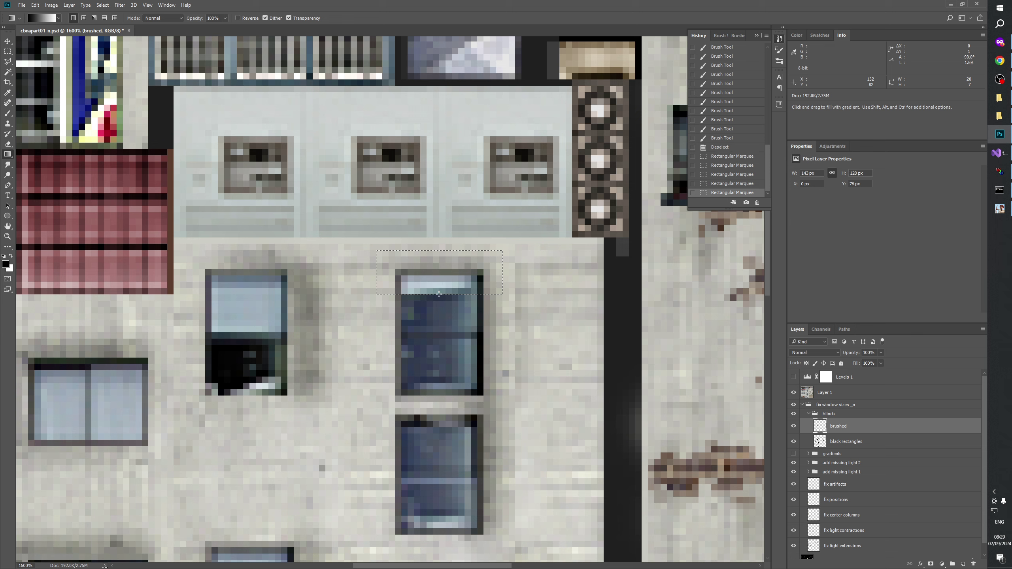
left_click(795, 392)
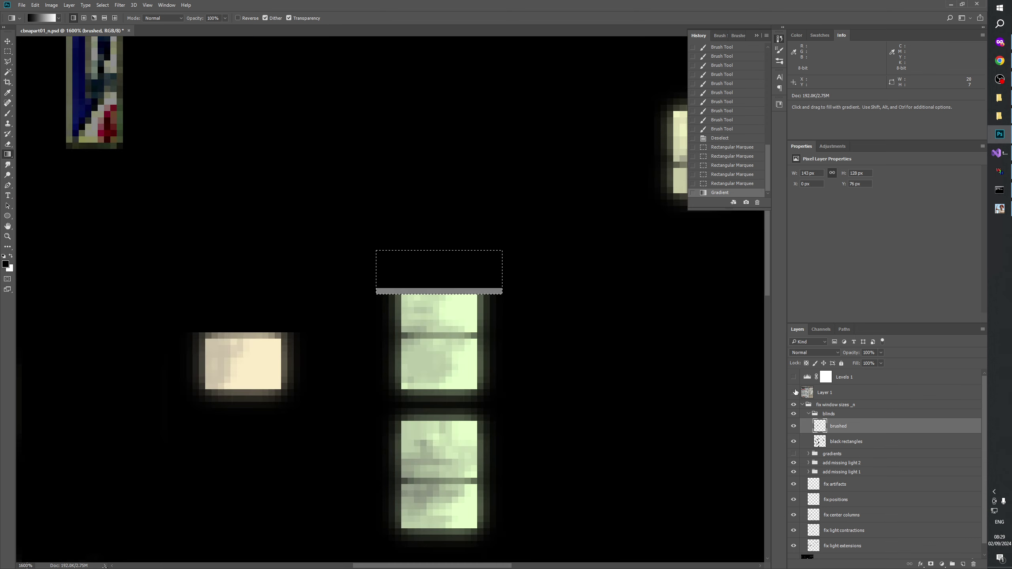
key("ctrl+z")
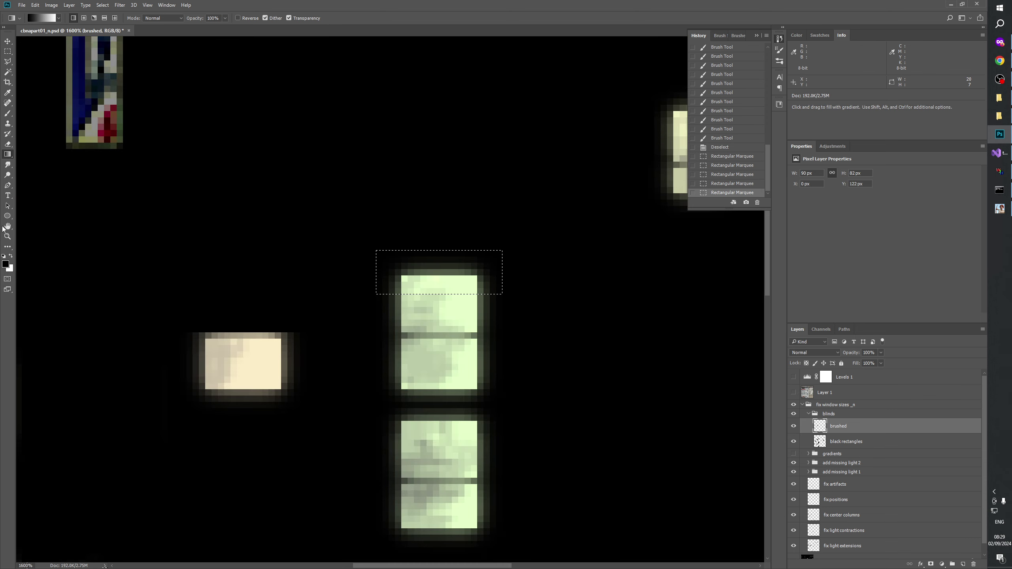
- Try short black-to-transparent gradients across the selected blind strip, check against the daytime layer, and undo them
left_click(59, 18)
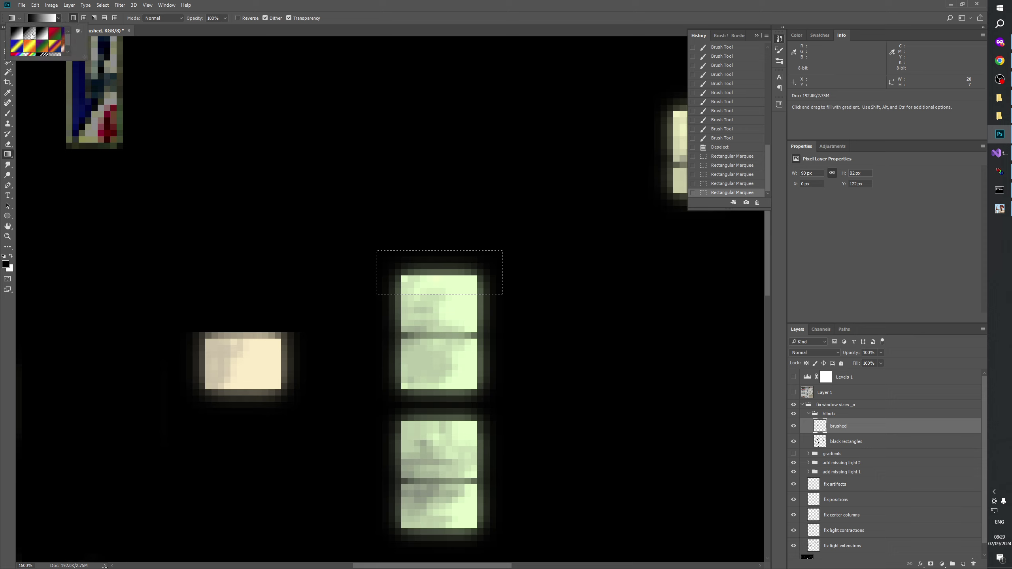
left_click(31, 36)
left_click(476, 304)
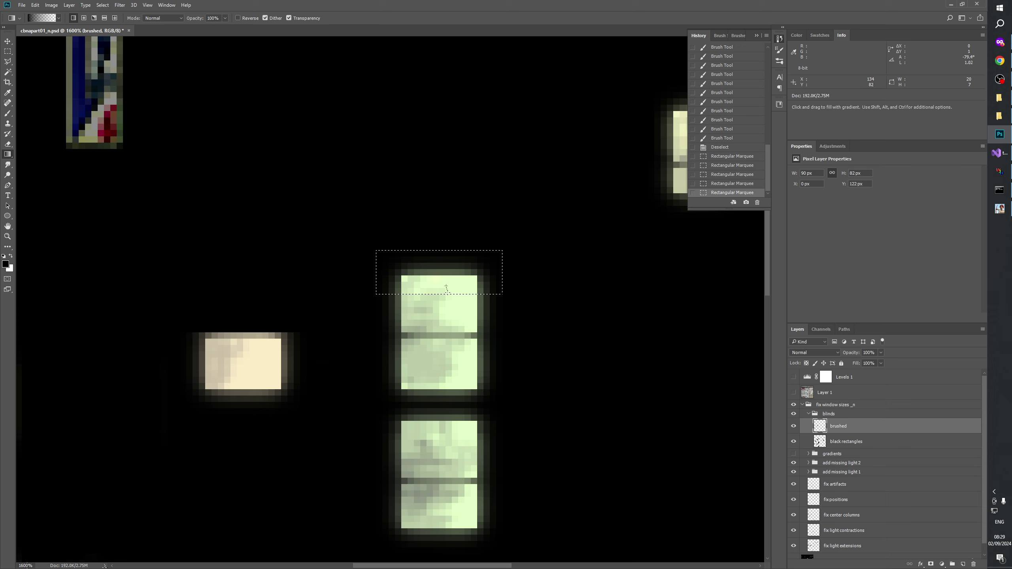
mouse_move(451, 289)
left_mouse_down()
mouse_move(449, 302)
mouse_move(443, 288)
left_mouse_up()
key("ctrl+z")
key("ctrl+z")
key("ctrl+z")
key("ctrl+z")
key("ctrl+z")
left_click_drag(444, 290, 438, 296)
key("ctrl+z")
key("ctrl+z")
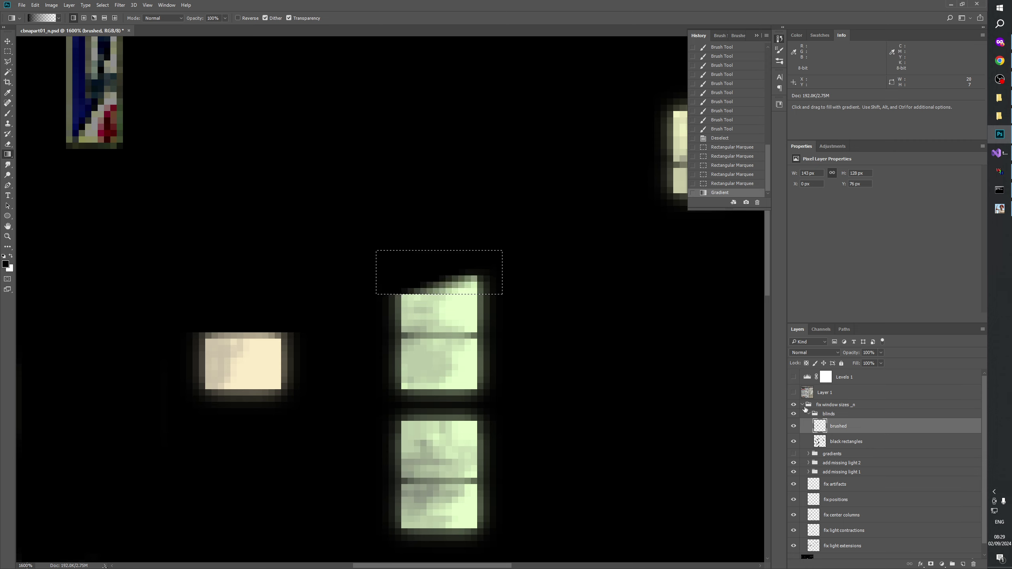
left_click(794, 393)
left_click(794, 392)
key("ctrl+z")
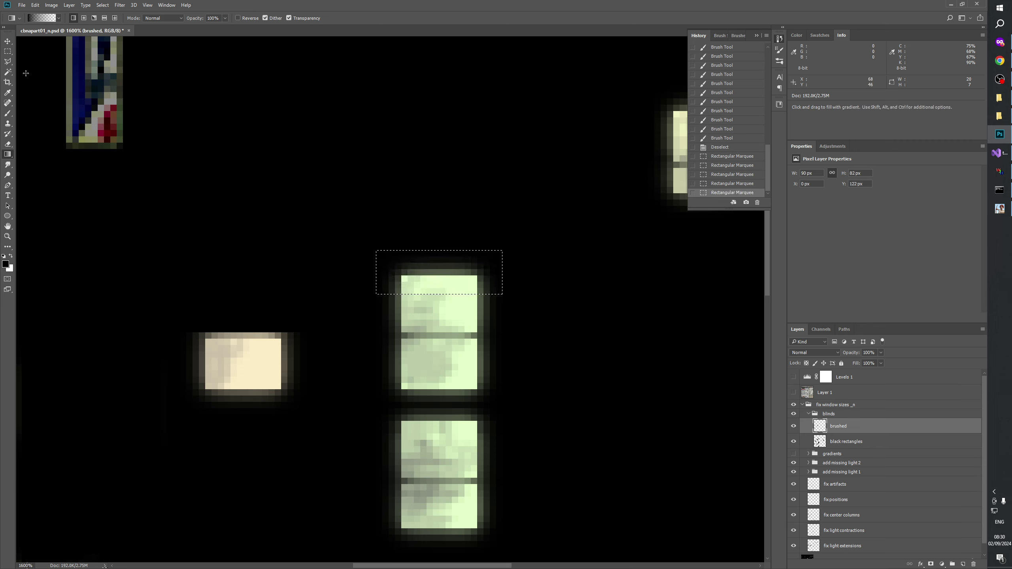
- With the daytime layer shown, switch to a 6 px Hard Round brush and paint black over the selected blind strip
left_click(794, 393)
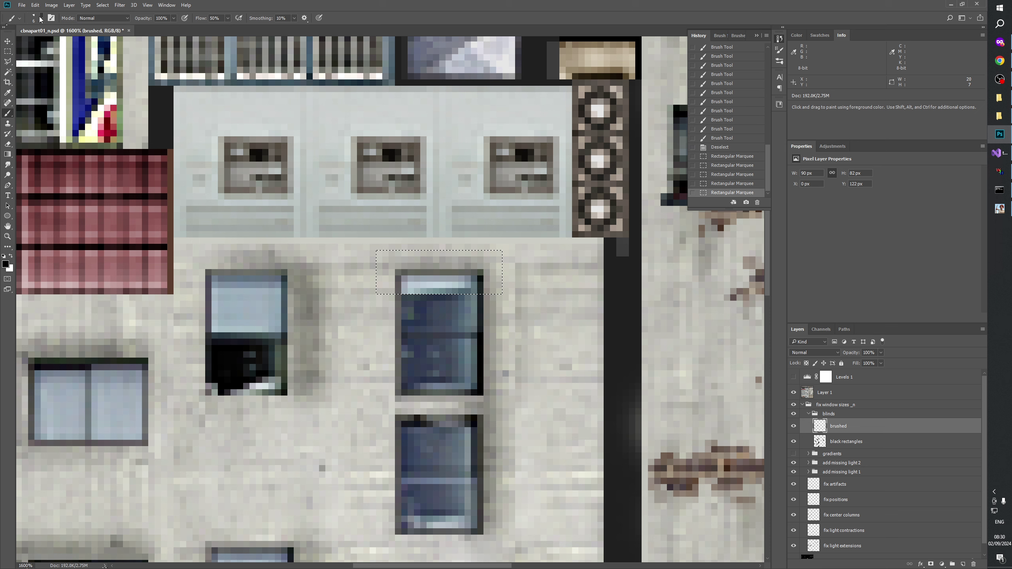
left_click(41, 19)
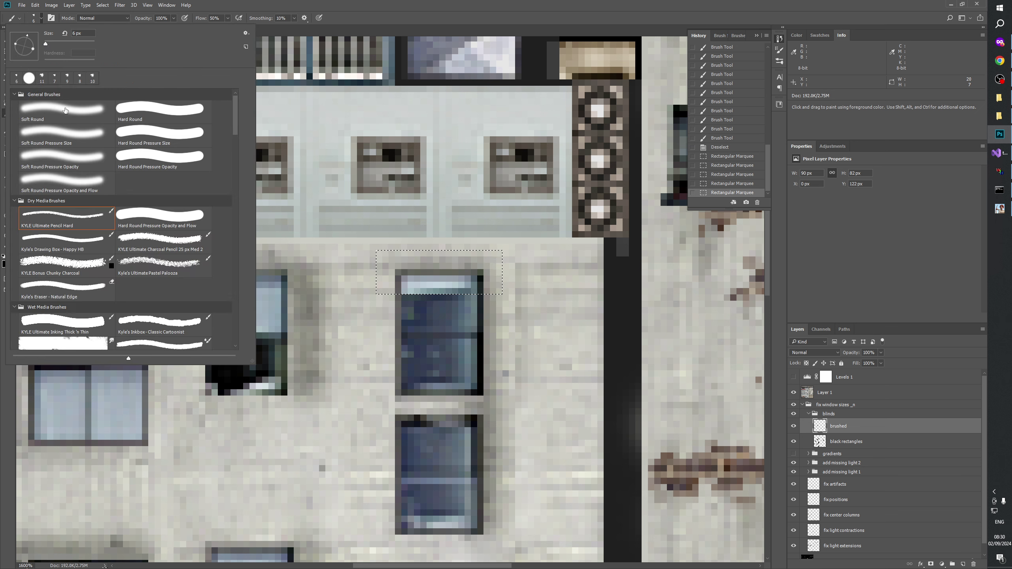
left_click(145, 113)
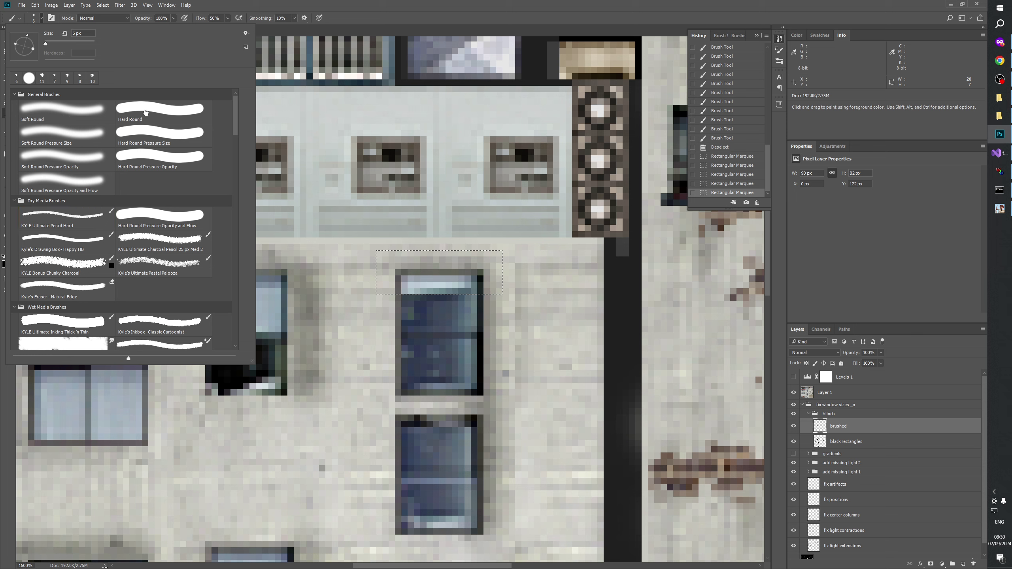
left_click(68, 116)
left_click(133, 116)
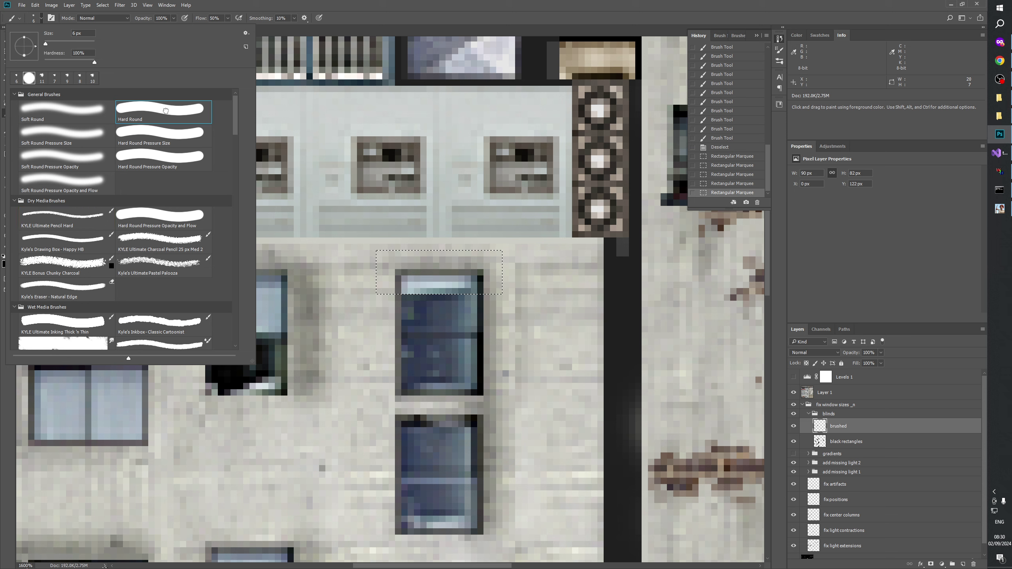
left_click(562, 127)
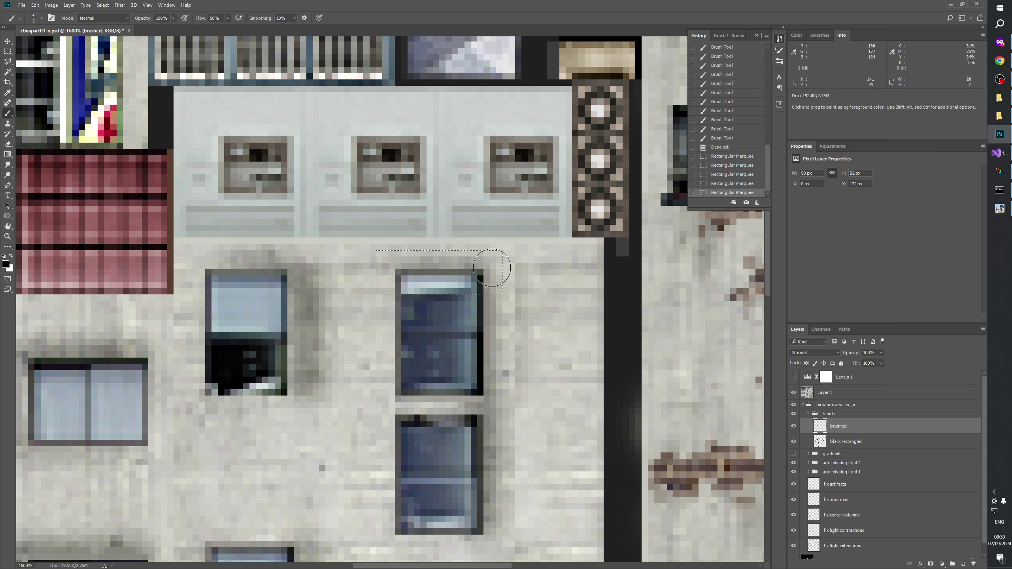
left_click(348, 281)
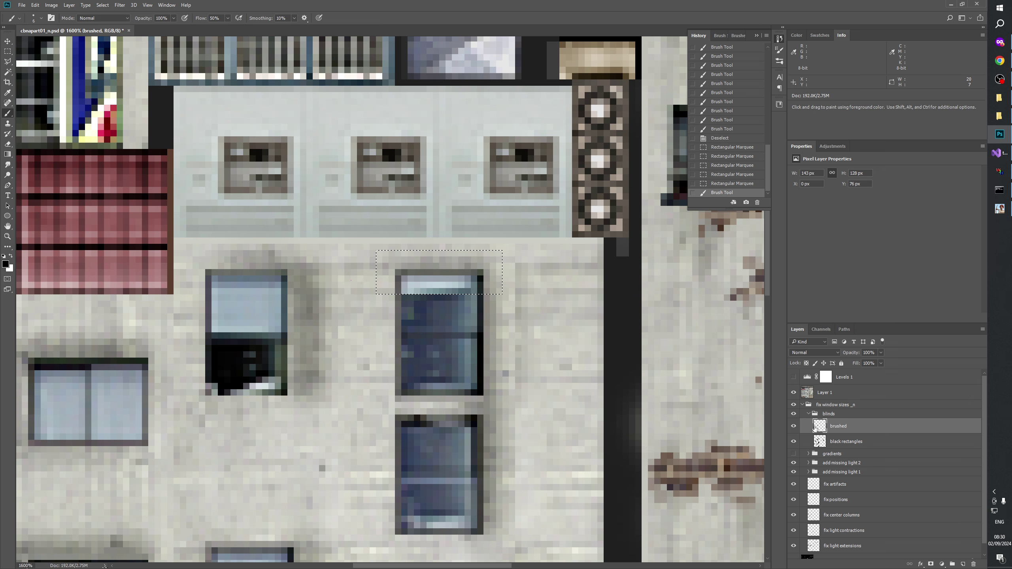
- Brush black over the residual glow at the upper corners of the selection, using Levels 1 as a guide, and hide Levels 1
left_click(794, 395)
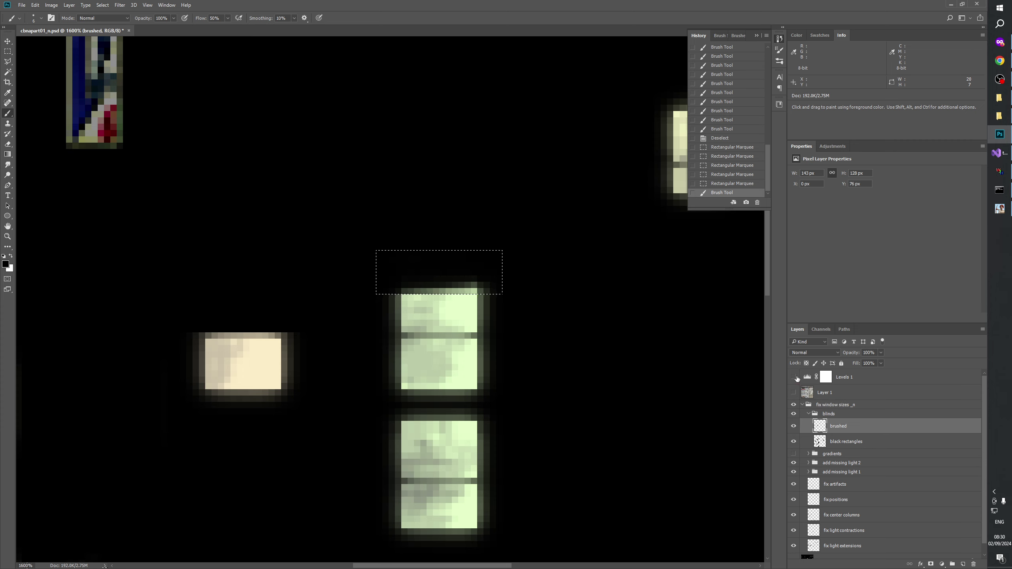
left_click(793, 376)
left_click_drag(417, 253, 356, 264)
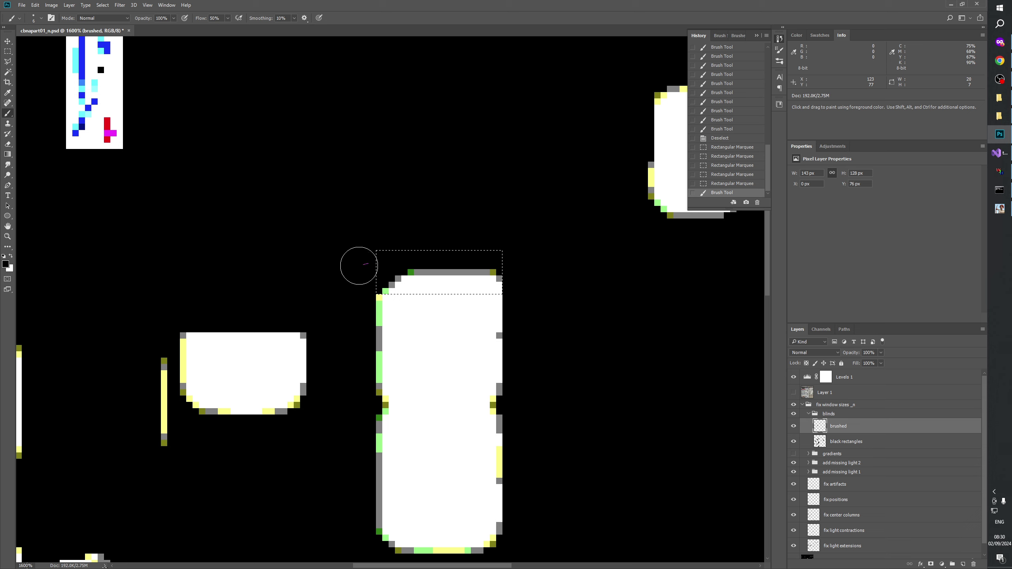
left_click(793, 393)
left_click(793, 392)
left_click(793, 377)
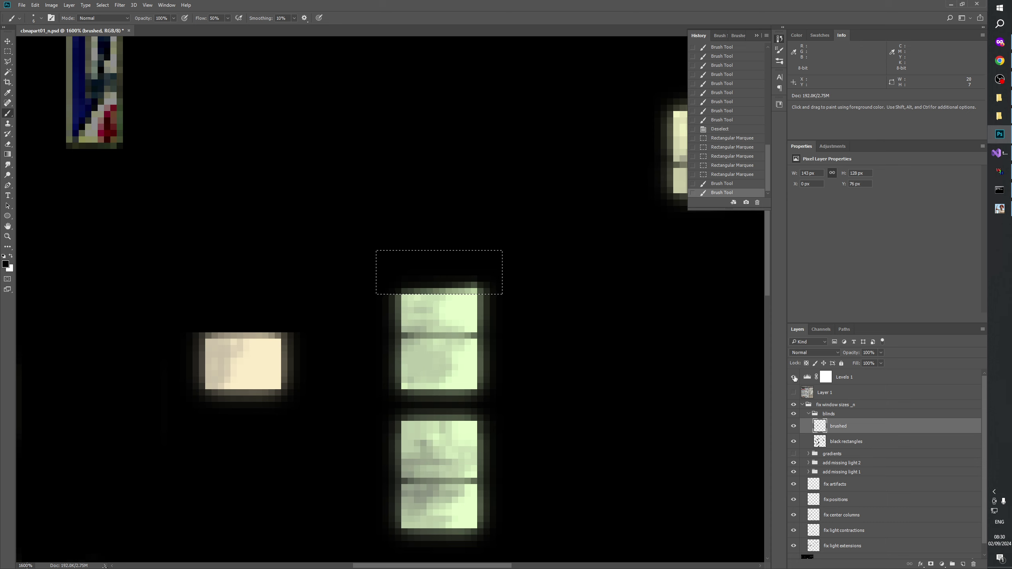
left_click(794, 377)
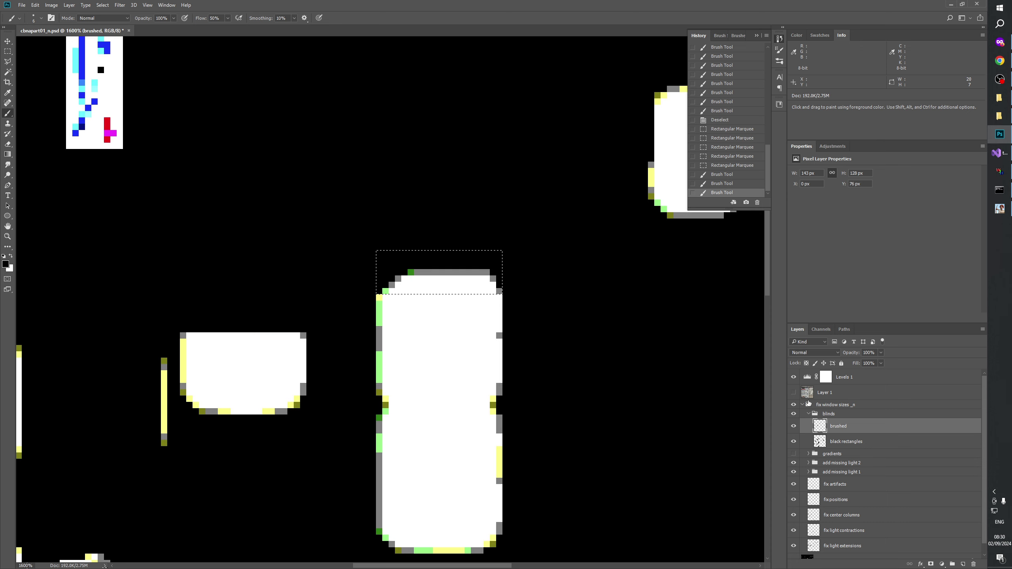
left_click(793, 392)
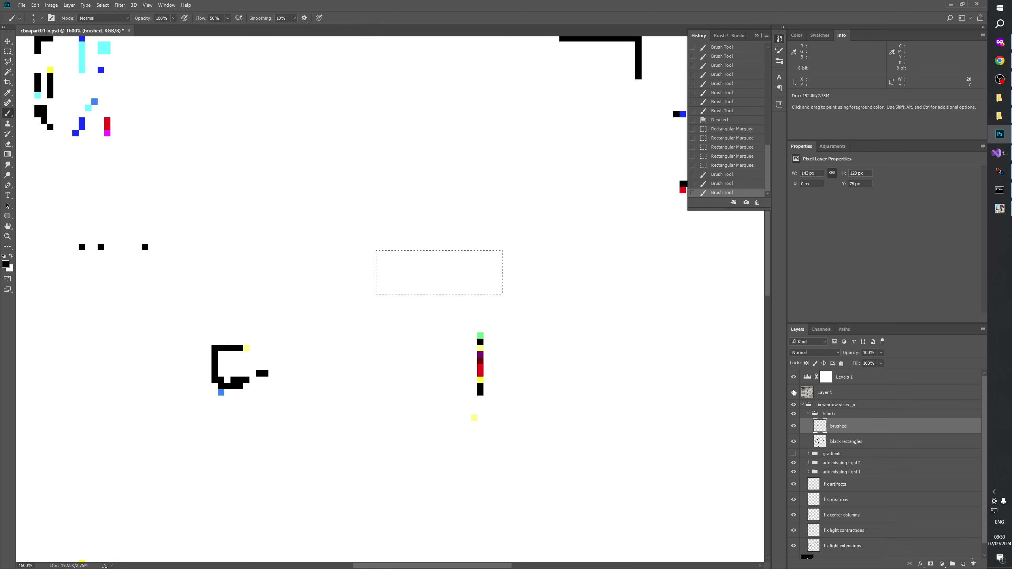
left_click(793, 392)
left_click(794, 377)
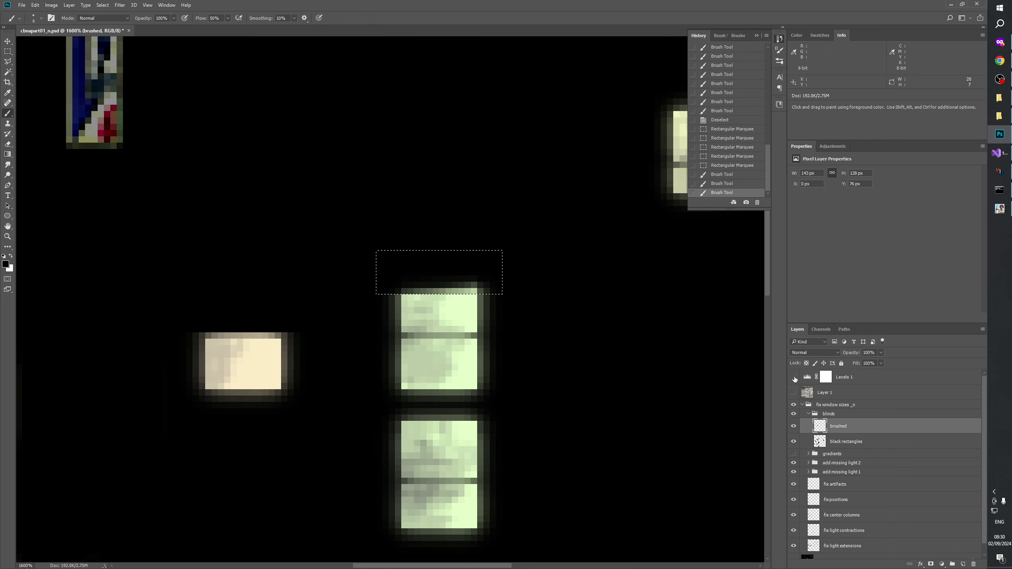
- Compare the darkened blind of the tall green-lit window with the daytime layer and clear the selection
left_click(793, 392)
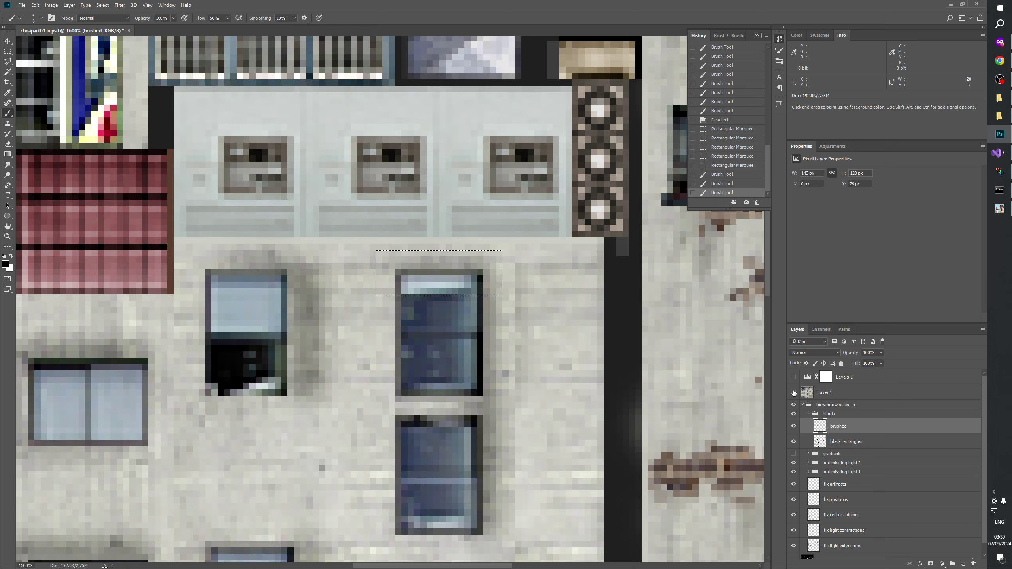
left_click(793, 392)
left_click(793, 392)
left_click(793, 393)
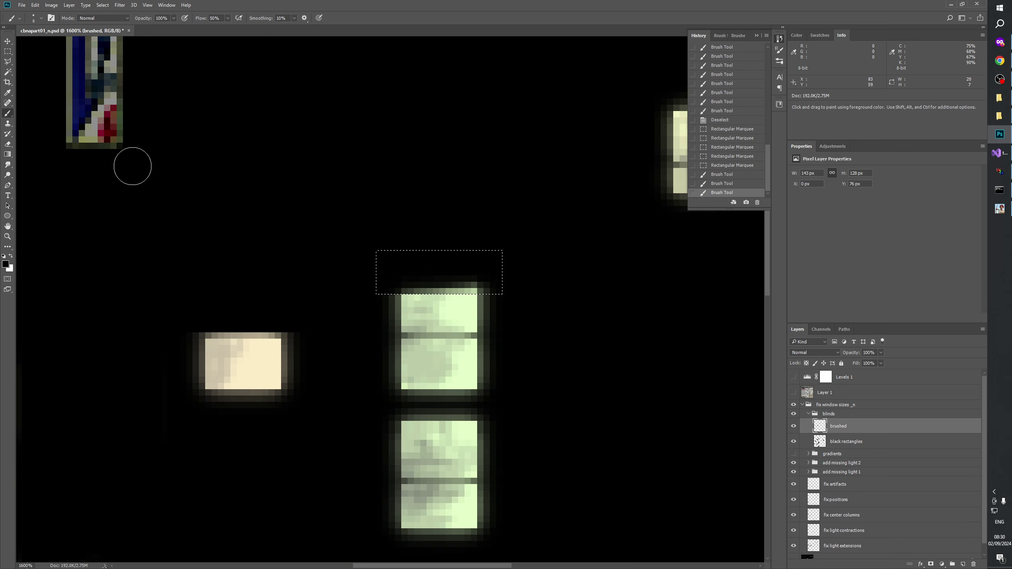
key("m")
key("ctrl+d")
- Examine the leftmost yellow-lit window beside the green-lit one, with and without the brushed layer and against the daytime layer
mouse_move(502, 312)
left_mouse_down()
mouse_move(413, 212)
mouse_move(361, 312)
mouse_move(520, 237)
mouse_move(486, 178)
mouse_move(505, 147)
left_mouse_up()
left_click_drag(368, 221, 498, 206)
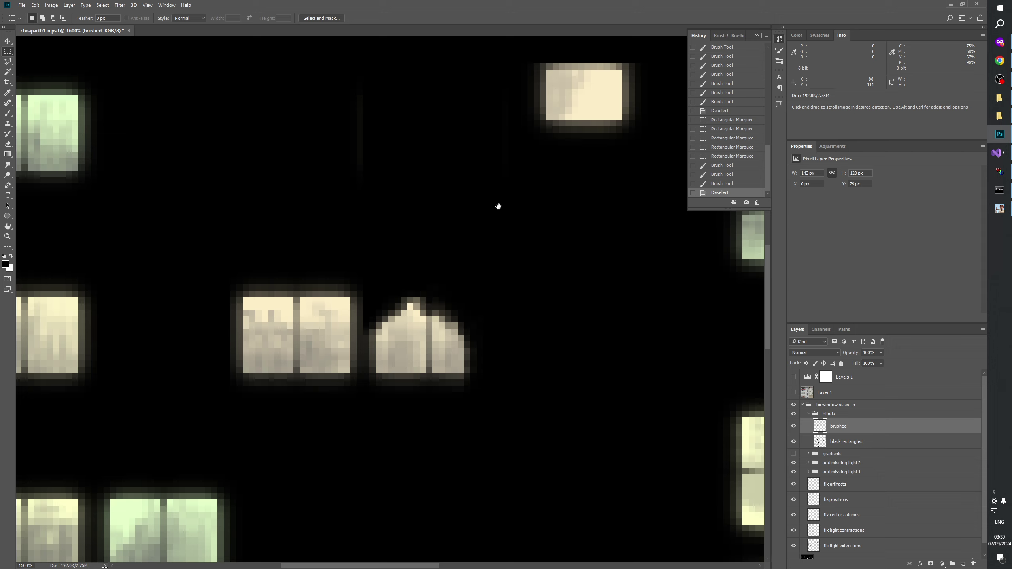
left_click_drag(332, 271, 428, 208)
left_click_drag(285, 332, 567, 195)
left_click_drag(498, 387, 469, 267)
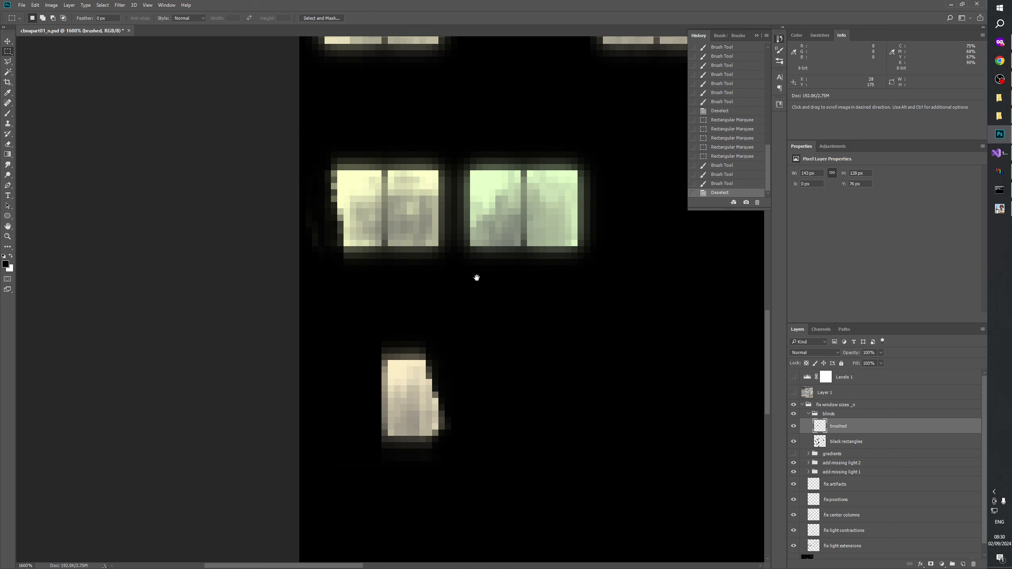
left_click(794, 426)
left_click(794, 427)
left_click(794, 392)
left_click(794, 392)
scroll(510, 440, "up", 5)
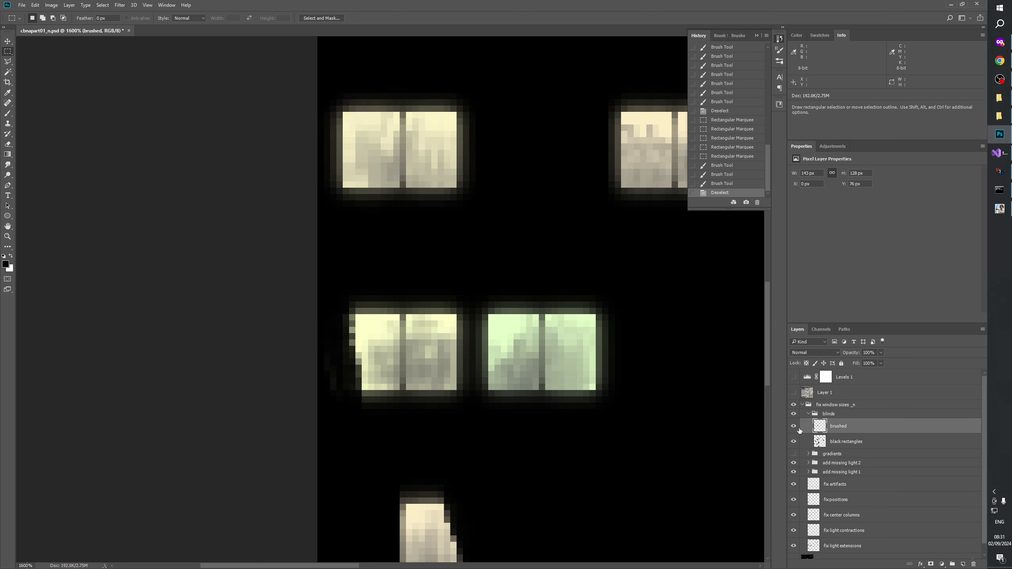
- Select the left curtain strip and glow of that yellow-lit window, about 7 by 20 px, using Levels 1 and the daytime layer
left_click(793, 377)
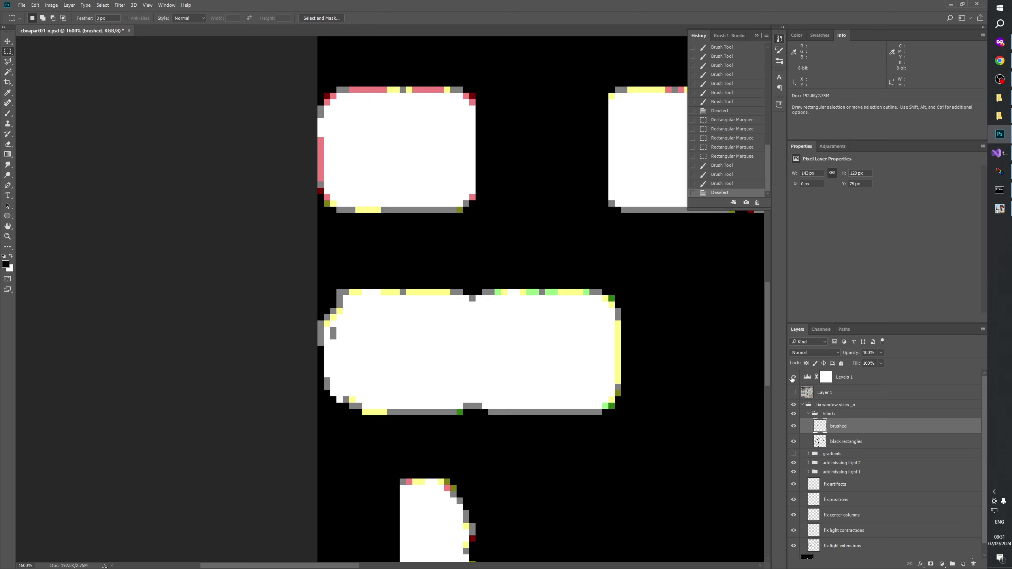
left_click_drag(316, 285, 362, 373)
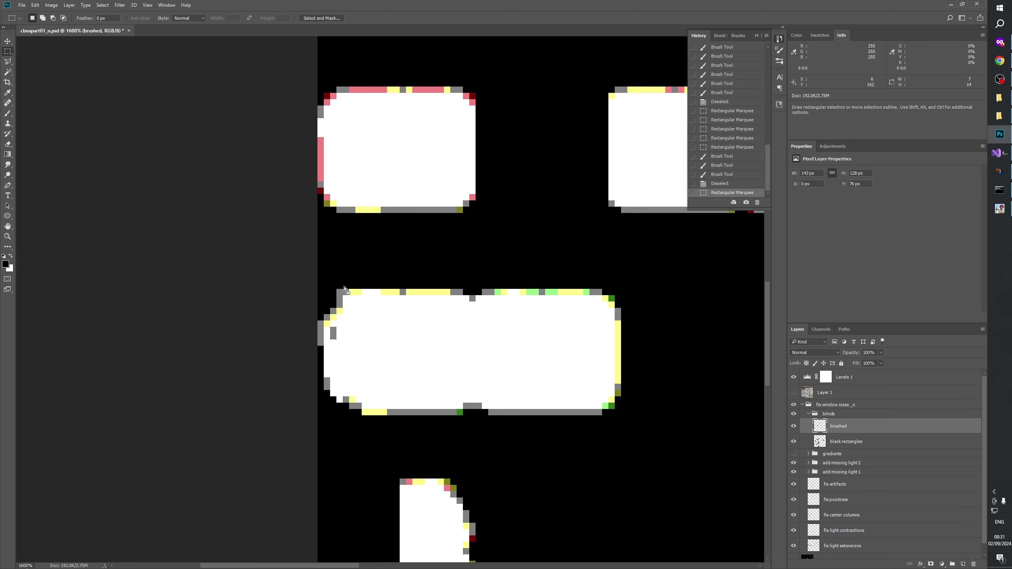
left_click(314, 288)
left_click_drag(314, 289, 375, 414)
left_click(793, 393)
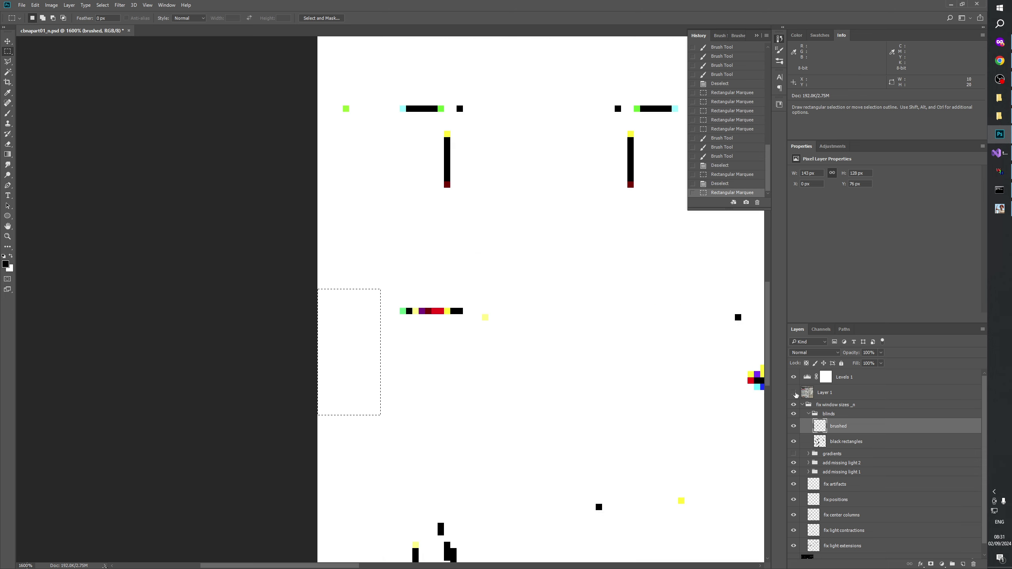
left_click(793, 392)
left_click(793, 376)
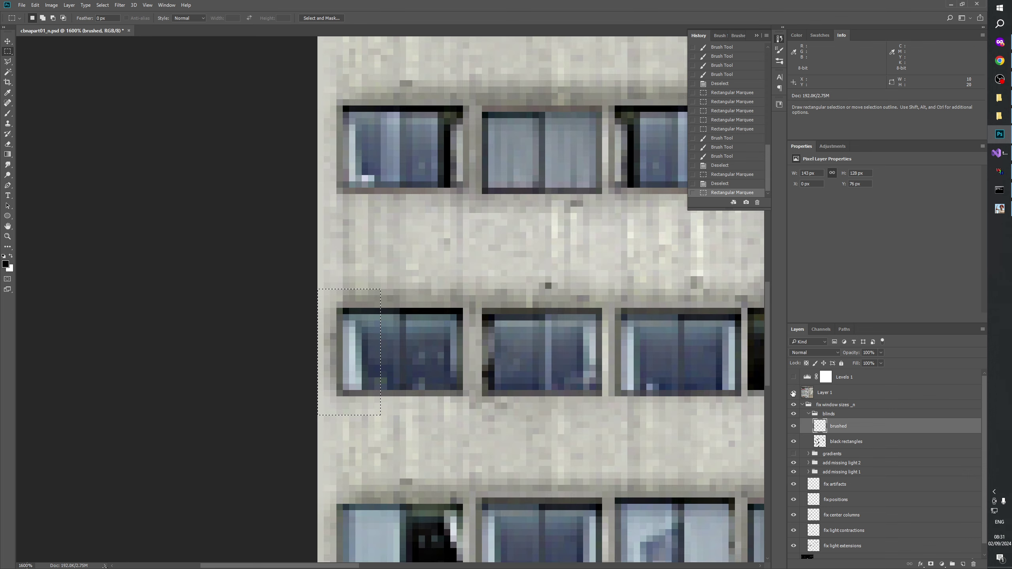
left_click(793, 393)
left_click_drag(399, 277, 360, 436)
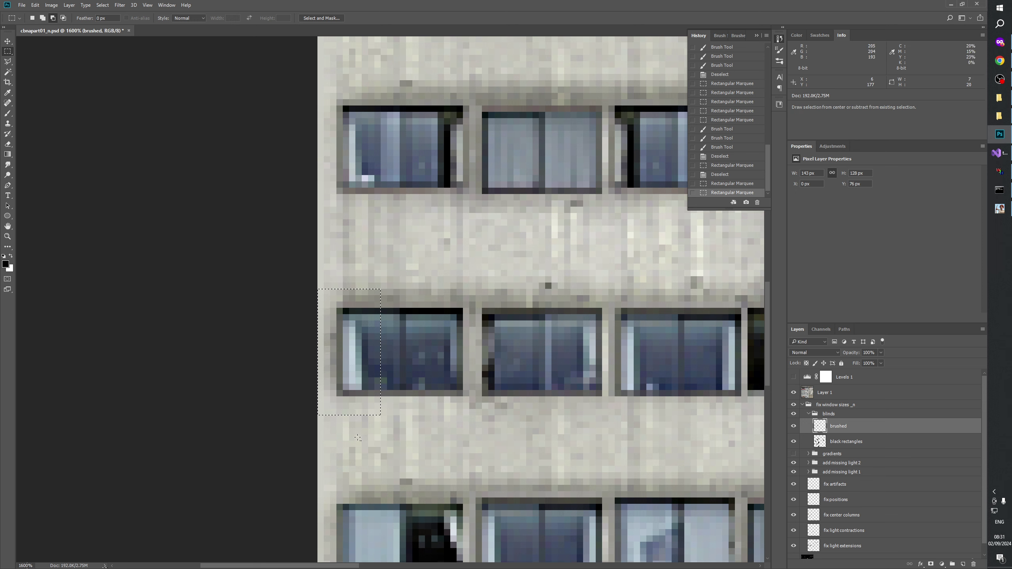
- Clear the earlier brush strokes inside the selected curtain strip on the brushed layer
left_click(793, 426)
left_click(793, 394)
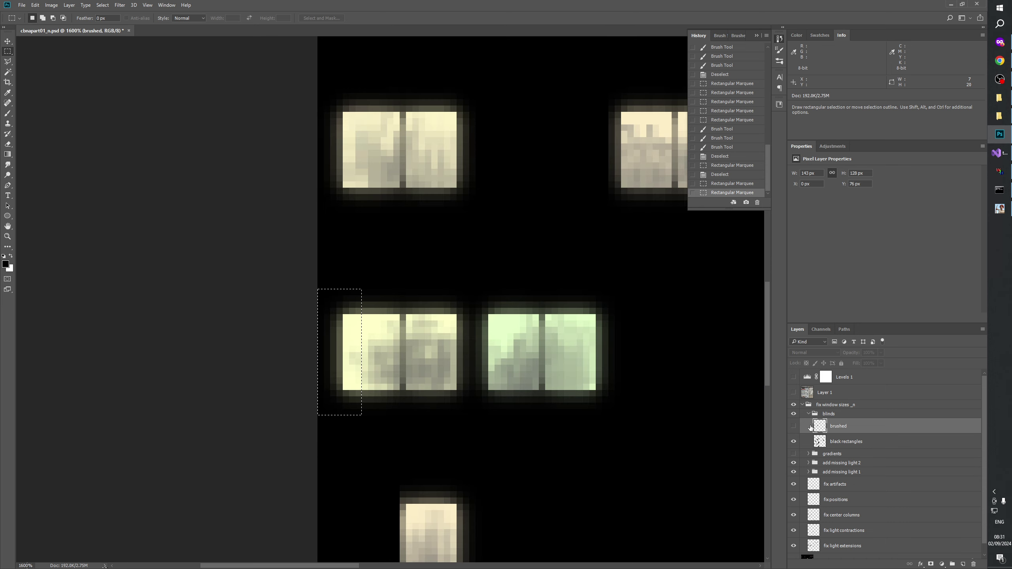
left_click(794, 426)
key("Delete")
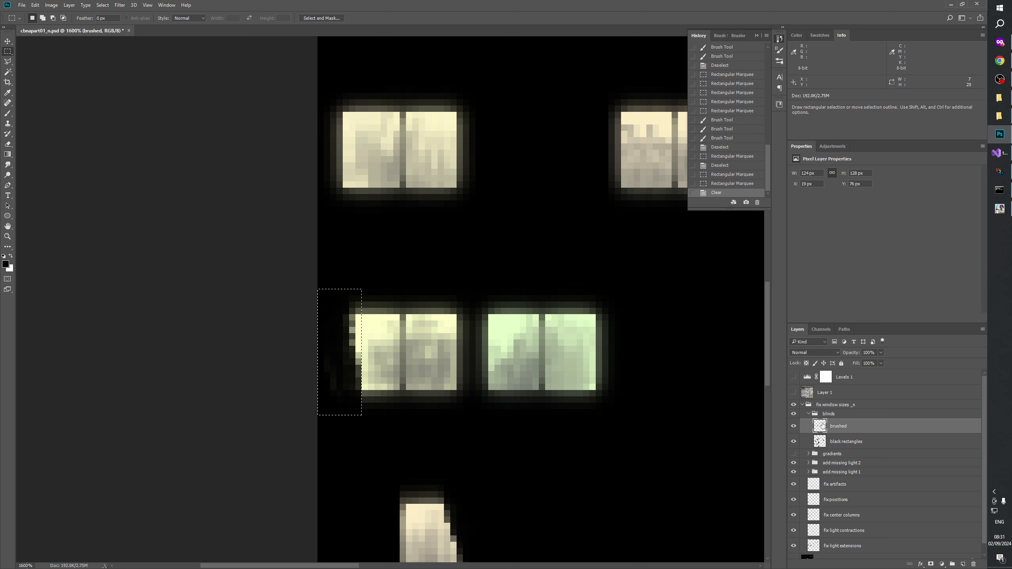
- Brush black over the selected left curtain strip of the yellow-lit window on the brushed layer, guided by the daytime layer
left_click(793, 392)
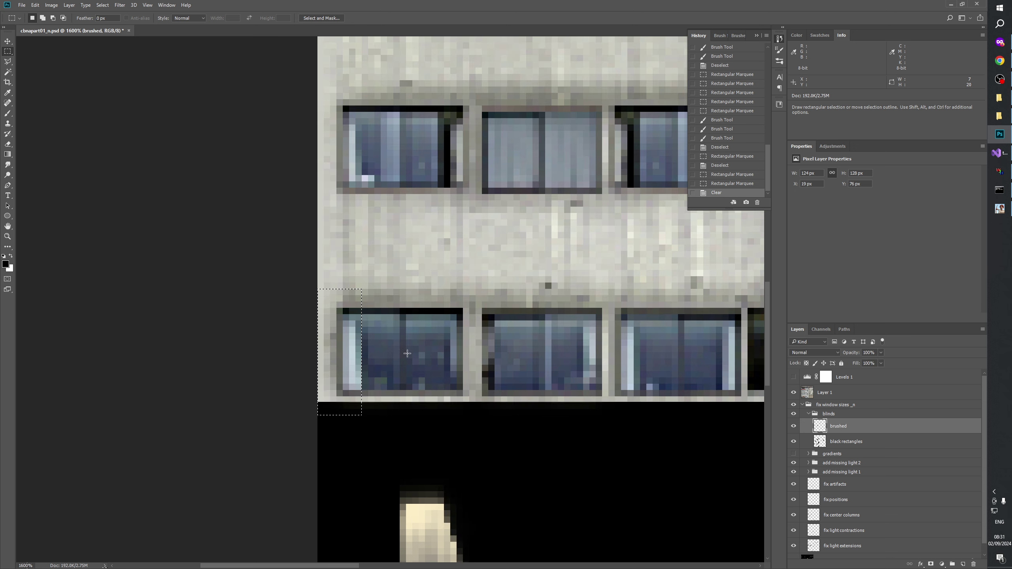
left_click(8, 113)
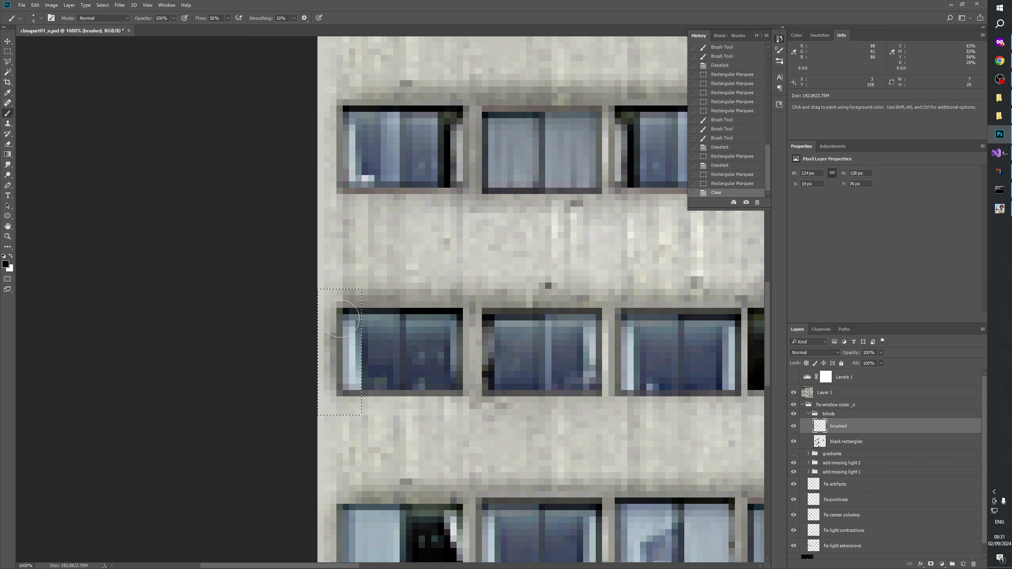
left_click(351, 424)
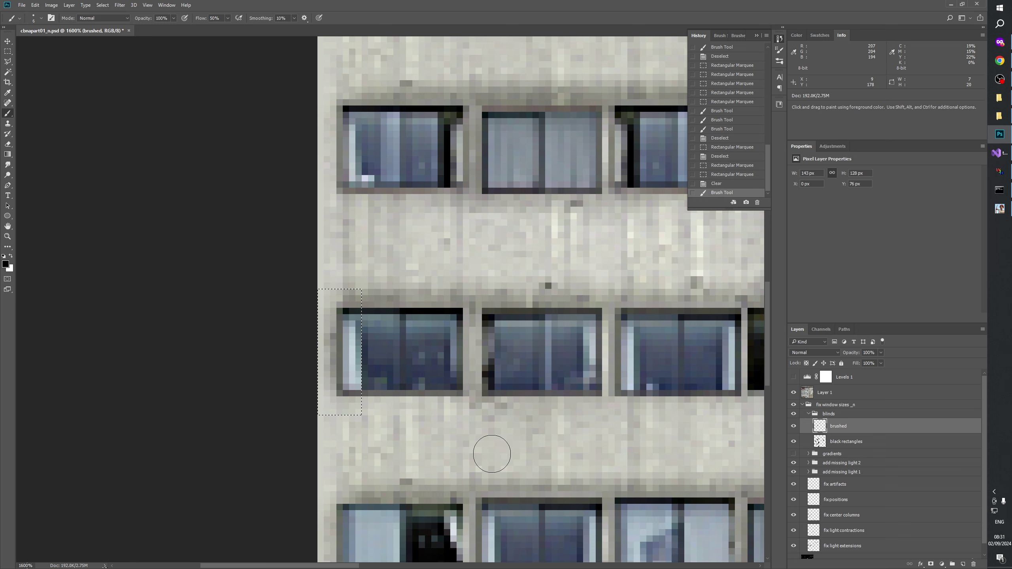
left_click(793, 393)
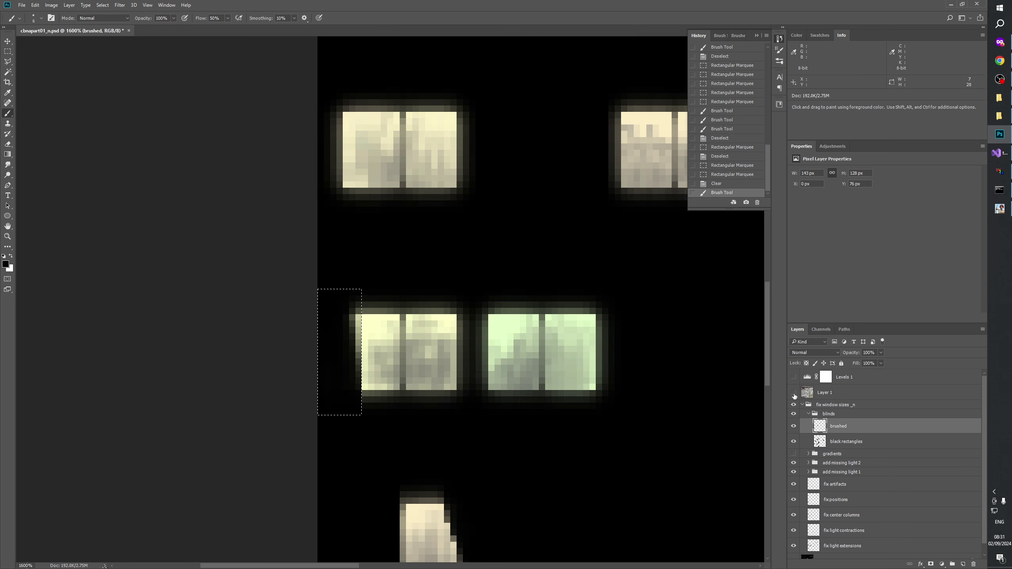
- Compare the brushed left curtain edge of the yellow-lit window with the daytime layer
left_click(793, 393)
left_click(793, 393)
left_click(794, 393)
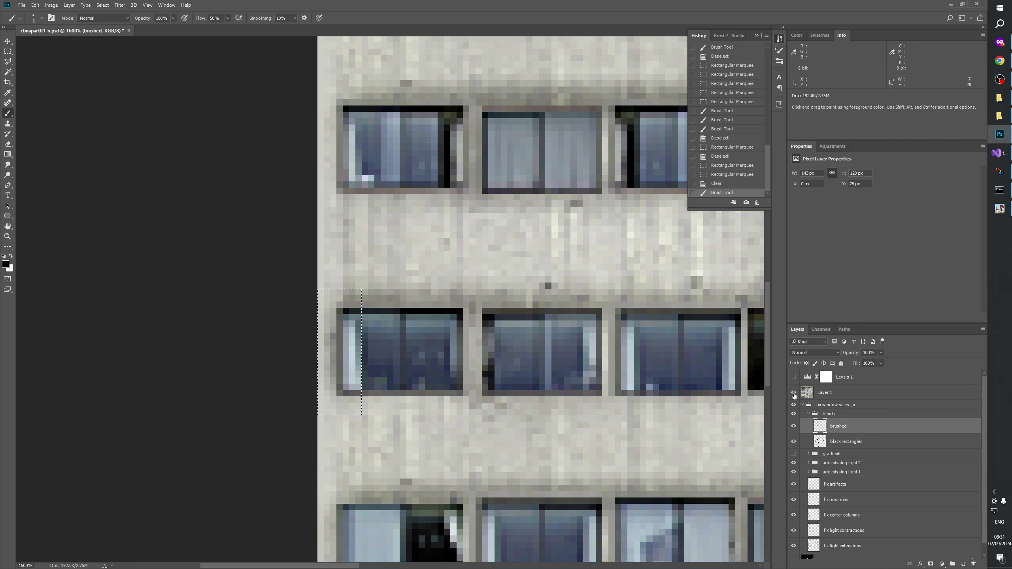
left_click(794, 394)
left_click(793, 394)
left_click(793, 393)
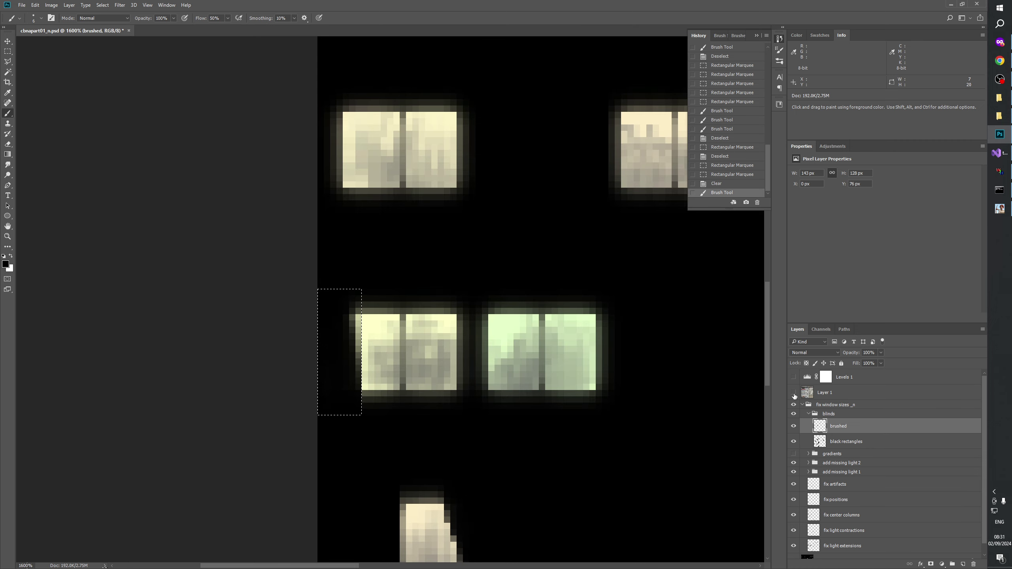
left_click(793, 394)
- Brush out the leftover glow at the outer edge of the selected strip, using Levels 1 to reveal it
left_click(793, 377)
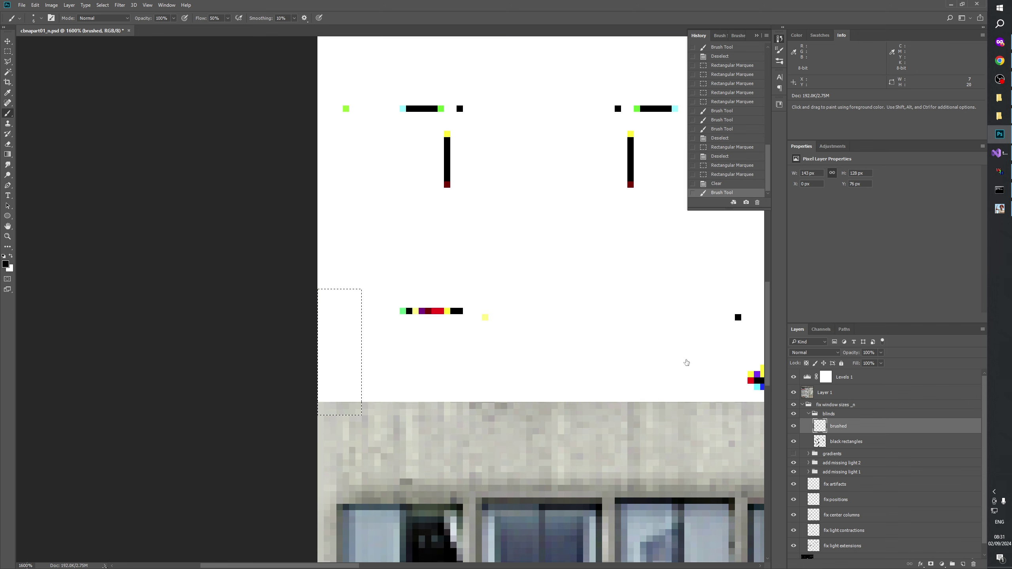
left_click(793, 394)
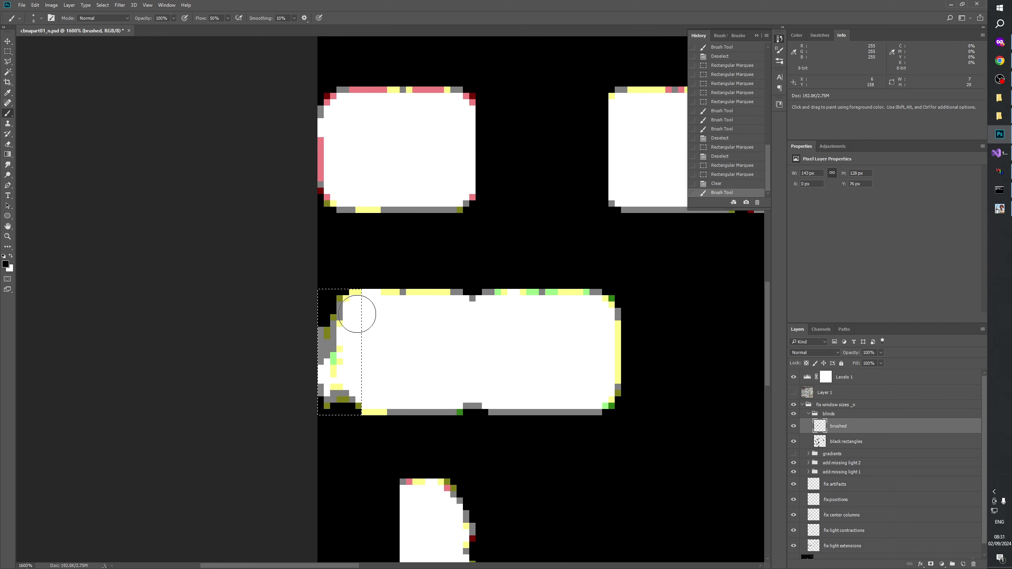
left_click_drag(319, 400, 330, 433)
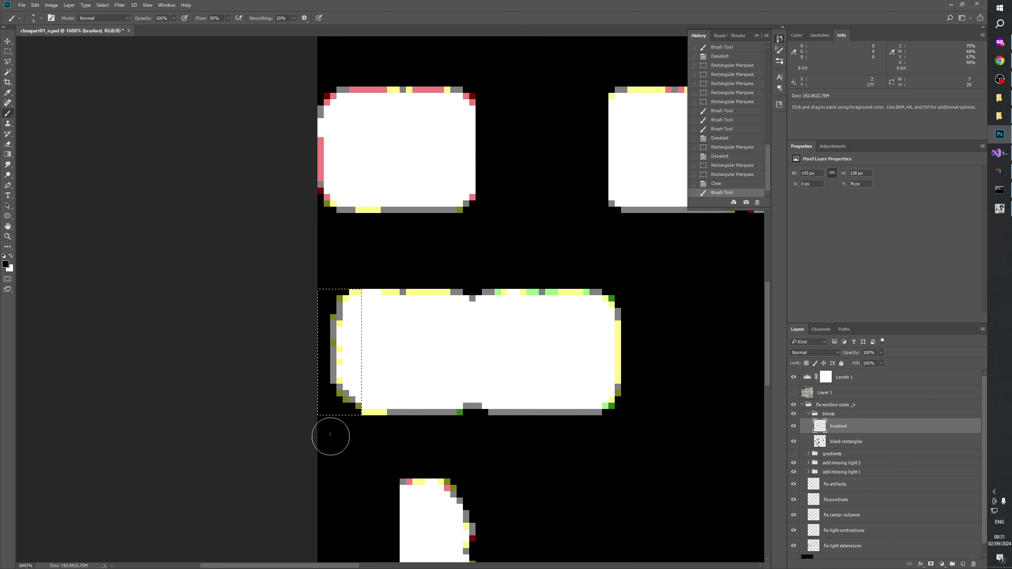
left_click(794, 392)
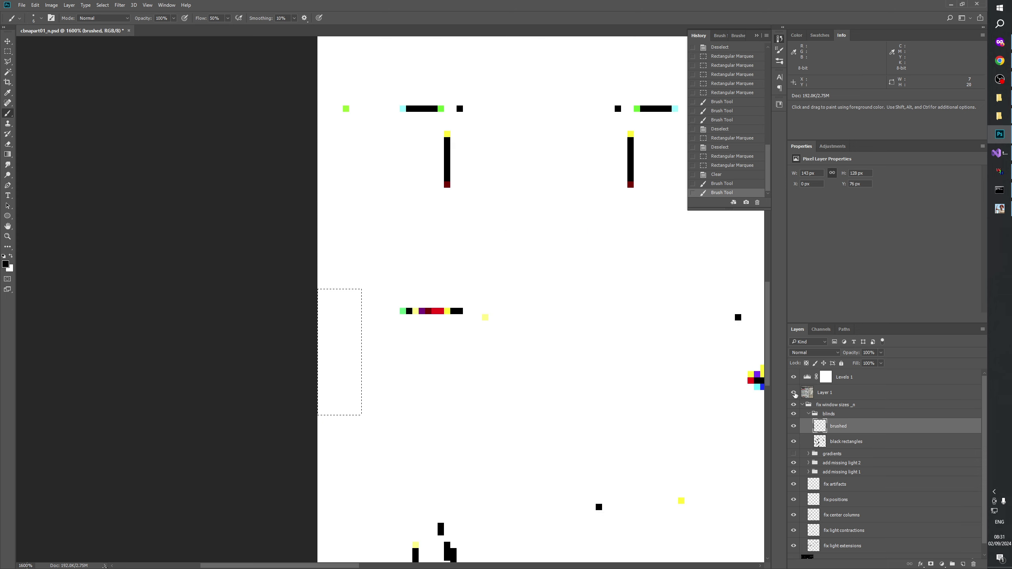
left_click(793, 393)
left_click(793, 377)
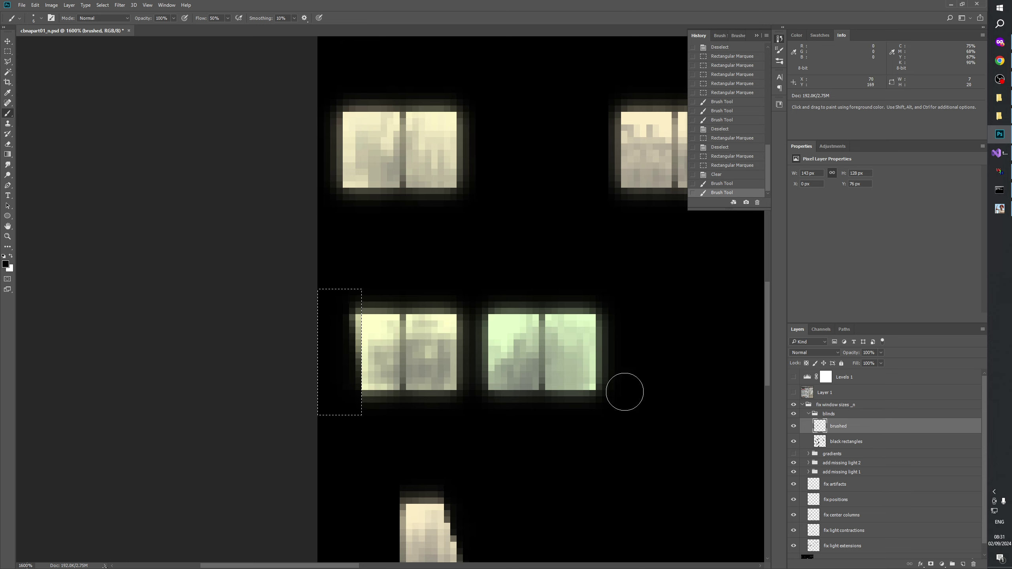
- Examine the other lit windows across the facade against the daytime layer, ending at the lower of the two stacked yellow-lit windows
left_click_drag(502, 394, 439, 442)
left_click_drag(700, 241, 361, 350)
left_click_drag(520, 336, 500, 373)
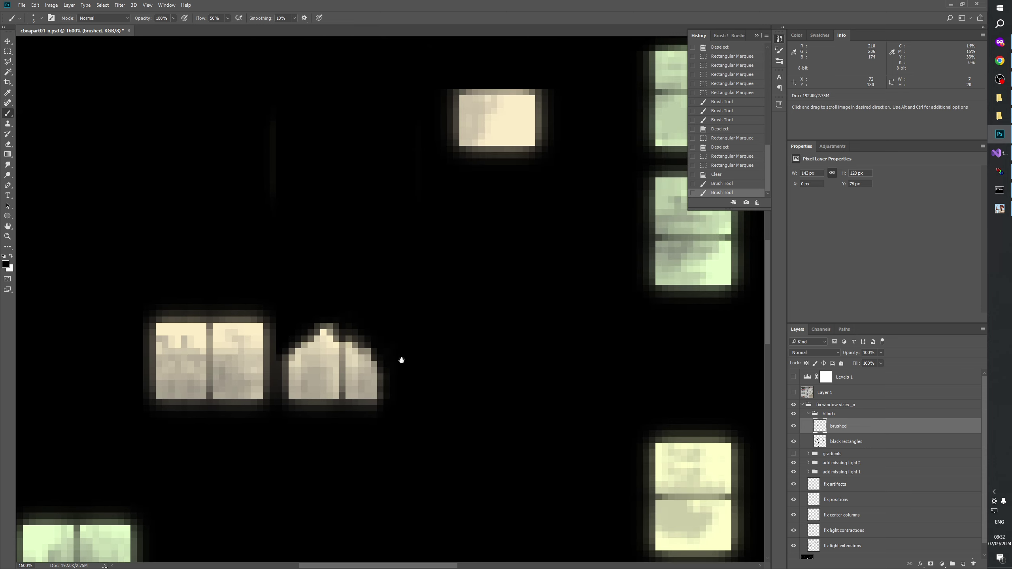
left_click_drag(401, 361, 714, 298)
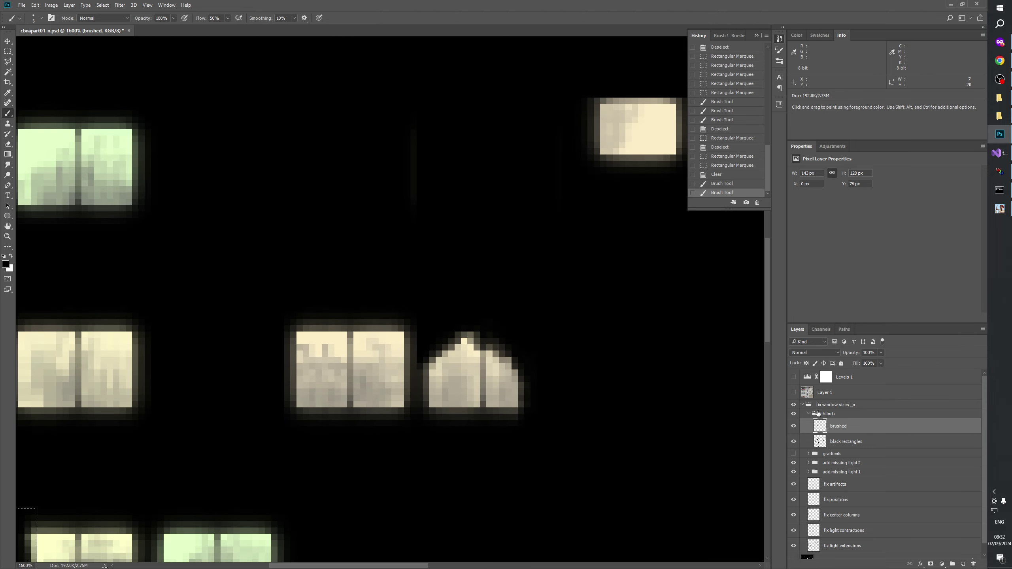
left_click(793, 392)
left_click_drag(454, 227, 534, 287)
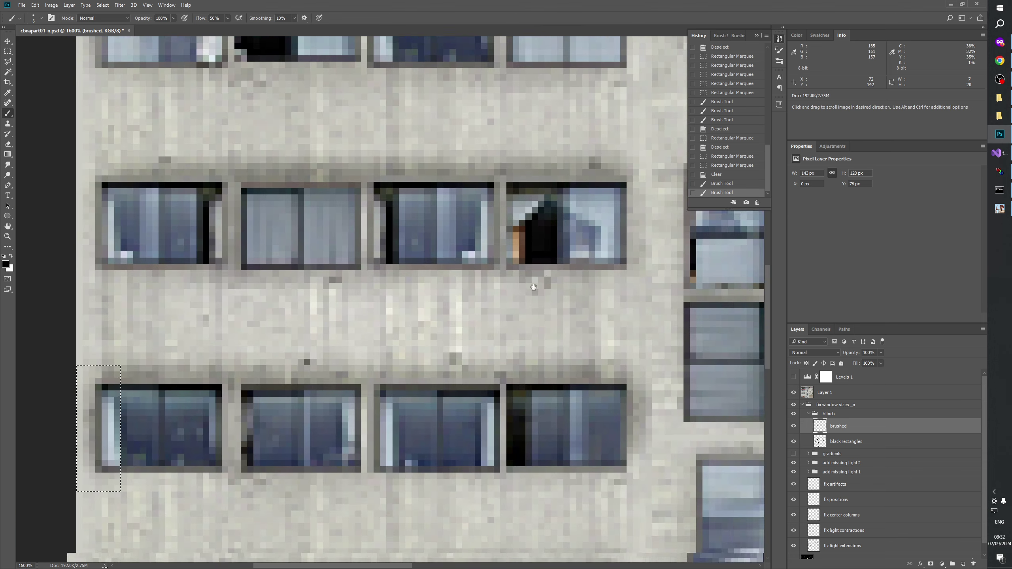
left_click_drag(619, 519, 497, 203)
left_click_drag(660, 250, 468, 338)
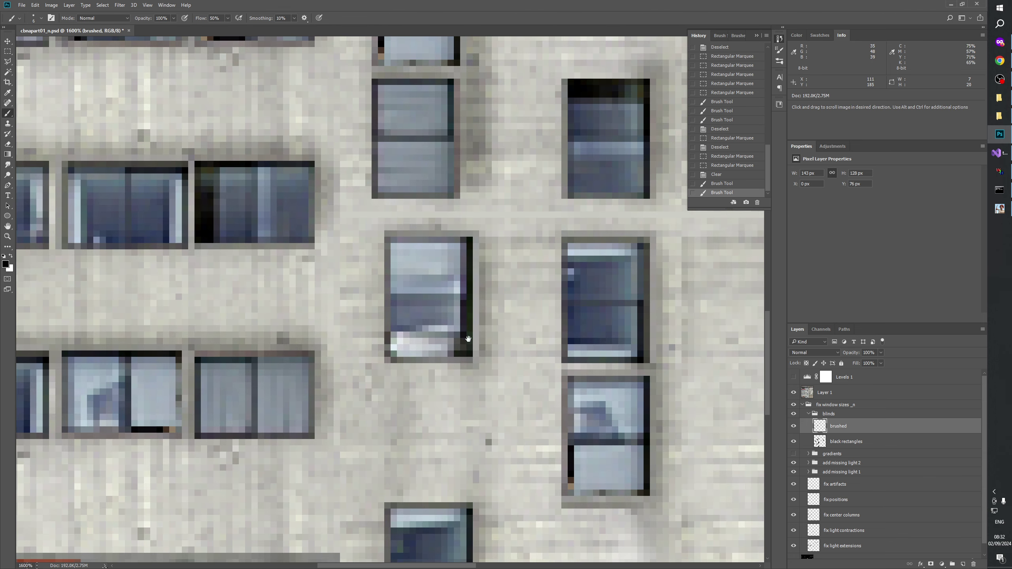
left_click_drag(674, 405, 453, 282)
left_click(793, 392)
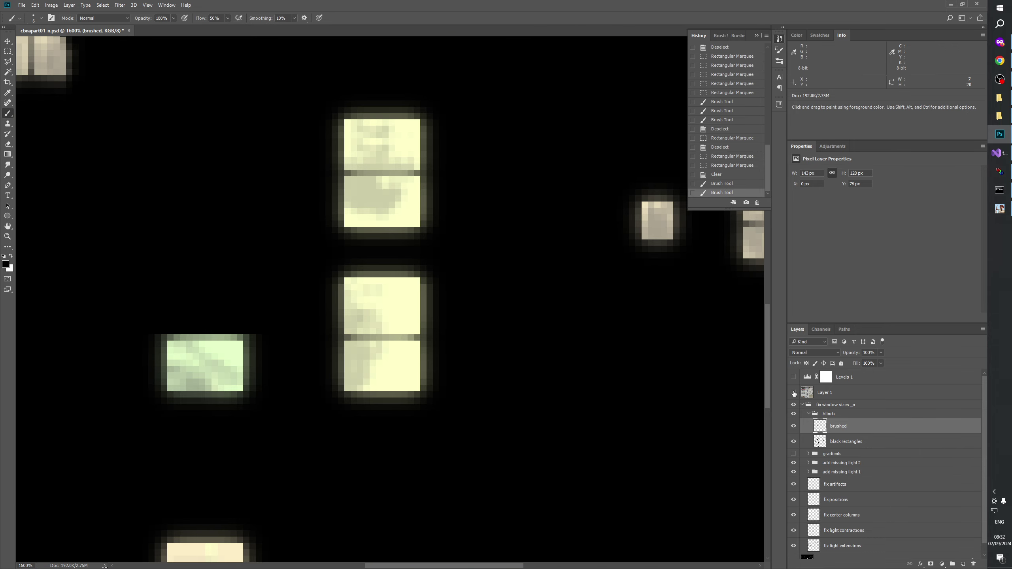
left_click(793, 392)
left_click(793, 392)
left_click(793, 392)
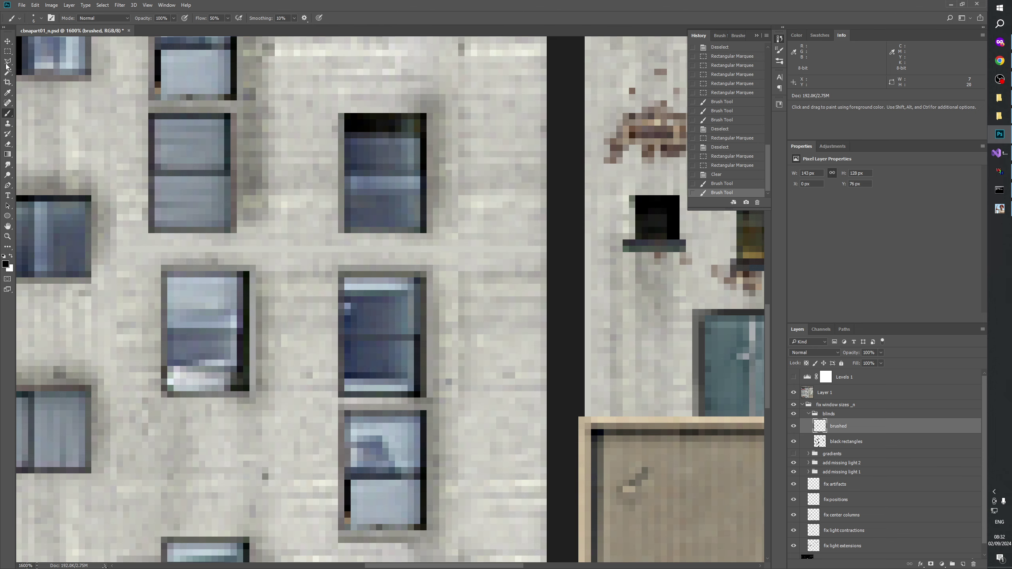
- Select the upper and lower blind strips of the lower yellow-lit window, each about 20 by 6 px, including the glow
left_click(7, 51)
left_click_drag(333, 290, 438, 252)
left_click_drag(319, 379, 446, 416)
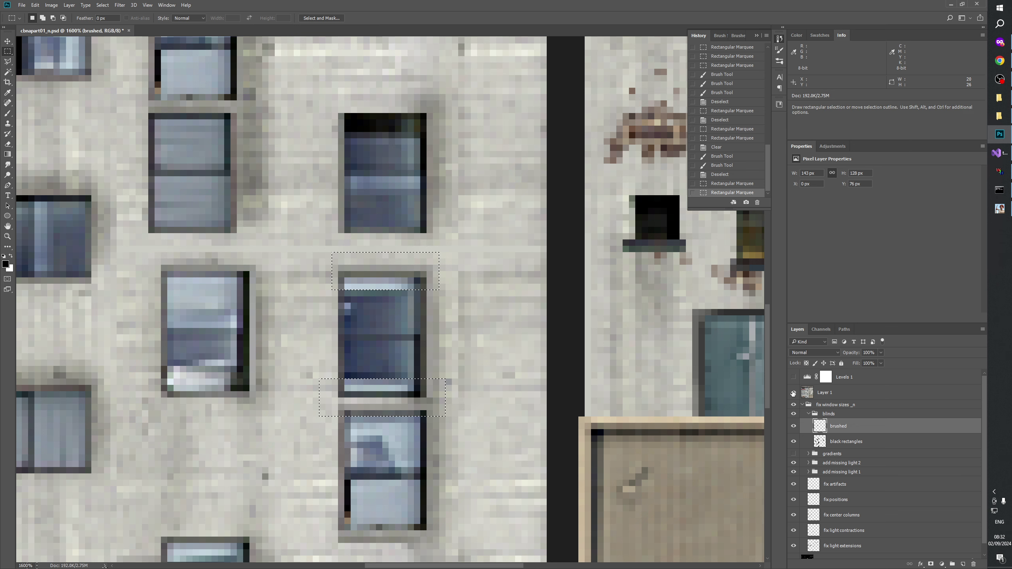
left_click(793, 393)
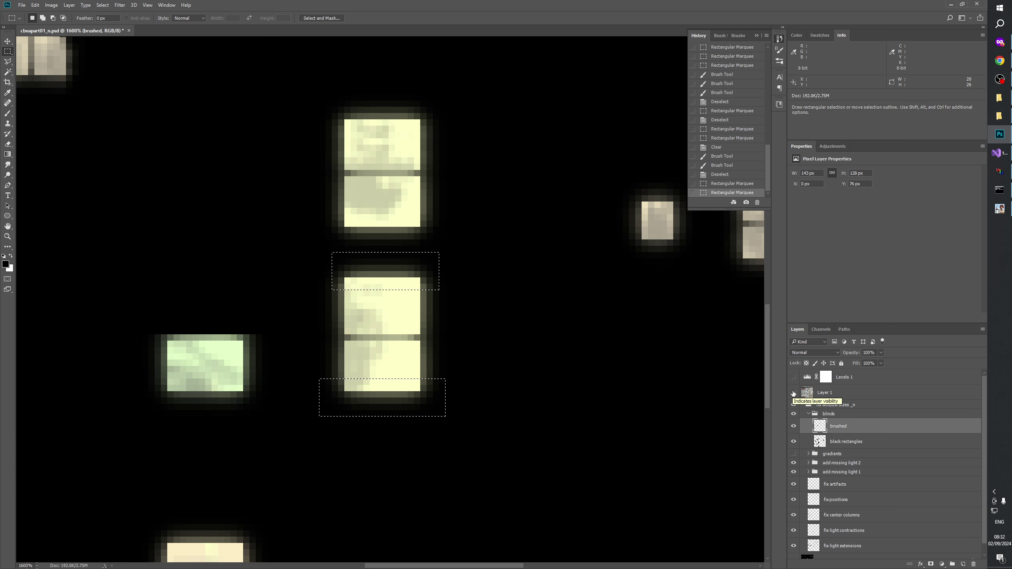
left_click_drag(334, 280, 358, 271)
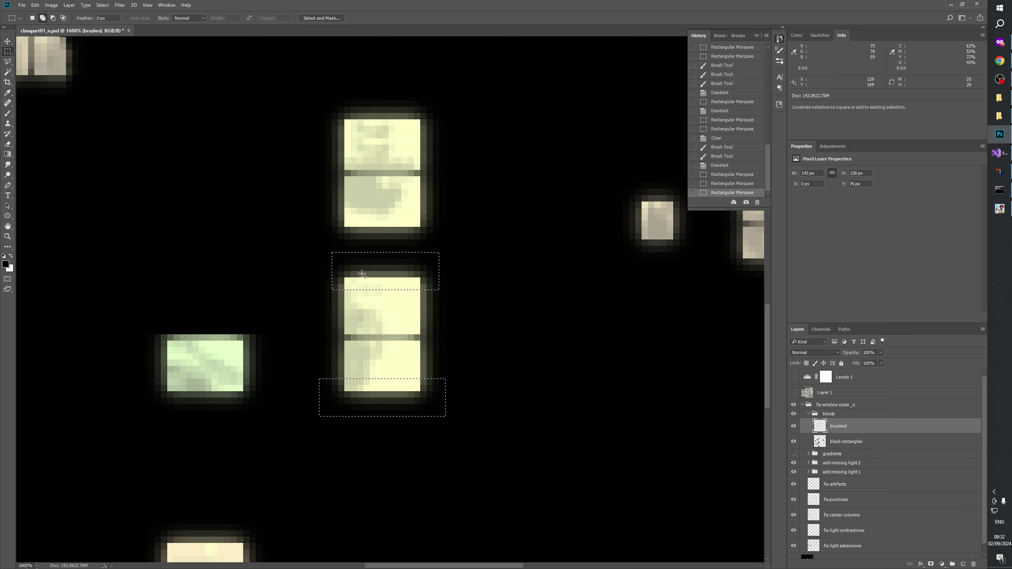
left_click_drag(432, 257, 446, 290)
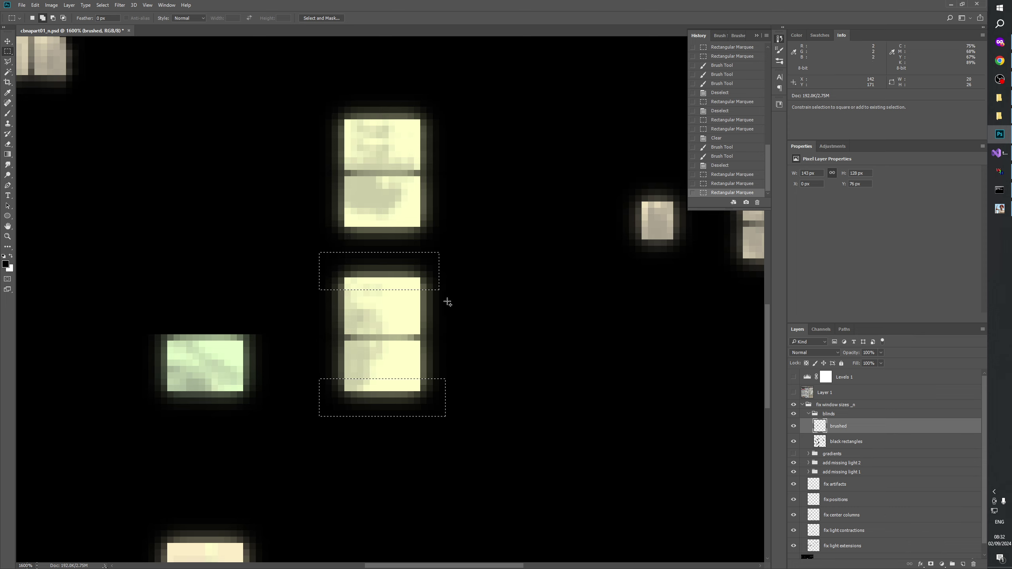
left_click(794, 377)
left_click(794, 377)
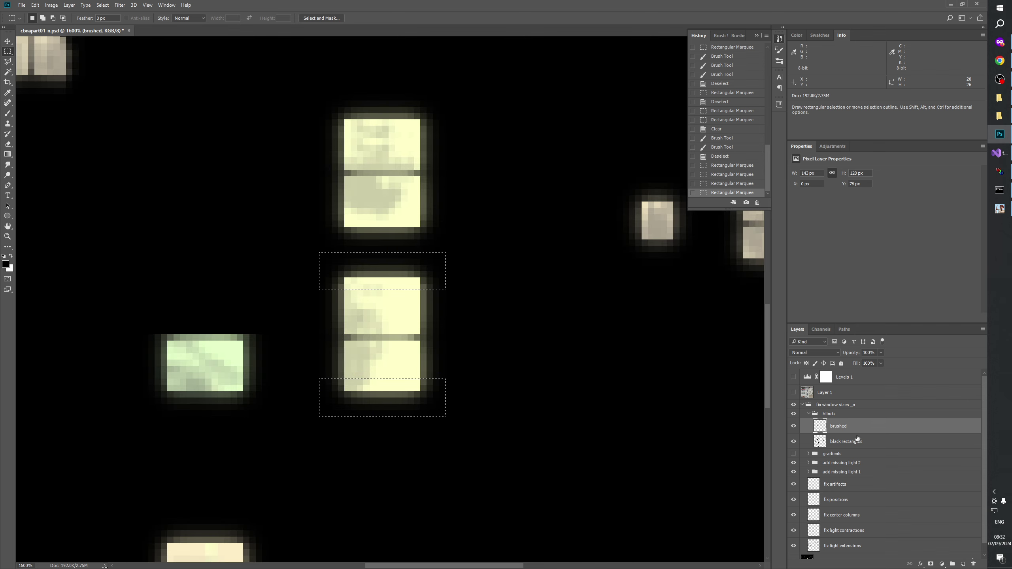
- Brush black over both selected blind strips on the brushed layer, guided by the daytime layer
left_click(793, 392)
left_click(7, 113)
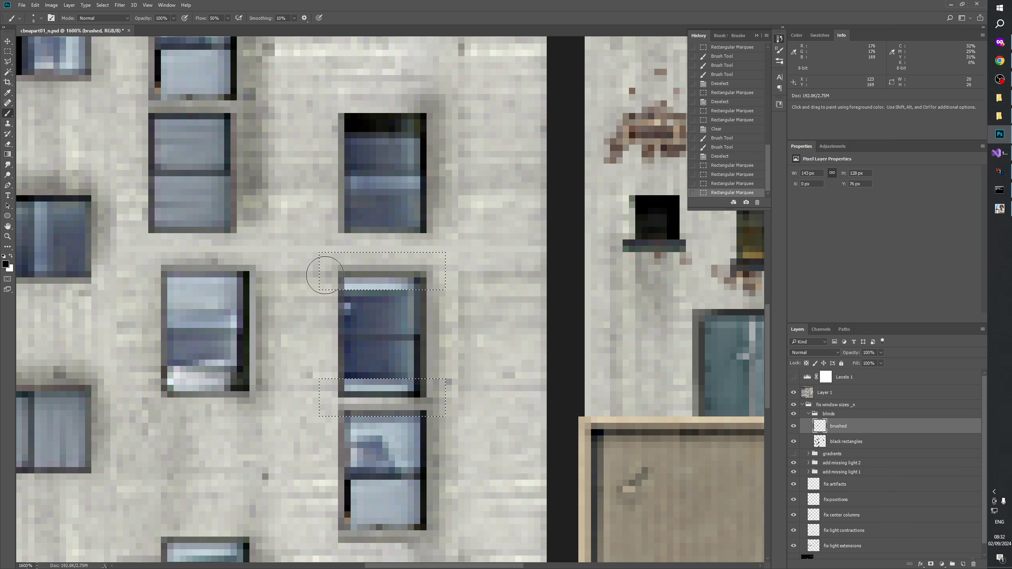
left_click_drag(453, 275, 315, 267)
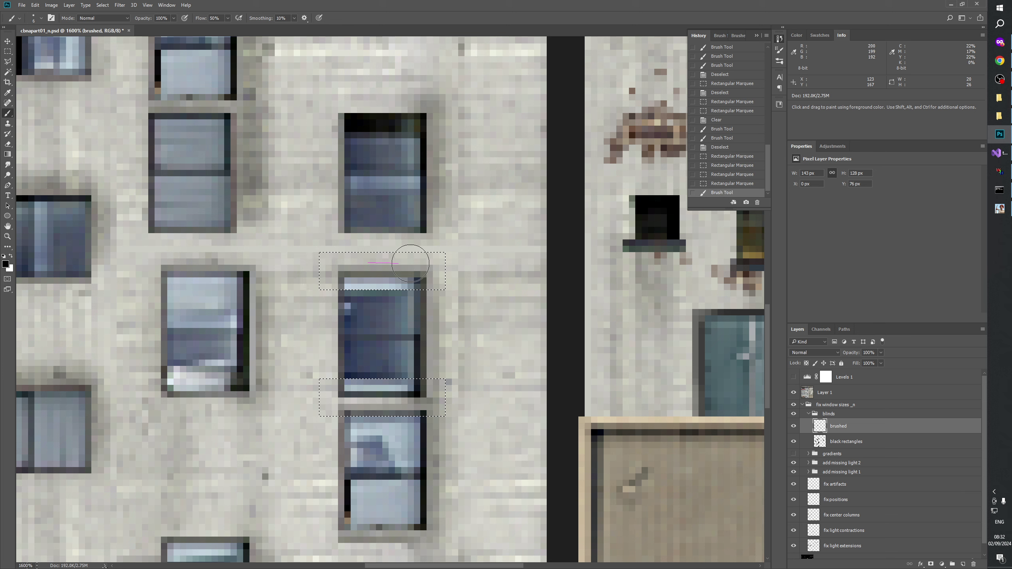
left_click_drag(410, 263, 452, 285)
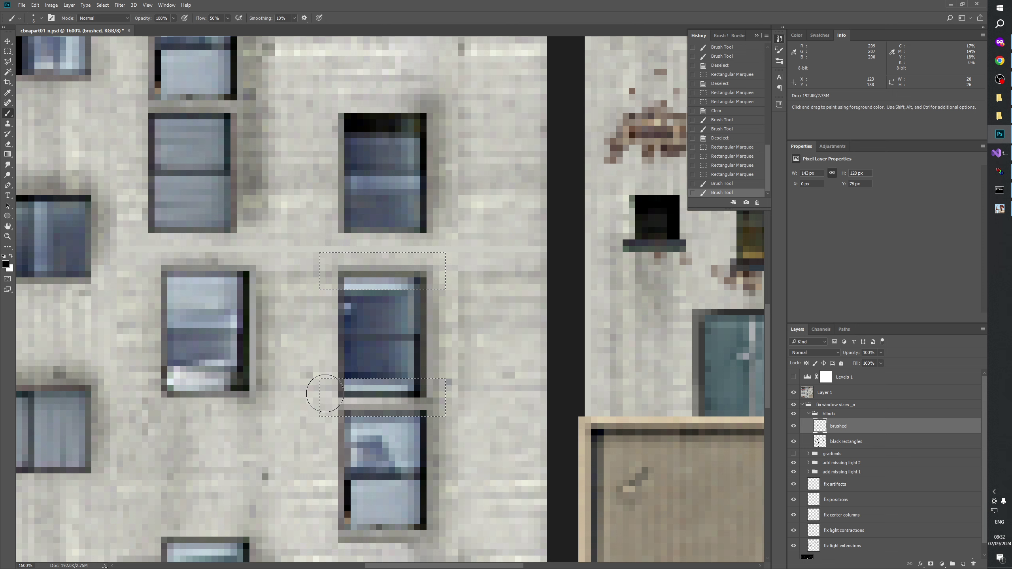
mouse_move(455, 387)
left_mouse_down()
mouse_move(301, 413)
mouse_move(490, 407)
left_mouse_up()
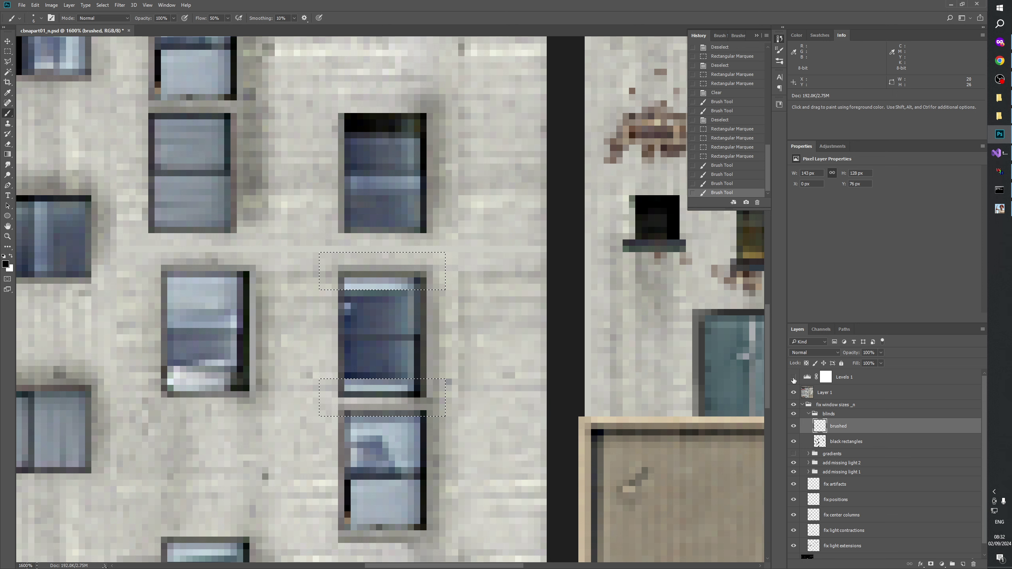
left_click(793, 392)
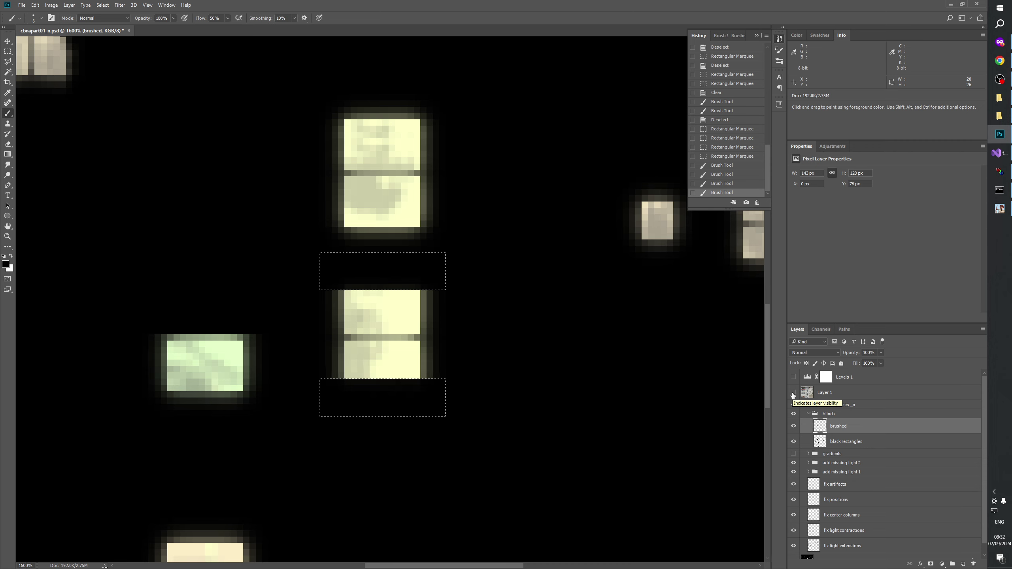
- Check the darkened blind strips with and without the brushed layer and under Levels 1
left_click(794, 426)
left_click(795, 426)
left_click(795, 427)
left_click(795, 426)
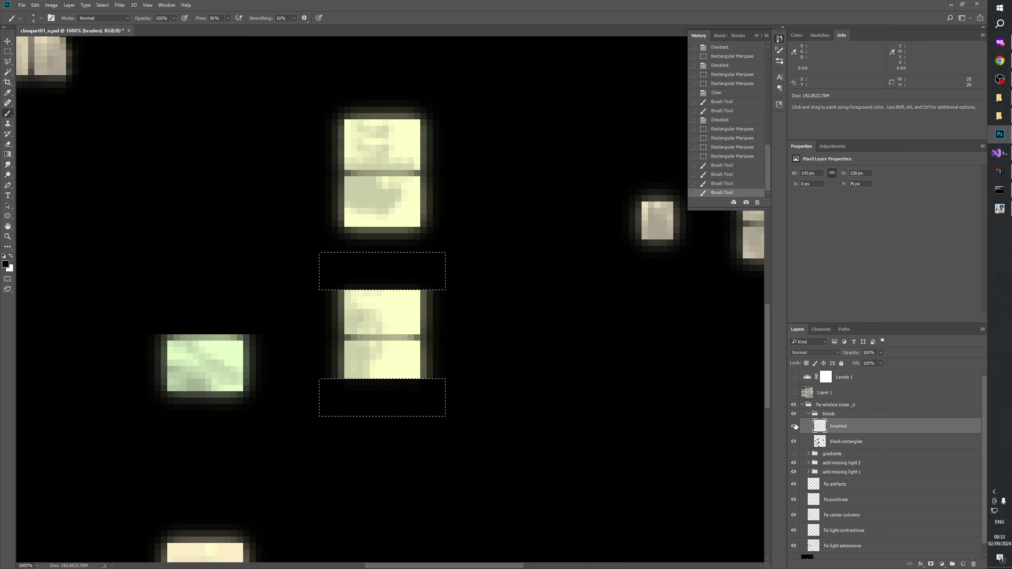
left_click(794, 426)
left_click(794, 426)
left_click(794, 377)
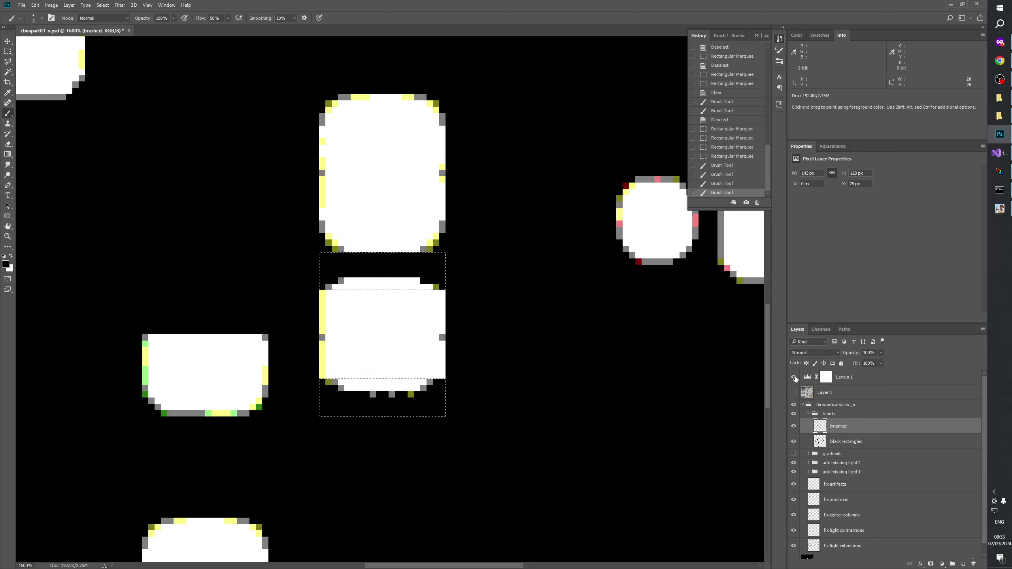
left_click(794, 377)
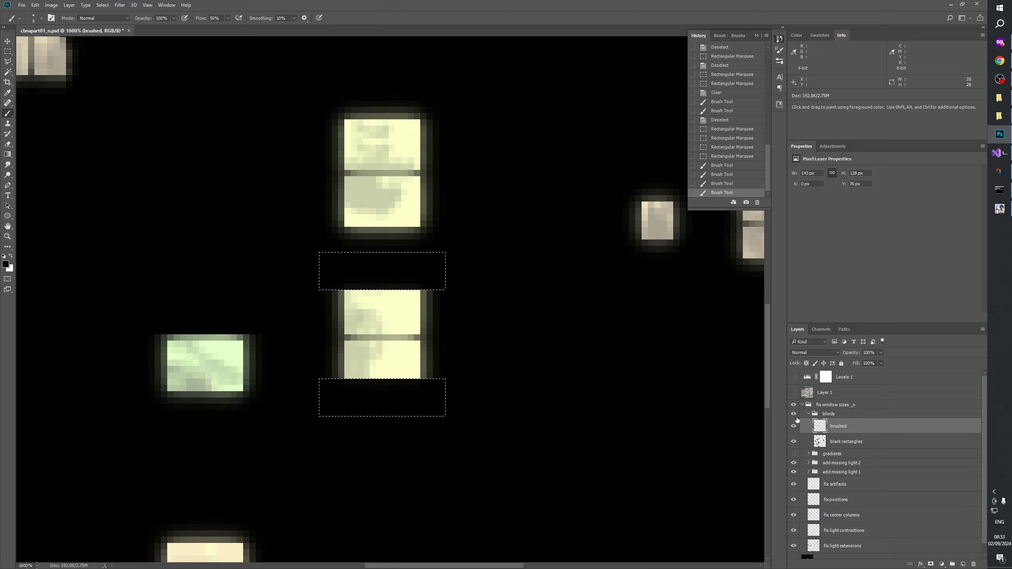
- Clear the selection and compare the darkened upper and lower edges of that yellow-lit window with the daytime layer
left_click(8, 51)
left_click(543, 269)
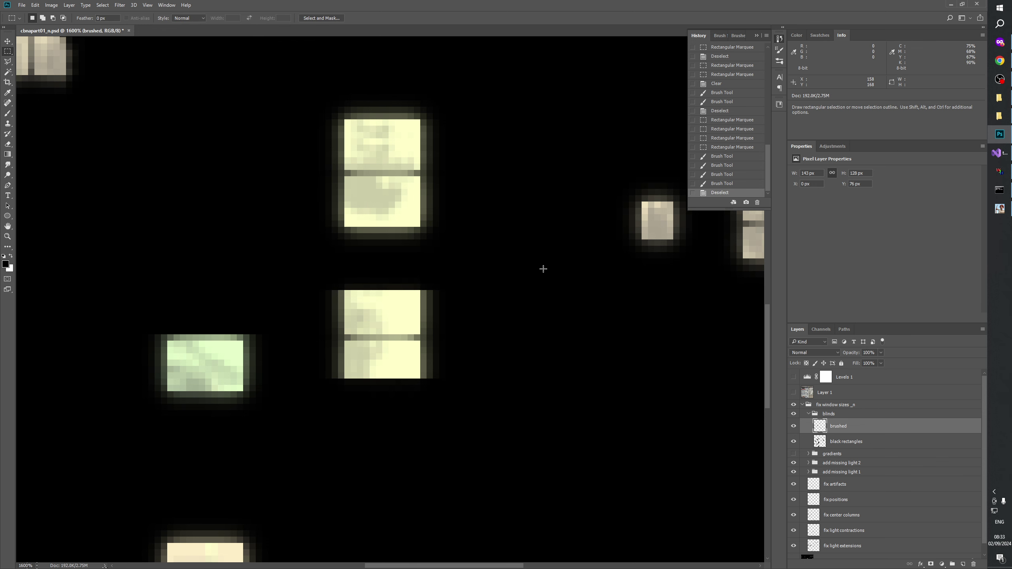
left_click(794, 392)
left_click(794, 393)
left_click(794, 392)
left_click(794, 393)
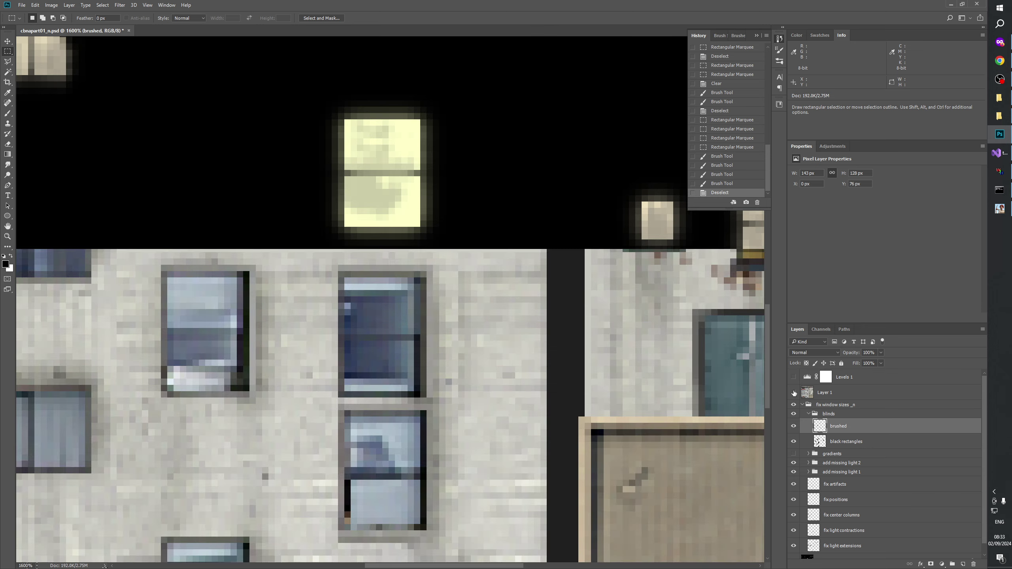
left_click(794, 393)
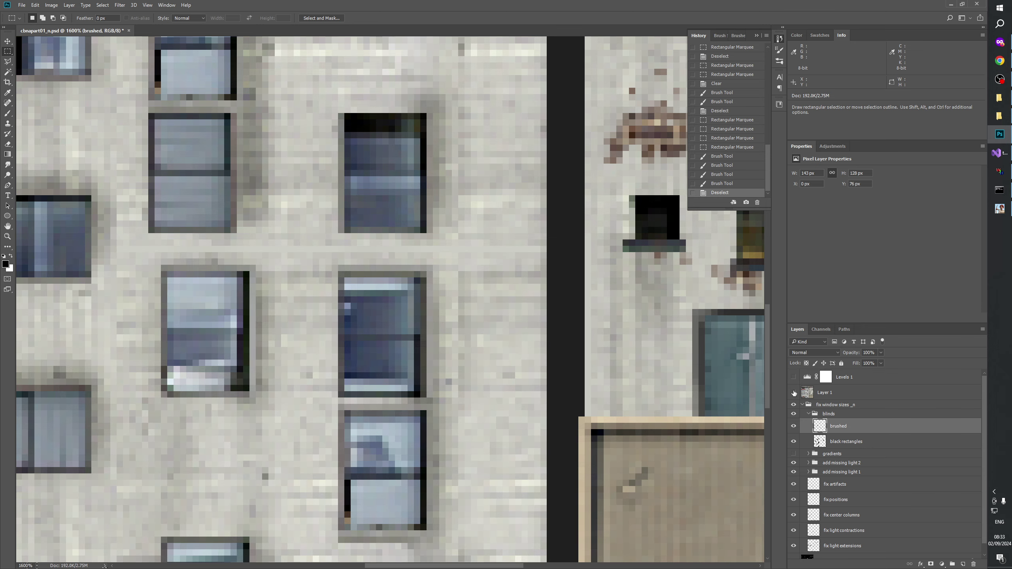
left_click(794, 393)
left_click(794, 393)
- Compare the windows of the narrow facade in the daytime layer with the night lights to find remaining unshaded blinds
left_click_drag(491, 128, 489, 393)
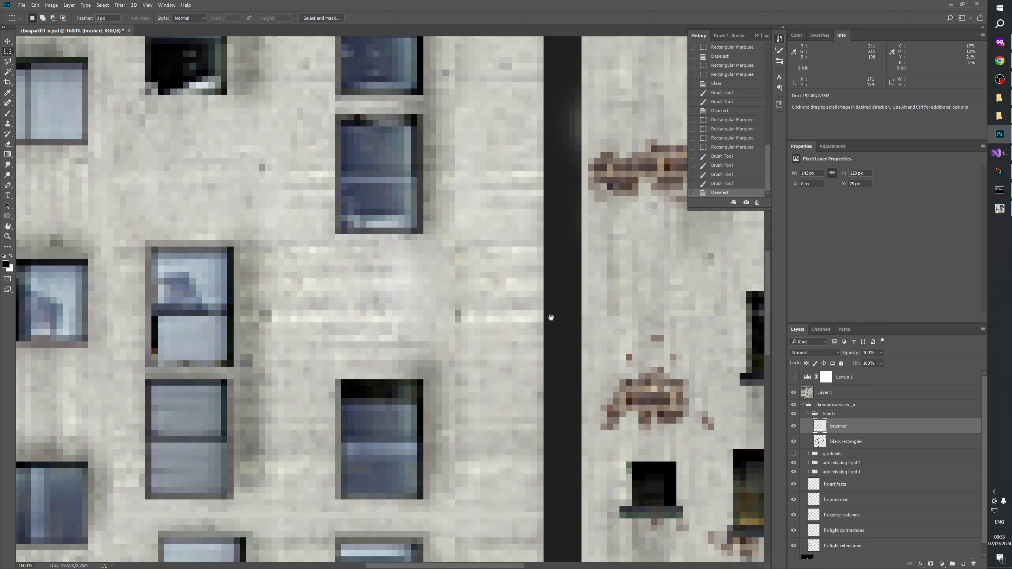
left_click_drag(548, 315, 523, 476)
left_click_drag(410, 374, 501, 210)
left_click_drag(508, 386, 529, 199)
left_click_drag(472, 412, 495, 216)
left_click_drag(470, 309, 488, 163)
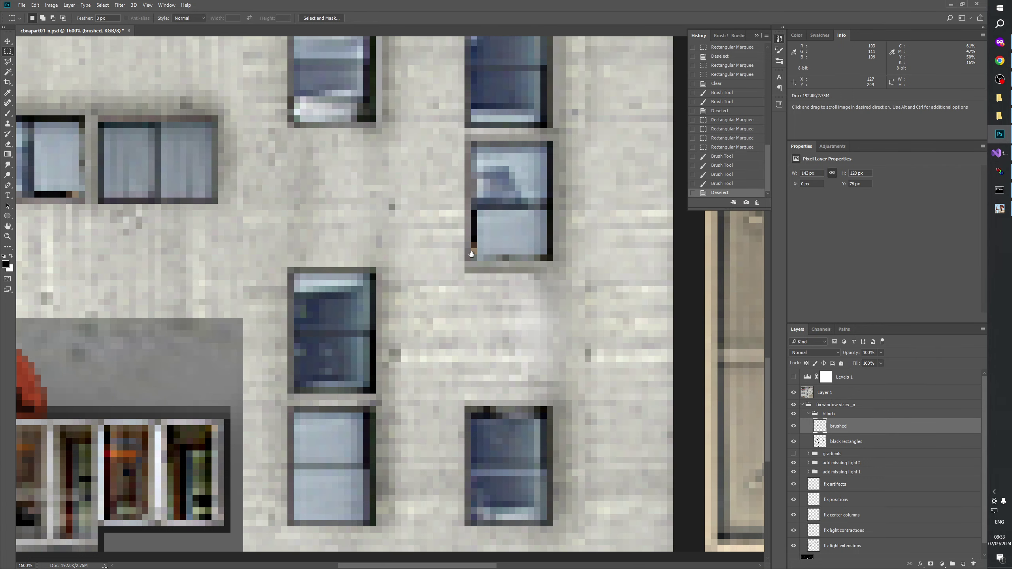
left_click_drag(345, 283, 452, 242)
left_click(799, 392)
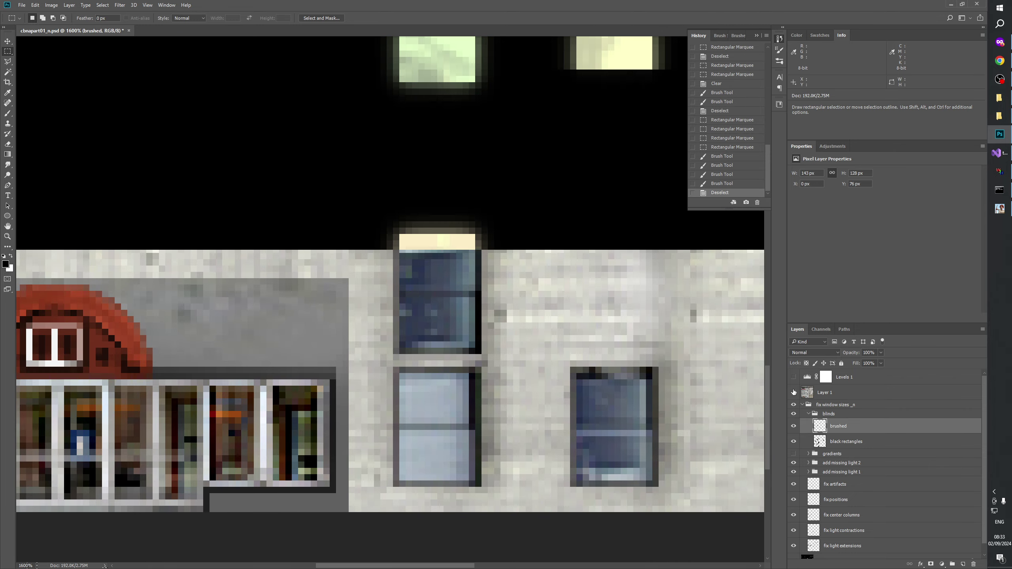
left_click(799, 392)
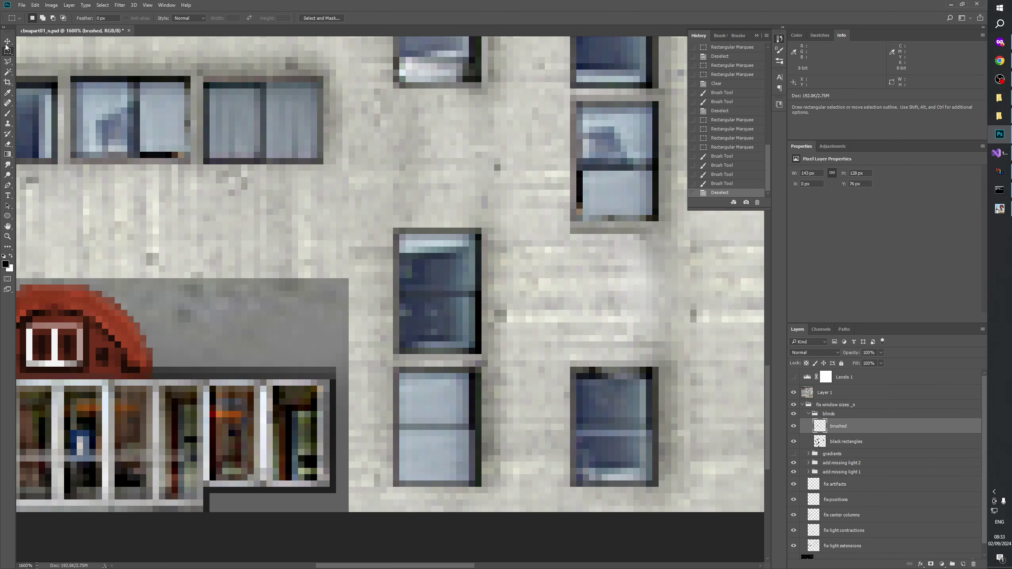
left_click_drag(392, 191, 442, 428)
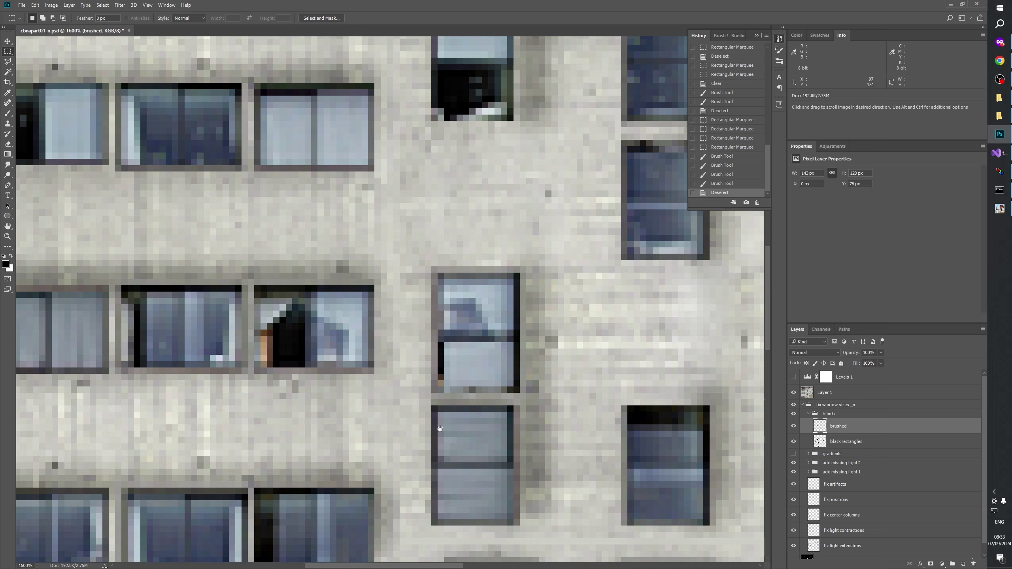
left_click_drag(564, 177, 346, 330)
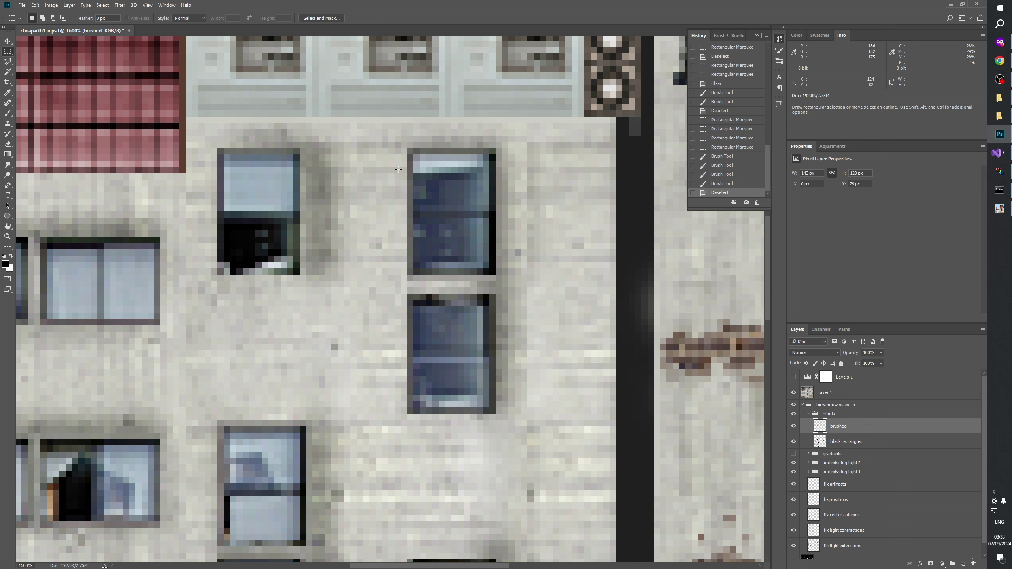
- Copy the darkened blind strip above the upper green-lit window, selecting about 23 by 8 px, and paste it as a new layer
left_click_drag(384, 174, 503, 122)
key("ctrl+d")
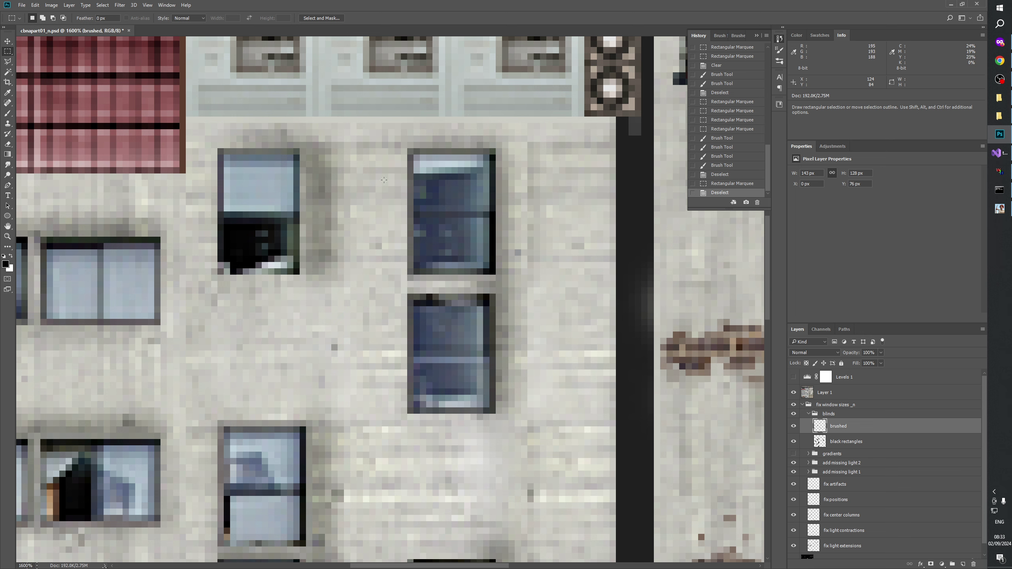
left_click_drag(383, 173, 527, 123)
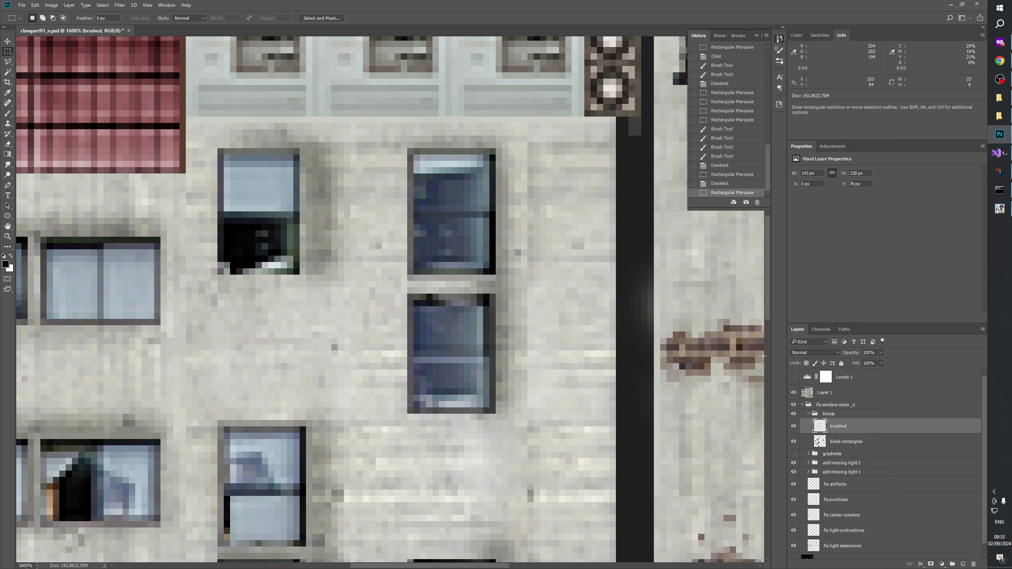
left_click(793, 394)
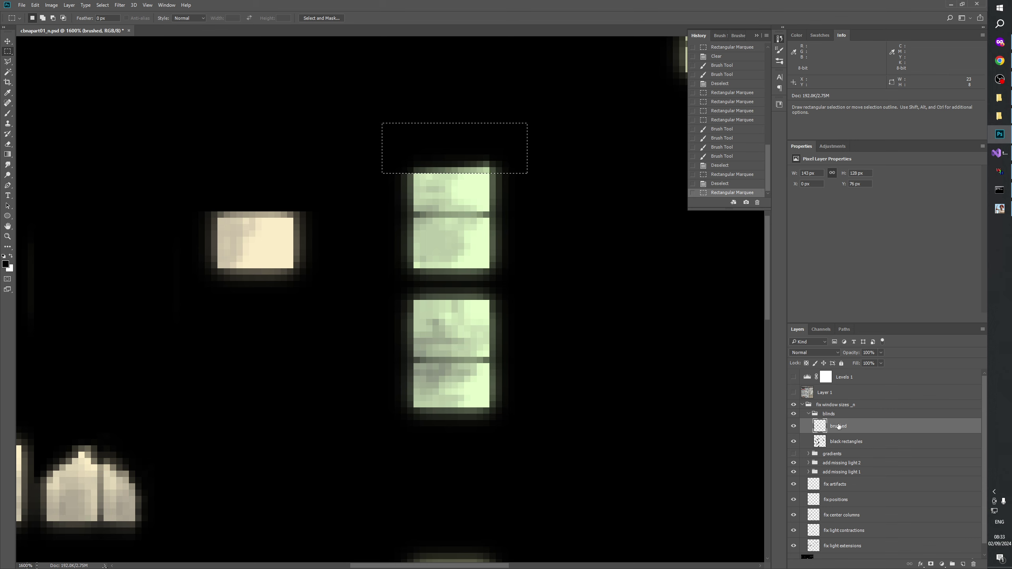
key("ctrl+v")
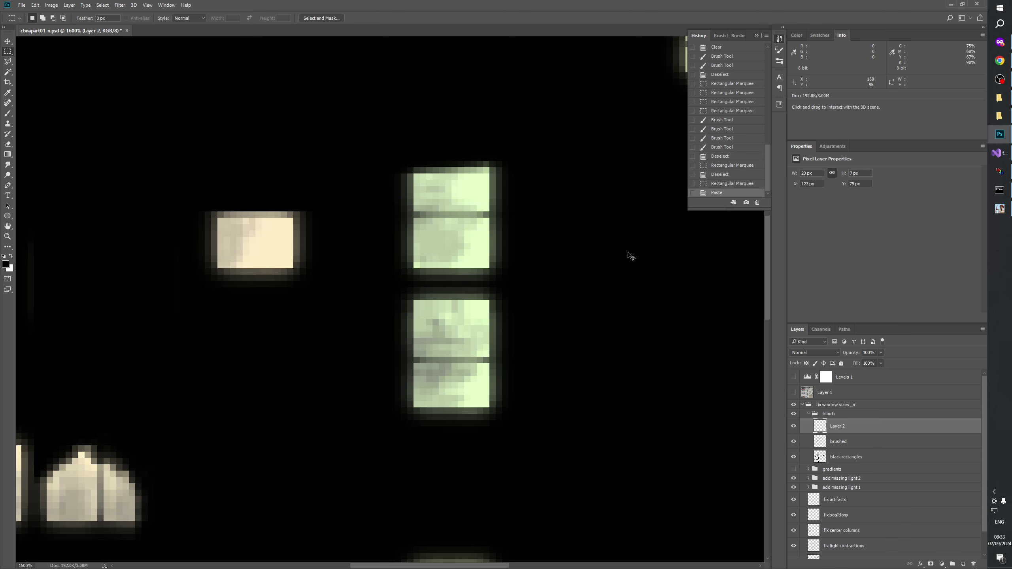
- Move the pasted blind strip down the facade to the upper edge of the tall beige-lit window, at X 103, Y 205 px
key("shift+Down")
key("shift+Down")
key("shift+Down")
key("shift+Down")
key("shift+Down")
key("shift+Left")
left_click_drag(621, 239, 613, 92)
key("shift+Down")
key("shift+Down")
key("shift+Down")
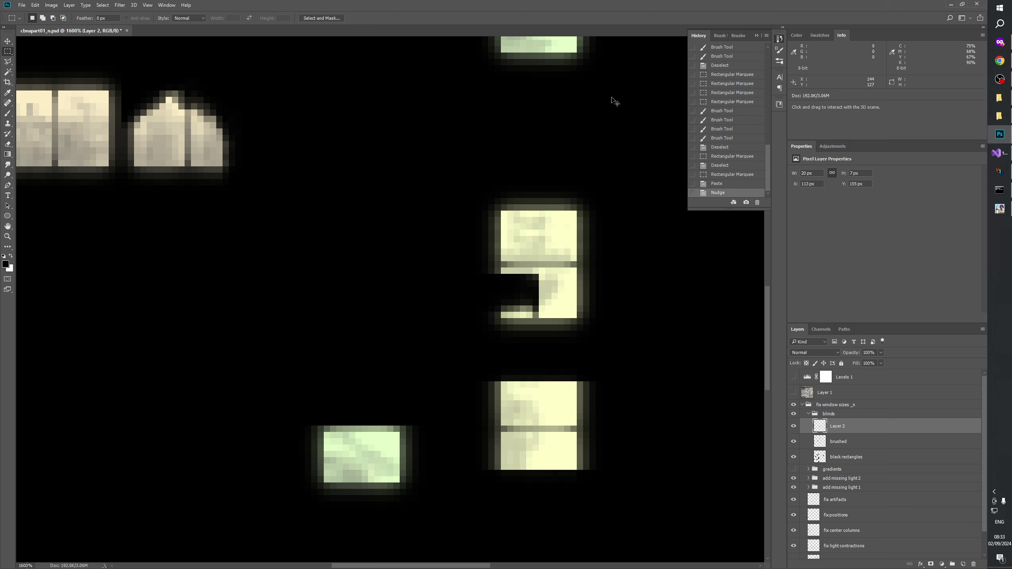
left_click_drag(505, 315, 534, 111)
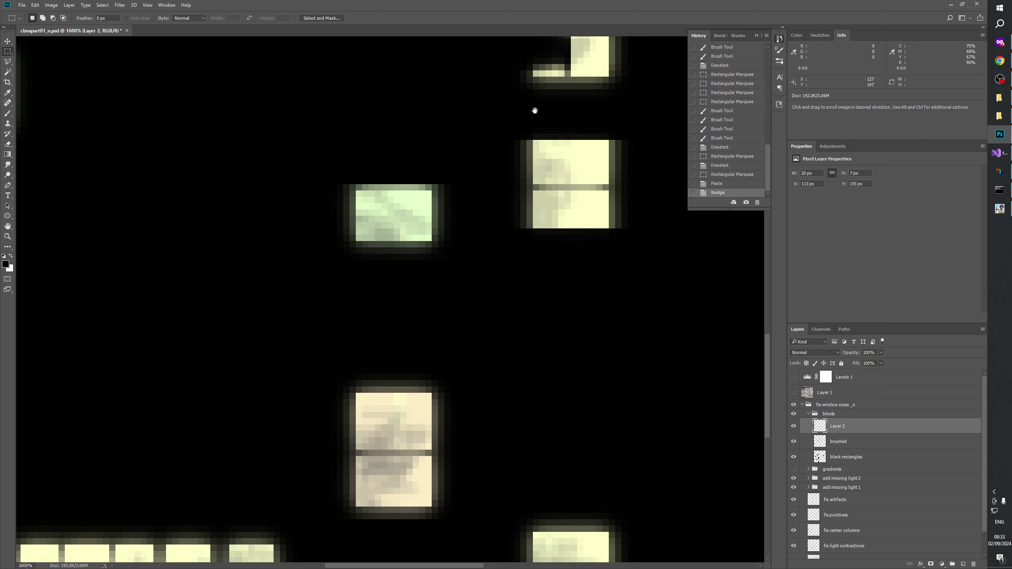
left_click_drag(512, 310, 512, 372)
key("ctrl+shift+Down")
key("ctrl+shift+Down")
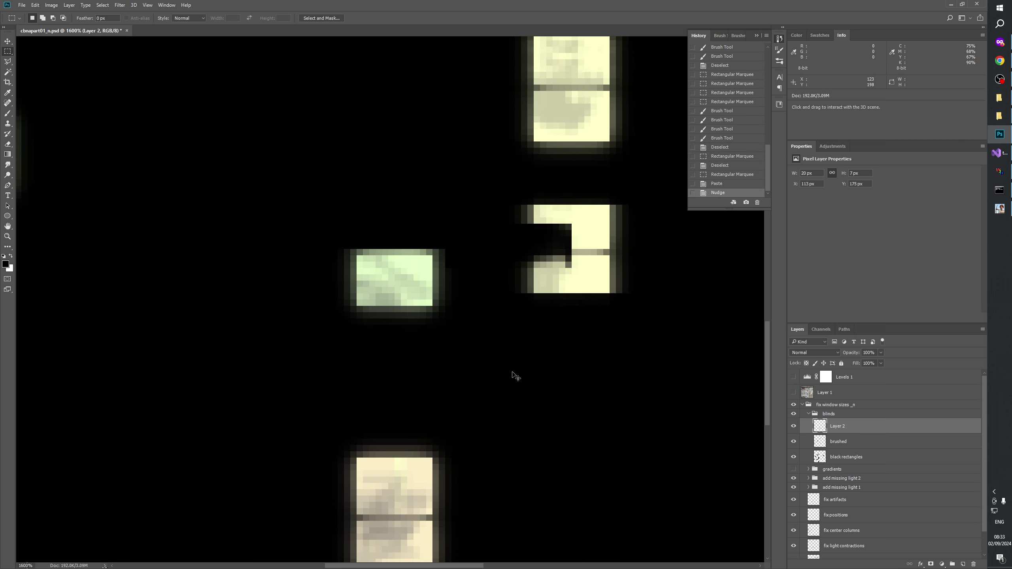
key("ctrl+shift+Left")
key("ctrl+shift+Down")
key("ctrl+shift+Down")
key("ctrl+shift+Down")
key("ctrl+shift+Down")
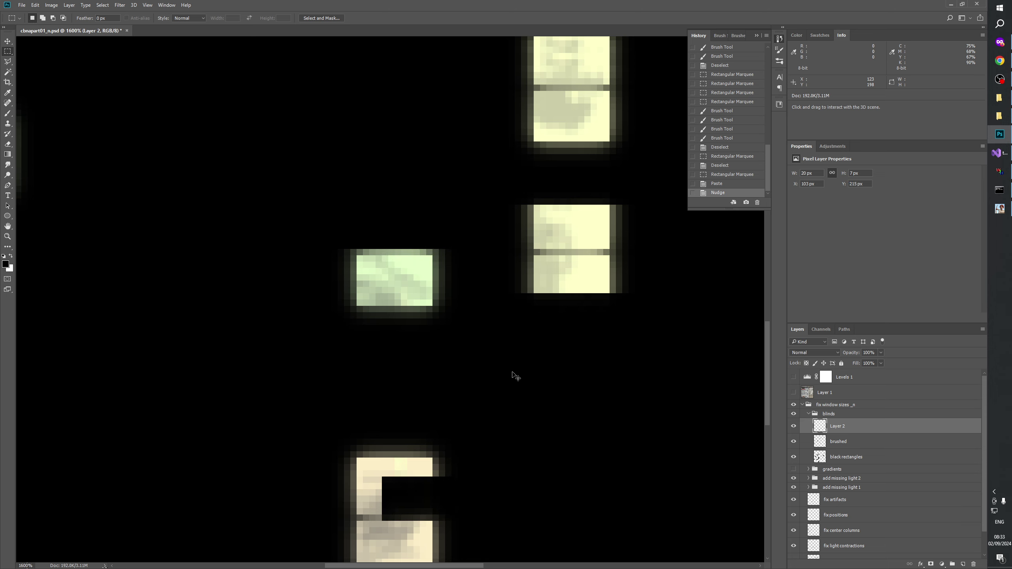
key("ctrl+shift+Up")
left_click_drag(464, 405, 517, 259)
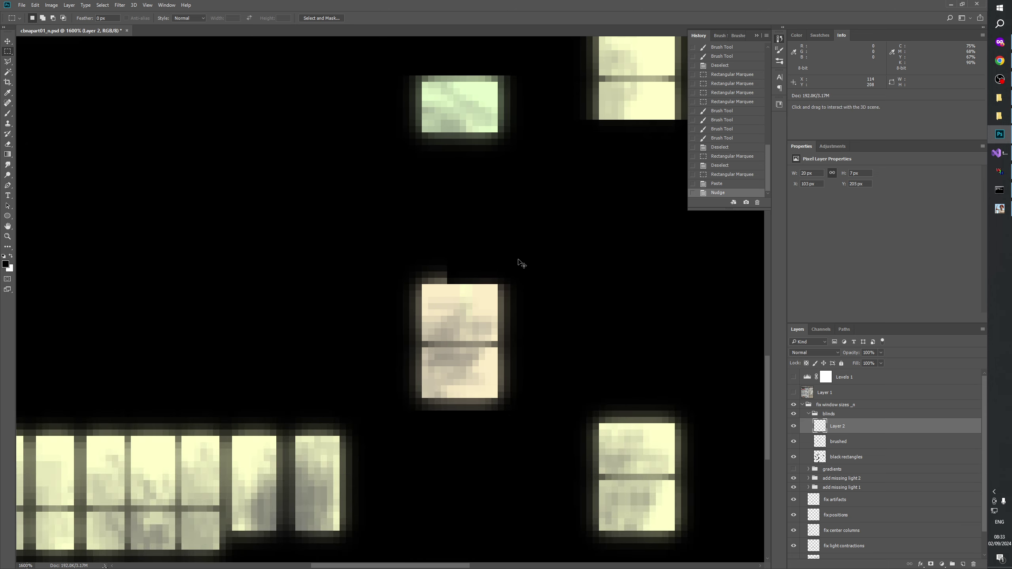
- Align the pasted strip over the beige-lit window's upper blind and glow, at X 95, Y 208 px
key("ctrl+Left")
key("ctrl+Left")
key("ctrl+Left")
key("ctrl+Left")
key("ctrl+Down")
key("ctrl+Down")
key("ctrl+Down")
key("ctrl+Down")
key("ctrl+Down")
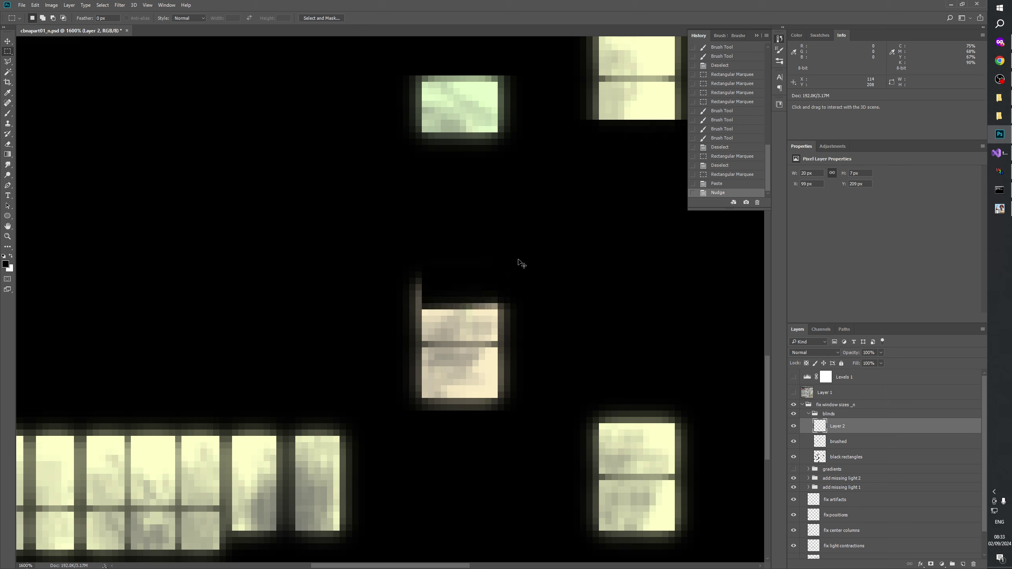
key("ctrl+Up")
key("ctrl+Up")
key("ctrl+Left")
key("ctrl+Left")
key("ctrl+Left")
key("ctrl+Left")
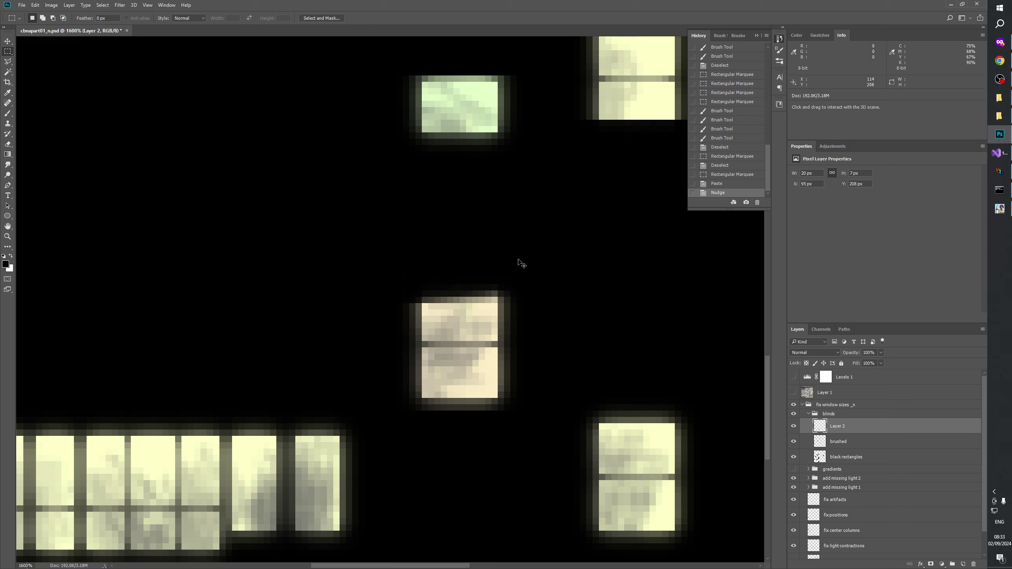
key("ctrl+Left")
key("ctrl+Left")
key("ctrl+Right")
key("ctrl+Right")
- Compare the darkened upper edge of the beige-lit window with its blind in the daytime layer
left_click(793, 393)
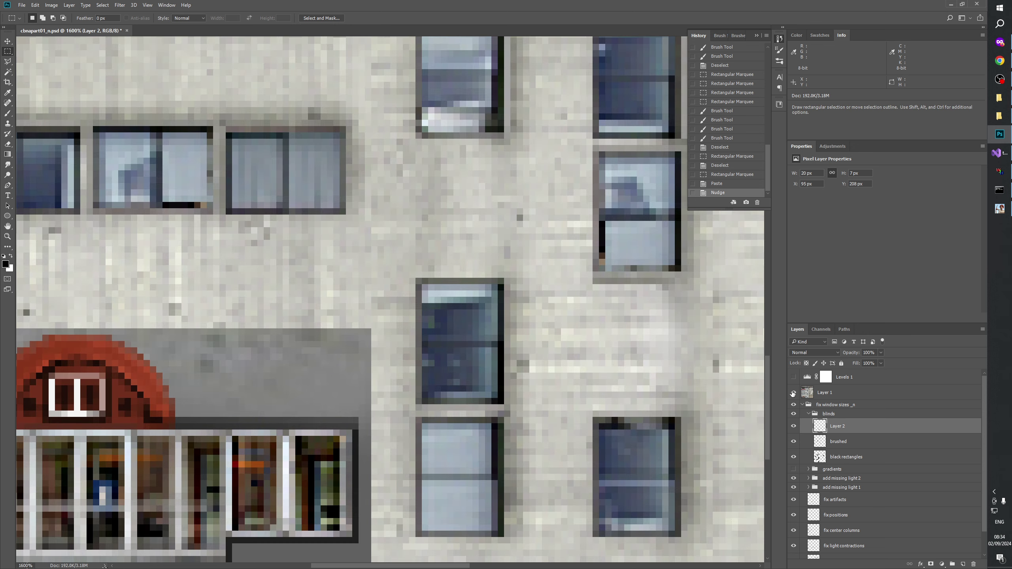
left_click(793, 393)
left_click(794, 393)
left_click(793, 393)
left_click(793, 393)
left_click(793, 394)
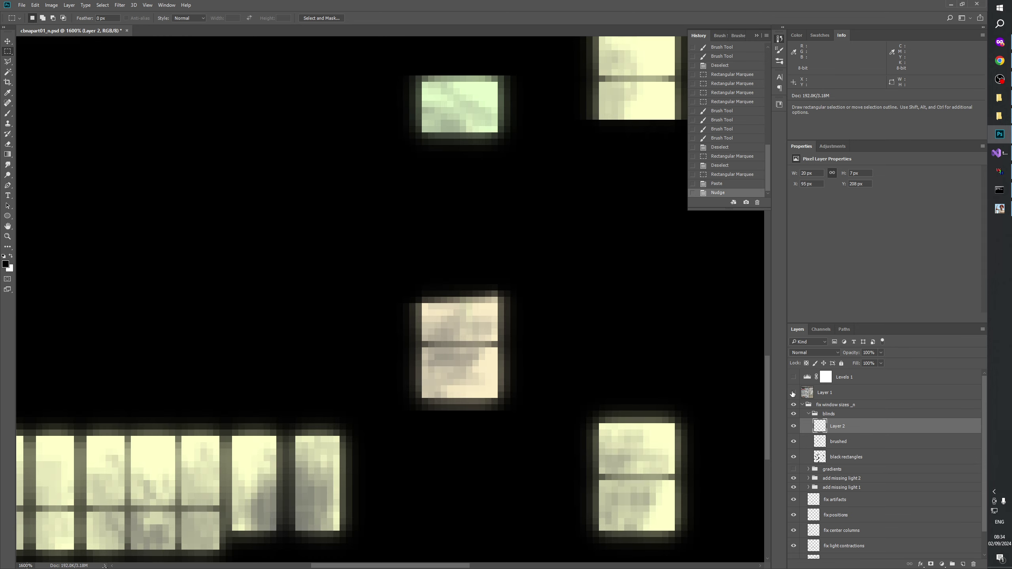
left_click(793, 393)
left_click(793, 393)
left_click(793, 394)
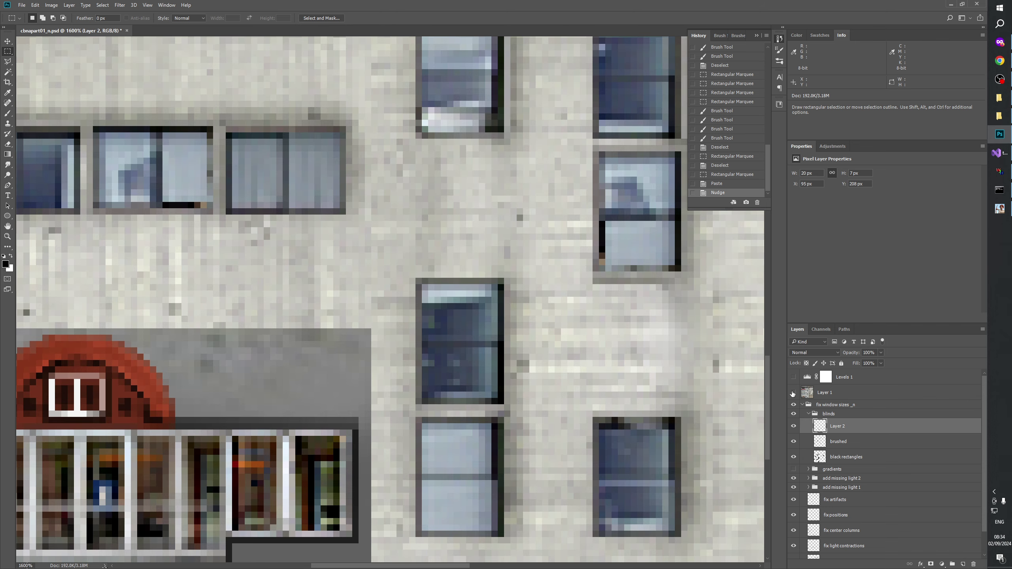
left_click(792, 394)
left_click(793, 393)
left_click(793, 393)
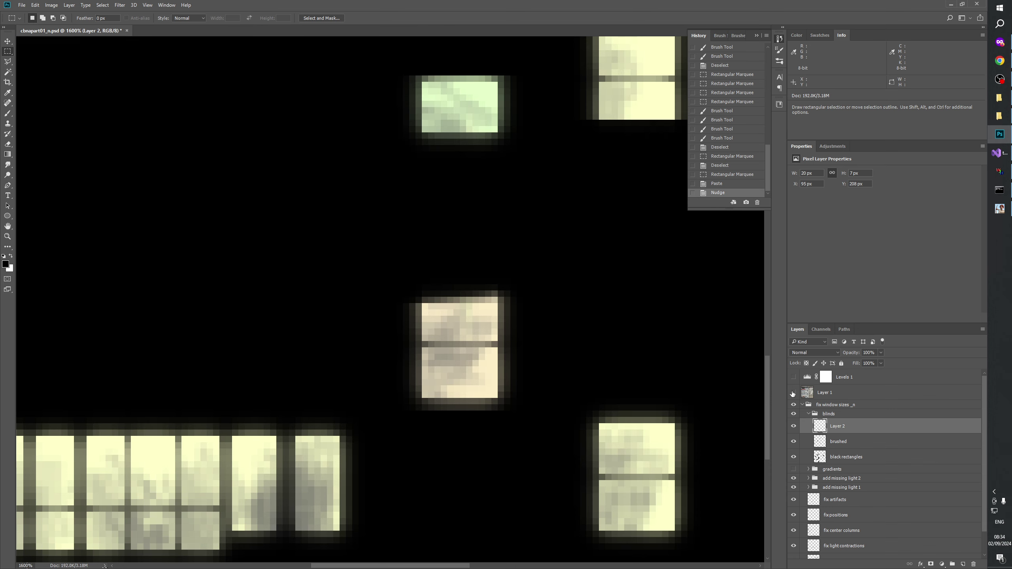
- Check the pasted strip's glow under Levels 1 and merge the strip down into the brushed layer
left_click(793, 378)
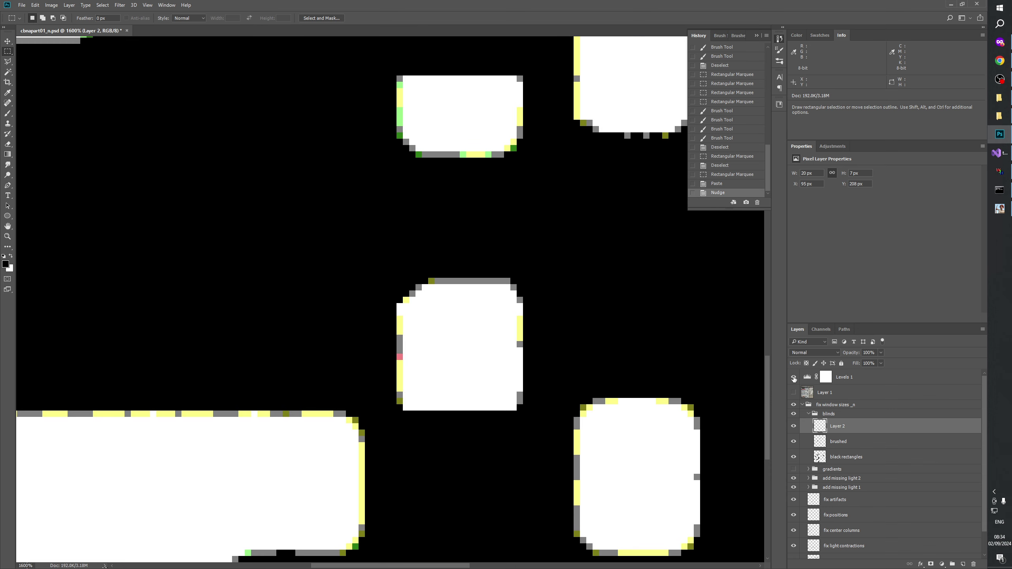
left_click_drag(553, 210, 454, 533)
left_click_drag(548, 126, 526, 226)
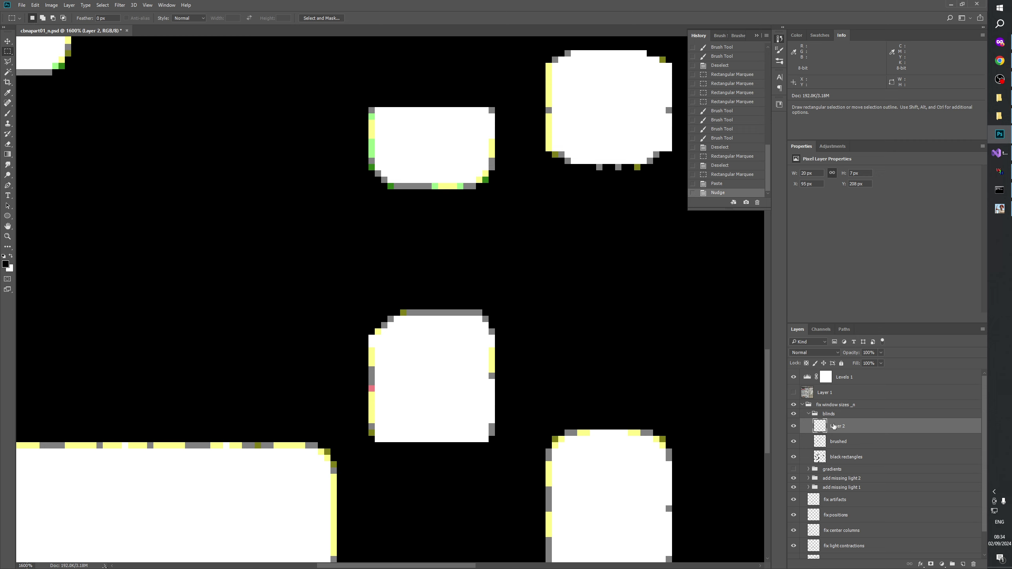
key("ctrl+e")
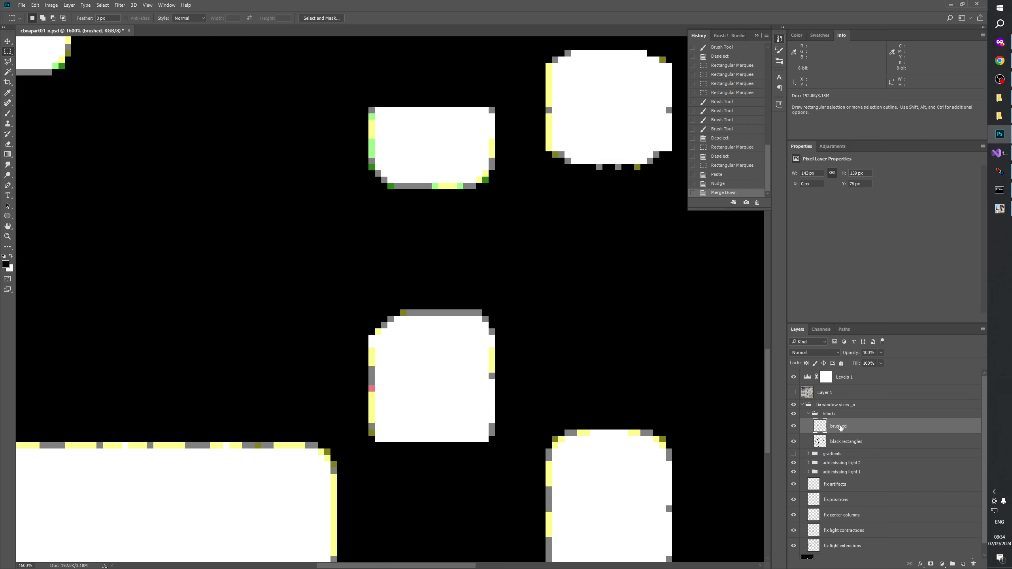
left_click(794, 394)
left_click(793, 394)
left_click(794, 378)
- Compare the wide facade's upper window rows in the daytime layer with the night lights to find closed curtains
left_click_drag(565, 311, 459, 310)
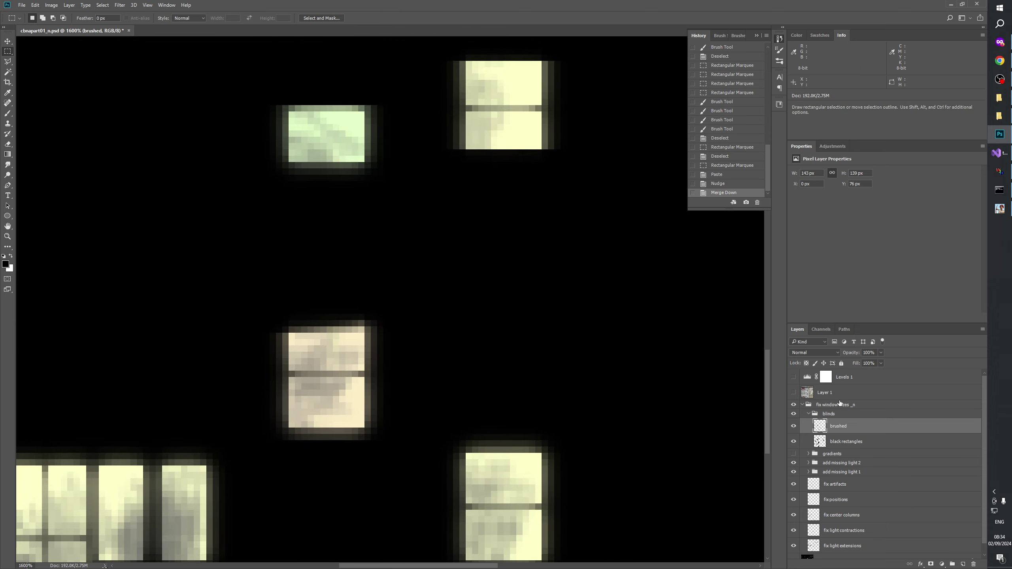
left_click(794, 392)
left_click_drag(538, 248, 536, 367)
left_click_drag(630, 221, 517, 506)
left_click_drag(413, 46, 543, 394)
left_click_drag(548, 332, 541, 366)
left_click(793, 393)
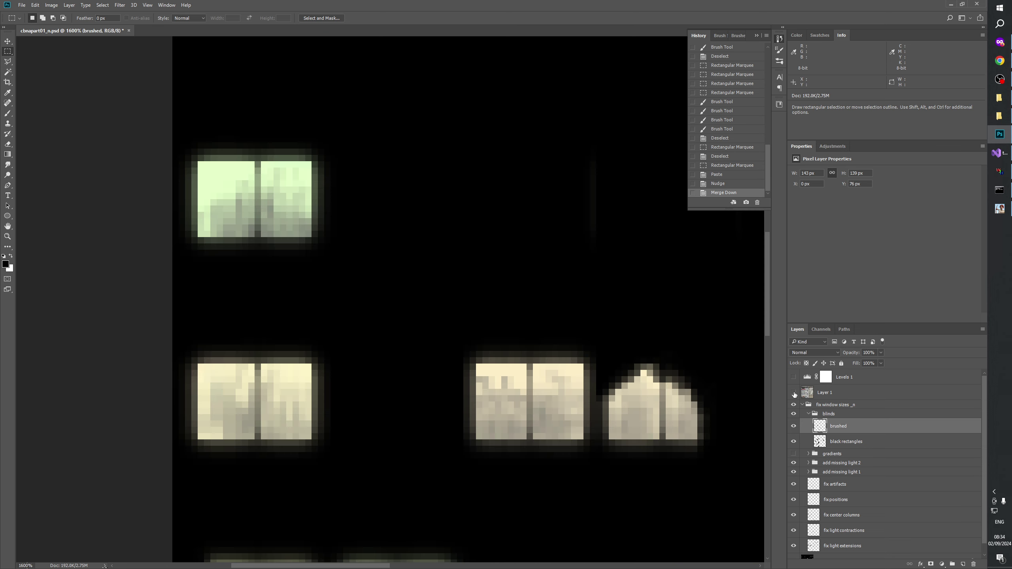
left_click(793, 393)
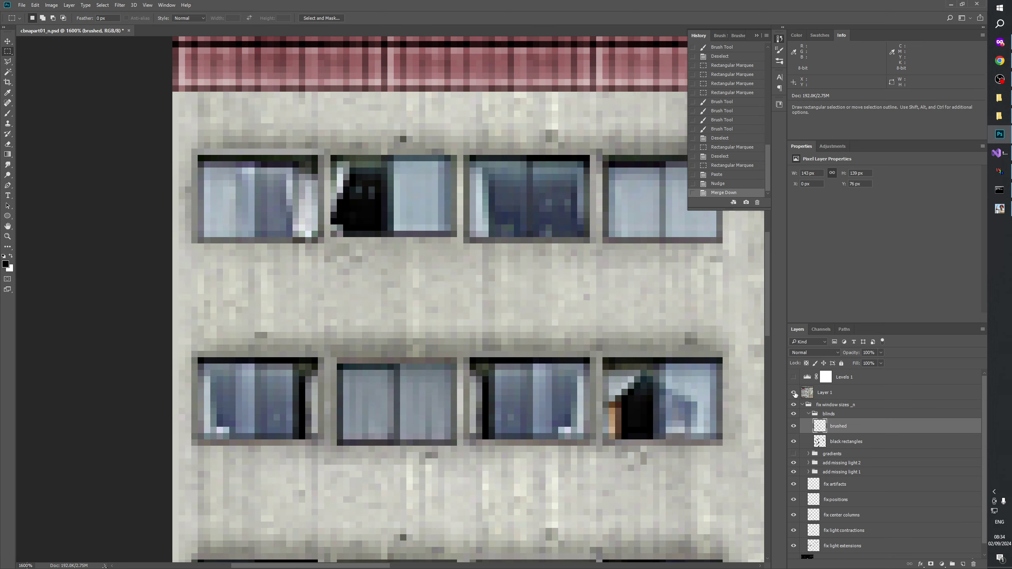
left_click(794, 393)
left_click(794, 392)
left_click_drag(258, 236, 564, 369)
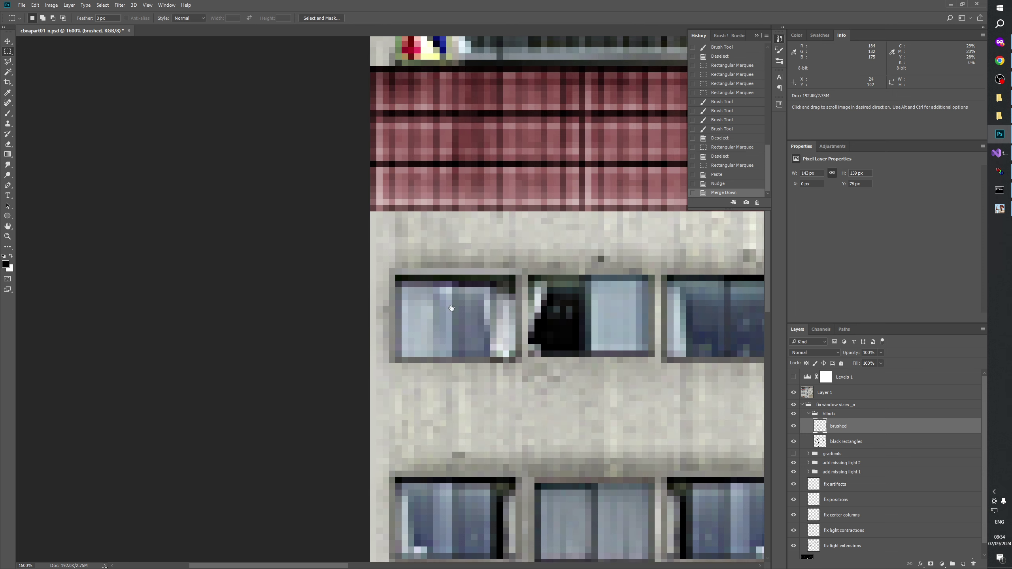
left_click_drag(437, 315, 359, 375)
right_click(362, 312)
left_click(399, 2)
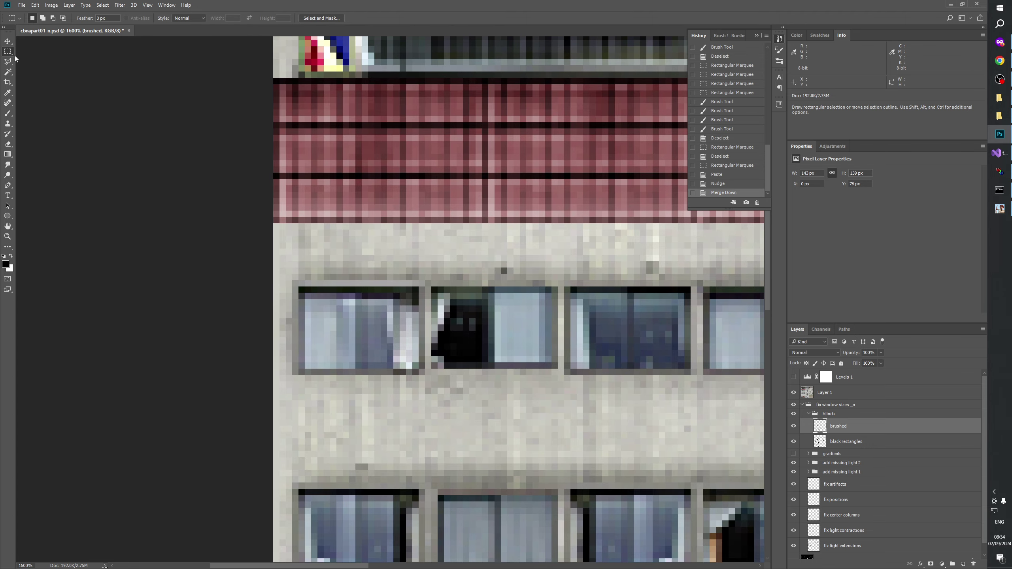
- On the black rectangles layer, fill a 13 by 20 px selection over the first green-lit window's curtained half with black, then deselect
key("alt+bracketleft")
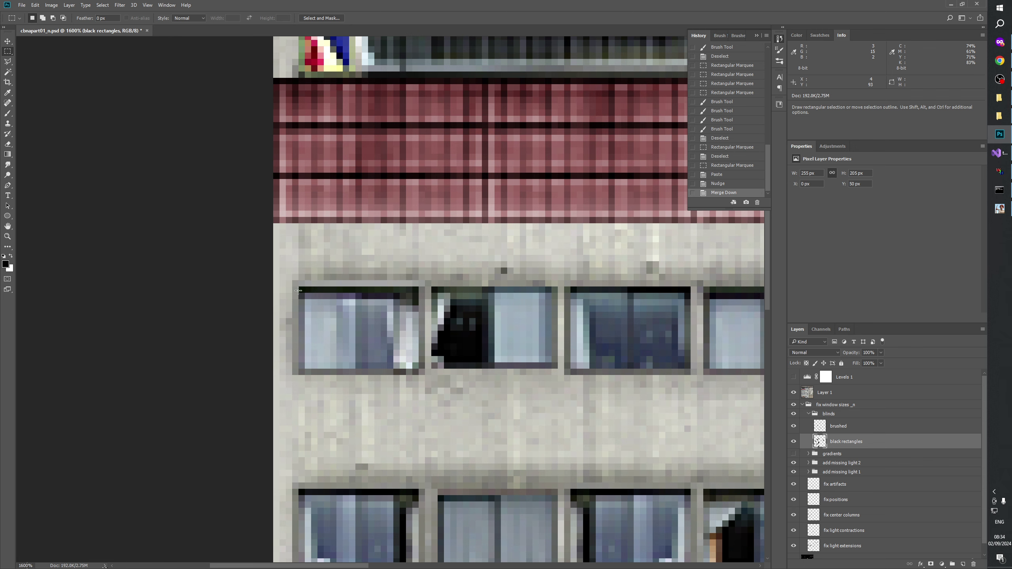
left_click_drag(281, 275, 353, 387)
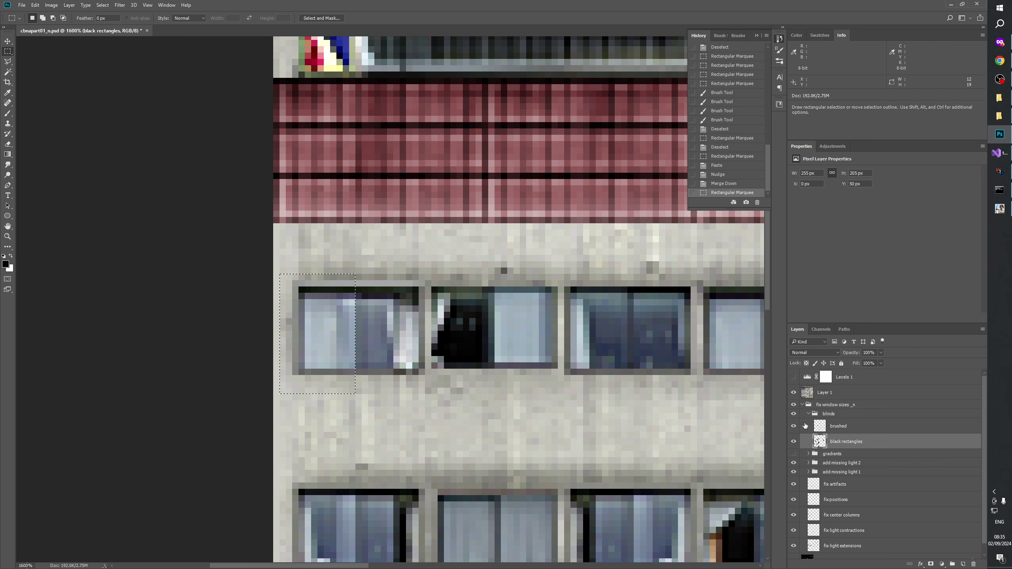
left_click(794, 393)
left_click_drag(281, 281, 355, 268)
left_click_drag(286, 267, 255, 395)
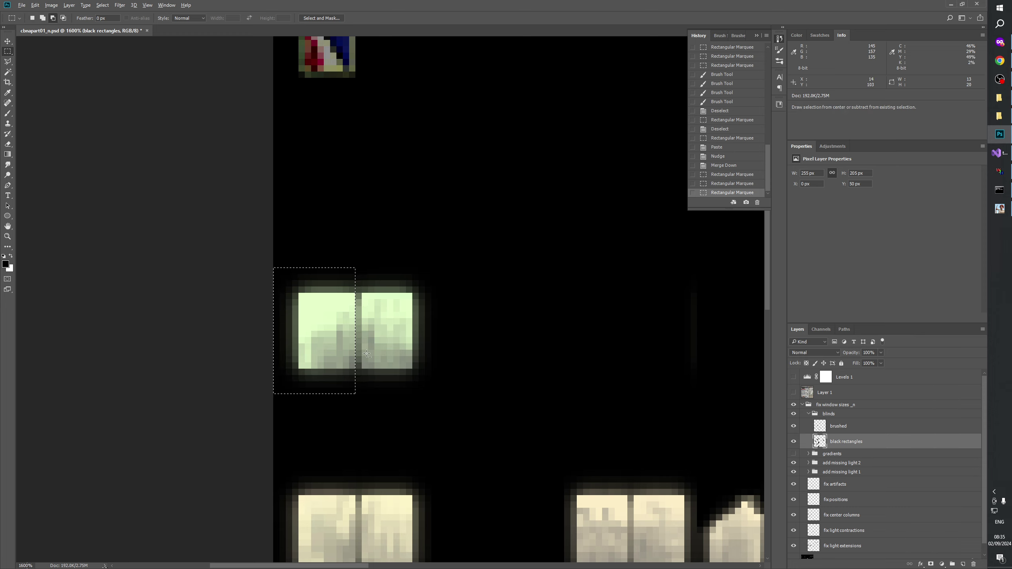
key("alt+BackSpace")
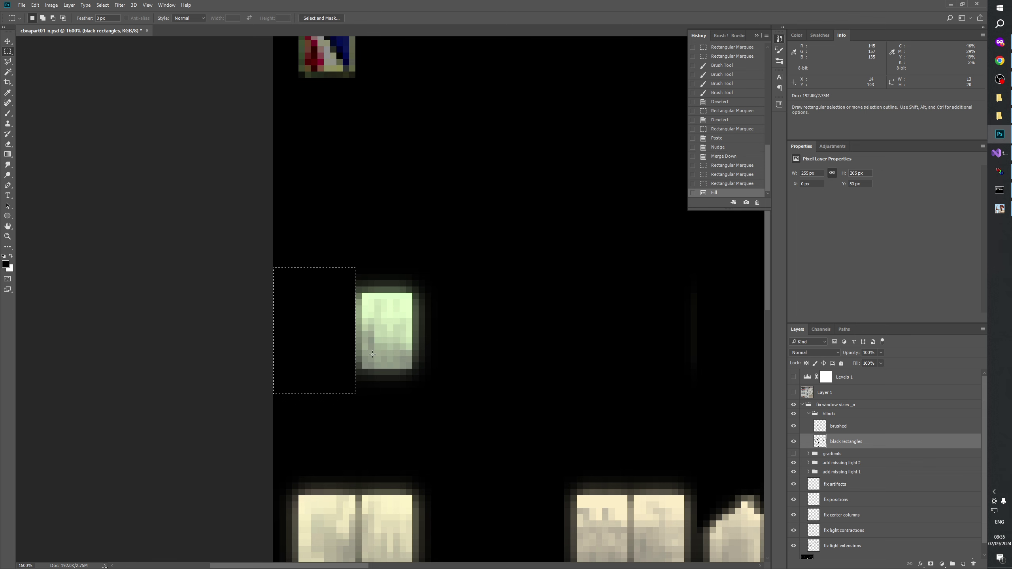
key("ctrl+d")
left_click(793, 394)
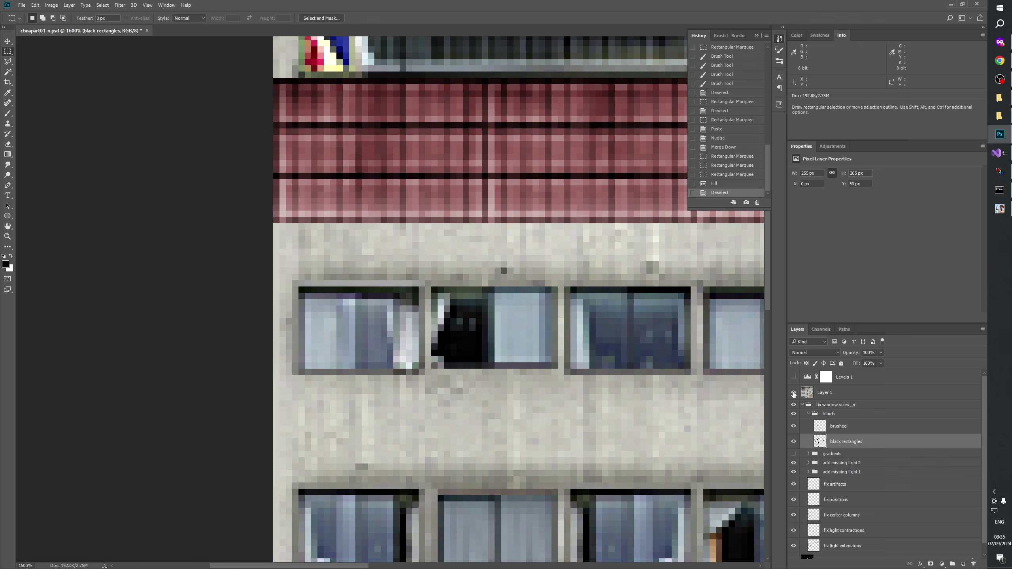
left_click_drag(531, 429, 341, 327)
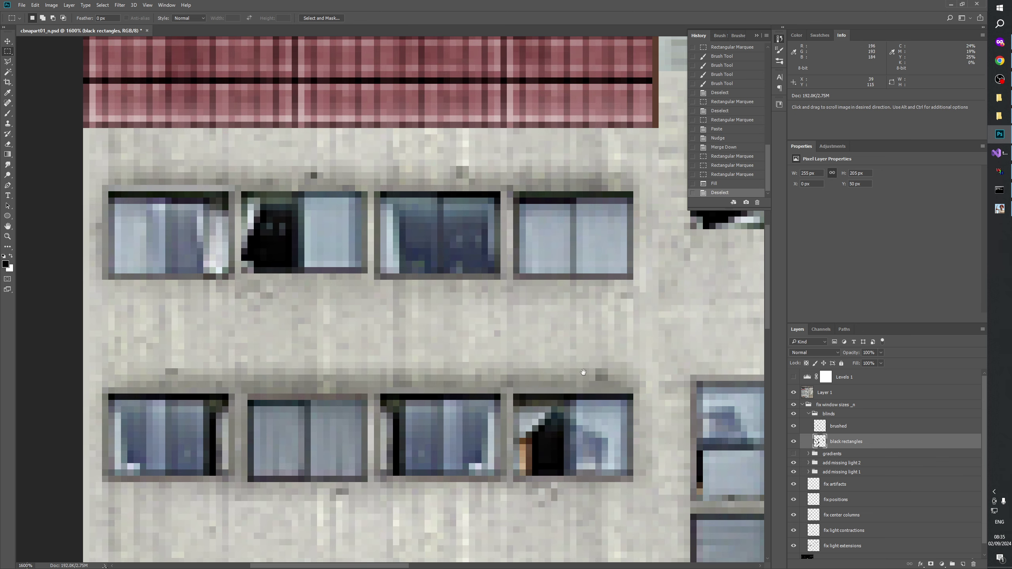
- Compare the wide facade's lower window rows and the narrow facade's bottom windows in the daytime layer with the night lights
left_click(793, 393)
left_click(793, 393)
left_click_drag(496, 403, 553, 184)
left_click_drag(539, 357, 458, 246)
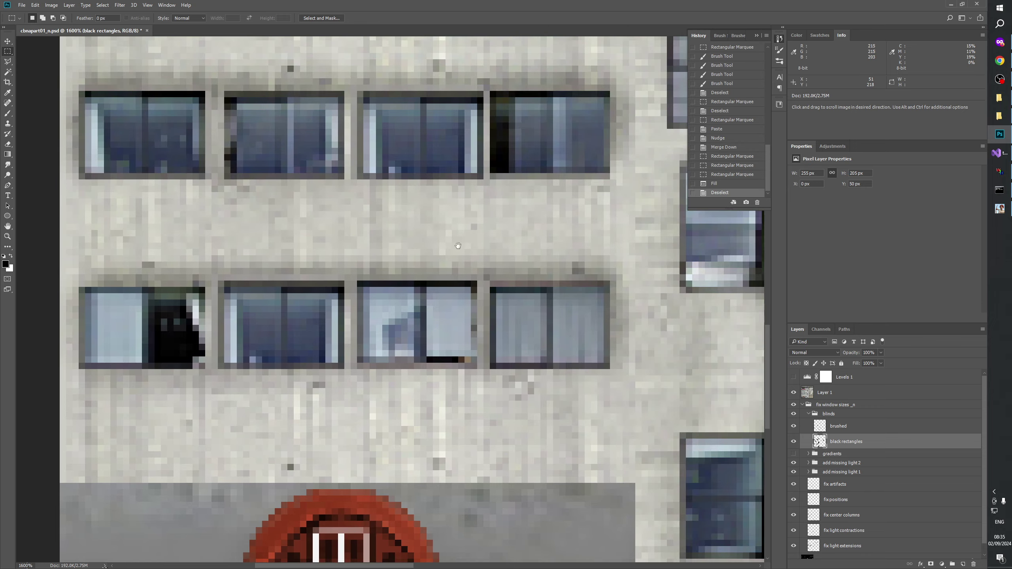
left_click_drag(610, 176, 303, 286)
left_click_drag(605, 327, 462, 132)
left_click_drag(460, 195, 457, 98)
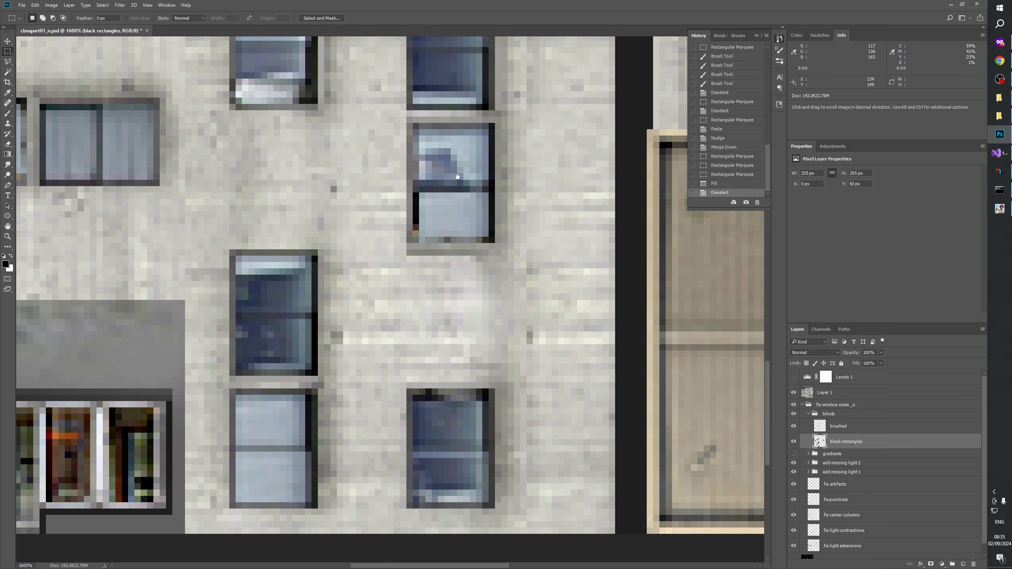
left_click(793, 393)
left_click(794, 393)
left_click(793, 392)
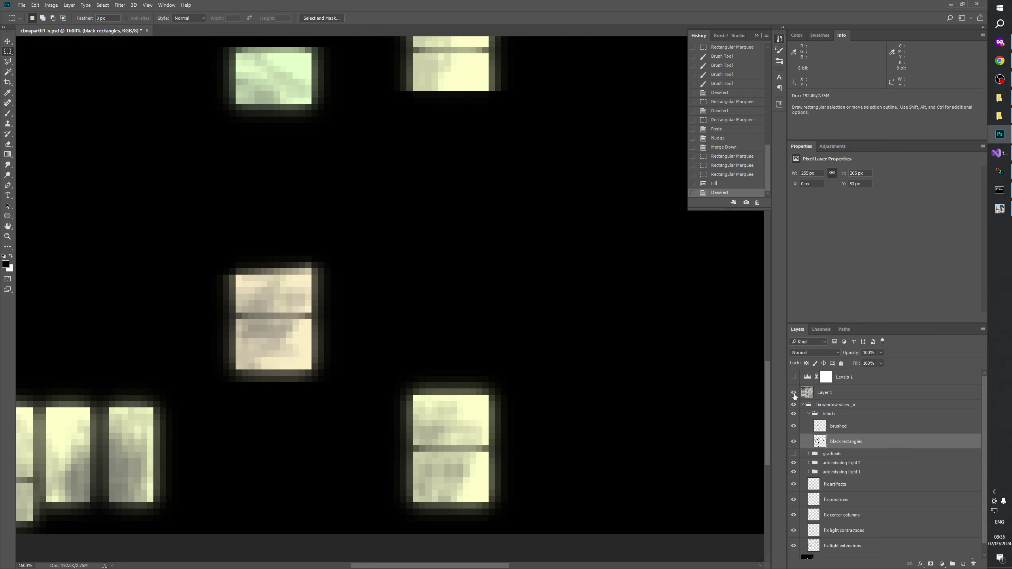
left_click(794, 393)
left_click(794, 393)
left_click(793, 393)
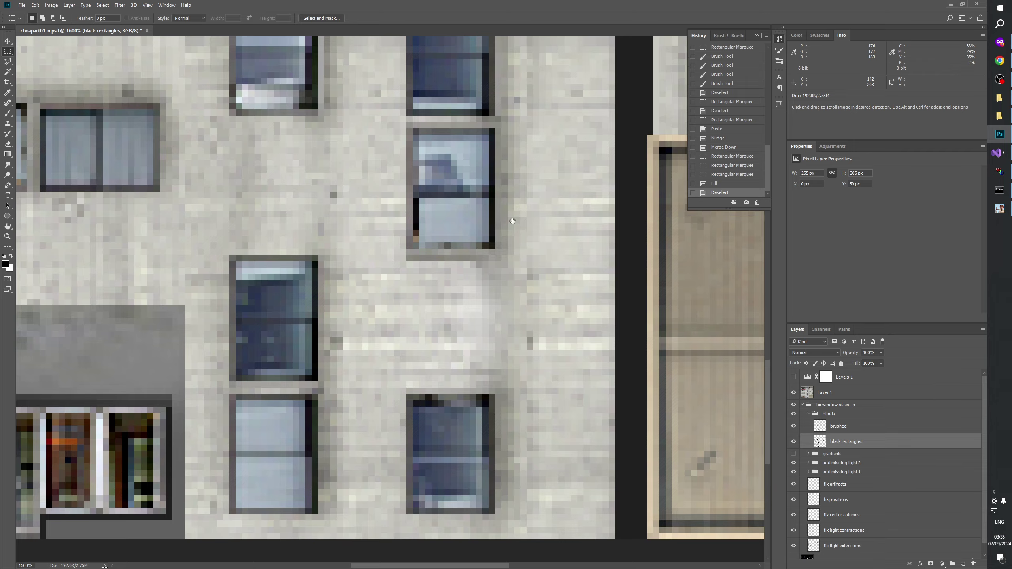
- Examine the narrow facade's upper windows in the daytime layer, then review the whole texture
left_click_drag(513, 221, 491, 432)
left_click_drag(402, 241, 402, 445)
left_click_drag(637, 223, 326, 388)
left_click_drag(518, 180, 360, 381)
left_click_drag(427, 310, 308, 421)
left_click_drag(180, 398, 728, 272)
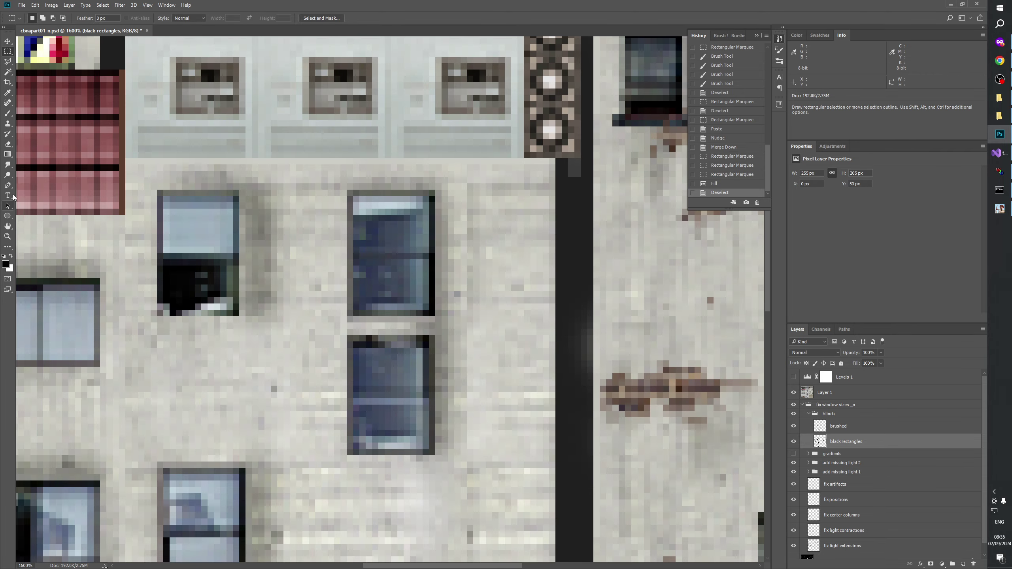
left_click(7, 237)
right_click(319, 268)
left_click(334, 285)
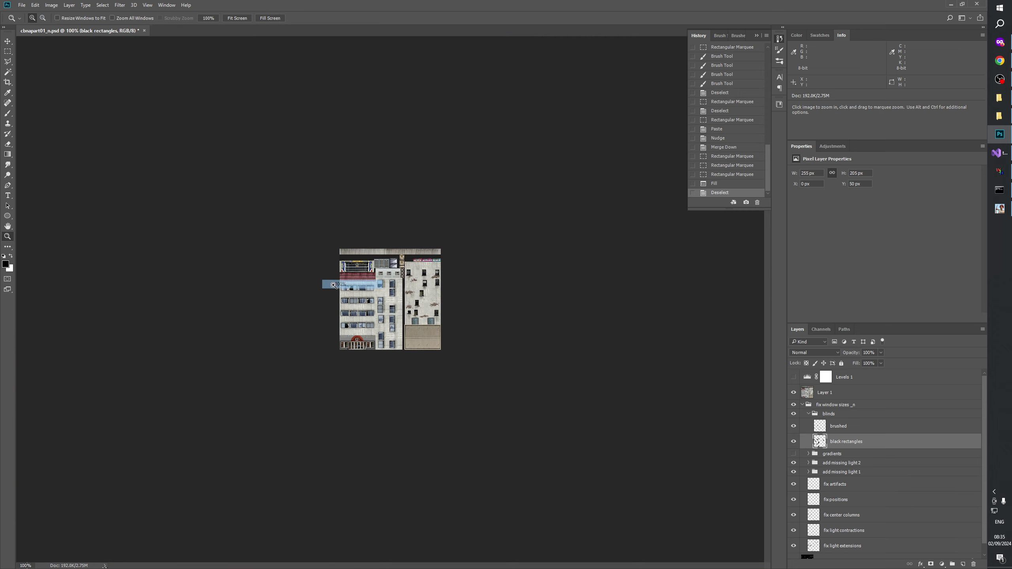
left_click(357, 309)
left_click(357, 310)
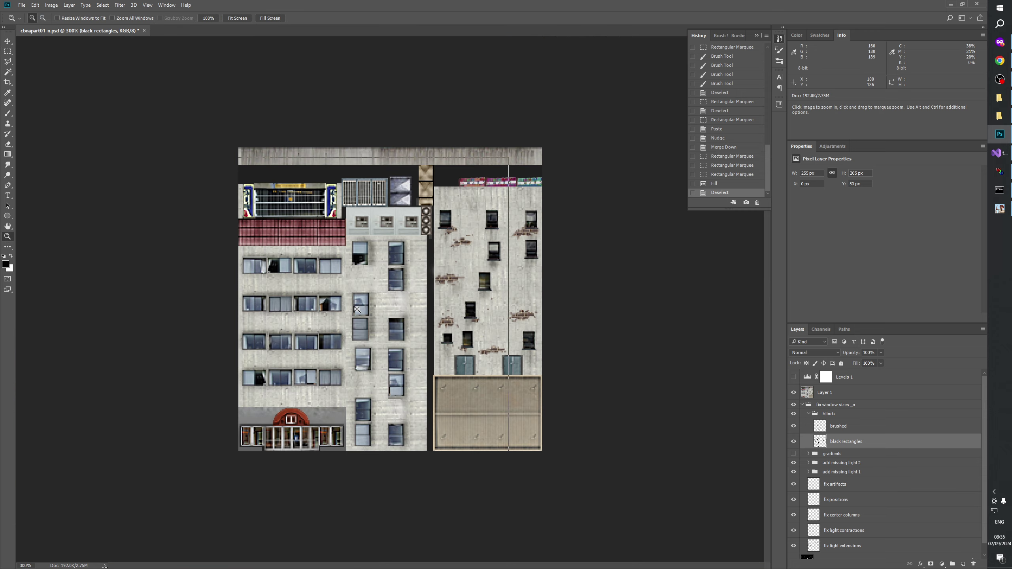
left_click(357, 310)
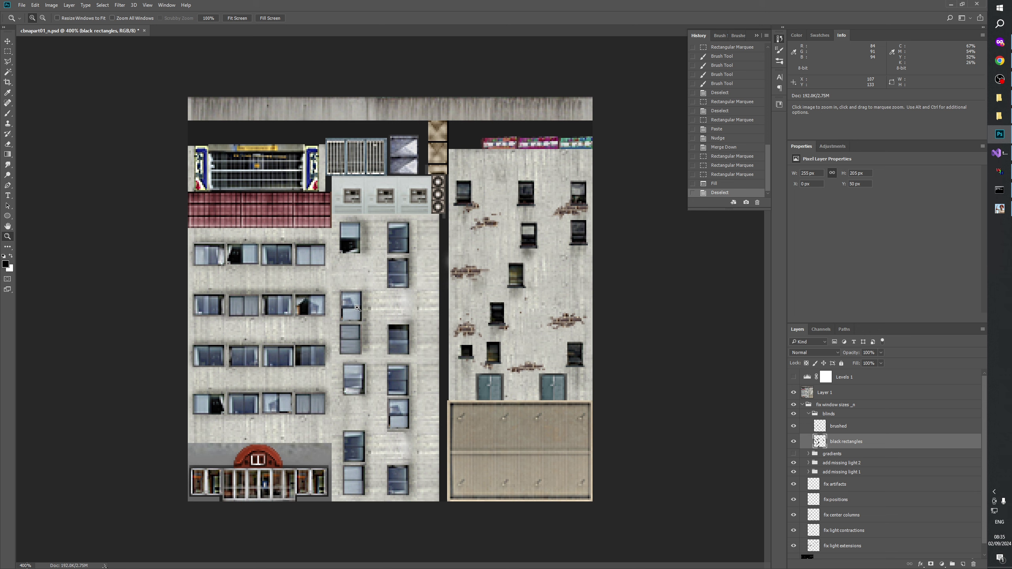
- Compare the blinds and curtains across all three facades by alternating the daytime layer with the night lights
left_click(355, 253)
left_click(355, 251)
left_click(355, 251)
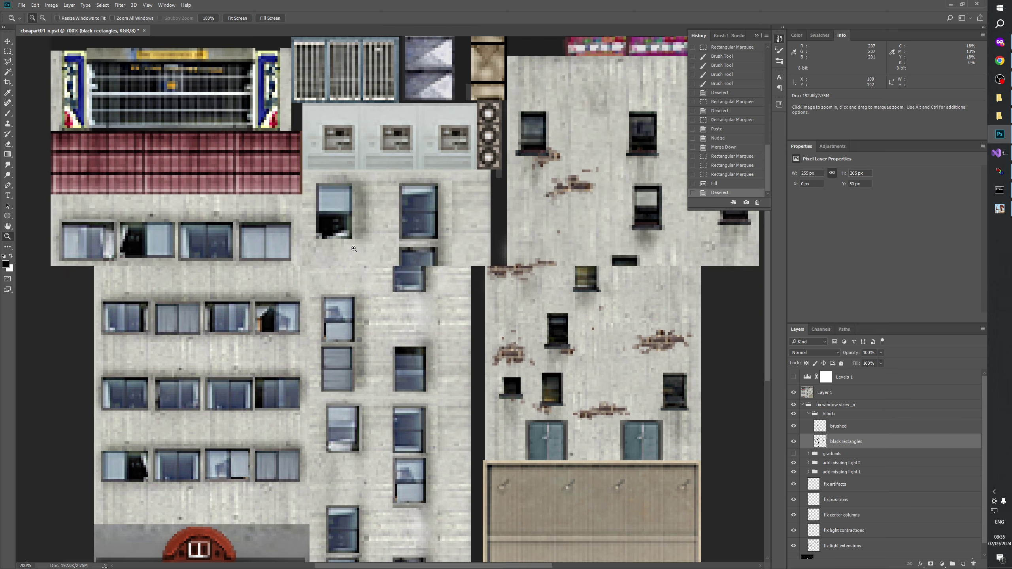
left_click(793, 394)
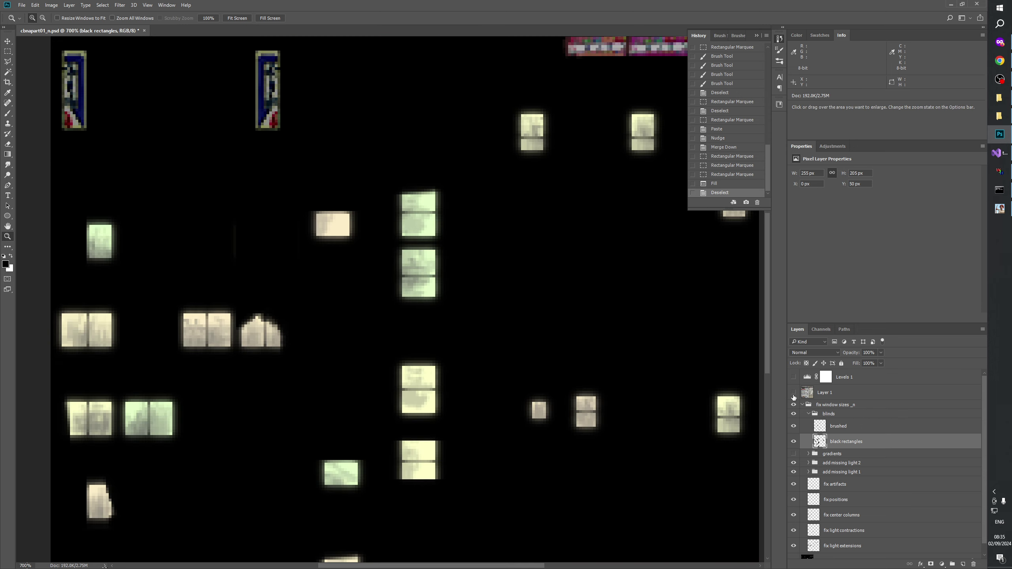
left_click(792, 393)
left_click(792, 393)
left_click(793, 393)
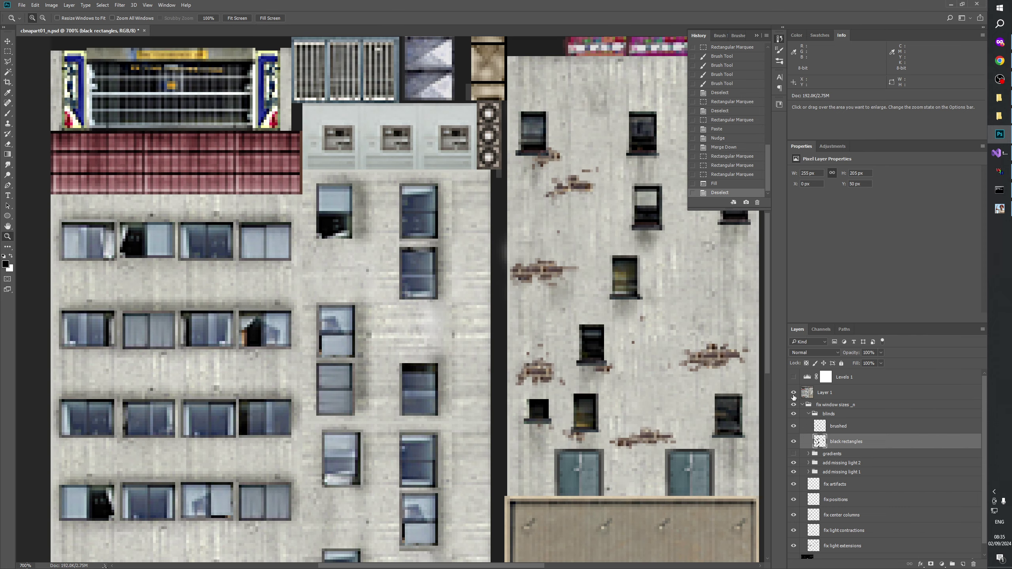
left_click(793, 393)
left_click(793, 393)
left_click(793, 394)
left_click(793, 393)
left_click(793, 392)
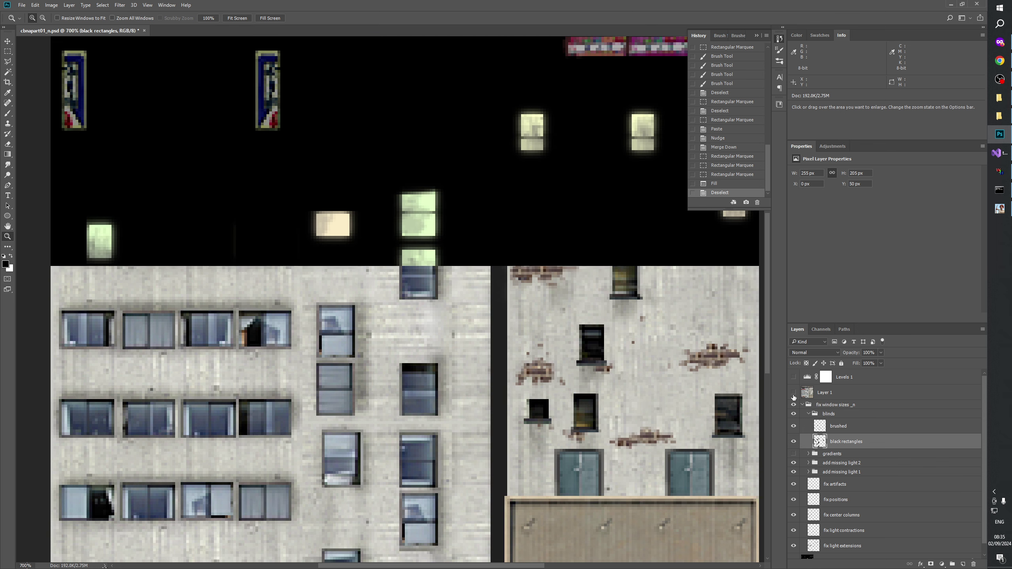
left_click(793, 393)
left_click(793, 392)
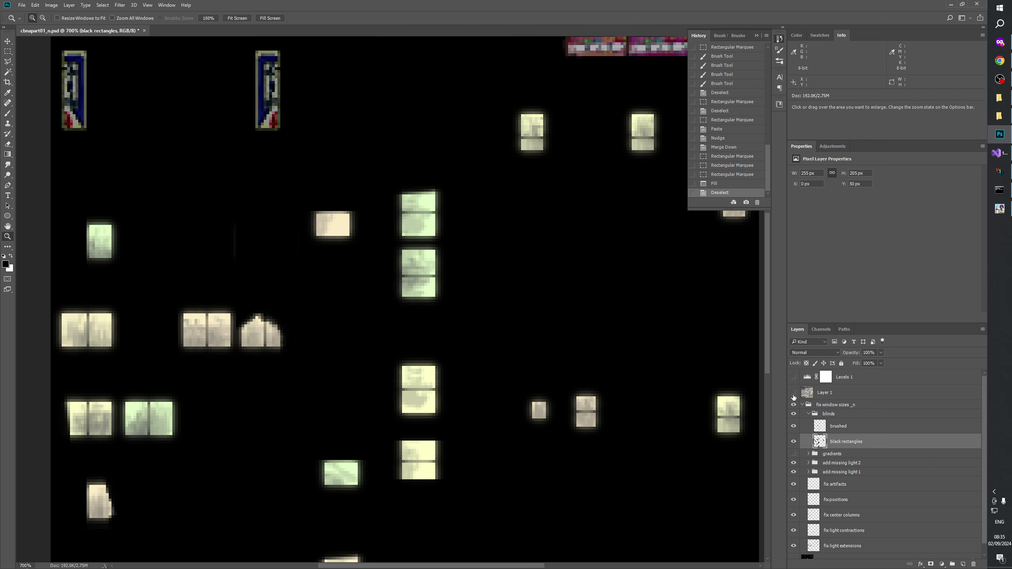
- Activate the brushed layer and examine the open curtain in the wide facade's bottom-row first window in the daytime layer
left_click_drag(225, 477, 564, 332)
left_click(459, 384)
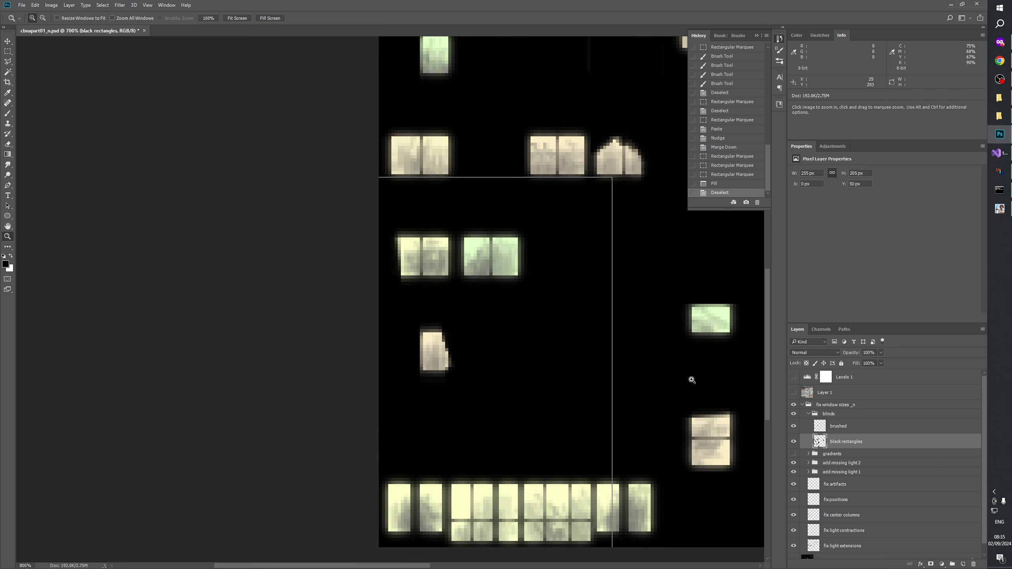
left_click(459, 384)
left_click(835, 425)
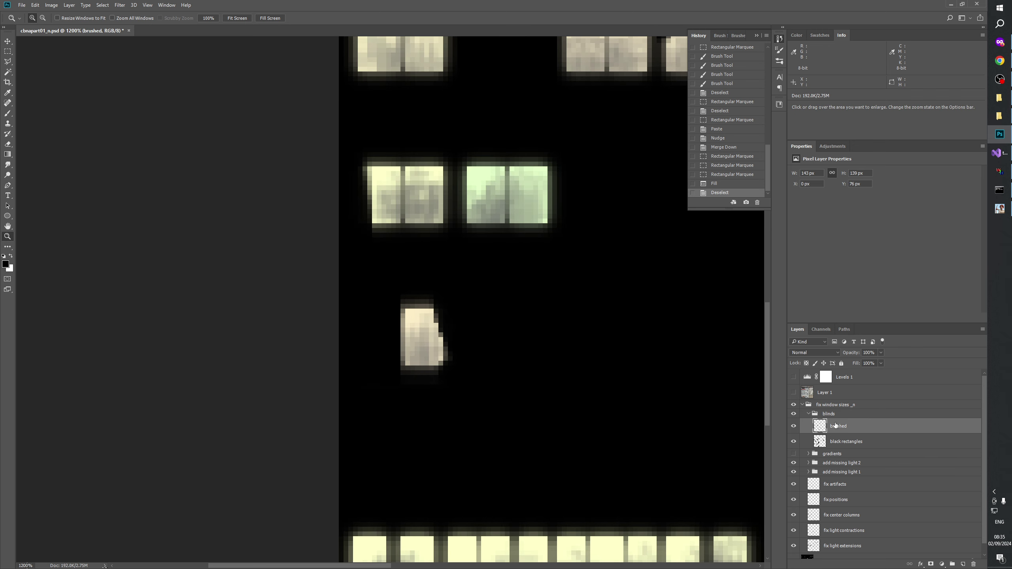
left_click(793, 393)
left_click(444, 363)
left_click(444, 363)
left_click(445, 363)
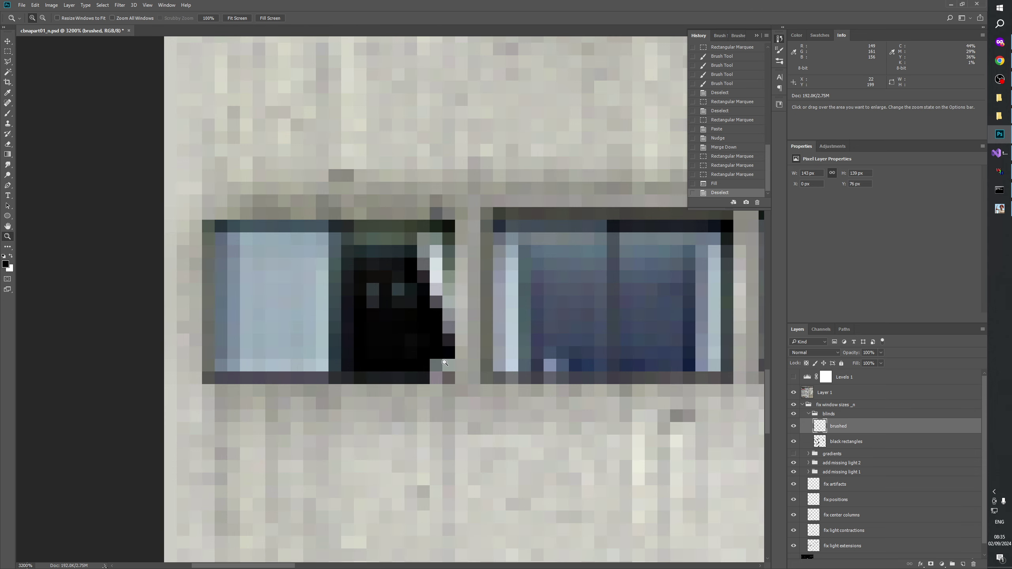
left_click_drag(445, 362, 444, 429)
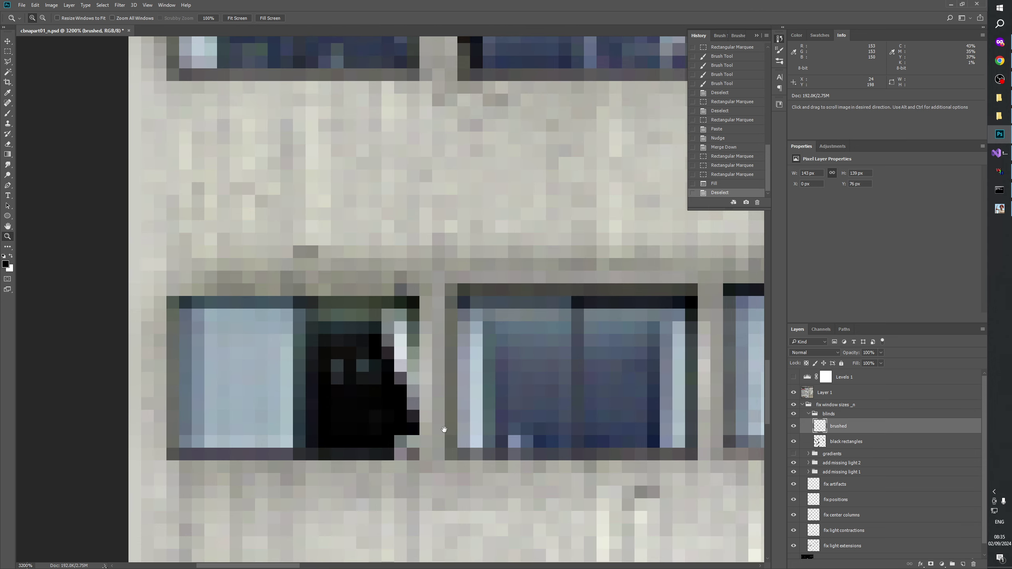
- With the daytime layer hidden, select an 11 by 21 px area over the bottom-row beige-lit window's curtained edge
right_click(423, 387)
left_click(442, 405)
left_click(282, 346)
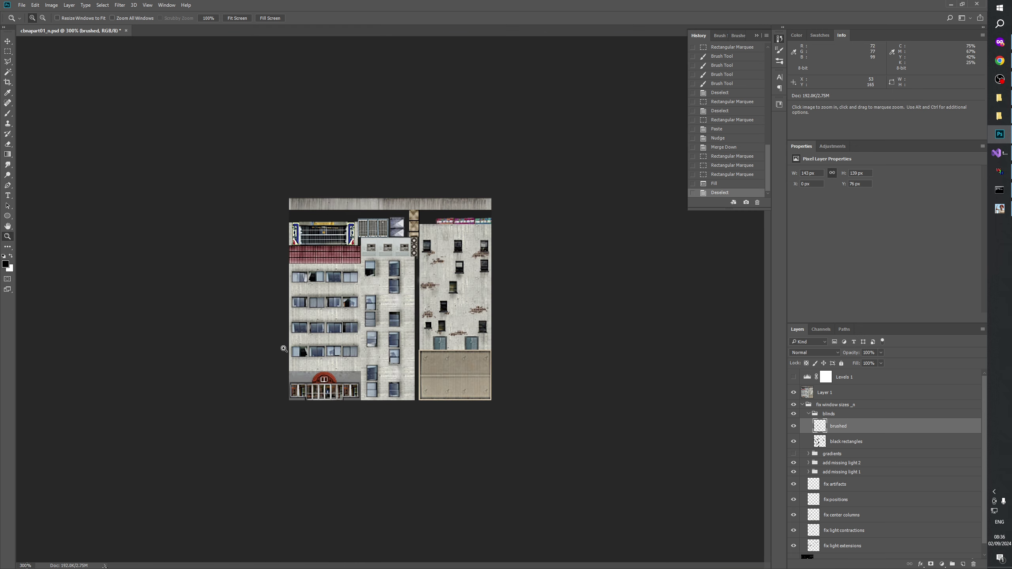
left_click(222, 391)
left_click(218, 419)
left_click(219, 419)
left_click(214, 421)
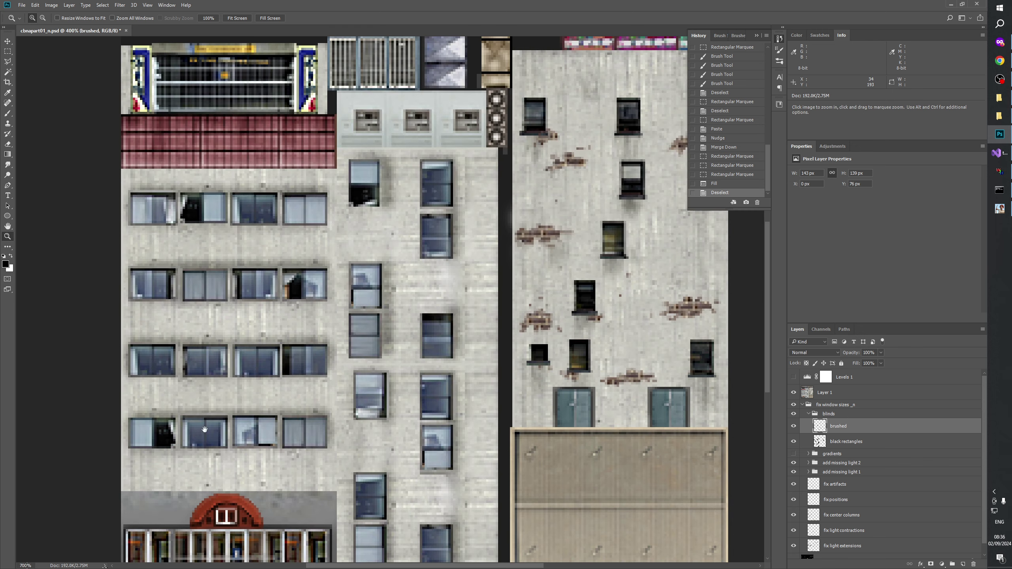
left_click(205, 429)
left_click_drag(203, 430, 410, 405)
left_click(514, 362)
left_click(516, 362)
left_click(516, 361)
key("m")
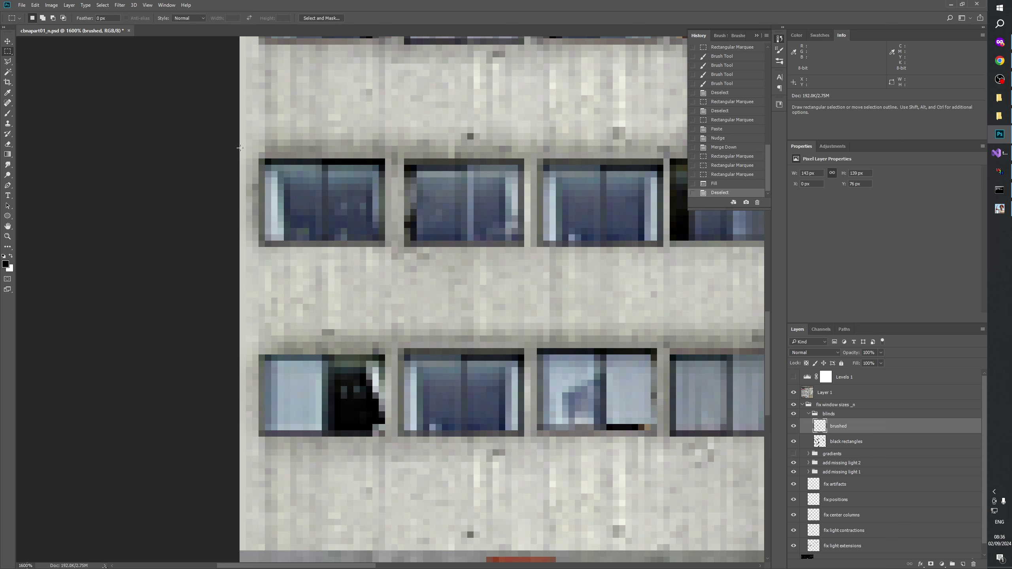
left_click(794, 392)
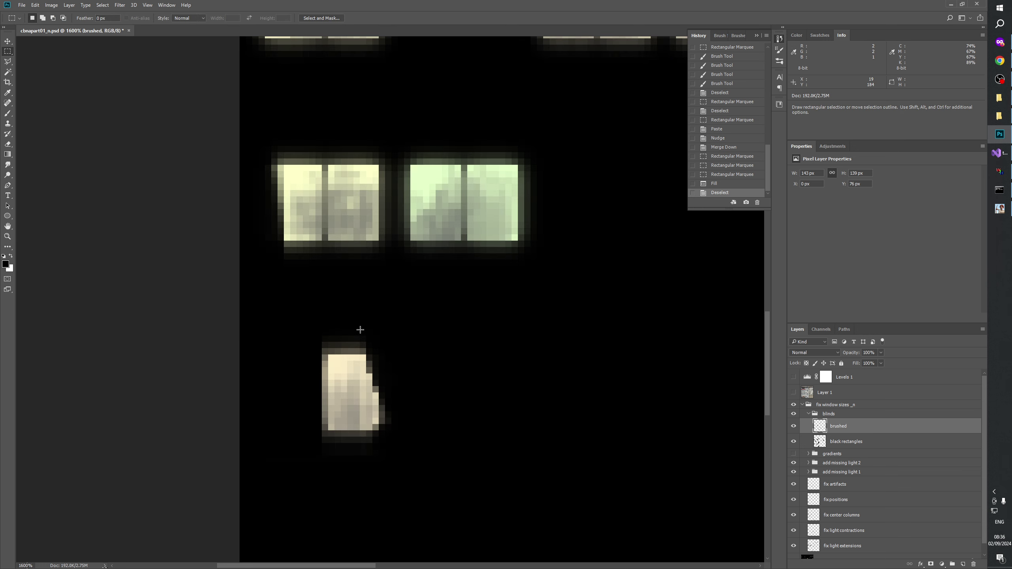
left_click_drag(360, 329, 425, 461)
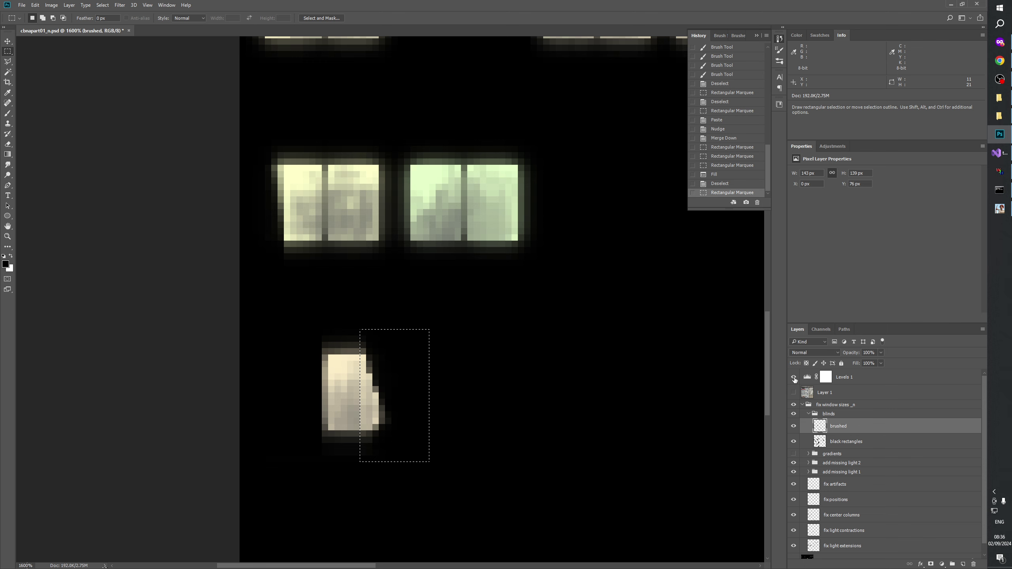
- Compare the selected window edge with and without the brushed layer, in daylight and under Levels 1
left_click(793, 378)
left_click(794, 378)
left_click(794, 426)
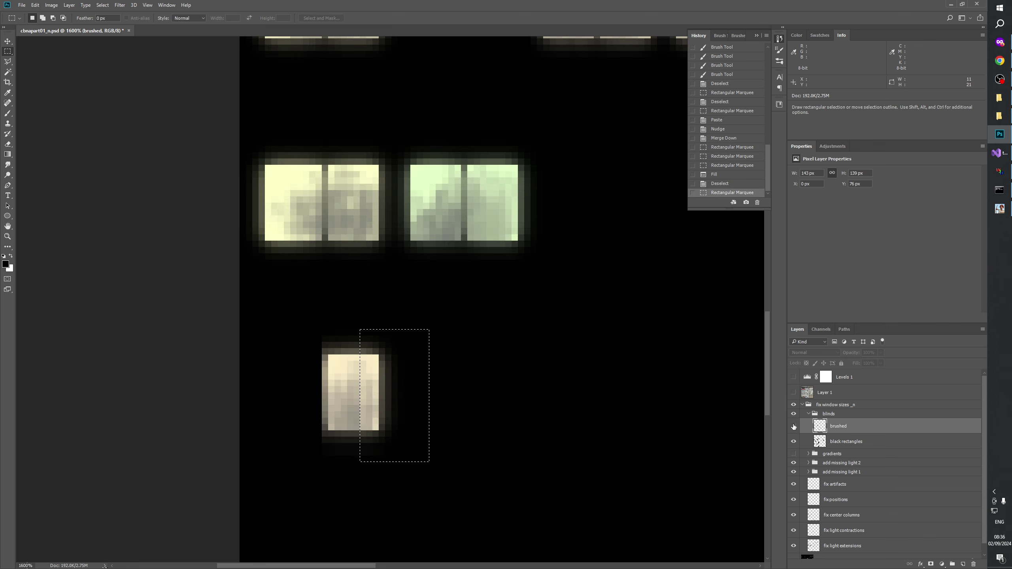
left_click(793, 426)
left_click(793, 393)
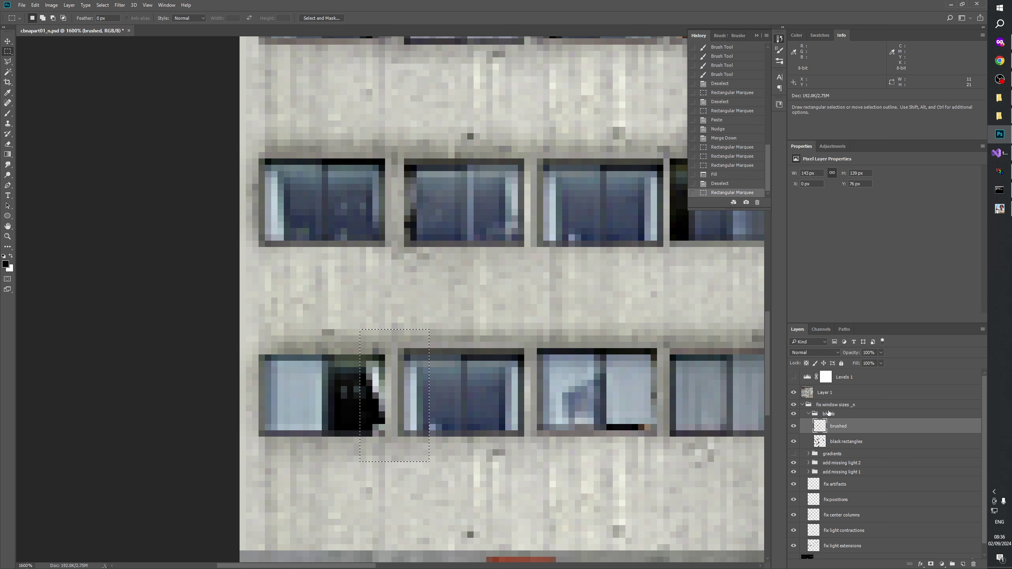
left_click(794, 427)
left_click(793, 377)
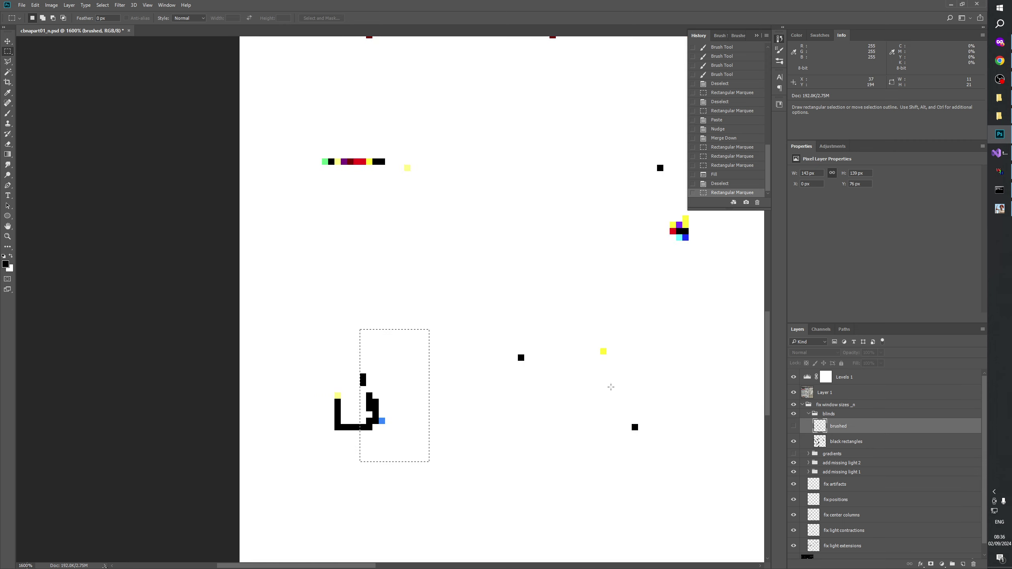
left_click(793, 393)
- Trim the selection to 7 by 21 px and clear the brushed curtain edge inside it on the brushed layer
left_click_drag(454, 310, 405, 504)
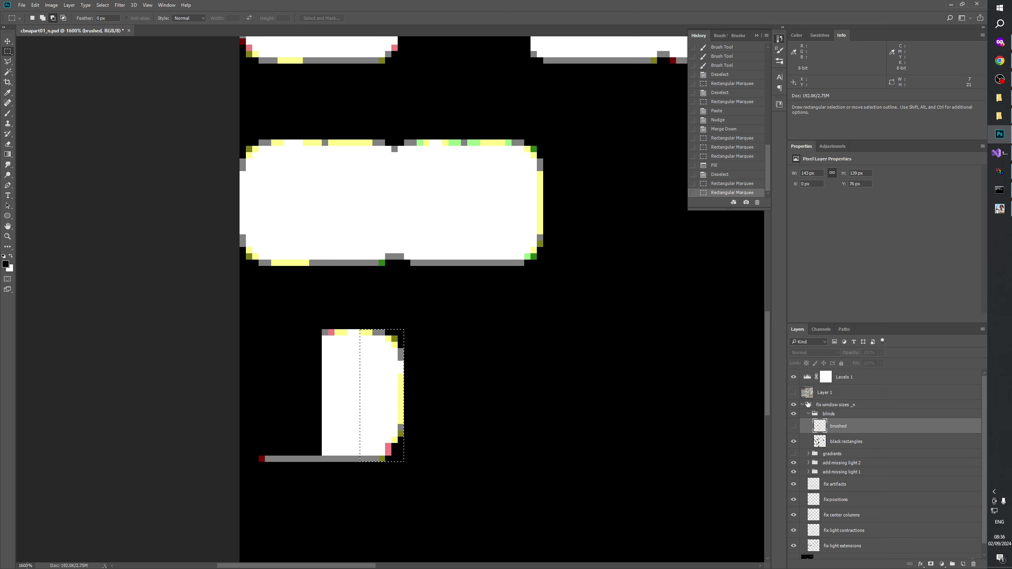
left_click(793, 426)
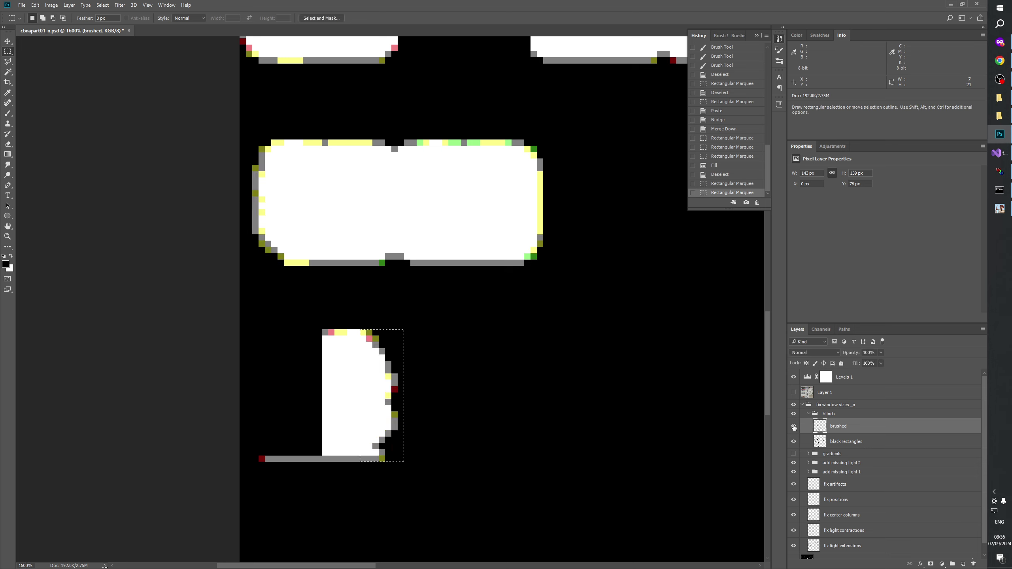
left_click(793, 393)
left_click(793, 393)
left_click(793, 378)
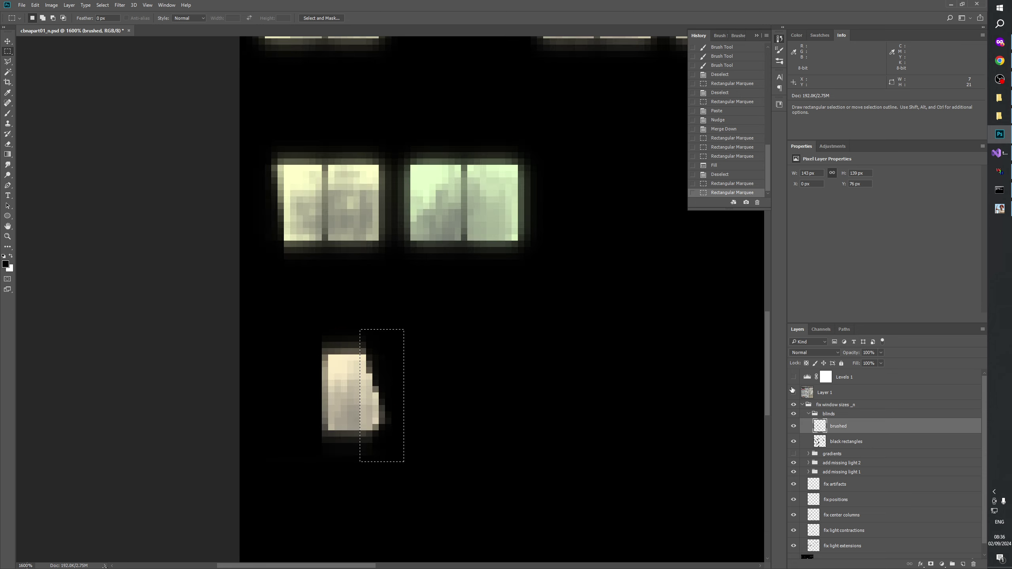
key("Delete")
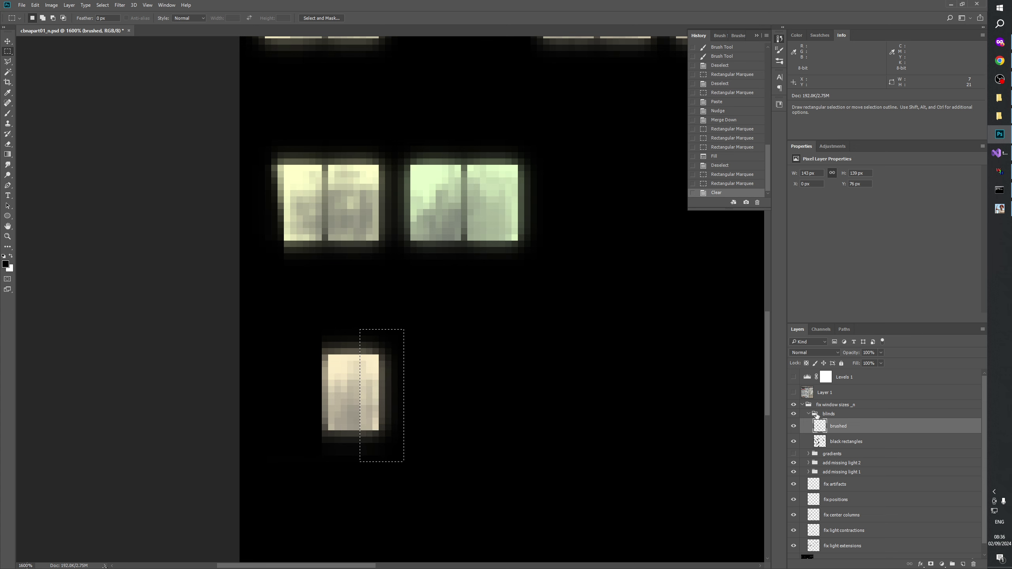
- Against the daytime layer, narrow the selection to 6 by 21 px and activate the Brush tool for repainting the curtain
left_click(793, 392)
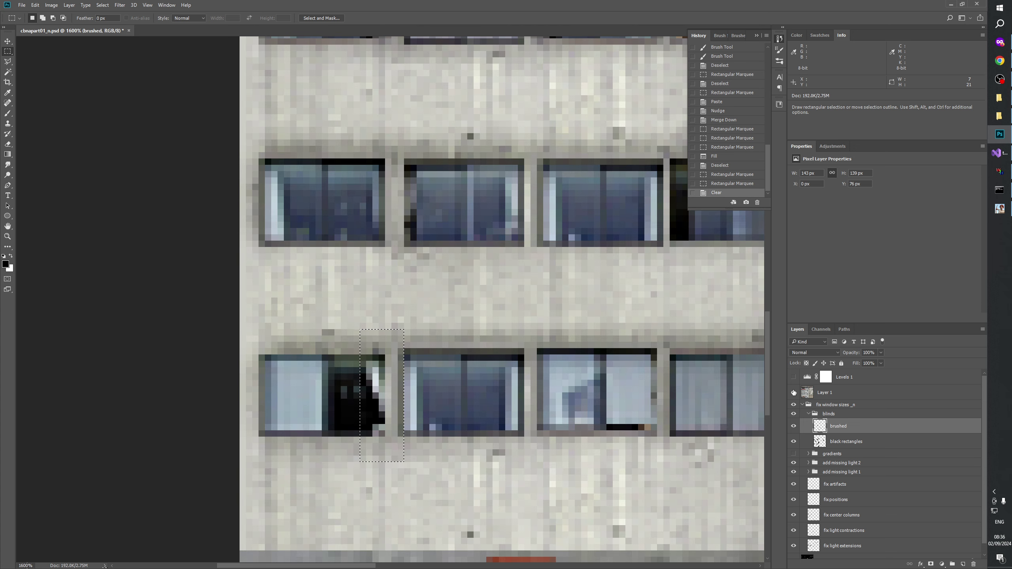
left_click_drag(360, 483, 361, 484)
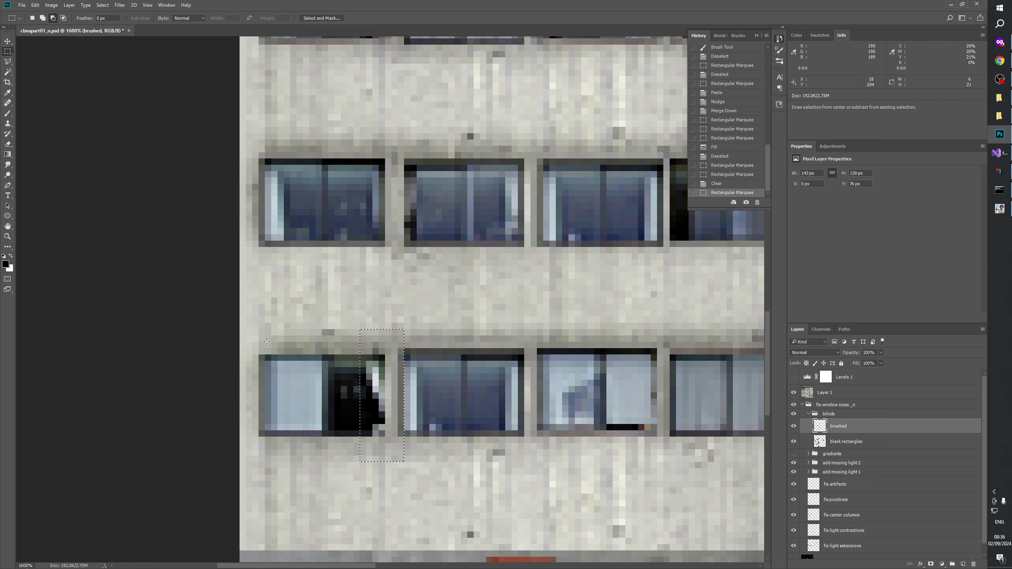
left_click(7, 114)
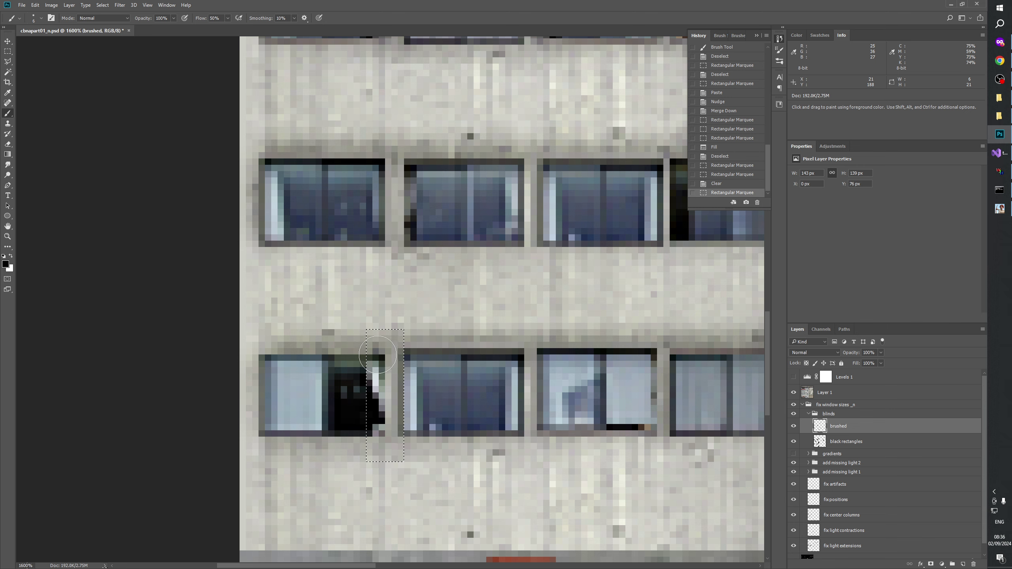
- Paint black along the blind's torn edge at the lower-left window on the brushed layer, checking against Layer 1 and Levels 1
left_click_drag(419, 447, 404, 440)
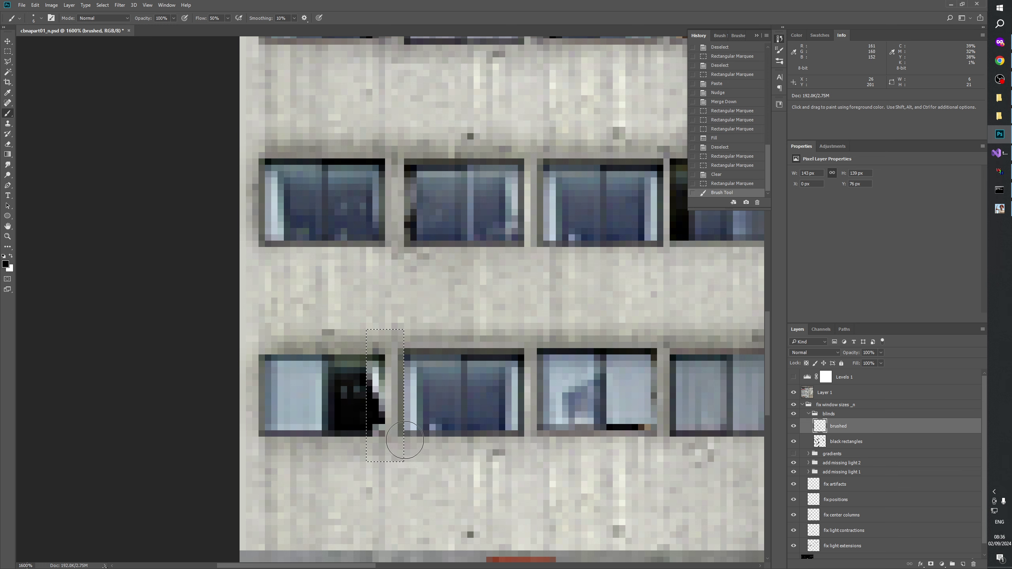
key("bracketleft")
mouse_move(394, 449)
left_mouse_down()
mouse_move(385, 440)
mouse_move(405, 467)
left_mouse_up()
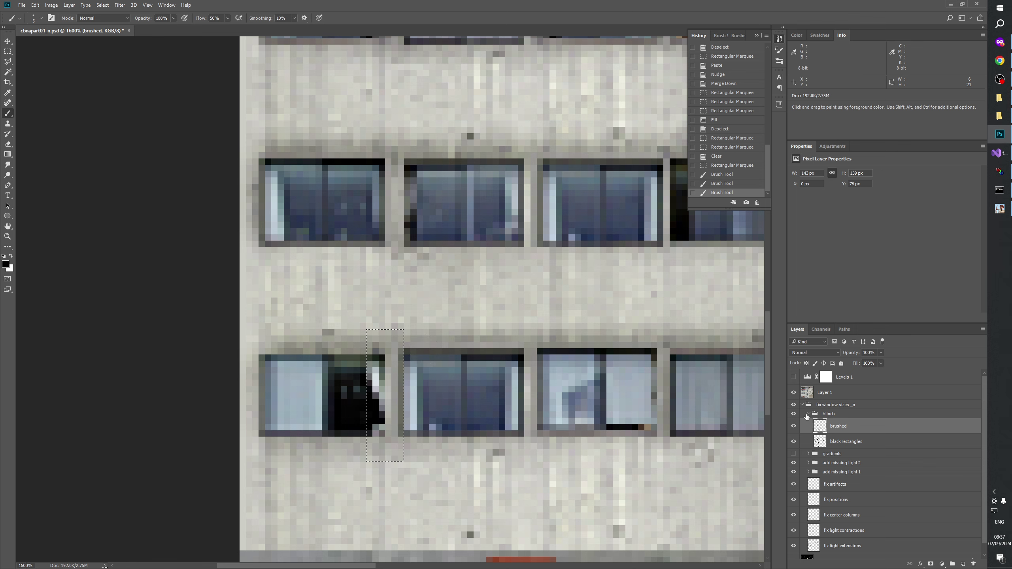
left_click(794, 377)
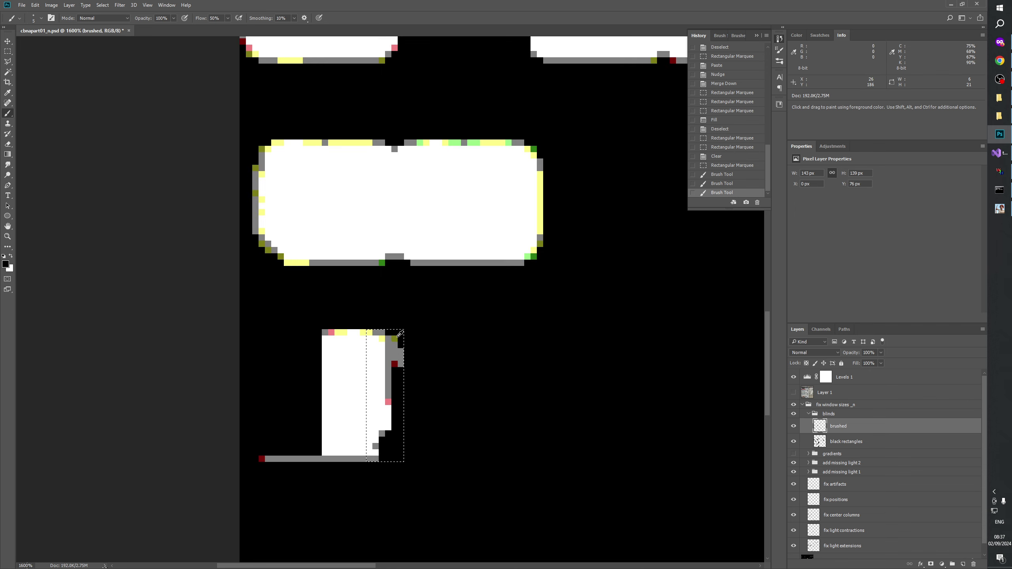
left_click_drag(391, 336, 425, 387)
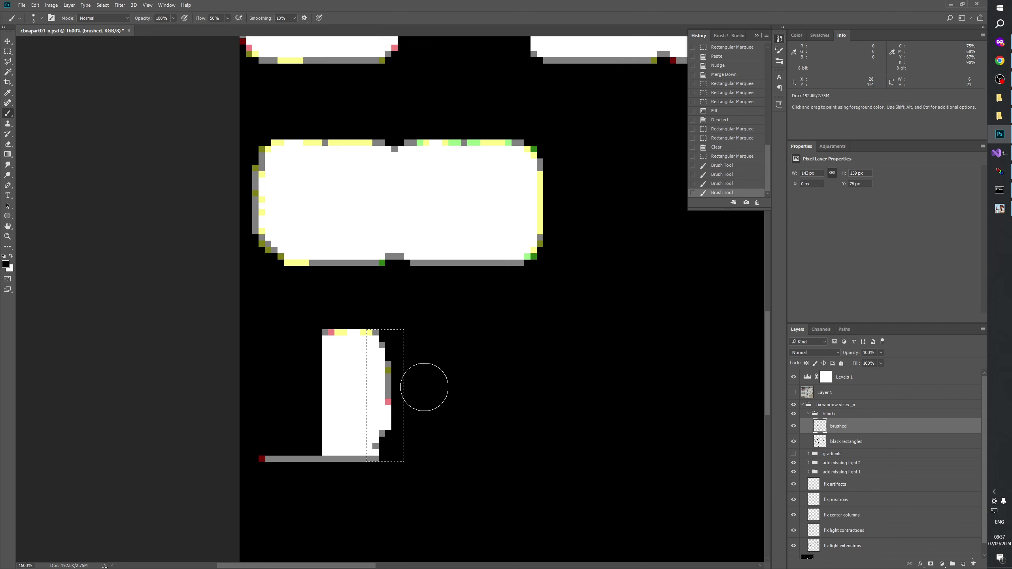
left_click_drag(408, 431, 415, 412)
left_click(399, 470)
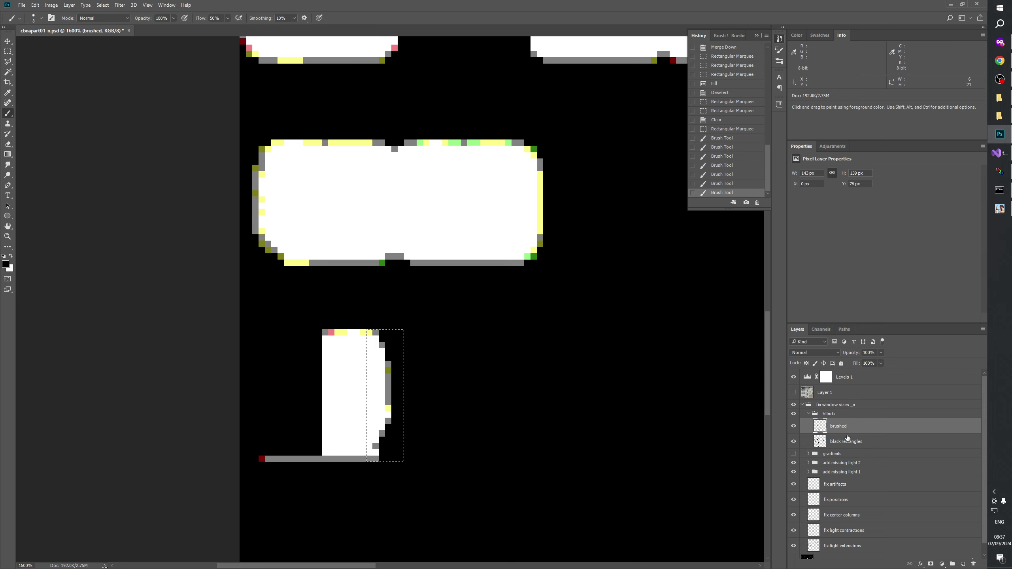
left_click(793, 393)
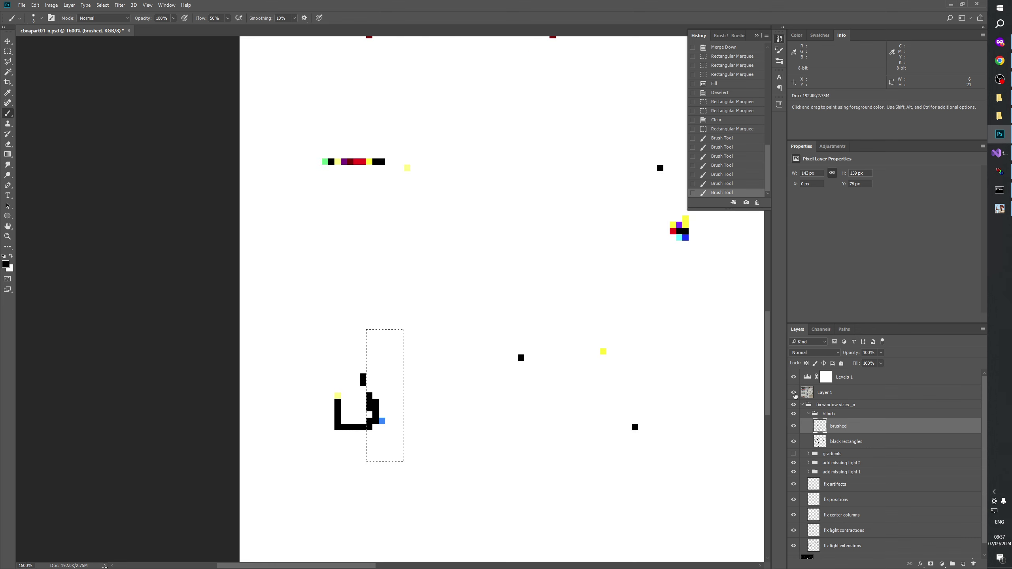
left_click(793, 393)
left_click(793, 377)
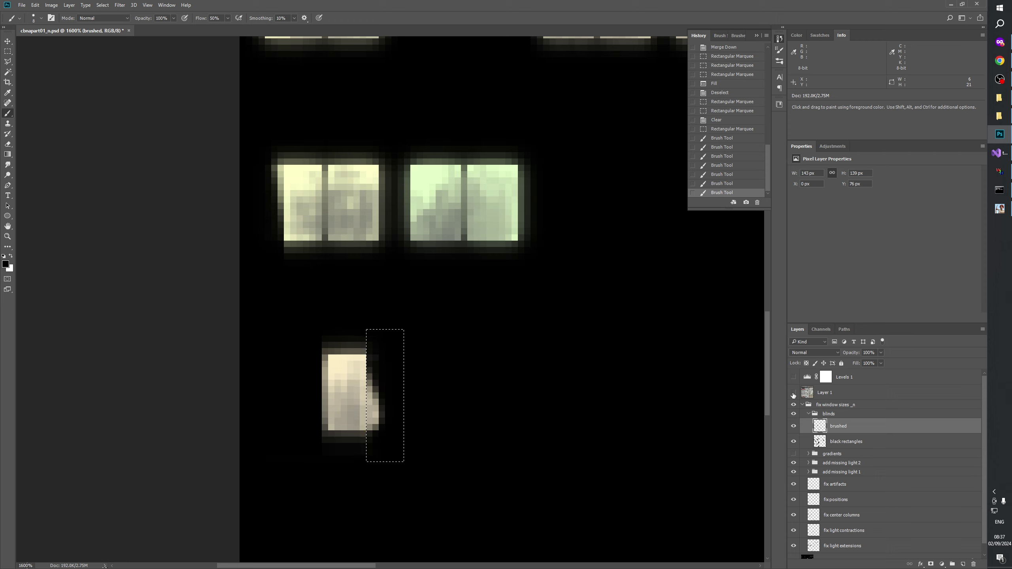
- Keep the narrow selection beside the lower-left lit window and clear the painted pixels inside it on the brushed layer
left_click(8, 51)
left_click(469, 363)
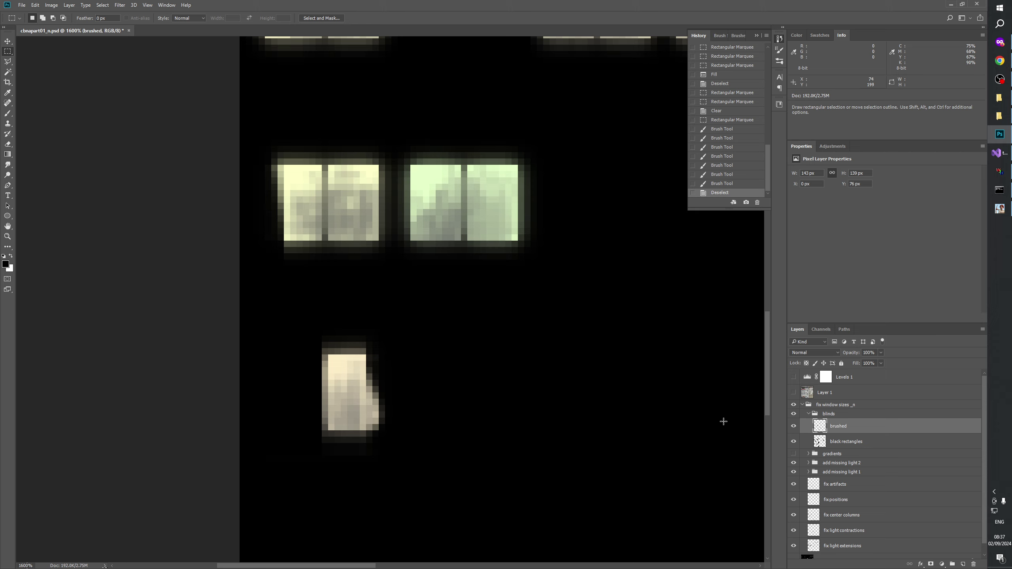
left_click(719, 183)
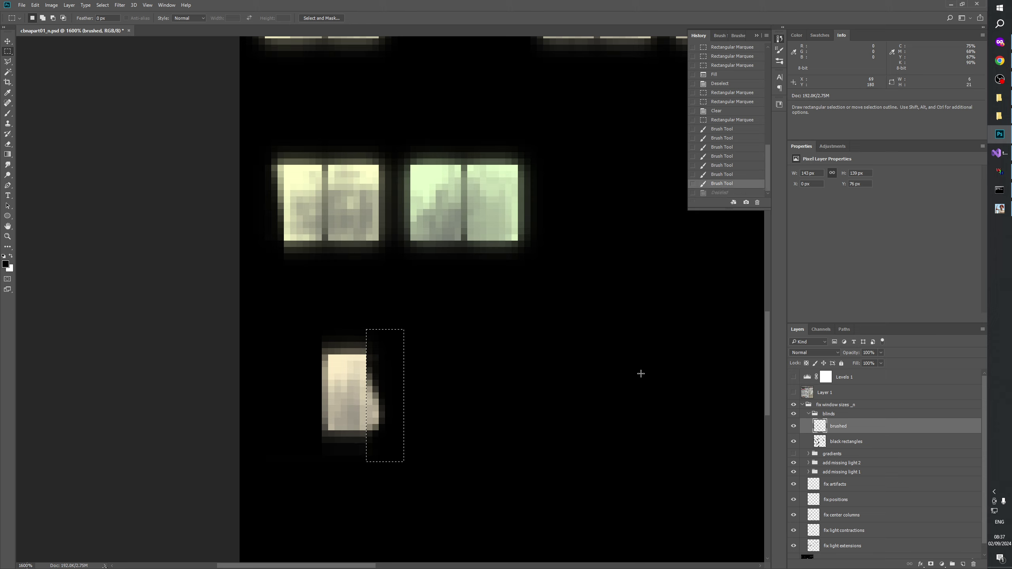
key("Delete")
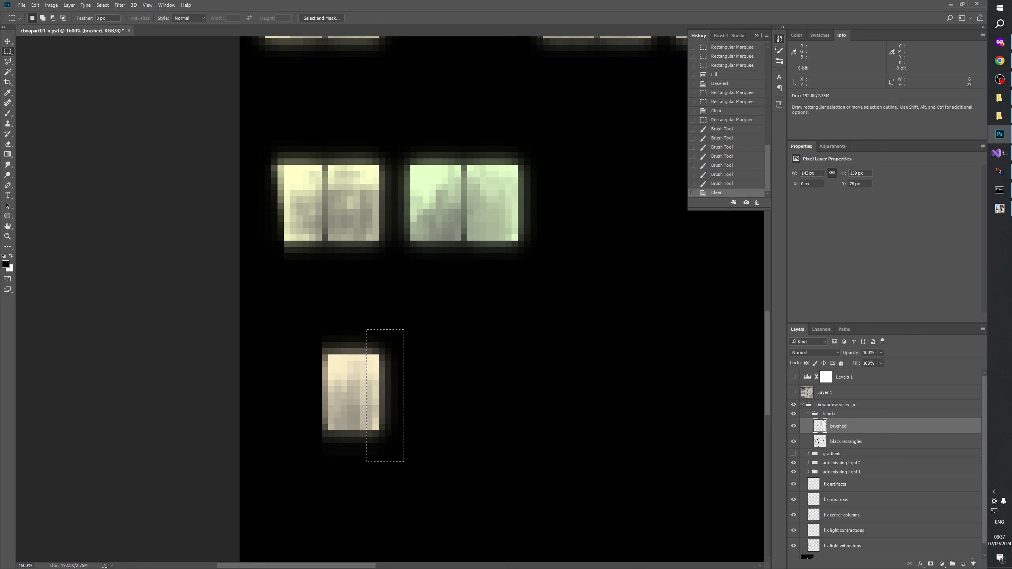
- Repaint the blind's irregular edge in black using Layer 1 as reference, and inspect the result with Levels 1
left_click(793, 393)
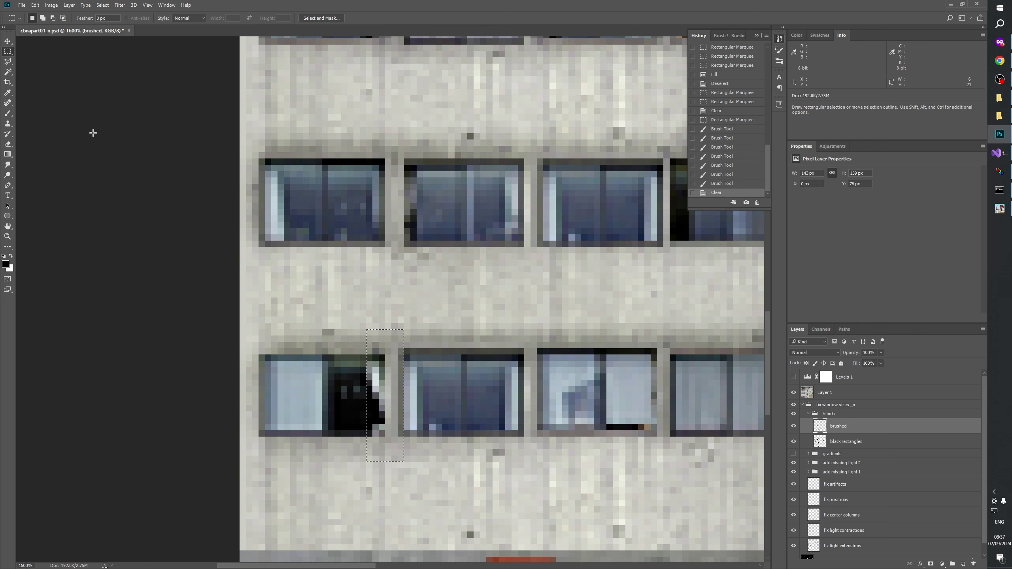
left_click(8, 113)
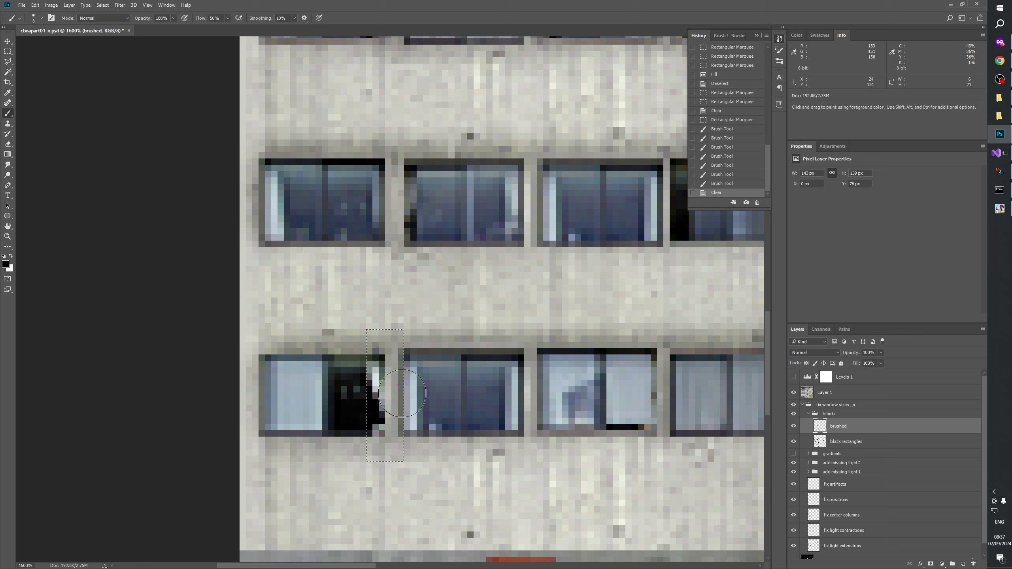
mouse_move(401, 393)
left_mouse_down()
mouse_move(401, 454)
mouse_move(392, 442)
mouse_move(416, 472)
left_mouse_up()
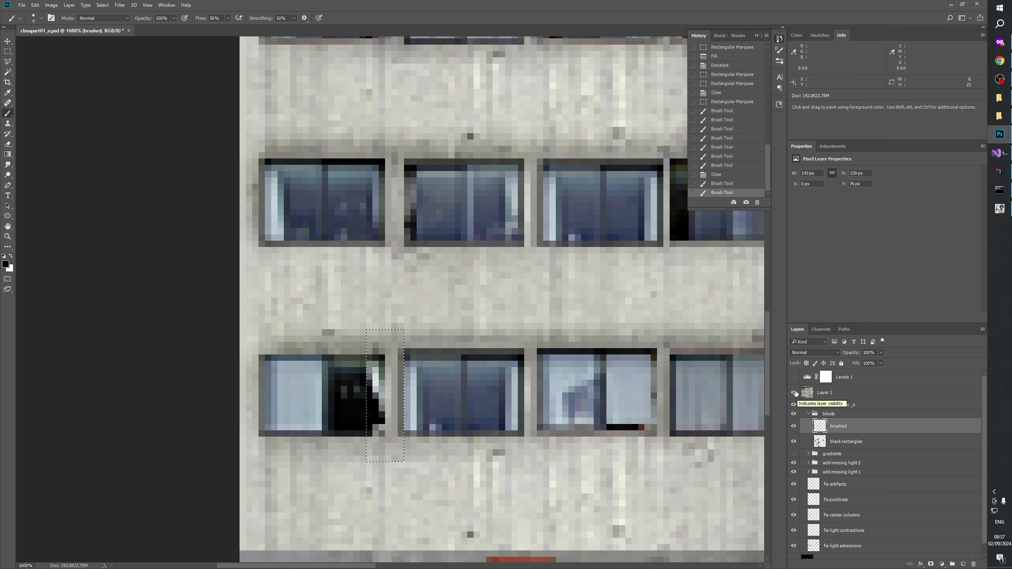
left_click(793, 394)
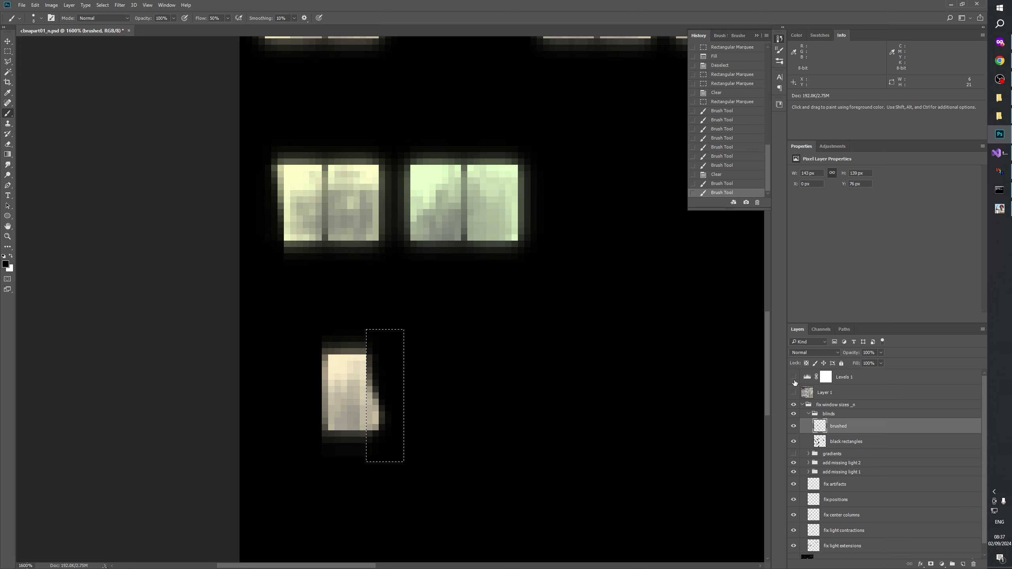
left_click(793, 378)
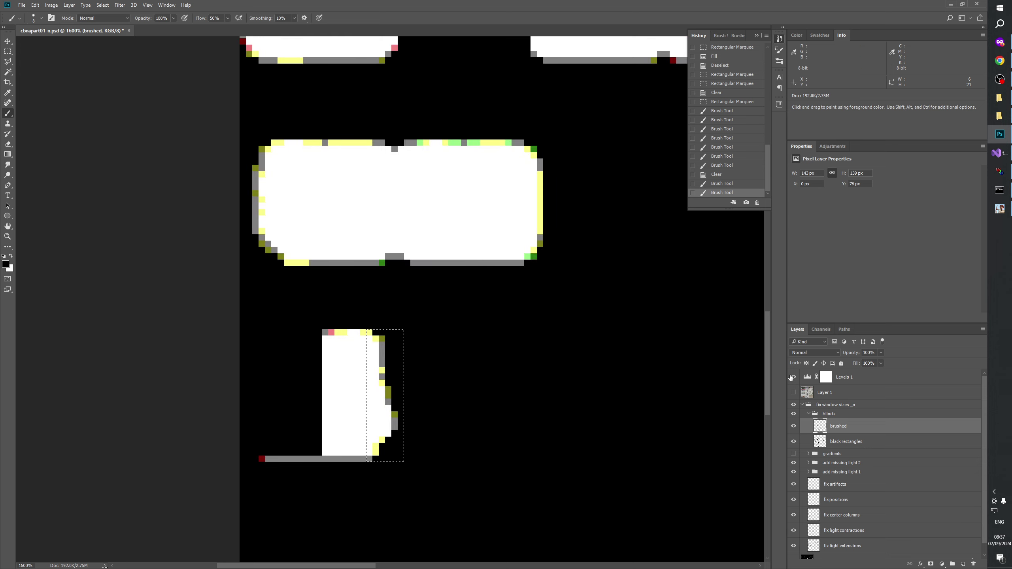
left_click(793, 378)
left_click(793, 377)
left_click(793, 378)
- Paste a copy of the selected brushed shape as a new layer and nudge it to X 70 px, Y 124 px
mouse_move(511, 388)
left_mouse_down()
mouse_move(445, 305)
mouse_move(447, 364)
mouse_move(429, 411)
left_mouse_up()
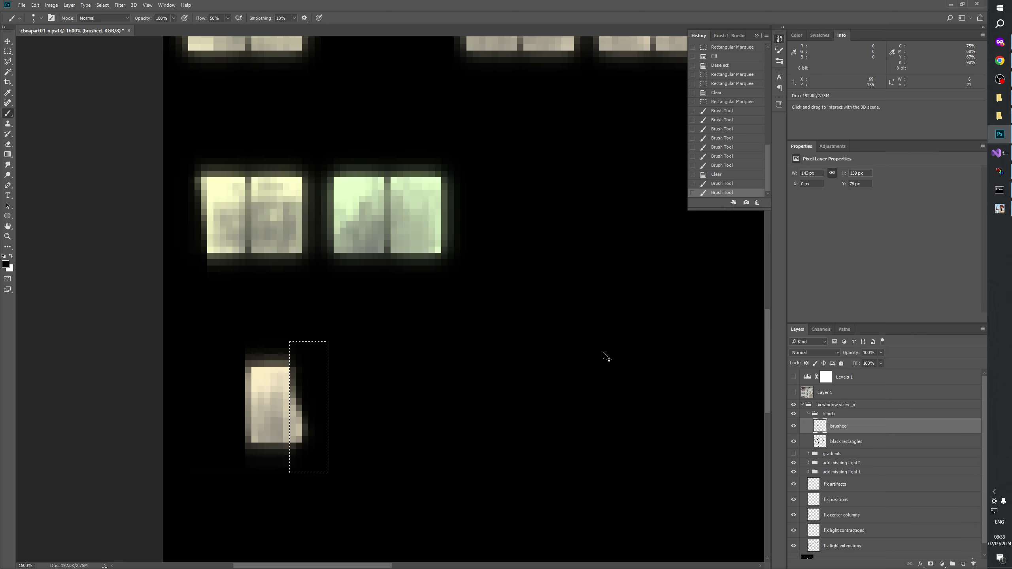
key("ctrl+v")
key("ctrl+shift+Right")
key("ctrl+shift+Right")
key("ctrl+shift+Up")
key("ctrl+shift+Up")
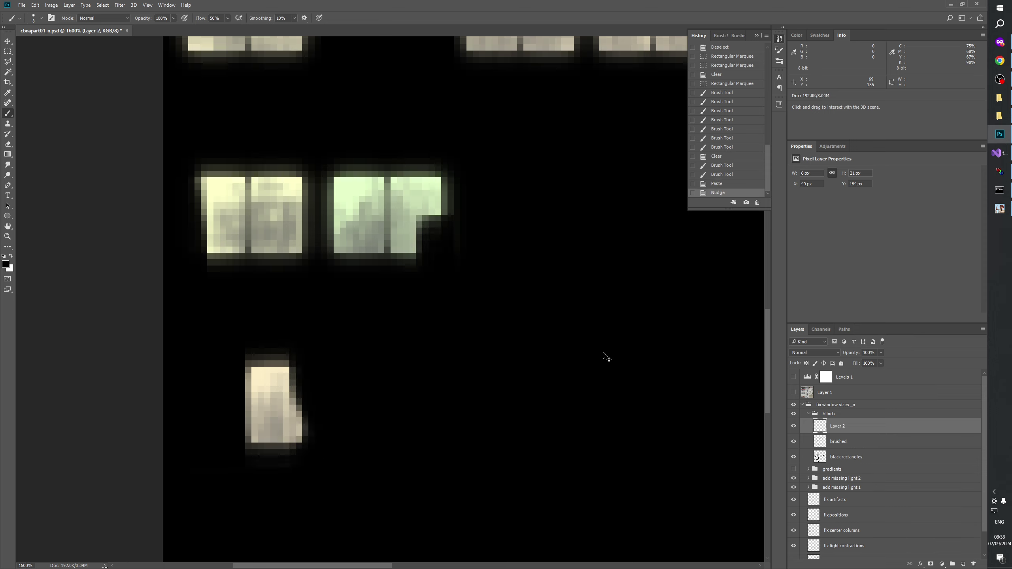
key("ctrl+shift+Right")
key("ctrl+shift+Right")
key("ctrl+shift+Right")
key("ctrl+shift+Up")
key("ctrl+shift+Up")
key("ctrl+shift+Up")
key("ctrl+shift+Up")
- Locate the single cream-lit window beside the green ones and nudge the pasted shape onto it at X 98 px, Y 90 px
left_click_drag(569, 204, 272, 439)
left_click_drag(486, 360, 418, 537)
left_click_drag(488, 299, 592, 204)
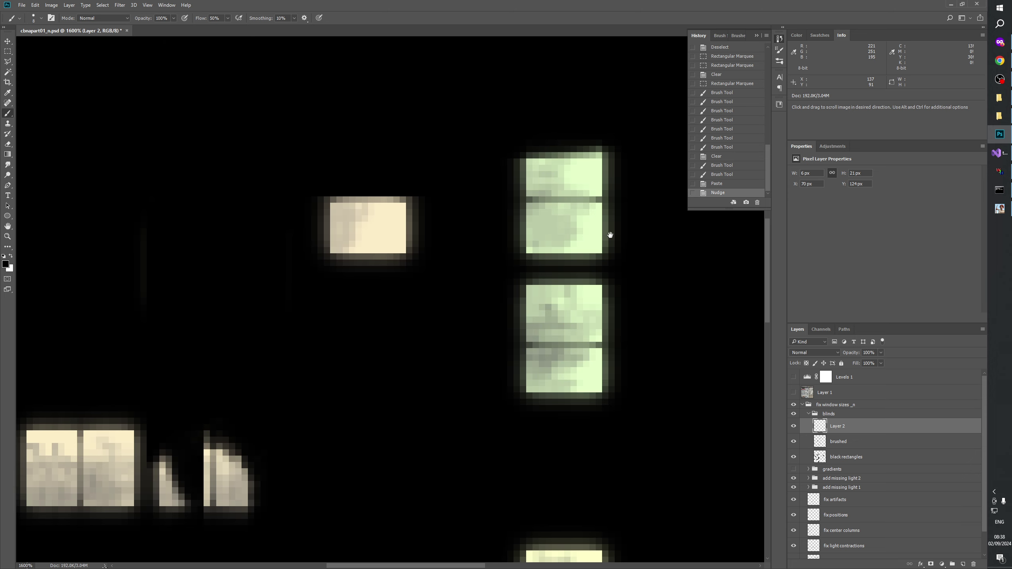
left_click(793, 393)
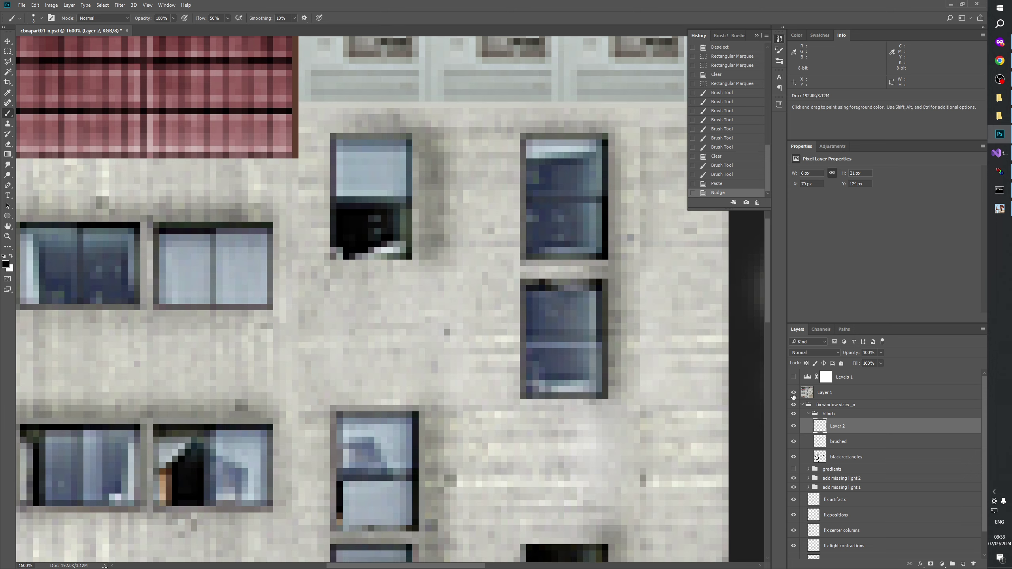
left_click(793, 393)
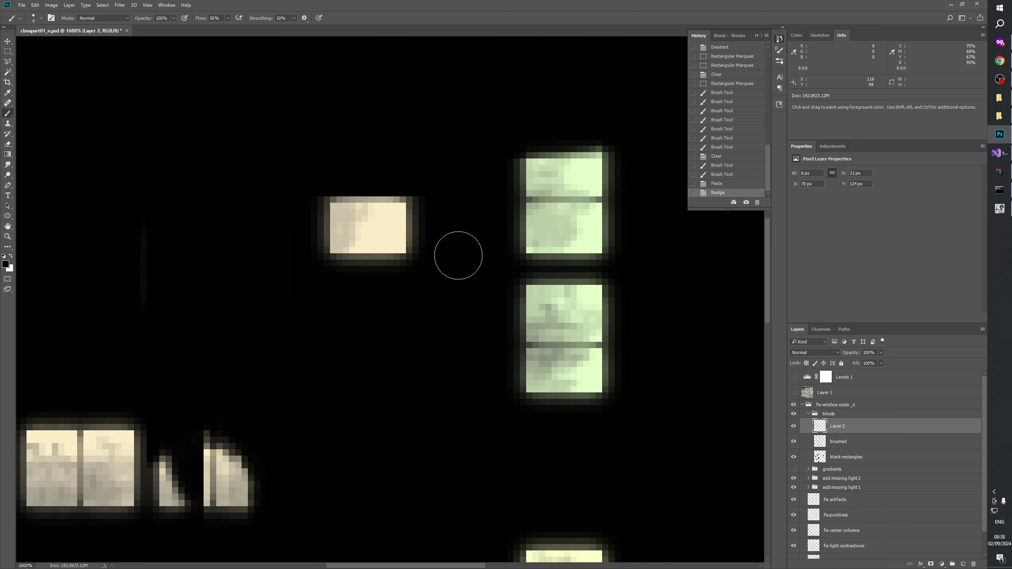
key("ctrl+Right")
key("ctrl+Right")
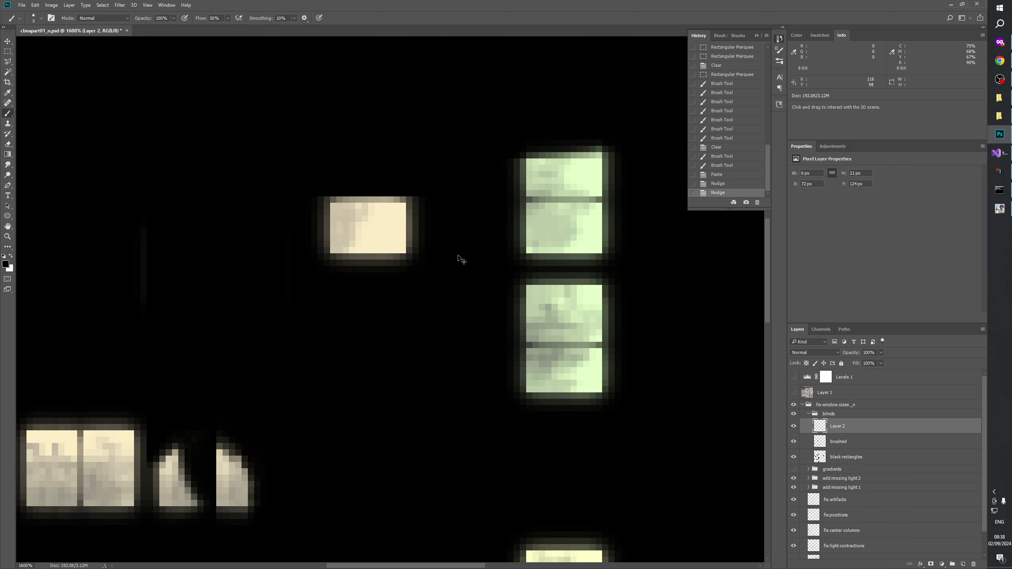
key("ctrl+shift+Right")
key("ctrl+shift+Right")
key("shift+ctrl+Up")
key("ctrl+Up")
key("ctrl+Up")
key("ctrl+Up")
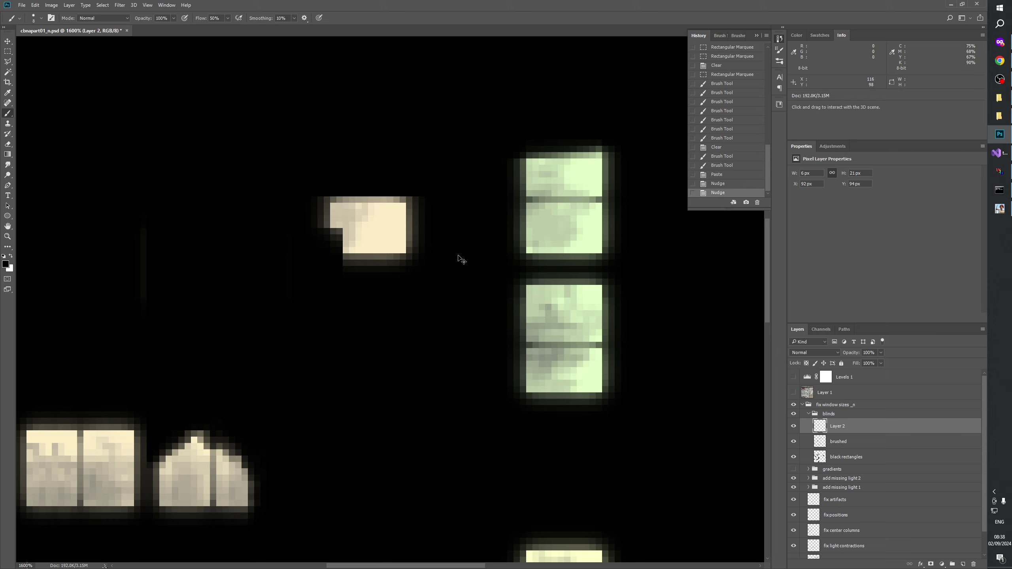
key("ctrl+Right")
key("ctrl+Right")
key("ctrl+Right")
key("ctrl+Right")
key("ctrl+Right")
key("ctrl+Right")
key("ctrl+Up")
key("ctrl+Up")
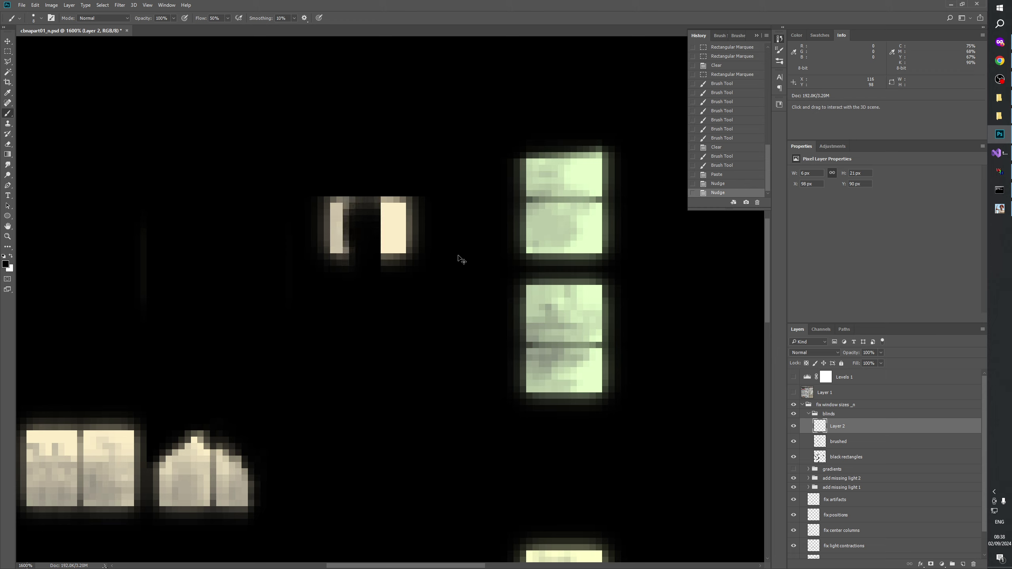
- Rotate the pasted shape 90 degrees and nudge it up 1 px over the cream-lit window's lower edge
key("ctrl+t")
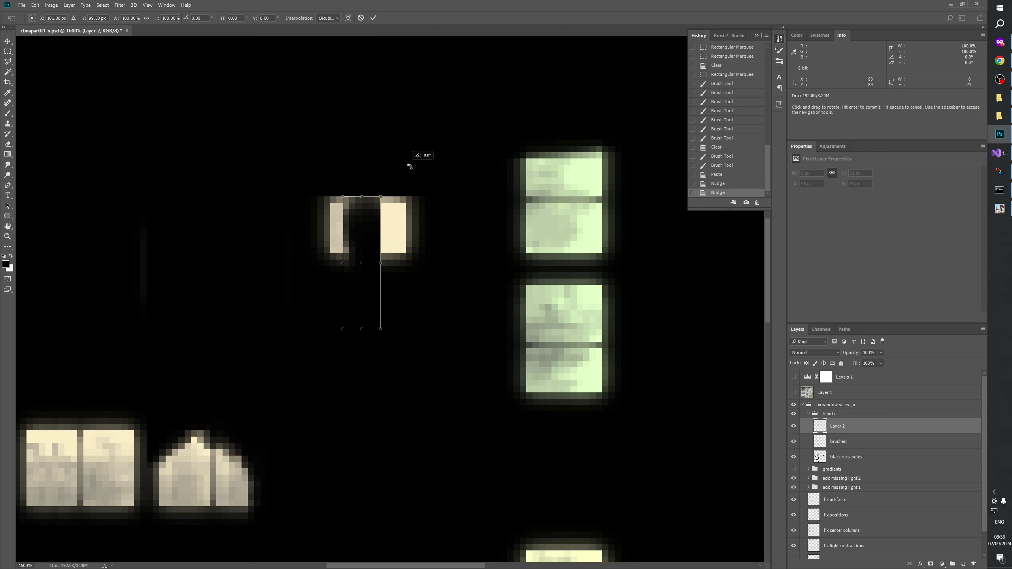
left_click_drag(416, 156, 504, 309)
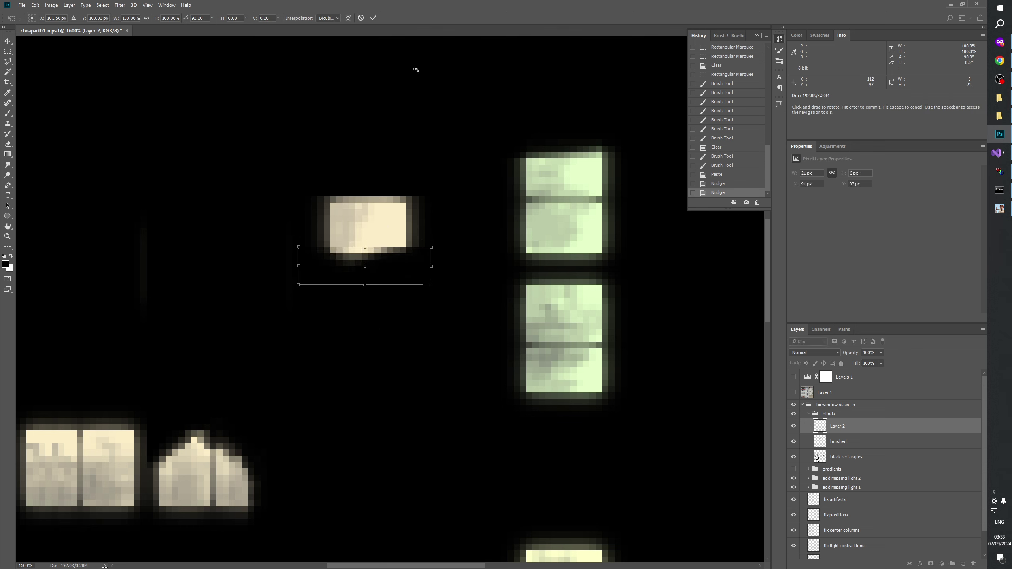
left_click(374, 17)
key("b")
key("ctrl+Up")
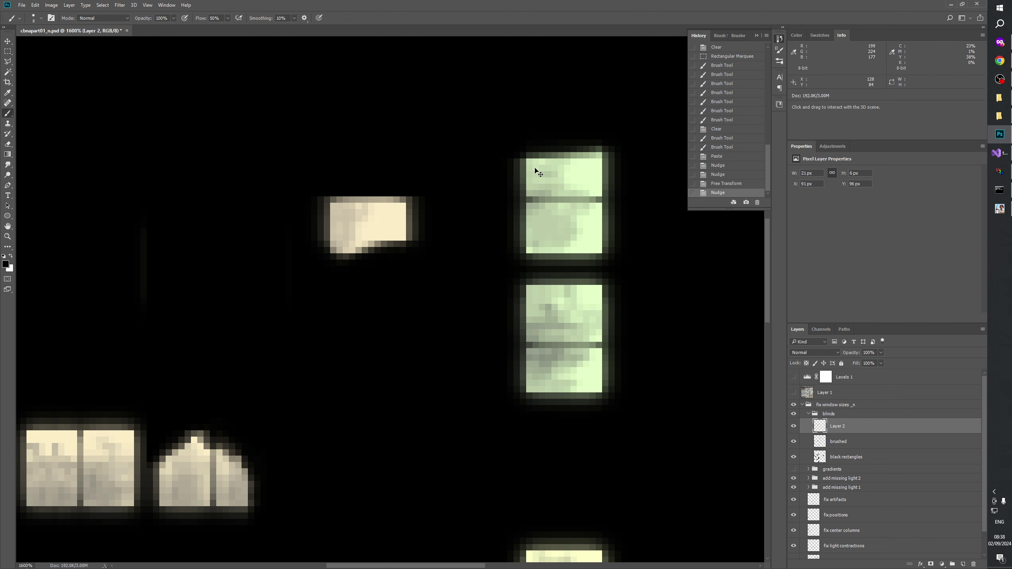
- Compare the rotated shape with the blind in Layer 1 and nudge the shape 3 px to the right
left_click(793, 392)
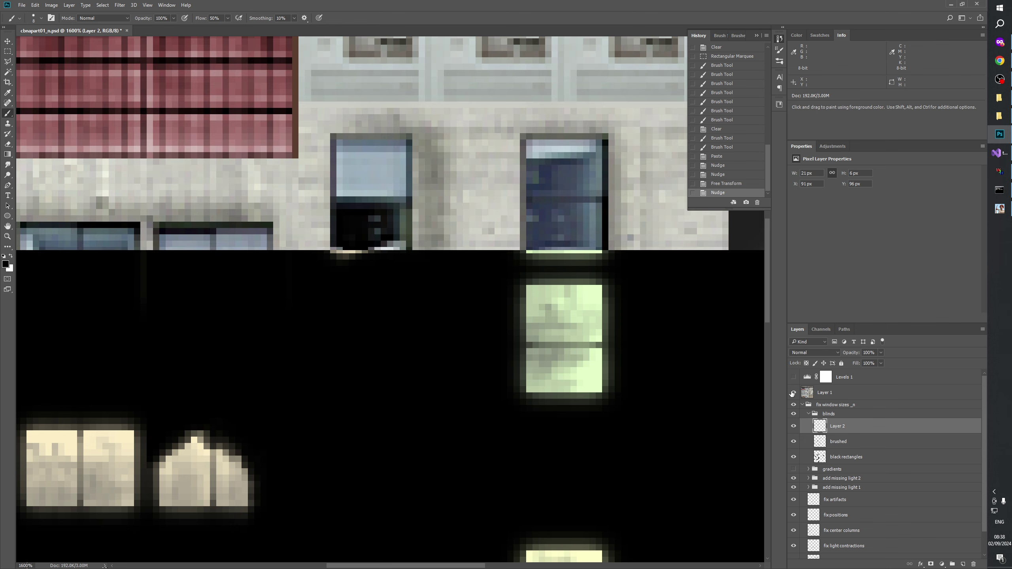
left_click(792, 393)
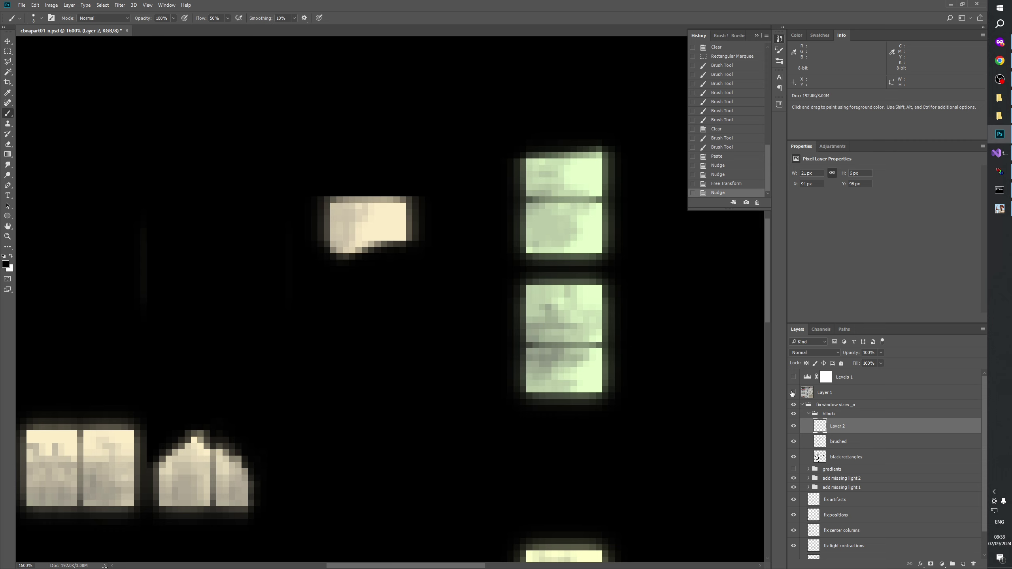
key("ctrl+Right")
key("ctrl+Right")
key("ctrl+Right")
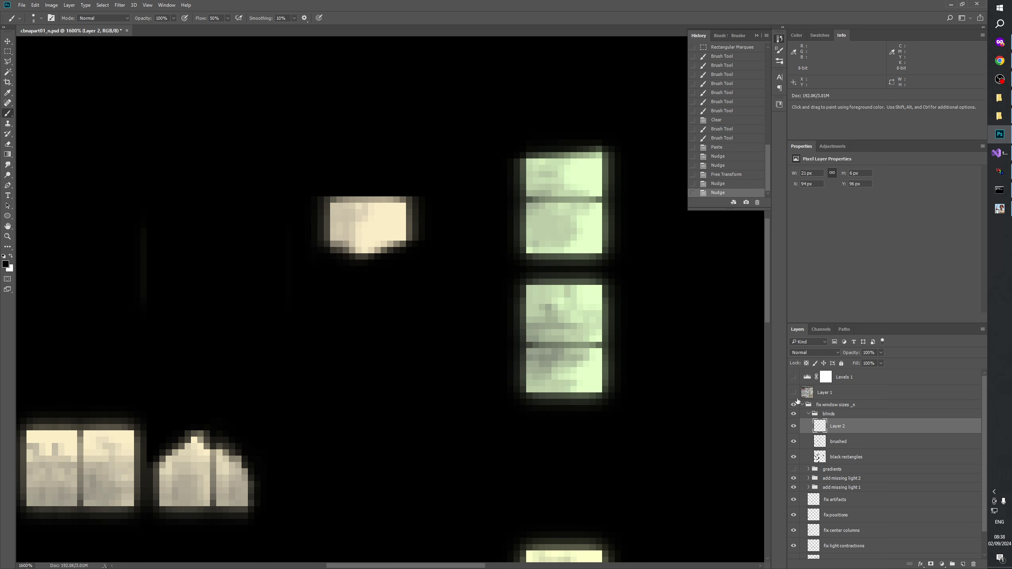
- Toggle Layer 1 to compare the blind's edge and nudge the rotated shape down 1 px
left_click(793, 426)
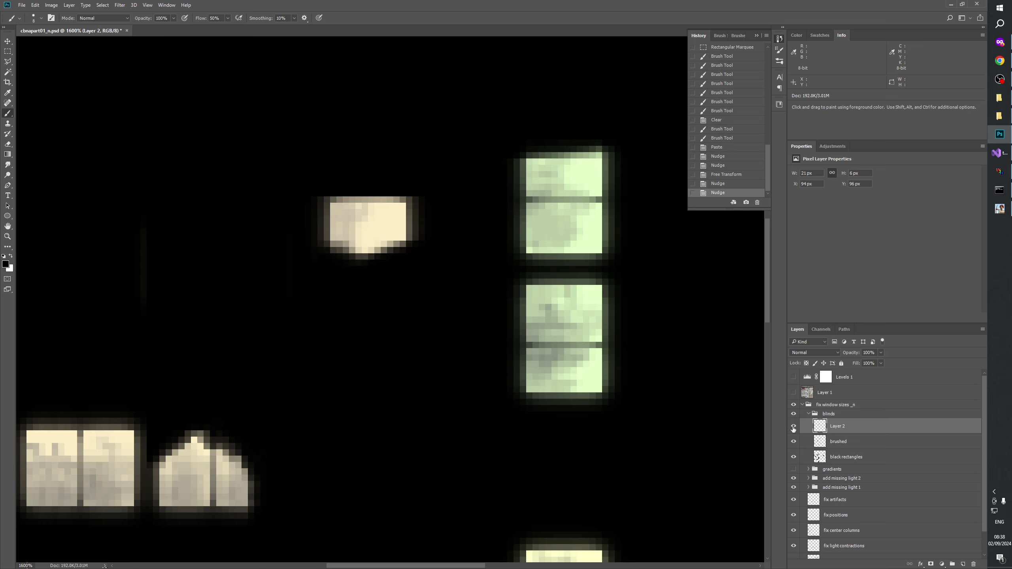
left_click(794, 394)
left_click(793, 394)
left_click(793, 393)
left_click(793, 394)
key("ctrl+Down")
left_click(793, 392)
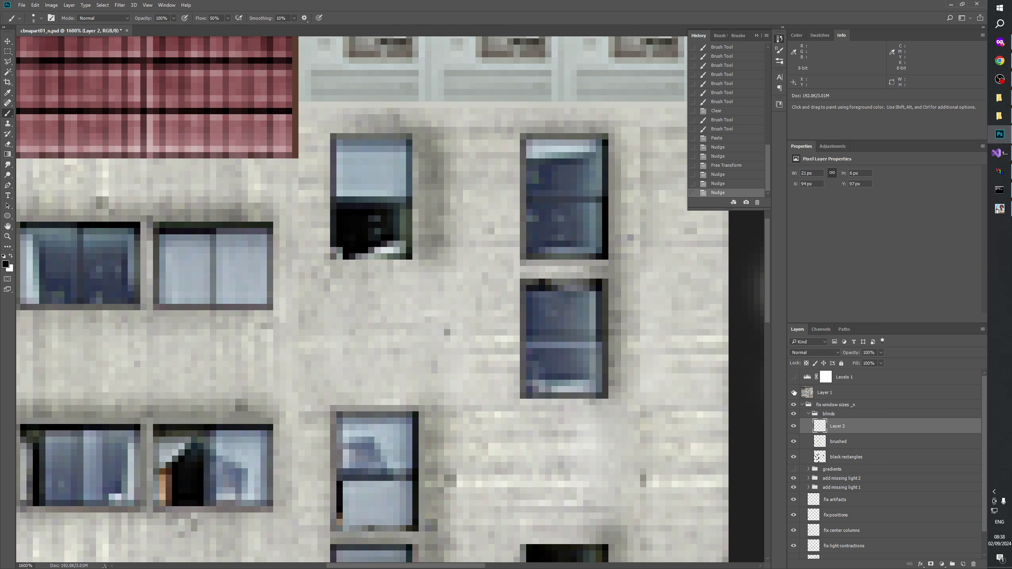
left_click(793, 393)
left_click(793, 393)
left_click(794, 392)
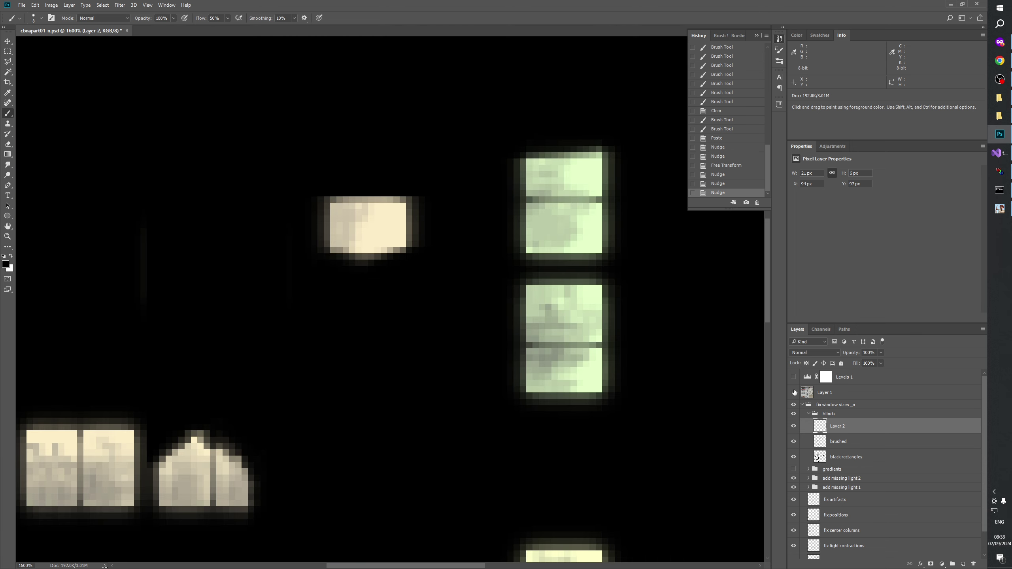
- Nudge the rotated shape 1 px right and 1 px up, comparing it with the blind in Layer 1
key("ctrl+Right")
key("ctrl+Up")
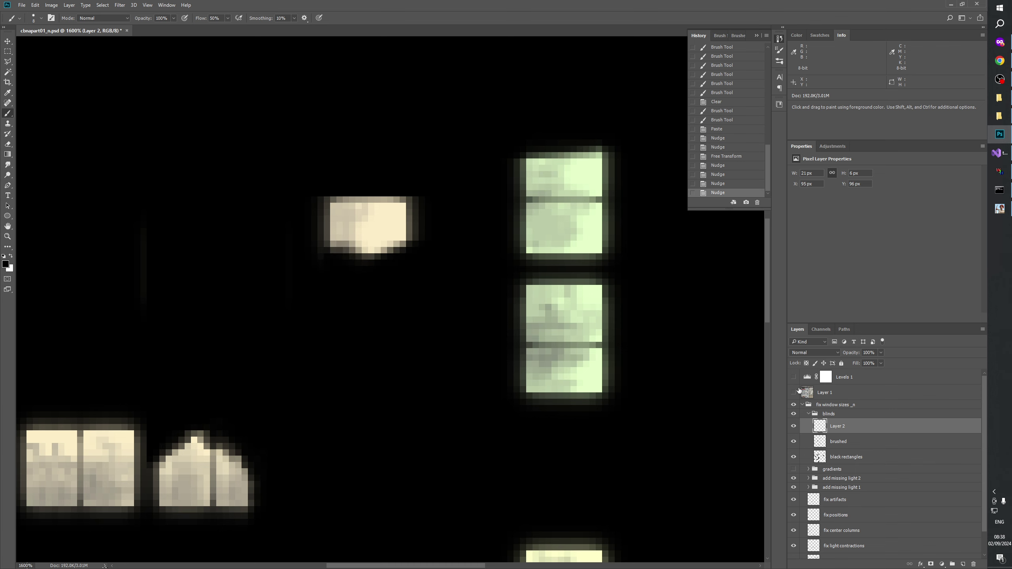
left_click(792, 392)
left_click(792, 393)
left_click(792, 392)
left_click(793, 393)
- Try the rotated shape 2 px farther left, compare it with Layer 1, and nudge it back right 1 px
key("ctrl+Left")
key("ctrl+Left")
left_click(793, 392)
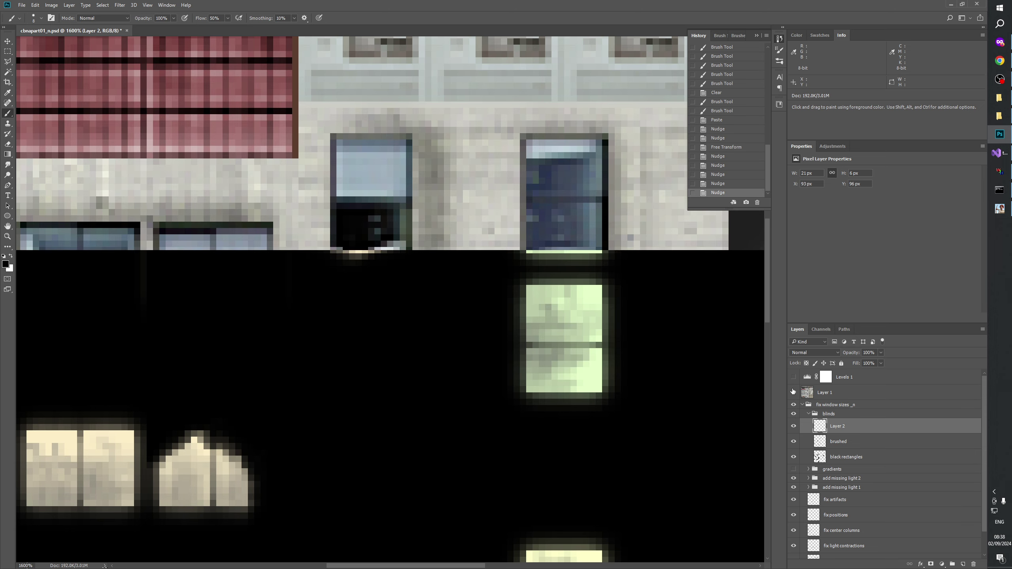
left_click(793, 392)
left_click(793, 392)
left_click(793, 392)
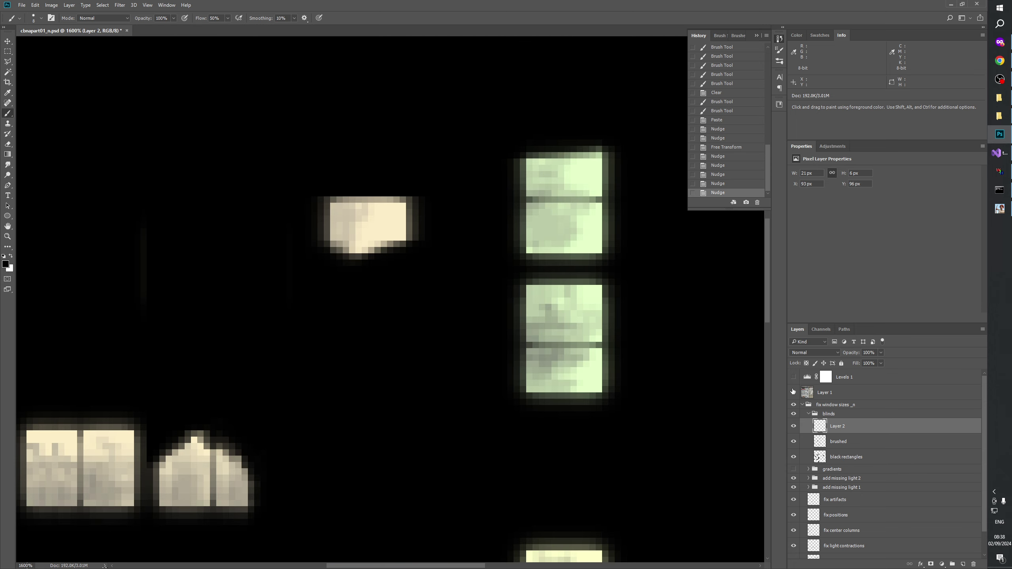
key("ctrl+Right")
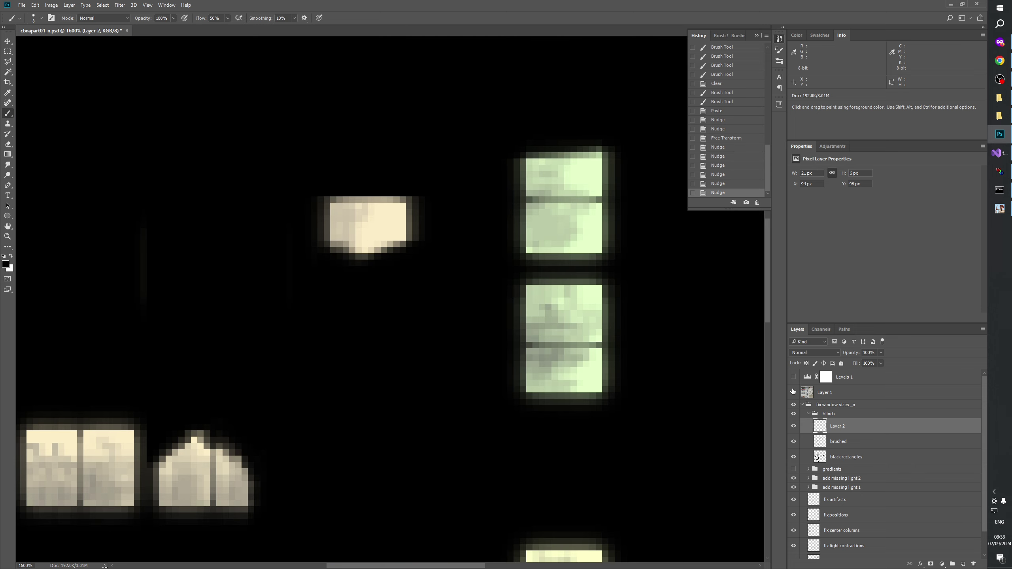
- Toggle Layer 1 to compare the beige window's rotated blind shape and the lit windows farther along the facade with the daytime texture
left_click(793, 391)
left_click(793, 391)
left_click(793, 392)
left_click(793, 392)
left_click(792, 392)
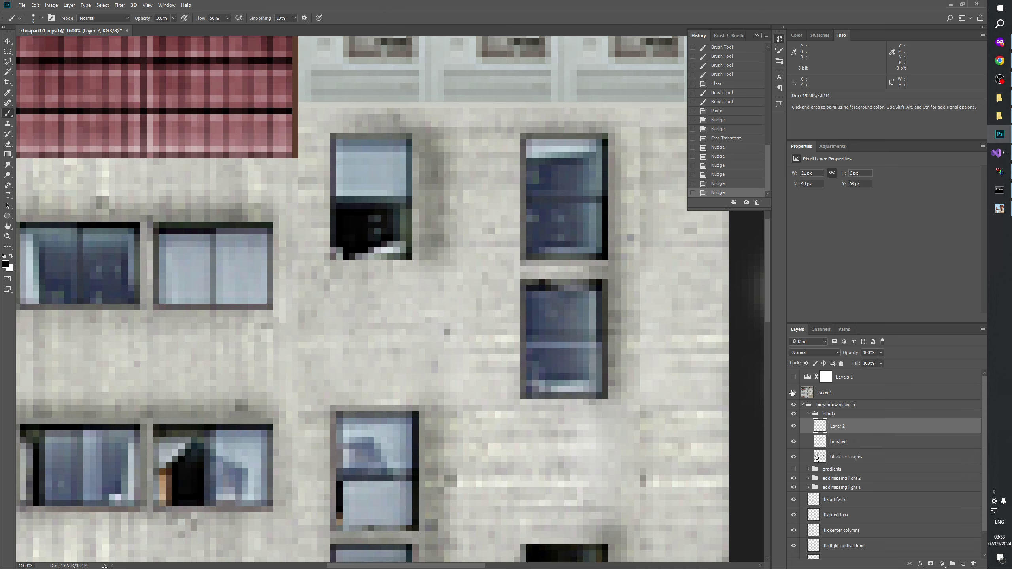
left_click_drag(294, 327, 576, 226)
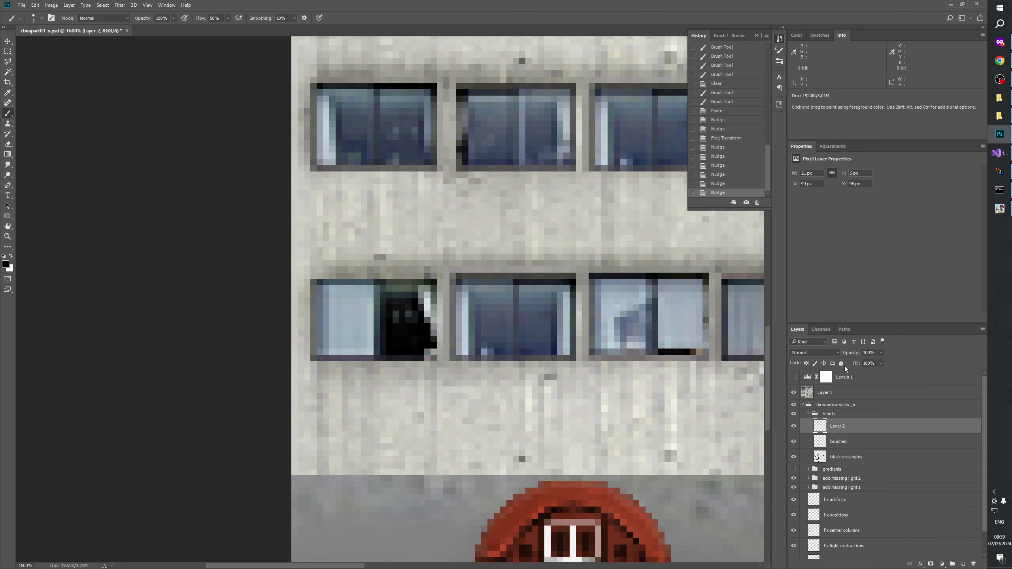
left_click(793, 392)
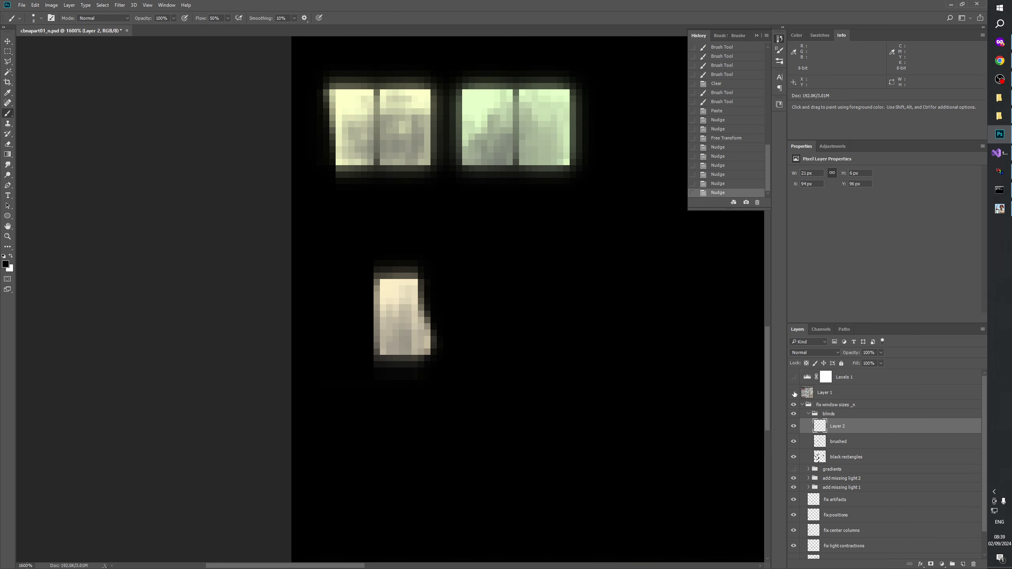
left_click(793, 392)
left_click(794, 393)
left_click(793, 393)
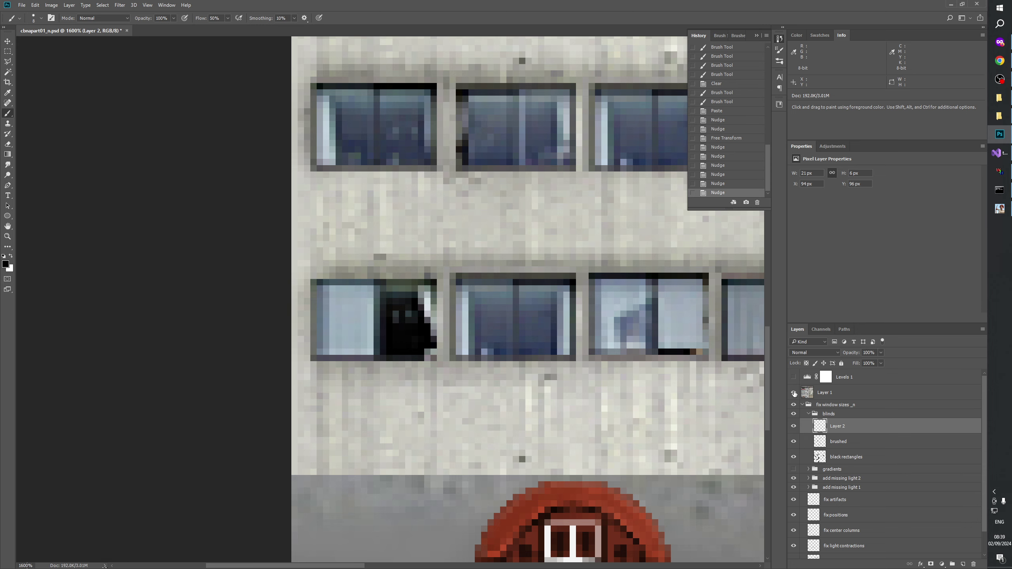
left_click_drag(713, 323, 342, 450)
left_click_drag(565, 139, 333, 392)
left_click_drag(505, 232, 551, 476)
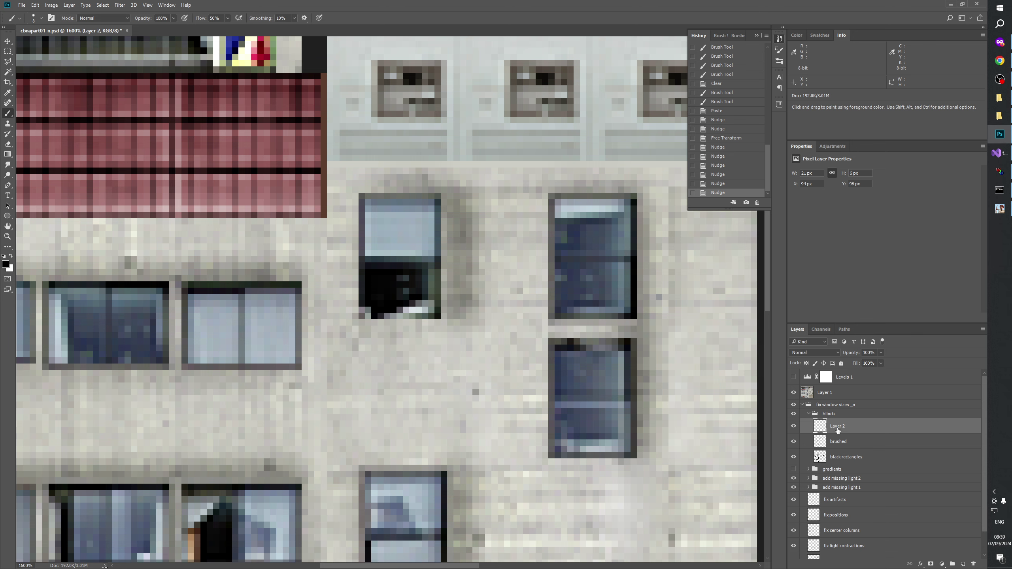
- Hide Layer 2 and Layer 1, activate the brushed layer, and marquee a 20 × 6 px area over the single beige window's lower edge
left_click(793, 426)
left_click(837, 441)
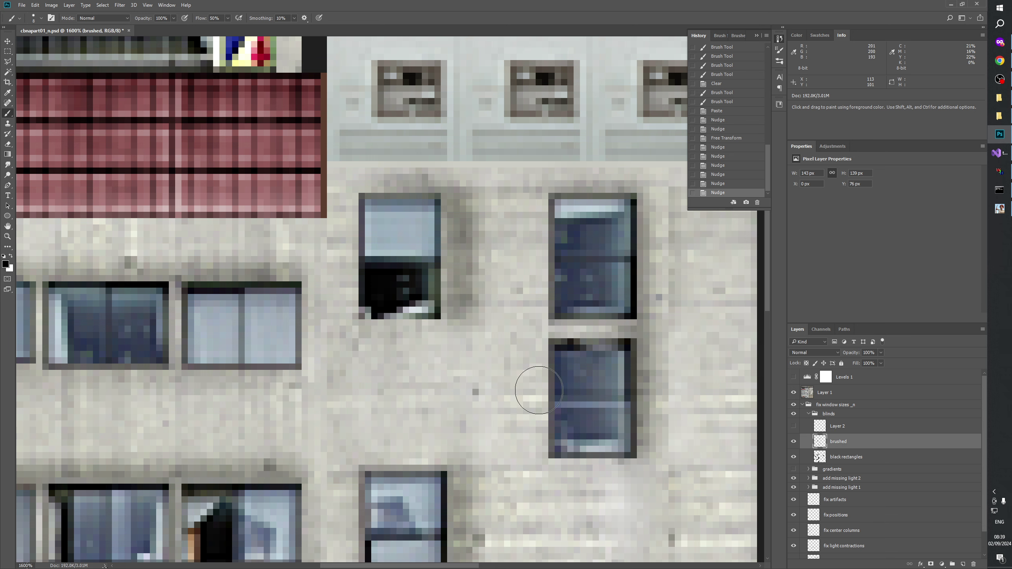
left_click(793, 392)
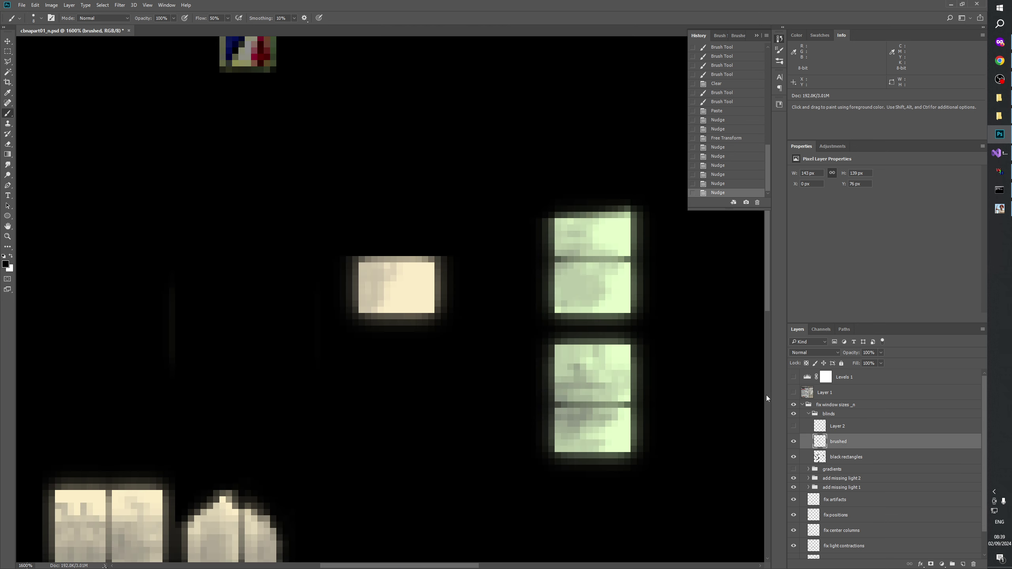
left_click(7, 52)
left_click_drag(326, 302, 460, 336)
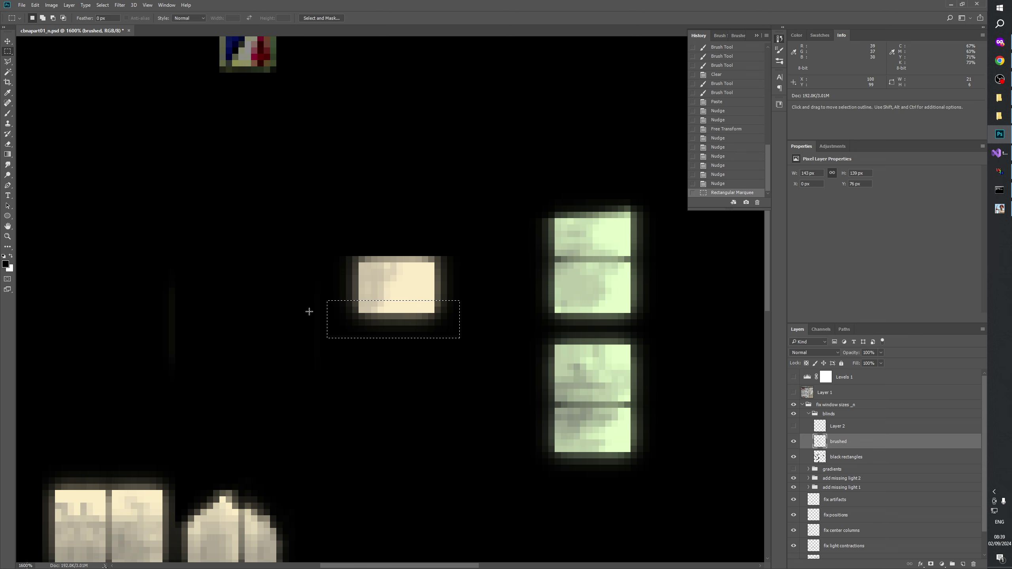
left_click_drag(303, 276, 330, 379)
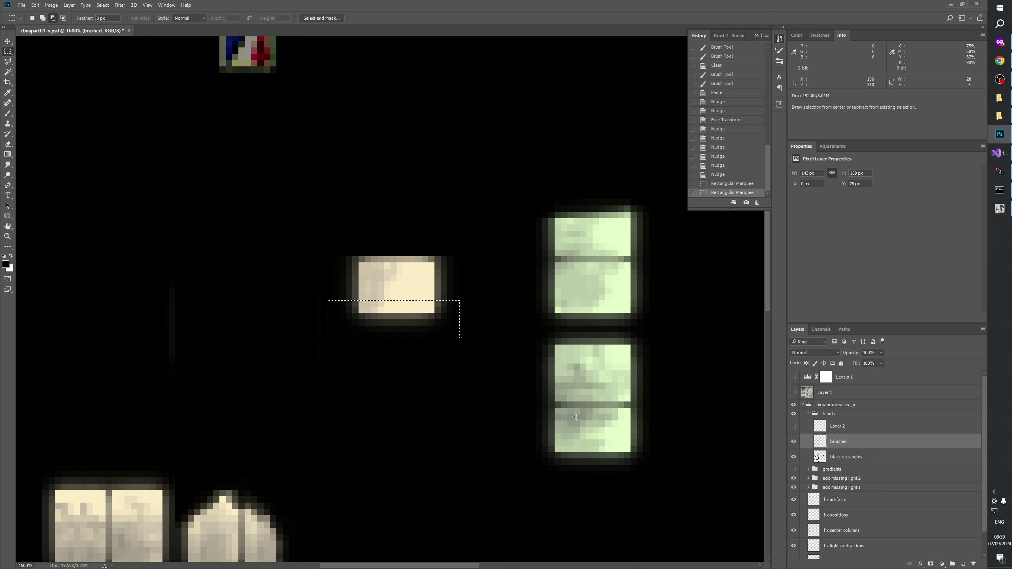
- With Layer 1 shown as reference, brush black inside the selection along the blind's slanted lower edge, and hide Layer 1 again
left_click(794, 392)
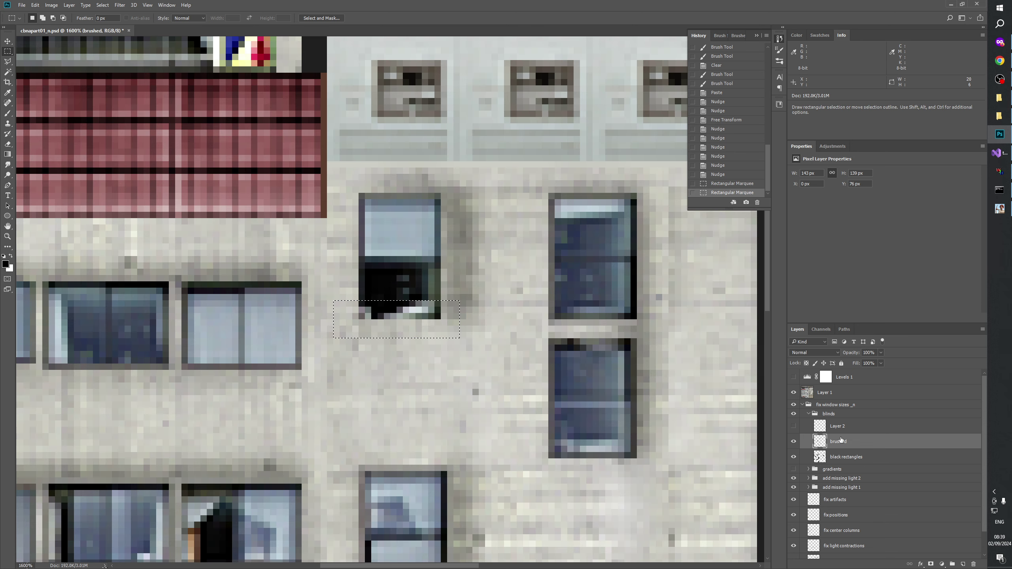
left_click(8, 113)
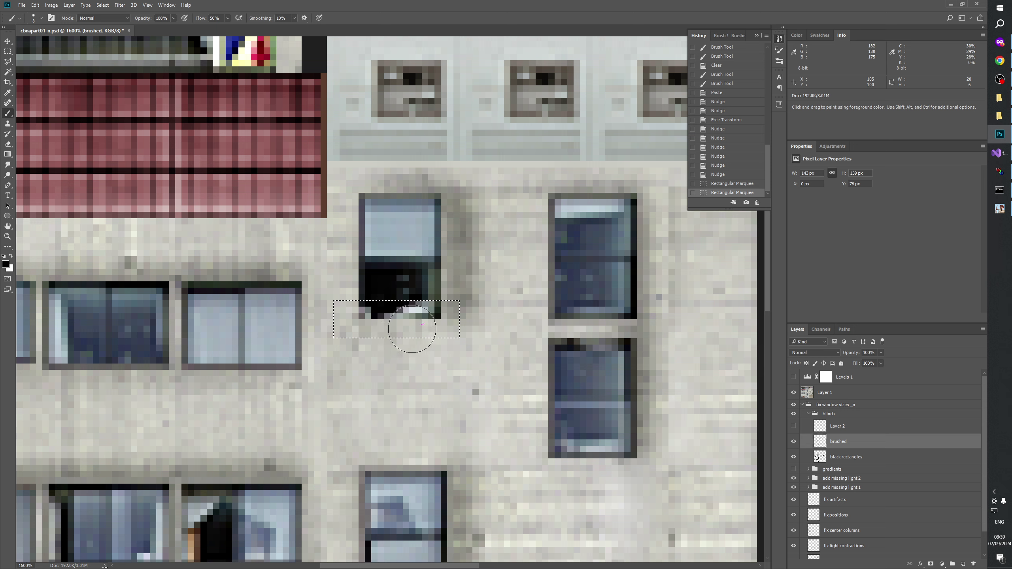
mouse_move(412, 329)
left_mouse_down()
mouse_move(500, 335)
mouse_move(473, 342)
left_mouse_up()
mouse_move(374, 353)
left_mouse_down()
mouse_move(354, 331)
mouse_move(333, 350)
left_mouse_up()
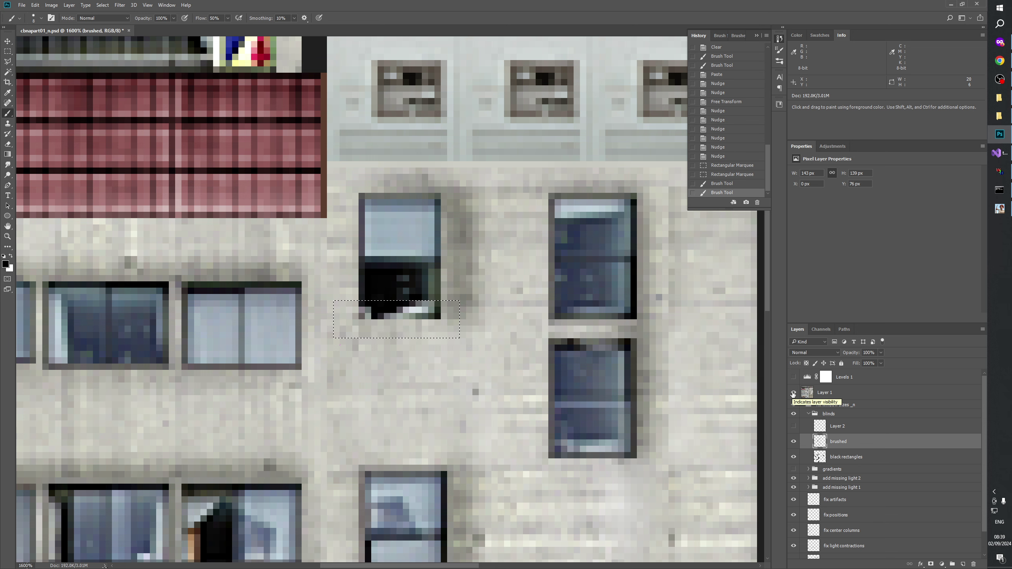
left_click(793, 393)
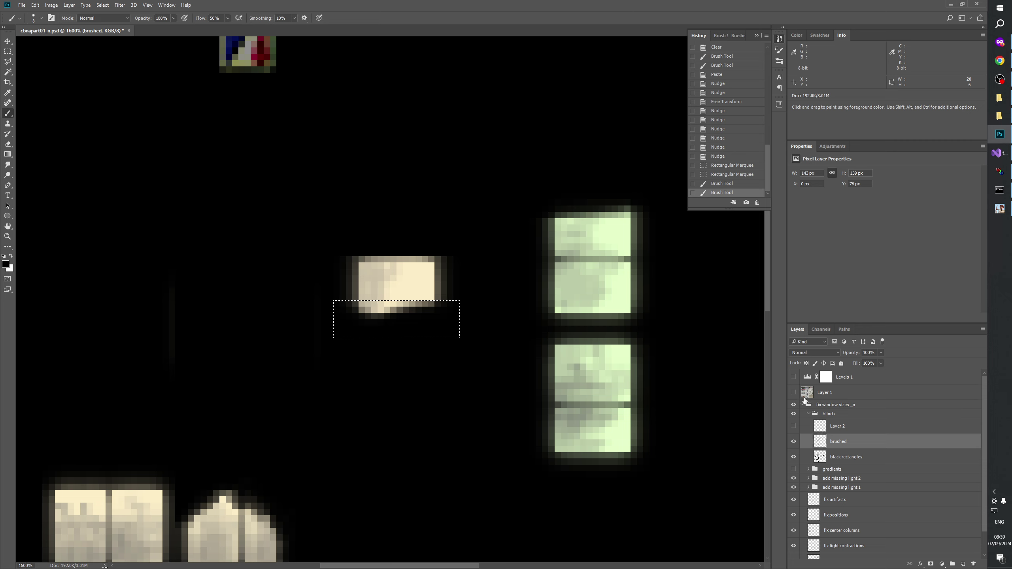
- Check the dark areas around the trimmed window with the Levels 1 adjustment, hide it again, and clear the selection
left_click(793, 377)
left_click(793, 377)
left_click(793, 379)
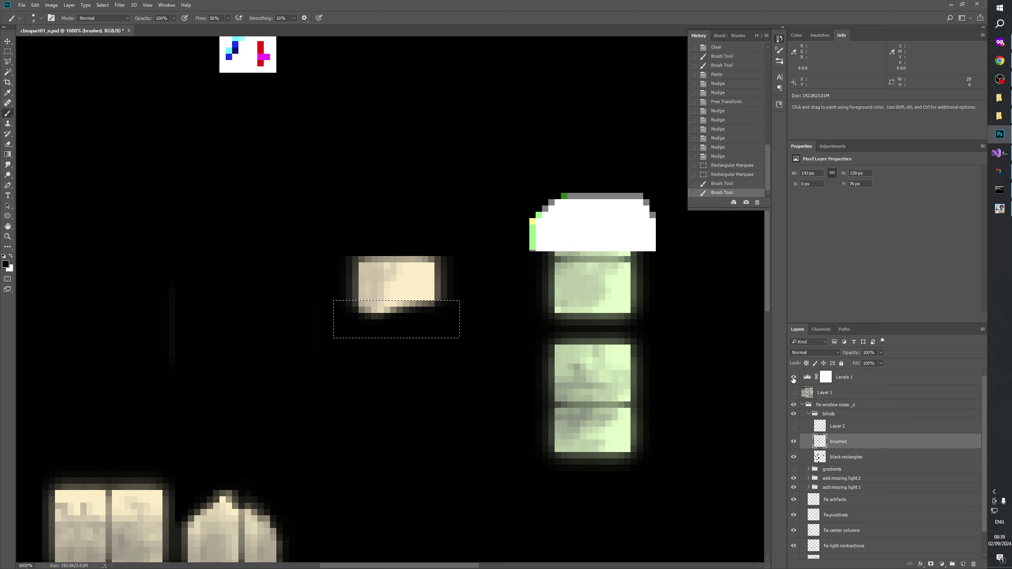
left_click(793, 379)
scroll(402, 479, "up", 2)
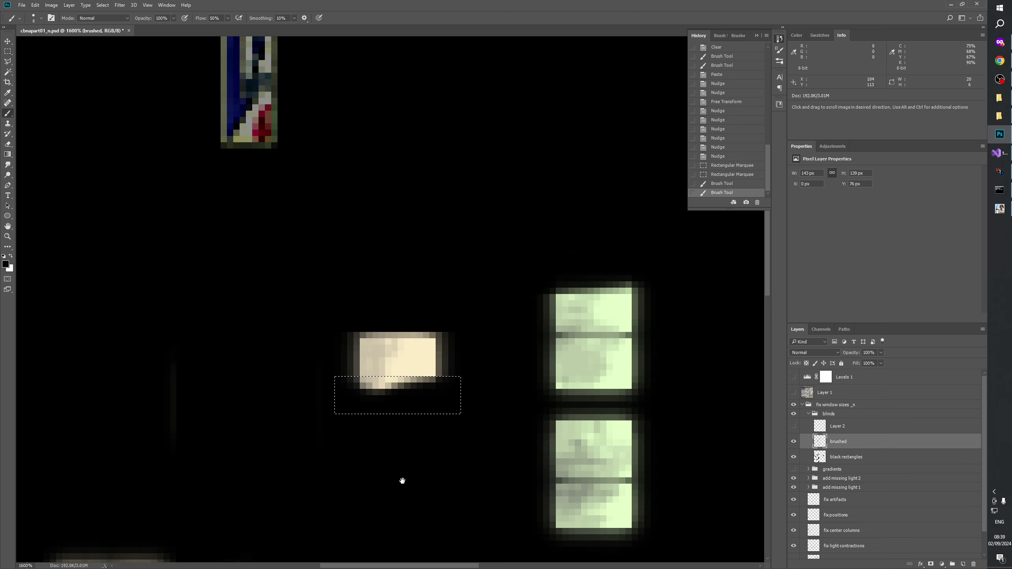
key("ctrl+d")
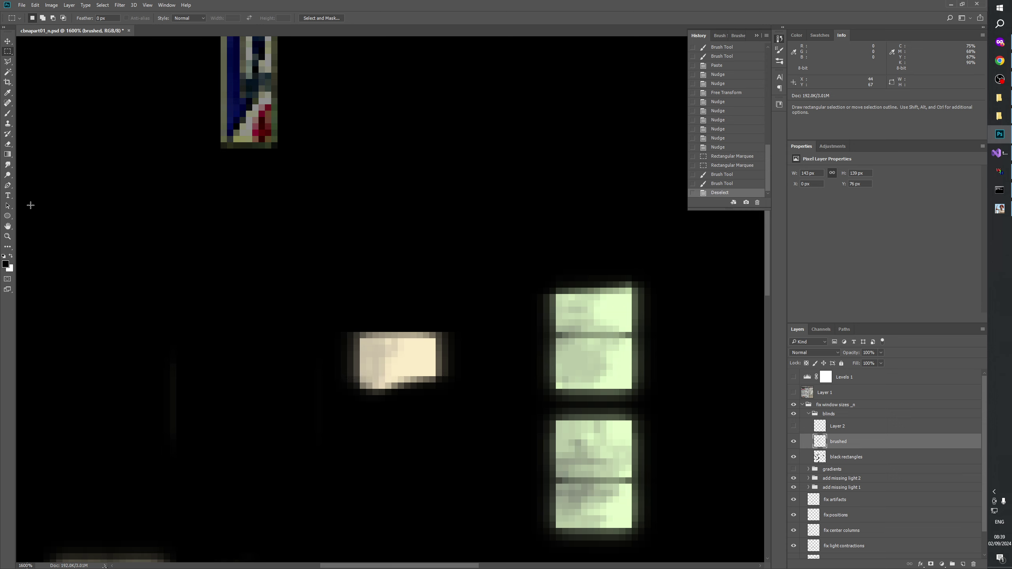
- Check the brushed result across the whole texture and delete the unused Layer 2
key("z")
right_click(426, 279)
left_click(434, 292)
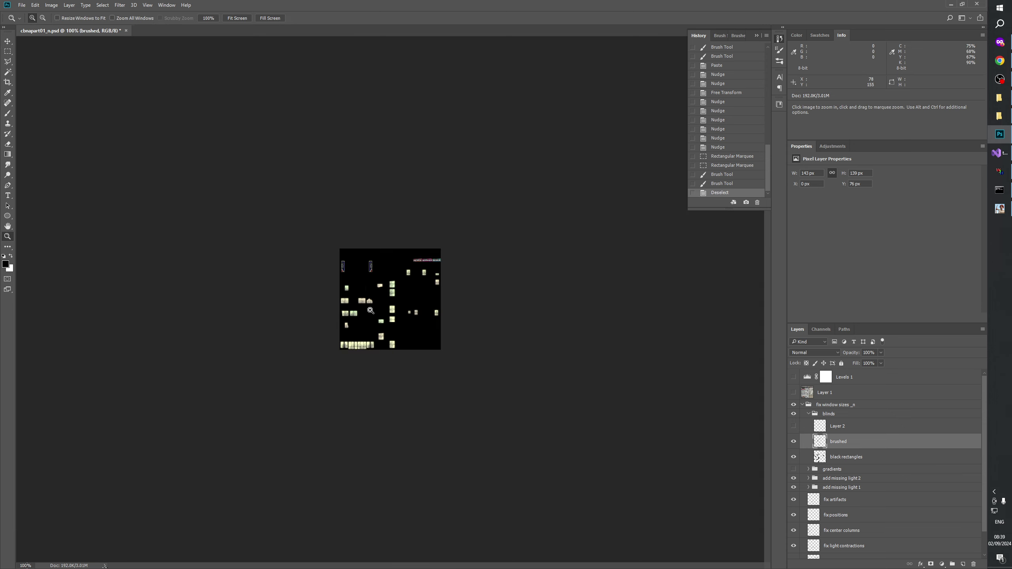
left_click(381, 318)
left_click(381, 317)
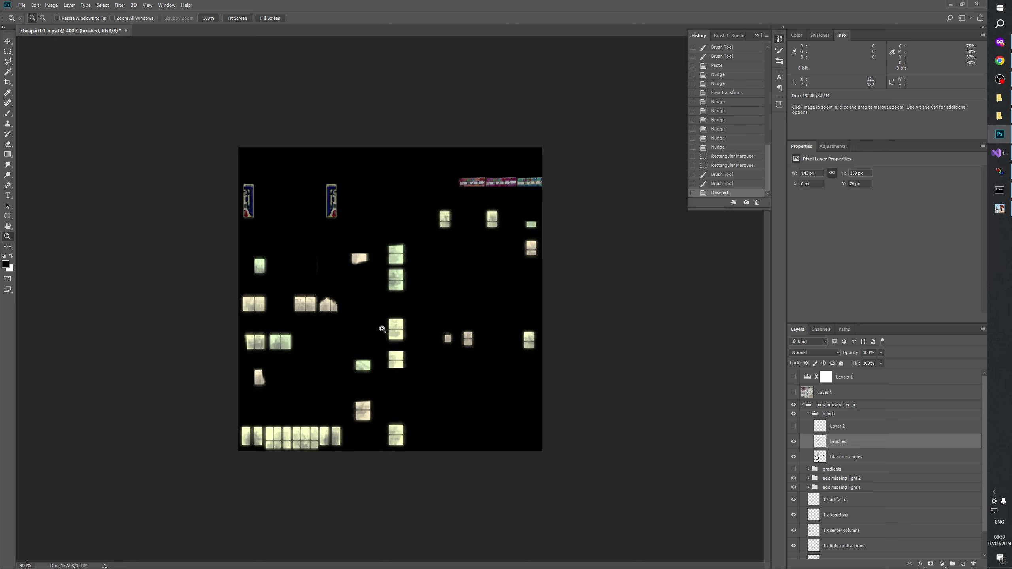
left_click(383, 328)
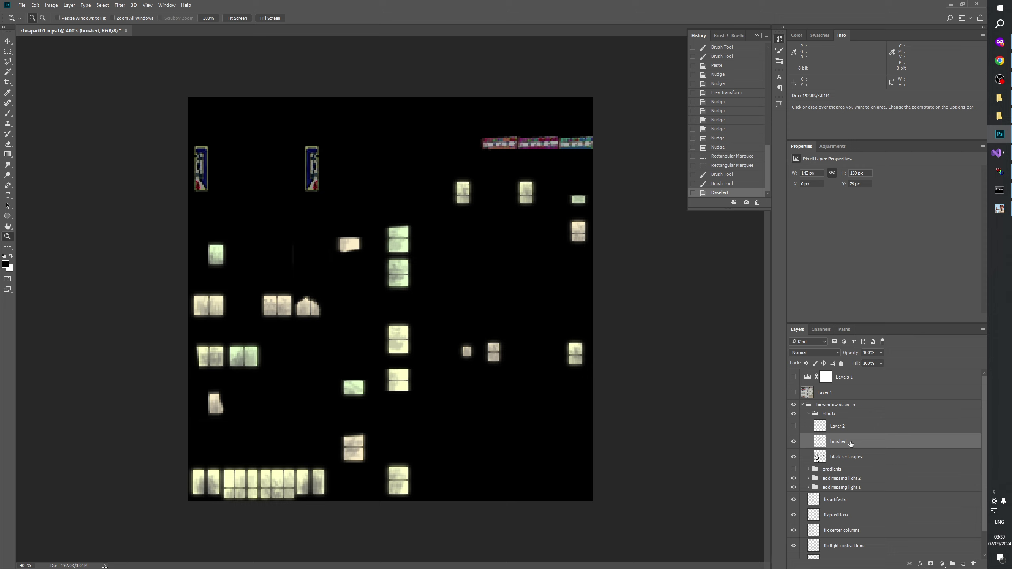
left_click(844, 426)
left_click(973, 564)
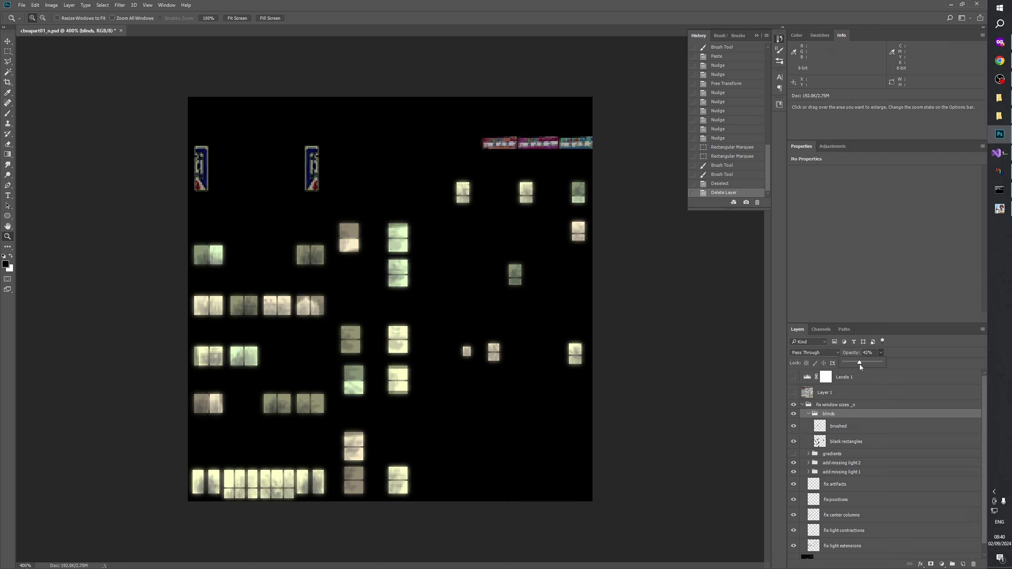
- Lower the blinds group's opacity to 30%
mouse_move(859, 364)
left_mouse_down()
mouse_move(837, 366)
mouse_move(856, 369)
left_mouse_up()
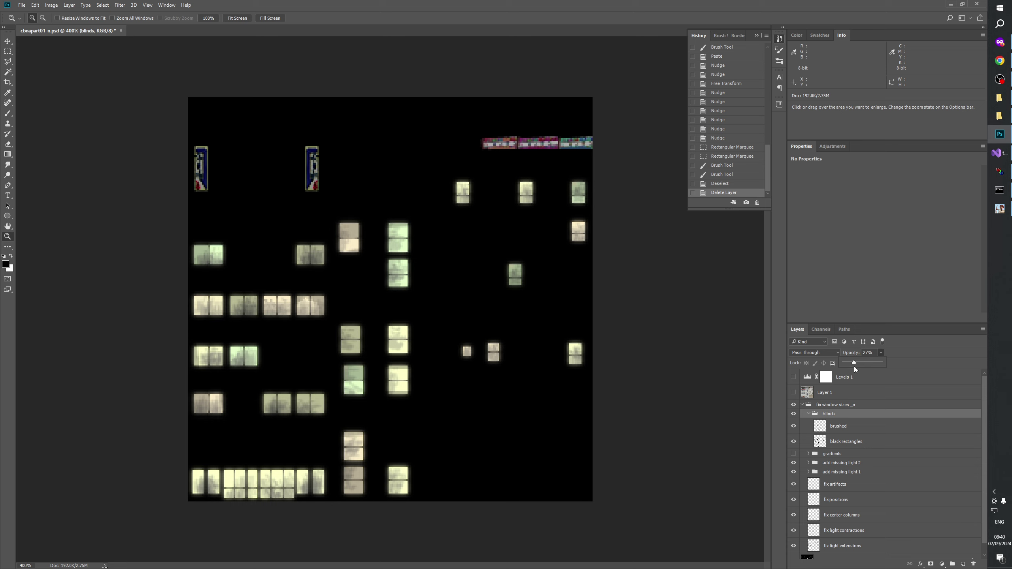
left_click_drag(855, 369, 857, 370)
left_click_drag(855, 366, 856, 366)
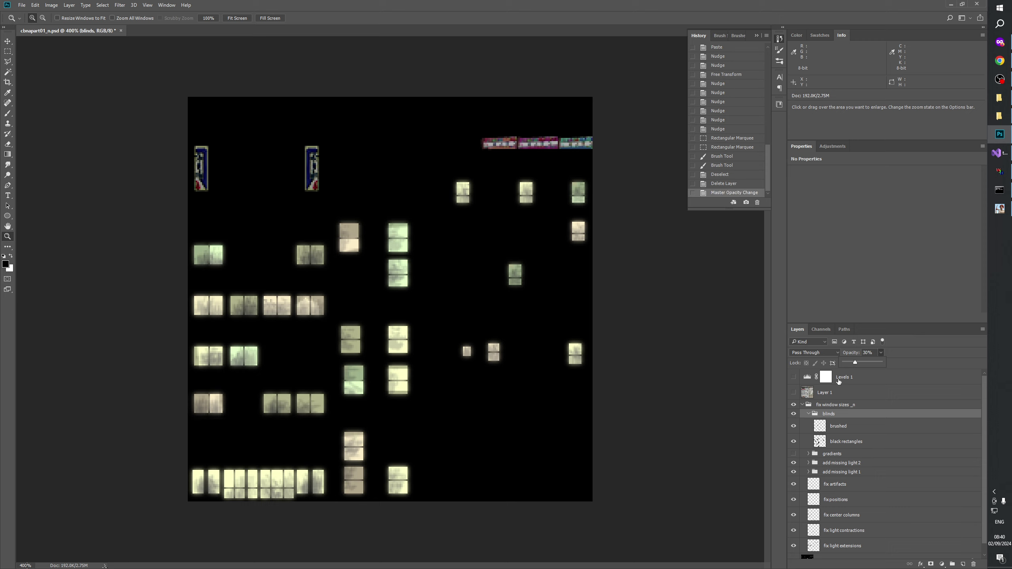
left_click(821, 414)
- Toggle the blinds group's visibility to compare the windows with and without its darkening
left_click(794, 416)
left_click(793, 415)
left_click(793, 416)
left_click(793, 416)
left_click(793, 416)
left_click(793, 415)
left_click(793, 416)
left_click(793, 415)
- Try the blinds group at 25% opacity and compare it with the group hidden
left_click(794, 416)
left_click(793, 415)
left_click_drag(880, 364, 879, 363)
left_click(793, 416)
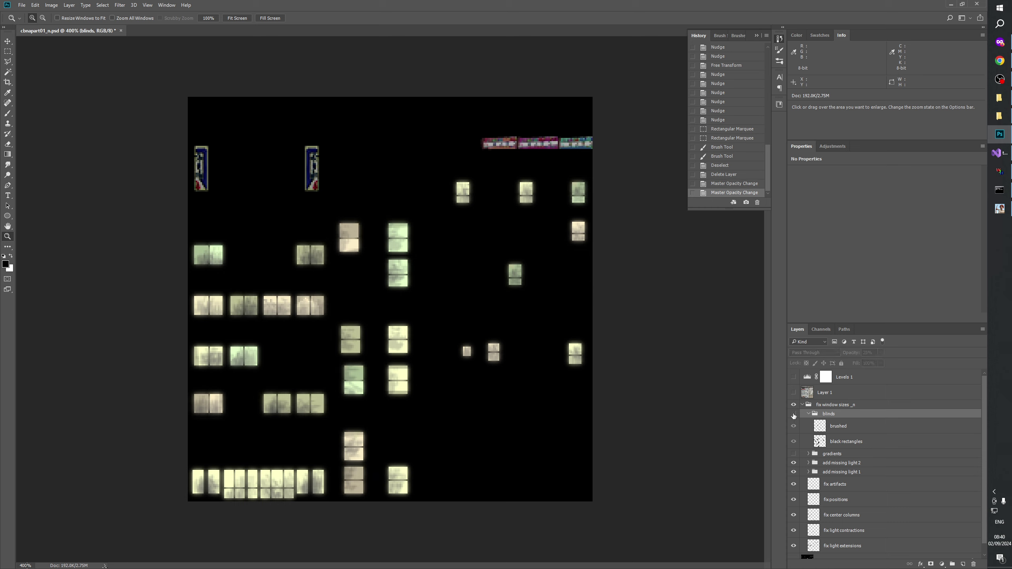
left_click(793, 415)
left_click(793, 415)
left_click(793, 415)
left_click(793, 415)
left_click(793, 415)
left_click(793, 415)
left_click(793, 415)
- Inspect the darkened windows up close and set the blinds group's opacity to 30%
left_click(396, 387)
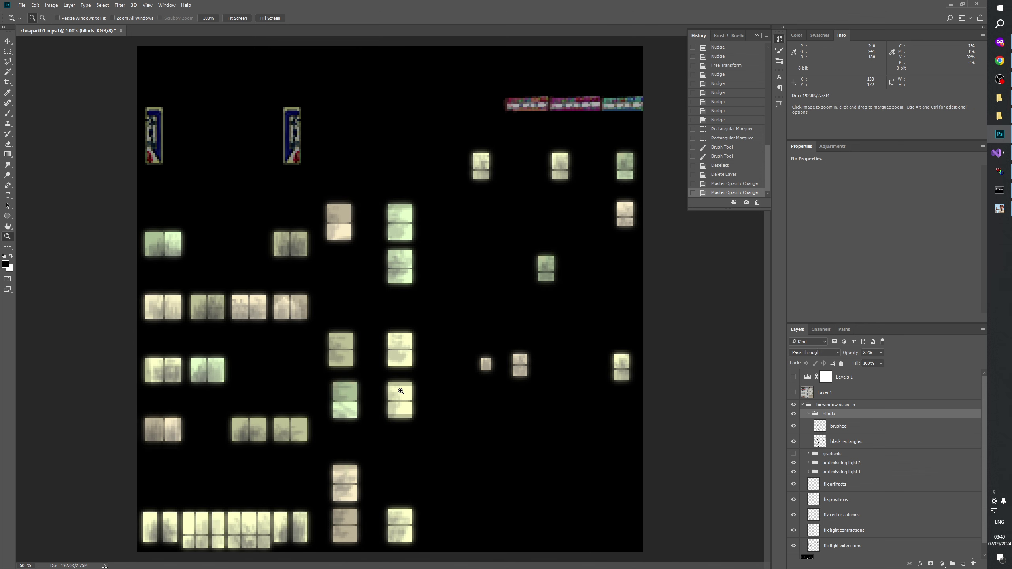
left_click_drag(395, 387, 429, 384)
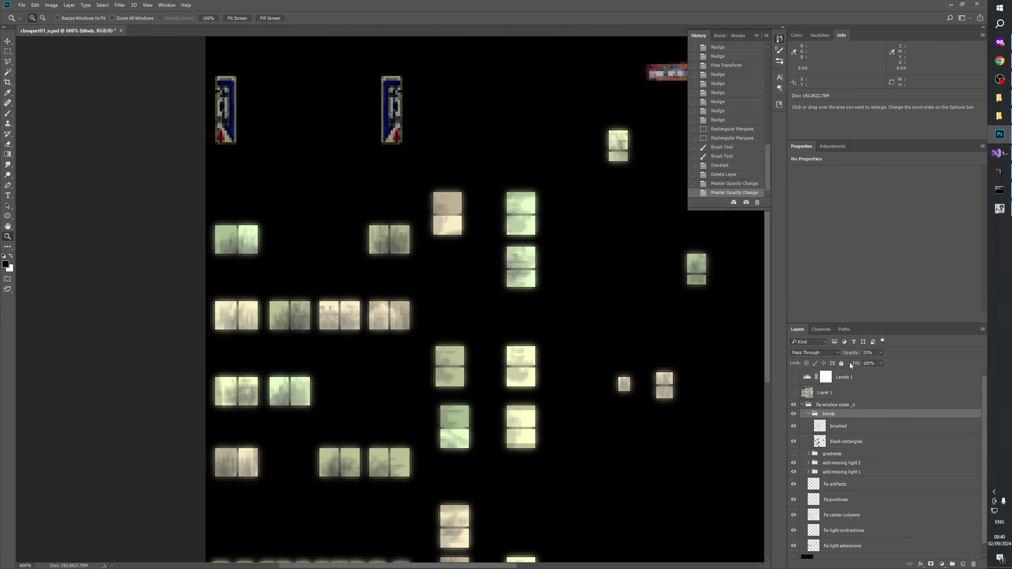
type("30")
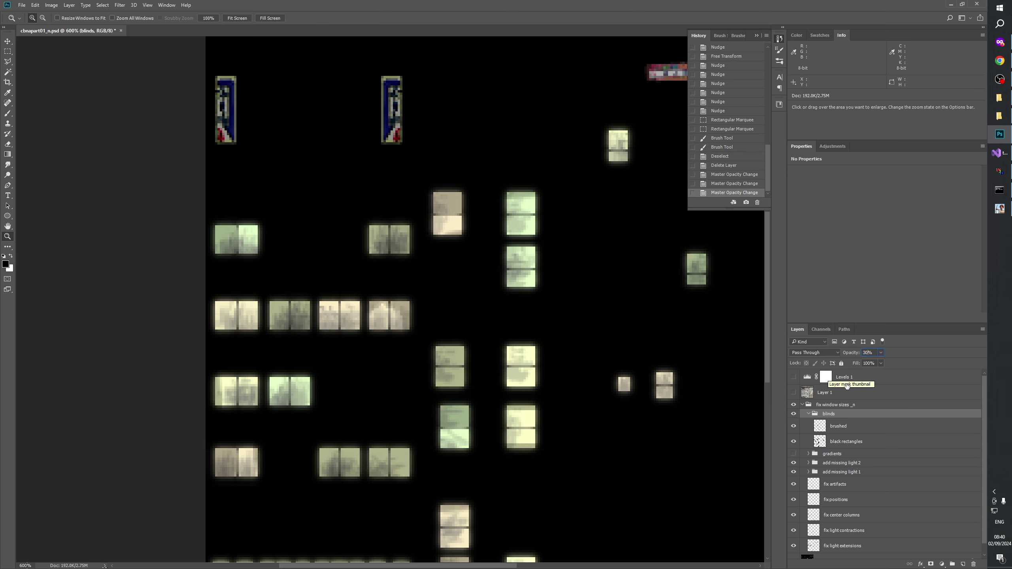
- Load the black rectangles layer's pixels as a selection while the brushed layer is active, and inspect the outlined window areas
left_click(849, 426)
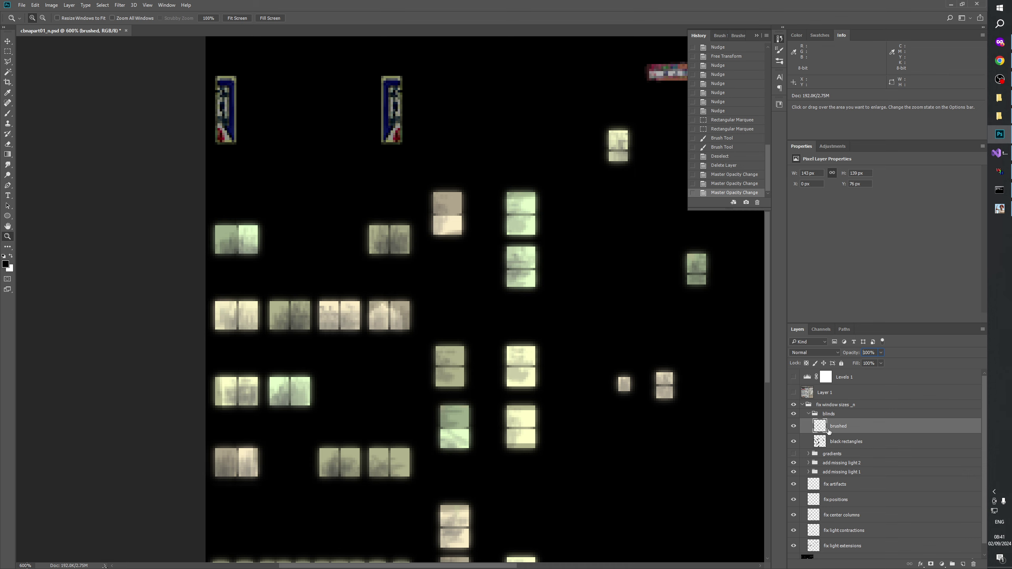
left_click_drag(598, 423, 531, 399)
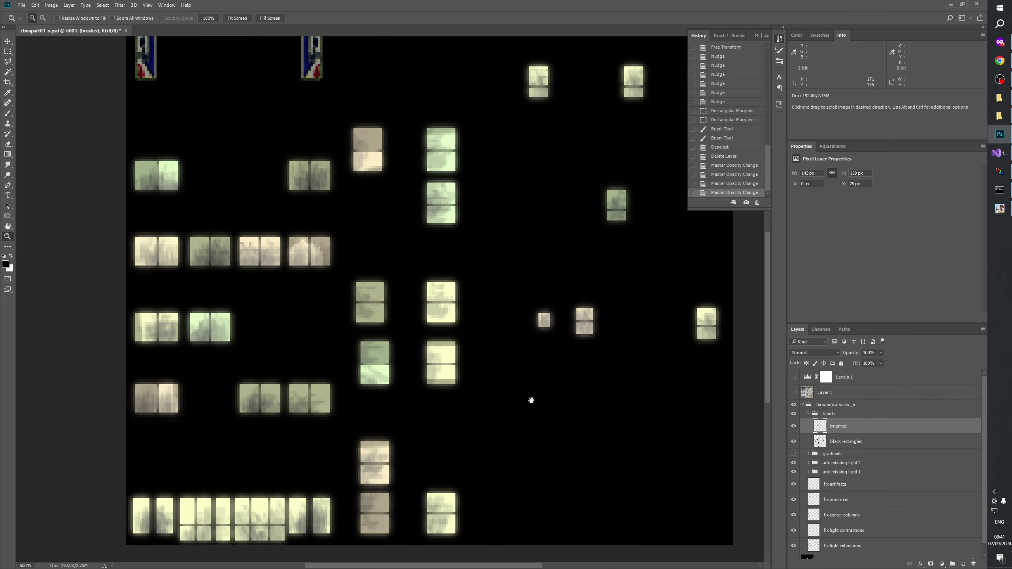
left_click(841, 442)
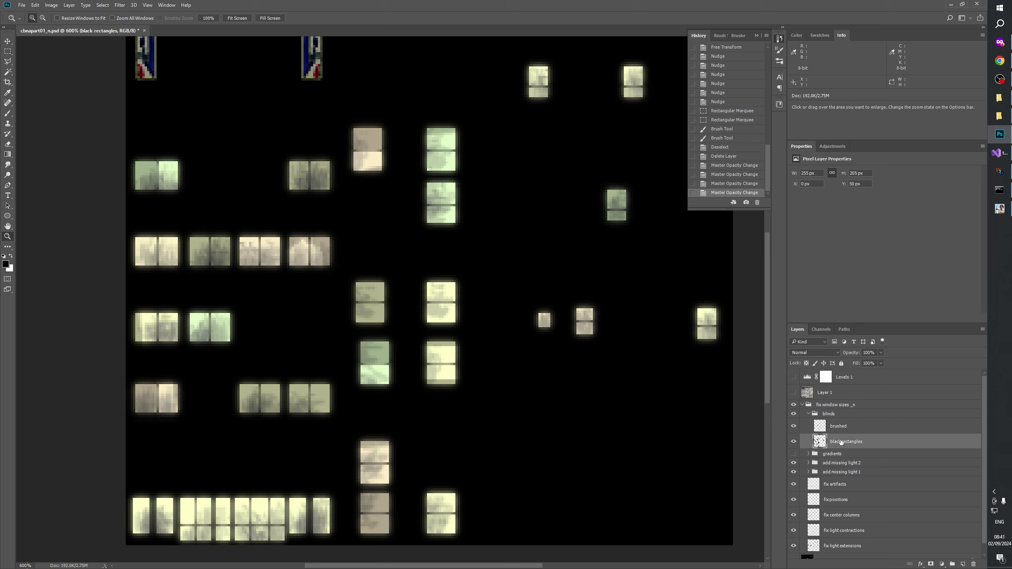
left_click(839, 427)
left_click(819, 442, "ctrl")
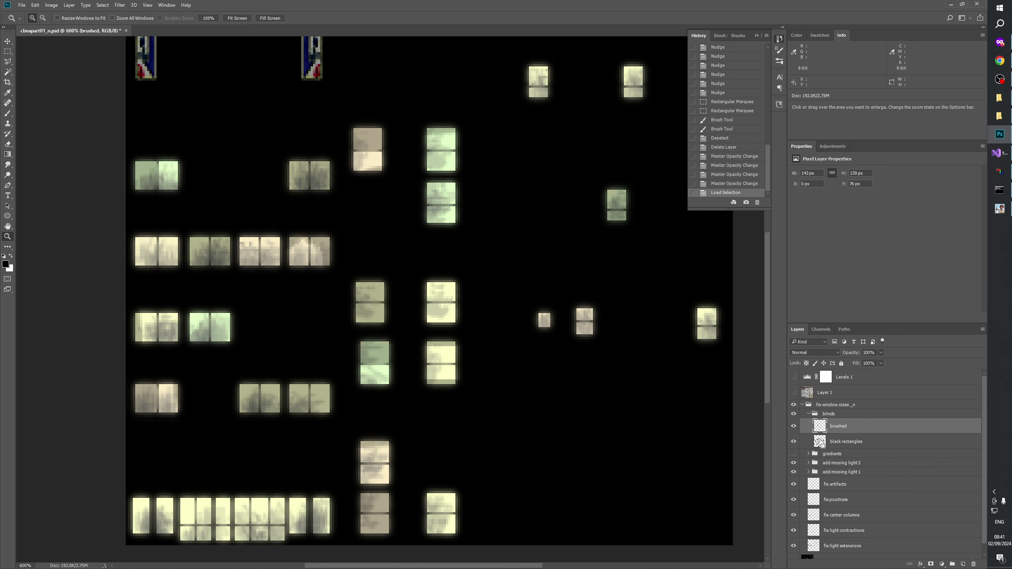
left_click_drag(598, 399, 558, 467)
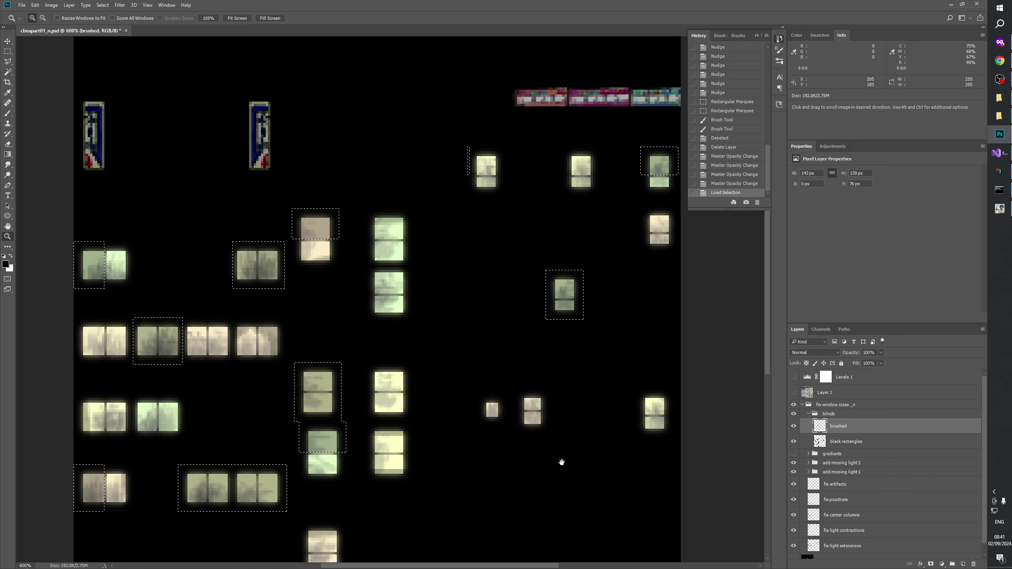
- Clear the selection, try a 17 × 17 px marquee around the stray strip beside the upper window, and reload the black rectangles selection
key("m")
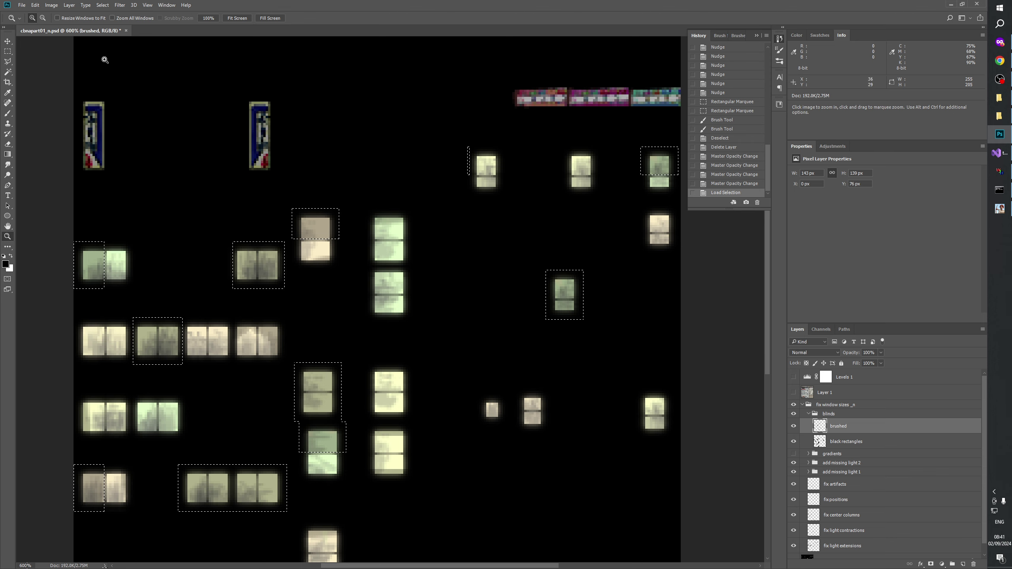
left_click(480, 149)
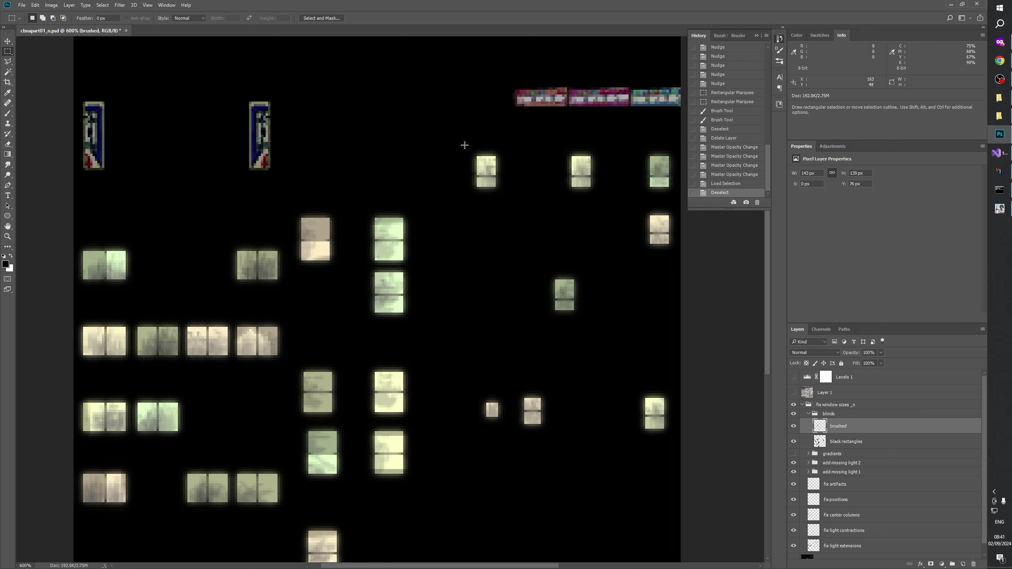
mouse_move(444, 138)
left_mouse_down()
mouse_move(496, 175)
mouse_move(484, 177)
left_mouse_up()
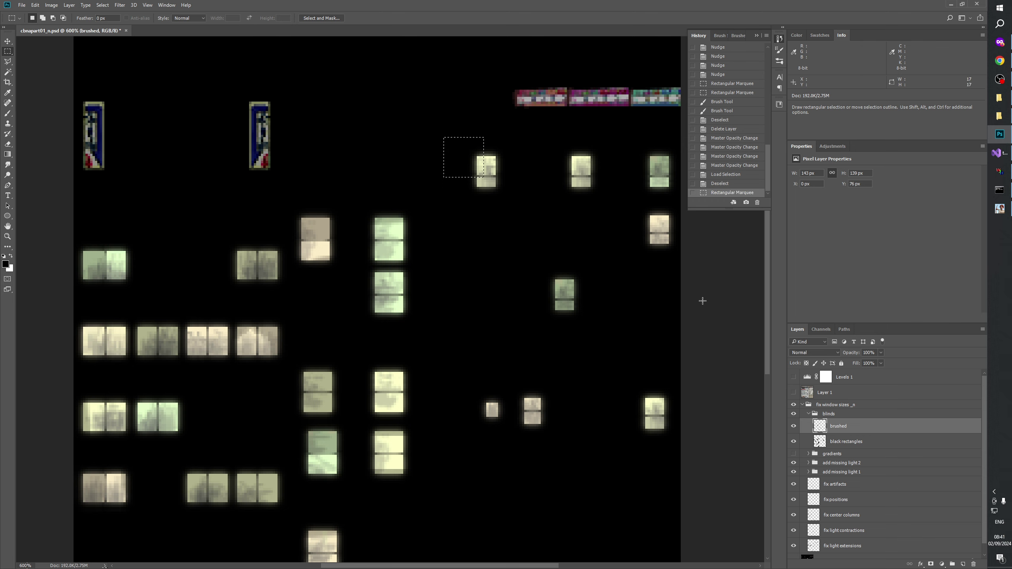
left_click(819, 443, "ctrl")
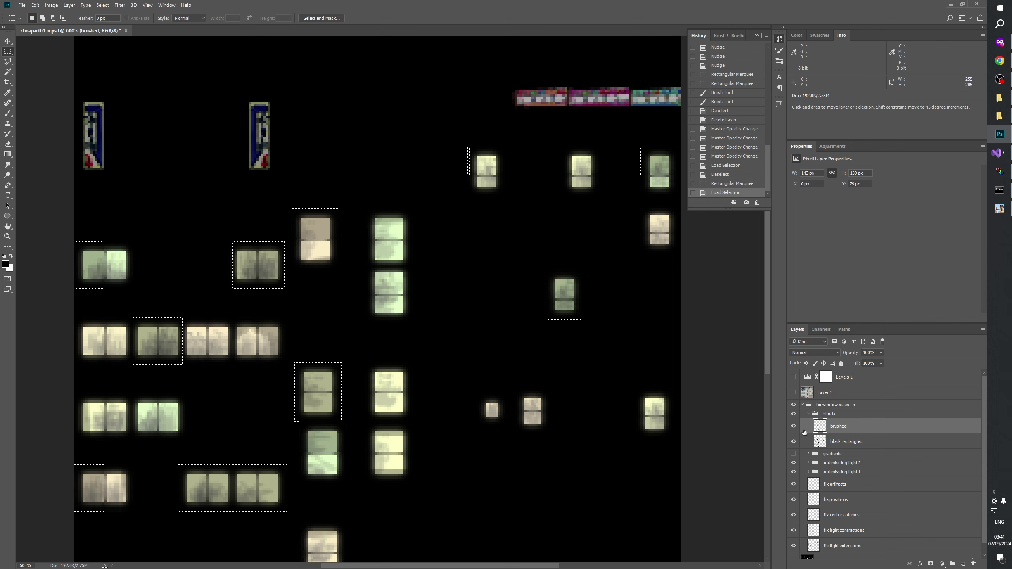
- Delete the stray strip beside the upper window from the black rectangles layer using a 16 × 24 px marquee, and clear the selection
left_click_drag(443, 132, 481, 189)
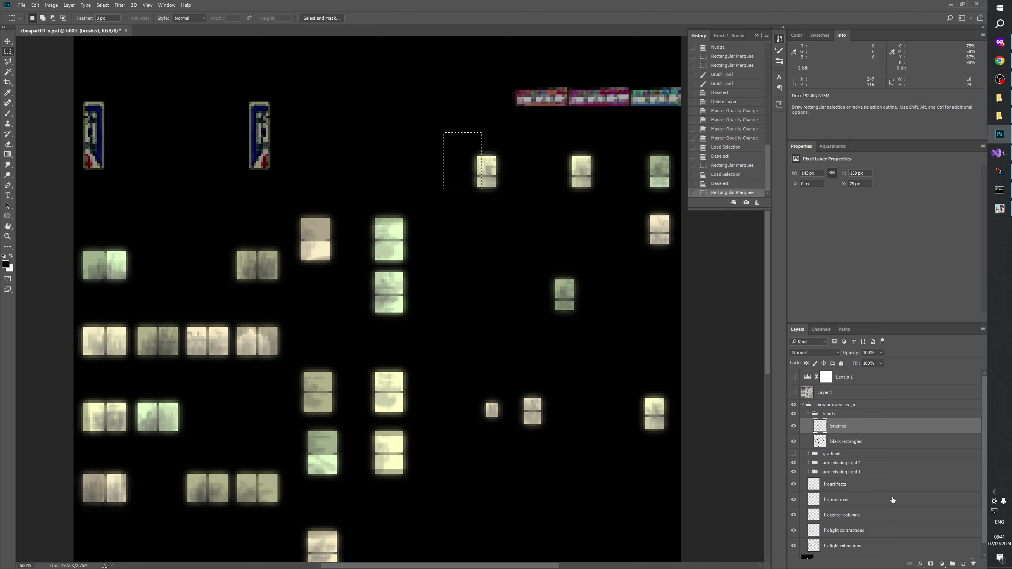
left_click(858, 441)
key("Delete")
left_click(535, 226)
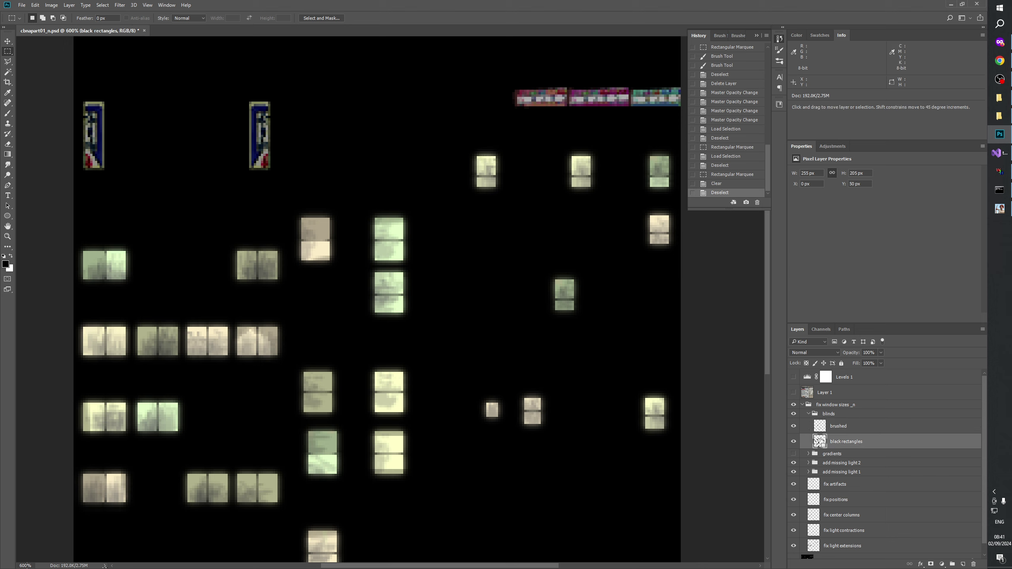
- Load the black rectangles and brushed layers' pixels as selections in turn to compare the window areas they cover, ending with nothing selected
left_click(820, 441, "ctrl")
left_click_drag(522, 417, 526, 389)
mouse_move(565, 347)
left_mouse_down()
mouse_move(415, 324)
mouse_move(499, 306)
left_mouse_up()
left_click(820, 426, "ctrl")
left_click_drag(427, 475, 550, 422)
key("ctrl+d")
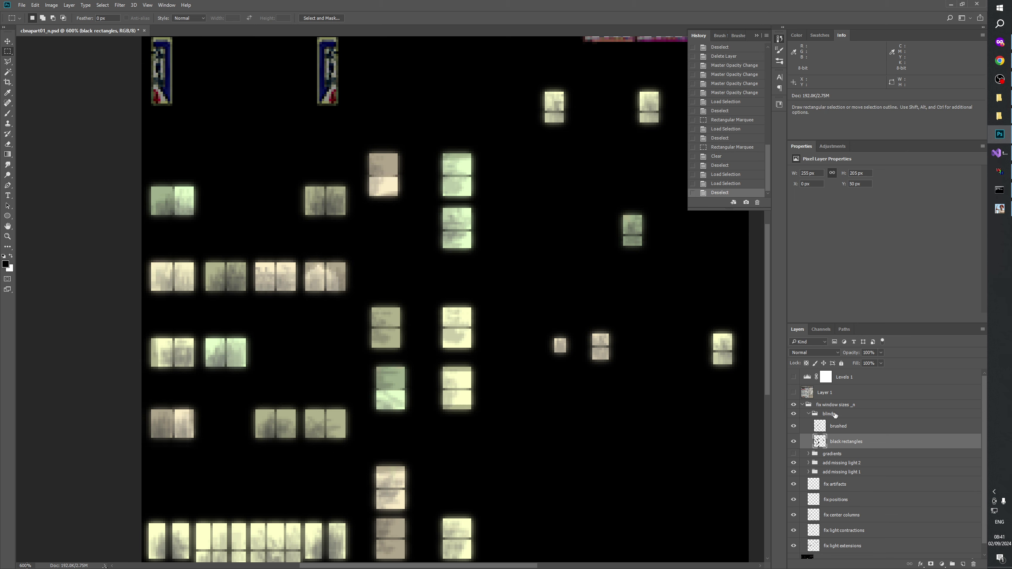
left_click(819, 426, "ctrl")
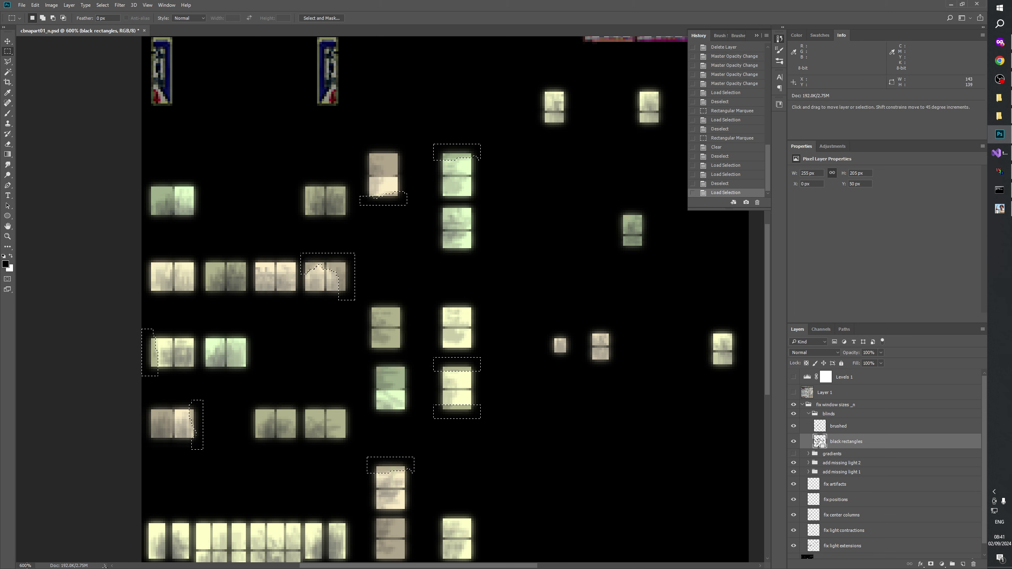
left_click(820, 441, "ctrl")
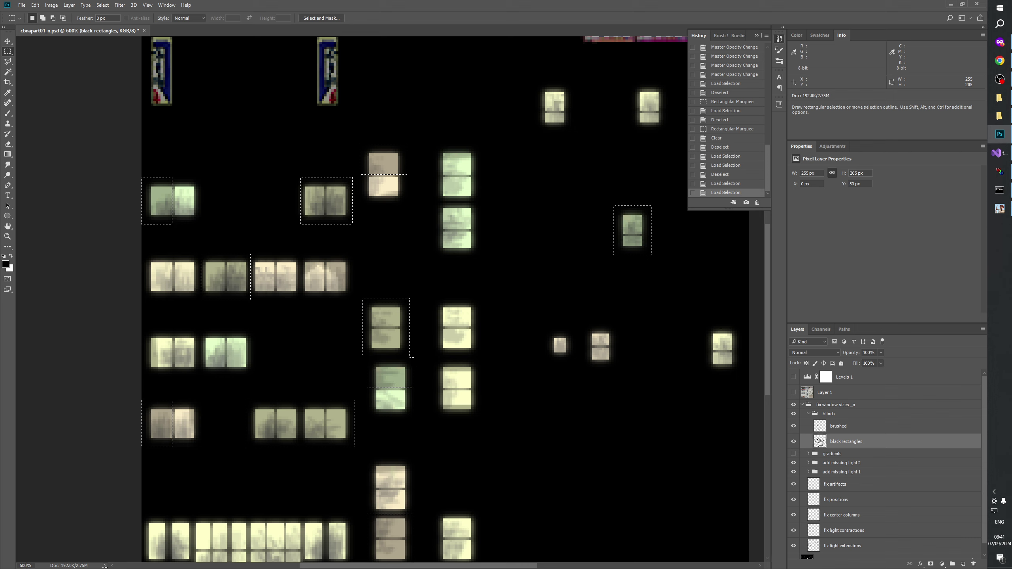
key("ctrl+d")
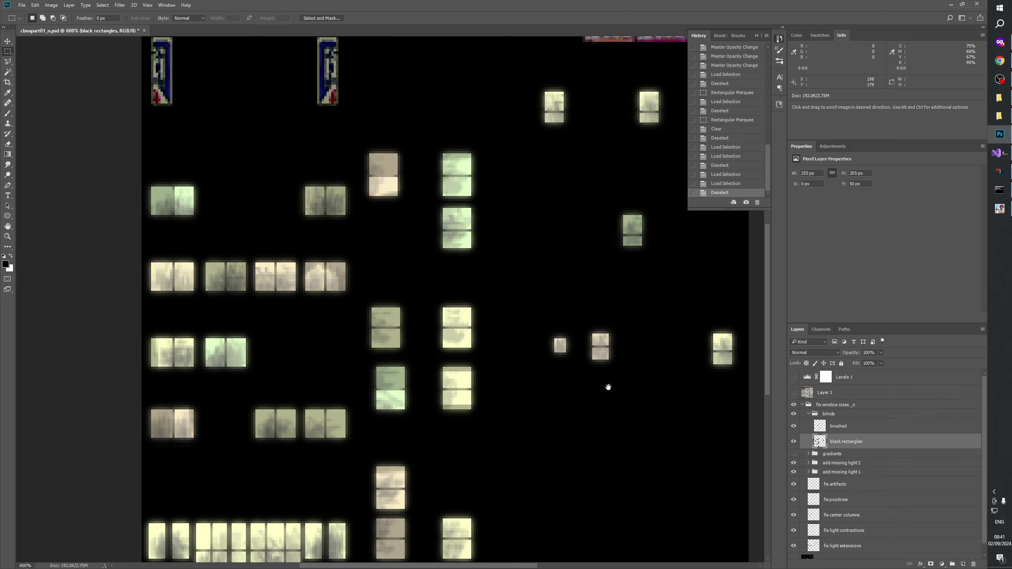
scroll(605, 386, "up", 2)
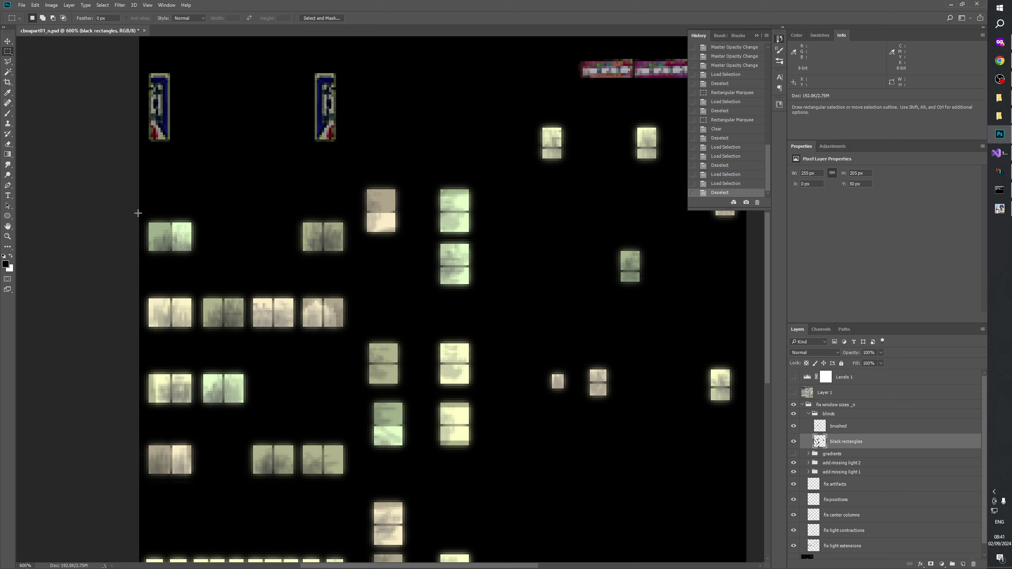
left_click_drag(138, 213, 200, 262)
key("ctrl+d")
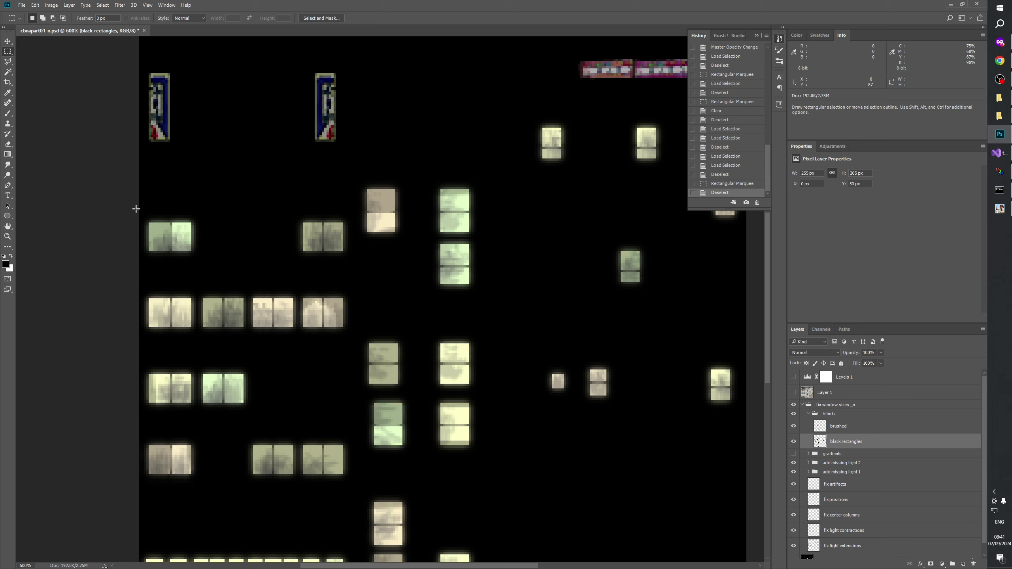
left_click_drag(136, 208, 217, 264)
left_click(151, 224)
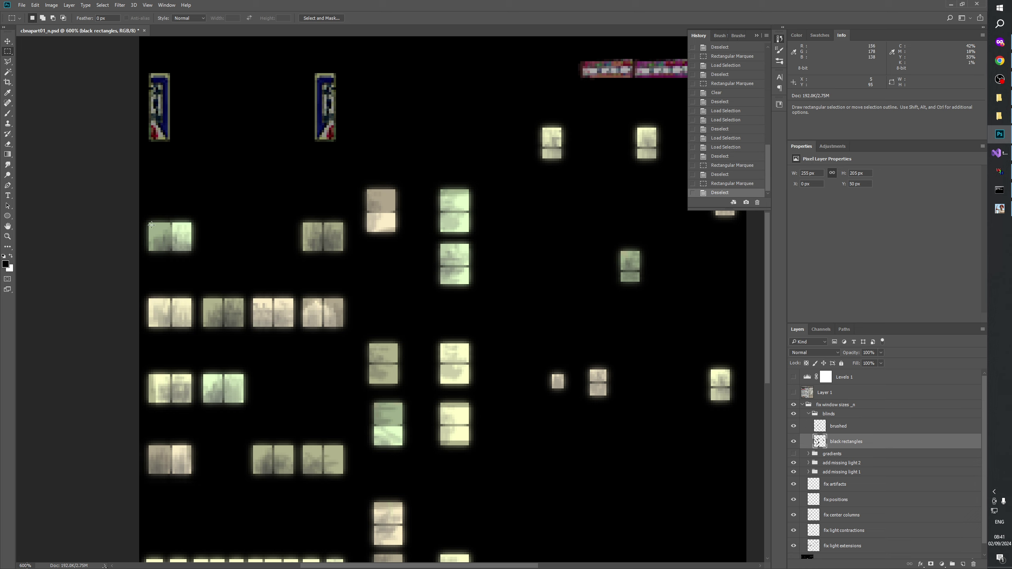
left_click_drag(150, 224, 193, 253)
left_click(148, 218)
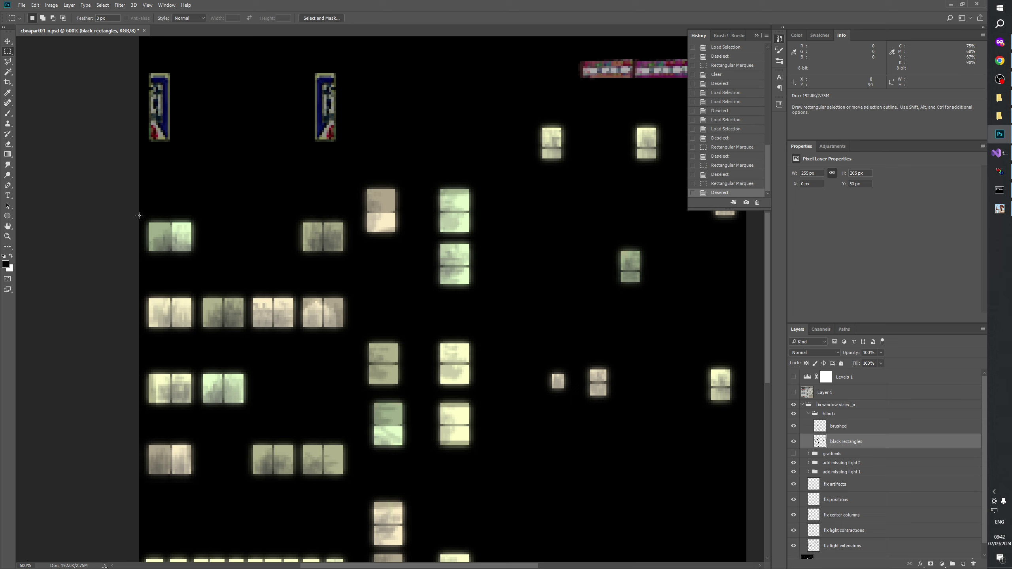
left_click_drag(139, 215, 196, 255)
left_click(142, 203)
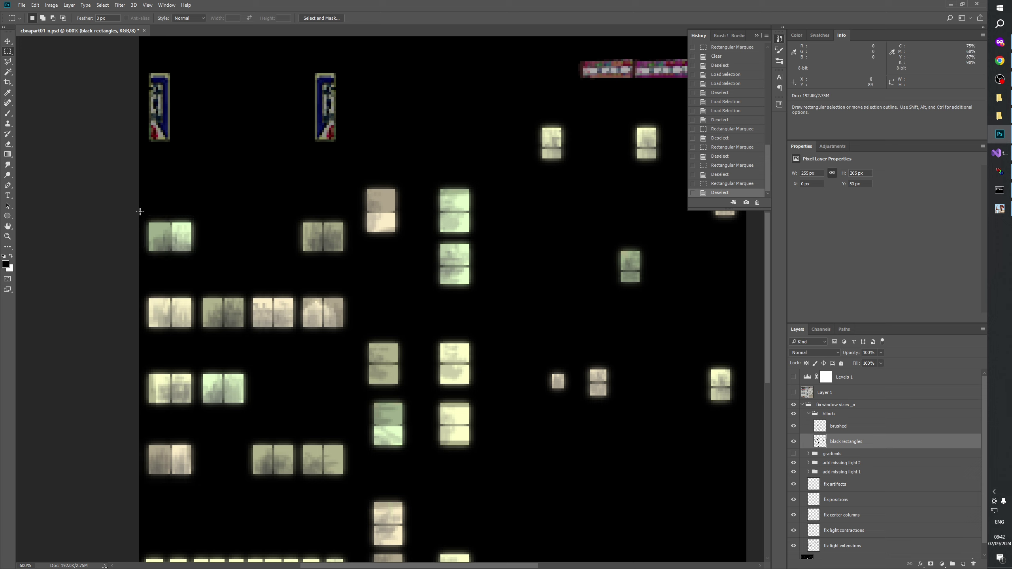
left_click_drag(140, 211, 200, 255)
left_click(221, 247)
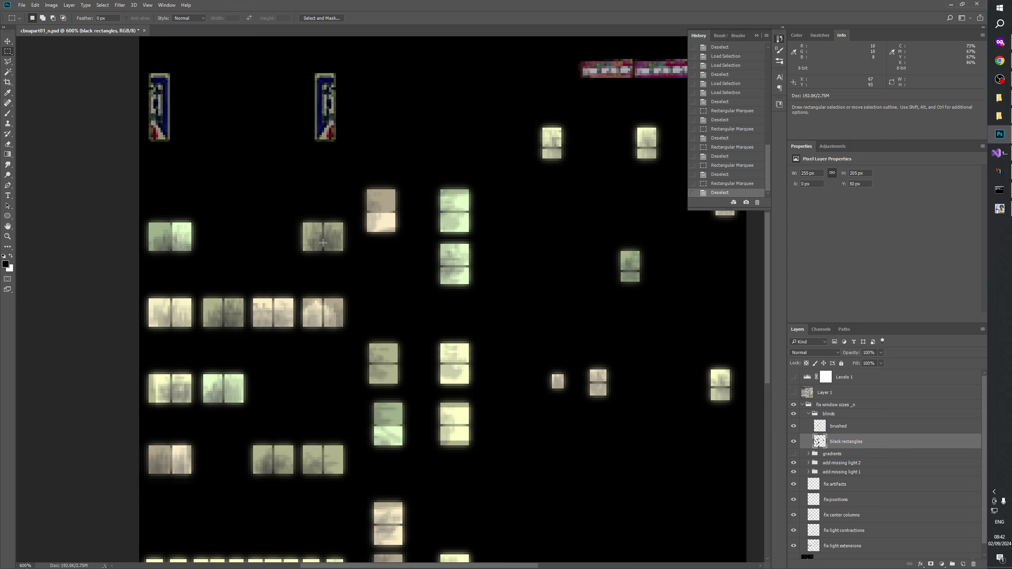
left_click_drag(323, 242, 335, 291)
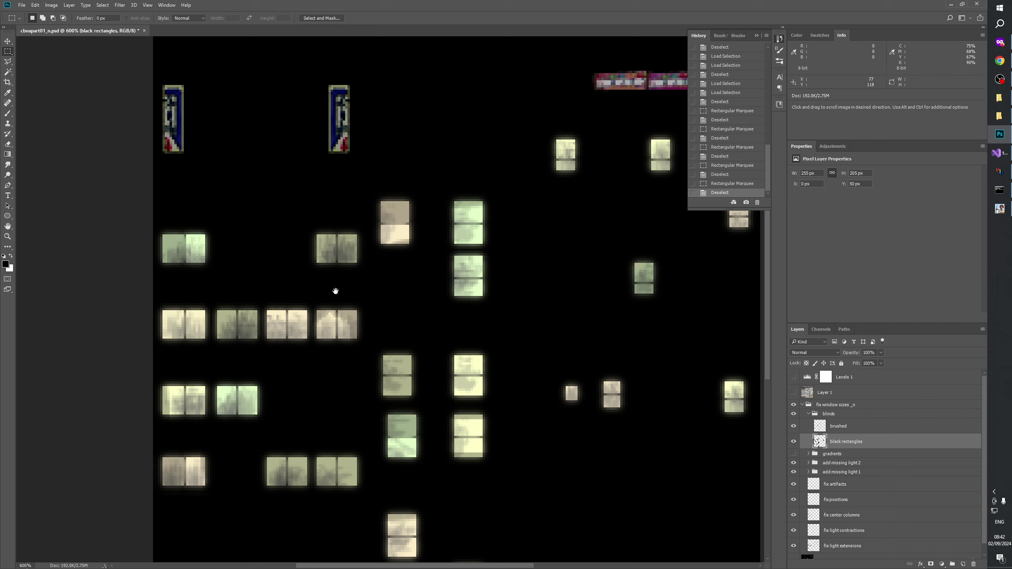
- Set the foreground color to a neutral mid-gray with RGB 131, 131, 131
left_click(6, 264)
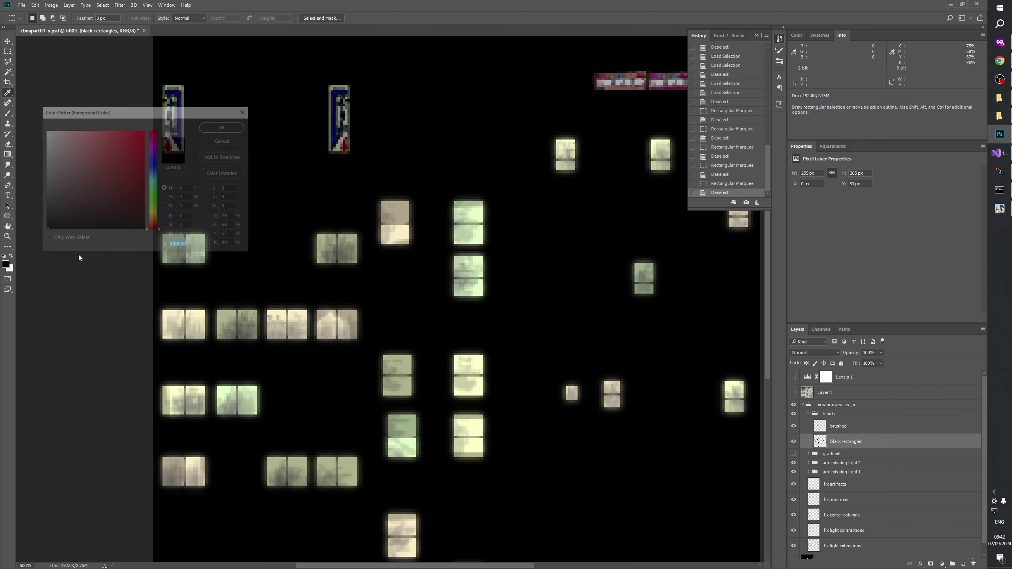
left_click_drag(90, 187, 2, 179)
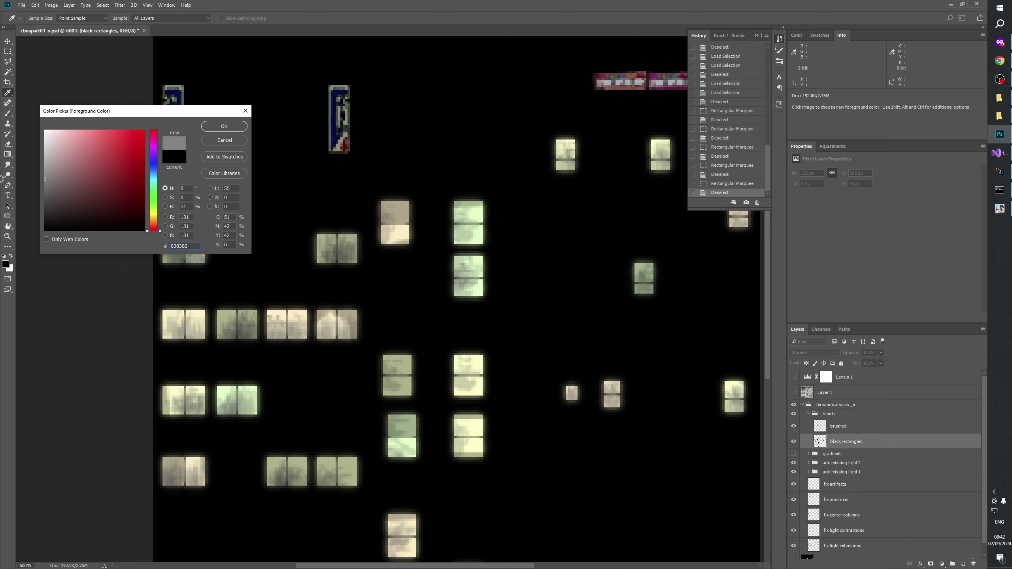
key("m")
left_click(223, 126)
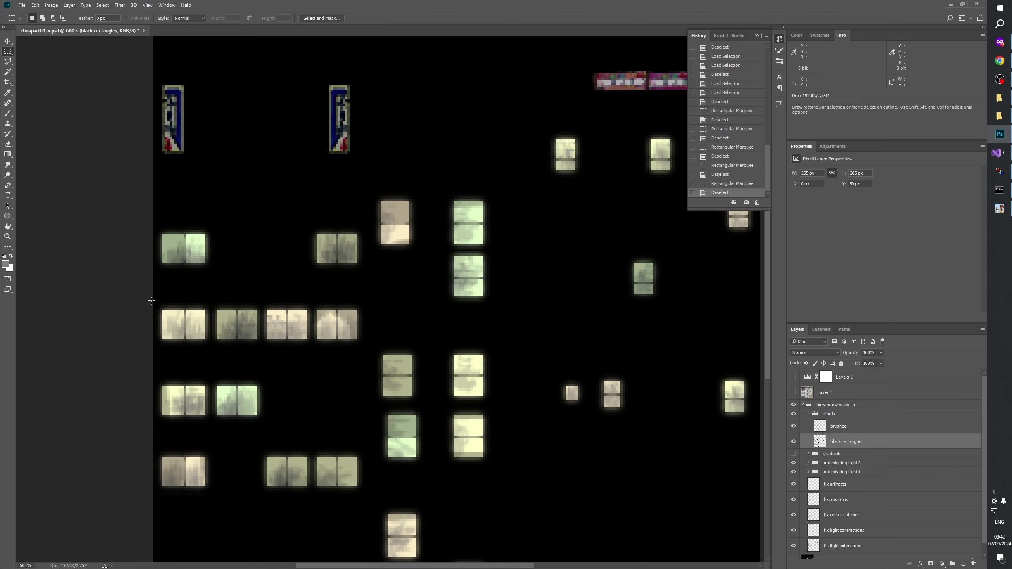
- Try a 91 × 20 px marquee around the row of four windows, adding the green window above its first window to the selection
left_click_drag(152, 301, 368, 347)
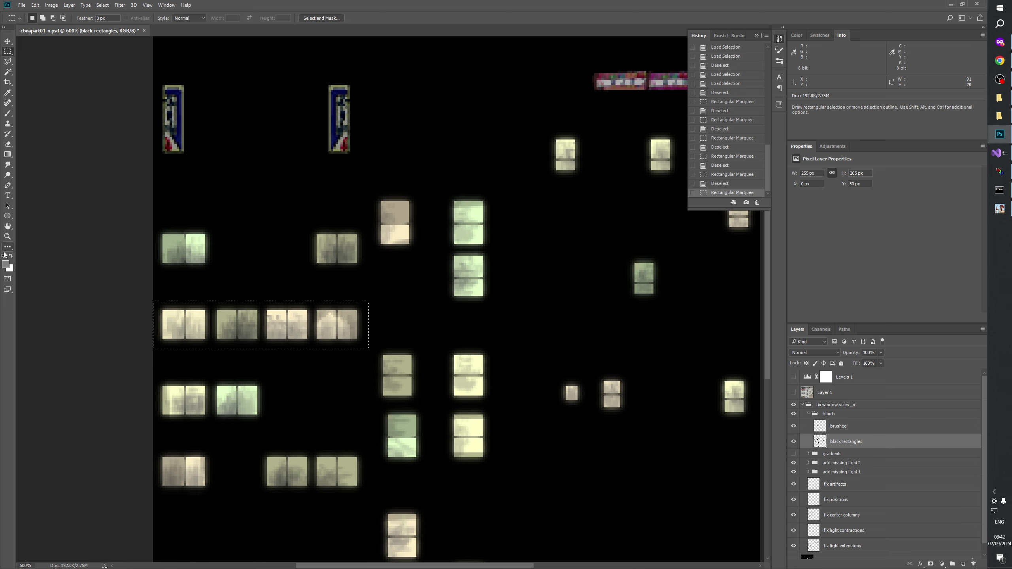
key("z")
left_click(235, 306)
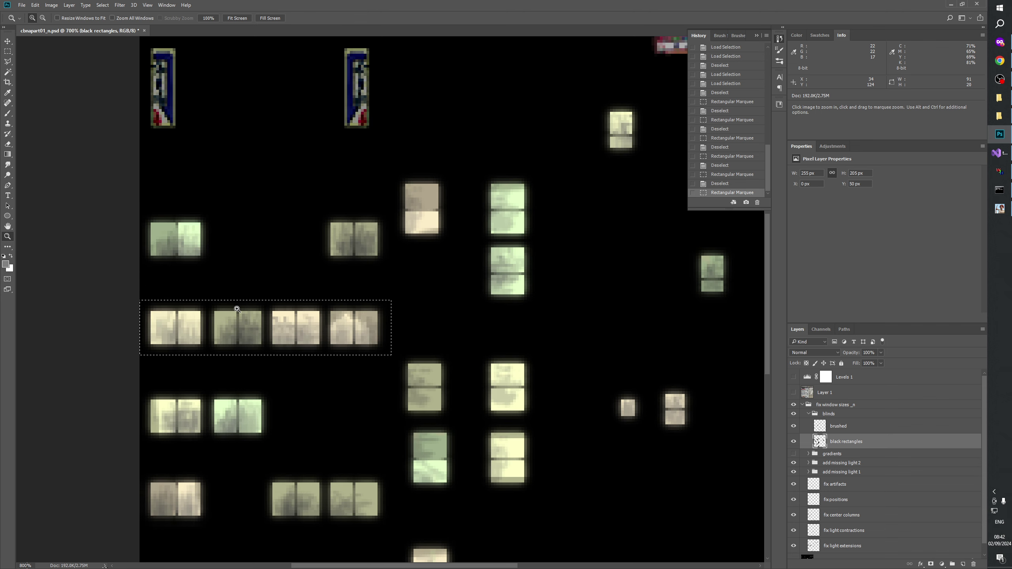
left_click(235, 305)
key("m")
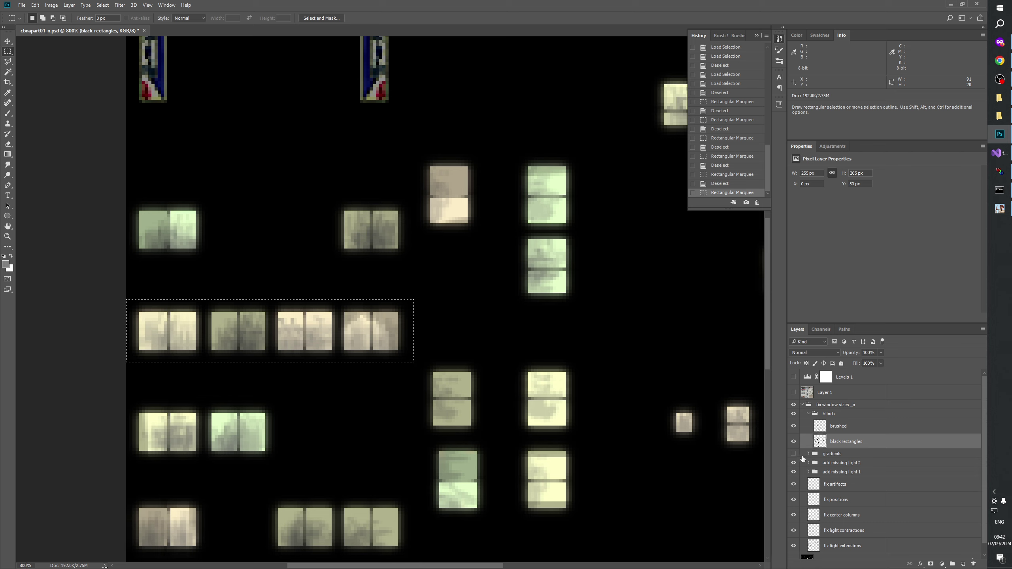
key("shift")
left_click_drag(125, 196, 211, 259)
left_click_drag(132, 174, 209, 287)
left_click_drag(90, 276, 244, 265)
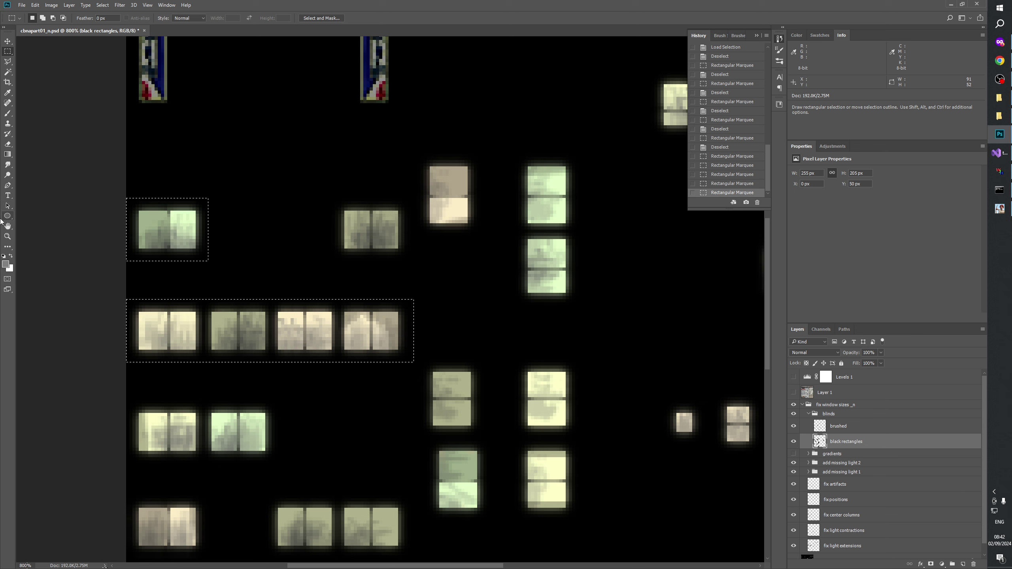
left_click(7, 236)
left_click(181, 247)
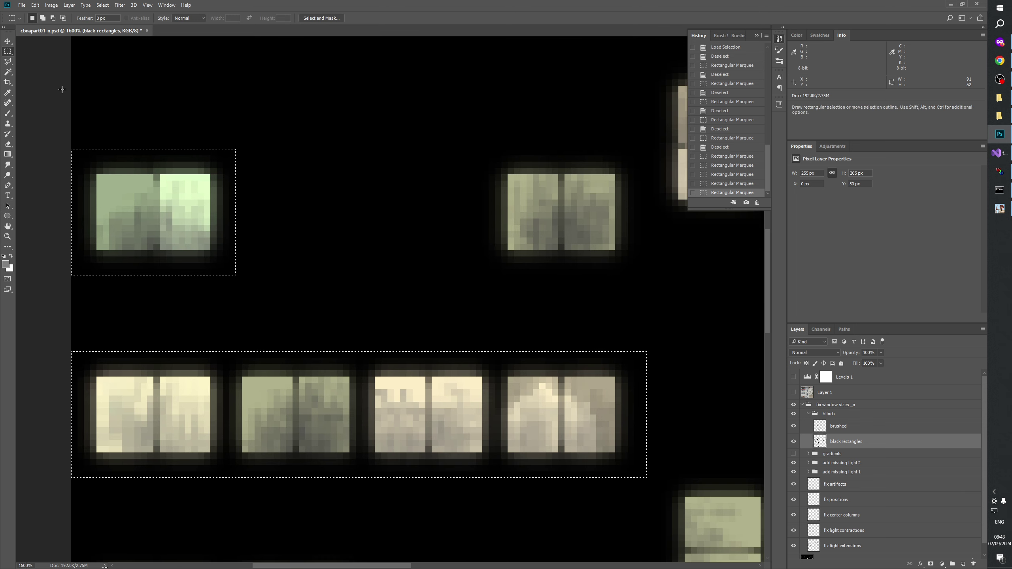
key("m")
left_click_drag(389, 231, 142, 321)
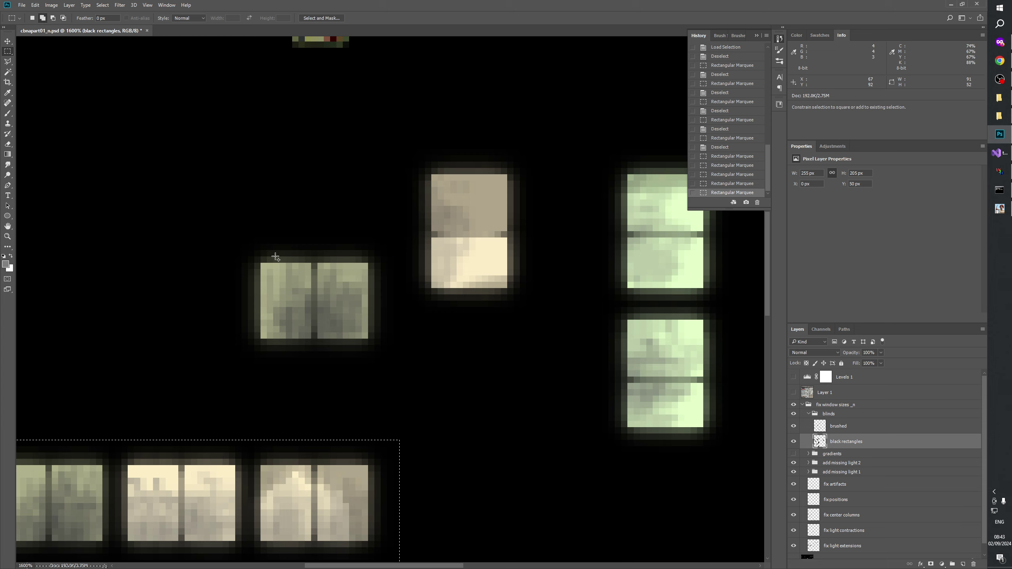
- Select the combined pixels of the black rectangles and brushed layers and fill them with gray on a new layer above brushed
left_click(8, 236)
right_click(268, 258)
left_click(281, 273)
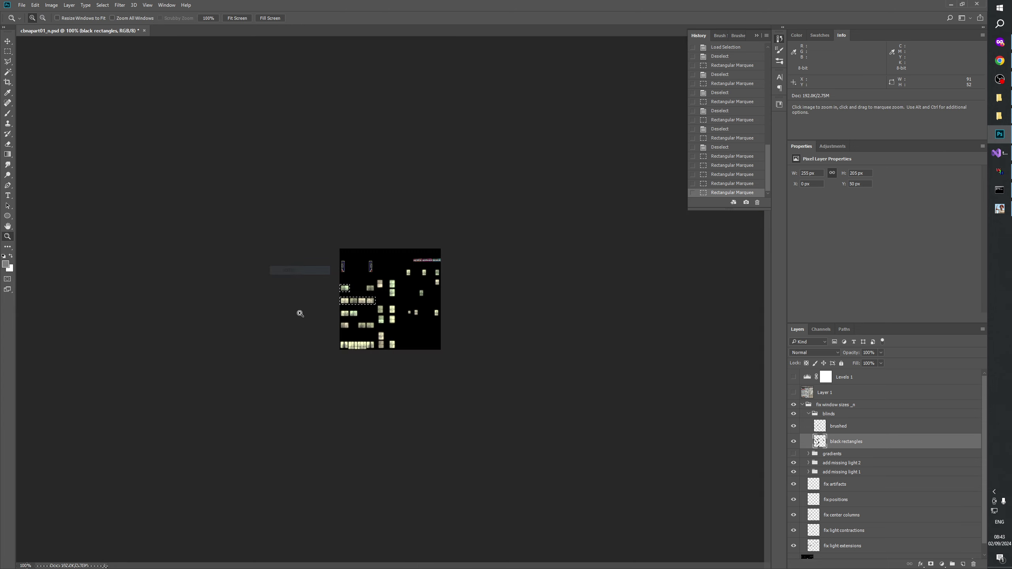
double_click(347, 331)
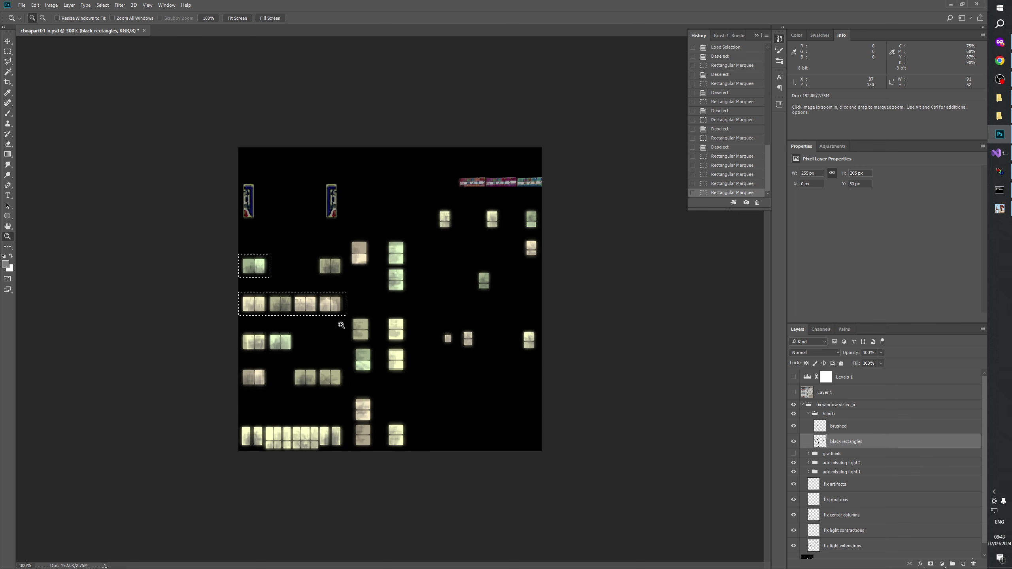
left_click(318, 325)
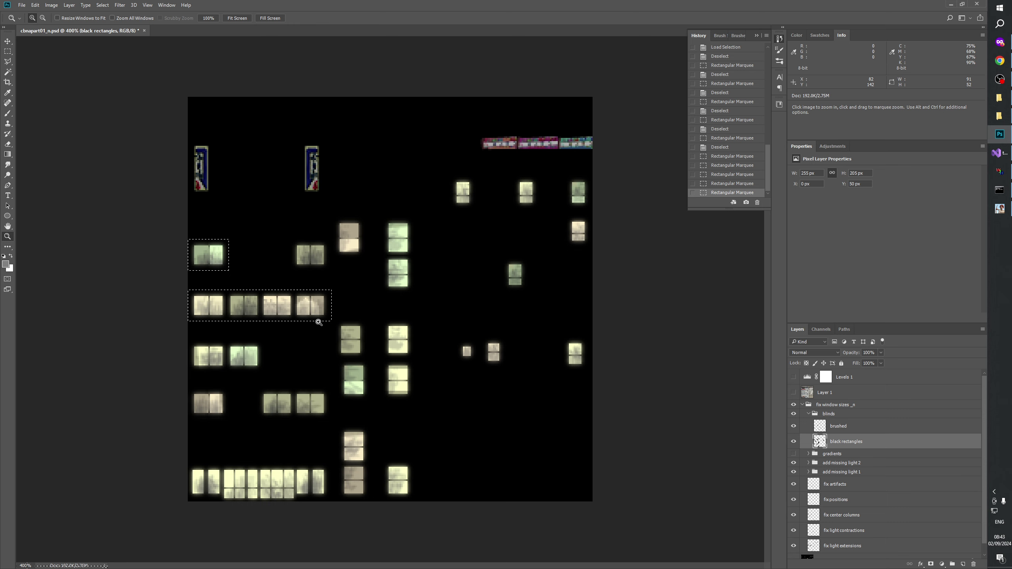
left_click(318, 322)
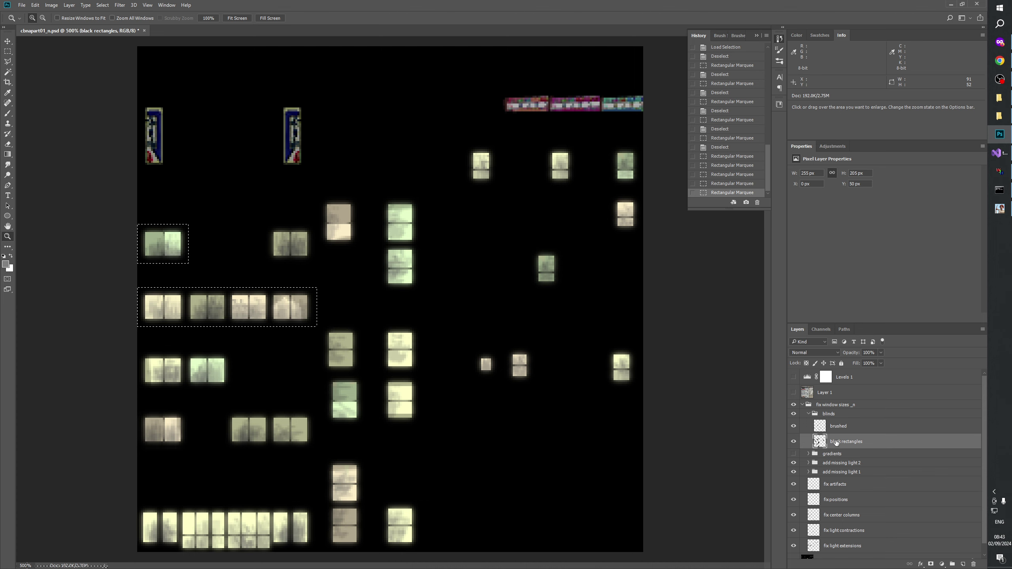
left_click(819, 442, "ctrl")
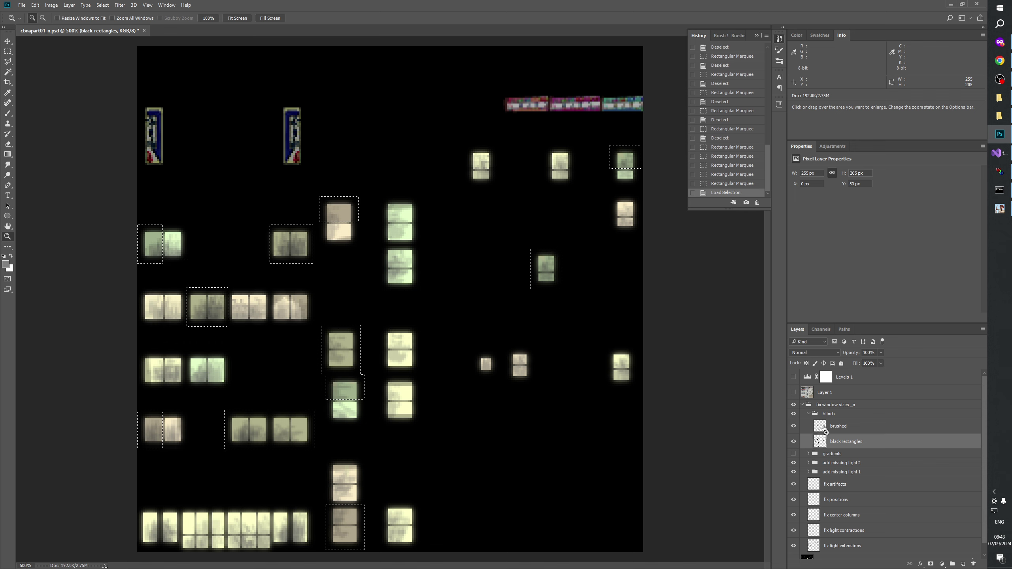
left_click(824, 428, "ctrl+shift")
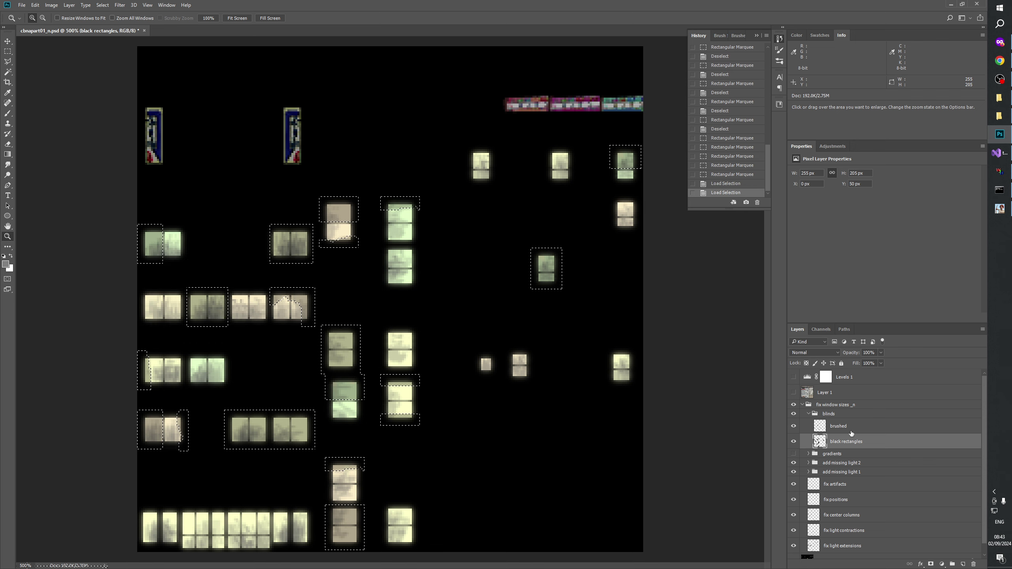
left_click(824, 427)
key("ctrl+shift+alt+n")
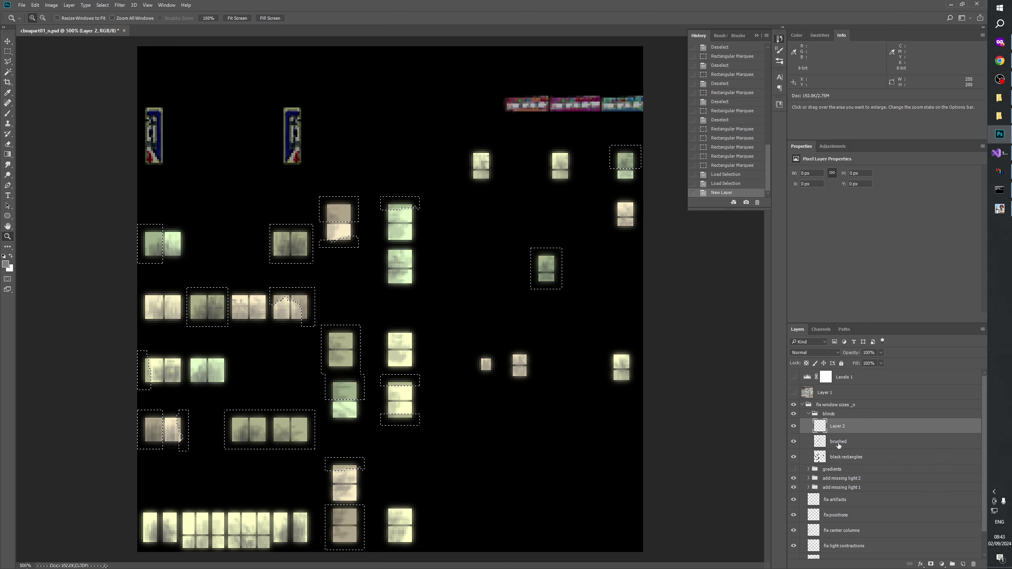
key("alt+BackSpace")
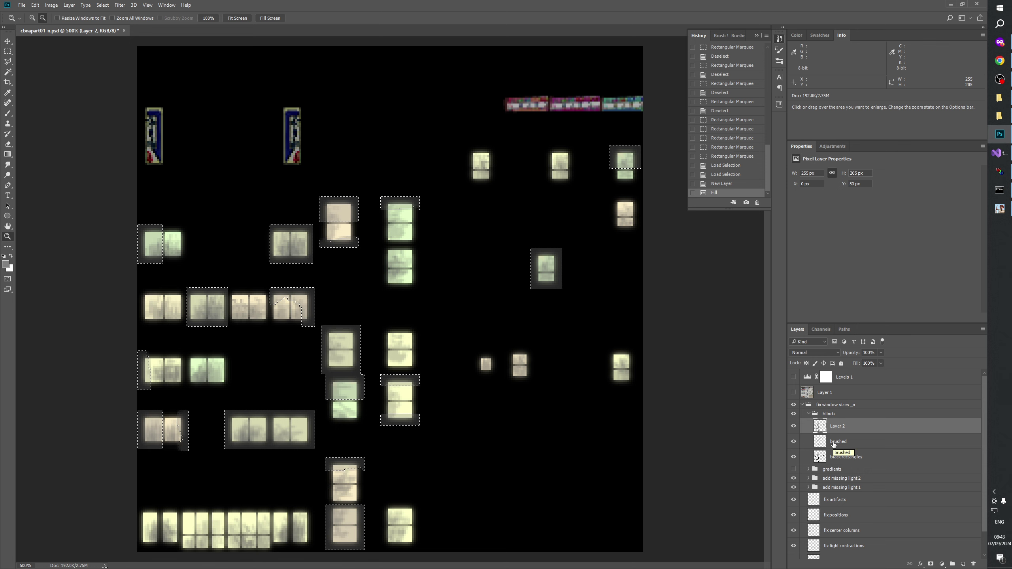
- Add 30% uniform monochromatic noise to the gray fill on the new layer
left_click(119, 5)
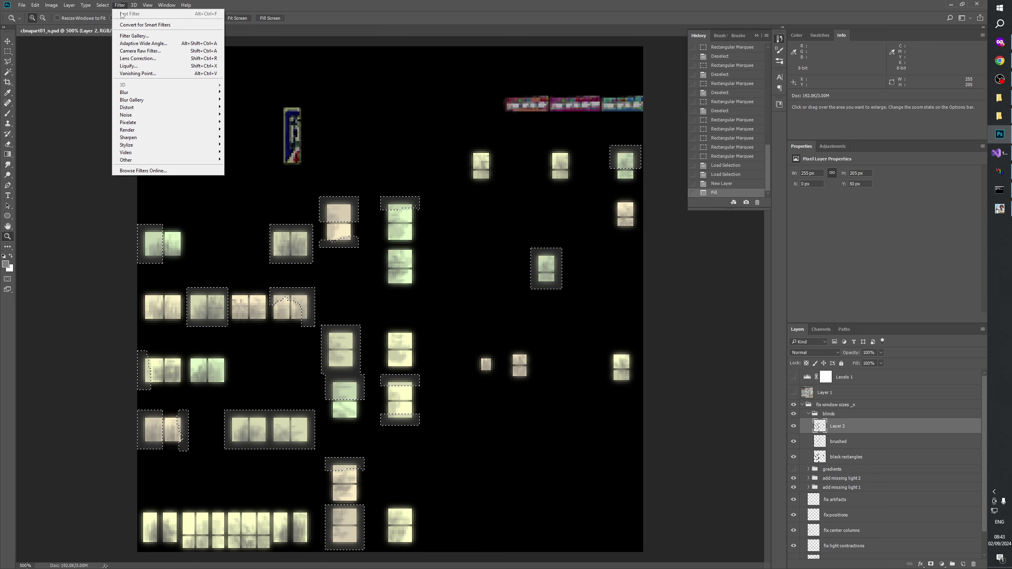
mouse_move(137, 115)
left_click(243, 115)
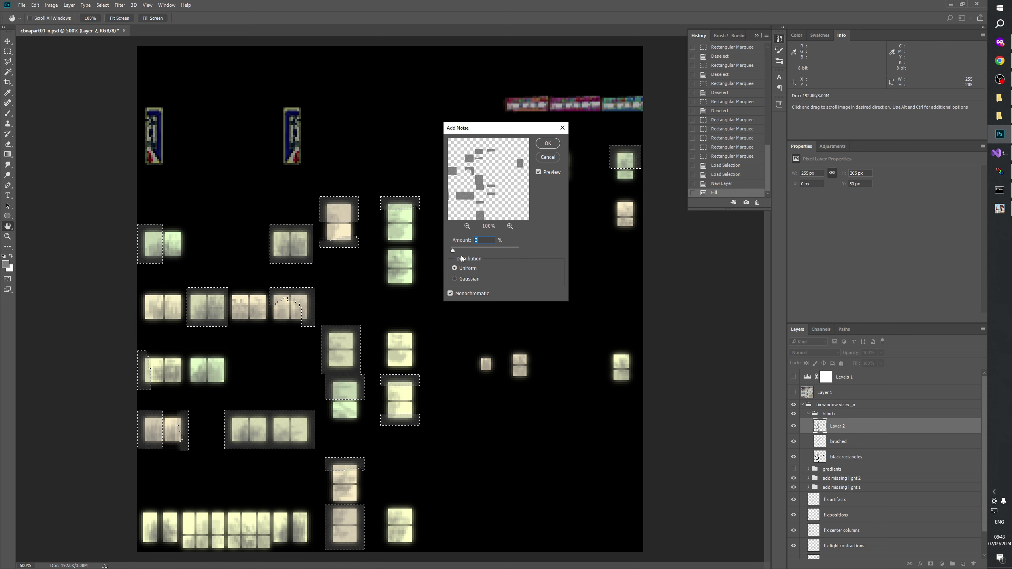
left_click_drag(452, 252, 472, 249)
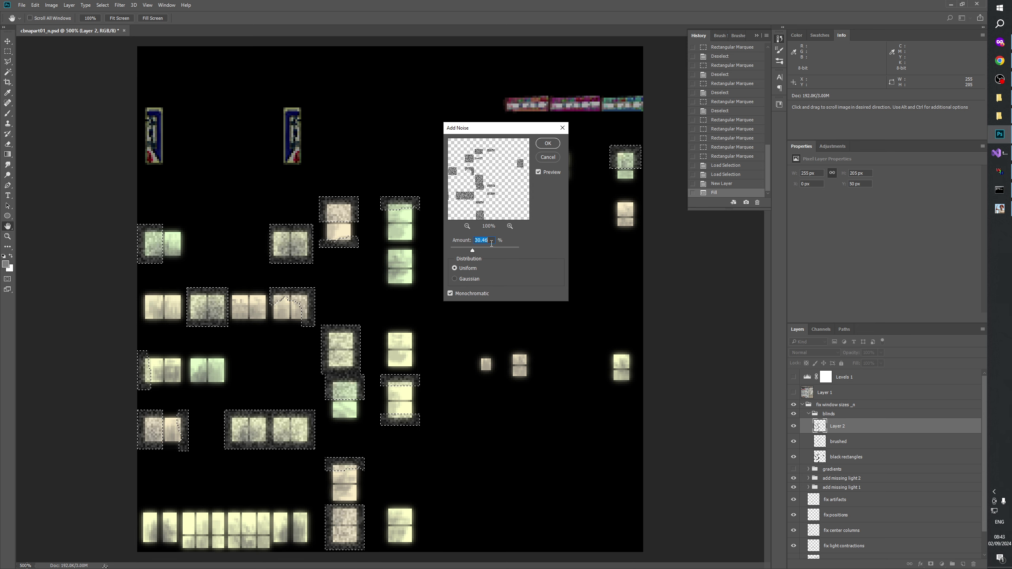
left_click(490, 240)
key("BackSpace")
key("BackSpace")
key("BackSpace")
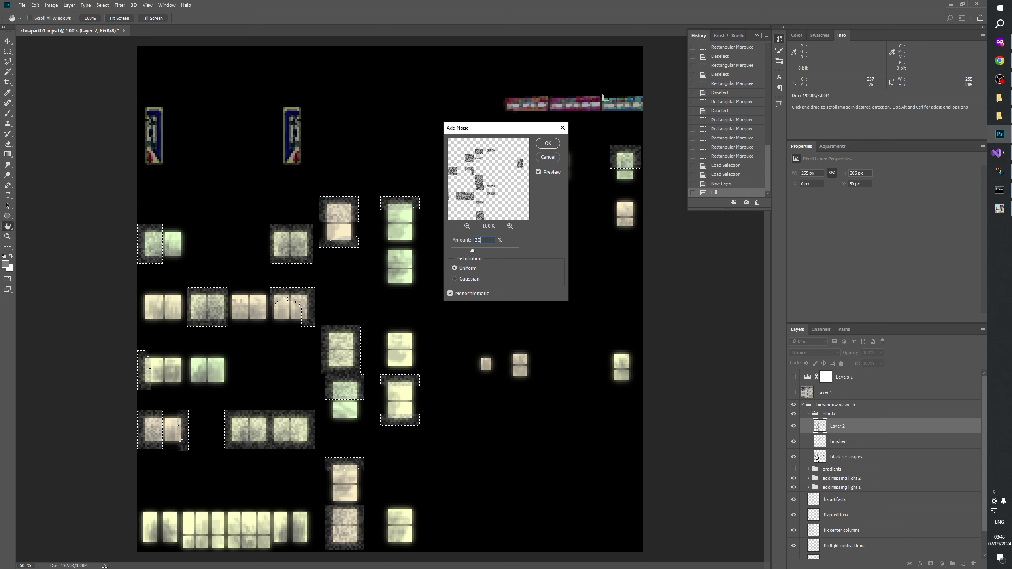
left_click(548, 145)
left_click(547, 144)
- Rename the new noise layer in the blinds group as noise:30
double_click(845, 426)
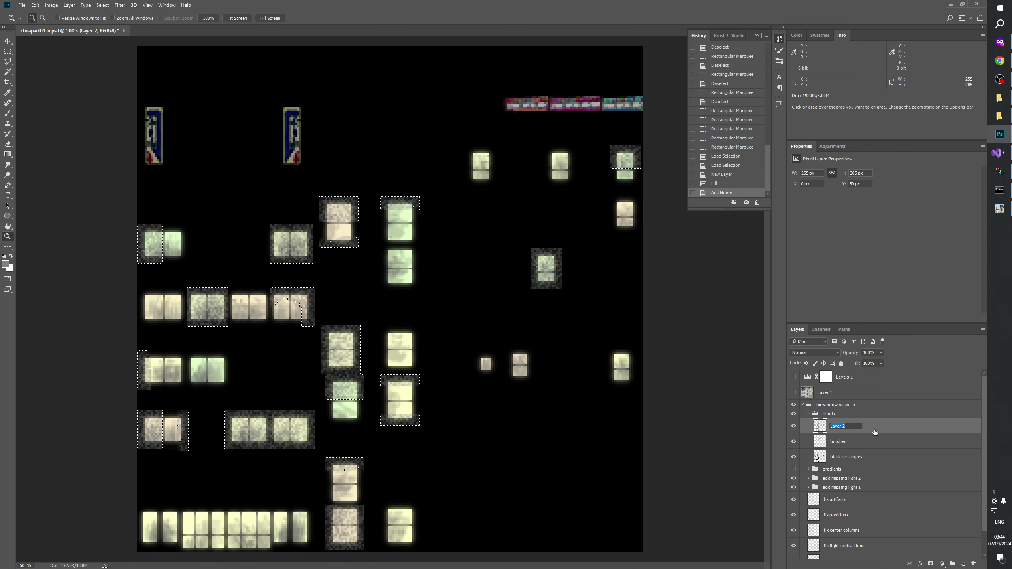
type("noise:30")
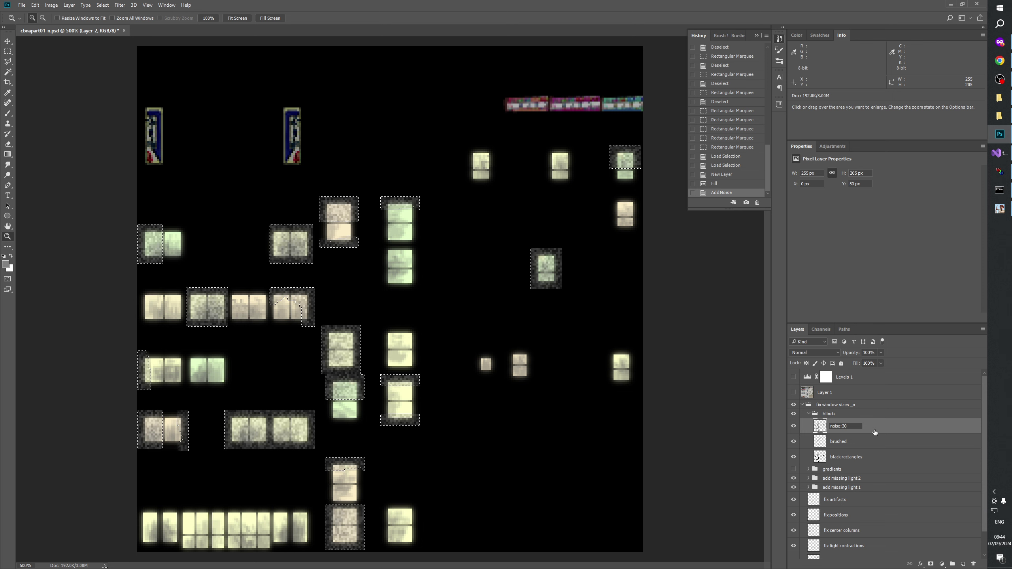
key("Return")
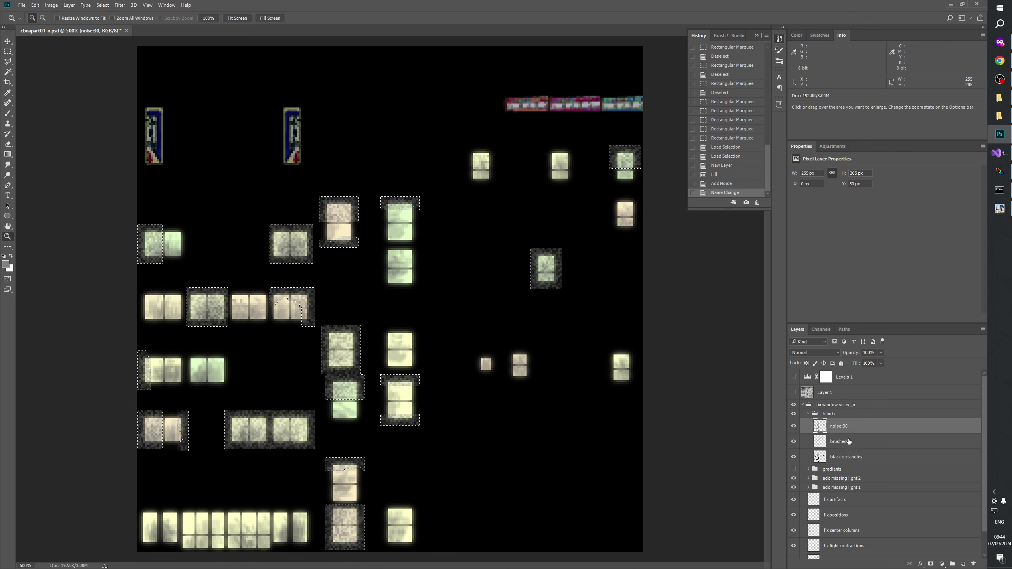
- Try the Darken, Overlay, Multiply and Hard Light blend modes on the noise:30 layer
left_click(809, 353)
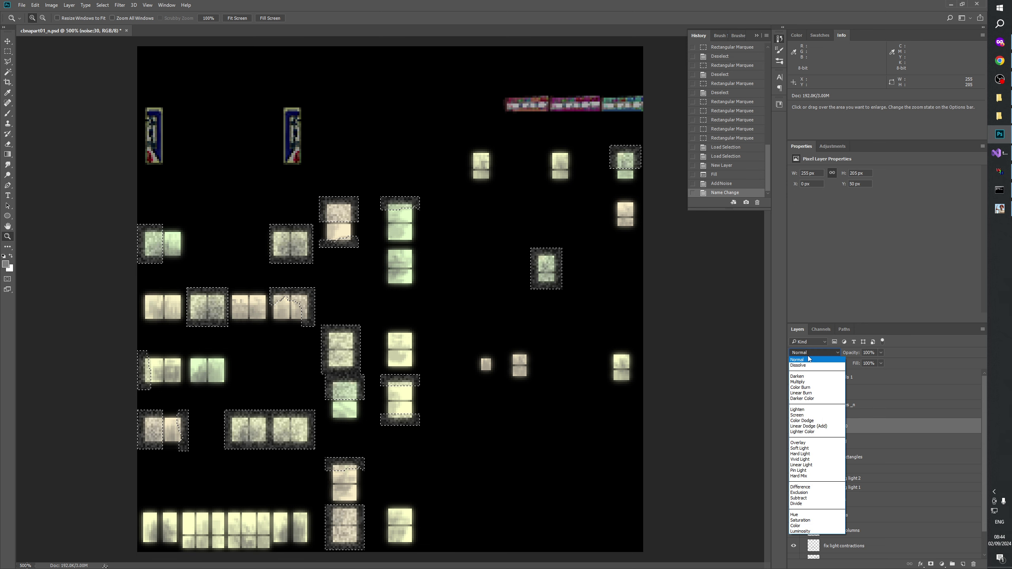
left_click(801, 377)
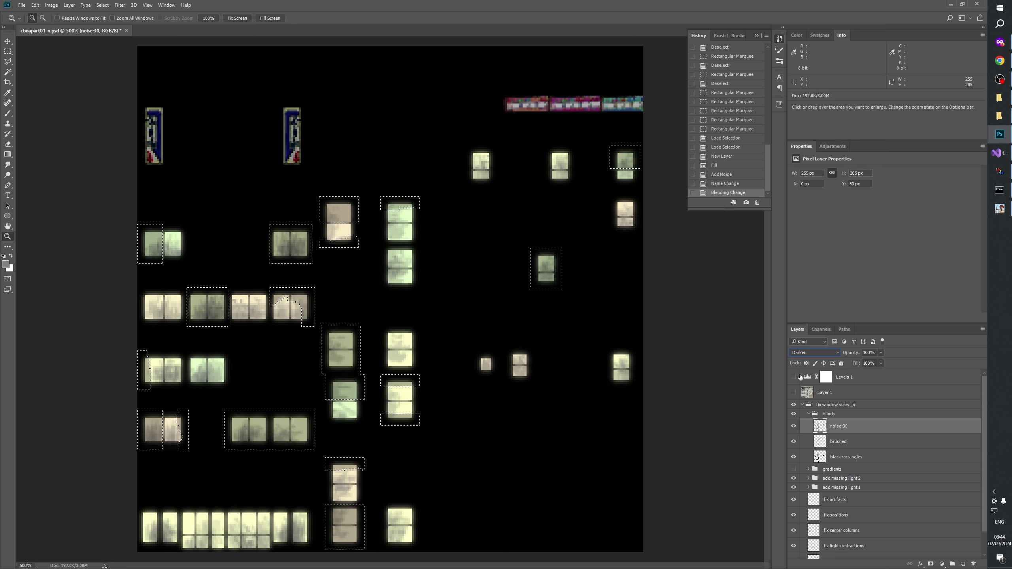
left_click(805, 352)
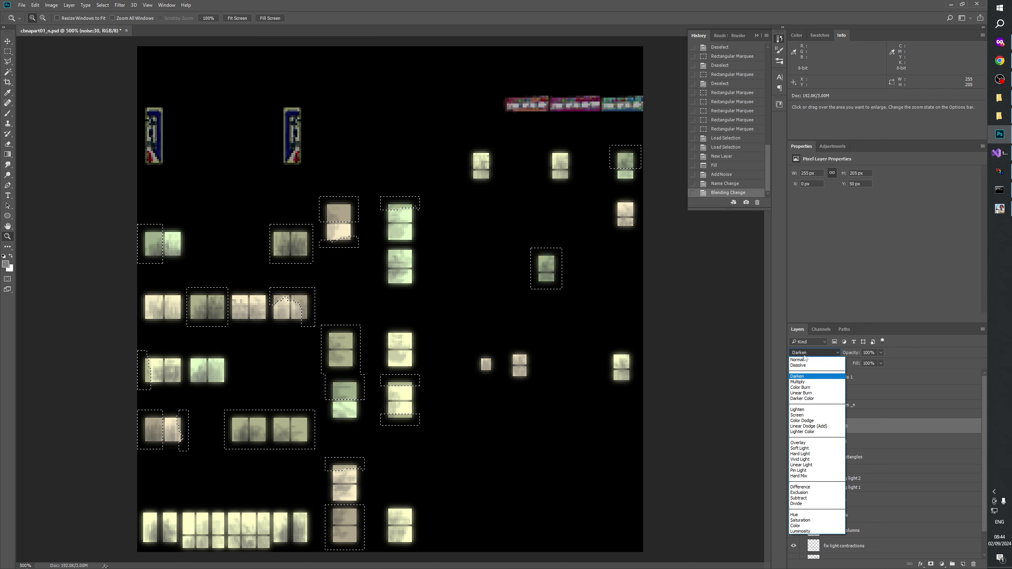
left_click(805, 442)
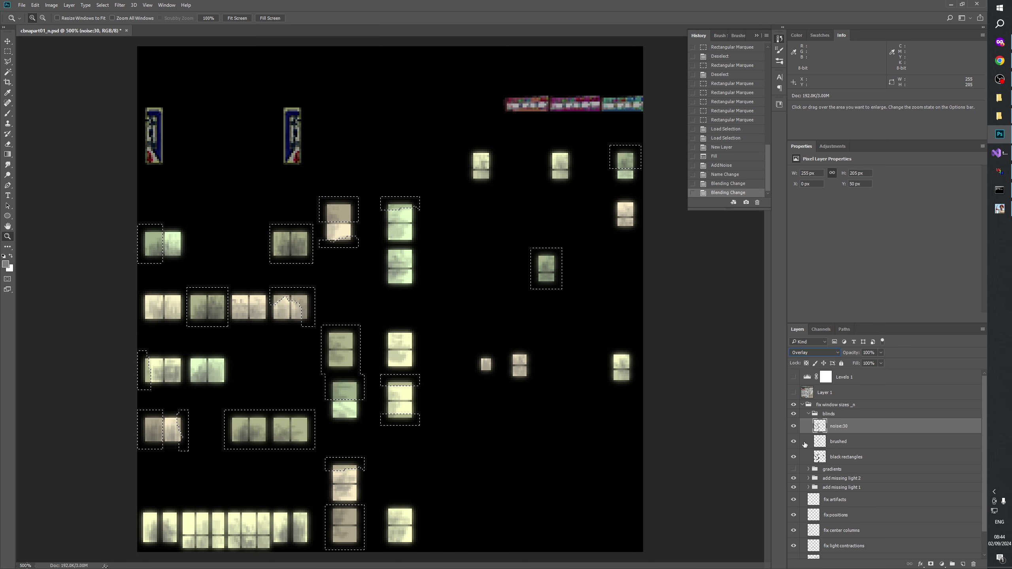
left_click(805, 353)
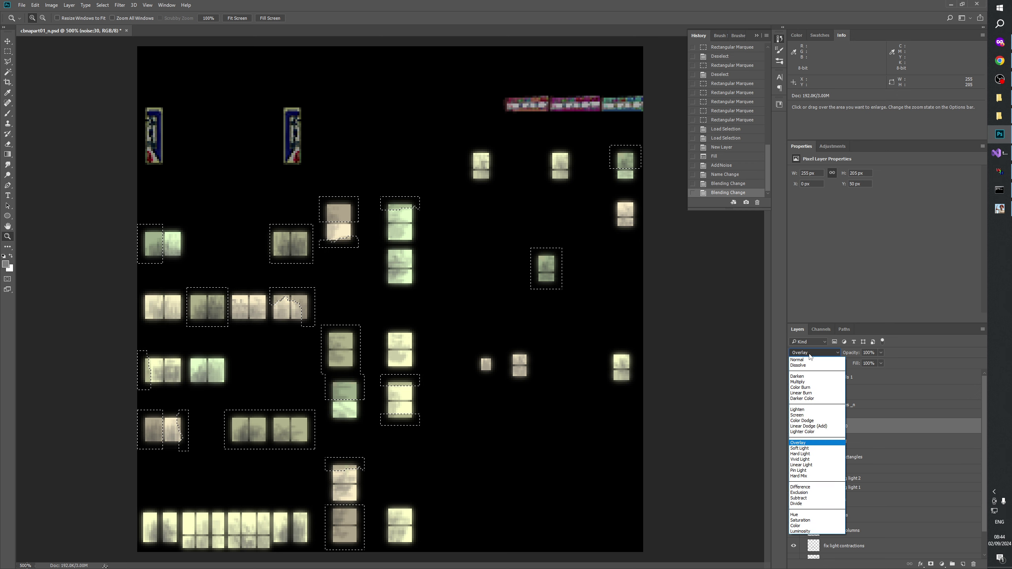
left_click(805, 382)
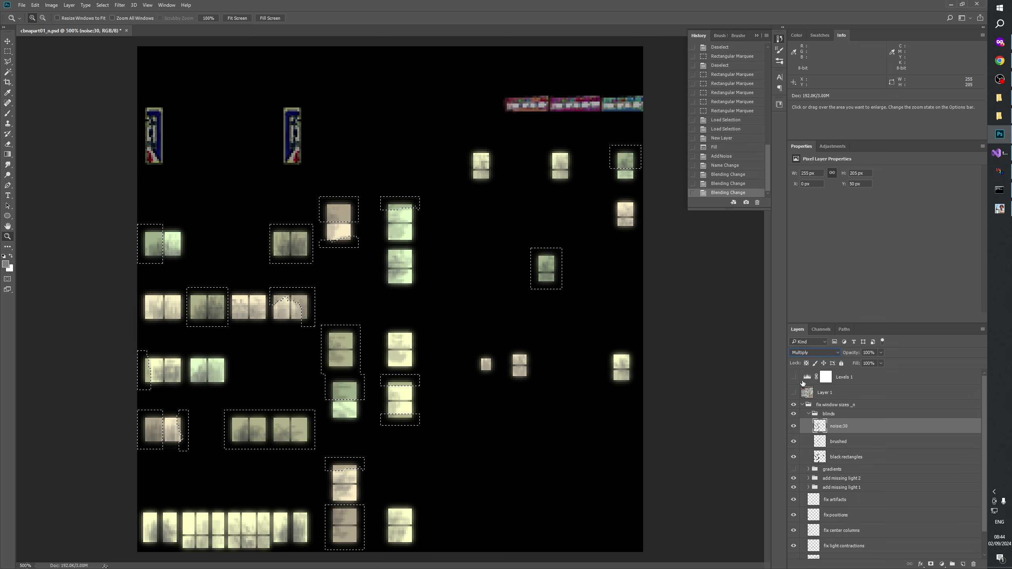
left_click(808, 351)
left_click(798, 454)
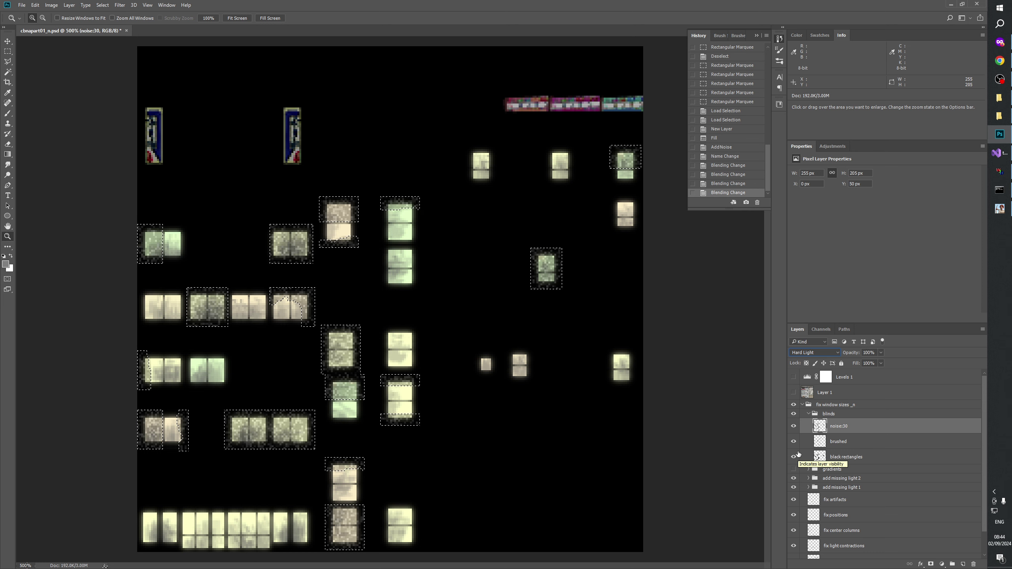
- Try the Soft Light, Overlay and Normal blend modes on the noise:30 layer
left_click(810, 351)
key("Up")
key("Return")
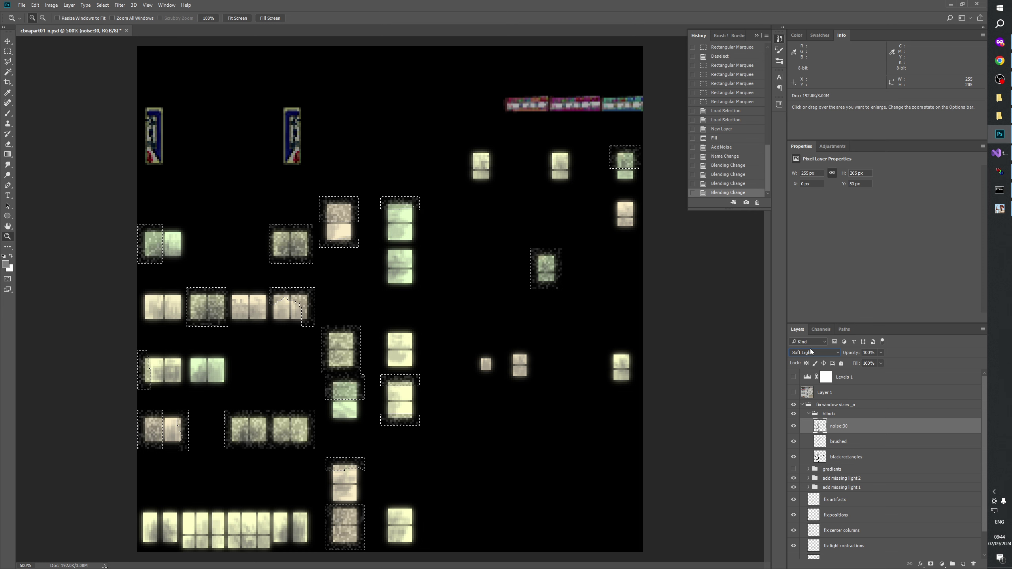
left_click(811, 351)
key("Up")
key("Return")
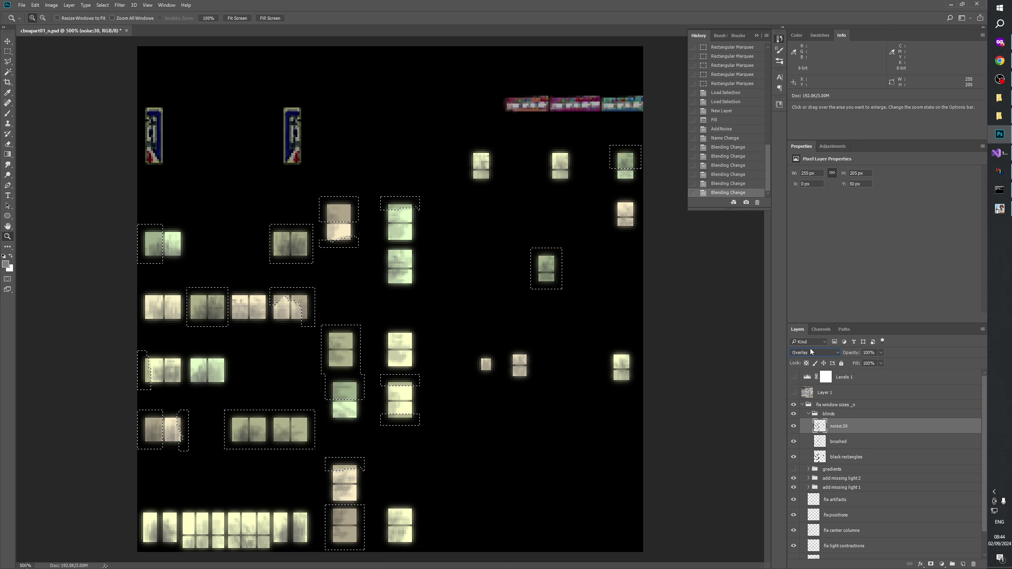
left_click(811, 351)
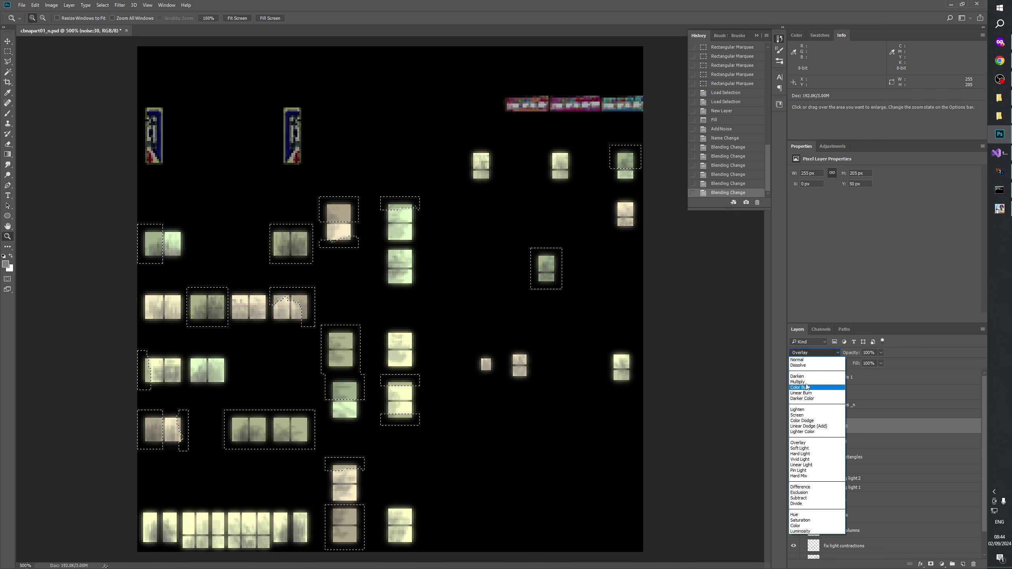
key("Return")
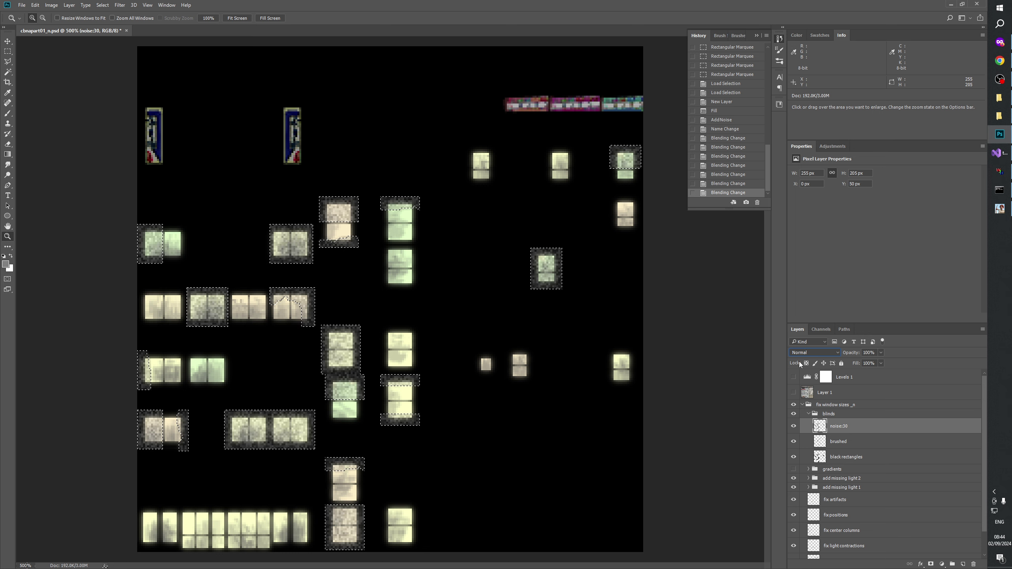
- Try Lighten and Overlay blending on the noise:30 layer, toggling its visibility to compare the Overlay effect
left_click(809, 354)
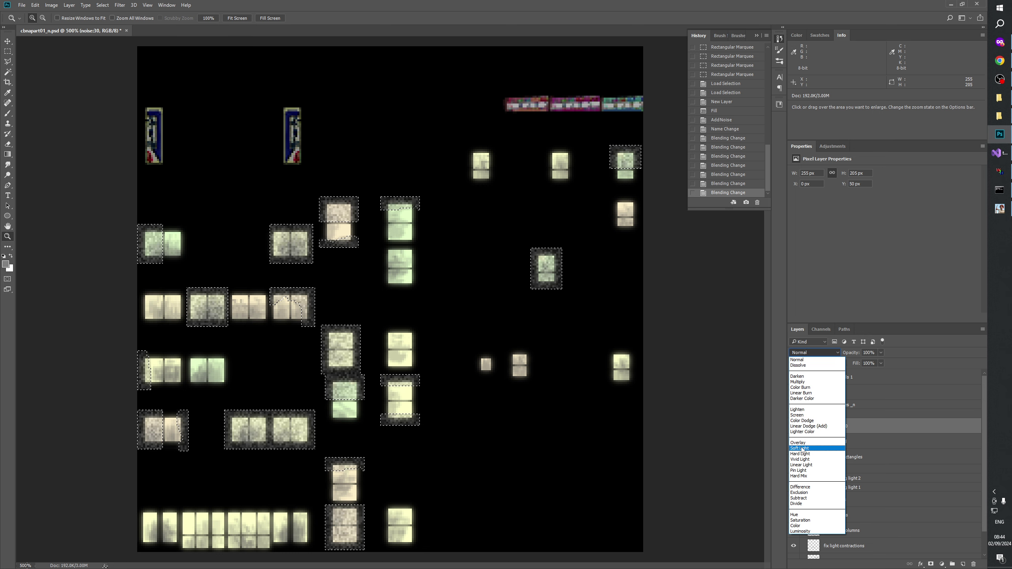
left_click(798, 409)
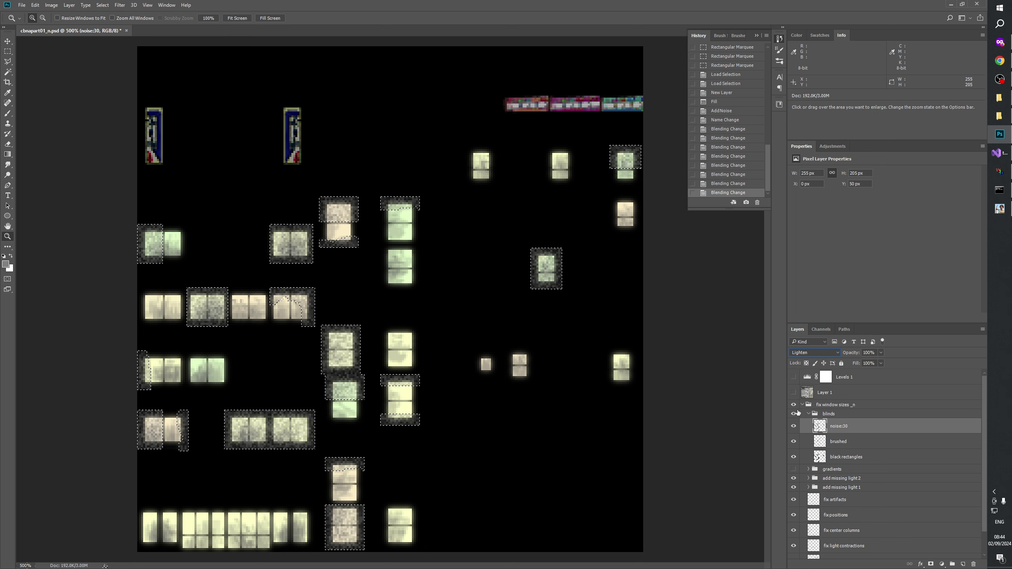
left_click(815, 355)
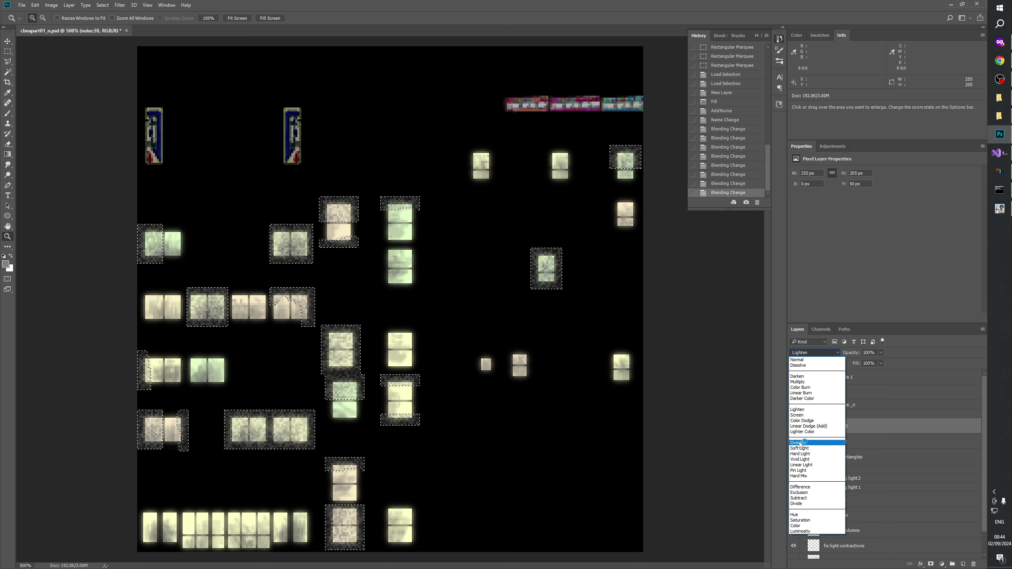
left_click(798, 443)
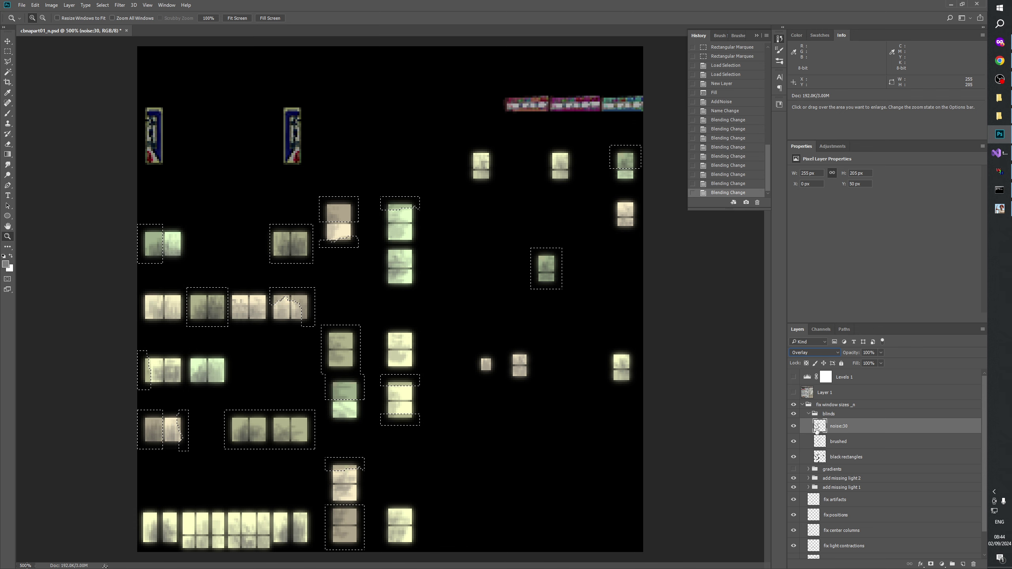
left_click(793, 427)
left_click(793, 427)
left_click(793, 426)
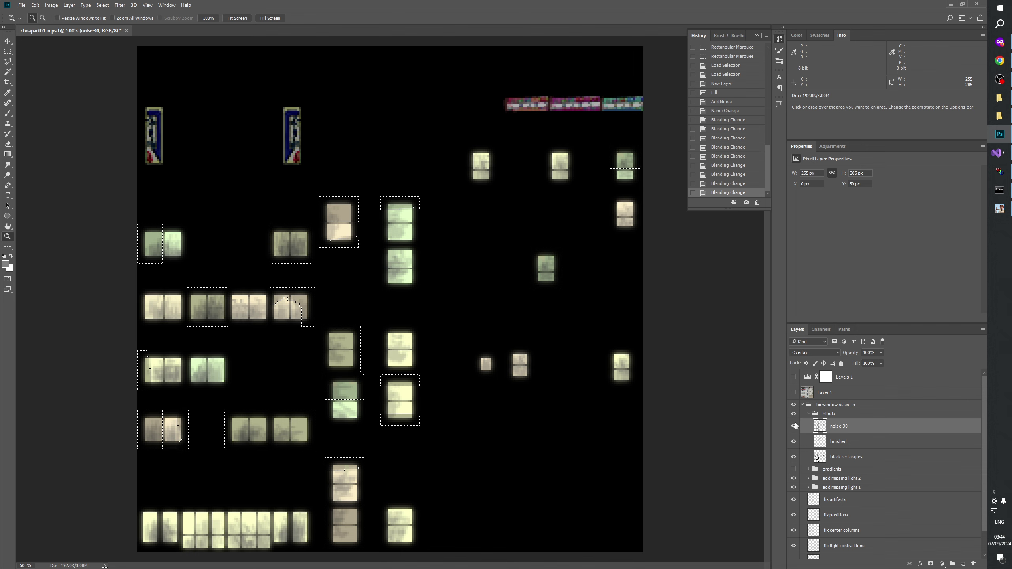
- Compare Hard Light with Normal blending on the noise:30 layer, returning it to Hard Light
left_click(804, 354)
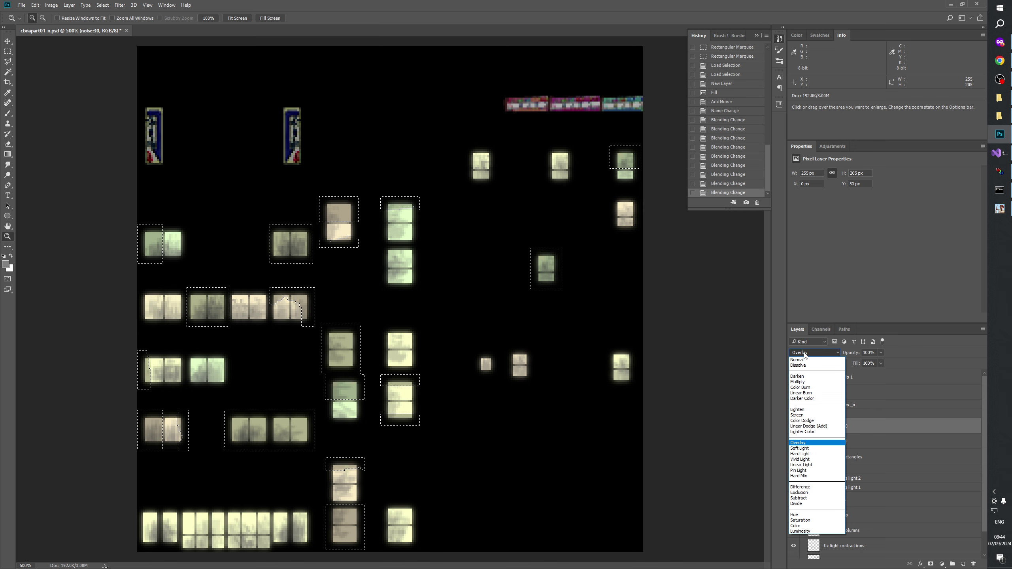
left_click(805, 454)
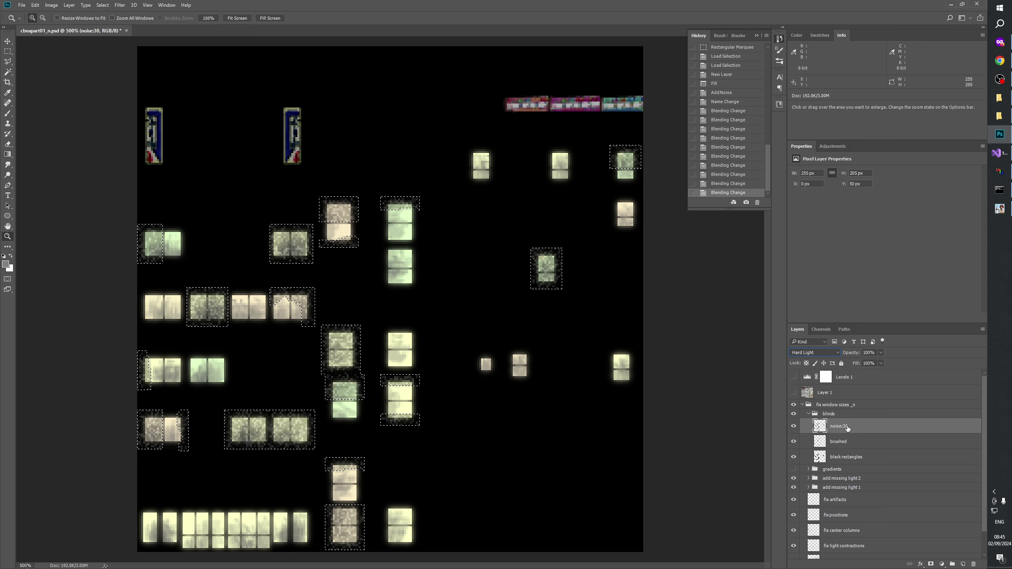
left_click(813, 352)
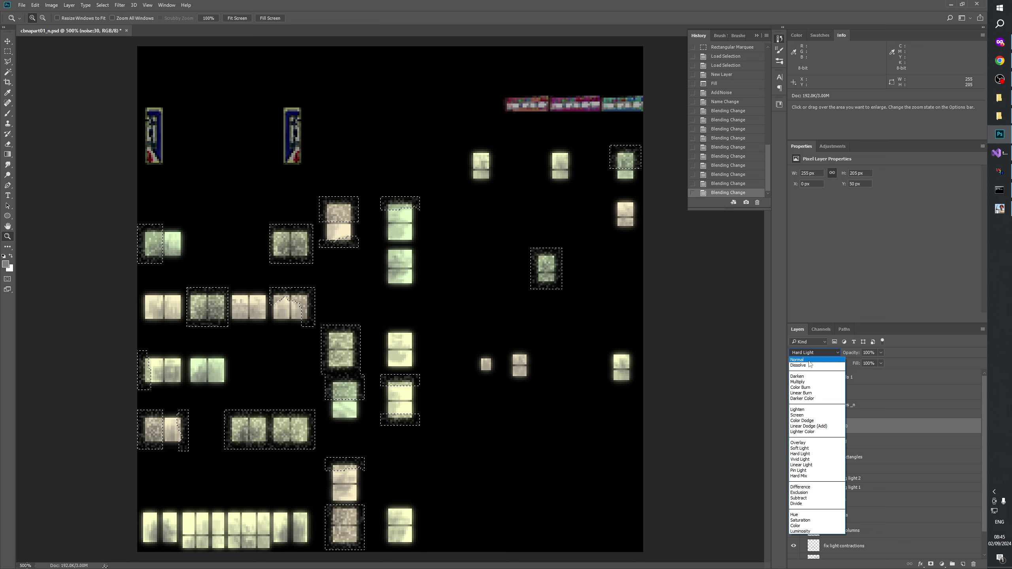
left_click(803, 360)
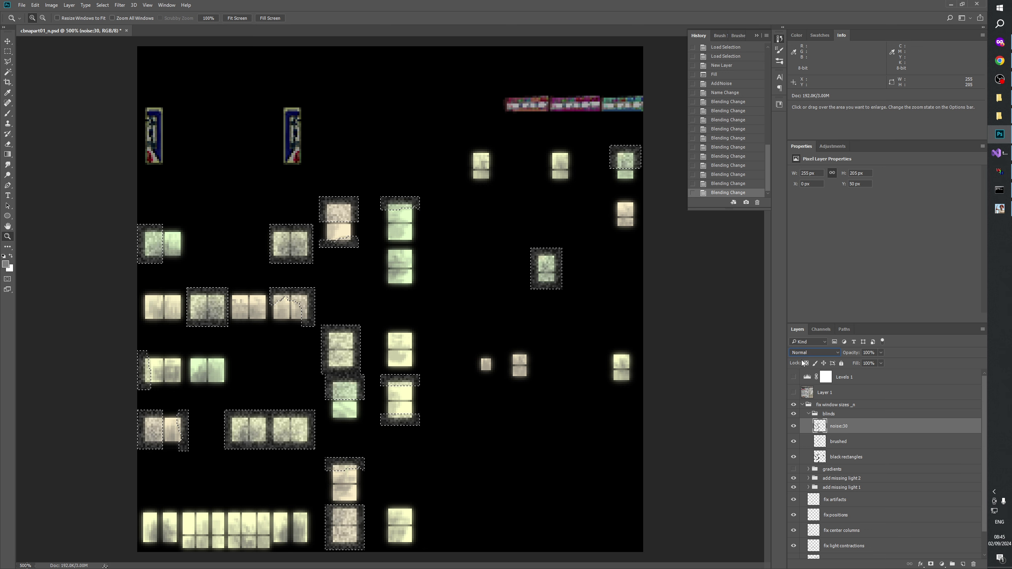
left_click(803, 353)
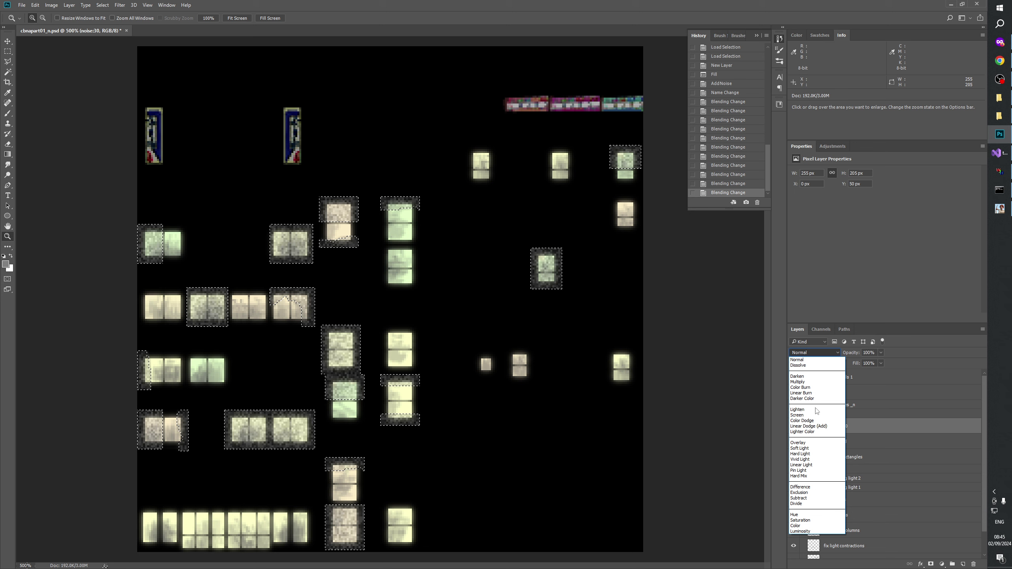
left_click(800, 454)
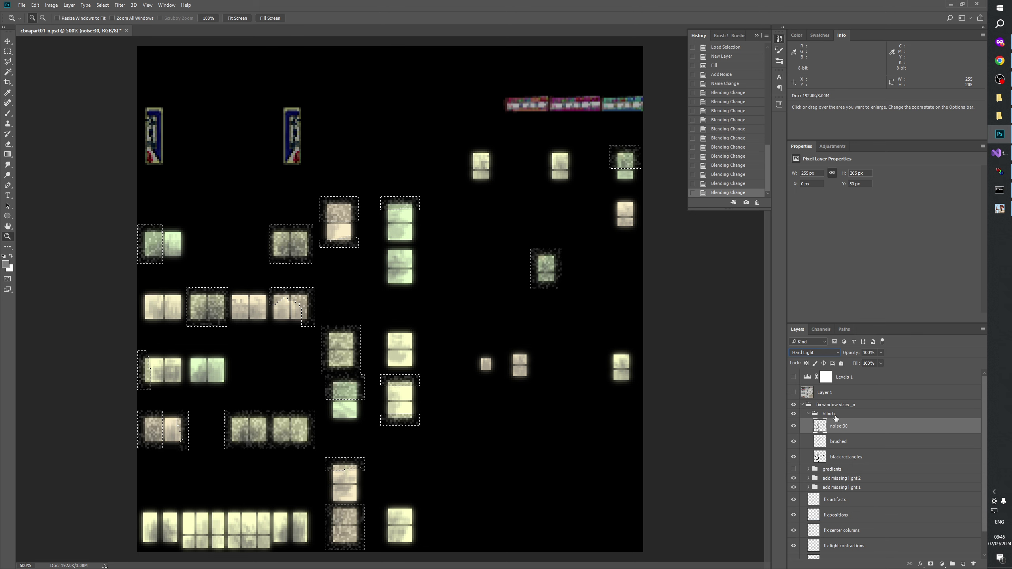
- Set the blinds group's blend mode to Darken
left_click(832, 414)
left_click(812, 353)
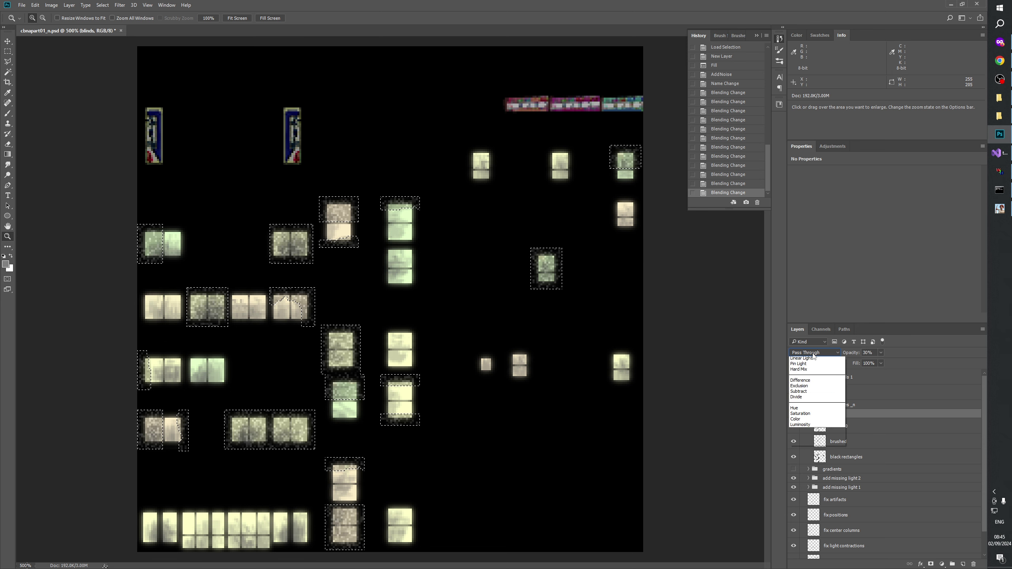
left_click(798, 390)
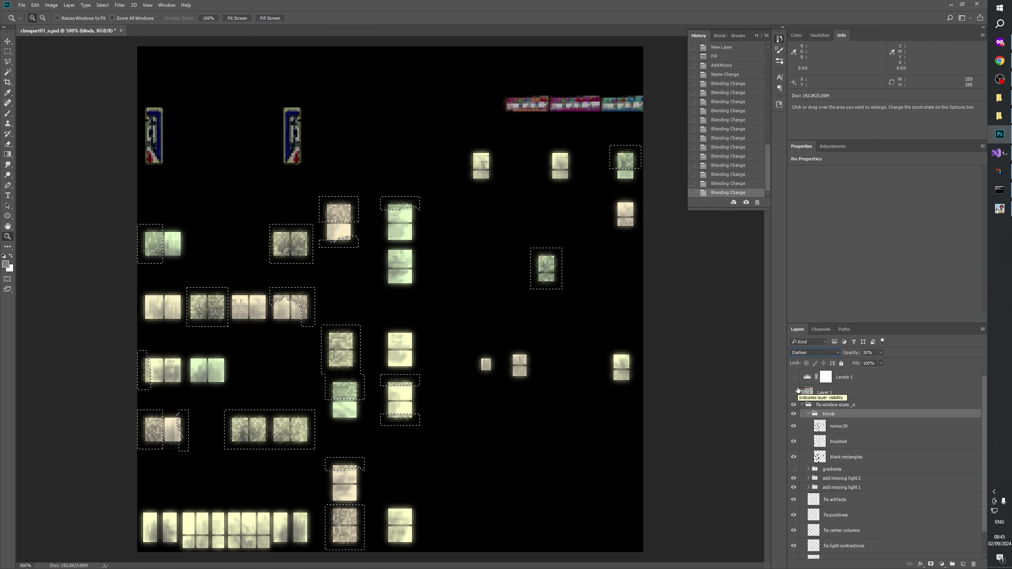
- Try Screen blending on the noise:30 layer and compare the windows with the layer hidden and shown
left_click(836, 426)
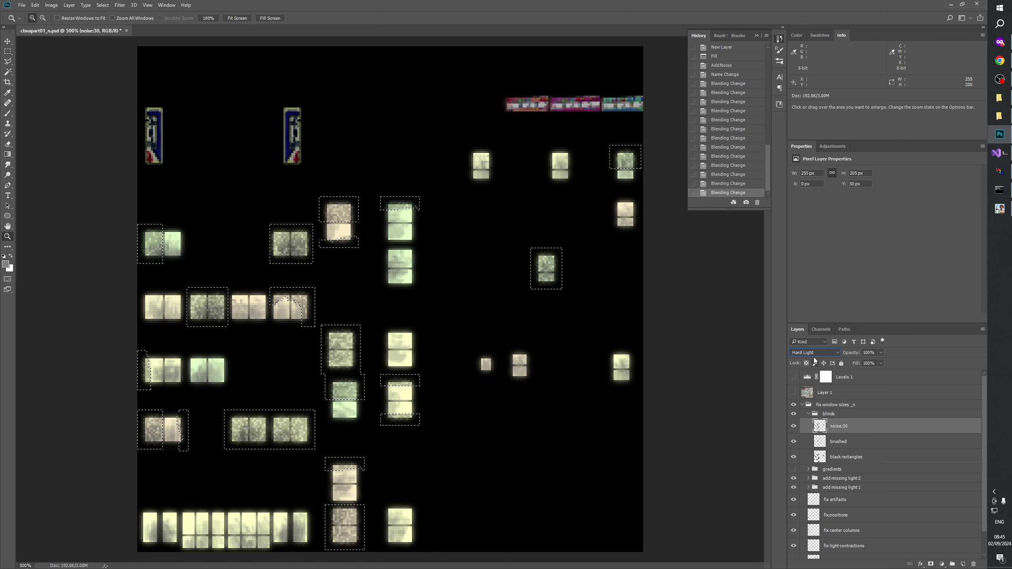
left_click(809, 350)
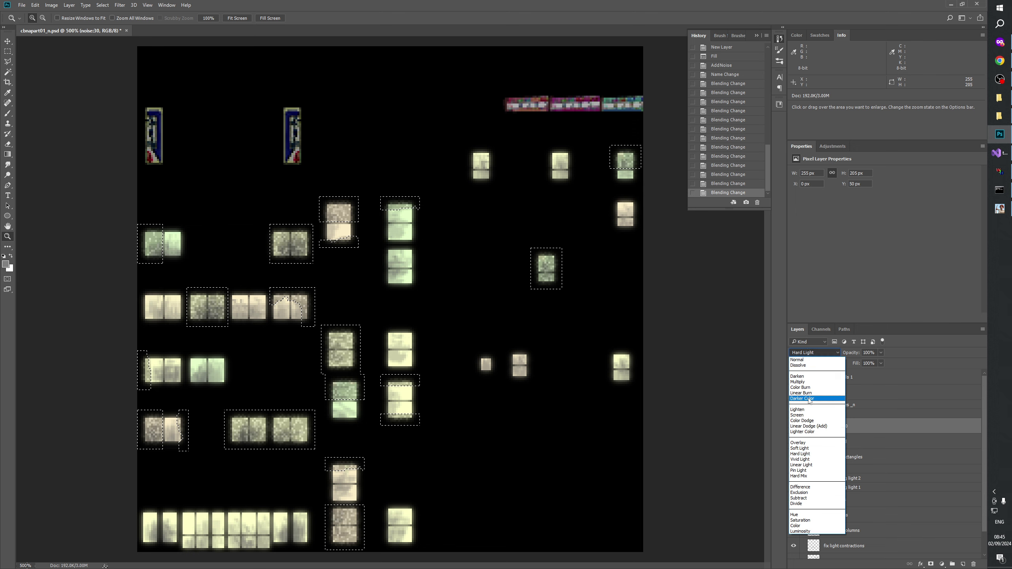
left_click(799, 416)
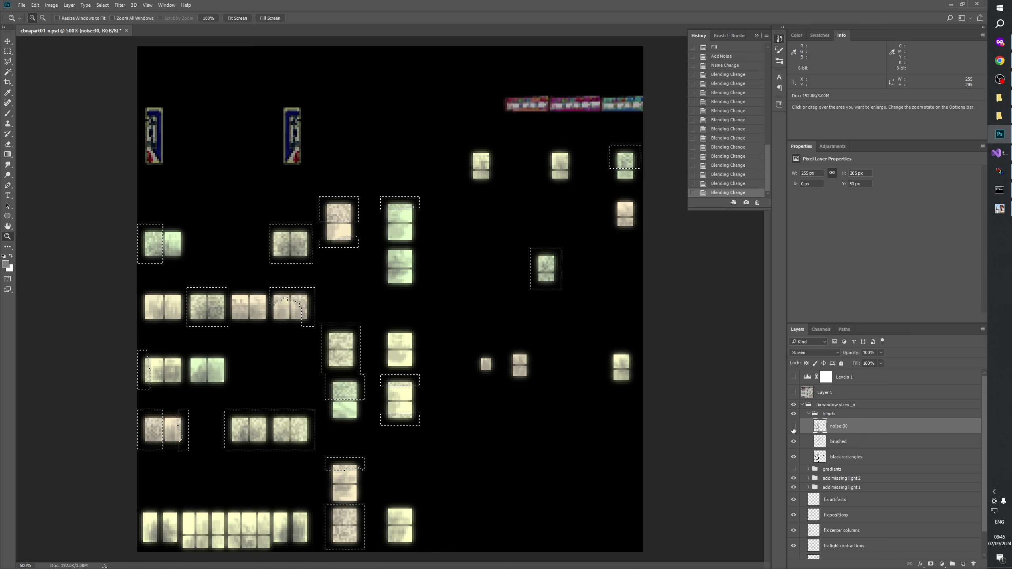
left_click(793, 428)
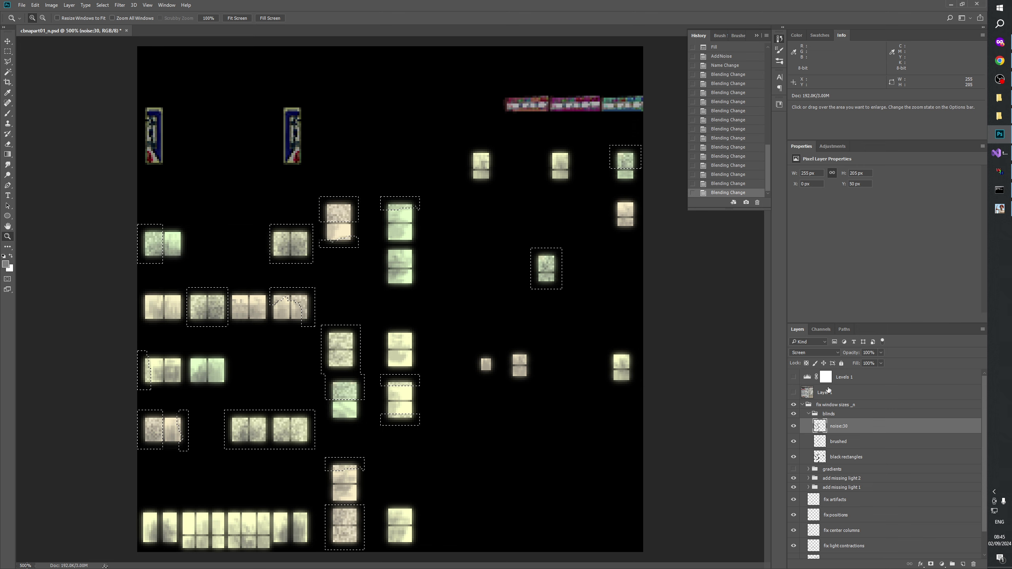
left_click(793, 426)
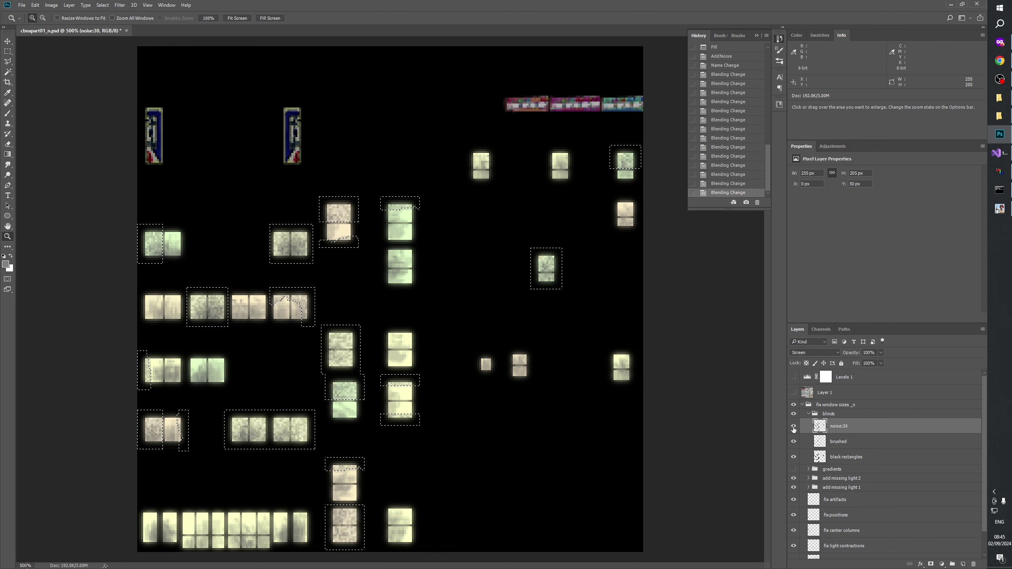
left_click(793, 428)
left_click(793, 427)
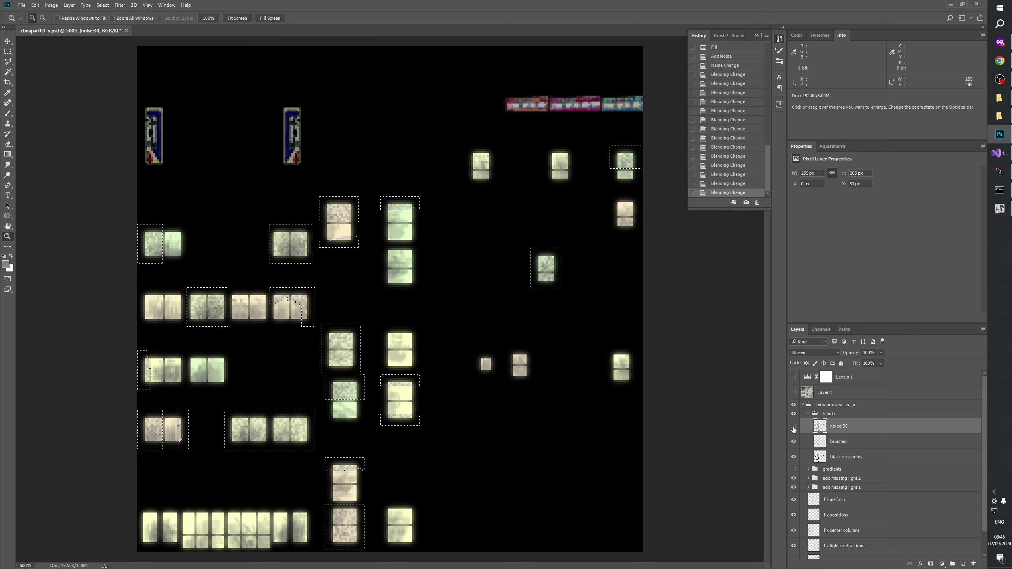
left_click(793, 427)
left_click(793, 427)
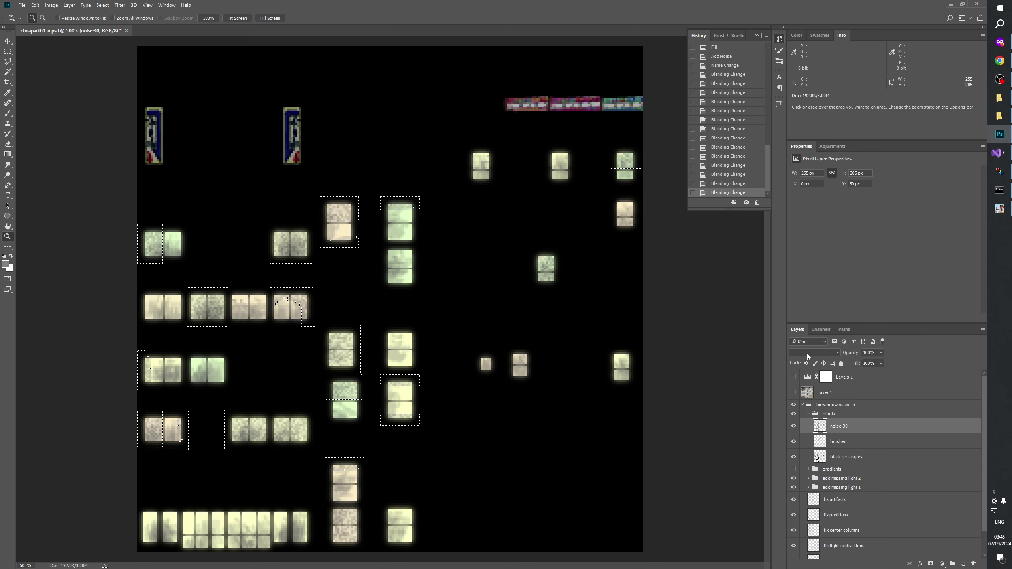
- Set the noise:30 layer's blend mode to Normal
left_click(808, 356)
left_click(798, 361)
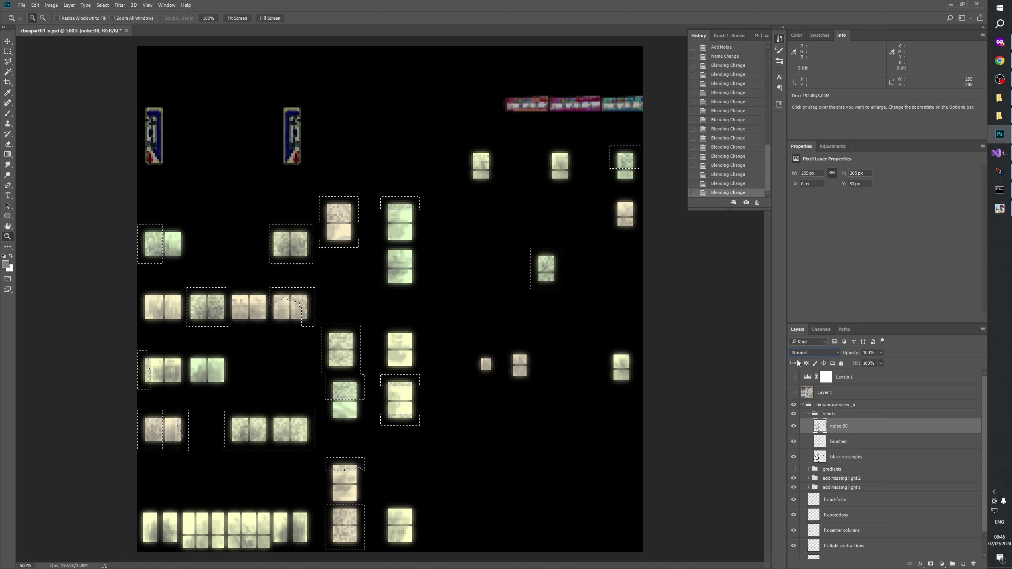
- Set the noise:30 layer's blend mode to Hard Light and reduce its opacity to 40%
left_click(805, 354)
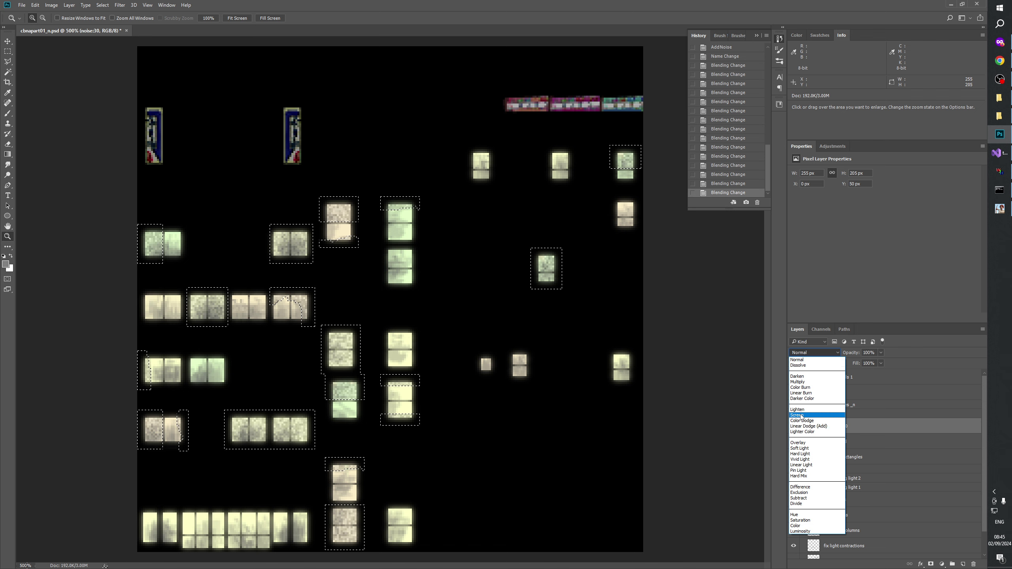
left_click(799, 454)
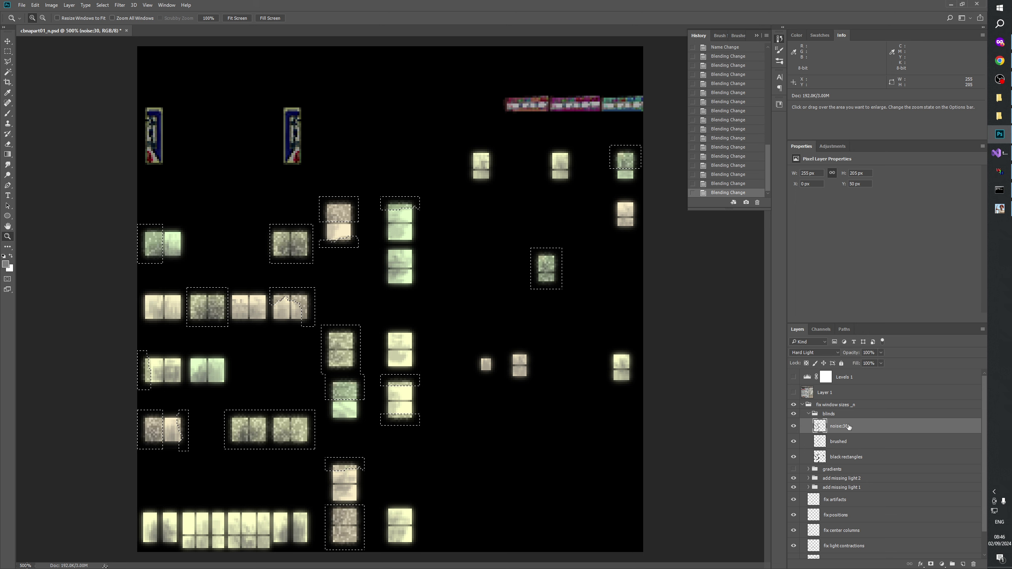
left_click(880, 353)
left_click_drag(879, 360, 864, 362)
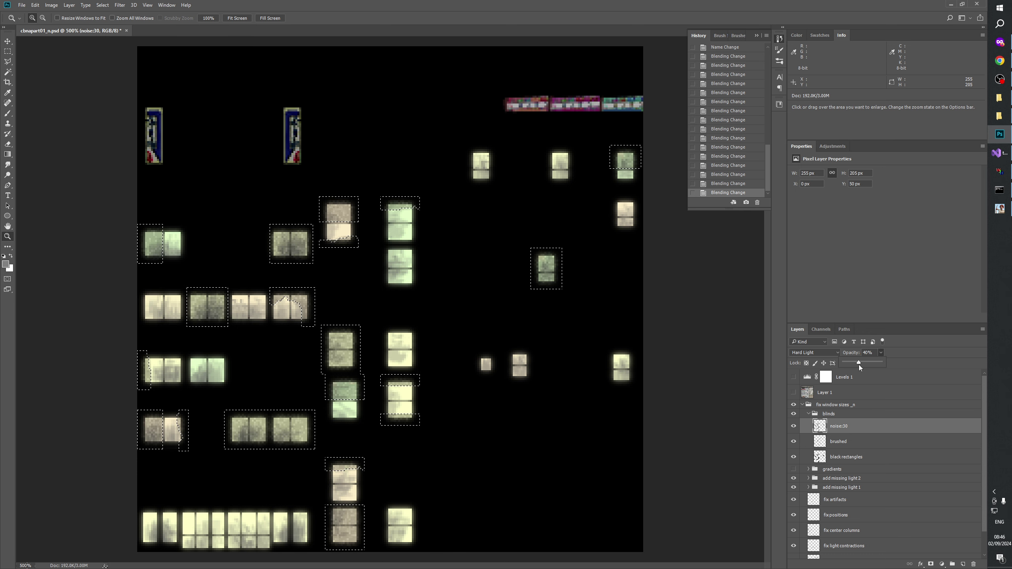
left_click_drag(858, 365, 858, 365)
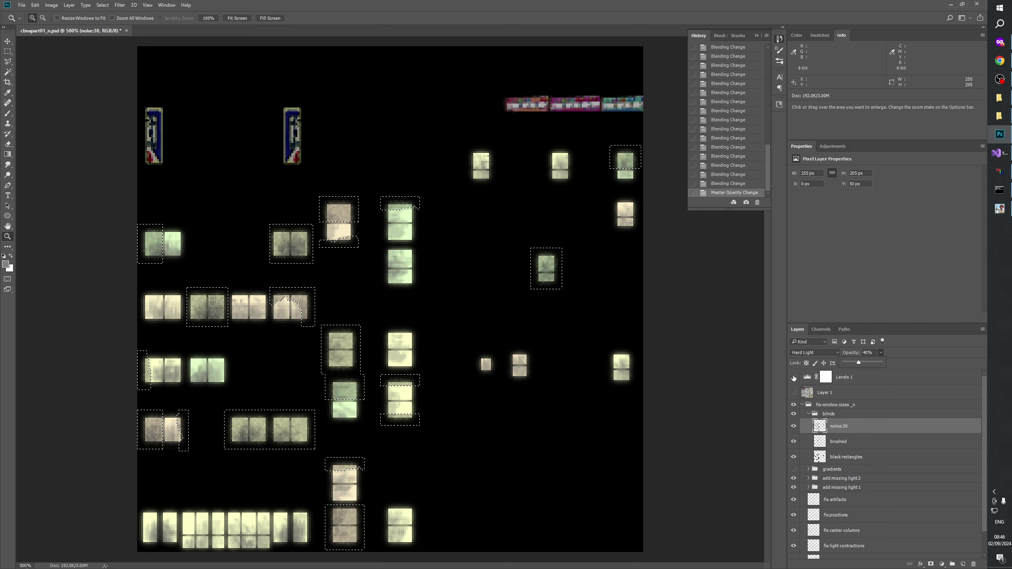
- Inspect the windows up close and lower the noise:30 layer's opacity to 30%
left_click(354, 405)
left_click(355, 405)
left_click(354, 405)
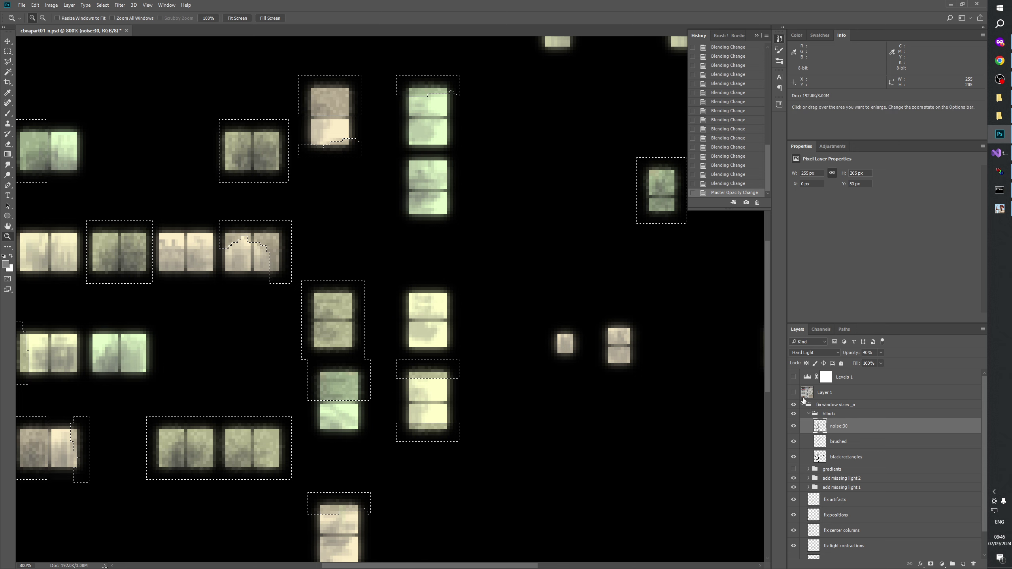
left_click(880, 352)
left_click_drag(875, 361, 872, 364)
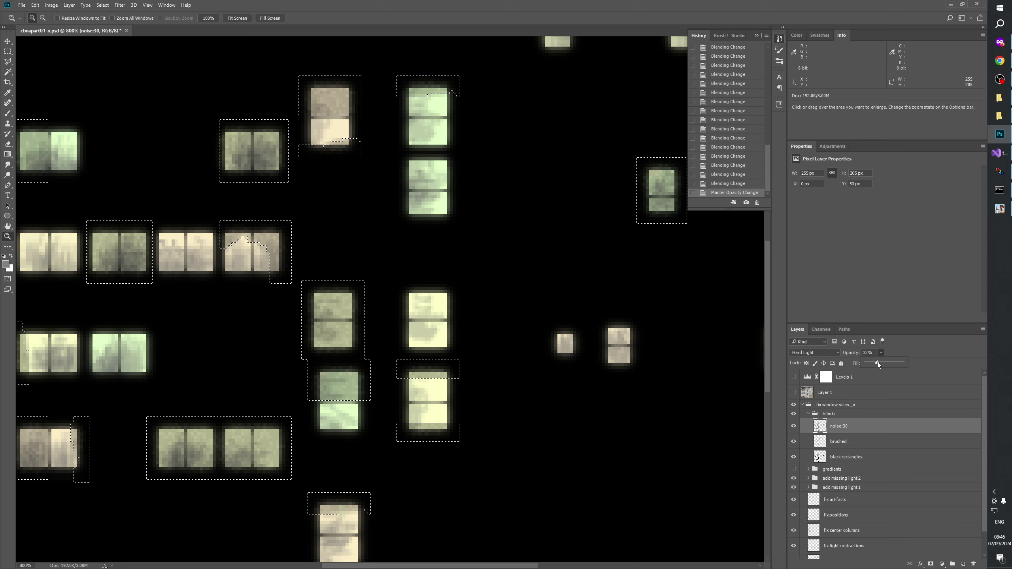
- Compare the enlarged windows with the noise:30 layer hidden and shown
left_click(795, 427)
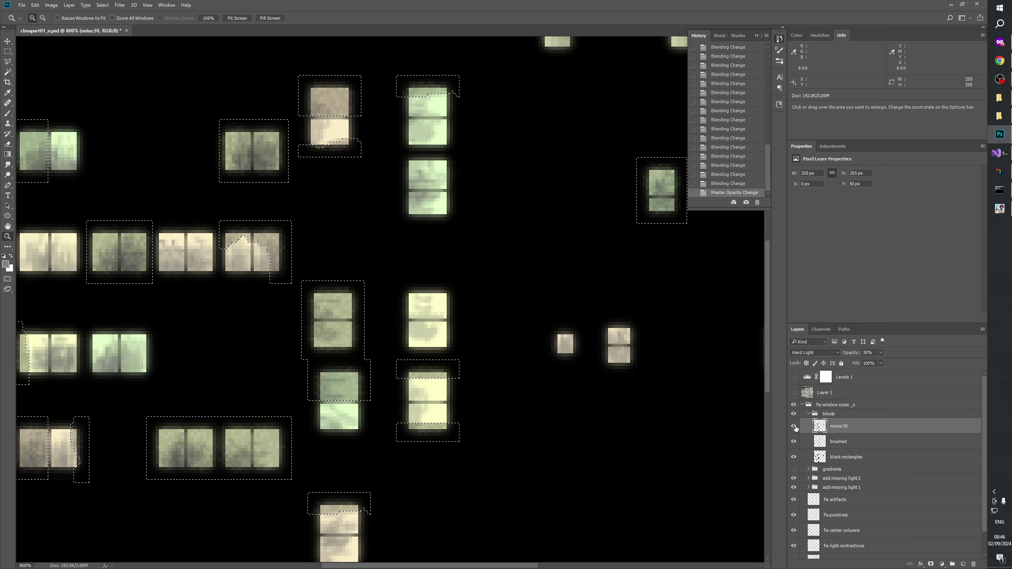
left_click(795, 428)
left_click(795, 427)
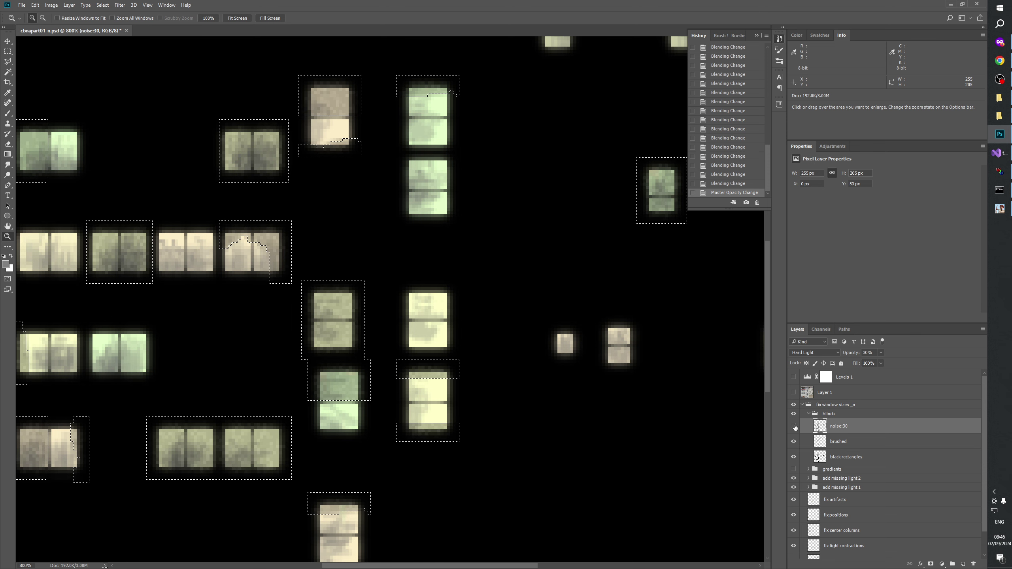
left_click_drag(386, 431, 523, 409)
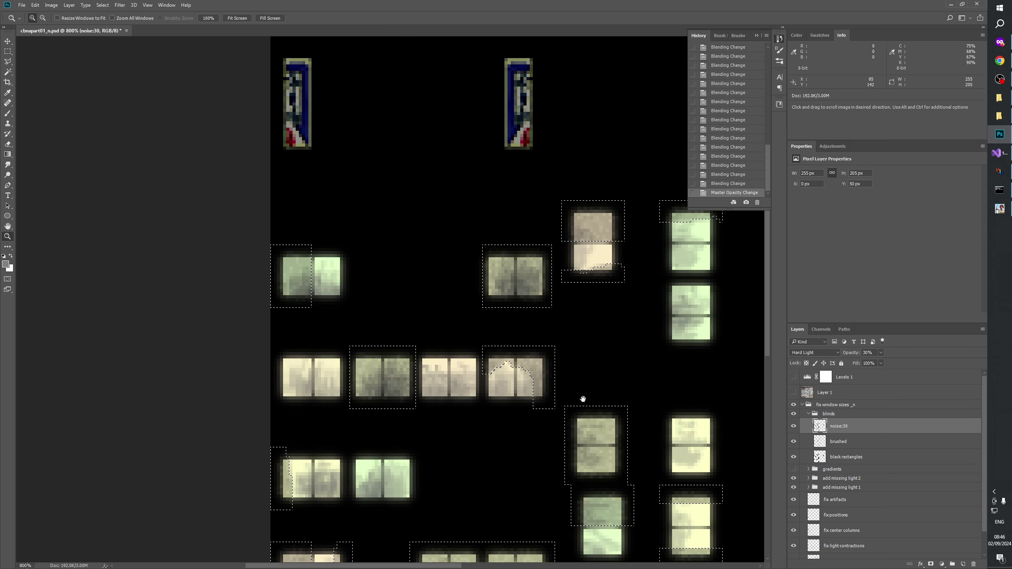
left_click_drag(583, 400, 463, 425)
left_click_drag(675, 345, 479, 437)
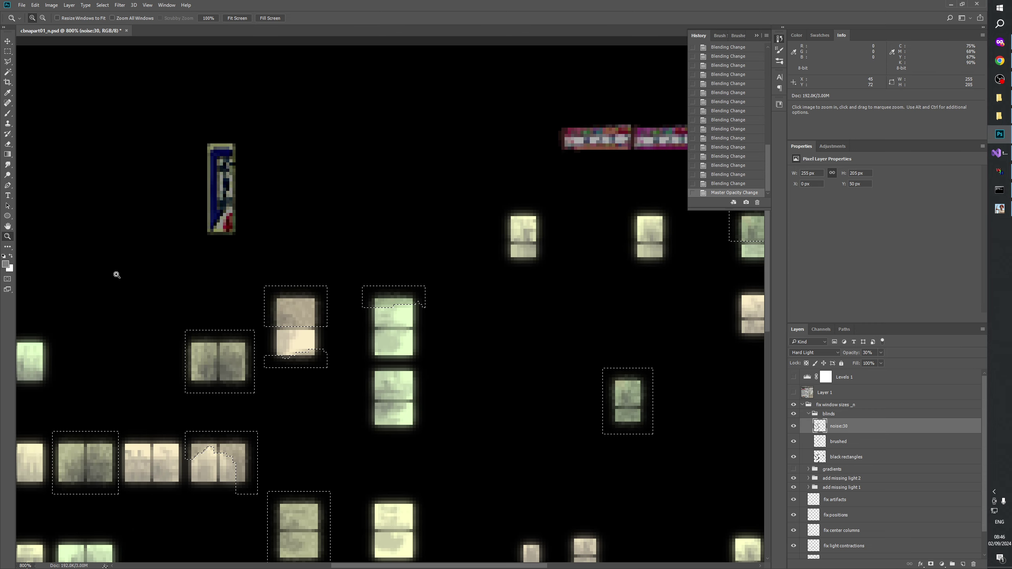
- Deselect the active selection around the blinds with the Rectangular Marquee tool
left_click(8, 56)
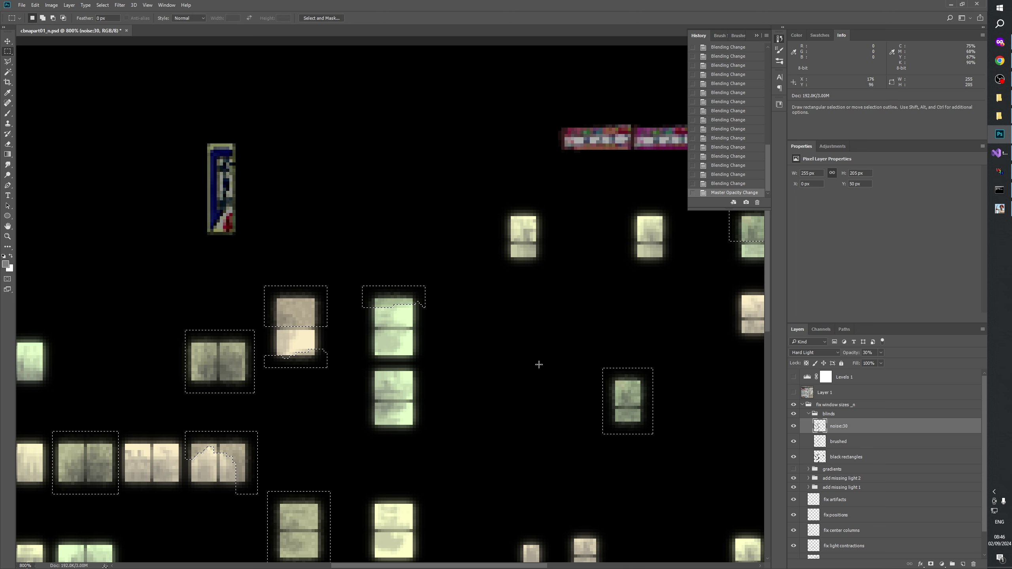
left_click(525, 401)
left_click_drag(517, 397, 472, 332)
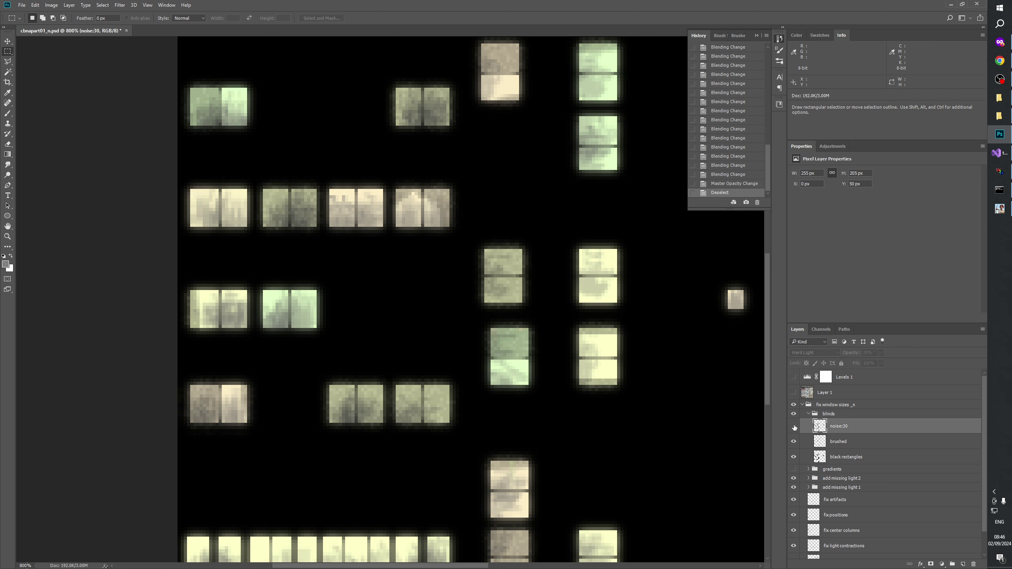
- Toggle the noise:30 layer's visibility to check its effect on the middle and lower windows without selection outlines
left_click(794, 427)
left_click(794, 426)
left_click(794, 426)
left_click(794, 426)
left_click_drag(480, 499, 486, 287)
left_click_drag(651, 335, 628, 385)
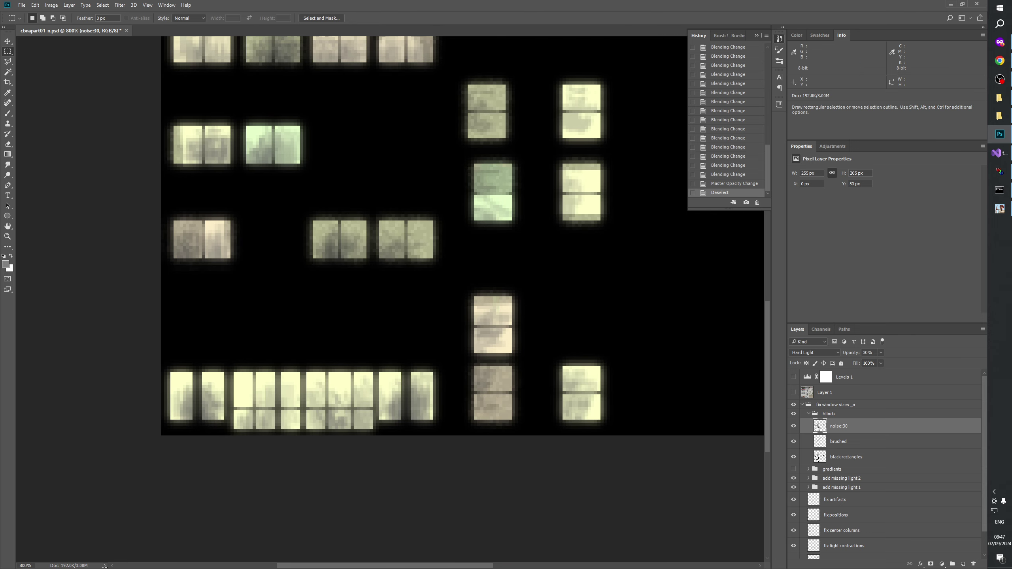
left_click(794, 426)
left_click(794, 426)
left_click_drag(486, 276, 434, 406)
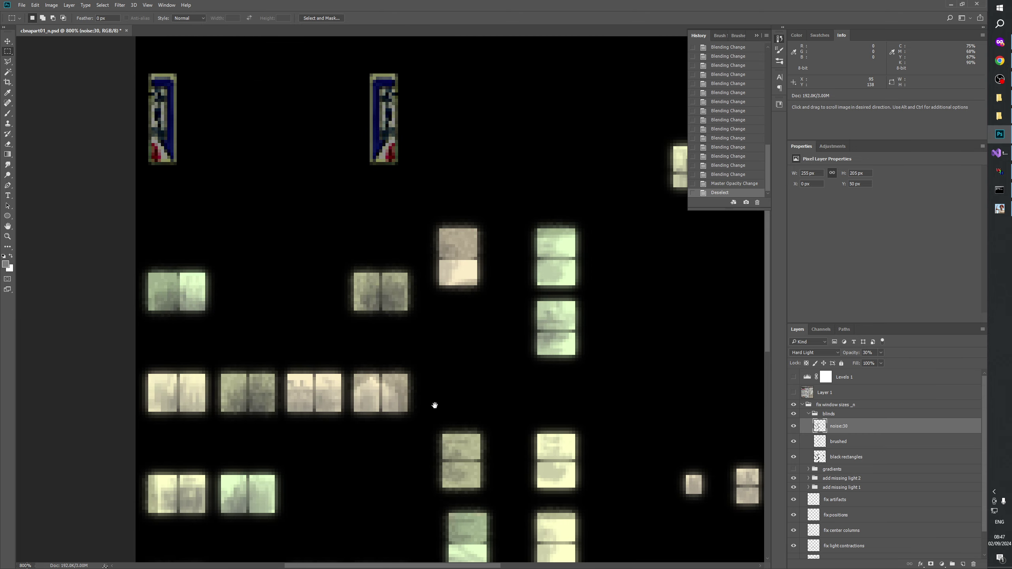
- Compare the whole texture at reduced size with the blinds group hidden and shown
right_click(399, 339)
left_click(8, 237)
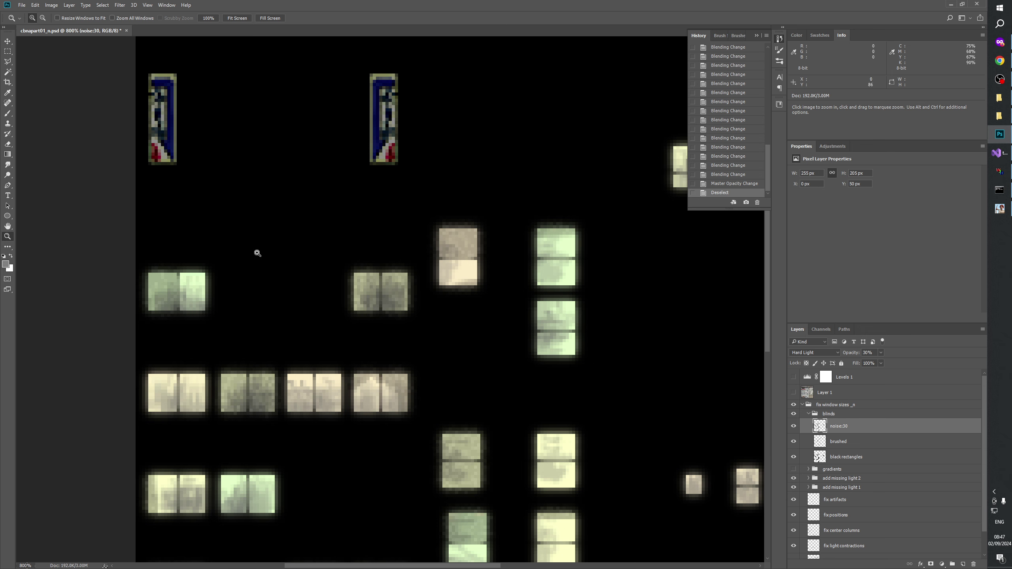
right_click(256, 251)
left_click(280, 266)
left_click(395, 334)
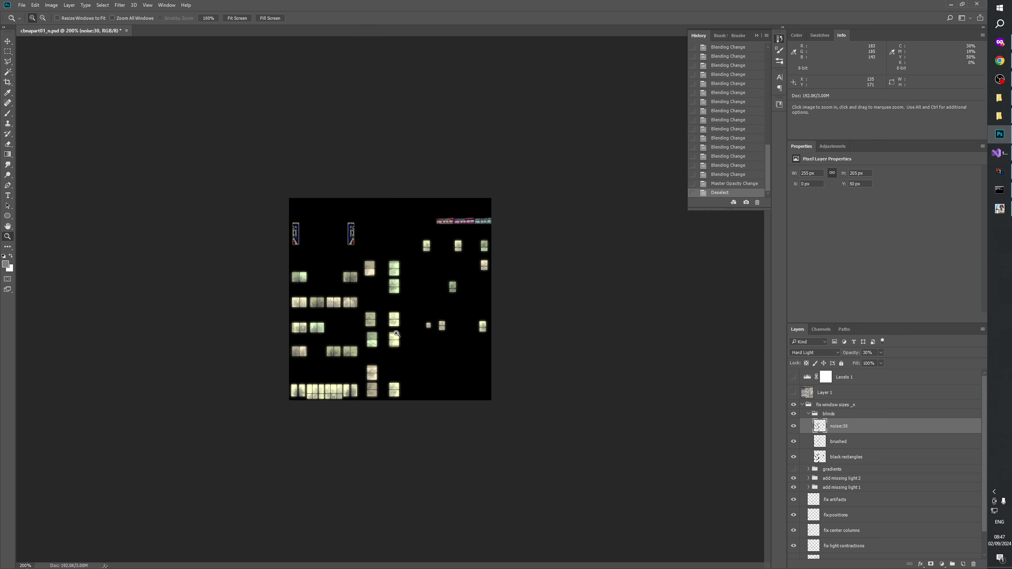
left_click(396, 334)
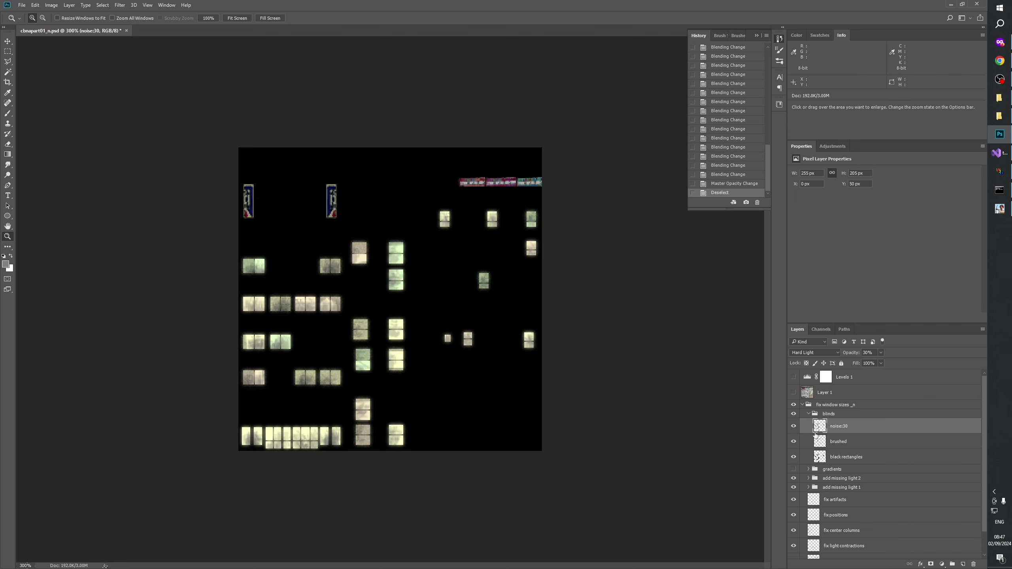
left_click(794, 415)
left_click(794, 415)
left_click(794, 414)
left_click(794, 415)
left_click(793, 414)
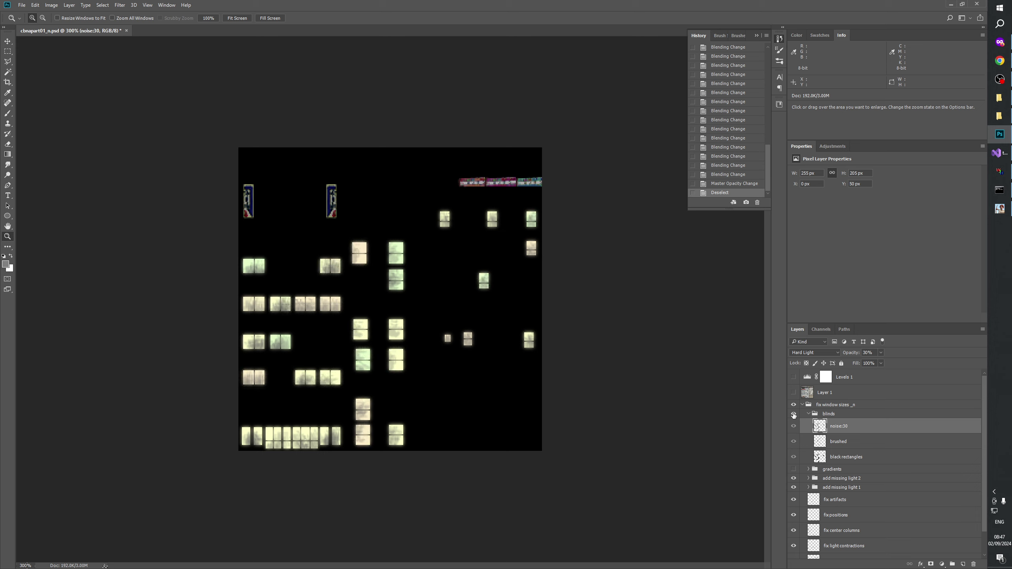
left_click(794, 415)
left_click(794, 414)
left_click(794, 415)
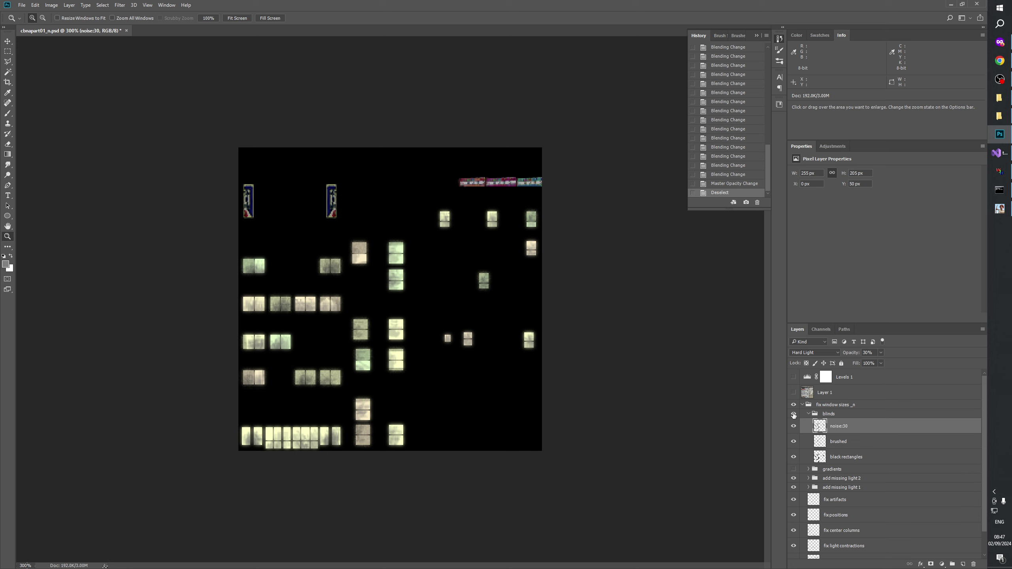
left_click(794, 414)
left_click(793, 414)
left_click(794, 415)
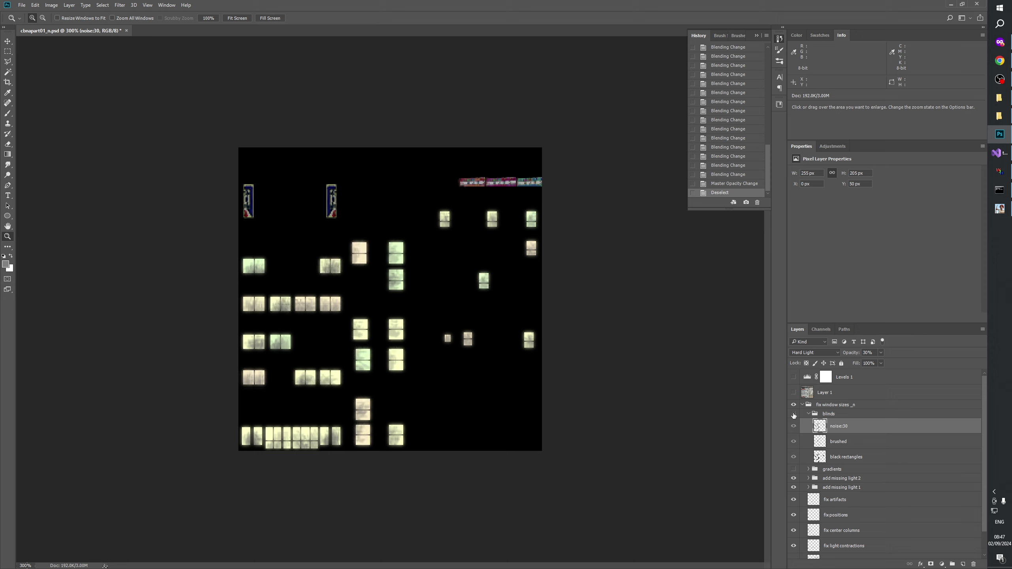
left_click(794, 415)
left_click(794, 414)
left_click(794, 415)
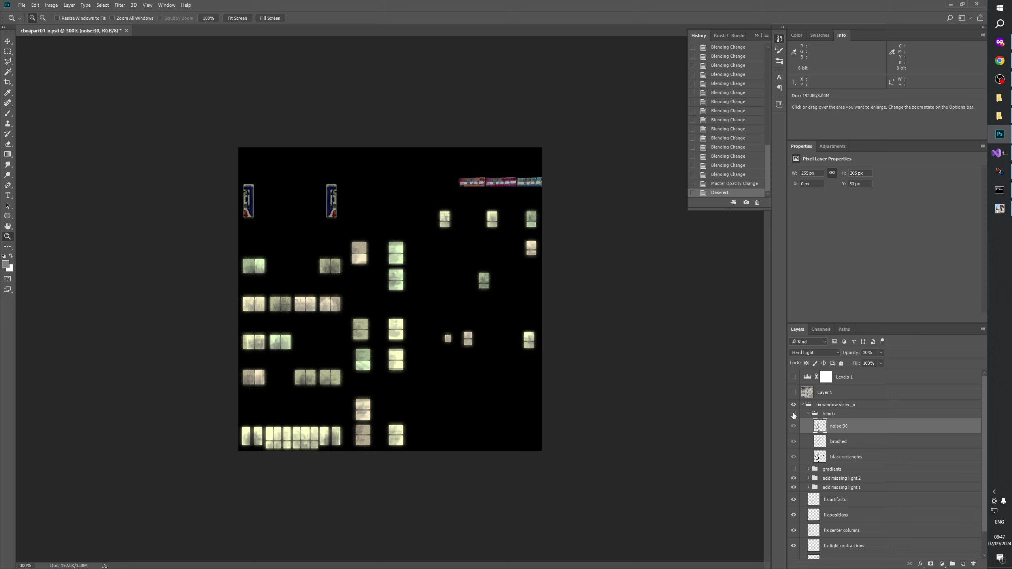
left_click(794, 414)
left_click(794, 414)
left_click(794, 415)
left_click(794, 415)
left_click(794, 414)
left_click(794, 415)
left_click(794, 415)
left_click(794, 414)
left_click(794, 415)
left_click(794, 415)
left_click(794, 414)
left_click(793, 414)
left_click(794, 415)
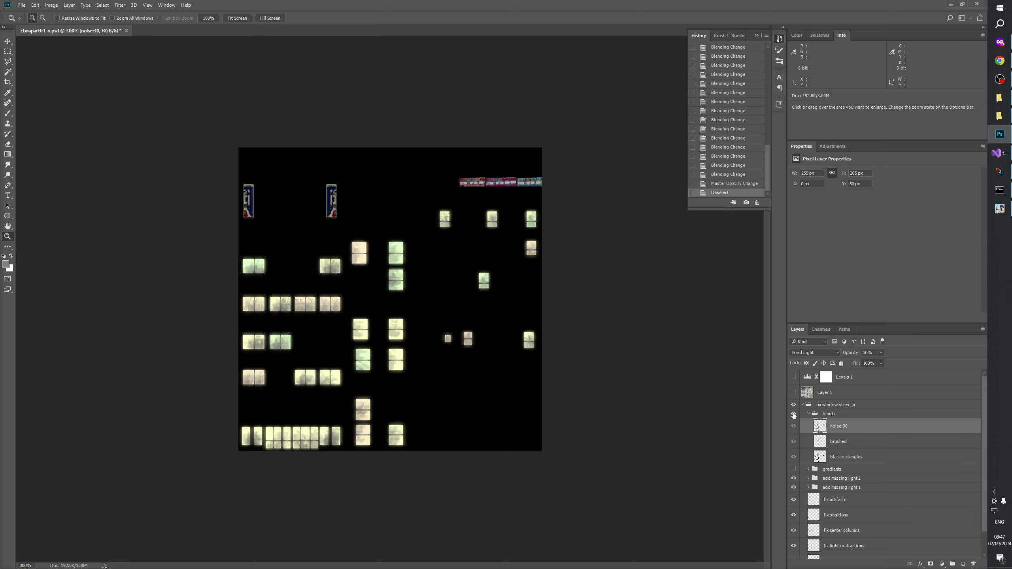
left_click(794, 415)
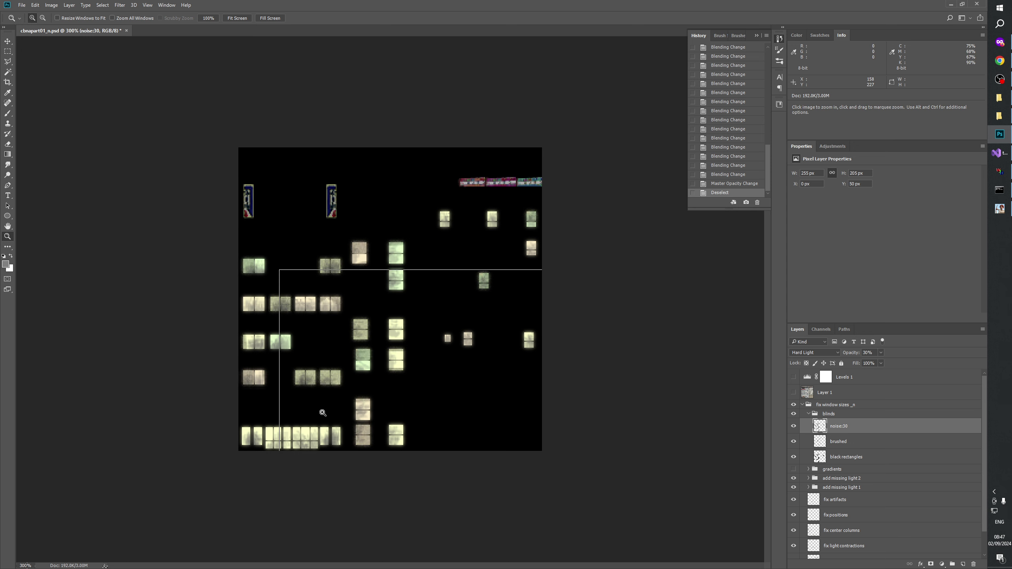
- Check the noise:30 layer hidden and shown at close range, and set its opacity back to 100%
left_click(257, 394)
left_click(257, 395)
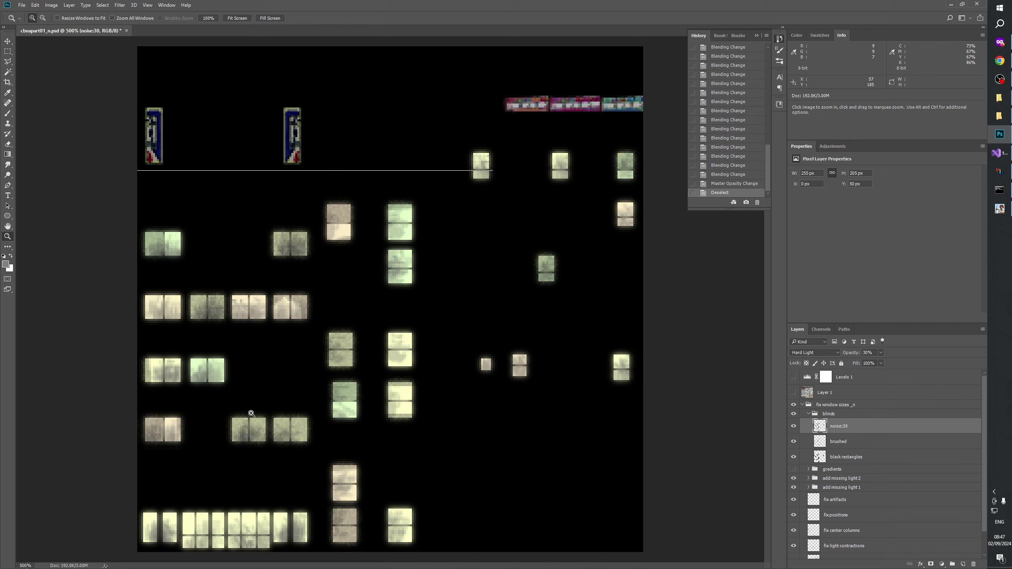
left_click(252, 414)
left_click(252, 414)
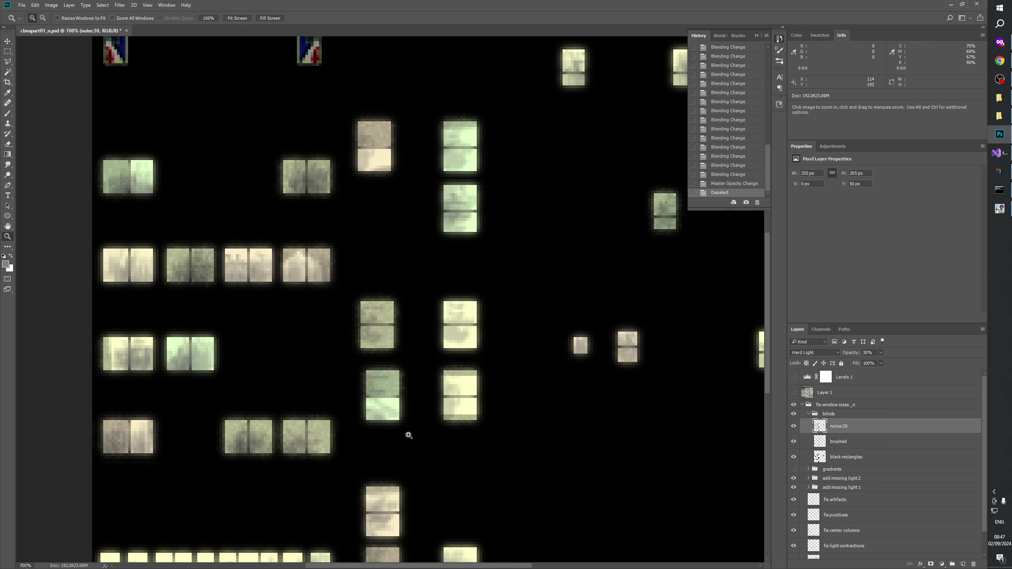
left_click(793, 427)
left_click(792, 426)
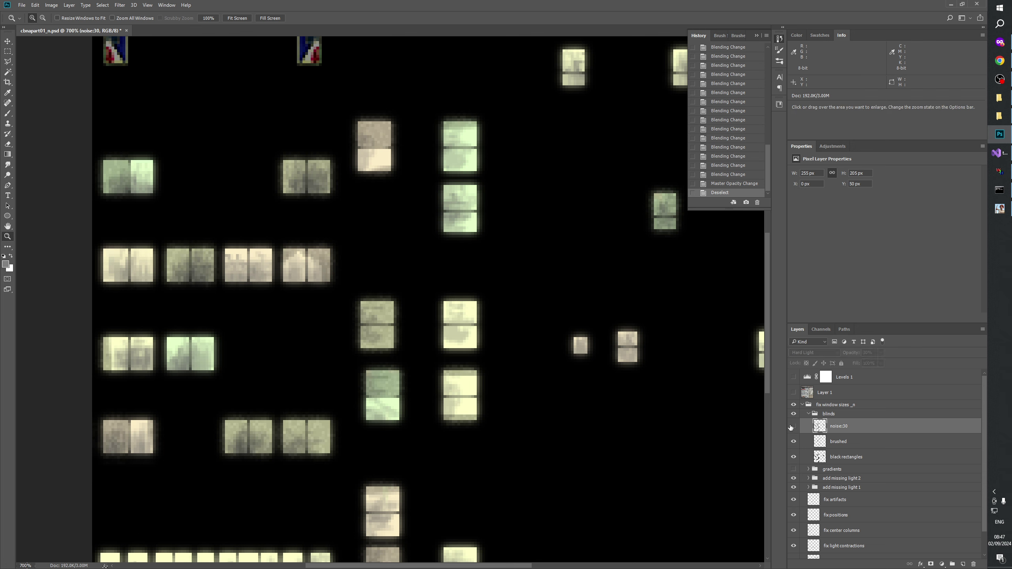
left_click(792, 427)
left_click(793, 427)
left_click(793, 427)
left_click_drag(937, 363, 945, 363)
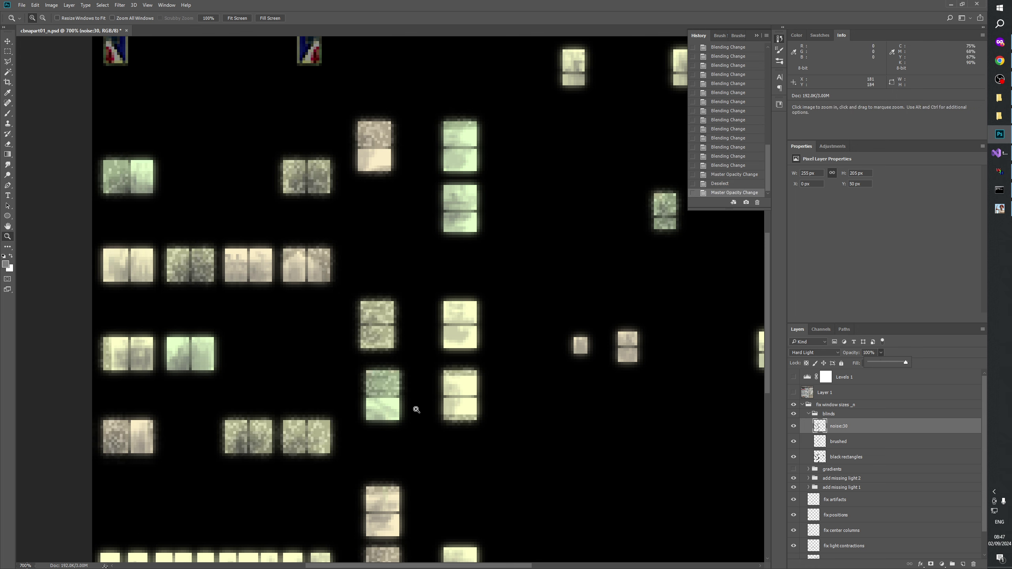
- Delete the noise:30 strips above and below the fourth row of windows in the left block
left_click(8, 51)
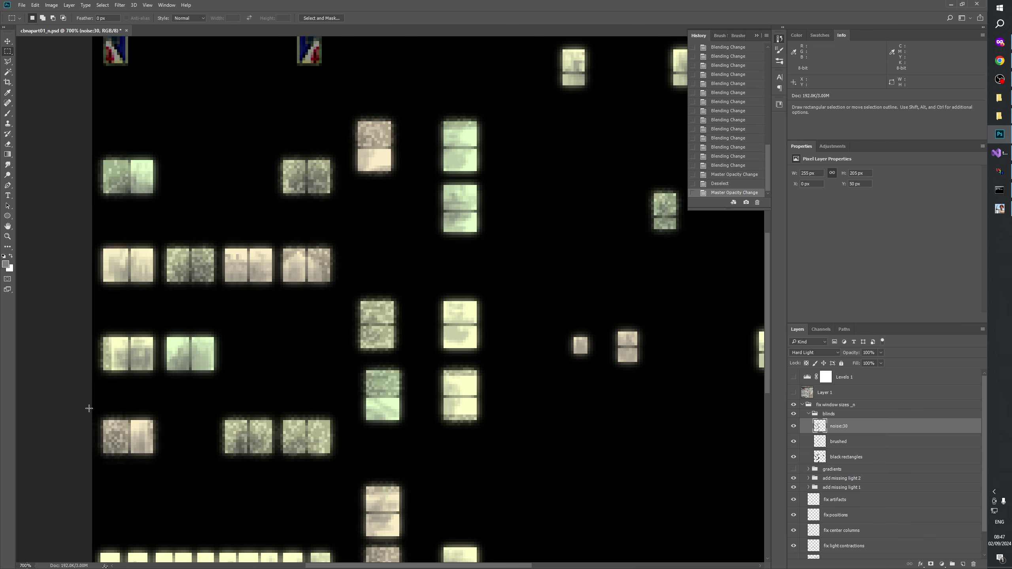
left_click_drag(281, 417, 344, 418)
key("Delete")
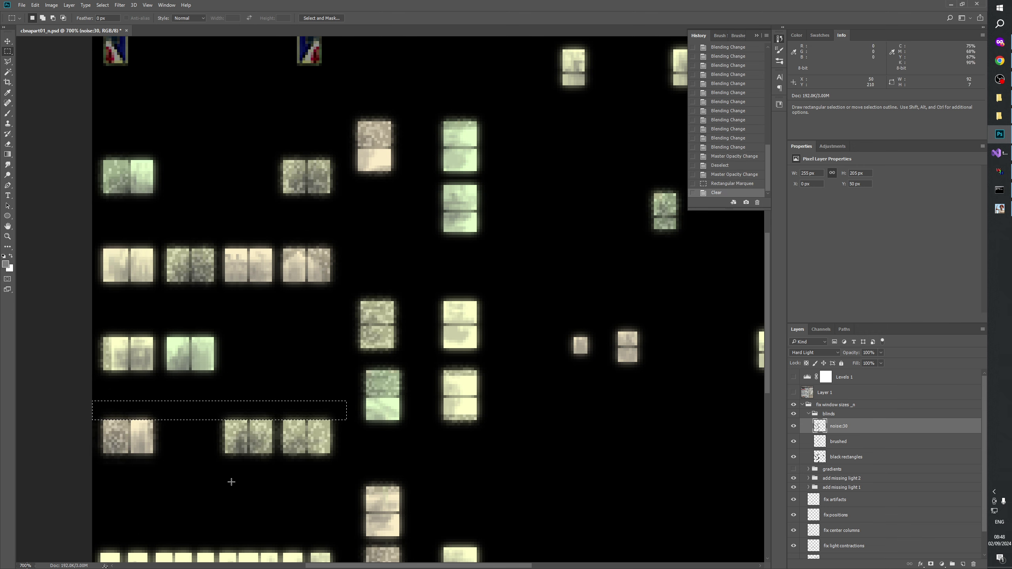
key("ctrl+d")
left_click_drag(91, 500, 350, 453)
key("Delete")
key("ctrl+d")
- Delete the excess noise beside and between the two right-hand window pairs of the fourth row
left_click_drag(344, 398, 330, 470)
key("Delete")
key("ctrl+d")
mouse_move(276, 413)
left_mouse_down()
mouse_move(282, 486)
mouse_move(280, 400)
mouse_move(278, 470)
left_mouse_up()
key("Delete")
key("ctrl+d")
key("Delete")
key("ctrl+d")
left_click_drag(200, 404, 226, 476)
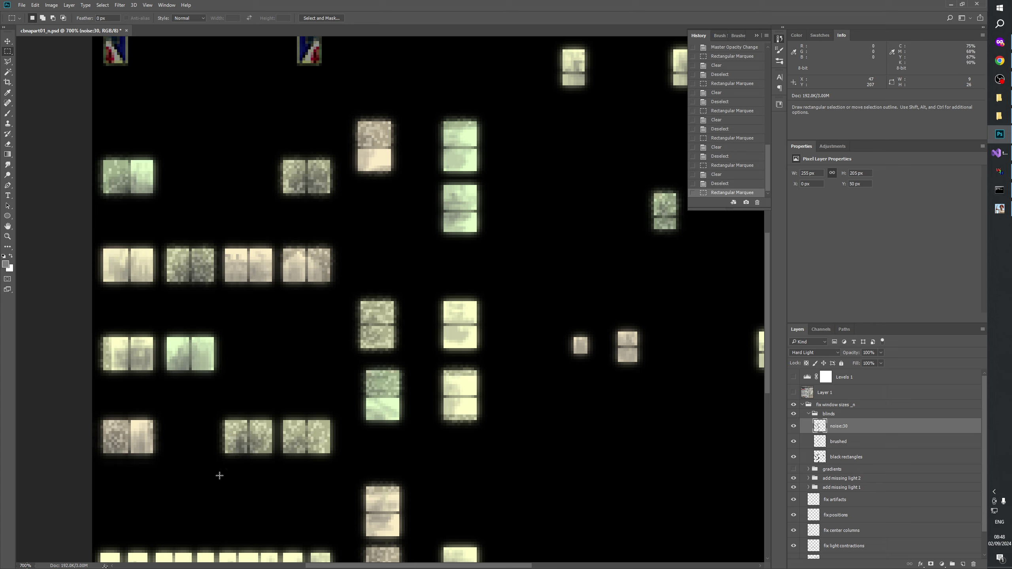
key("Delete")
key("ctrl+d")
- Delete the excess noise to the right of and above the fourth row's leftmost window pair
left_click_drag(192, 407, 154, 488)
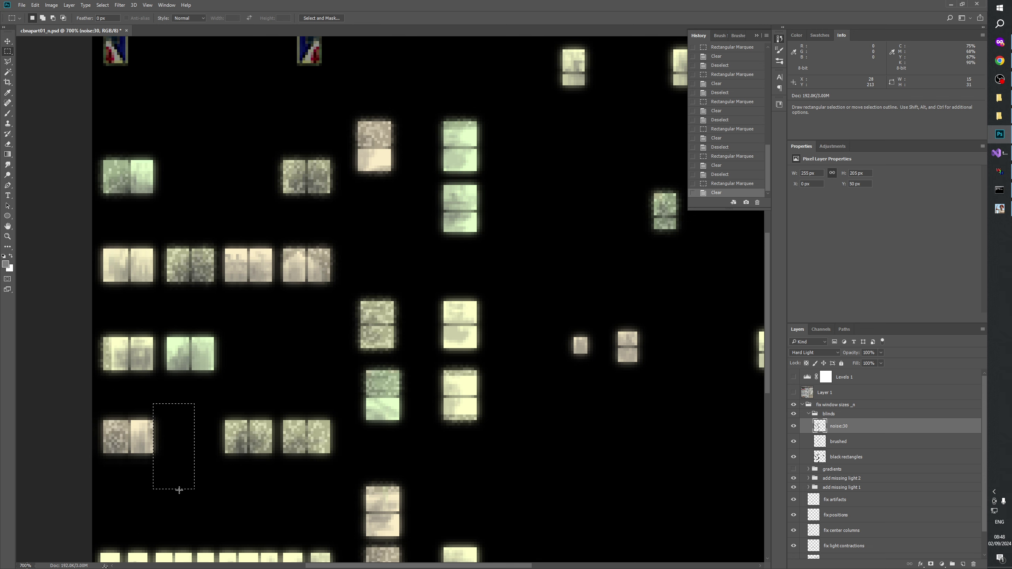
key("Delete")
key("ctrl+d")
left_click_drag(83, 407, 186, 421)
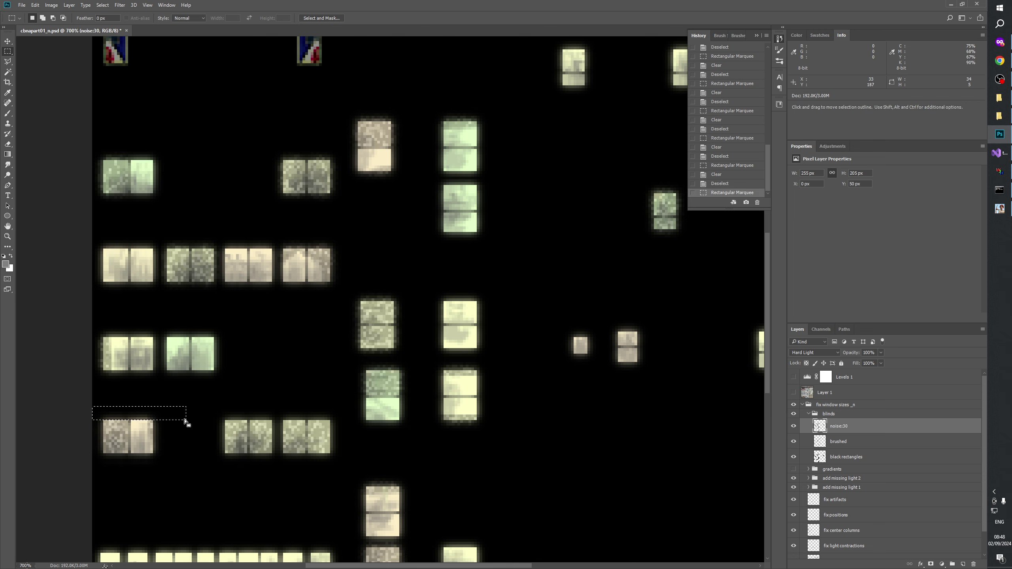
key("Delete")
key("ctrl+d")
- Delete the excess noise above, below and to the left of the third row's windows
left_click_drag(92, 310, 244, 336)
key("Delete")
key("ctrl+d")
left_click_drag(84, 394, 245, 371)
key("Delete")
key("ctrl+d")
mouse_move(88, 324)
left_mouse_down()
mouse_move(89, 388)
mouse_move(103, 400)
left_mouse_up()
key("Delete")
key("ctrl+d")
- Delete the excess noise above, below and between the window pairs of the second row
mouse_move(126, 225)
left_mouse_down()
mouse_move(368, 244)
mouse_move(331, 293)
left_mouse_up()
key("Delete")
key("ctrl+d")
key("Delete")
key("ctrl+d")
left_click_drag(120, 309, 345, 279)
key("Delete")
key("ctrl+d")
left_click_drag(119, 235, 216, 307)
key("Delete")
key("ctrl+d")
key("Delete")
key("ctrl+d")
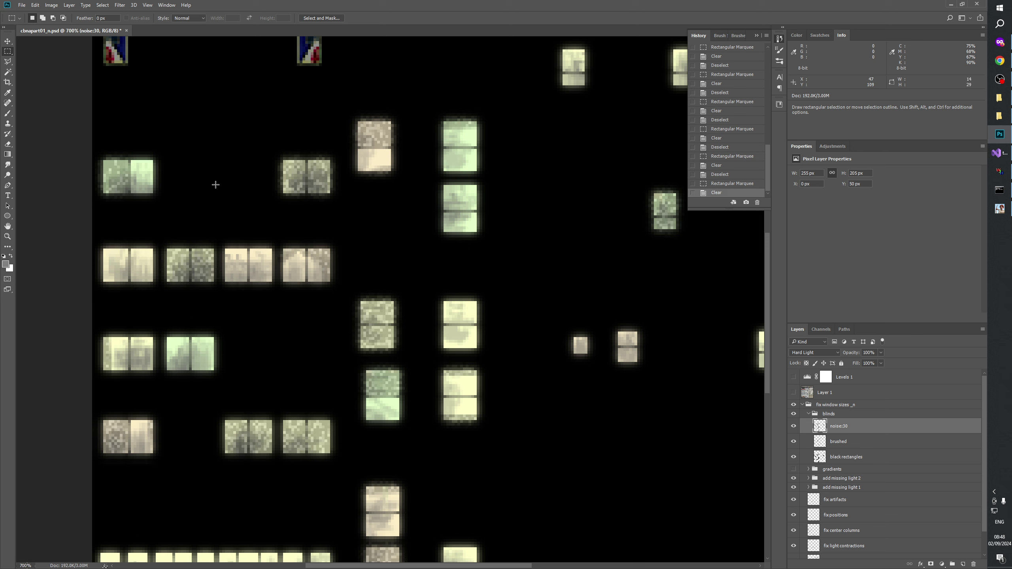
- Delete the excess noise around the green window pair at the left end of the first row
left_click_drag(200, 121, 174, 203)
key("ctrl+d")
left_click_drag(48, 234, 186, 194)
key("Delete")
key("ctrl+d")
mouse_move(86, 130)
left_mouse_down()
mouse_move(167, 147)
mouse_move(172, 159)
mouse_move(112, 218)
left_mouse_up()
key("Delete")
key("ctrl+d")
key("Delete")
key("ctrl+d")
- Delete the excess noise around the first row's right-hand window pair
left_click_drag(238, 215, 343, 195)
key("Delete")
key("ctrl+d")
mouse_move(241, 135)
left_mouse_down()
mouse_move(281, 215)
mouse_move(343, 159)
left_mouse_up()
key("ctrl+d")
key("Delete")
key("ctrl+d")
key("Delete")
key("ctrl+d")
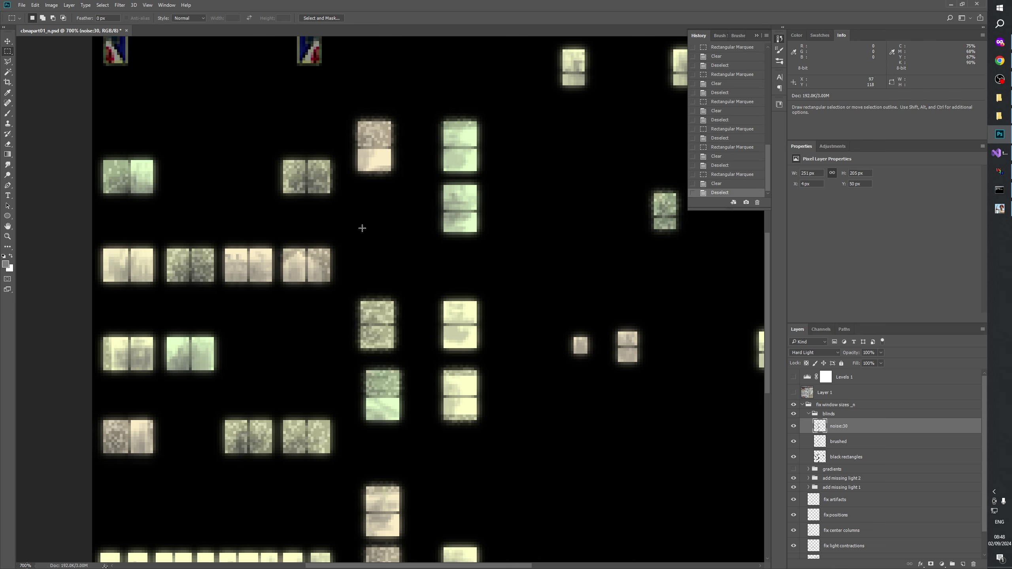
- Delete the excess noise below and on both sides of the upper beige window in the middle column
left_click_drag(362, 228, 329, 142)
key("ctrl+d")
key("Delete")
key("ctrl+d")
mouse_move(338, 221)
left_mouse_down()
mouse_move(388, 199)
mouse_move(412, 158)
left_mouse_up()
left_click_drag(418, 89, 392, 189)
key("Delete")
key("ctrl+d")
left_click_drag(335, 96, 355, 152)
key("Delete")
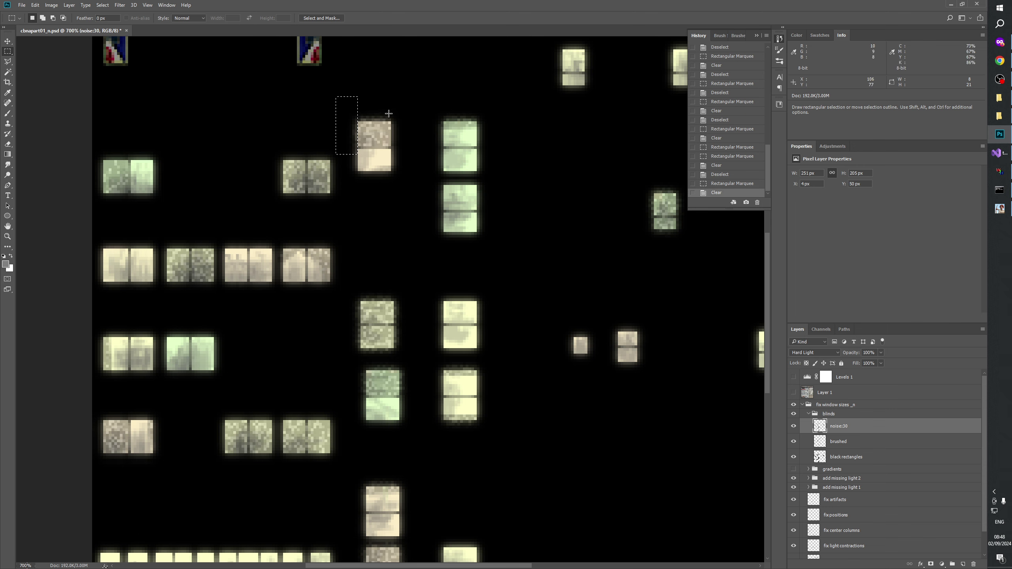
key("ctrl+d")
- Delete the excess noise above the upper beige window and around the neighbouring green window
left_click_drag(321, 99, 475, 161)
key("Delete")
key("ctrl+d")
key("Delete")
key("ctrl+d")
key("Delete")
key("ctrl+d")
left_click_drag(426, 105, 441, 162)
key("Delete")
key("ctrl+d")
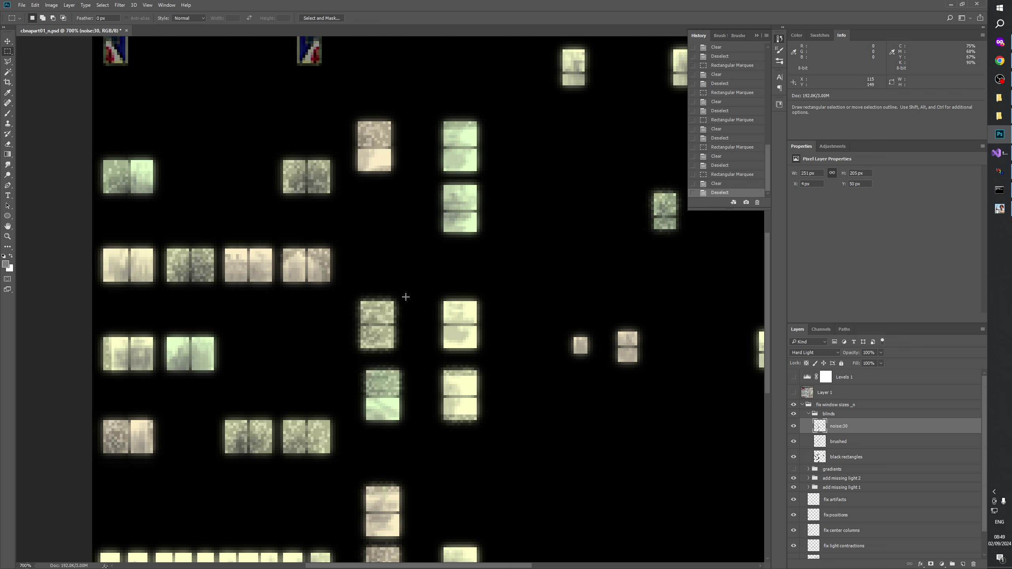
- Delete the excess noise around the olive-green window in the middle column
left_click_drag(408, 351, 396, 361)
key("Delete")
key("ctrl+d")
mouse_move(350, 276)
left_mouse_down()
mouse_move(405, 297)
mouse_move(359, 359)
mouse_move(414, 349)
mouse_move(422, 369)
mouse_move(406, 413)
mouse_move(399, 408)
left_mouse_up()
key("Delete")
key("ctrl+d")
key("Delete")
key("ctrl+d")
key("Delete")
key("ctrl+d")
- Delete the excess noise on both sides of the half-covered green window below the olive one
key("Delete")
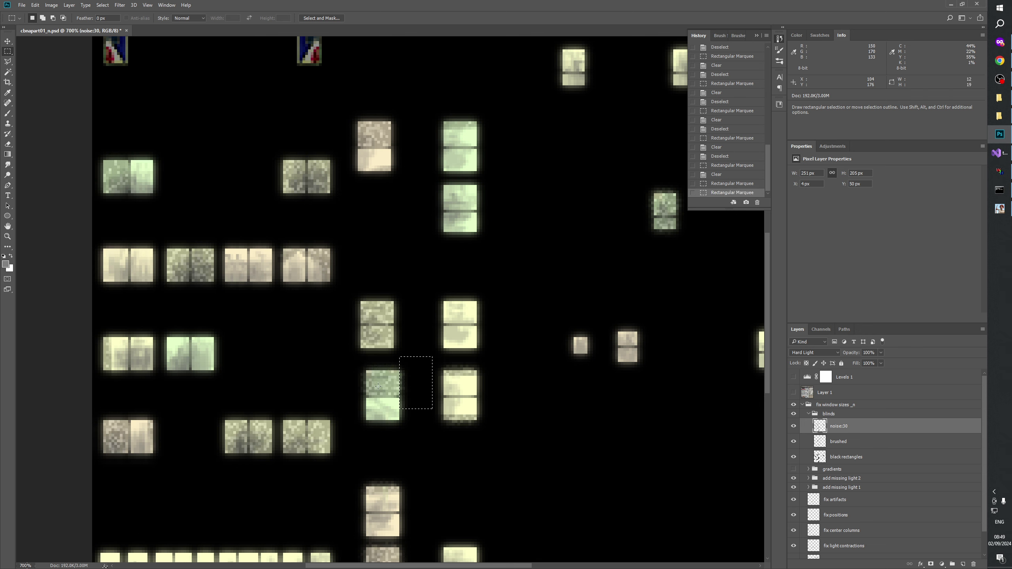
key("Delete")
key("ctrl+d")
left_click_drag(333, 365, 365, 408)
key("Delete")
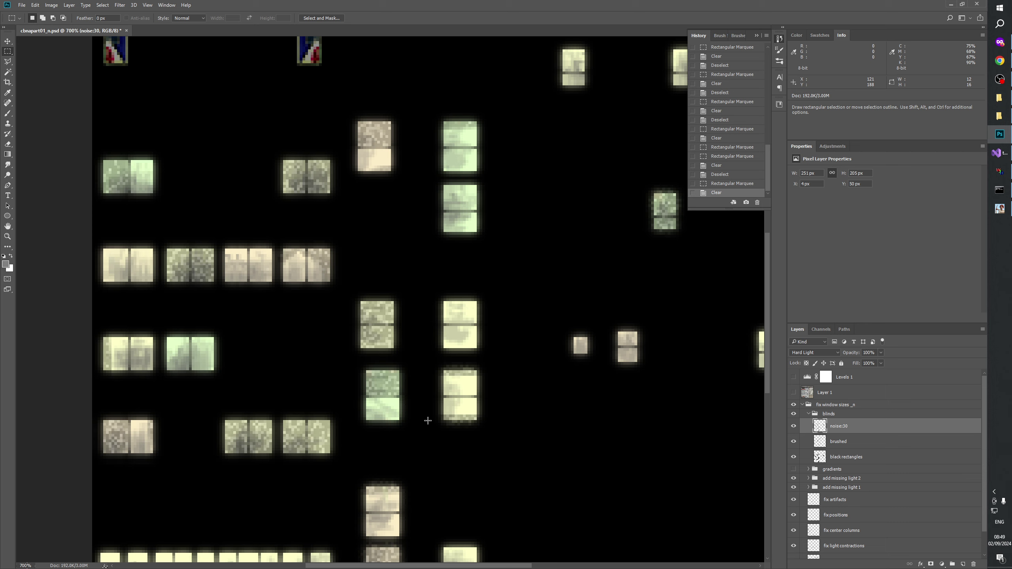
key("ctrl+d")
- Delete the excess noise on all sides of the lower of the two yellow windows beside the middle column
left_click_drag(429, 361, 497, 370)
key("Delete")
key("ctrl+d")
left_click_drag(410, 454, 502, 421)
key("Delete")
left_click_drag(503, 357, 477, 427)
key("Delete")
key("ctrl+d")
left_click_drag(427, 363, 441, 430)
key("Delete")
key("ctrl+d")
- Delete the excess noise around the isolated dark green window in the texture's right half
left_click_drag(547, 379, 348, 515)
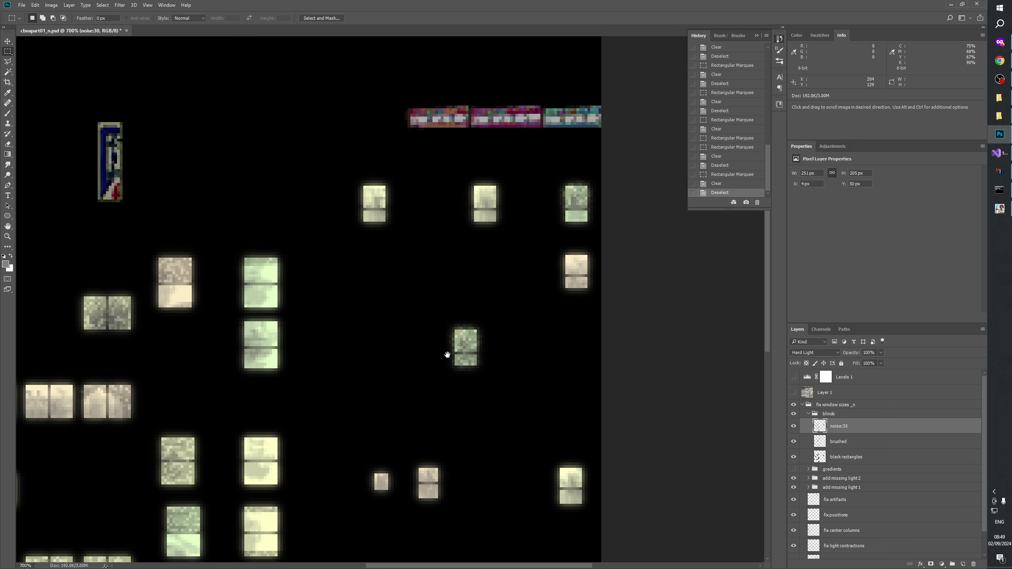
left_click_drag(420, 294, 454, 379)
key("Delete")
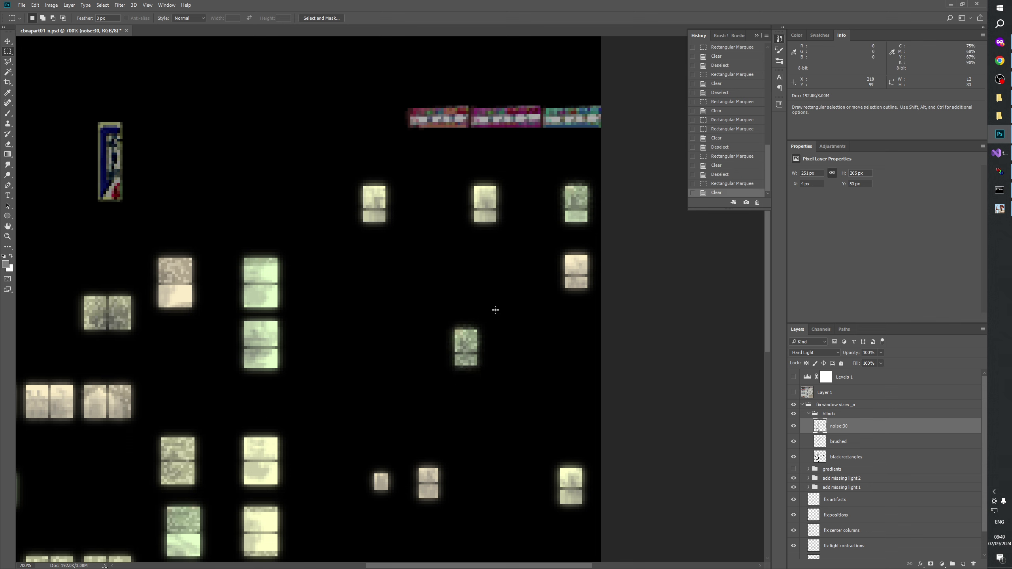
key("ctrl+d")
left_click_drag(473, 295, 478, 390)
key("Delete")
key("ctrl+d")
key("Delete")
key("ctrl+d")
left_click_drag(419, 404, 518, 370)
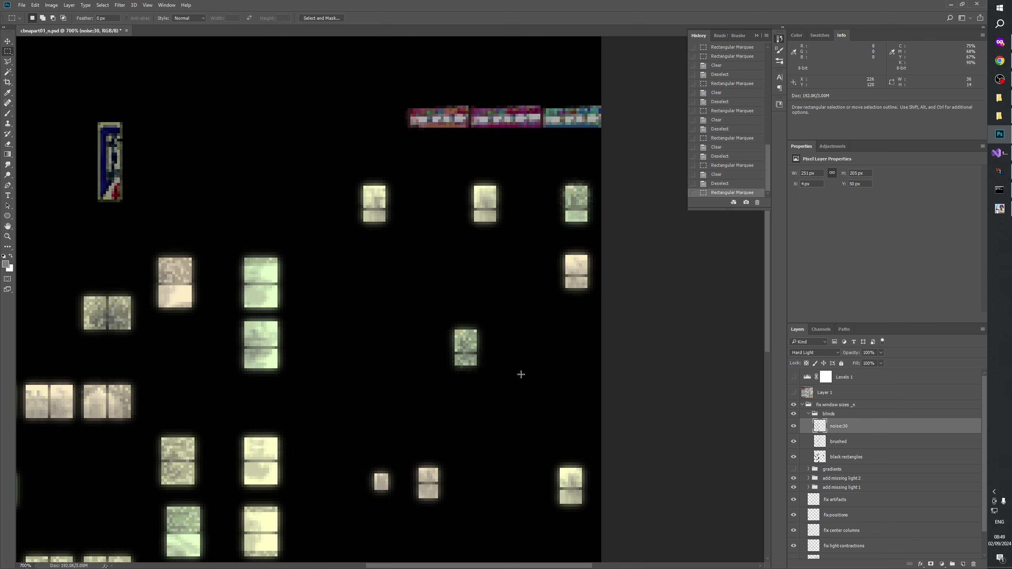
key("Delete")
key("ctrl+d")
- Delete the excess noise around the green window at the texture's upper right edge, above the beige one
left_click_drag(556, 208, 562, 233)
key("Delete")
key("ctrl+d")
left_click_drag(532, 164, 599, 244)
key("Delete")
key("ctrl+d")
key("Delete")
key("ctrl+d")
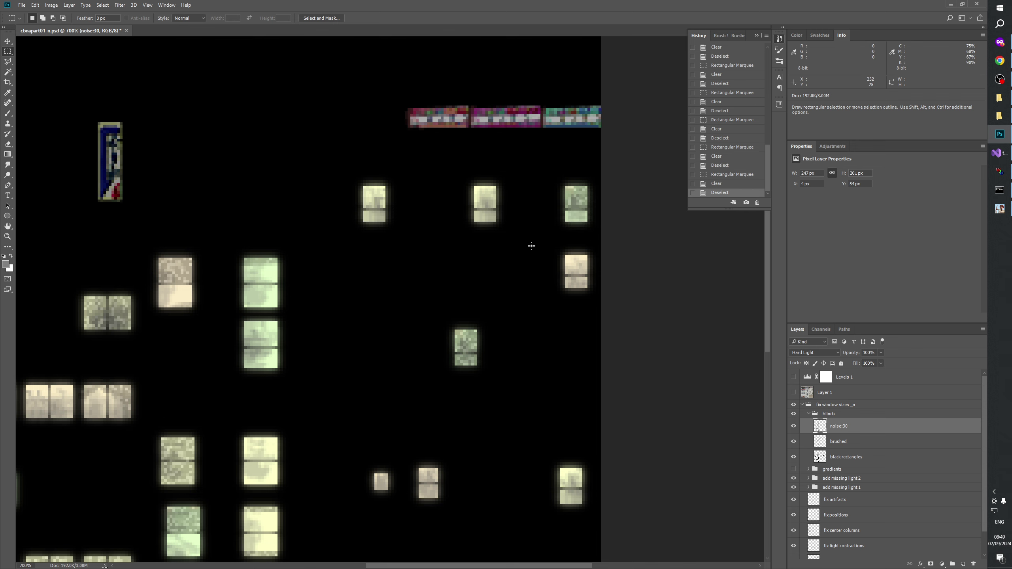
- Delete the excess noise around the brown window at the bottom of the middle column
left_click_drag(537, 453, 614, 217)
mouse_move(393, 421)
left_mouse_down()
mouse_move(434, 388)
mouse_move(384, 458)
mouse_move(414, 440)
left_mouse_up()
key("Delete")
key("ctrl+d")
key("Delete")
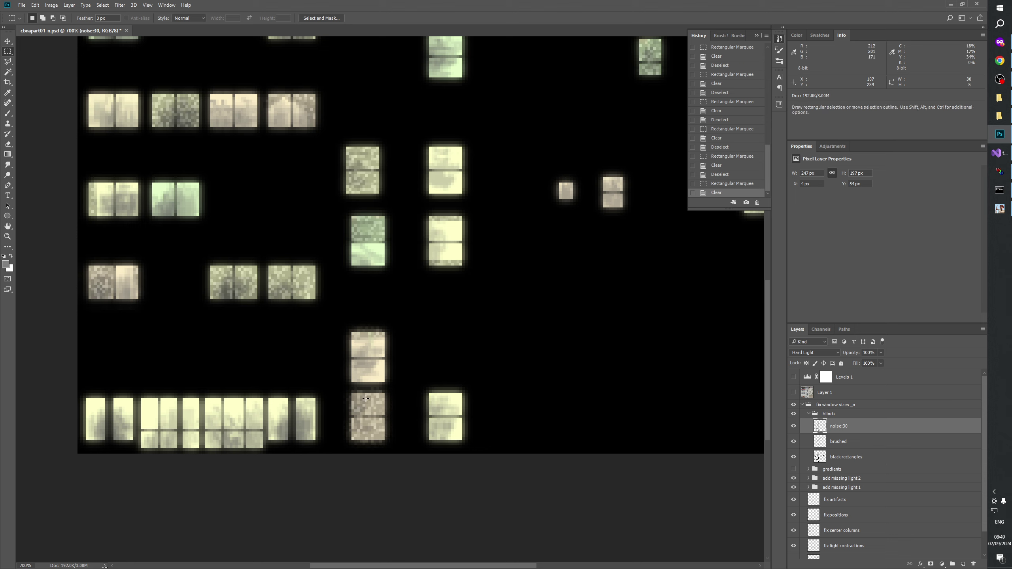
key("ctrl+d")
left_click_drag(339, 385, 351, 450)
key("Delete")
key("ctrl+d")
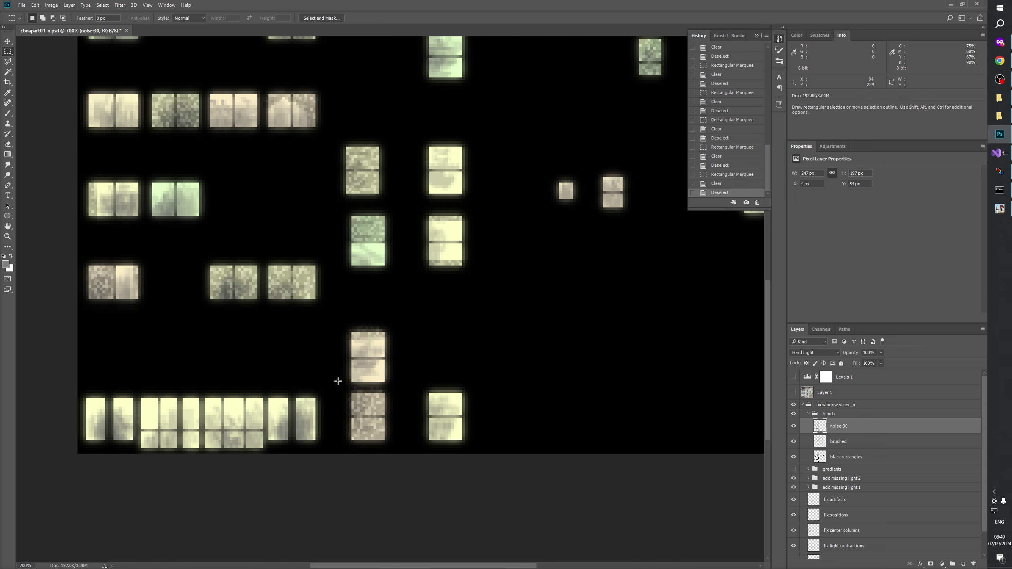
- Delete the excess noise between the two lowest middle-column windows and around the upper beige one of them
left_click_drag(338, 379, 413, 394)
key("Delete")
key("ctrl+d")
left_click_drag(327, 301, 389, 366)
key("Delete")
key("ctrl+d")
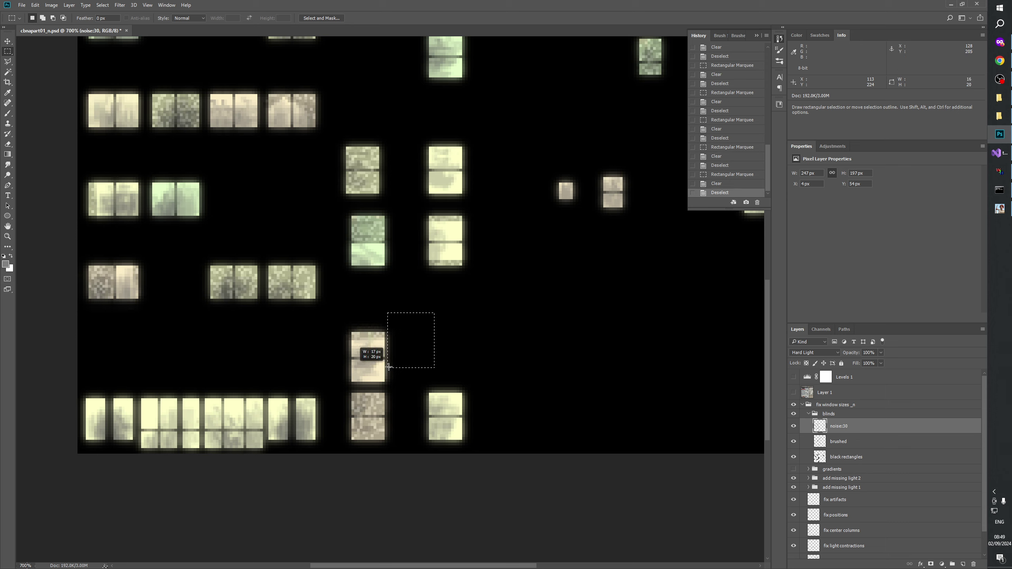
key("Delete")
key("ctrl+d")
left_click_drag(327, 321, 352, 376)
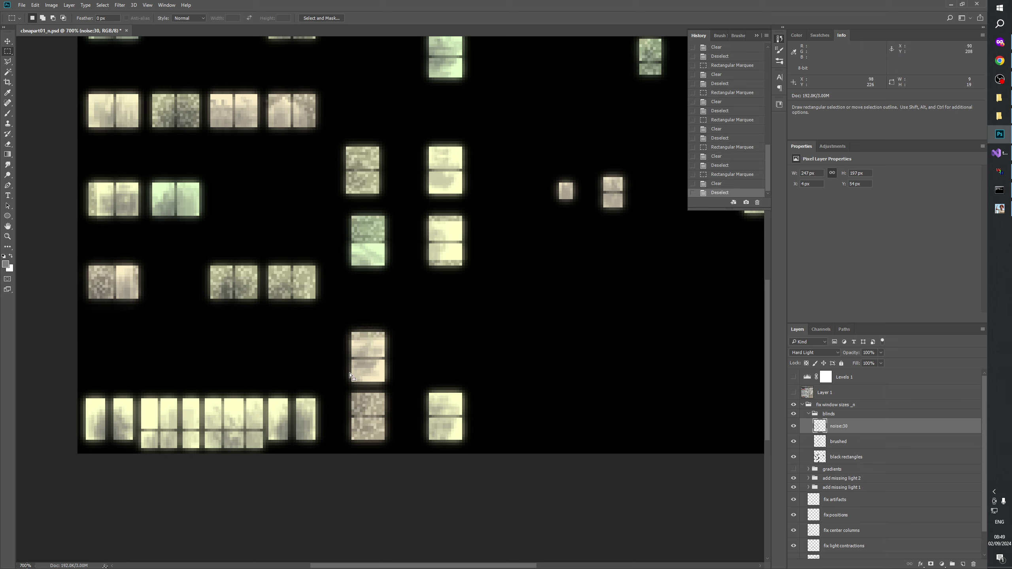
key("Delete")
key("ctrl+d")
- Load the noise layer's pixels as a selection and examine the texture for leftover noise outside the panes
left_click_drag(481, 309, 493, 394)
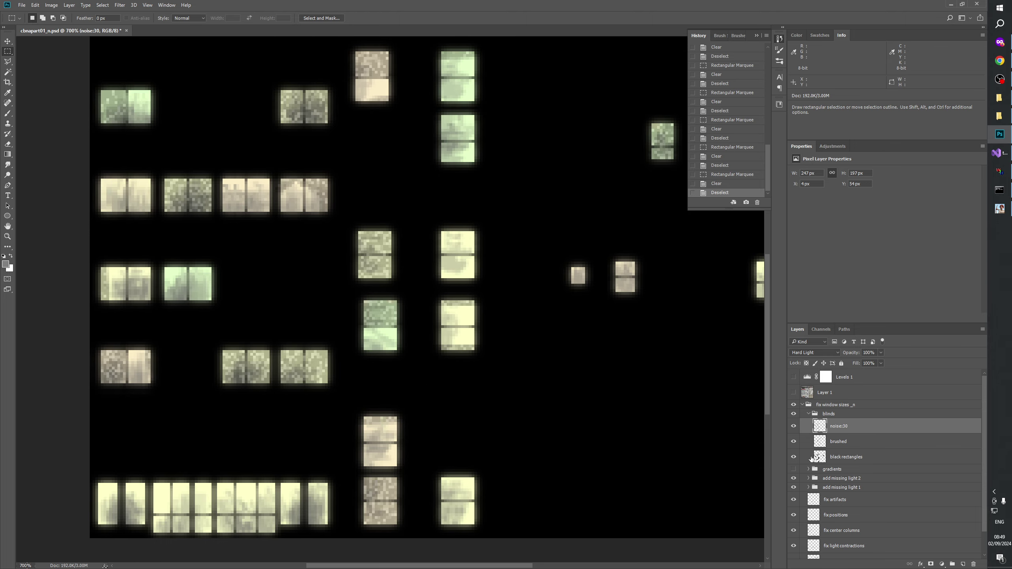
left_click(820, 426, "ctrl")
left_click_drag(374, 198, 454, 328)
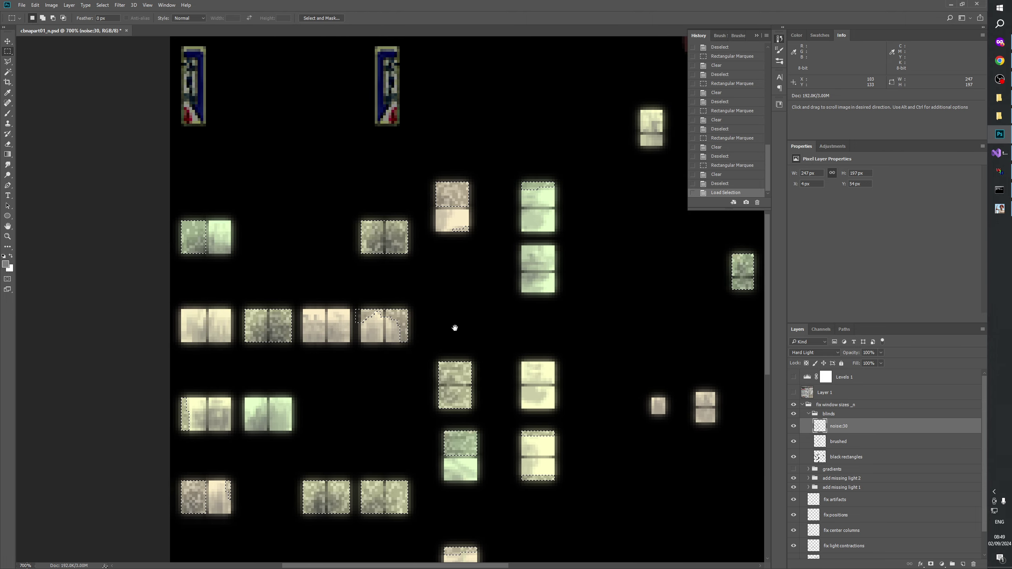
left_click_drag(411, 431, 469, 205)
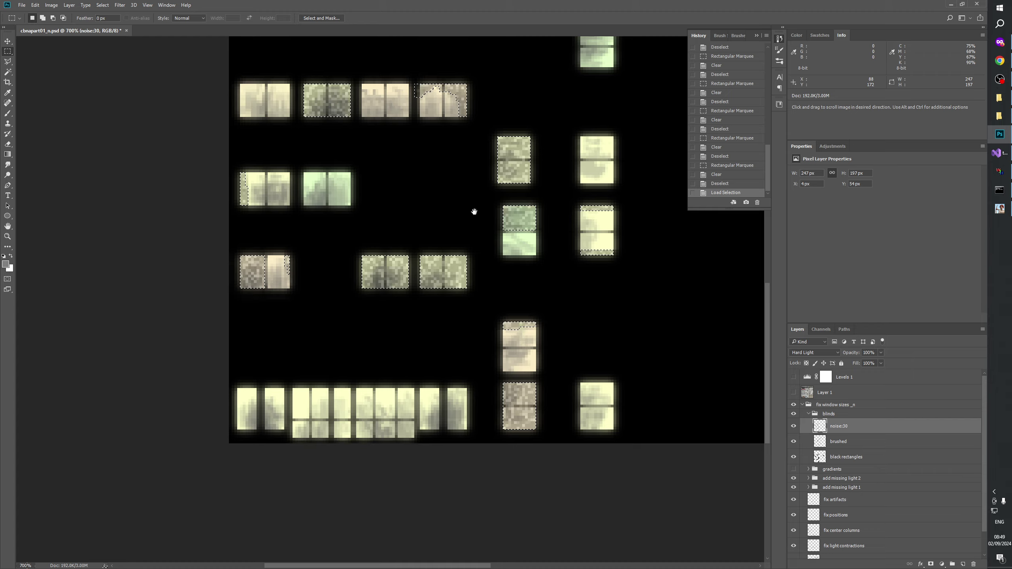
left_click_drag(634, 102, 463, 242)
mouse_move(617, 173)
left_mouse_down()
mouse_move(398, 271)
mouse_move(647, 111)
left_mouse_up()
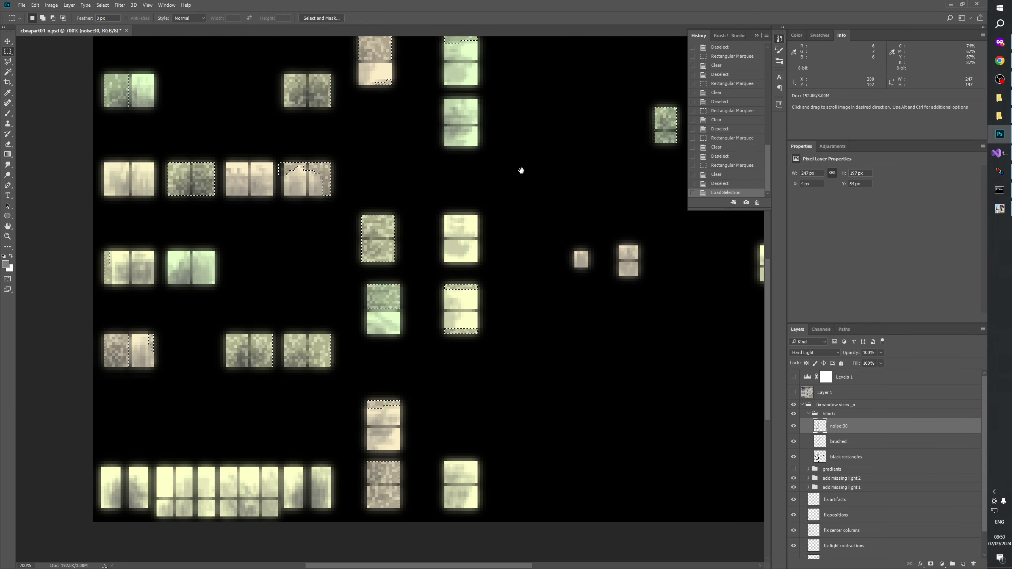
left_click_drag(474, 181, 564, 371)
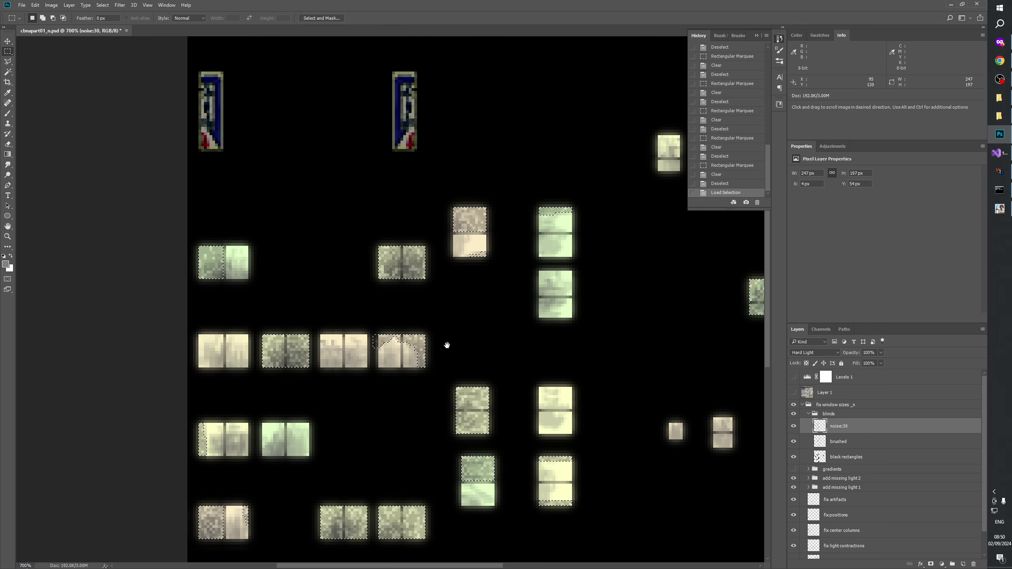
- Clear the loaded selection and delete the stray noise beside the second row's fourth window pair
key("ctrl+d")
left_click_drag(348, 313, 362, 341)
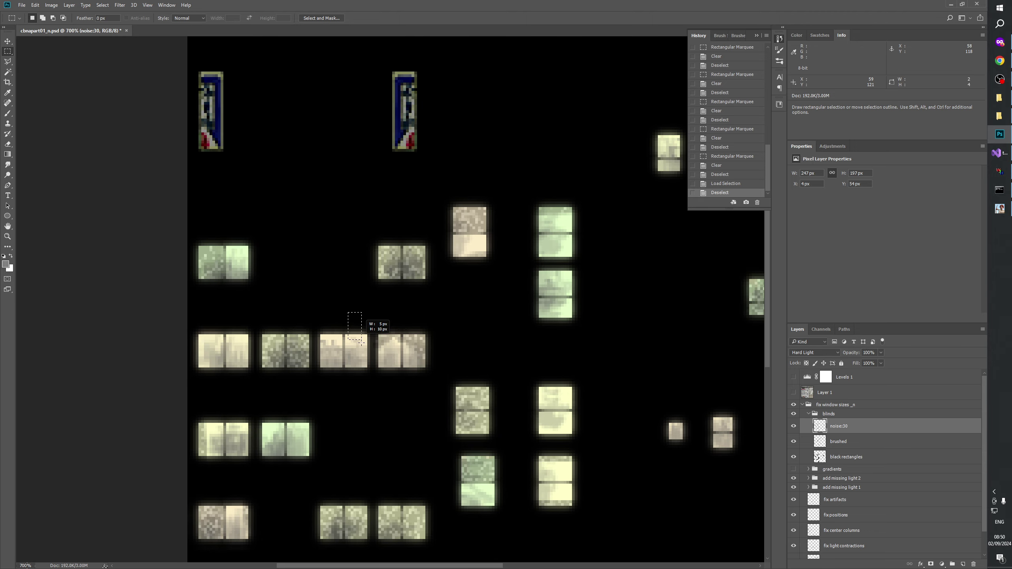
key("ctrl+d")
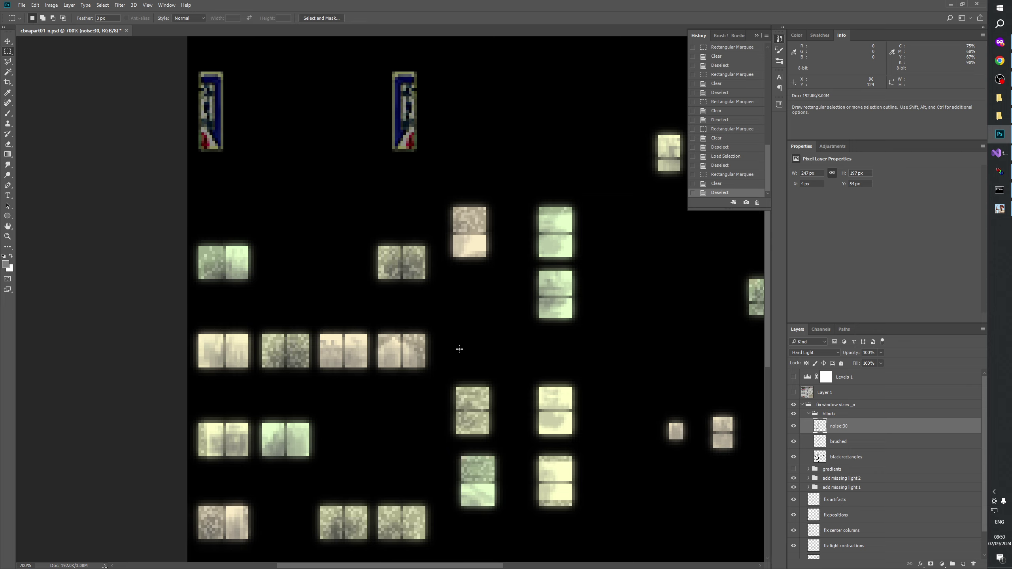
- Lower the noise layer's opacity to 30% and compare the windows with that layer hidden and shown
scroll(445, 309, "down", 3)
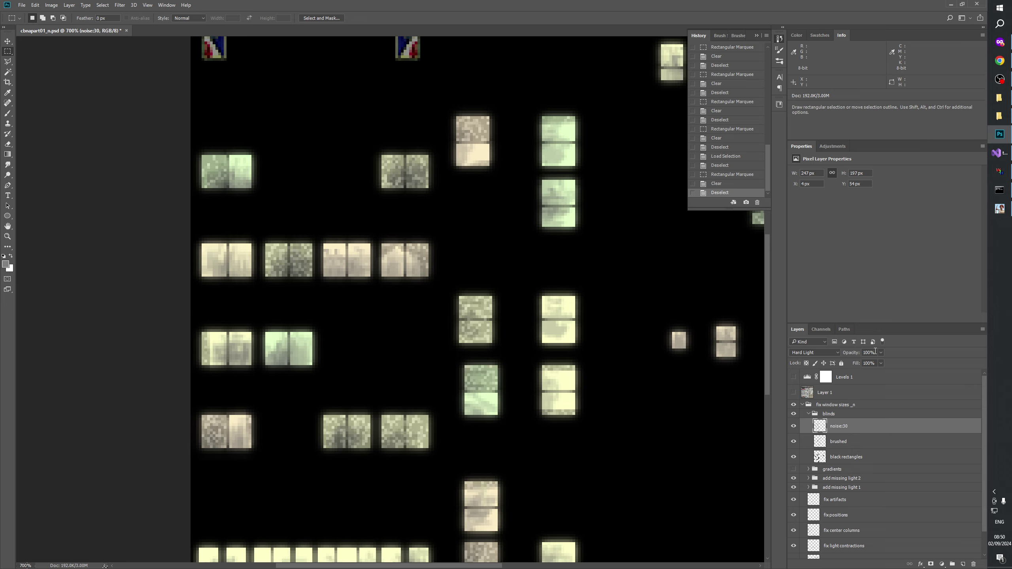
left_click_drag(856, 363, 855, 364)
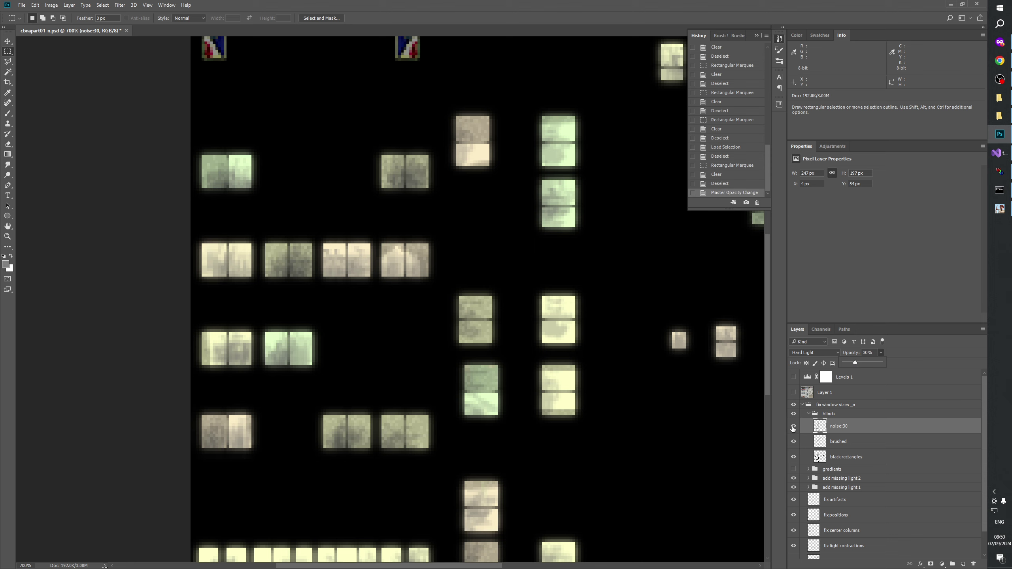
left_click(793, 428)
left_click(793, 428)
left_click(793, 428)
left_click(793, 428)
left_click(793, 428)
left_click(793, 427)
left_click(793, 428)
left_click(793, 428)
left_click(793, 428)
left_click(793, 428)
left_click(793, 428)
left_click(793, 428)
left_click(793, 428)
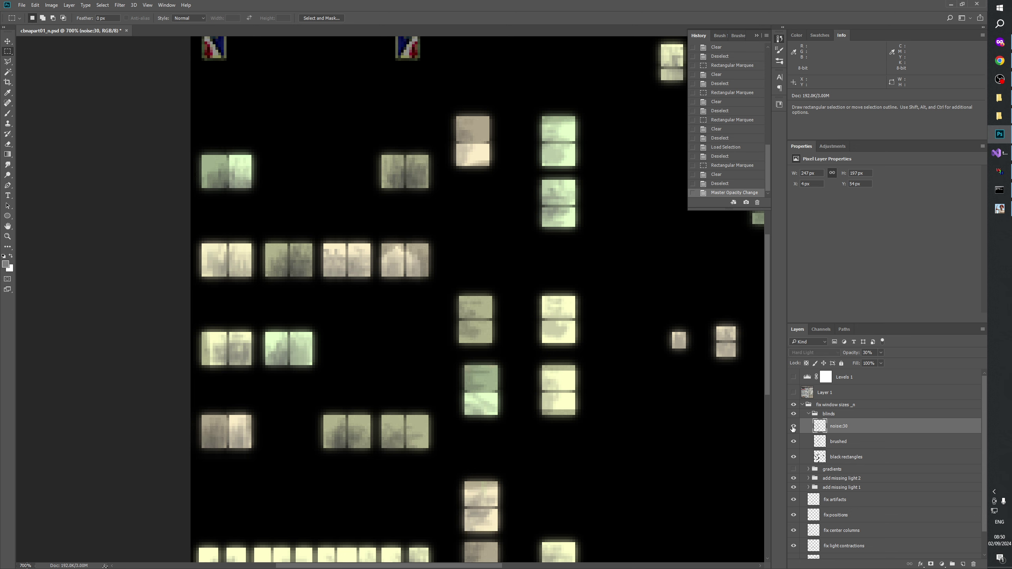
left_click(793, 428)
left_click(793, 428)
left_click(792, 428)
left_click(793, 429)
left_click(793, 428)
left_click(793, 428)
- Set the noise layer's opacity to 40% and compare the windows with the layer hidden and shown
mouse_move(483, 445)
left_mouse_down()
mouse_move(450, 318)
mouse_move(492, 369)
mouse_move(492, 459)
left_mouse_up()
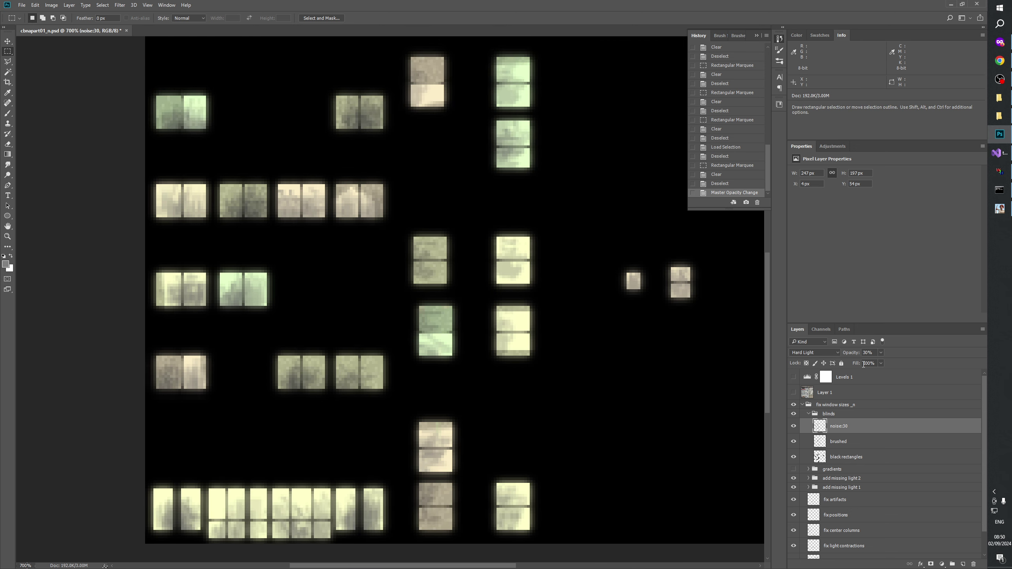
type("4")
key("Return")
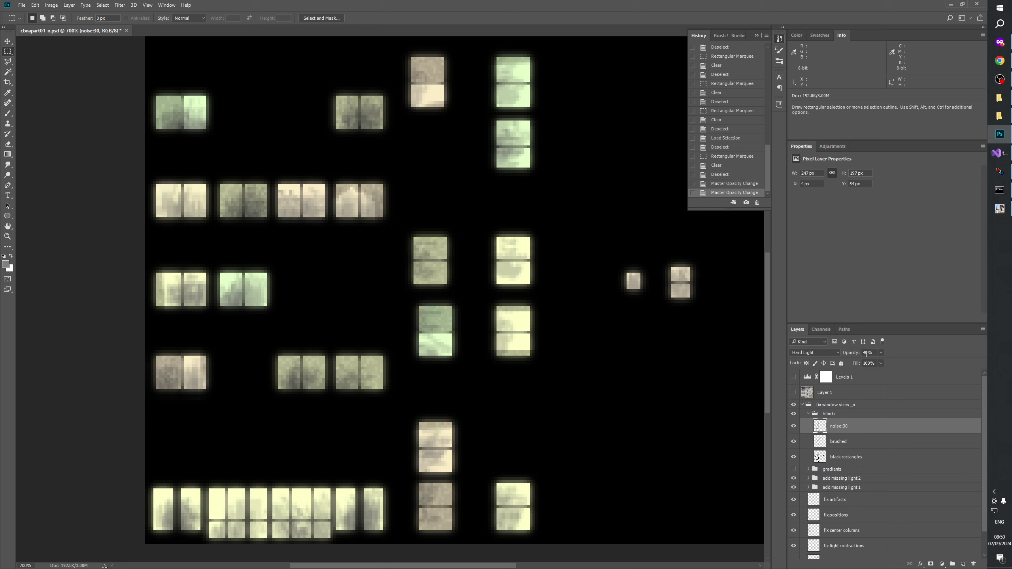
left_click(793, 426)
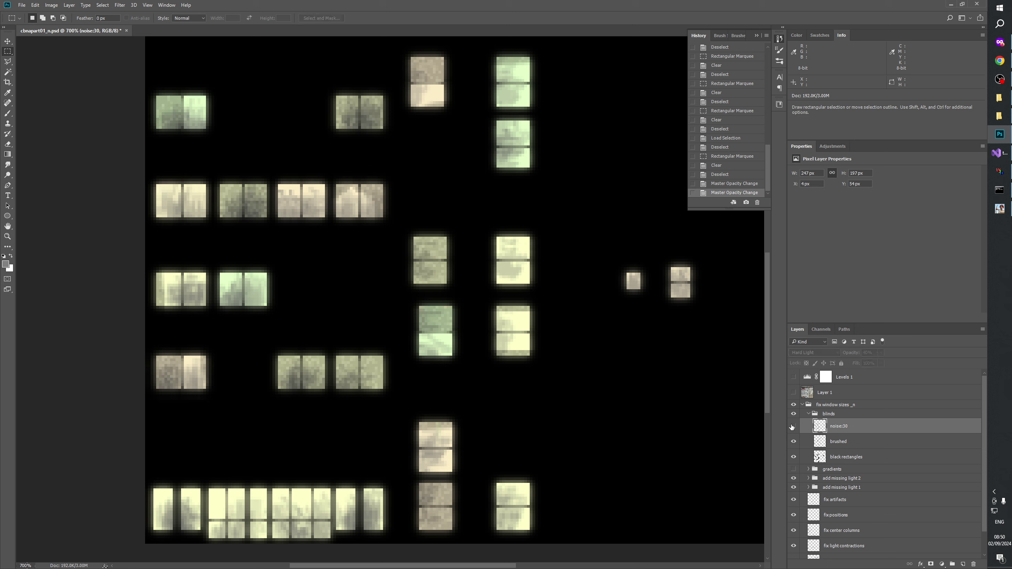
left_click(793, 426)
left_click(792, 426)
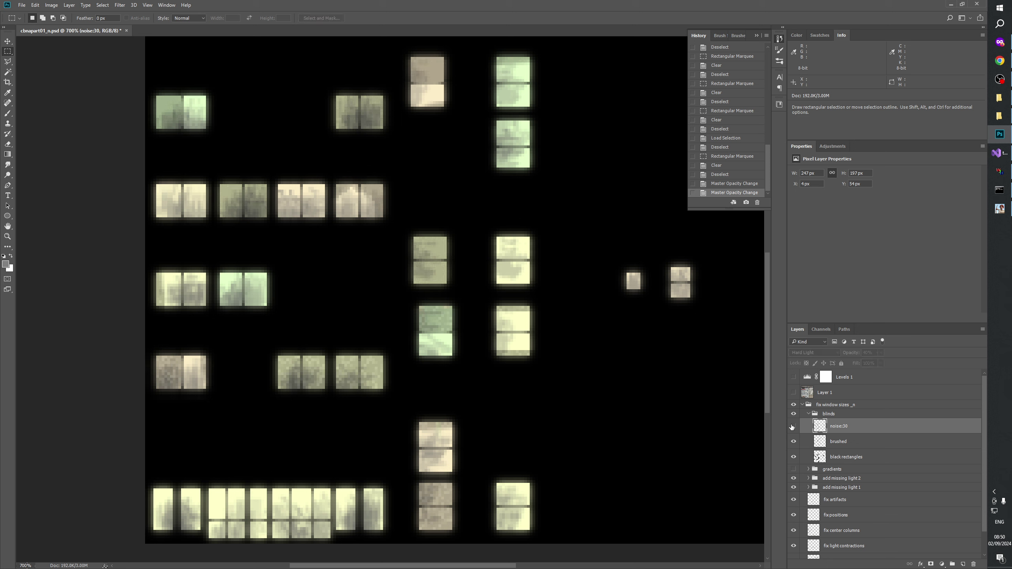
left_click(793, 426)
- Set the opacity of the blinds group to 40%
left_click(837, 414)
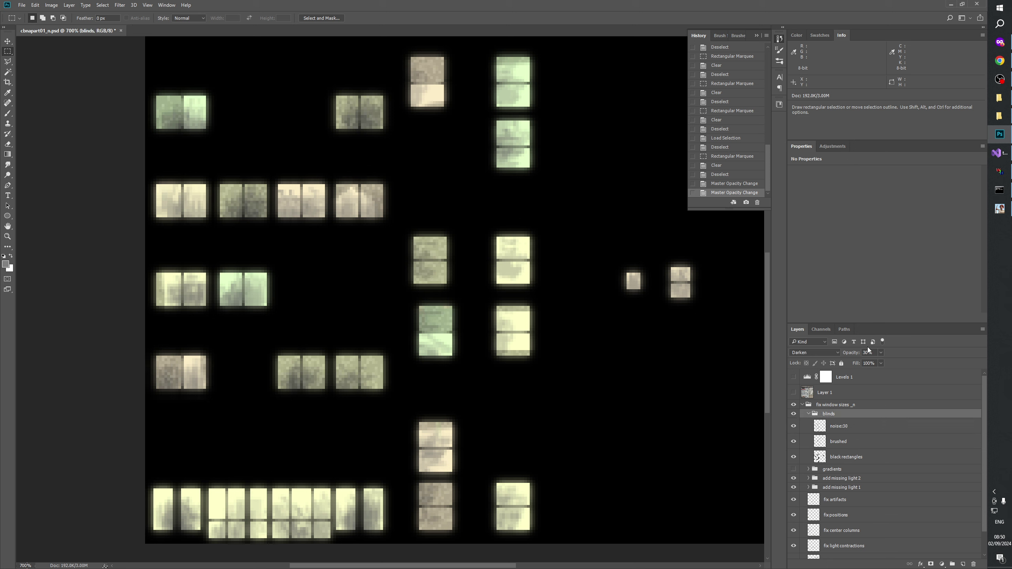
type("4")
key("Return")
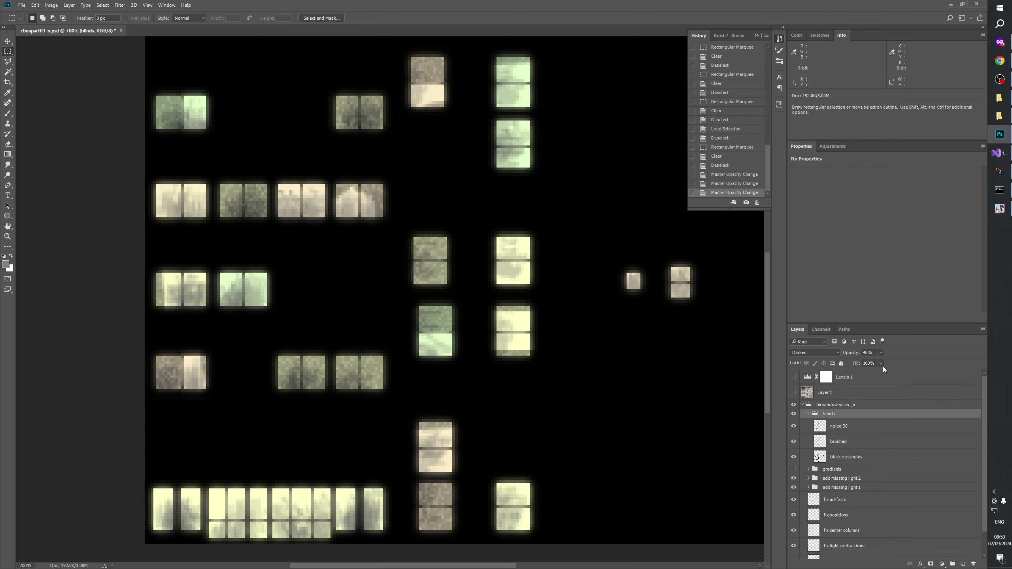
- Check the whole texture at a smaller scale and set the blinds group's opacity to 35%
left_click_drag(457, 232, 424, 423)
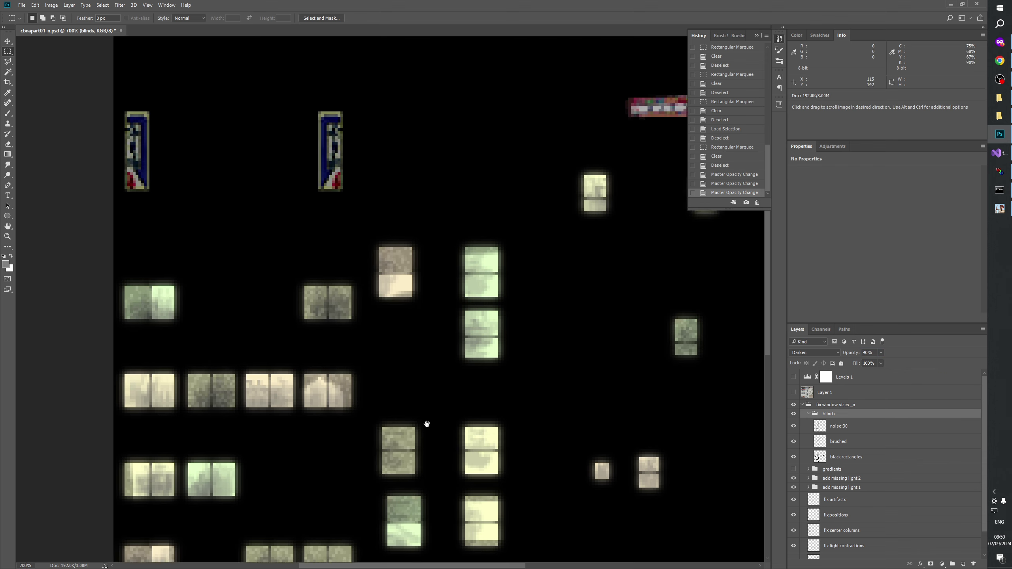
left_click_drag(669, 375, 535, 301)
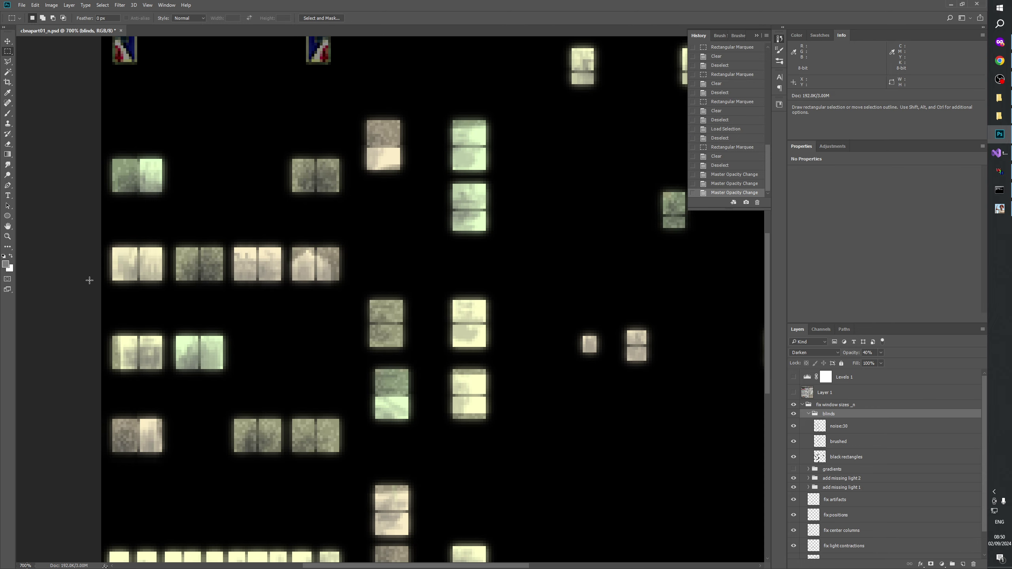
left_click(7, 237)
right_click(222, 256)
left_click(247, 271)
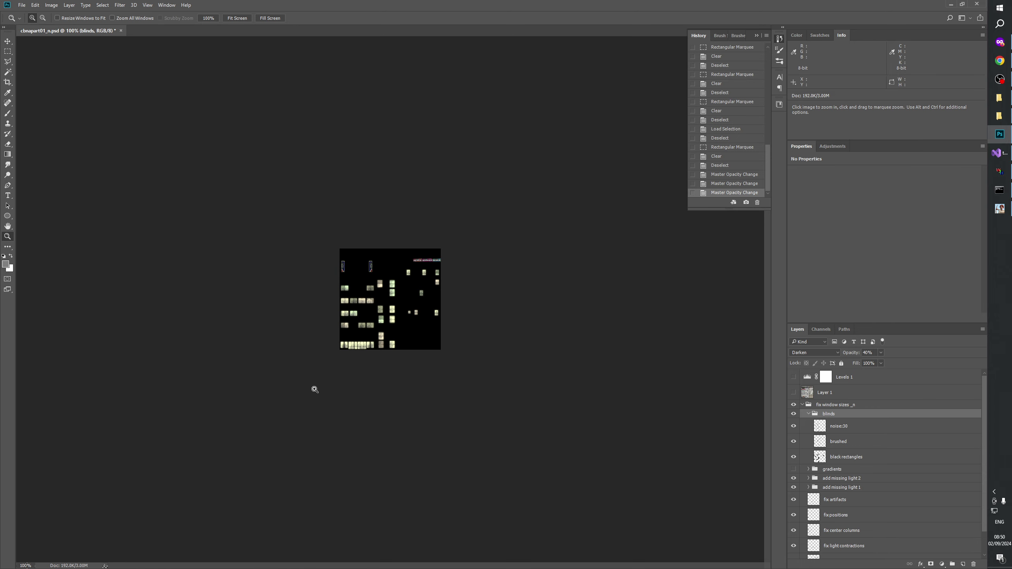
left_click(369, 413)
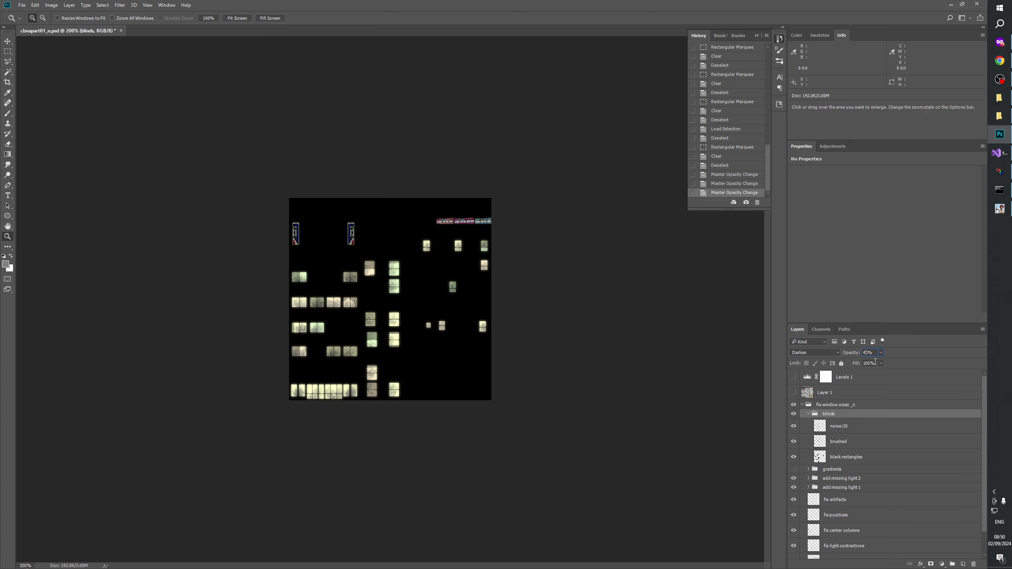
key("BackSpace")
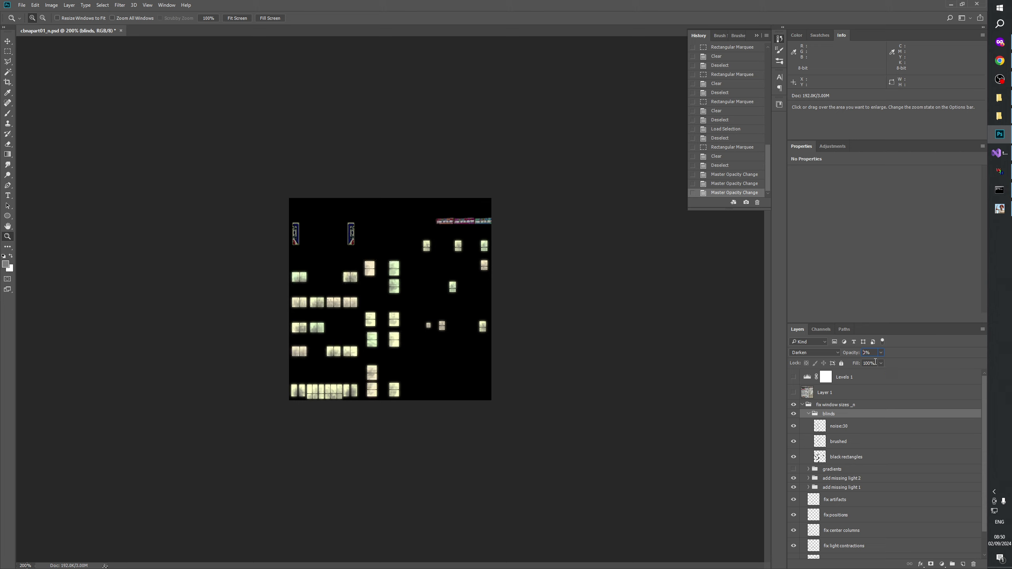
type("35")
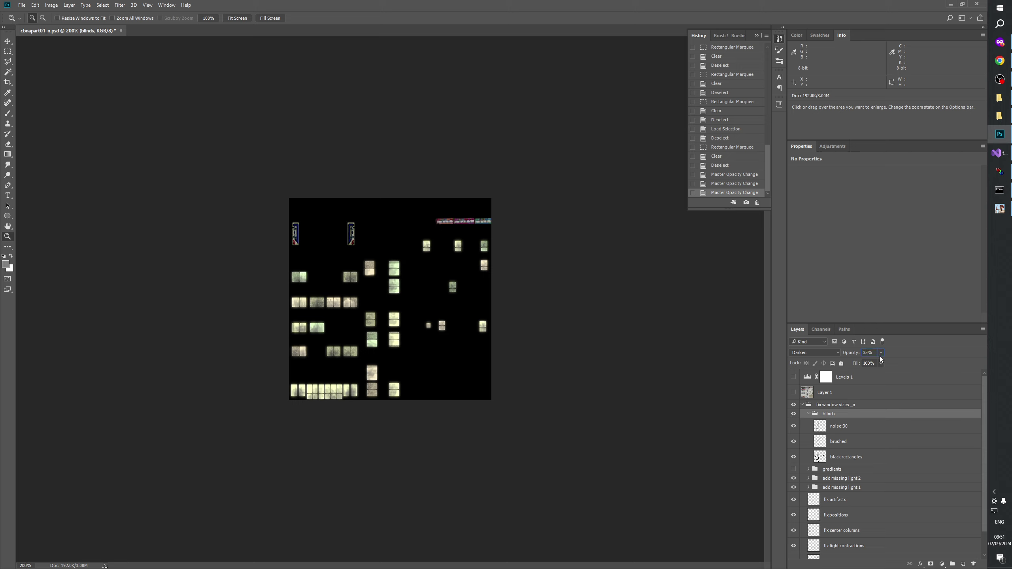
- Set the blinds group's opacity to 32%, collapse the group and make the gradients group visible
key("BackSpace")
type("2")
key("Return")
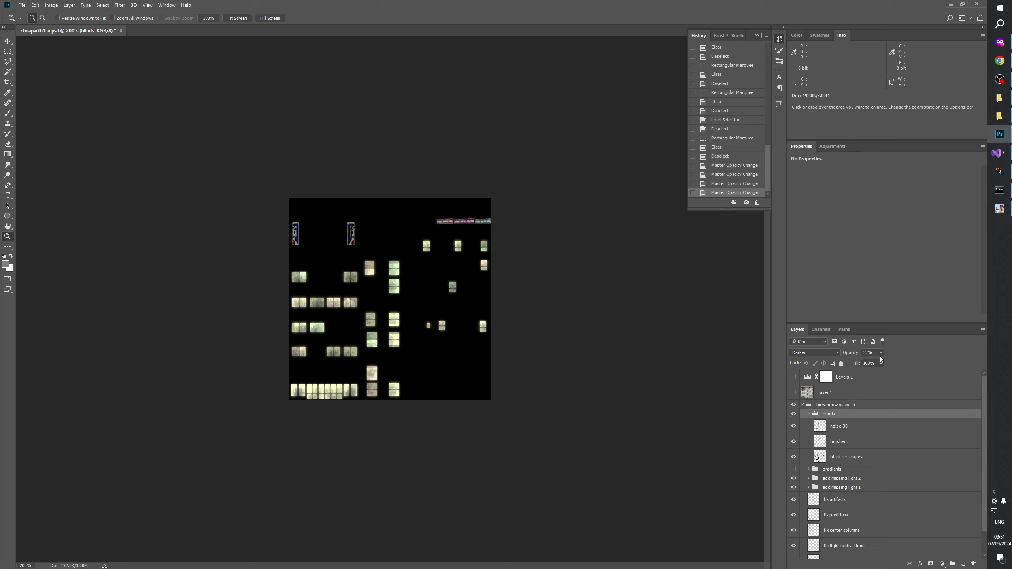
left_click(808, 414)
left_click(794, 422)
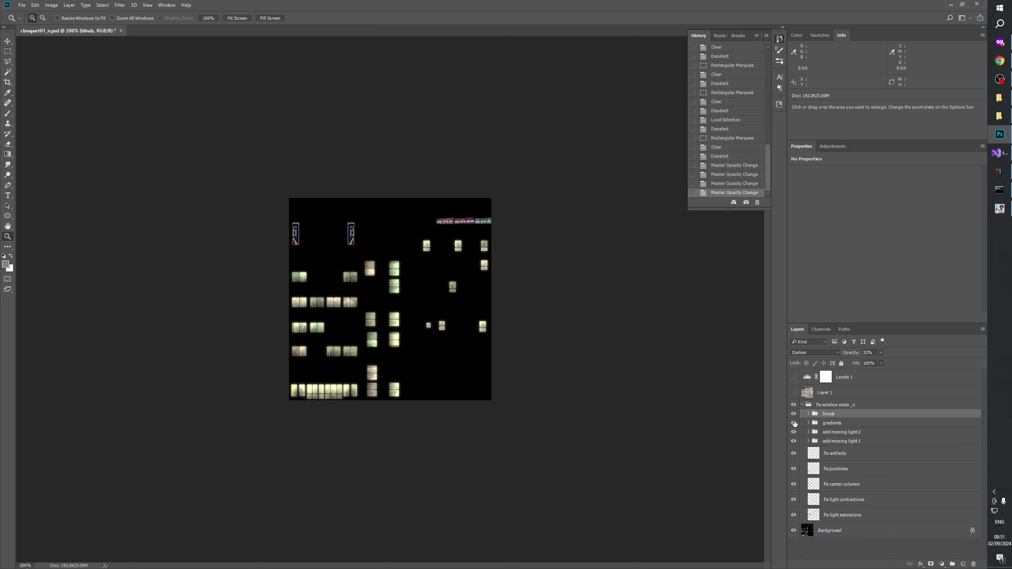
- Check the whole texture at 100% and enlarged with no layer selected, and save the document
left_click(376, 314)
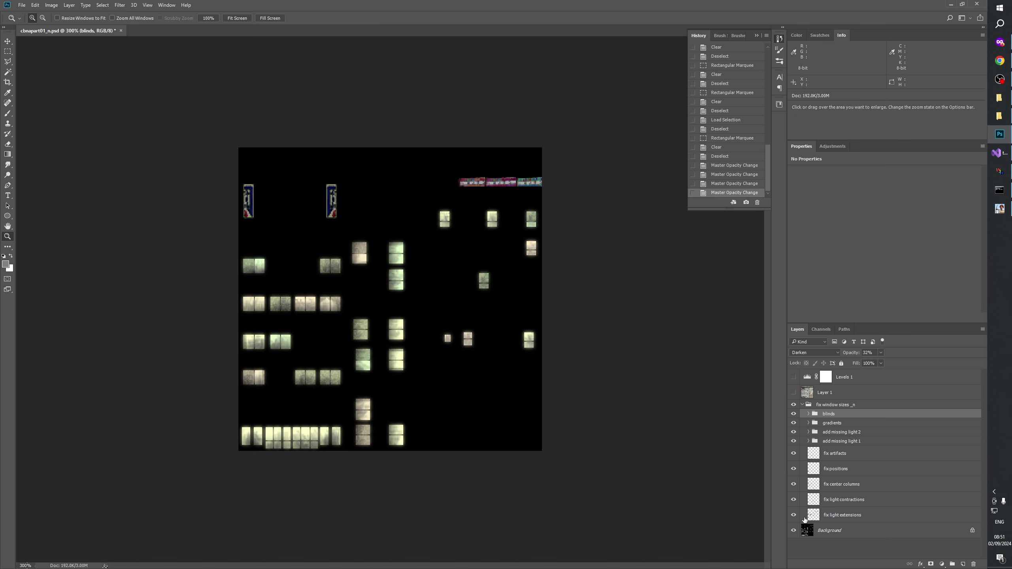
left_click(824, 550)
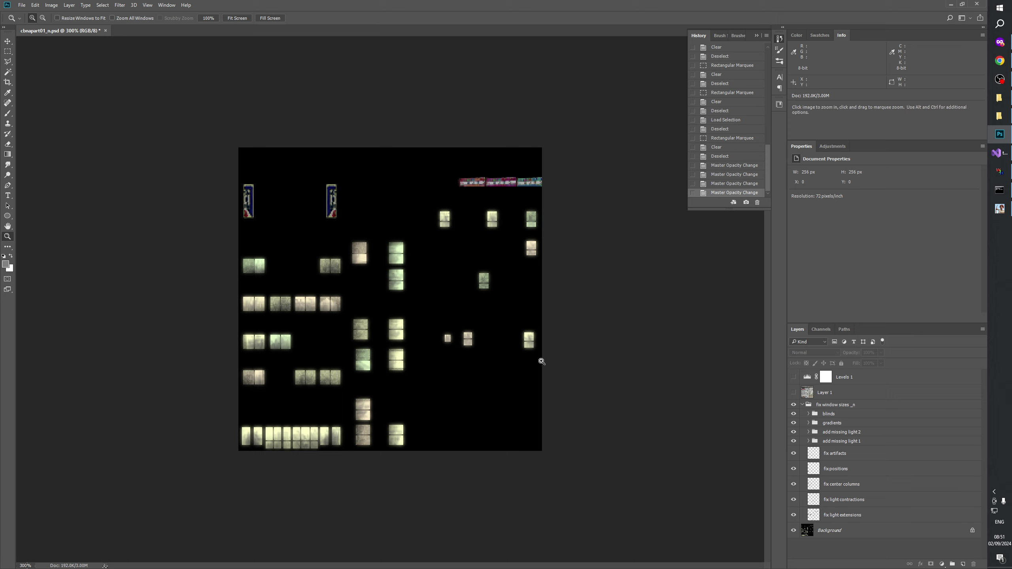
right_click(396, 365)
left_click(422, 383)
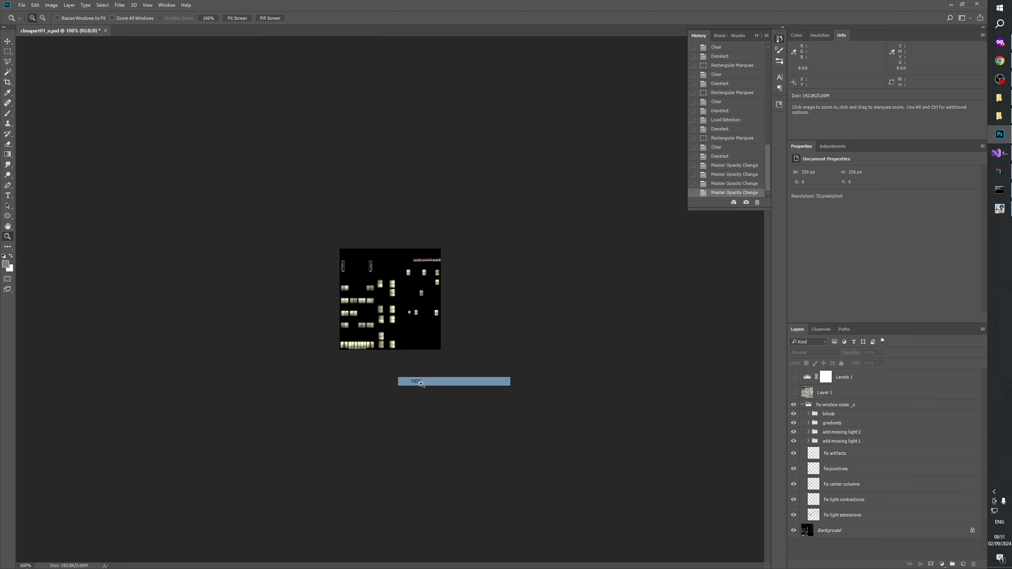
left_click(383, 306)
left_click(440, 360)
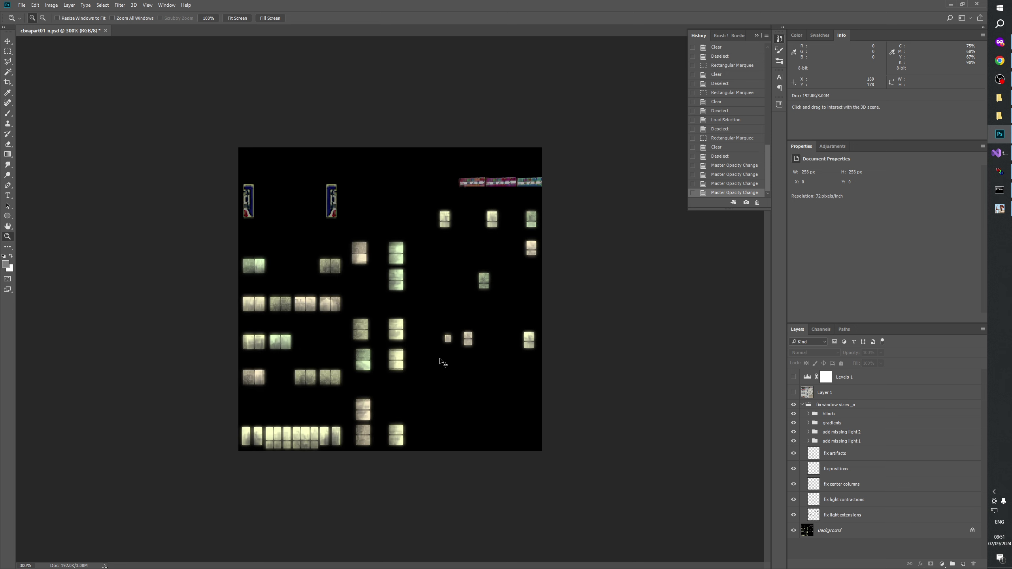
key("ctrl+s")
left_click(280, 398)
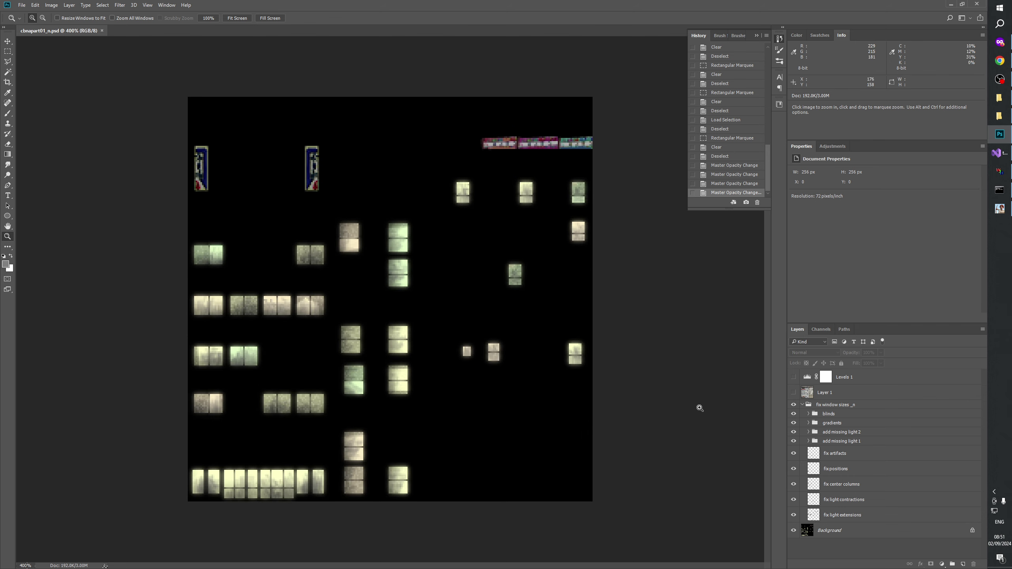
- Compare the windows with the noise layer in the blinds group hidden and shown, and set that layer's opacity to 20%
left_click(827, 415)
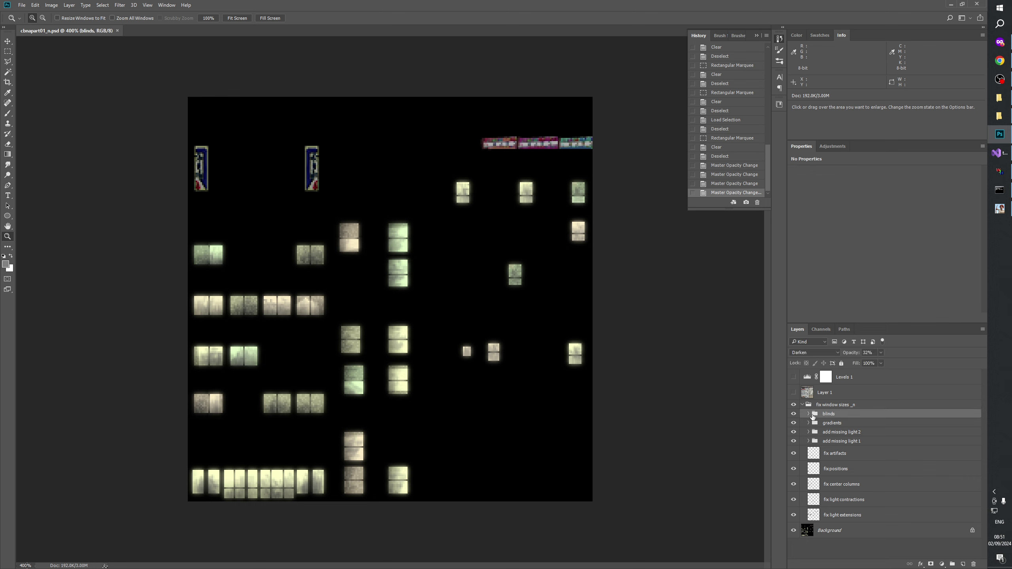
left_click(808, 414)
left_click(840, 428)
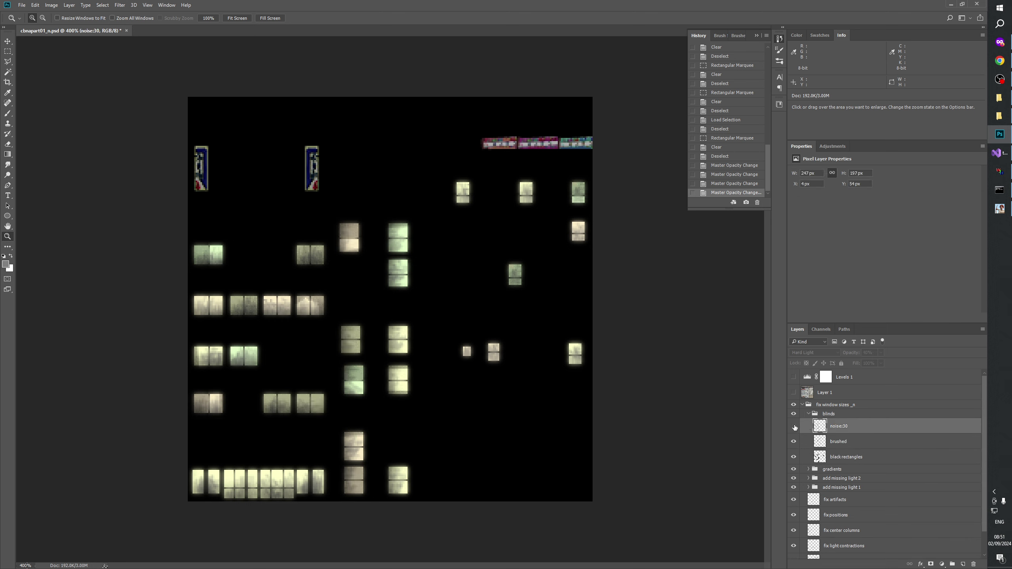
left_click(793, 426)
left_click(793, 426)
left_click(794, 426)
left_click(794, 426)
left_click(793, 426)
left_click(794, 426)
left_click_drag(879, 364, 873, 364)
left_click(846, 416)
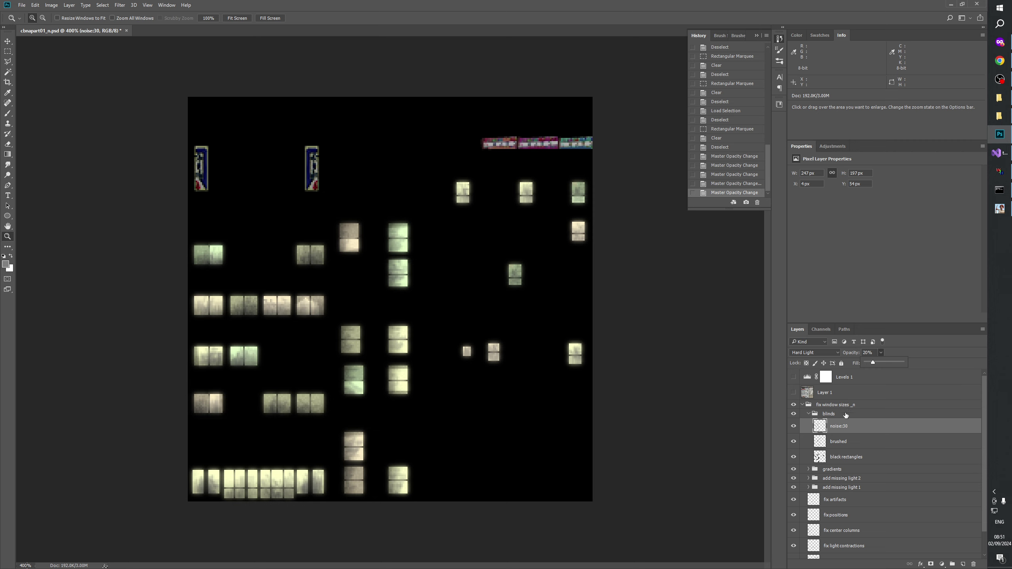
- Judge the reduced noise layer's effect on the windows by repeatedly hiding and showing it
left_click(793, 428)
left_click(793, 428)
left_click(793, 428)
left_click(793, 427)
left_click(794, 428)
left_click(794, 428)
left_click(793, 428)
left_click(794, 428)
left_click(793, 428)
left_click(794, 428)
left_click(793, 428)
left_click(793, 428)
left_click(794, 428)
left_click(794, 427)
left_click(793, 427)
left_click(794, 427)
- Check the texture at a smaller scale, collapse the blinds group and save the document
right_click(490, 365)
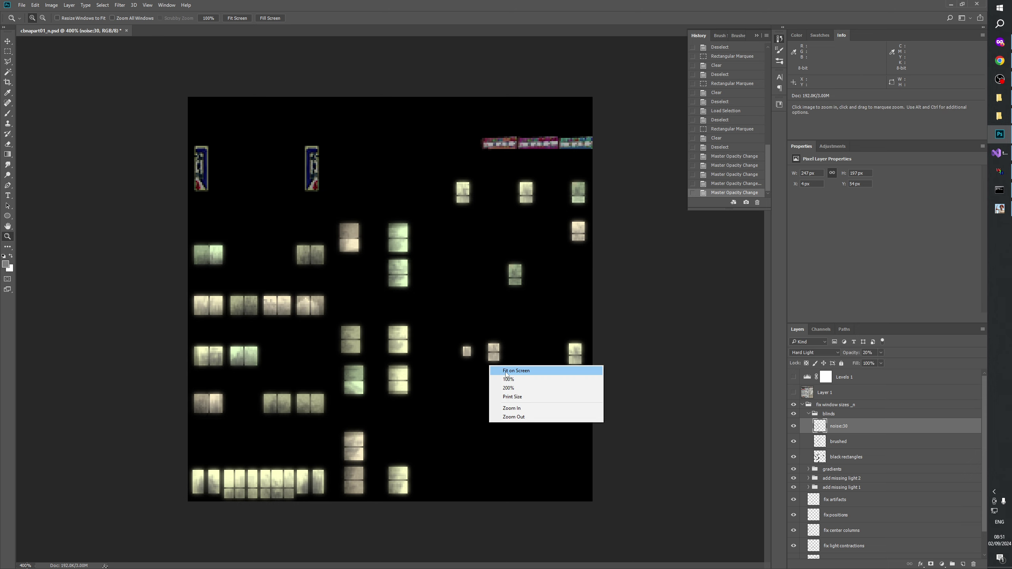
left_click(502, 379)
left_click(403, 325)
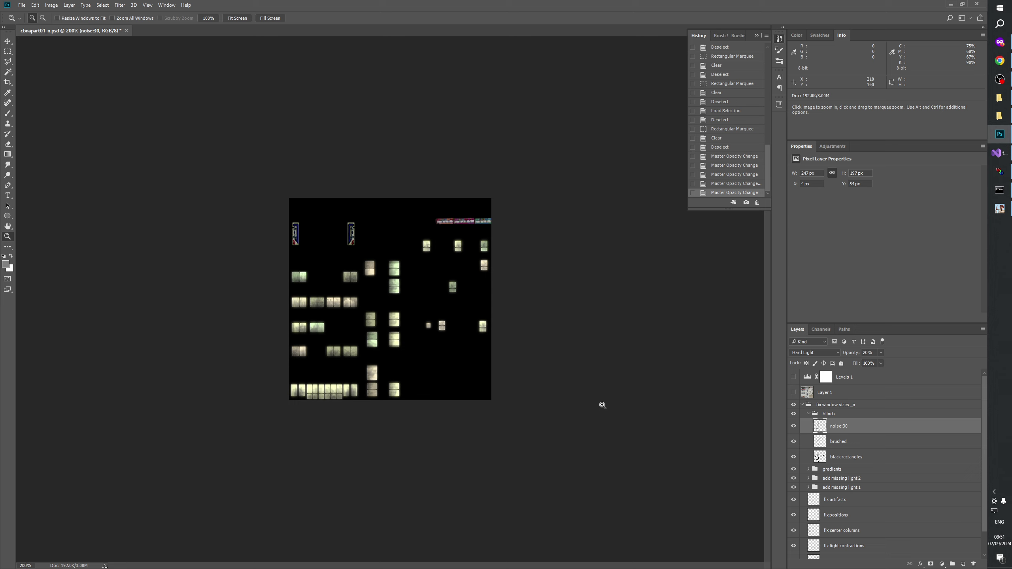
left_click(829, 414)
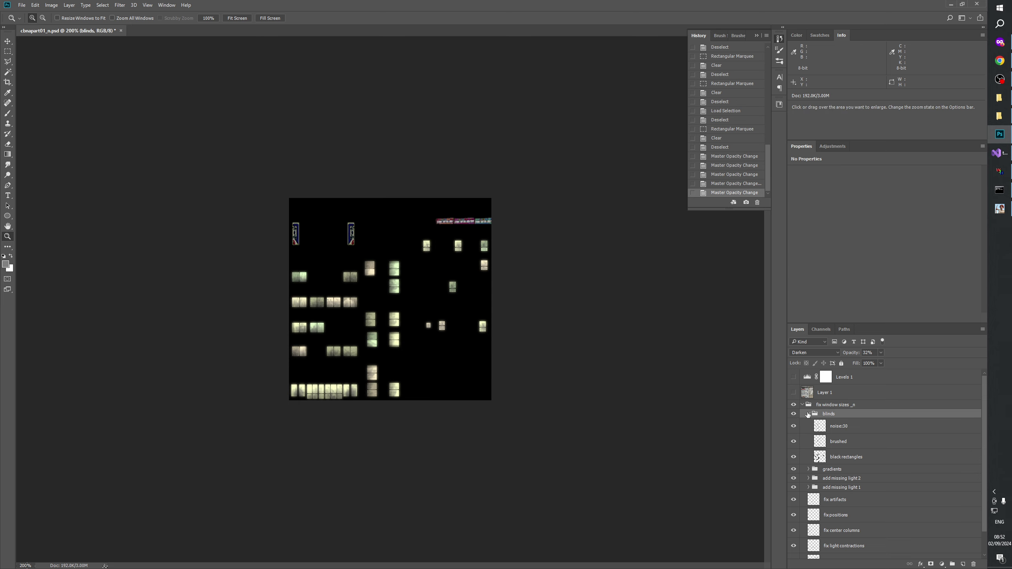
left_click(808, 414)
left_click(824, 546)
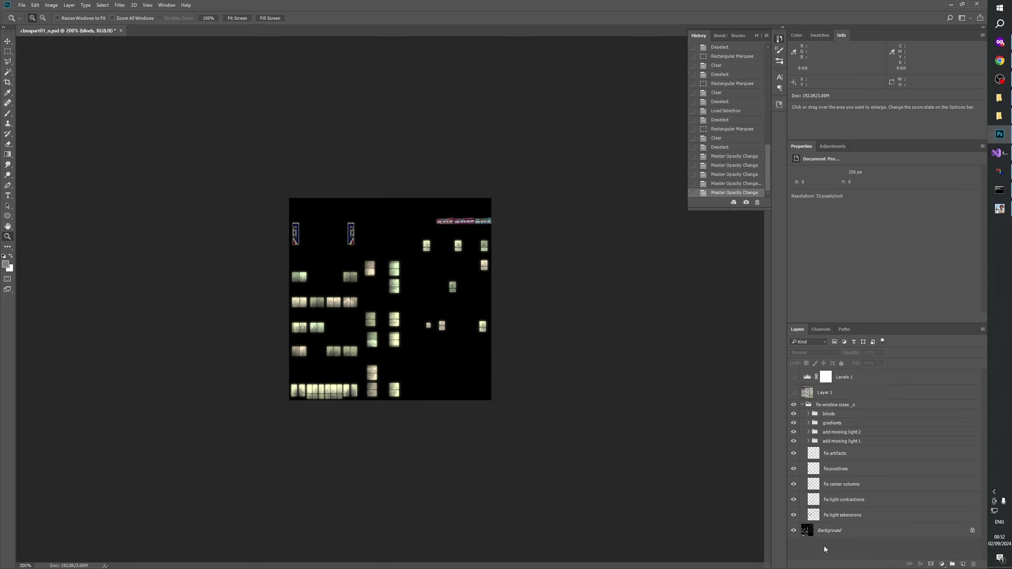
key("ctrl+s")
- Collapse the History panel and compare the original texture with the edits by hiding and showing the "fix window sizes _n" group
left_click(755, 36)
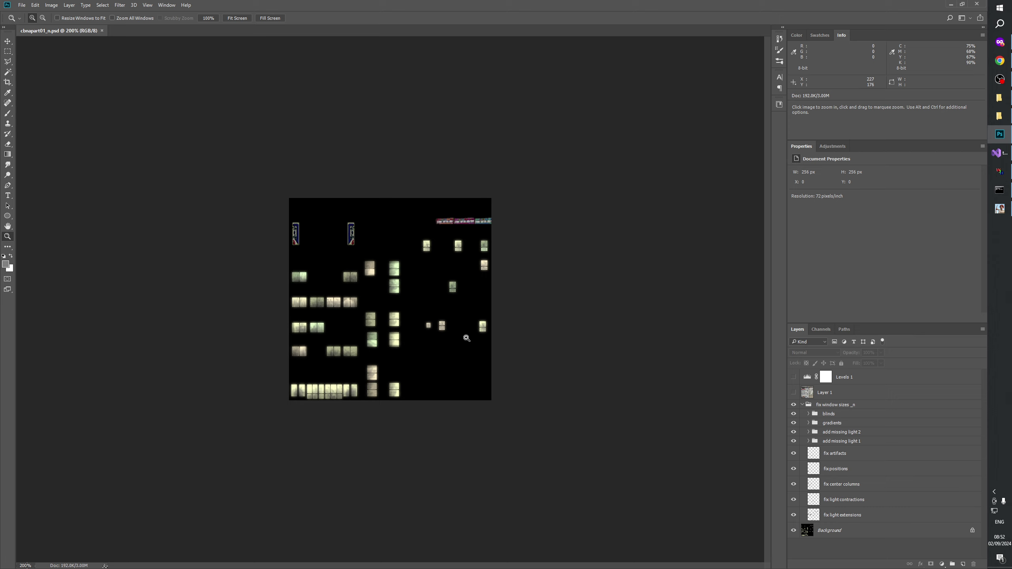
left_click(794, 405)
left_click(793, 405)
left_click(793, 405)
left_click(793, 405)
left_click(793, 405)
left_click(793, 405)
left_click(794, 405)
left_click(793, 405)
left_click(793, 405)
left_click(793, 405)
left_click(793, 406)
left_click(793, 406)
left_click(793, 405)
left_click(793, 405)
left_click(793, 405)
left_click(793, 405)
left_click(793, 405)
left_click(793, 405)
left_click(793, 405)
left_click(793, 405)
left_click(793, 405)
left_click(793, 405)
left_click(793, 405)
left_click(793, 405)
key("ctrl+plus")
left_click(793, 405)
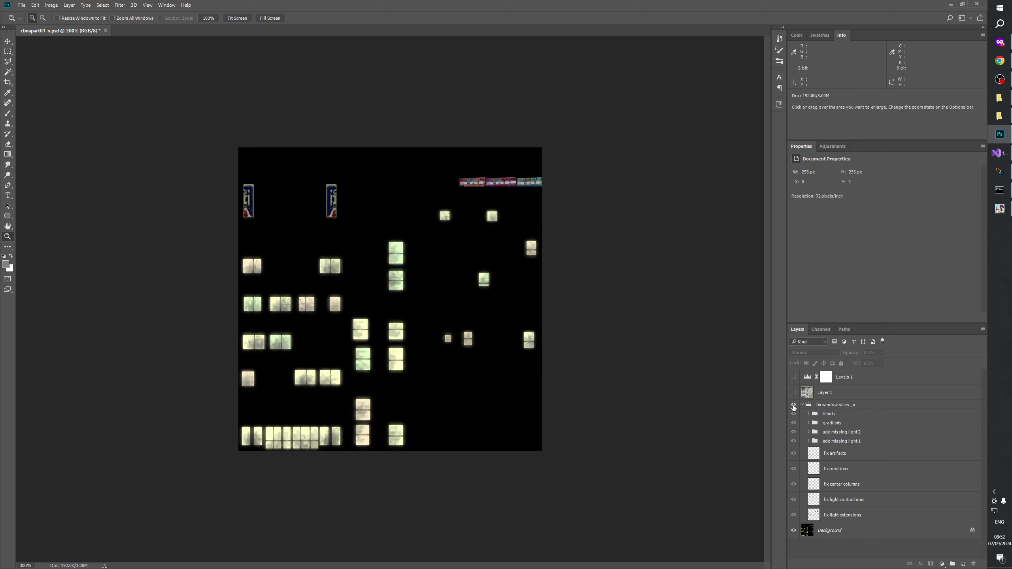
left_click(793, 405)
left_click(793, 405)
left_click(793, 405)
left_click(793, 405)
left_click(793, 405)
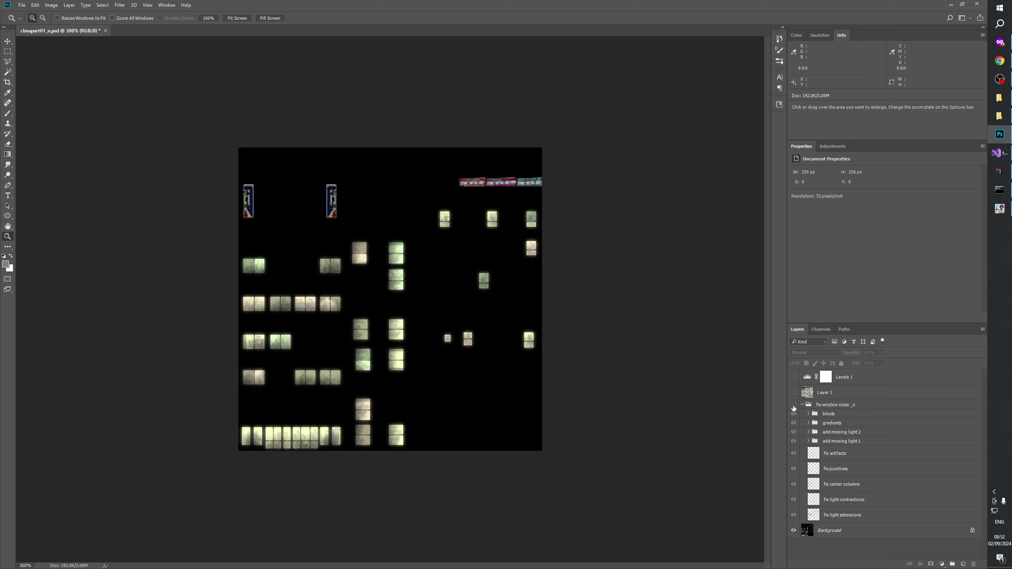
left_click(793, 405)
left_click(793, 405)
left_click(793, 405)
left_click(793, 405)
left_click(793, 405)
left_click(794, 405)
left_click(793, 405)
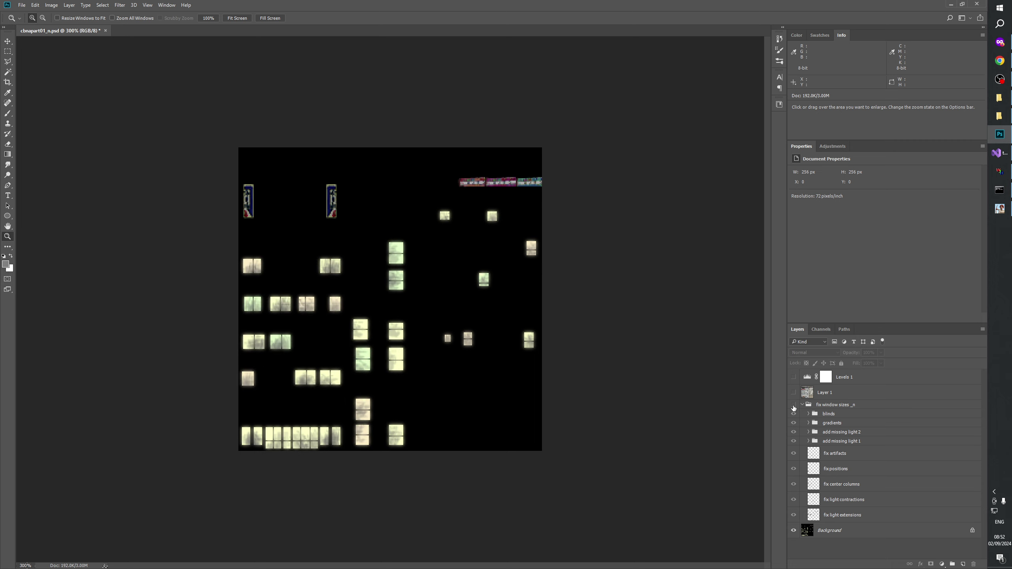
left_click(793, 405)
left_click(794, 405)
left_click(794, 405)
left_click(794, 405)
left_click(793, 405)
left_click(793, 405)
left_click(793, 405)
left_click(793, 405)
left_click(793, 405)
left_click(793, 405)
left_click(793, 405)
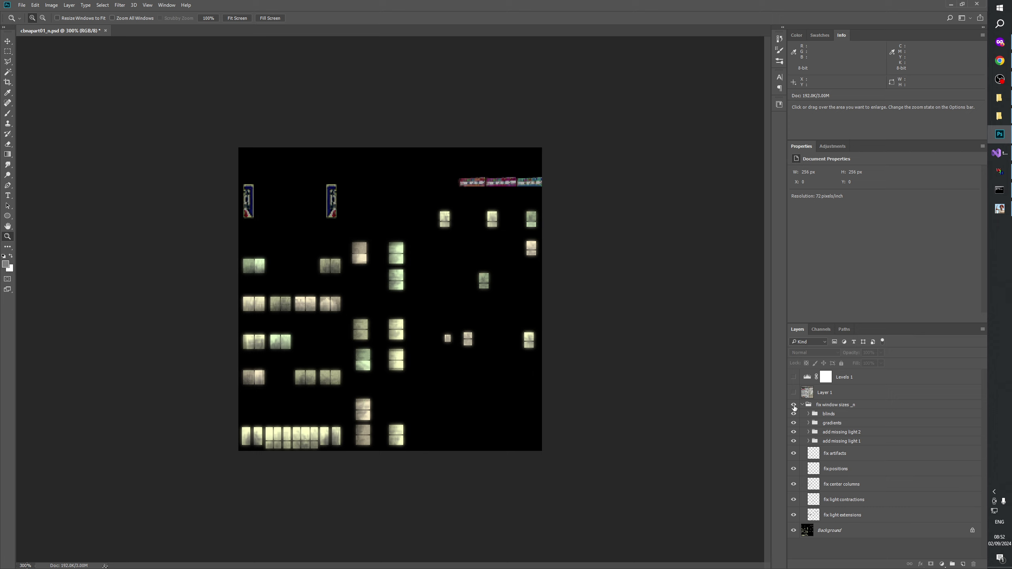
left_click(794, 406)
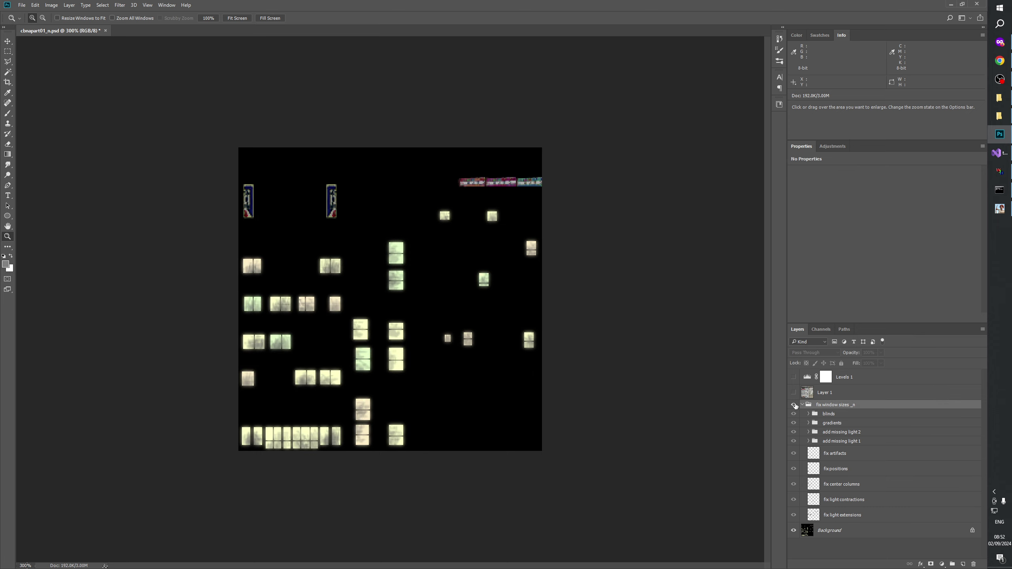
left_click(794, 406)
left_click(794, 406)
left_click(794, 406)
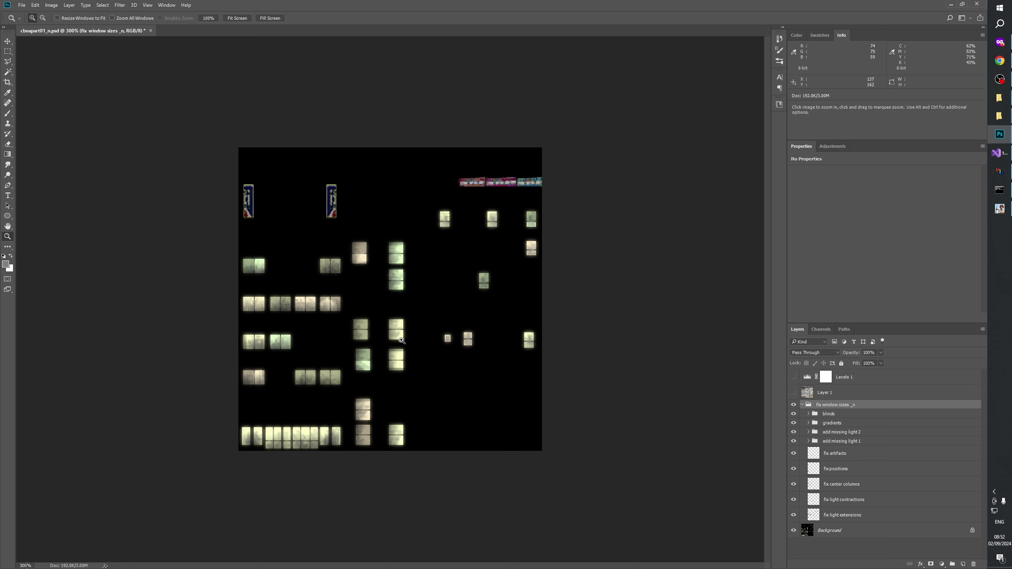
- Set the gradients group's opacity to 80% and compare the windows with the group hidden and shown
left_click(802, 405)
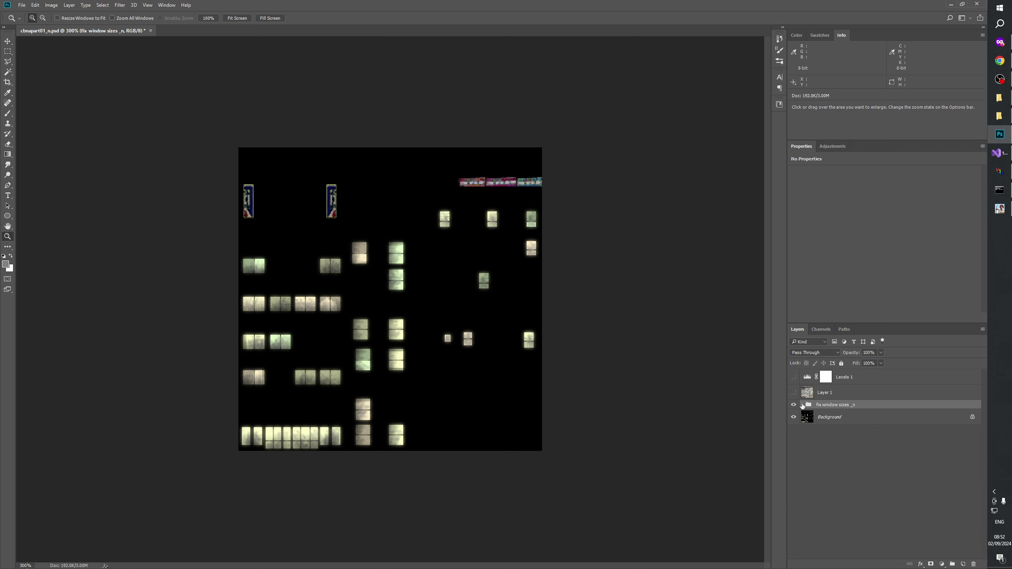
left_click(802, 405)
left_click(822, 417)
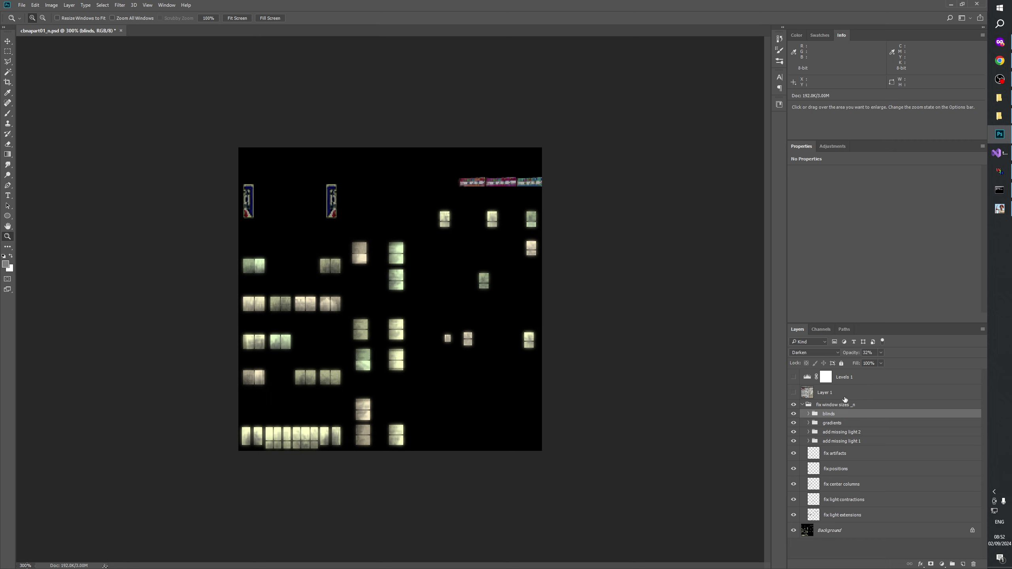
left_click(830, 424)
left_click(807, 423)
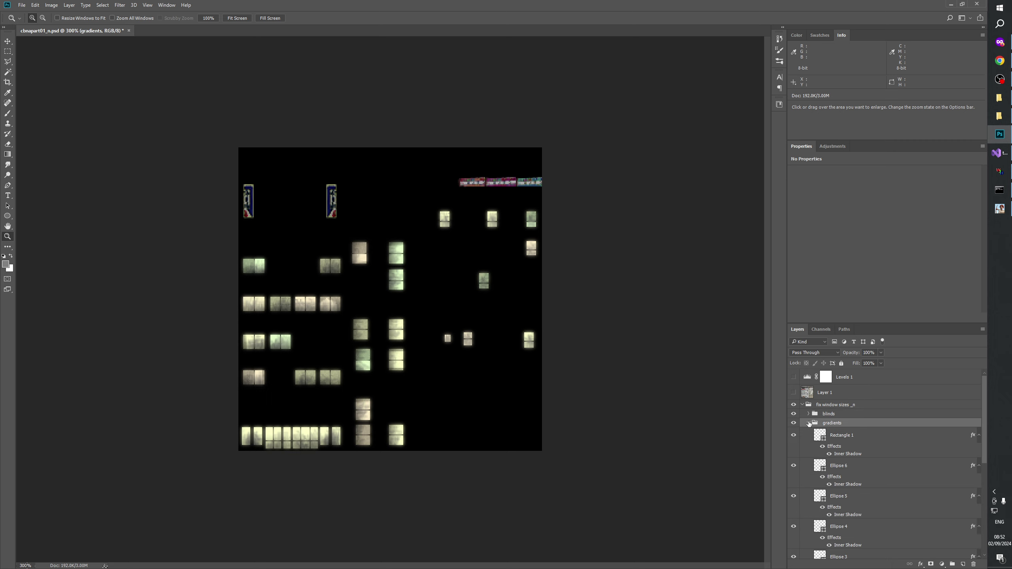
left_click(808, 423)
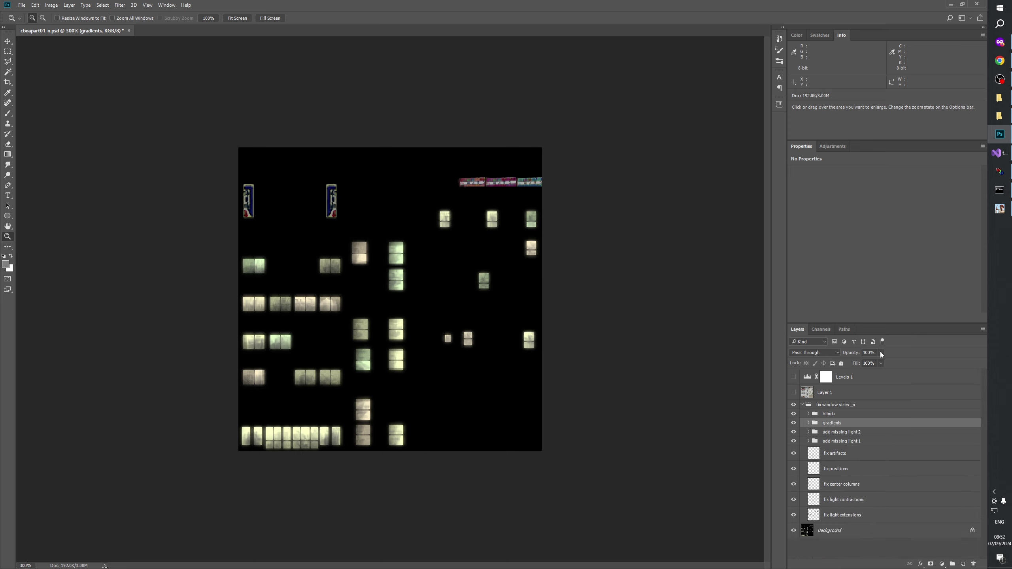
left_click(868, 352)
type("80")
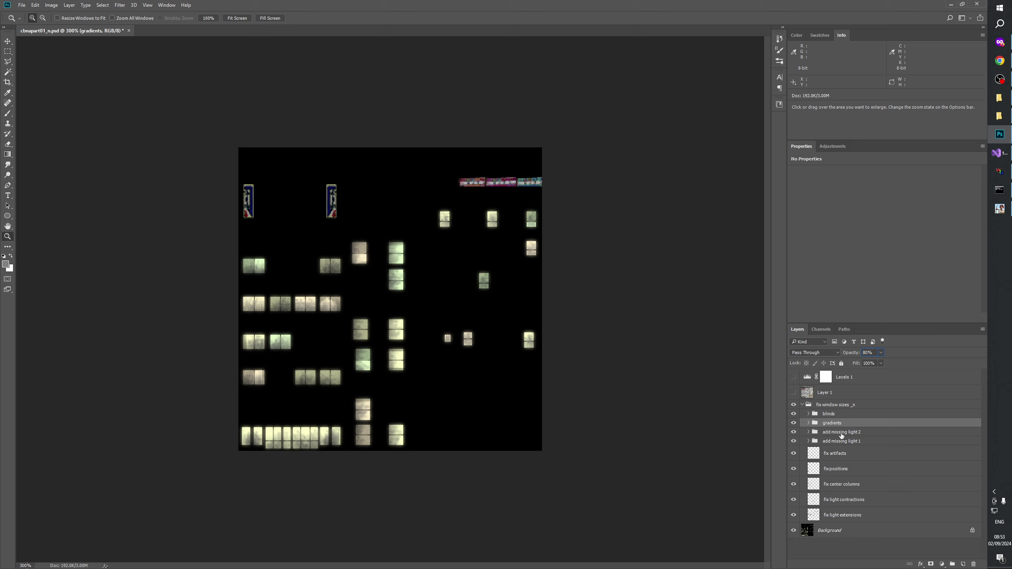
left_click(794, 423)
left_click(794, 423)
left_click(794, 423)
left_click(794, 423)
left_click(794, 423)
left_click(794, 423)
key("Return")
- Set the gradients group's opacity to 70% and compare the windows with the gradients and blinds groups hidden and shown
left_click(853, 441)
left_click(832, 424)
left_click(793, 423)
left_click(793, 424)
left_click(793, 423)
left_click(793, 423)
left_click(793, 423)
left_click(793, 424)
left_click(793, 415)
left_click(793, 415)
left_click(793, 415)
- Check the texture at 100% and 200%, collapse the "fix window sizes _n" group and save the document
right_click(370, 308)
left_click(388, 323)
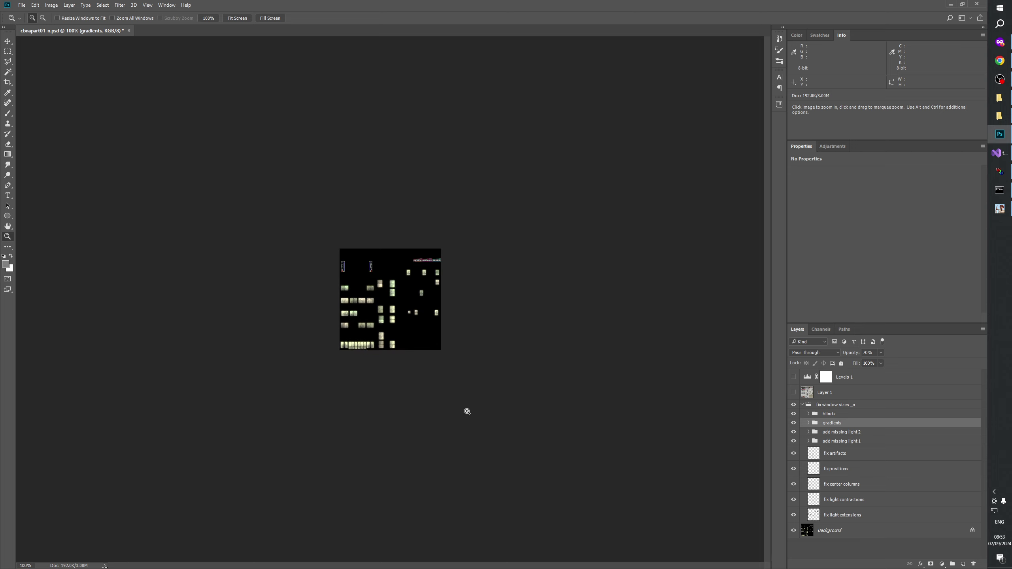
left_click(401, 322)
left_click(836, 551)
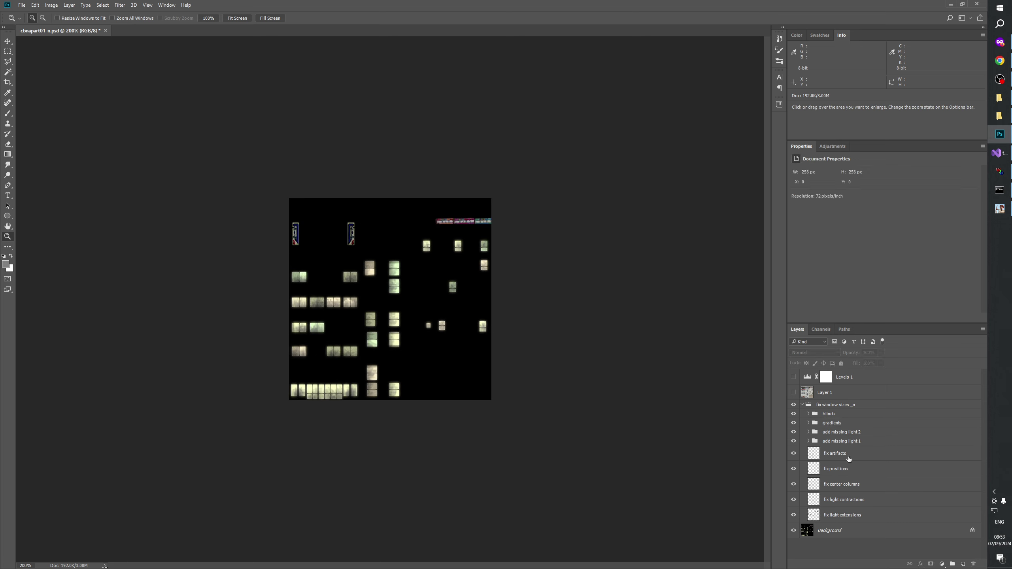
left_click(803, 405)
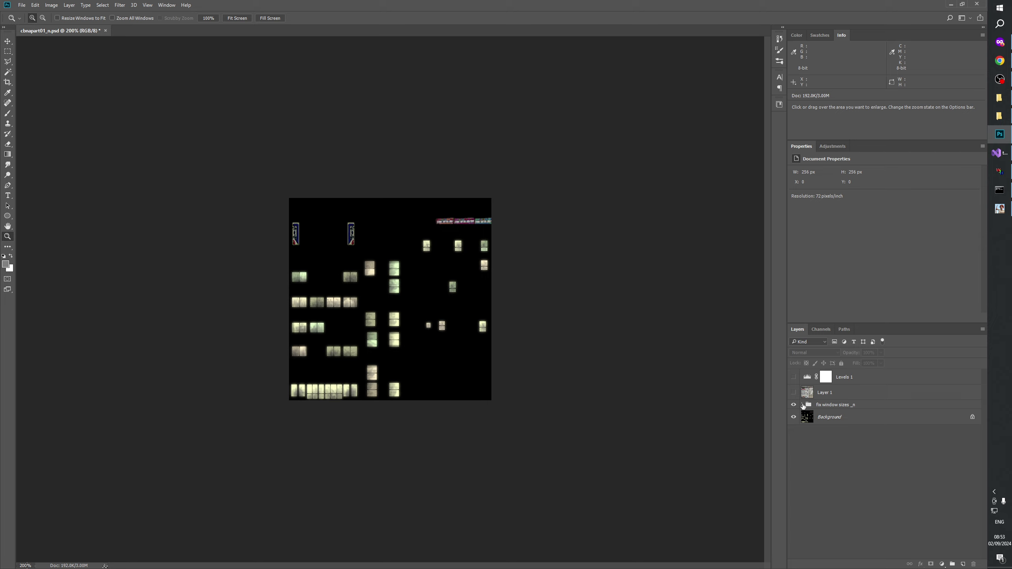
key("ctrl+s")
- Switch to Generals Mod Builder and run the single Build action
left_click(999, 208)
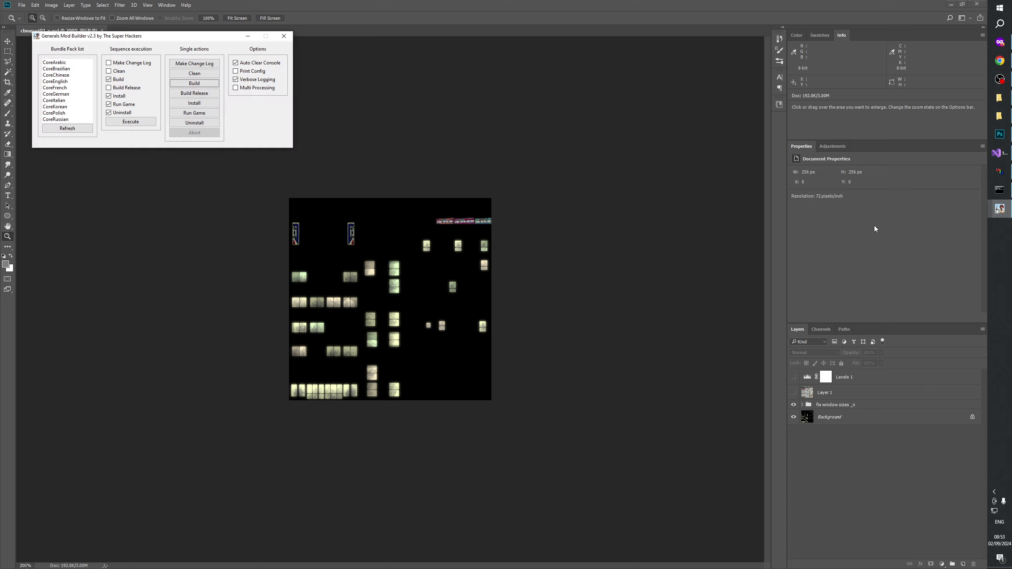
left_click(194, 83)
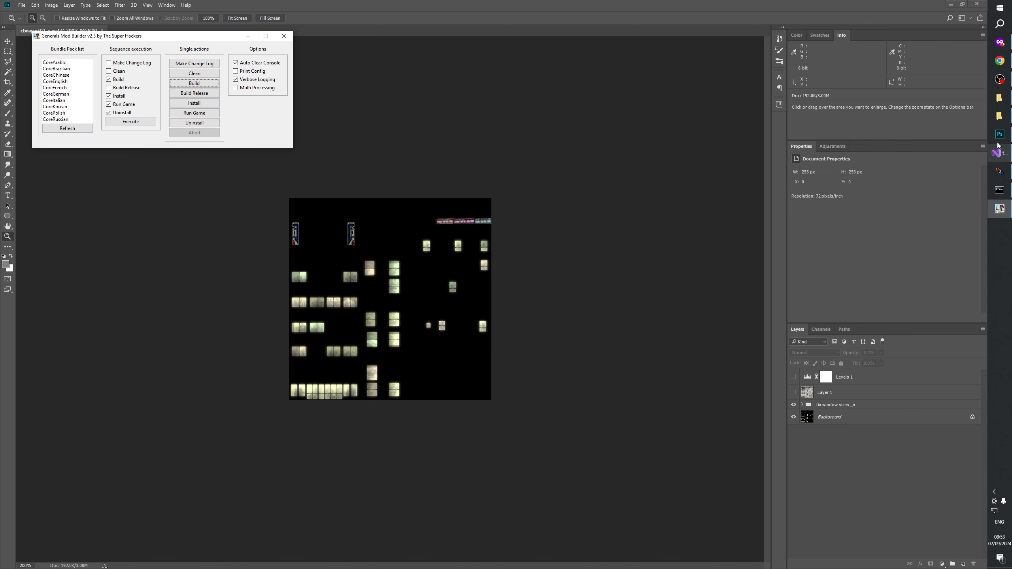
- Switch to W3D Viewer, clear the scene and open the model file CBNApart01.W3D
left_click(1000, 173)
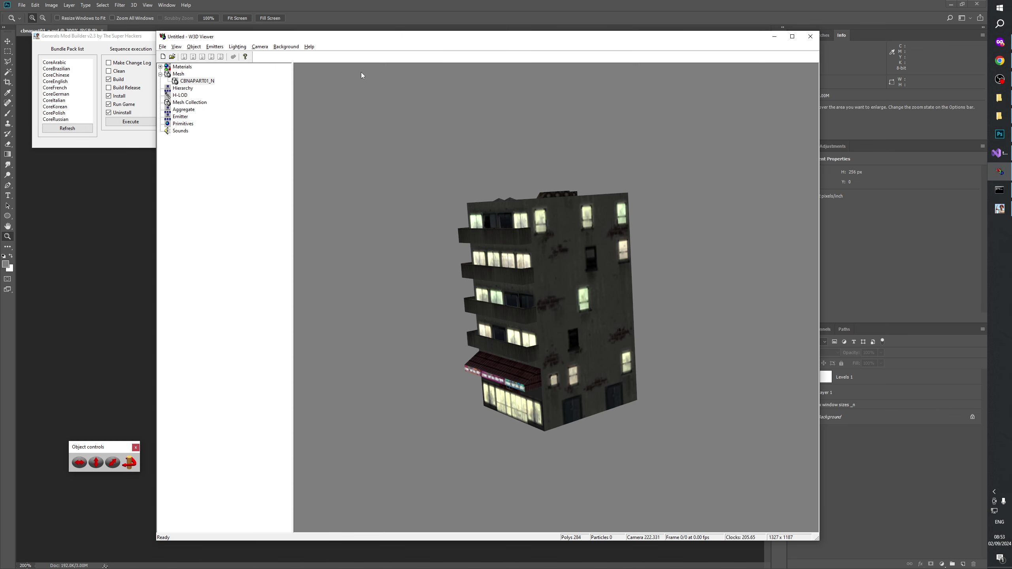
left_click(163, 57)
left_click(172, 57)
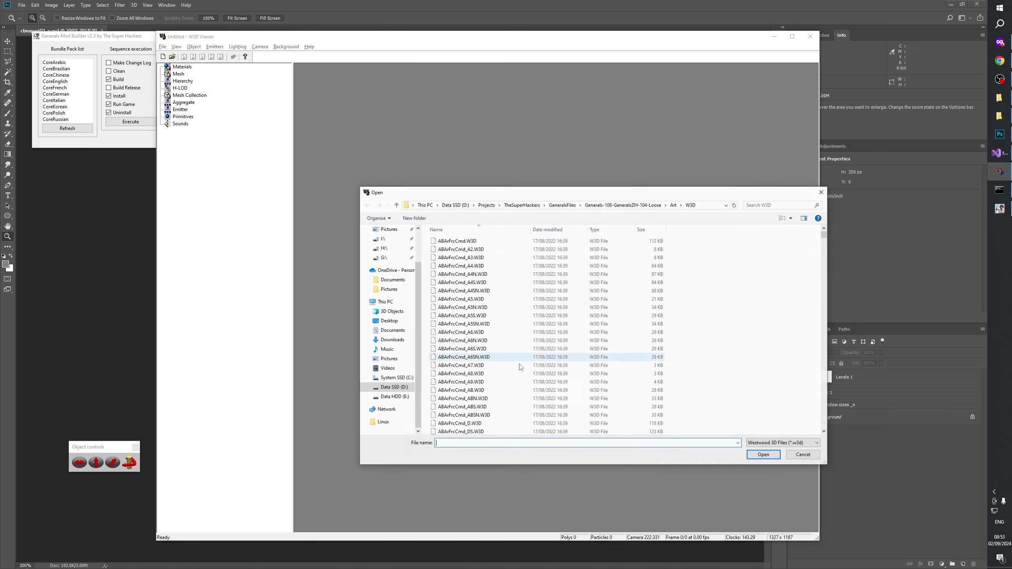
left_click(470, 382)
type("cbna")
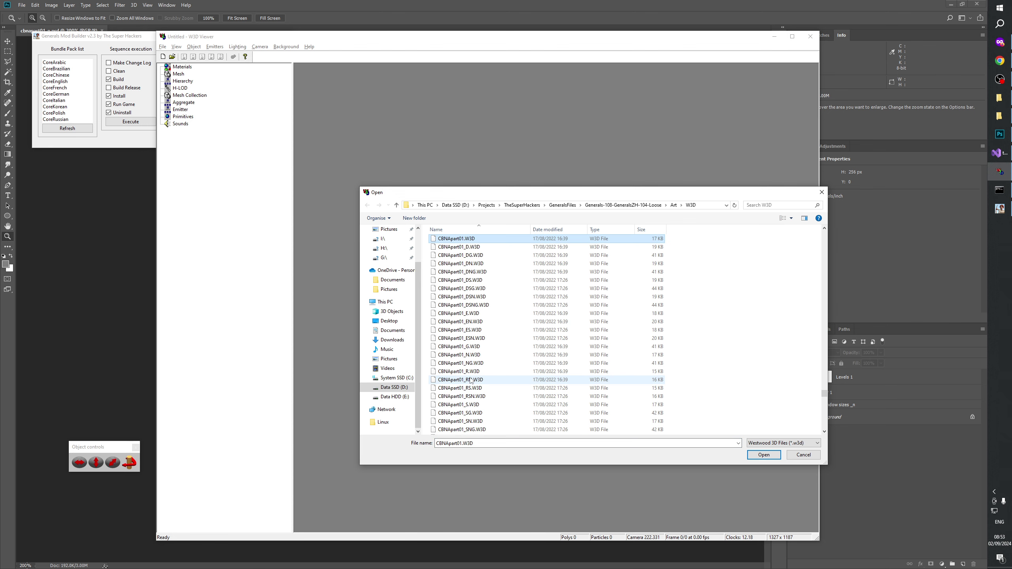
key("Return")
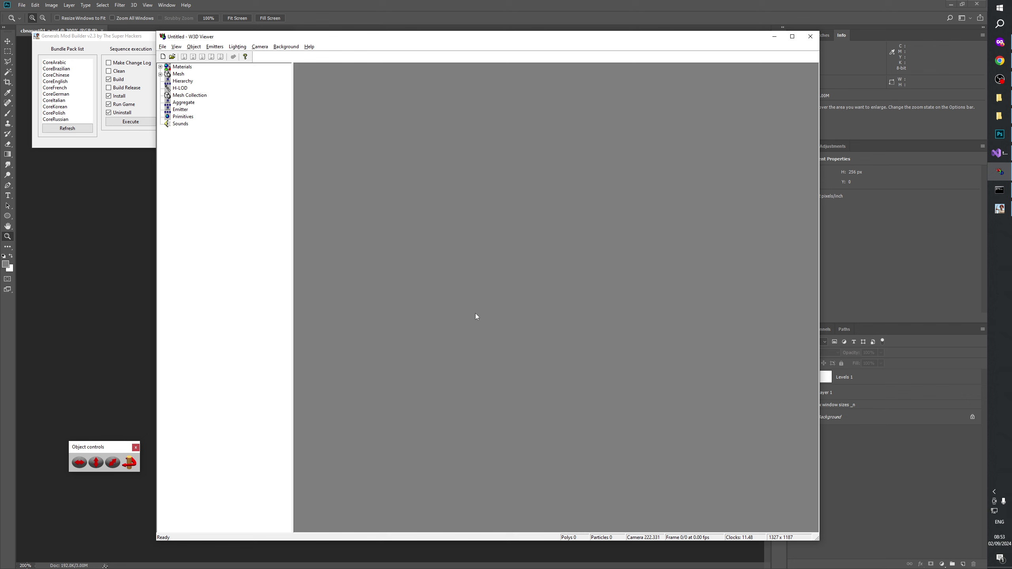
- Display the CBNAPART01_N mesh, lower the ambient light three increments and kill the scene light for a night view
left_click(161, 74)
left_click(196, 82)
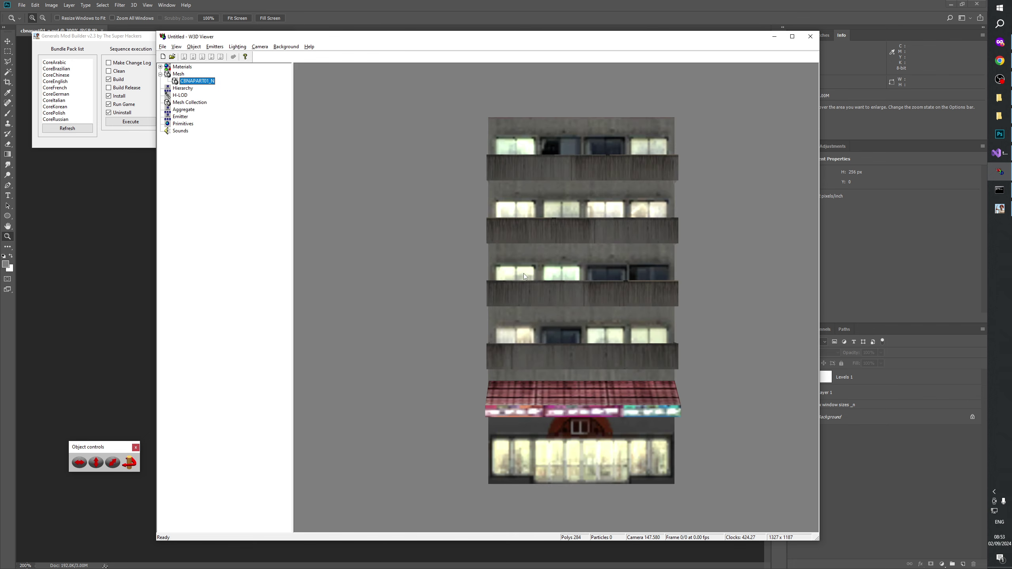
left_click_drag(523, 273, 534, 299)
key("minus")
key("minus")
key("minus")
key("minus")
key("minus")
key("minus")
key("minus")
key("minus")
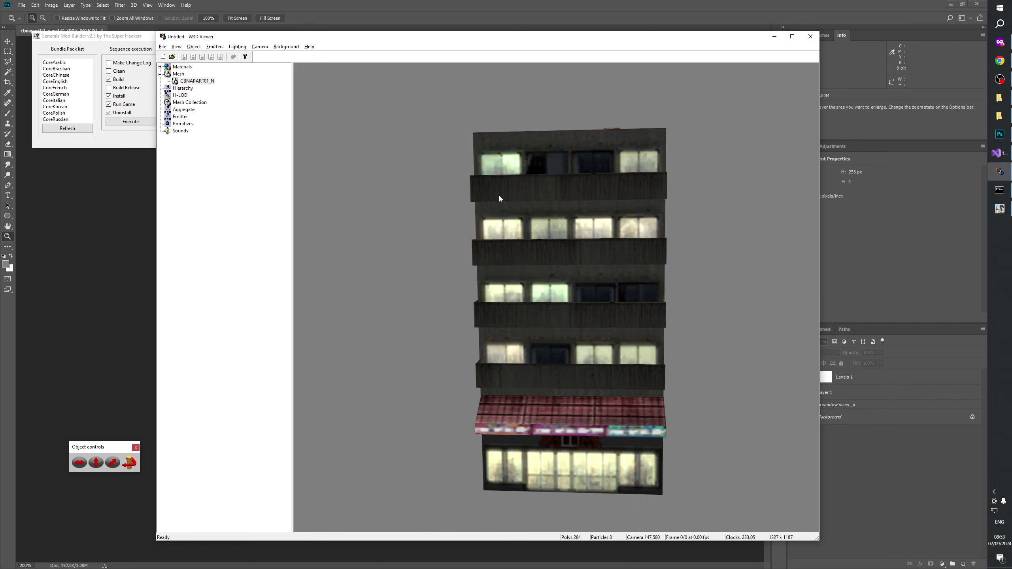
left_click(238, 46)
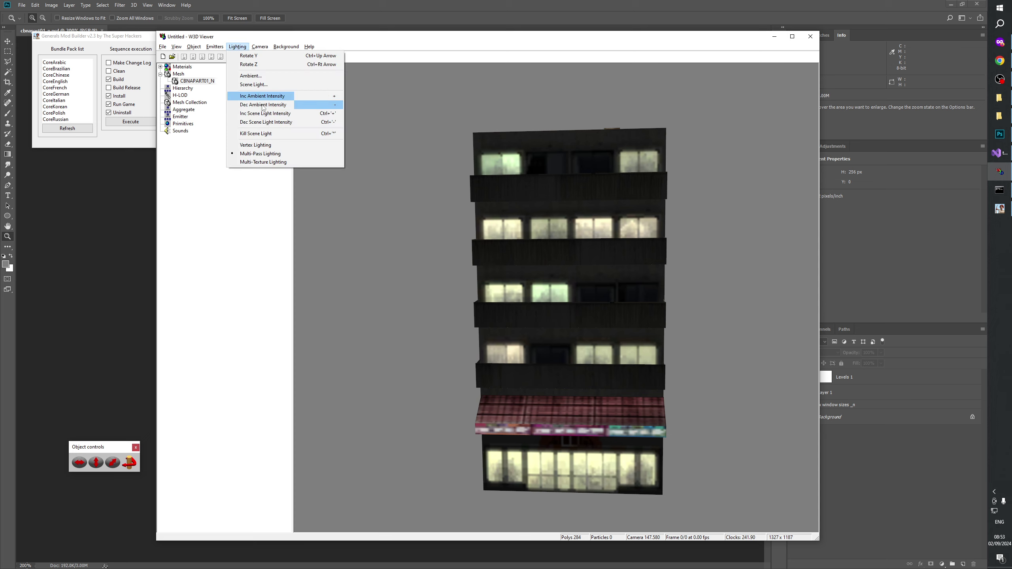
left_click(259, 134)
- Examine the building's lit windows from the front, sides and back, both close up and from a distance
left_click_drag(612, 300, 675, 310)
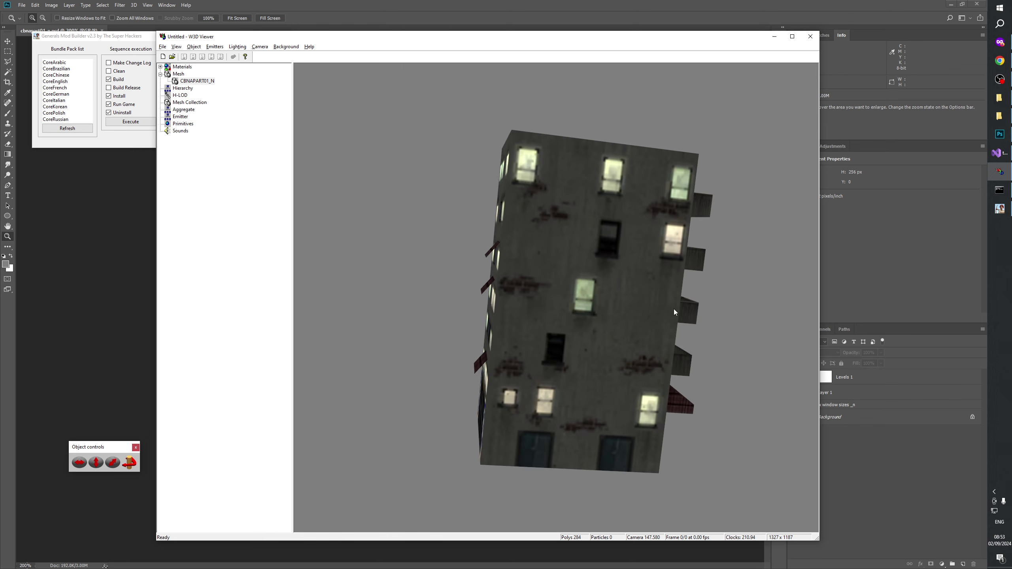
left_click_drag(560, 327, 560, 301)
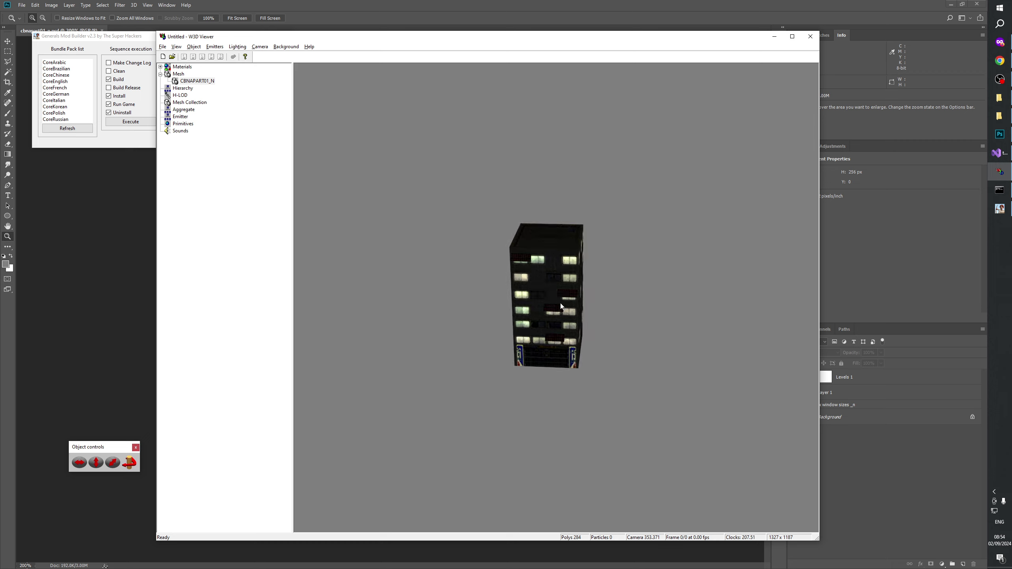
left_click_drag(559, 305, 575, 334)
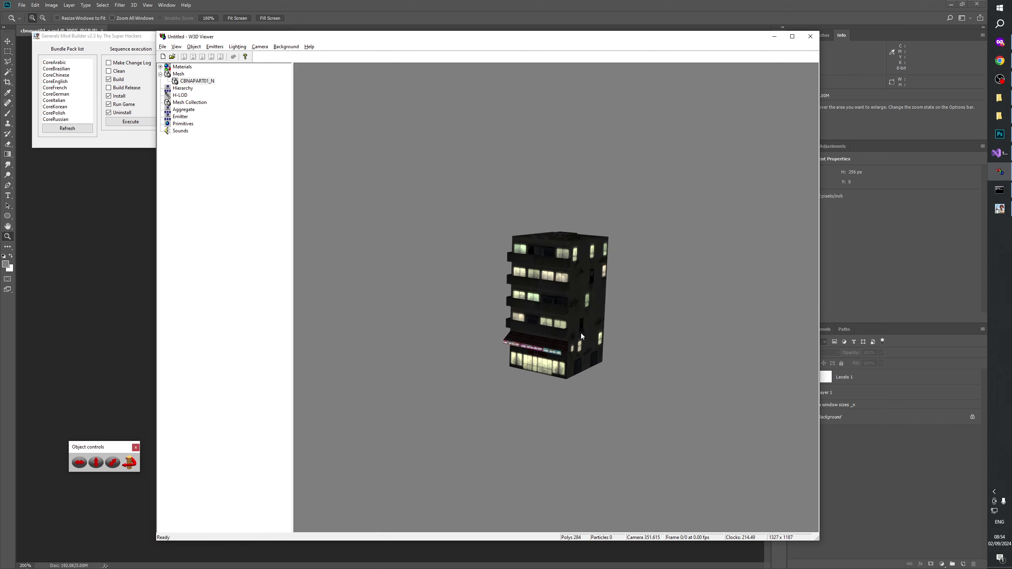
left_click_drag(562, 329, 586, 243)
- Switch to Photoshop and open cbnapart01_dn.dds from the GenerateMip folder without separate mip-map layers, viewed at 300%
left_click(429, 10)
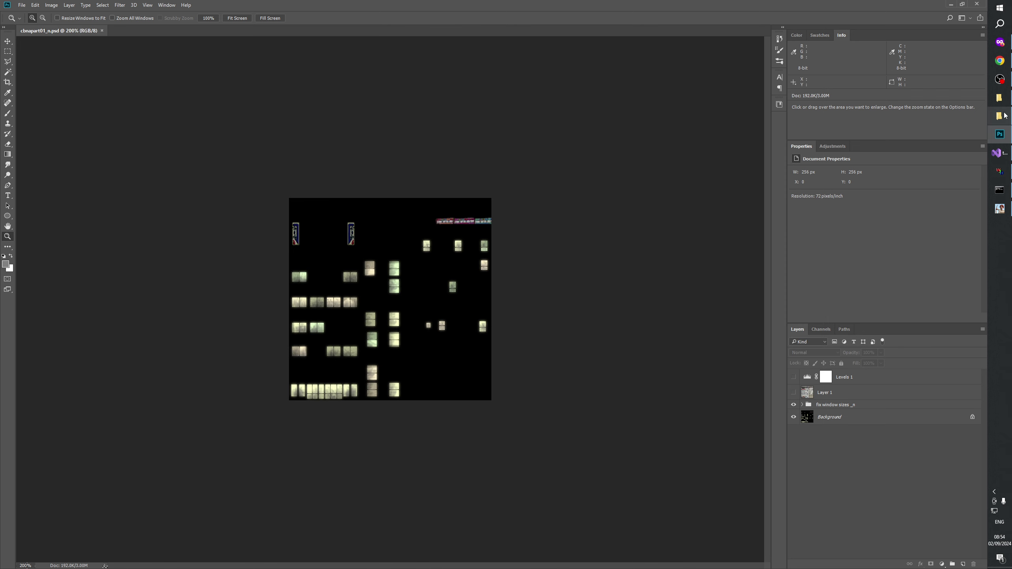
left_click(1000, 98)
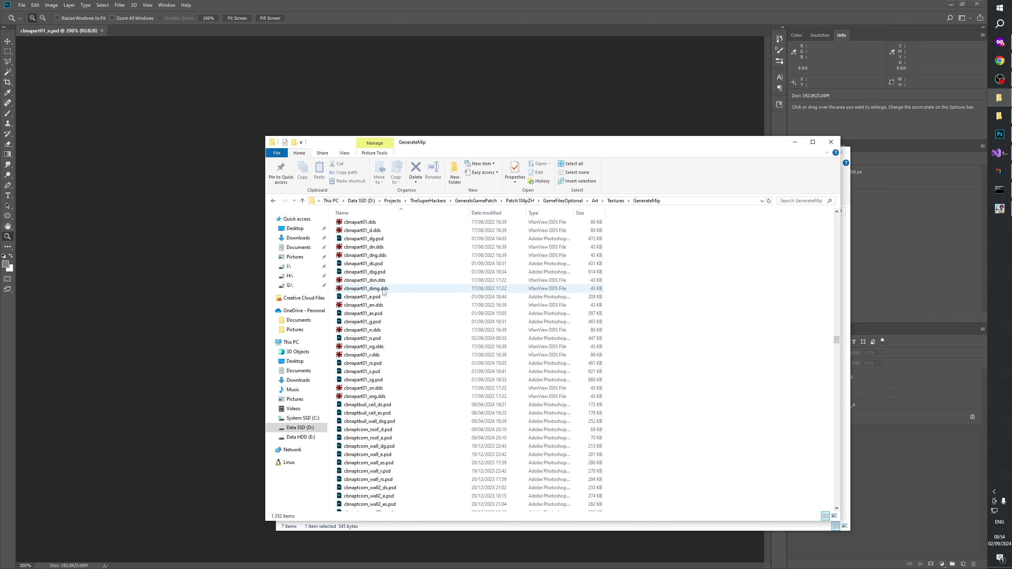
left_click_drag(363, 247, 259, 34)
left_click(484, 228)
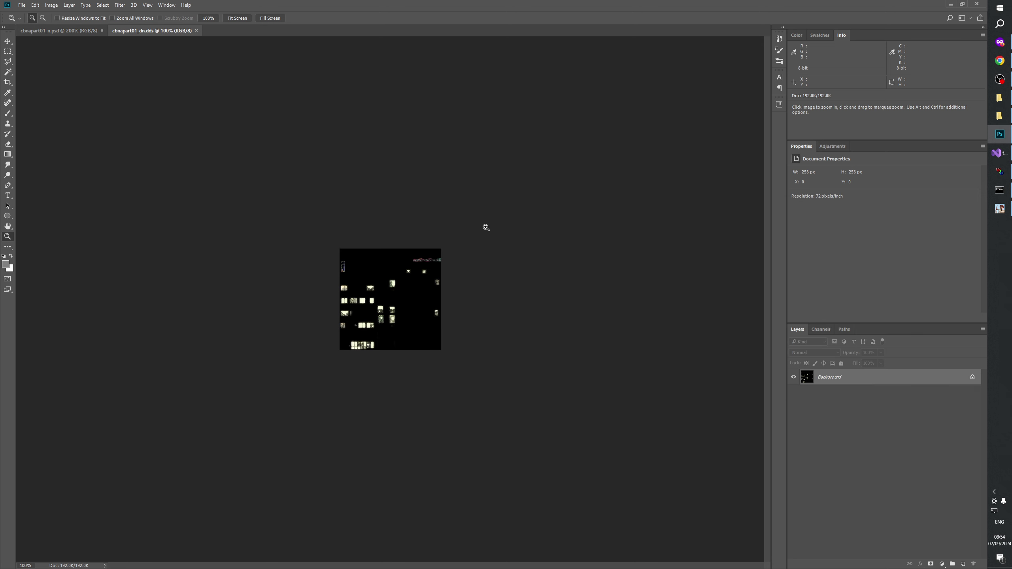
left_click(374, 306)
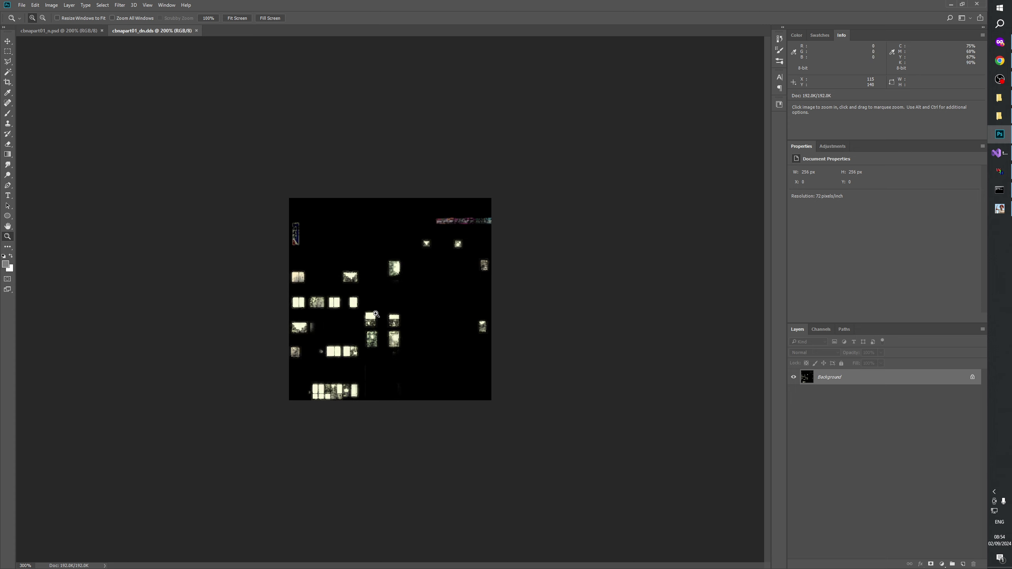
left_click(375, 314)
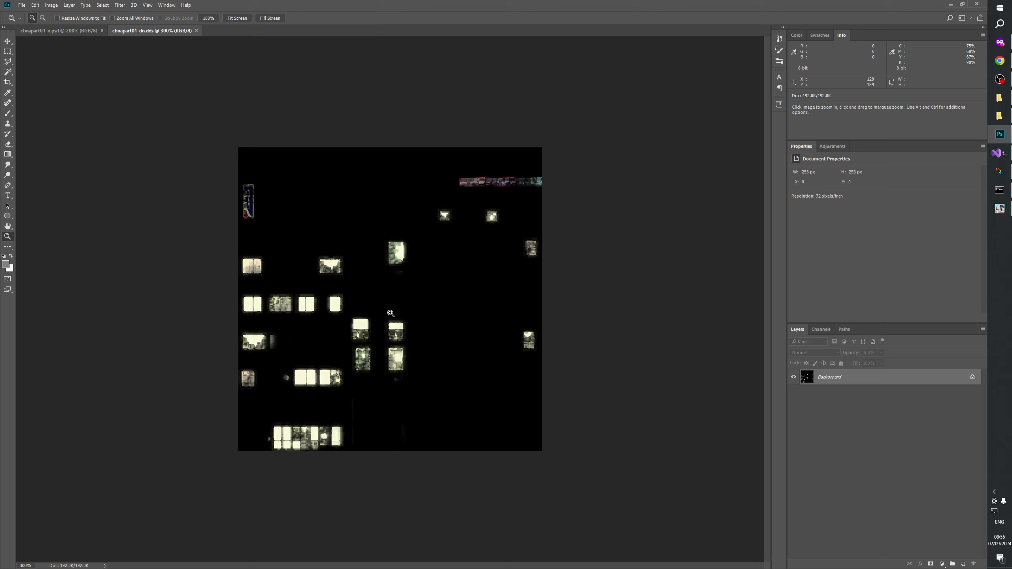
- Compare the window lights in cbnapart01_n.psd with those in cbnapart01_dn.dds, and check the OBS recording in between
left_click(68, 31)
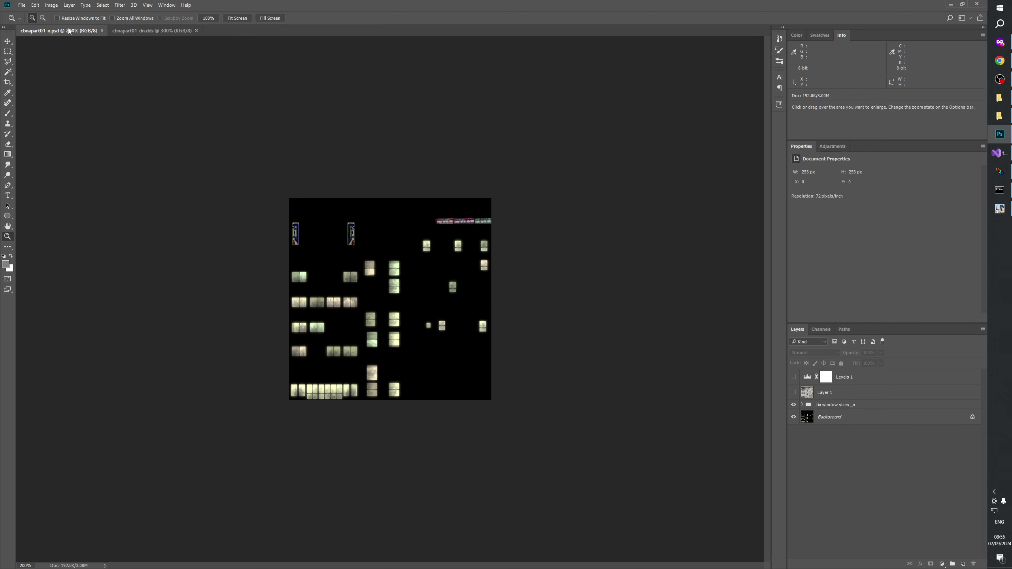
left_click(135, 32)
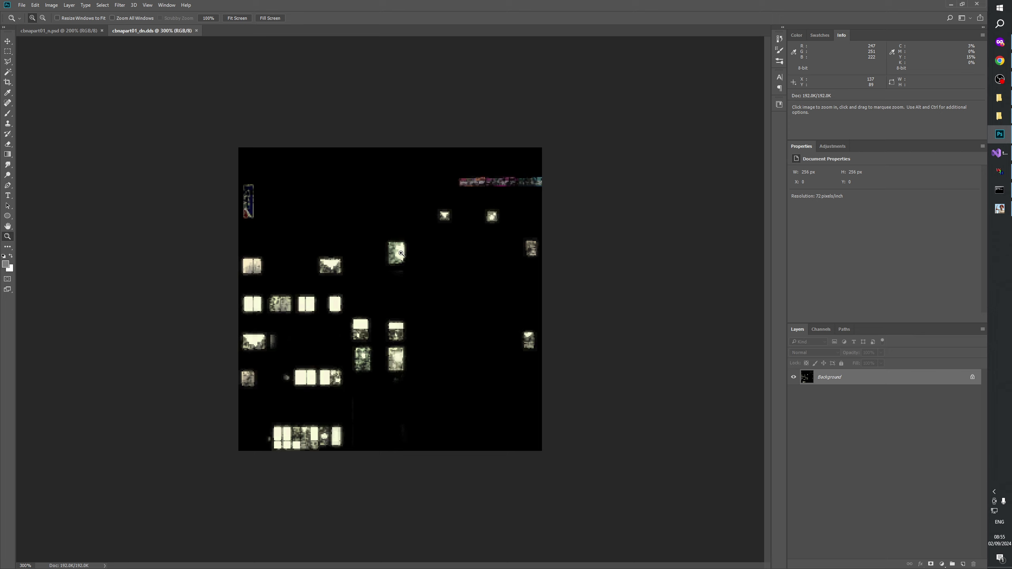
left_click(76, 32)
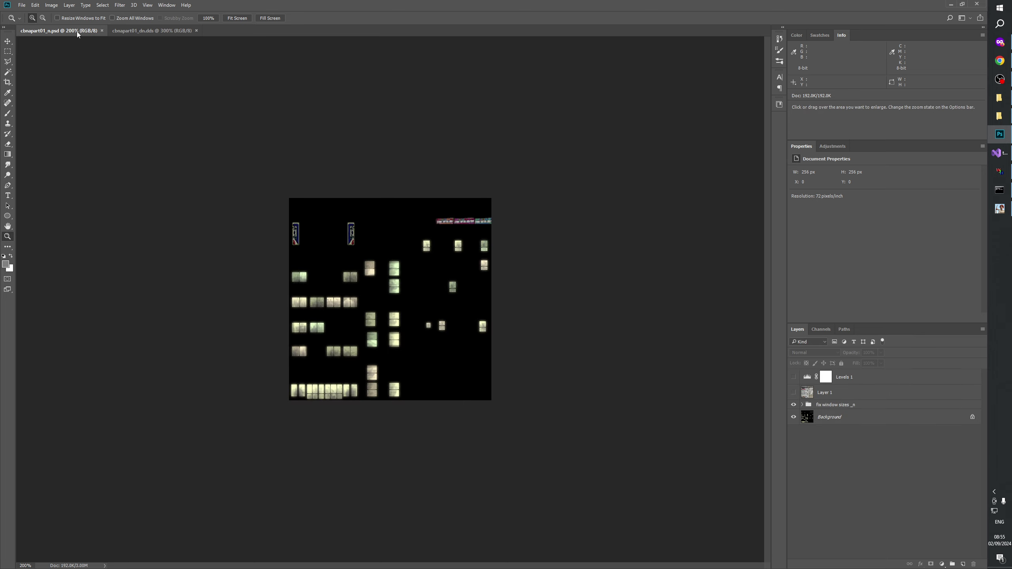
left_click(130, 30)
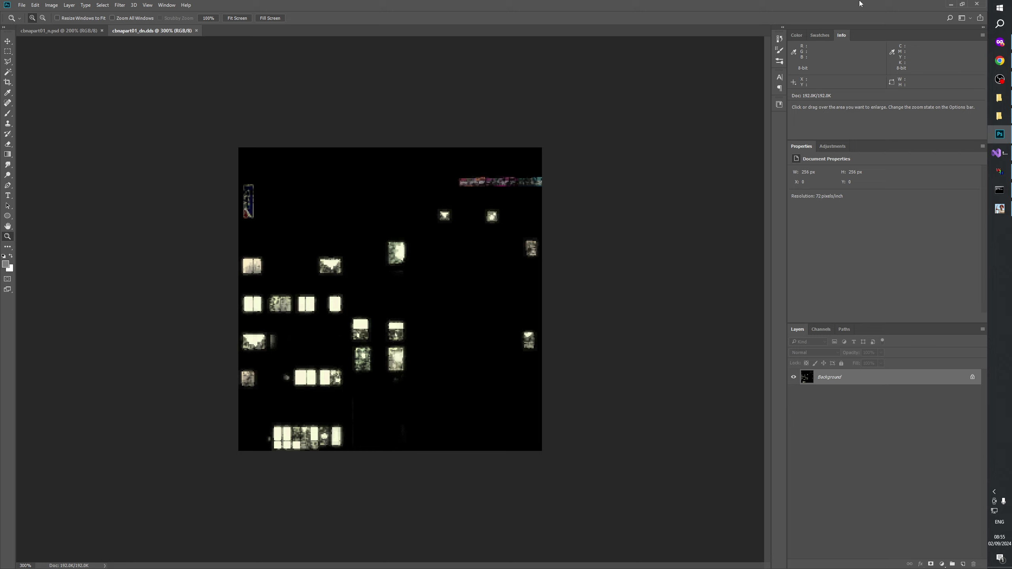
left_click(999, 79)
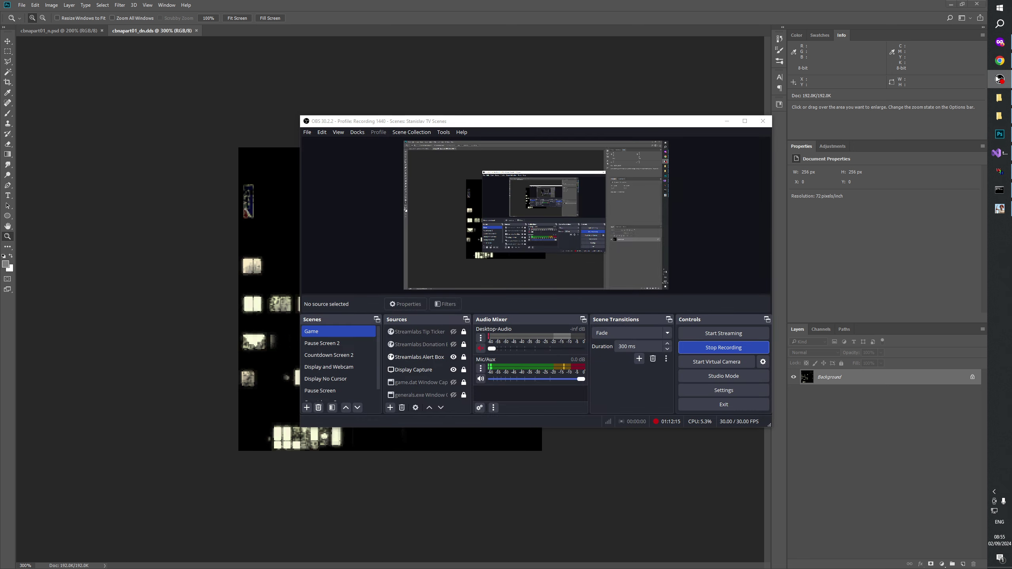
left_click(998, 79)
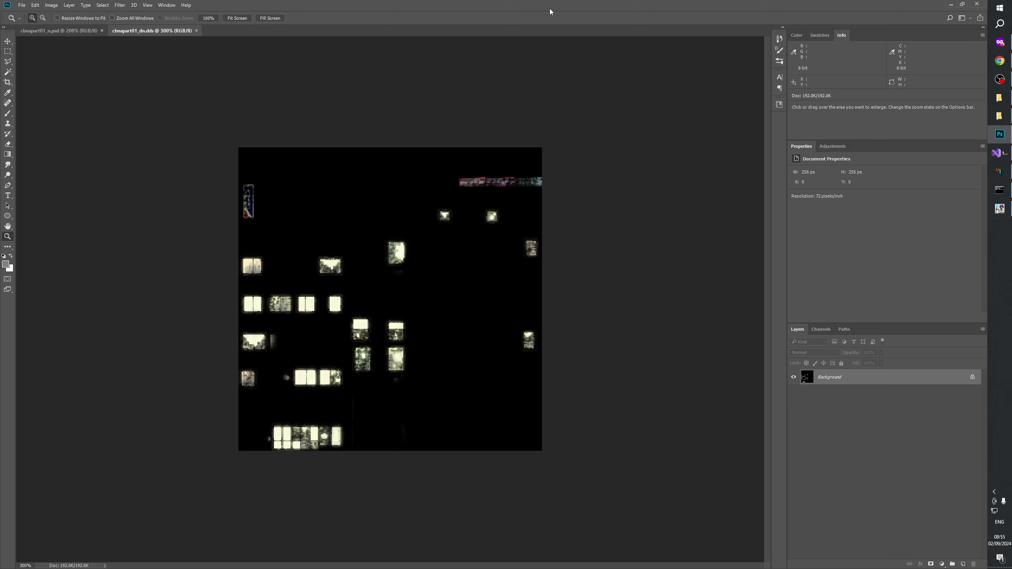
left_click(65, 31)
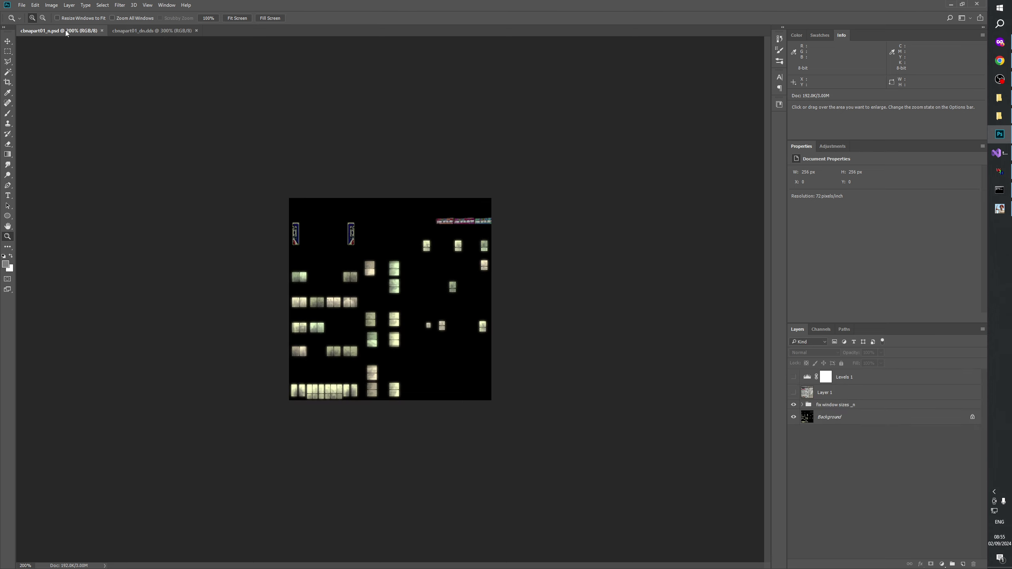
left_click(163, 32)
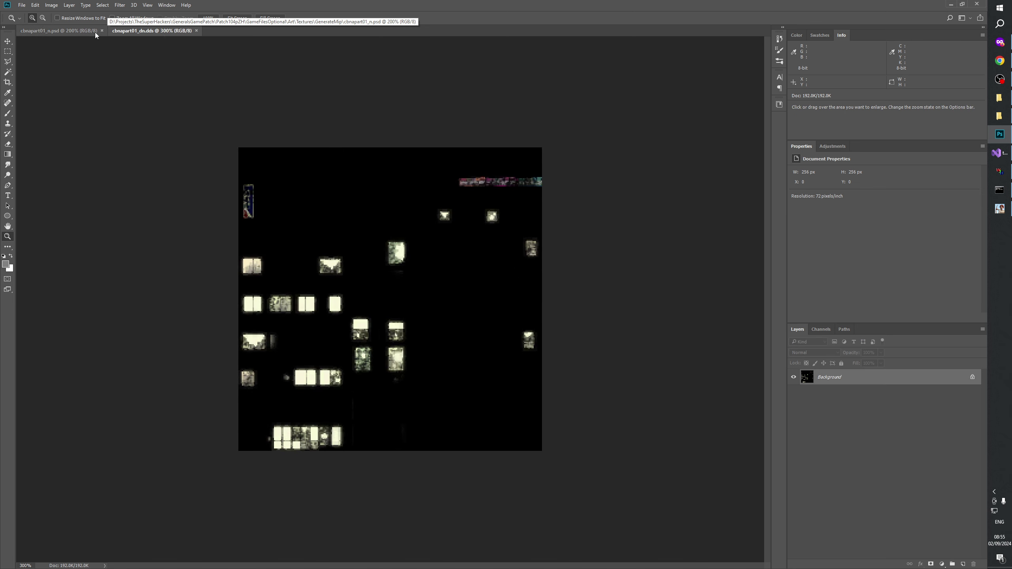
left_click(73, 30)
left_click(150, 30)
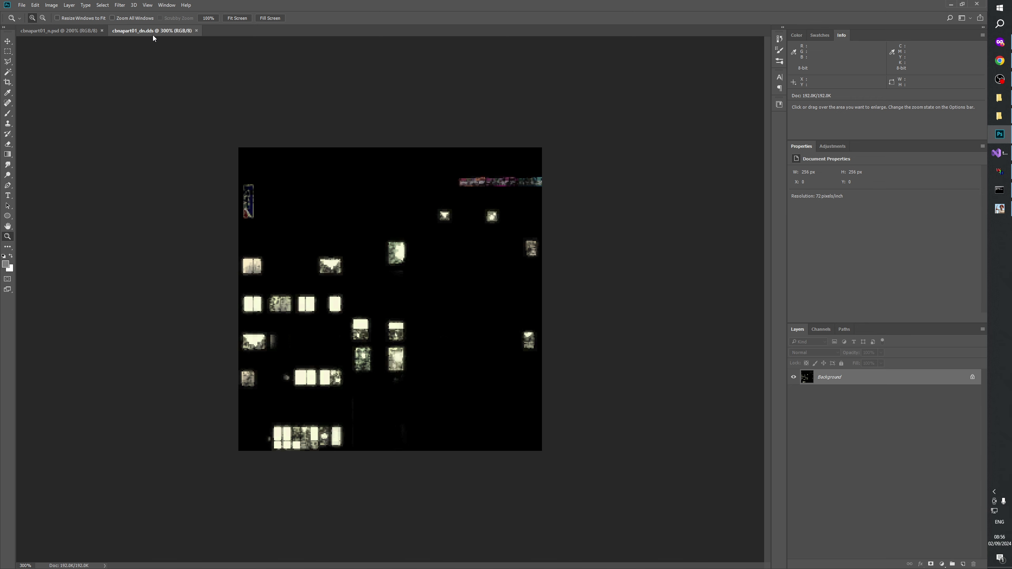
- Open cbnapart01_ng.dds from the GenerateMip folder without separate mip-map layers and view it at 400%
left_click(1000, 117)
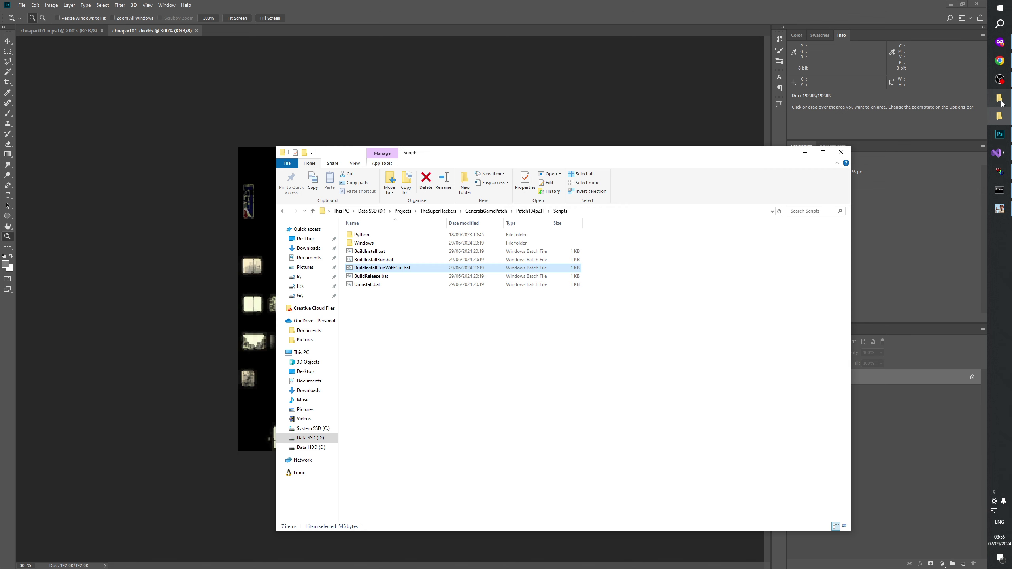
left_click(1001, 101)
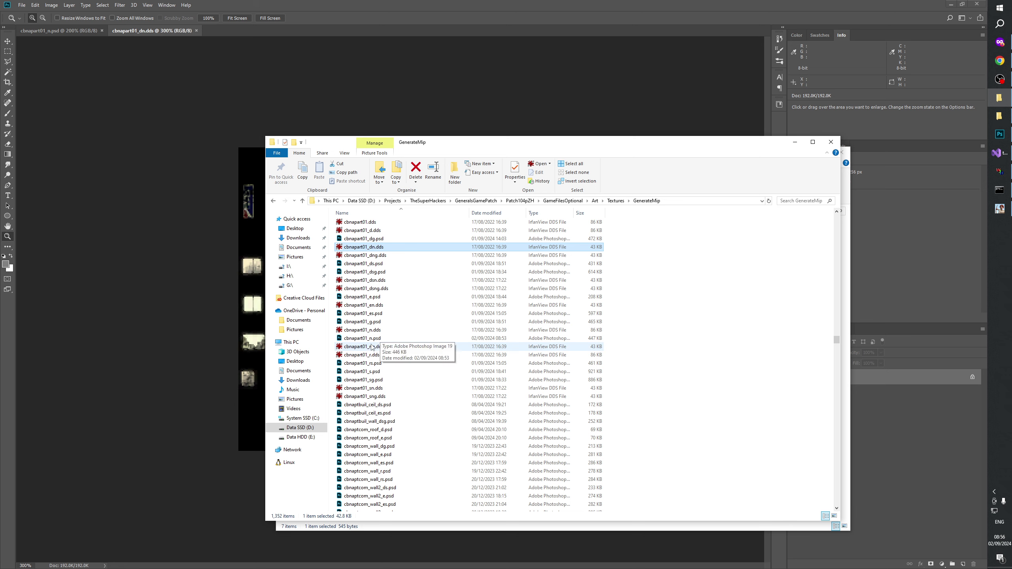
left_click_drag(361, 346, 274, 30)
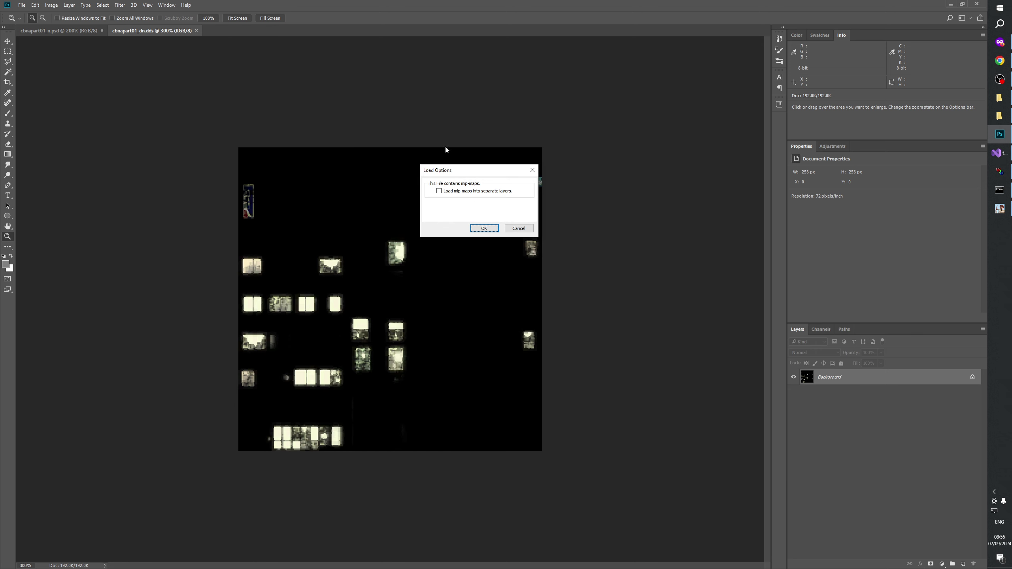
left_click(483, 228)
left_click(406, 327)
left_click(406, 328)
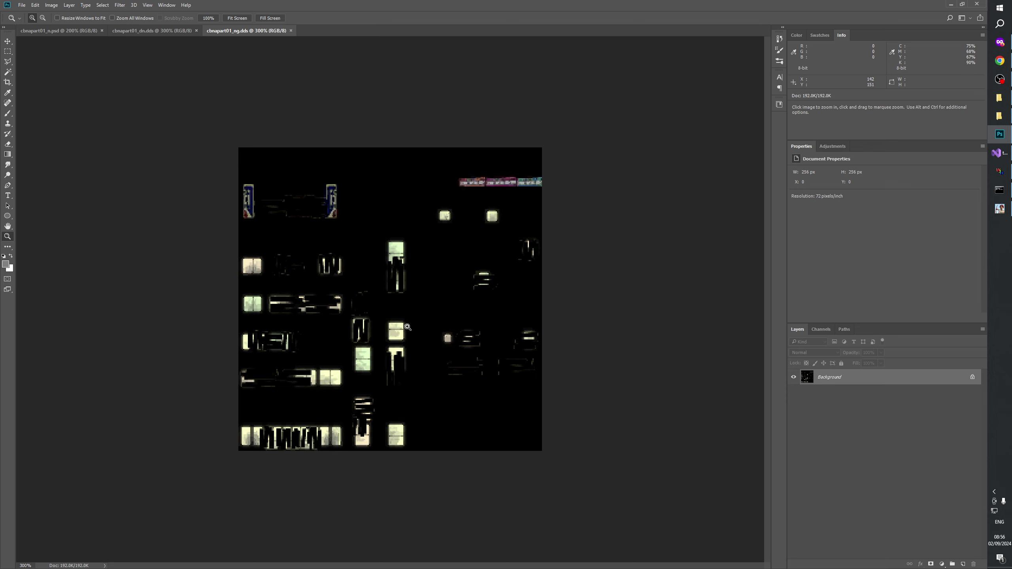
left_click(442, 383)
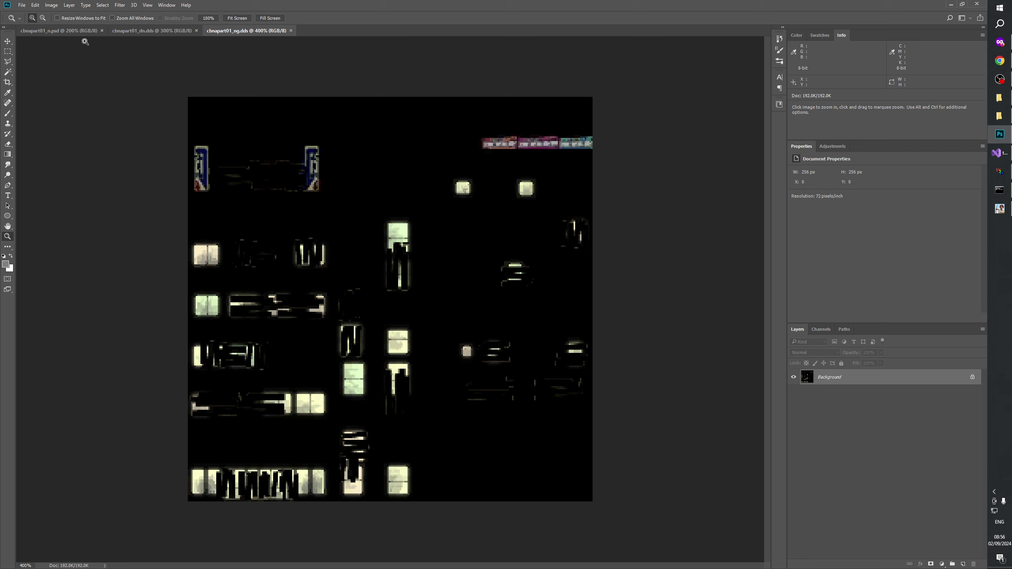
- Compare the window lights in cbnapart01_n.psd at 300% with those in cbnapart01_ng.dds
left_click(78, 32)
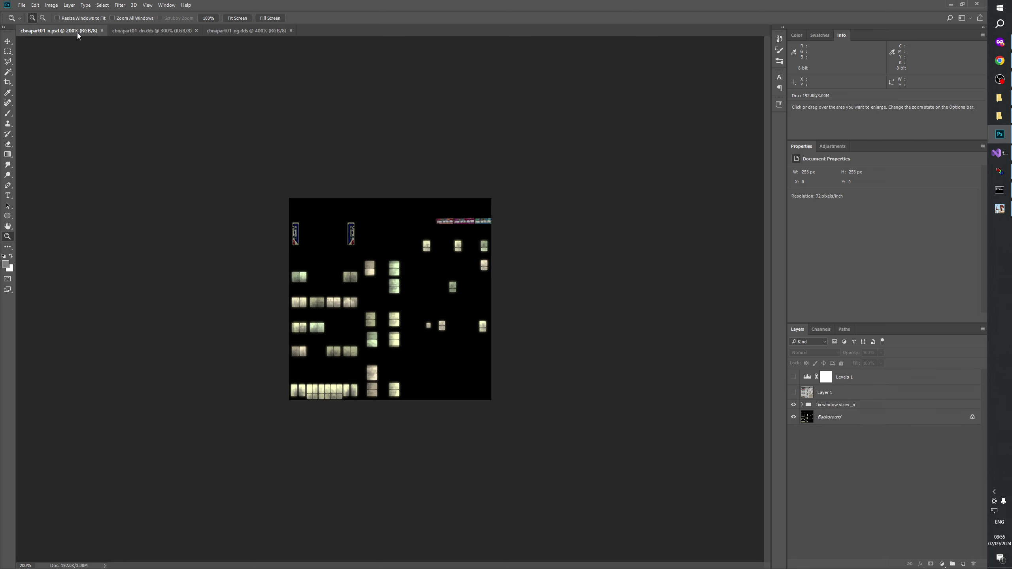
left_click(348, 260)
left_click(250, 32)
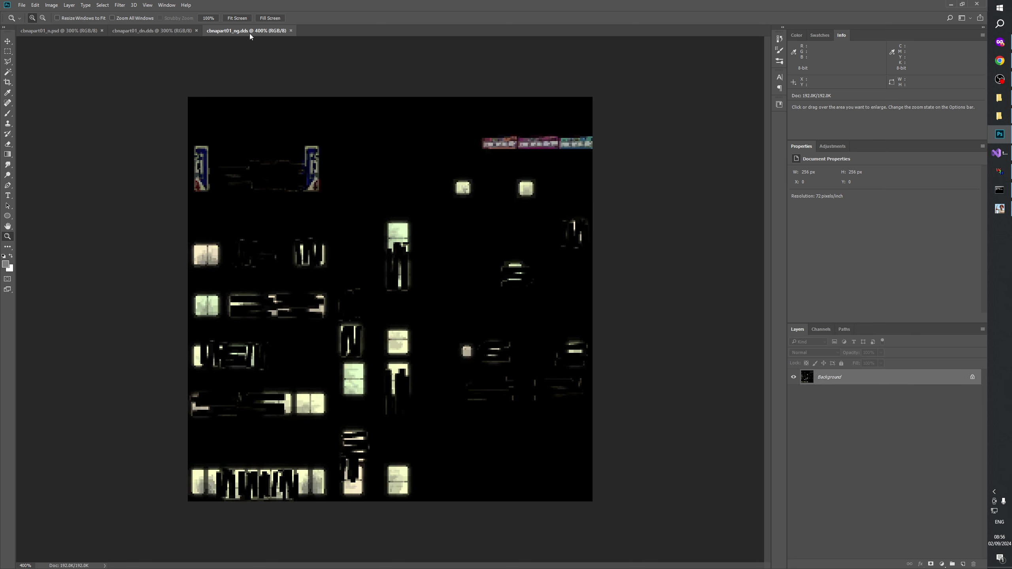
left_click(67, 32)
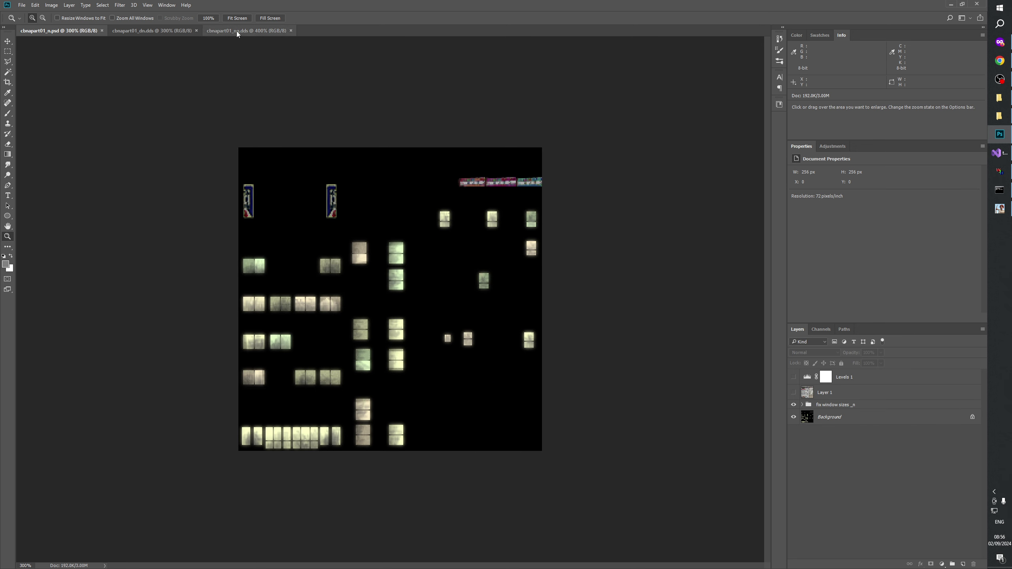
left_click(237, 30)
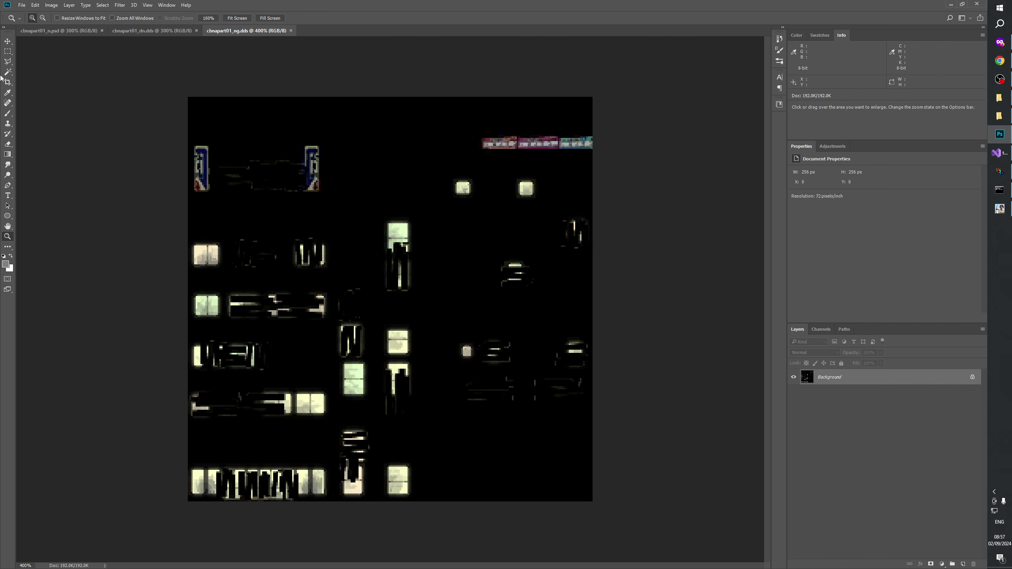
left_click(55, 33)
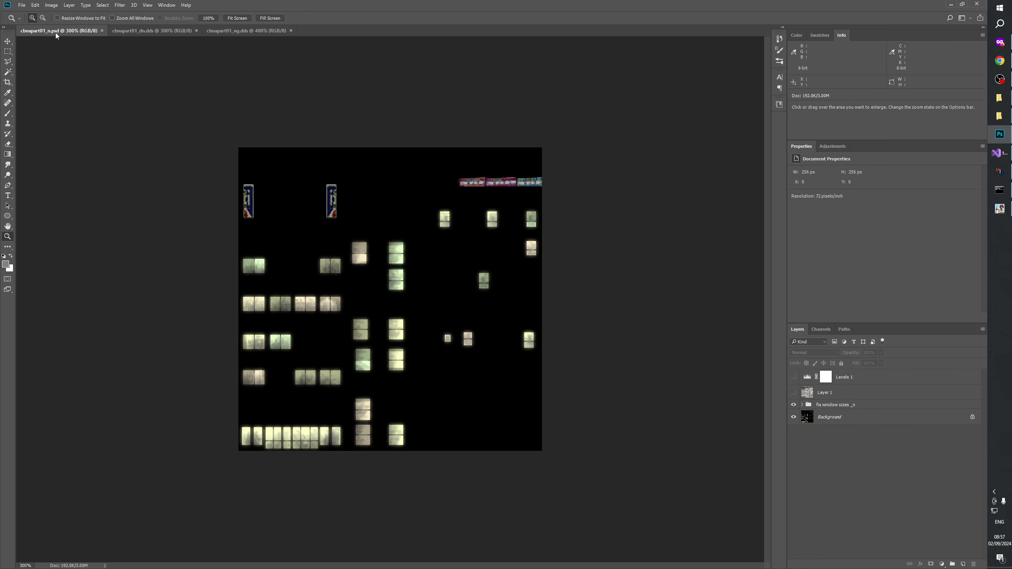
- Select the entire canvas of cbnapart01_ng.dds and copy it
left_click(230, 31)
key("ctrl+a")
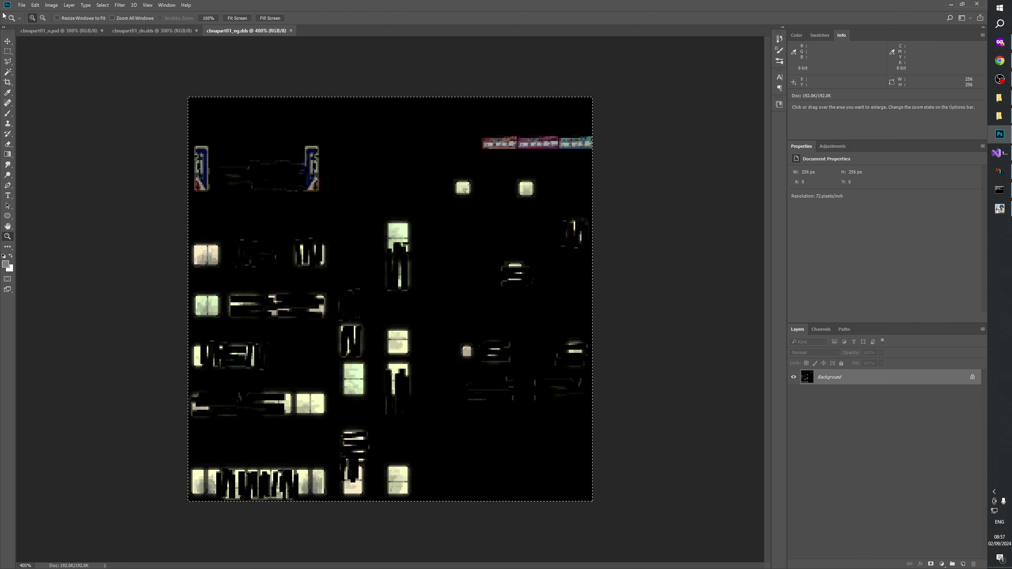
left_click(35, 4)
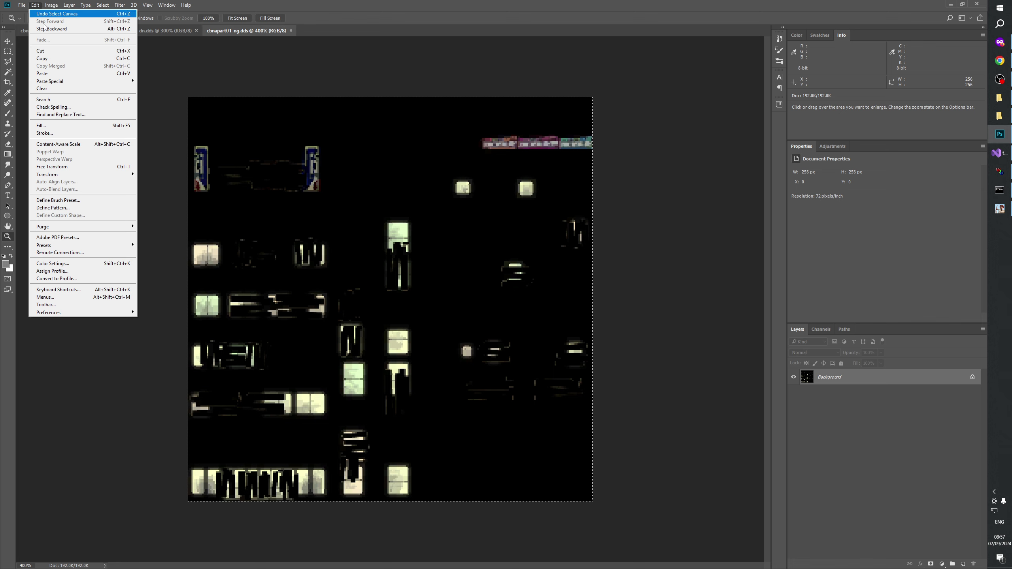
left_click(53, 62)
- In cbnapart01_n.psd, add a new layer directly above the "fix window sizes _n" group
left_click(55, 31)
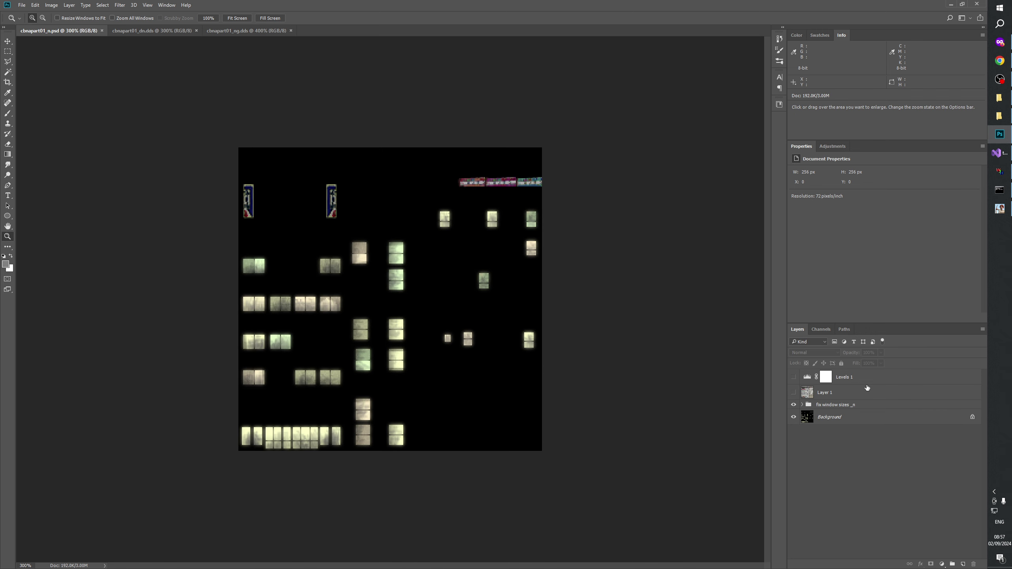
left_click(836, 393)
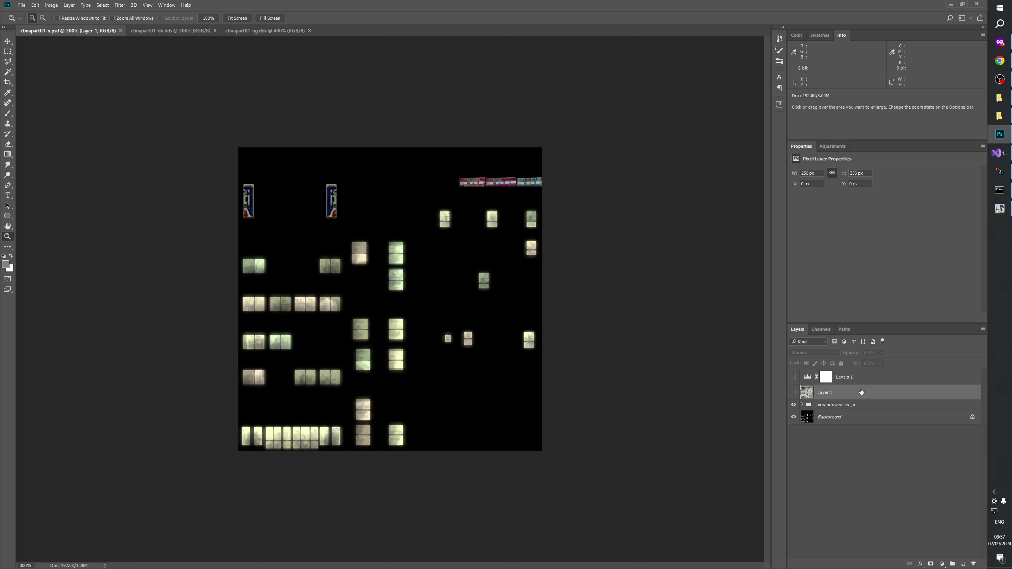
left_click(854, 378)
left_click(843, 404)
left_click(962, 564)
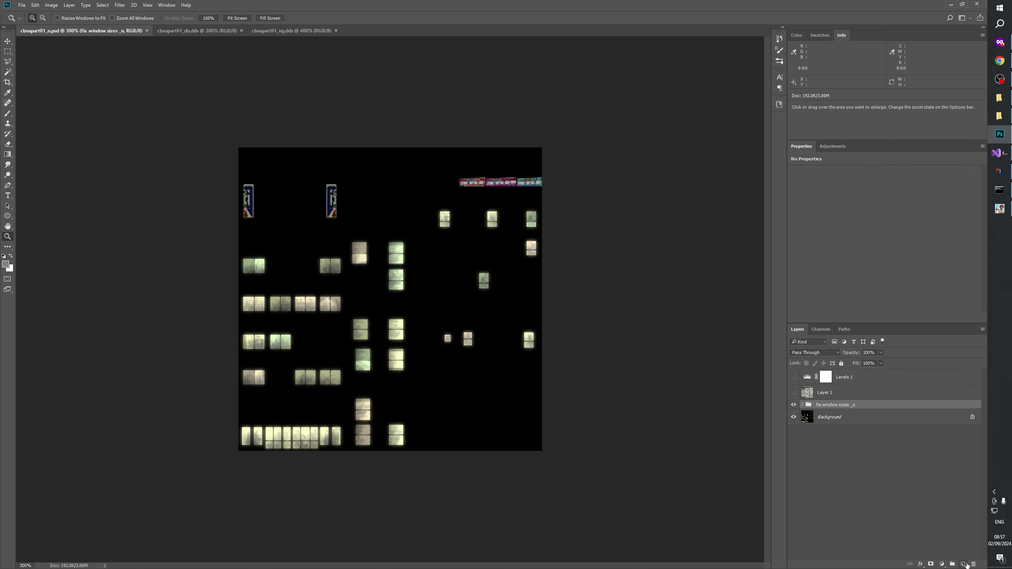
- Paste the copied ng texture above the "fix window sizes _n" group and name its layer cbnapart
key("ctrl+v")
double_click(830, 408)
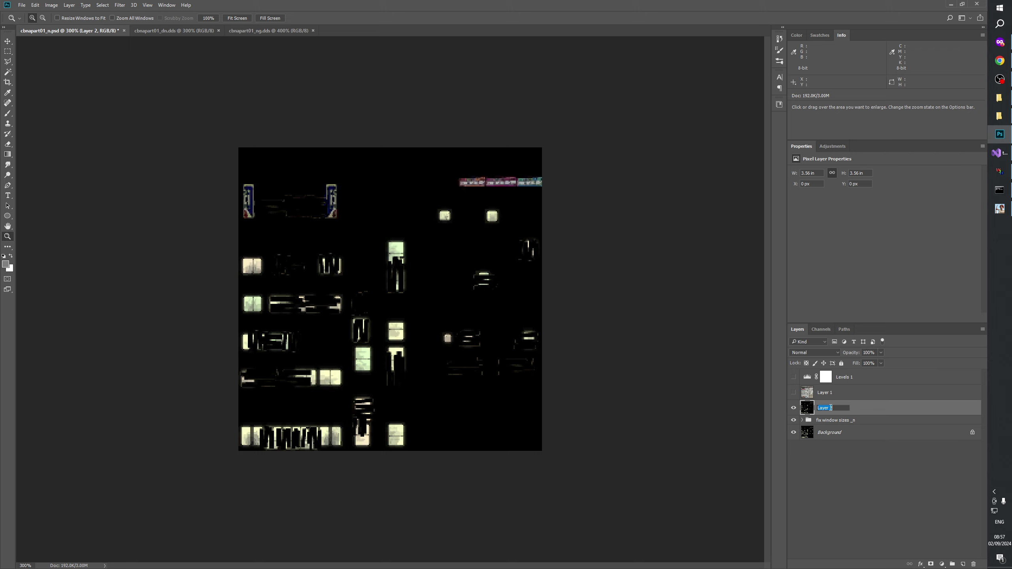
type("cbnapart")
left_click(834, 423)
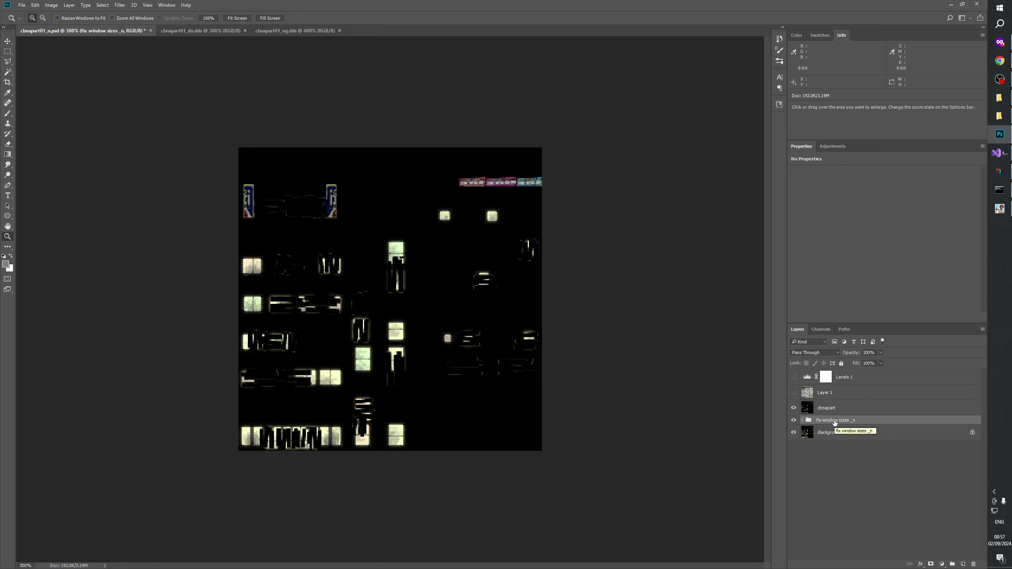
- Check the file name of cbnapart01_n.dds in the GenerateMip folder
left_click(827, 436)
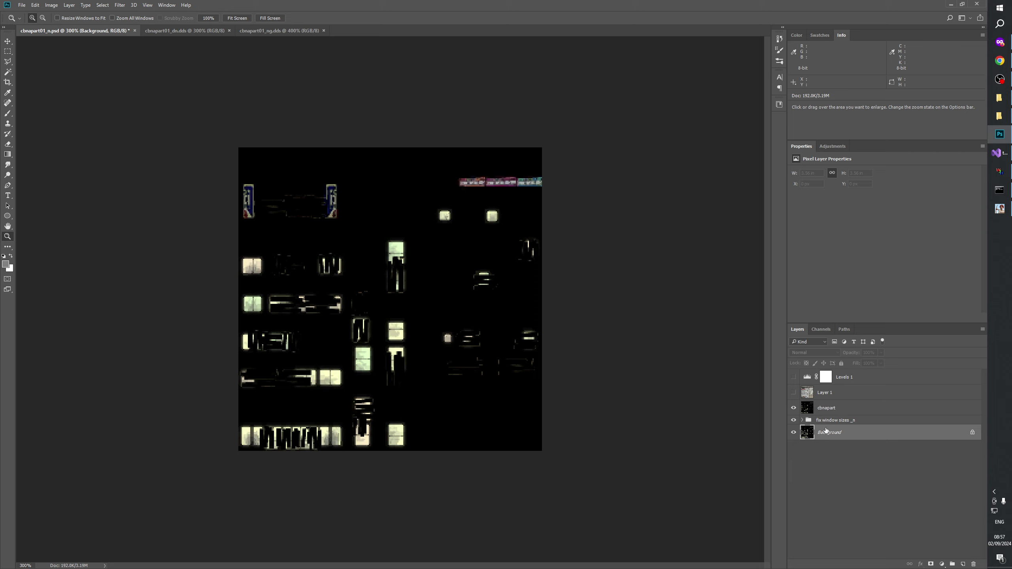
left_click(1006, 118)
left_click(1004, 102)
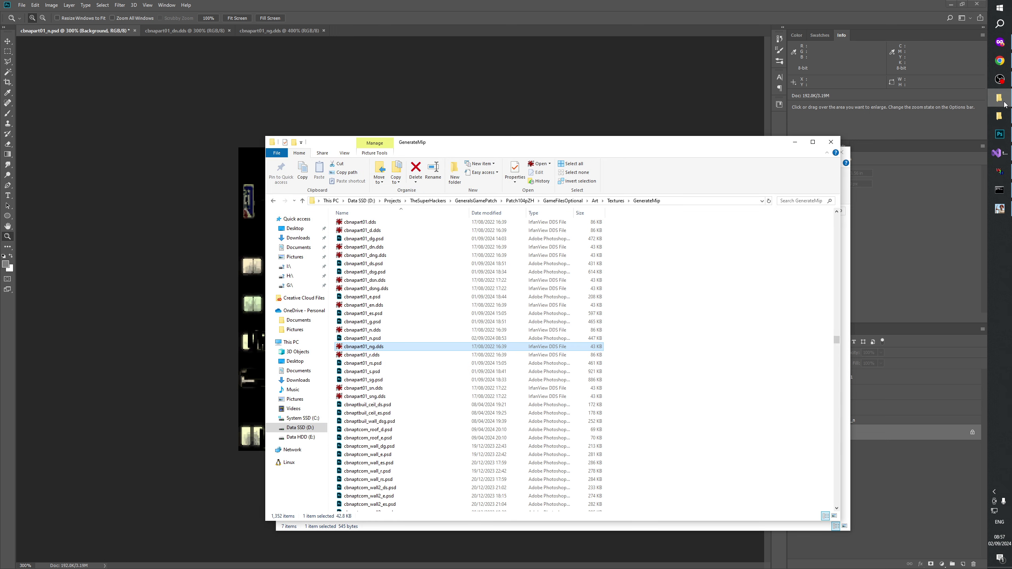
left_click(373, 330)
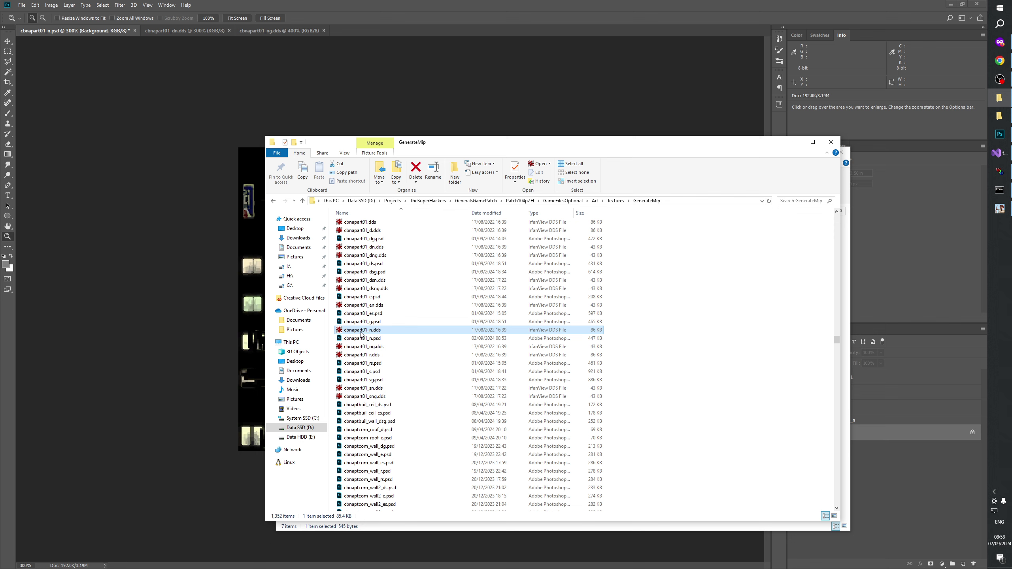
left_click(362, 331)
key("ctrl+c")
left_click(847, 4)
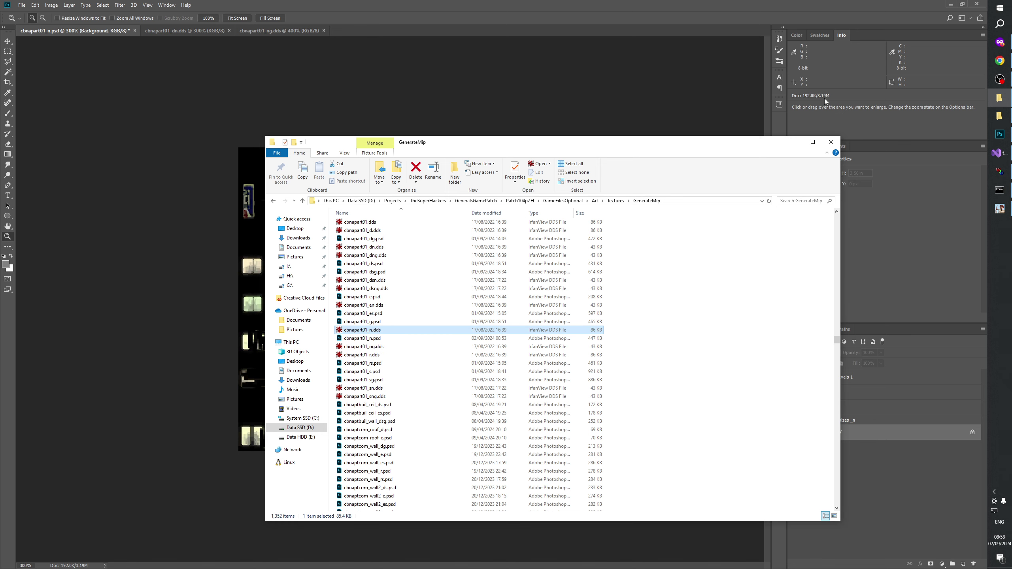
left_click(907, 466)
- Convert the Background of cbnapart01_n.psd into a regular layer named CBNApart01_N.tga
double_click(834, 437)
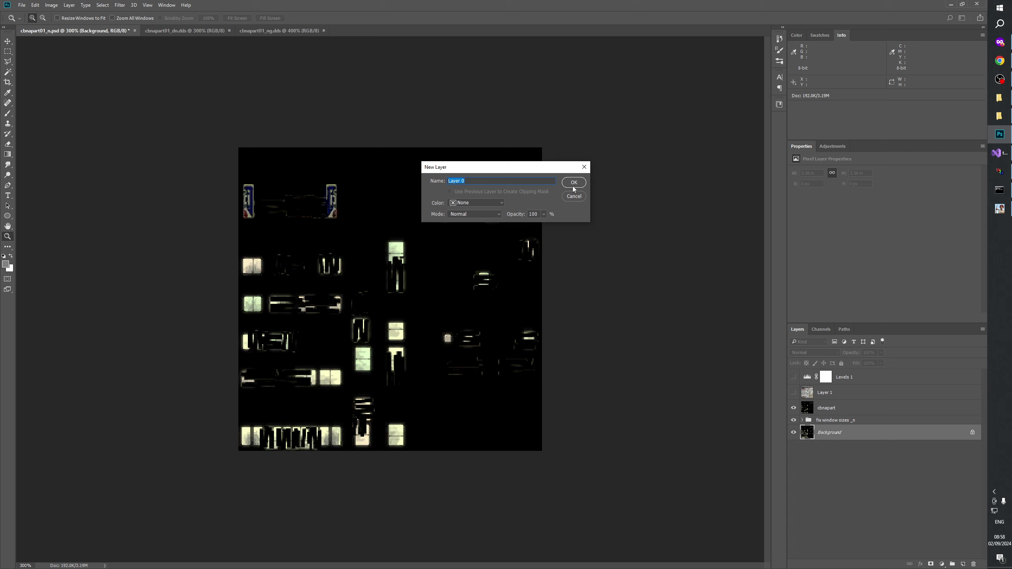
key("ctrl+v")
key("Delete")
key("Delete")
type("BN")
key("Delete")
type("A")
left_click(580, 182)
left_click(814, 481)
left_click(851, 436)
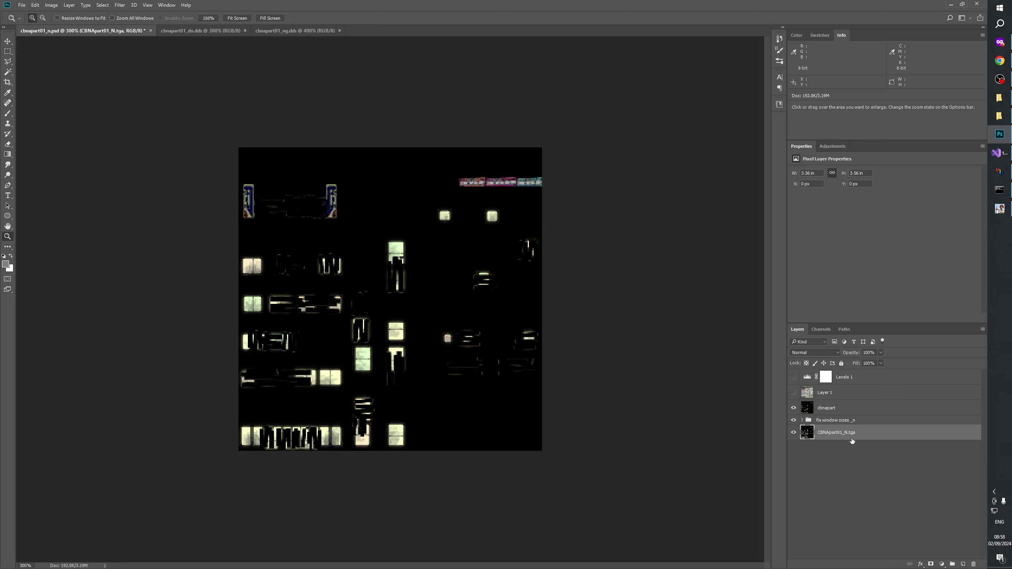
- Open the TheSuperHackers folder under Projects on the D: drive in a new Explorer window
left_click(841, 420)
left_click(832, 407)
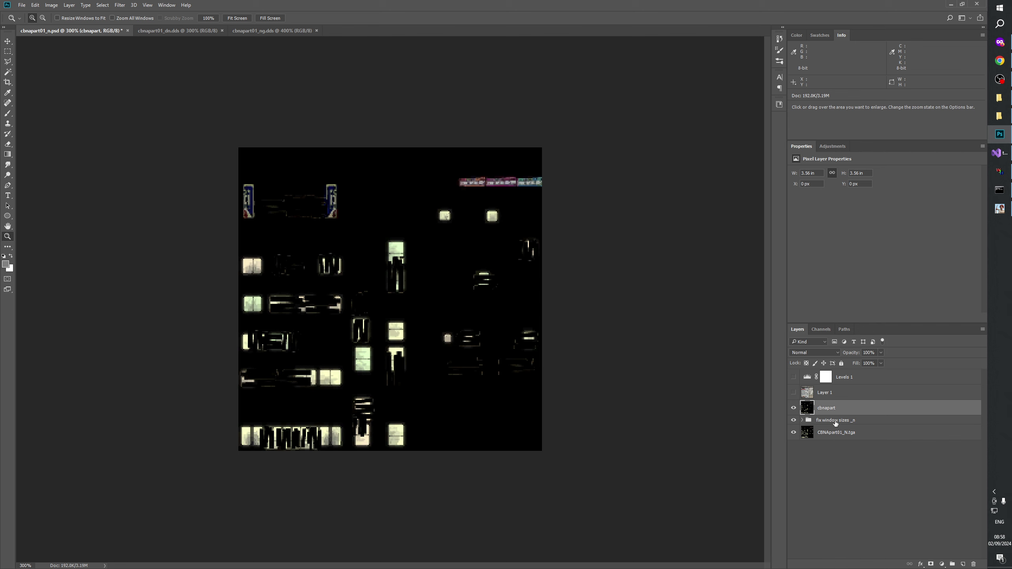
key("super+e")
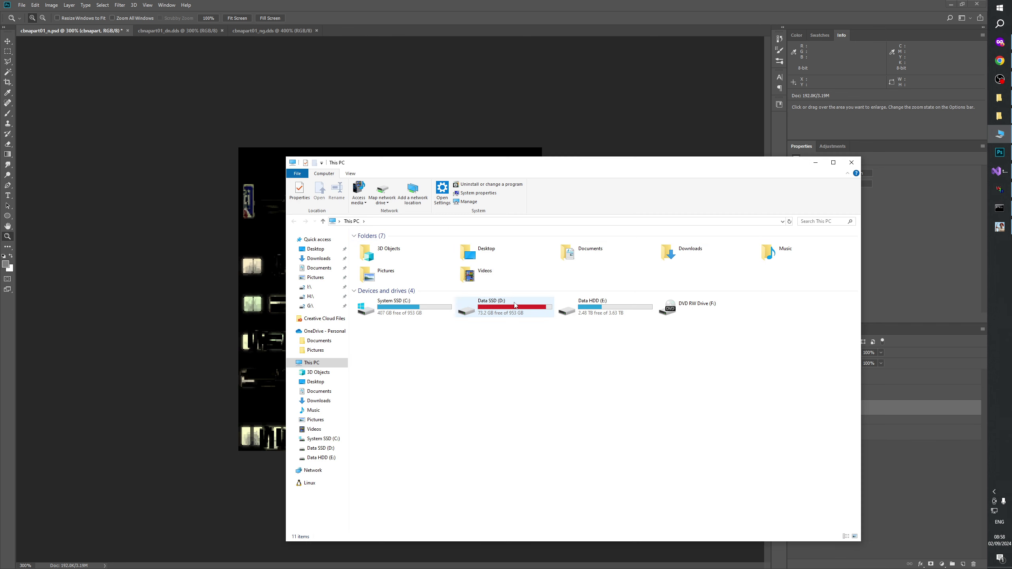
double_click(513, 305)
key("Down")
key("Down")
key("Down")
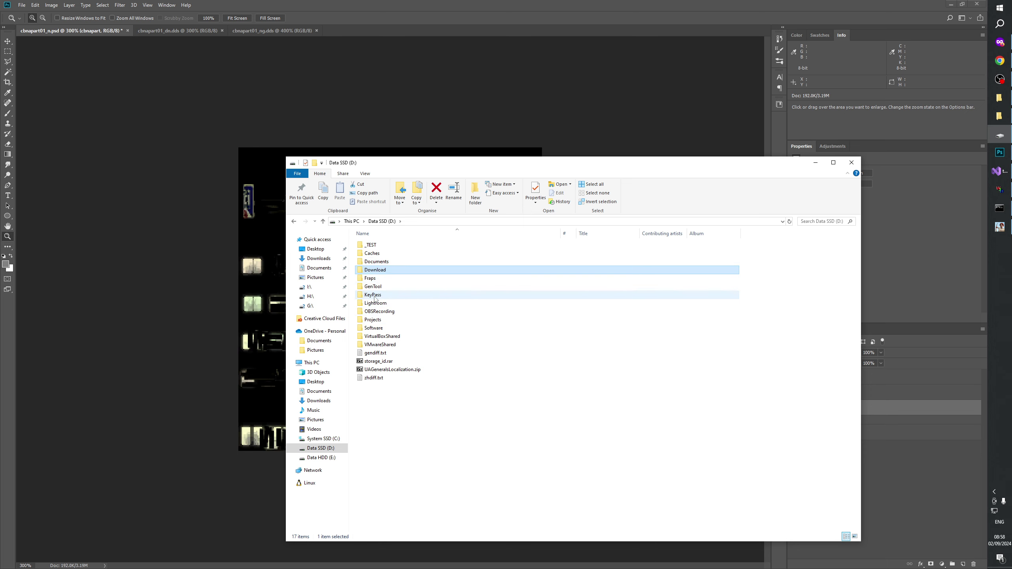
double_click(374, 321)
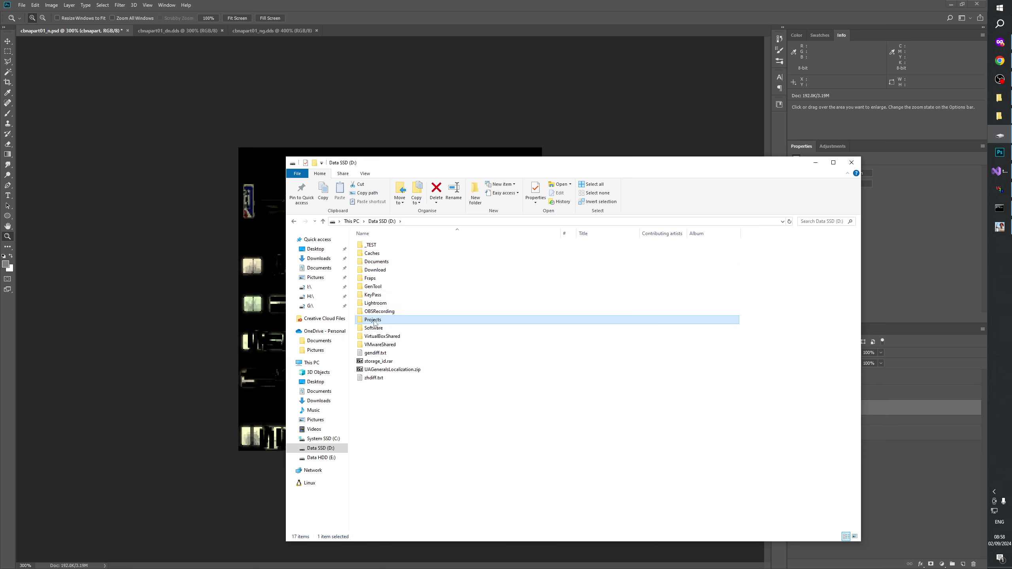
double_click(385, 313)
key("Down")
key("Down")
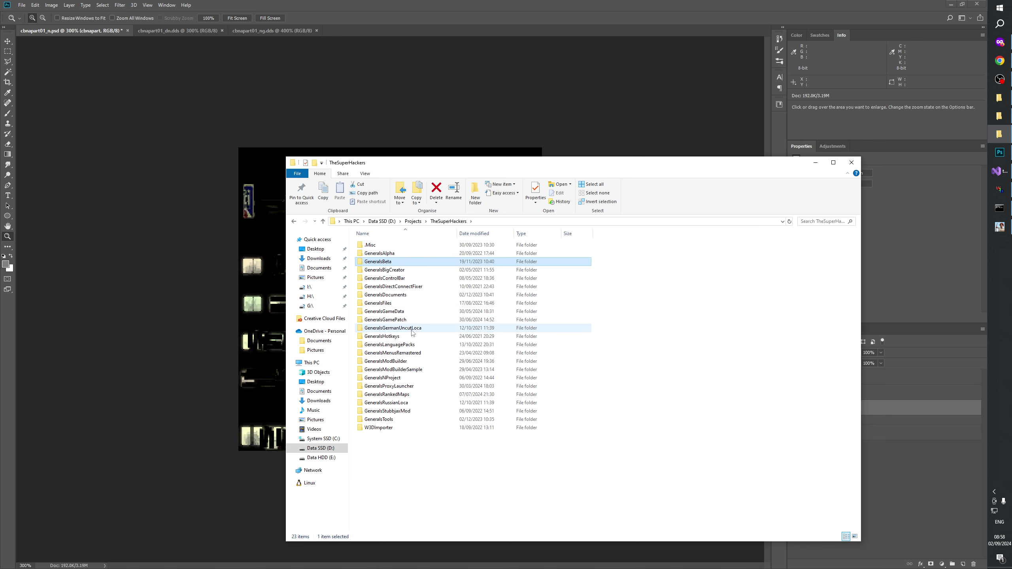
- Open the Textures folder inside GeneralsAlpha and jump to the files starting with cbnapart01
key("Down")
key("Up")
key("Up")
key("Up")
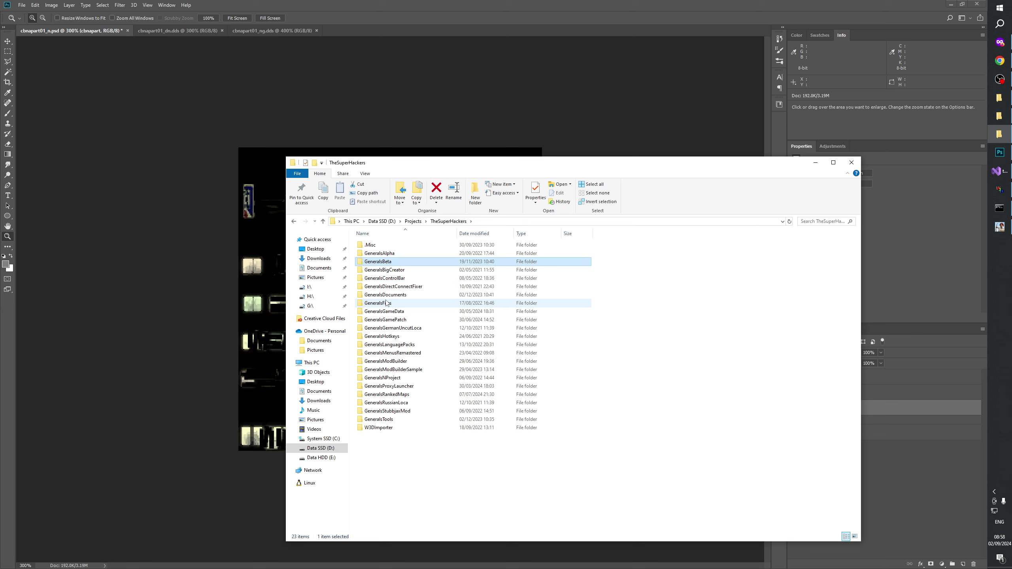
key("Return")
key("Up")
key("Down")
key("Down")
key("Return")
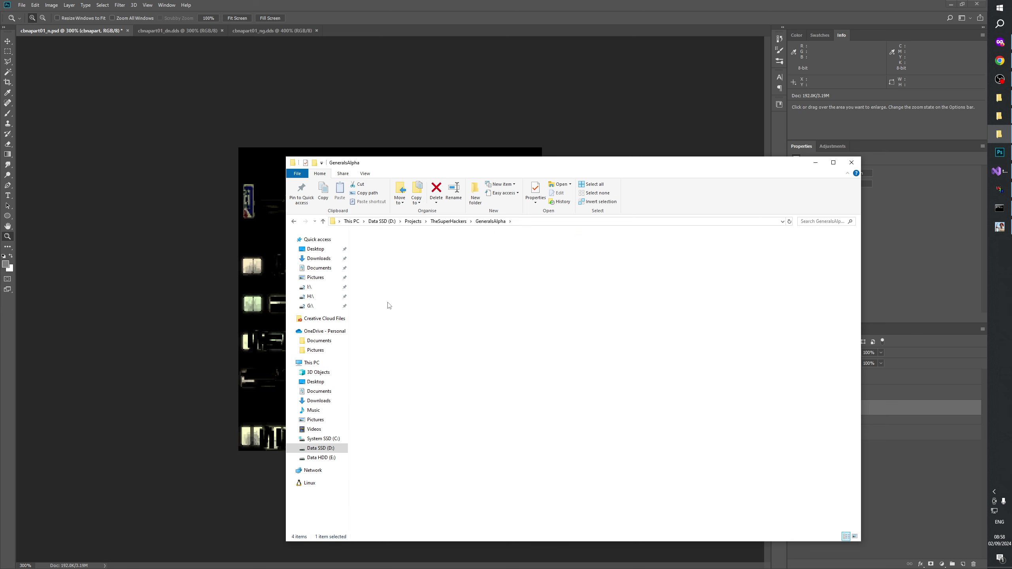
key("Down")
type("cbnapart01")
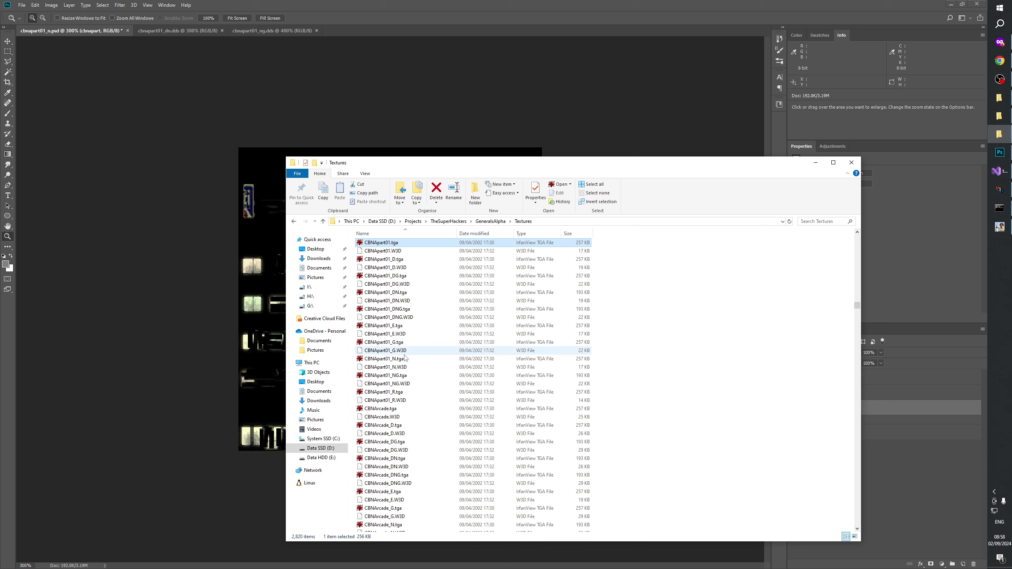
- Open CBNApart01_NG.tga from the Textures folder in Photoshop and view it at 400%
left_click(398, 377)
left_click_drag(396, 344, 375, 28)
left_click(387, 317)
left_click(387, 316)
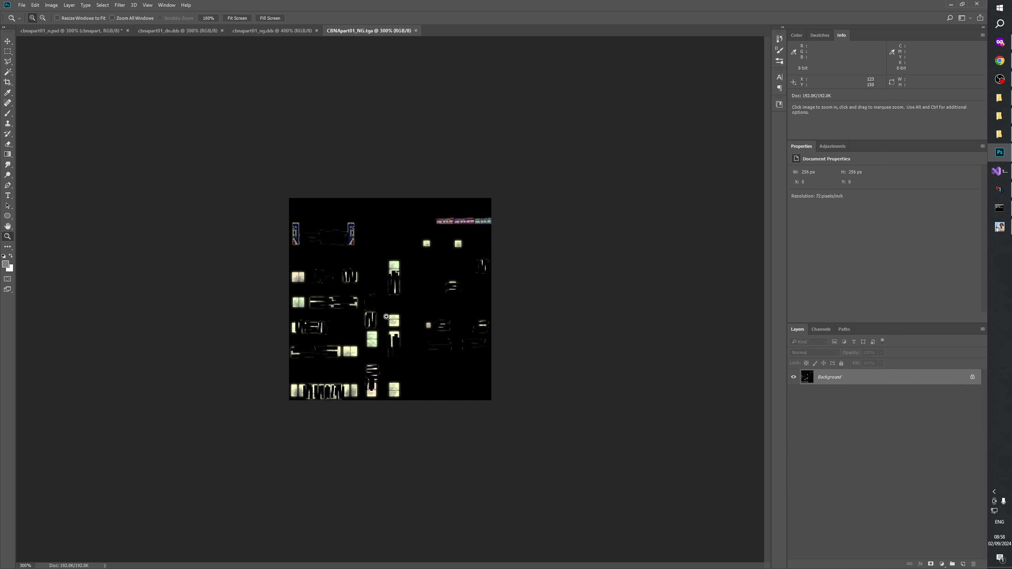
left_click(386, 317)
left_click(386, 317)
- Copy the entire canvas of CBNApart01_NG.tga and paste it into cbnapart01_n.psd as a new layer above the cbnapart layer
key("ctrl+a")
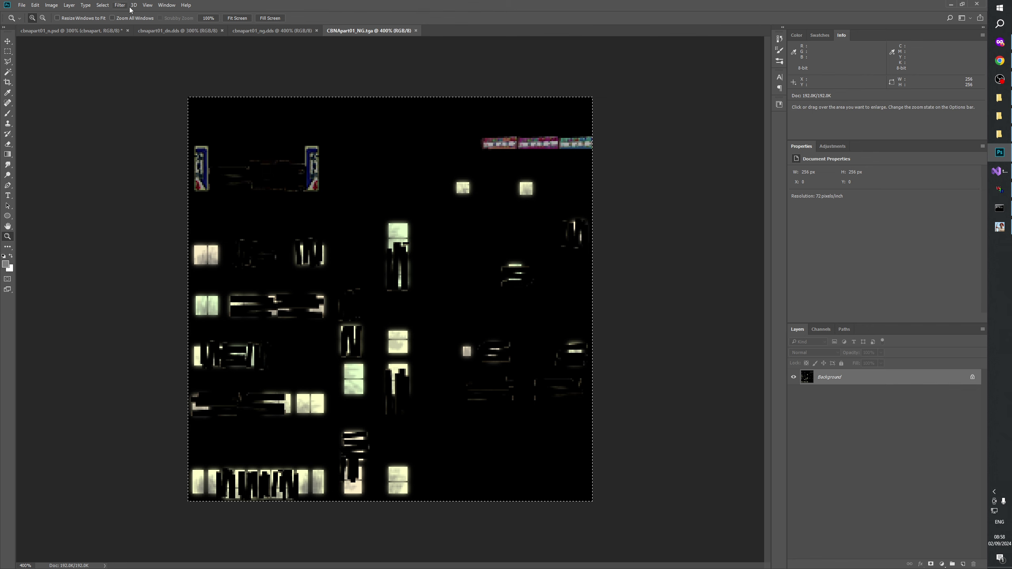
left_click(35, 5)
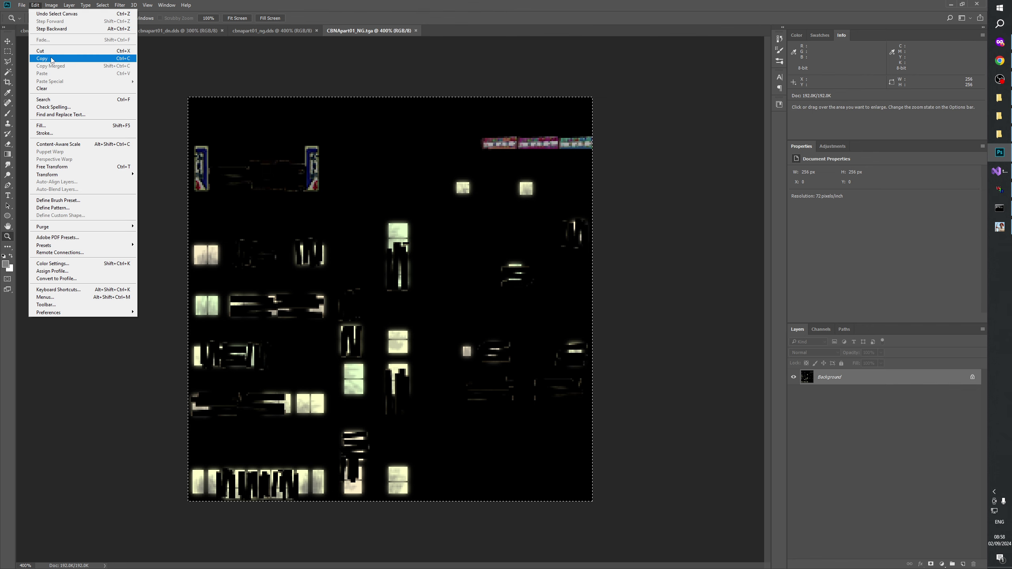
left_click(51, 60)
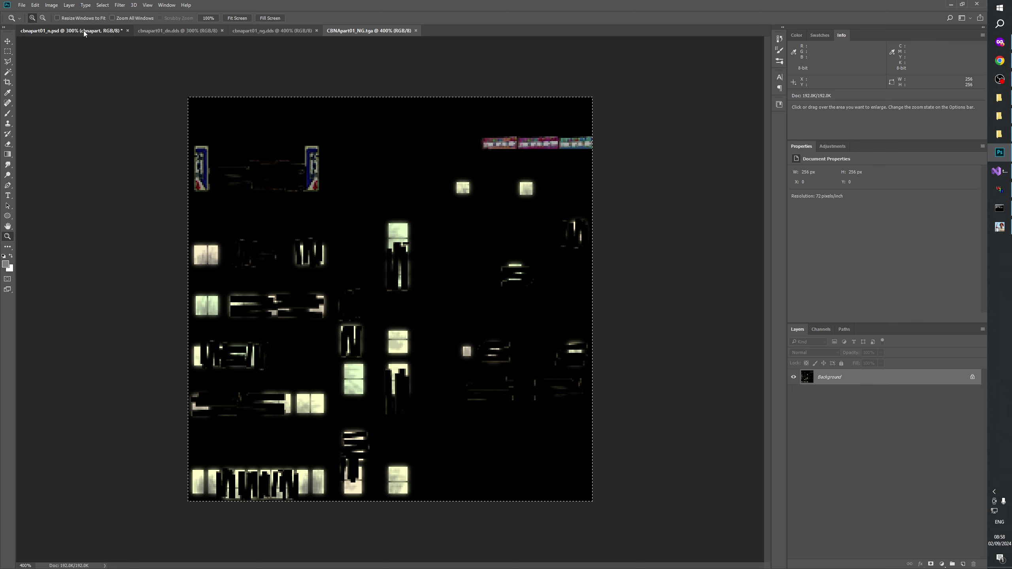
left_click(84, 30)
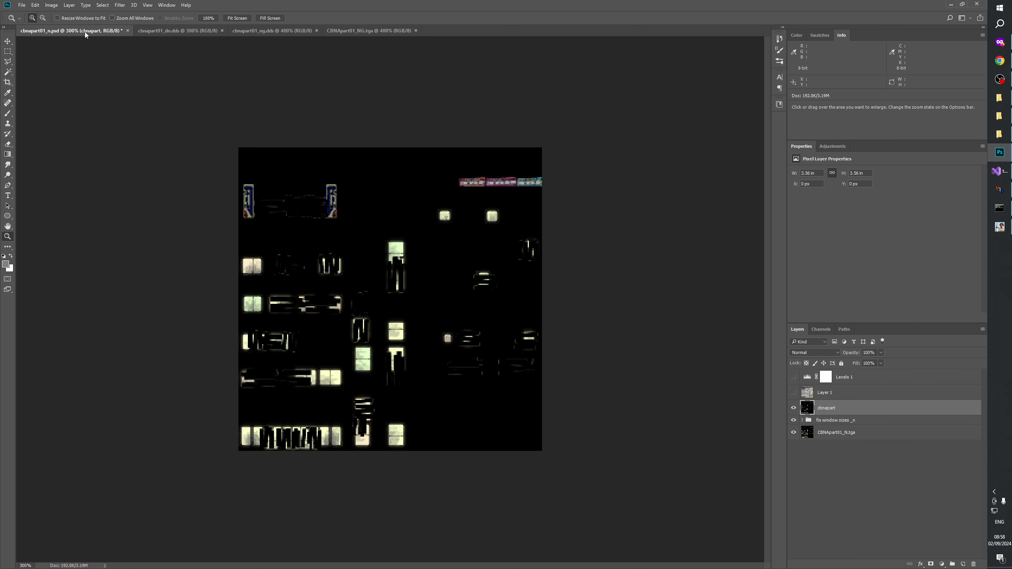
left_click(962, 564)
key("ctrl+v")
- Delete the cbnapart layer and rename the newly pasted Layer 2 as CBNApart01_NG.tga
left_click(835, 427)
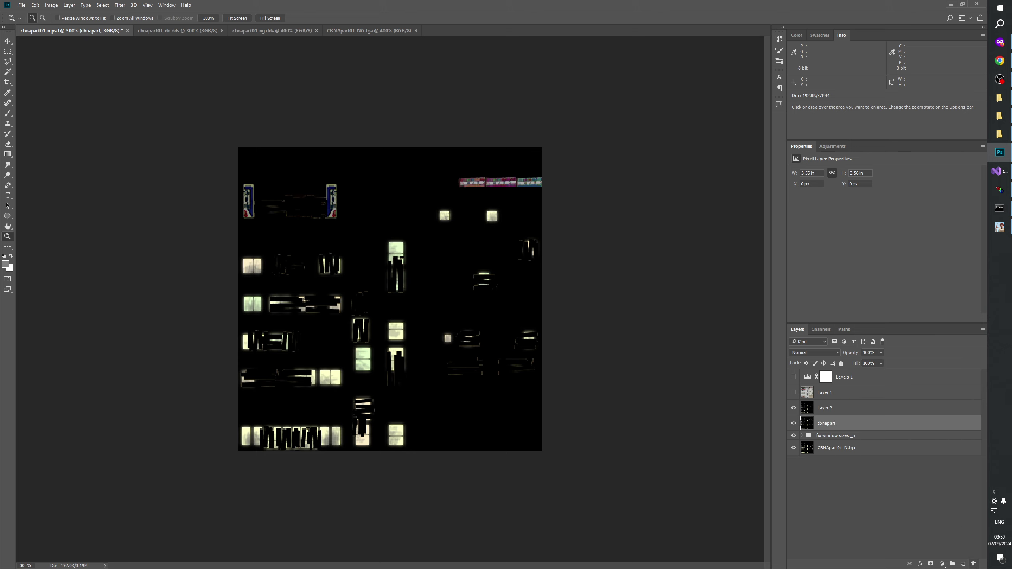
left_click(972, 565)
double_click(840, 433)
key("ctrl+c")
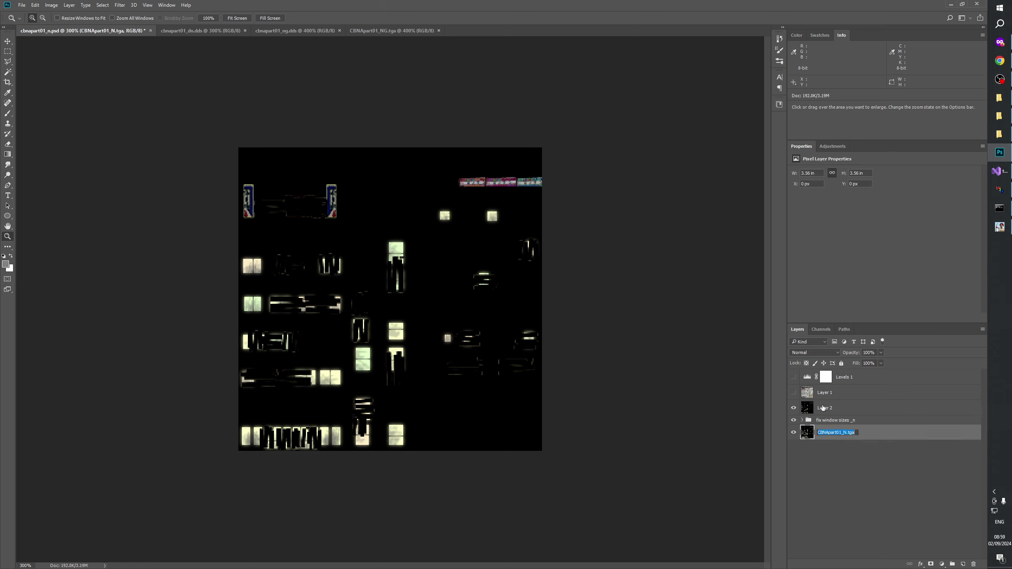
double_click(825, 408)
key("ctrl+v")
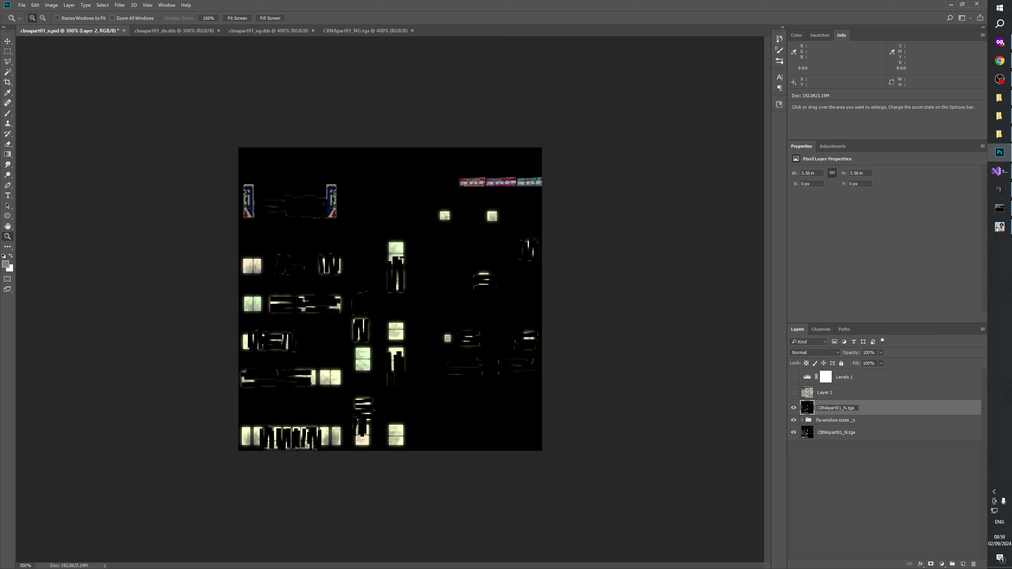
type("G")
key("Return")
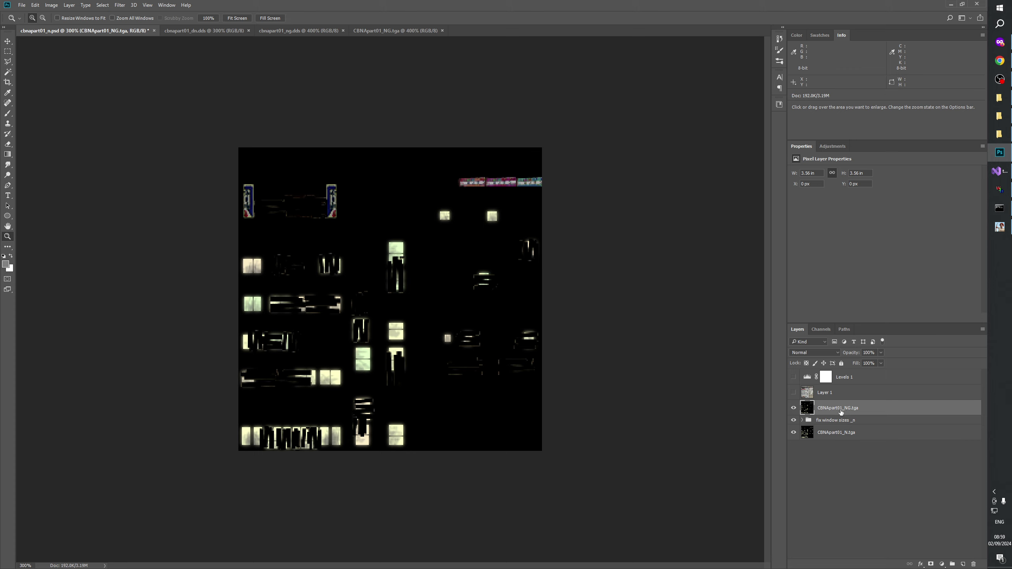
- Duplicate the CBNApart01_NG.tga layer into the cbnapart01_ng.dds document and delete it from cbnapart01_n.psd
right_click(841, 410)
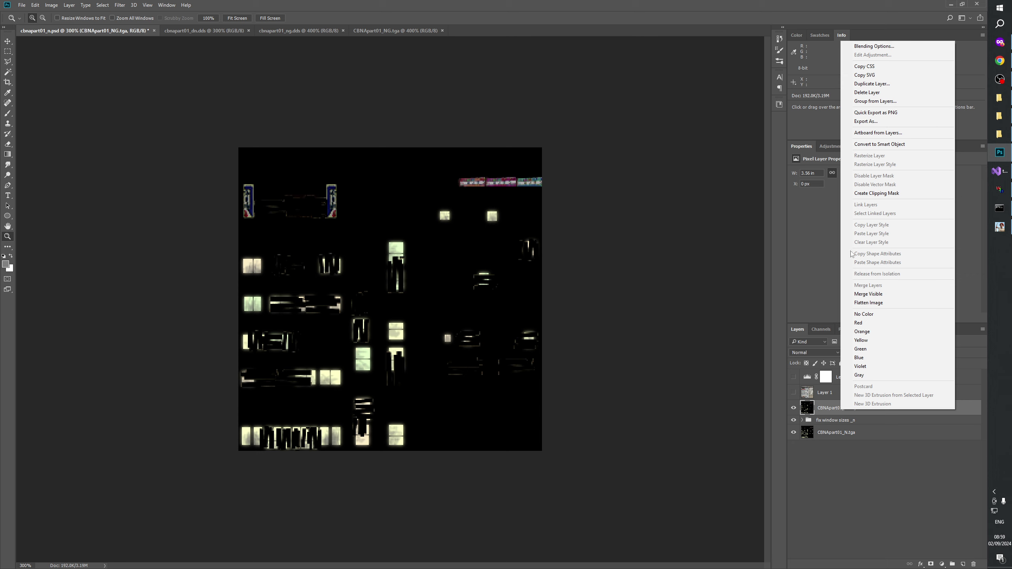
left_click(867, 84)
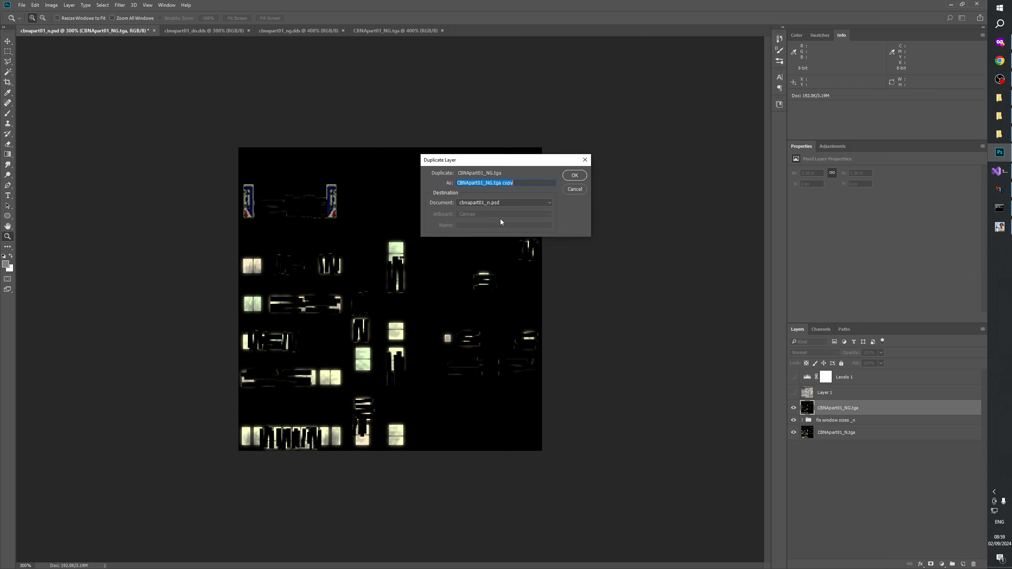
left_click(502, 202)
left_click(489, 221)
left_click(574, 175)
left_click(793, 408)
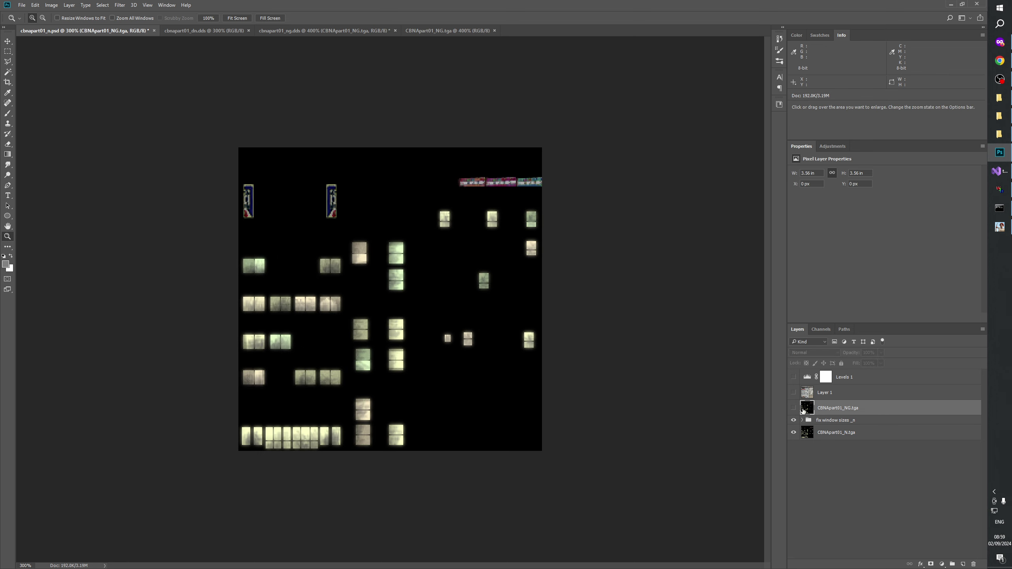
left_click(973, 563)
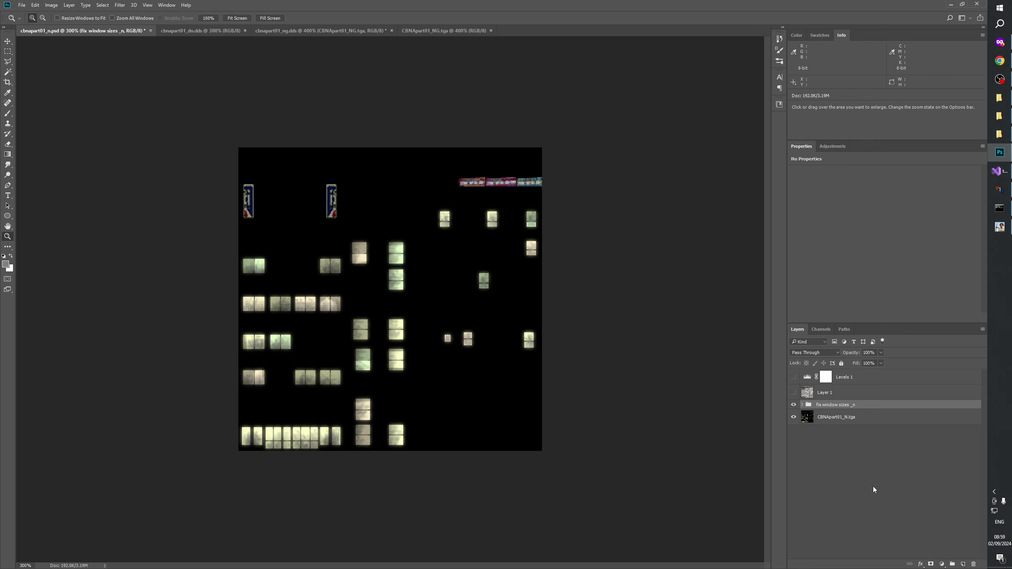
- Copy the merged content of the whole cbnapart01_n.psd canvas and paste it into cbnapart01_ng.dds as a new layer
key("ctrl+a")
left_click(35, 5)
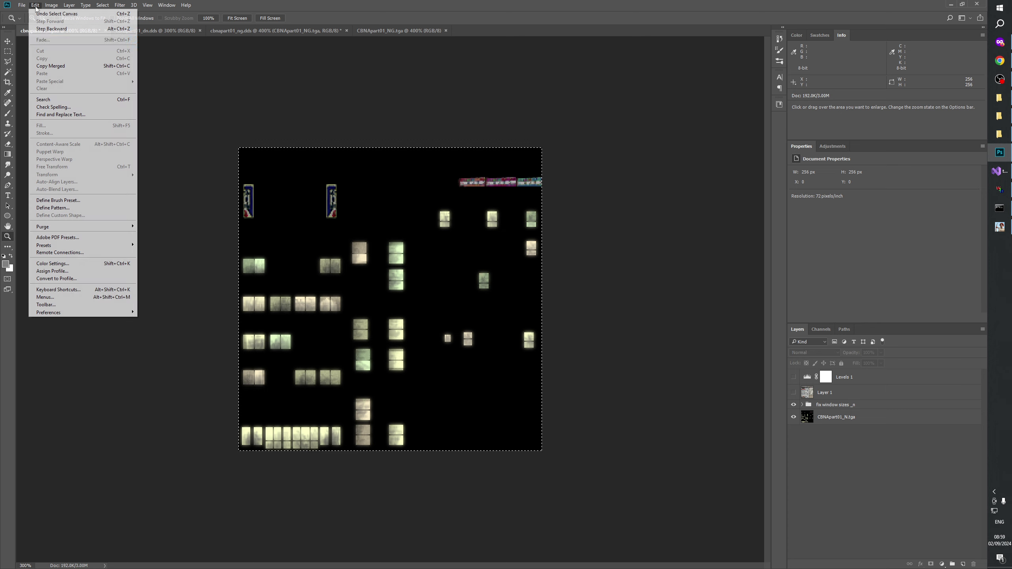
left_click(53, 66)
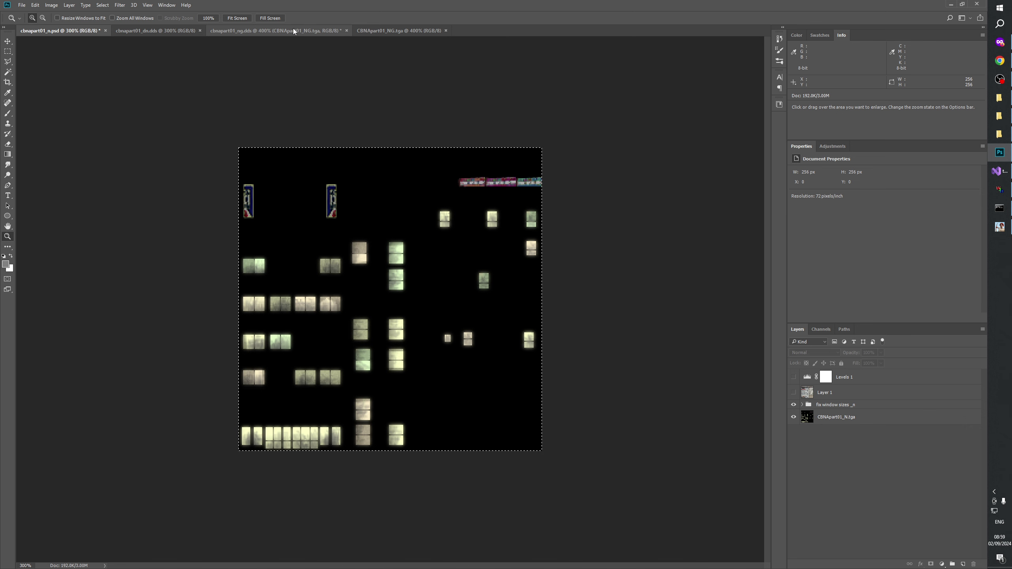
left_click(293, 31)
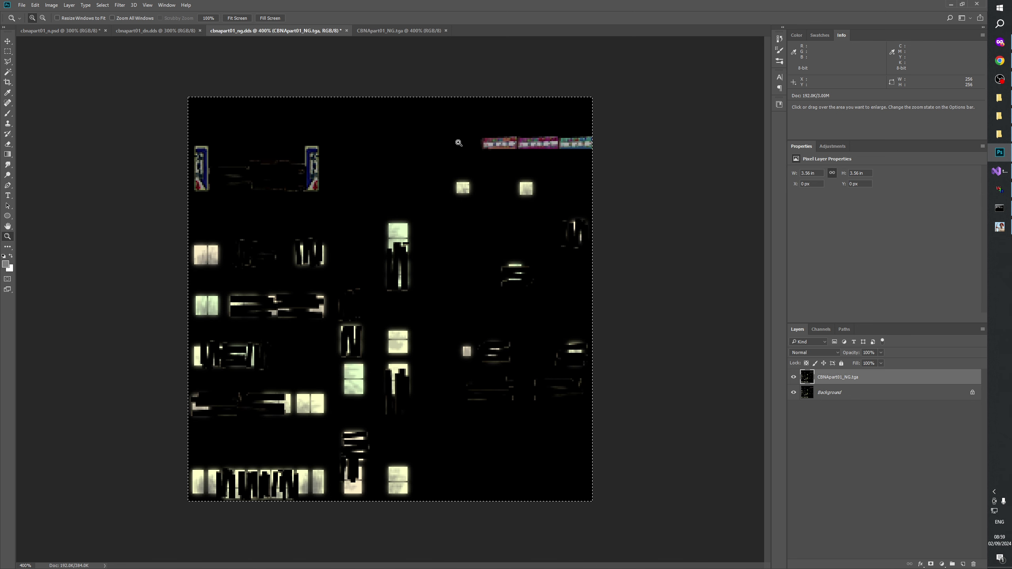
key("ctrl+v")
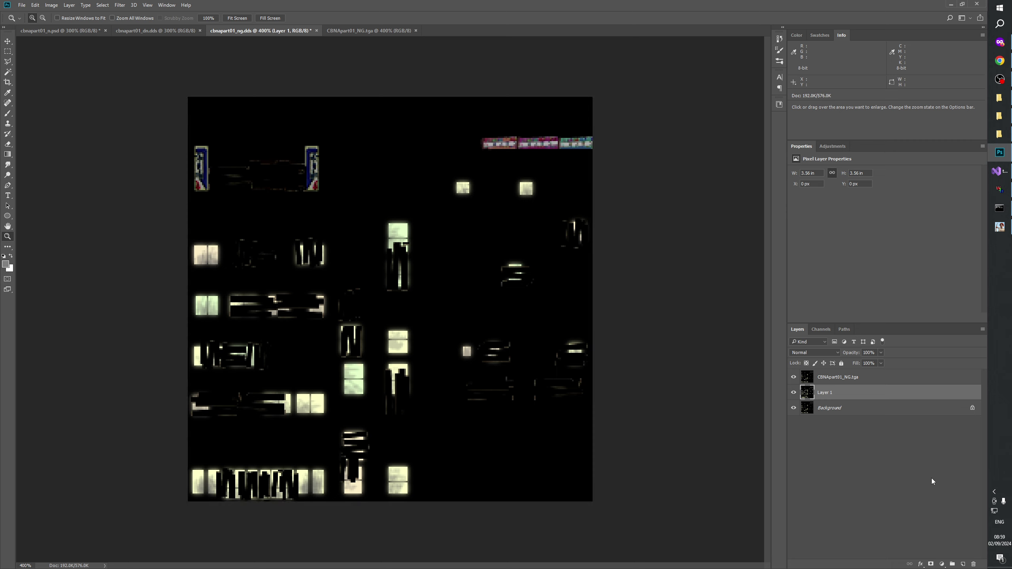
- Rename the newly pasted Layer 1 as cbnapart01_n merged
double_click(833, 379)
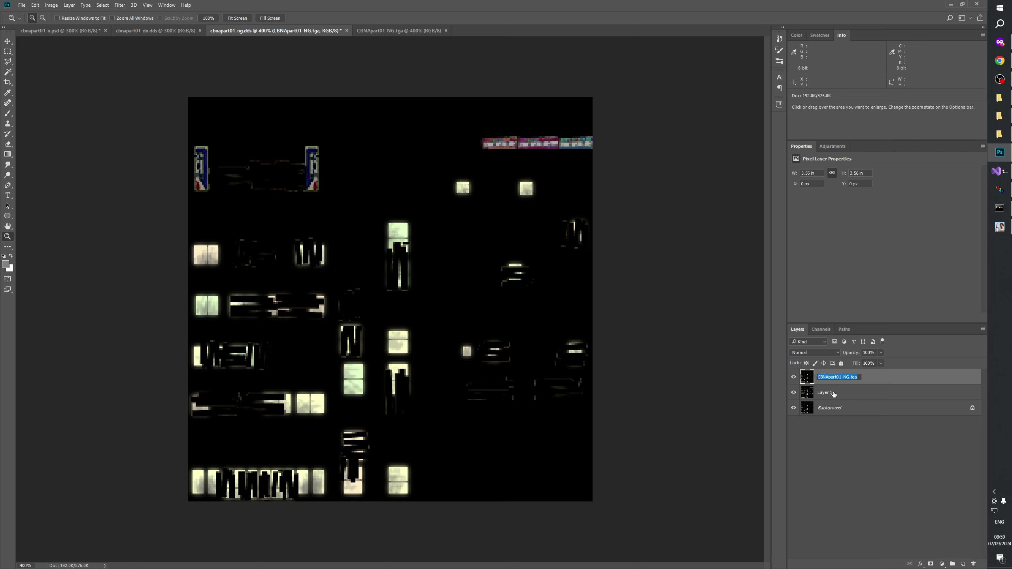
double_click(832, 392)
type("cbnapart01")
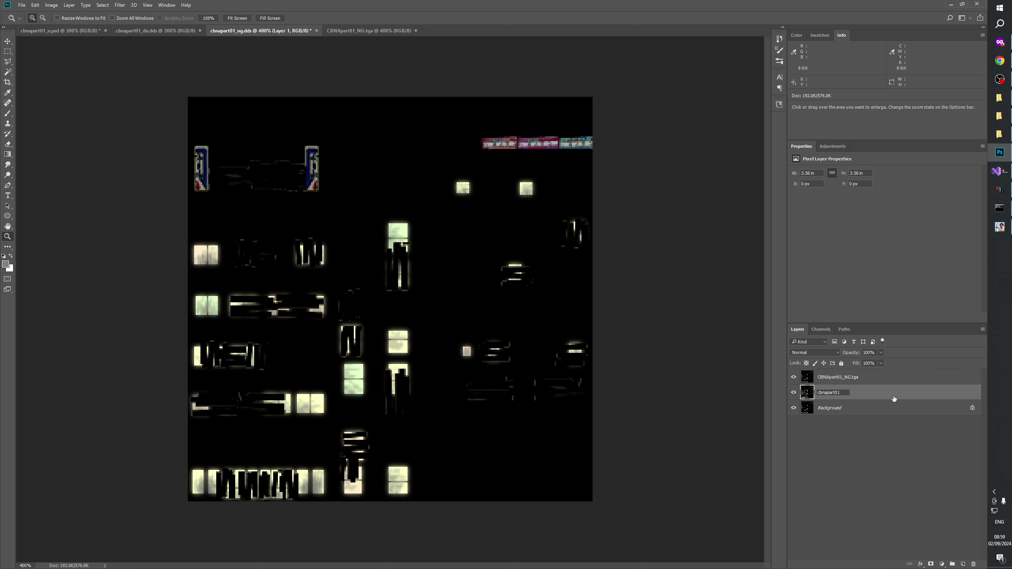
type("_n merged")
key("Return")
- Set the blend mode of the CBNApart01_NG.tga layer to Darken
left_click(845, 381)
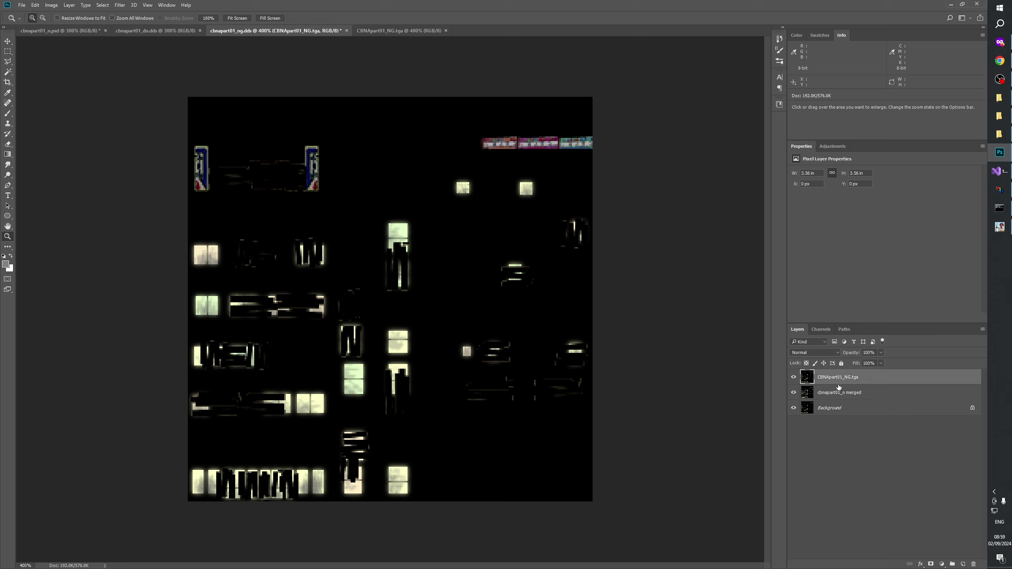
left_click(819, 353)
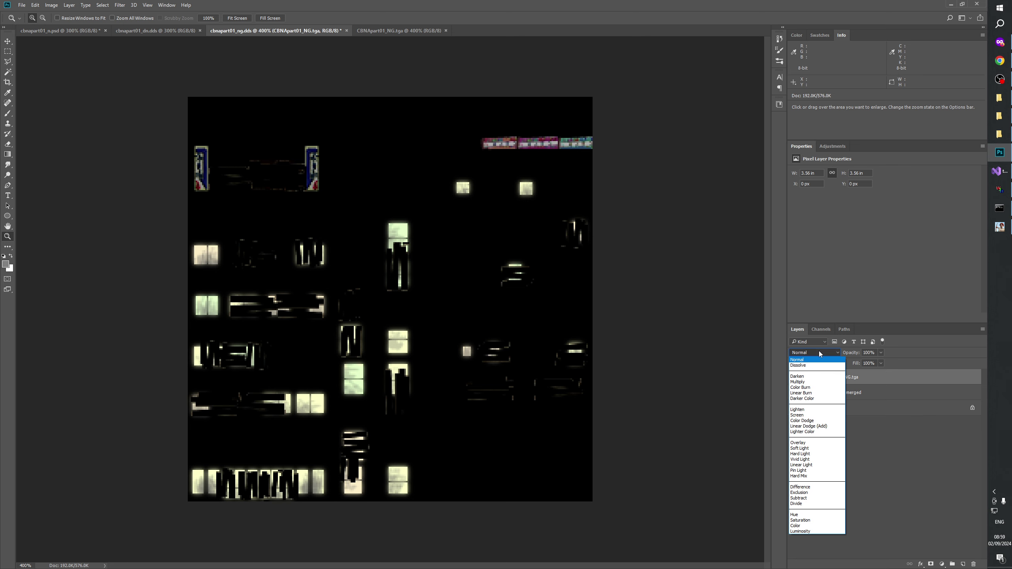
left_click(796, 376)
- Compare the whole texture with the CBNApart01_NG.tga layer hidden and shown over the merged windows
left_click(793, 377)
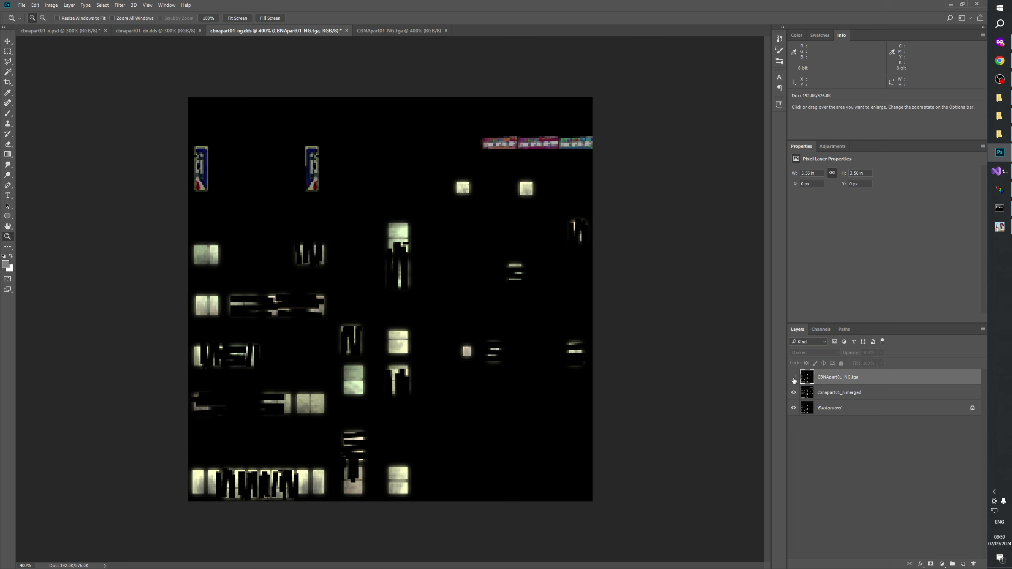
left_click(794, 378)
left_click(794, 378)
left_click(794, 378)
left_click(793, 379)
left_click(793, 378)
left_click(793, 377)
left_click(793, 378)
left_click(794, 378)
left_click(793, 378)
left_click(794, 378)
left_click(793, 377)
left_click_drag(188, 97, 490, 401)
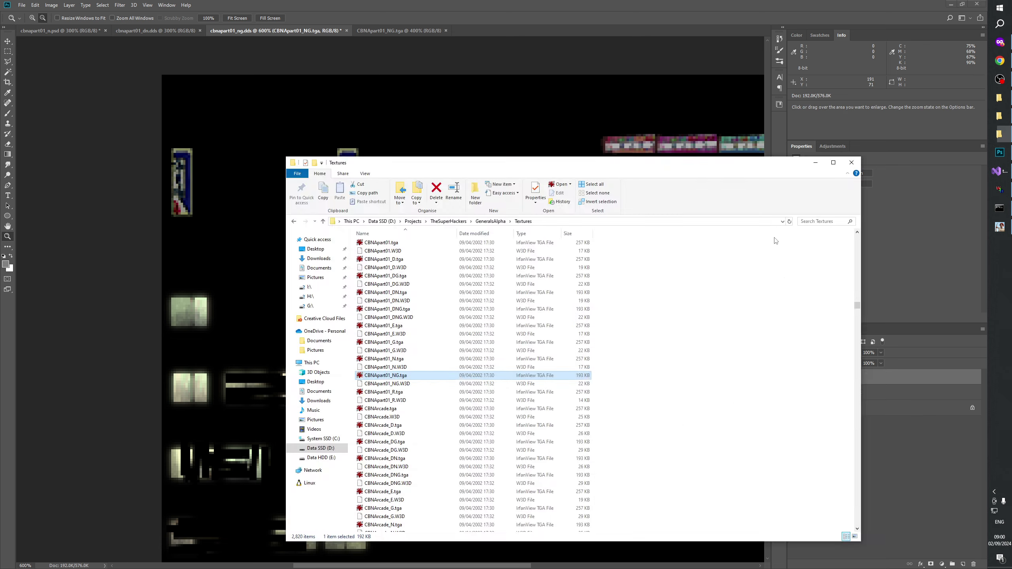
- Switch to W3D Viewer, examine the lit windows on the CBNAPART01_N model from several sides, and return to Photoshop
left_click(999, 189)
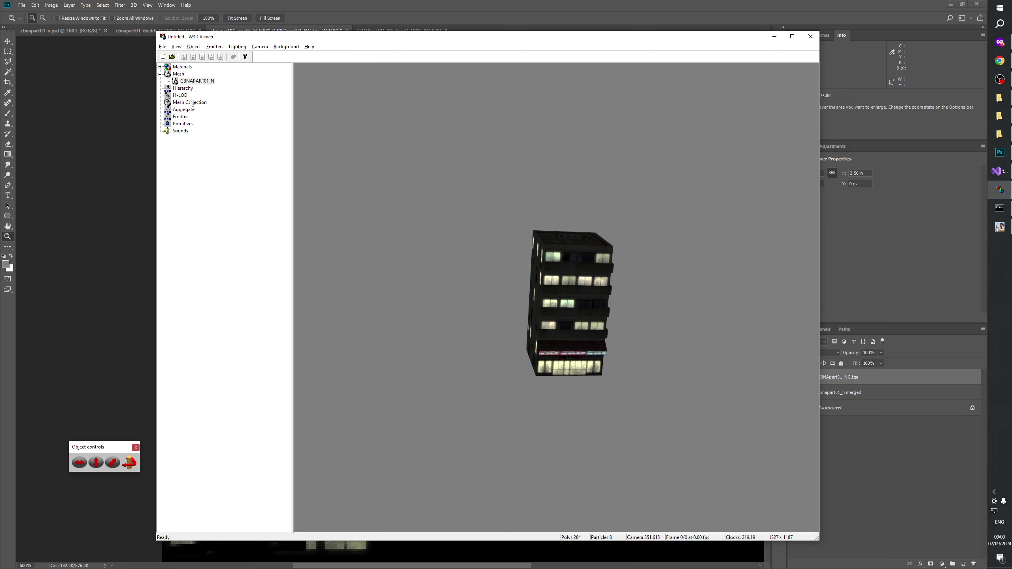
left_click_drag(518, 253, 551, 242)
left_click_drag(524, 259, 580, 238)
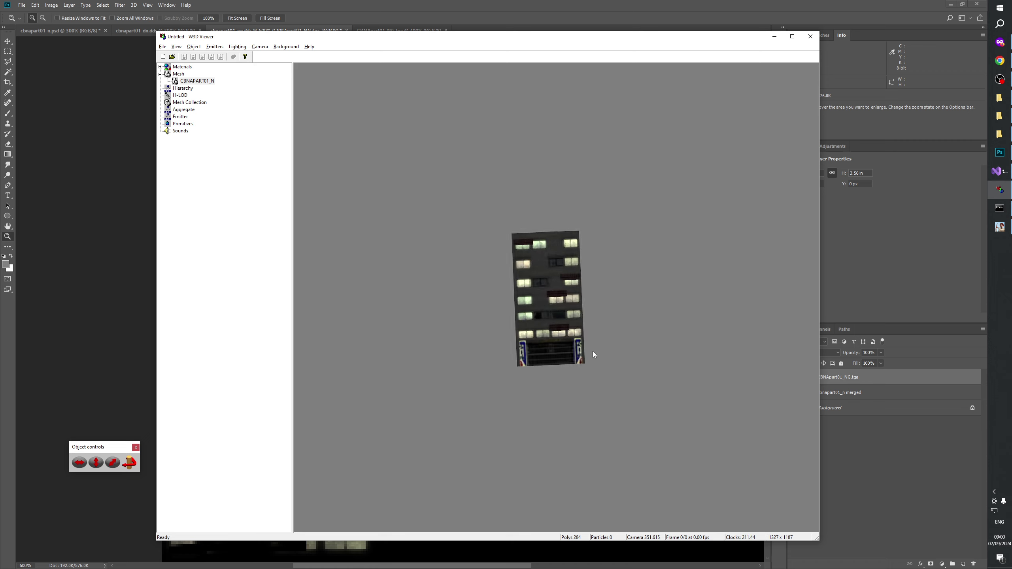
left_click_drag(560, 351, 558, 430)
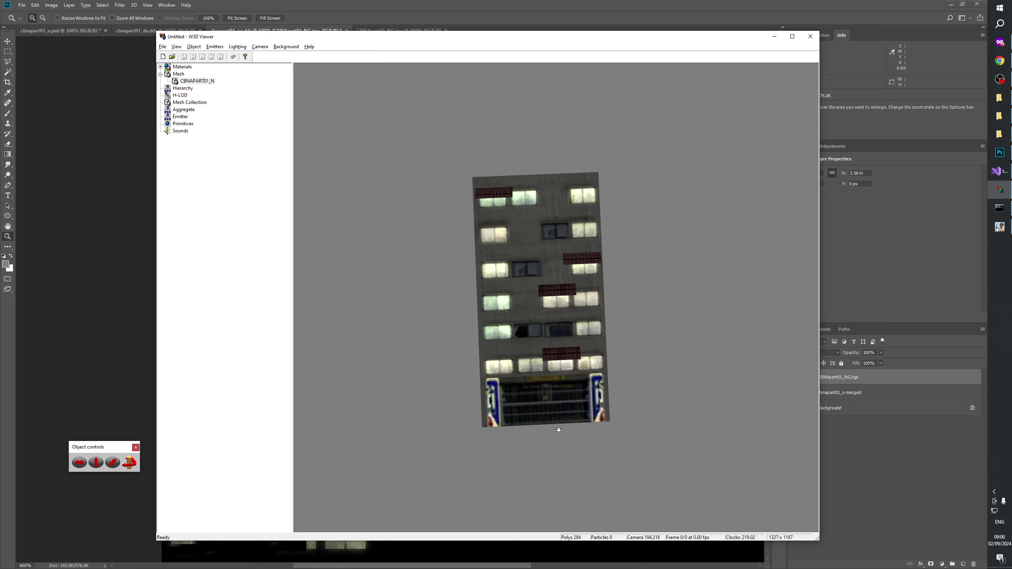
left_click(365, 4)
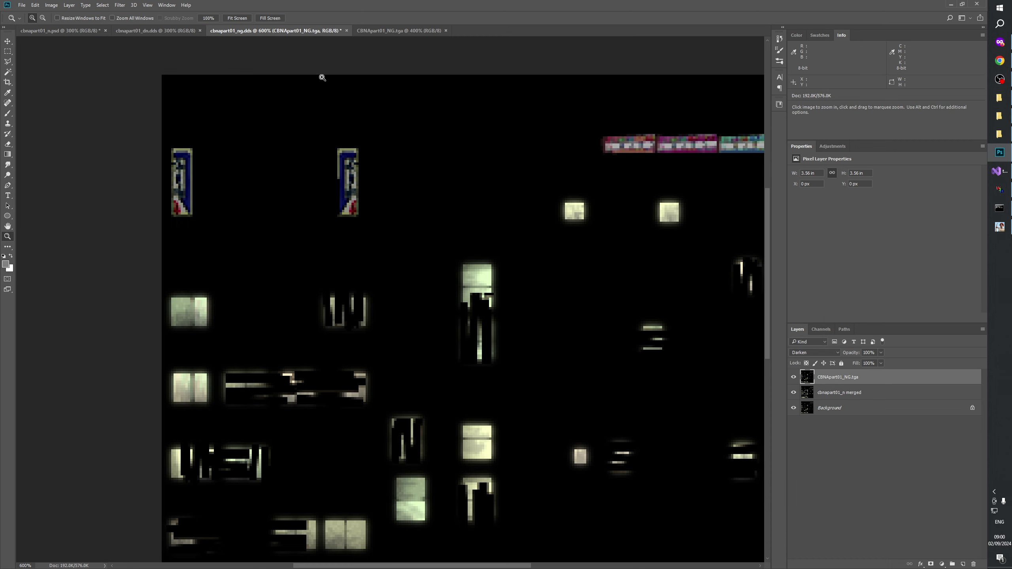
- Check how the darkened CBNApart01_NG.tga layer changes window colours and boarded areas by toggling its visibility
left_click(793, 377)
left_click(794, 377)
left_click(794, 377)
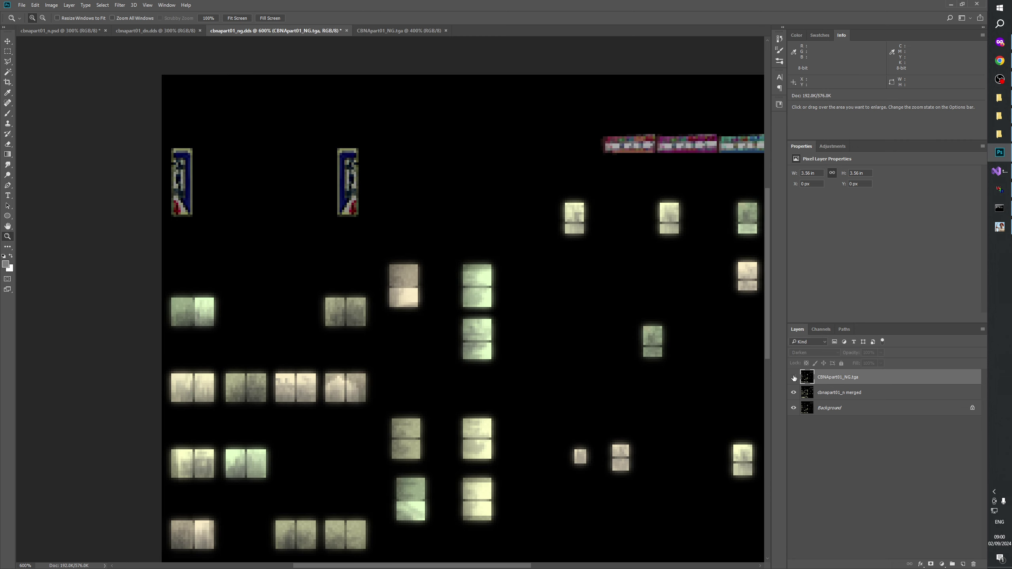
left_click(793, 377)
left_click(793, 377)
left_click(794, 377)
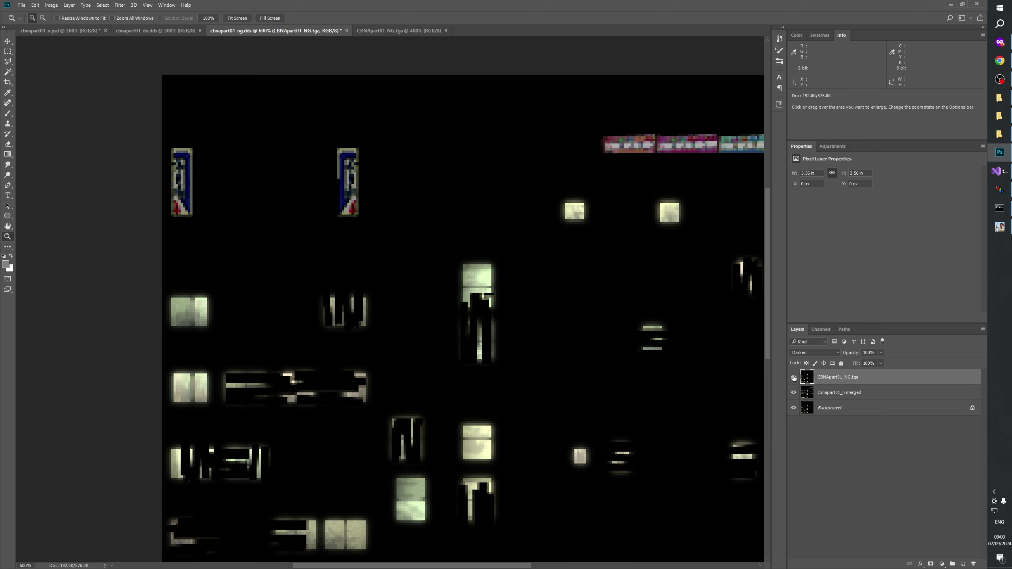
left_click(793, 377)
left_click(793, 377)
left_click(794, 377)
left_click(794, 377)
left_click(793, 377)
left_click(793, 378)
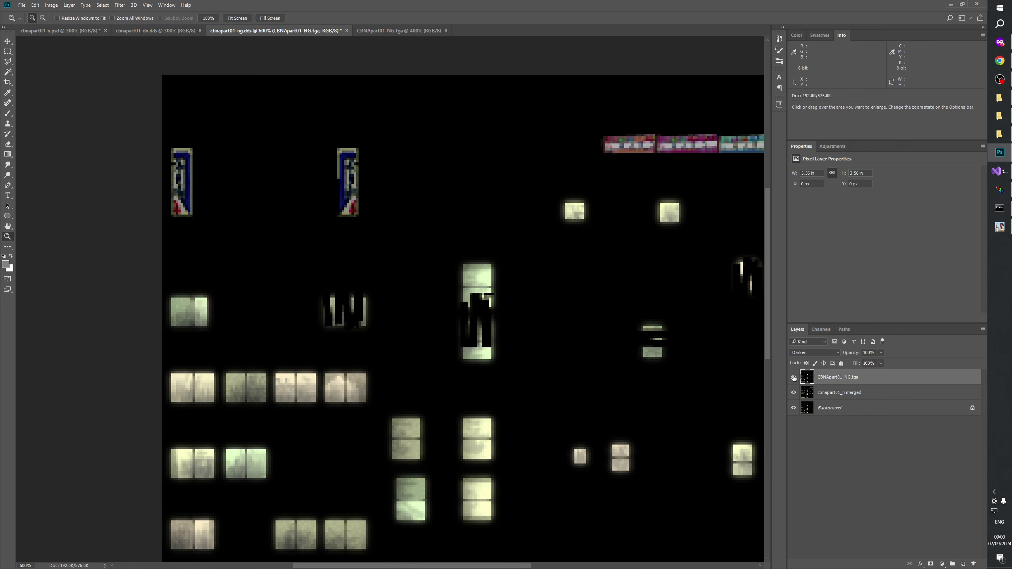
left_click(794, 377)
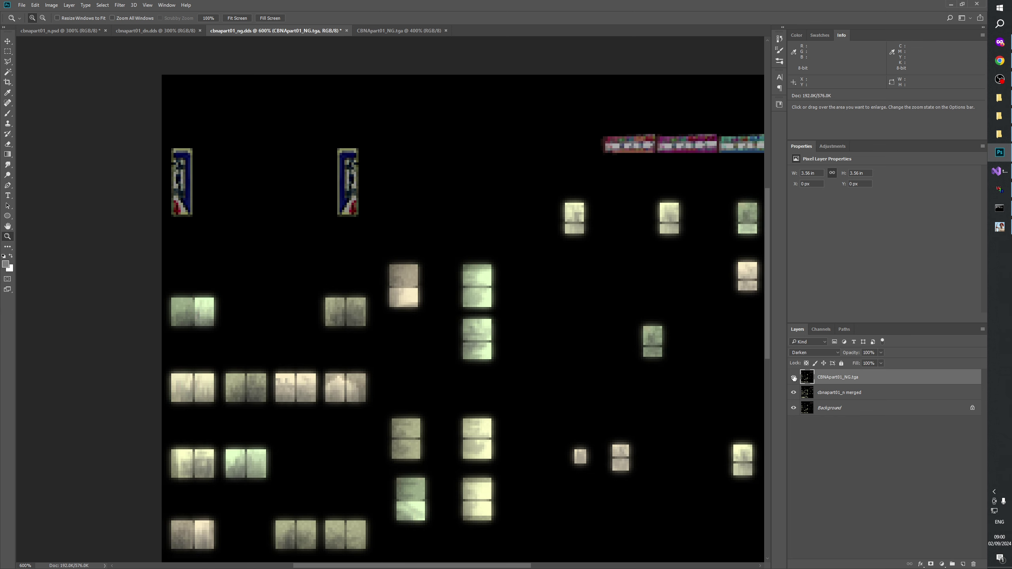
left_click(793, 377)
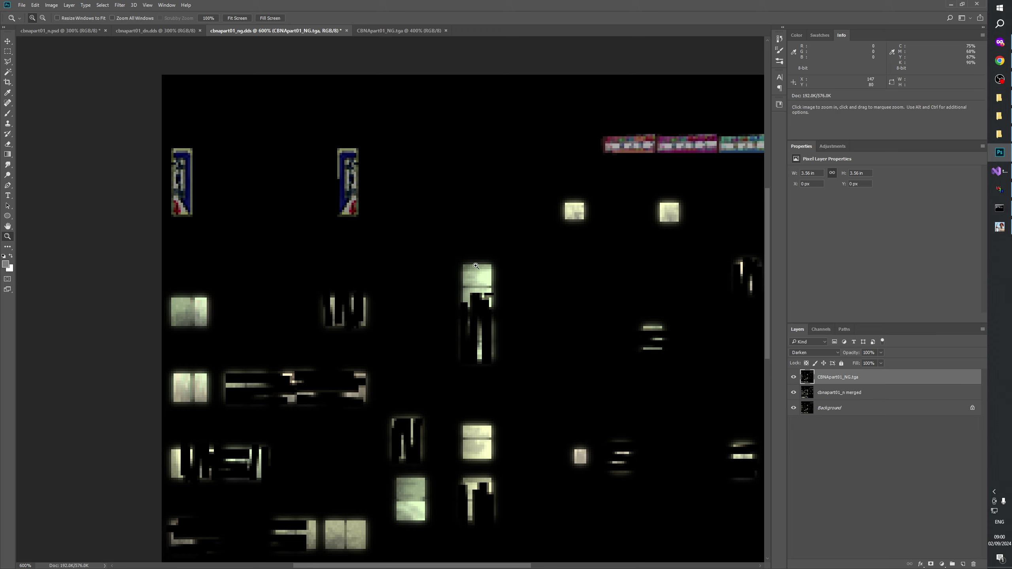
left_click(794, 377)
left_click(793, 377)
left_click(793, 377)
- Try the Normal blend mode on the CBNApart01_NG.tga layer and return it to Darken for comparison
left_click(812, 353)
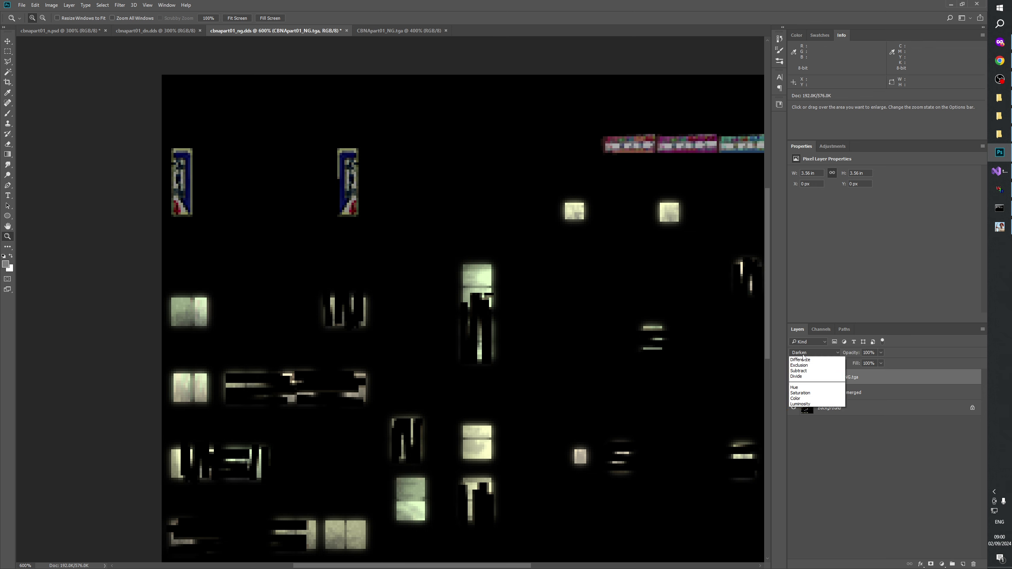
left_click(805, 356)
left_click(812, 352)
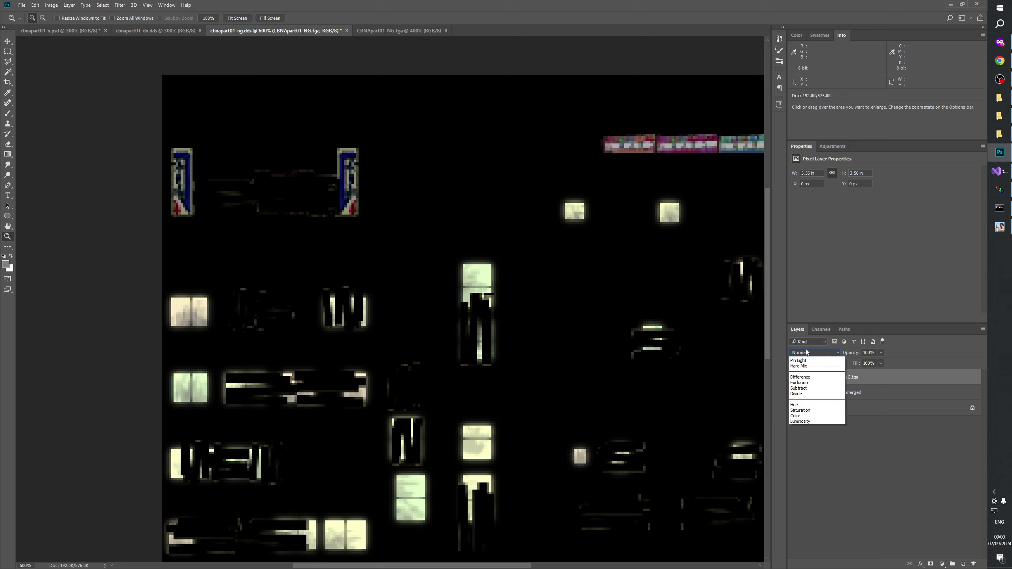
left_click(805, 375)
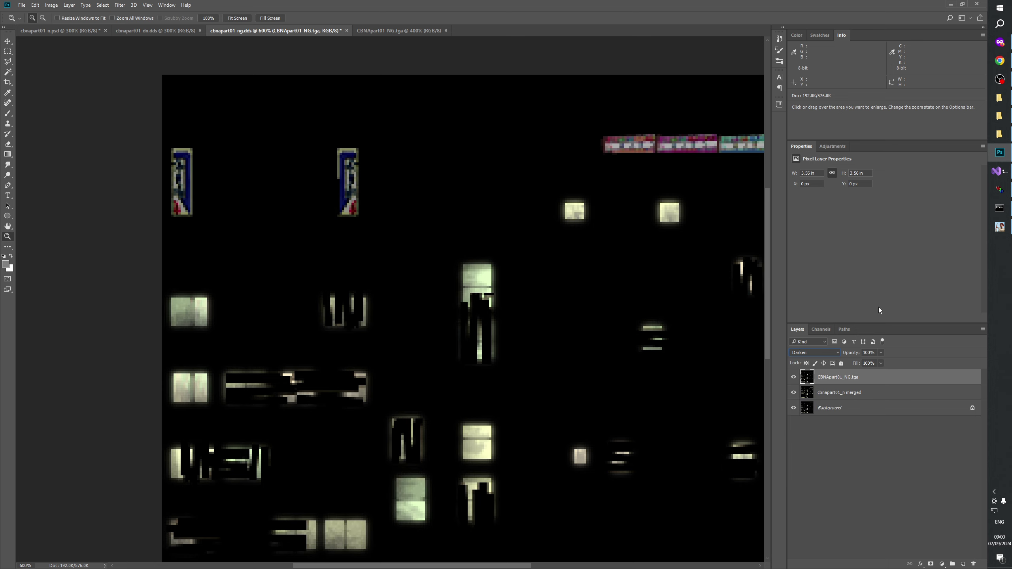
- Open CBNApart01_G.tga from the Textures folder and paste its canvas into cbnapart01_ng.dds as a new top layer
left_click(999, 134)
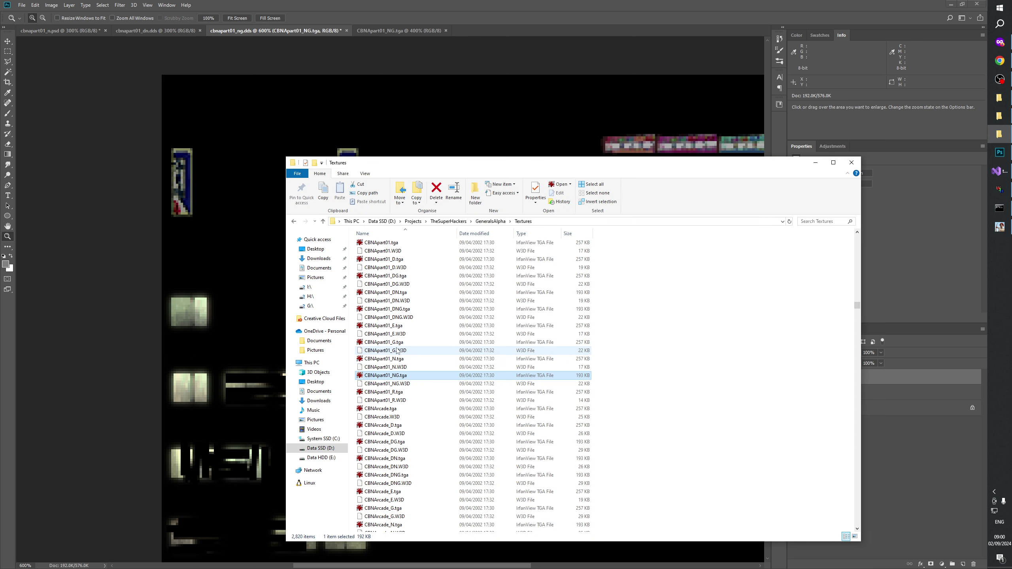
left_click_drag(394, 341, 488, 35)
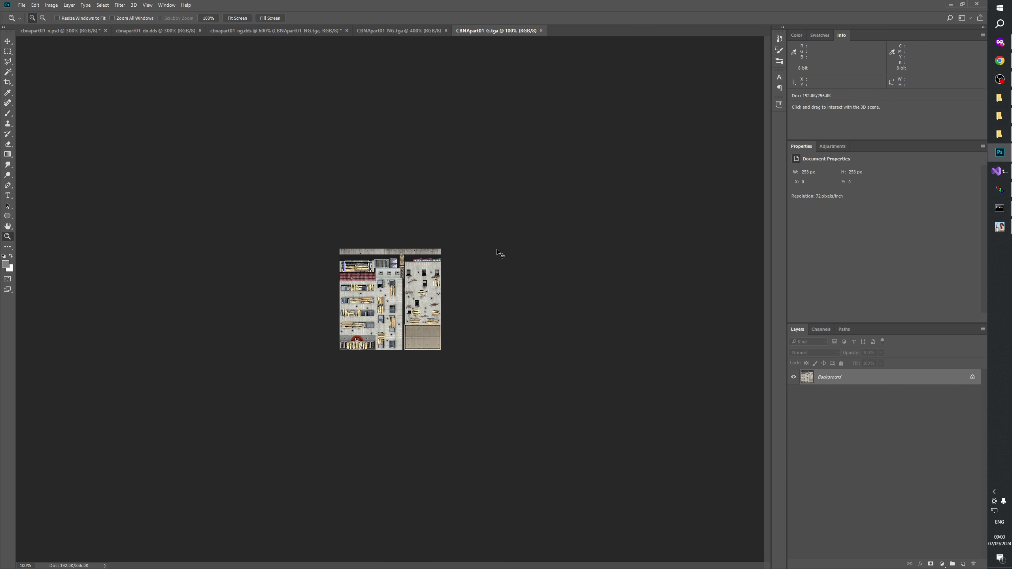
left_click(243, 33)
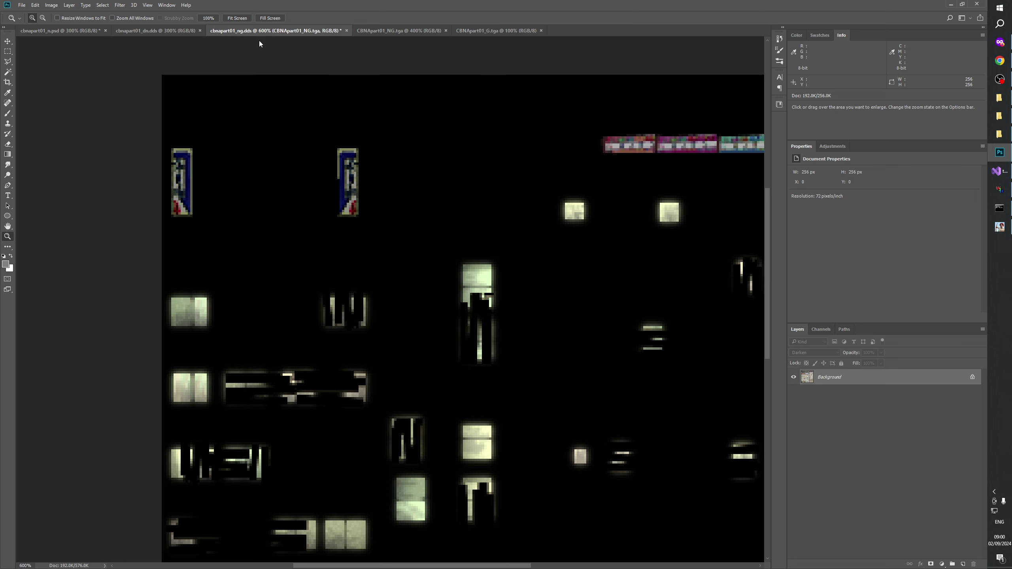
left_click(963, 564)
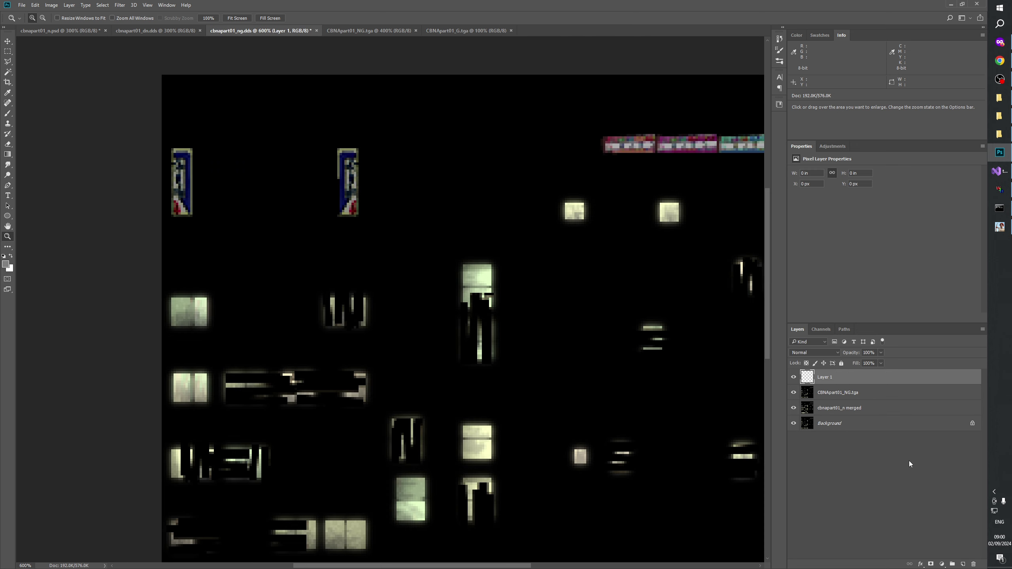
key("ctrl+v")
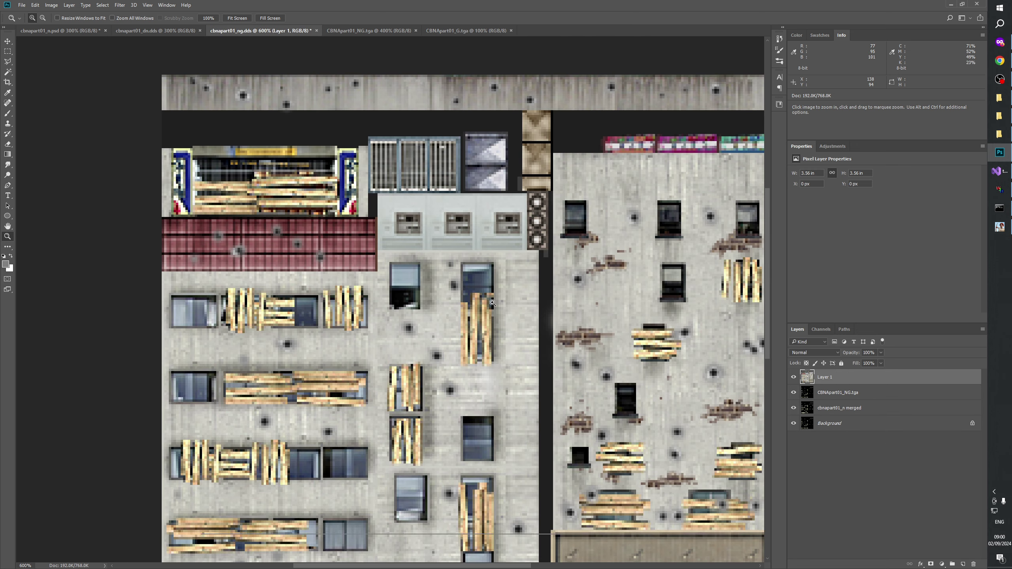
- Compare the boarded window in Layer 1 with the night glow beneath it and leave Layer 1 hidden
left_click(492, 303)
left_click(490, 299)
left_click(485, 293)
left_click(479, 284)
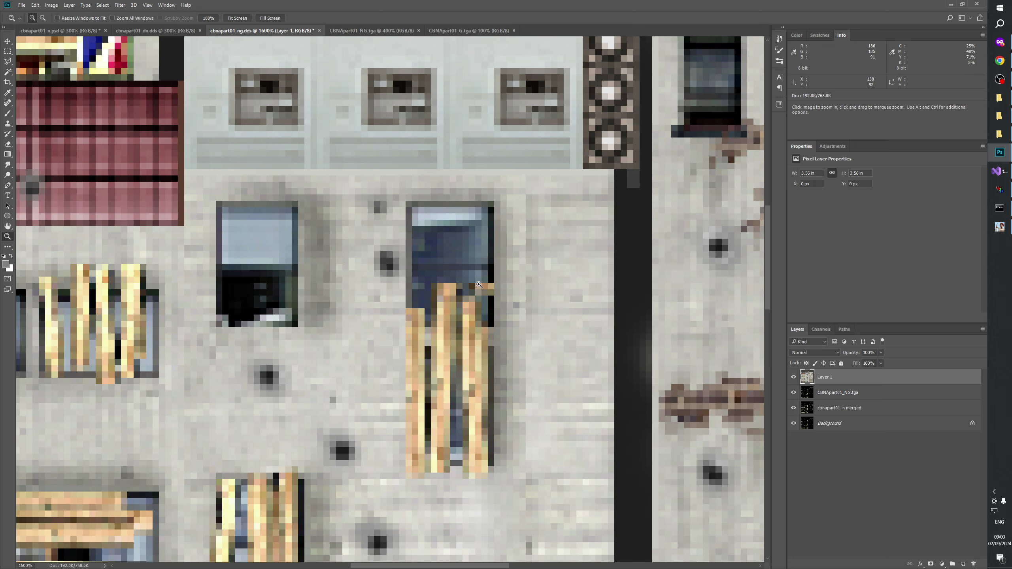
left_click(794, 377)
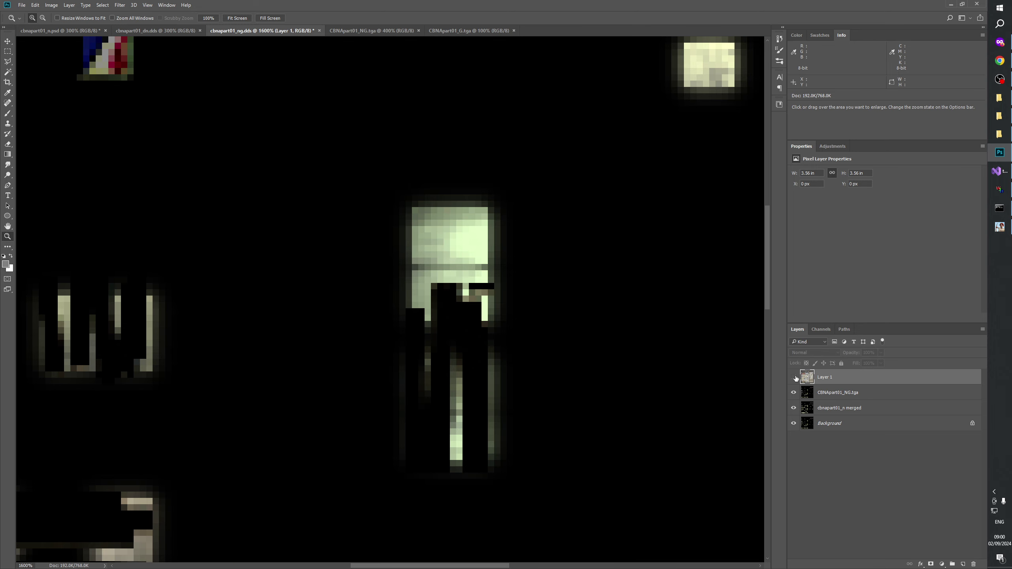
left_click(794, 377)
left_click(794, 377)
- Inspect the window rows with the CBNApart01_NG.tga layer toggled on and off above cbnapart01_n merged
left_click_drag(372, 393, 470, 334)
right_click(472, 339)
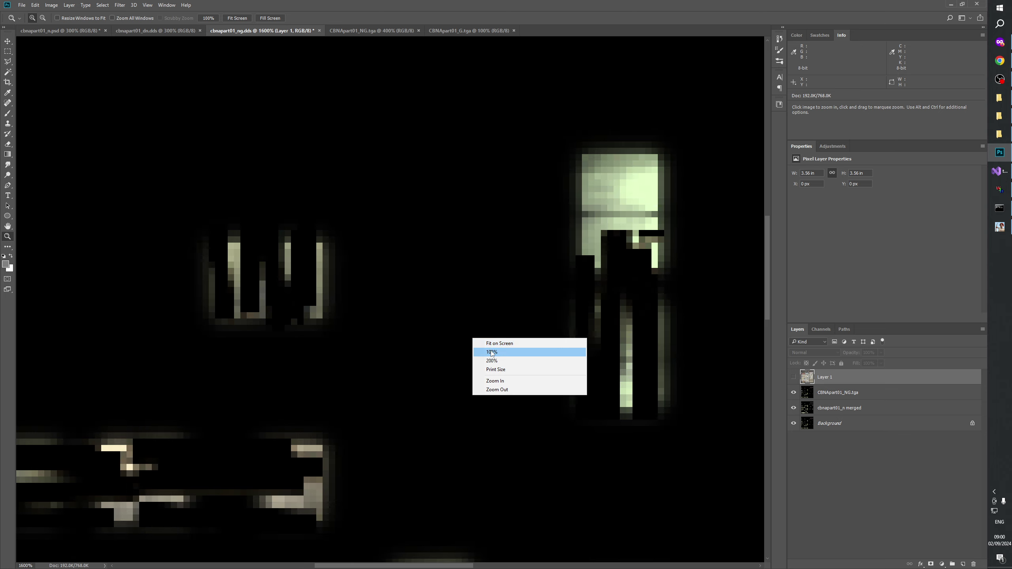
left_click(490, 351)
left_click(377, 308)
left_click(378, 308)
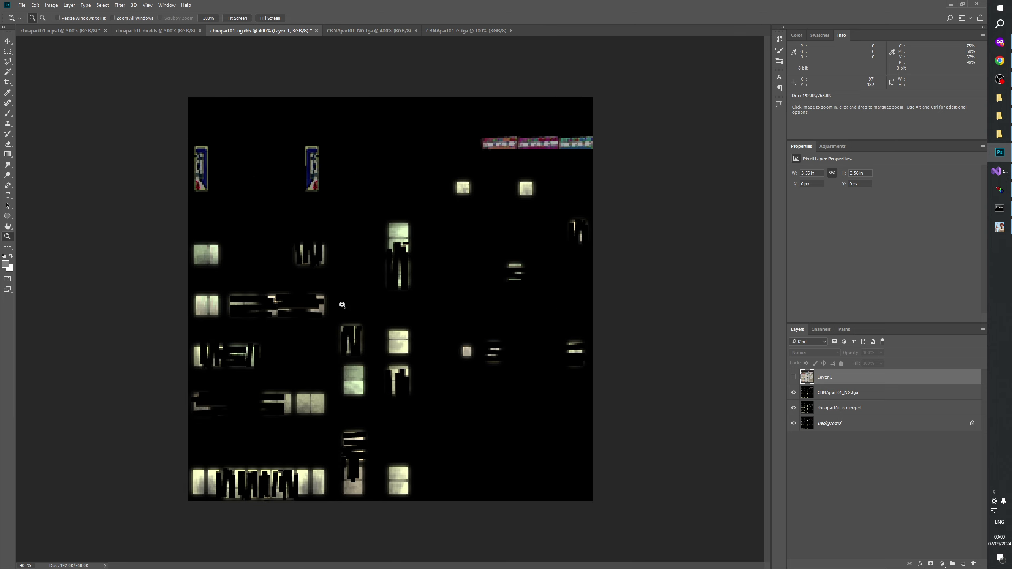
left_click(377, 308)
left_click_drag(630, 528, 148, 65)
left_click_drag(409, 316, 708, 356)
left_click(841, 394)
left_click(793, 393)
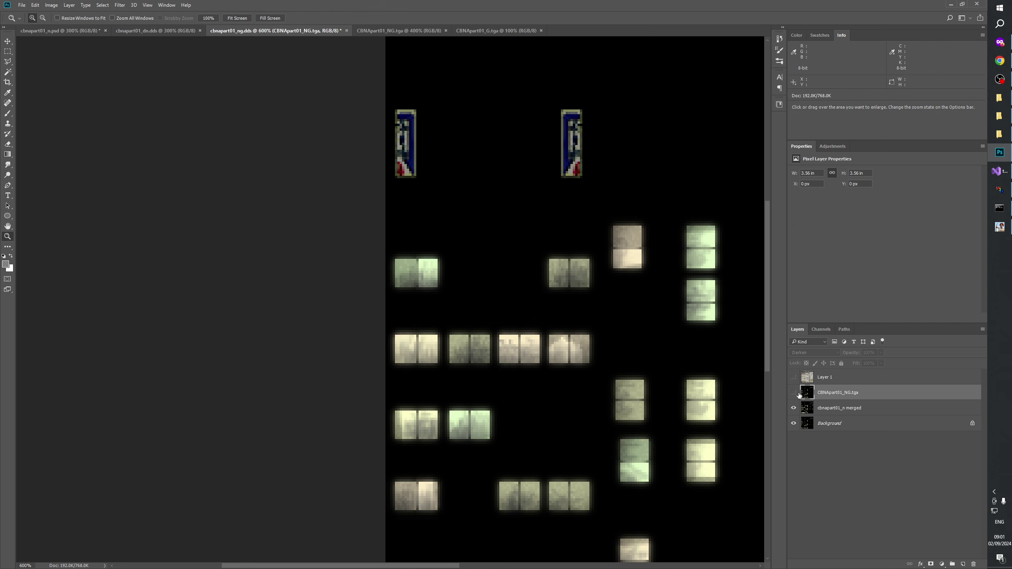
left_click(793, 392)
left_click_drag(553, 408, 451, 370)
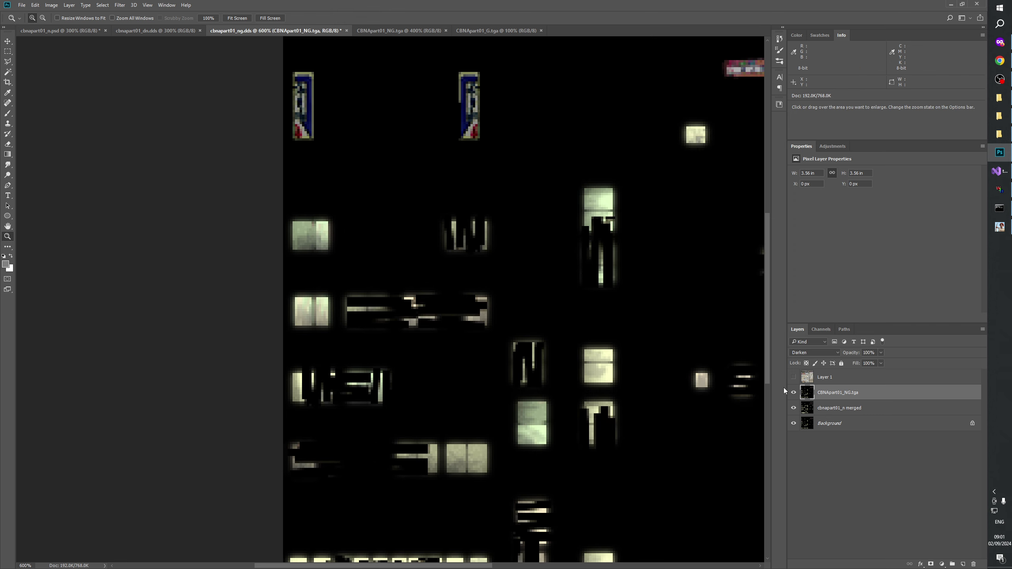
left_click(793, 394)
left_click(793, 393)
- Restore the CBNApart01_NG.tga layer's blend mode to Normal
left_click(813, 352)
left_click(801, 360)
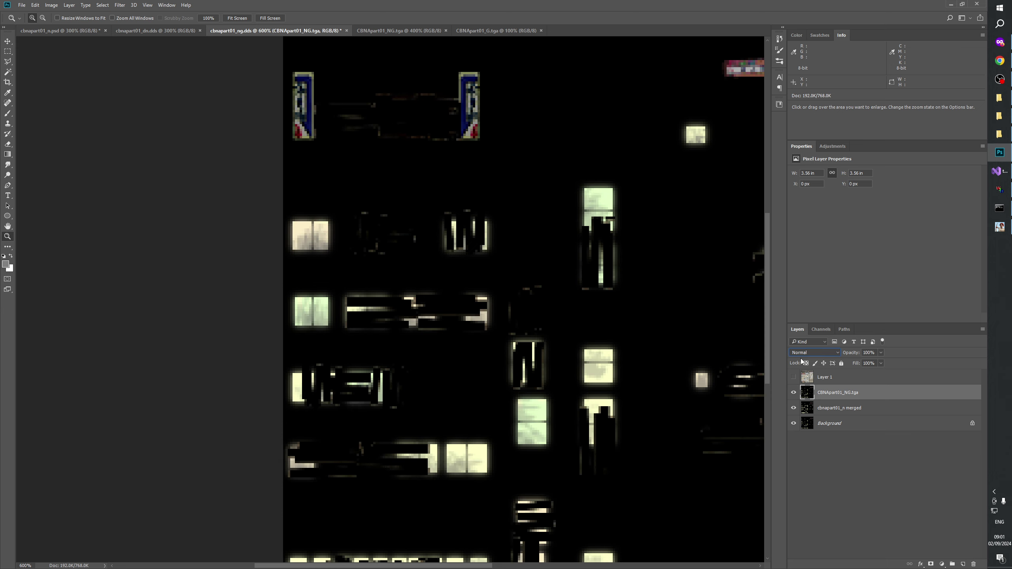
left_click_drag(520, 306, 484, 339)
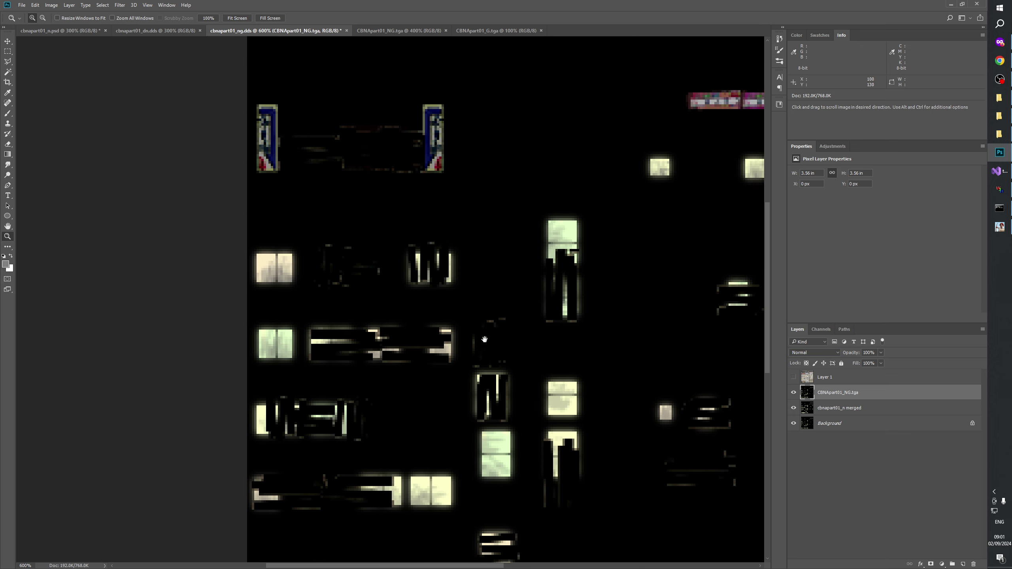
- Marquee-select the boarded windows in the second and lower left-hand rows, the top row's end window, and the boarded centre-column windows
left_click(7, 51)
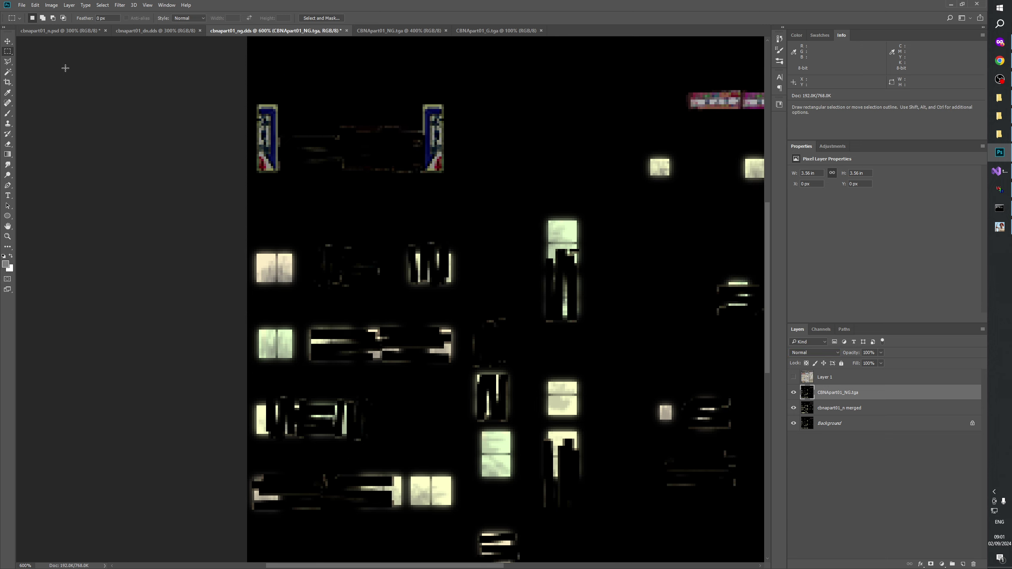
left_click_drag(399, 237, 461, 293)
left_click_drag(366, 356, 516, 426)
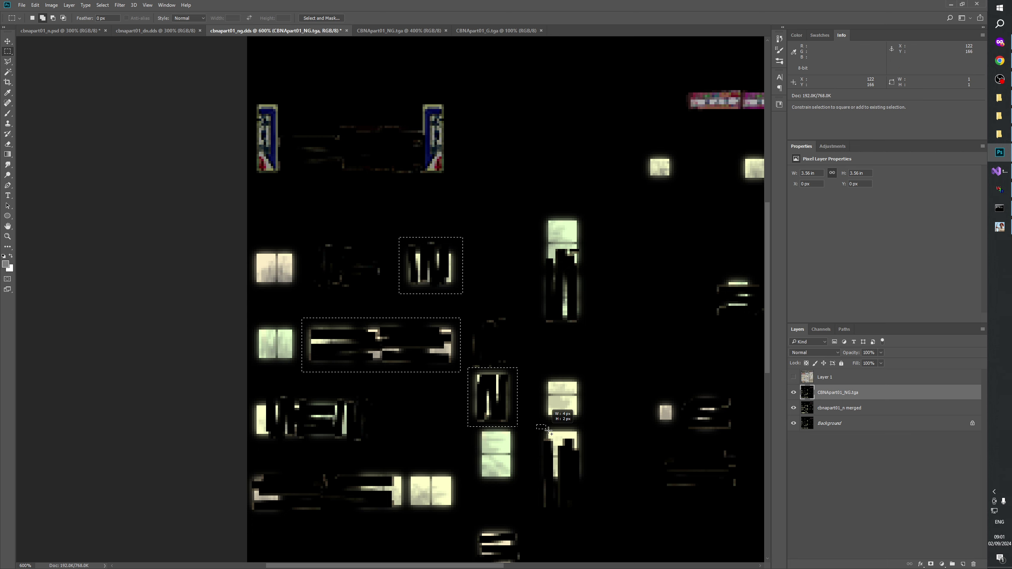
left_click_drag(537, 425, 589, 491)
left_click_drag(526, 512, 625, 387)
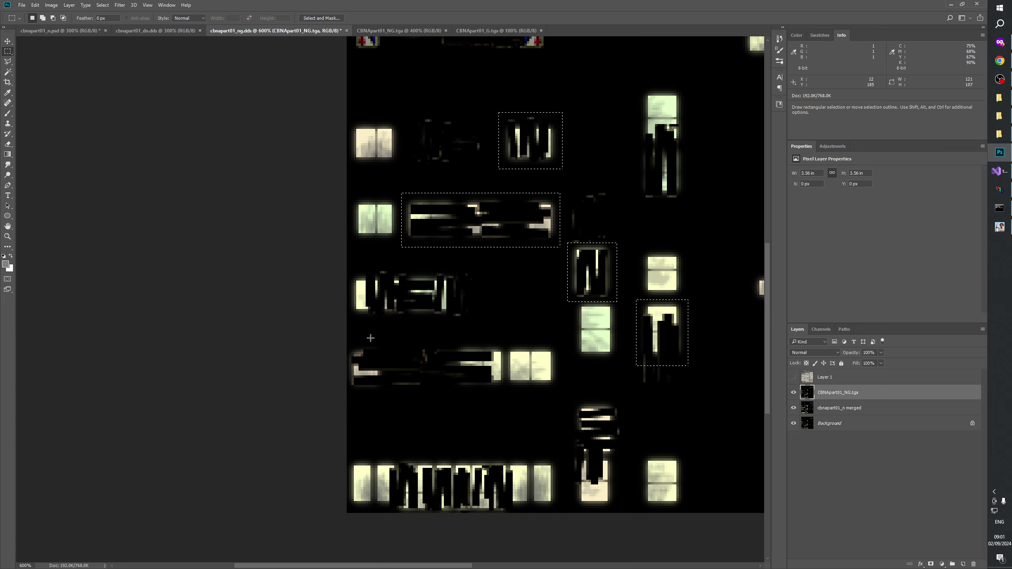
left_click_drag(343, 343, 503, 391)
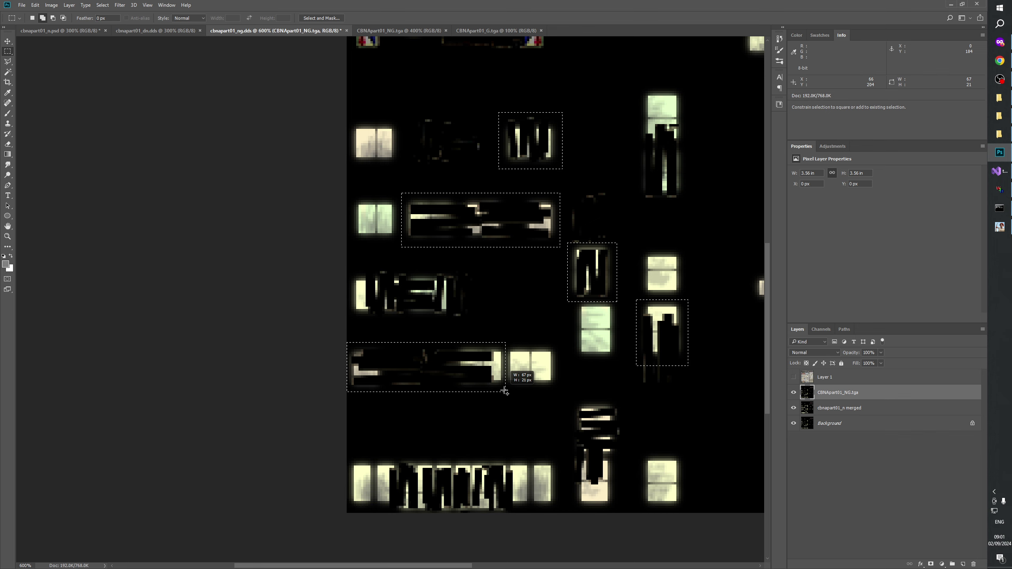
left_click_drag(503, 391, 505, 392)
- Add the boarded ground-floor entrance row, the boarded windows beside it, and the right wall's lower boarded windows to the selection
scroll(504, 392, "down", 2)
scroll(504, 392, "right", 1)
left_click_drag(355, 380, 487, 458)
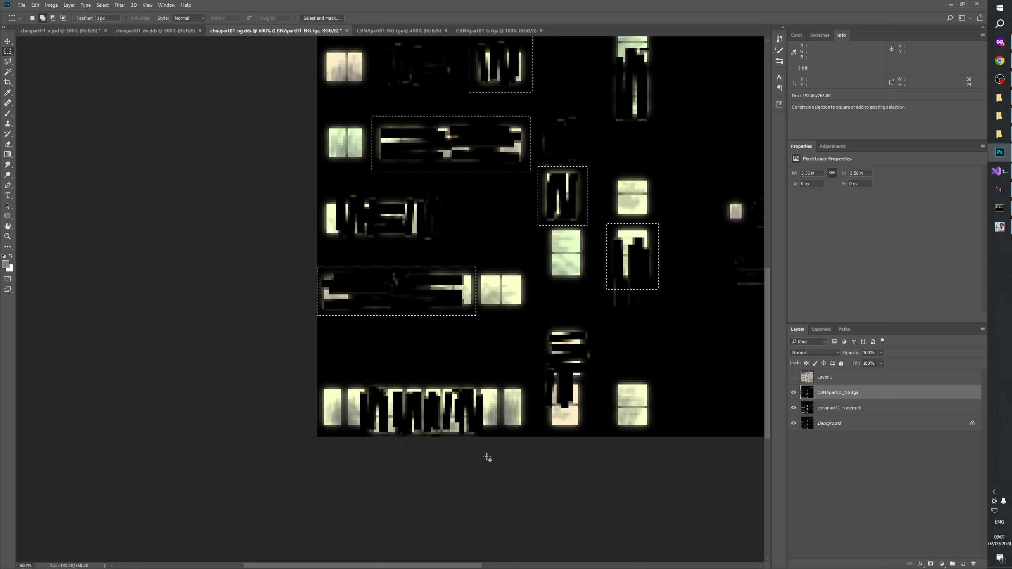
left_click_drag(538, 323, 596, 413)
left_click_drag(750, 191, 470, 354)
left_click_drag(531, 309, 581, 359)
- Add the right wall's two upper boarded windows and the tall boarded window in the centre column to the selection
scroll(581, 359, "up", 5)
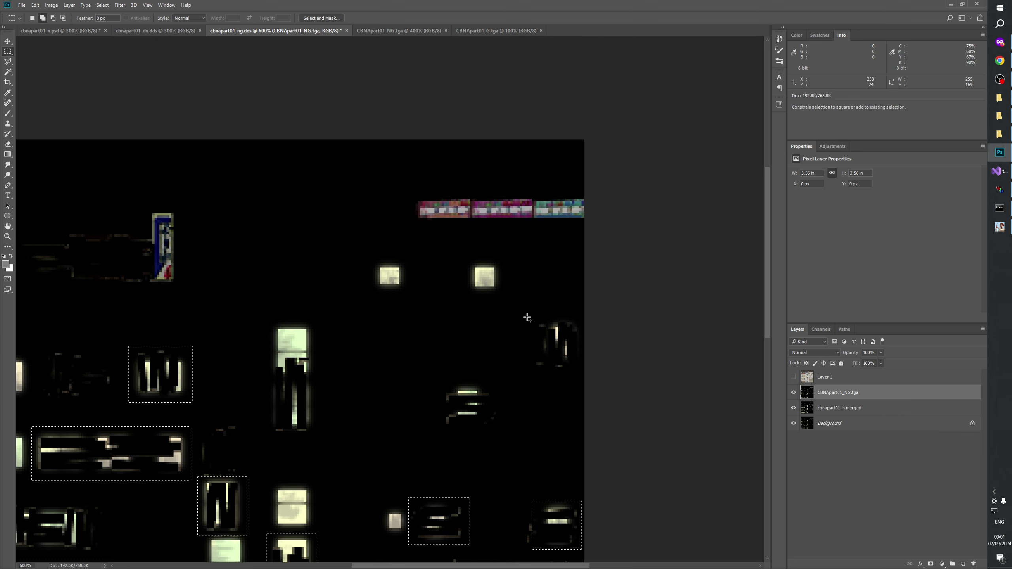
left_click_drag(525, 315, 578, 373)
left_click_drag(444, 382, 488, 424)
left_click_drag(351, 458, 481, 373)
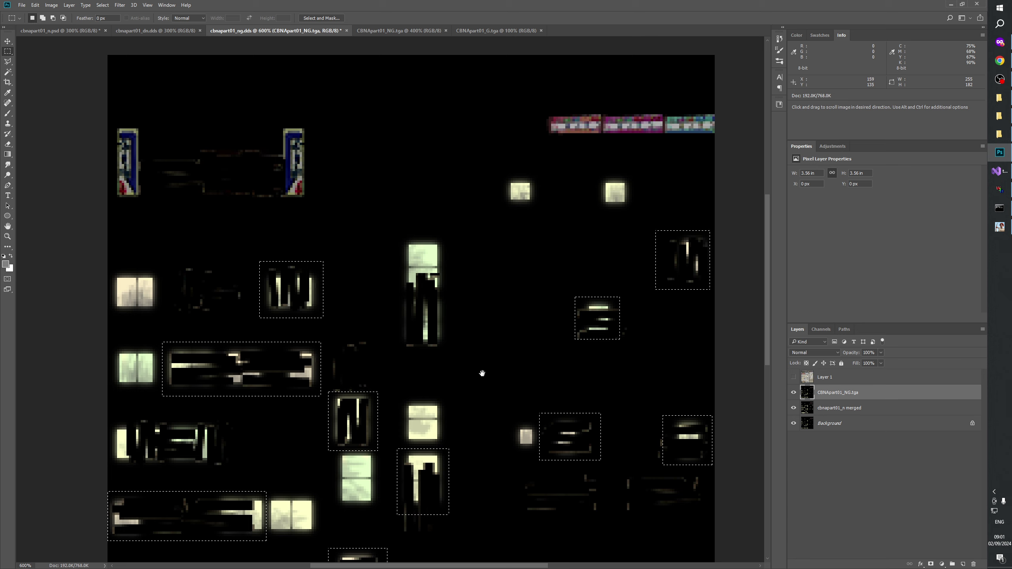
left_click_drag(398, 268, 448, 350)
- Add the area by the right-hand storefront sign to the selection and turn the selection into a layer mask on CBNApart01_NG.tga
scroll(446, 354, "left", 4)
scroll(422, 239, "up", 2)
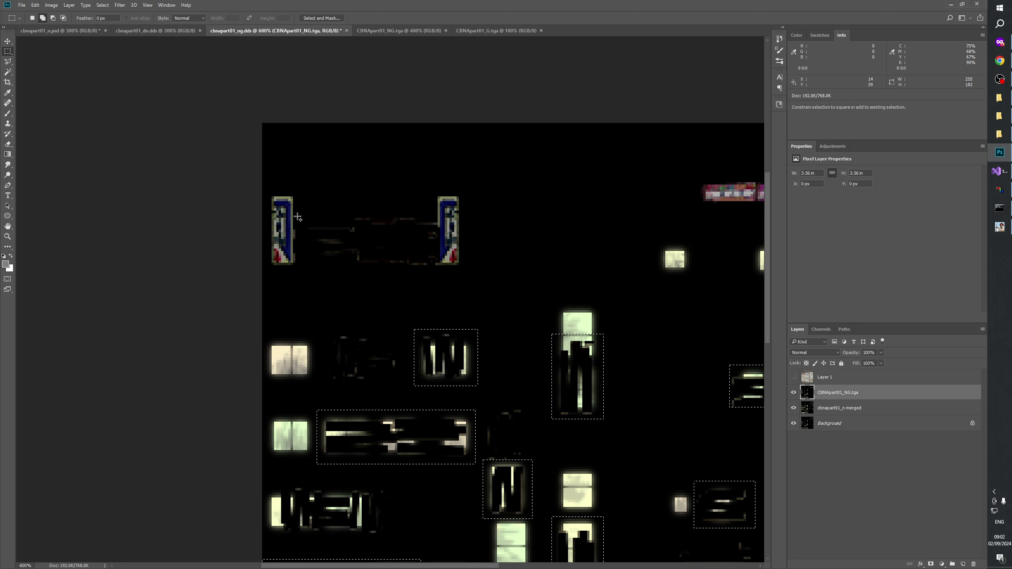
left_click_drag(426, 218, 448, 270)
left_click_drag(529, 447, 476, 184)
left_click_drag(635, 106, 406, 267)
left_click_drag(258, 251, 432, 385)
left_click(930, 563)
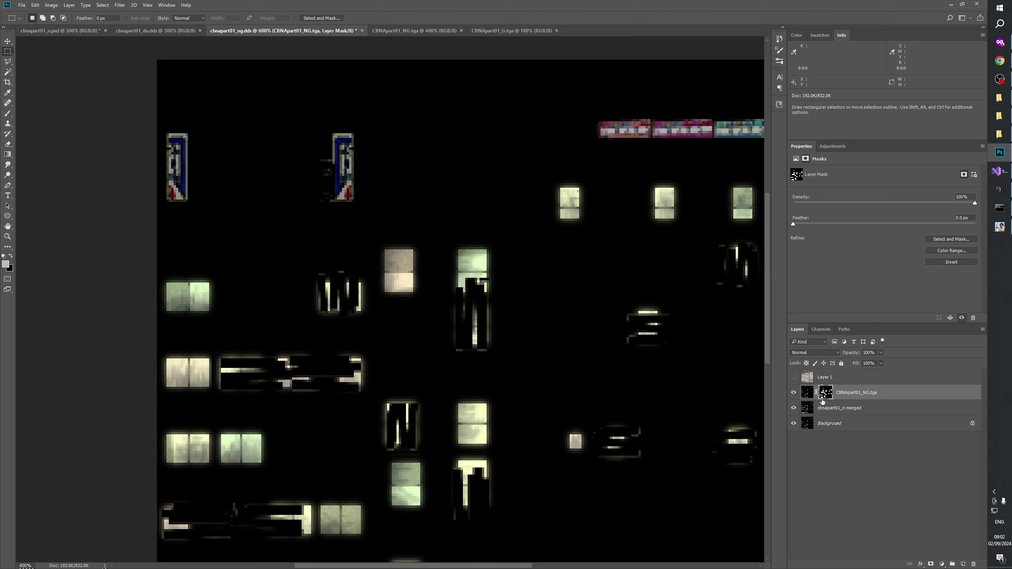
- Set the blend mode of the CBNApart01_NG.tga layer to Darken
left_click(807, 392)
left_click(814, 352)
left_click(802, 370)
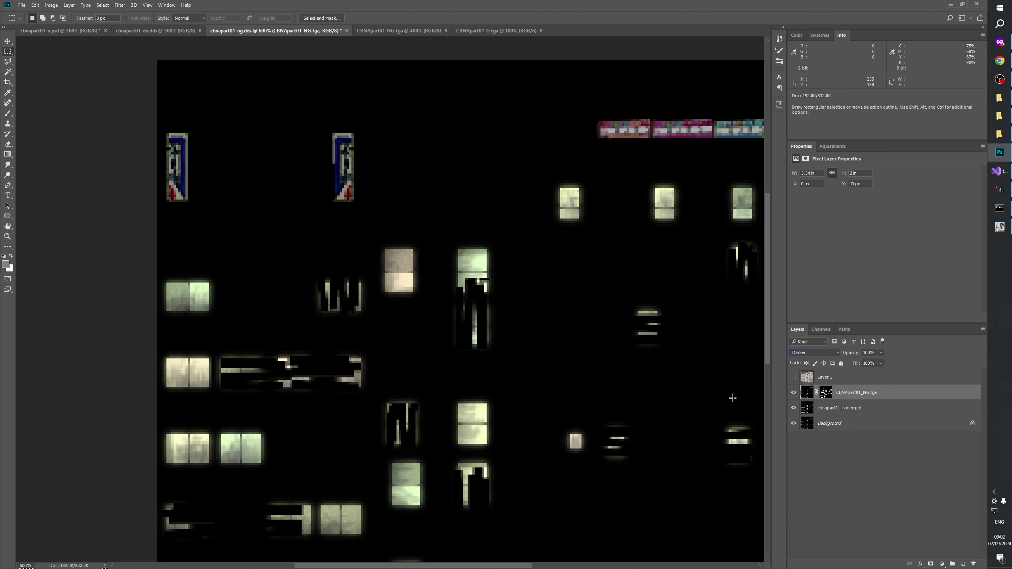
- Compare the boarded windows across the texture with the masked CBNApart01_NG.tga layer toggled on and off
left_click_drag(460, 516, 431, 404)
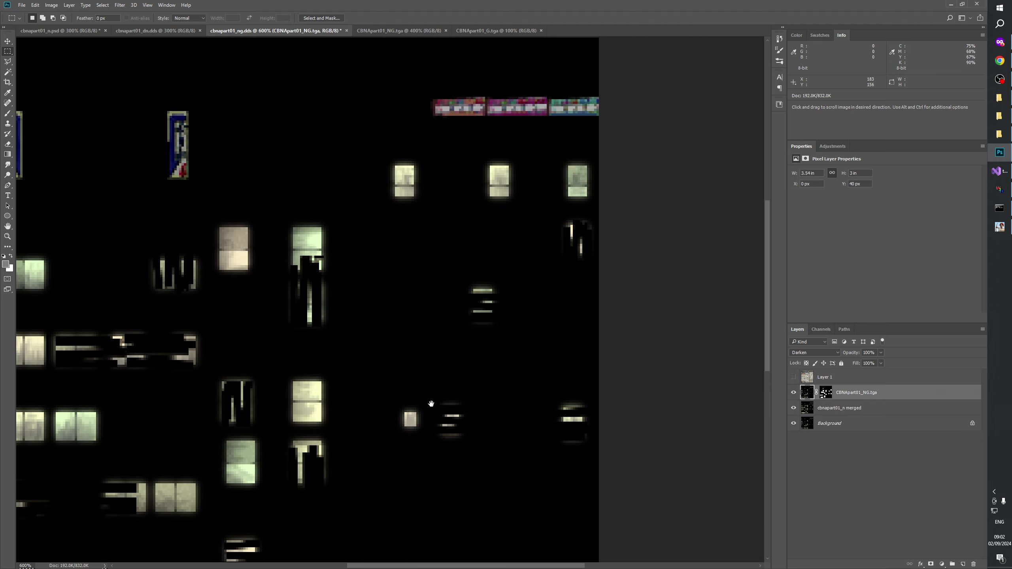
left_click(793, 392)
left_click(792, 392)
left_click(793, 392)
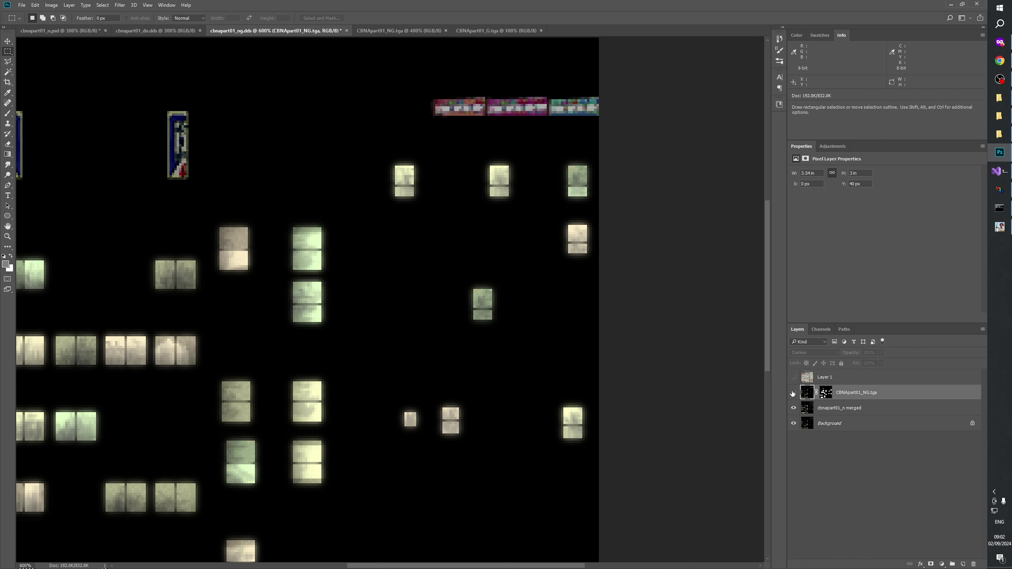
left_click(793, 392)
left_click(793, 393)
left_click_drag(343, 403, 527, 393)
left_click_drag(574, 345, 499, 373)
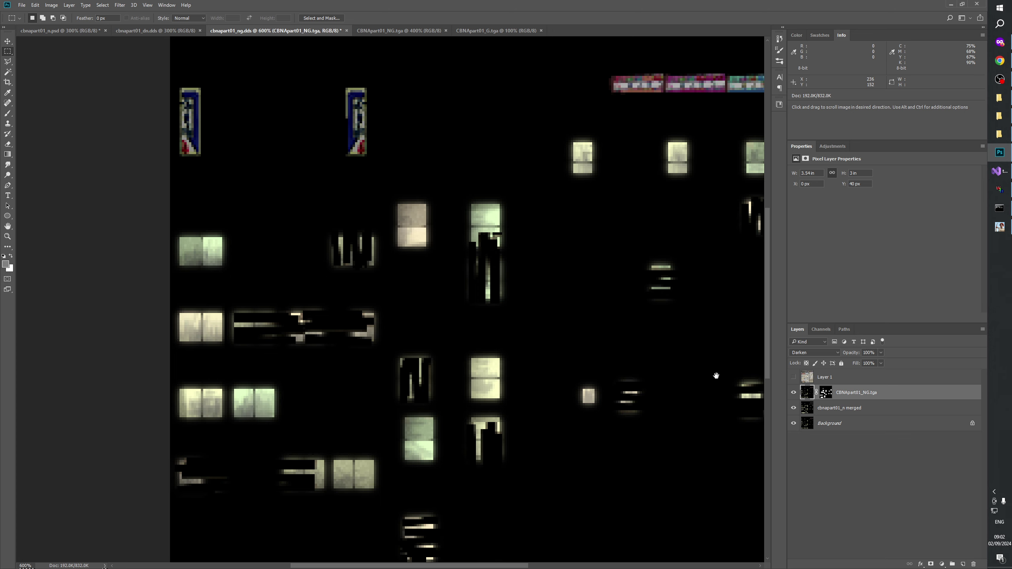
left_click_drag(677, 378, 556, 296)
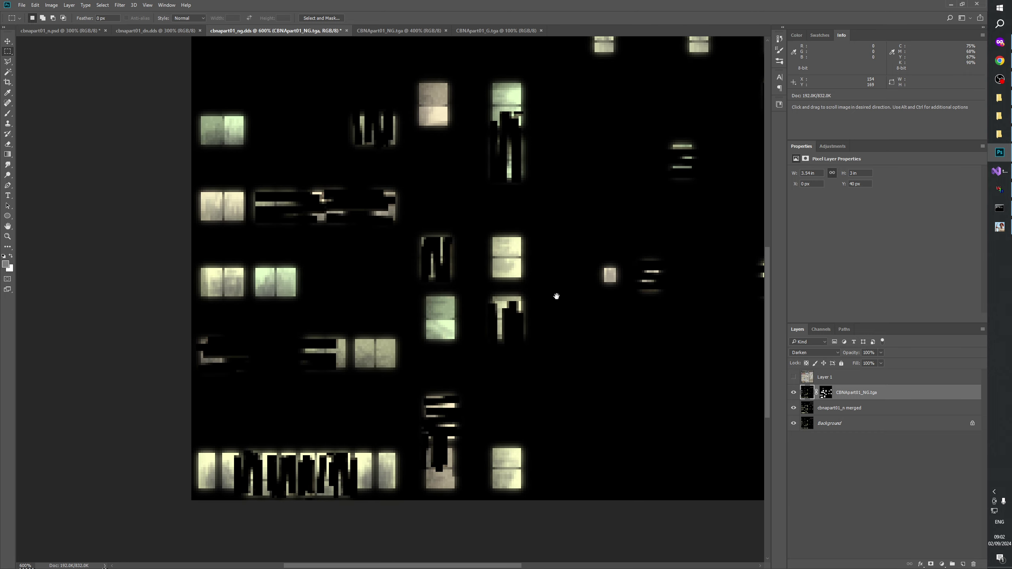
left_click(792, 392)
left_click(793, 393)
left_click(792, 393)
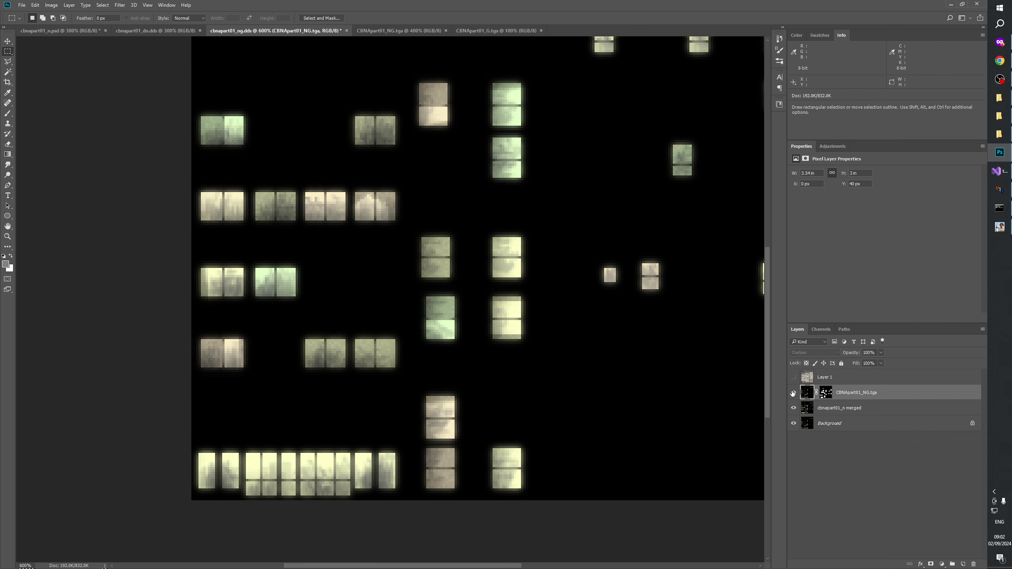
left_click(792, 392)
left_click(793, 393)
left_click(793, 392)
left_click(793, 392)
left_click(793, 392)
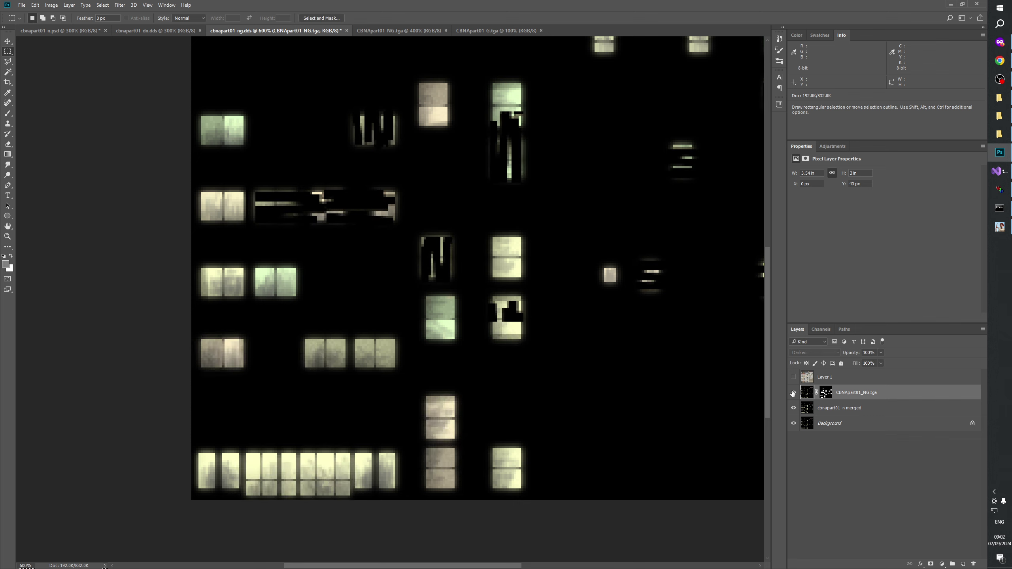
left_click(792, 392)
left_click(792, 392)
left_click(793, 393)
left_click(793, 392)
left_click(793, 392)
left_click(793, 392)
left_click(792, 393)
left_click(793, 393)
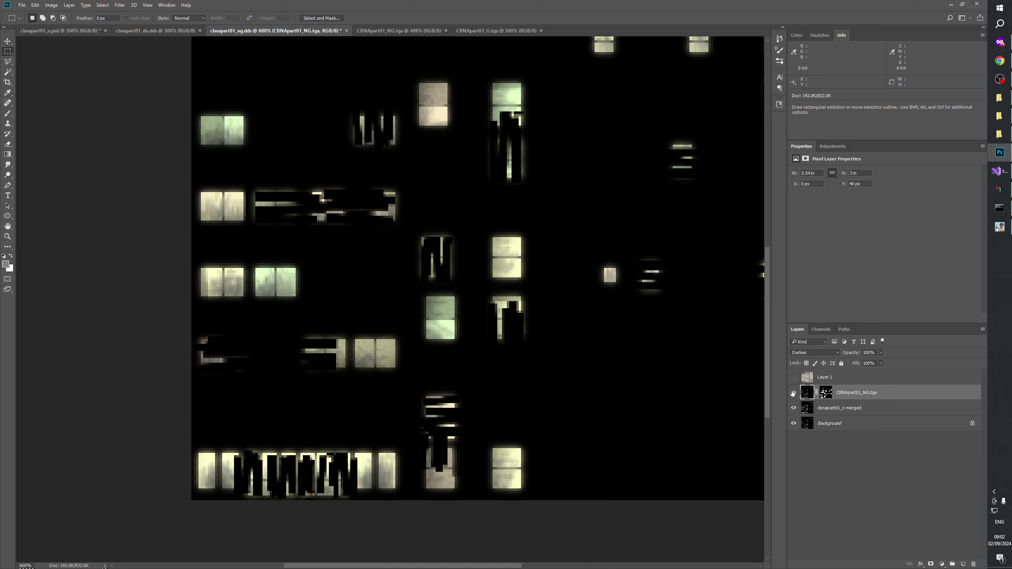
left_click(793, 392)
left_click(793, 393)
left_click(793, 393)
left_click(792, 392)
left_click_drag(605, 293, 396, 434)
left_click(793, 392)
left_click(793, 392)
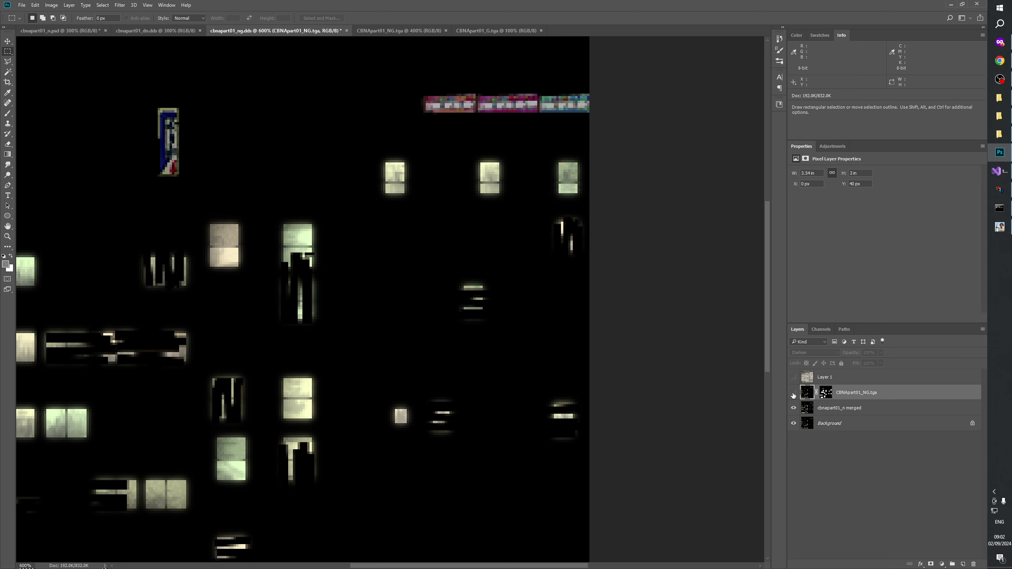
left_click(793, 392)
left_click(793, 392)
left_click(793, 392)
left_click(793, 393)
left_click(793, 392)
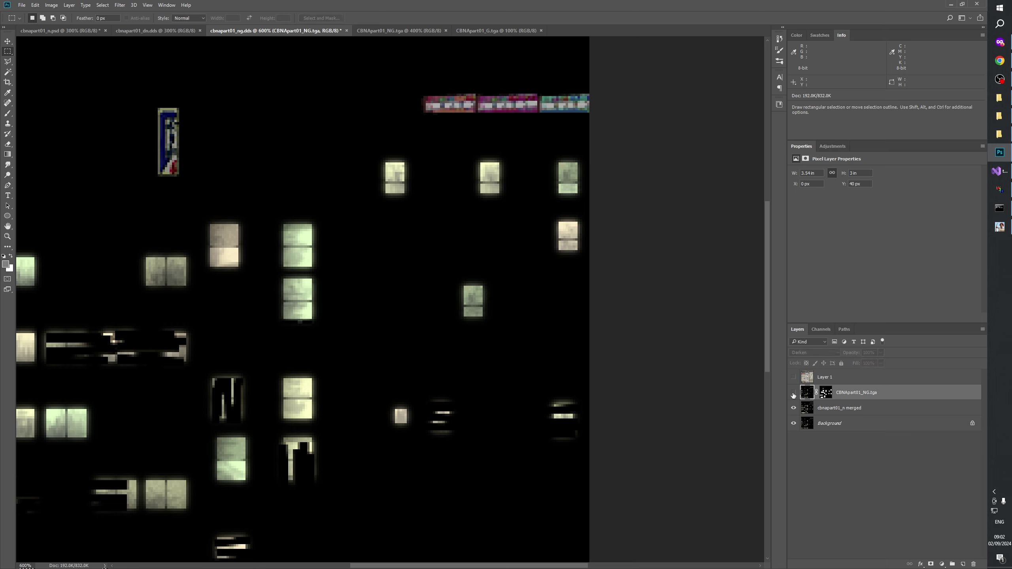
left_click(792, 392)
left_click_drag(414, 332, 630, 277)
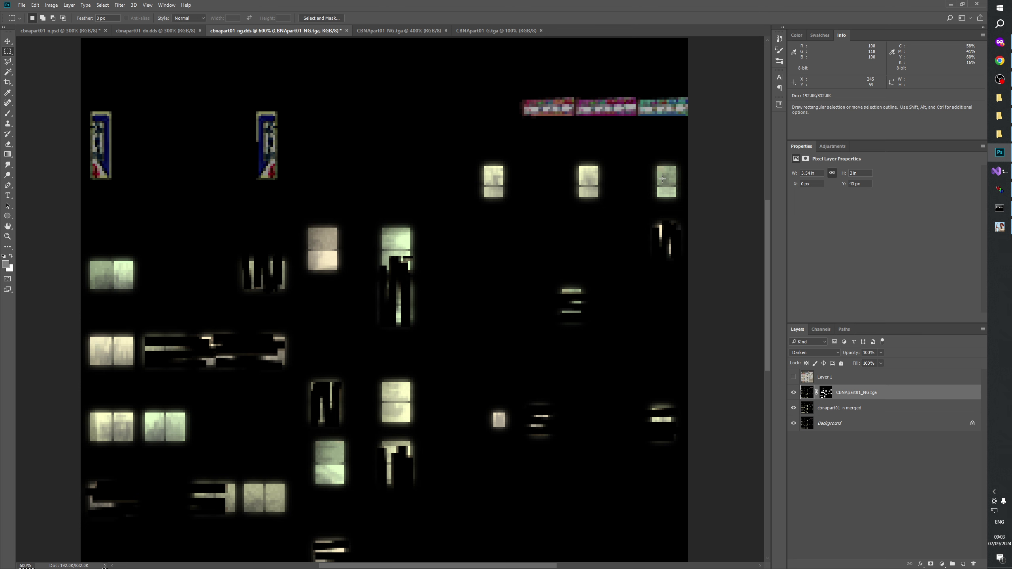
- Toggle Layer 1 on and off to check the night windows against the boarded facade, leaving it hidden
left_click(794, 377)
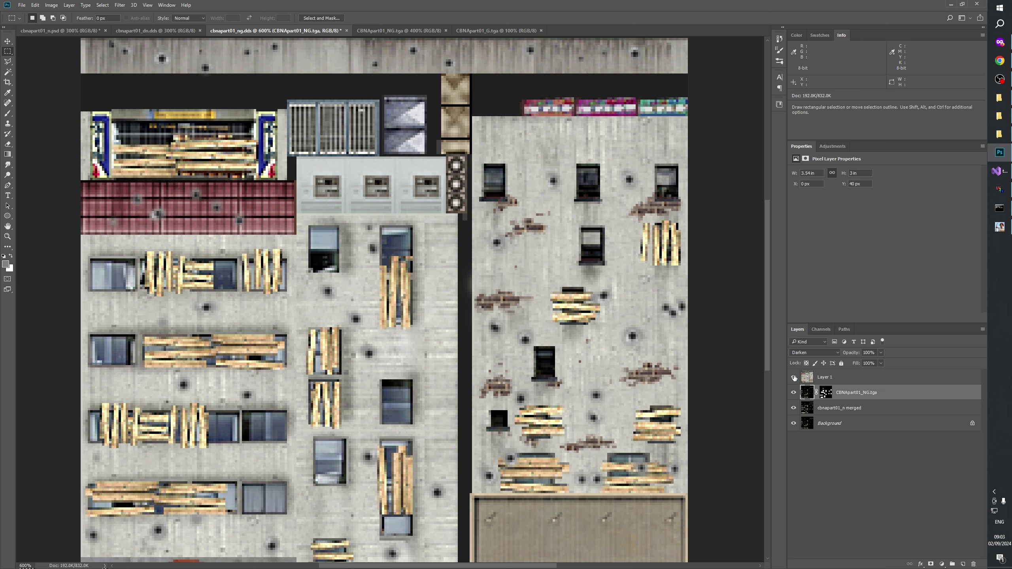
left_click(794, 377)
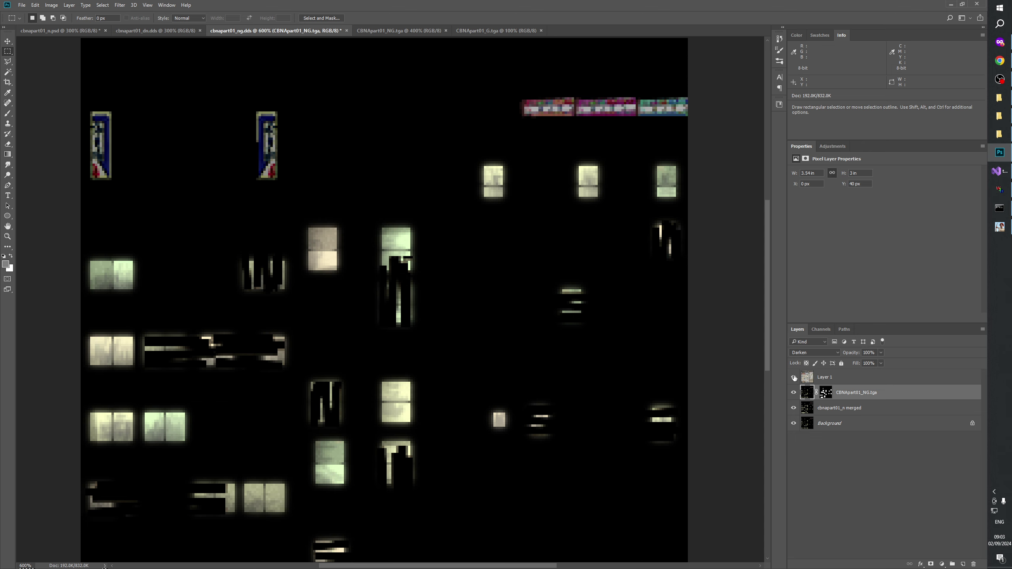
left_click(793, 377)
left_click(793, 377)
left_click(793, 377)
left_click(794, 377)
left_click(794, 377)
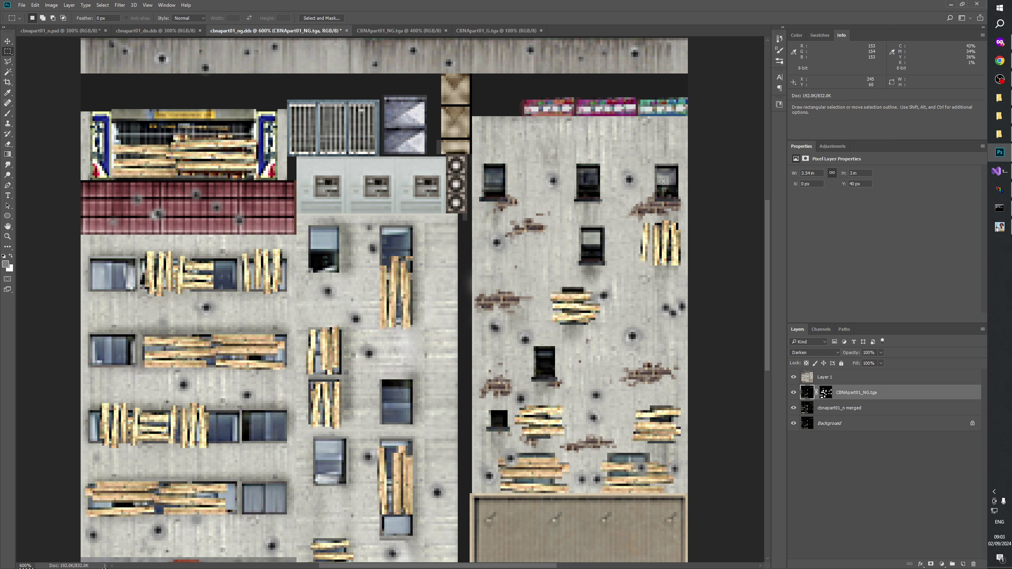
left_click(794, 377)
left_click(794, 377)
left_click(793, 377)
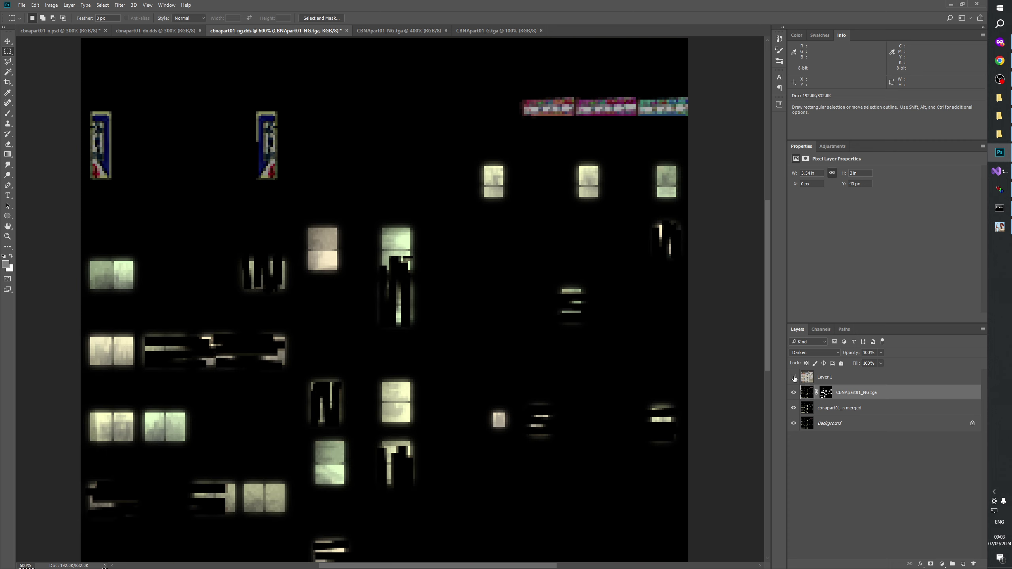
left_click(793, 377)
left_click(793, 377)
- Compare the entire night texture at 400% with Layer 1's boarded facade, leaving Layer 1 hidden and CBNApart01_NG.tga shown
left_click_drag(380, 415, 541, 281)
right_click(541, 283)
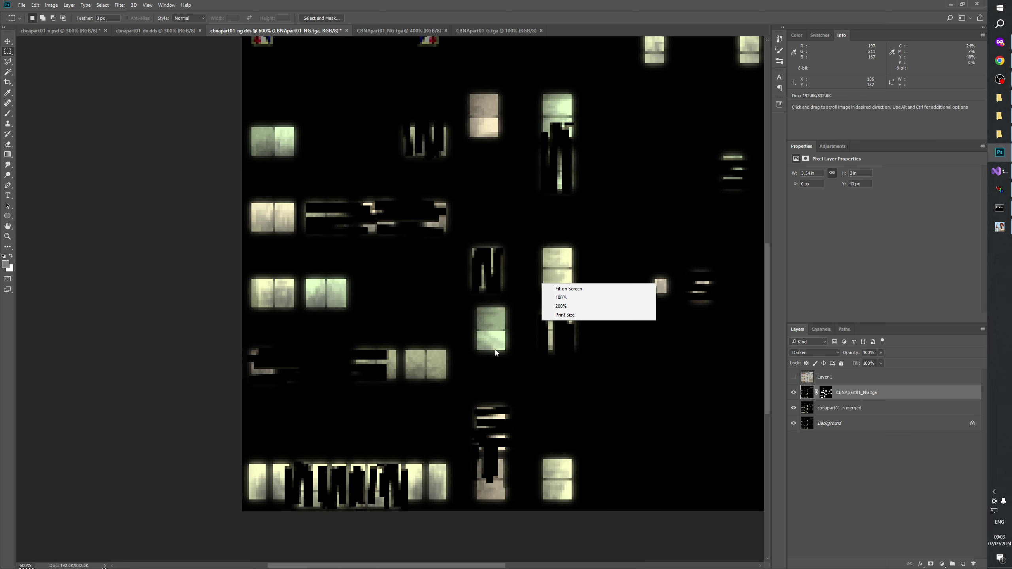
left_click(654, 303)
left_click_drag(529, 209, 511, 345)
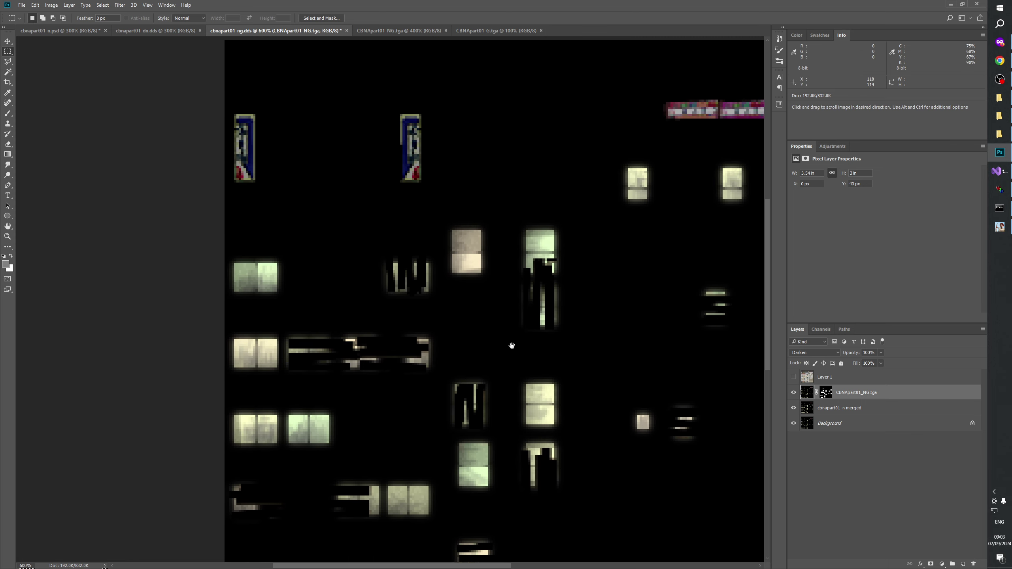
left_click(7, 236)
right_click(365, 296)
left_click(389, 312)
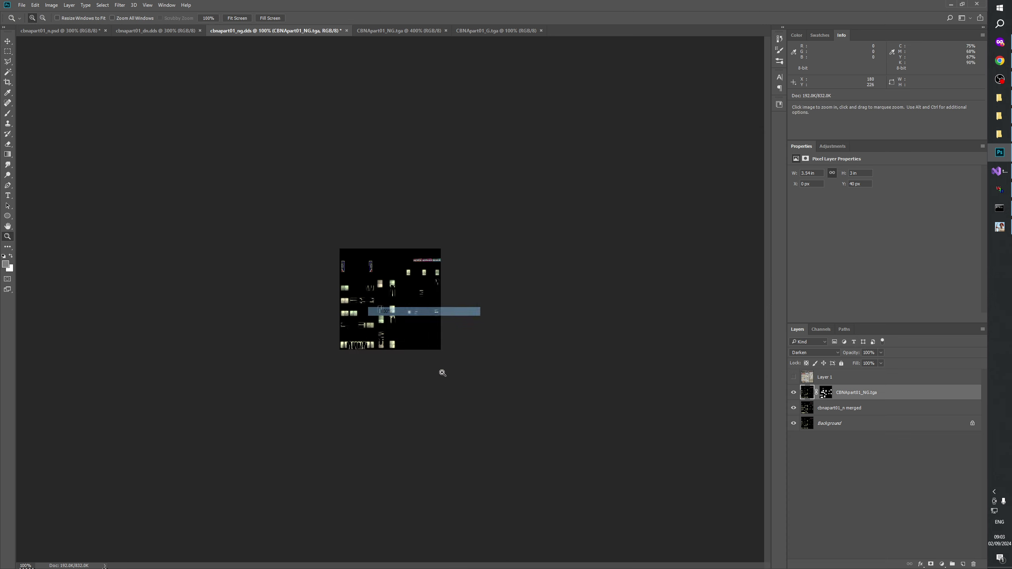
left_click(387, 326)
left_click(395, 335)
left_click(404, 345)
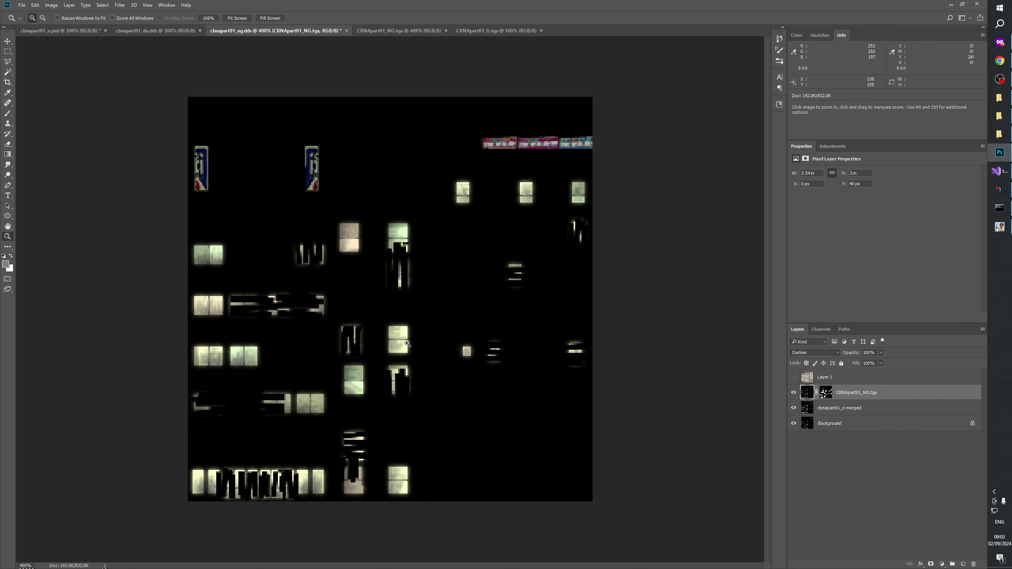
left_click(793, 377)
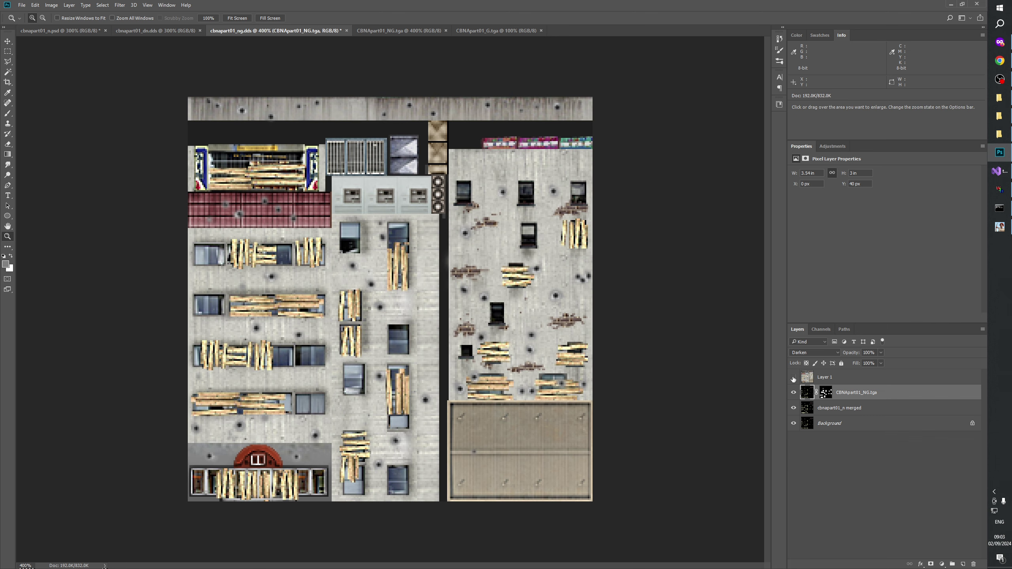
left_click(793, 377)
left_click(793, 377)
left_click(793, 377)
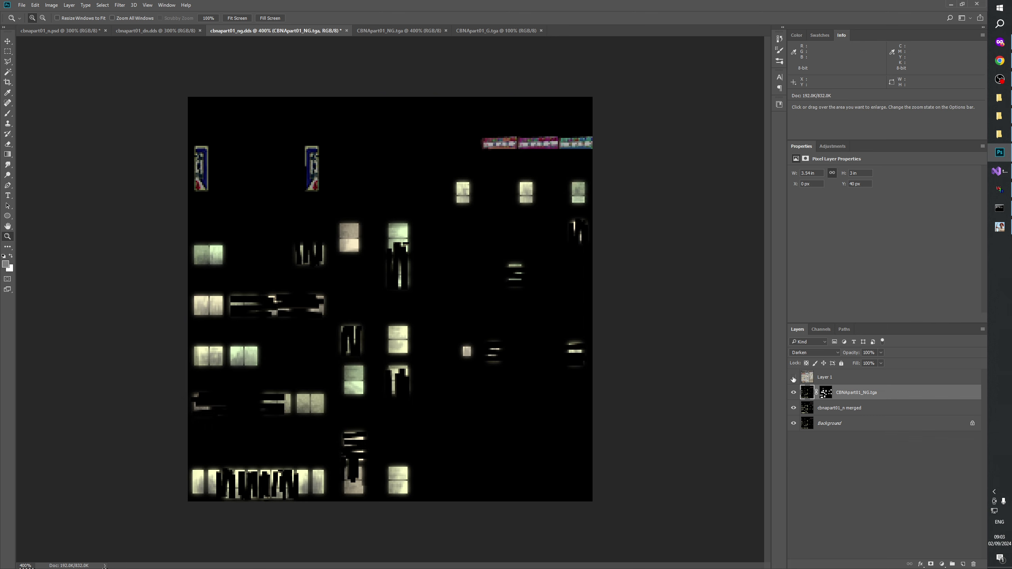
left_click(793, 377)
left_click(794, 377)
left_click(793, 377)
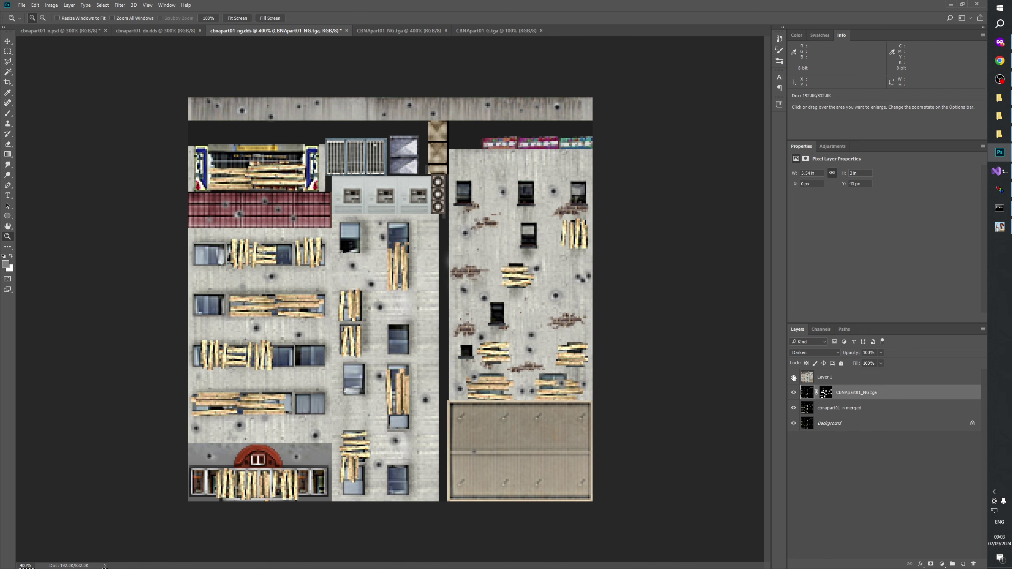
left_click(793, 377)
left_click(793, 377)
left_click(793, 377)
left_click(793, 377)
left_click(793, 377)
left_click(793, 377)
left_click(794, 377)
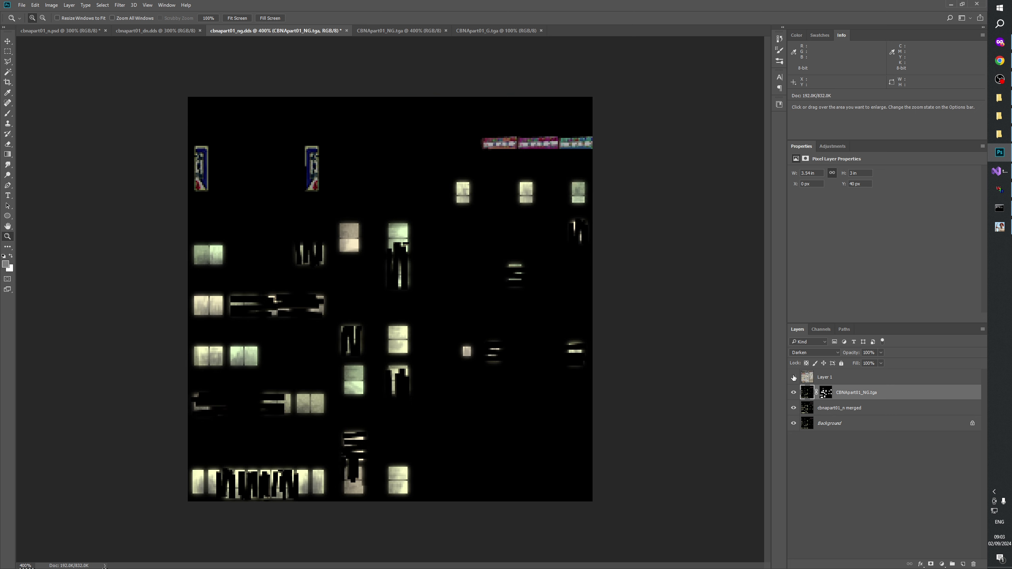
left_click(793, 377)
left_click(793, 377)
left_click(793, 377)
left_click(793, 377)
left_click(793, 377)
left_click(793, 377)
left_click(793, 392)
left_click(793, 393)
left_click(794, 393)
left_click(794, 393)
- Examine the vertically boarded window near the texture's right edge at 3200% for stray glow pixels
left_click(558, 243)
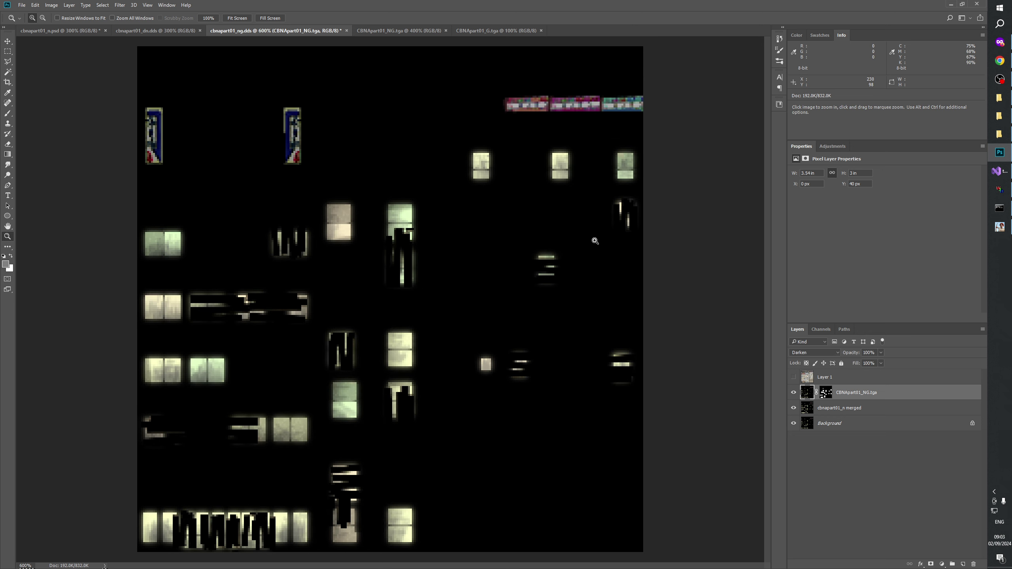
left_click(596, 242)
left_click(611, 243)
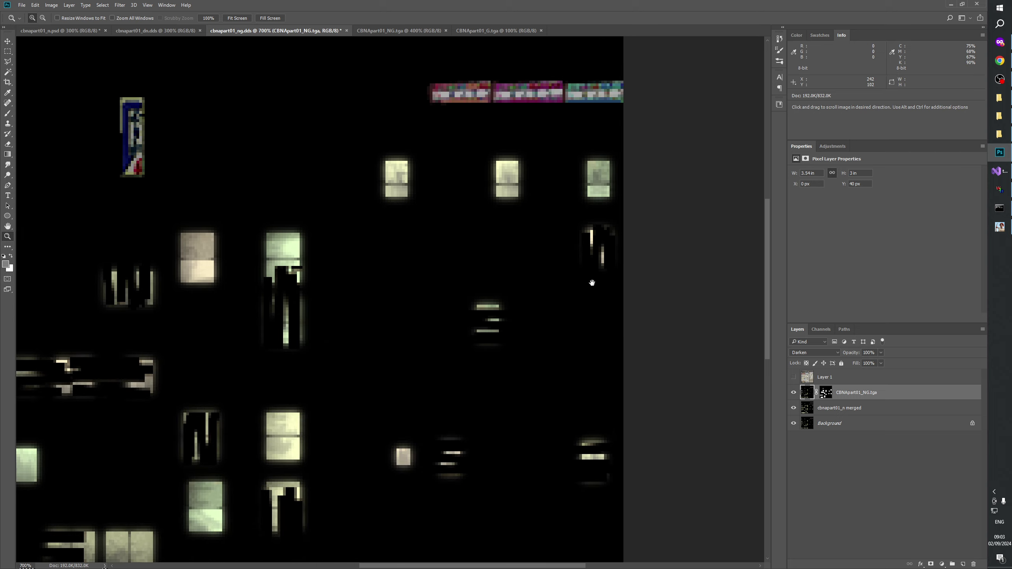
left_click(612, 243)
left_click(607, 239)
left_click(605, 237)
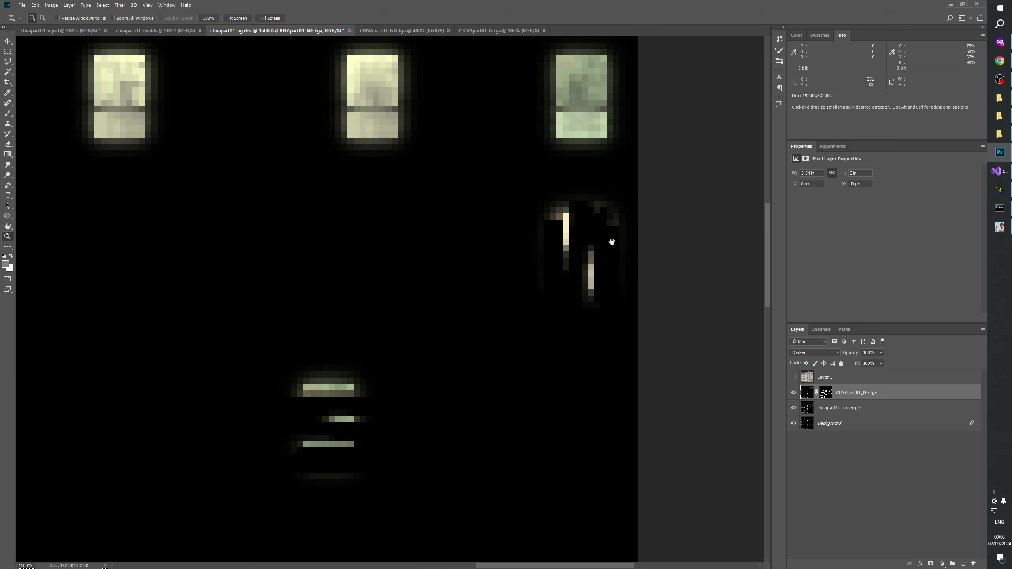
left_click_drag(605, 237, 574, 306)
left_click(579, 294)
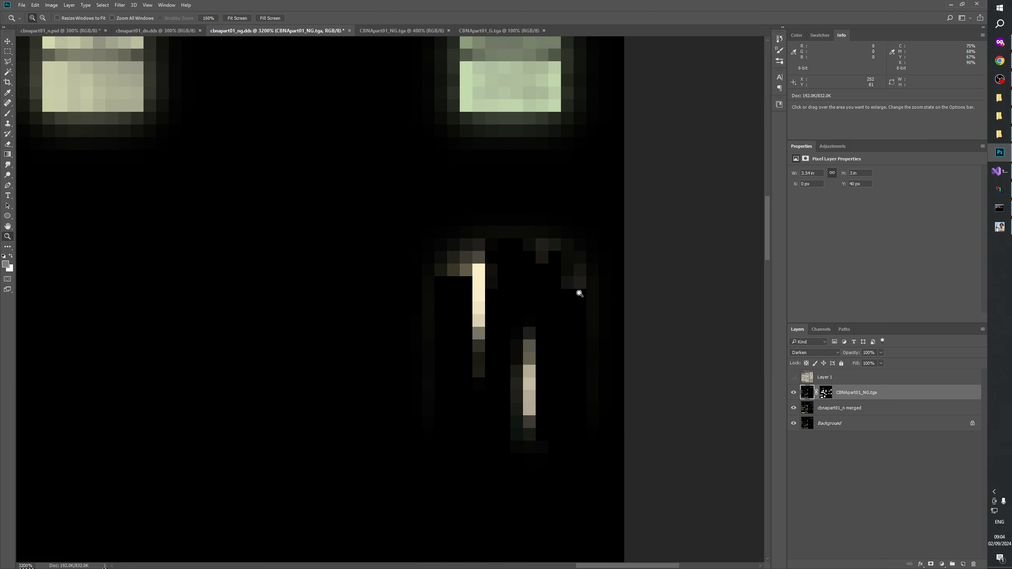
left_click_drag(578, 291, 504, 325)
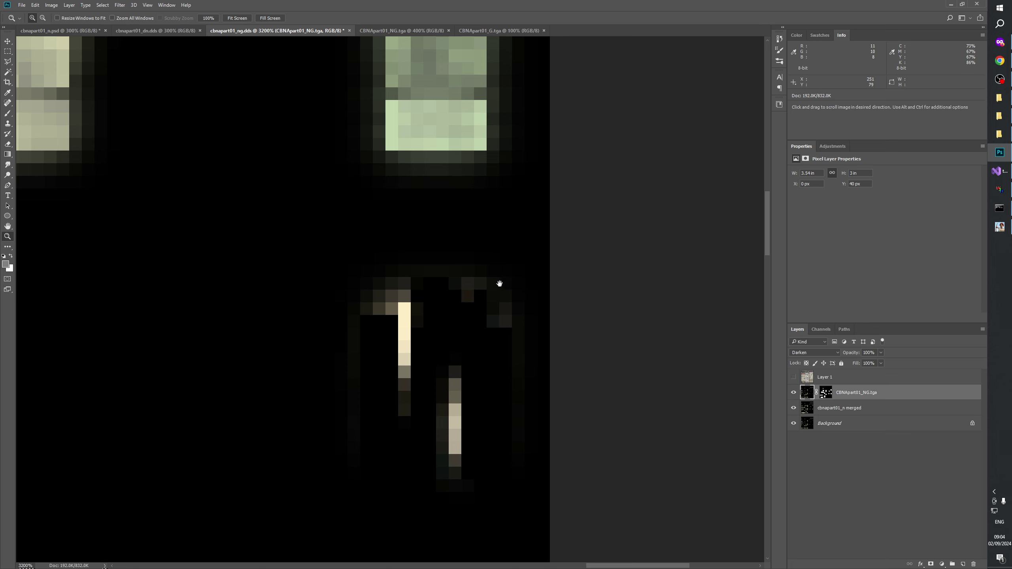
- Compare the tall green boarded window with Layer 1's facade by toggling Layer 1 repeatedly, leaving it hidden
left_click_drag(500, 284, 505, 472)
left_click(793, 377)
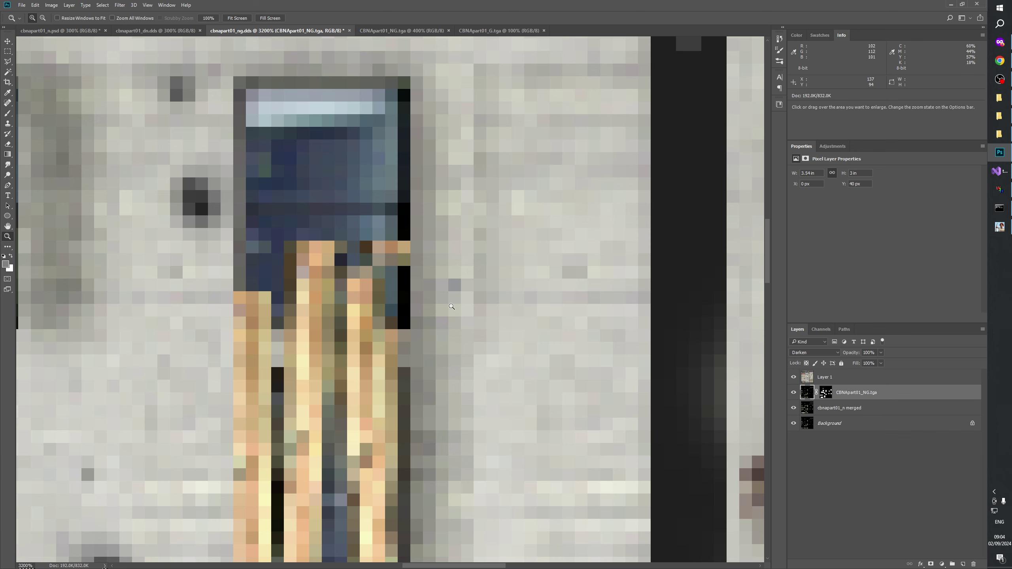
left_click(793, 377)
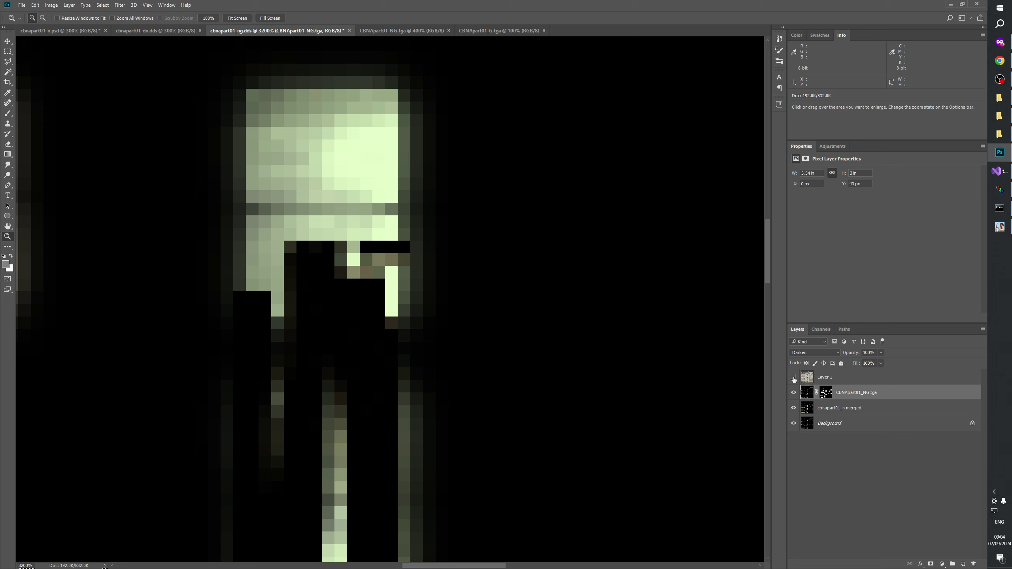
left_click(793, 377)
left_click(793, 377)
left_click(793, 377)
left_click(793, 378)
left_click(793, 378)
left_click(793, 377)
- Review the whole night texture from 200% up to 600% for leftover artifacts around the boarded windows
right_click(385, 217)
left_click(403, 235)
left_click(403, 324)
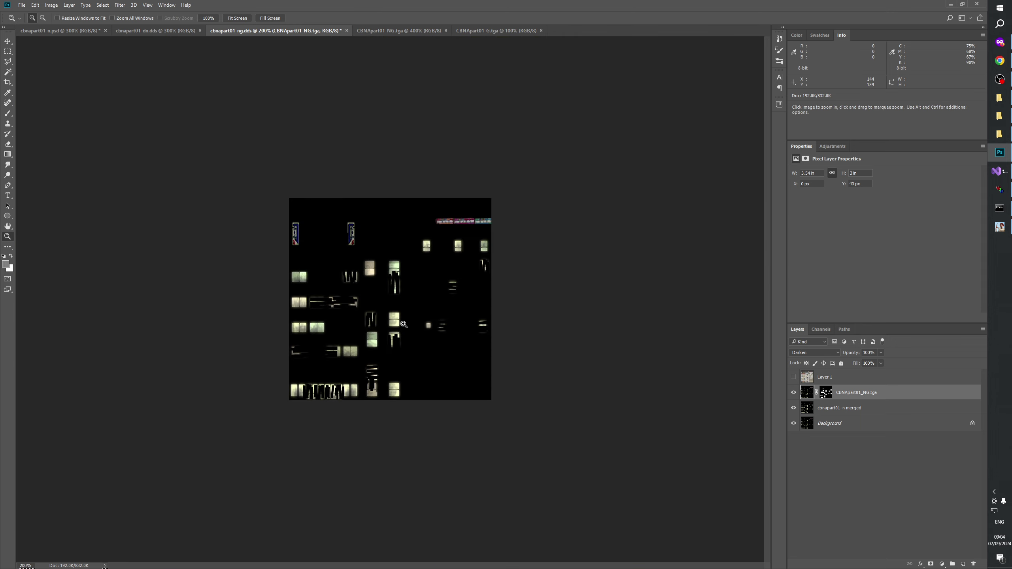
left_click(409, 296)
left_click(410, 294)
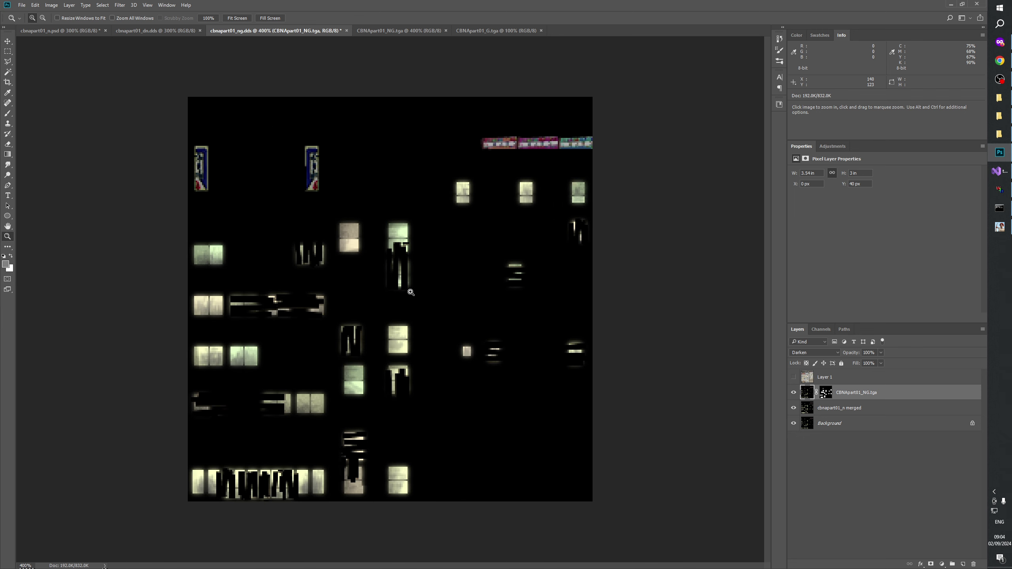
left_click(410, 292)
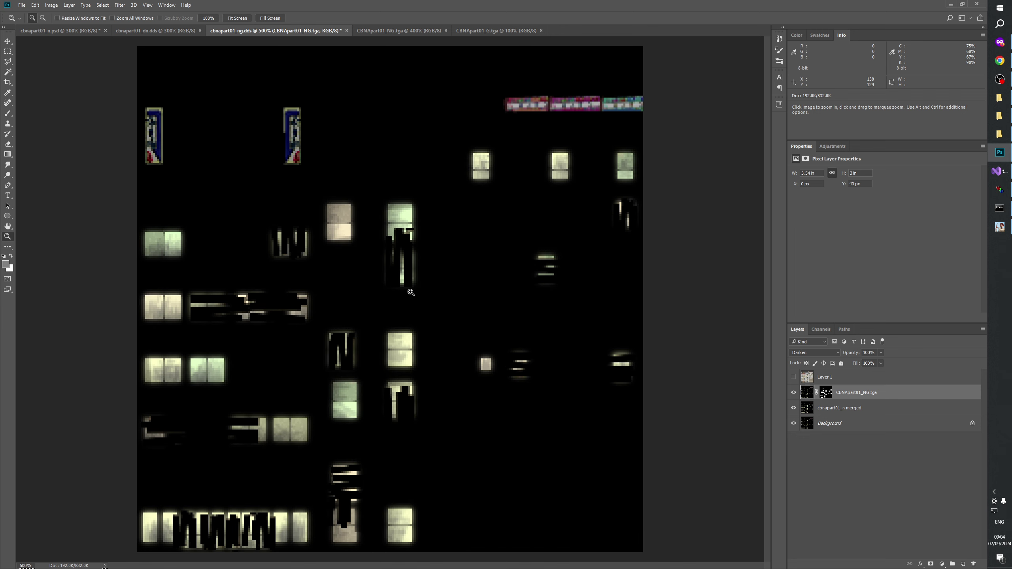
left_click(454, 239)
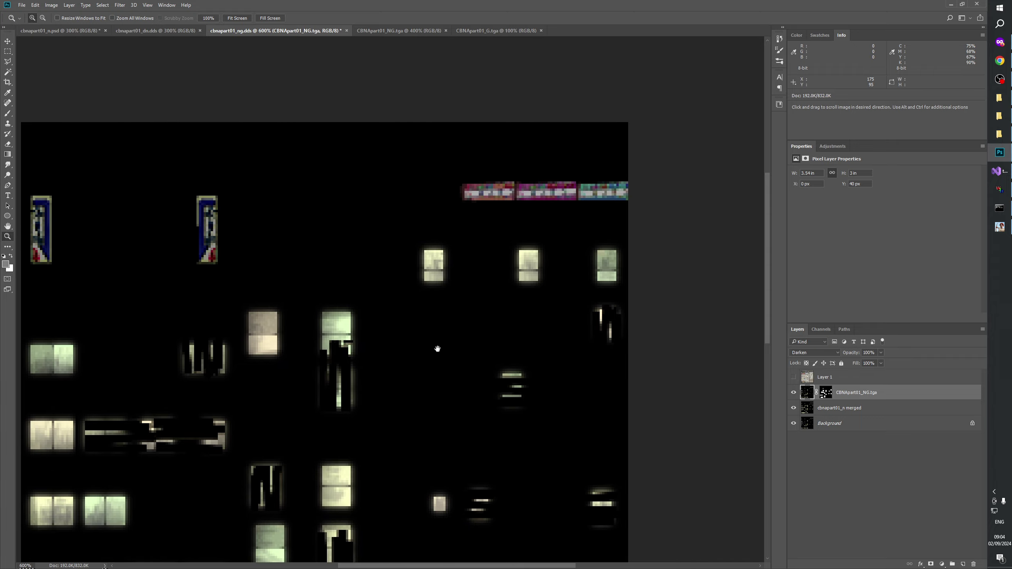
left_click_drag(511, 363, 447, 293)
- Add a new layer named "fix artifacts" directly above the CBNApart01_NG.tga layer
left_click(344, 375)
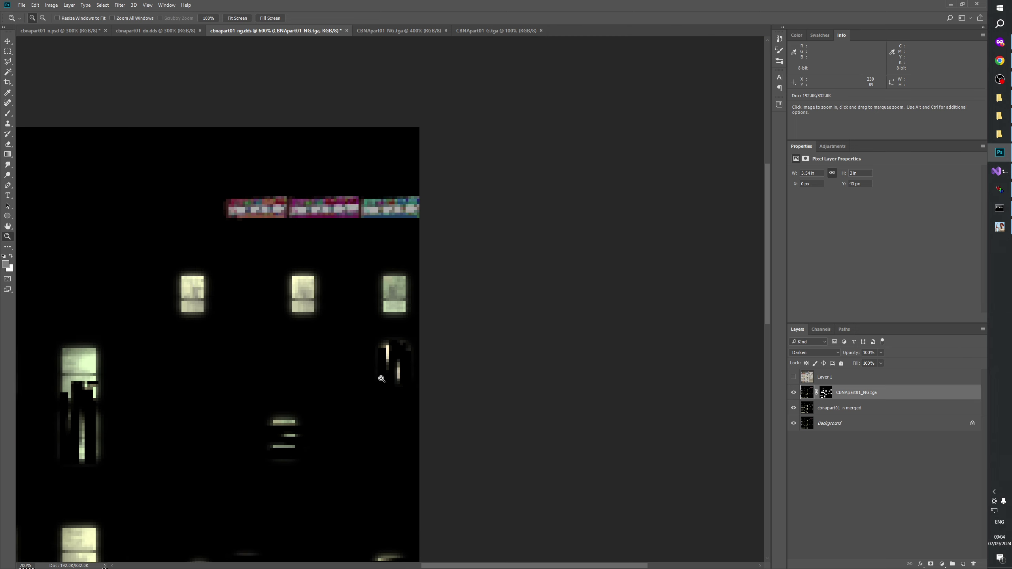
left_click(370, 373)
left_click(423, 367)
left_click(428, 359)
left_click(429, 359)
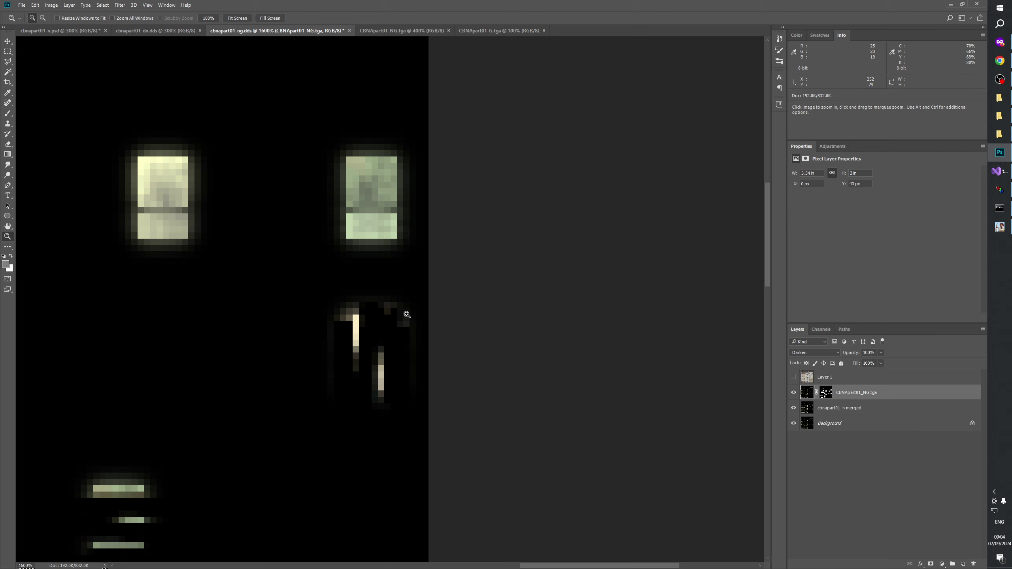
left_click(401, 324)
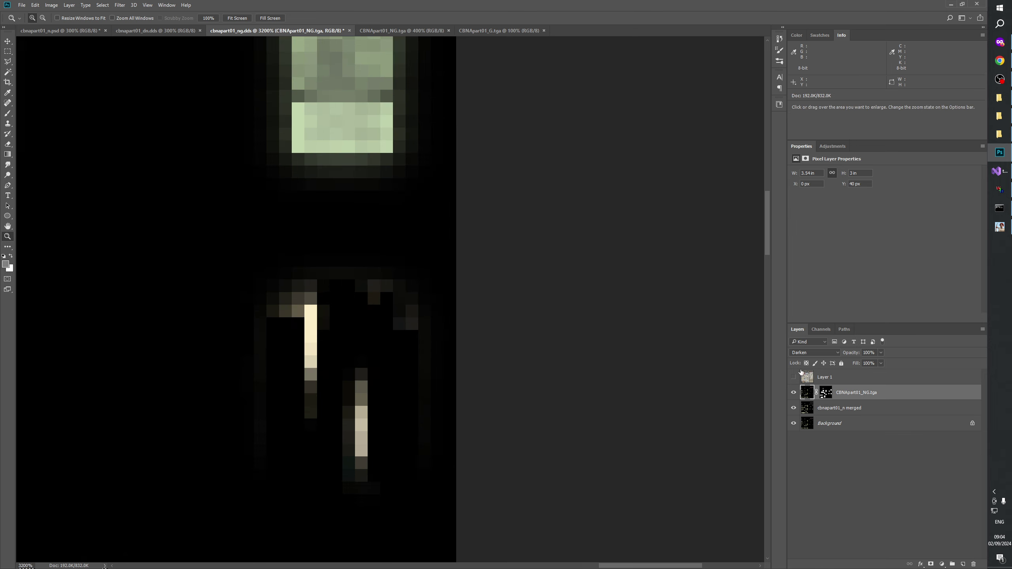
left_click(963, 564)
double_click(818, 393)
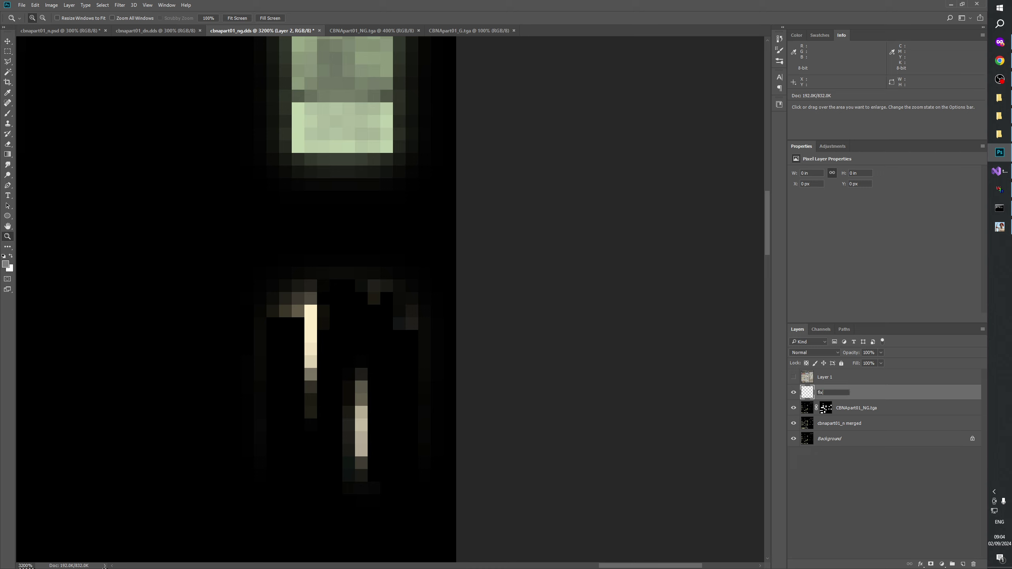
key("Return")
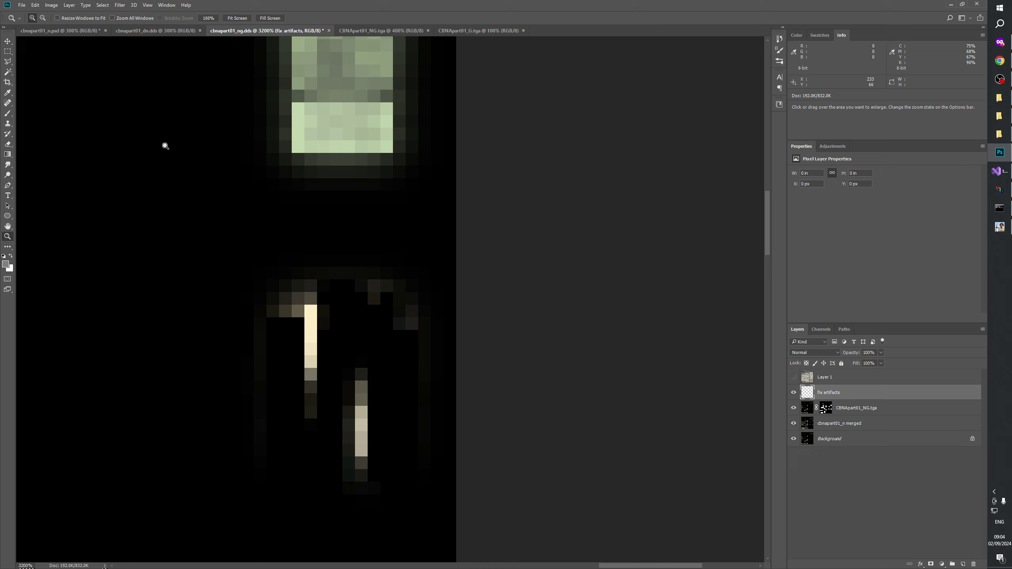
- Set up the Pencil tool with black (000000) as the foreground color and 50% opacity
left_click_drag(7, 113, 25, 116)
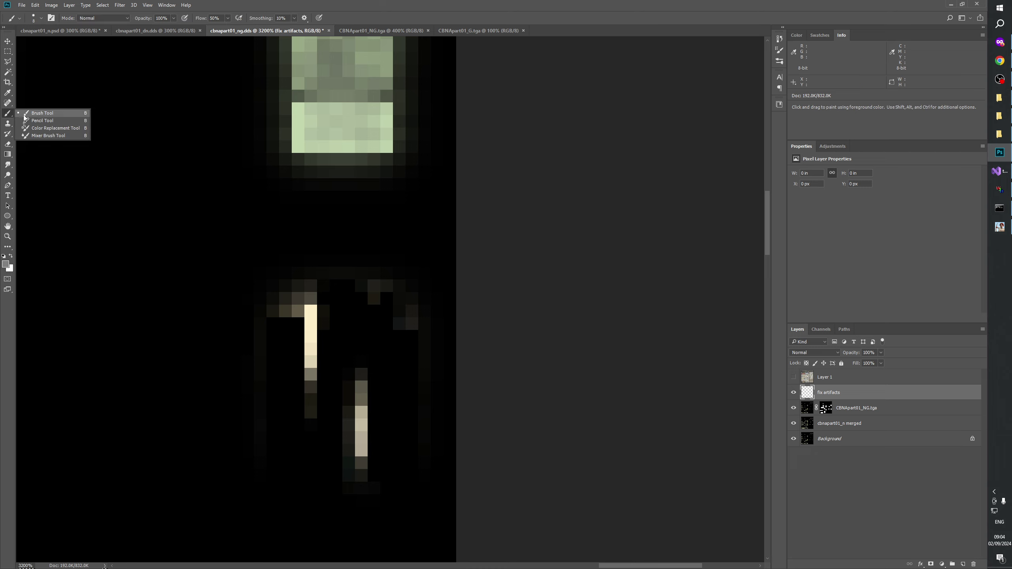
left_click(37, 121)
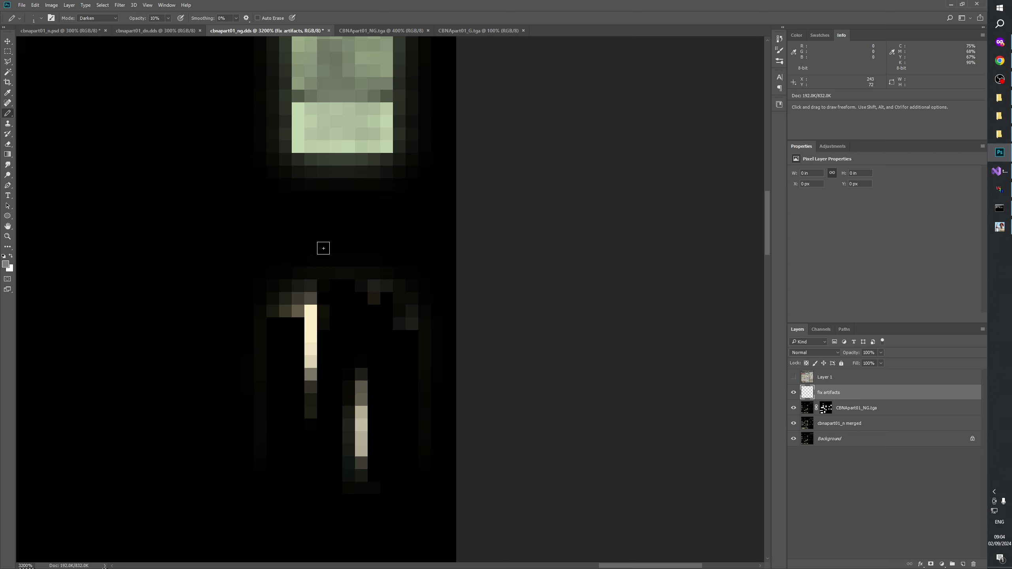
left_click(6, 264)
left_click(89, 221)
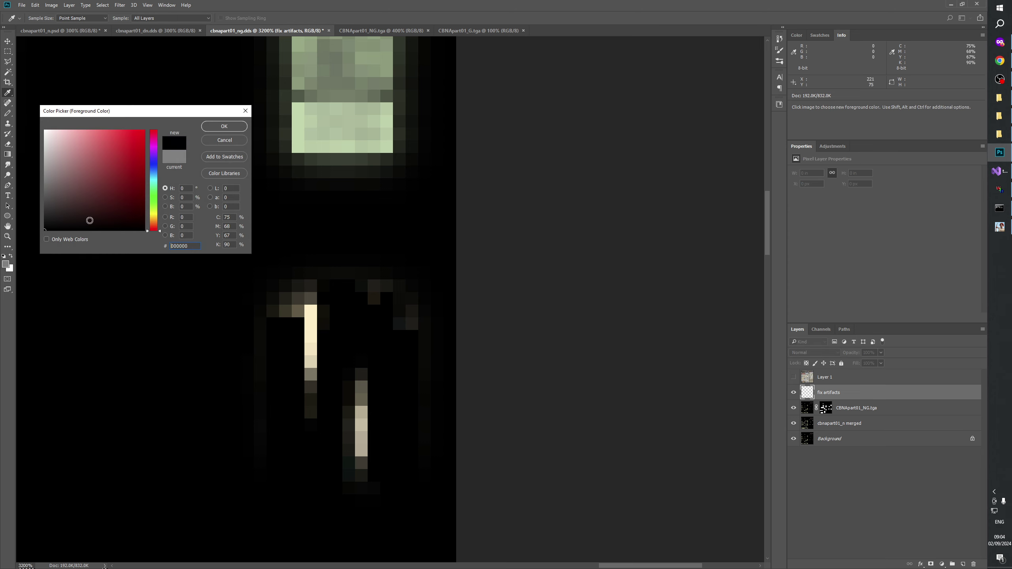
left_click(224, 127)
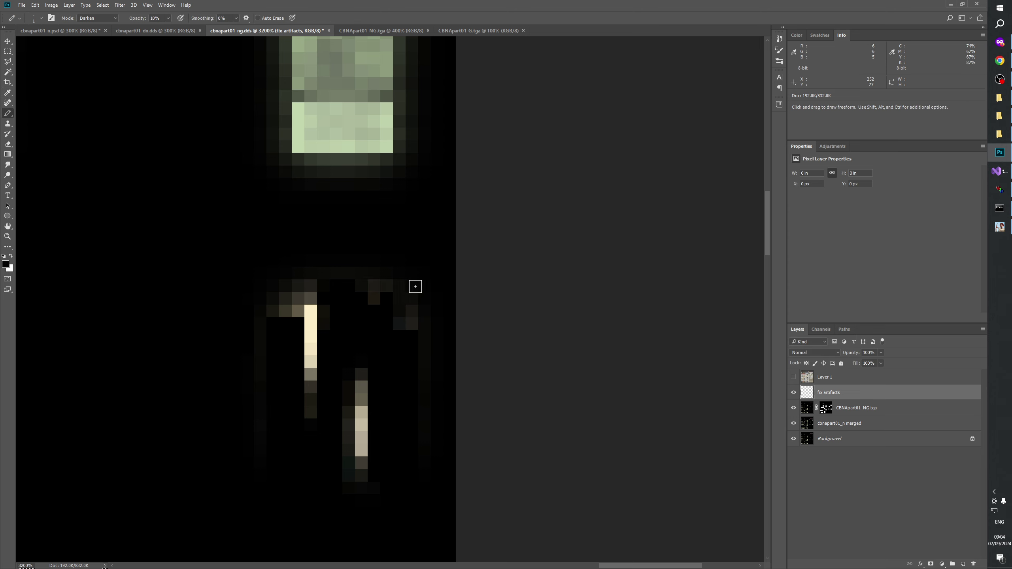
left_click(154, 18)
type("50")
- Darken the faint glow pixels along the upper and outer edges of the vertically boarded window on the fix artifacts layer
mouse_move(374, 286)
left_mouse_down()
mouse_move(422, 285)
mouse_move(364, 284)
mouse_move(429, 286)
mouse_move(368, 297)
mouse_move(425, 294)
mouse_move(377, 298)
mouse_move(440, 310)
mouse_move(407, 325)
left_mouse_up()
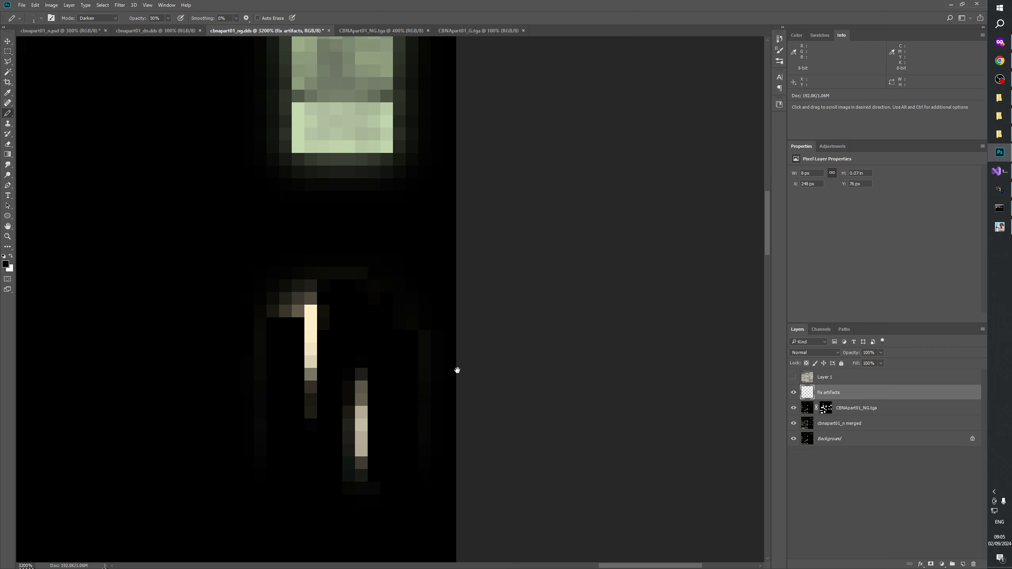
left_click_drag(437, 351, 539, 310)
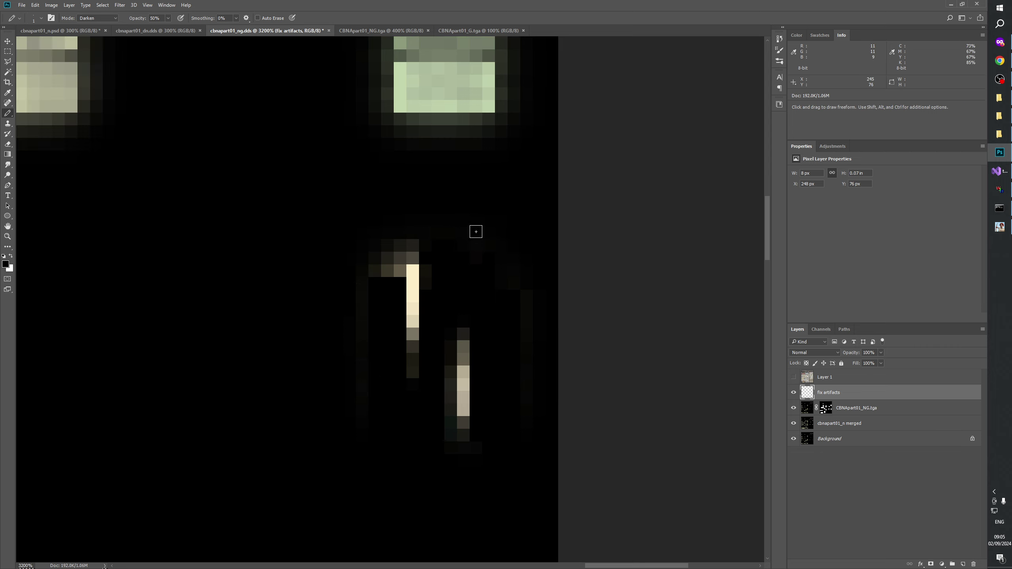
left_click_drag(475, 232, 408, 232)
left_click_drag(527, 458, 523, 334)
- Inspect the horizontally boarded window below the upper window row at 3200% for glow artifacts
left_click_drag(465, 179, 439, 475)
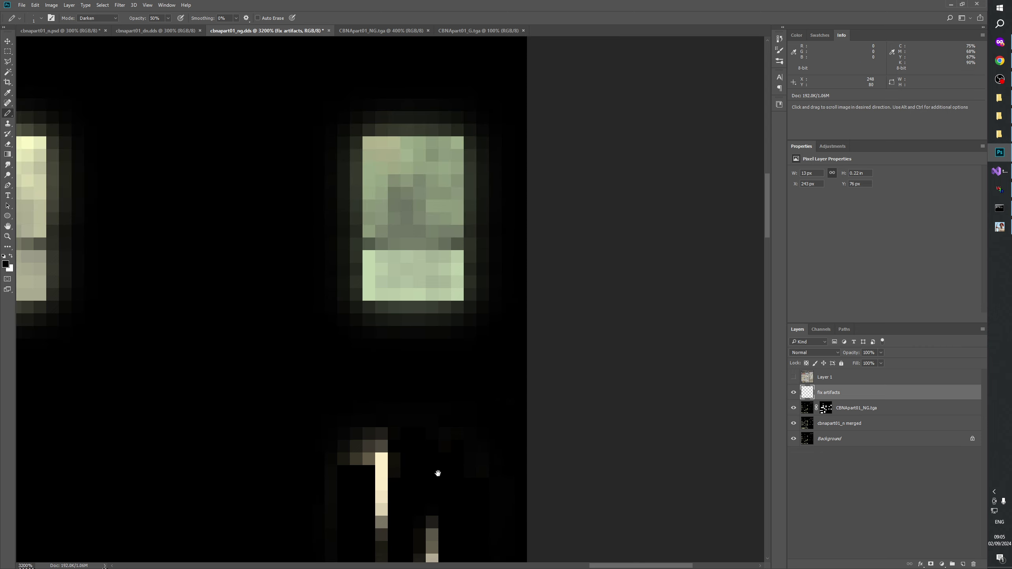
left_click_drag(255, 493, 535, 320)
mouse_move(364, 424)
left_mouse_down()
mouse_move(583, 278)
mouse_move(391, 351)
mouse_move(374, 343)
left_mouse_up()
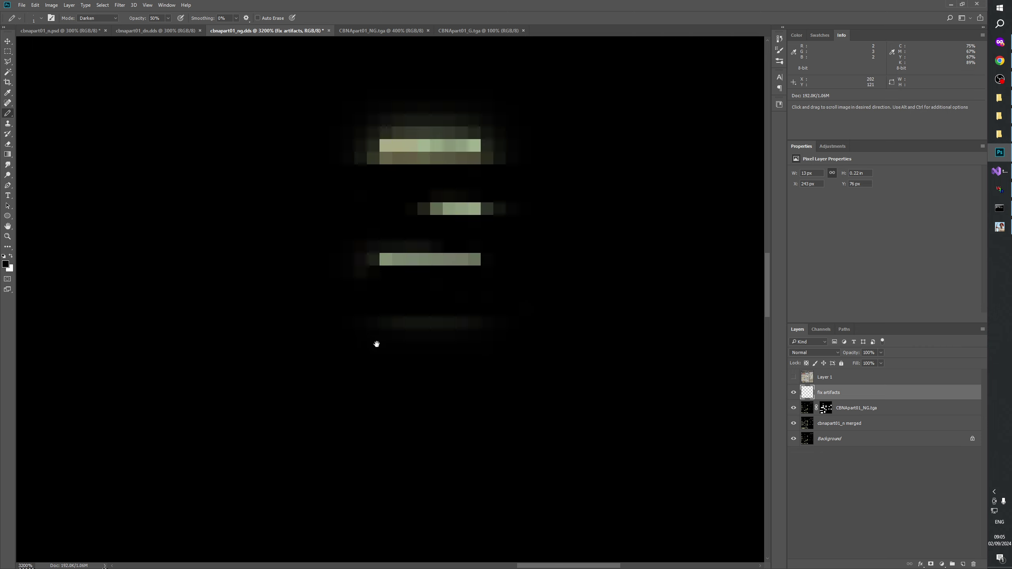
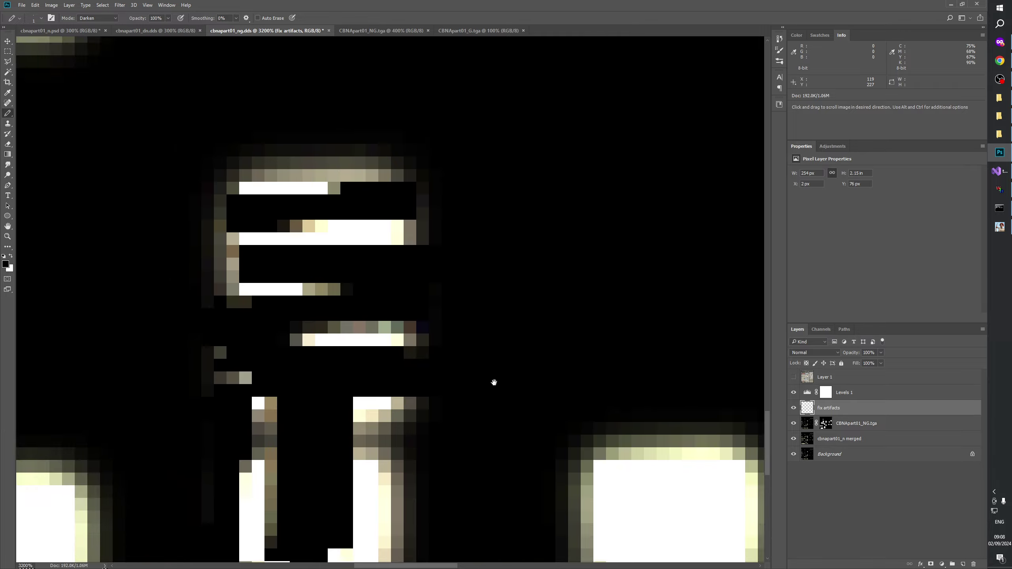
- Inspect the boarded windows at 3200% for leftover glow and compare the wide horizontally boarded one with and without Levels 1
left_click_drag(530, 249, 525, 353)
left_click_drag(171, 272, 467, 274)
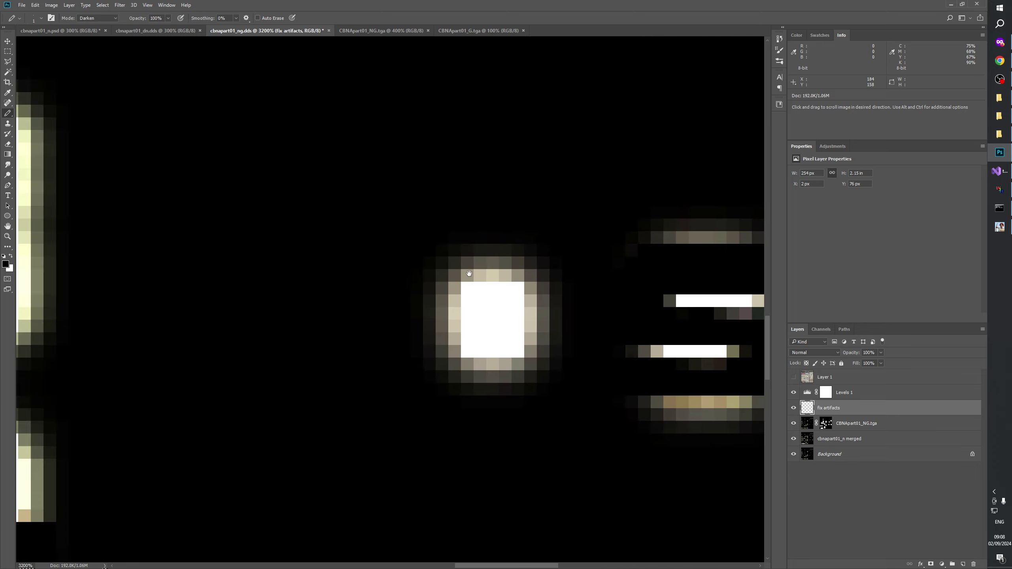
left_click_drag(255, 127, 456, 319)
left_click_drag(235, 364, 523, 244)
left_click_drag(382, 439, 604, 256)
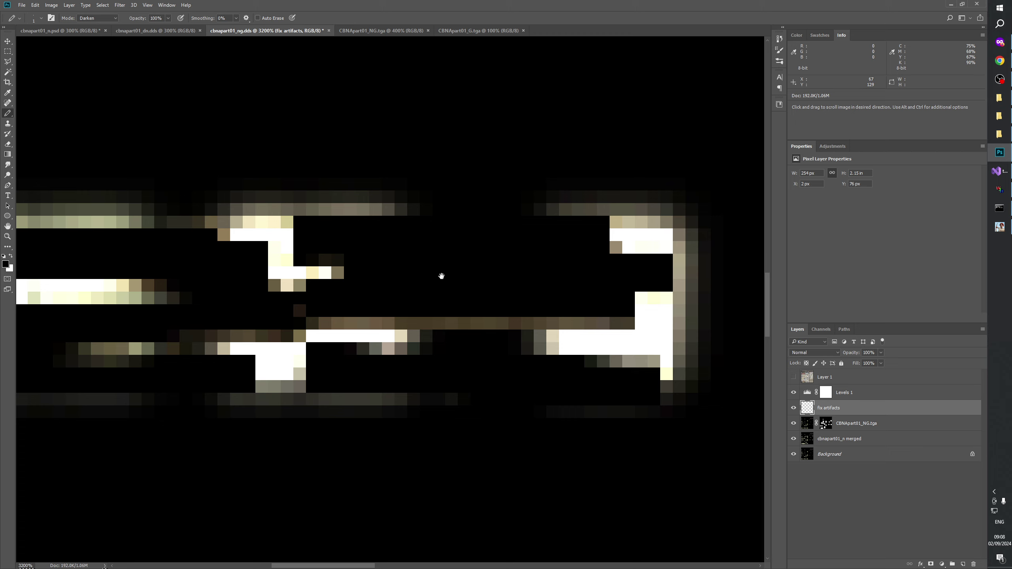
left_click_drag(397, 280, 425, 270)
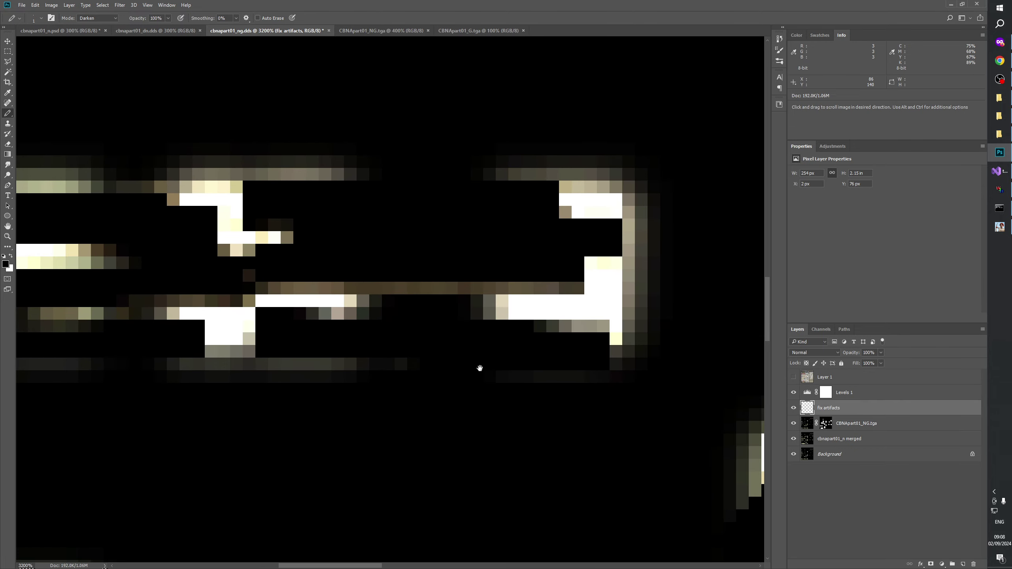
left_click_drag(480, 368, 540, 353)
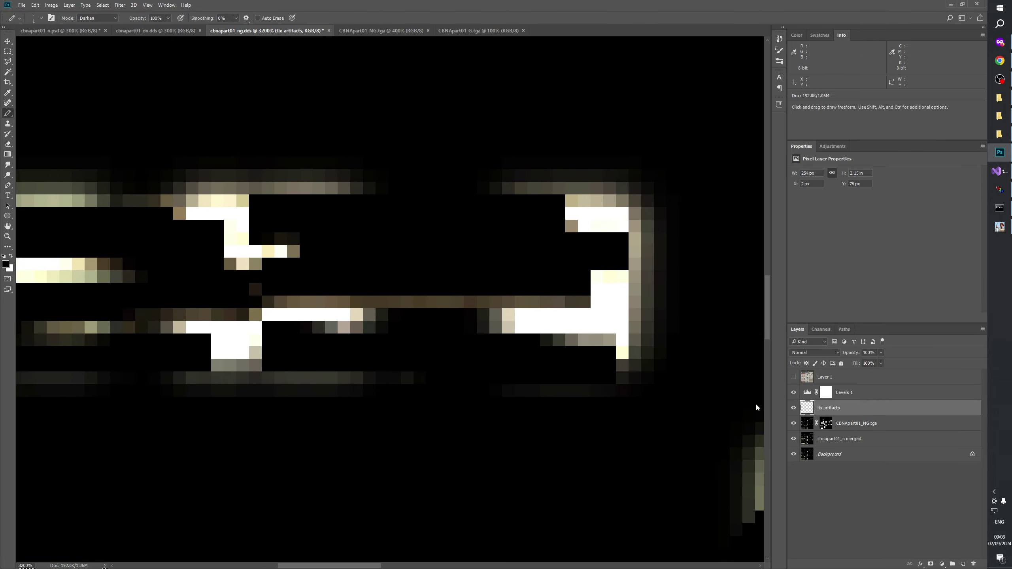
left_click(793, 392)
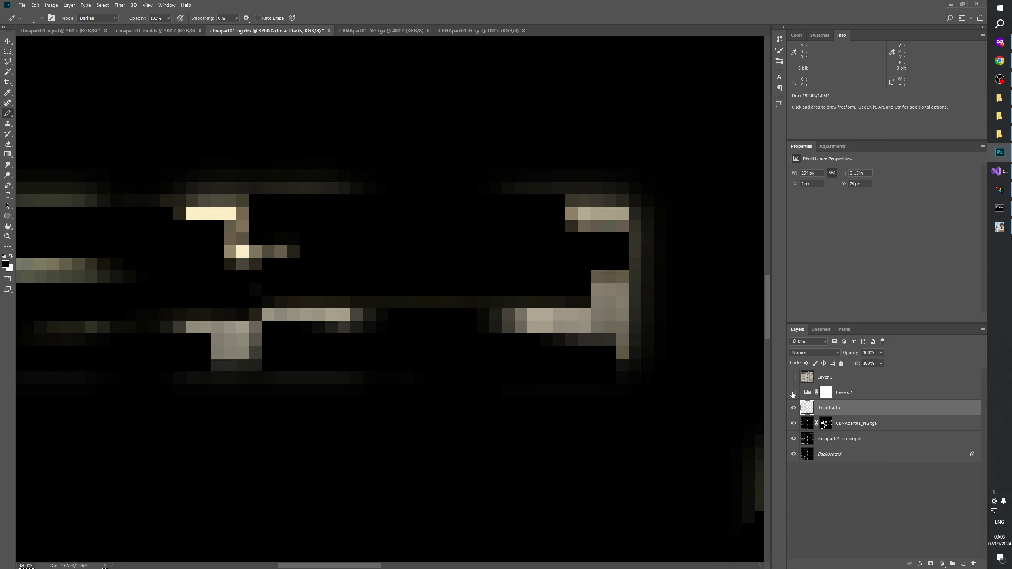
left_click(793, 392)
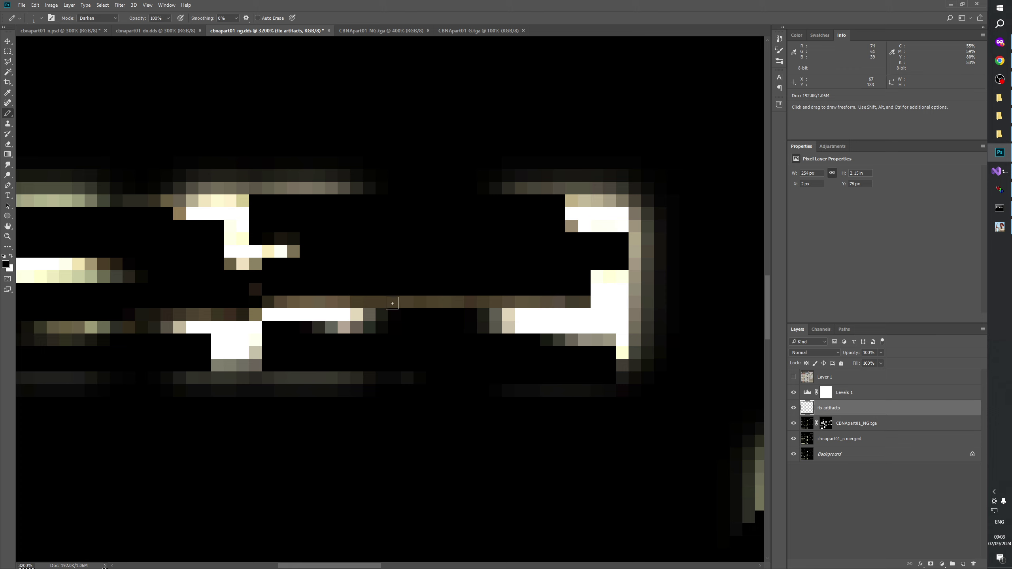
- Paint out the centre of the thin brown strip and the faint lower-edge glow on the wide window's right half
left_click_drag(392, 303, 471, 302)
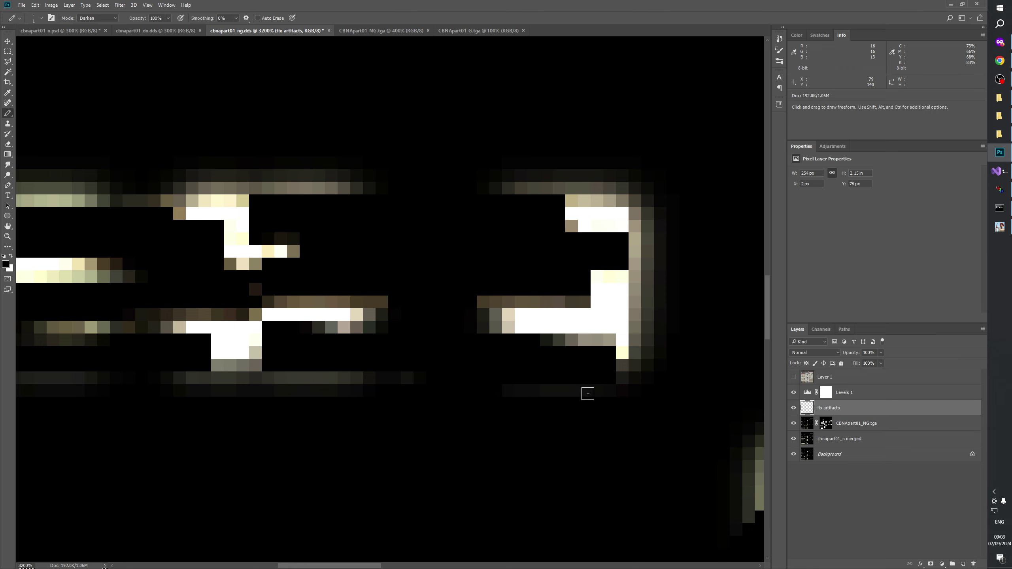
left_click_drag(509, 391, 612, 393)
left_click_drag(435, 415, 581, 397)
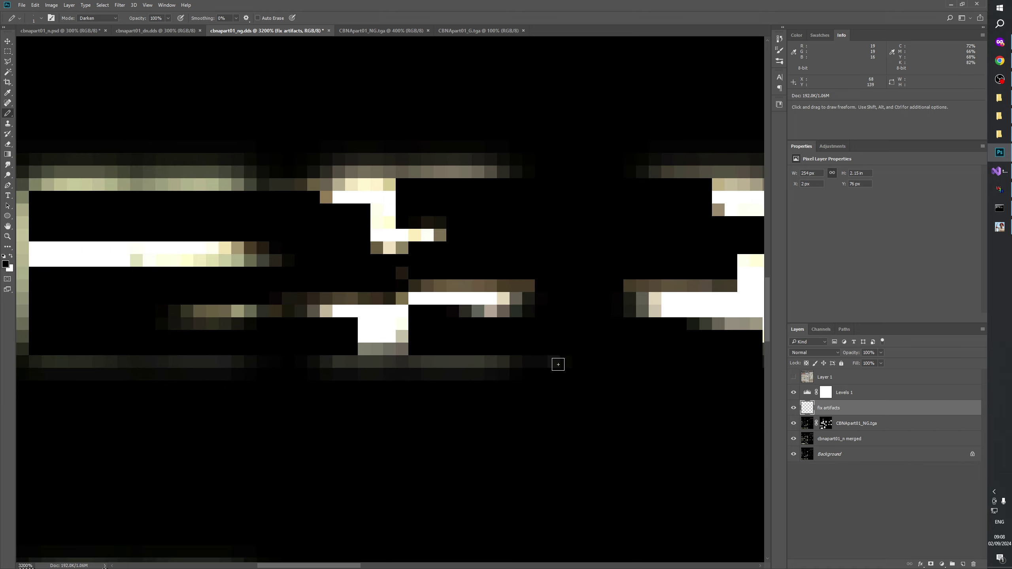
mouse_move(557, 364)
left_mouse_down()
mouse_move(423, 361)
mouse_move(549, 378)
mouse_move(433, 375)
left_mouse_up()
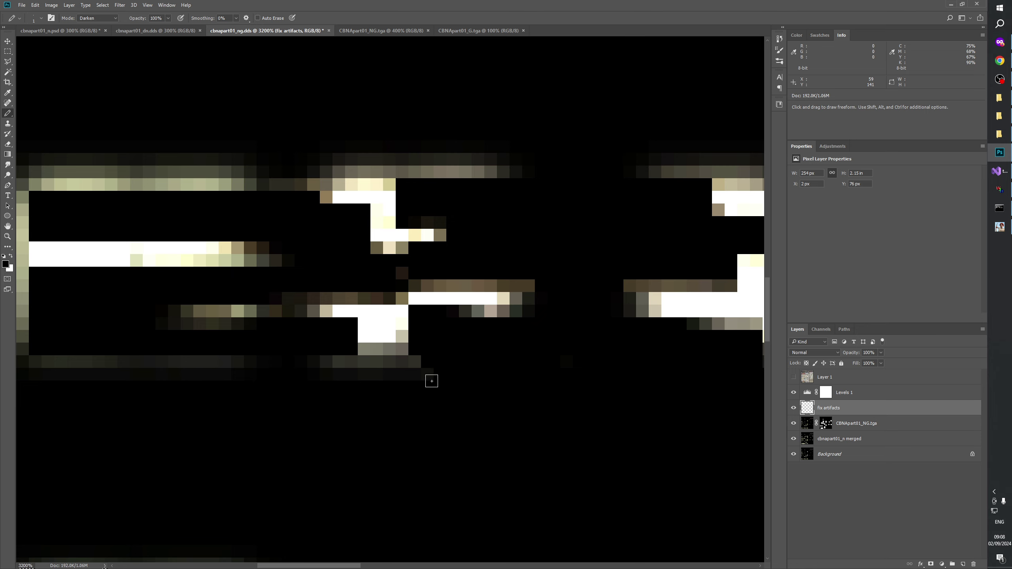
left_click(423, 374)
- Paint out the faint glow along the lower edge of the wide boarded window's left half on the fix artifacts layer
left_click_drag(483, 402, 454, 496)
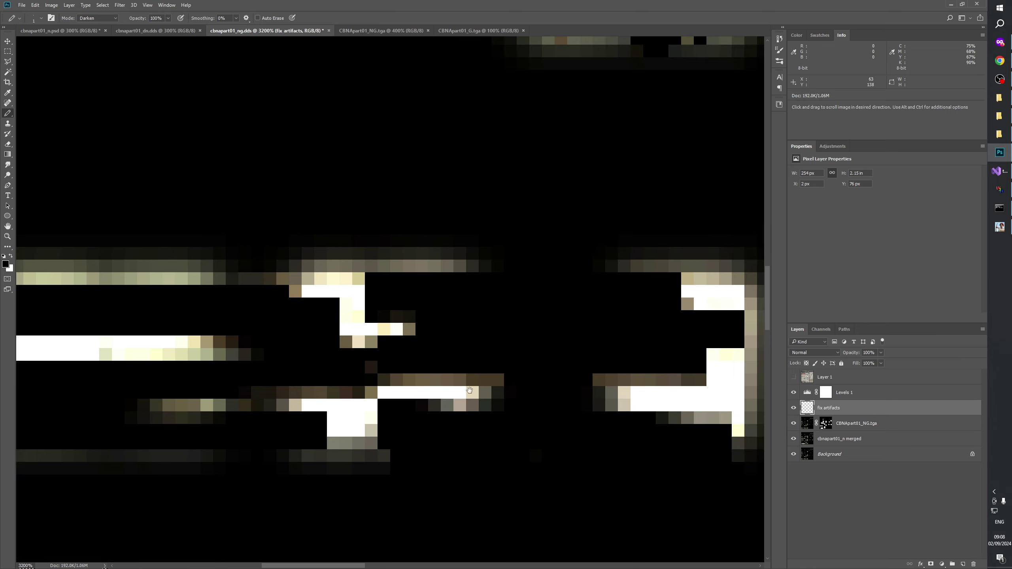
mouse_move(254, 453)
left_mouse_down()
mouse_move(484, 372)
mouse_move(235, 374)
left_mouse_up()
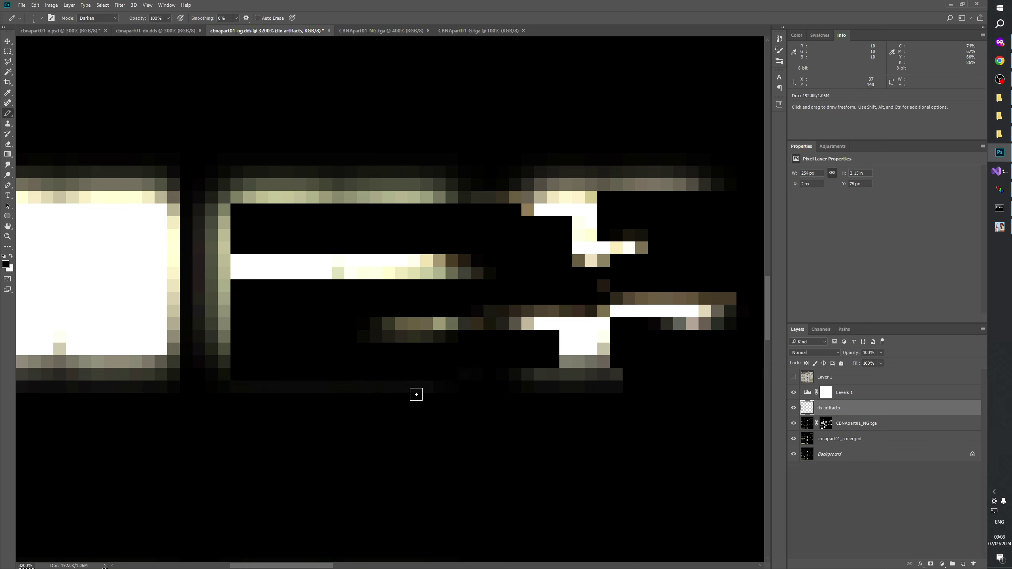
left_click_drag(441, 389, 237, 385)
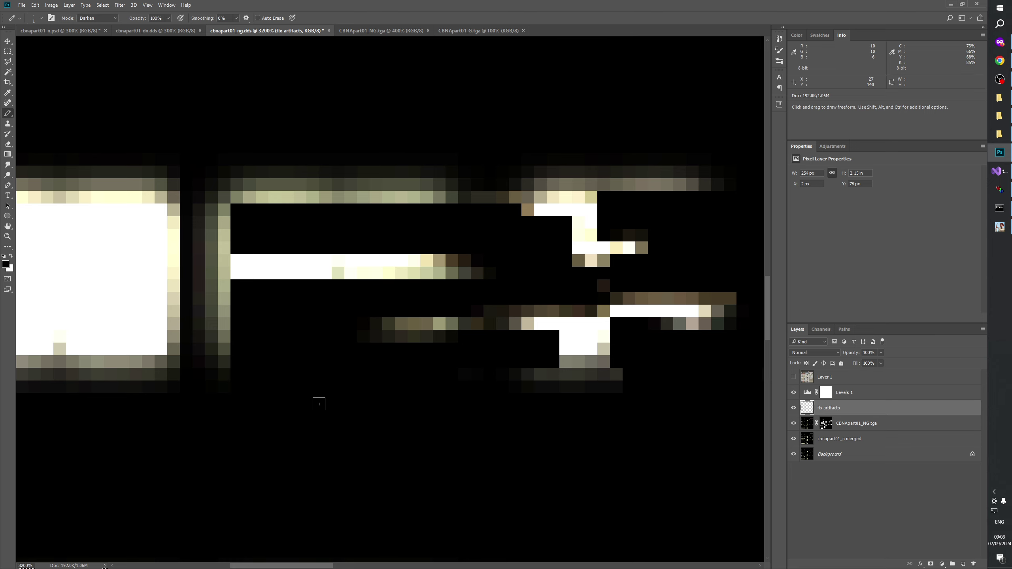
left_click_drag(385, 397, 359, 429)
mouse_move(515, 402)
left_mouse_down()
mouse_move(478, 409)
mouse_move(510, 415)
left_mouse_up()
mouse_move(416, 437)
left_mouse_down()
mouse_move(506, 459)
mouse_move(554, 450)
left_mouse_up()
mouse_move(458, 435)
left_mouse_down()
mouse_move(562, 421)
mouse_move(323, 465)
left_mouse_up()
left_click_drag(689, 405, 466, 370)
- Try to paint out the glow along the upper edge of the wide boarded window's middle and right sections
left_click_drag(540, 344, 534, 392)
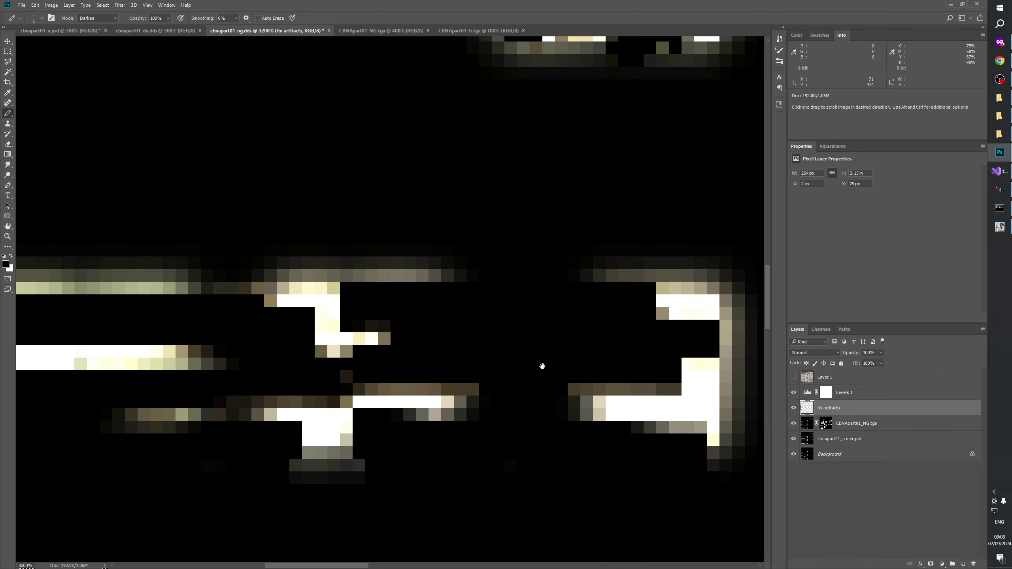
mouse_move(683, 349)
left_mouse_down()
mouse_move(543, 367)
mouse_move(588, 372)
mouse_move(677, 350)
mouse_move(673, 361)
left_mouse_up()
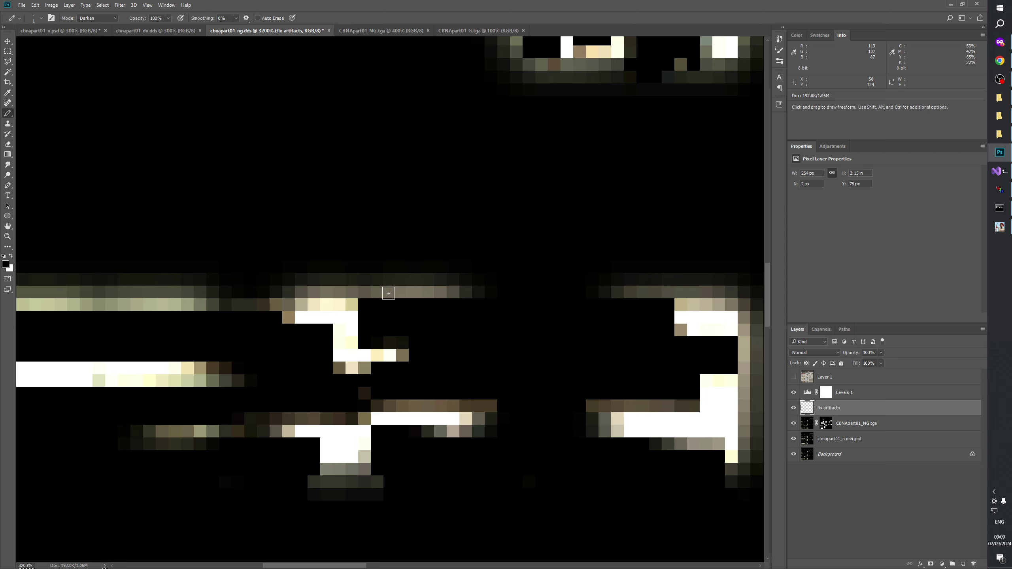
mouse_move(391, 293)
left_mouse_down()
mouse_move(481, 291)
mouse_move(465, 293)
left_mouse_up()
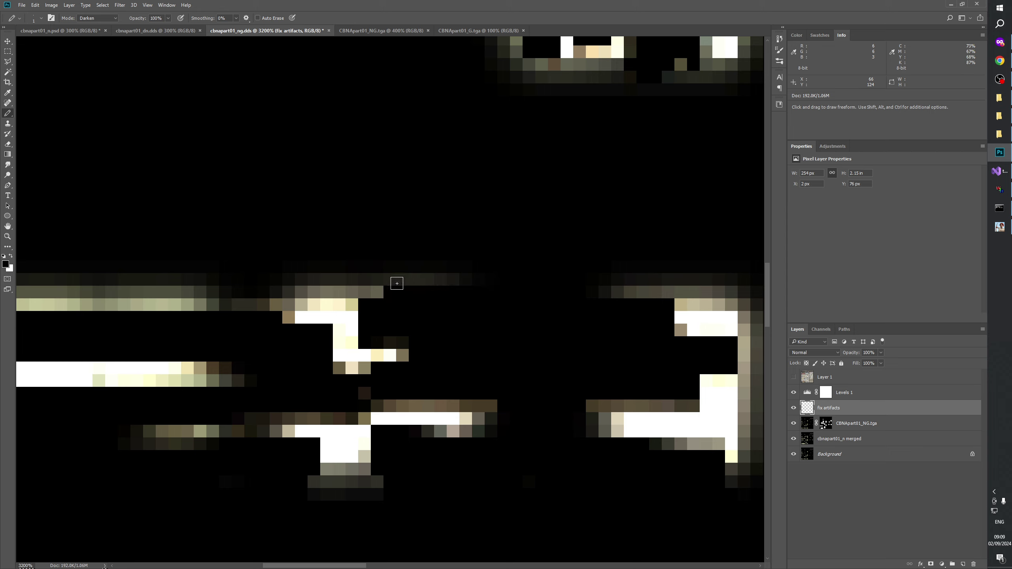
left_click_drag(378, 279, 512, 283)
key("space")
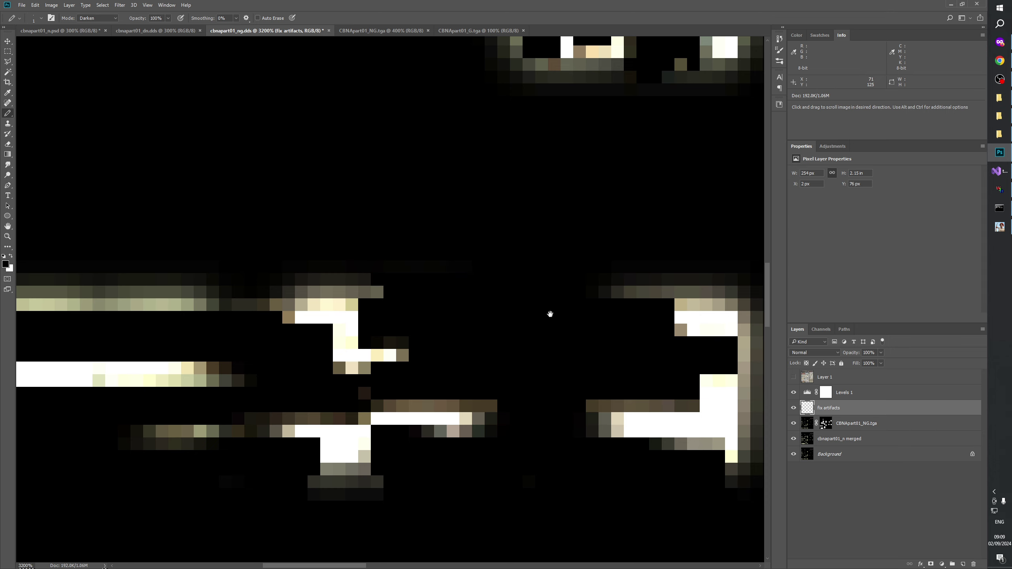
left_click_drag(549, 314, 369, 316)
mouse_move(461, 293)
left_mouse_down()
mouse_move(405, 295)
mouse_move(467, 281)
mouse_move(350, 289)
left_mouse_up()
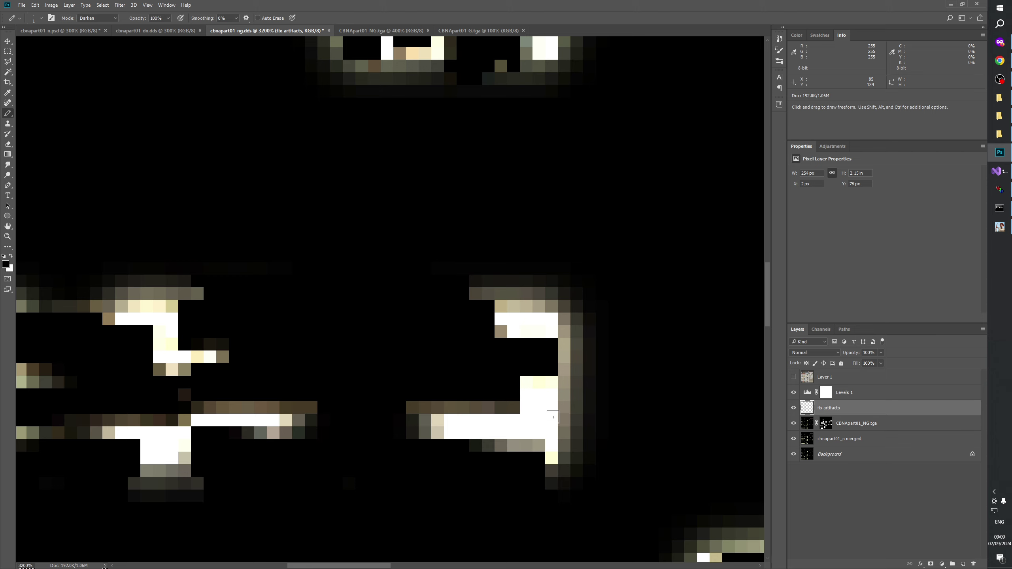
- Revert the history to before the pencil strokes along the wide window's upper edge
left_click(778, 39)
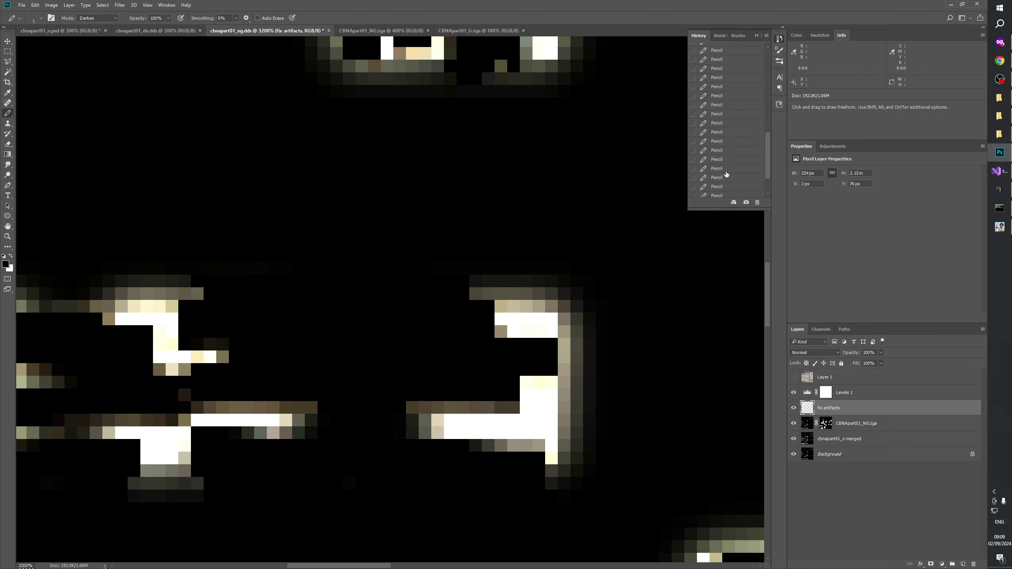
left_click(718, 176)
left_click(718, 164)
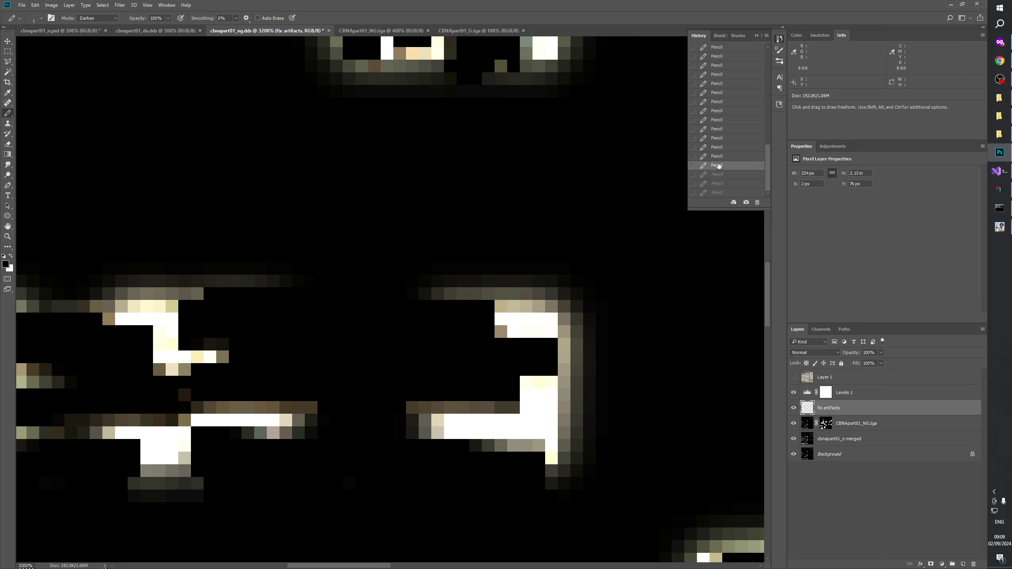
left_click(718, 156)
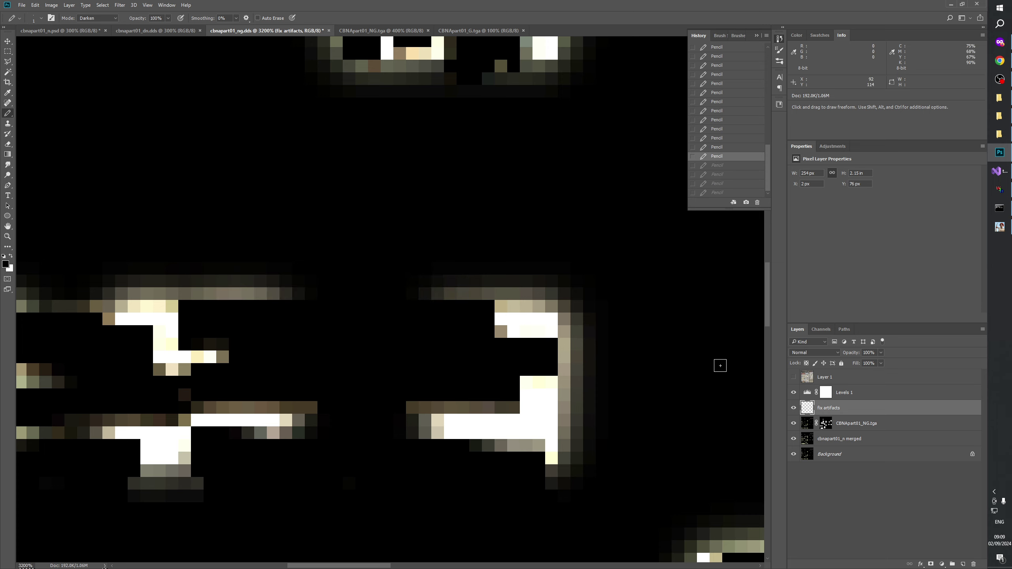
- Compare the wide window and the vertically boarded window above it with the Levels 1 adjustment shown and hidden
left_click(794, 393)
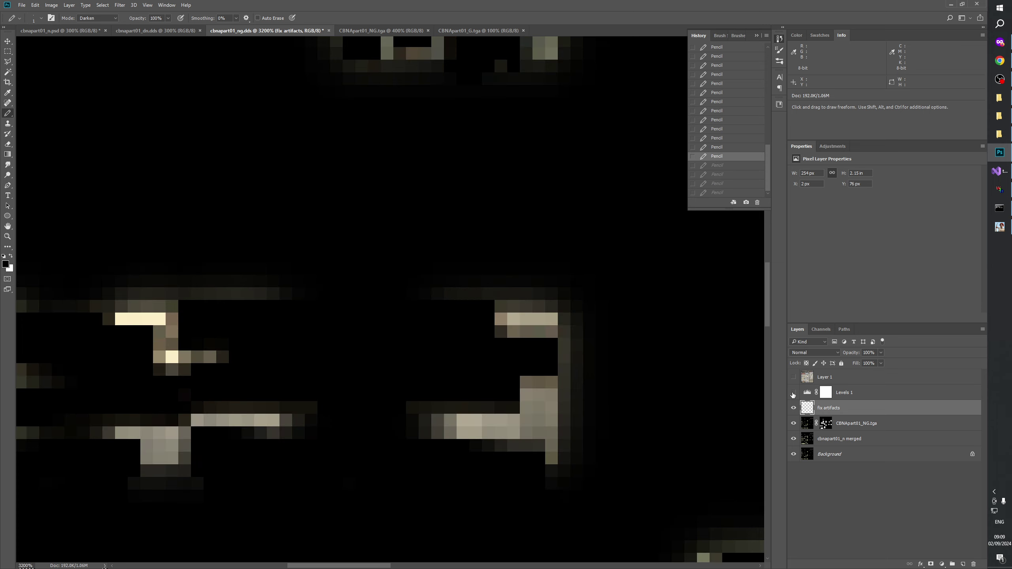
left_click(793, 393)
left_click(793, 393)
left_click(794, 393)
left_click(794, 393)
left_click_drag(552, 261, 534, 517)
left_click_drag(495, 318, 456, 363)
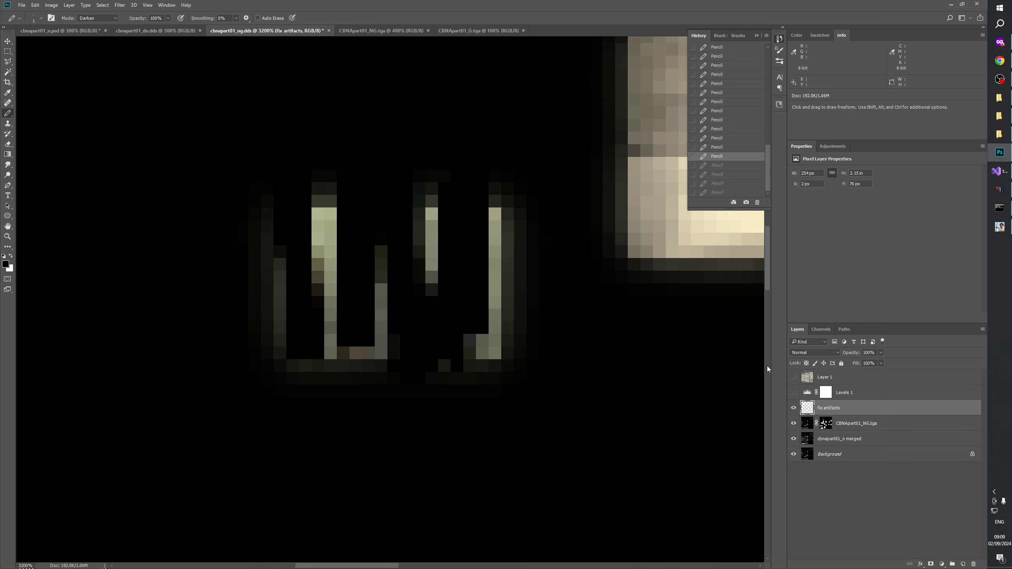
left_click(793, 392)
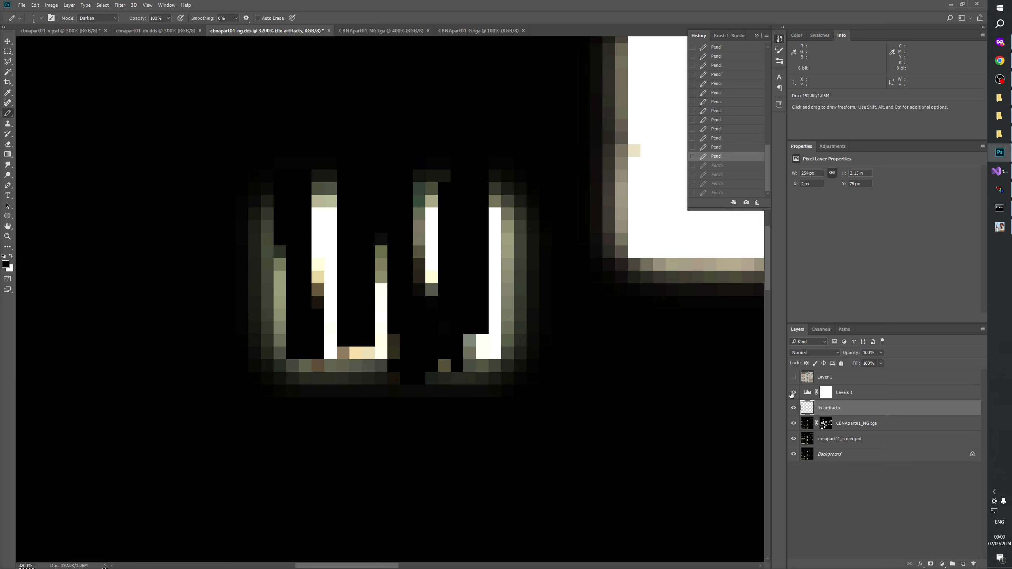
left_click(792, 394)
left_click_drag(531, 406, 319, 498)
left_click_drag(327, 449, 673, 350)
- View the whole texture at 500% and compare it with the fix artifacts layer hidden and shown
left_click(7, 238)
right_click(469, 269)
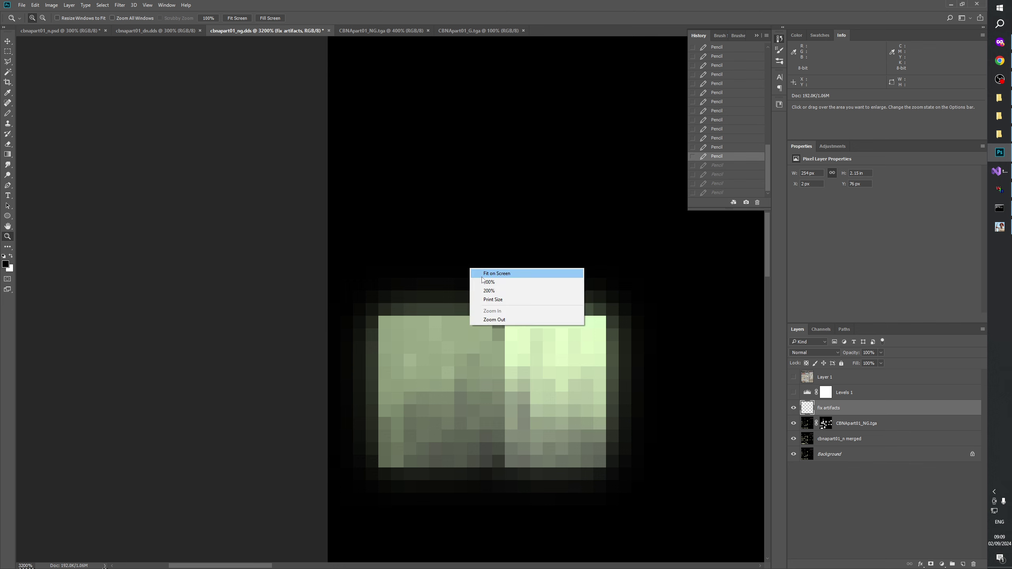
left_click(483, 281)
left_click(377, 314)
left_click(376, 313)
left_click(376, 314)
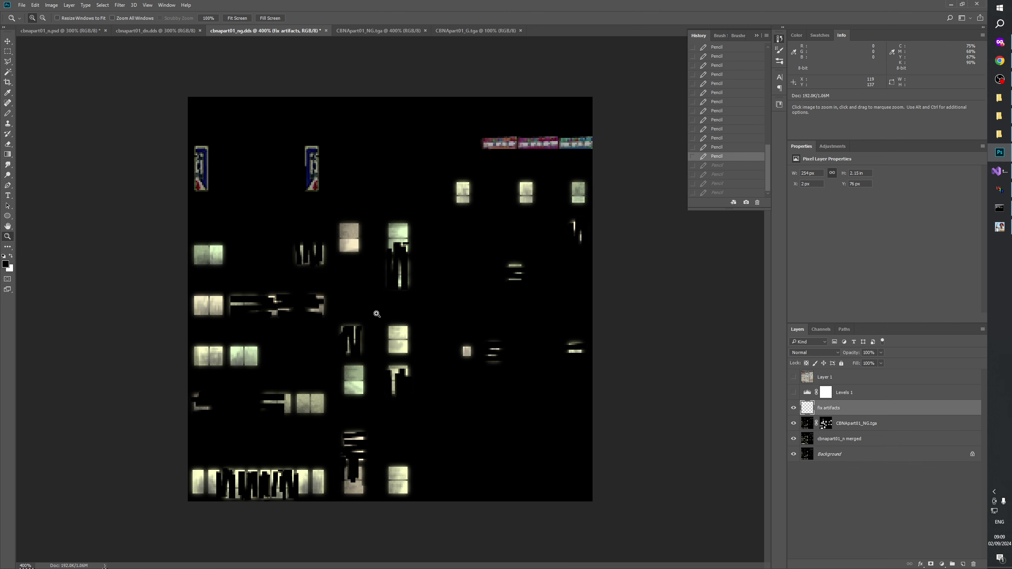
left_click(370, 327)
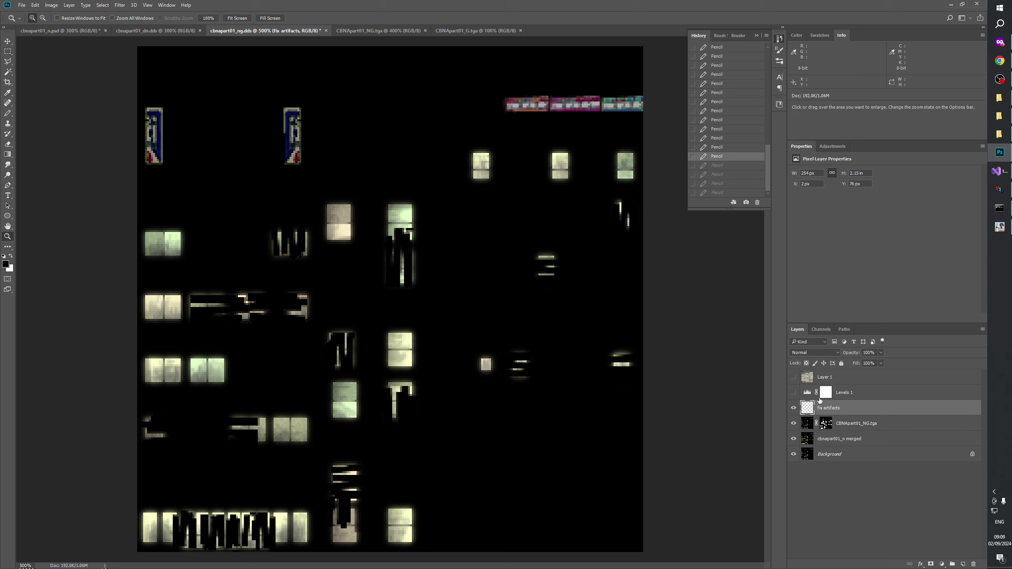
left_click(793, 408)
left_click(793, 408)
left_click(793, 408)
left_click(792, 408)
left_click(793, 409)
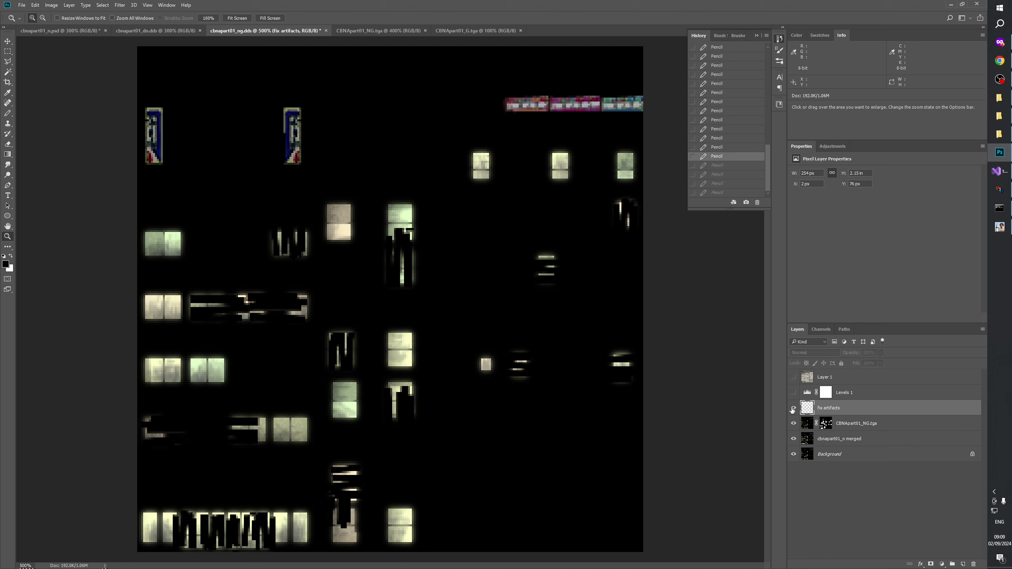
left_click(793, 408)
left_click(793, 409)
left_click(792, 409)
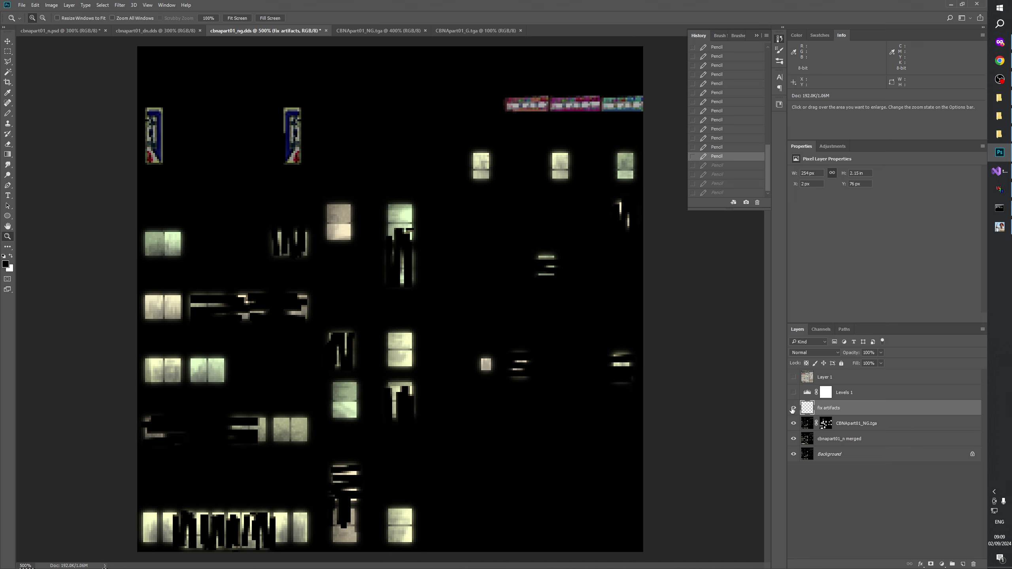
left_click(792, 409)
left_click(793, 409)
left_click(793, 408)
left_click(793, 409)
left_click(793, 409)
left_click(793, 408)
left_click(792, 408)
left_click(793, 409)
left_click(793, 409)
left_click(793, 409)
left_click(793, 409)
left_click(793, 409)
left_click(793, 409)
left_click(793, 409)
left_click(793, 408)
left_click(793, 408)
left_click(793, 408)
left_click(793, 409)
left_click(793, 408)
left_click(792, 409)
left_click(793, 408)
left_click(793, 409)
left_click(793, 408)
left_click(793, 409)
left_click(792, 408)
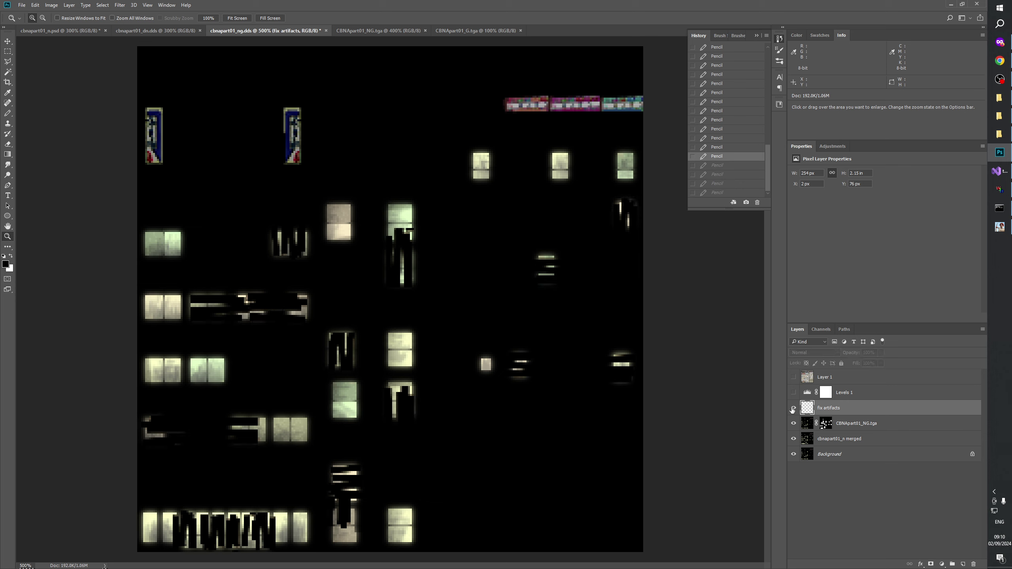
left_click(793, 409)
left_click(793, 409)
left_click(792, 408)
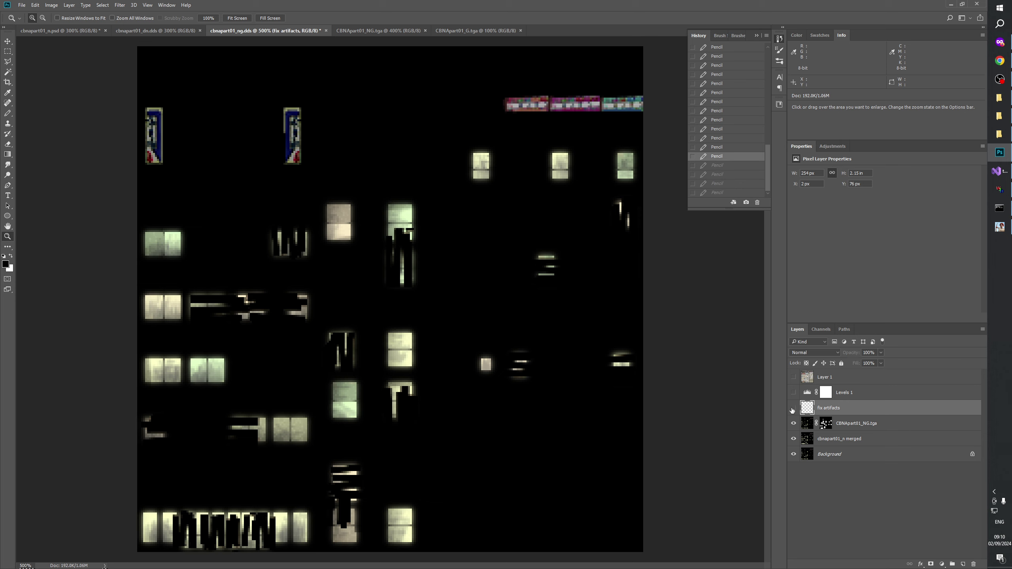
left_click(792, 410)
- Show the Levels 1 adjustment and paint out the inner glow column along the left edge of the tall vertically boarded window with the Pencil
left_click(382, 266)
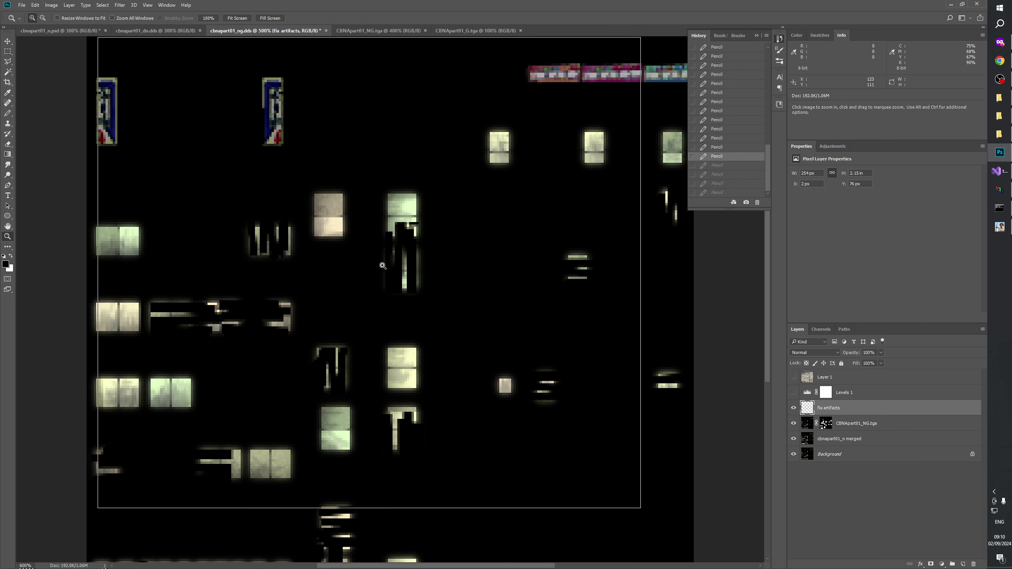
left_click(384, 266)
left_click(388, 268)
left_click(393, 269)
left_click(399, 272)
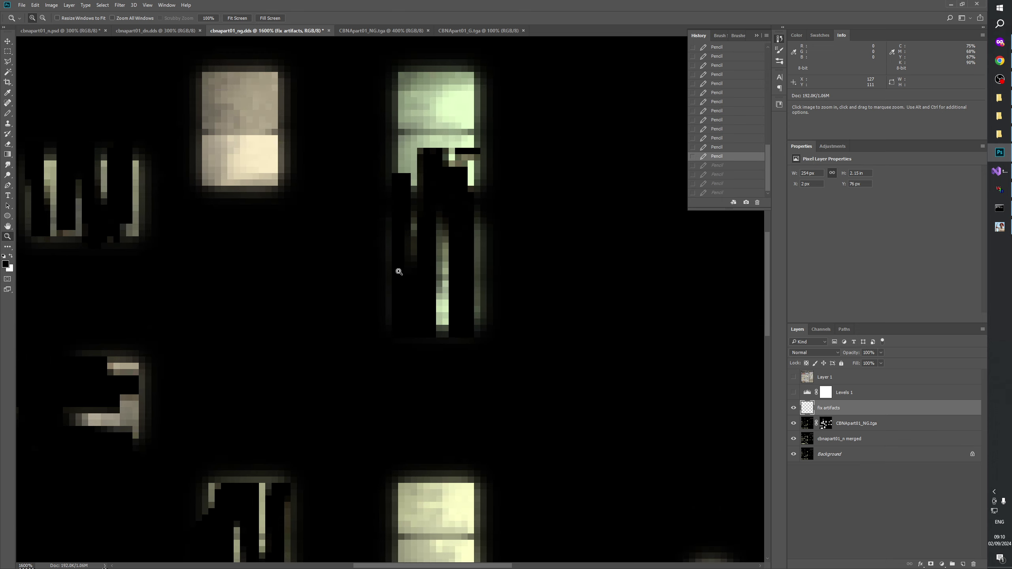
left_click(398, 270)
left_click(429, 276)
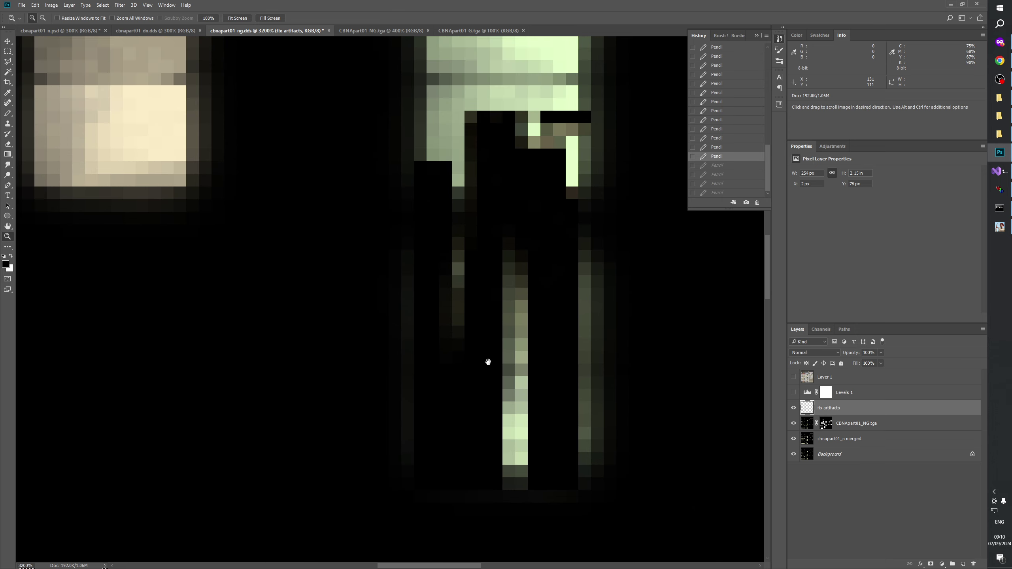
left_click(797, 391)
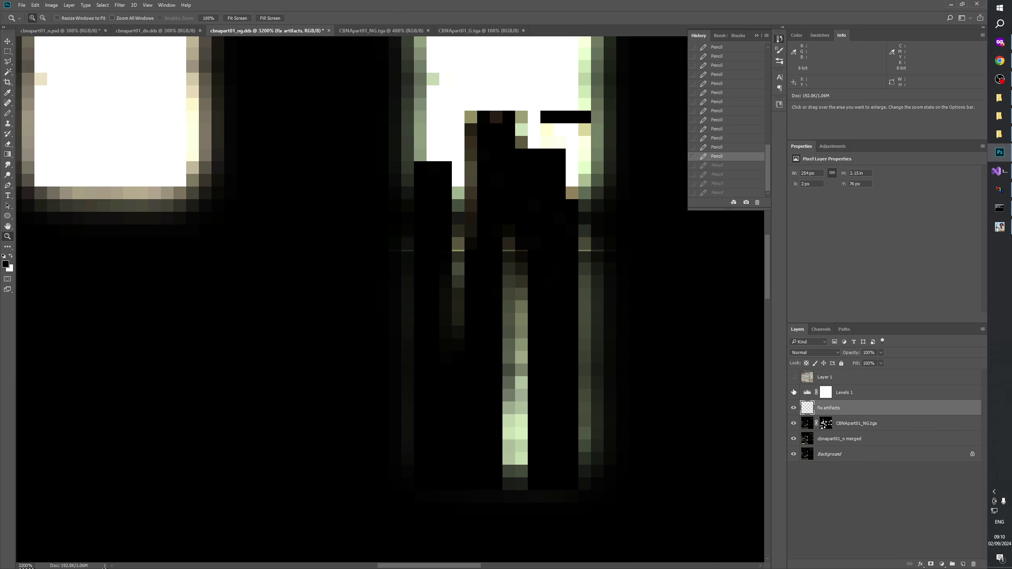
left_click(8, 115)
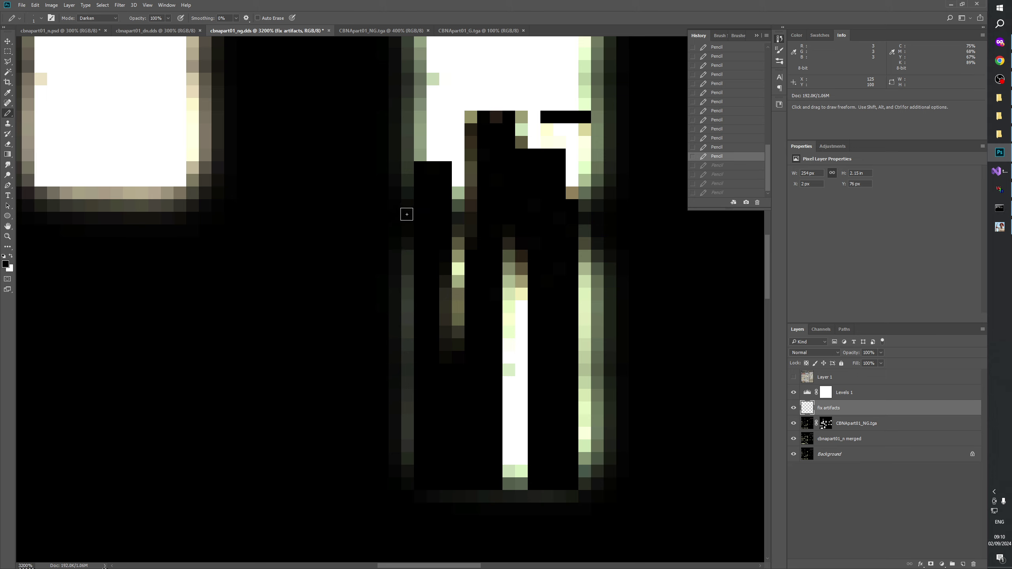
left_click_drag(408, 236, 414, 471)
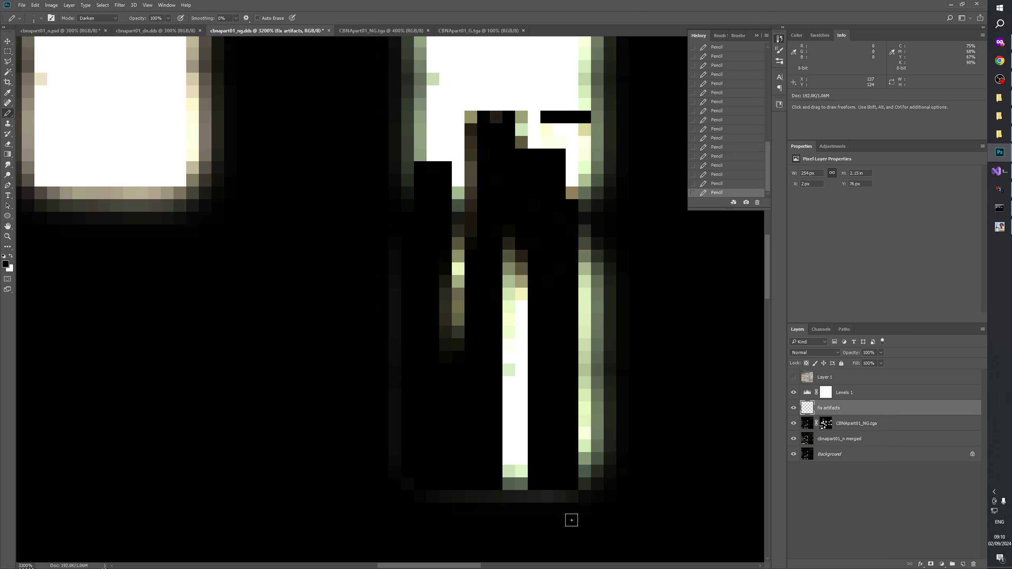
- Paint out the glow along the tall boarded window's bottom edge and the remaining outer glow at its left edge and lower-left corner
left_click_drag(576, 499, 504, 496)
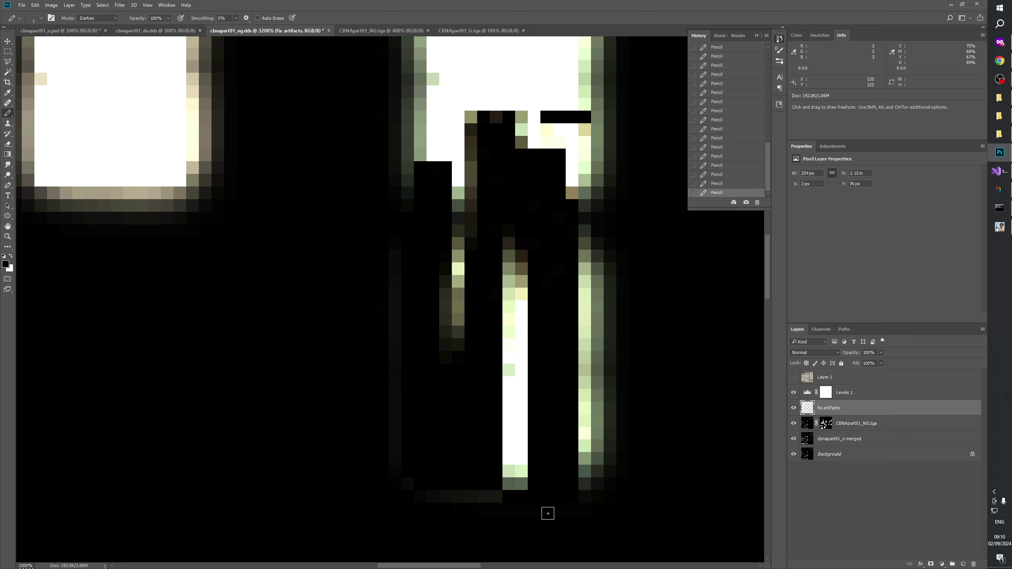
key("ctrl+z")
left_click_drag(588, 494, 387, 498)
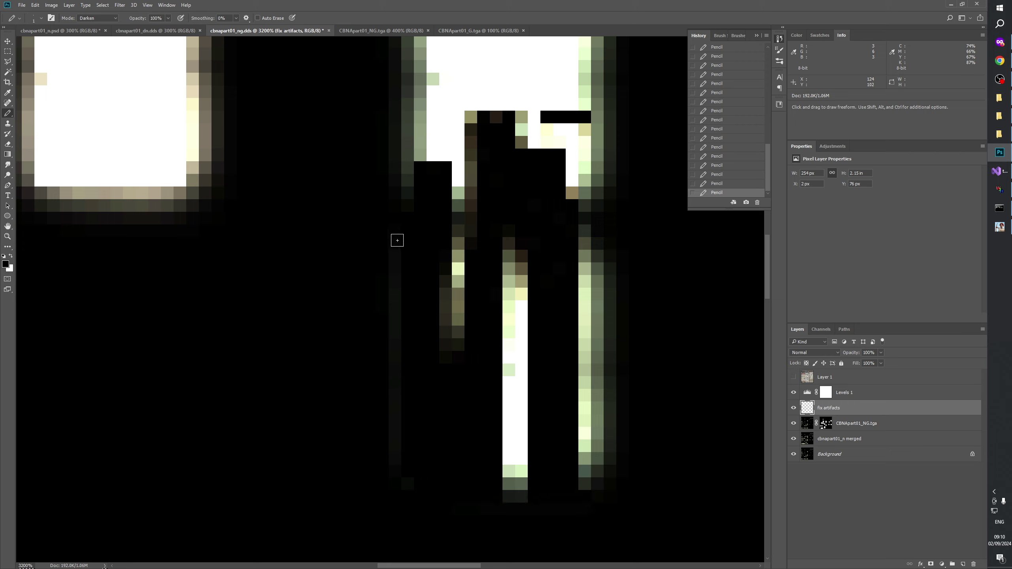
mouse_move(394, 262)
left_mouse_down()
mouse_move(404, 485)
mouse_move(395, 495)
left_mouse_up()
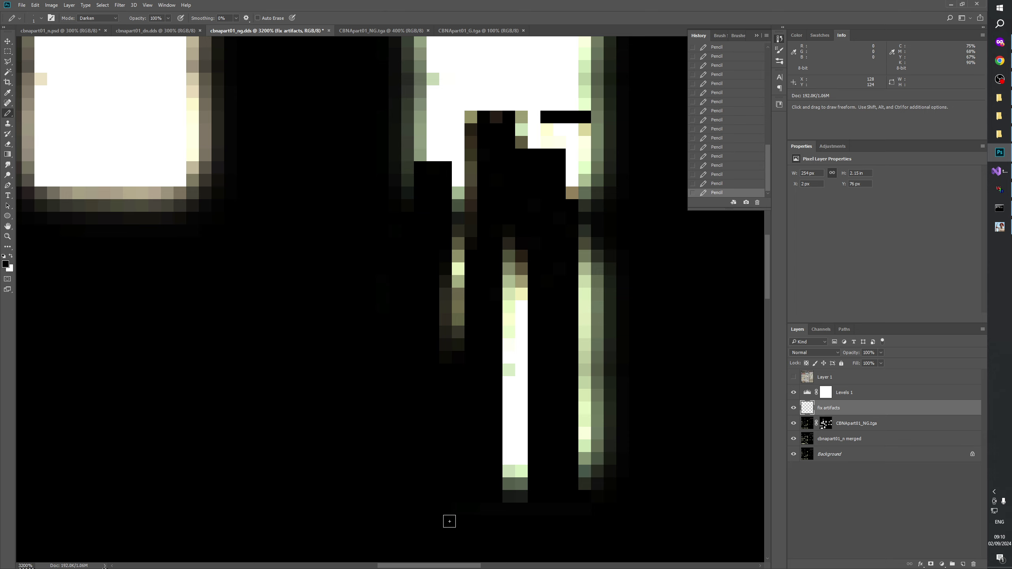
left_click_drag(452, 453, 407, 477)
- Hide the Levels 1 adjustment and view the whole night texture at 500%
left_click(7, 236)
right_click(233, 267)
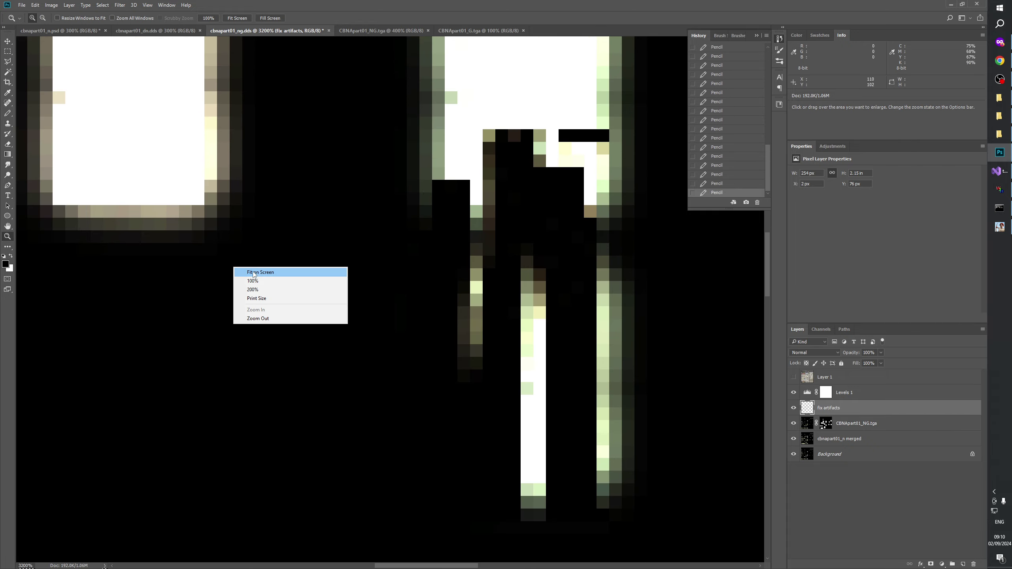
left_click(263, 282)
left_click(402, 346)
left_click(402, 347)
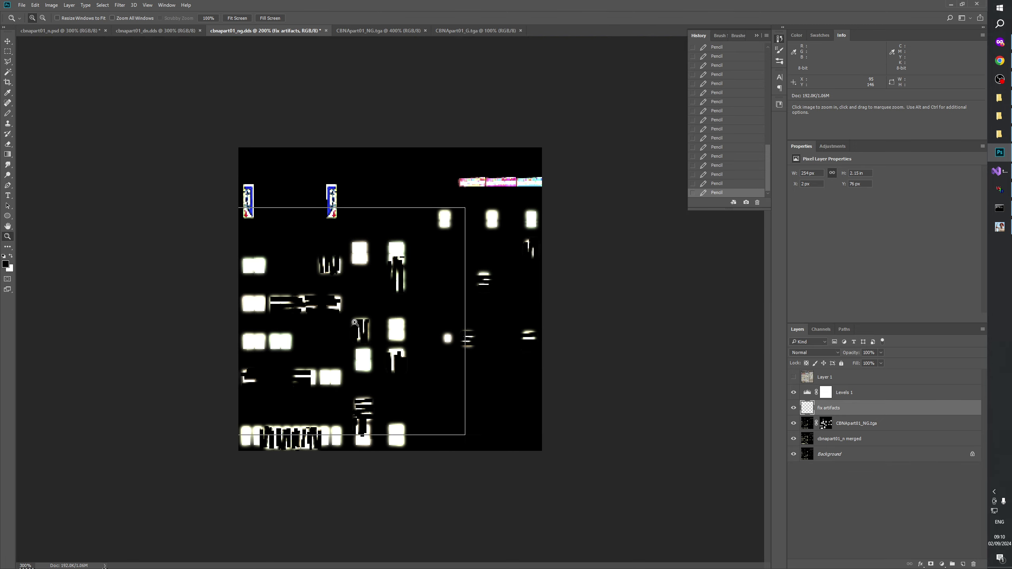
left_click(402, 347)
left_click(794, 392)
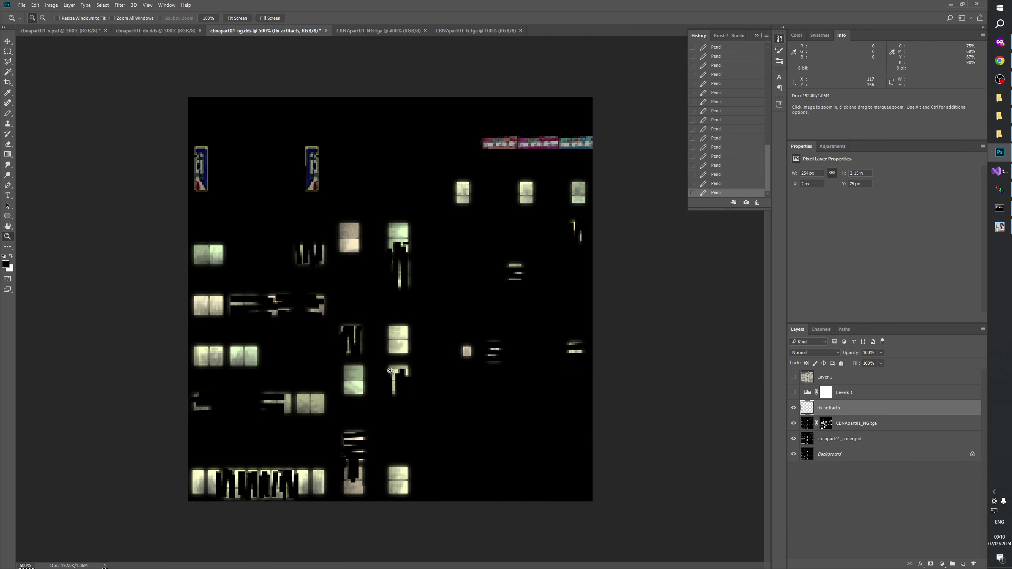
left_click(416, 358)
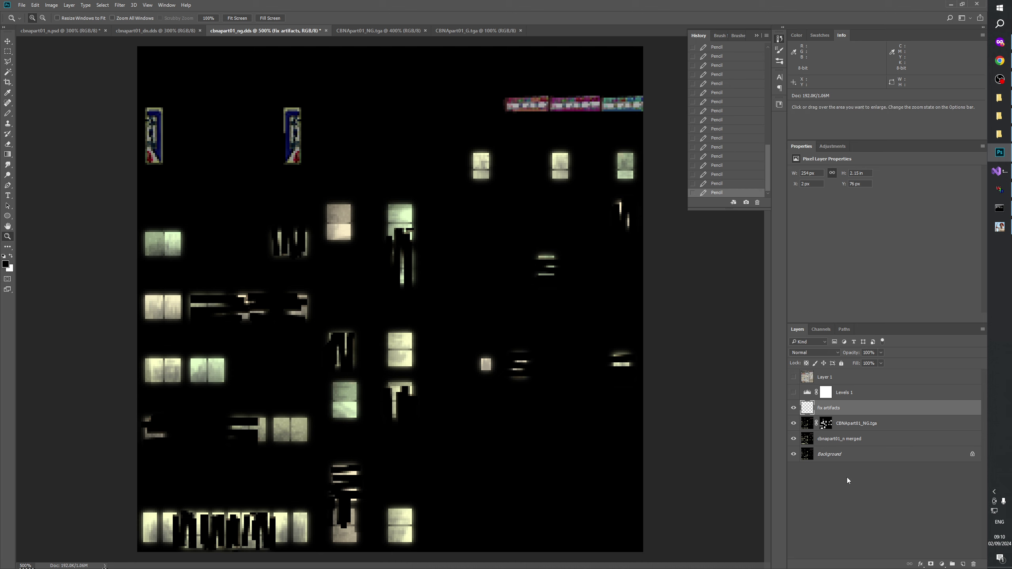
- Delete the Levels 1 adjustment layer together with its mask
left_click(821, 504)
left_click(852, 397)
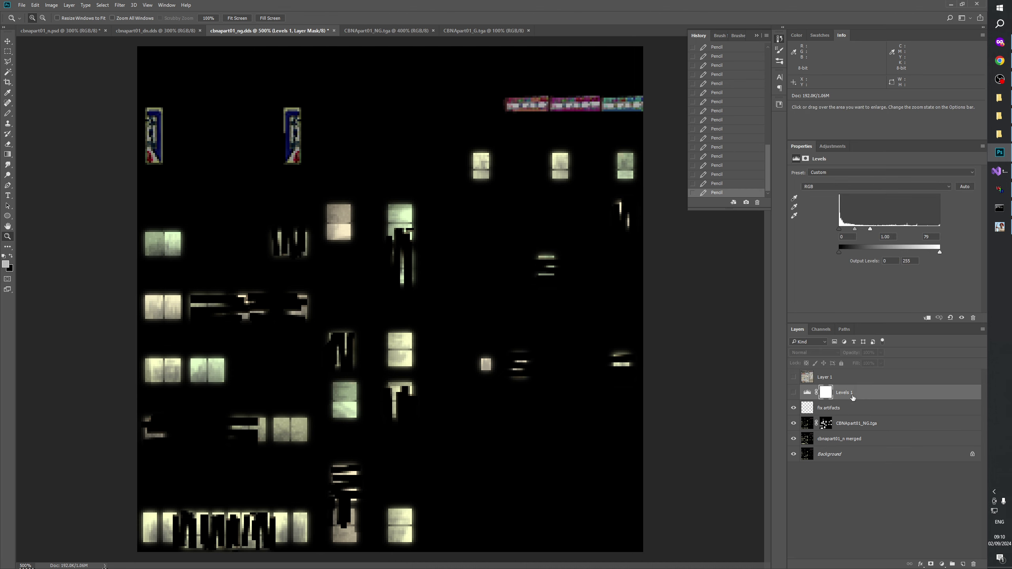
left_click(972, 564)
left_click(972, 564)
left_click(923, 476)
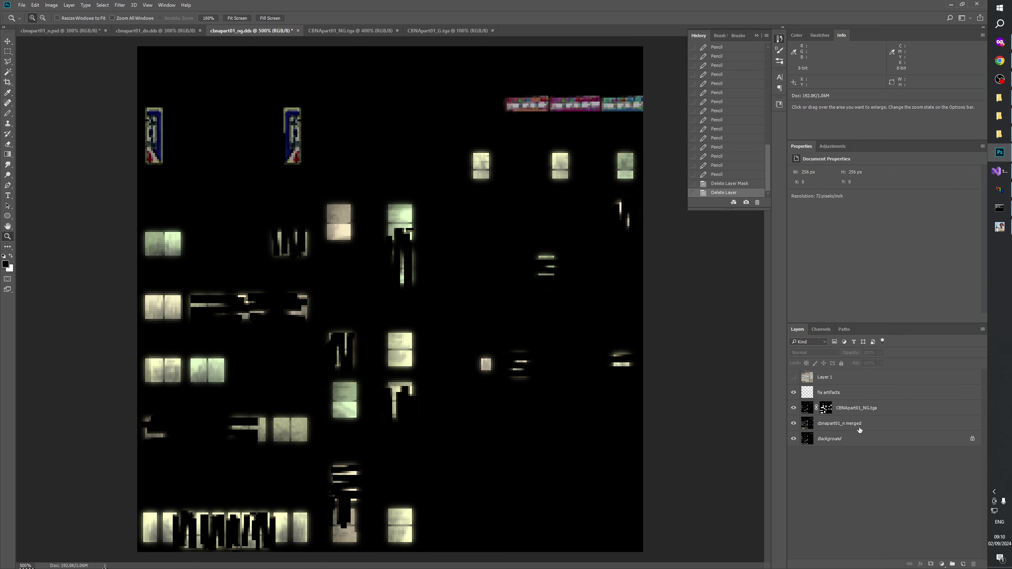
- Compare the window glow with the boarded facade by repeatedly showing and hiding Layer 1
left_click(792, 377)
left_click(792, 377)
left_click(792, 377)
left_click(792, 377)
left_click(792, 377)
left_click(792, 377)
left_click(792, 377)
left_click(792, 377)
left_click(792, 377)
left_click(792, 377)
left_click(792, 377)
left_click(792, 377)
left_click(792, 377)
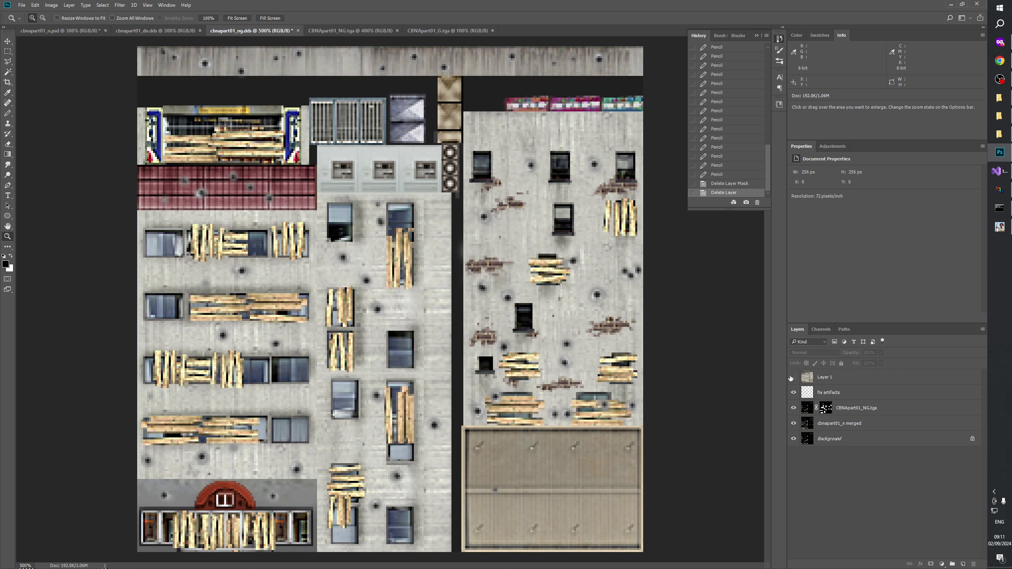
left_click(792, 377)
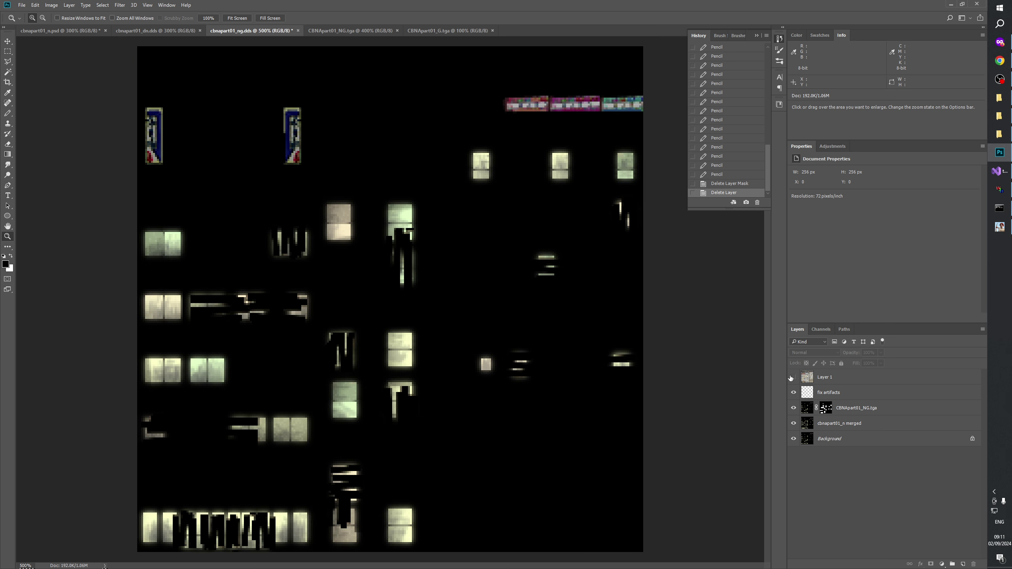
- Create a layer group named "barricades _ng" above the fix artifacts layer
left_click(851, 395)
left_click(952, 564)
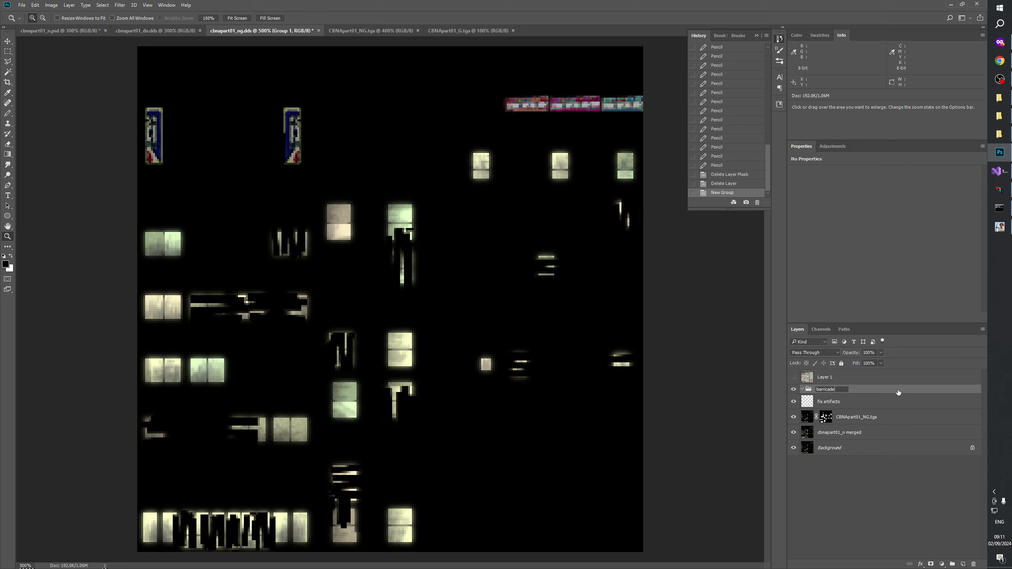
type("g")
key("Return")
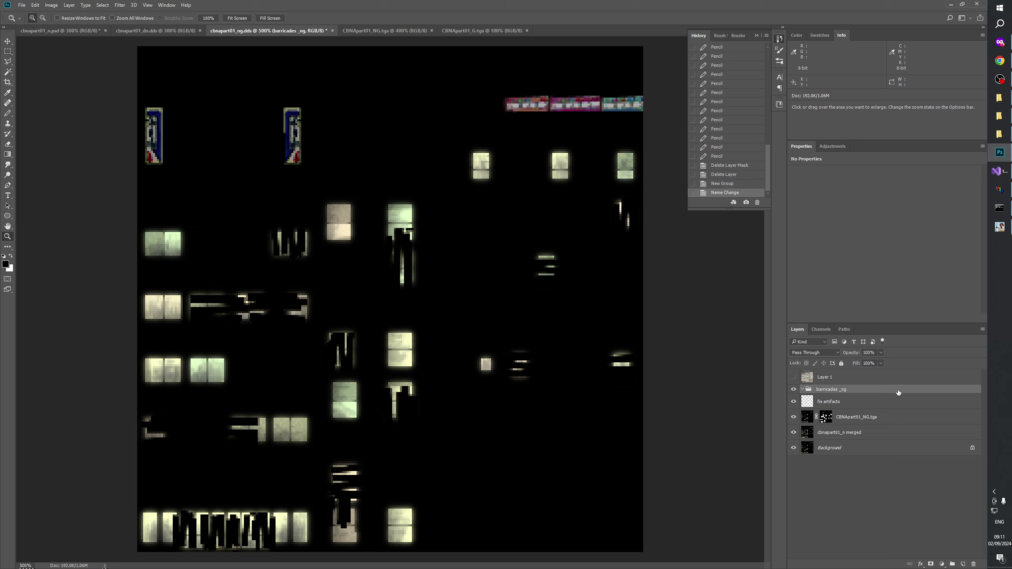
- Move the fix artifacts and CBNApart01_NG.tga layers into the barricades _ng group and collapse the group
left_click(871, 401)
left_click(871, 418, "shift")
left_click_drag(848, 402, 846, 390)
left_click(842, 479)
left_click(803, 389)
- Delete Layer 1, and compare the edited night texture with the original Background layer alone
left_click(832, 379)
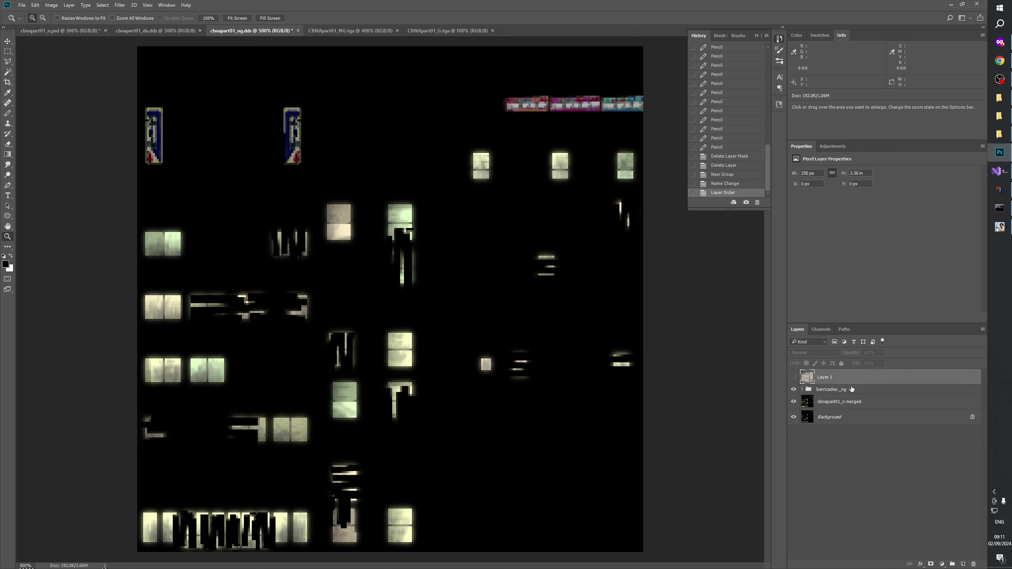
left_click(973, 564)
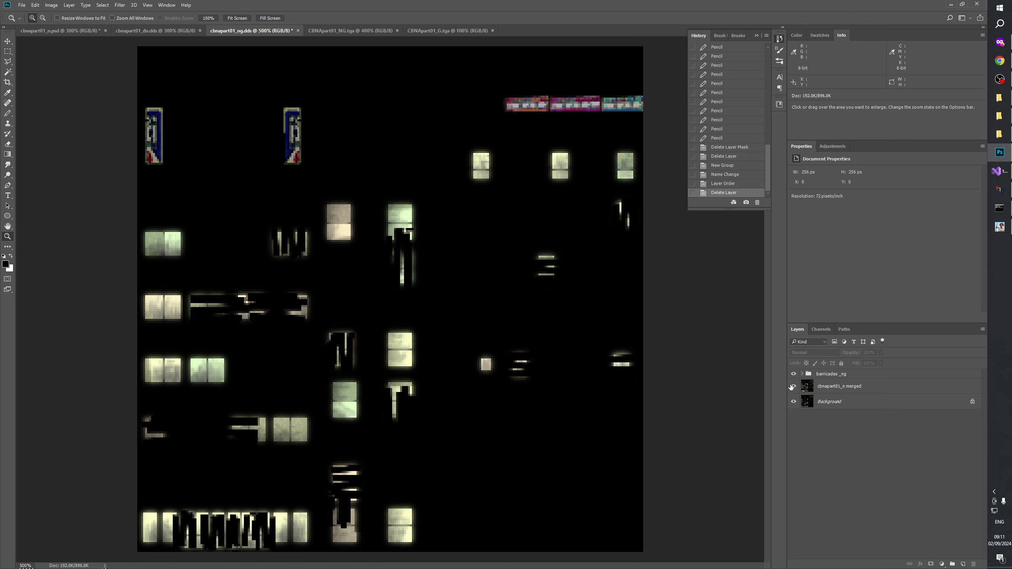
mouse_move(792, 387)
left_mouse_down()
mouse_move(788, 369)
mouse_move(793, 388)
mouse_move(793, 373)
mouse_move(782, 379)
left_mouse_up()
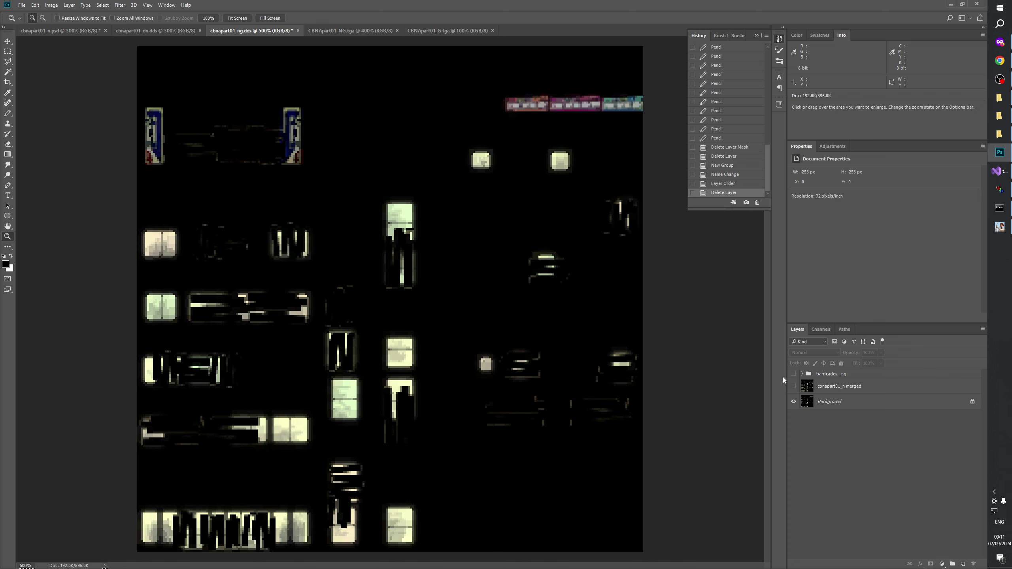
left_click(793, 387)
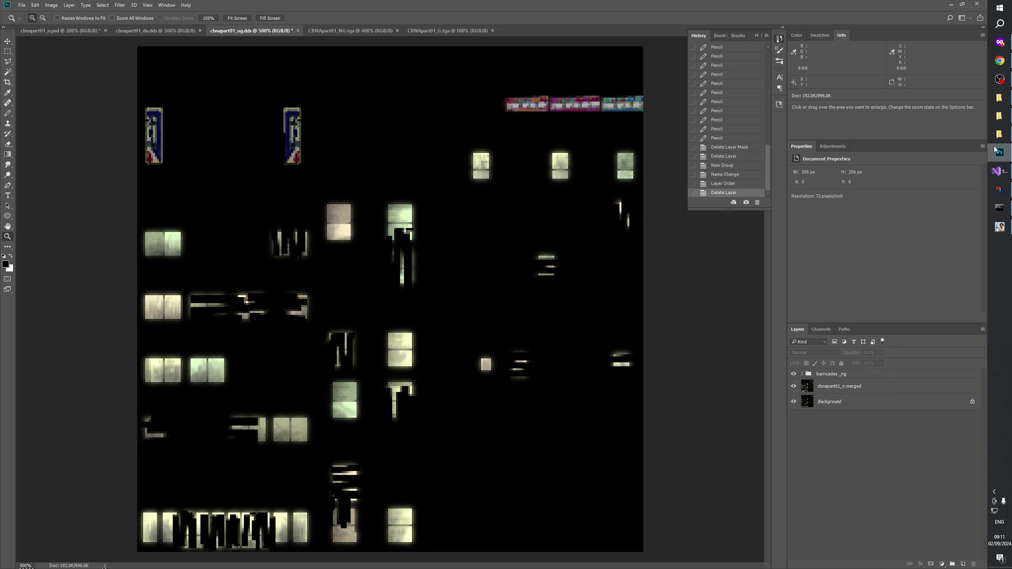
- Switch to Notepad++ and place the cursor at the end of the cbnapart01_sg, cbnapart01_dsg entry in TextureChangelog.txt
mouse_move(998, 159)
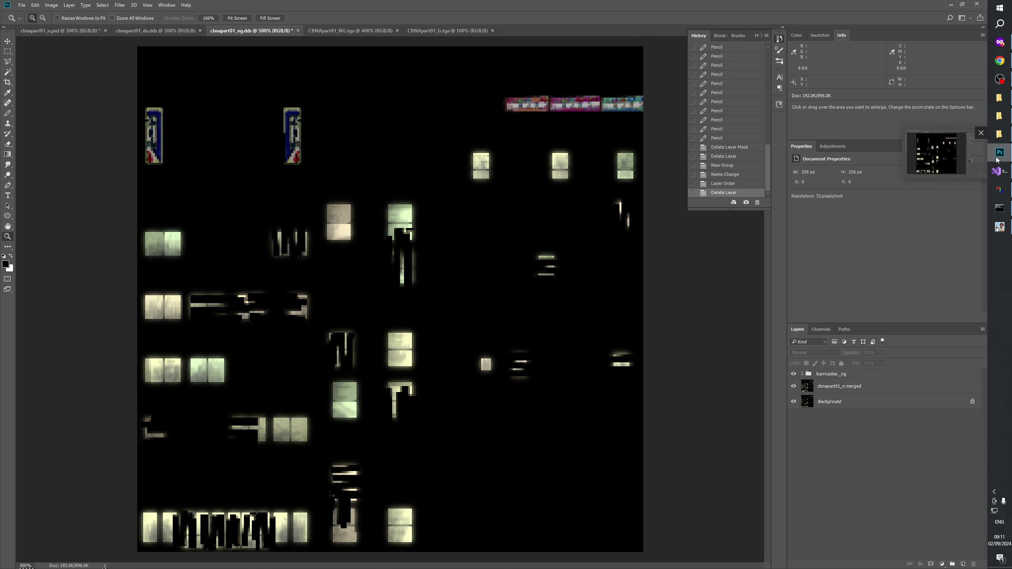
left_click(1005, 6)
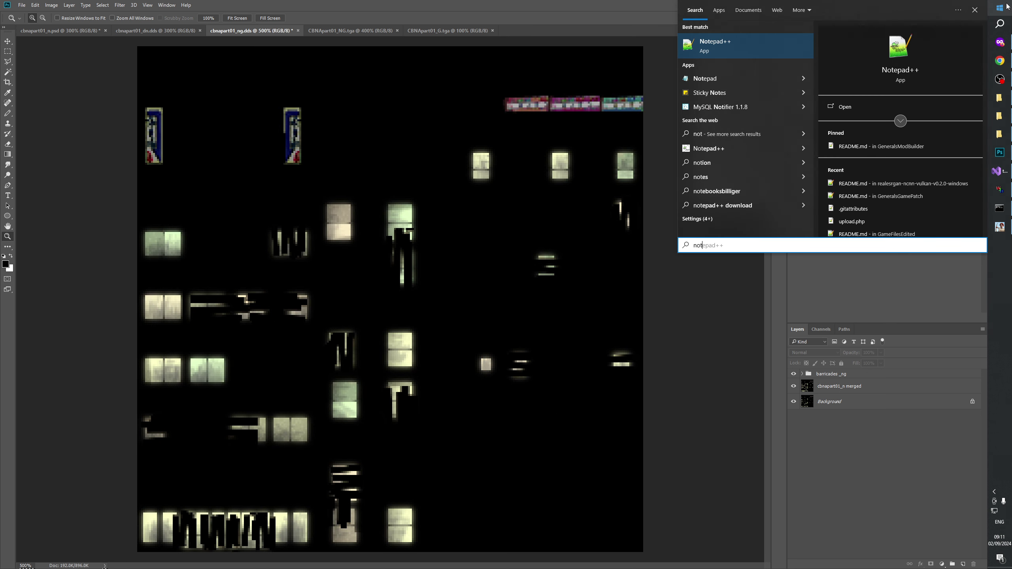
key("Return")
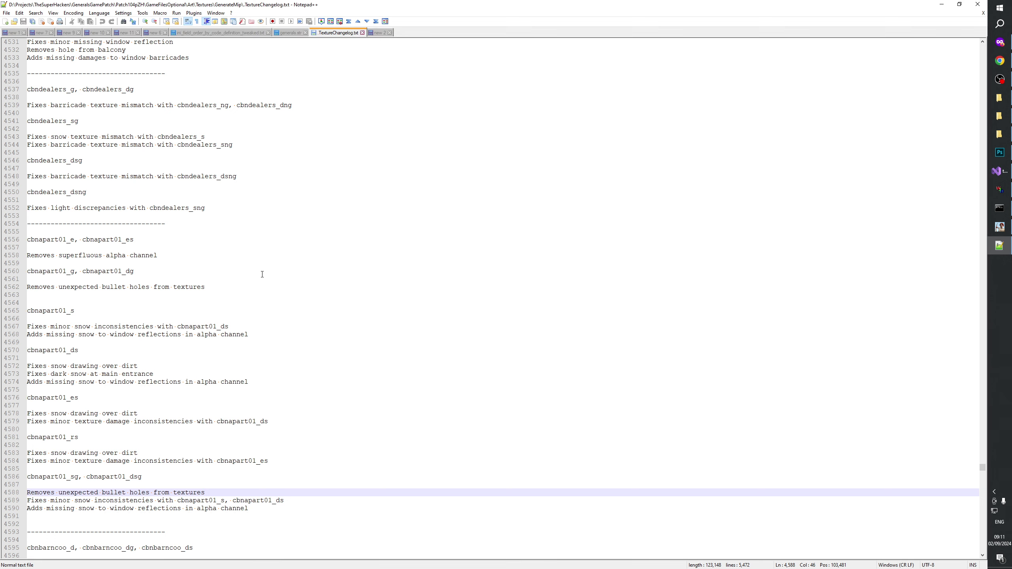
scroll(234, 342, "down", 5)
double_click(71, 357)
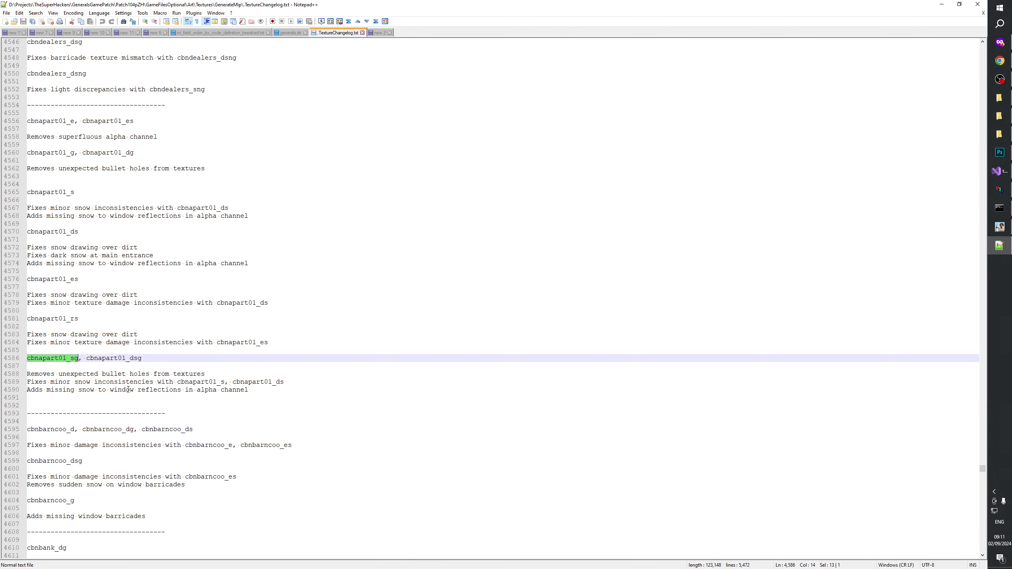
left_click(267, 391)
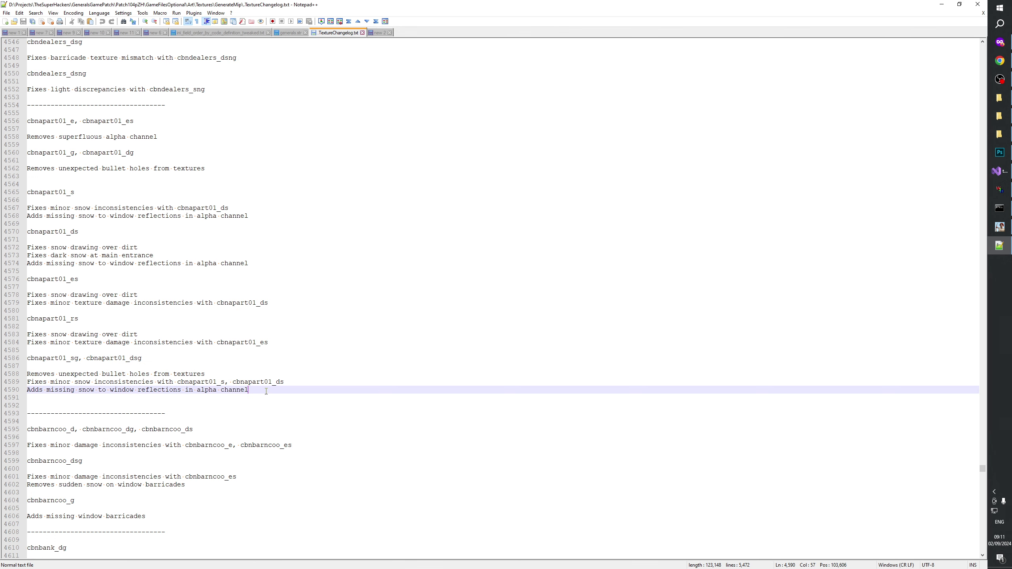
- Add a cbnapart01_ng heading below the cbnapart01_sg, cbnapart01_dsg entry, leaving an empty line under it
key("Return")
key("Return")
key("Return")
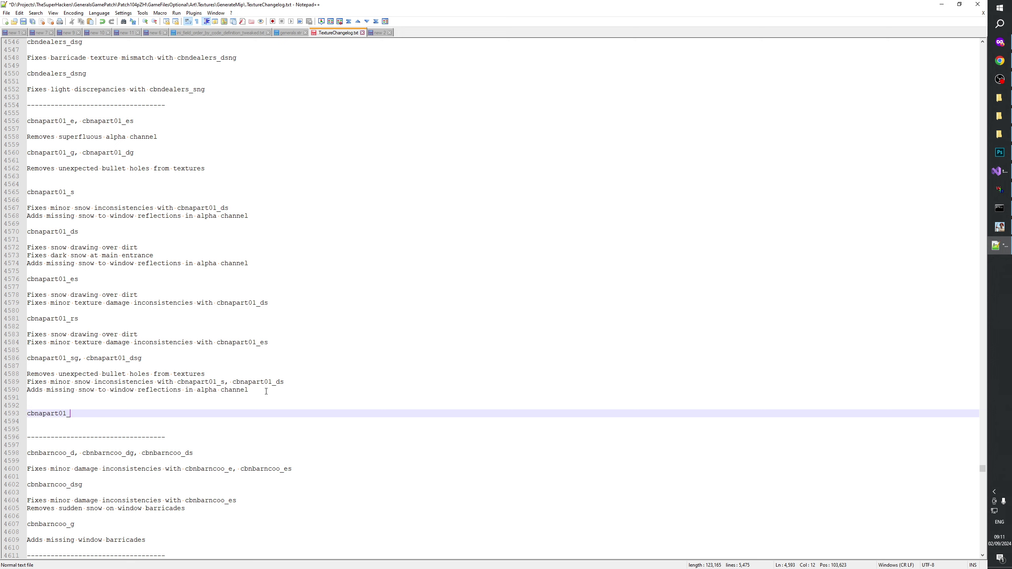
key("Return")
key("Return")
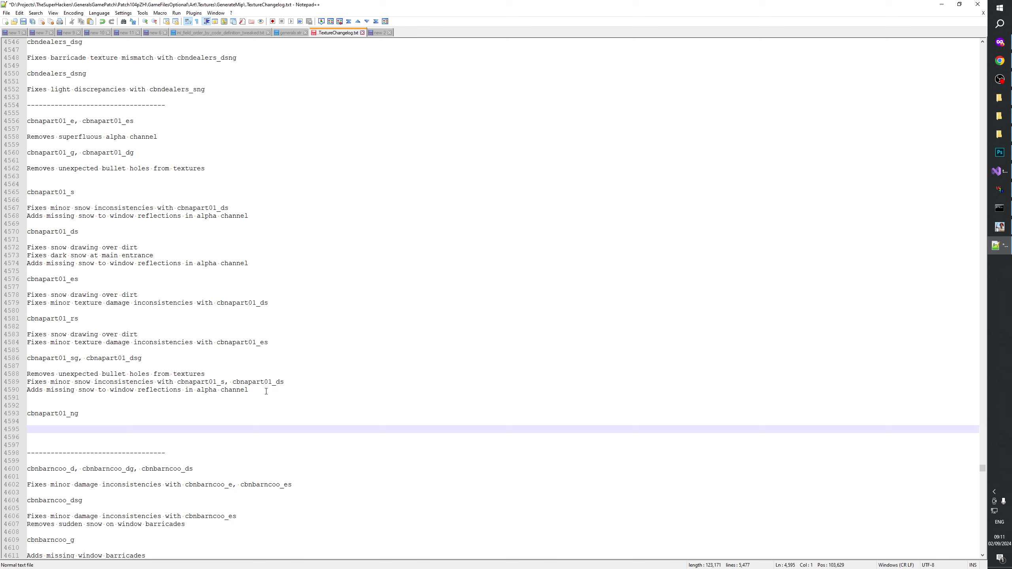
- Write "Fixes window barricade artifacts" as the description under the cbnapart01_ng heading
type("Fix")
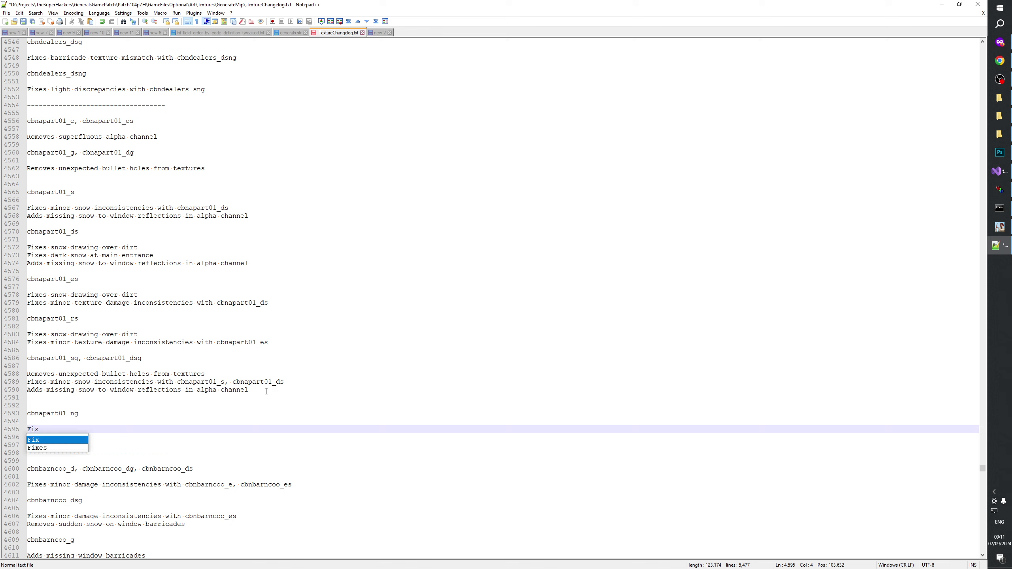
type("es ")
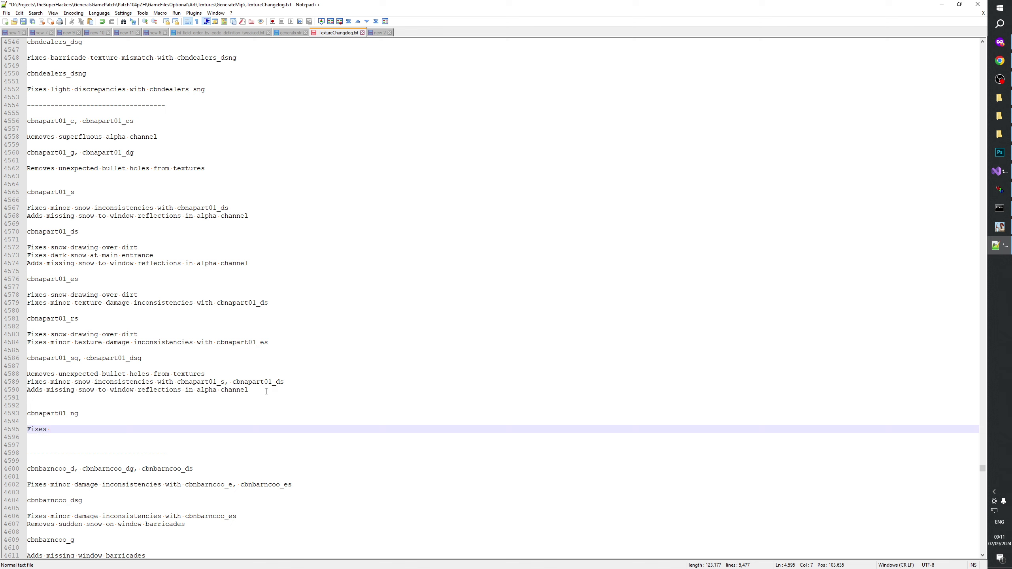
type("window barr")
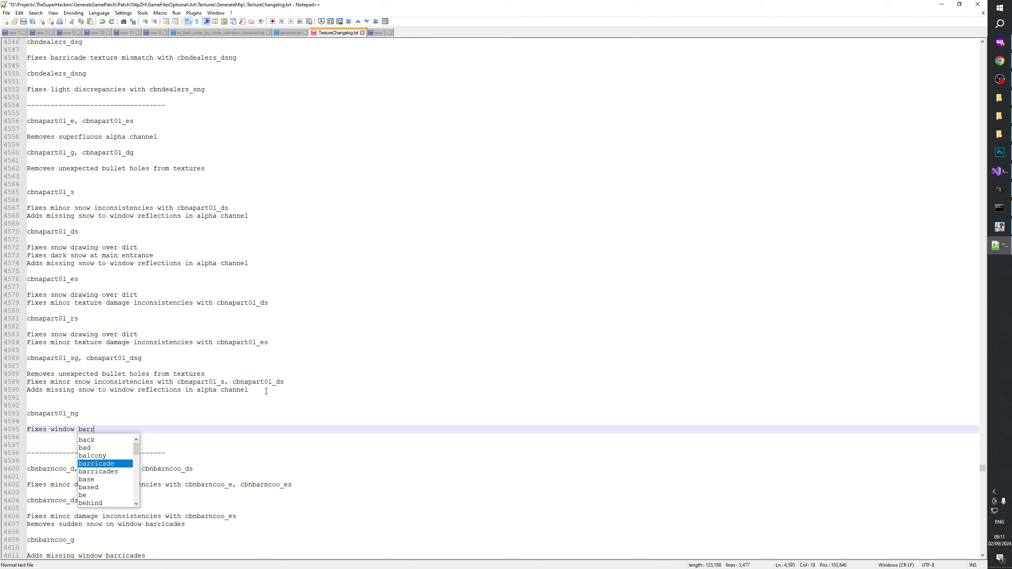
type("icades ar")
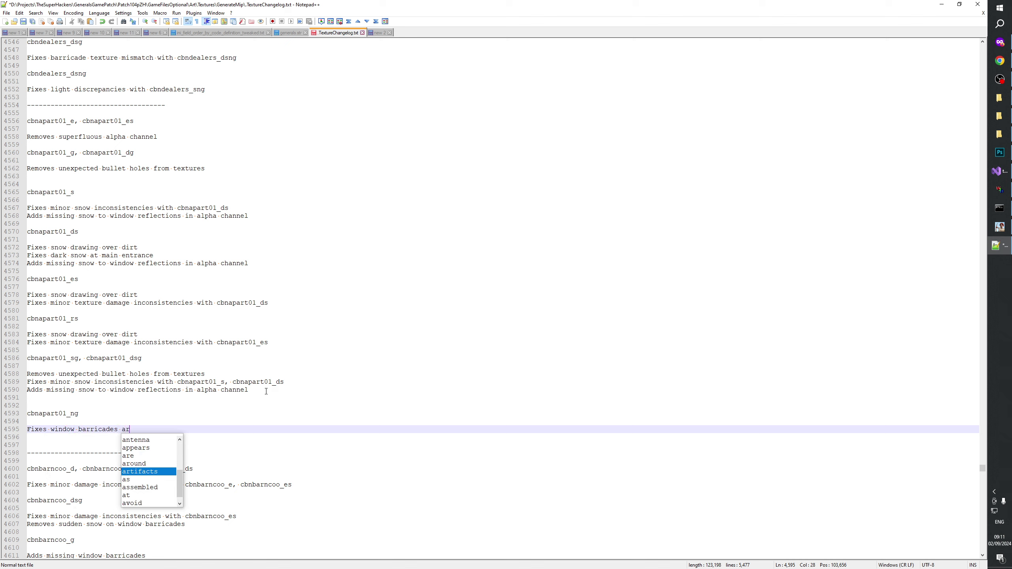
type("tifacts")
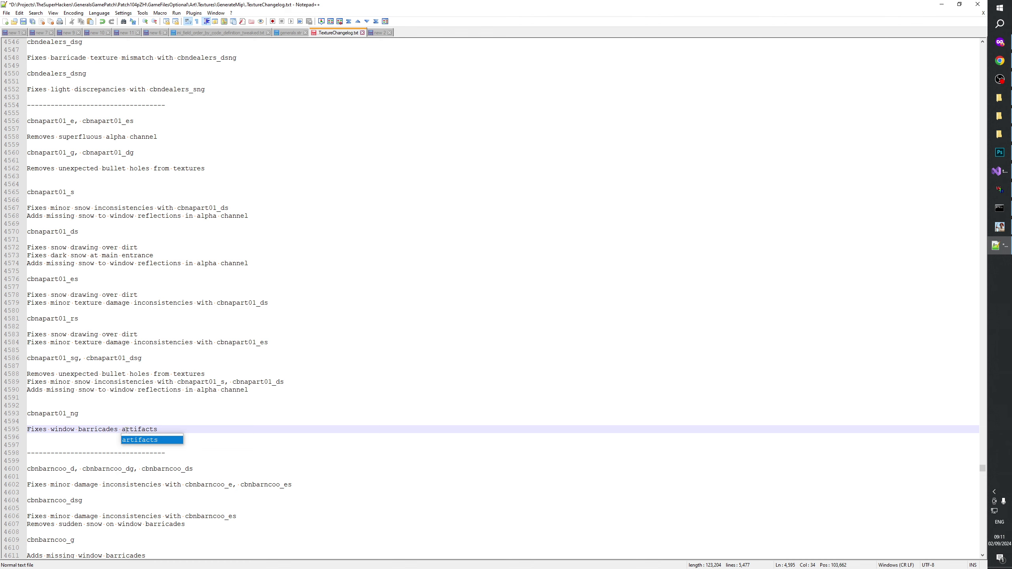
left_click(118, 430)
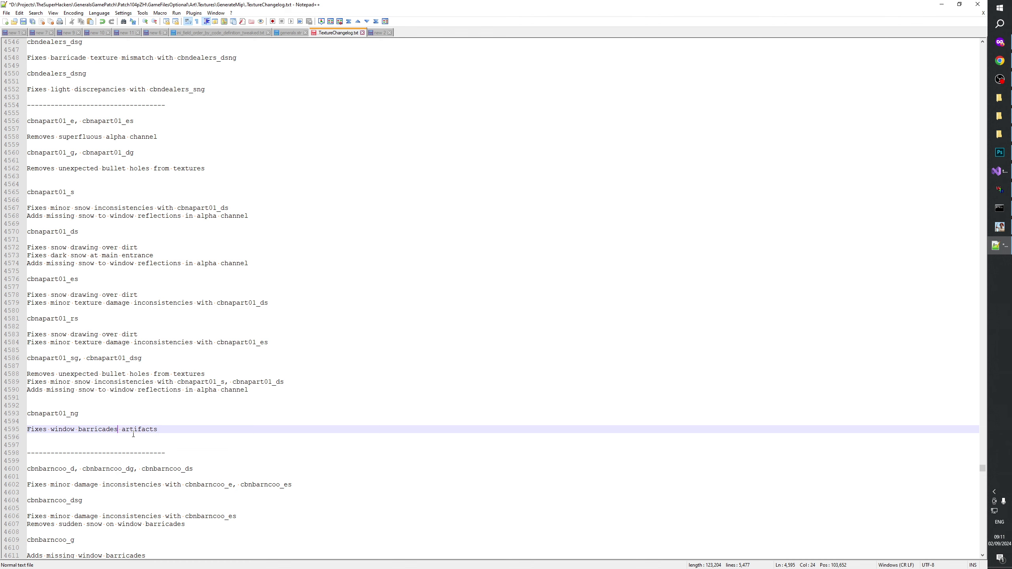
- Switch to Photoshop, compare cbnapart01_n.psd with and without the fix window sizes group, and expand that group to review its layers
key("alt+Tab")
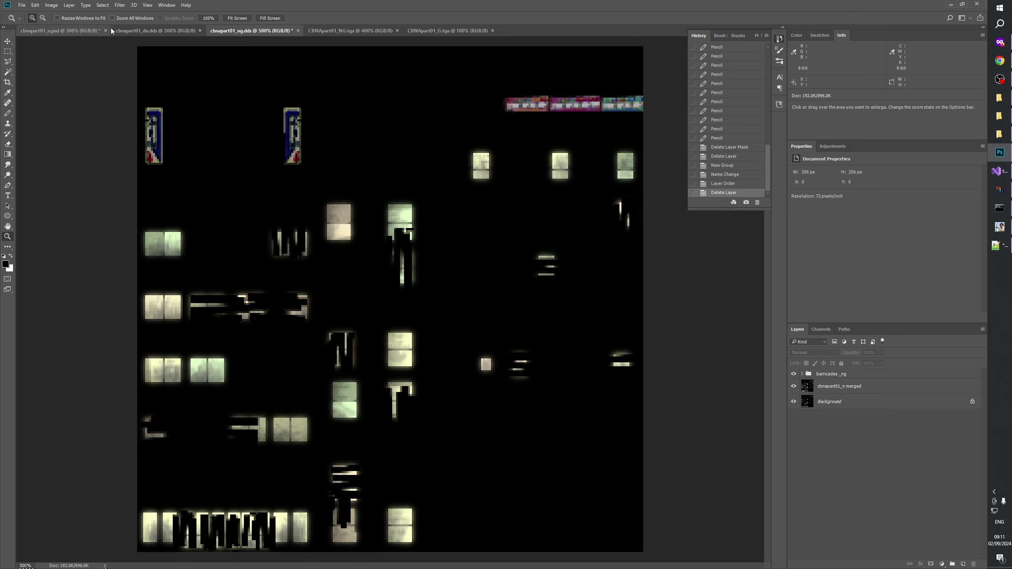
left_click(69, 32)
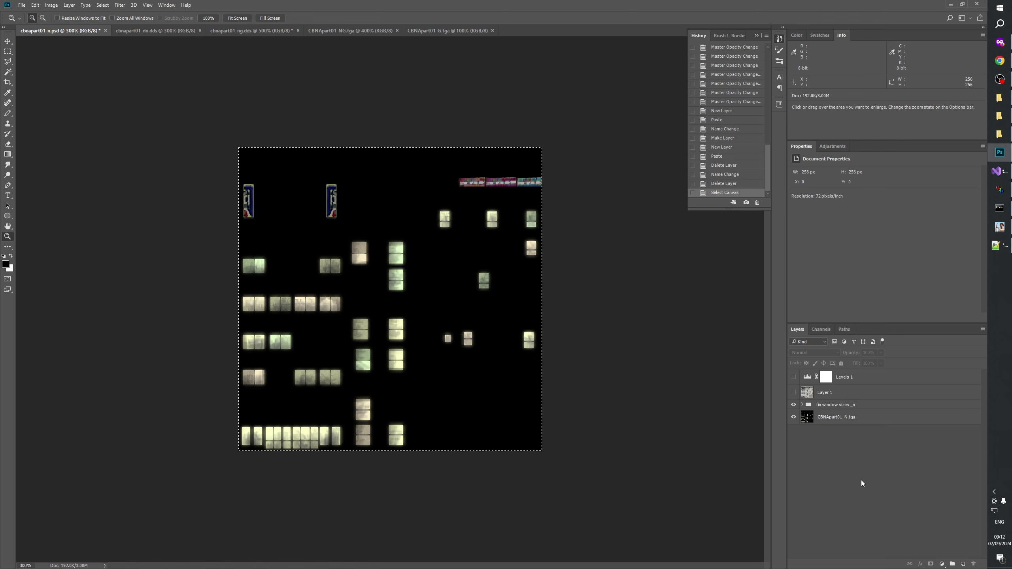
left_click(793, 406)
left_click(794, 406)
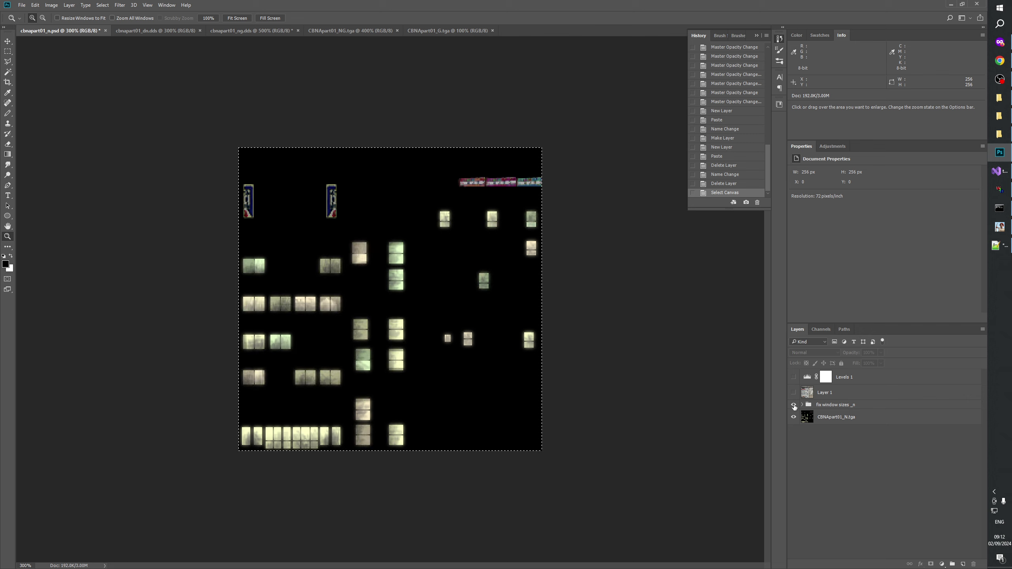
left_click(794, 406)
left_click(794, 406)
left_click(802, 404)
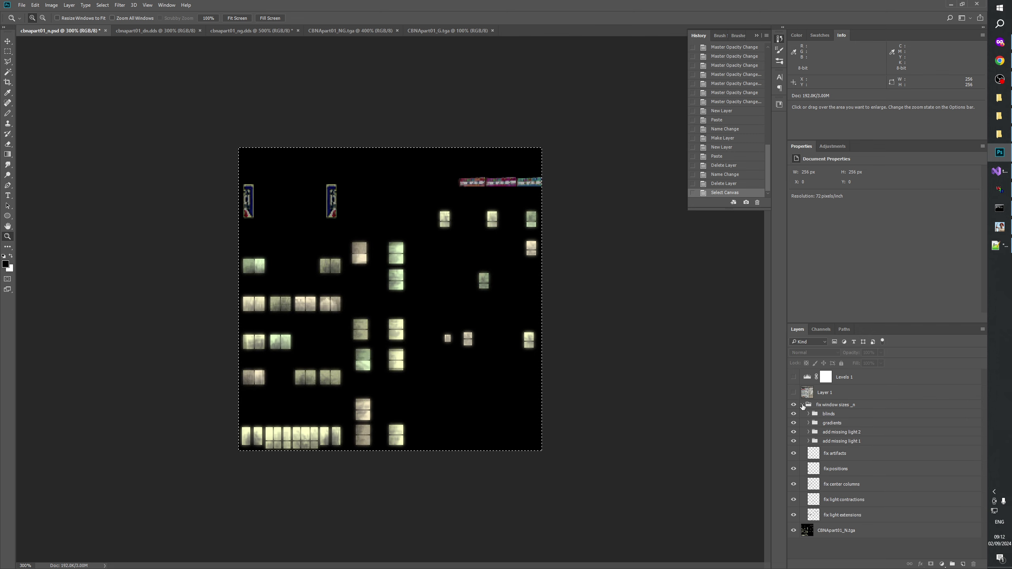
- Return to Notepad++ and add a cbnapart01_n heading above the cbnapart01_ng entry, with empty lines around it
key("alt+Tab")
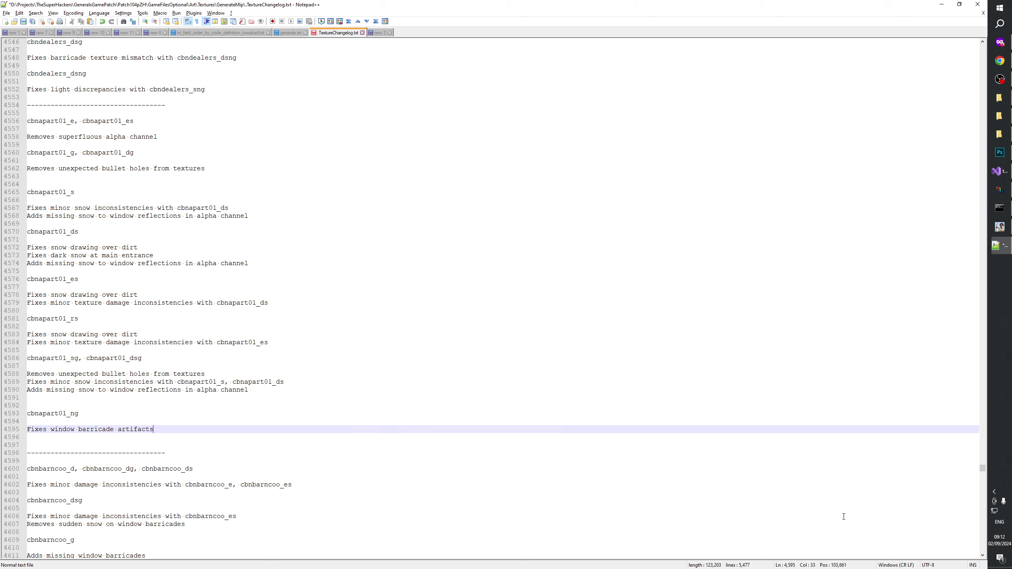
left_click(105, 413)
left_click(48, 400)
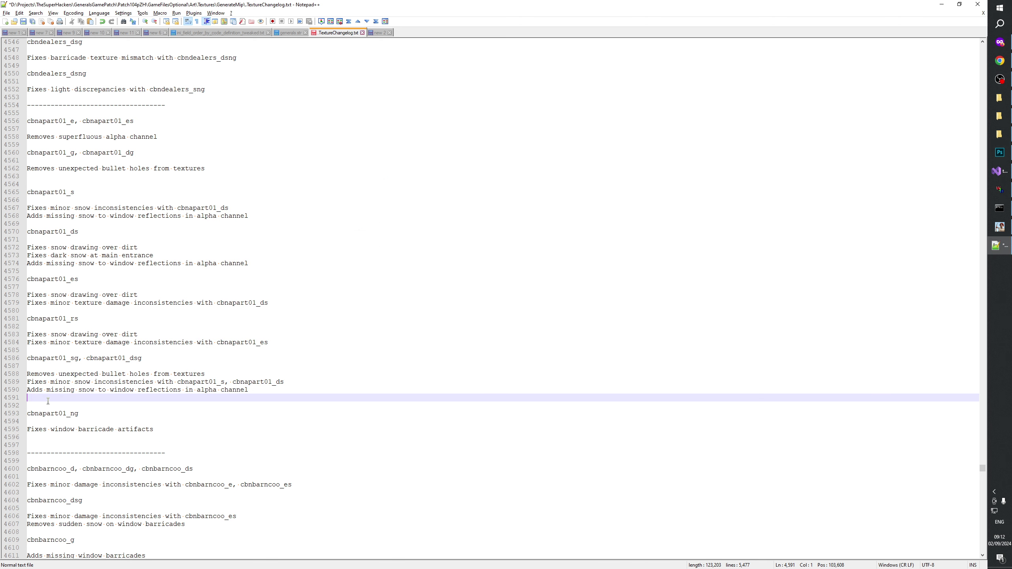
key("Return")
key("Return")
type("cbnapart01_ng")
key("Return")
key("Return")
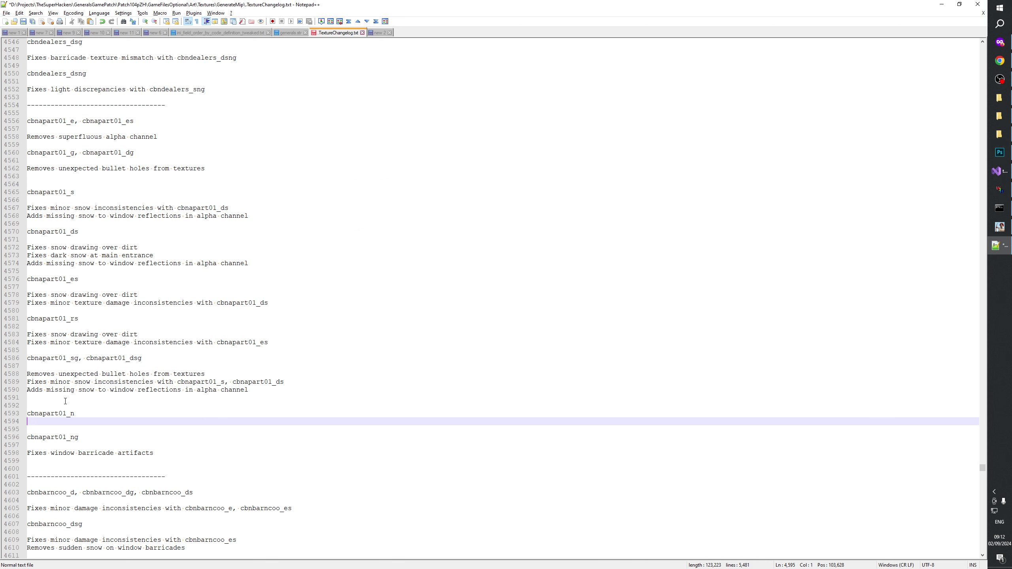
- Write "Fixes window sizes and positions" under the cbnapart01_n heading, checking the fix layer names in Photoshop
type("Fixes ")
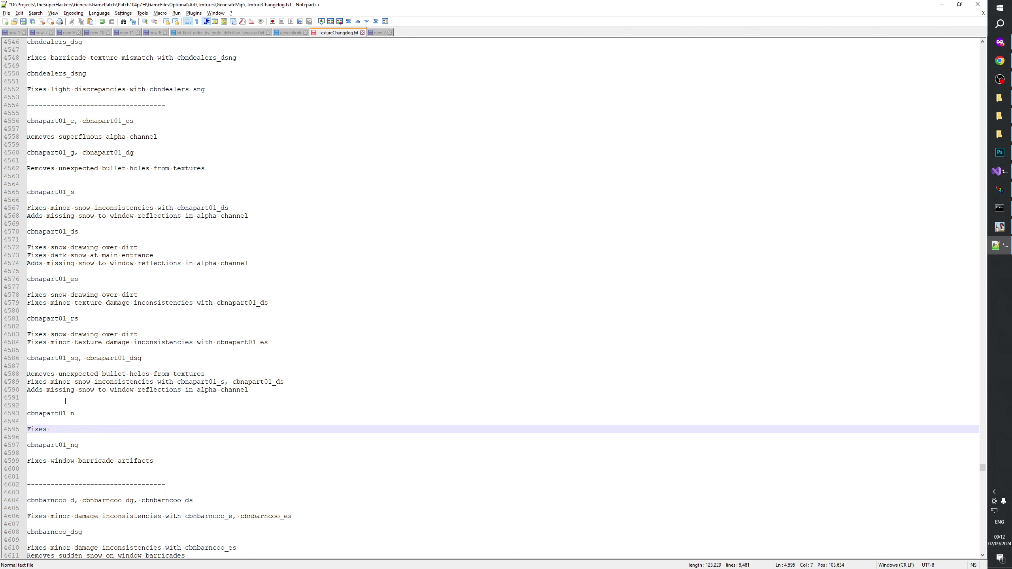
type("window sizes")
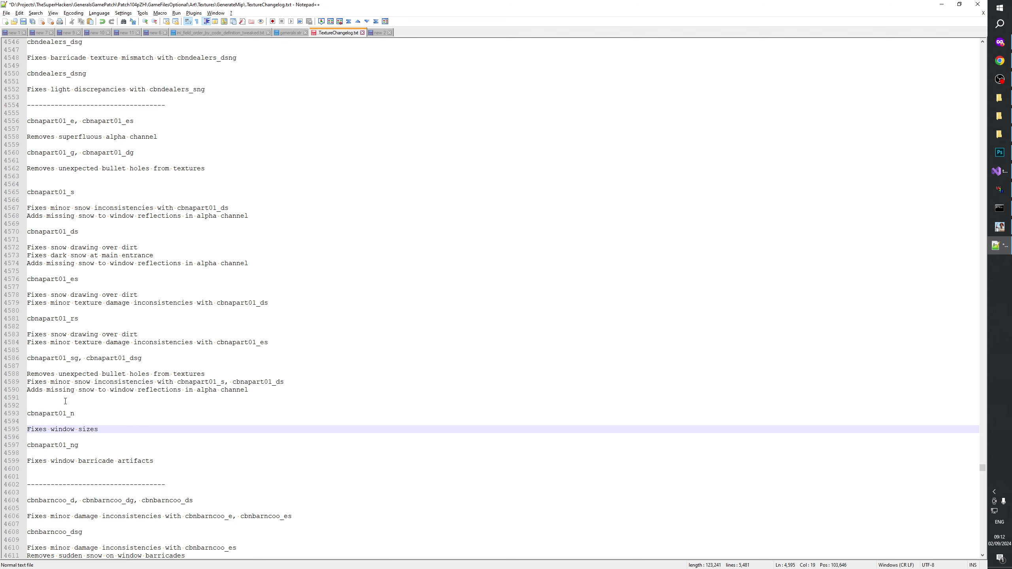
key("alt+Tab")
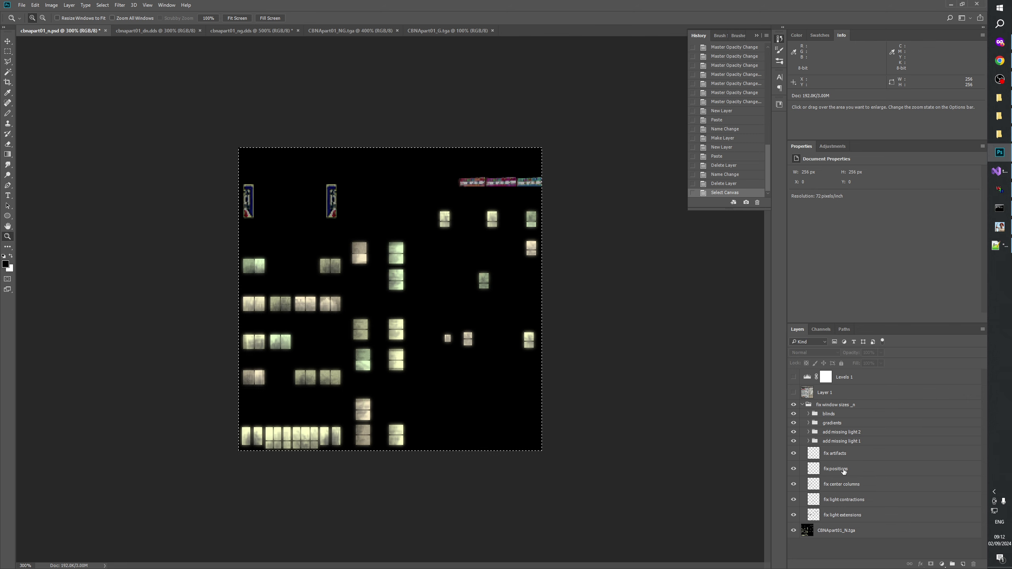
key("alt+Tab")
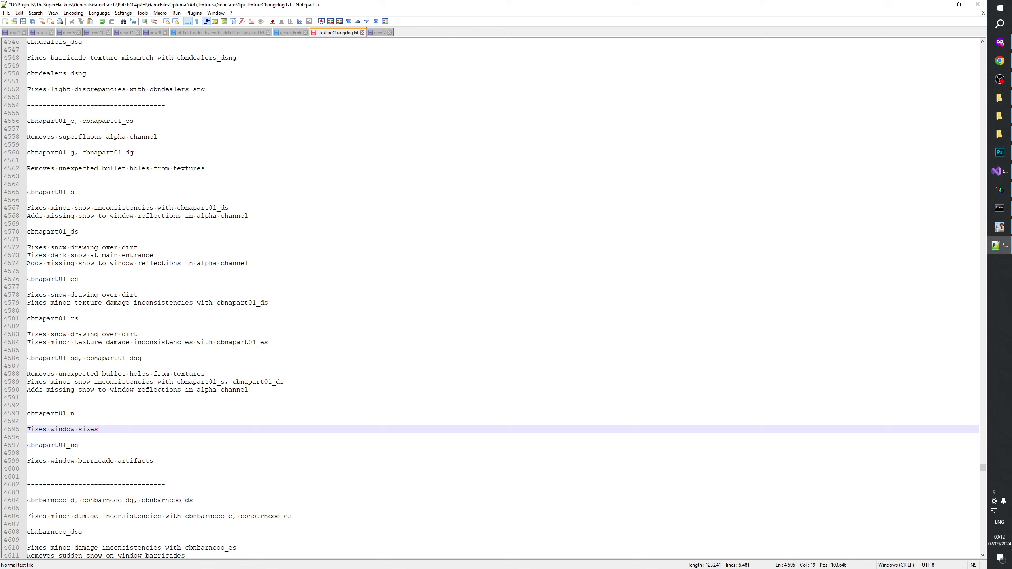
type("and pos")
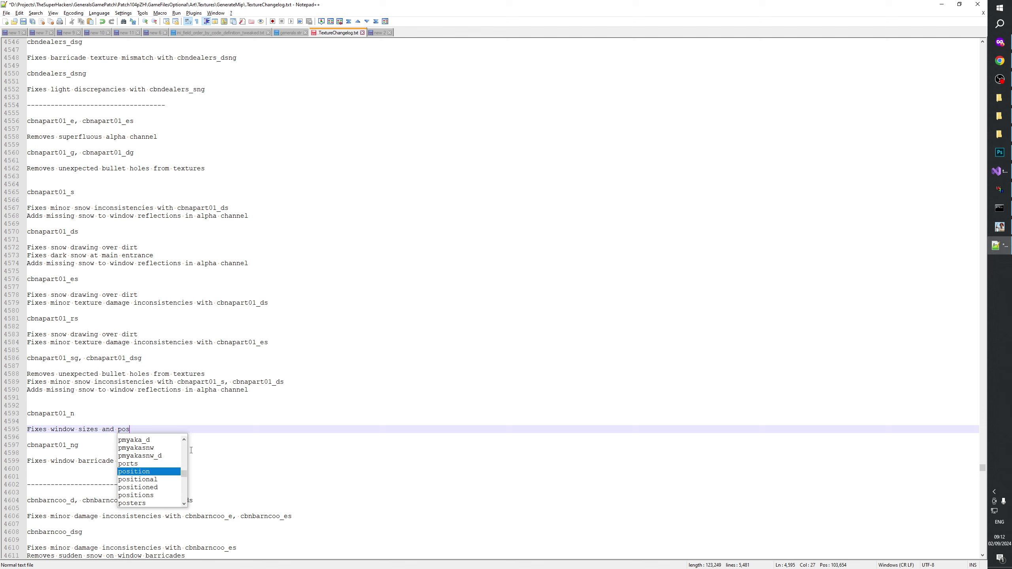
type("itions")
left_click(206, 405)
left_click(176, 427)
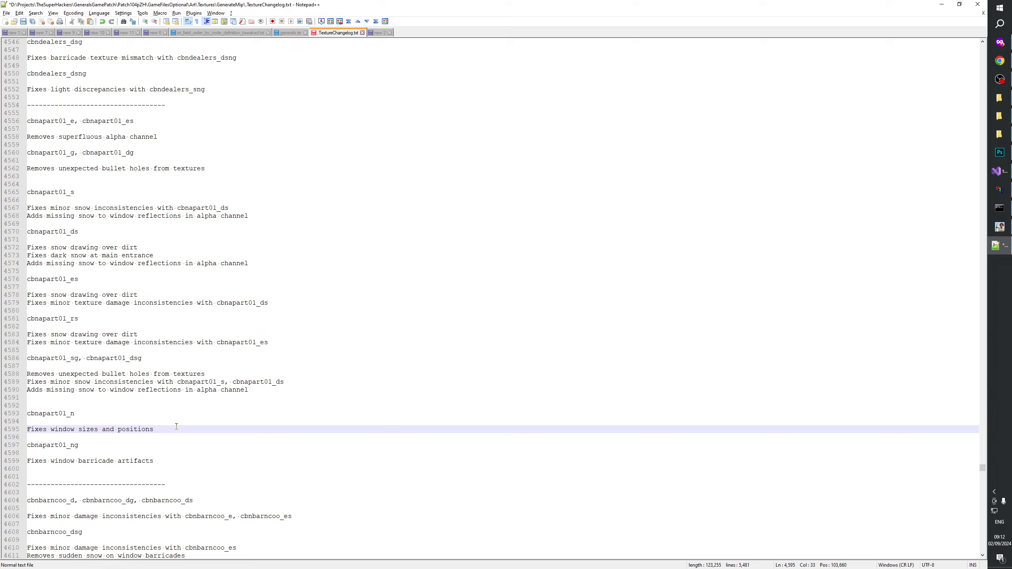
- Check the missing light groups in Photoshop and add the line "Adds missing window lights" to the cbnapart01_n entry, followed by empty lines
key("alt+Tab")
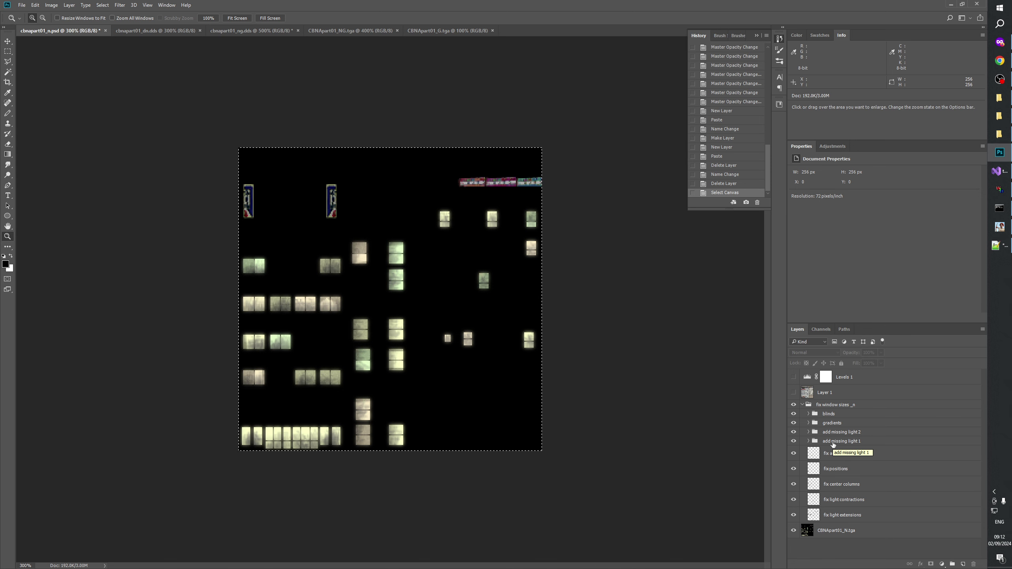
key("alt+Tab")
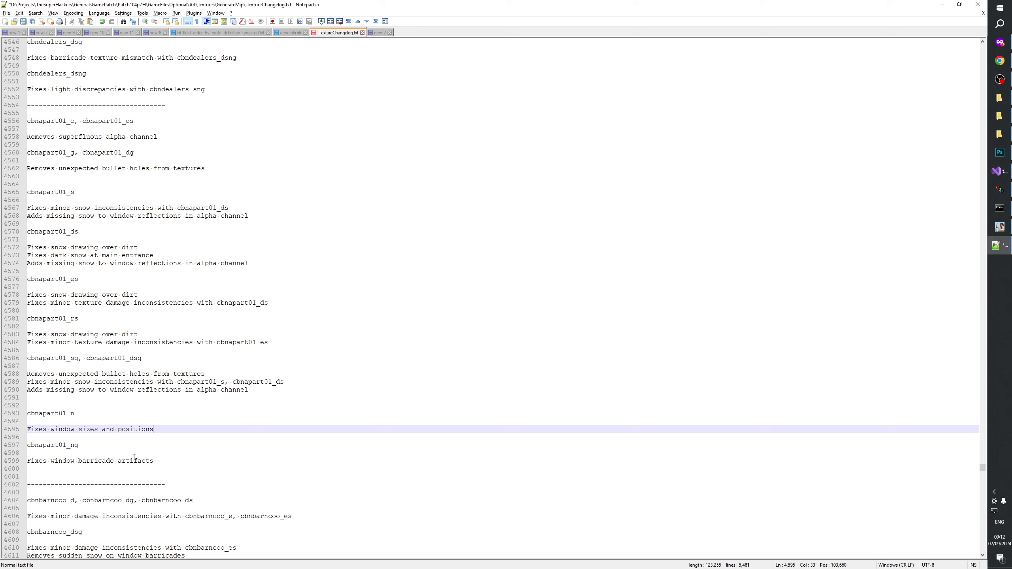
key("Return")
type("Adds m")
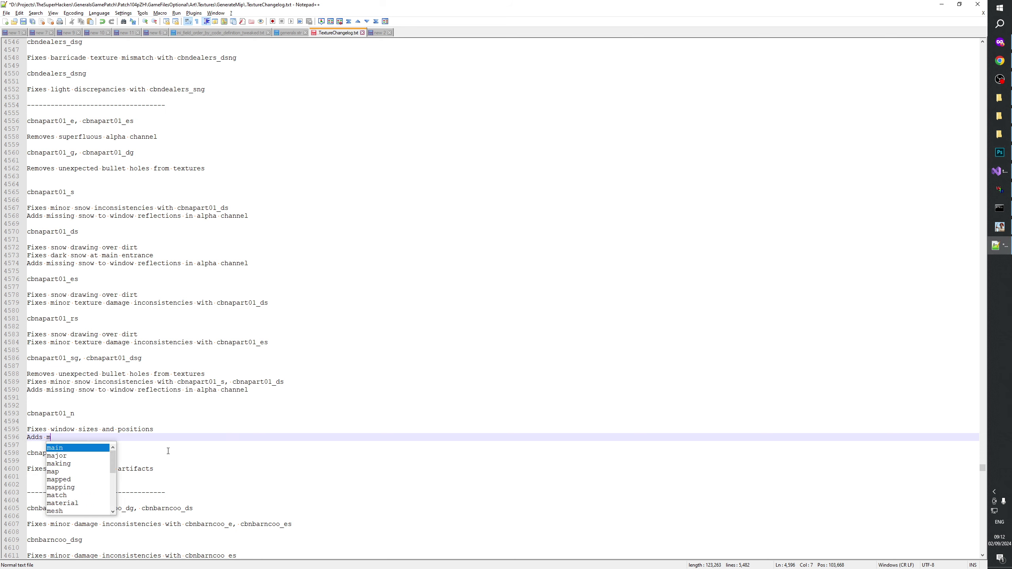
type("issing wo")
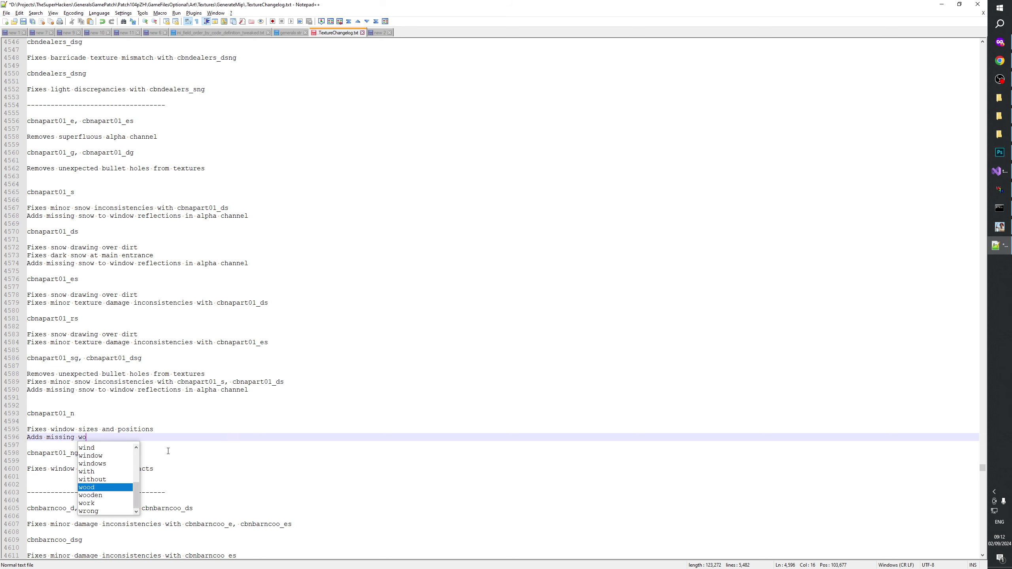
key("BackSpace")
type("indow lights")
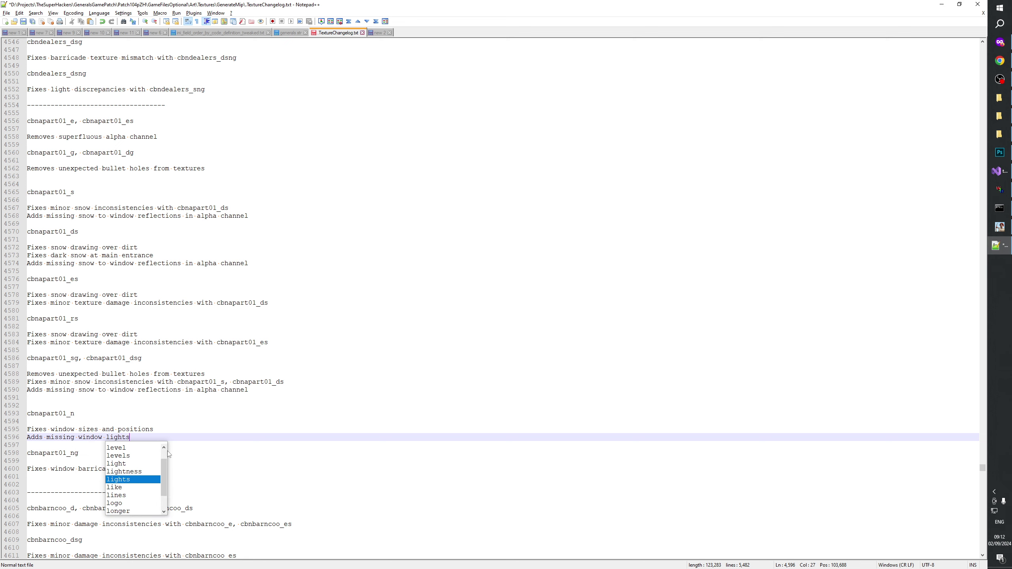
key("Return")
key("Return")
key("Return")
- Review the layer groups in Photoshop again and add the line "Improves window light visuals" below "Adds missing window lights"
key("alt+Tab")
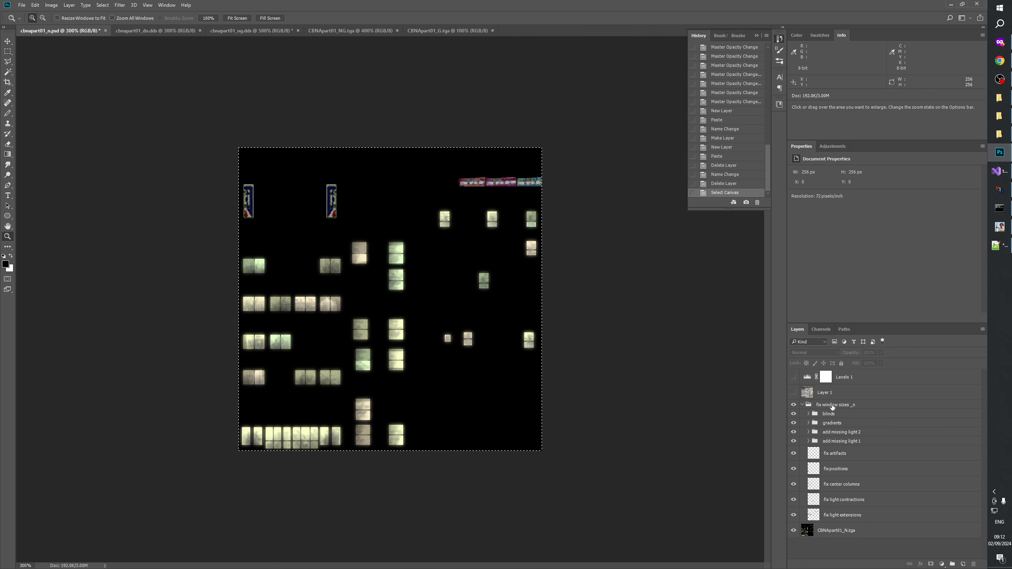
key("alt+Tab")
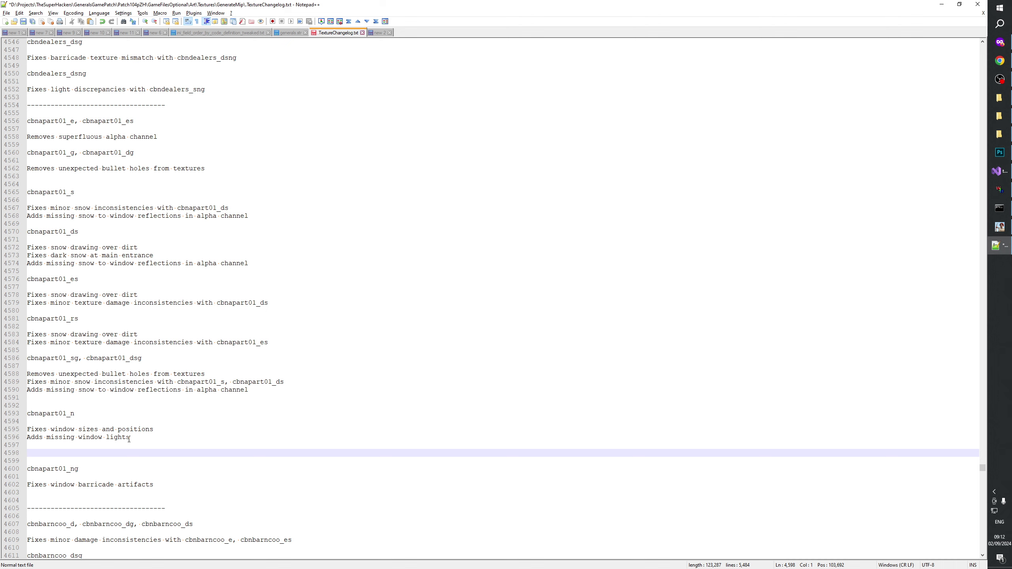
left_click(107, 438)
key("Down")
type("Im")
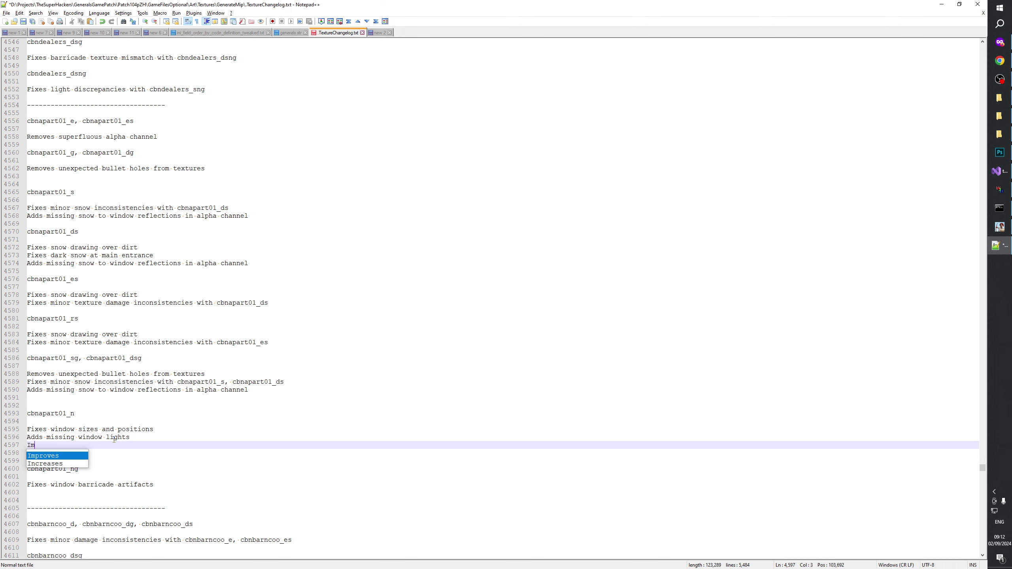
type("proves ")
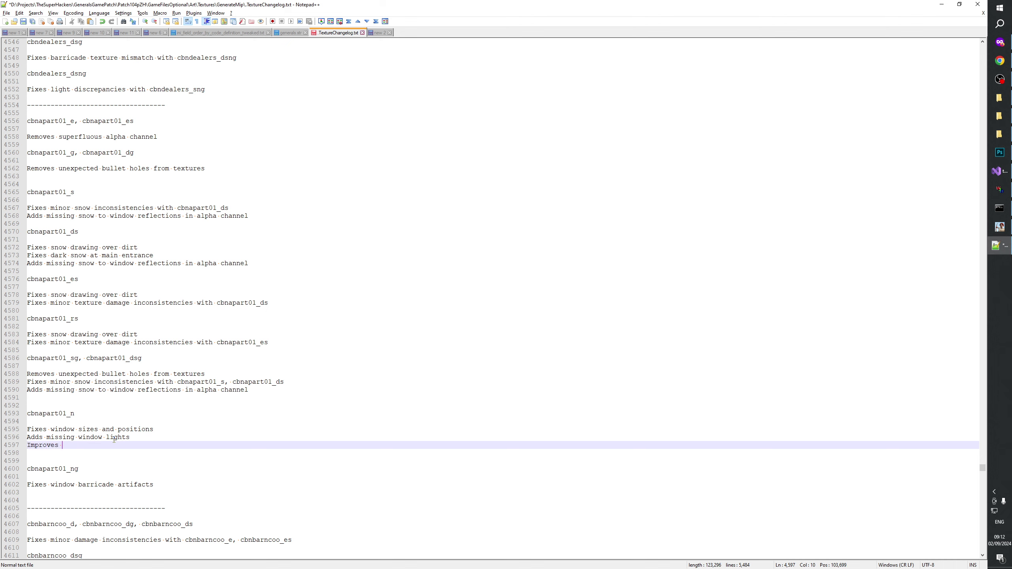
type("window l")
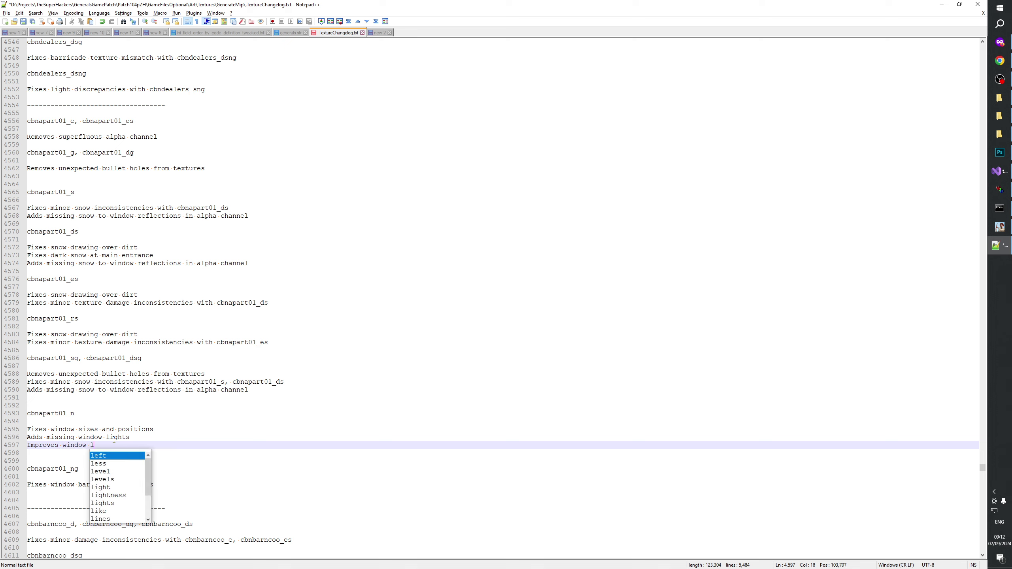
type("ight visuals")
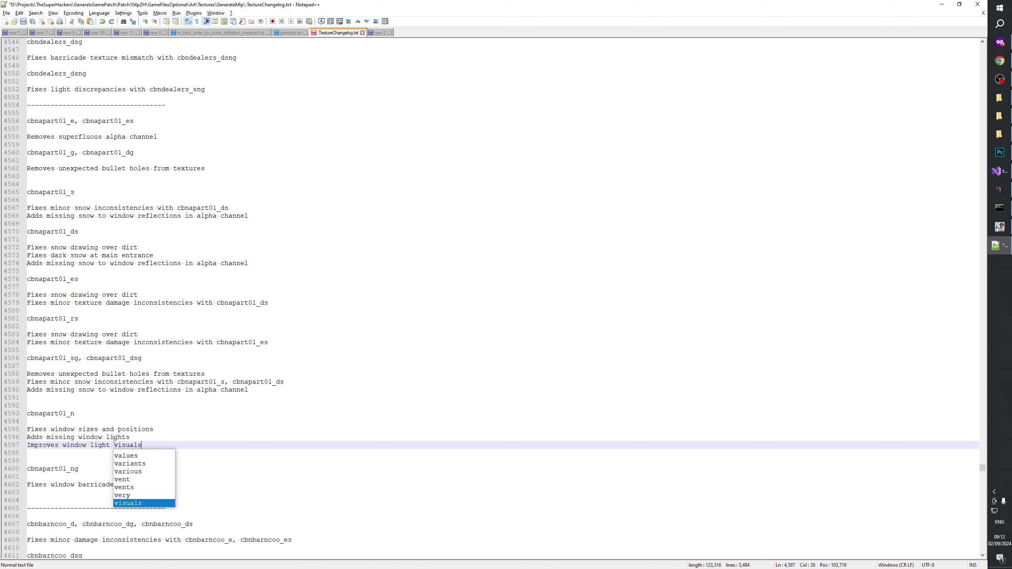
- Remove the word "window" from the "Improves window light visuals" line
left_click(78, 444)
double_click(76, 445)
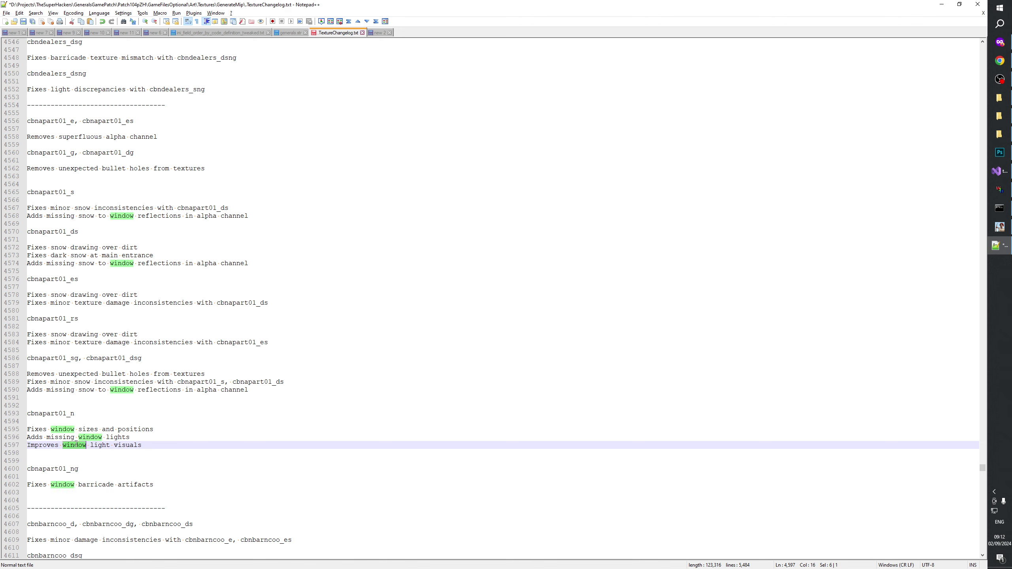
key("BackSpace")
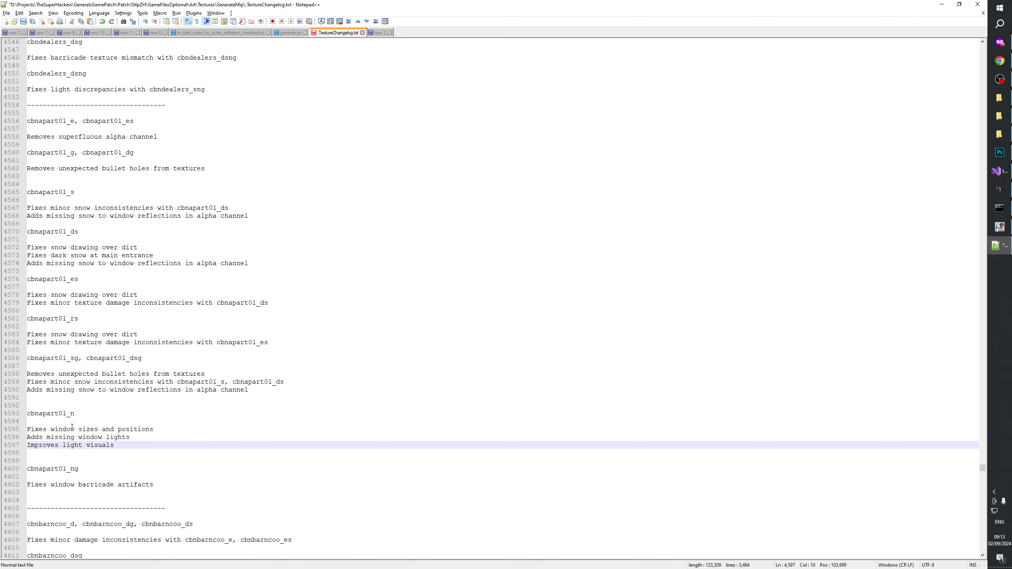
- Insert "light" after "window" in the cbnapart01_n sizes line so it reads "Fixes window light sizes and positions"
double_click(72, 429)
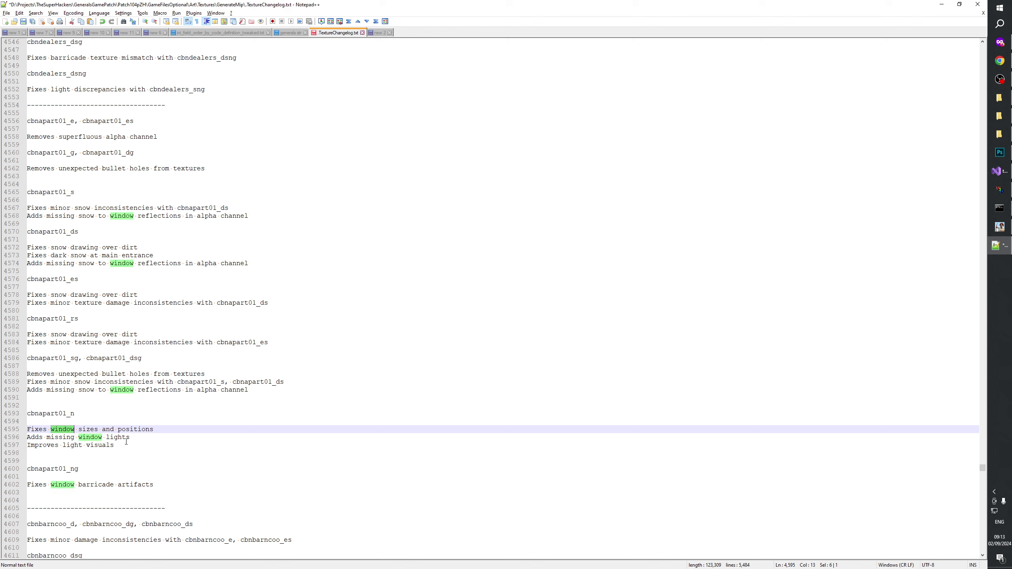
key("Right")
type("light")
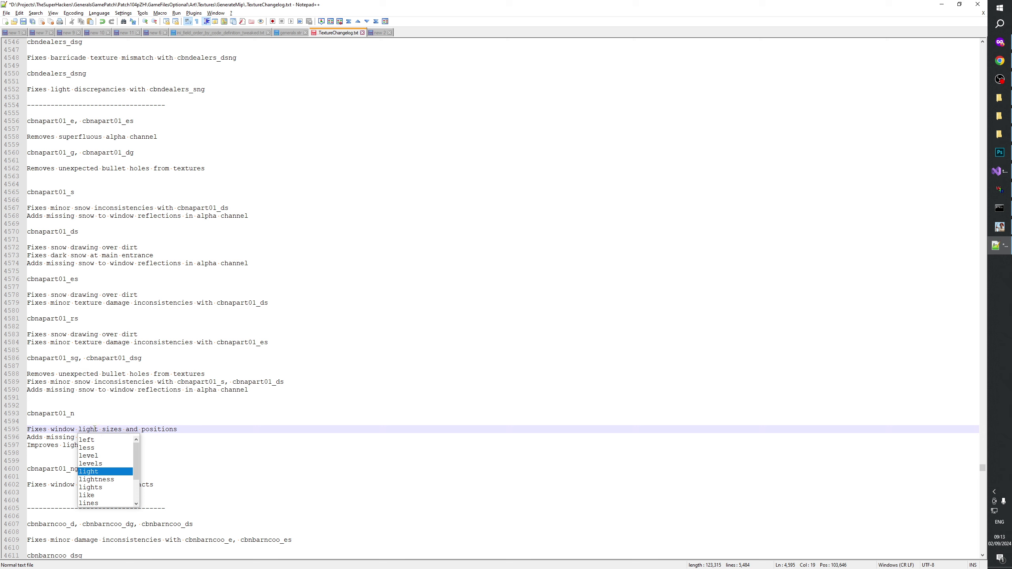
left_click(92, 405)
left_click(90, 438)
left_click(76, 445)
left_click(55, 437)
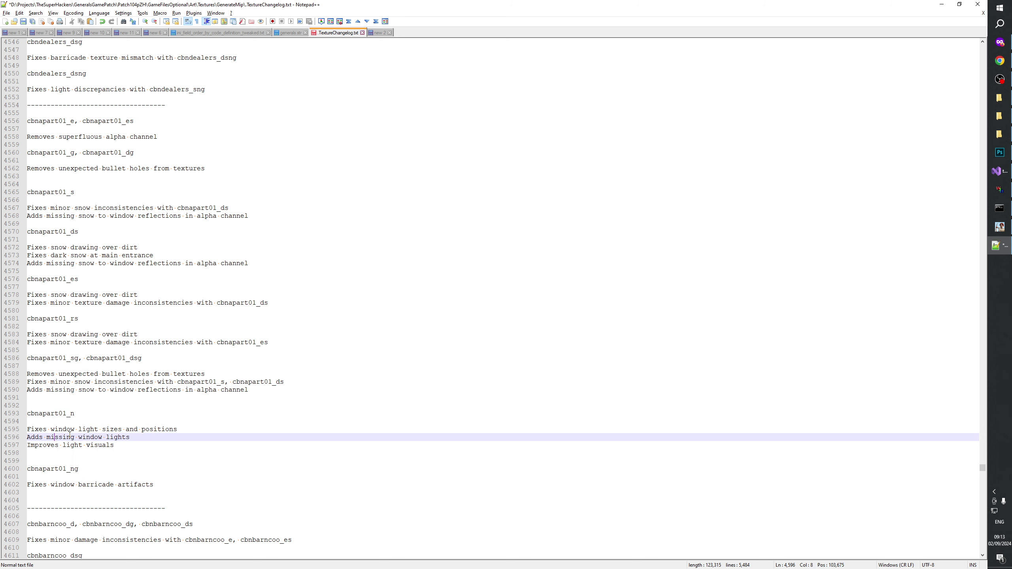
- Copy the three window light lines from the cbnapart01_n entry into the cbnapart01_ng entry above "Fixes window barricade artifacts"
left_click(77, 446)
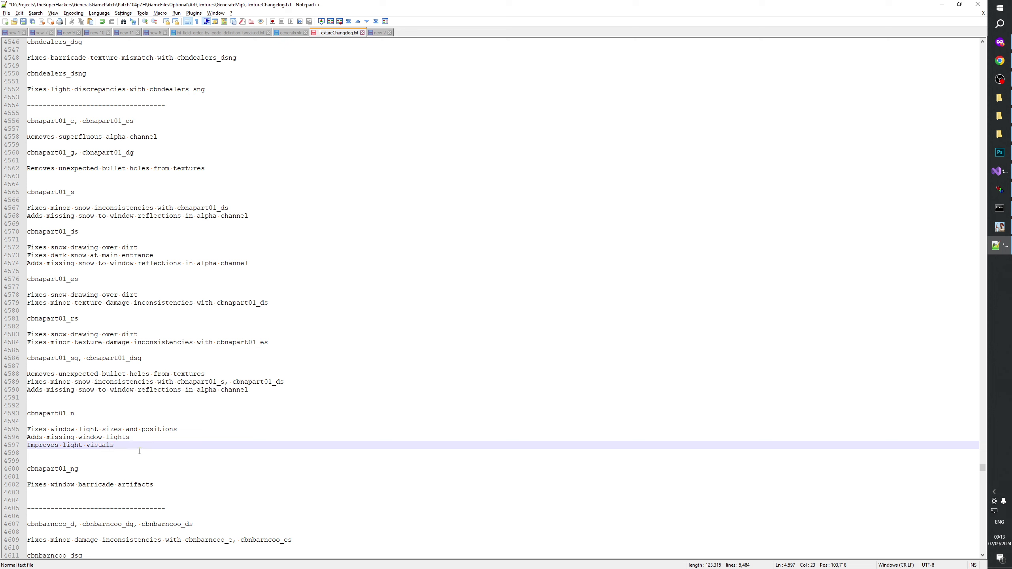
left_click(97, 455)
left_click(121, 444)
left_click_drag(121, 445, 19, 432)
key("ctrl+c")
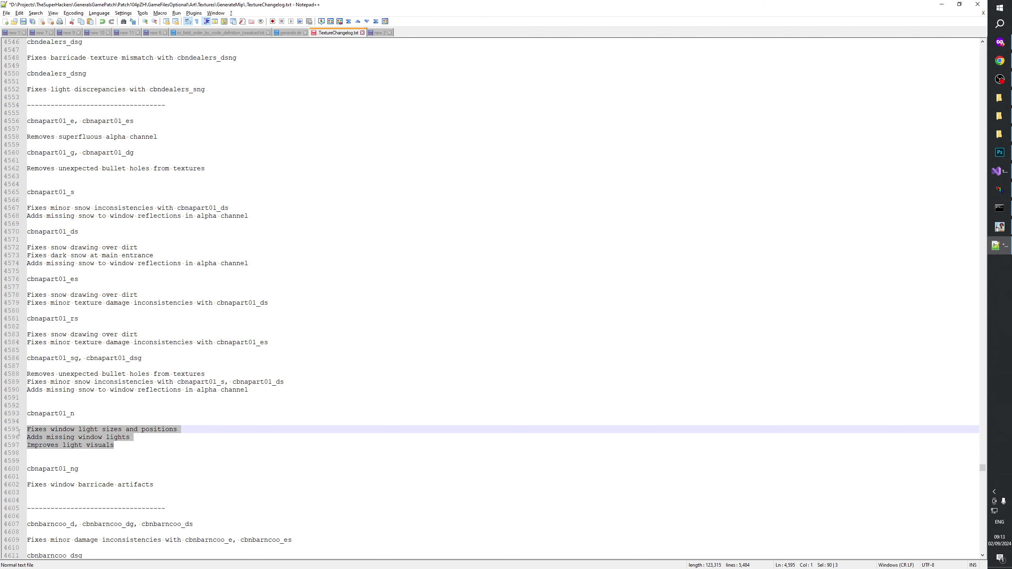
left_click(79, 478)
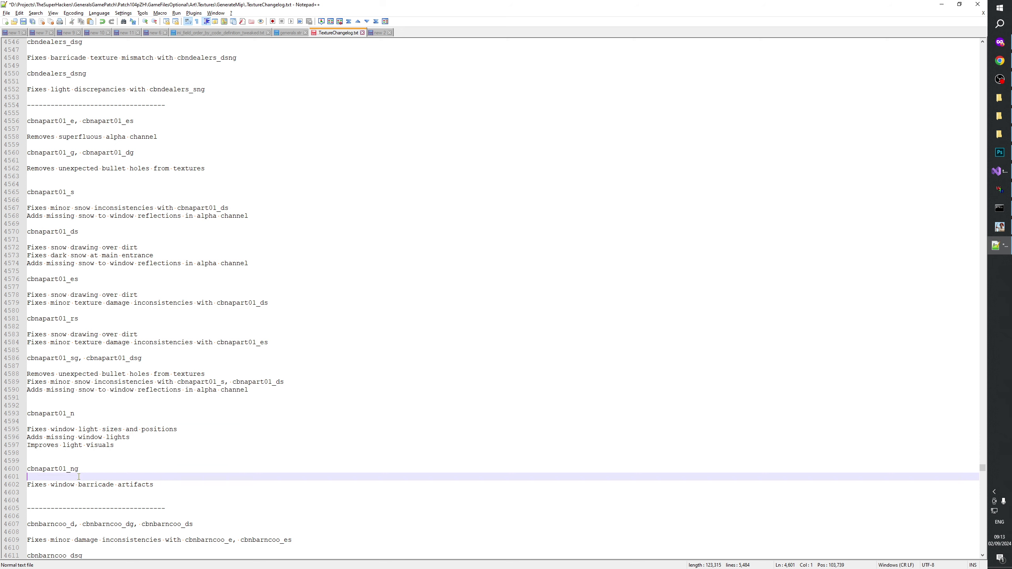
key("Return")
key("ctrl+v")
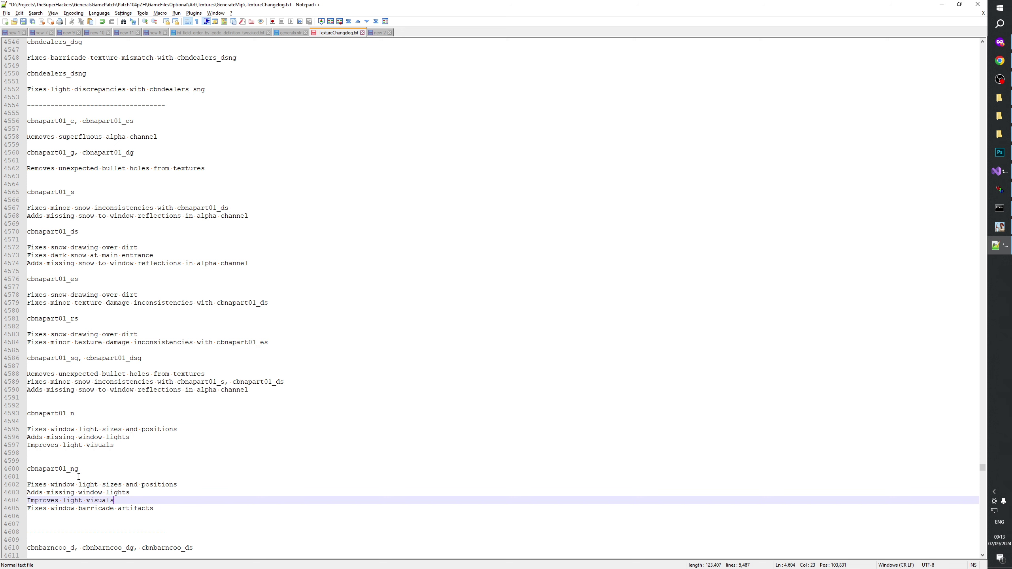
- Remove the extra empty line between the cbnapart01_n and cbnapart01_ng entries and save the changelog
left_click(62, 508)
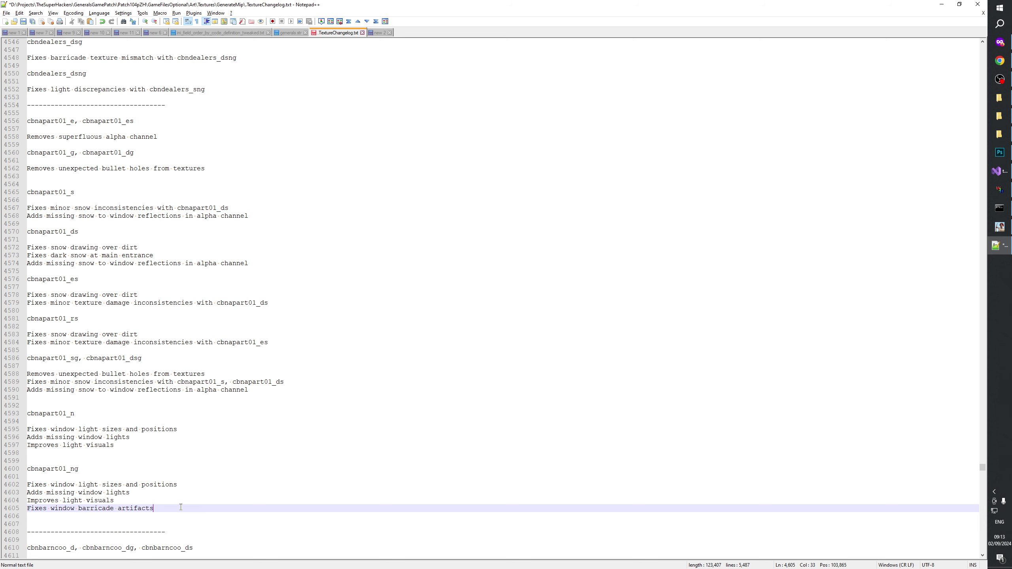
scroll(150, 502, "down", 1)
key("Up")
key("Up")
key("Up")
key("Up")
key("Up")
key("Up")
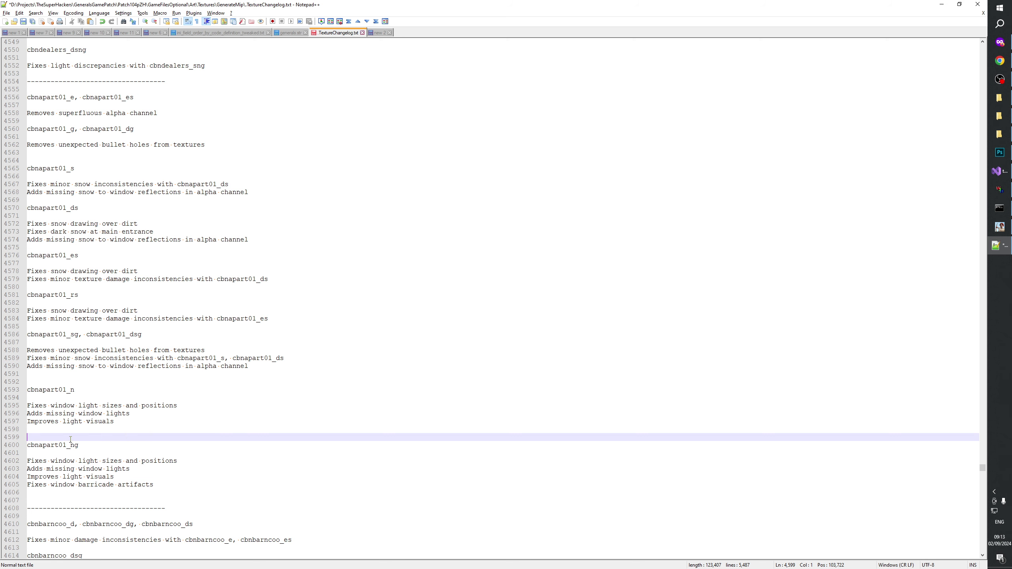
key("BackSpace")
left_click(164, 473)
key("ctrl+s")
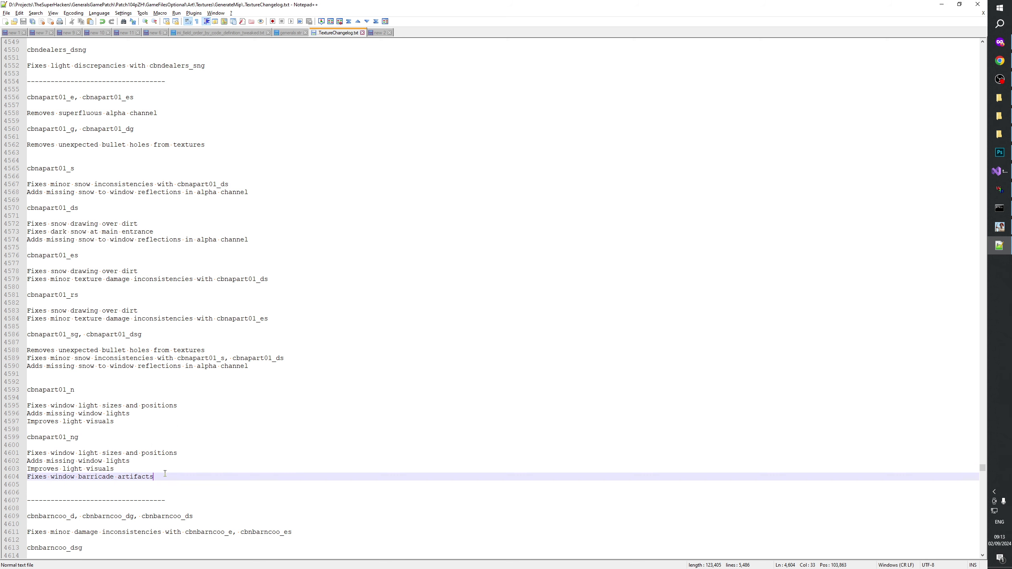
- Switch to Photoshop and collapse the "fix window sizes _n" layer group in cbnapart01_n.psd
key("alt+Tab")
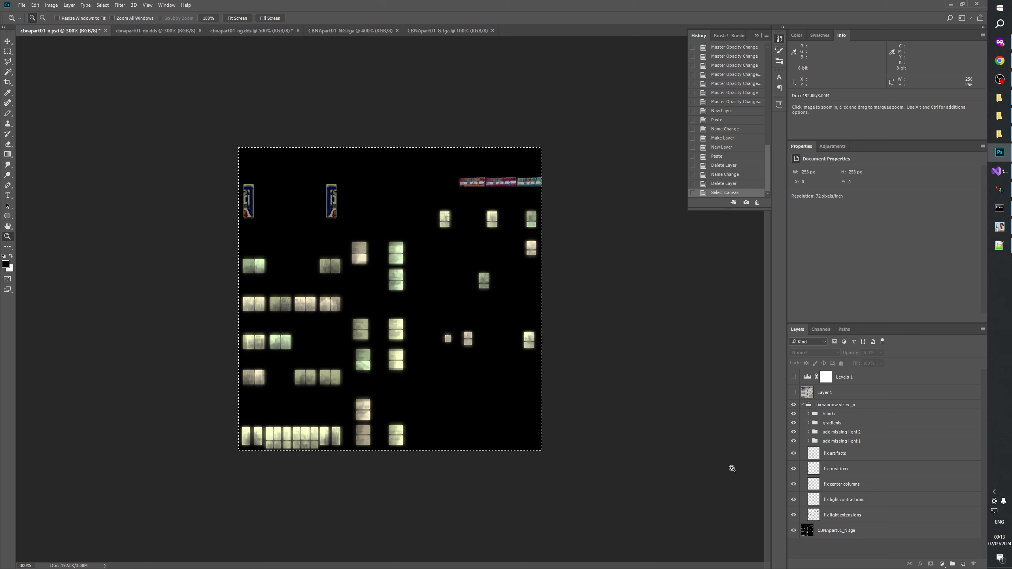
left_click(800, 405)
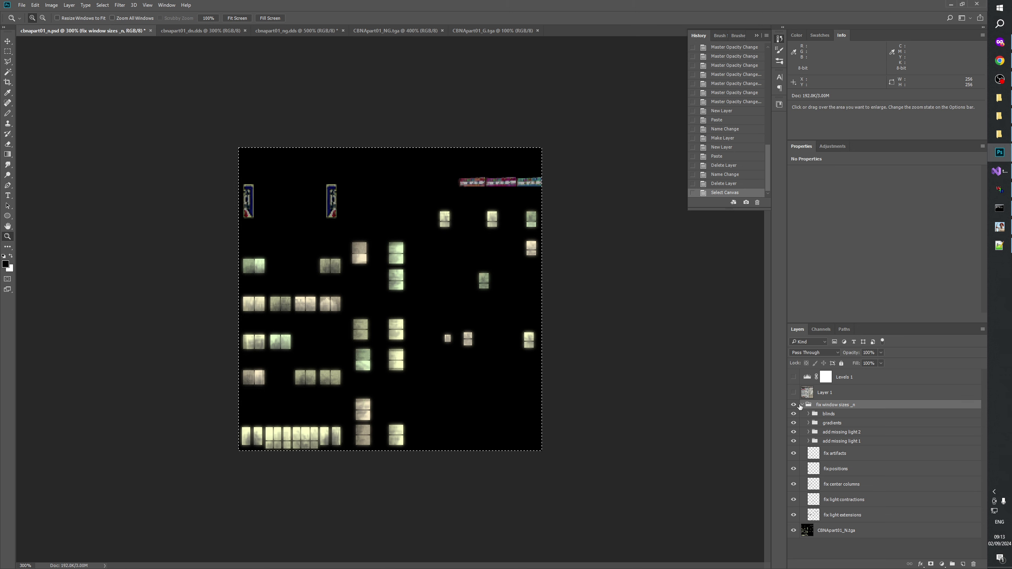
left_click(801, 405)
left_click(839, 457)
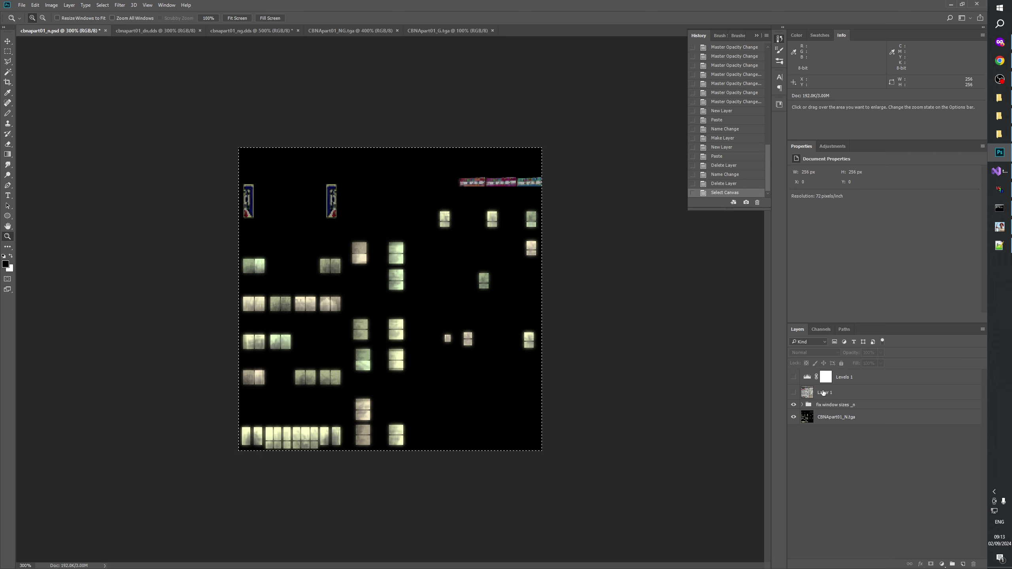
- Rename Layer 1 as REF and save cbnapart01_n.psd
left_click(836, 392)
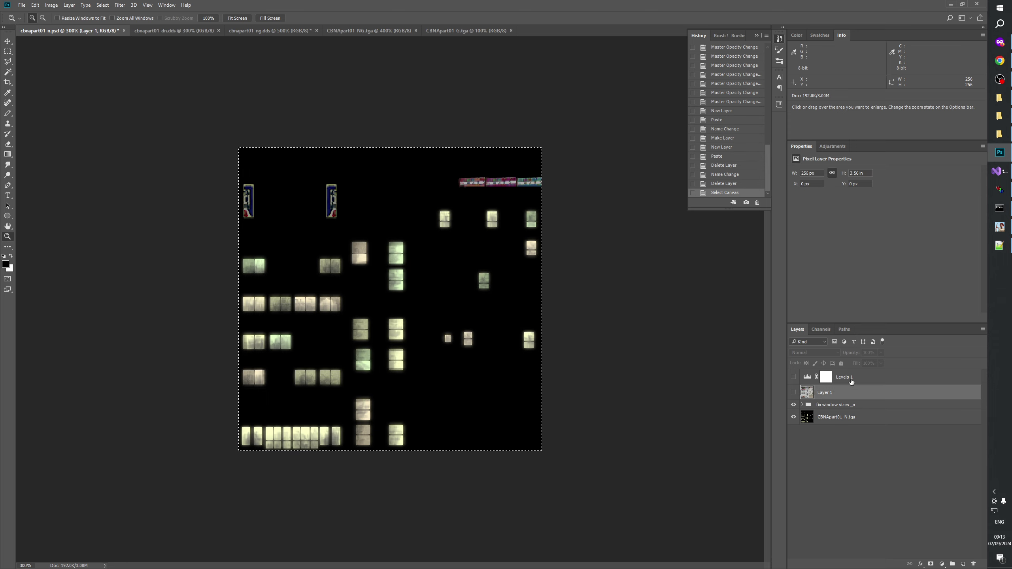
left_click(851, 381, "shift")
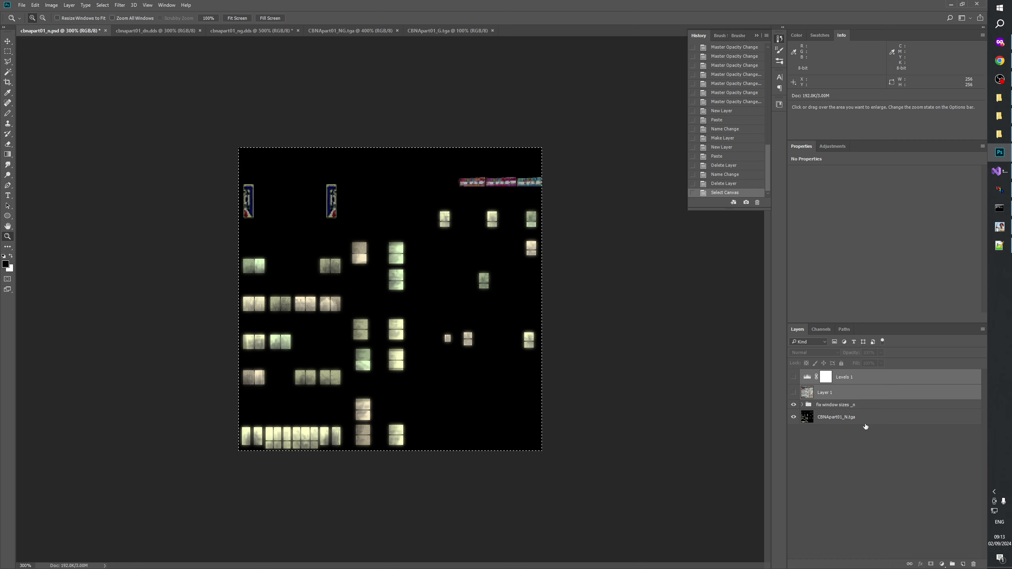
double_click(825, 392)
type("REF")
left_click(852, 461)
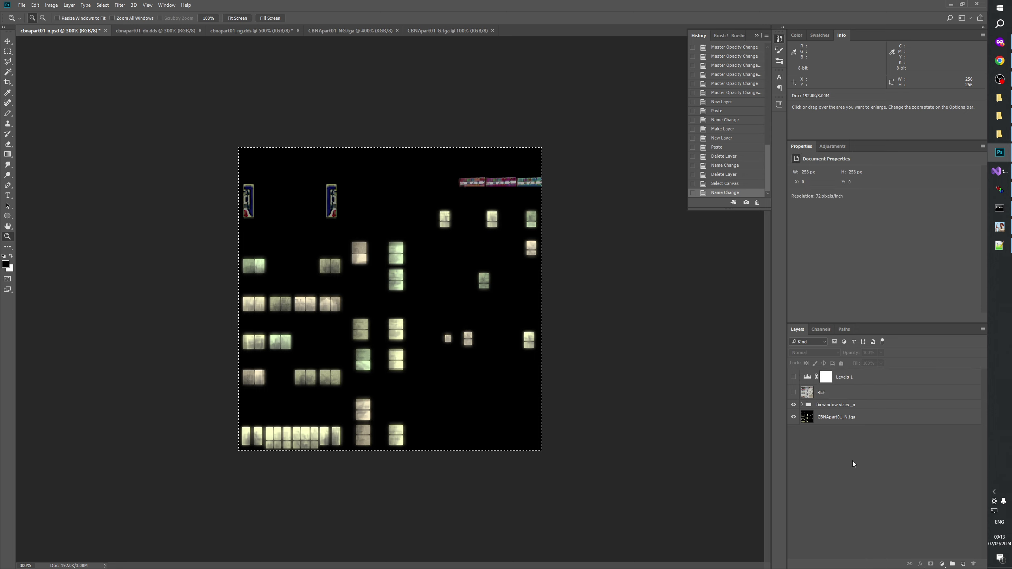
key("ctrl+s")
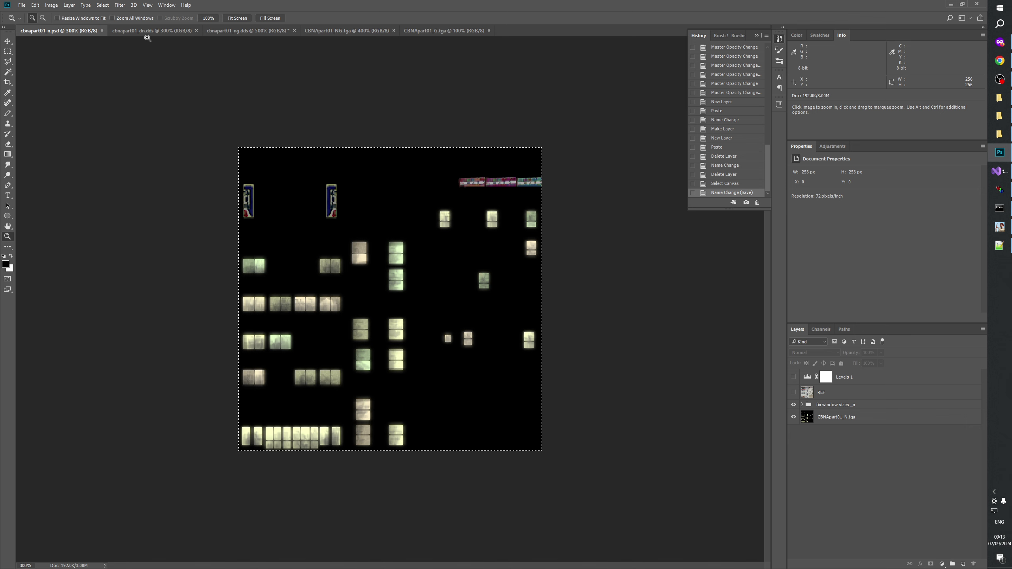
- In cbnapart01_ng.dds, compare the original Background with the layers above it, then delete the Background layer
left_click(239, 32)
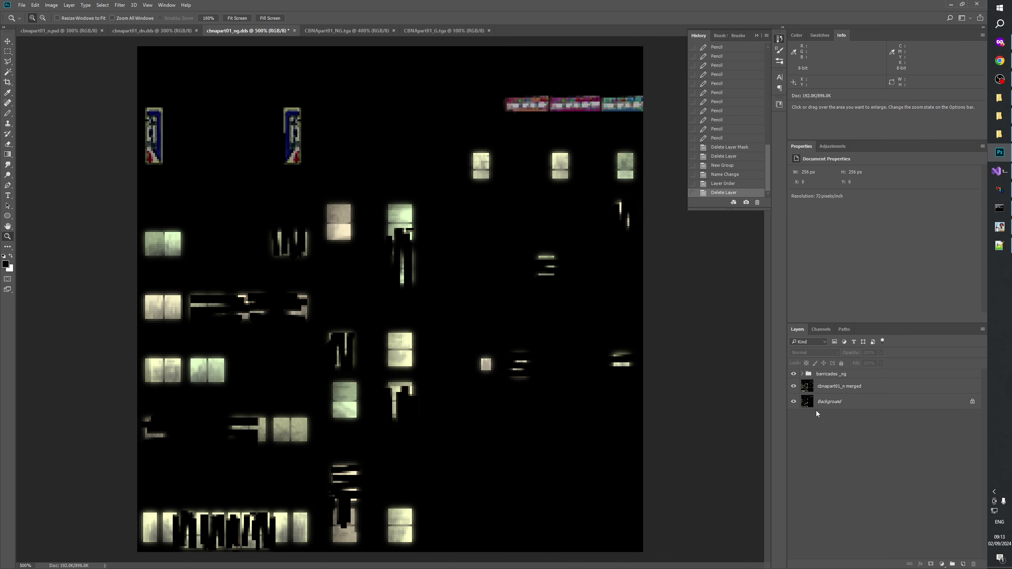
left_click(793, 374)
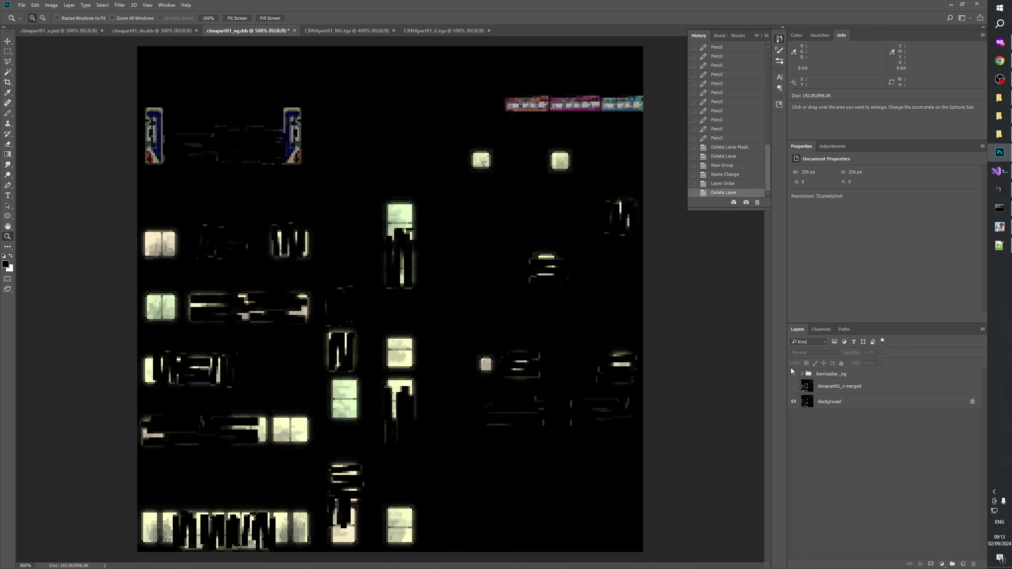
left_click_drag(793, 375, 794, 387)
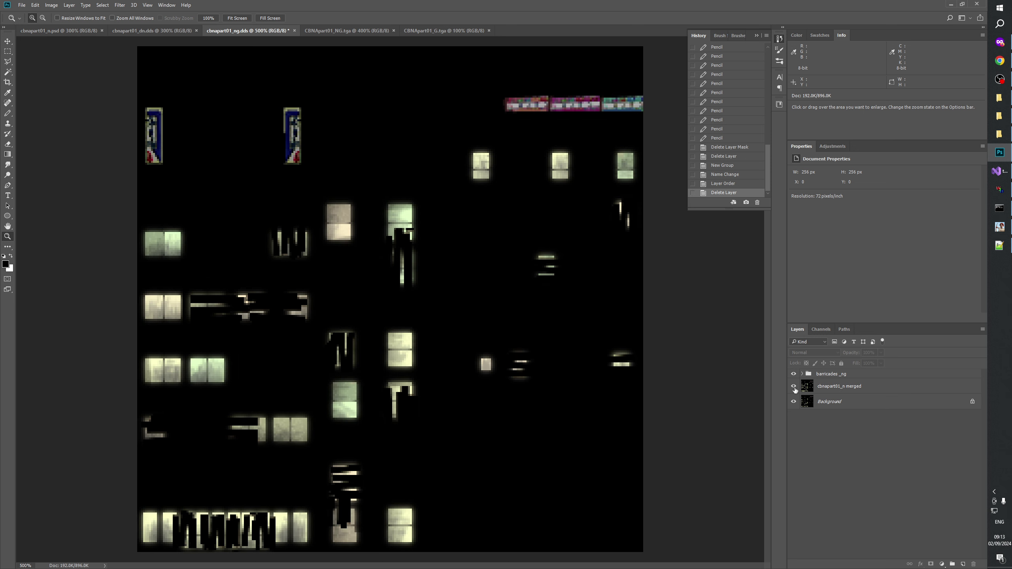
left_click(841, 400)
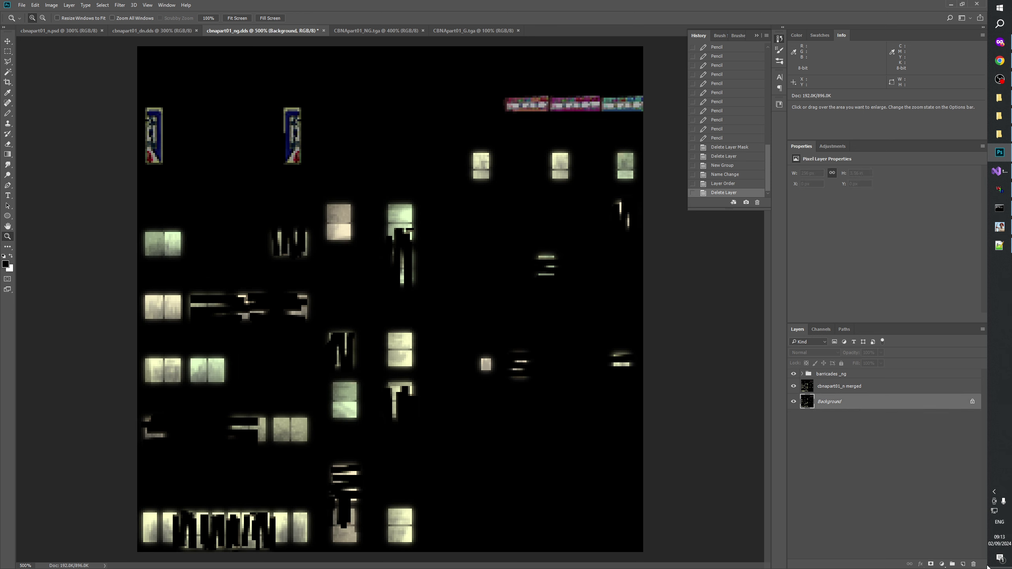
left_click(974, 563)
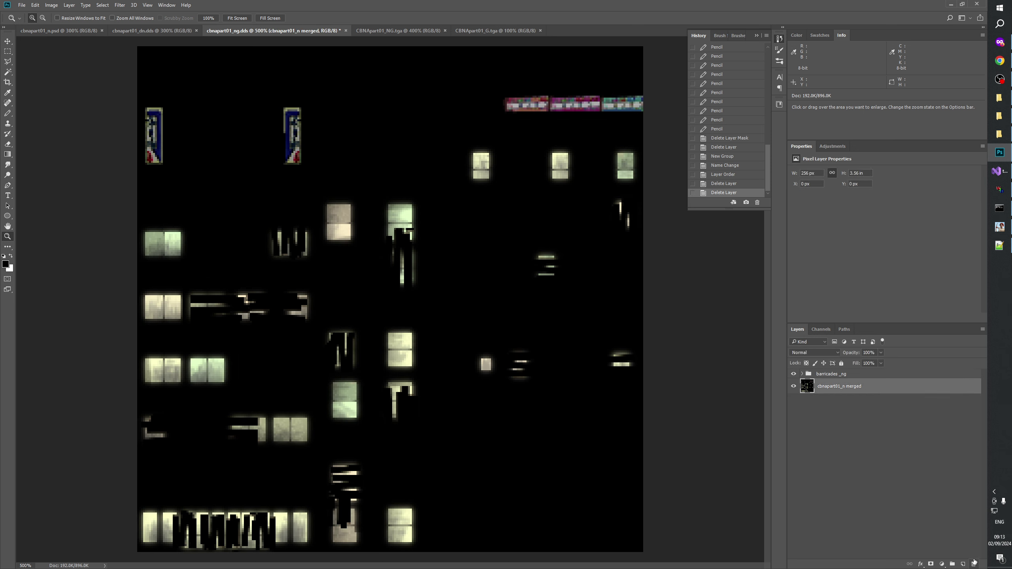
- Examine the barricades over the night windows by repeatedly hiding and showing the "barricades _ng" group, including close-up at the lower center windows
left_click(794, 374)
left_click(794, 374)
left_click(797, 375)
left_click(796, 375)
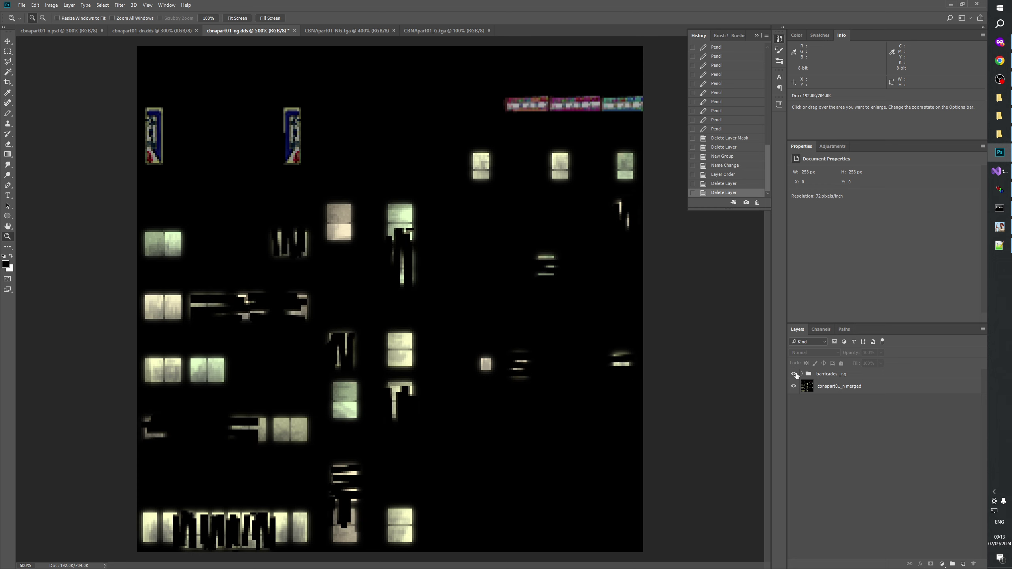
left_click(797, 375)
left_click(797, 375)
left_click(796, 375)
left_click(796, 375)
left_click(796, 375)
left_click(796, 375)
left_click(797, 375)
left_click(796, 375)
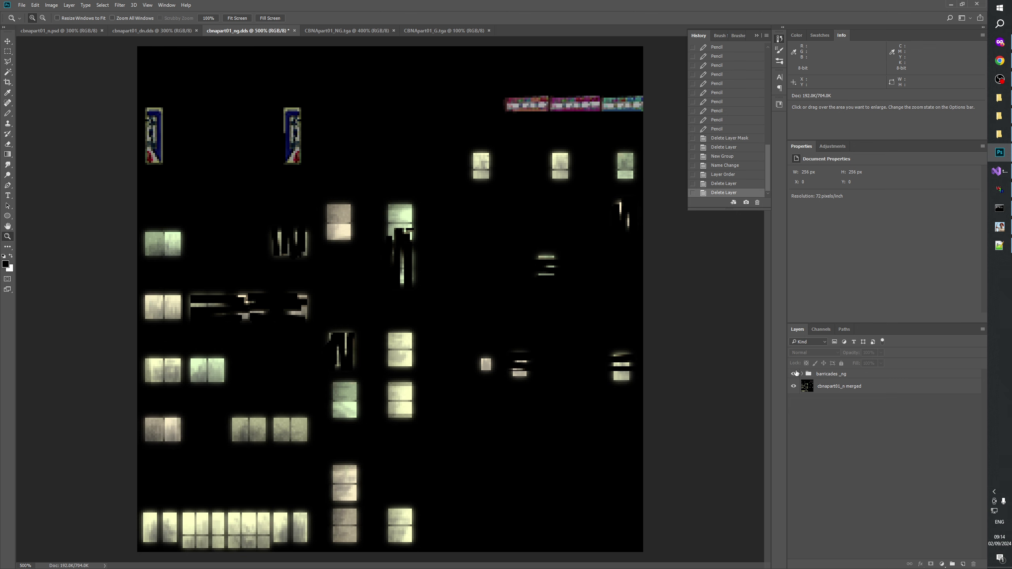
left_click(362, 515)
left_click(357, 524)
left_click(351, 534)
left_click(346, 542)
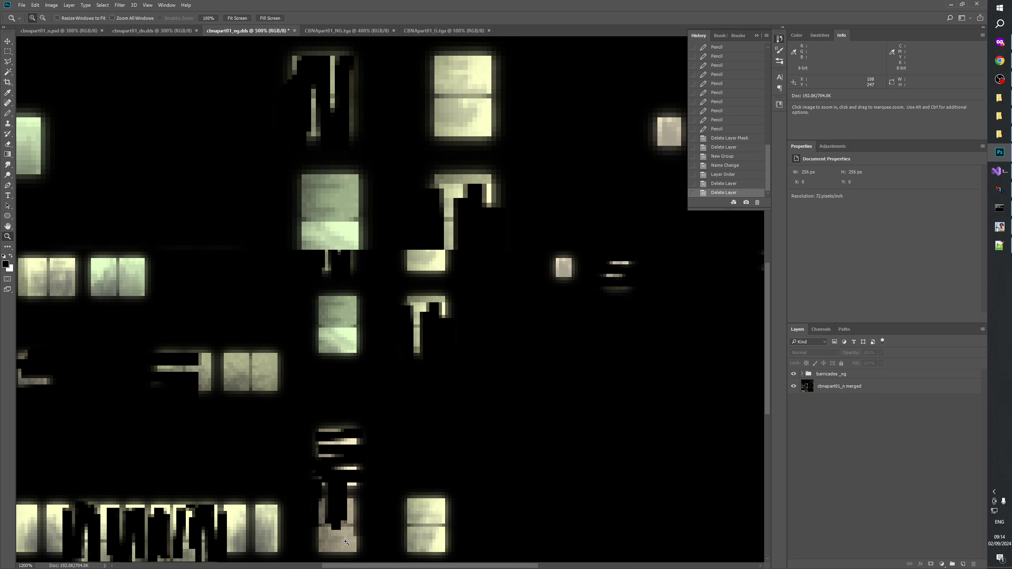
left_click(345, 542)
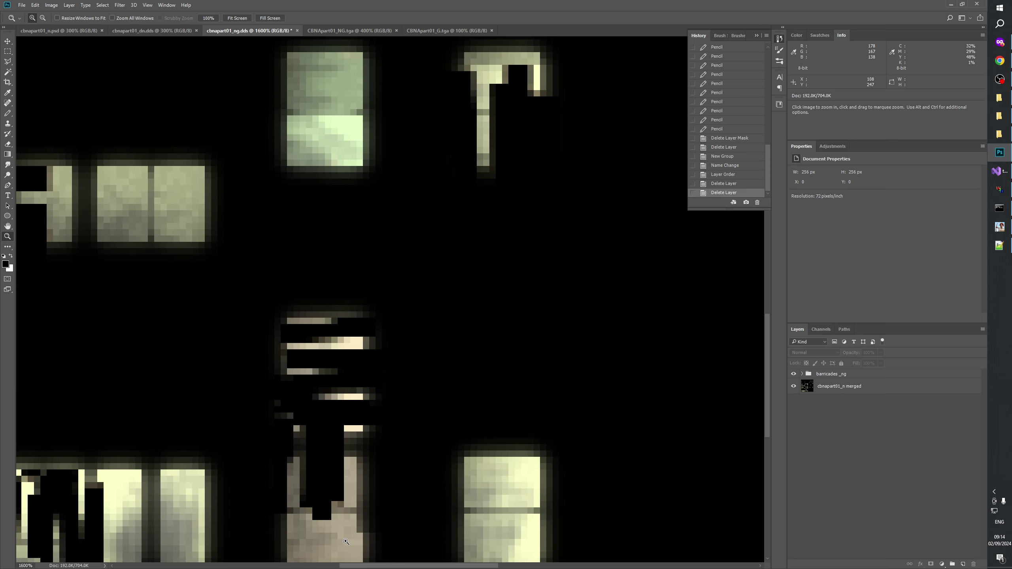
left_click(794, 375)
left_click(793, 375)
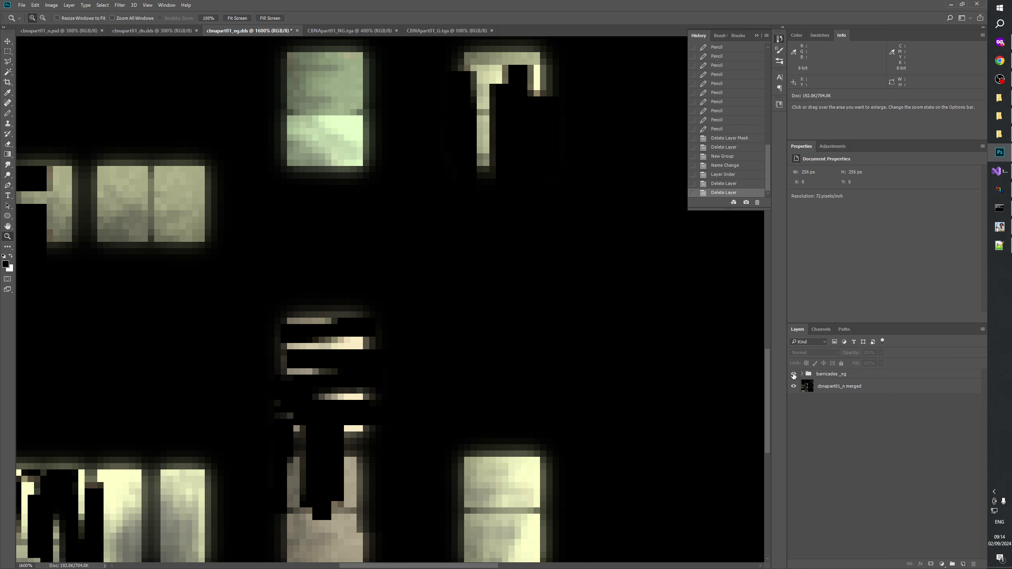
- Expand the "barricades _ng" group and compare the lower windows with the CBNApart01_NG.tga layer mask disabled and enabled
left_click(802, 375)
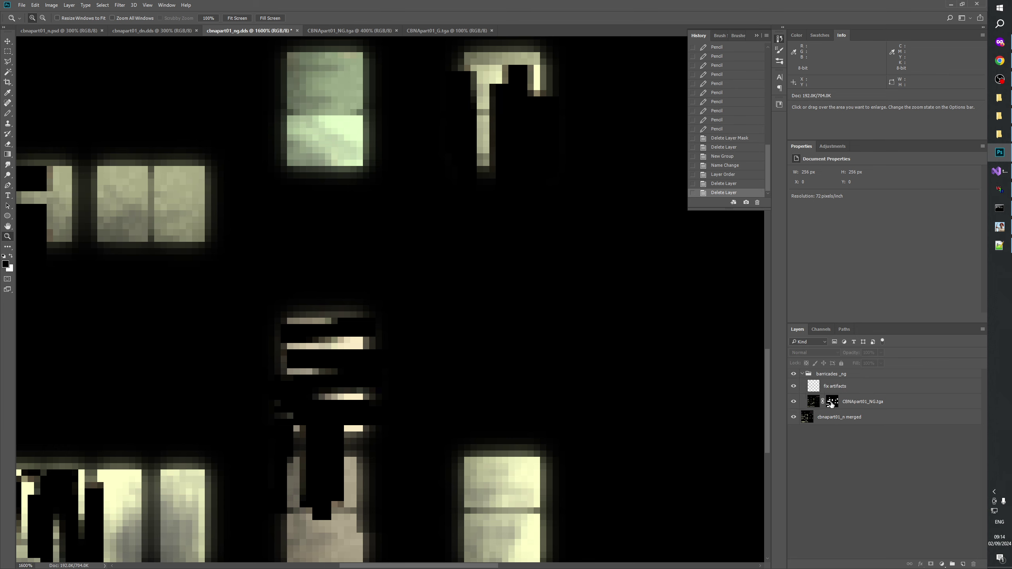
right_click(832, 404)
left_click(849, 407)
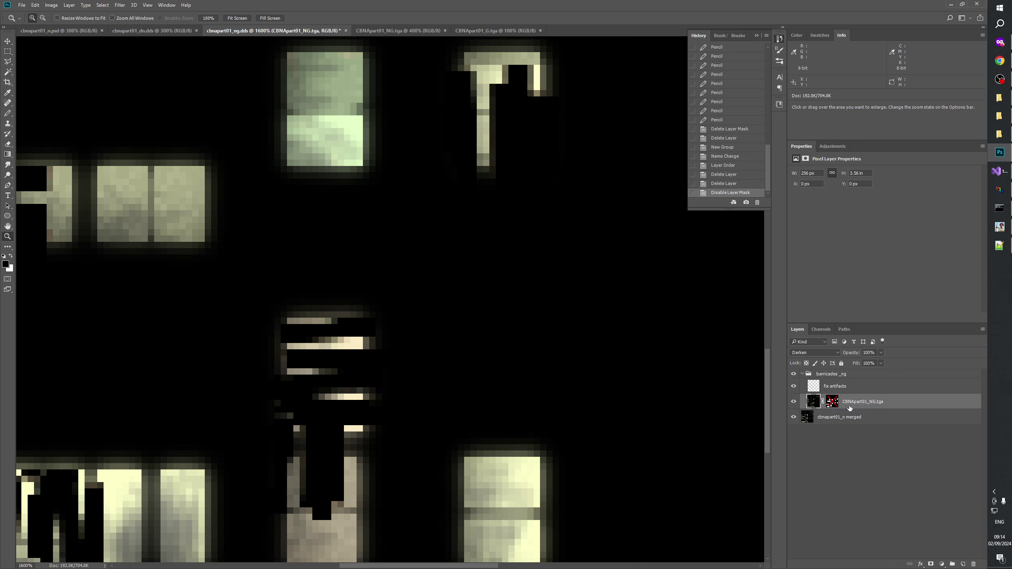
left_click(831, 402, "shift")
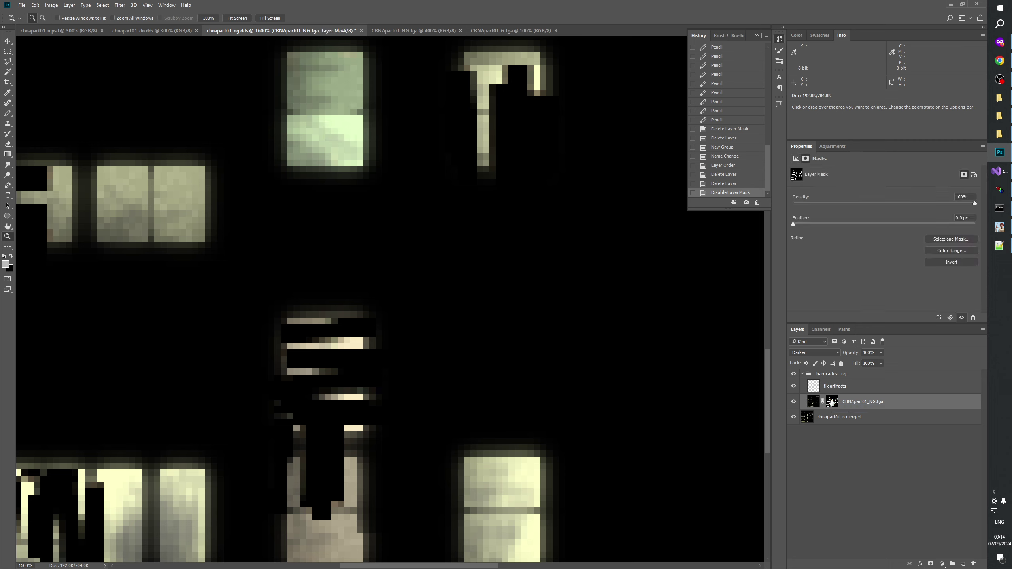
right_click(844, 405)
left_click(845, 406)
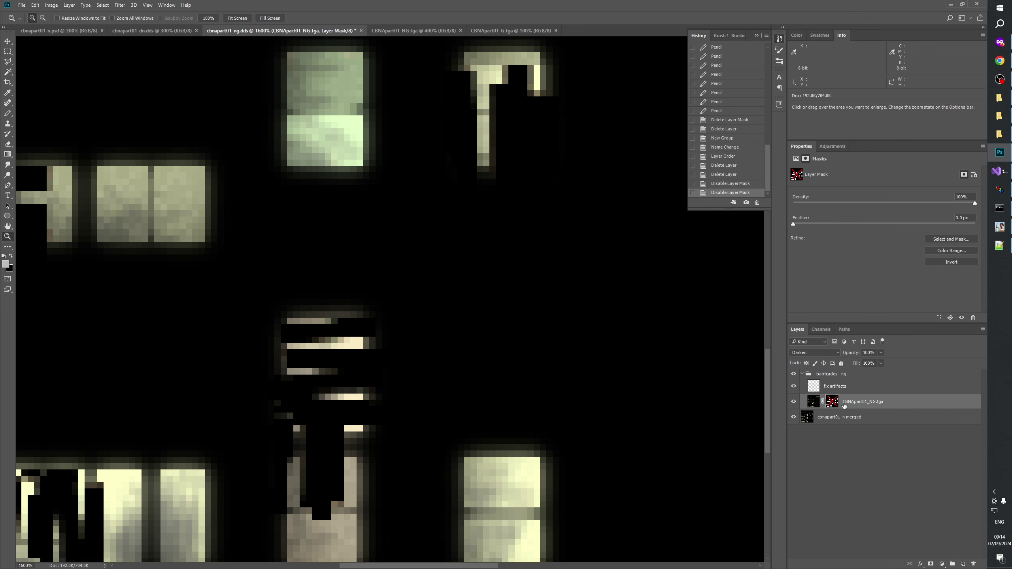
left_click(831, 404, "shift")
left_click(794, 402)
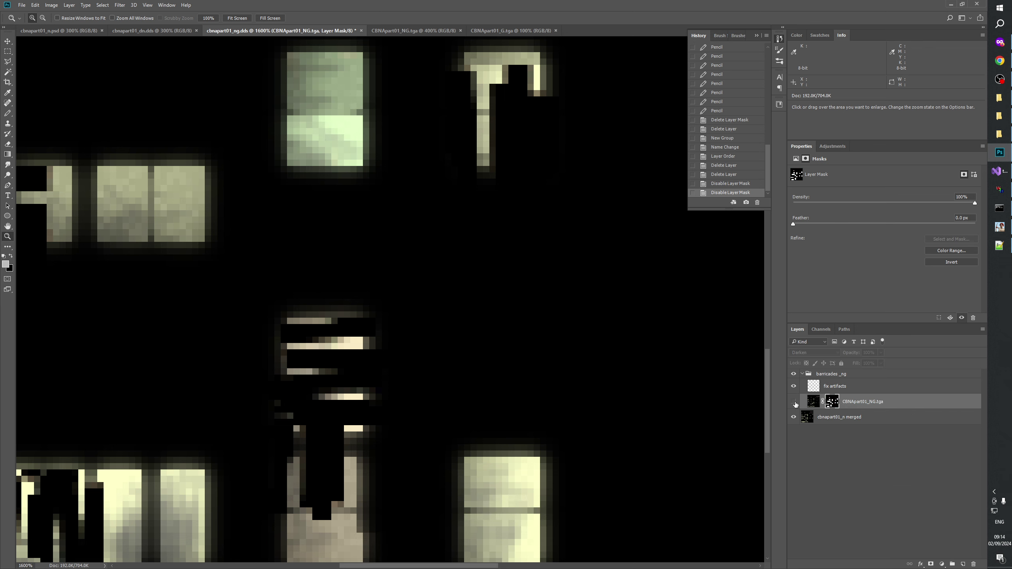
left_click(794, 402)
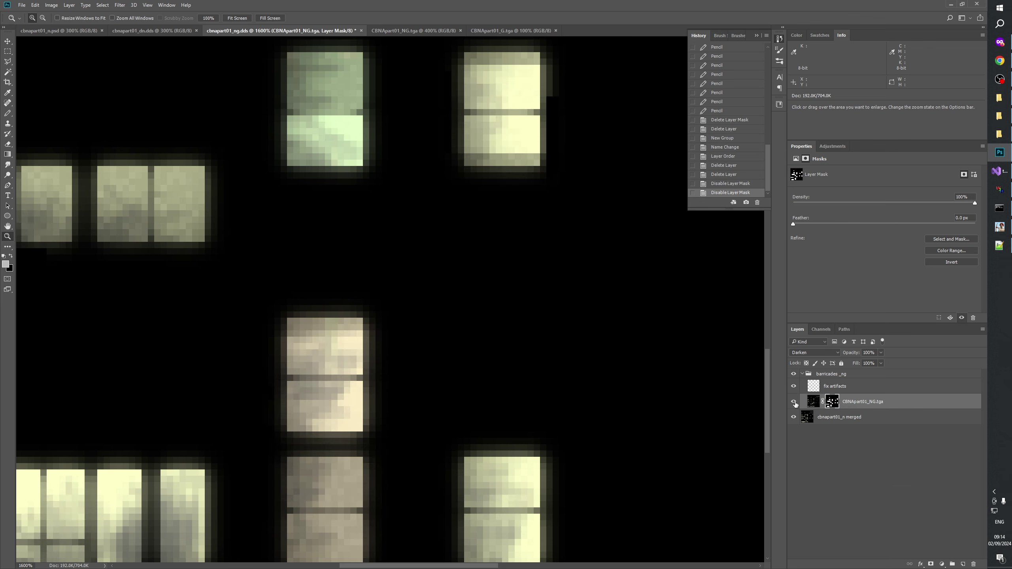
right_click(829, 406)
left_click(847, 409)
left_click_drag(414, 515, 428, 364)
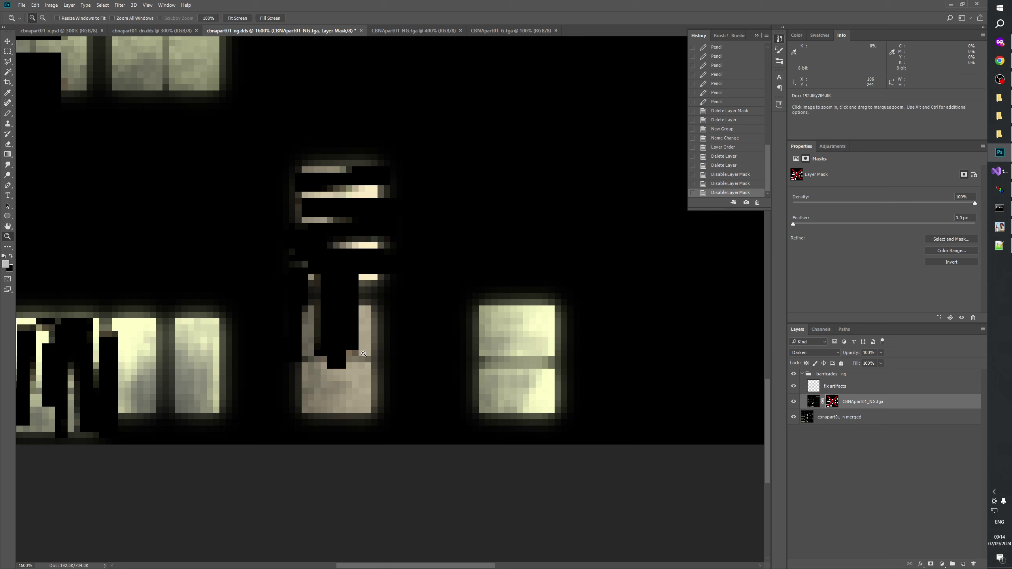
left_click(831, 403, "shift")
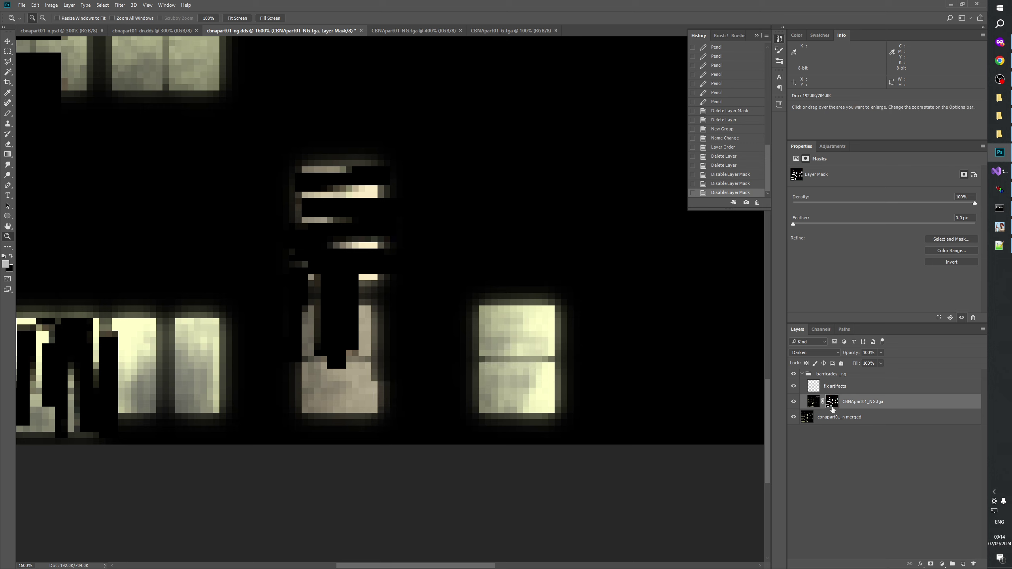
- Compare the windows in cbnapart01_n.psd with the "fix window sizes _n" group hidden and shown
left_click(70, 31)
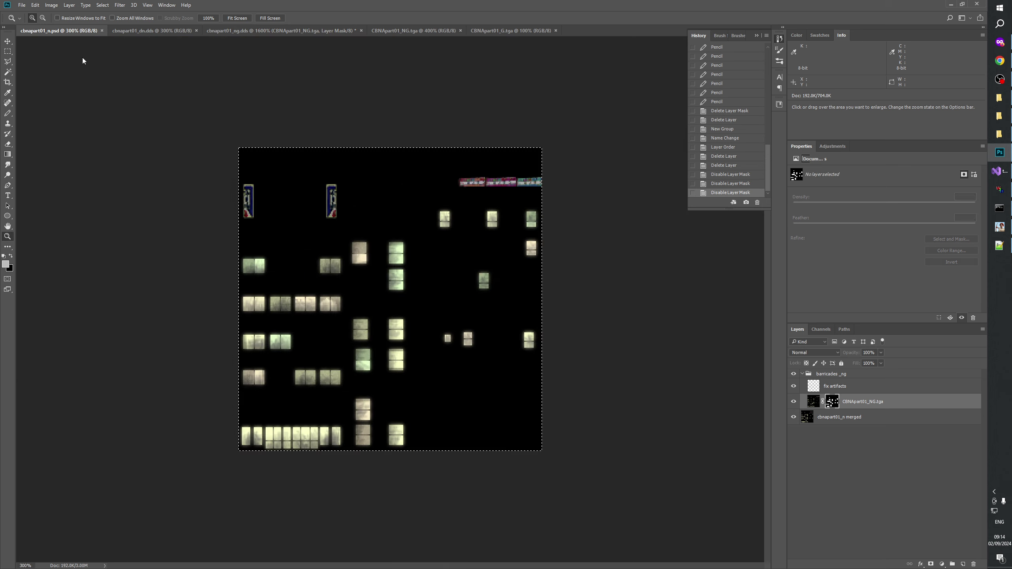
left_click(794, 405)
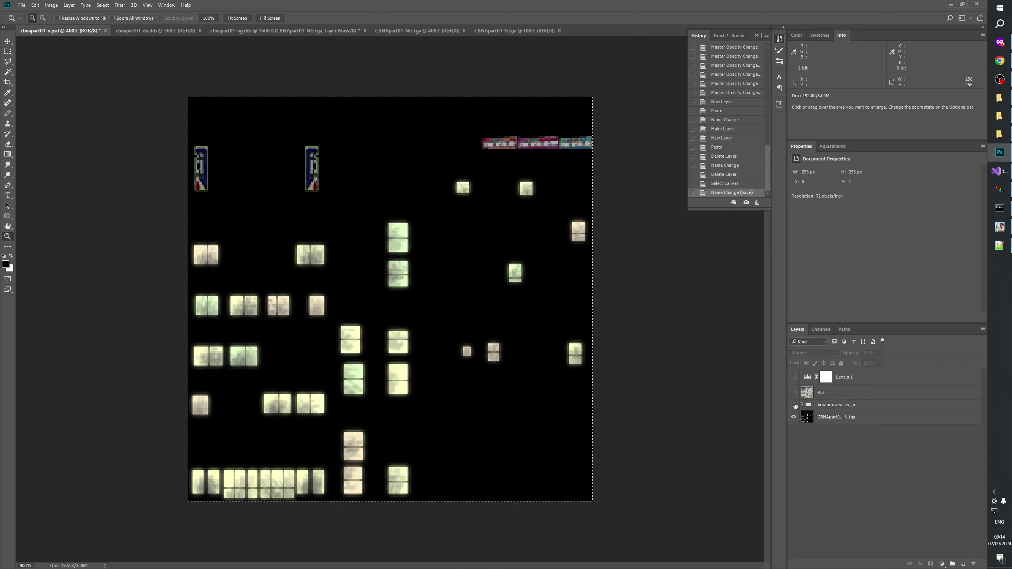
left_click(793, 405)
- Return to cbnapart01_ng.dds and inspect the lower-left barricaded windows with the CBNApart01_NG.tga layer hidden and shown
left_click(254, 32)
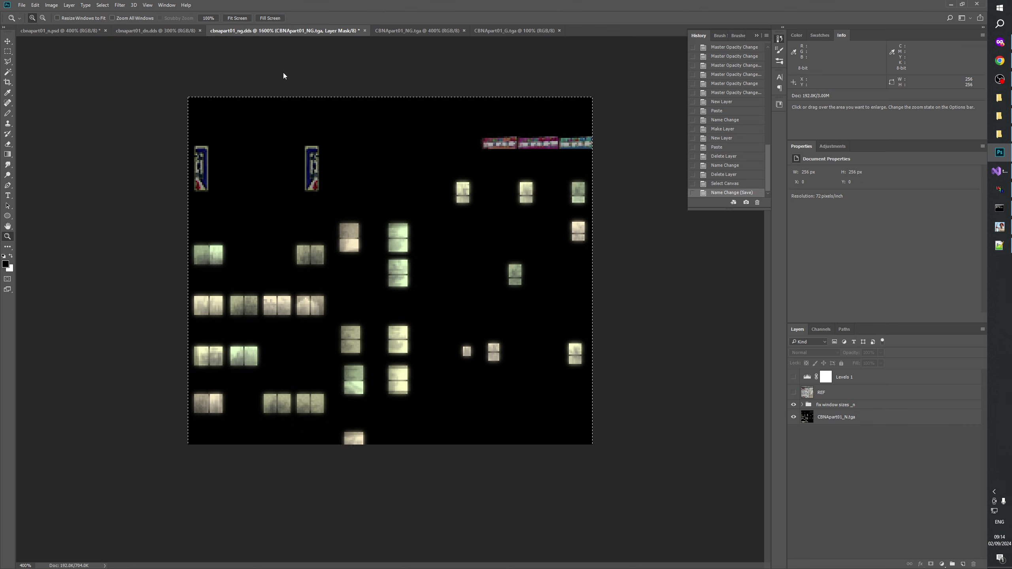
left_click_drag(468, 407, 644, 396)
left_click_drag(324, 380, 485, 392)
left_click_drag(443, 172, 361, 496)
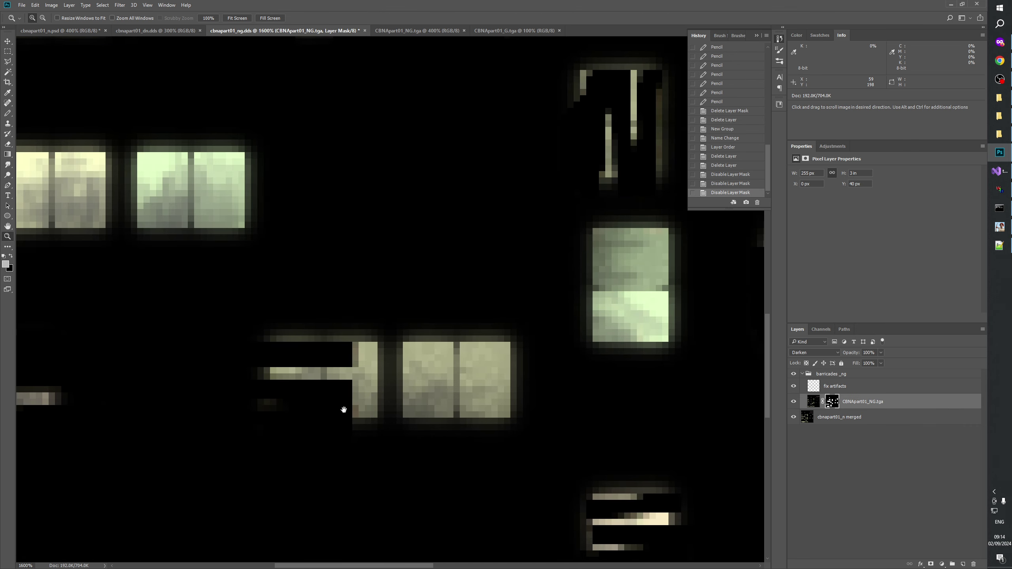
left_click(794, 401)
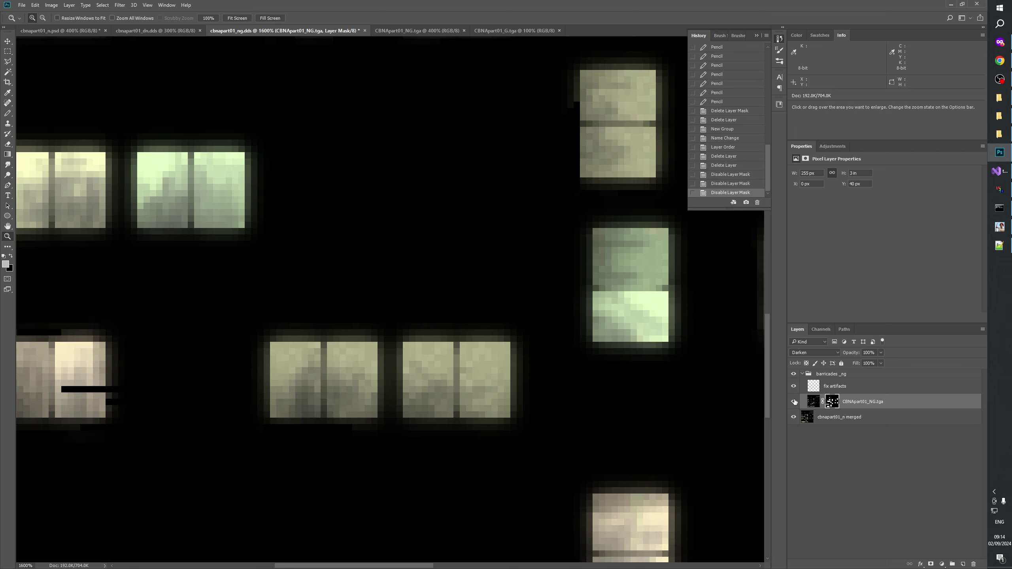
left_click(793, 401)
left_click(794, 402)
left_click(794, 401)
left_click_drag(361, 381, 729, 371)
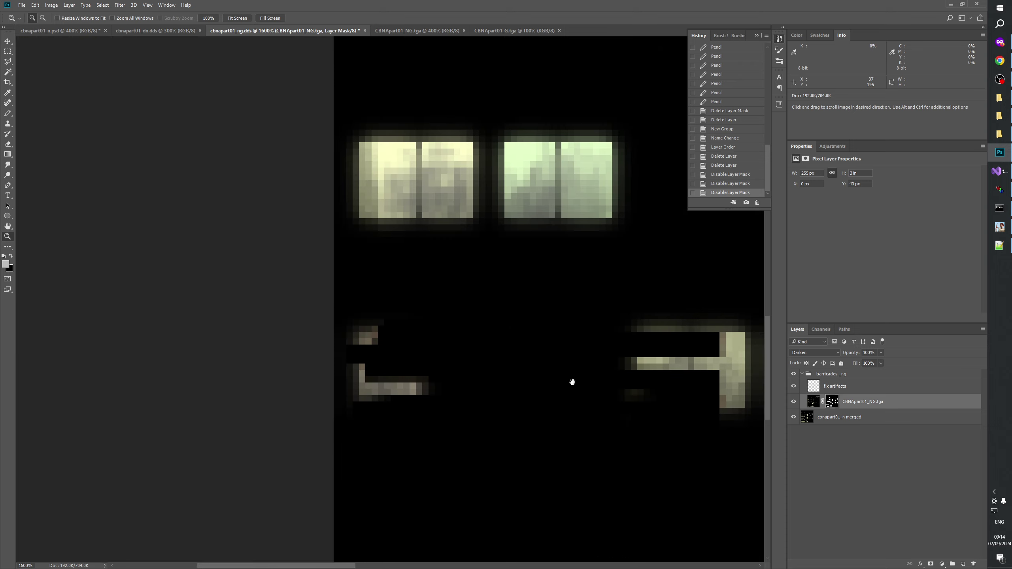
- Inspect the barricaded windows in the lower and middle rows with the CBNApart01_NG.tga layer hidden and shown
left_click(794, 402)
left_click(794, 403)
left_click_drag(553, 312, 474, 534)
left_click_drag(645, 369, 553, 412)
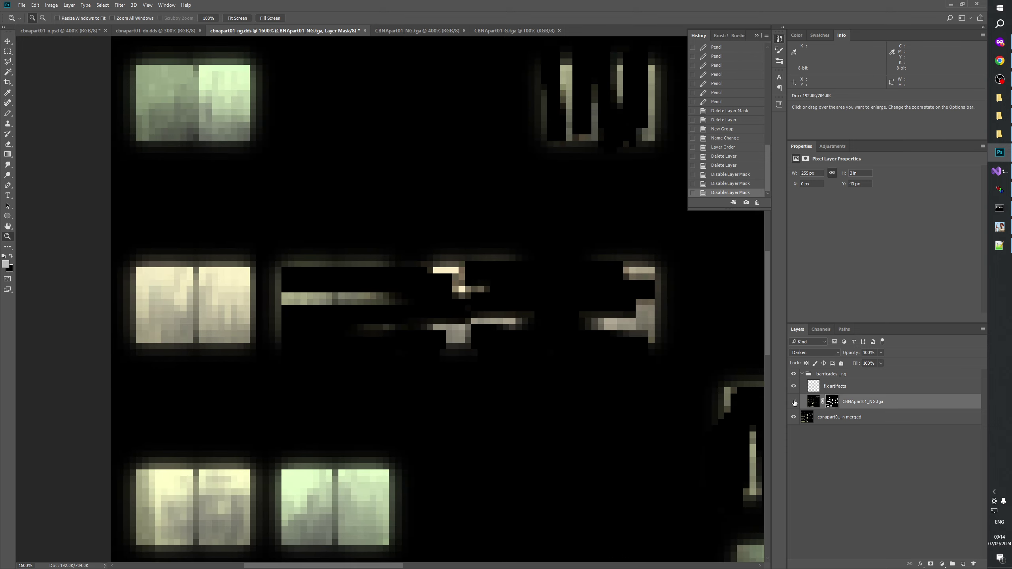
left_click(794, 401)
left_click(794, 401)
left_click(793, 401)
left_click(793, 401)
left_click(793, 401)
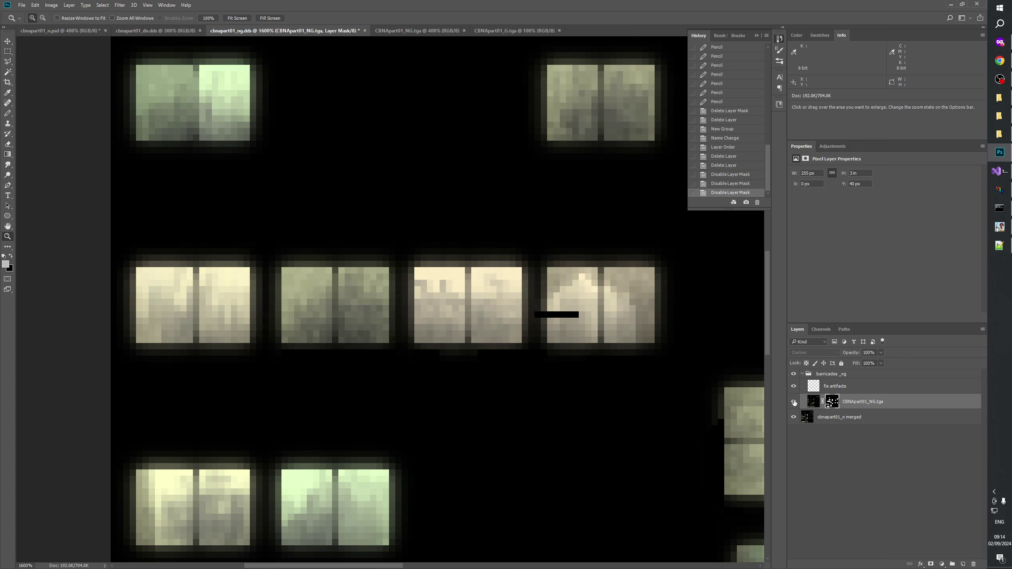
- Compare the central and small right-hand windows with the CBNApart01_NG.tga layer hidden and shown
left_click_drag(596, 399, 225, 346)
left_click(794, 404)
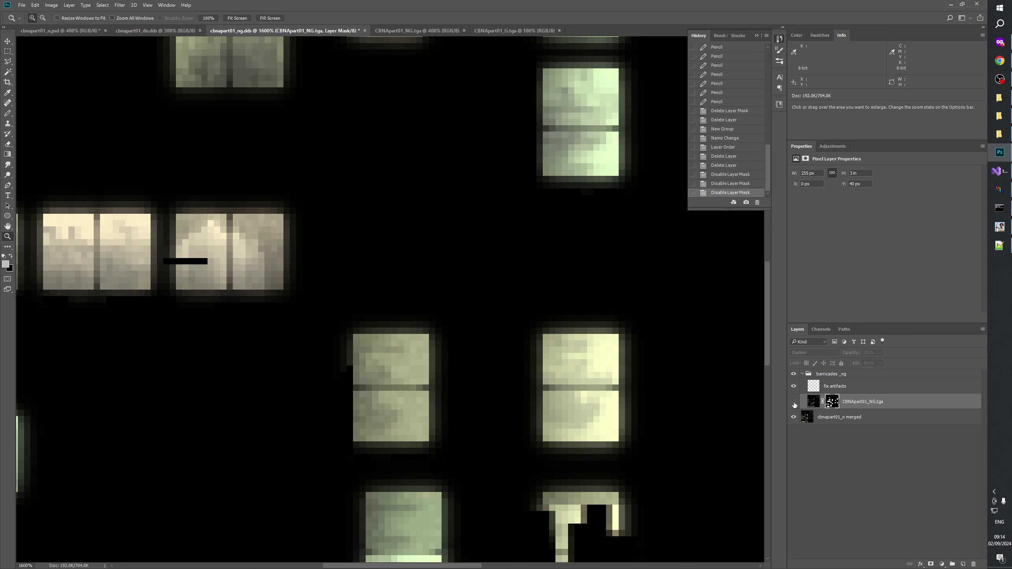
left_click(794, 401)
left_click(793, 402)
left_click(794, 402)
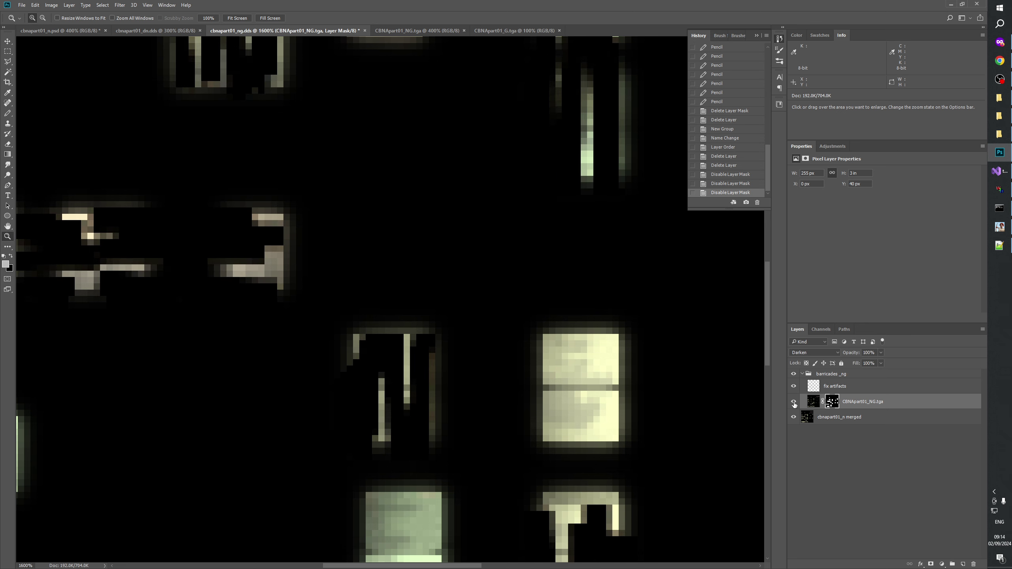
left_click_drag(741, 343, 326, 319)
left_click_drag(562, 379, 526, 348)
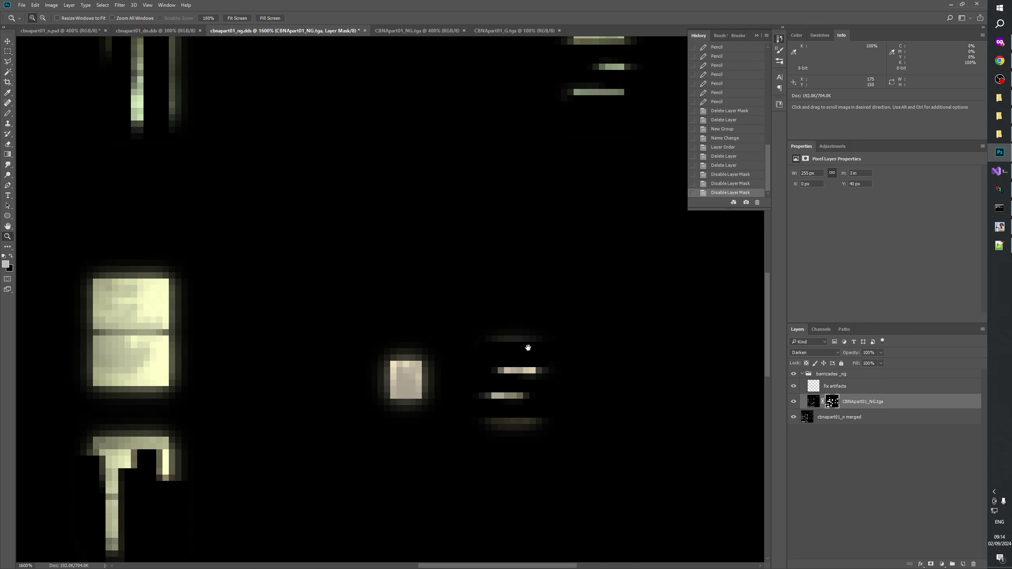
left_click(796, 402)
left_click_drag(322, 371, 987, 528)
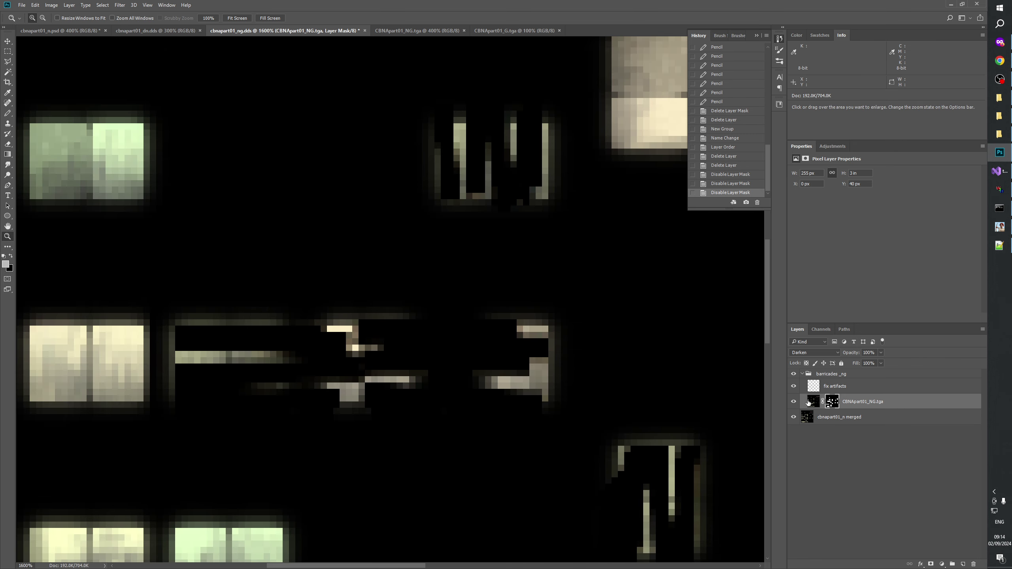
- Select the "fix artifacts" layer and compare the middle-row barricaded windows with it hidden and shown
left_click(825, 388)
left_click(794, 386)
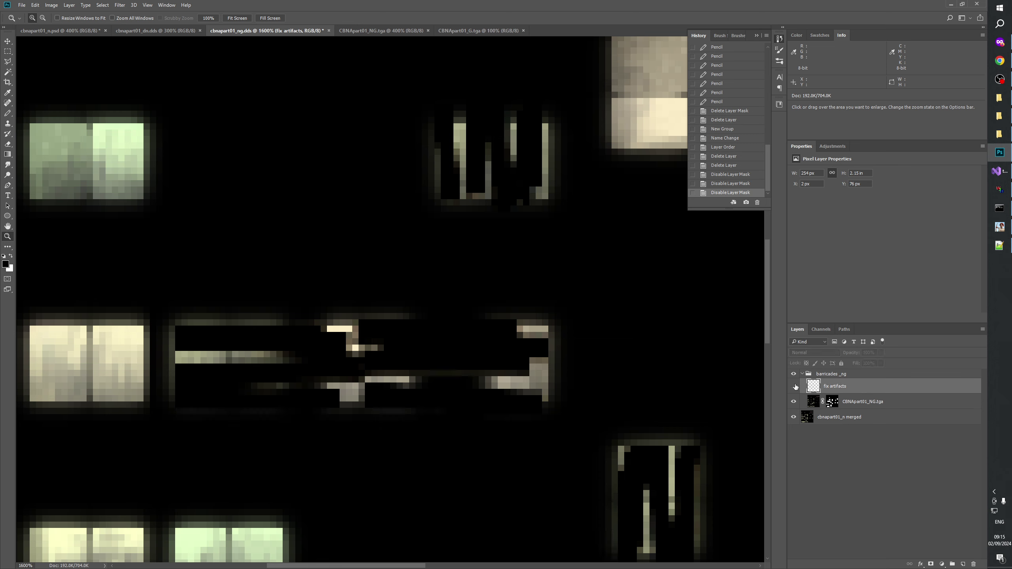
left_click(794, 387)
left_click(794, 387)
left_click(793, 386)
left_click(794, 387)
left_click(794, 386)
left_click(794, 387)
- Clear a rectangular area about 21 by 3 px from "fix artifacts" between the two rightmost middle-row barricaded windows
left_click(8, 52)
left_click_drag(415, 363, 406, 366)
left_click_drag(390, 363, 523, 382)
left_click(793, 386)
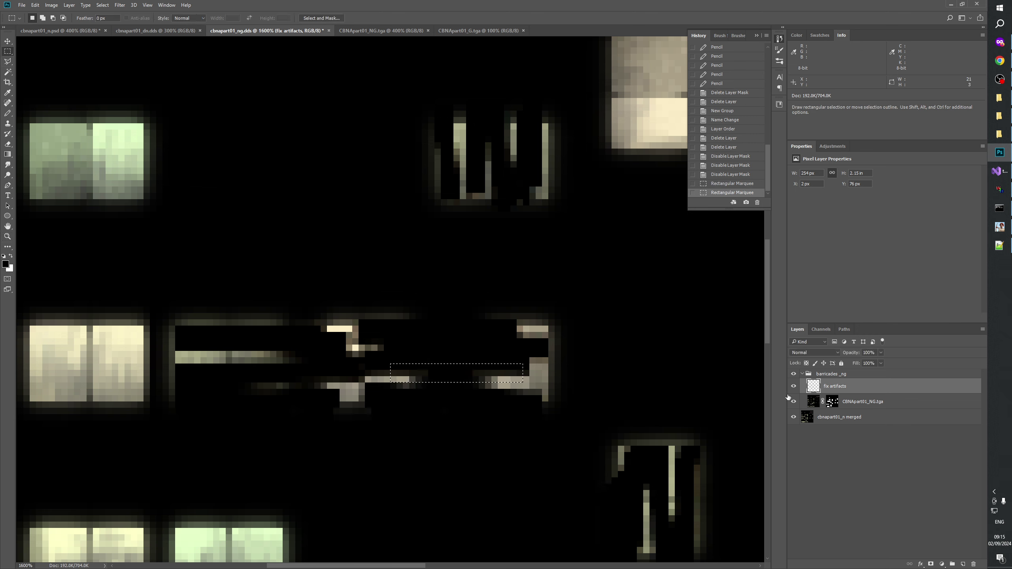
key("Delete")
key("ctrl+d")
- Examine the middle-row windows and the neighboring tall barricaded window by repeatedly hiding and showing "fix artifacts"
left_click(793, 388)
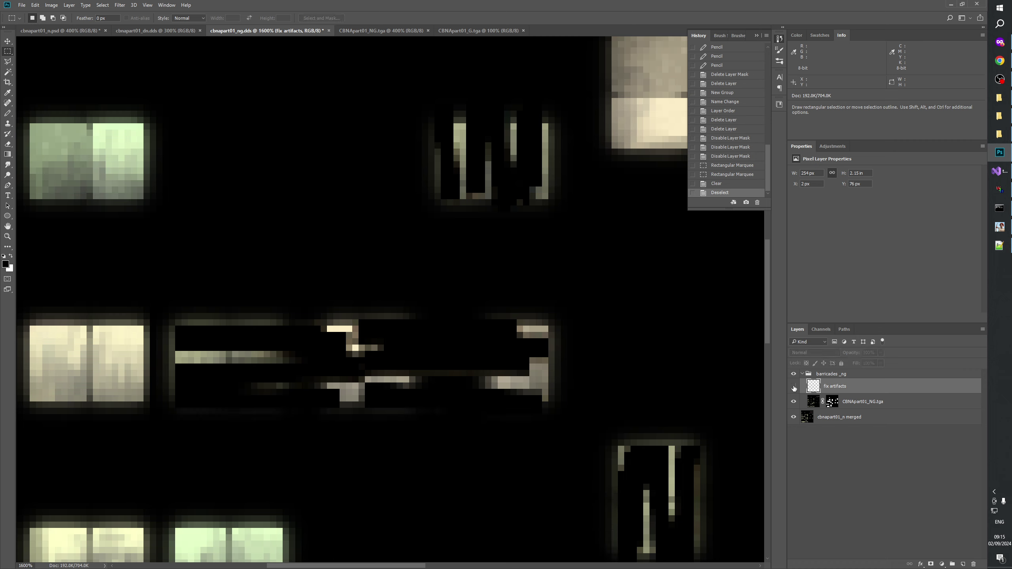
left_click(794, 386)
left_click(794, 387)
left_click(793, 386)
left_click(793, 386)
left_click(793, 387)
left_click(793, 387)
left_click(794, 387)
scroll(434, 427, "down", 3)
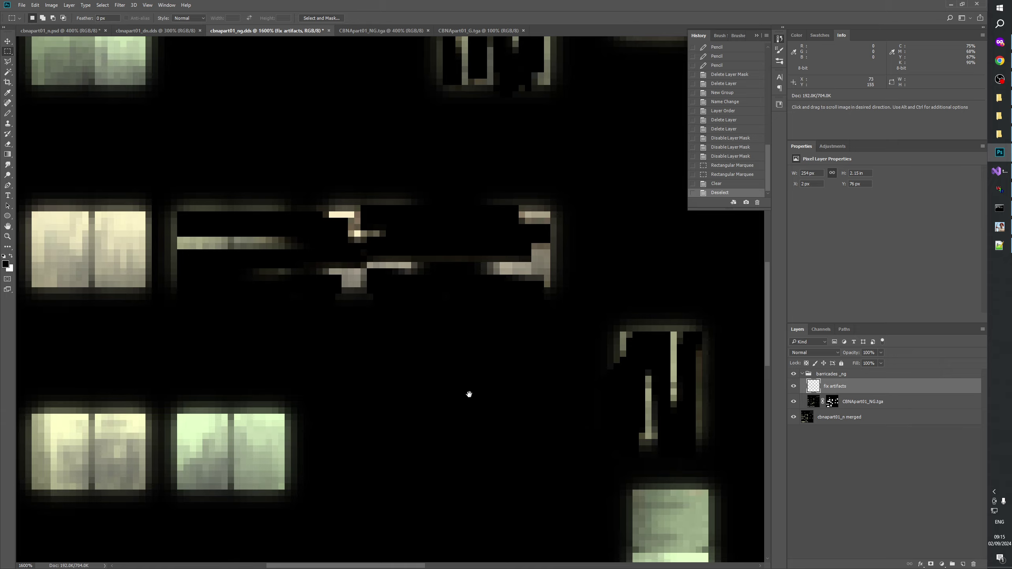
scroll(467, 395, "right", 2)
left_click(794, 386)
left_click(794, 386)
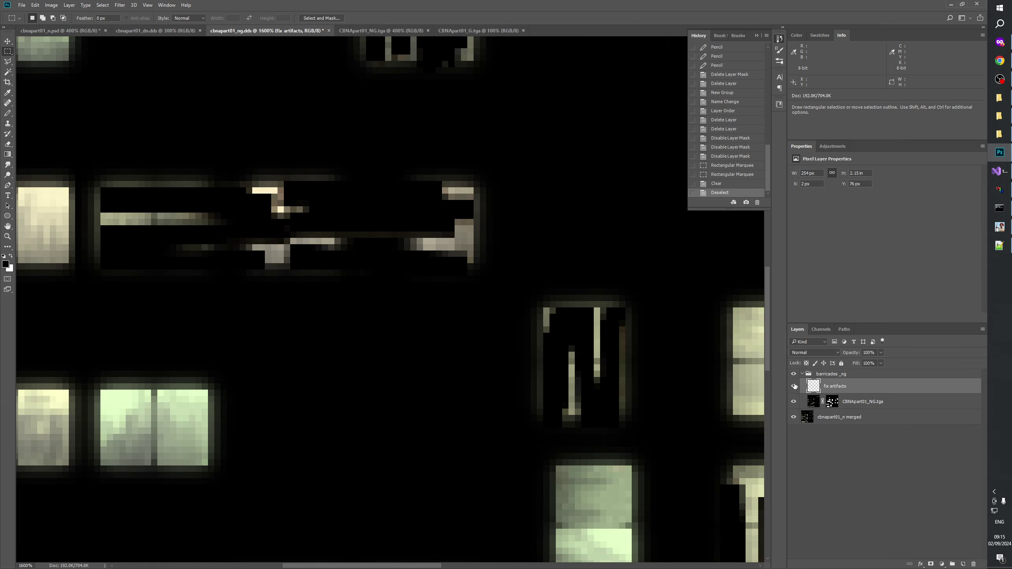
left_click(794, 385)
left_click(794, 386)
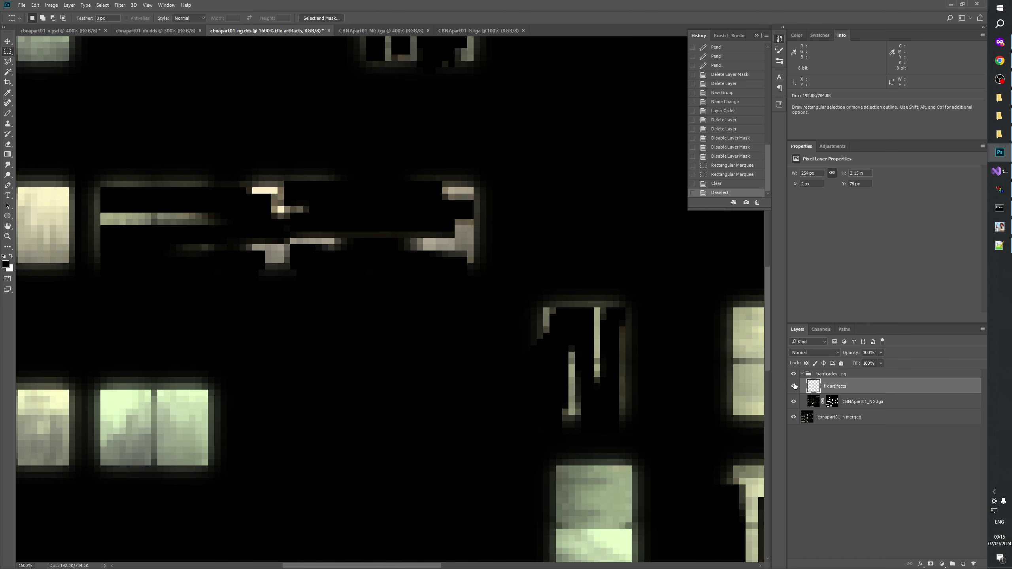
- Look over the surrounding windows and recheck the middle row with "fix artifacts" hidden and shown
left_click(794, 386)
left_click_drag(713, 381, 573, 185)
mouse_move(503, 189)
left_mouse_down()
mouse_move(526, 368)
mouse_move(522, 478)
left_mouse_up()
left_click_drag(473, 180, 467, 314)
mouse_move(750, 335)
left_mouse_down()
mouse_move(428, 341)
mouse_move(224, 376)
left_mouse_up()
left_click_drag(429, 290, 413, 222)
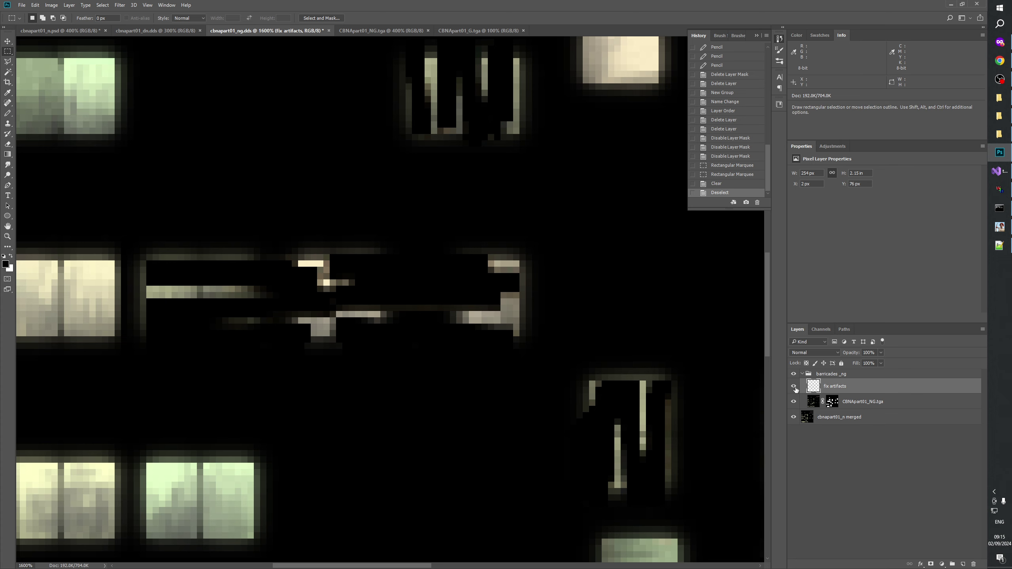
left_click(794, 386)
left_click(794, 387)
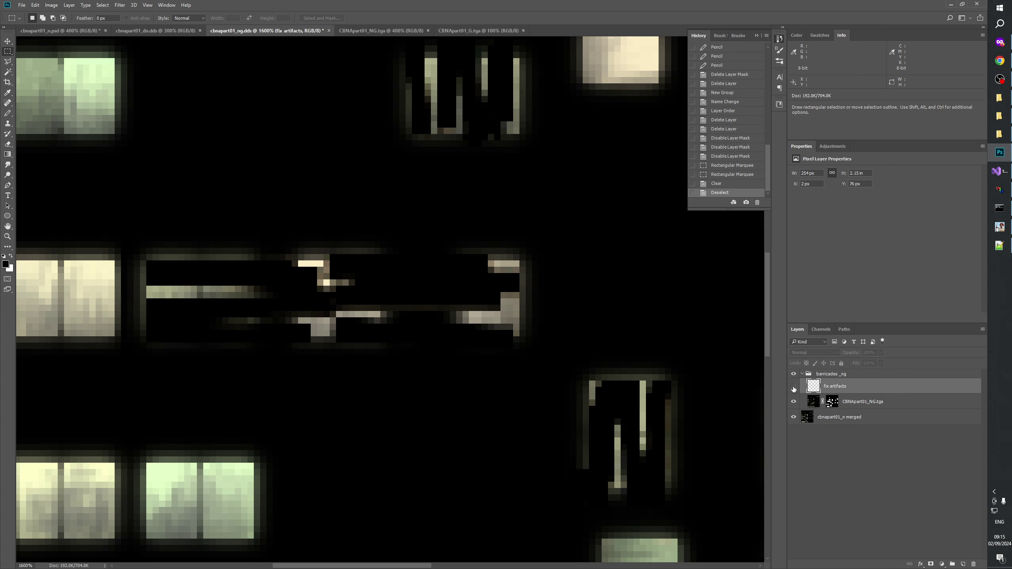
left_click(793, 386)
left_click(794, 387)
- Clear an area about 12 by 22 px from "fix artifacts" along the left side of the tall barricaded window
left_click_drag(560, 409, 496, 313)
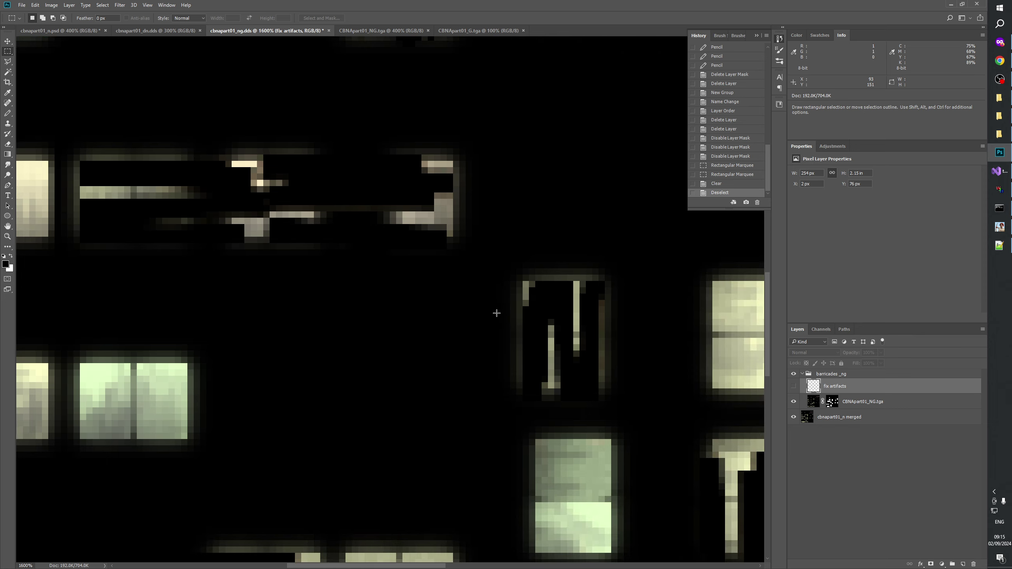
left_click(794, 387)
mouse_move(472, 281)
left_mouse_down()
mouse_move(572, 418)
mouse_move(548, 419)
left_mouse_up()
key("Delete")
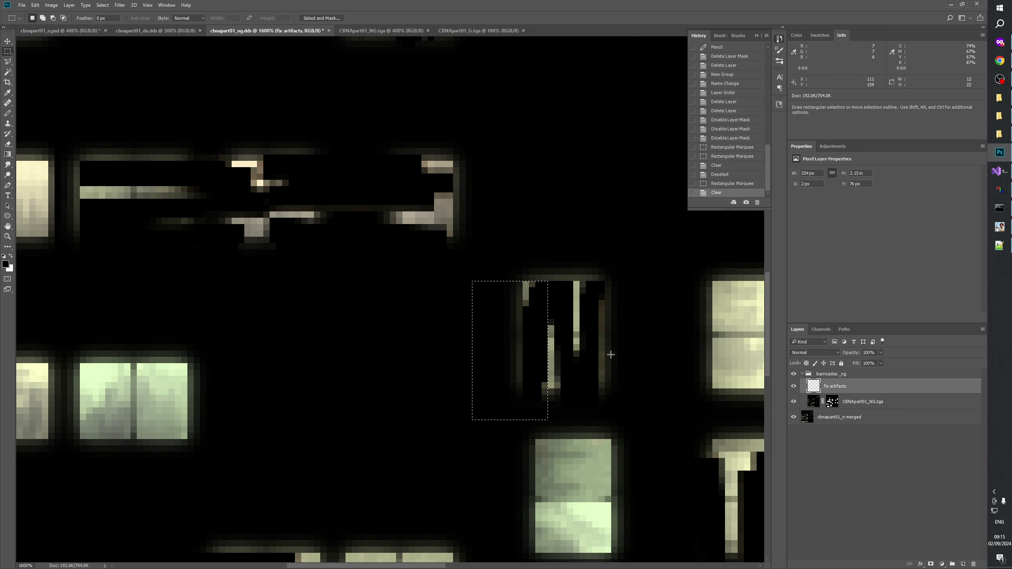
key("ctrl+d")
- Clear a strip about 52 by 7 px from "fix artifacts" along the bottom edge of the middle-row barricaded windows
left_click_drag(391, 323, 594, 418)
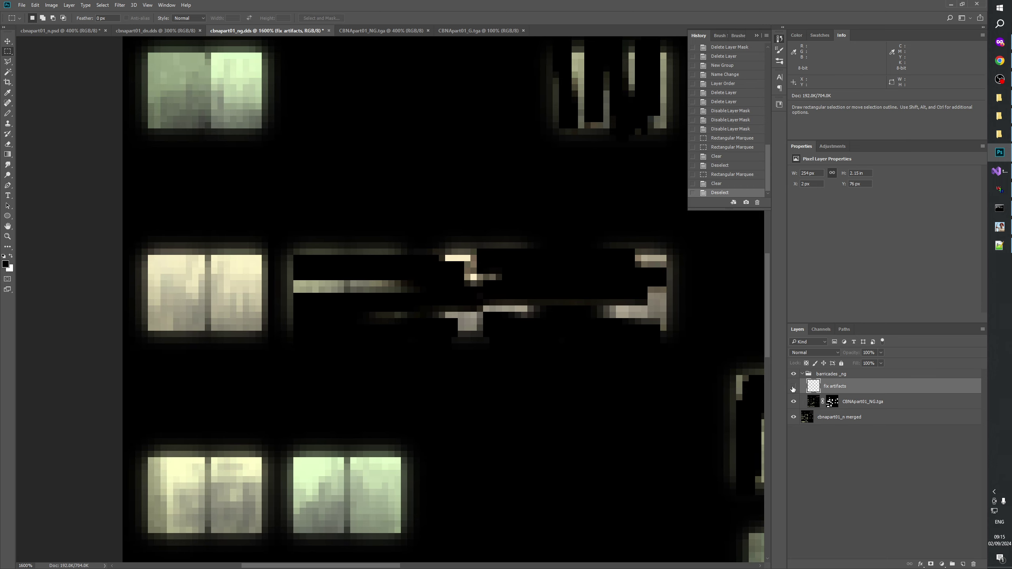
left_click(793, 387)
left_click(793, 386)
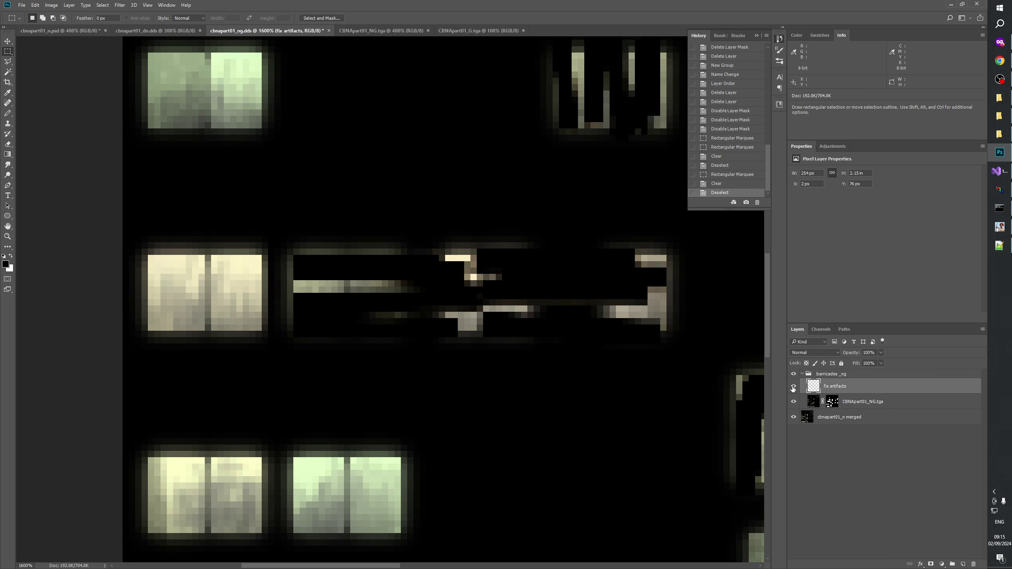
left_click(793, 387)
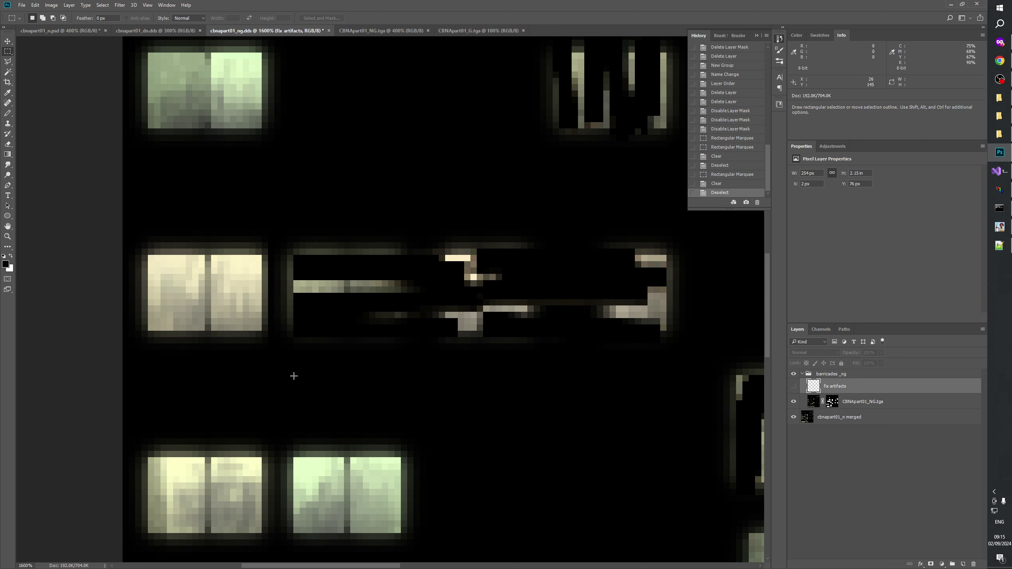
left_click_drag(274, 369, 603, 324)
left_click(792, 386)
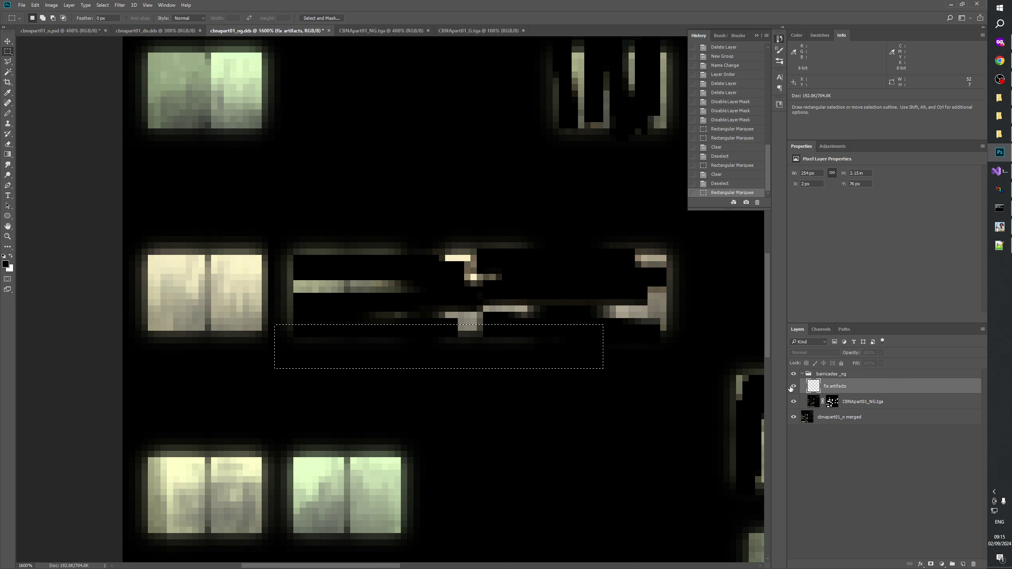
left_click(793, 387)
left_click(792, 386)
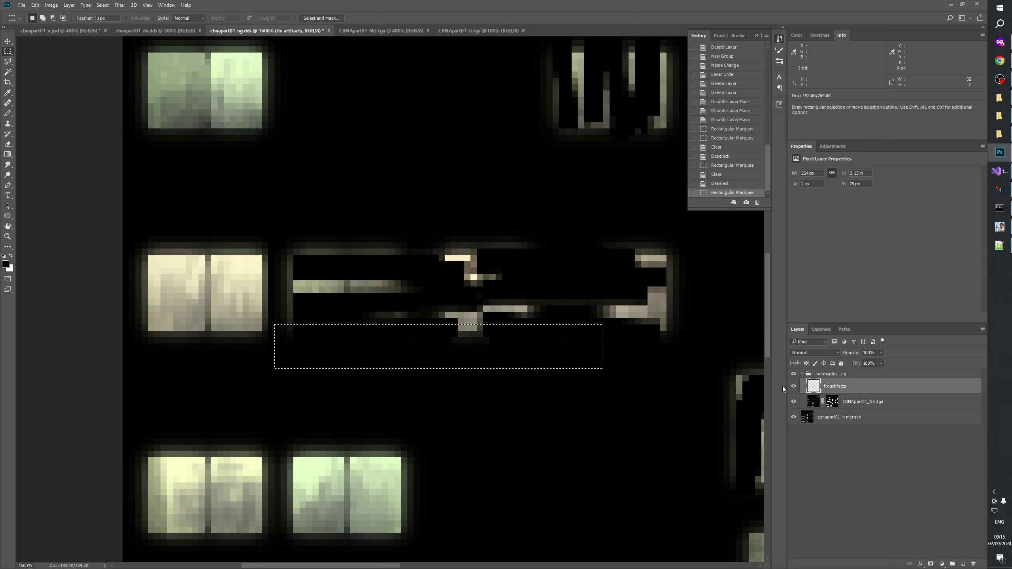
key("Delete")
key("ctrl+d")
- Compare the lower-left barricaded windows with the "fix artifacts" layer hidden and shown
scroll(524, 342, "down", 3)
scroll(524, 341, "down", 8)
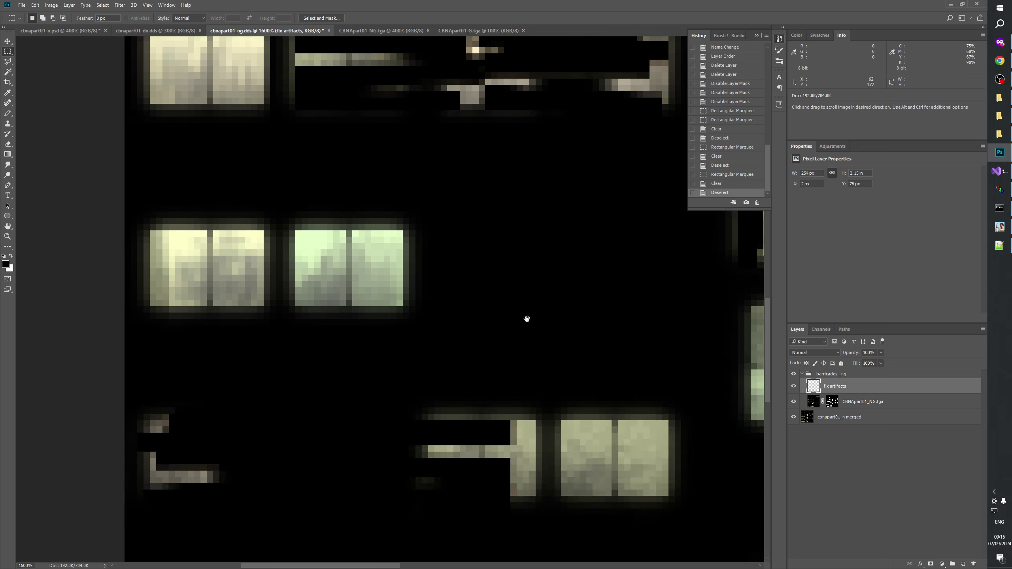
left_click(793, 386)
left_click(793, 386)
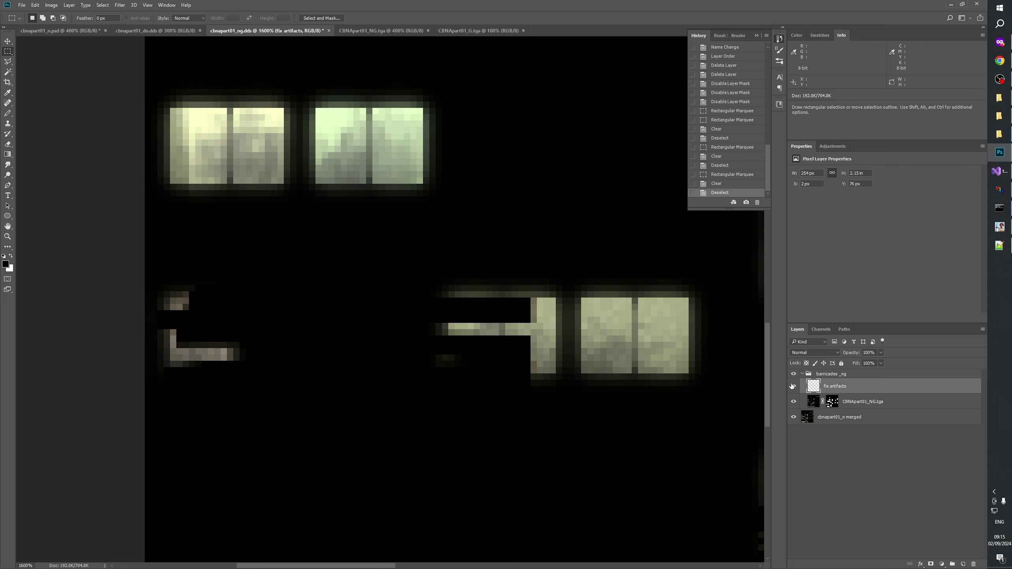
left_click(792, 386)
- Inspect the barricaded windows from the bottom row up to the texture's upper-right corner
left_click_drag(539, 408, 517, 154)
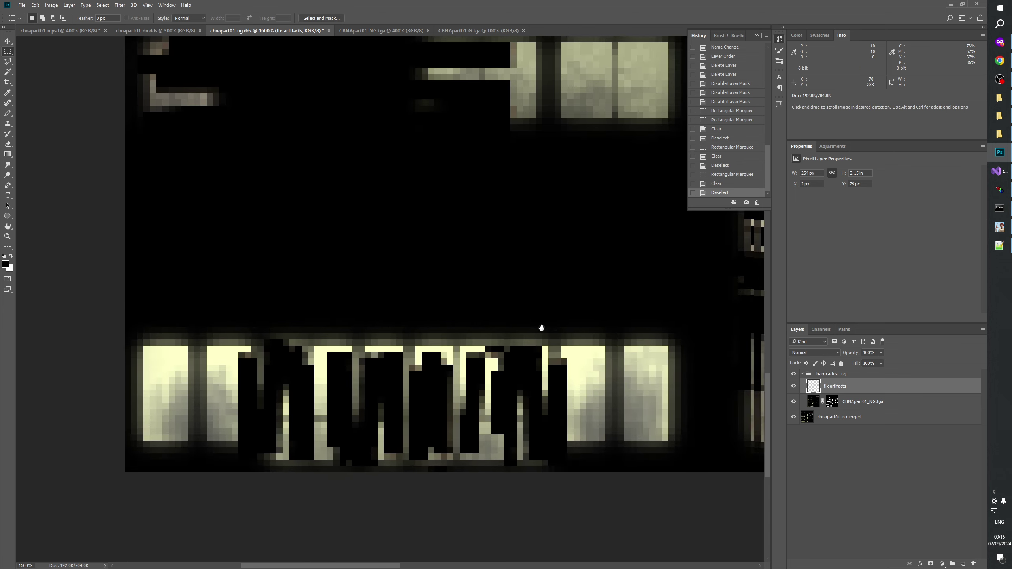
left_click_drag(540, 328, 104, 438)
left_click_drag(653, 325, 323, 342)
left_click_drag(358, 100, 493, 399)
left_click_drag(458, 175, 553, 379)
left_click_drag(556, 73, 350, 287)
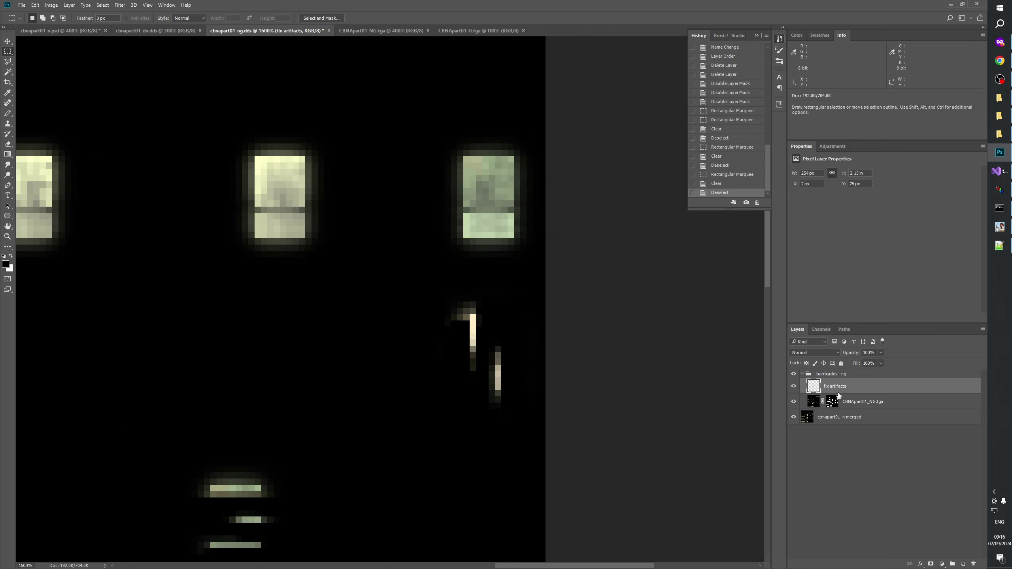
- Check the small slatted windows on the texture's right side with "fix artifacts" hidden and shown
scroll(455, 390, "down", 6)
scroll(447, 321, "left", 4)
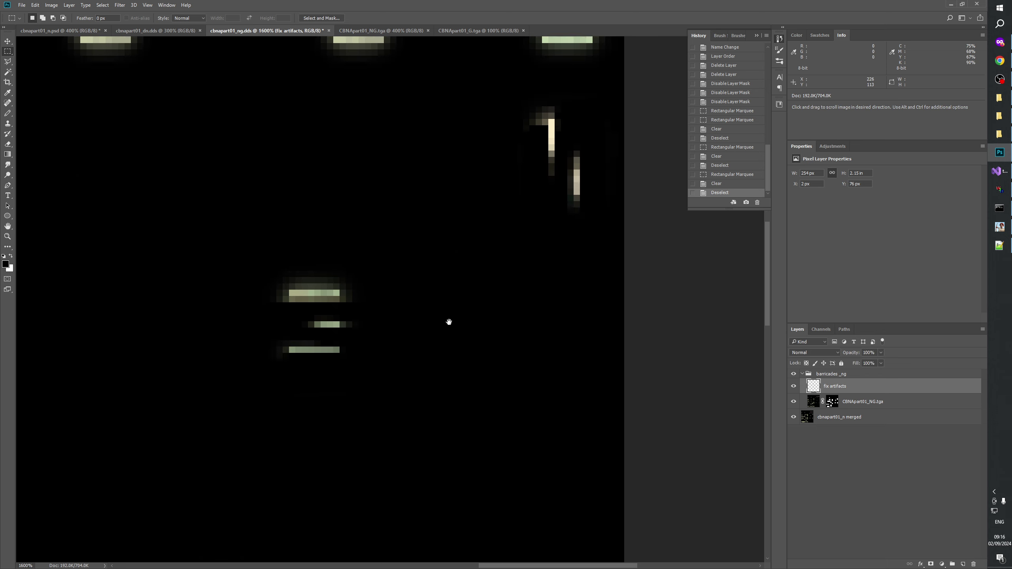
scroll(549, 296, "down", 5)
scroll(549, 296, "left", 4)
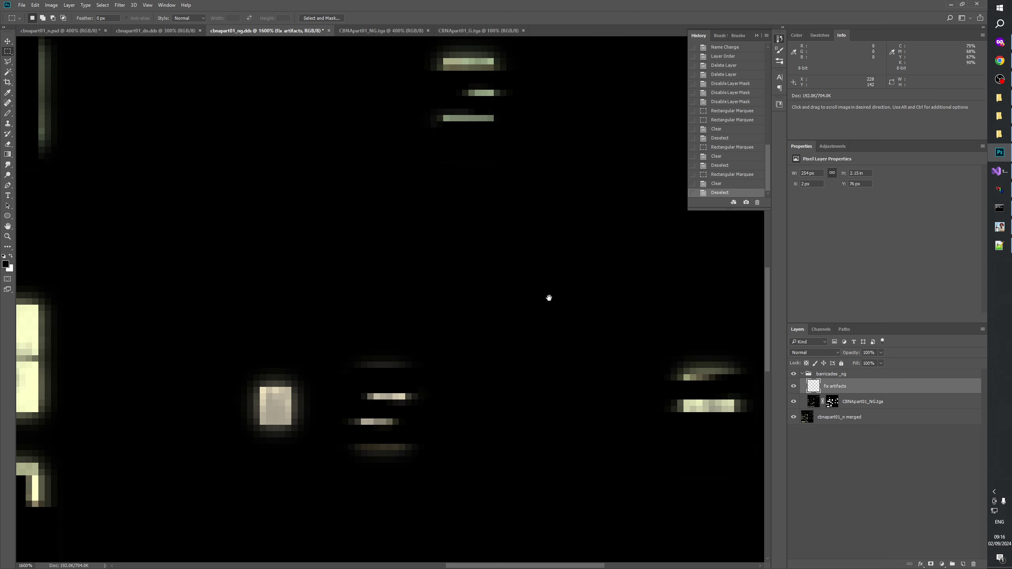
left_click(793, 386)
left_click(793, 386)
left_click(793, 386)
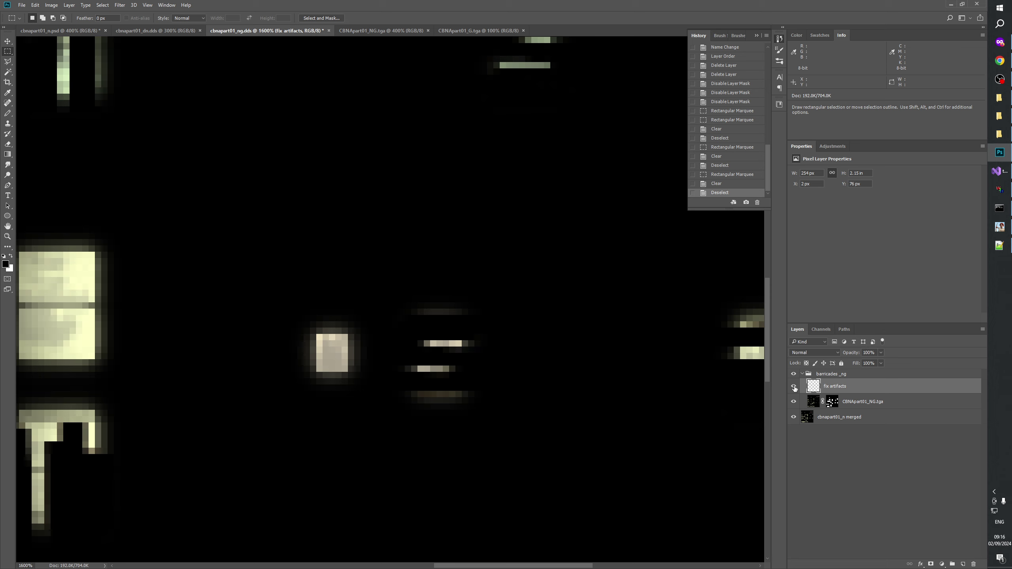
left_click(793, 386)
- Compare the central tall windows and the slatted window at the right edge with "fix artifacts" hidden and shown
scroll(615, 331, "down", 3)
scroll(614, 332, "left", 6)
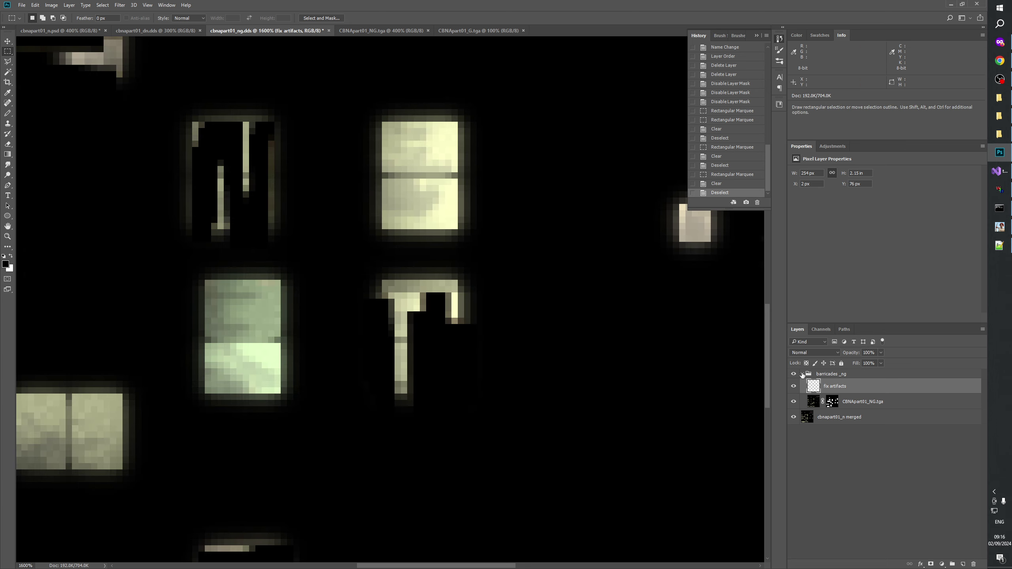
left_click(794, 386)
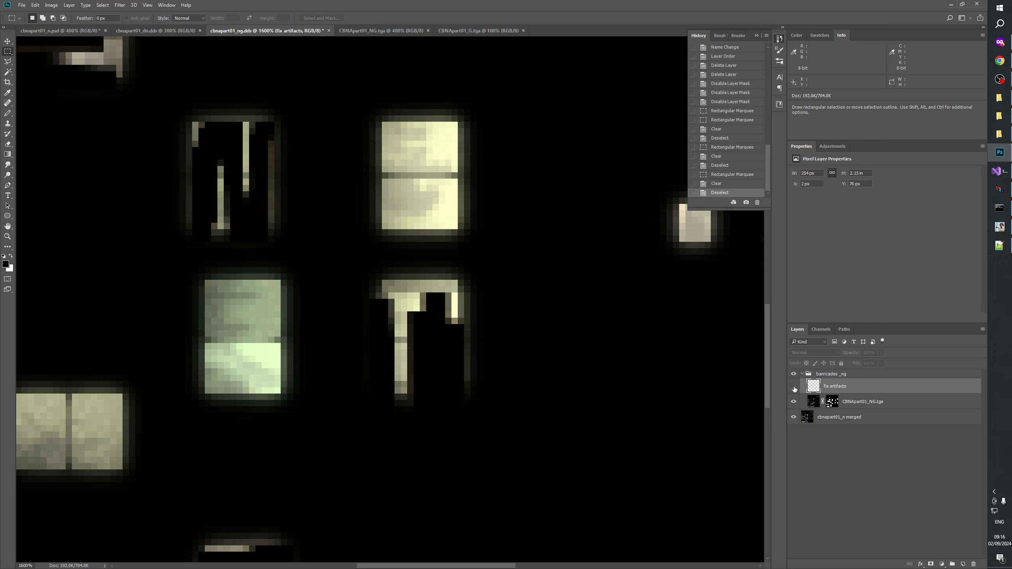
left_click(794, 388)
left_click(794, 388)
scroll(375, 373, "right", 10)
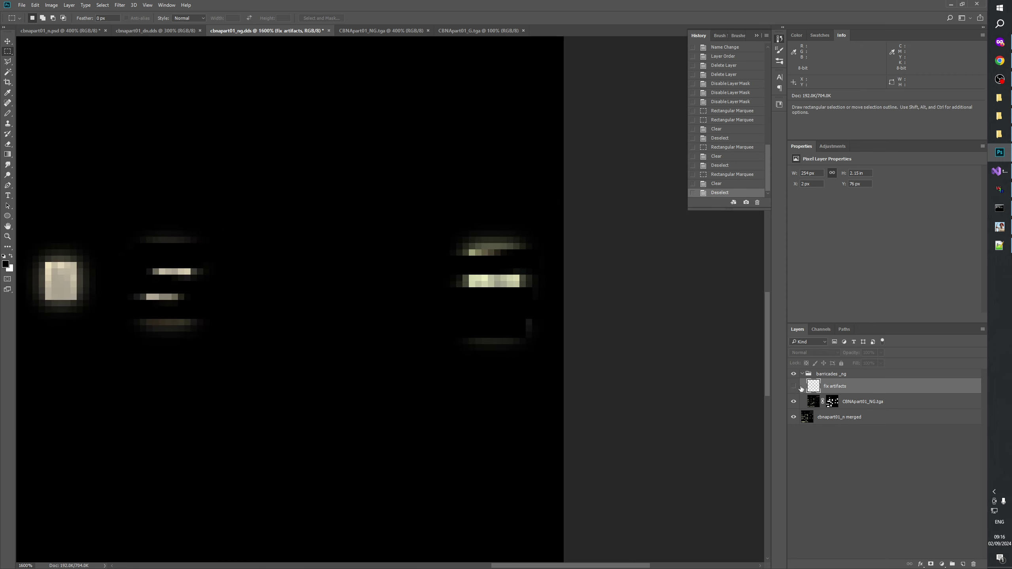
left_click(794, 386)
left_click(794, 387)
scroll(592, 380, "left", 10)
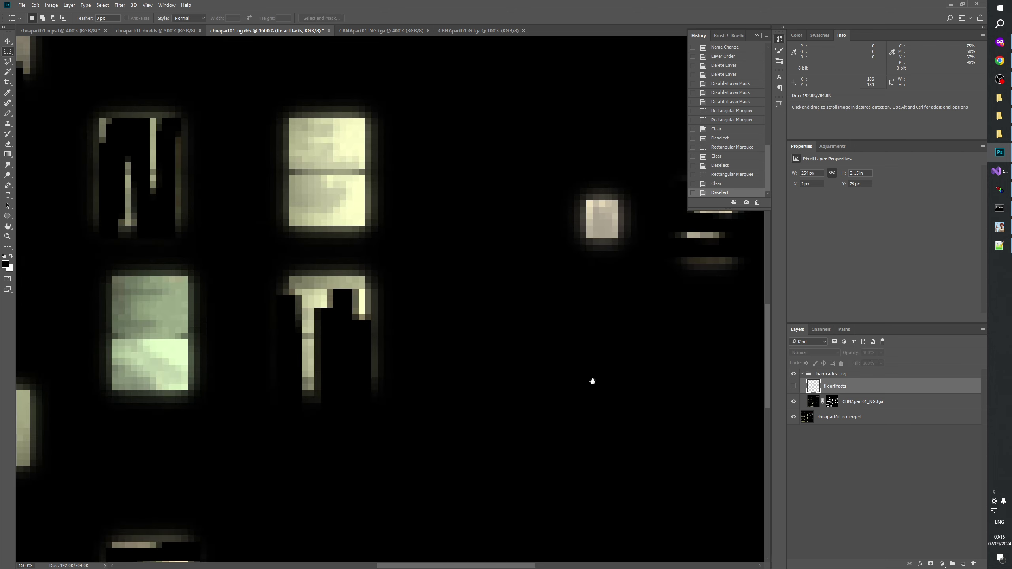
left_click(793, 386)
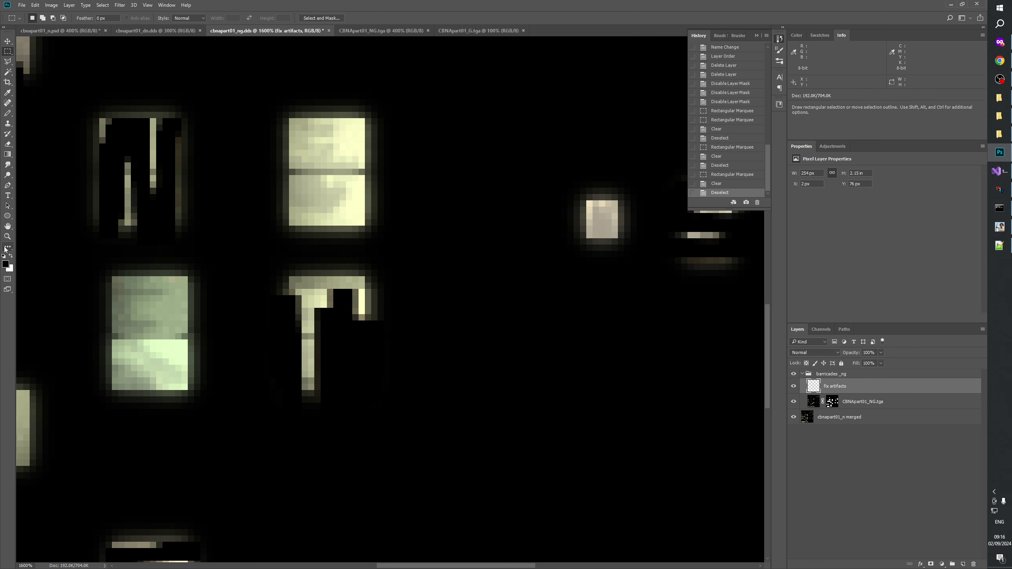
- View the whole night texture at 300% zoom
left_click(7, 236)
right_click(384, 283)
left_click(418, 299)
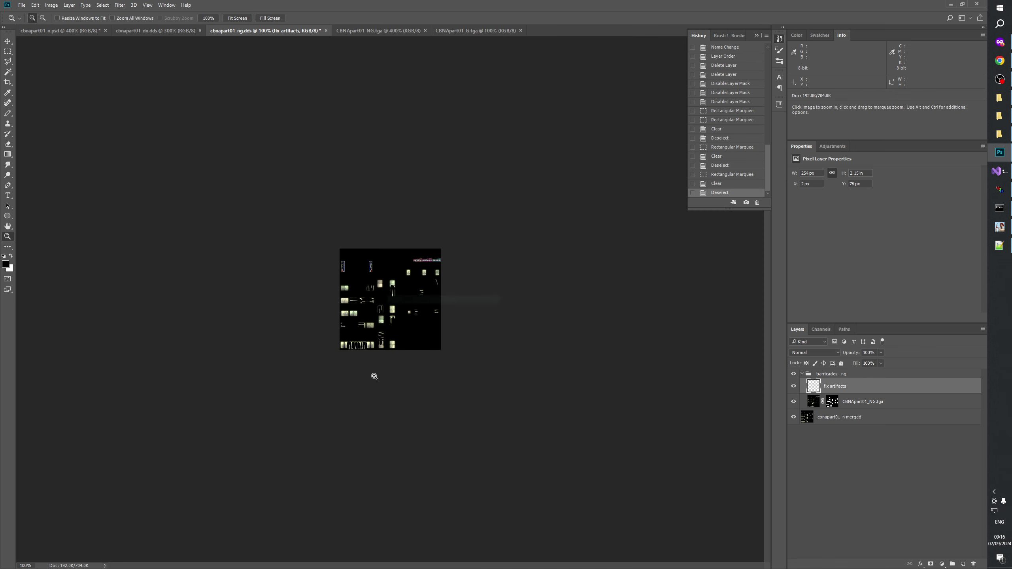
left_click(382, 346)
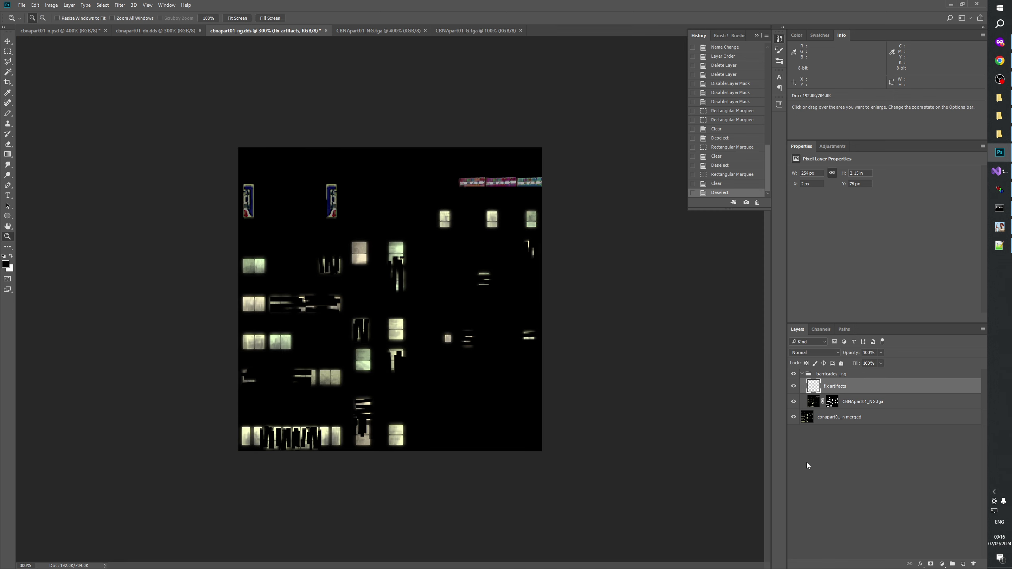
- Collapse the "barricades _ng" layer group and try to save the texture as cbnapart01_ng.dds
left_click(872, 483)
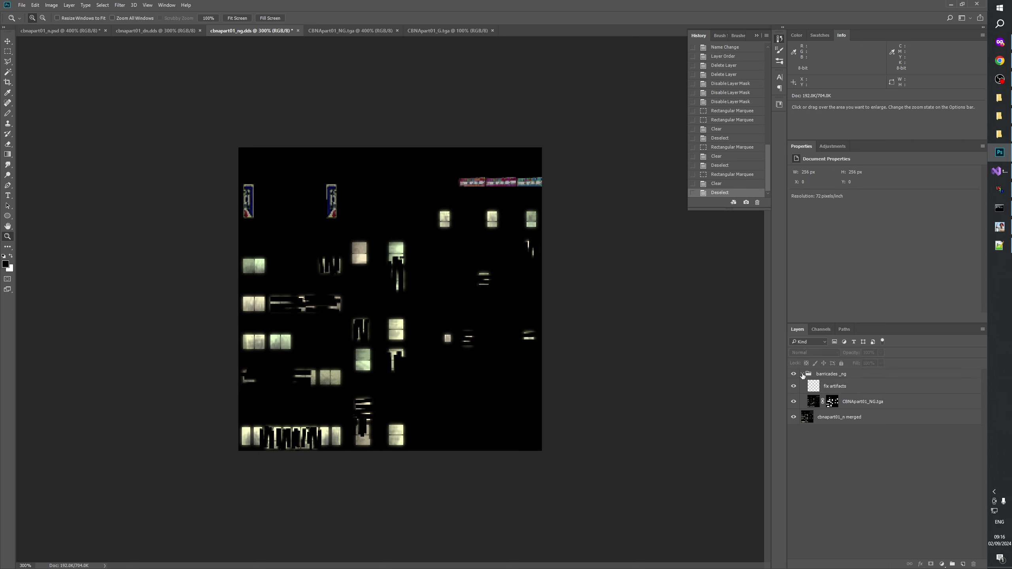
left_click(802, 374)
key("ctrl+s")
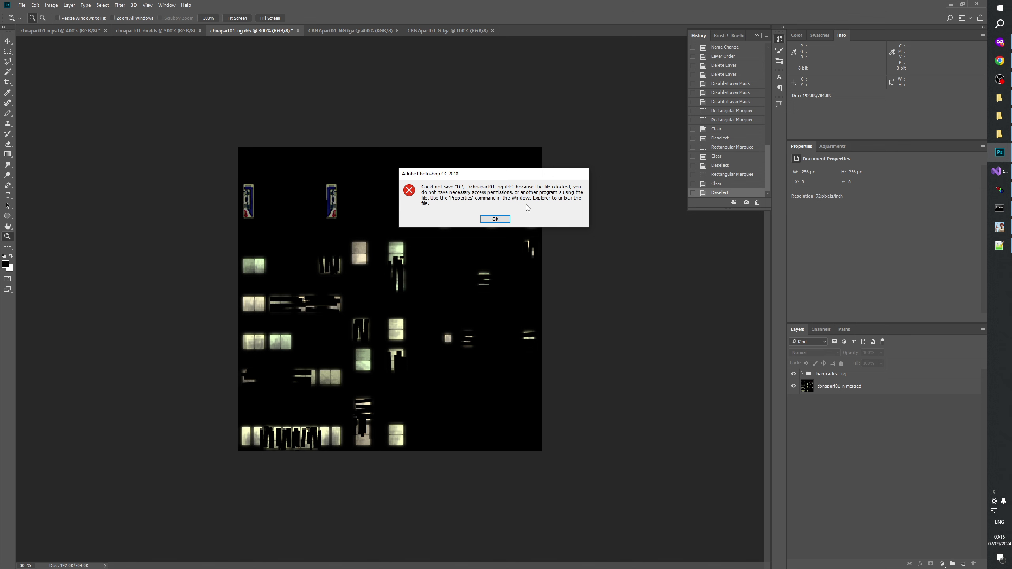
key("Return")
- Save the layered texture in Photoshop format as cbnapart01_ng.psd with Maximize Compatibility, and collapse the history list
left_click(21, 5)
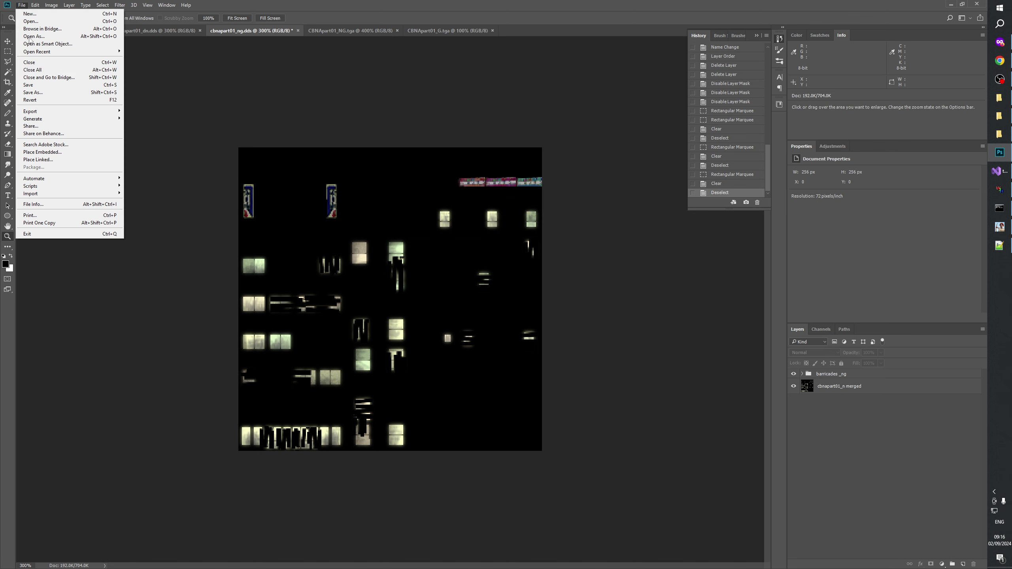
left_click(32, 93)
left_click(100, 254)
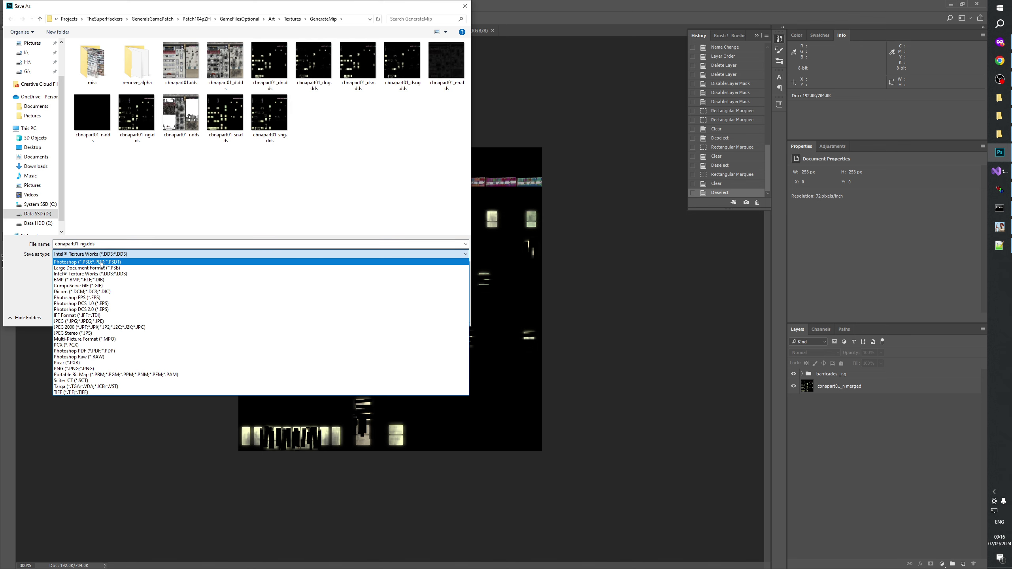
left_click(101, 262)
left_click(412, 318)
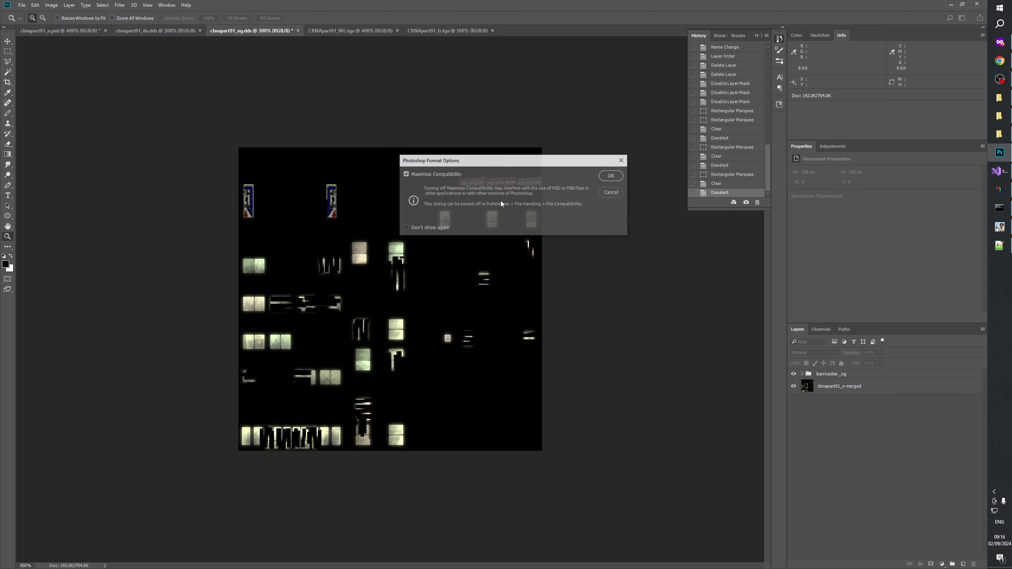
left_click(612, 176)
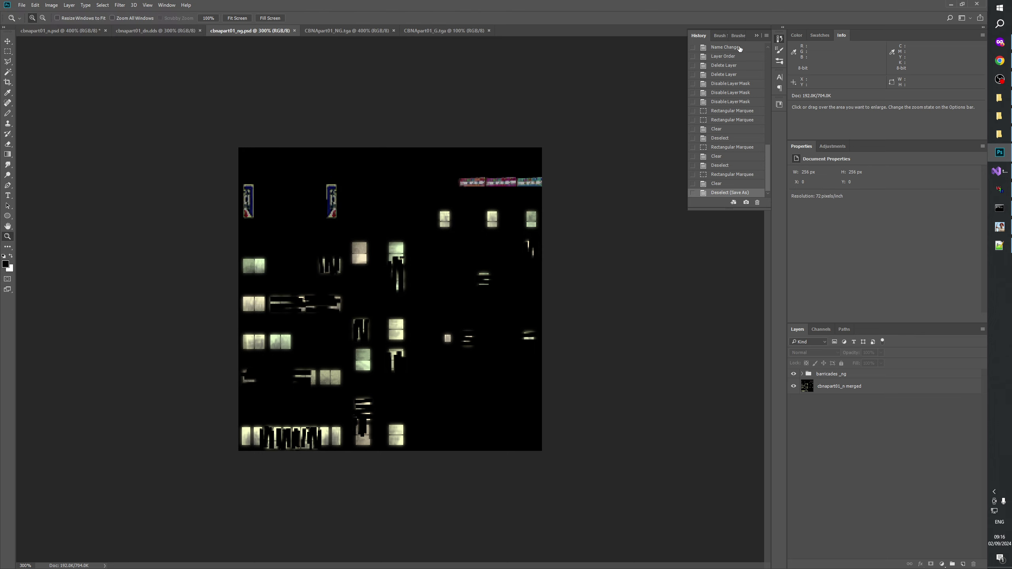
left_click(757, 36)
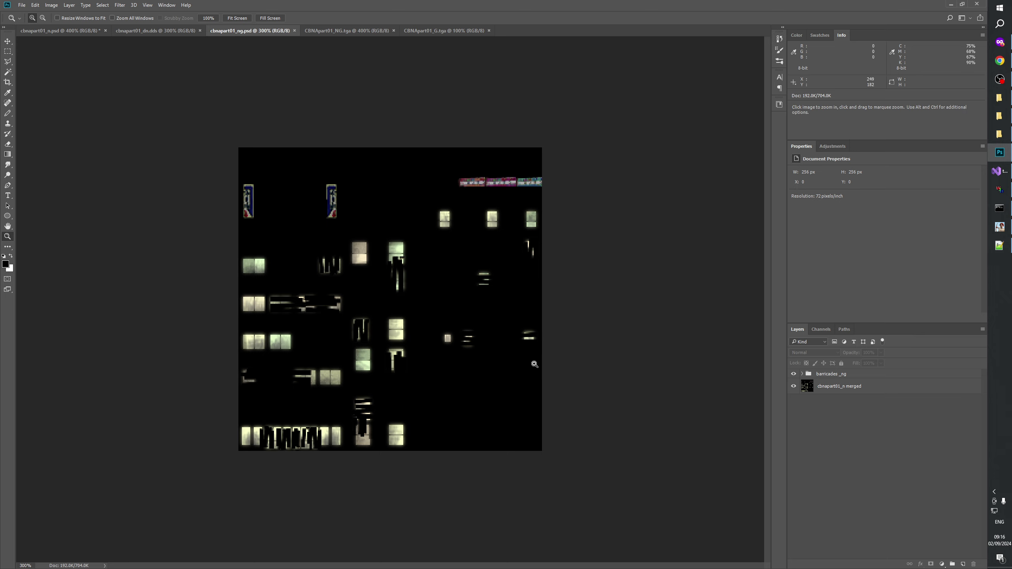
- Run a Build of the mod in Generals Mod Builder
left_click(999, 227)
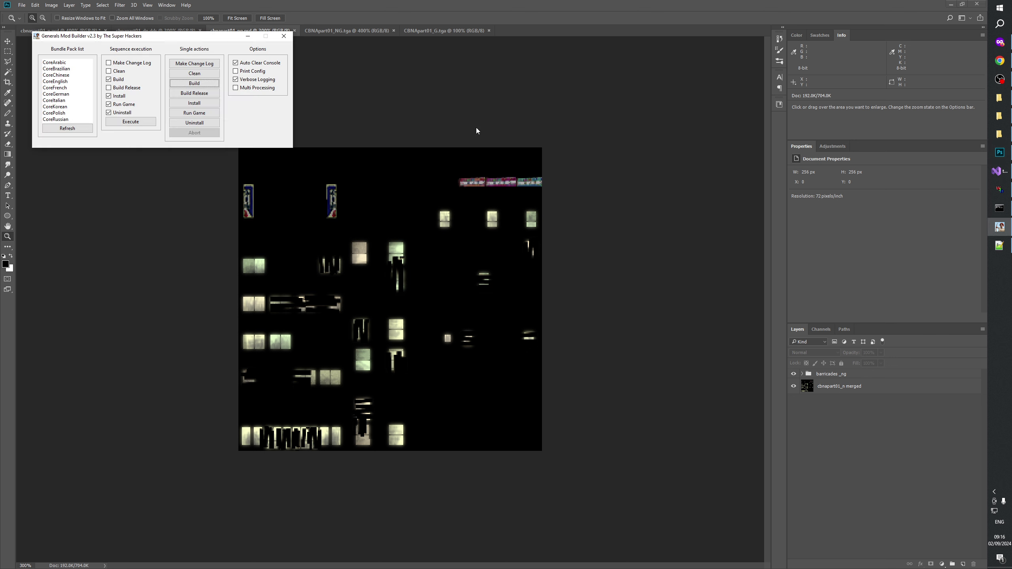
left_click(192, 84)
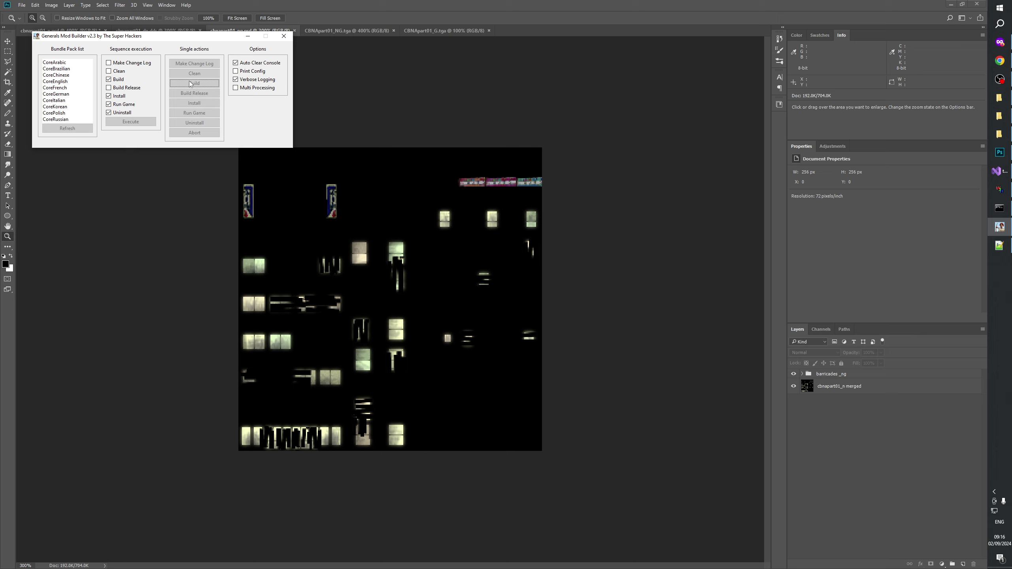
left_click(502, 5)
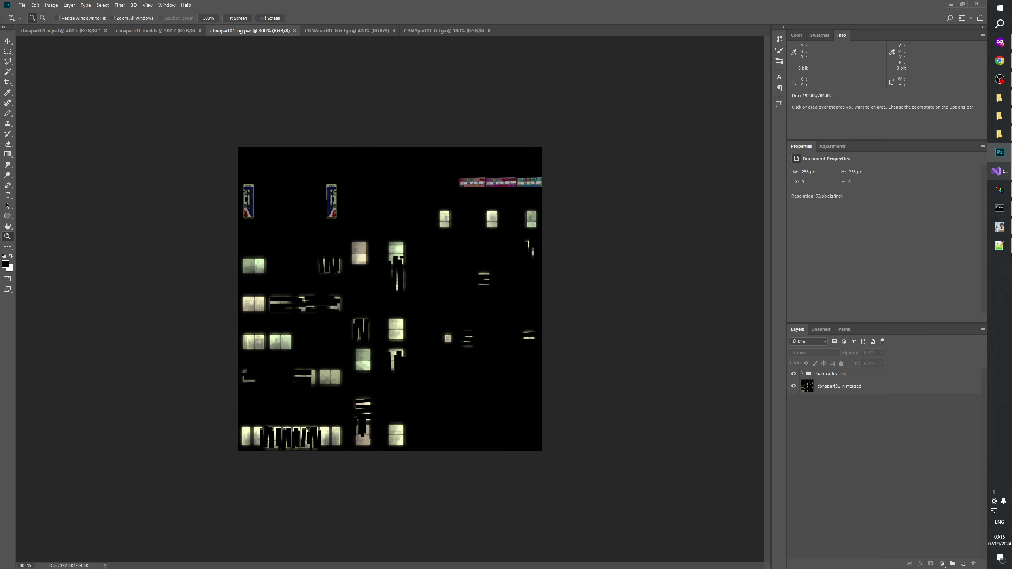
- Switch to W3D Viewer and clear the loaded building with a new empty scene
mouse_move(1000, 234)
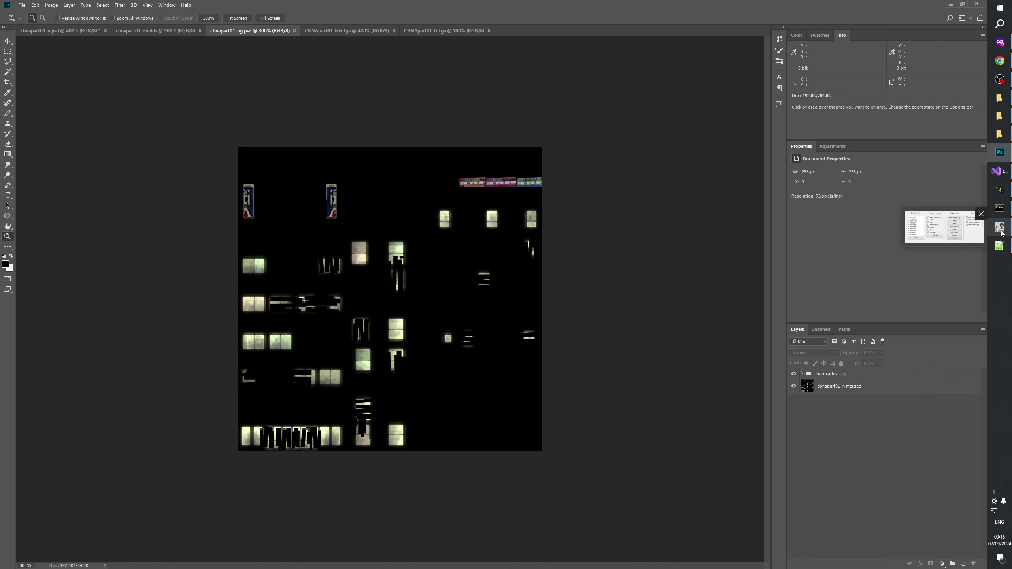
left_click(999, 189)
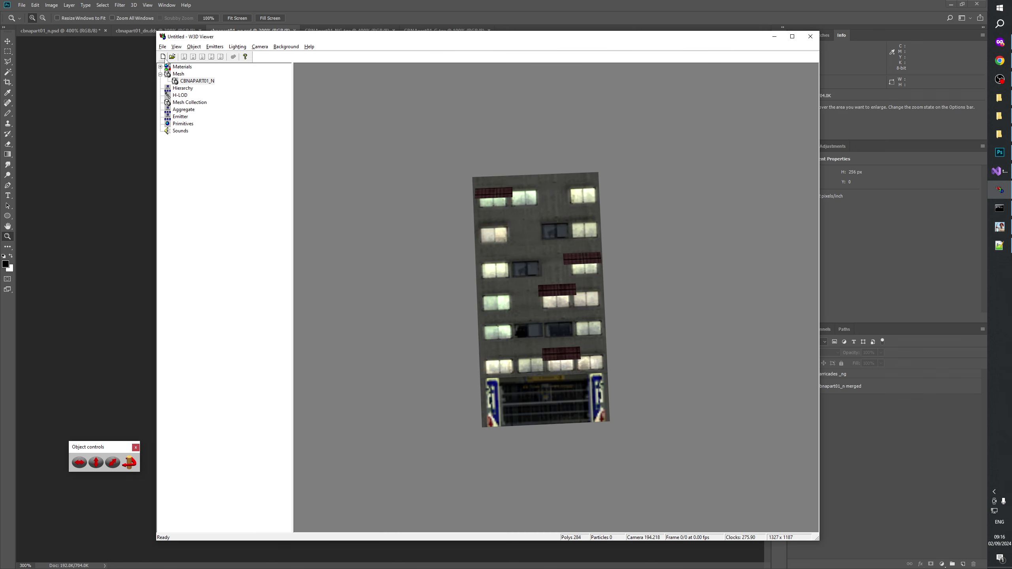
left_click(163, 57)
- Open the models CBNApart01_N.W3D and CBNApart01_NG.W3D together from the W3D folder
left_click(172, 57)
left_click(466, 374)
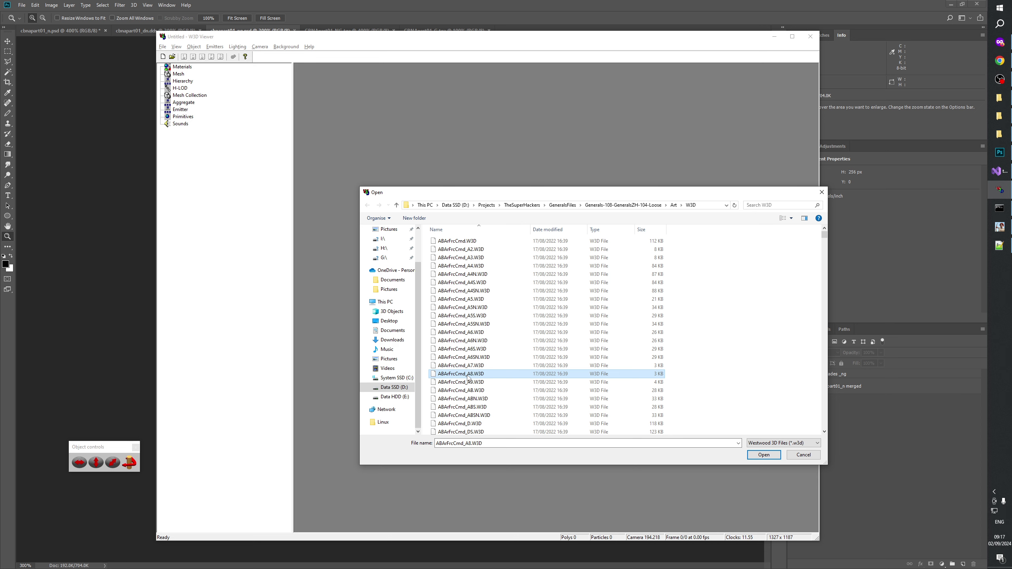
key("c")
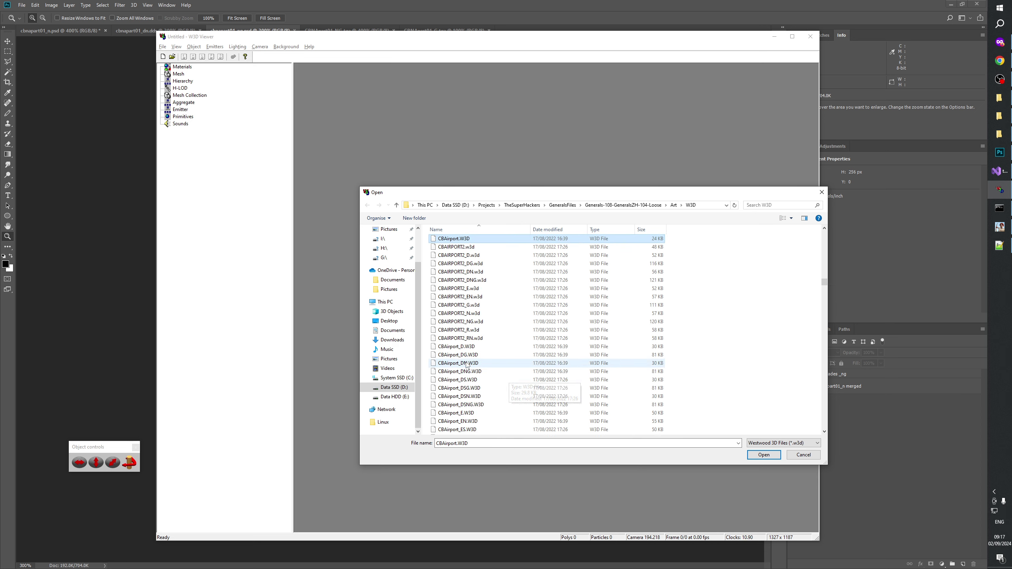
left_click(470, 363)
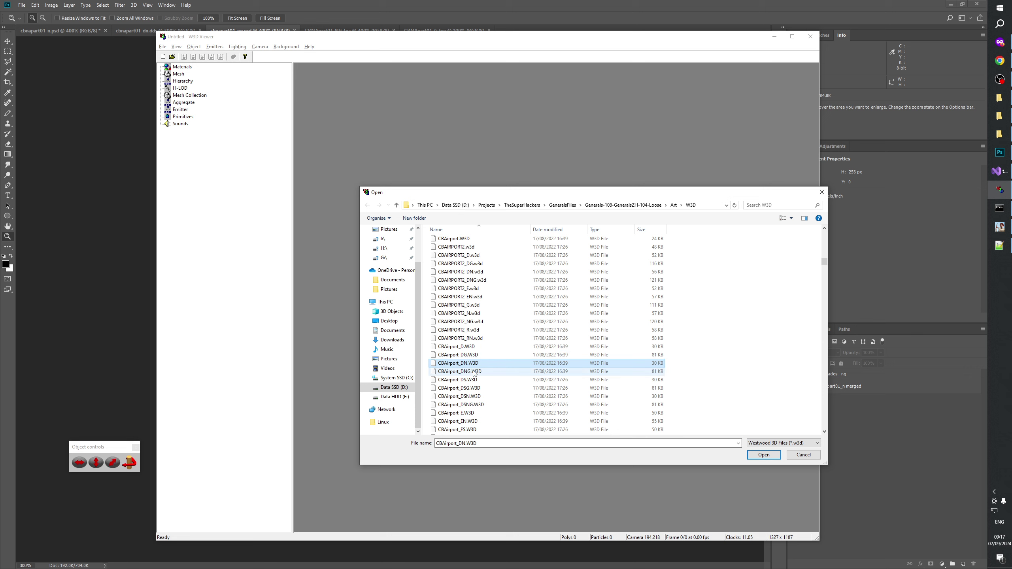
left_click(459, 396)
scroll(466, 418, "down", 4)
left_click(466, 329)
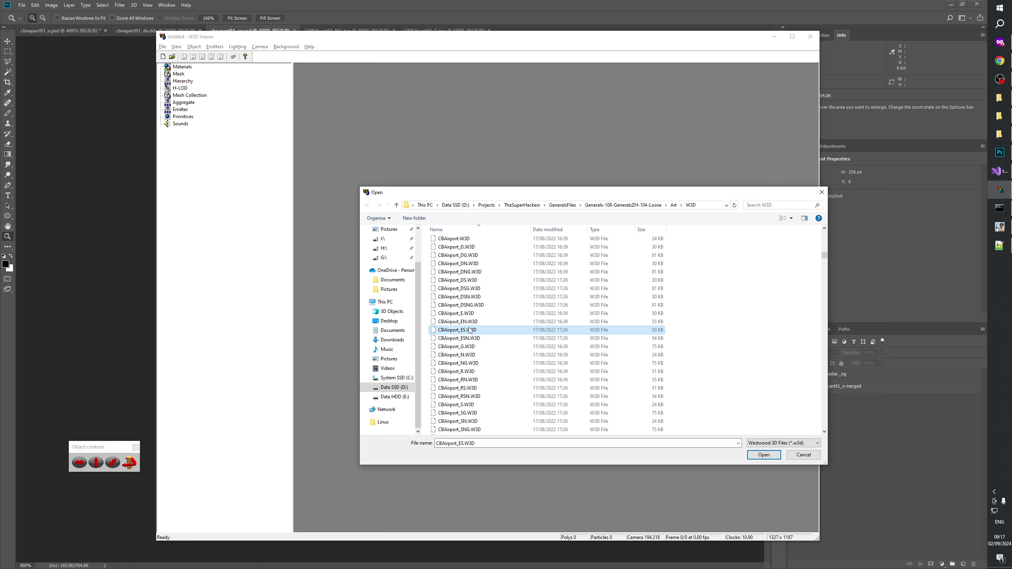
left_click(466, 263)
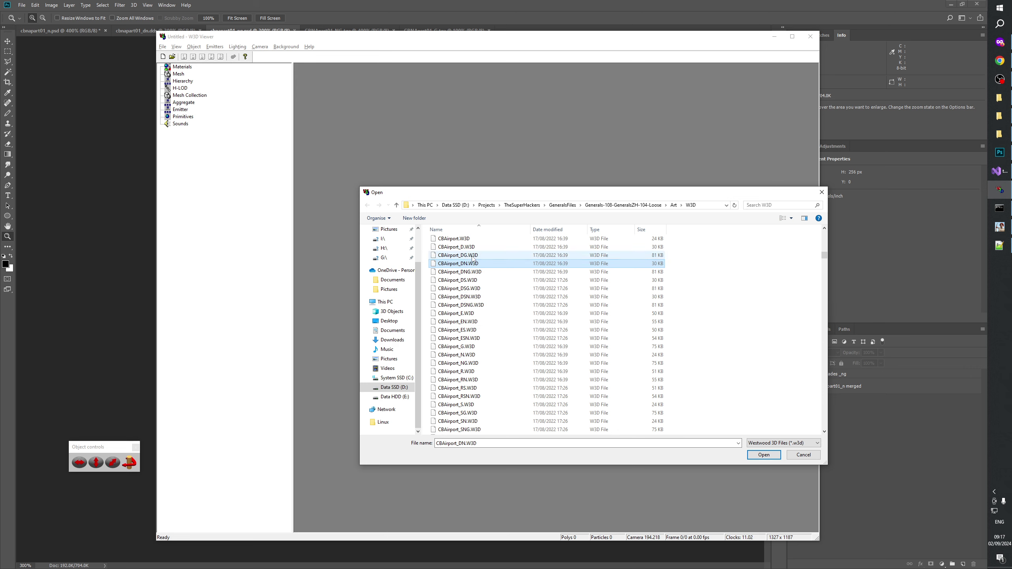
left_click(464, 304)
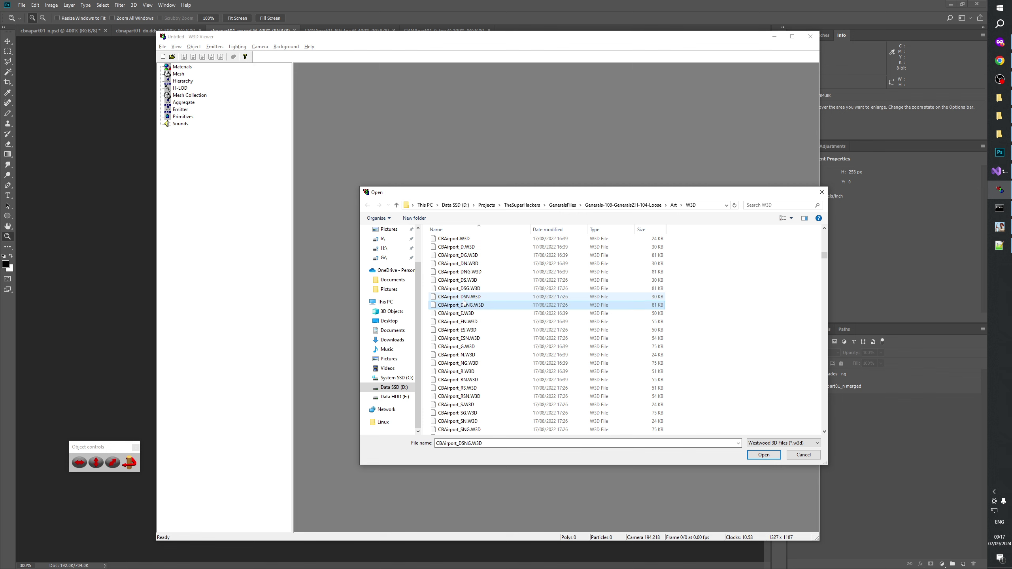
type("cbn")
left_click(459, 354)
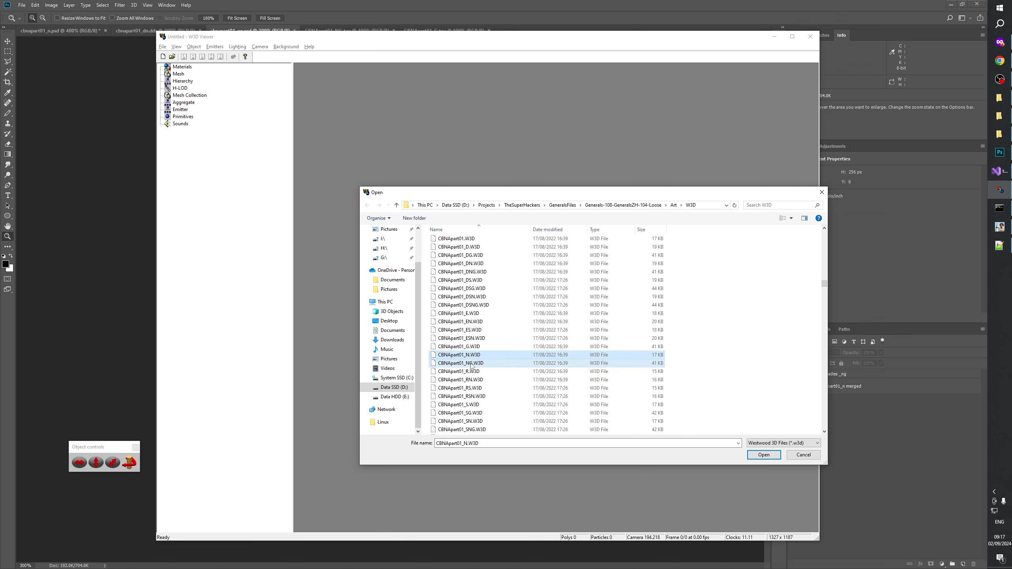
left_click(460, 363, "ctrl")
left_click(763, 455)
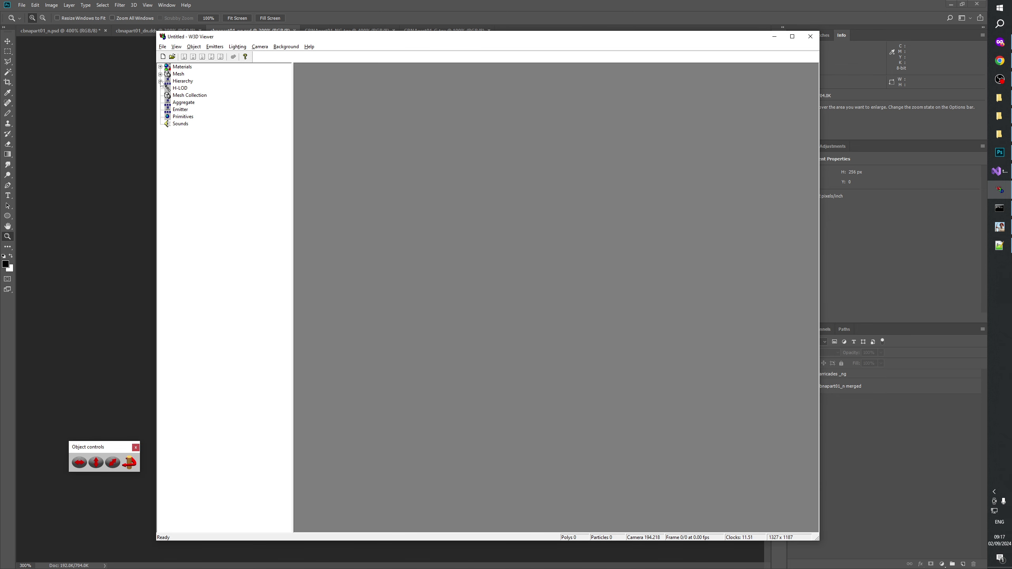
- Display the CBNAPART01_N mesh from its shopfront side and kill the scene light
left_click(161, 81)
left_click(160, 74)
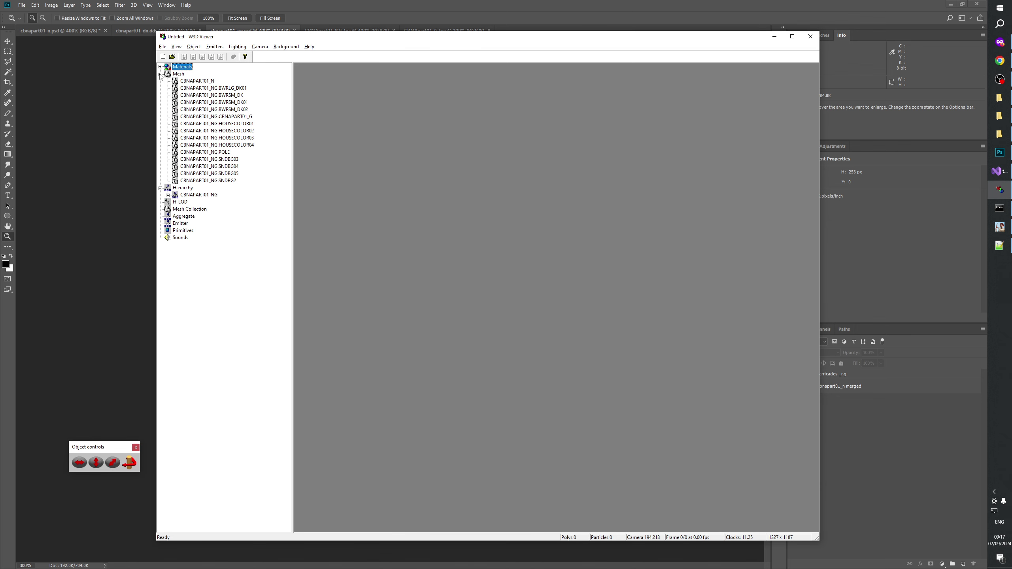
left_click(204, 81)
left_click_drag(512, 285, 457, 333)
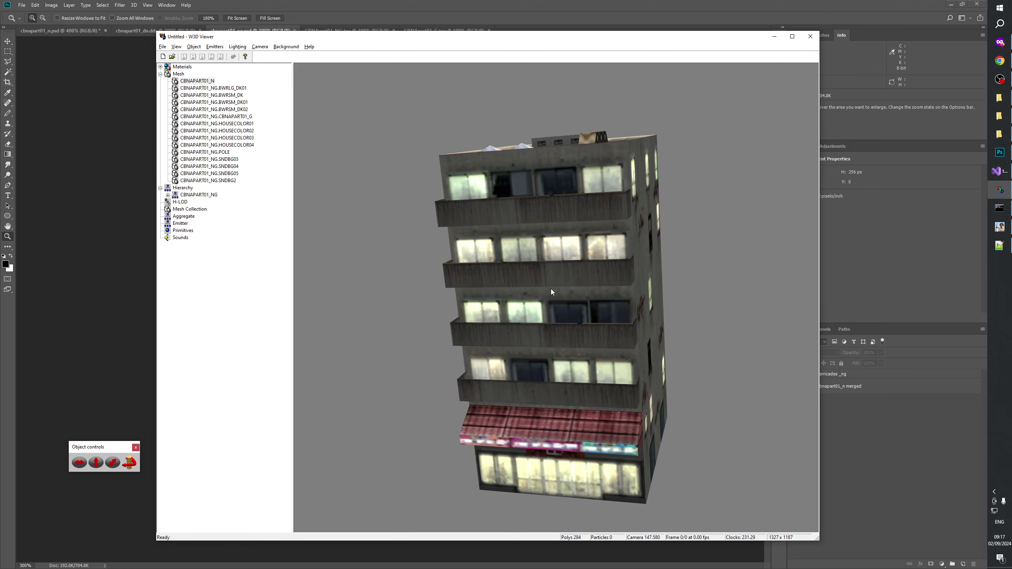
left_click_drag(551, 289, 297, 19)
left_click(239, 46)
left_click(271, 135)
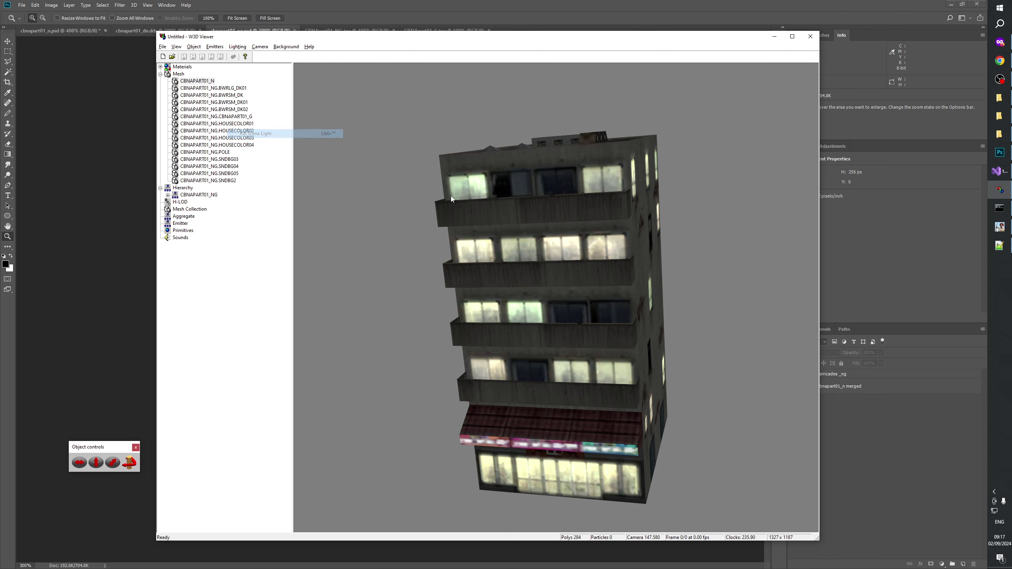
left_click_drag(451, 196, 457, 306)
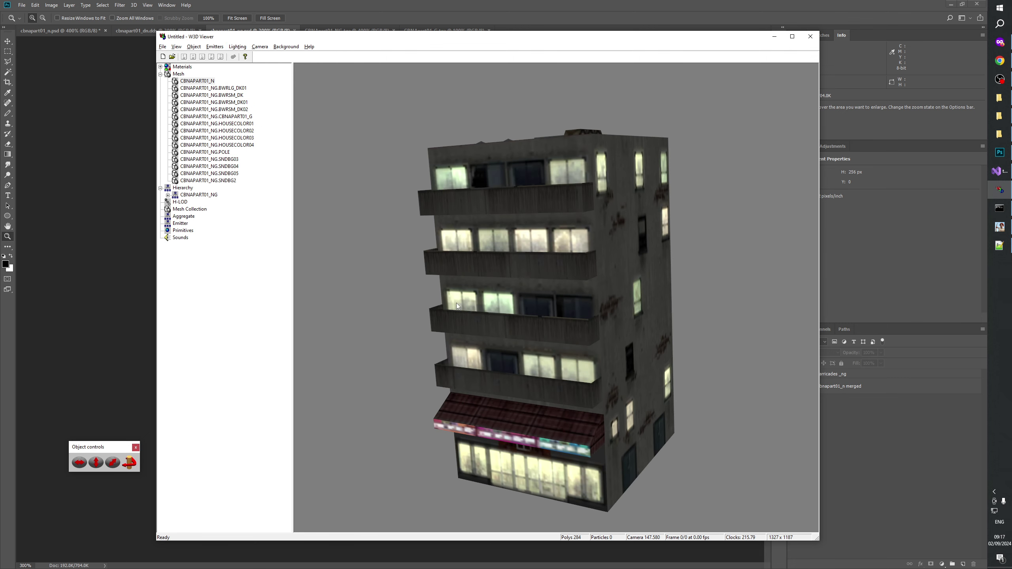
- Compare the shopfront side's lit windows between the CBNAPART01_NG hierarchy and the CBNAPART01_N mesh
left_click(199, 194)
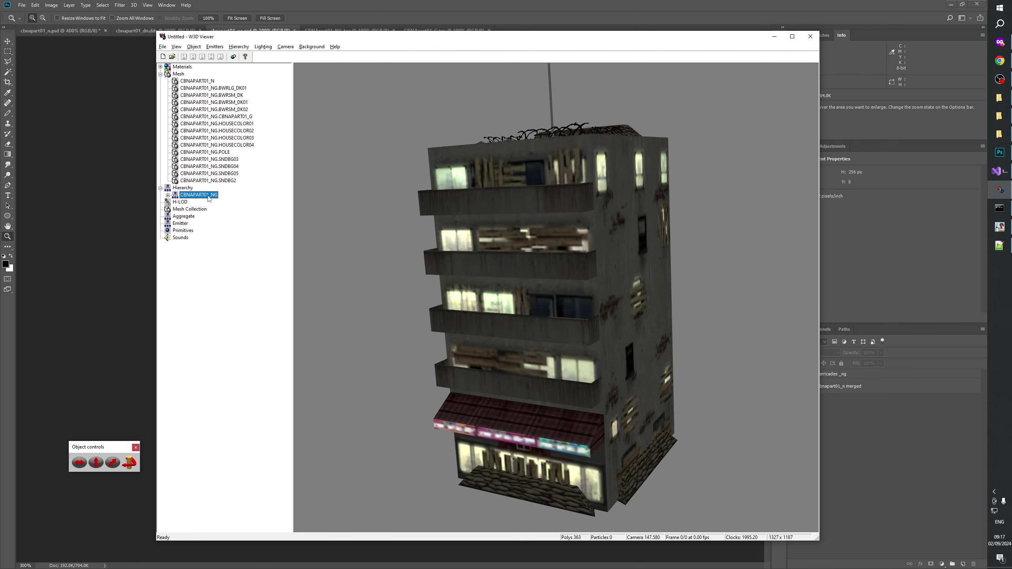
left_click_drag(563, 297, 657, 299)
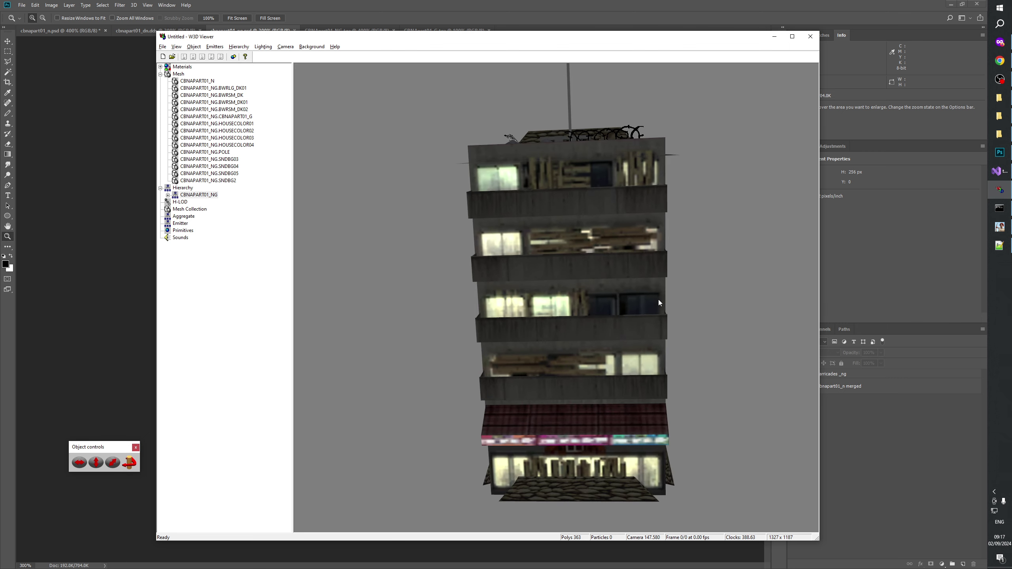
left_click(195, 82)
left_click(203, 195)
left_click(212, 82)
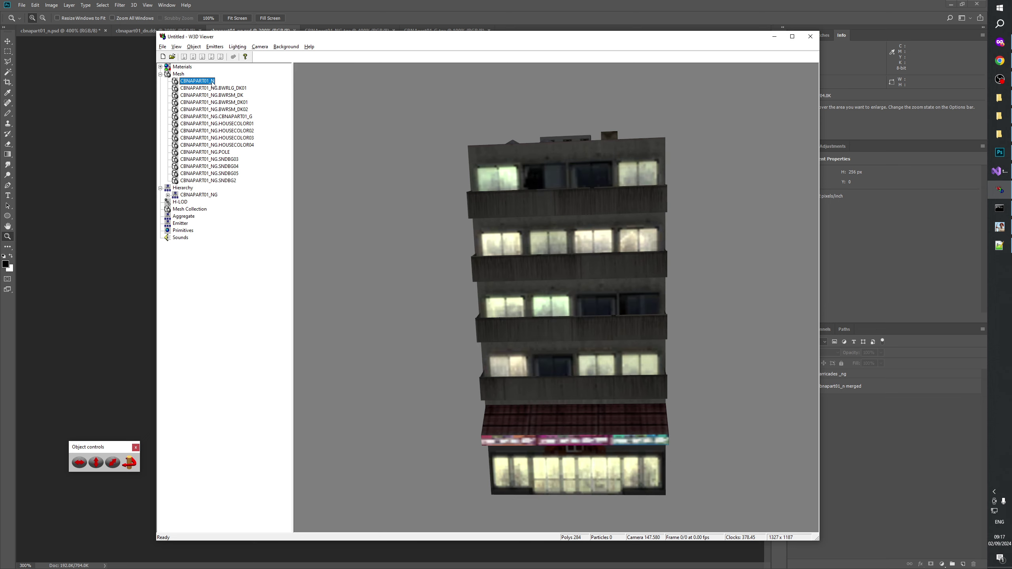
left_click(203, 196)
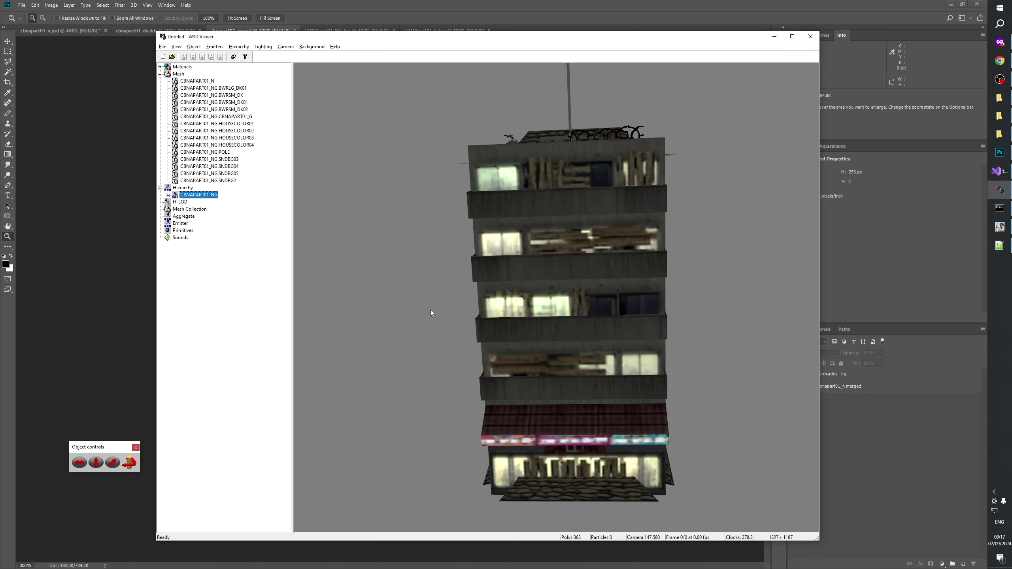
- Compare the building's rear facade between the CBNAPART01_N mesh and the CBNAPART01_NG hierarchy
left_click_drag(525, 378, 513, 285)
left_click(205, 81)
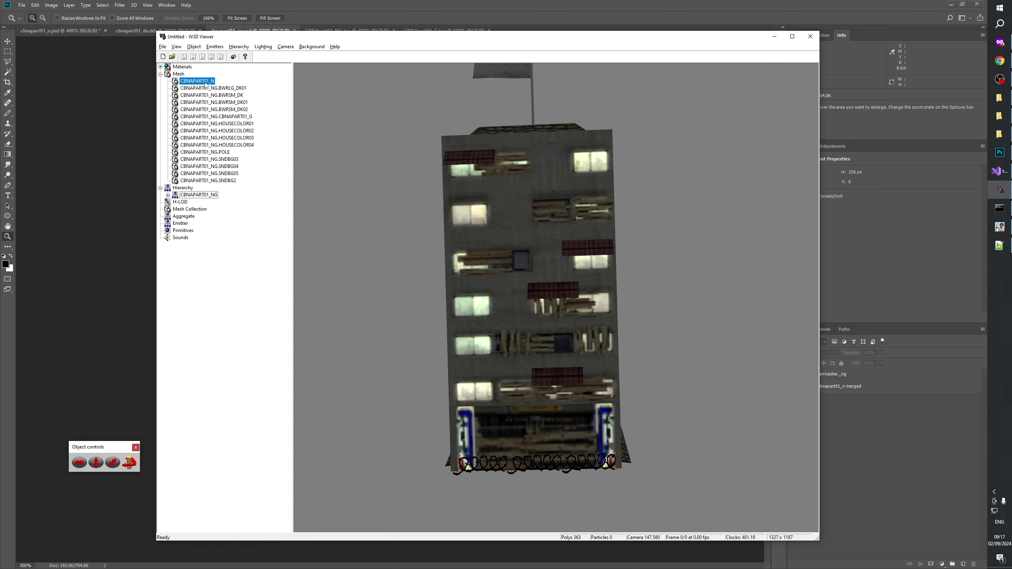
left_click(200, 195)
- Switch to Photoshop and compare the cbnapart01_ng night texture with the barricades _ng group hidden and shown
left_click(406, 4)
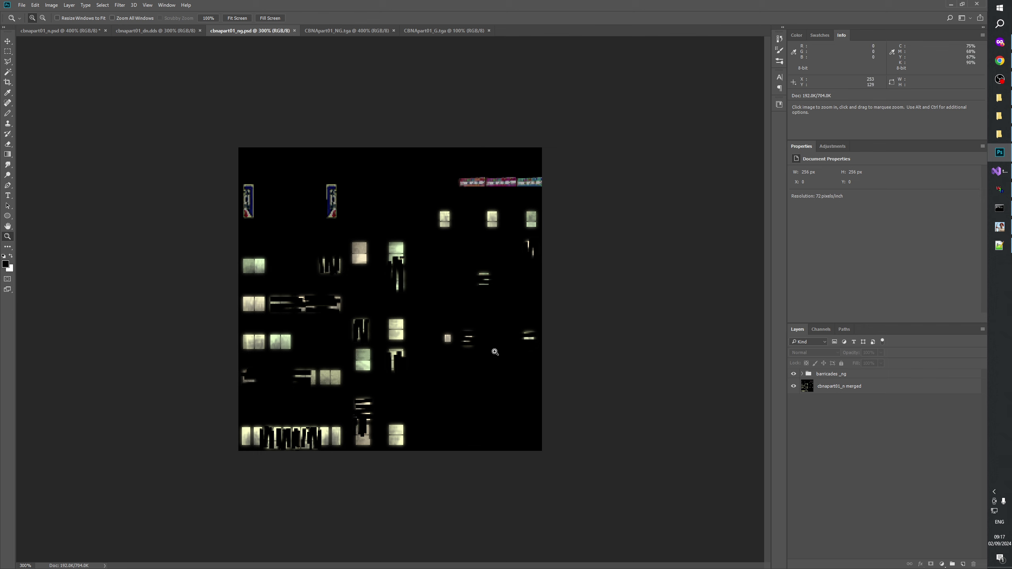
left_click(308, 399)
left_click(308, 399)
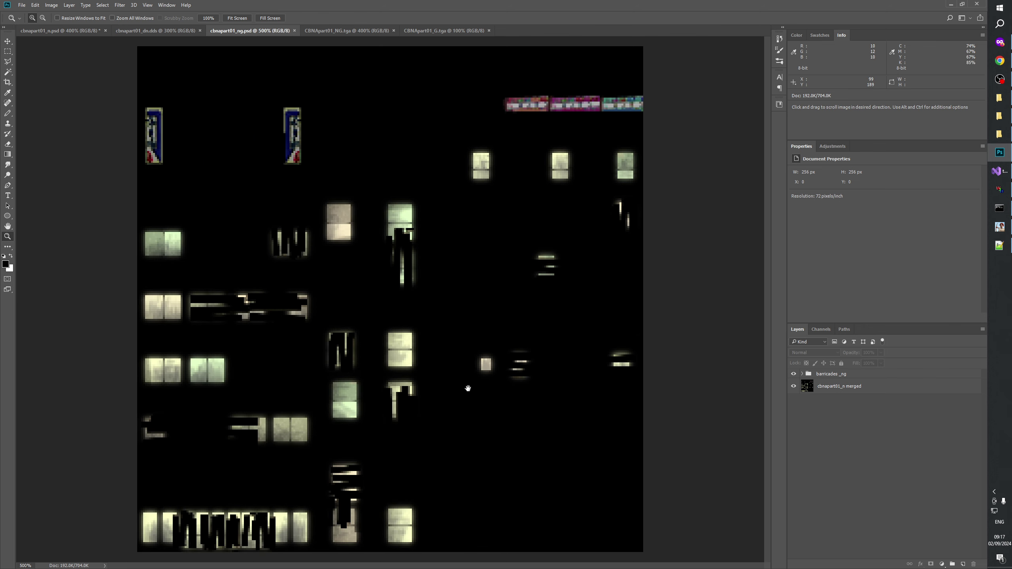
left_click(793, 374)
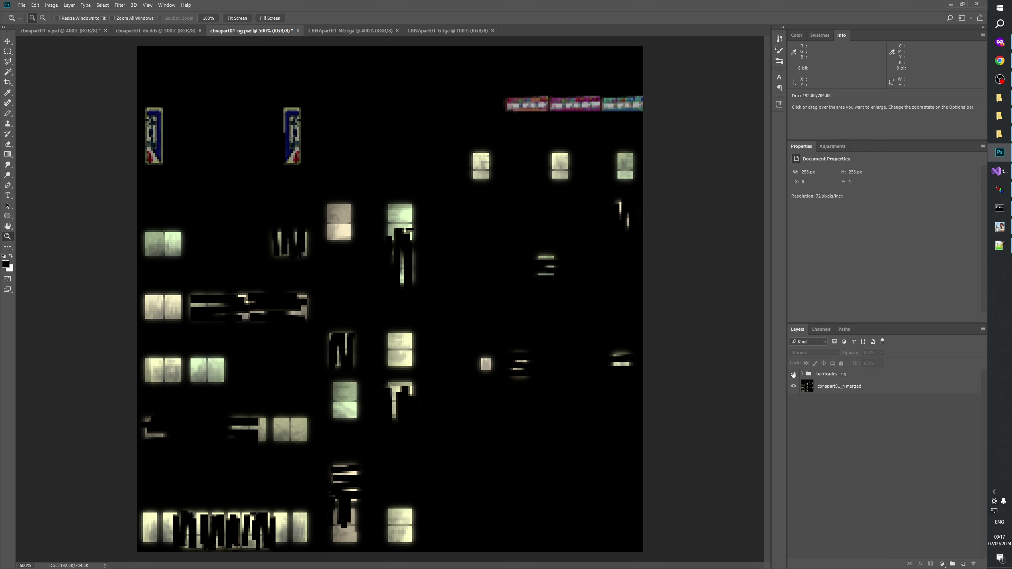
left_click(793, 374)
left_click(793, 374)
- Examine the wide horizontally boarded window at 3200% zoom with the barricades _ng group hidden and shown
left_click(247, 308)
left_click(279, 315)
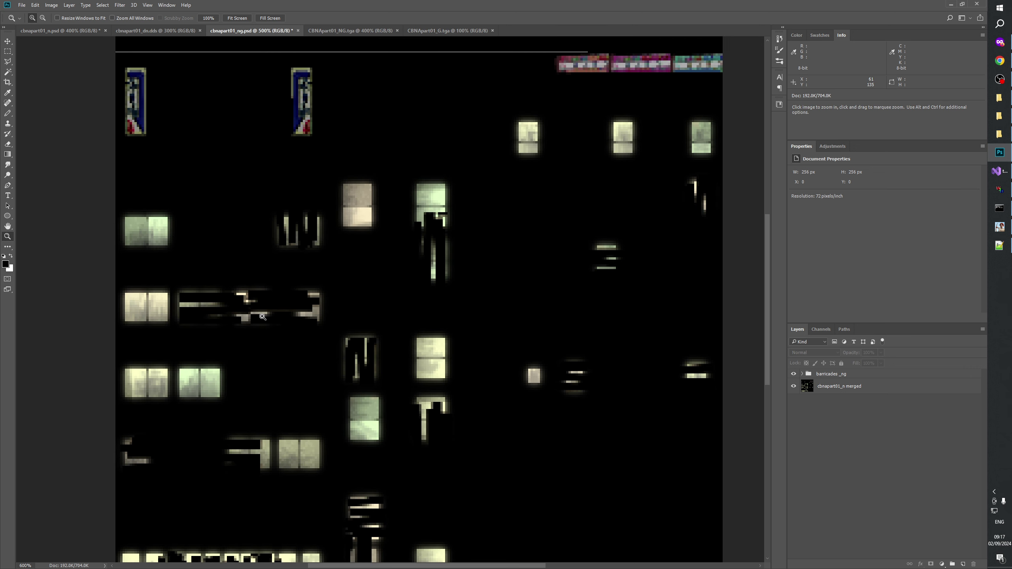
left_click(281, 316)
left_click(281, 316)
left_click(282, 317)
left_click(284, 323)
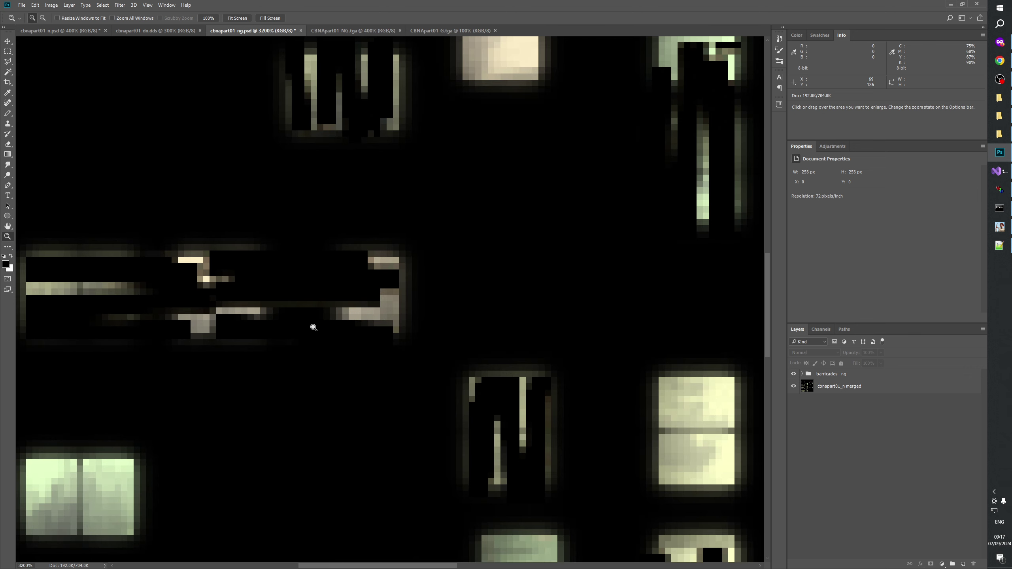
left_click(312, 326)
left_click(794, 375)
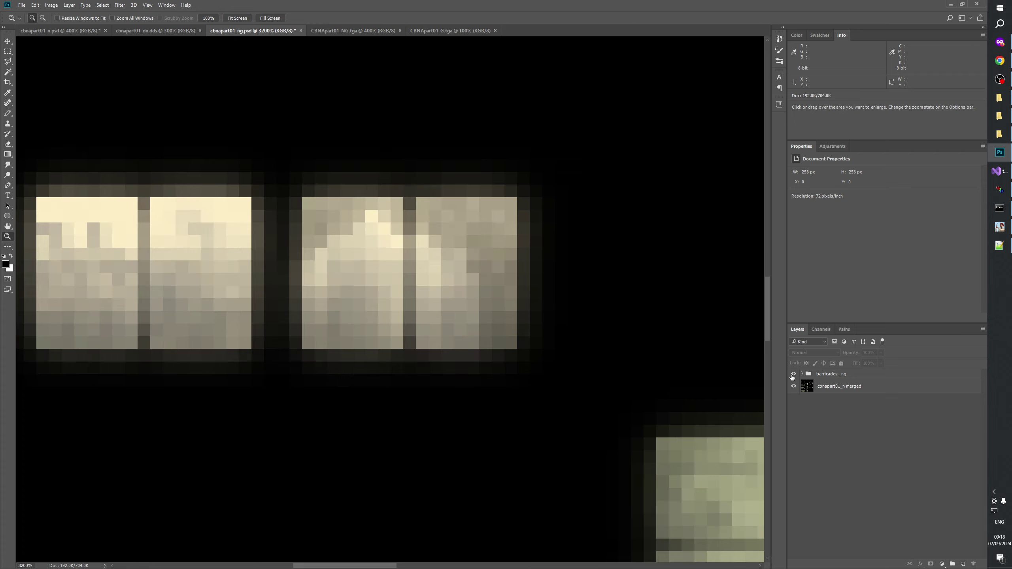
left_click(794, 375)
- Paste the barricaded daytime texture from CBNApart01_G.tga into a new layer above the barricades _ng group in cbnapart01_ng.psd
left_click(340, 31)
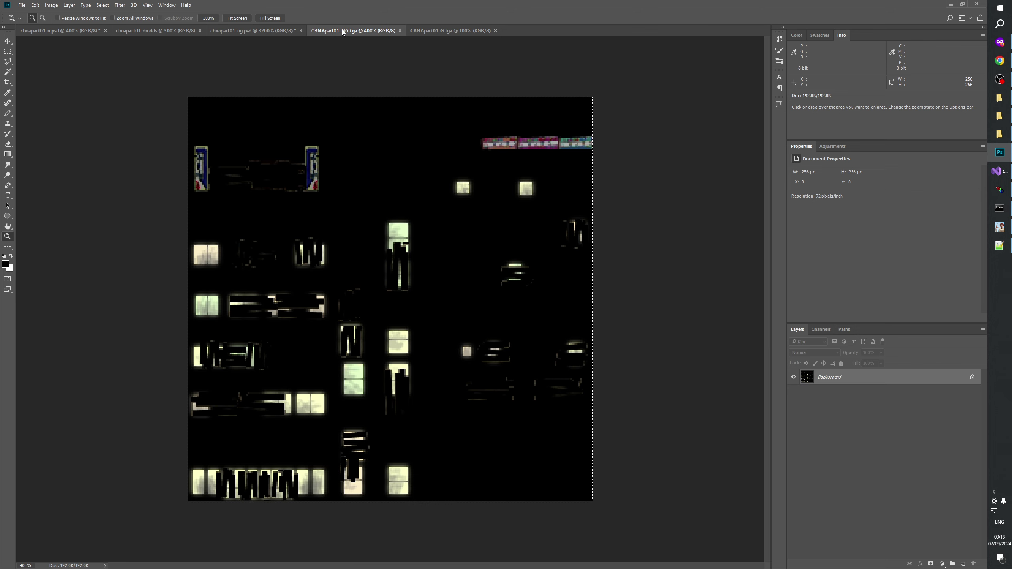
left_click(447, 31)
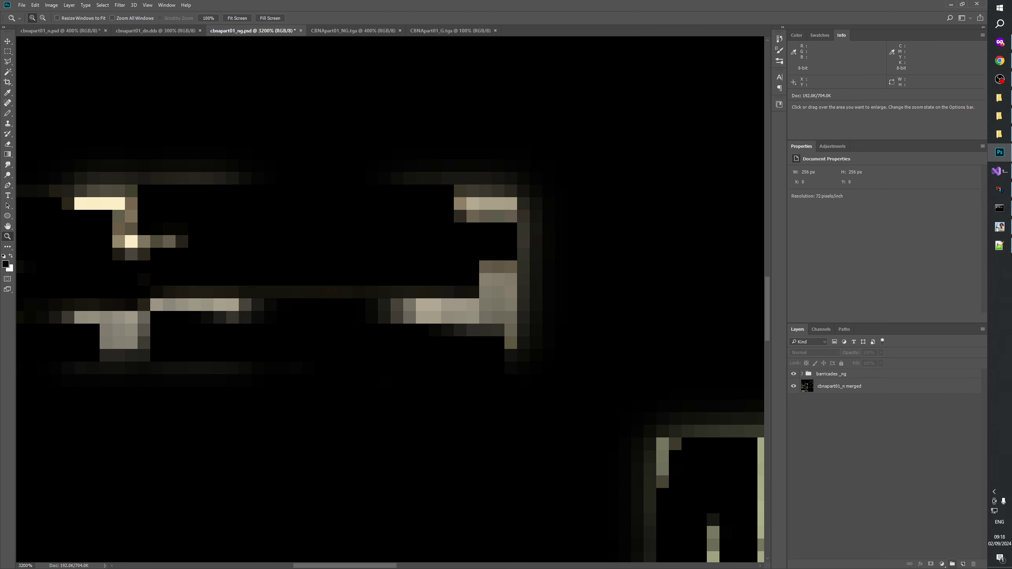
left_click(962, 564)
key("ctrl+v")
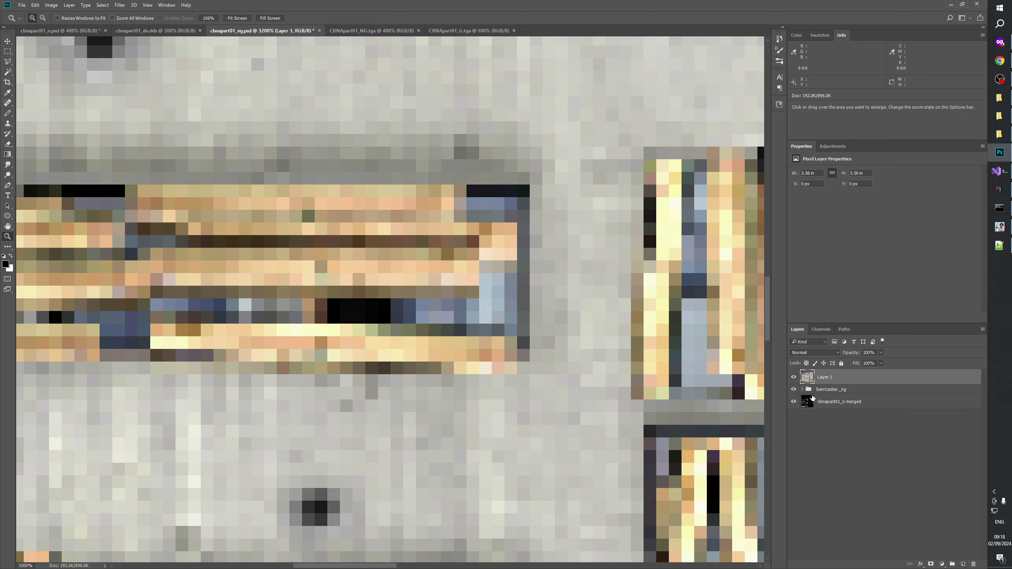
- Select the 12 × 2 px gap between the lower planks of the wide boarded window, checking it against the night texture
left_click(7, 51)
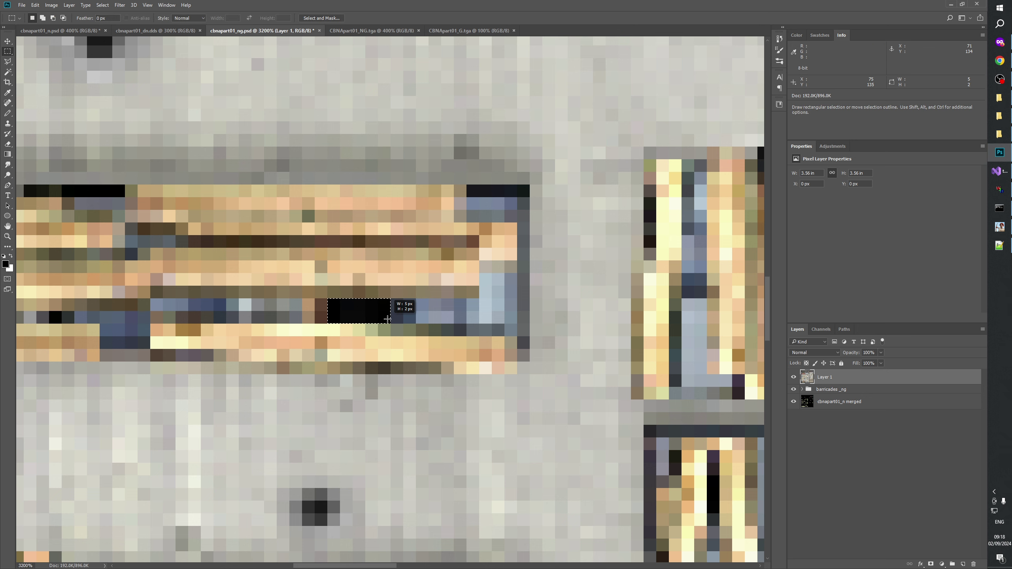
left_click(793, 376)
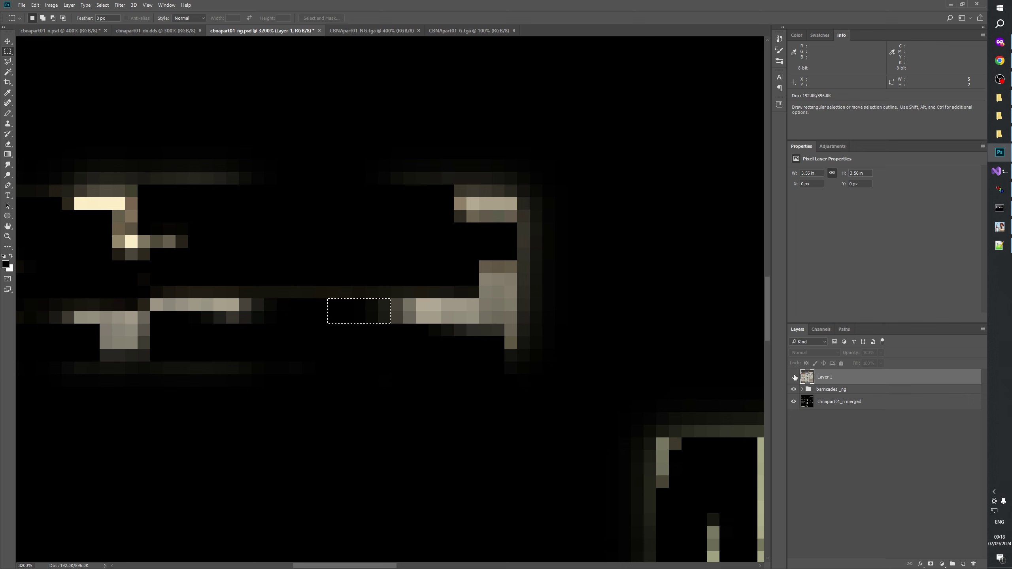
left_click(793, 377)
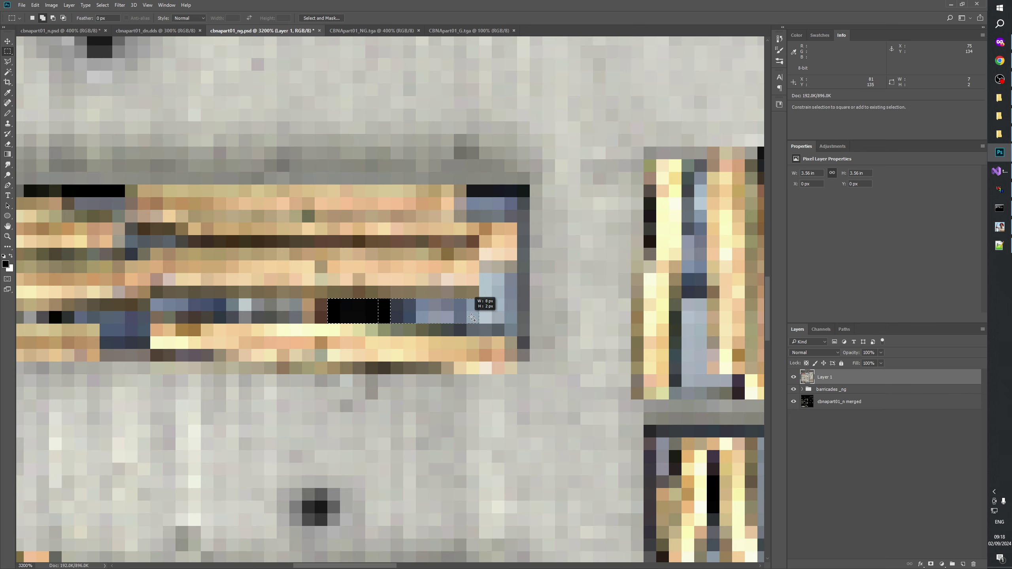
left_click_drag(468, 317, 477, 319)
- Hide the pasted daytime layer and target the CBNApart01_NG.tga layer's mask inside the barricades _ng group
left_click(793, 376)
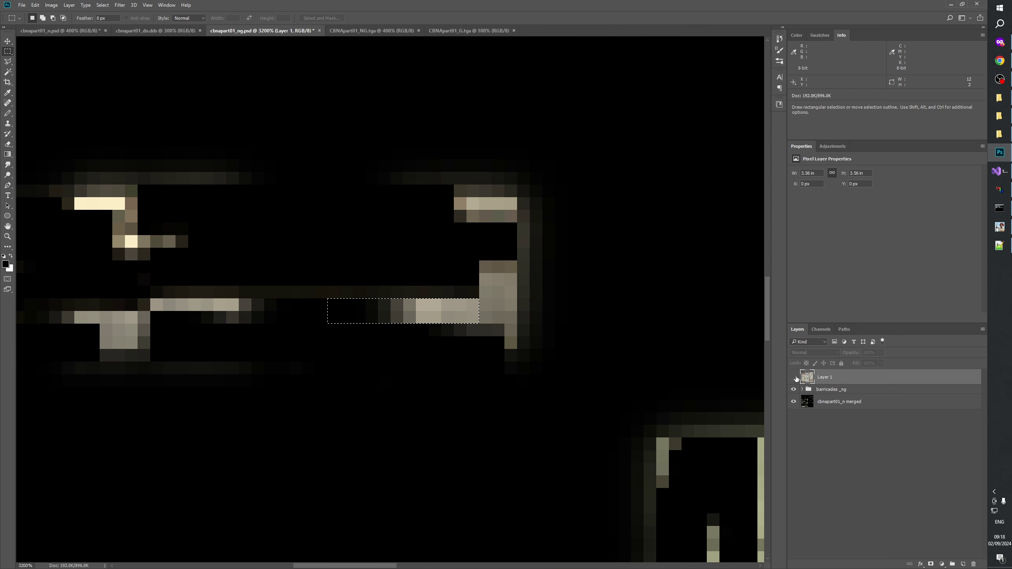
left_click(802, 390)
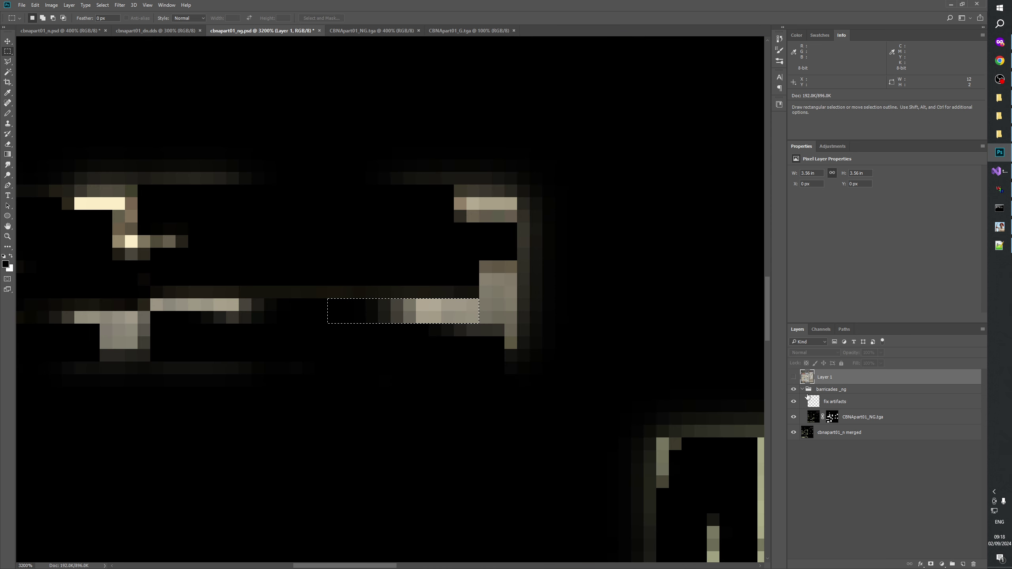
left_click(832, 418)
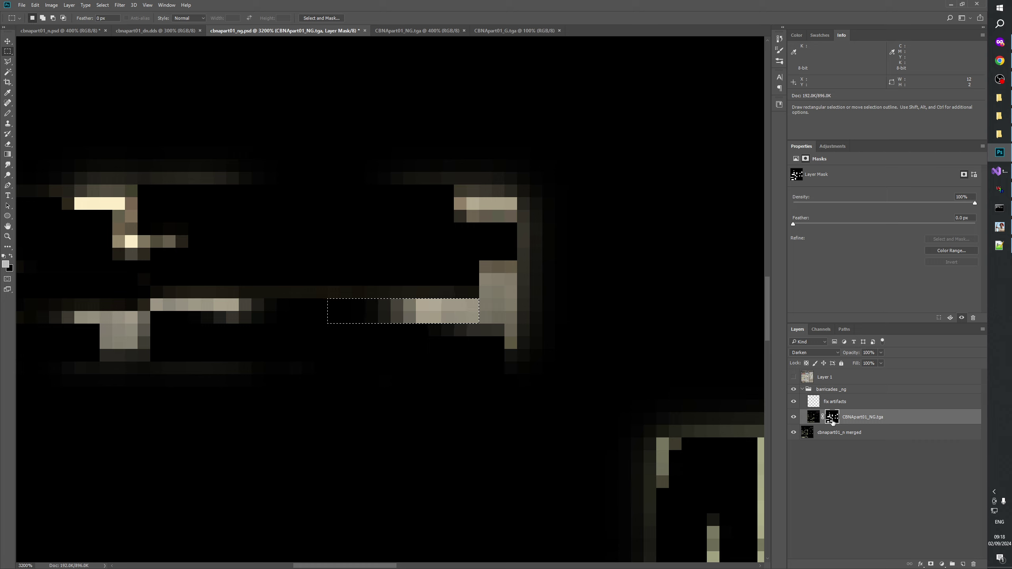
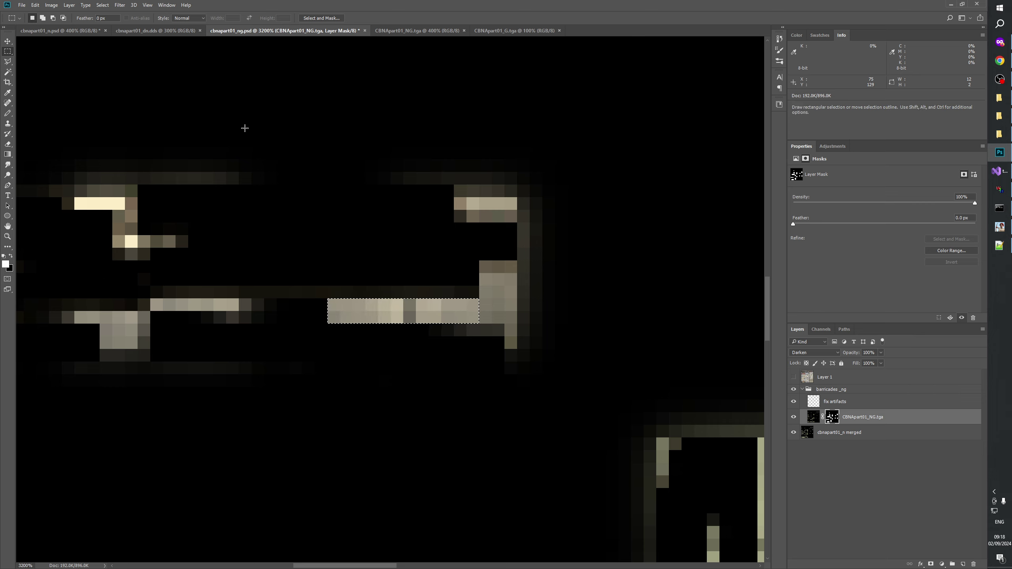
- Clear the selection and compare the wide boarded window's lit gaps with the daytime layer and with the barricades _ng group hidden
key("ctrl+d")
left_click(793, 400)
left_click(794, 400)
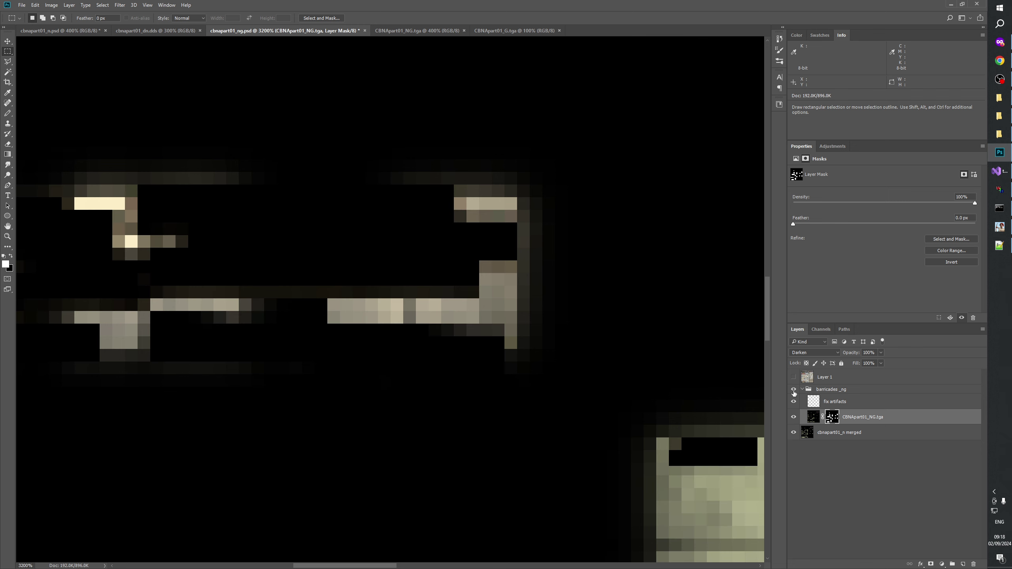
left_click(794, 378)
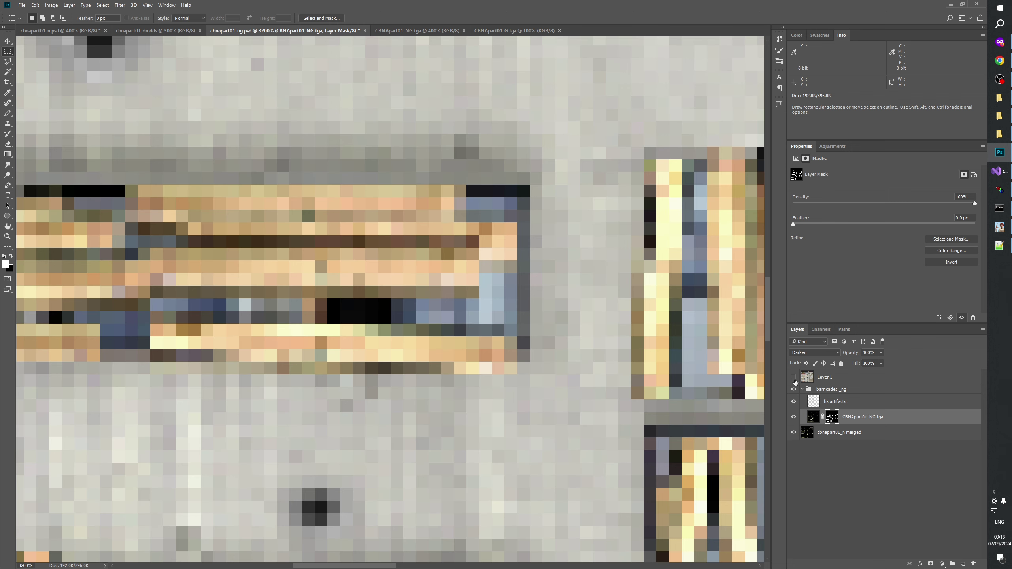
left_click(794, 378)
left_click(794, 379)
left_click(794, 378)
left_click(793, 390)
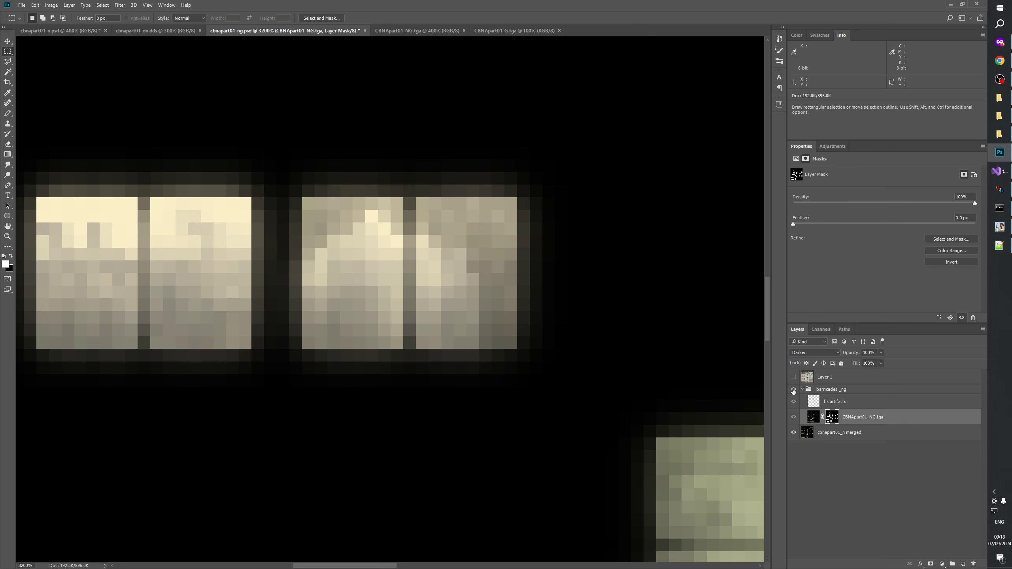
left_click(793, 390)
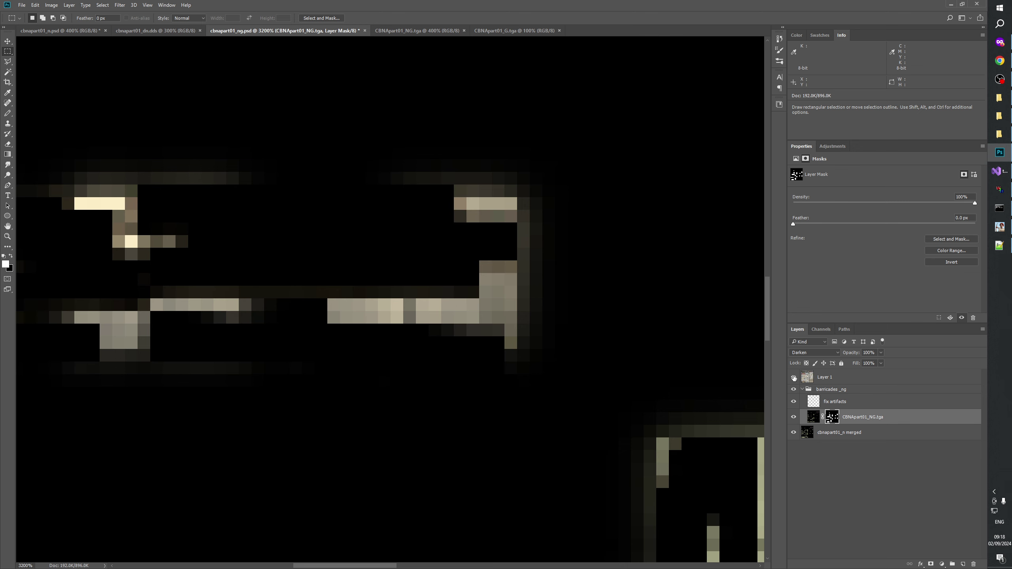
left_click(794, 378)
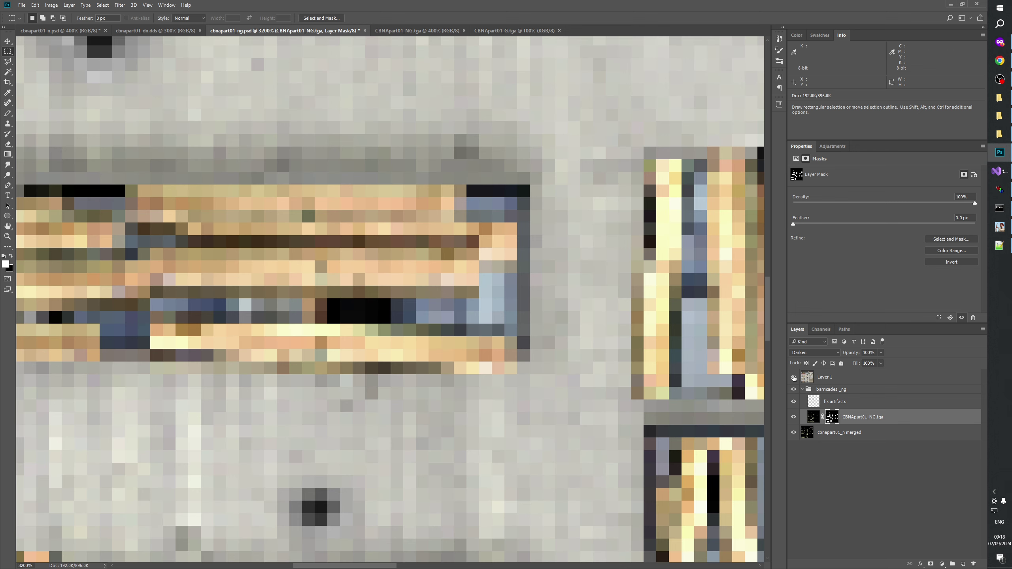
left_click_drag(467, 375, 554, 402)
left_click(792, 378)
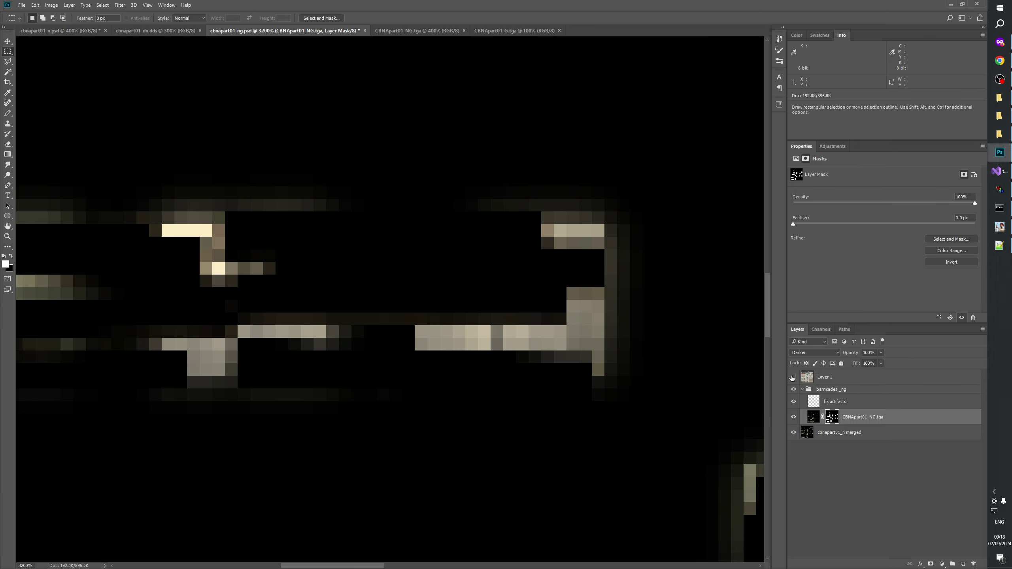
- Black out the 11 × 2 px and 9 × 2 px areas between the wide window's lower planks on the CBNApart01_NG.tga layer mask
left_click_drag(315, 327, 443, 344)
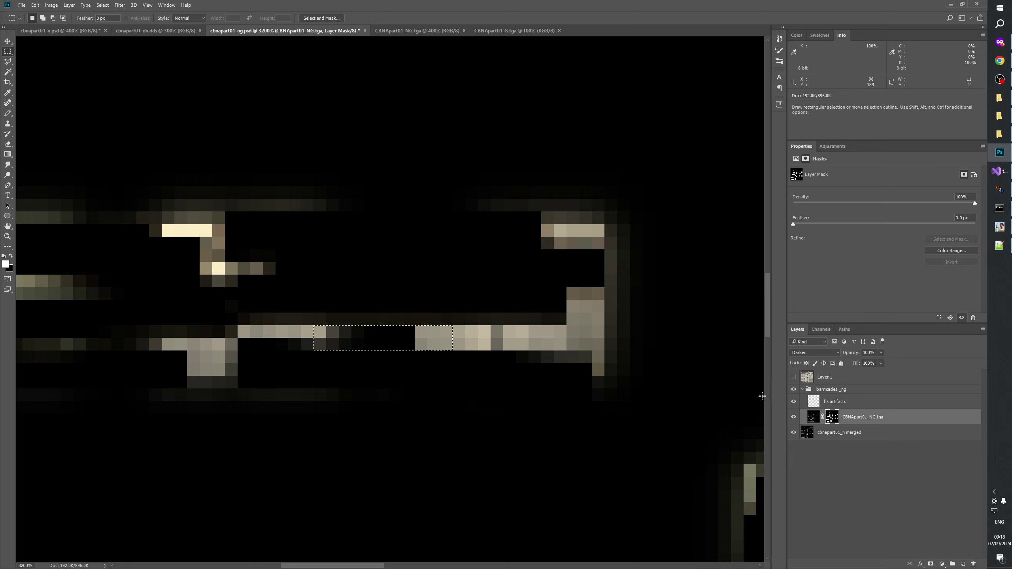
left_click(793, 401)
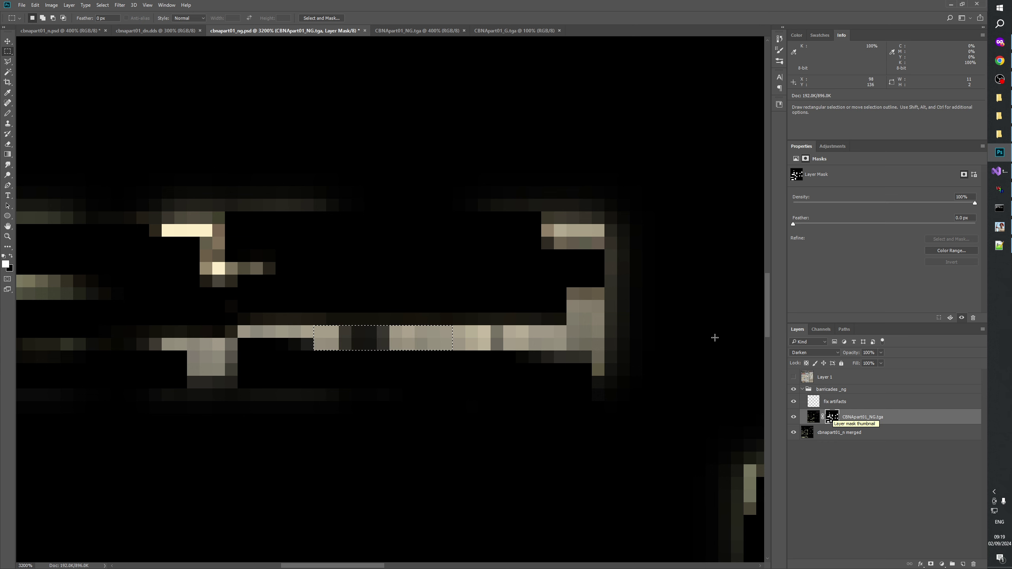
left_click(793, 377)
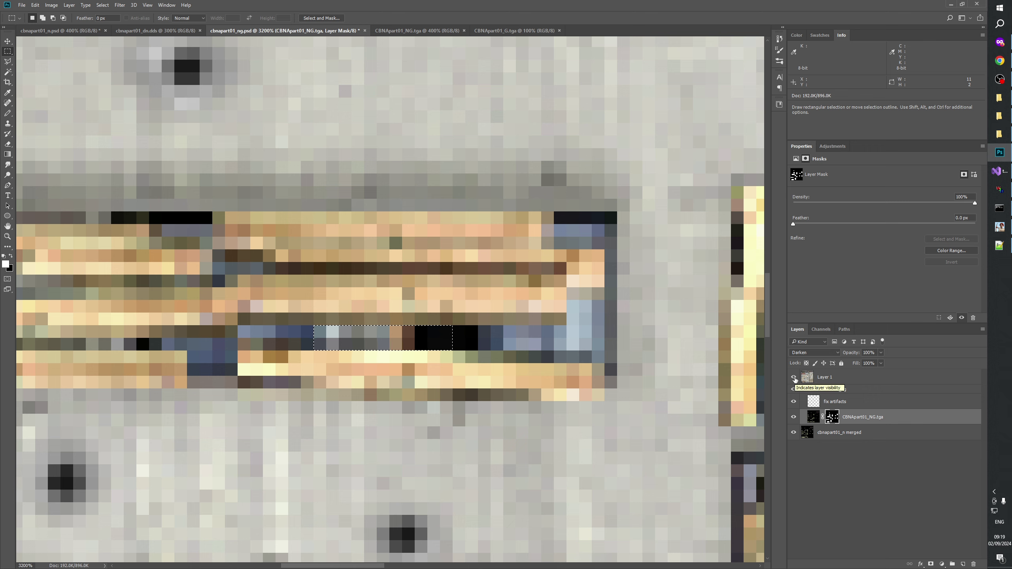
left_click(794, 378)
left_click_drag(242, 334, 347, 345)
key("ctrl+BackSpace")
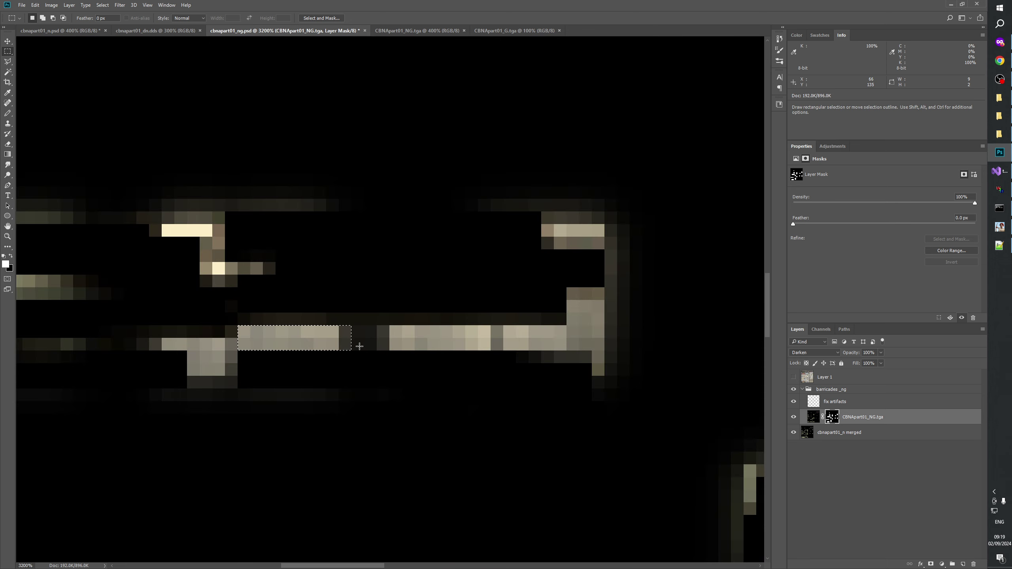
- Clear the selection and compare the reworked gap between the lower planks with the pasted daytime layer
left_click(476, 419)
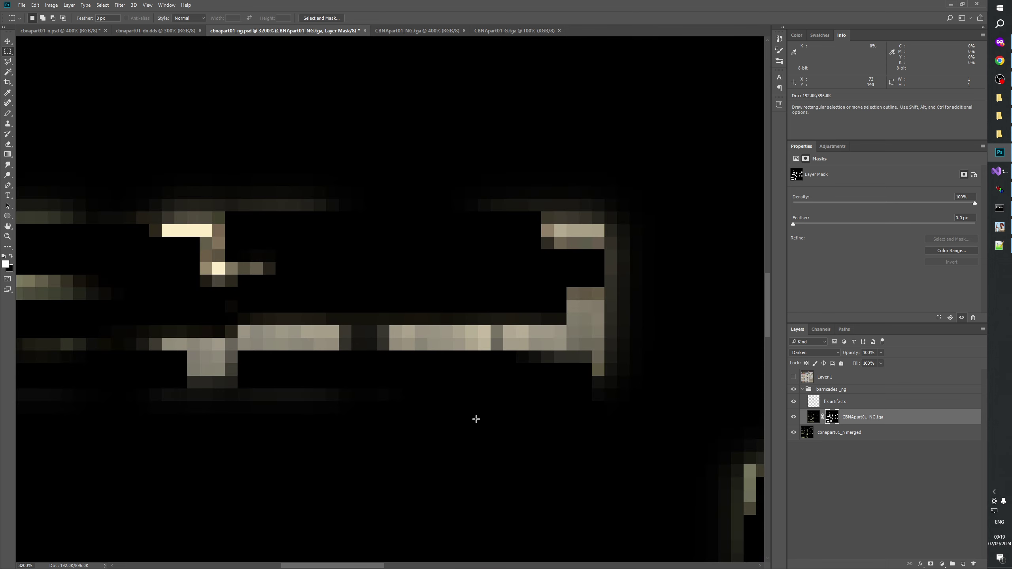
left_click(793, 378)
left_click(793, 378)
left_click(792, 377)
left_click(793, 378)
left_click(793, 378)
left_click(793, 378)
left_click(793, 378)
left_click(793, 378)
left_click_drag(428, 443, 602, 292)
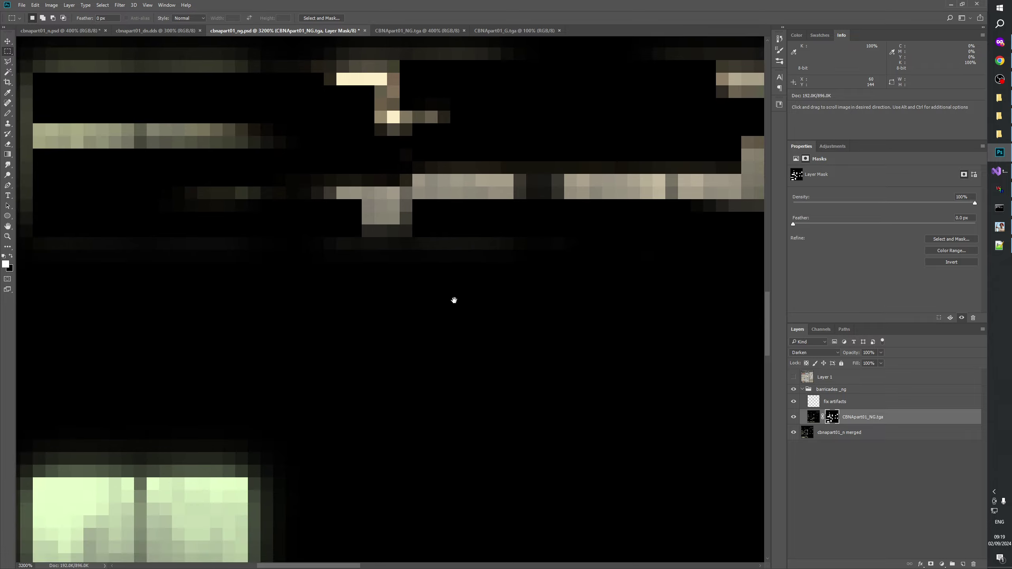
left_click_drag(474, 297, 378, 389)
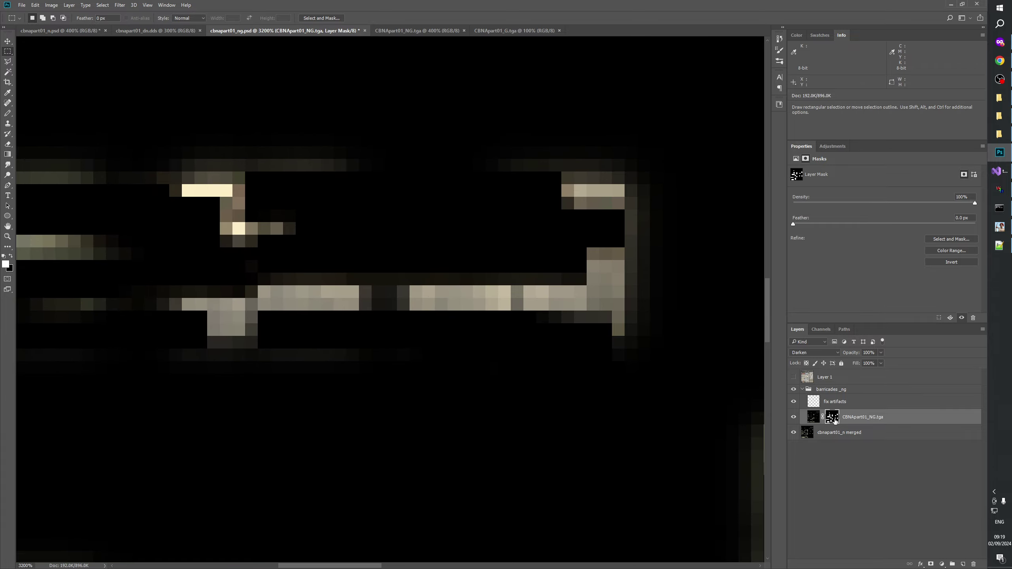
- Inspect the CBNApart01_NG.tga layer mask on its own, then compare the wide boarded window with the mask disabled and with the daytime layer
left_click(834, 421, "alt")
left_click(793, 378)
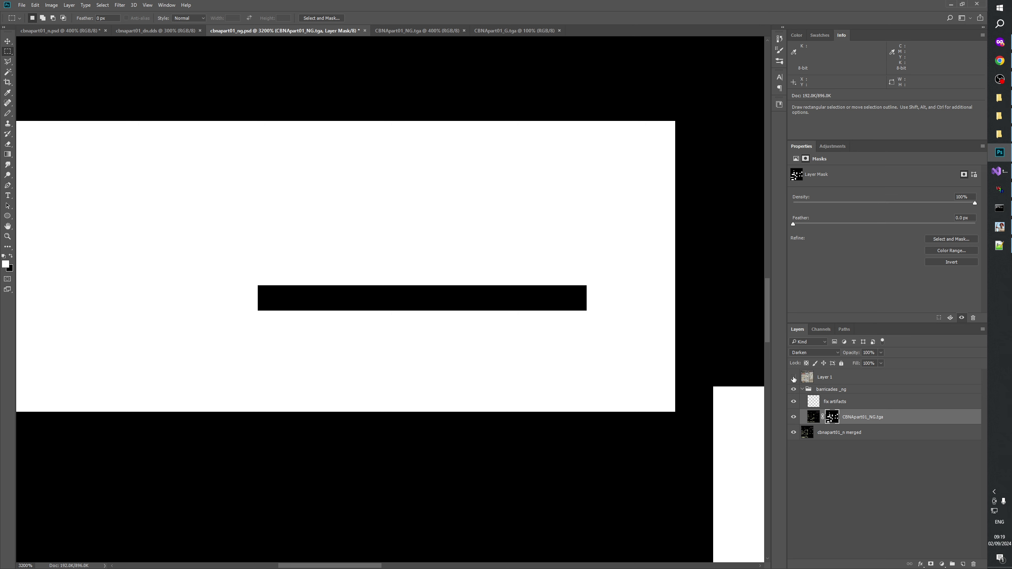
left_click(793, 378)
left_click(793, 378)
left_click(793, 377)
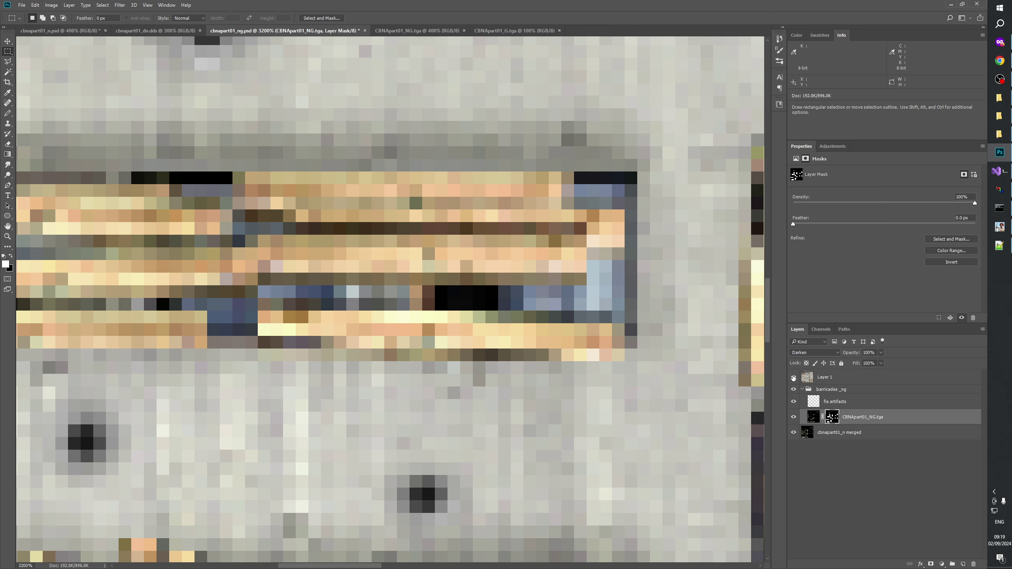
left_click(793, 378)
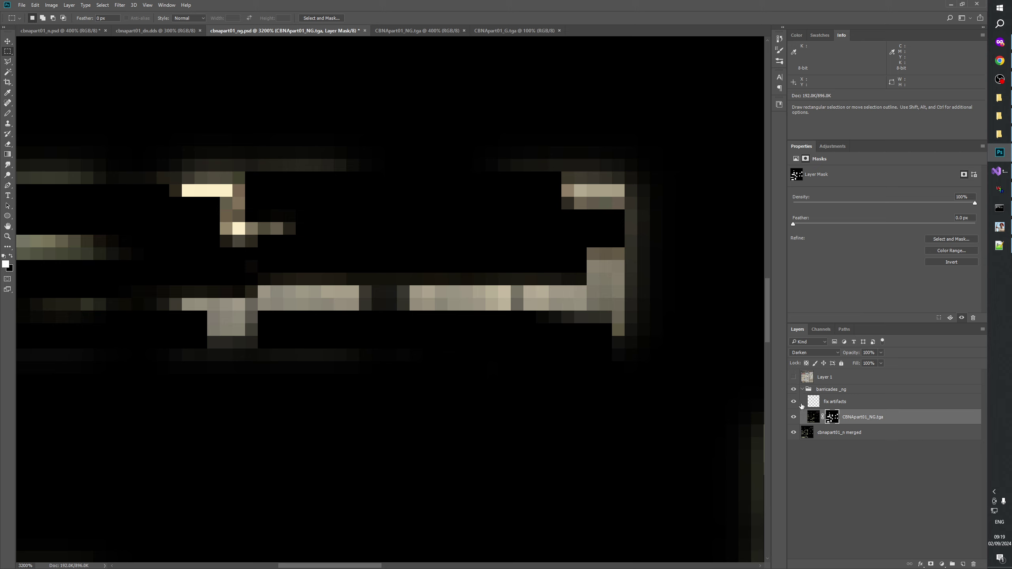
right_click(832, 418)
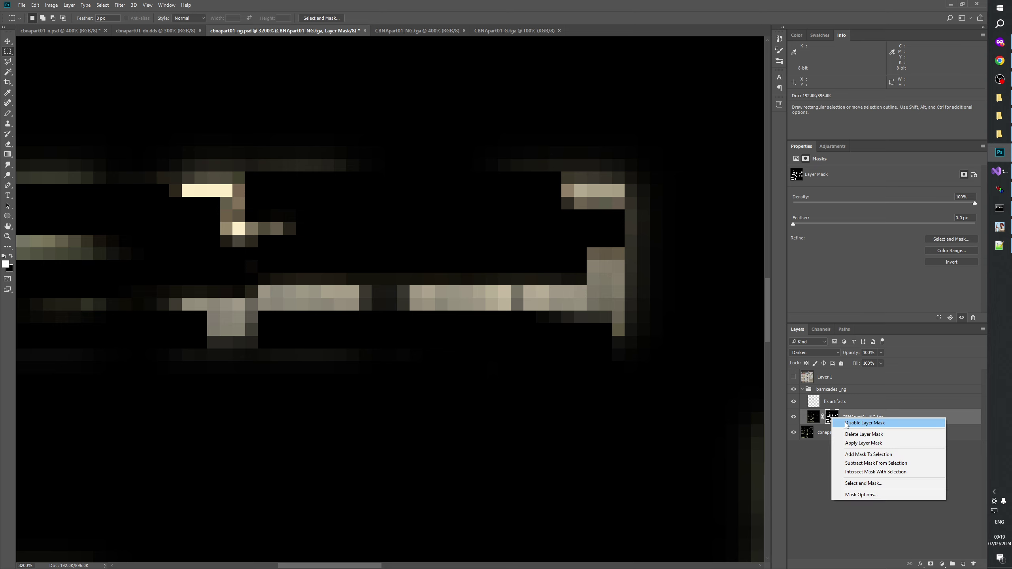
left_click(845, 424)
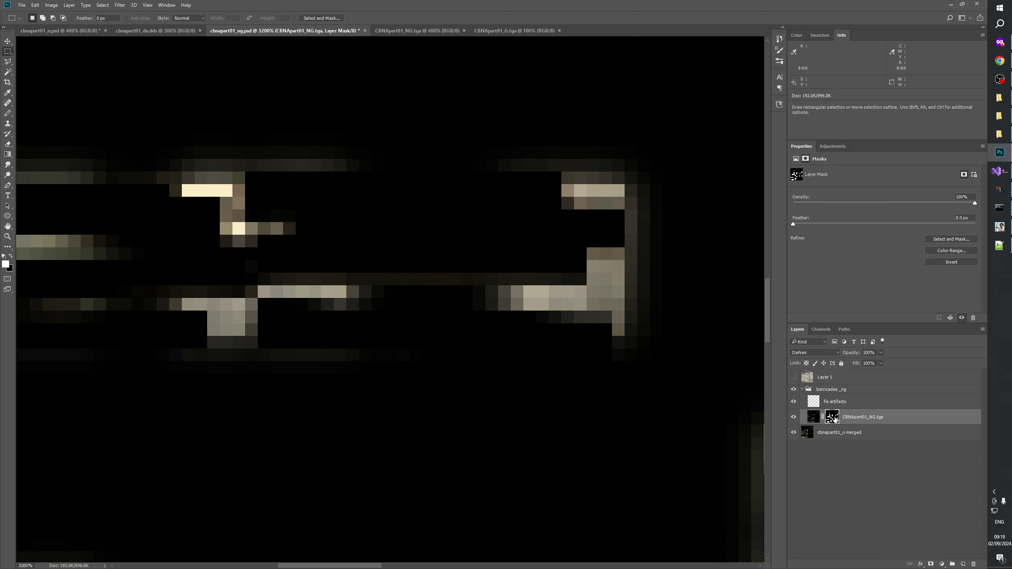
- Review the windows across the whole night texture at 500% to 700% zoom for remaining barricade artifacts
scroll(478, 345, "up", 2)
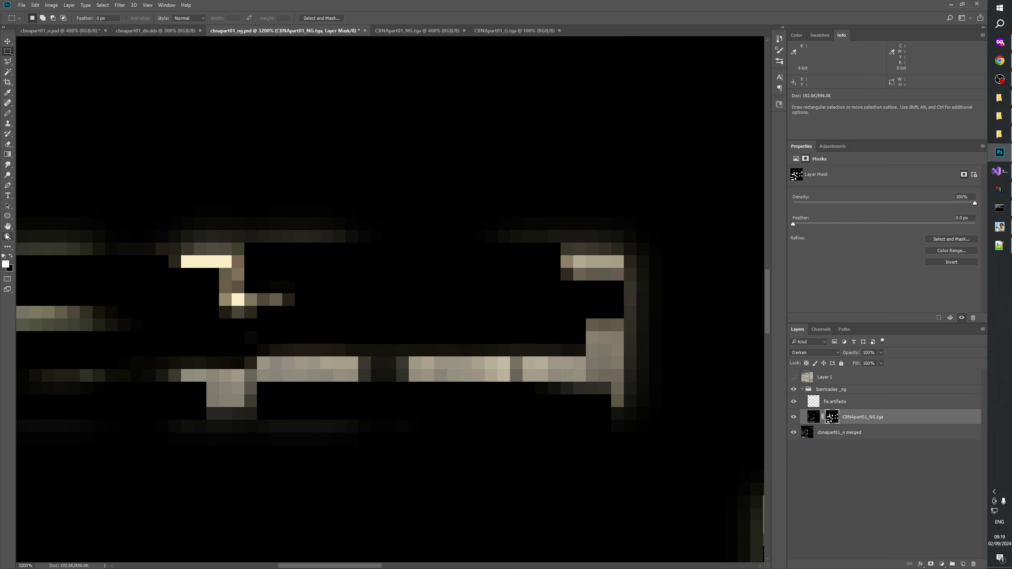
left_click(7, 236)
right_click(379, 291)
left_click(393, 305)
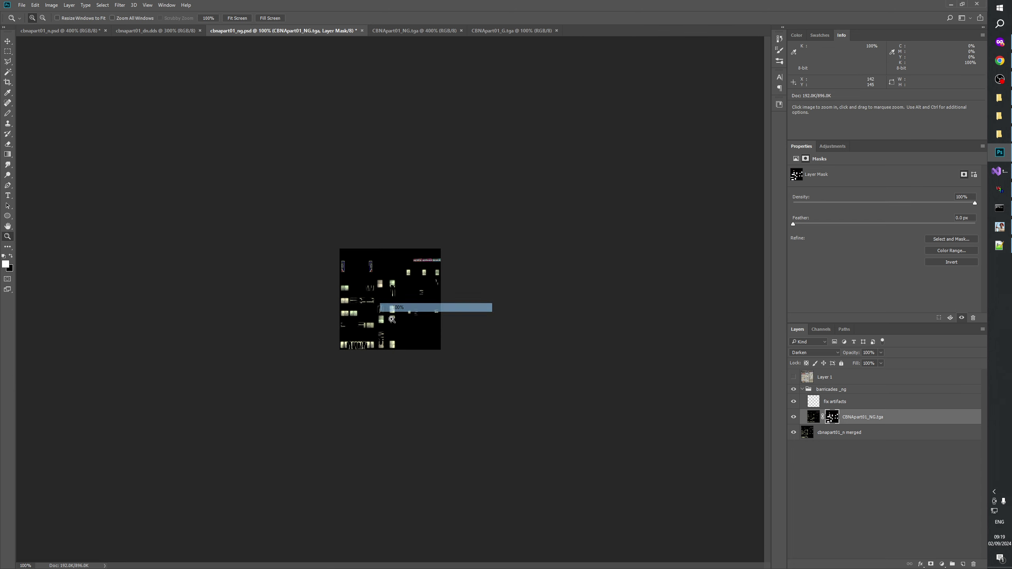
left_click(364, 339)
left_click(314, 353)
left_click(267, 367)
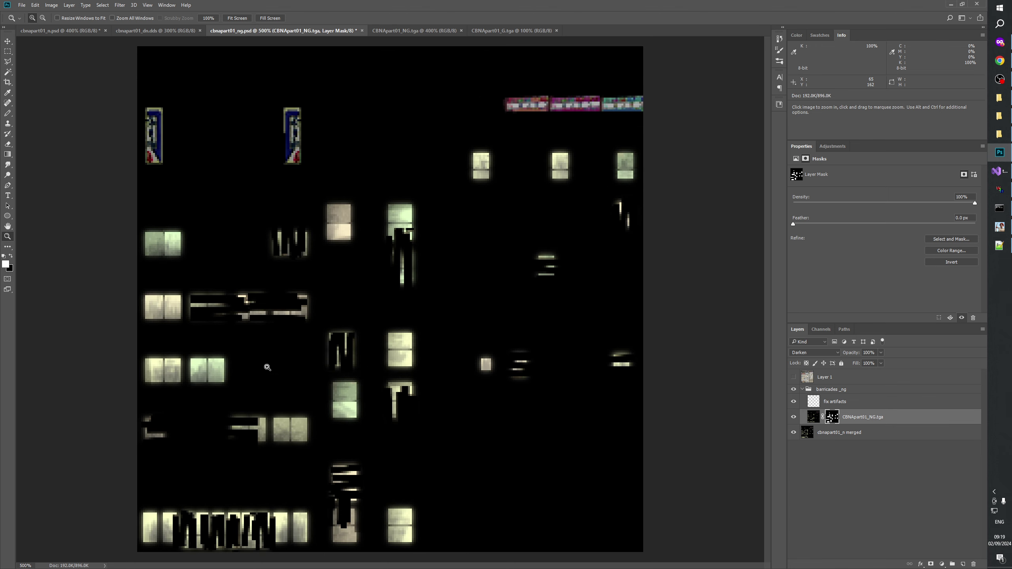
left_click(269, 365)
left_click(268, 362)
left_click_drag(378, 321, 442, 397)
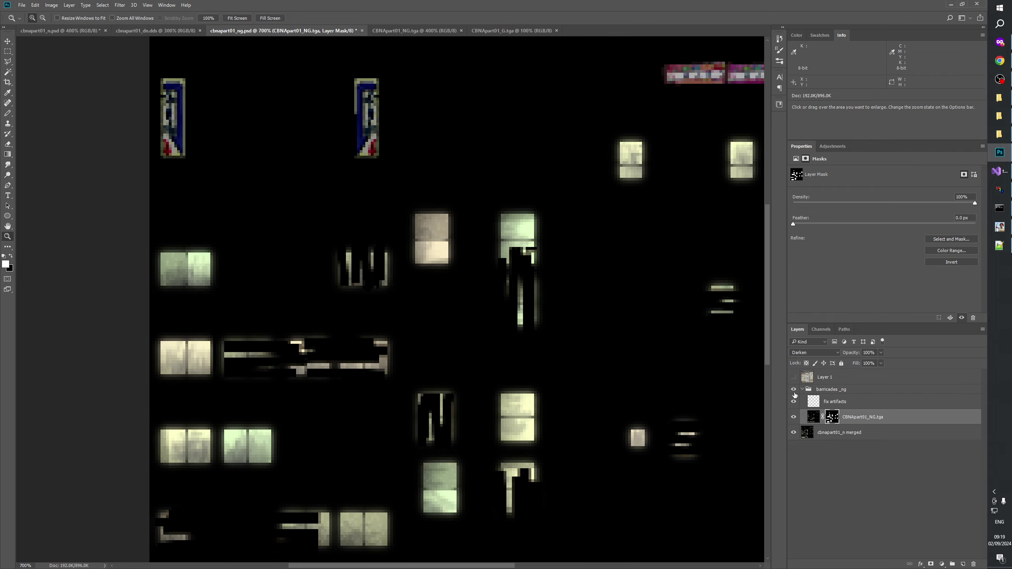
- Black out an 8 × 2 px strip and the adjoining single pixel near the green window's lower plank tops on the CBNApart01_NG.tga mask
left_click(551, 237)
left_click(550, 239)
left_click(547, 243)
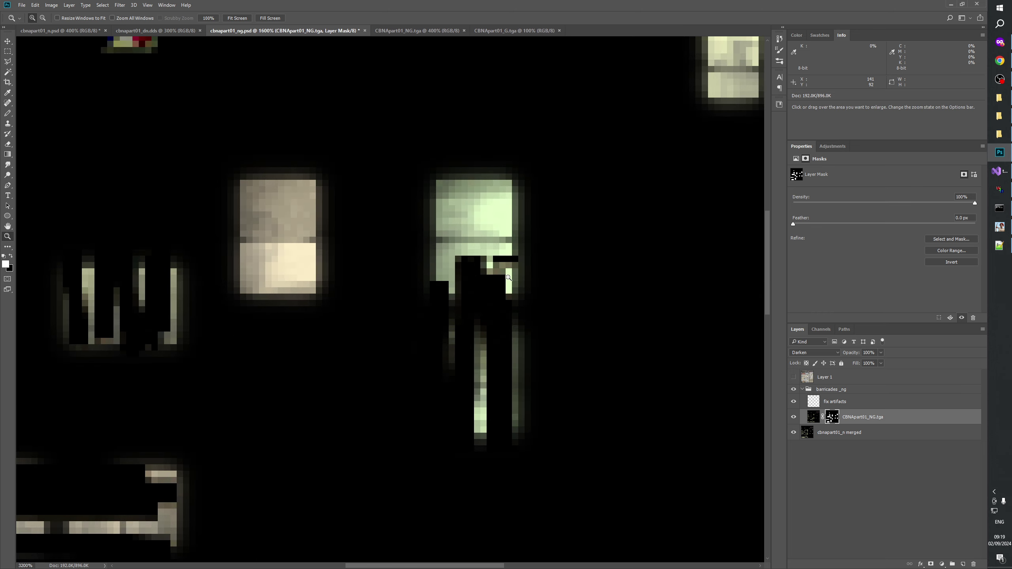
left_click(547, 245)
left_click(8, 51)
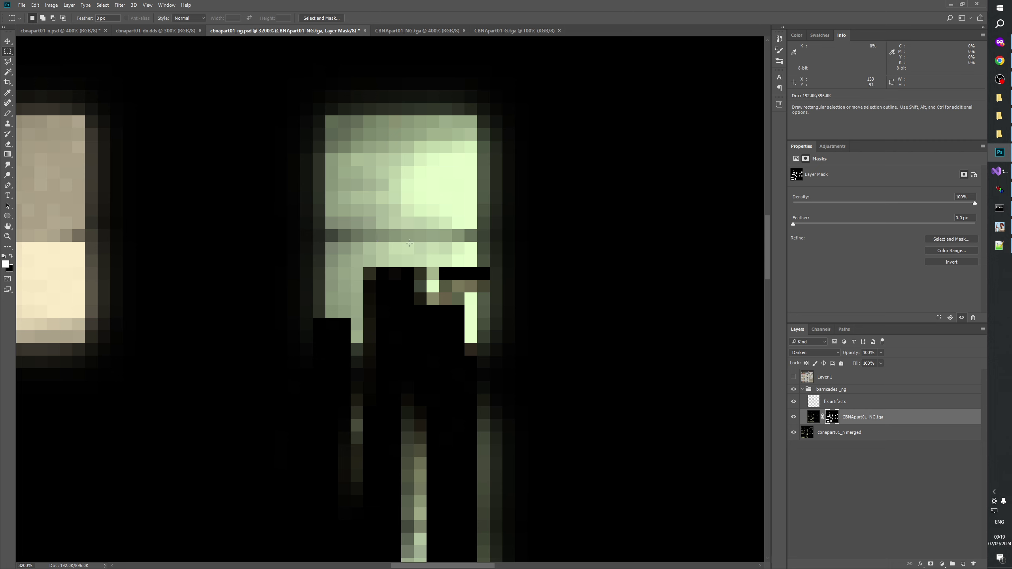
left_click_drag(444, 270, 538, 290)
key("alt+BackSpace")
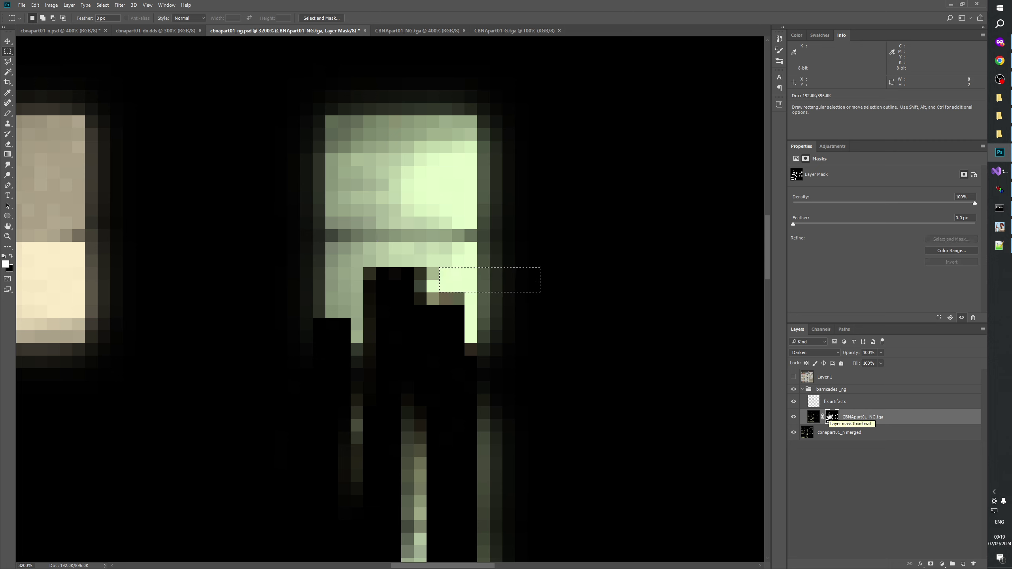
key("ctrl+d")
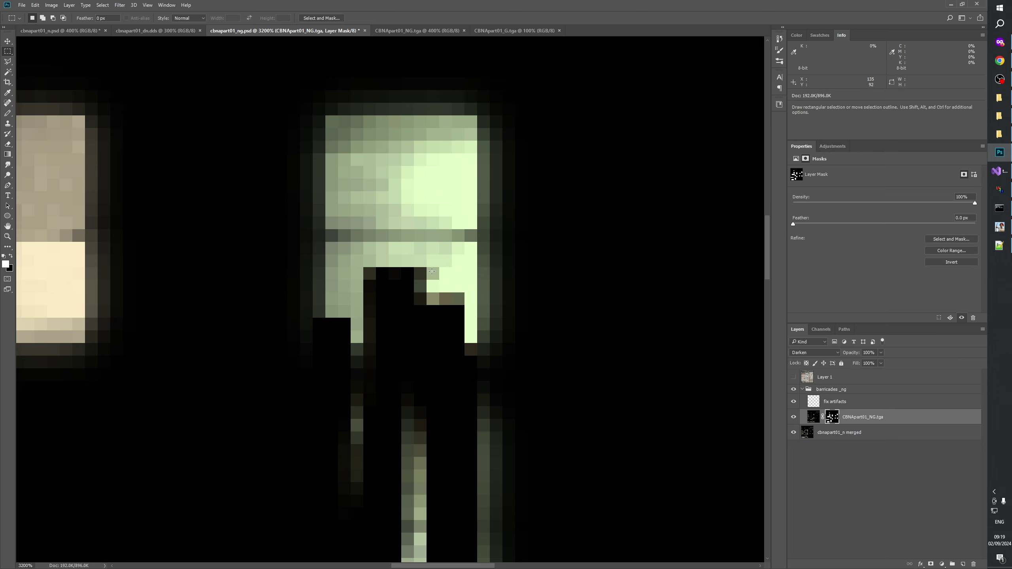
left_click_drag(432, 272, 431, 277)
key("ctrl+d")
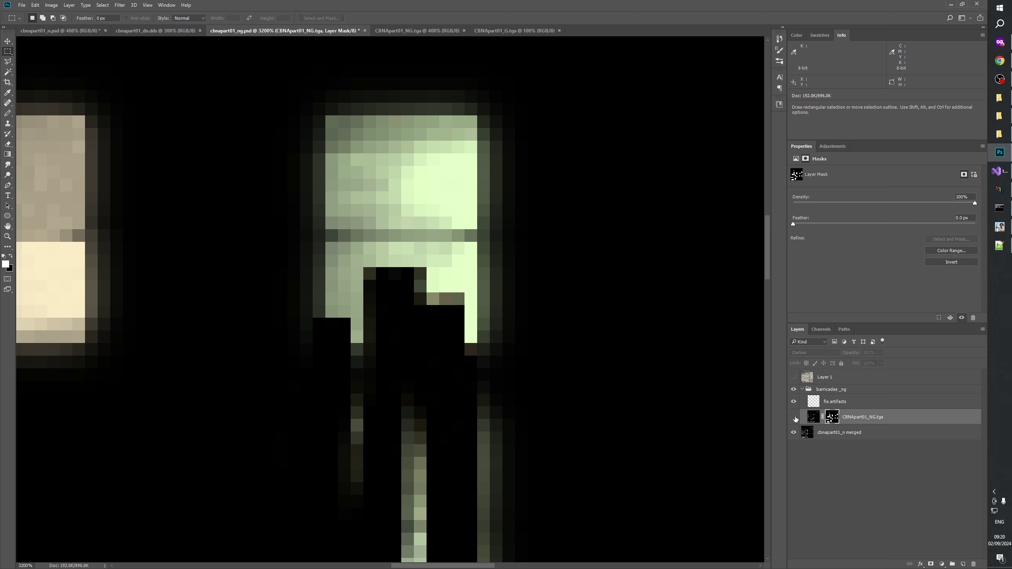
- Check the green window's correction by viewing the layer mask alone and toggling the CBNApart01_NG.tga layer's visibility
left_click(831, 421, "alt")
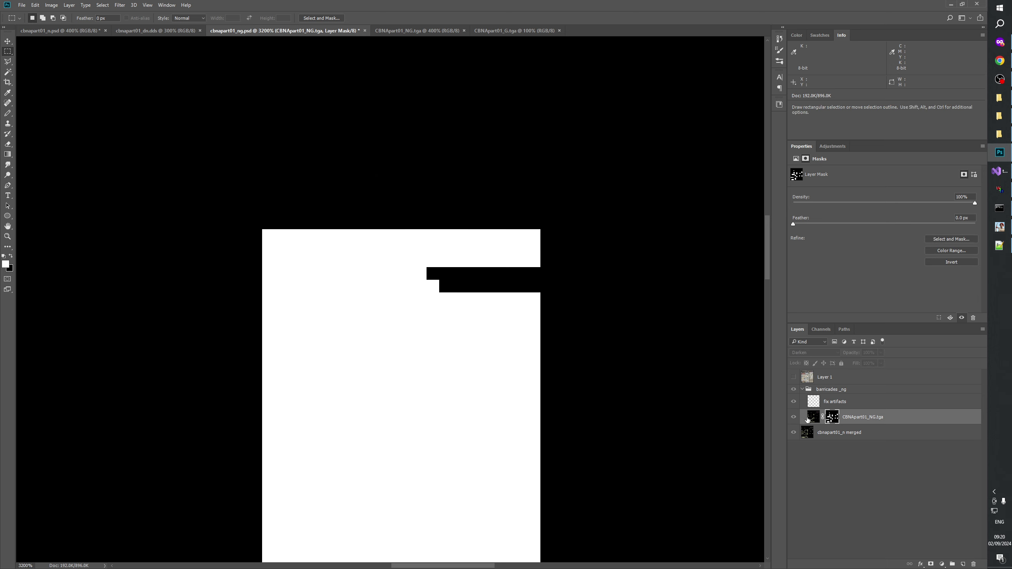
left_click(831, 421, "alt")
left_click(792, 417)
left_click(793, 417)
scroll(519, 255, "down", 3)
scroll(519, 255, "left", 1)
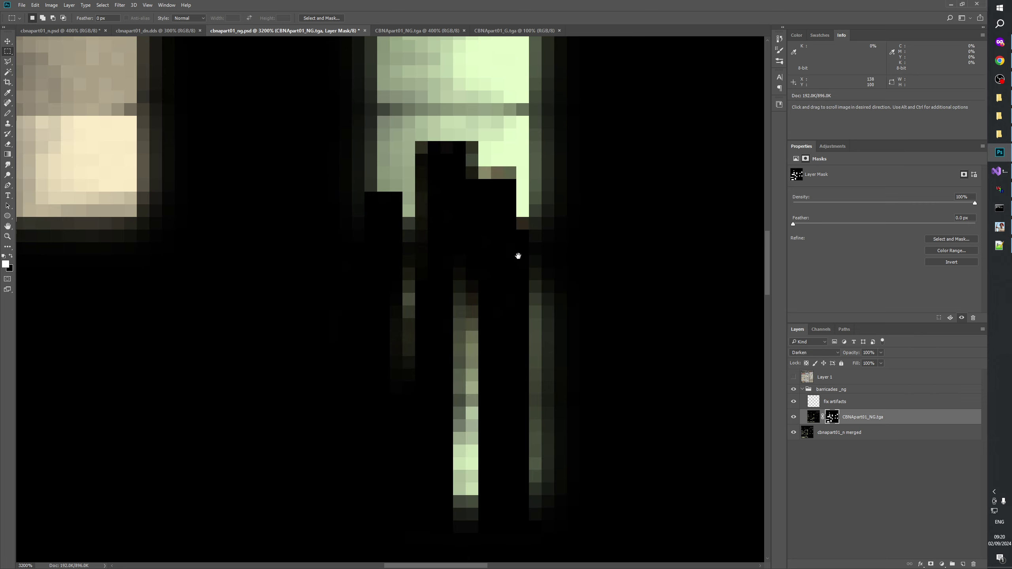
- Survey the full night texture at up to 600% zoom for other barricaded windows that need correction
left_click(7, 236)
right_click(463, 253)
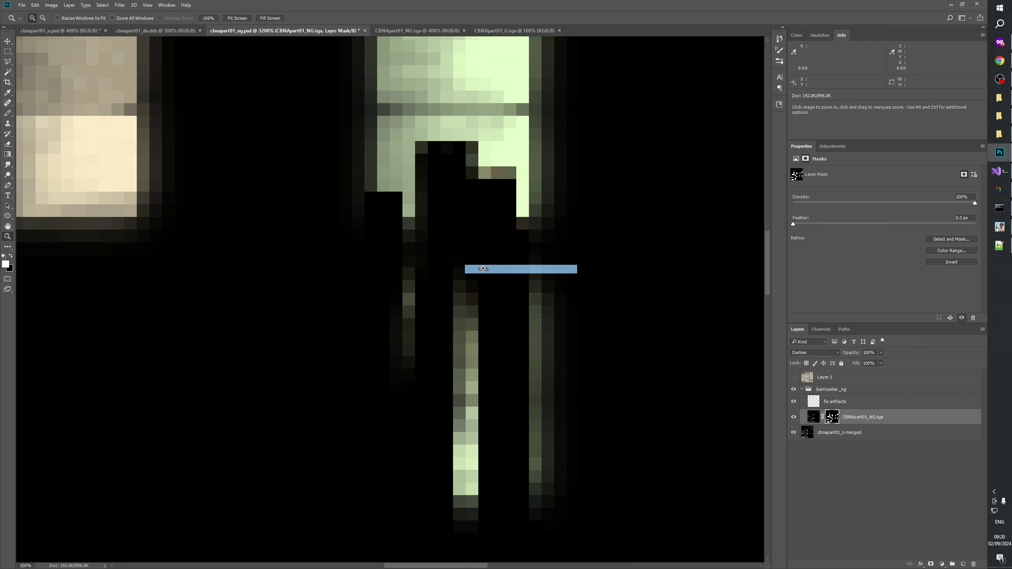
left_click(482, 268)
left_click(368, 338)
left_click(368, 337)
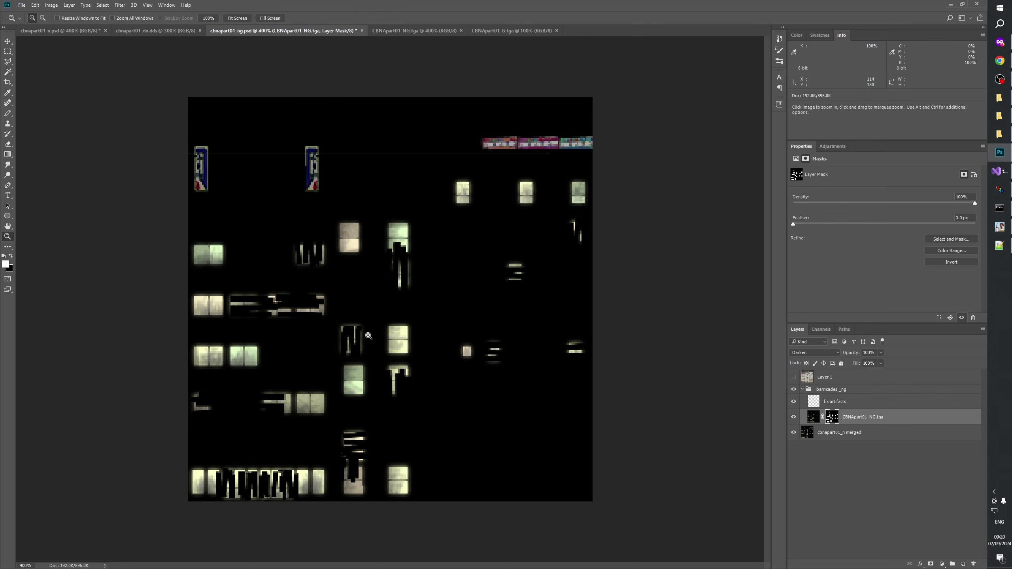
left_click(368, 336)
left_click(328, 379)
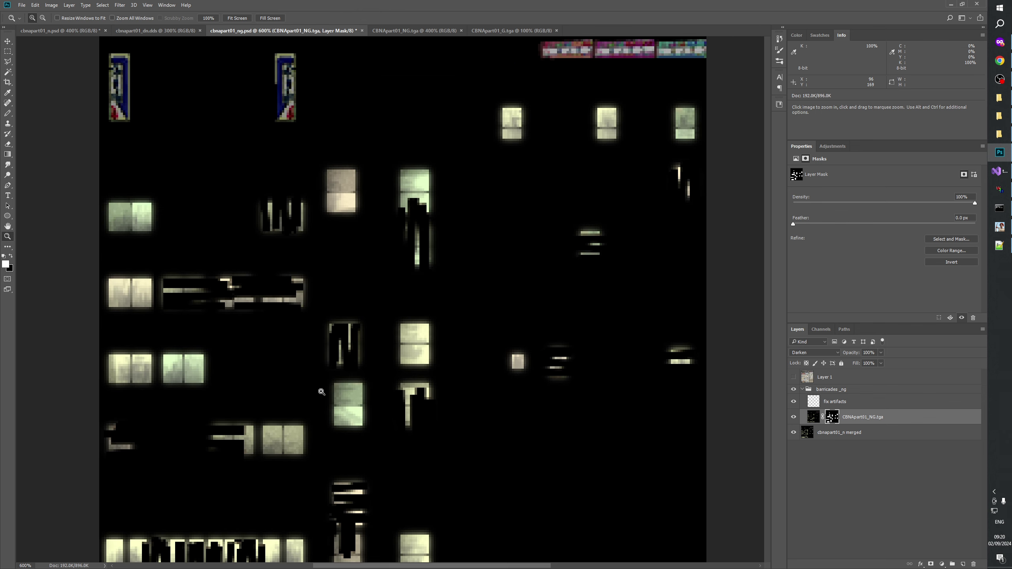
- Compare the vertically boarded windows along the texture's bottom edge with the daytime layer at 3200% zoom, then activate the Rectangular Marquee tool
left_click_drag(281, 465, 450, 292)
left_click(399, 401)
left_click(400, 401)
left_click(400, 400)
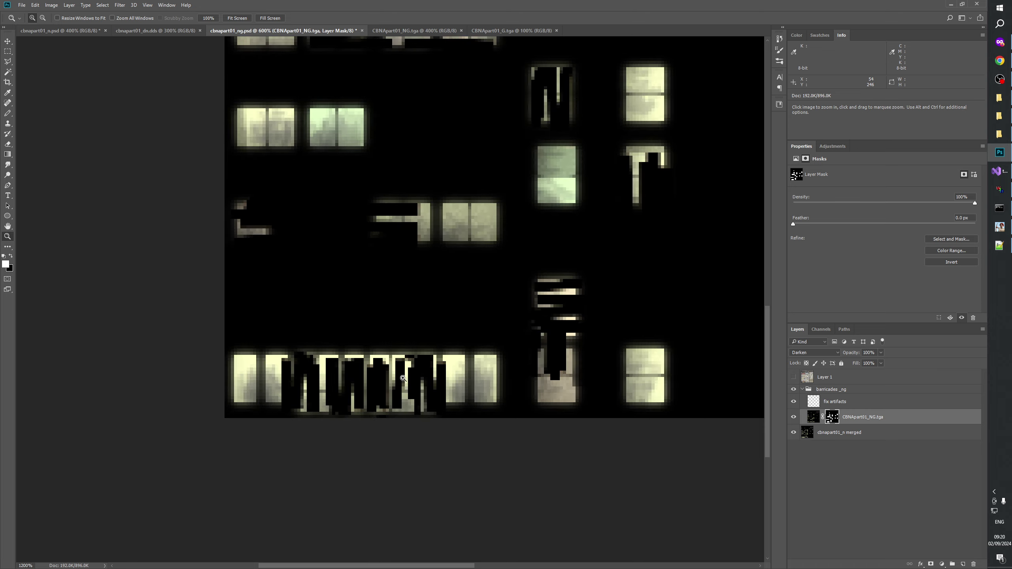
left_click(400, 401)
left_click(400, 400)
left_click(410, 359)
left_click(794, 377)
left_click(793, 377)
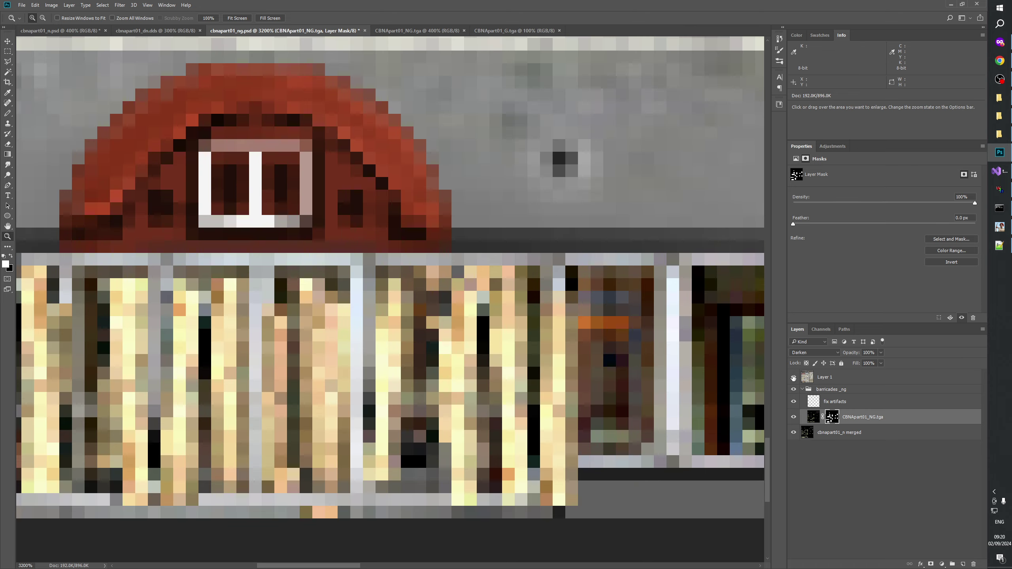
left_click(793, 377)
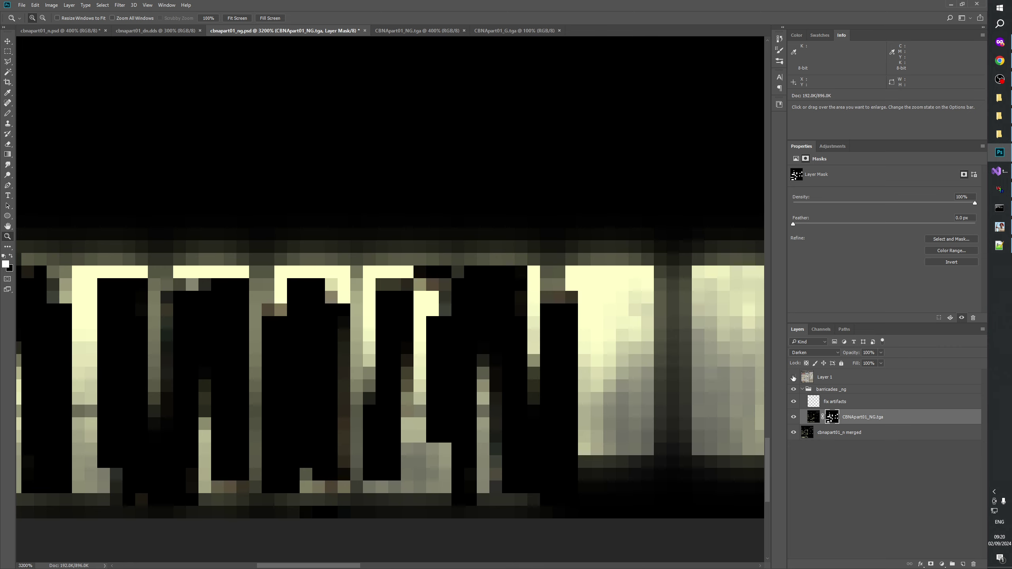
left_click(793, 377)
left_click(793, 377)
left_click(7, 53)
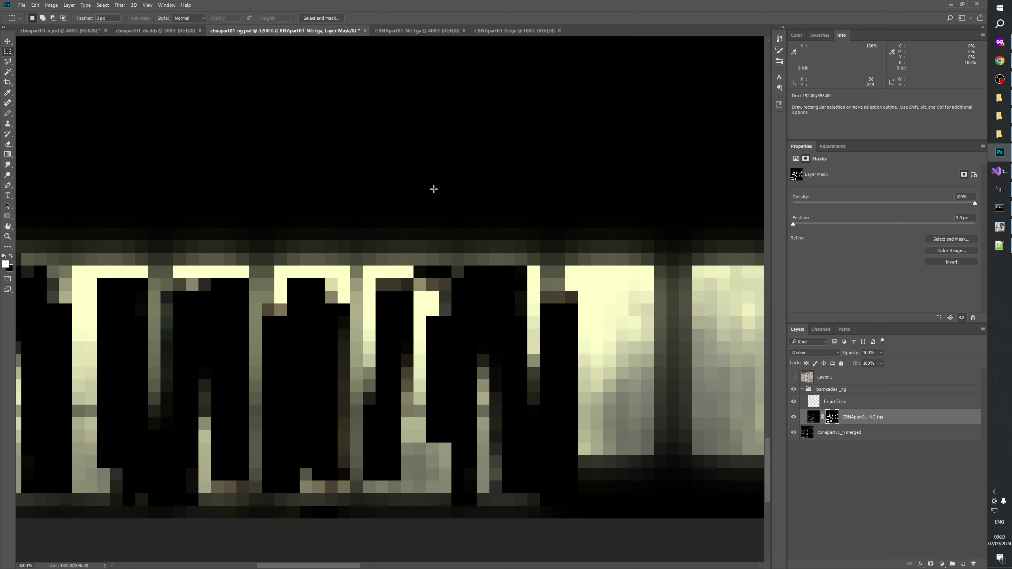
- Black out a 3 × 2 px block between the bottom-row boards' upper ends on the CBNApart01_NG.tga mask and compare it with Layer 1
left_click_drag(424, 269, 448, 287)
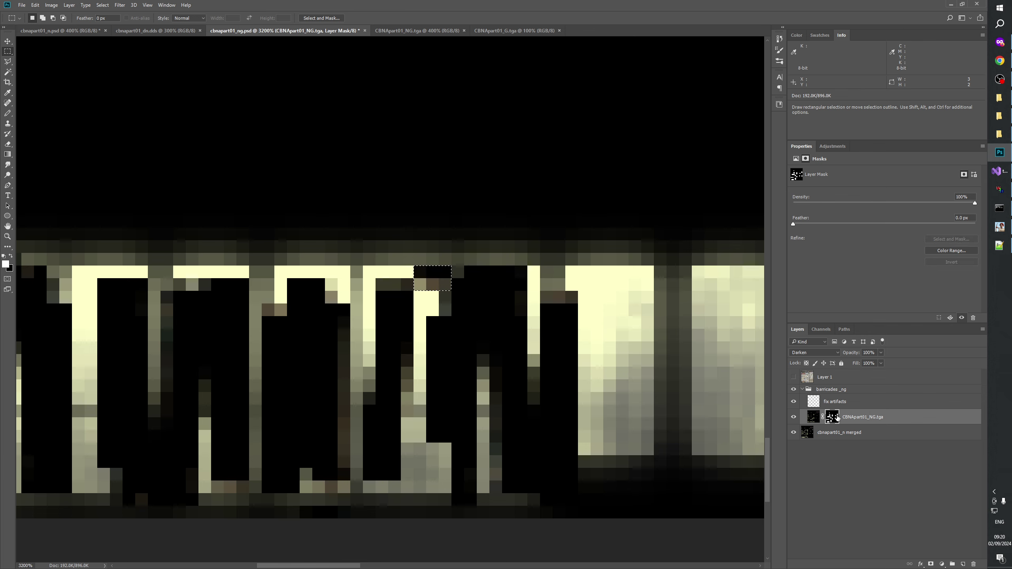
key("alt+BackSpace")
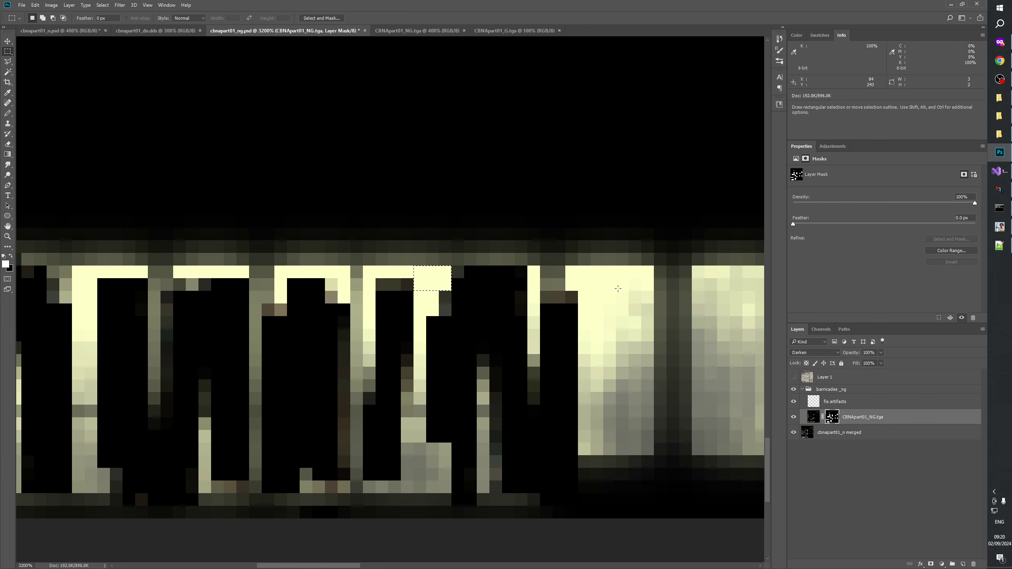
key("ctrl+d")
left_click(794, 381)
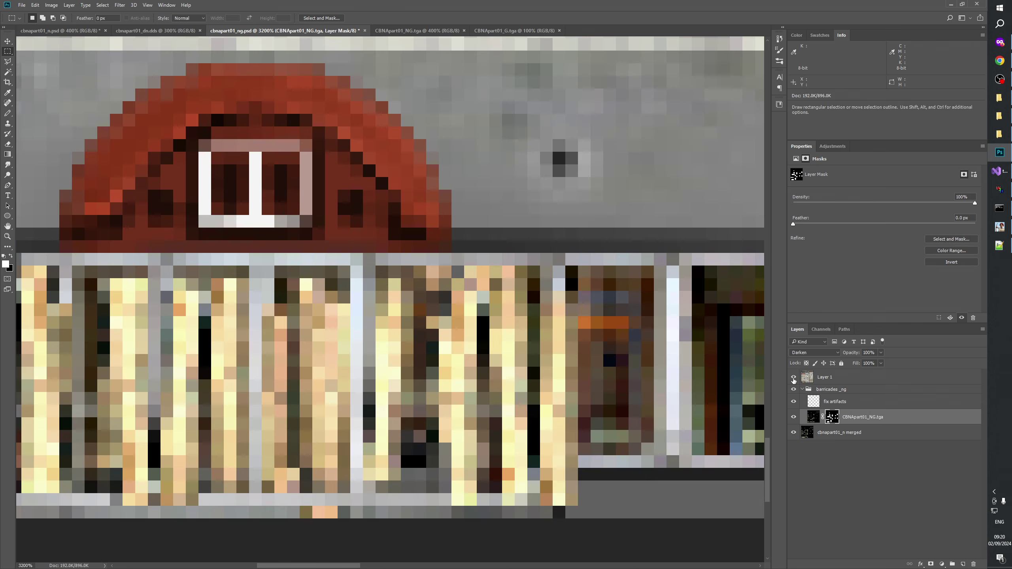
left_click(793, 381)
left_click(793, 381)
left_click(793, 380)
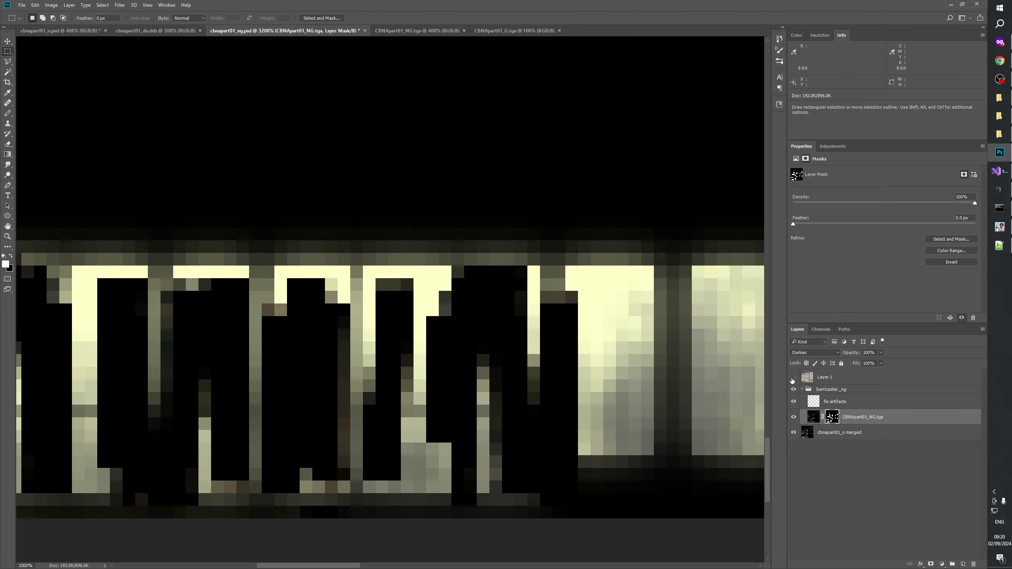
- Examine the night windows at 600% zoom with the barricades _ng group shown and hidden
left_click(7, 236)
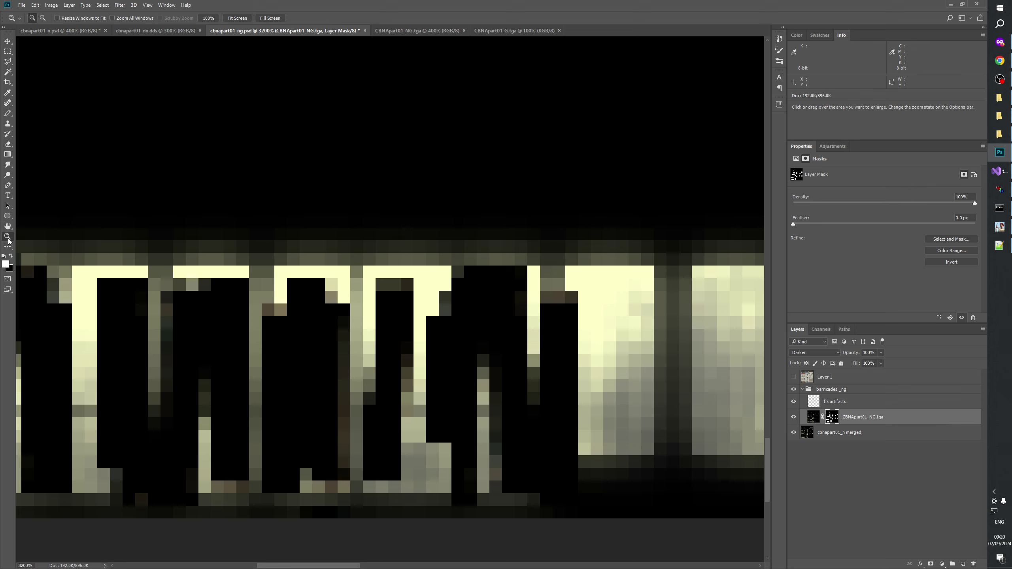
right_click(416, 303)
left_click(438, 320)
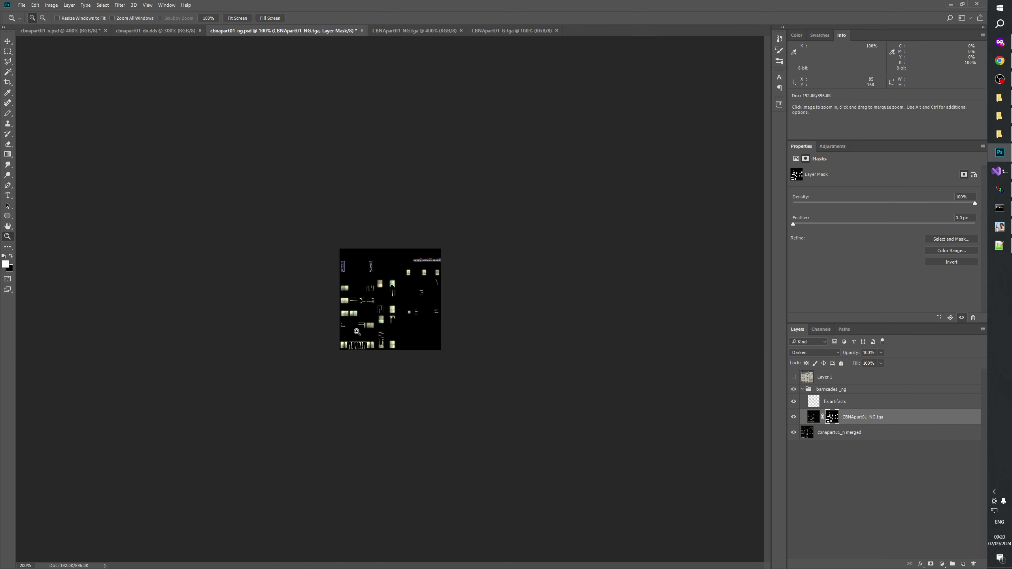
left_click(346, 341)
left_click(345, 341)
left_click(334, 361)
left_click(346, 363)
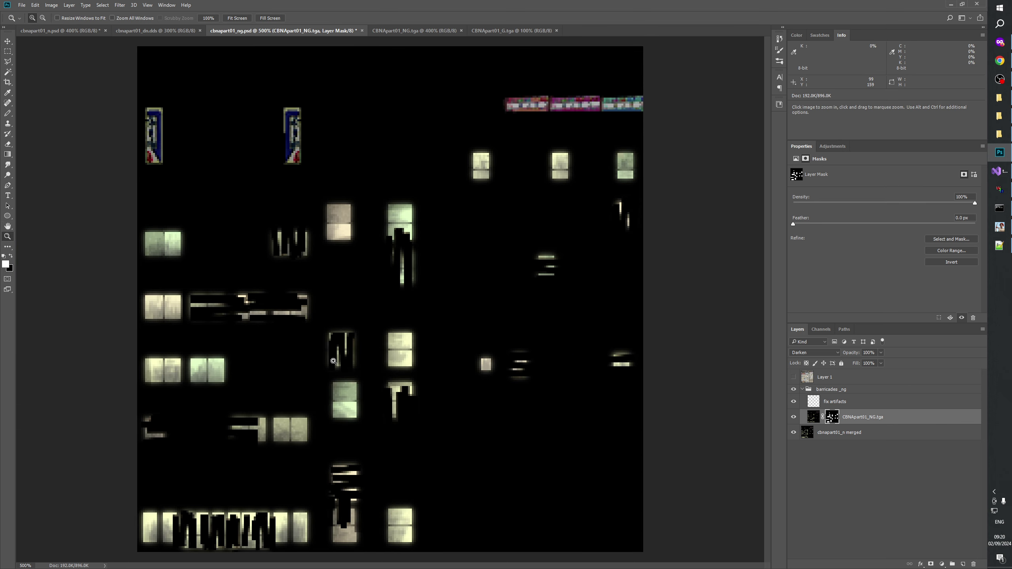
left_click(283, 338)
left_click_drag(341, 326, 444, 200)
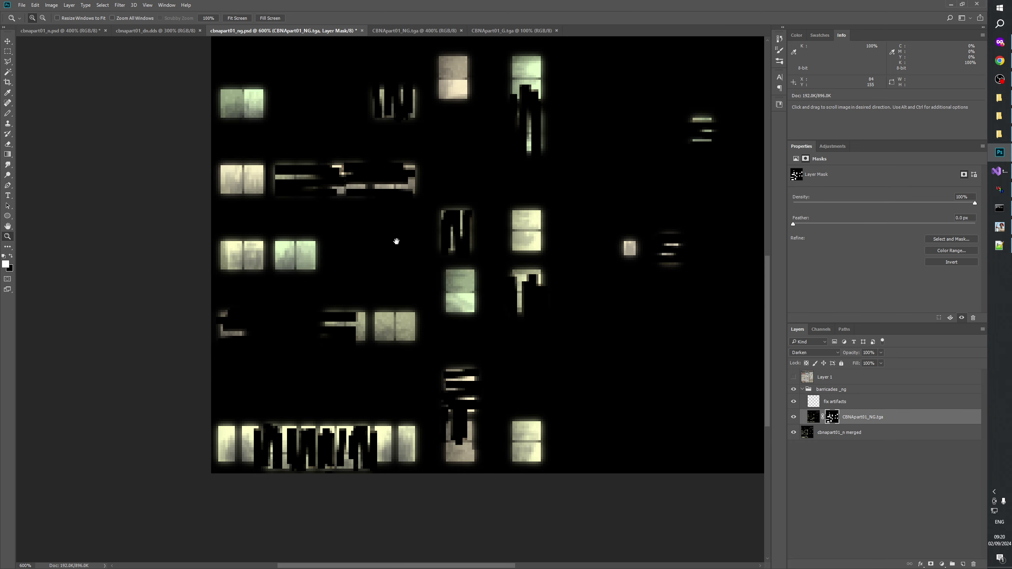
left_click_drag(396, 241, 414, 319)
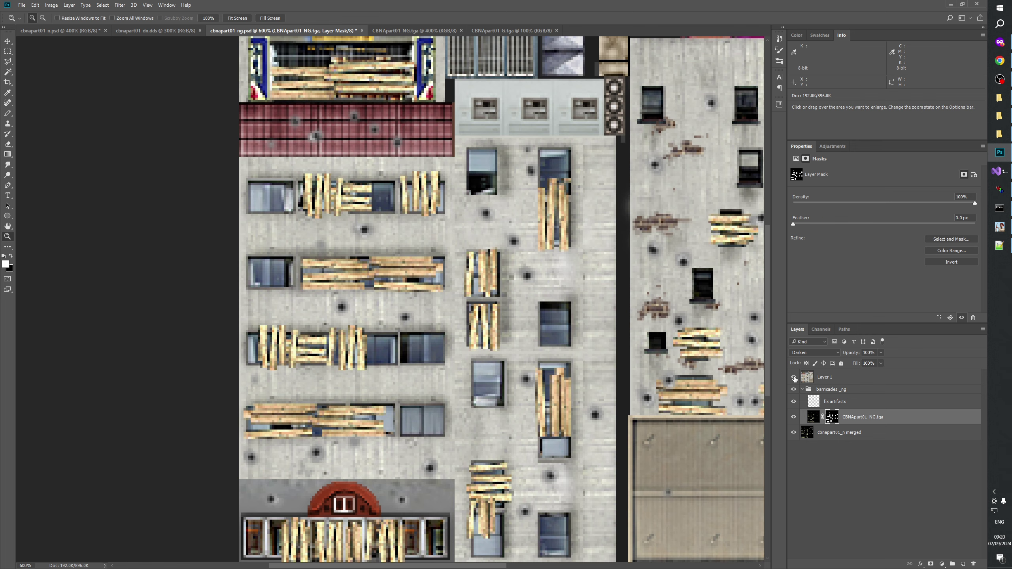
left_click(794, 377)
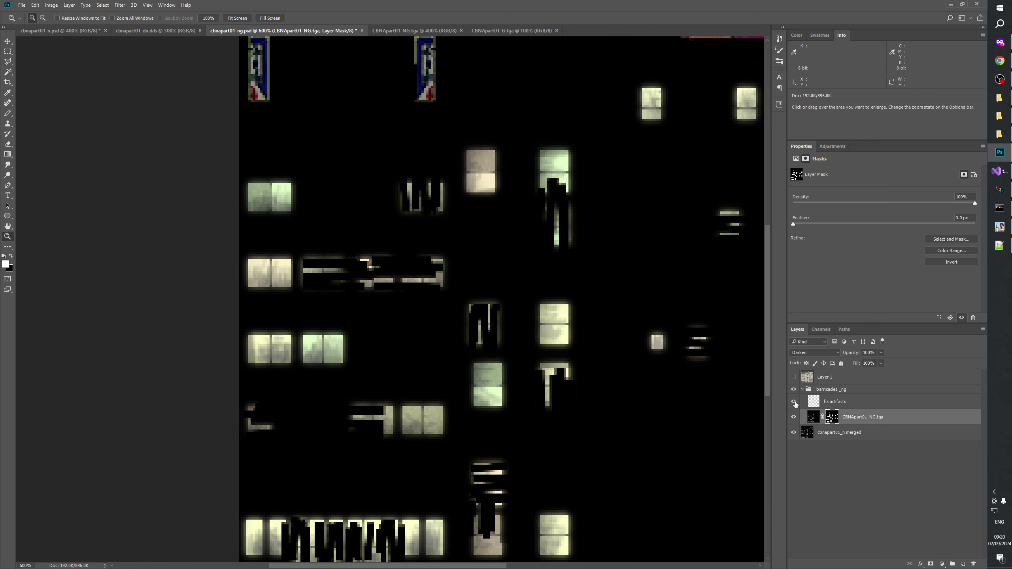
left_click(793, 390)
left_click(794, 389)
left_click(794, 390)
left_click(794, 390)
left_click(794, 390)
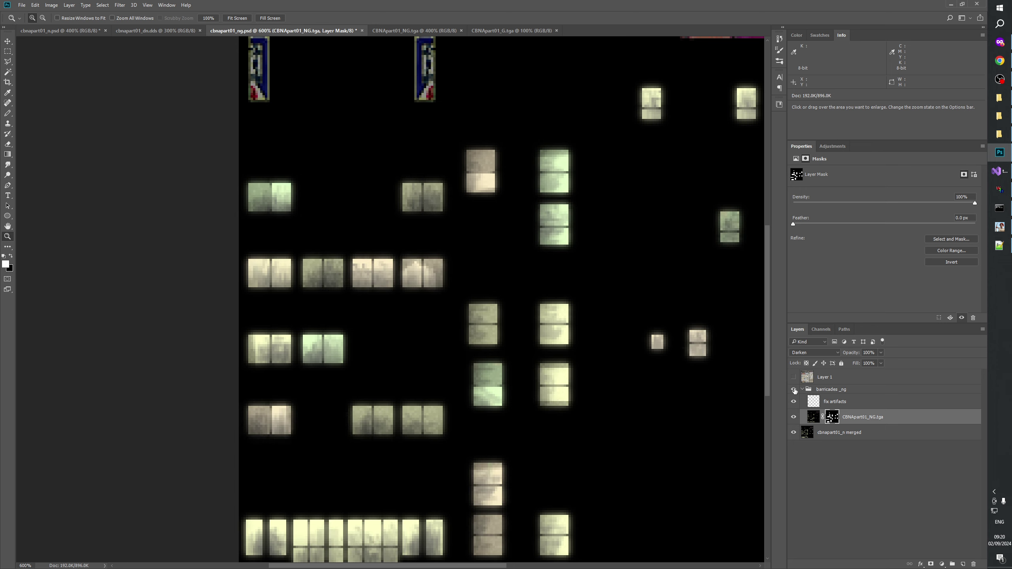
left_click(794, 390)
left_click(794, 390)
left_click(794, 390)
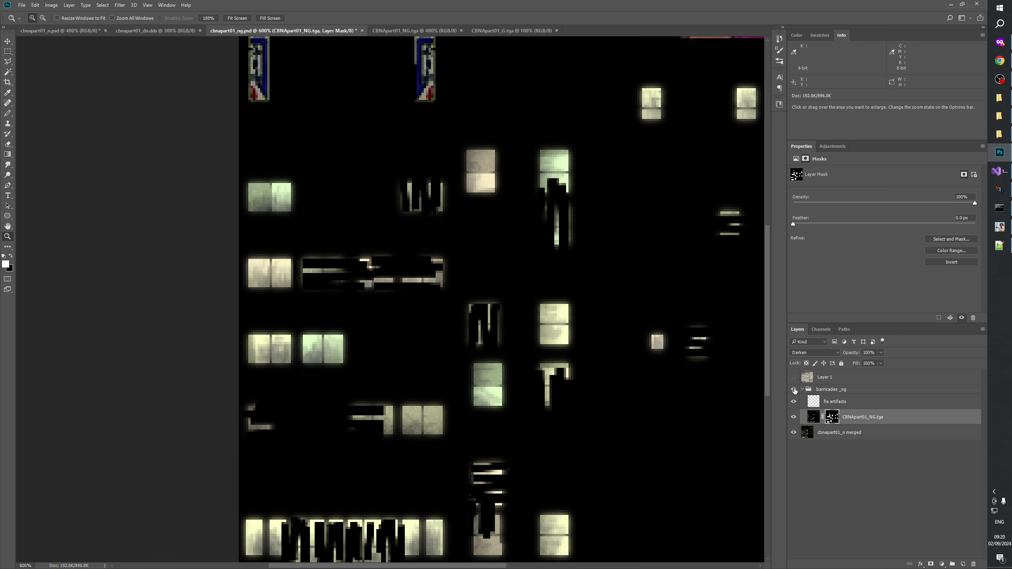
left_click(793, 390)
left_click(794, 390)
left_click(794, 390)
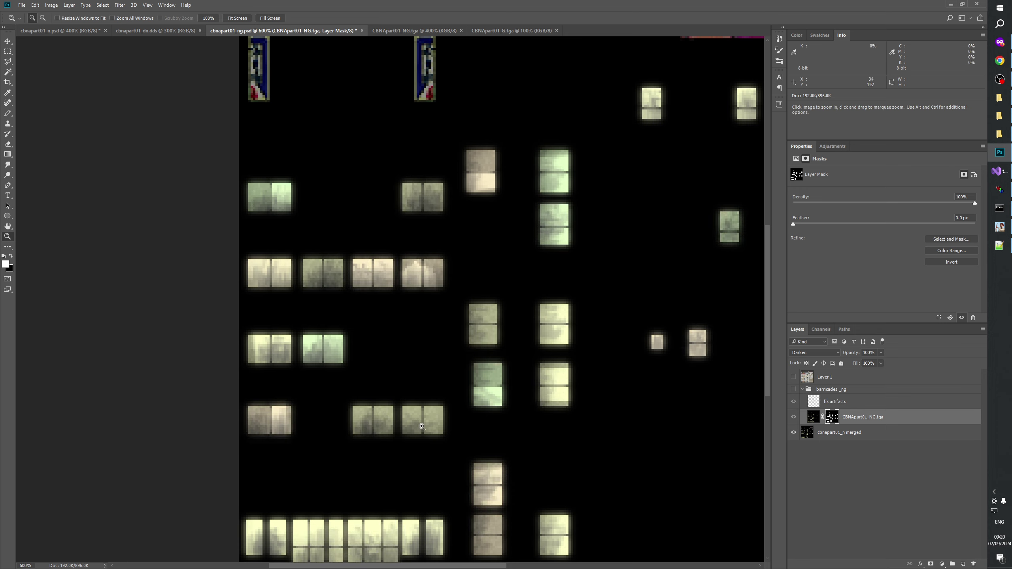
- Compare the unbarricaded night windows with the daytime Layer 1, leaving Layer 1 hidden and the barricades _ng group visible
left_click(794, 377)
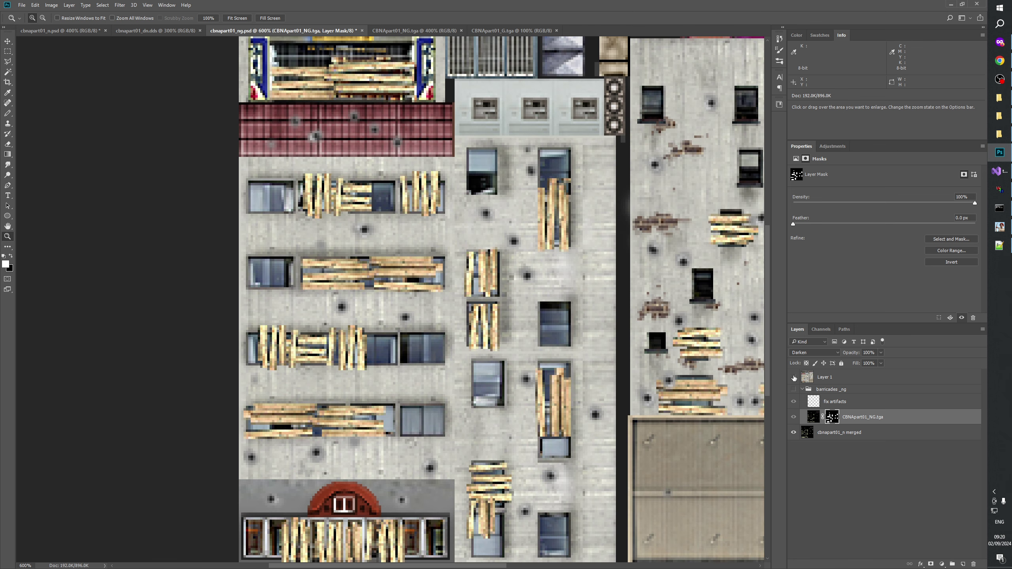
left_click(794, 377)
left_click(794, 377)
left_click(794, 377)
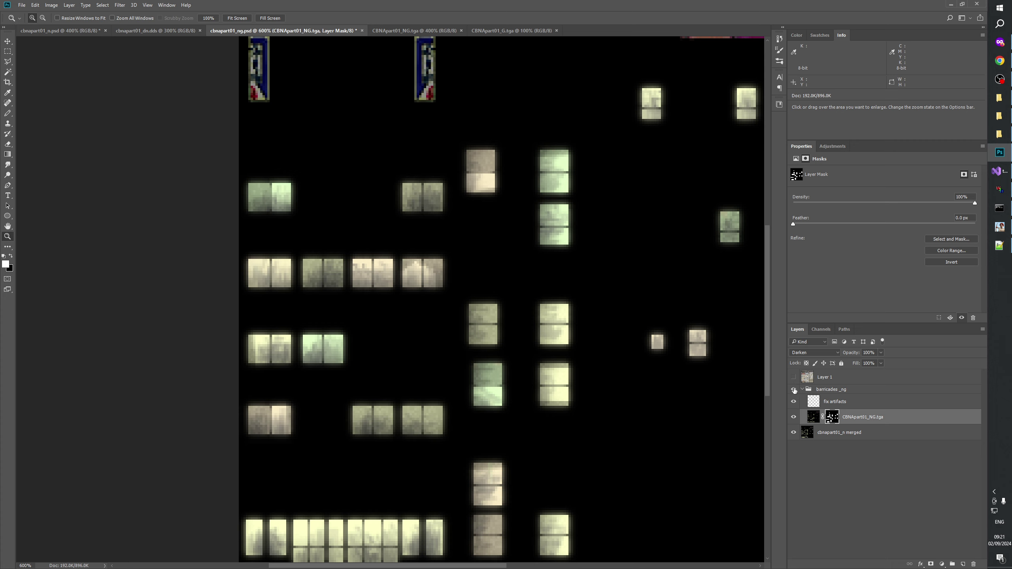
left_click(794, 390)
- Black out an 18 × 2 px strip along the leftmost horizontally boarded window's lower plank gap on the CBNApart01_NG.tga mask, using Layer 1 as reference
left_click(271, 439)
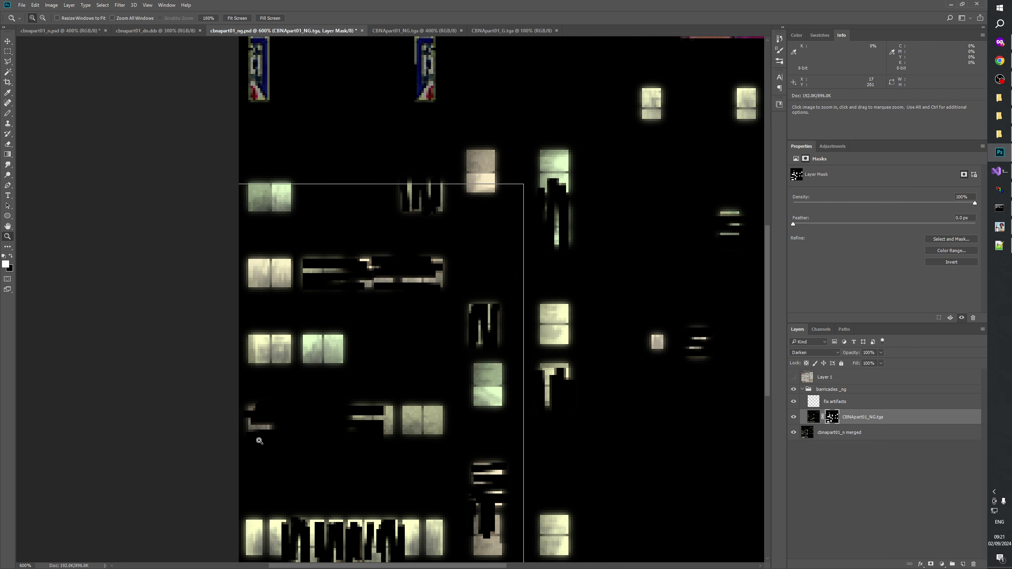
left_click(257, 436)
left_click(244, 455)
left_click(259, 452)
left_click(290, 447)
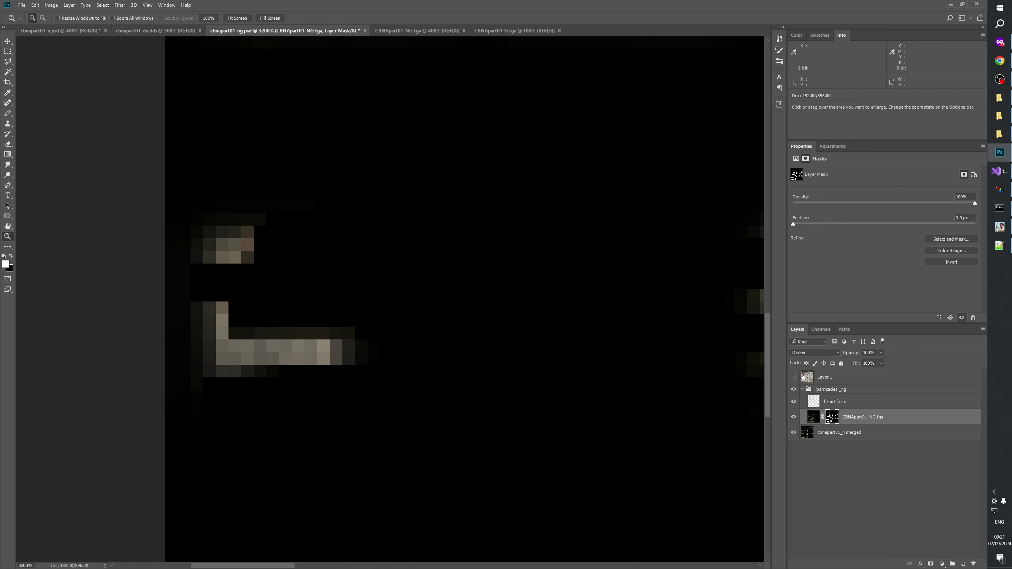
left_click(793, 377)
left_click_drag(459, 391, 441, 434)
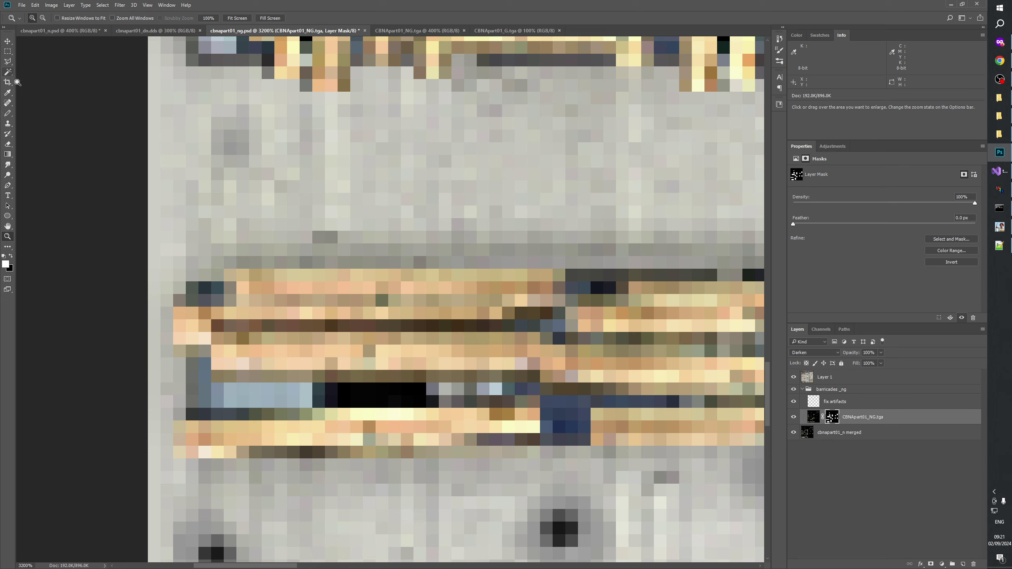
left_click(7, 53)
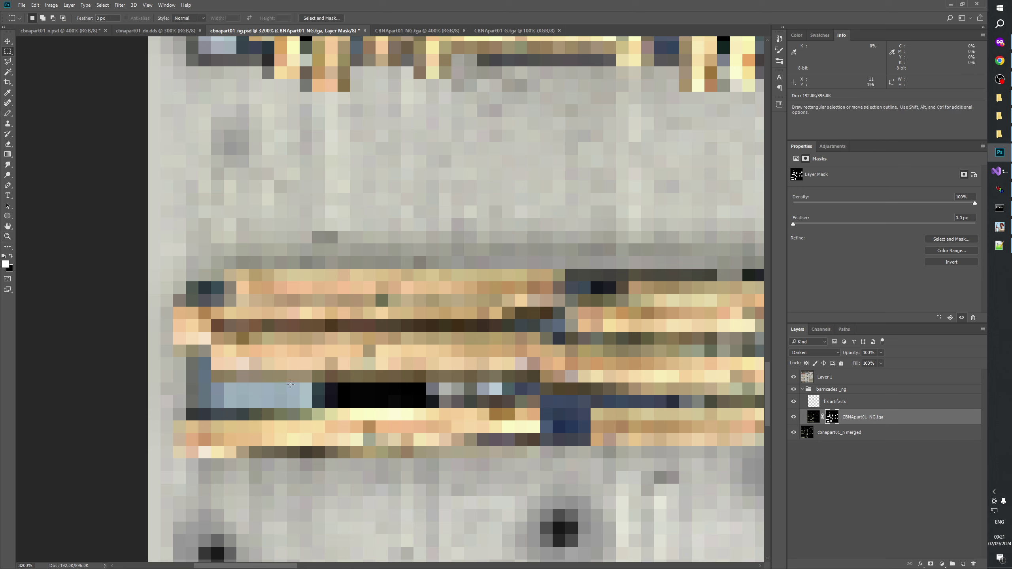
left_click_drag(290, 384, 514, 407)
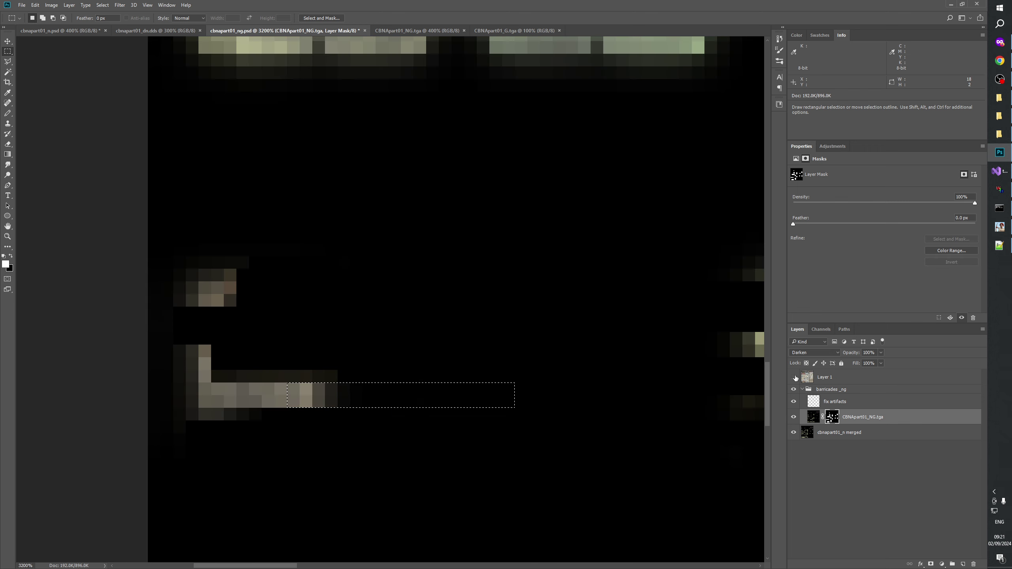
left_click(793, 377)
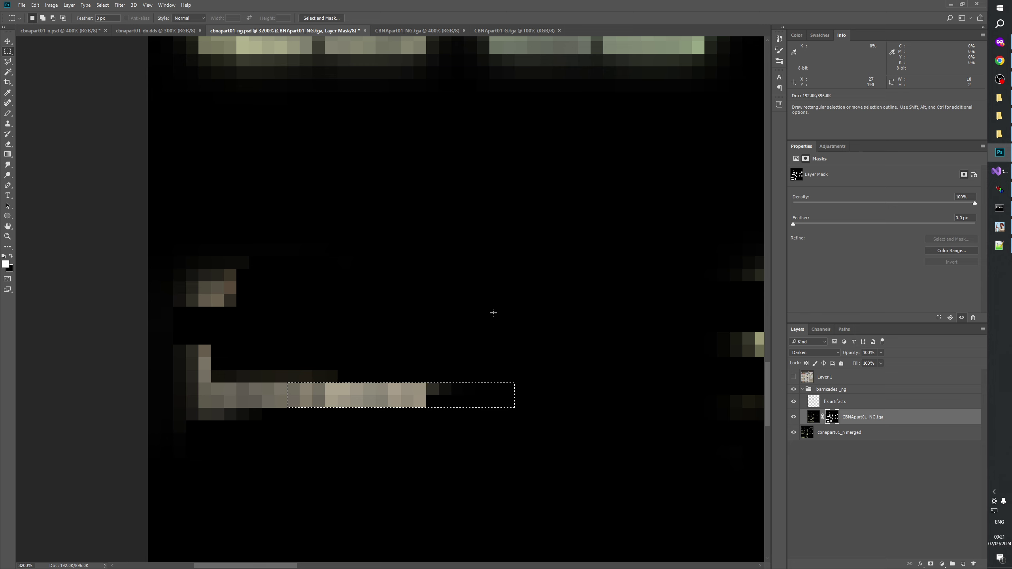
left_click(831, 416, "alt")
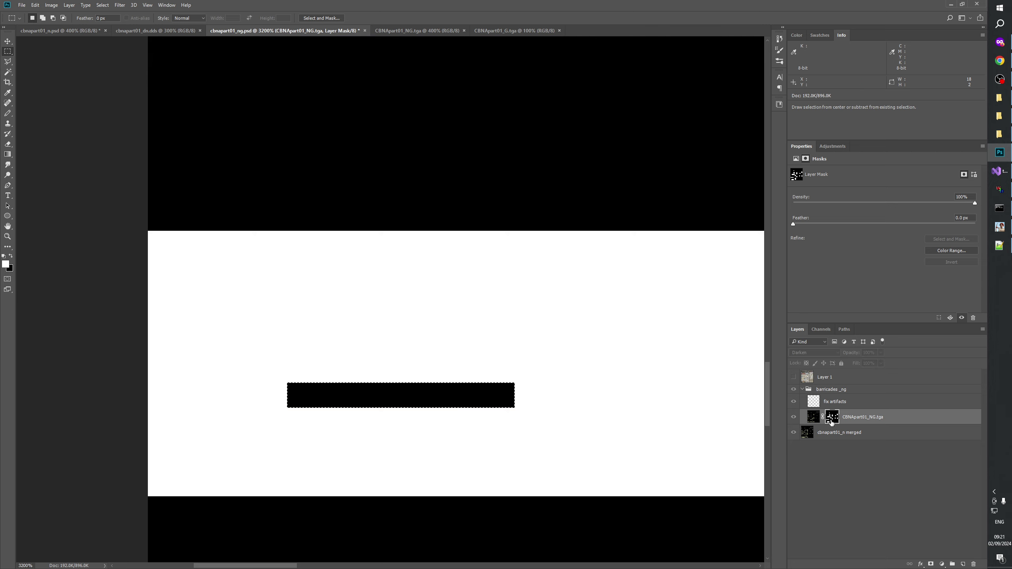
- Check the corrected lower plank gap against the daytime layer and with the barricades _ng group shown and hidden
left_click(794, 379)
left_click(794, 380)
left_click(794, 380)
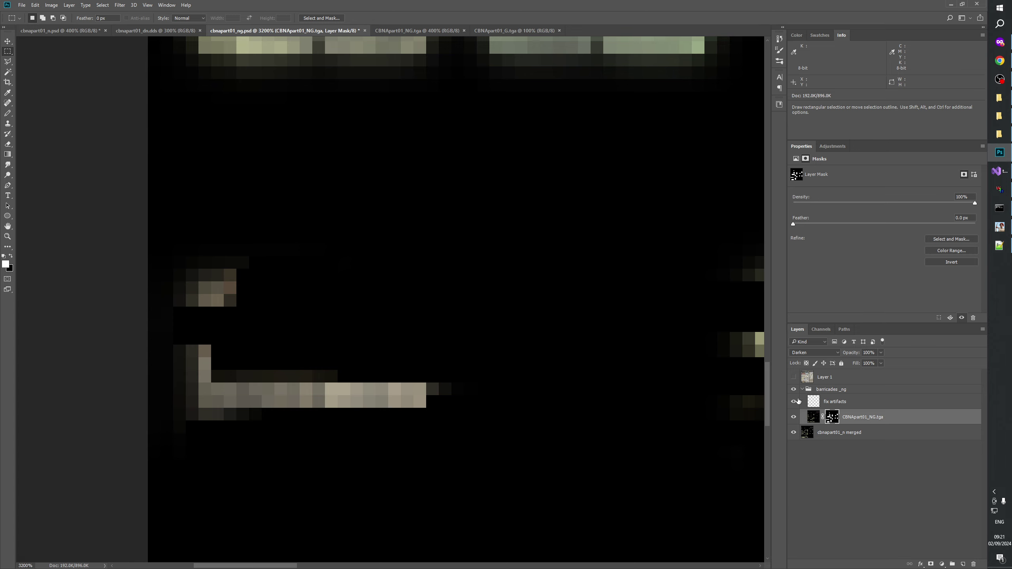
left_click(793, 389)
left_click(793, 389)
left_click(793, 389)
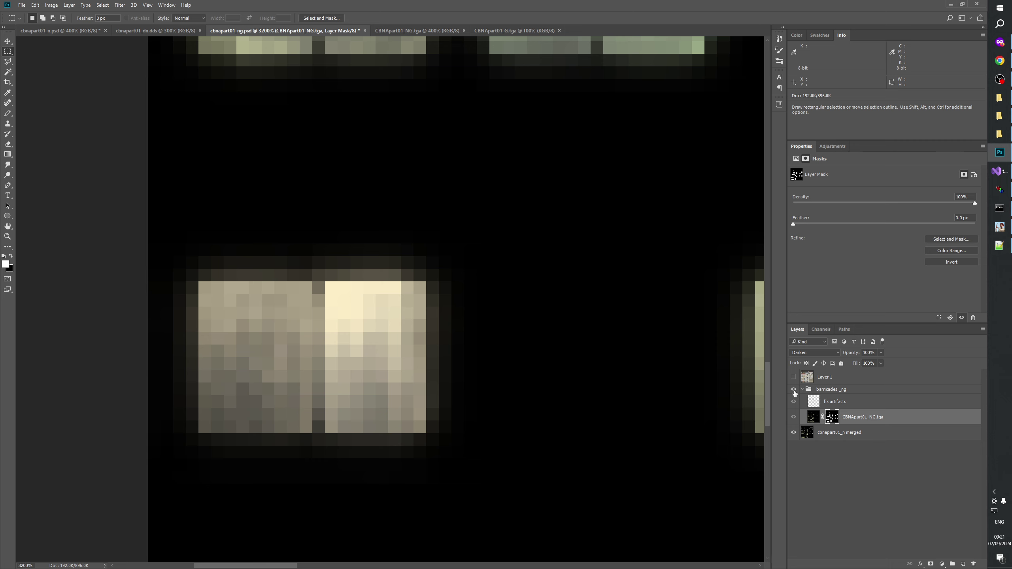
left_click(793, 389)
- Review the corrected window among its neighbours at 600% zoom by toggling the barricades _ng group's visibility
left_click_drag(461, 396, 385, 313)
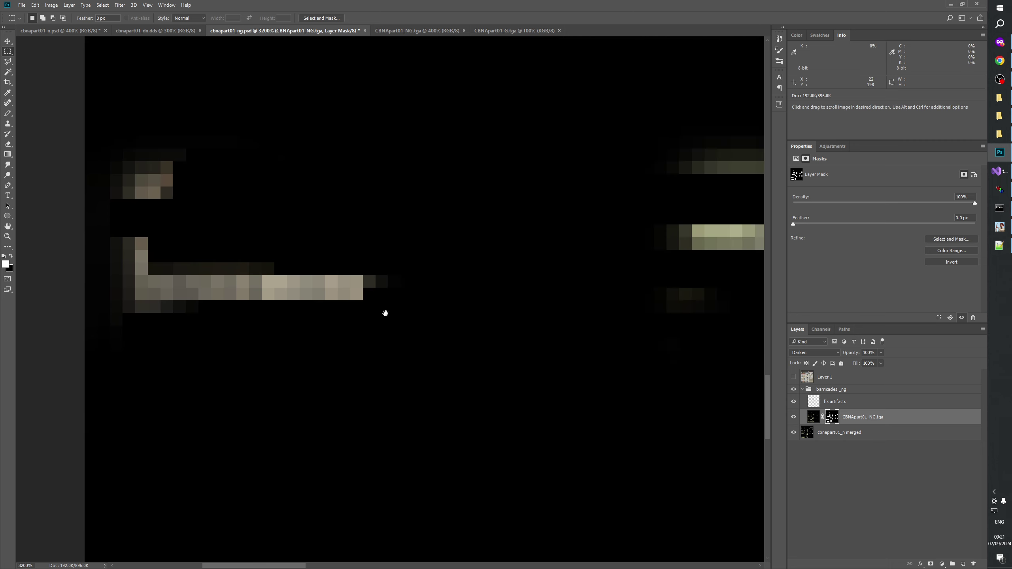
left_click(7, 236)
right_click(301, 317)
left_click(321, 328)
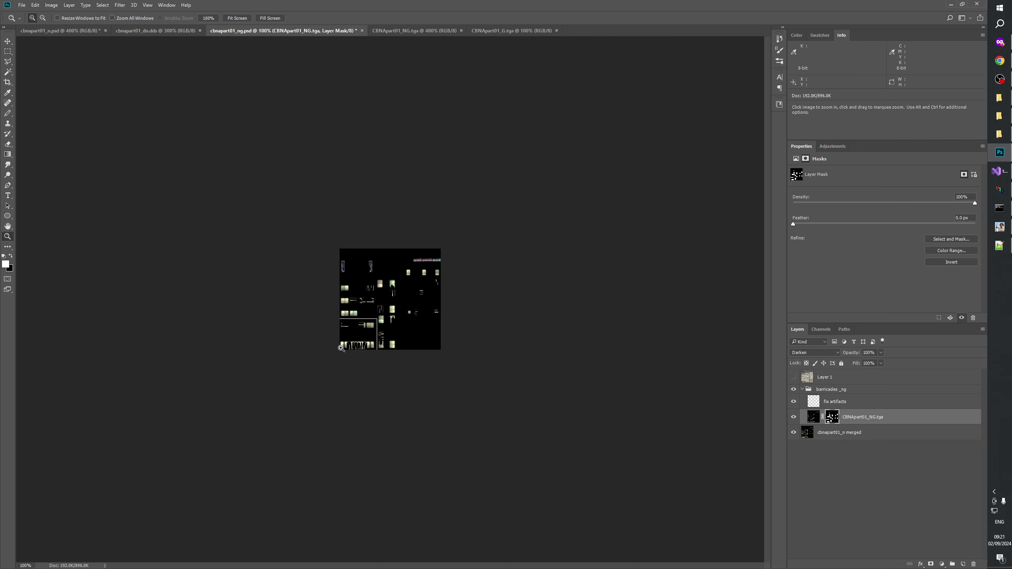
left_click(279, 393)
left_click(255, 400)
left_click(230, 408)
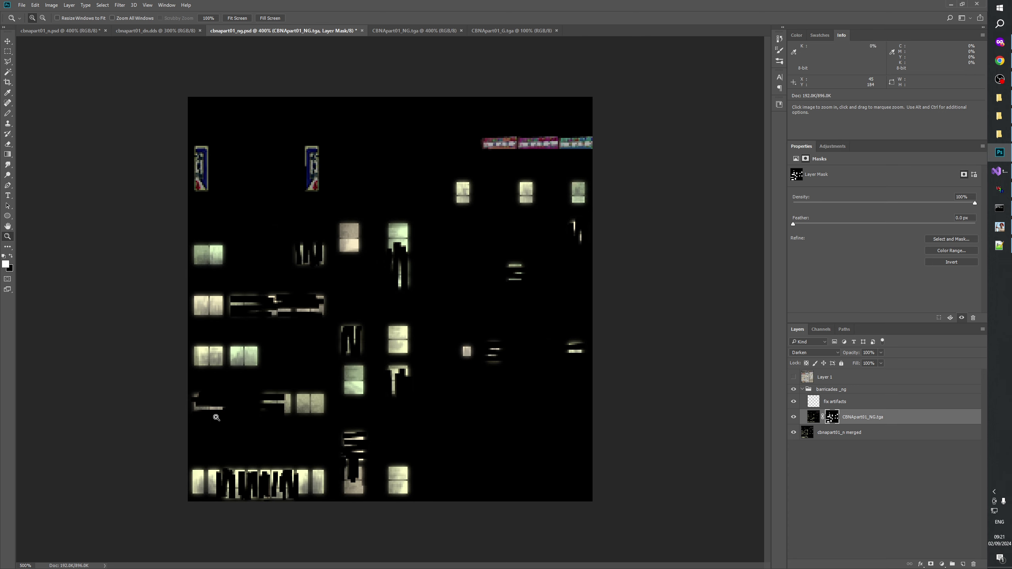
left_click(224, 398)
left_click(220, 391)
left_click_drag(220, 391, 344, 376)
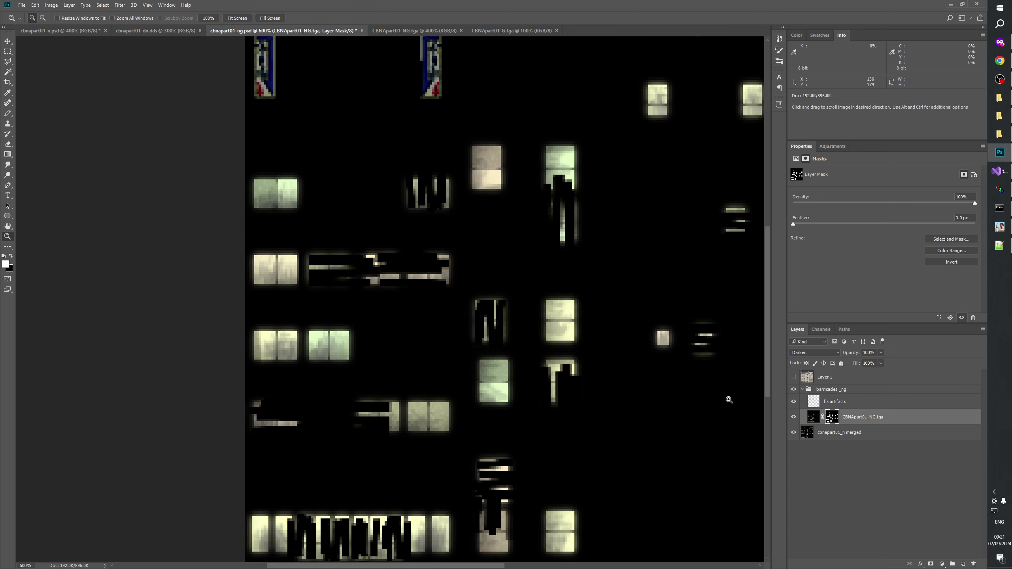
left_click(794, 390)
left_click(793, 389)
left_click(793, 390)
left_click(793, 389)
left_click(794, 389)
left_click(793, 390)
left_click(793, 389)
left_click(793, 389)
left_click(794, 389)
left_click(793, 389)
left_click(794, 390)
left_click(793, 390)
left_click(793, 390)
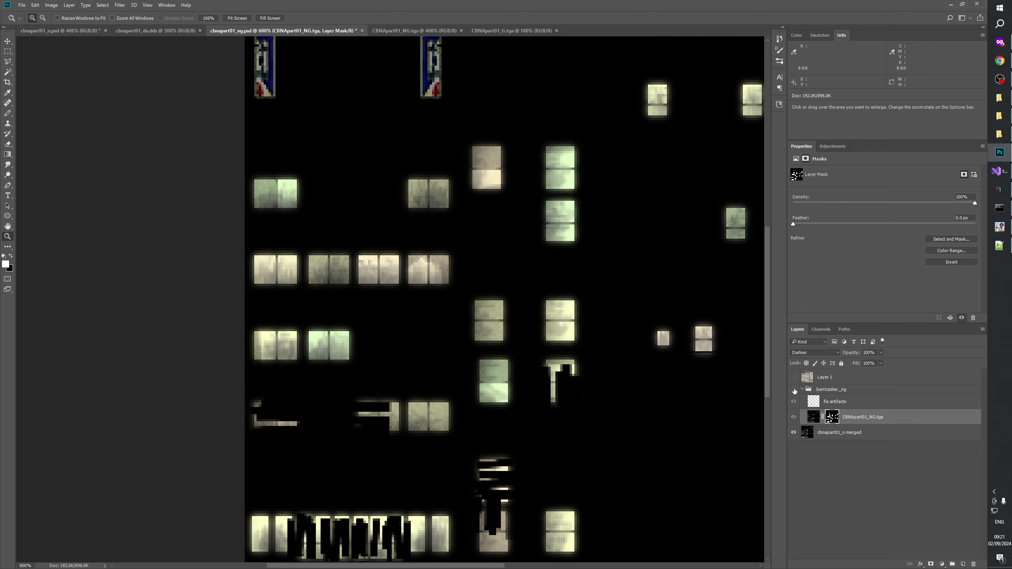
left_click(794, 390)
left_click(794, 390)
left_click(794, 390)
left_click(793, 390)
left_click(794, 390)
left_click(794, 390)
left_click(794, 389)
left_click(793, 390)
left_click(794, 390)
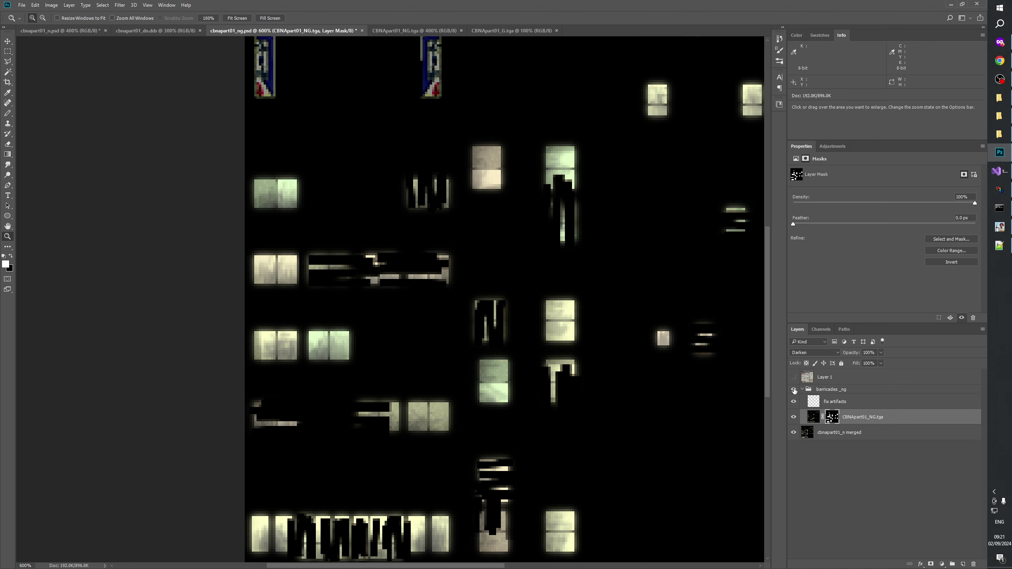
- Inspect the upper part of the texture with the CBNApart01_NG.tga layer shown and hidden
left_click_drag(535, 264, 319, 382)
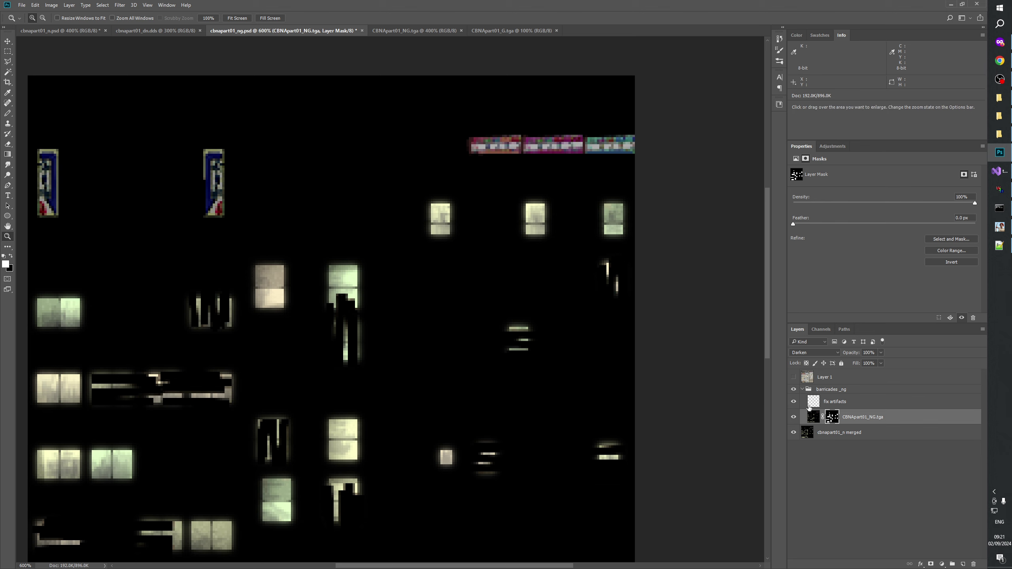
left_click(793, 418)
left_click(794, 418)
left_click(793, 417)
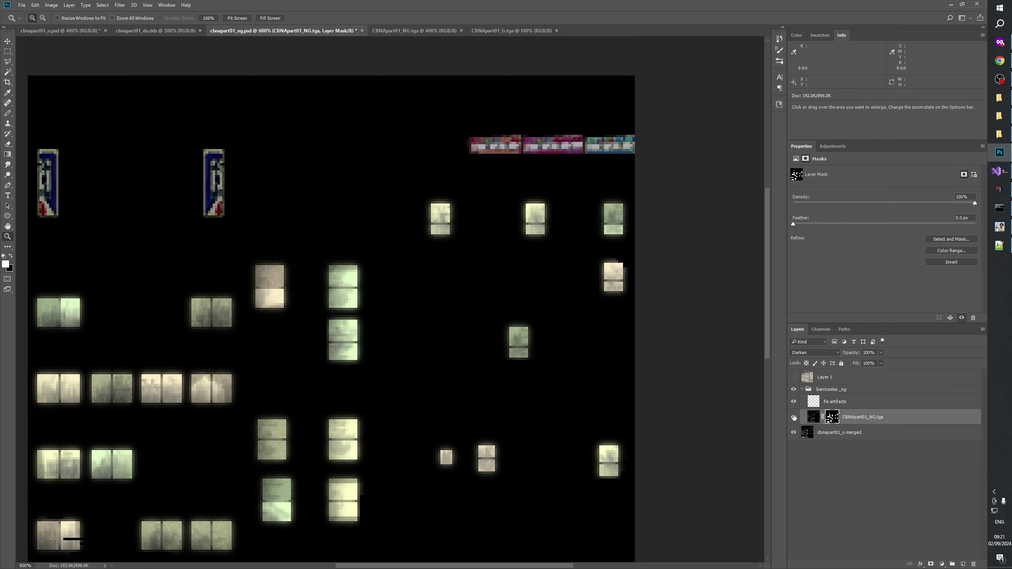
left_click(793, 417)
left_click(794, 417)
left_click(794, 417)
left_click(794, 418)
left_click(794, 417)
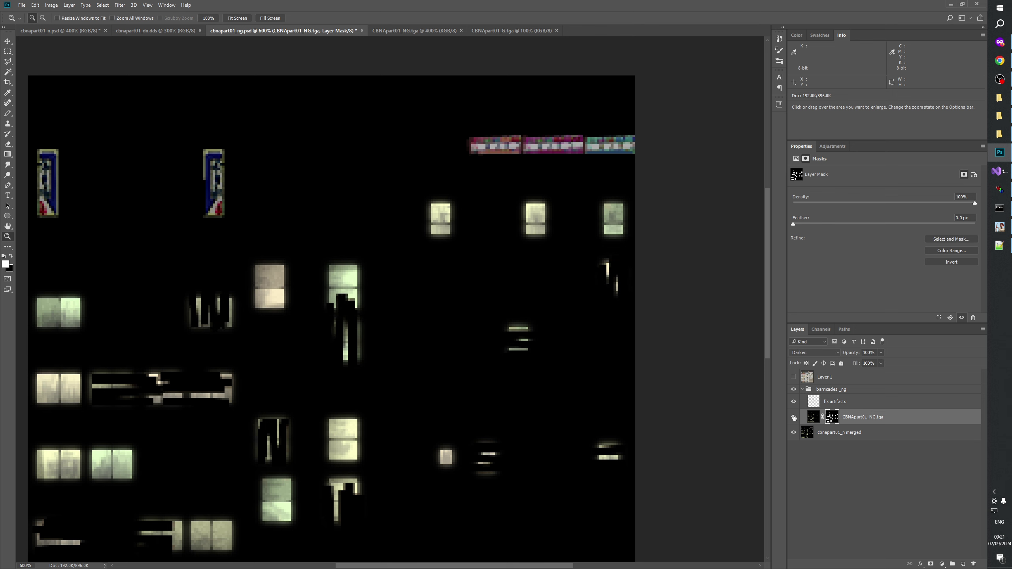
left_click(794, 418)
left_click(793, 417)
- Compare the barricaded night windows across the upper and left parts of the texture with the daytime Layer 1
left_click(793, 377)
left_click(793, 377)
left_click(793, 377)
left_click(794, 377)
left_click(793, 377)
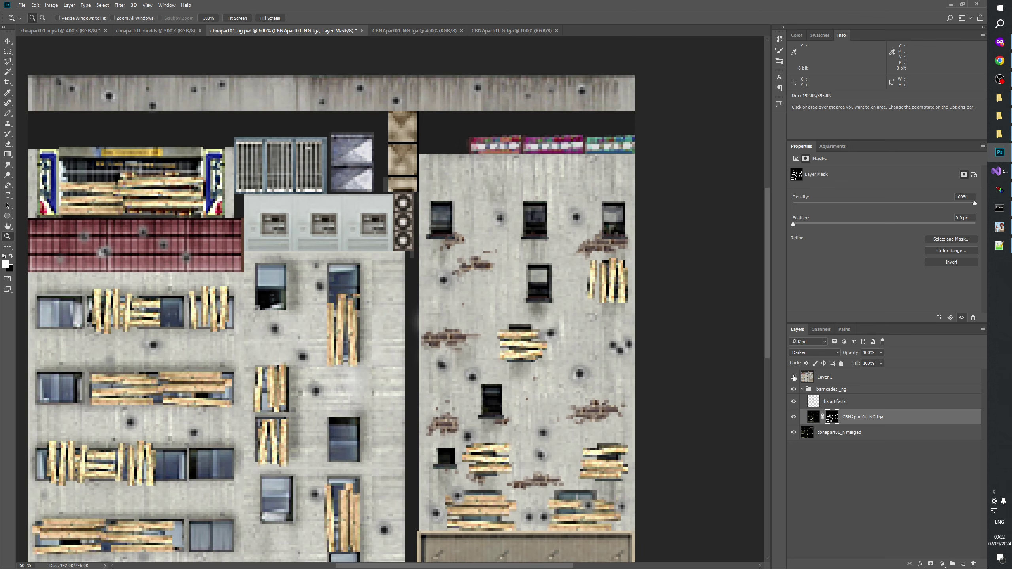
left_click(793, 377)
left_click(793, 377)
left_click(794, 377)
left_click_drag(346, 385, 595, 294)
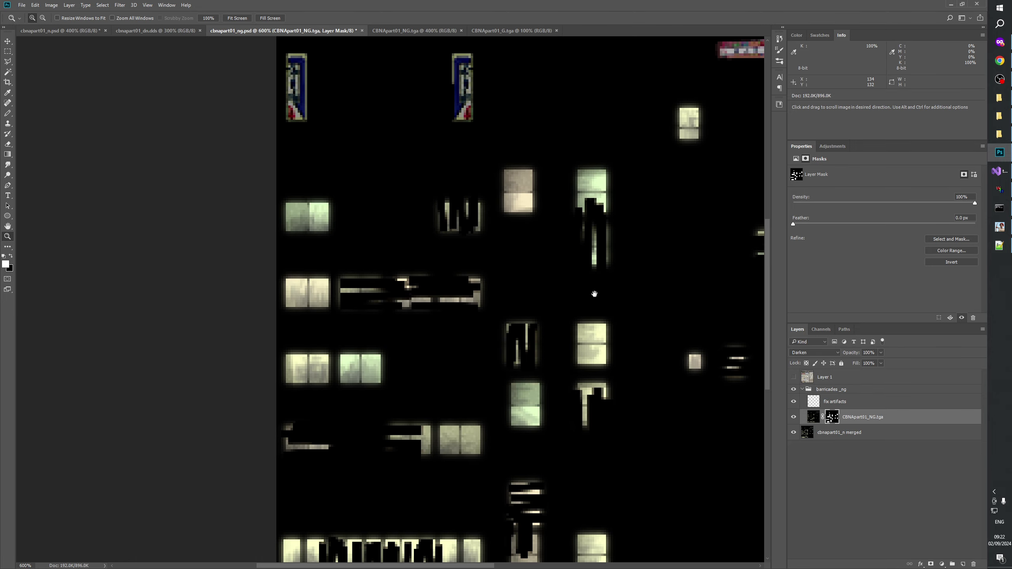
left_click(790, 378)
left_click(790, 378)
left_click(790, 379)
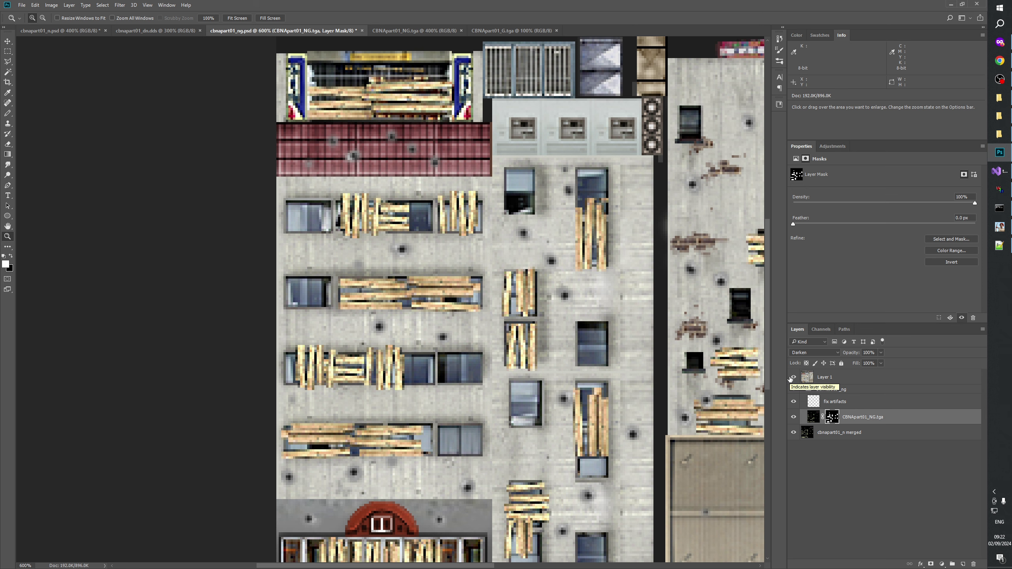
- Compare the barricaded night windows in the upper part of the texture with Layer 1 and the barricades _ng group shown and hidden
left_click(790, 379)
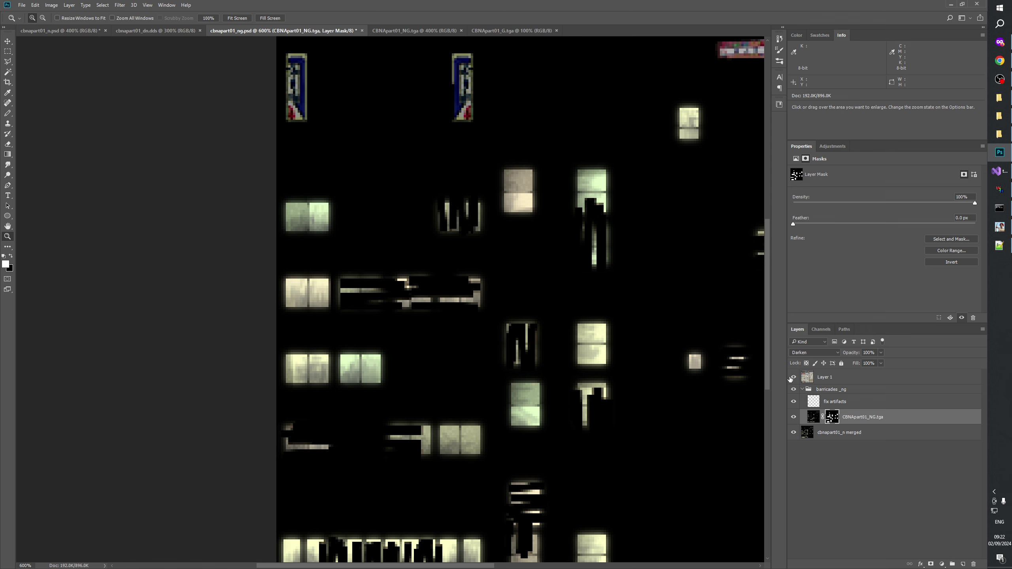
left_click(790, 378)
left_click(790, 379)
left_click(793, 388)
left_click(793, 388)
left_click(793, 377)
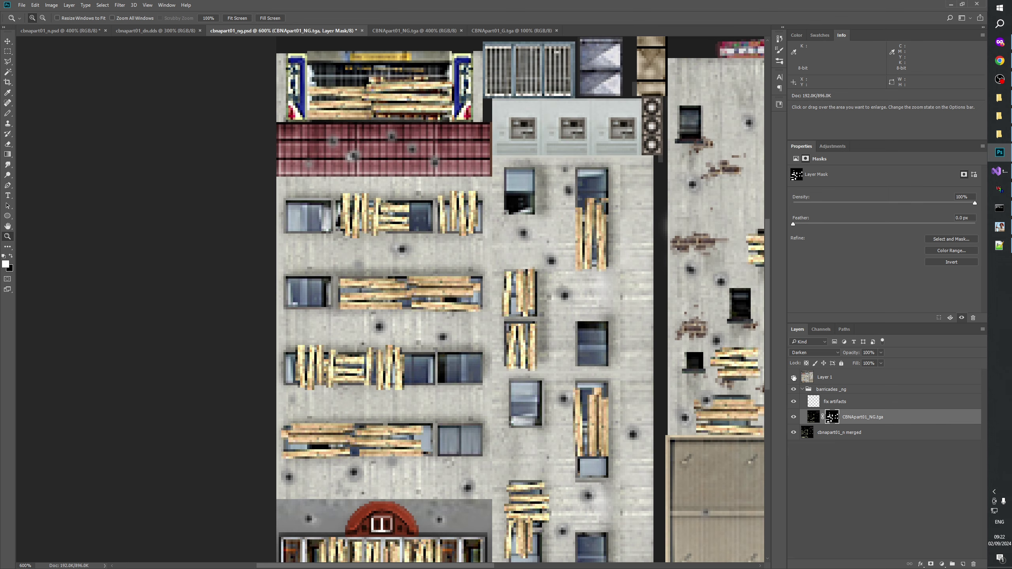
- Compare the barricaded night windows across the lower and right parts of the texture by toggling Layer 1 and the barricades _ng group
left_click_drag(676, 410, 568, 314)
left_click_drag(724, 315, 684, 360)
left_click(794, 377)
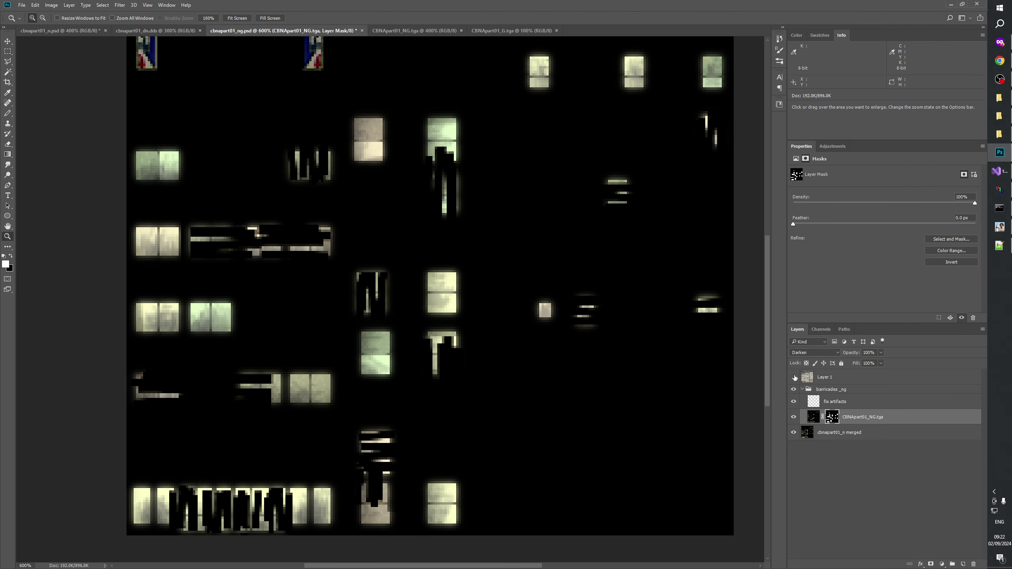
left_click(794, 377)
left_click(794, 377)
left_click(794, 377)
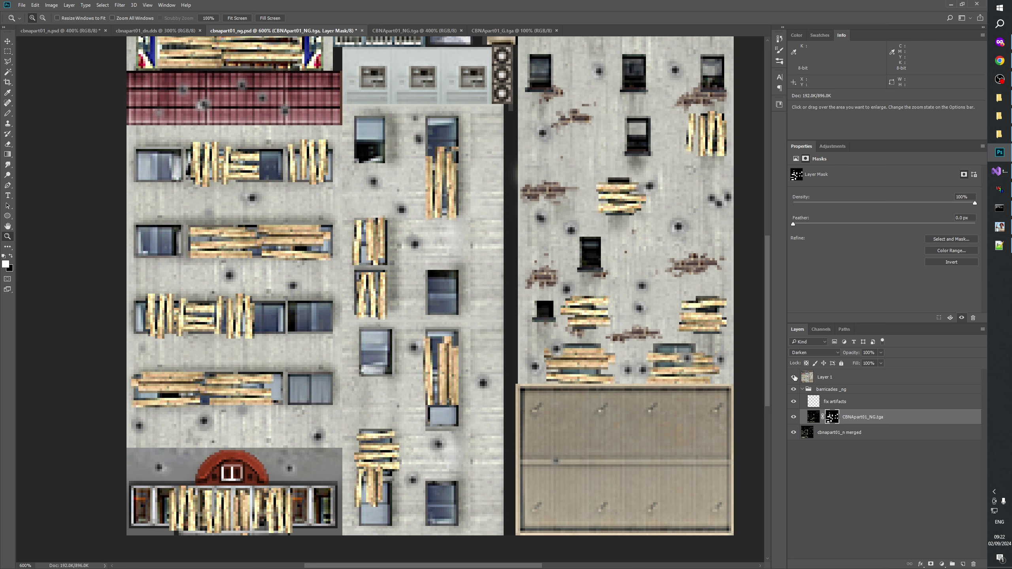
left_click(794, 377)
left_click(793, 377)
left_click(794, 377)
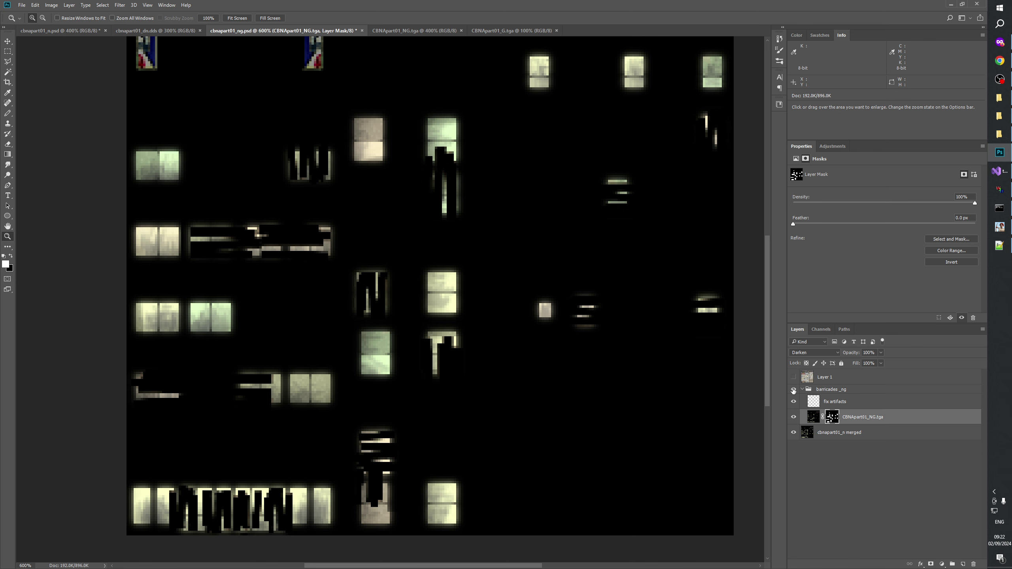
left_click(794, 390)
left_click(793, 390)
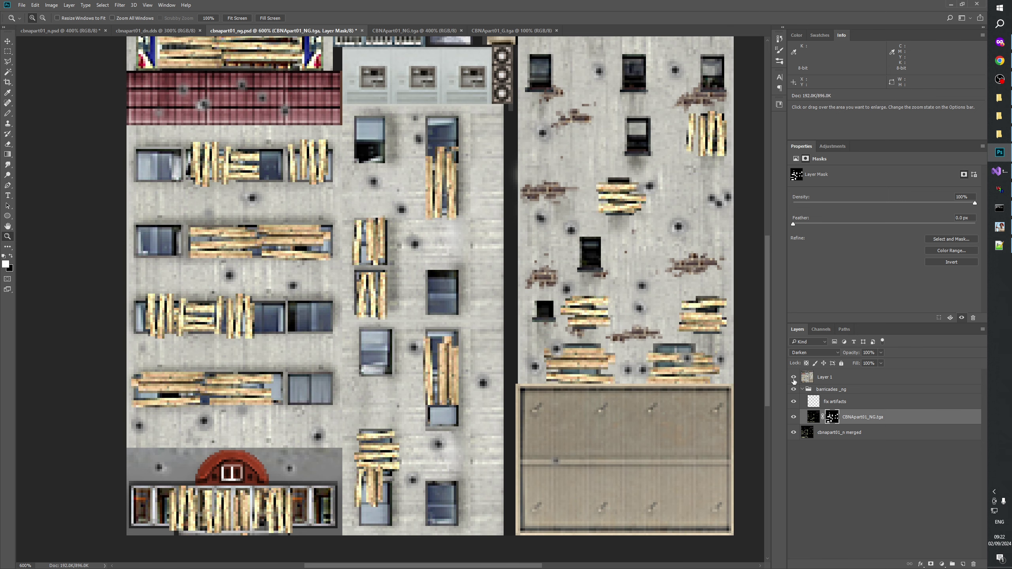
left_click(794, 380)
left_click(794, 381)
left_click(793, 381)
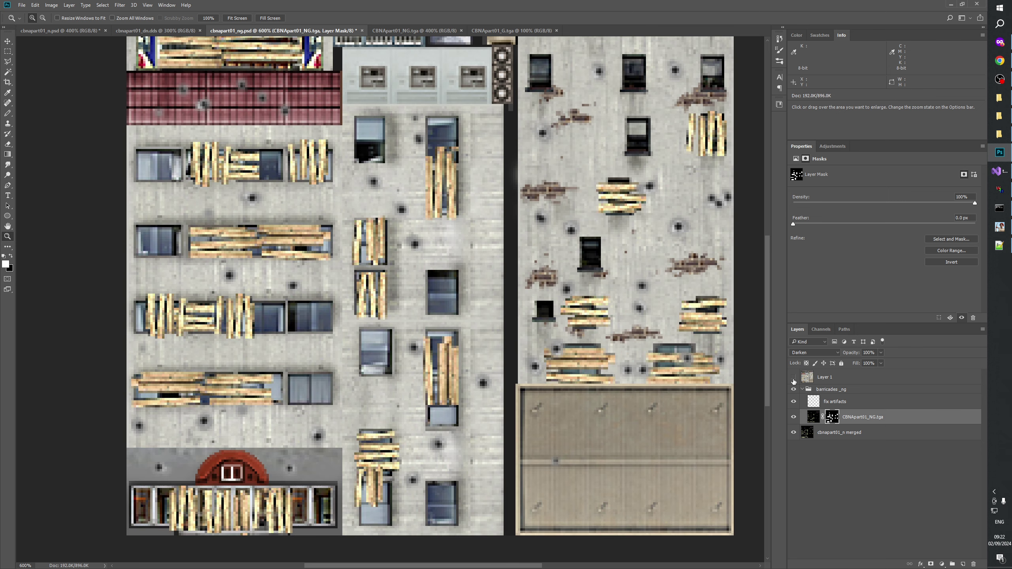
left_click(794, 382)
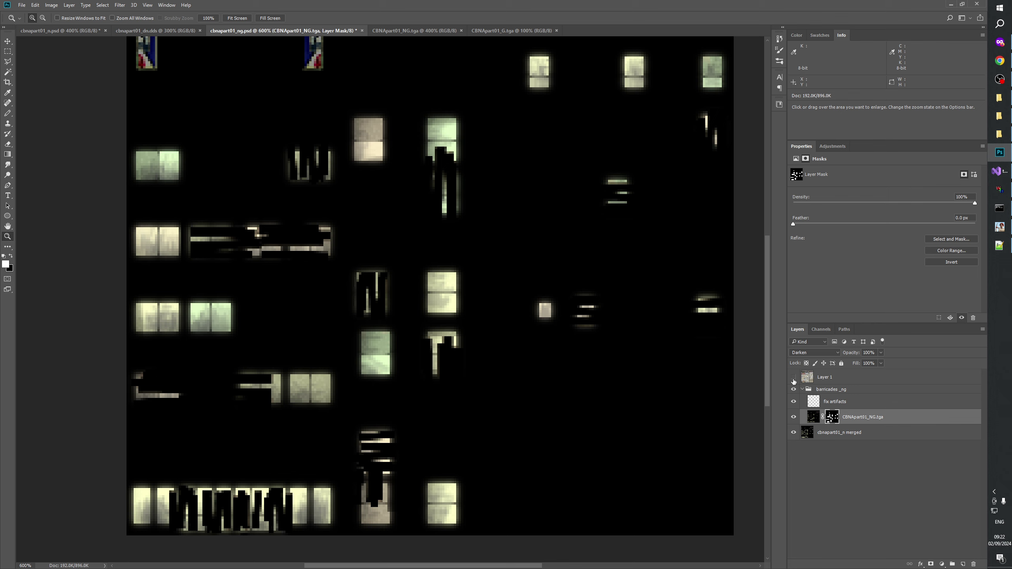
left_click(793, 382)
left_click(794, 381)
left_click(794, 382)
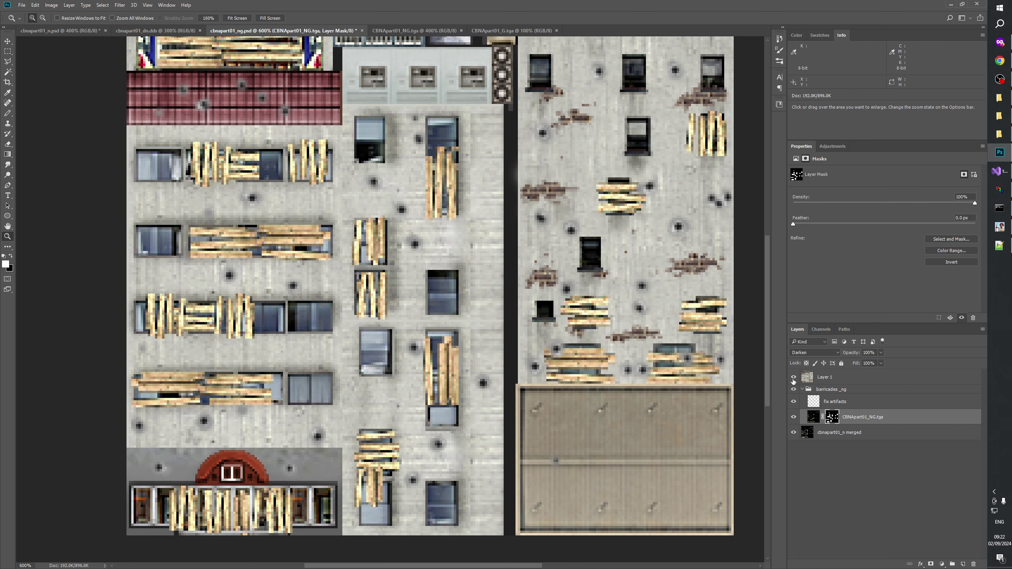
left_click(794, 382)
left_click(794, 381)
left_click(794, 382)
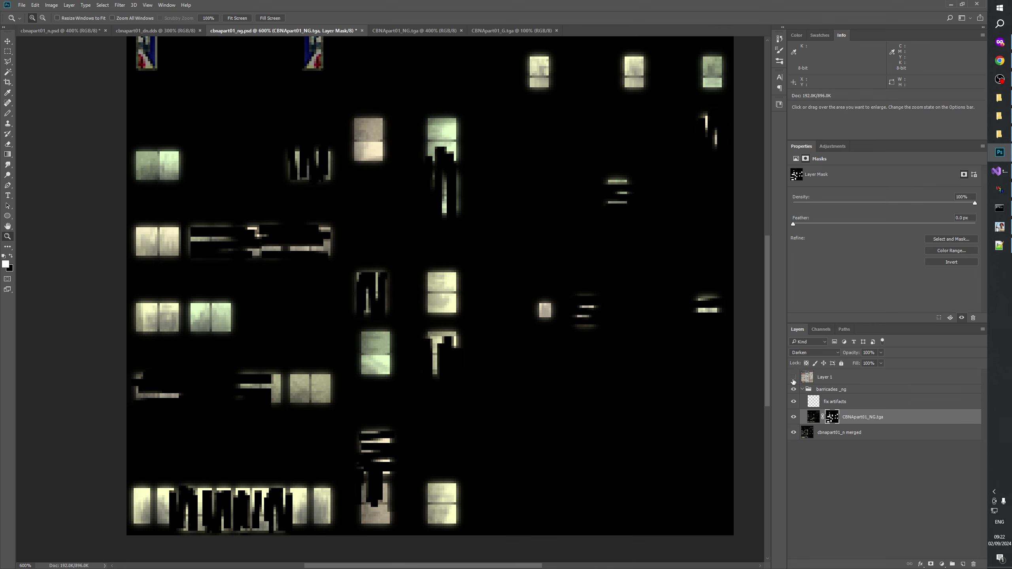
- View the CBNApart01_NG.tga layer mask on its own, and examine the night windows with that layer shown and hidden
left_click(831, 417, "alt")
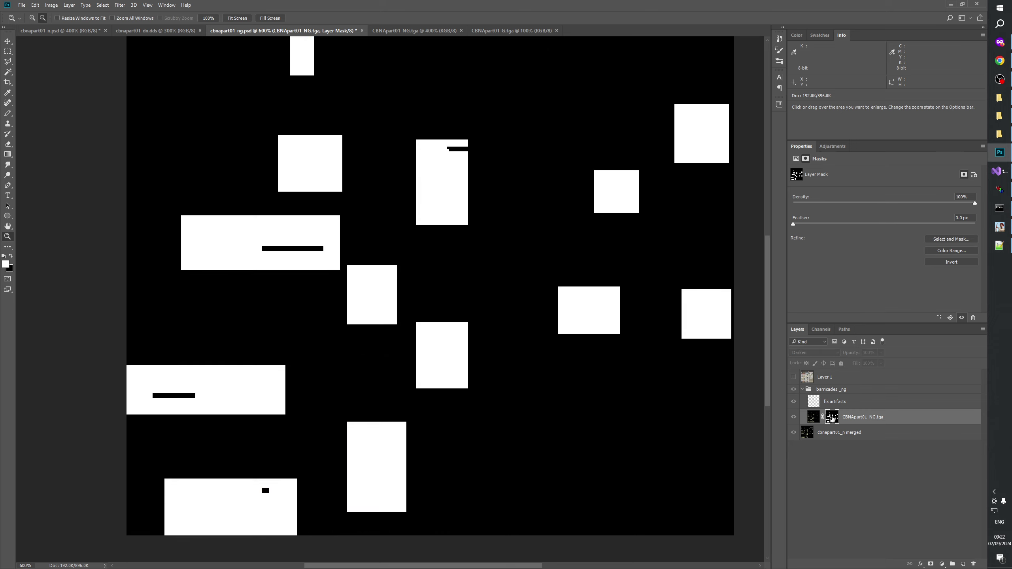
left_click(794, 417)
left_click(793, 417)
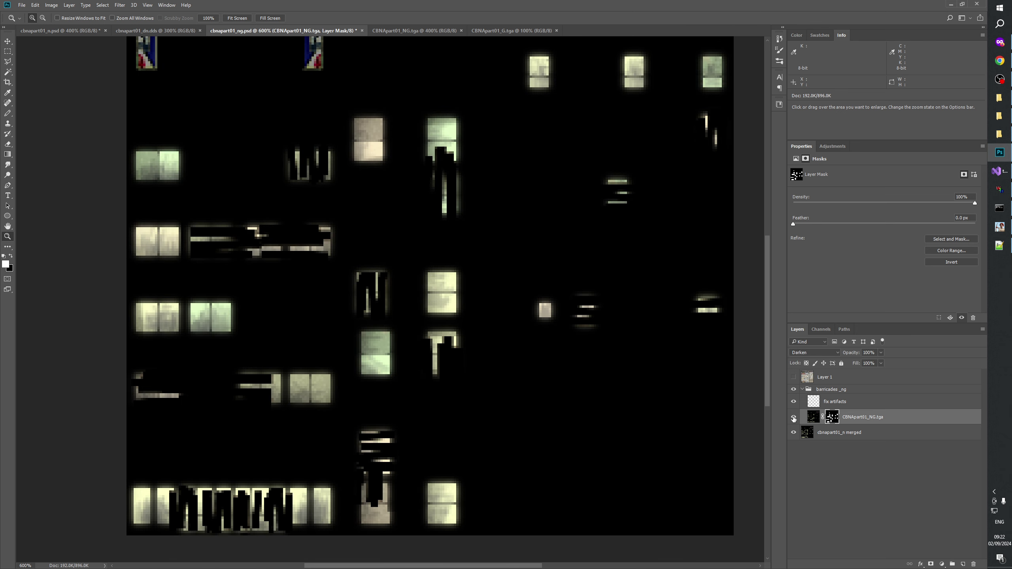
left_click(793, 416)
left_click(794, 417)
left_click(793, 417)
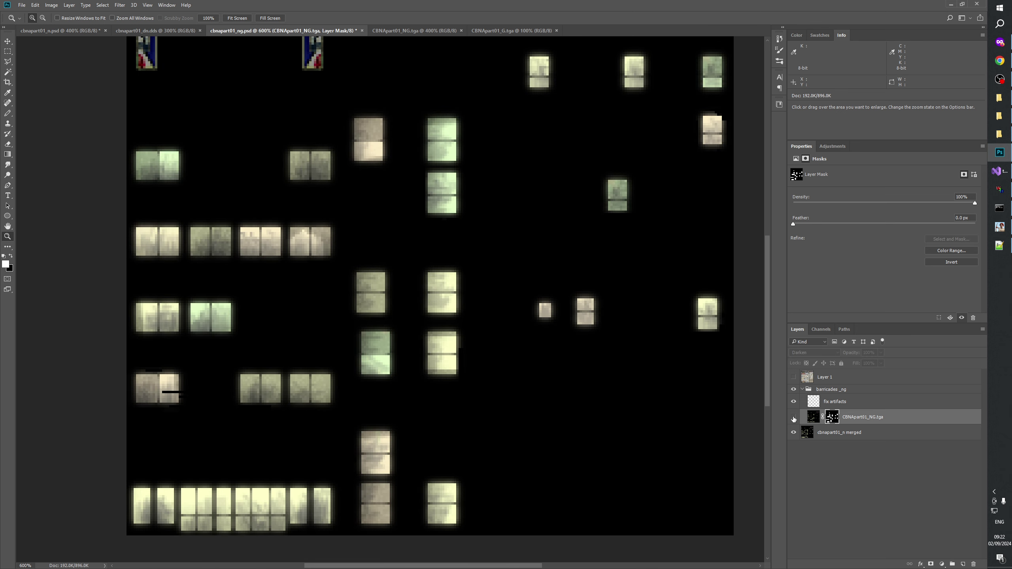
left_click(793, 417)
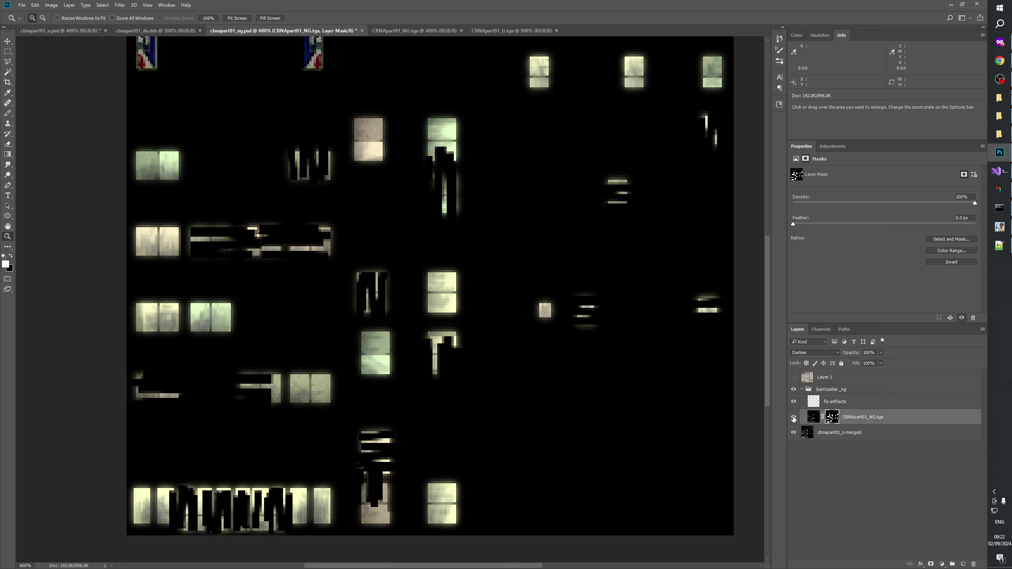
- Check what the fix artifacts layer changes across the night texture by toggling its visibility
left_click(794, 402)
left_click(794, 401)
left_click(795, 401)
left_click(794, 401)
left_click(794, 402)
left_click(794, 402)
left_click(794, 416)
left_click(794, 417)
left_click(794, 402)
- Inspect the lower-left barricaded window at 3200% zoom with the fix artifacts layer shown and hidden
left_click(136, 407)
left_click(130, 412)
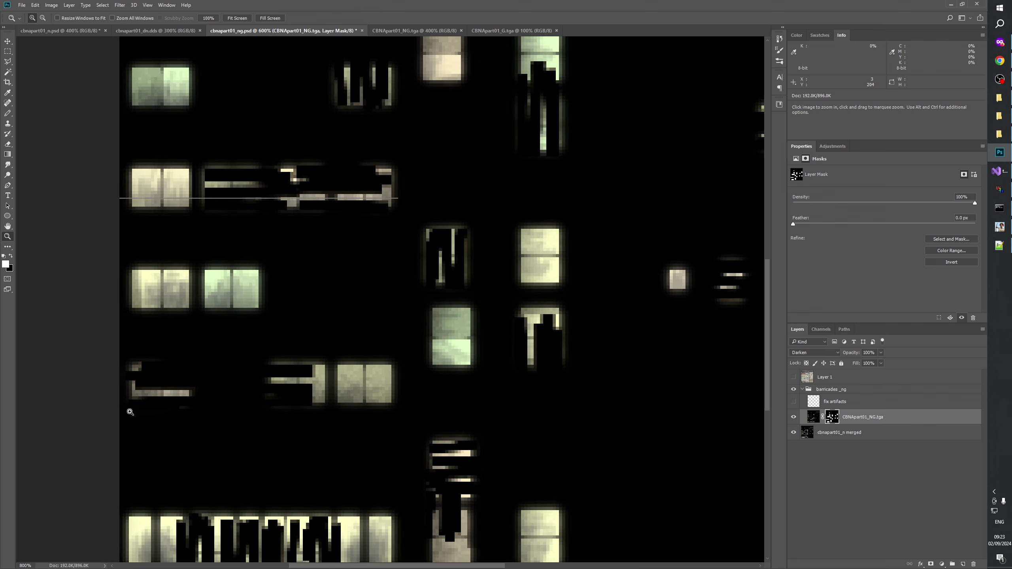
left_click(132, 411)
left_click(219, 388)
left_click(650, 409)
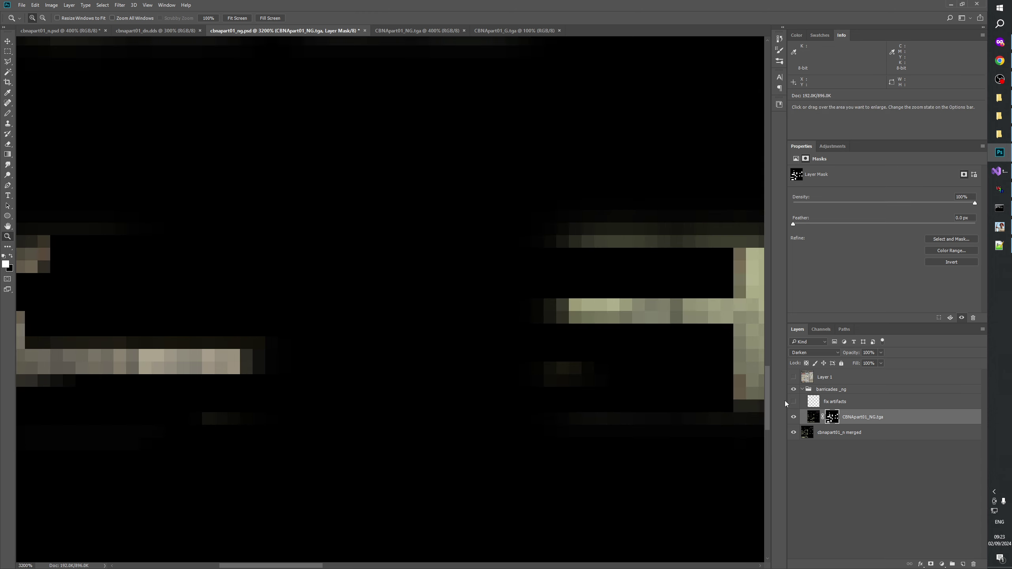
left_click(794, 402)
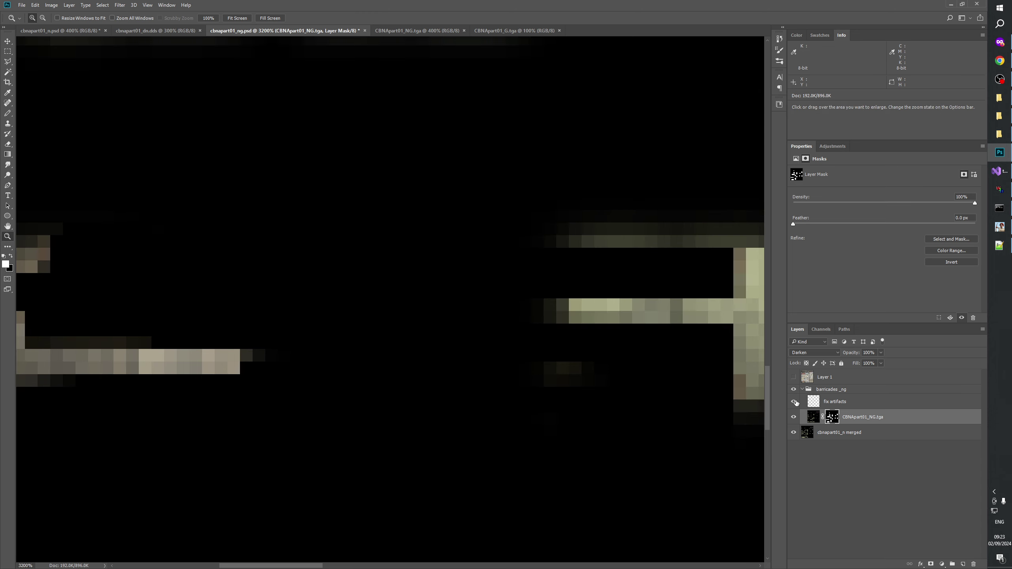
left_click(795, 401)
left_click(795, 402)
left_click(795, 402)
left_click(795, 402)
left_click(795, 402)
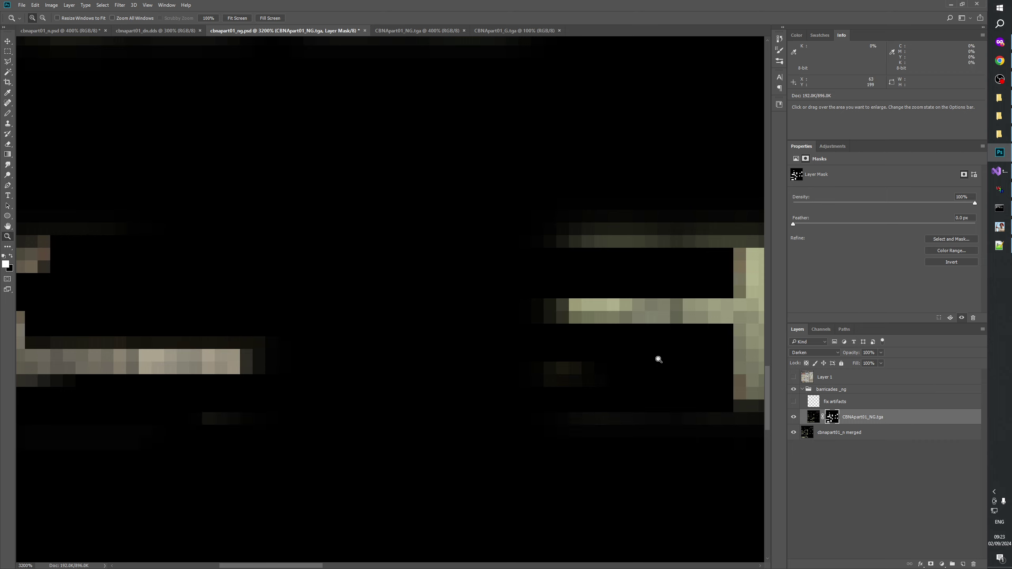
- Erase an area of about 19 by 6 px on the fix artifacts layer, around the end of the lower-left window's plank gap
key("m")
left_click_drag(88, 312, 320, 377)
left_click(845, 401)
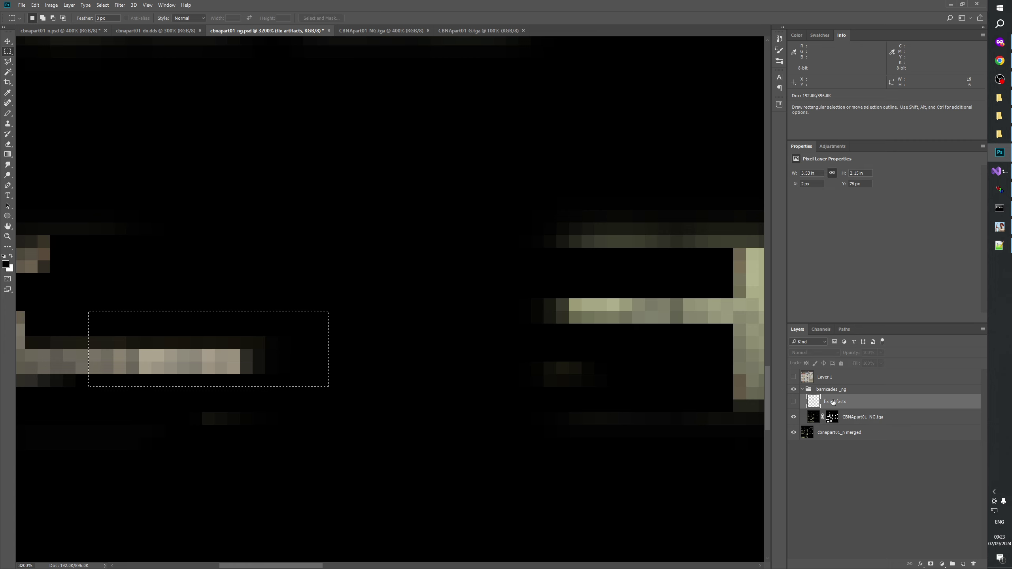
left_click(794, 401)
key("Delete")
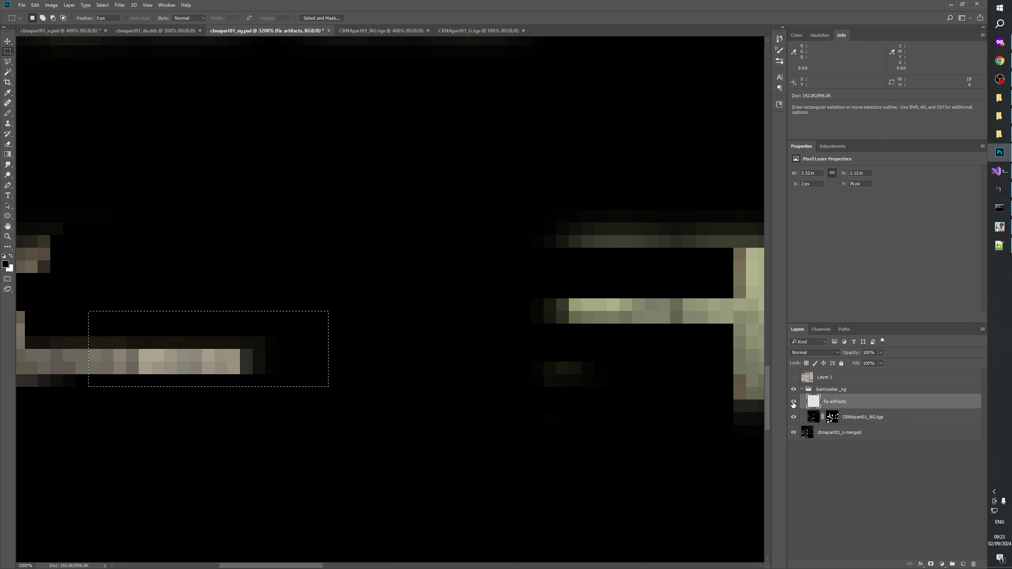
key("ctrl+d")
- Review the fix artifacts layer around the edited window and across the whole texture at 500% zoom by toggling its visibility
left_click_drag(583, 372, 530, 397)
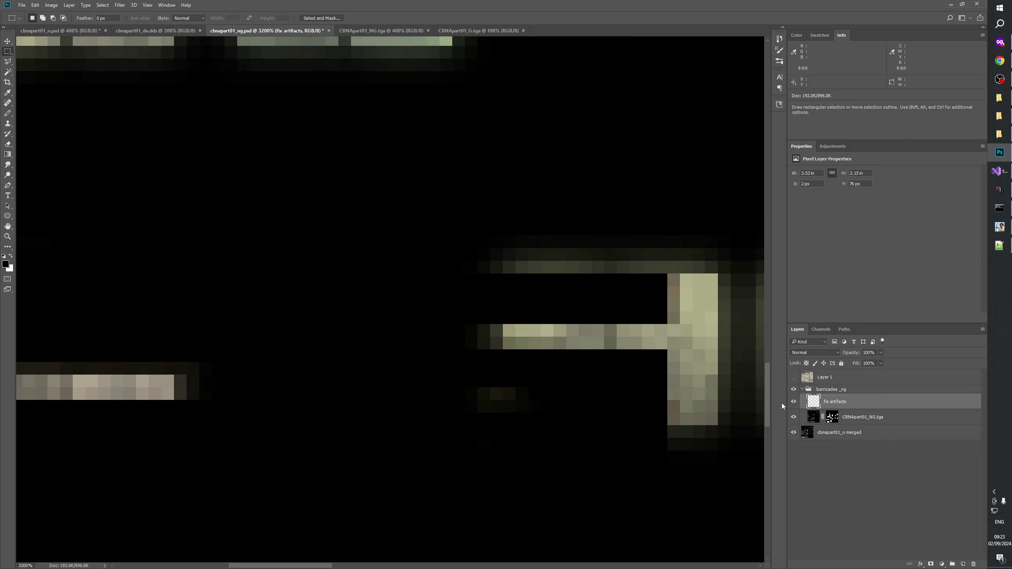
left_click(793, 402)
left_click(793, 402)
left_click(8, 237)
right_click(354, 287)
left_click(382, 309)
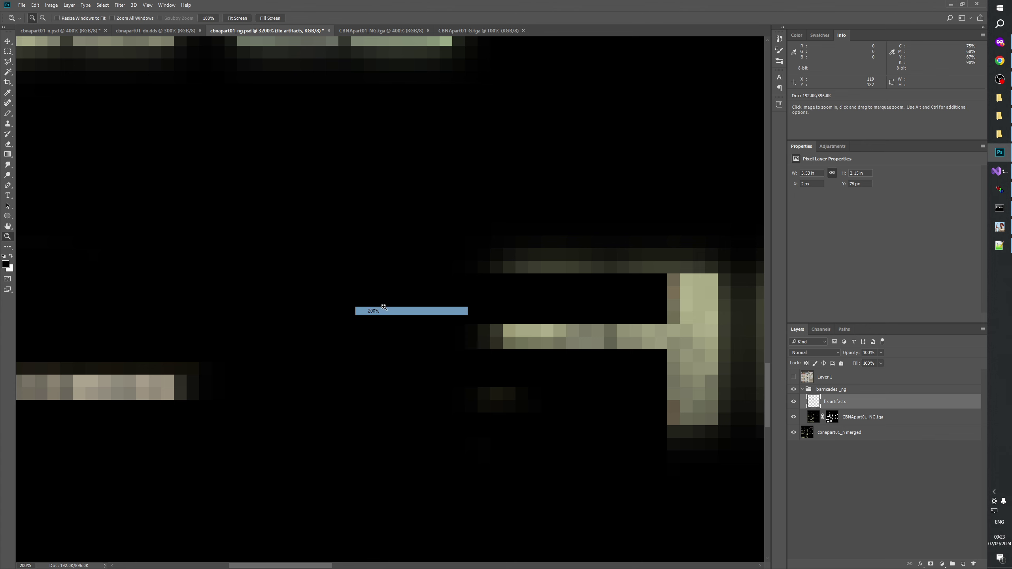
left_click(349, 335)
left_click(349, 335)
left_click(349, 335)
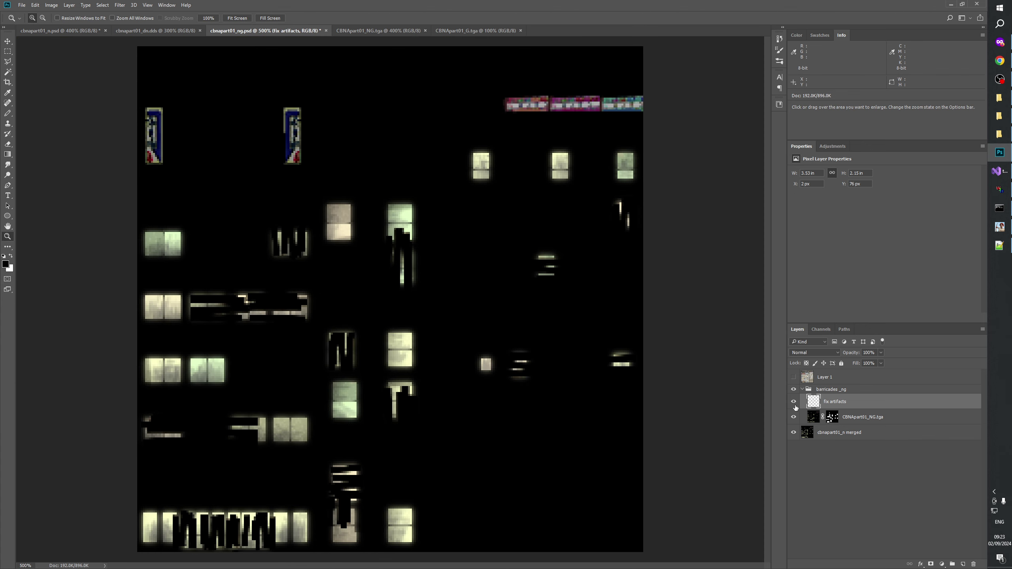
left_click(792, 402)
left_click(792, 402)
left_click(793, 402)
left_click(793, 403)
left_click(793, 403)
left_click(792, 402)
left_click(792, 402)
left_click(792, 402)
left_click(793, 402)
left_click(793, 402)
left_click(793, 402)
left_click(792, 403)
left_click(793, 402)
left_click(793, 402)
left_click(793, 404)
left_click(793, 403)
- Collapse the barricades _ng group, delete the daytime reference Layer 1 and save cbnapart01_ng.psd
key("space")
left_click(825, 473)
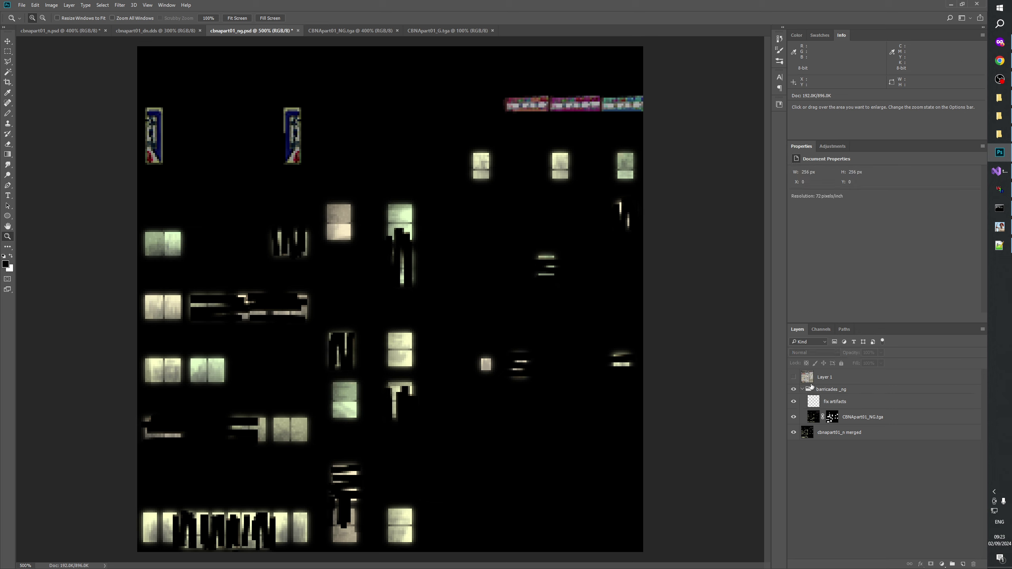
left_click(802, 389)
left_click_drag(809, 384, 973, 564)
key("ctrl+s")
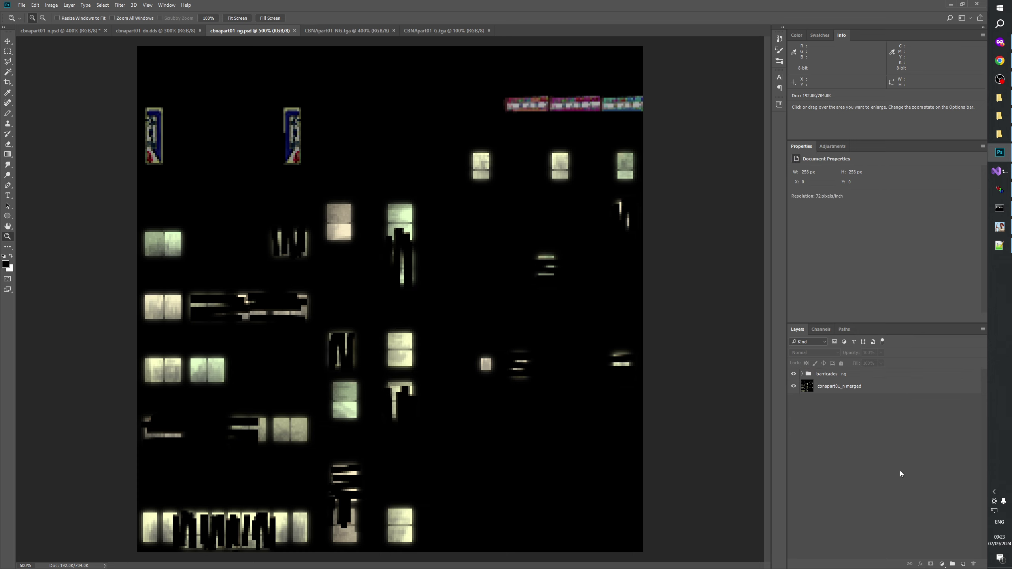
- Switch to Generals Mod Builder and build the mod
left_click(999, 227)
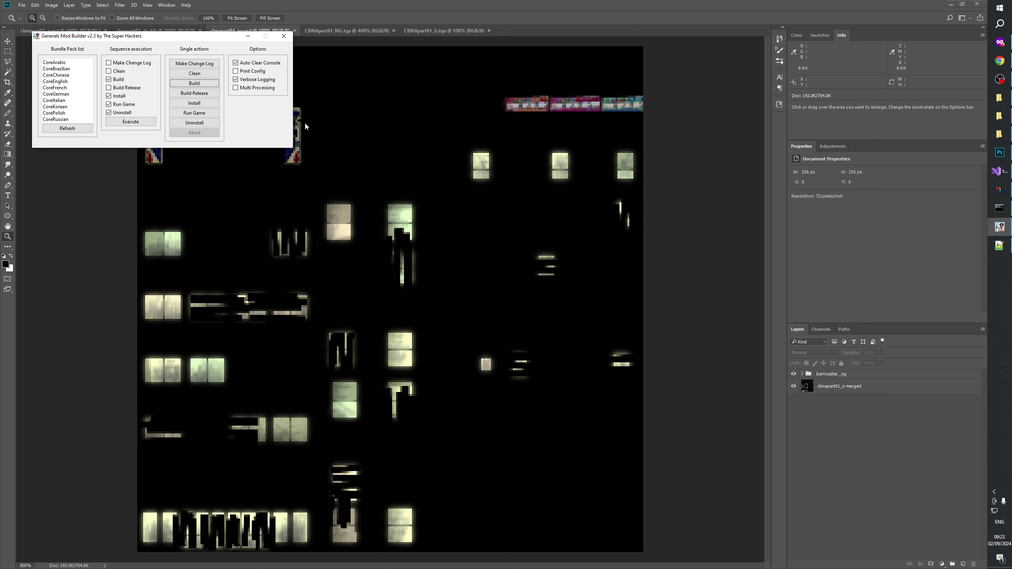
left_click(203, 83)
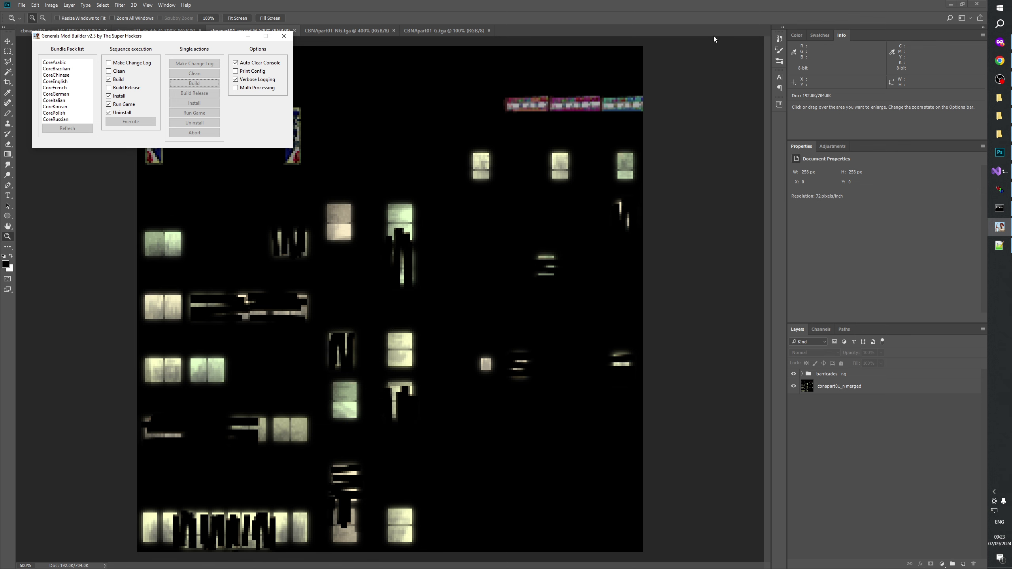
- Switch to W3D Viewer and open the model file CBNApart01_NG.W3D
left_click(999, 189)
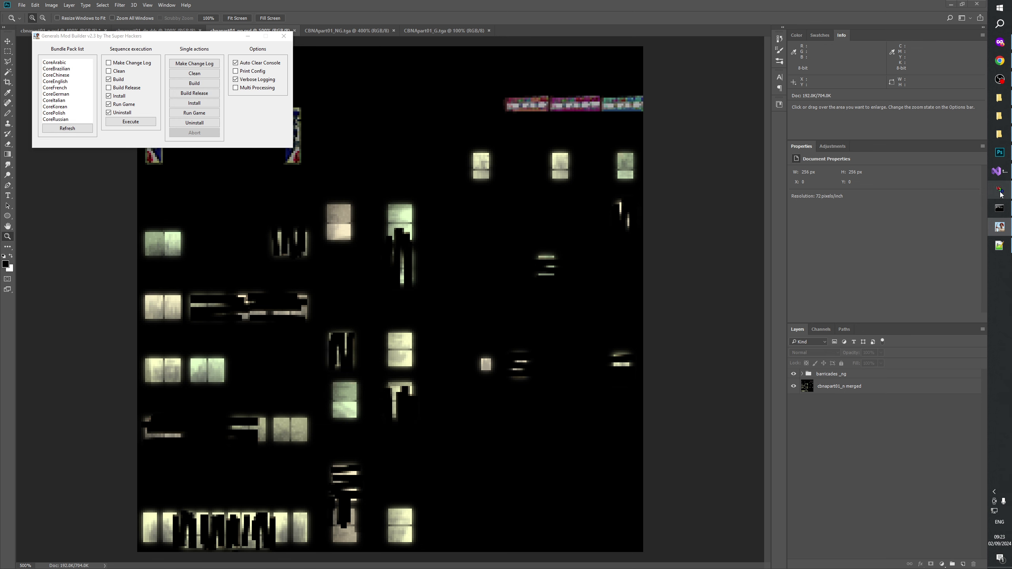
left_click(172, 57)
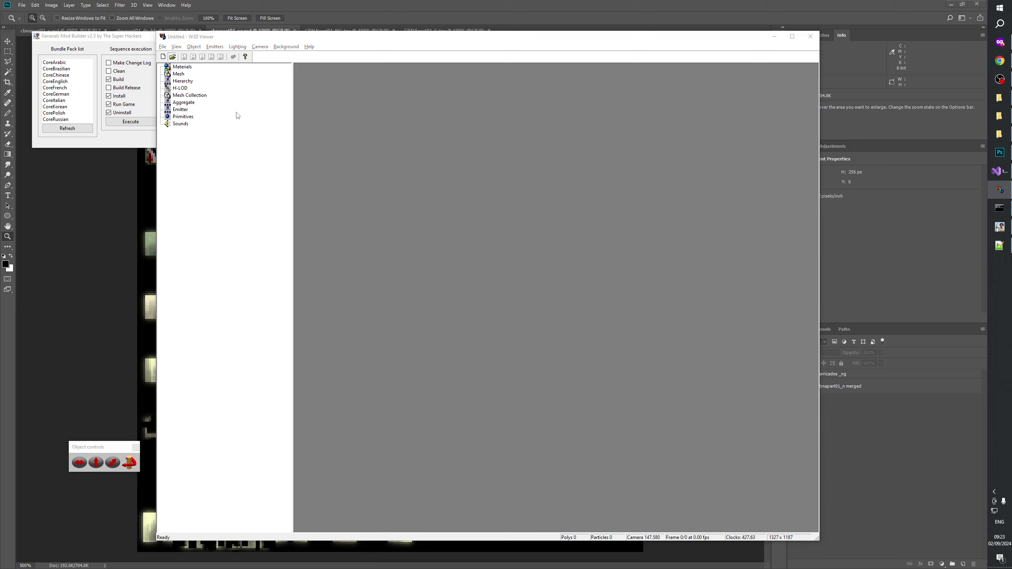
left_click(463, 339)
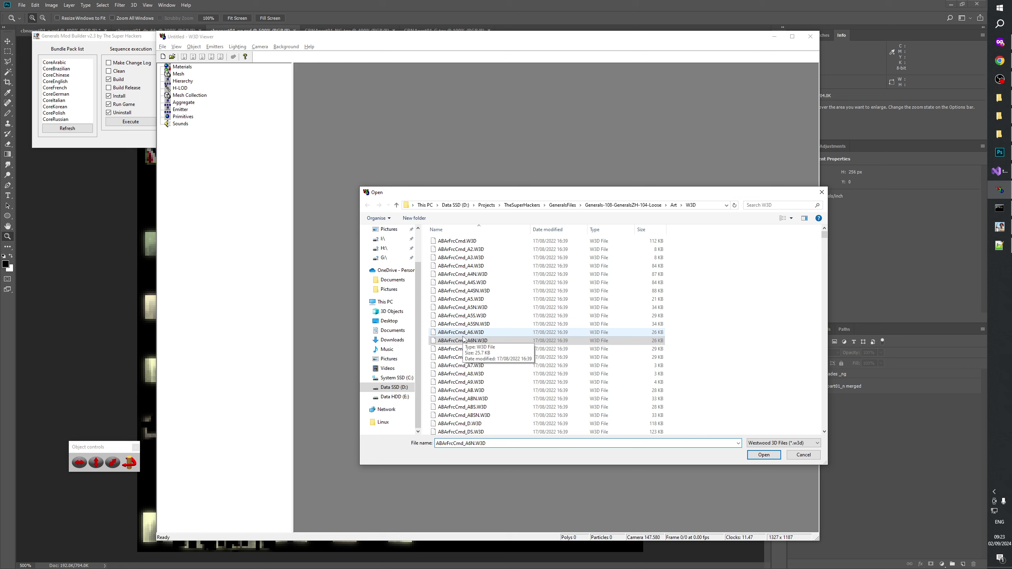
key("Home")
type("cbnapart")
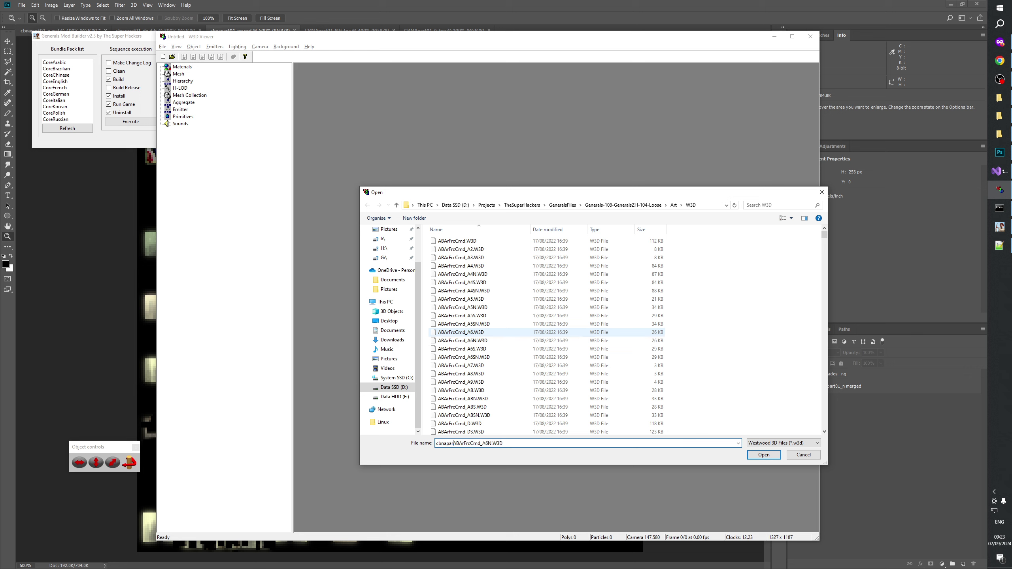
key("ctrl+a")
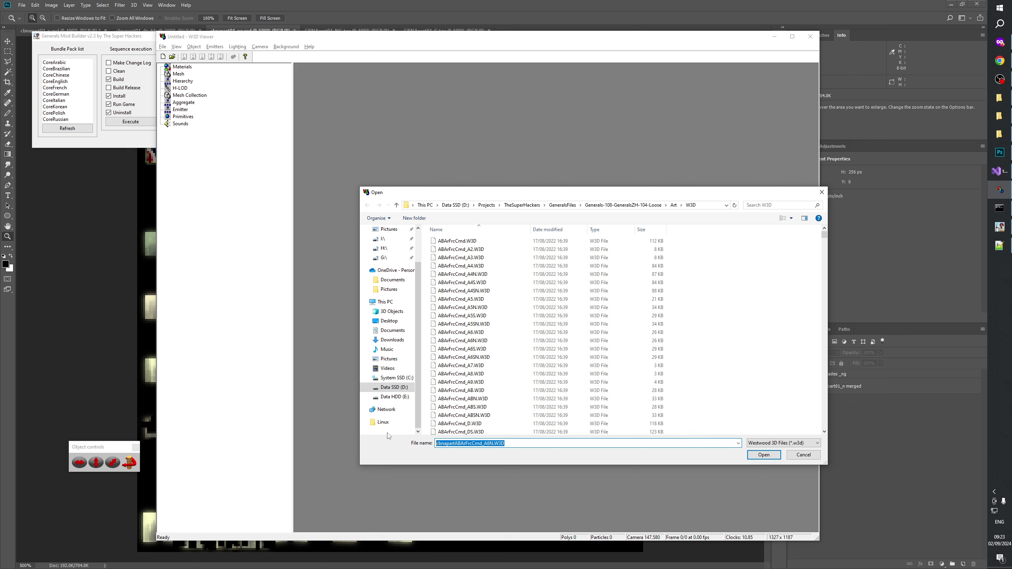
left_click(478, 340)
type("cbn")
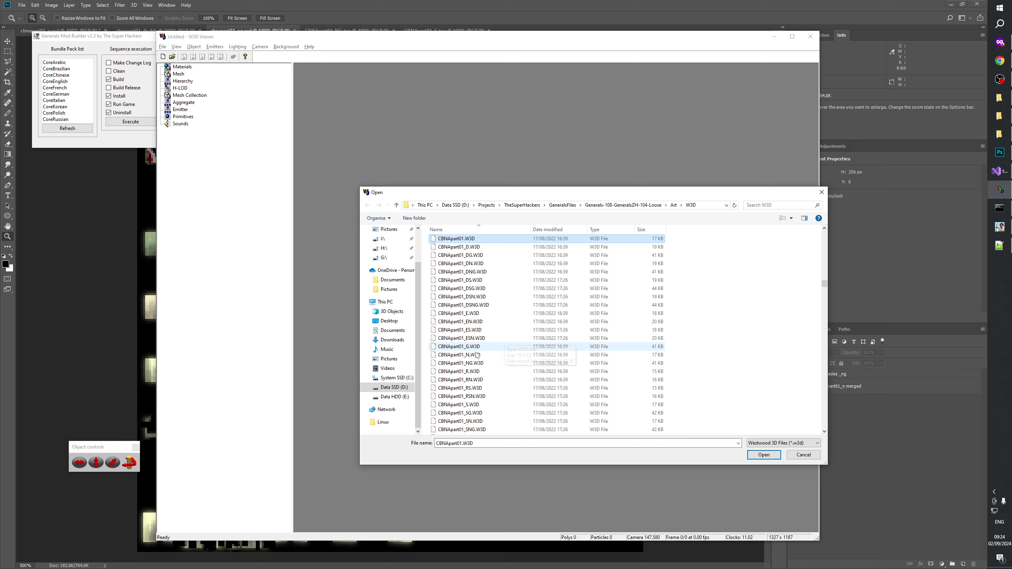
left_click(458, 354)
left_click(460, 363, "ctrl")
left_click(756, 460)
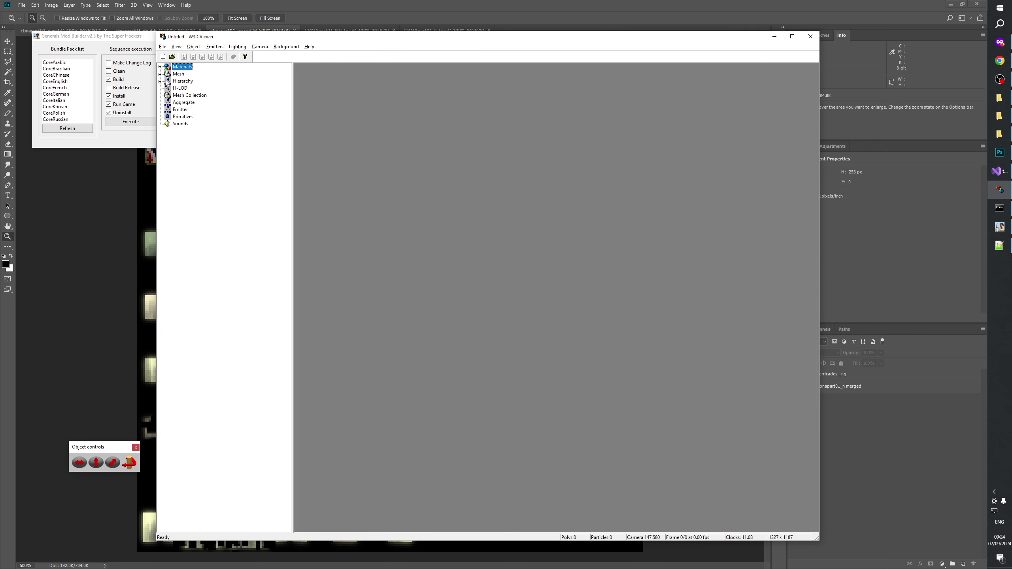
- Examine the windows on the CBNAPART01_NG hierarchy model, and display the CBNAPART01_N mesh for comparison
left_click(199, 88)
left_click_drag(522, 279, 516, 319)
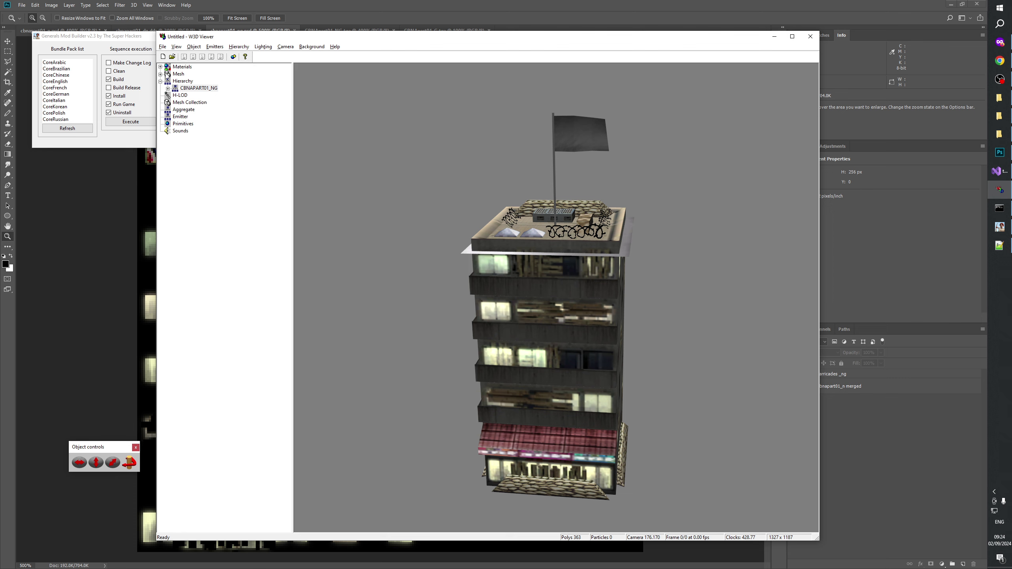
left_click(161, 73)
left_click(196, 81)
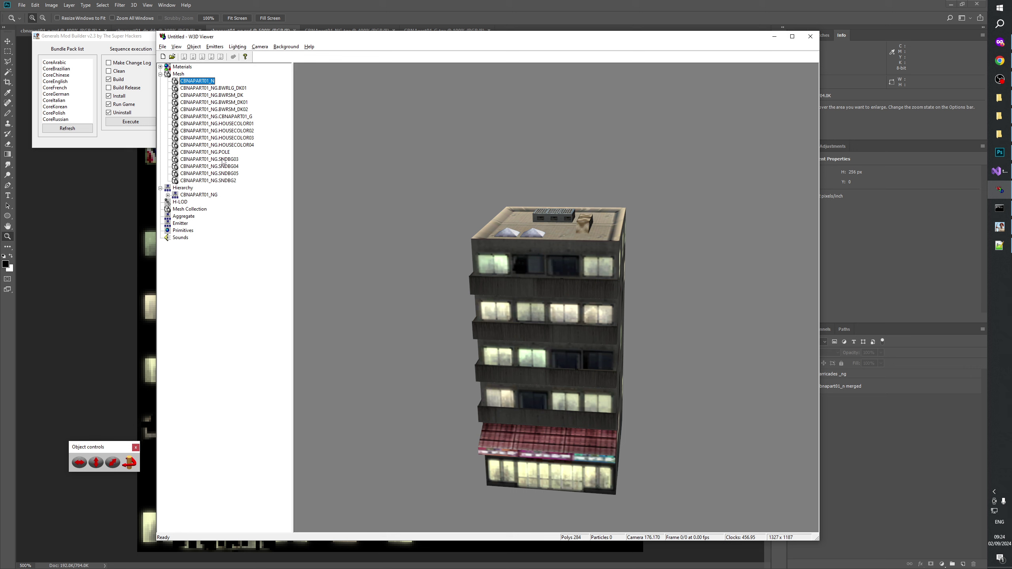
- Compare the windows of the CBNAPART01_NG hierarchy model with the CBNAPART01_N mesh from several angles
left_click(212, 196)
left_click_drag(605, 338, 622, 381)
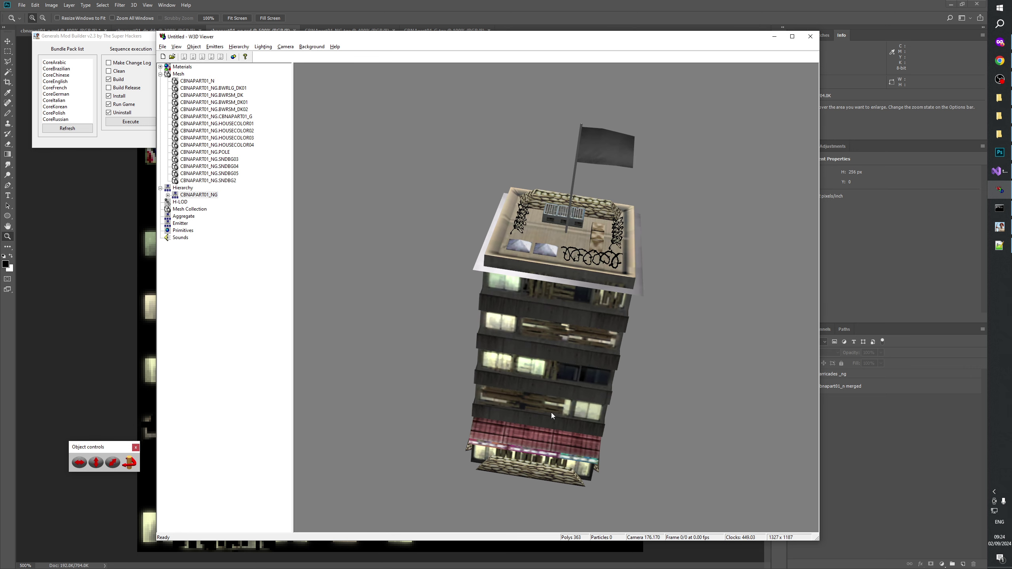
left_click_drag(557, 390, 550, 383)
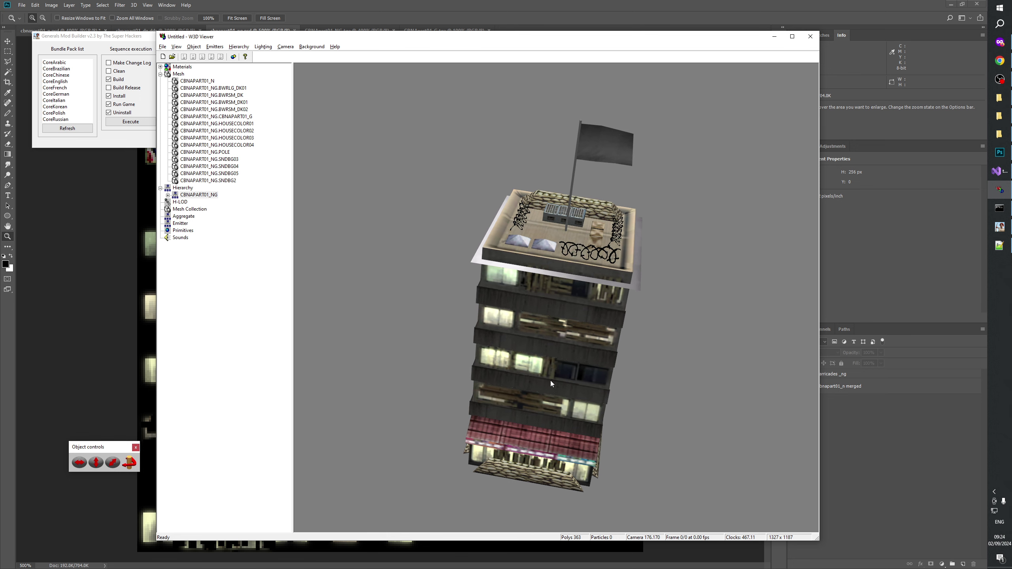
left_click(198, 81)
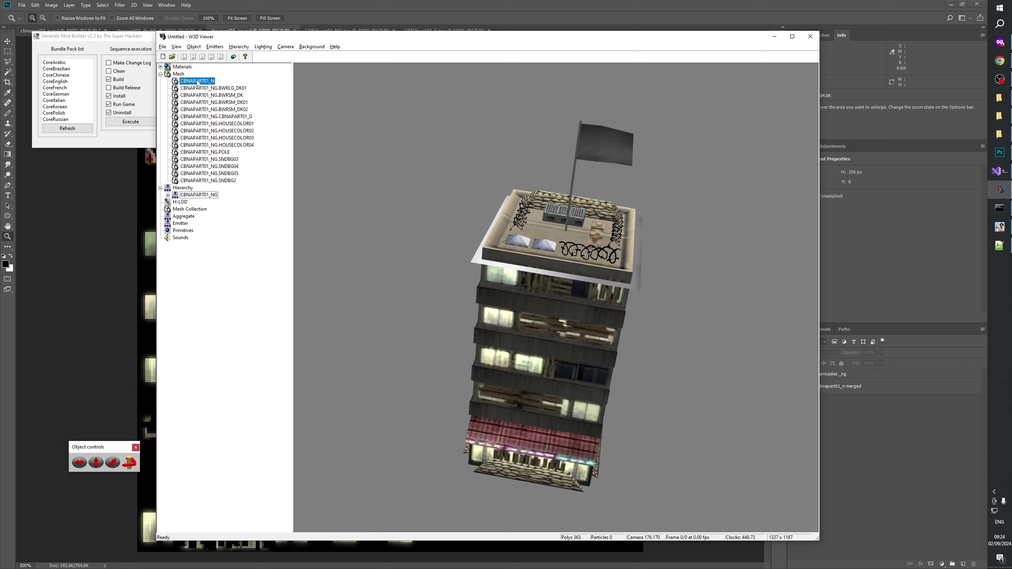
left_click(199, 195)
left_click_drag(534, 279, 473, 278)
- Switch to Photoshop, restore the deleted Layer 1 through the document history and show it over the night texture for comparison
key("alt+Tab")
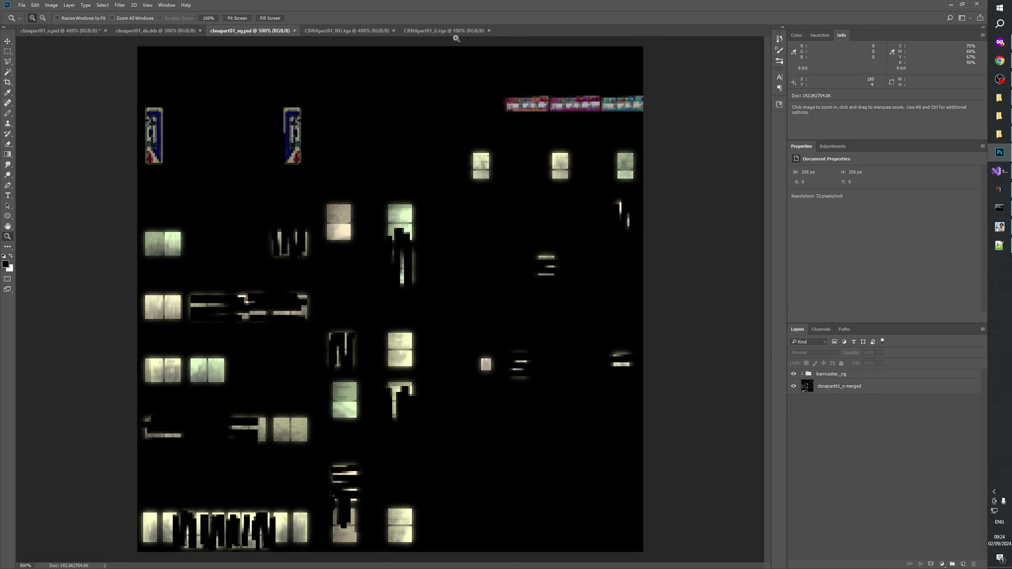
left_click(779, 39)
scroll(745, 159, "down", 2)
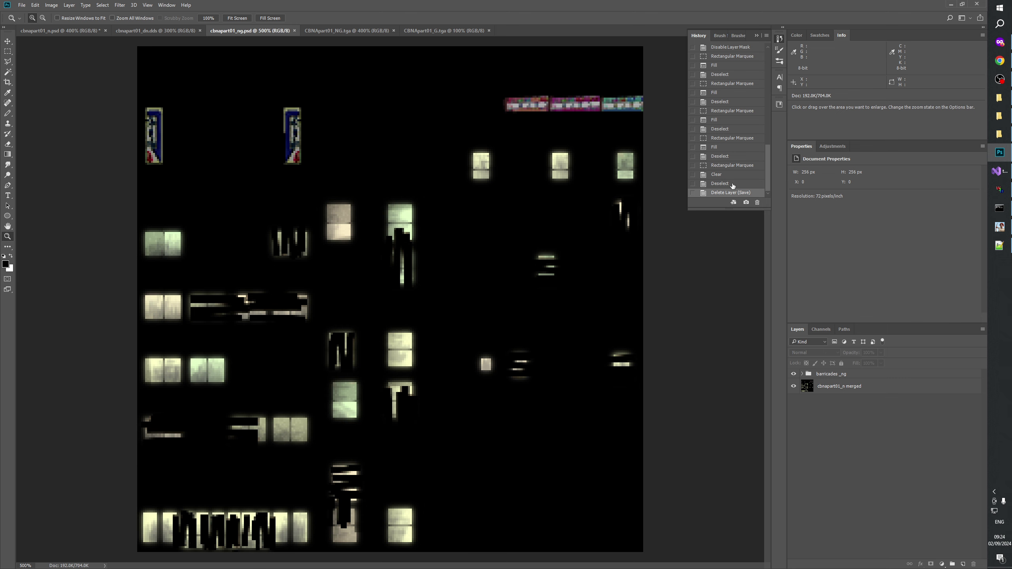
left_click(725, 184)
left_click(792, 378)
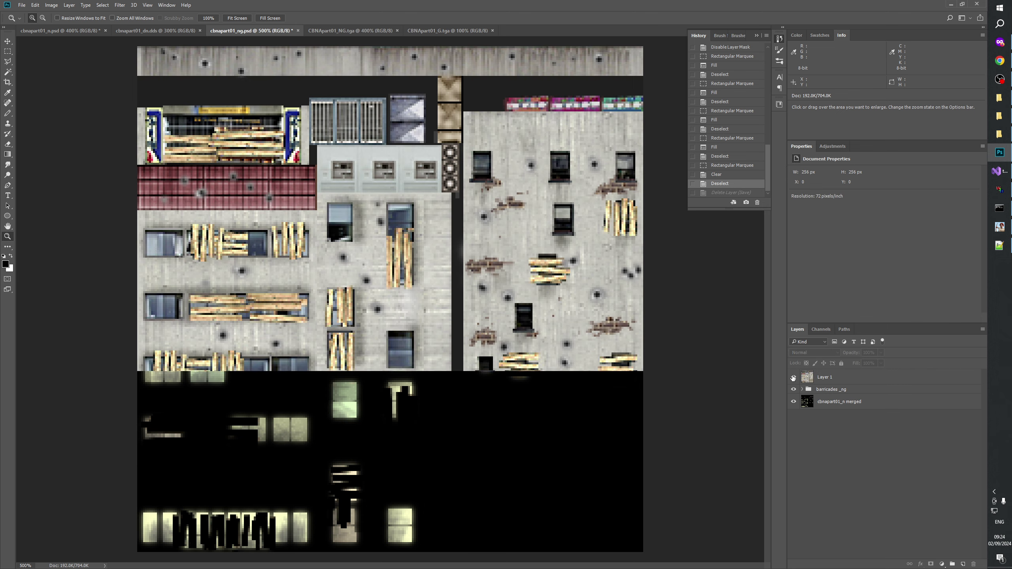
left_click(793, 378)
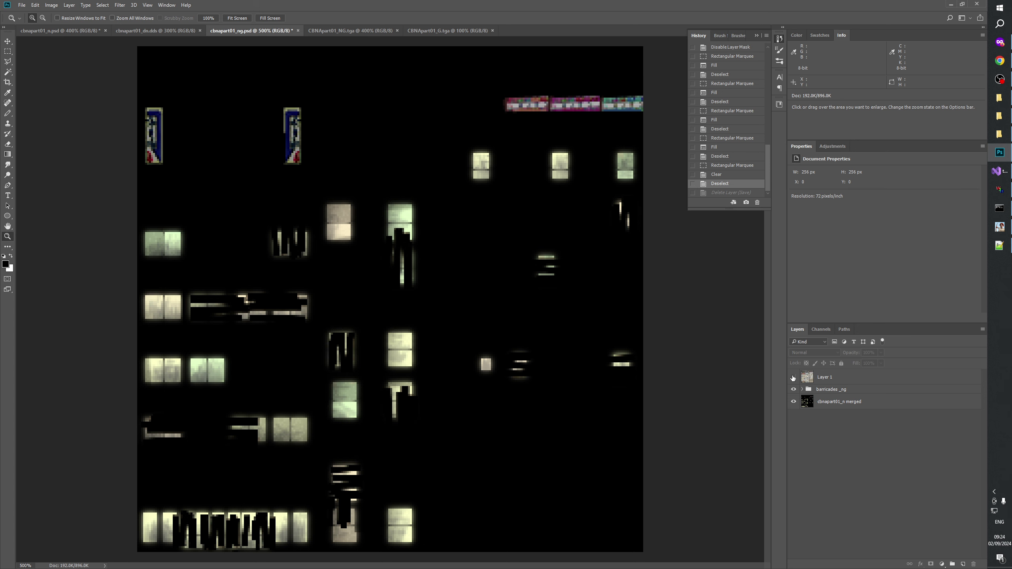
left_click(793, 377)
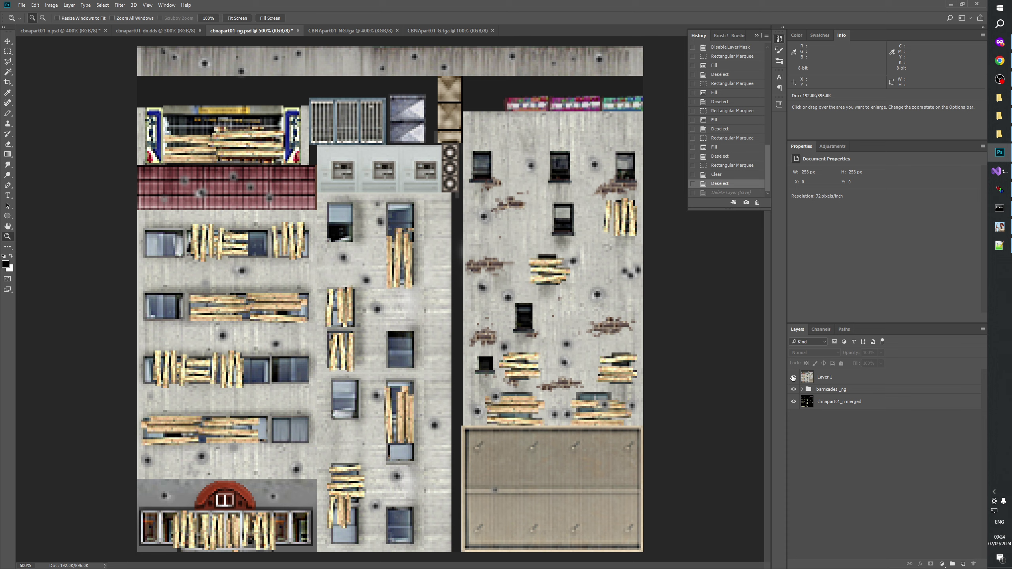
left_click(793, 378)
left_click(793, 378)
left_click(794, 377)
- Compare the fourth-row barricaded window with the daytime Layer 1, and expand the barricades _ng group to check the fix artifacts layer
left_click(252, 446)
left_click(229, 450)
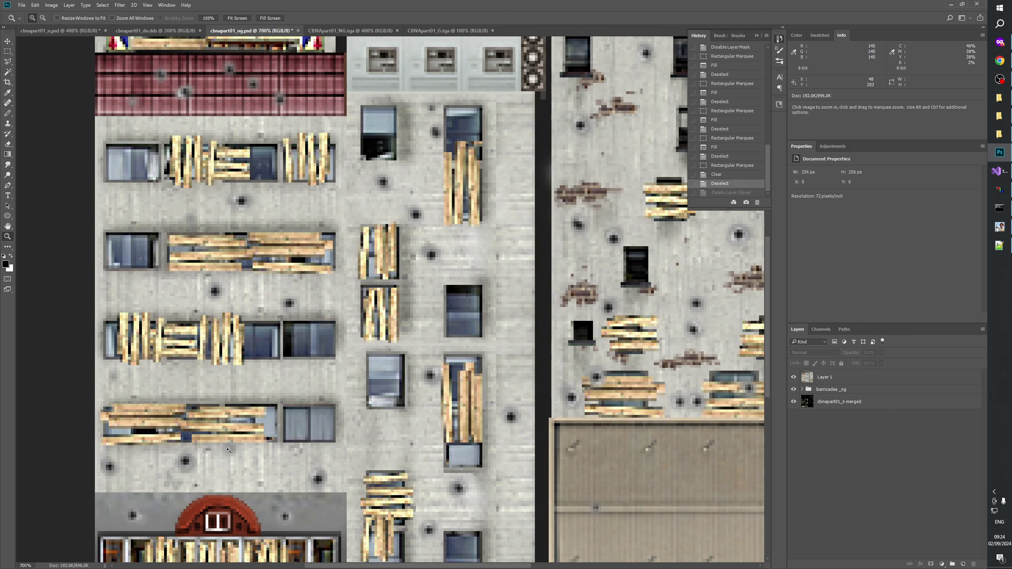
left_click(228, 447)
left_click(228, 446)
left_click(228, 445)
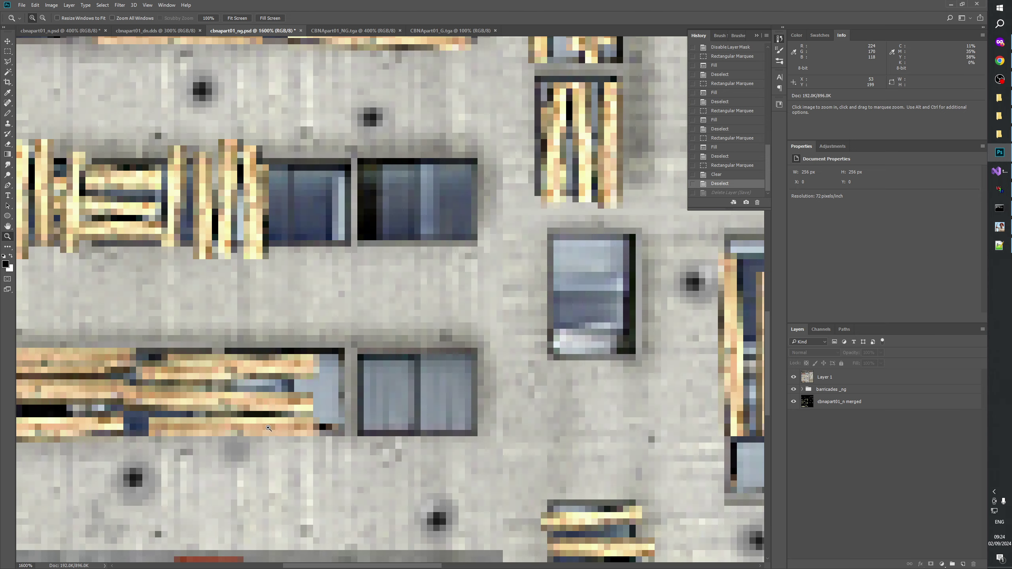
left_click(232, 442)
left_click(231, 442)
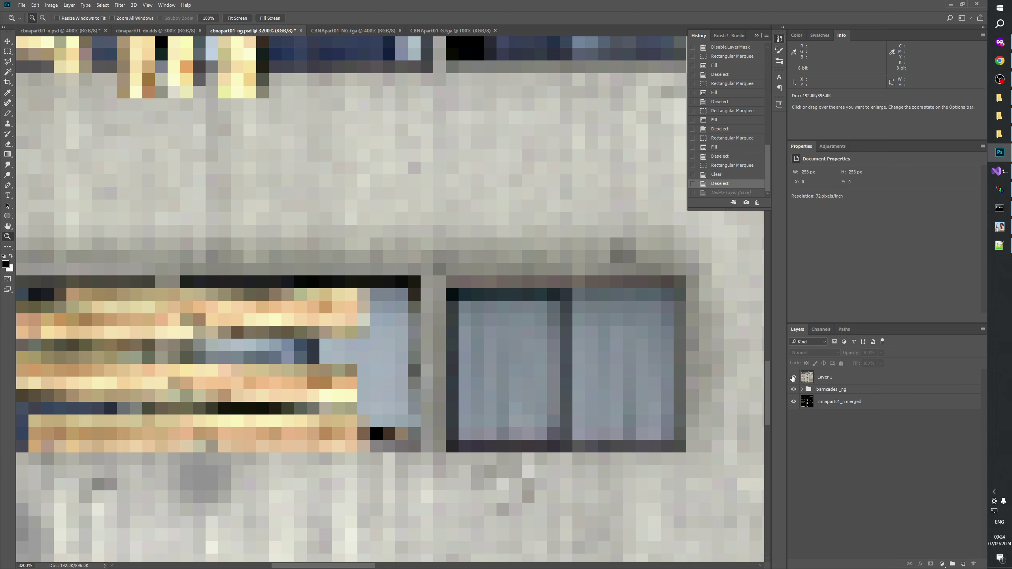
left_click(793, 377)
left_click(793, 377)
left_click(794, 377)
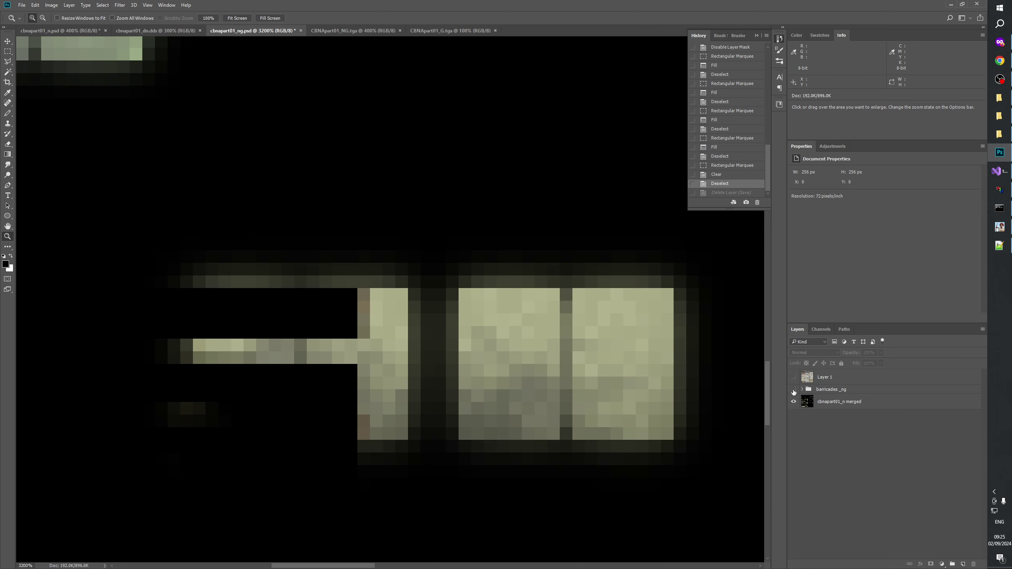
left_click(793, 390)
left_click(793, 390)
left_click(803, 389)
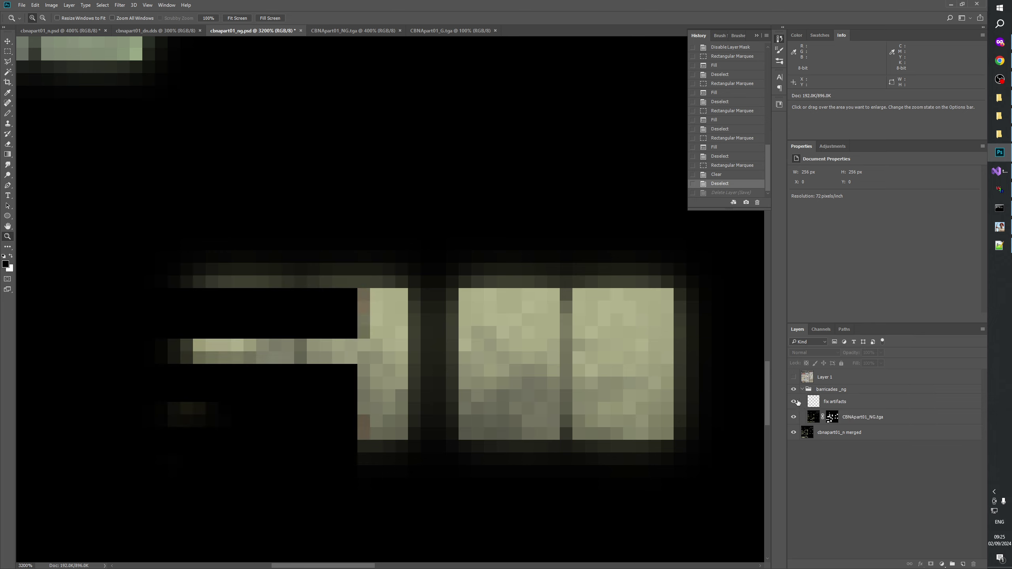
left_click(795, 402)
left_click(795, 401)
left_click(793, 377)
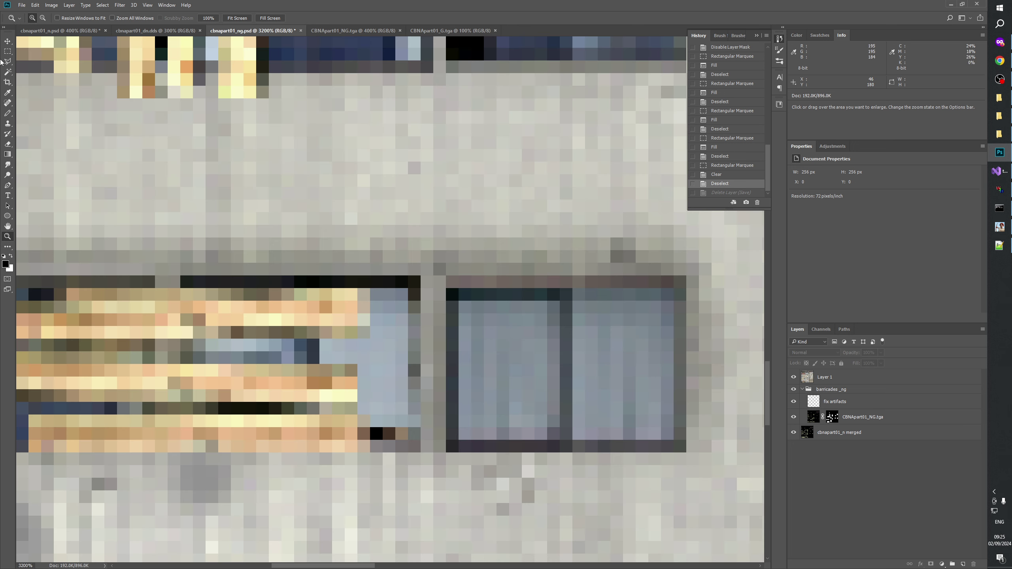
- Fill a 16 × 1 px gap between the fourth-row window's lower boards on the CBNApart01_NG.tga layer mask to let light through
left_click(7, 51)
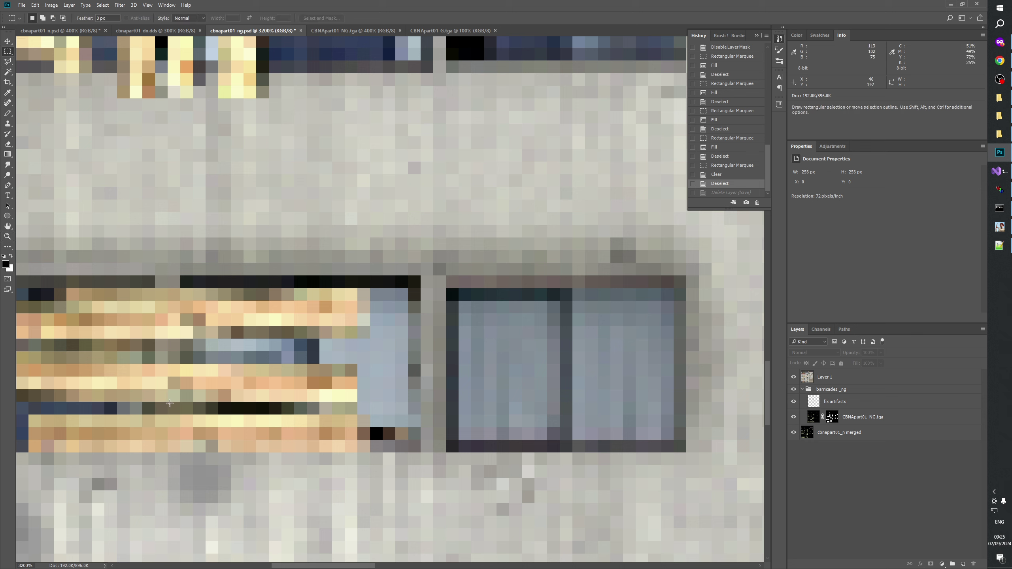
left_click_drag(157, 404, 357, 415)
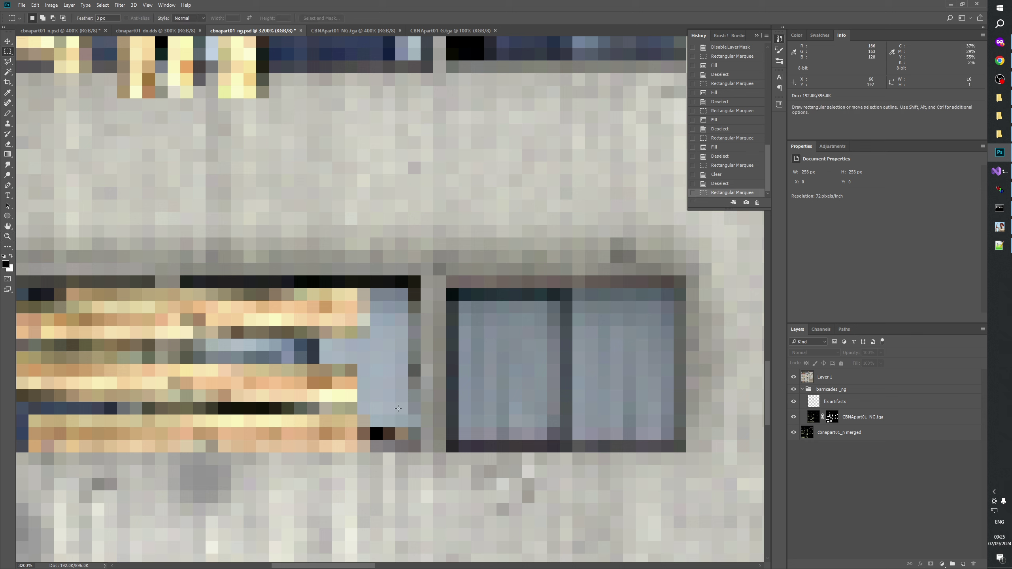
left_click(793, 377)
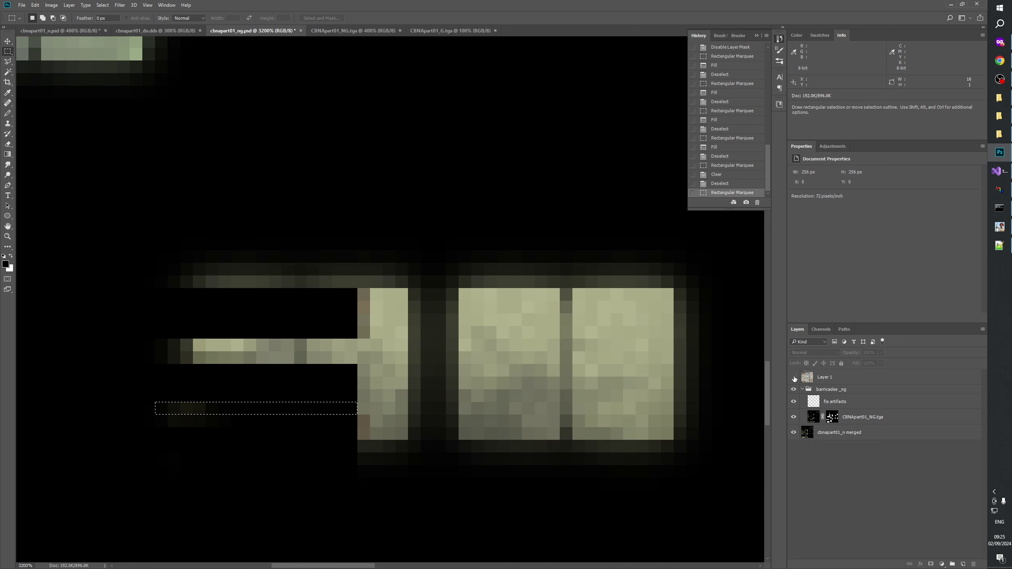
left_click(832, 416)
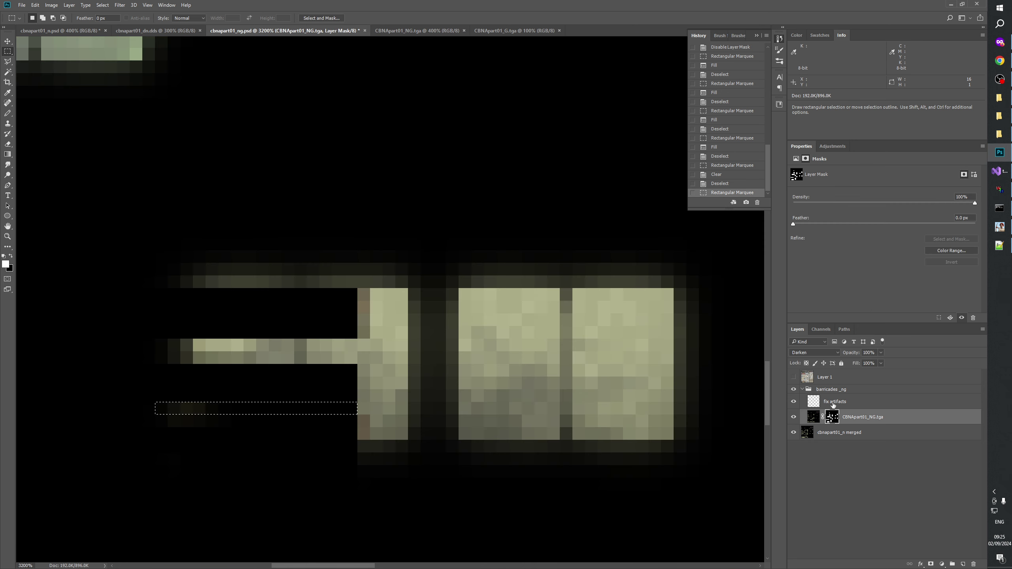
key("x")
key("alt+BackSpace")
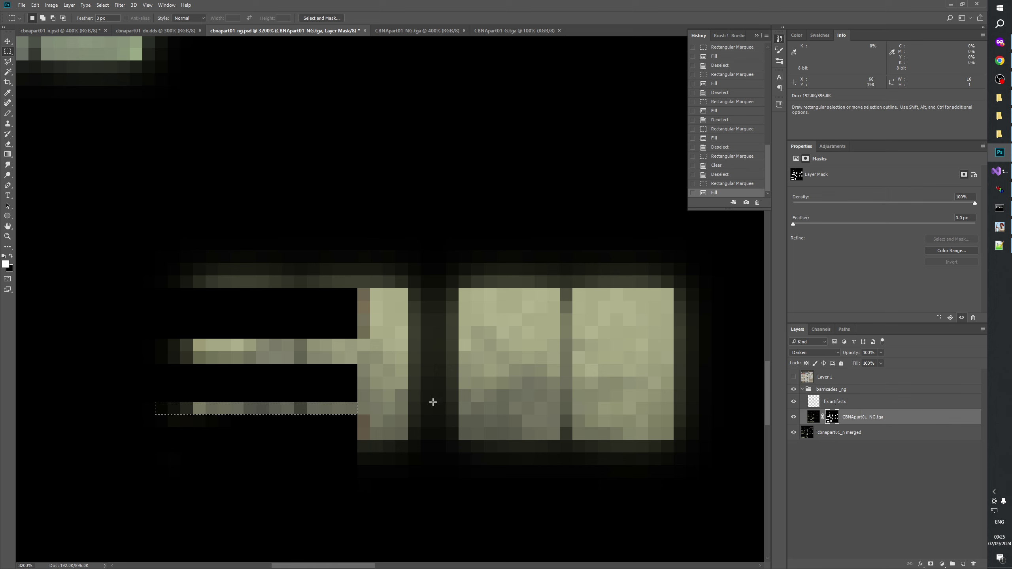
key("ctrl+d")
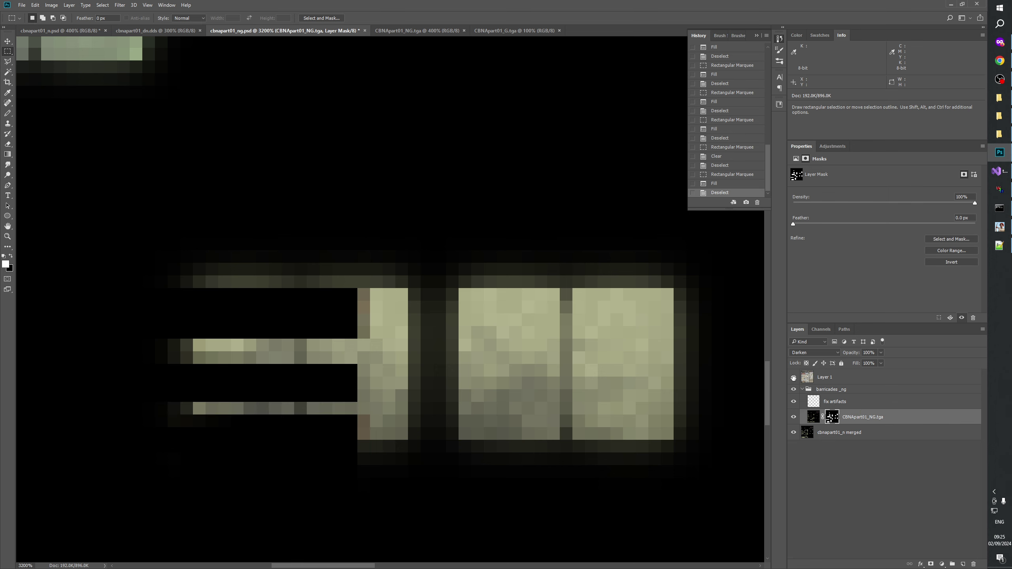
left_click(793, 377)
left_click(793, 377)
left_click(793, 377)
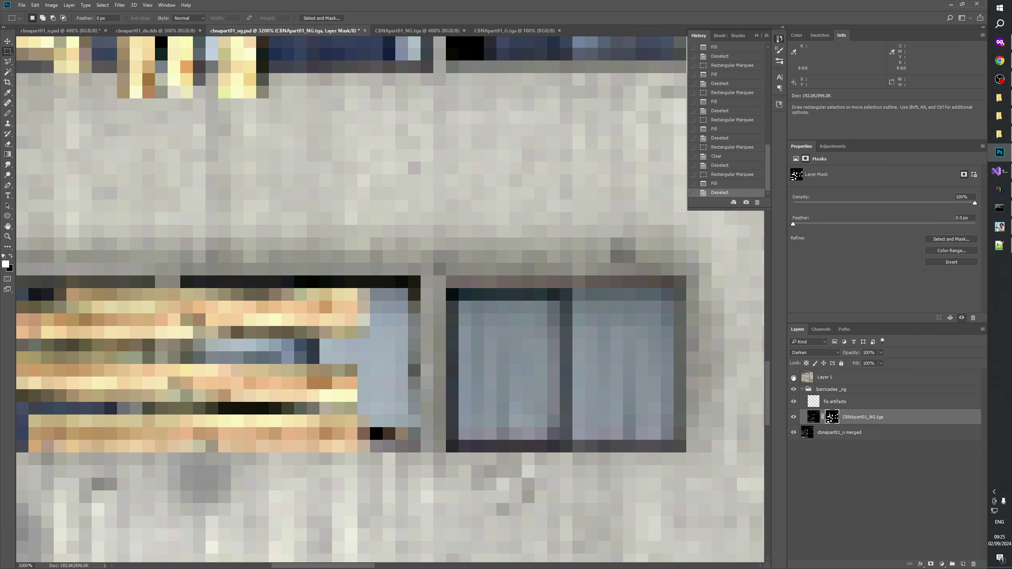
left_click(793, 377)
- Check the remaining barricaded night windows against the daytime Layer 1 for gaps between the boards
left_click_drag(659, 367, 458, 364)
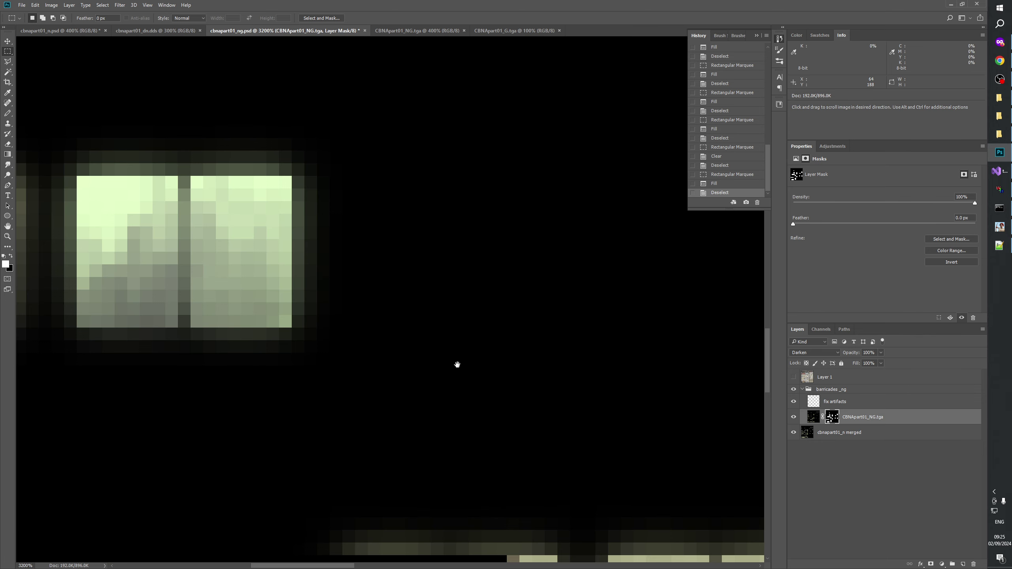
key("z")
right_click(195, 231)
left_click(217, 245)
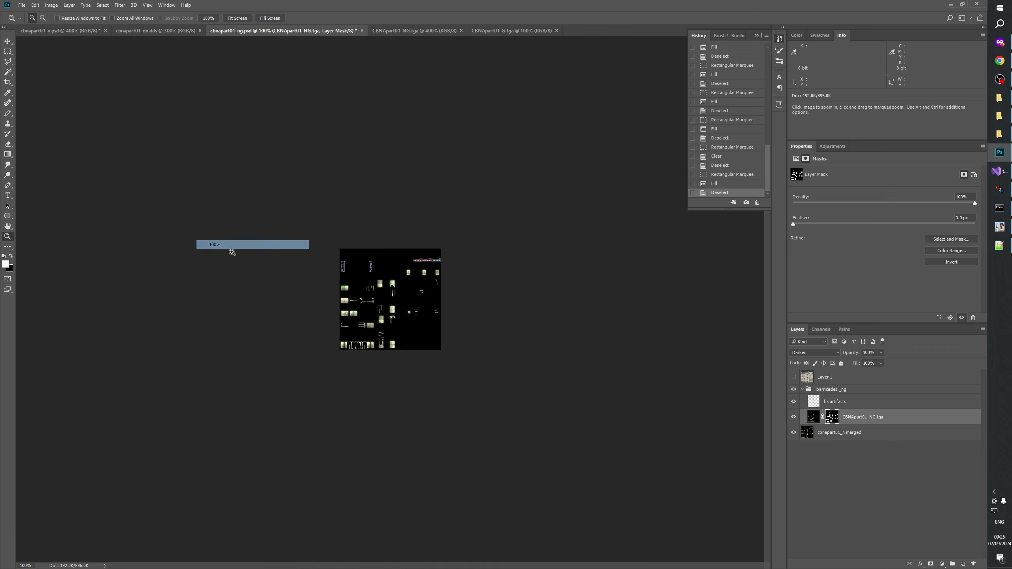
left_click(392, 303)
left_click(386, 298)
left_click(284, 316)
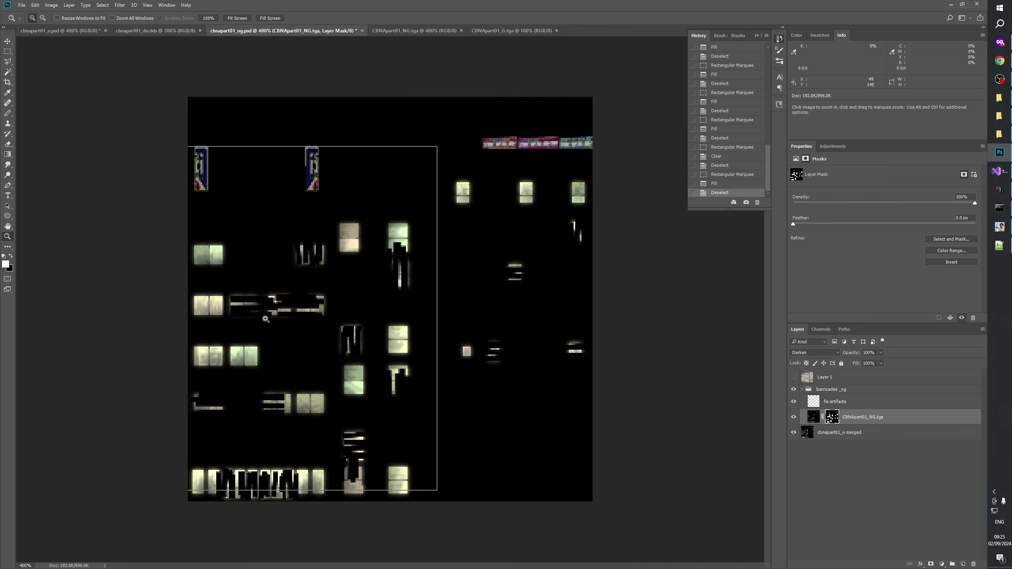
left_click(274, 318)
left_click(253, 322)
left_click(254, 322)
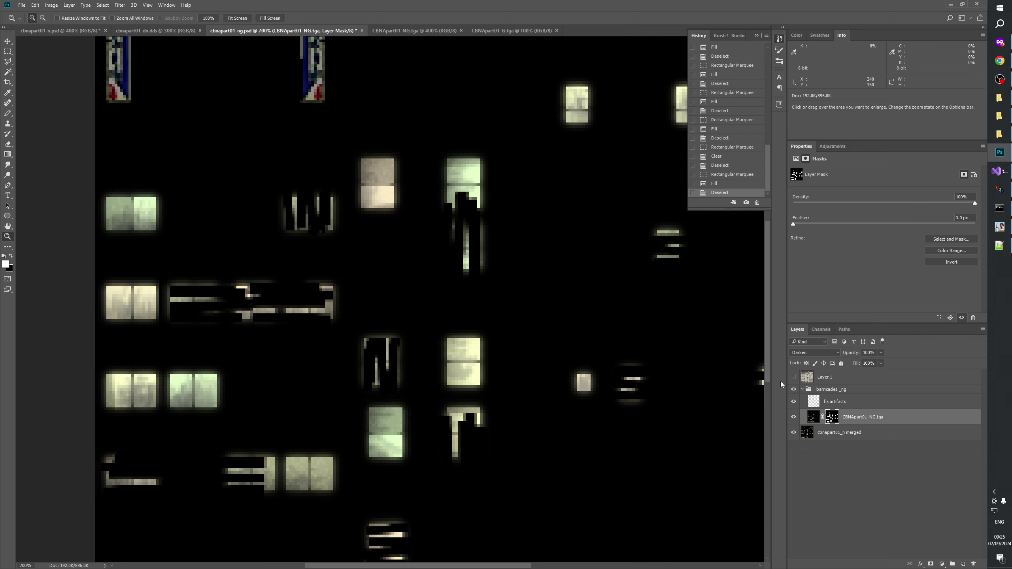
left_click(792, 377)
left_click(792, 377)
left_click(793, 377)
left_click(792, 377)
left_click(792, 377)
- Fill a 26 × 1 px gap above the second-row barricade's lowest board on the CBNApart01_NG.tga layer mask to let light through
left_click(200, 318)
left_click(174, 317)
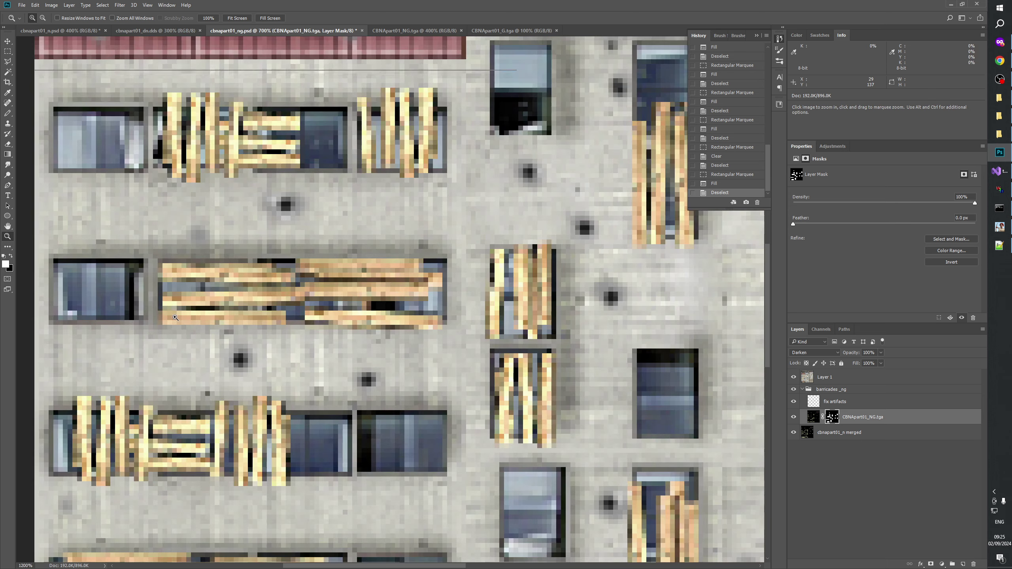
left_click(174, 317)
key("m")
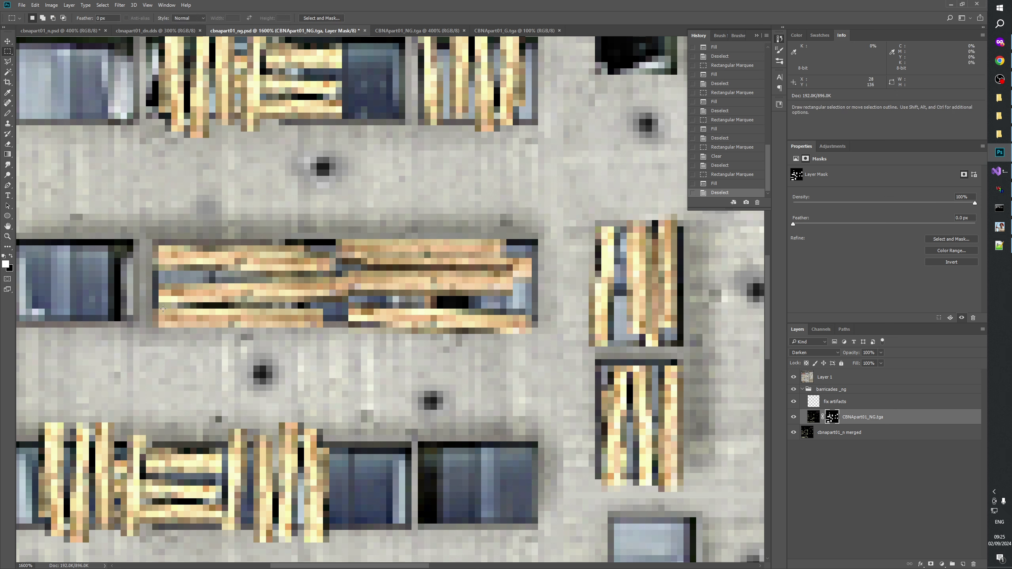
left_click_drag(159, 303, 322, 307)
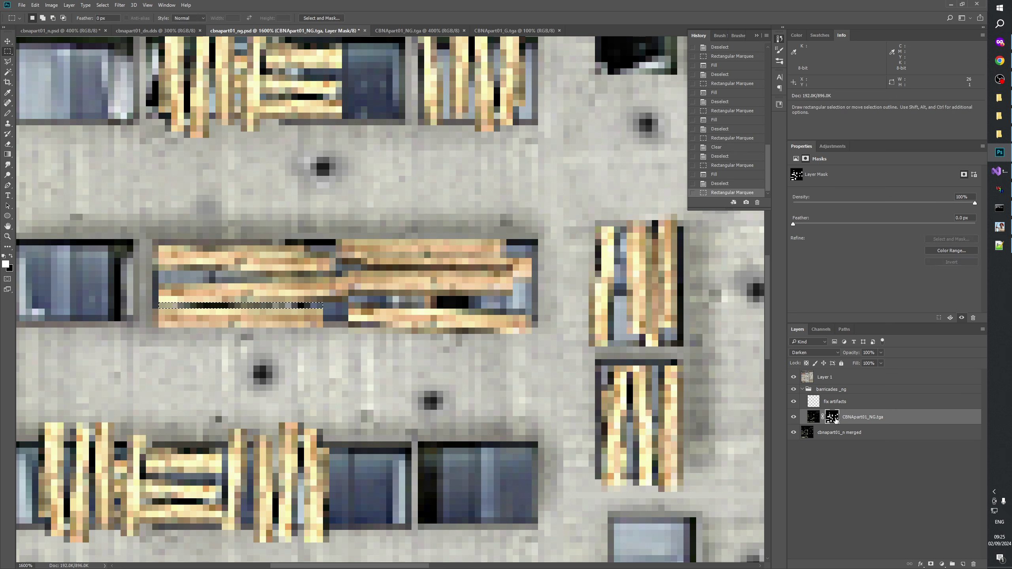
left_click(793, 377)
key("alt+BackSpace")
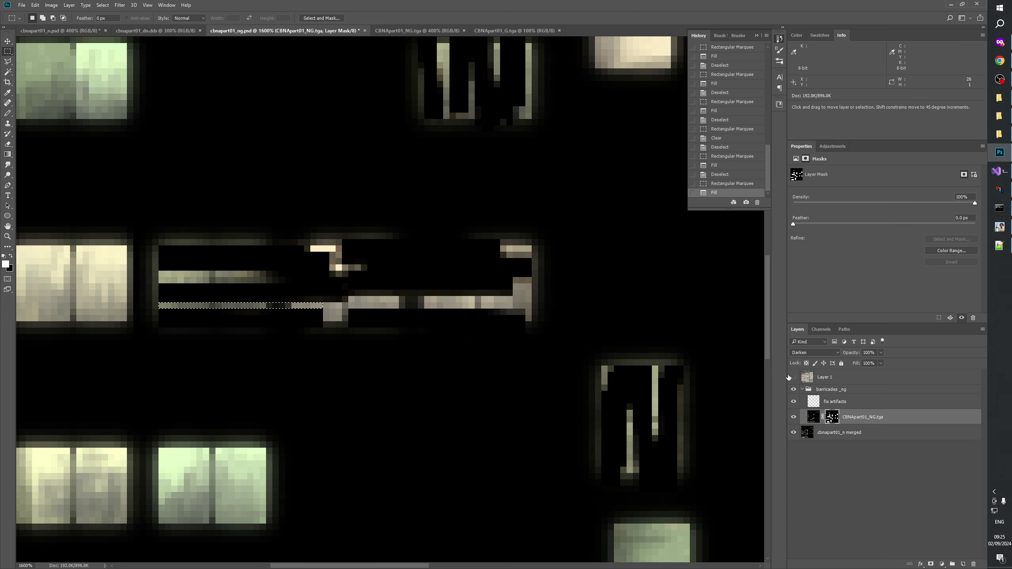
key("ctrl+d")
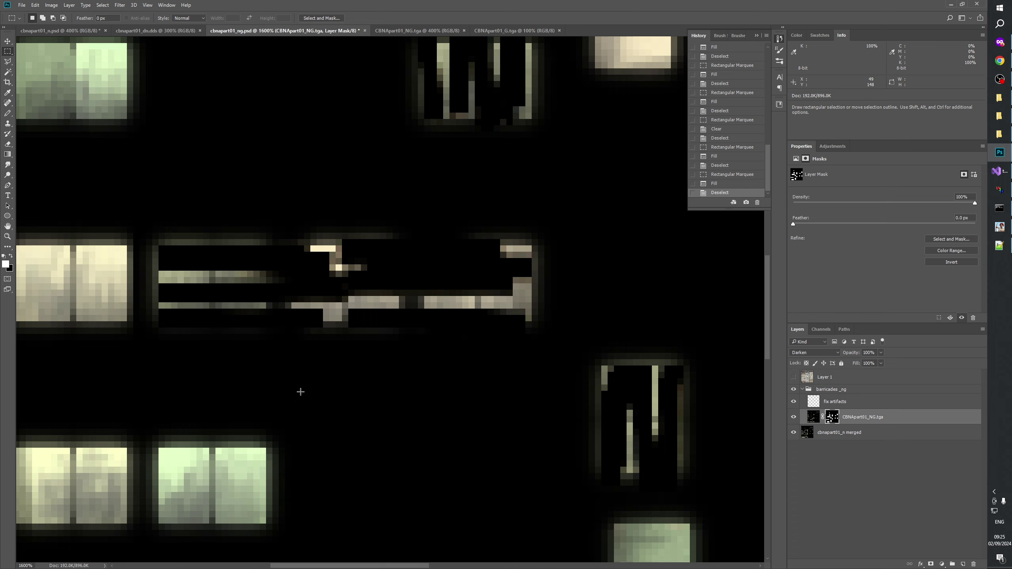
- Compare the second-row night window with the daytime Layer 1, and examine the whole night texture
left_click_drag(300, 392, 387, 410)
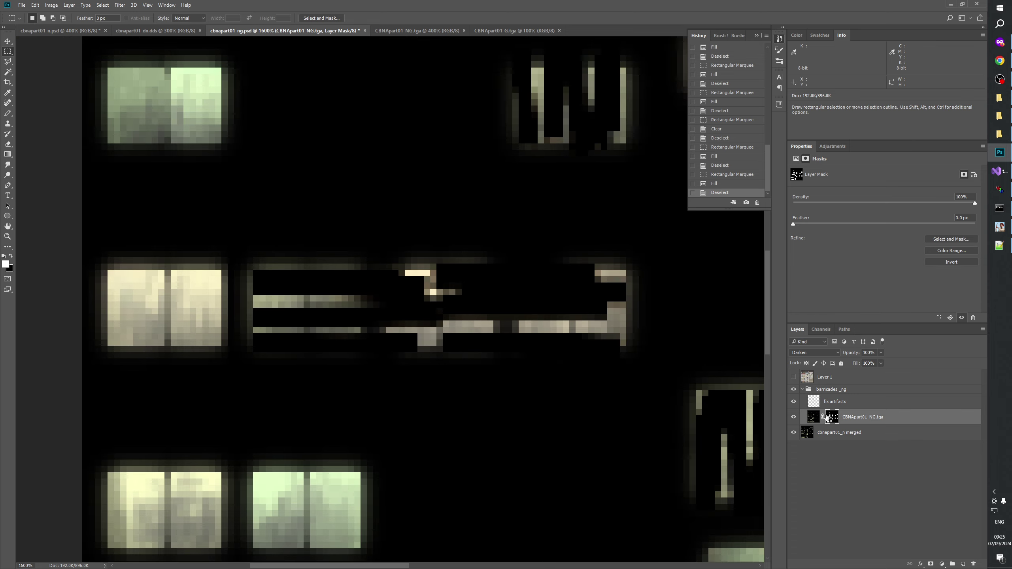
left_click(793, 377)
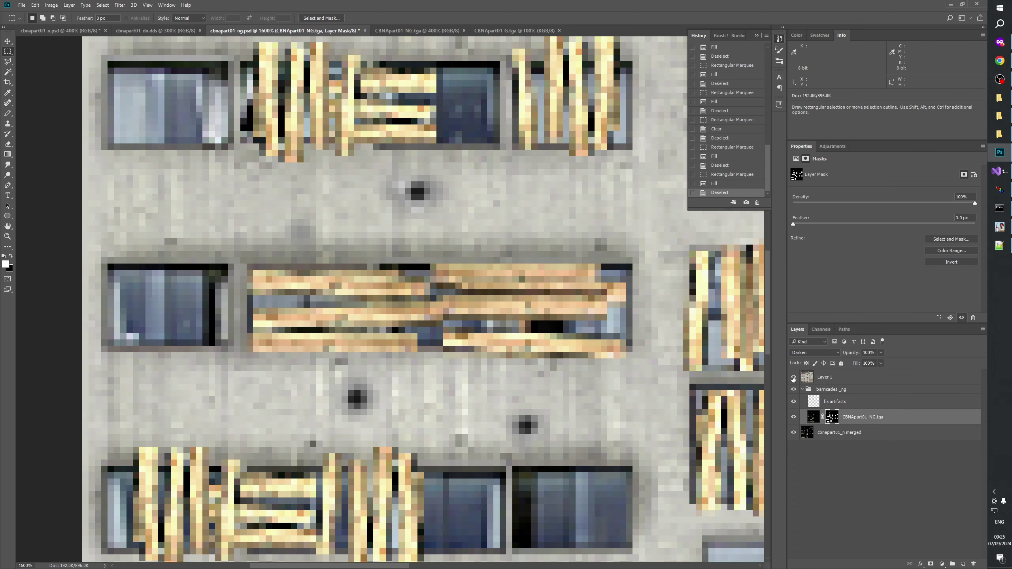
left_click(793, 377)
left_click(793, 377)
left_click(793, 378)
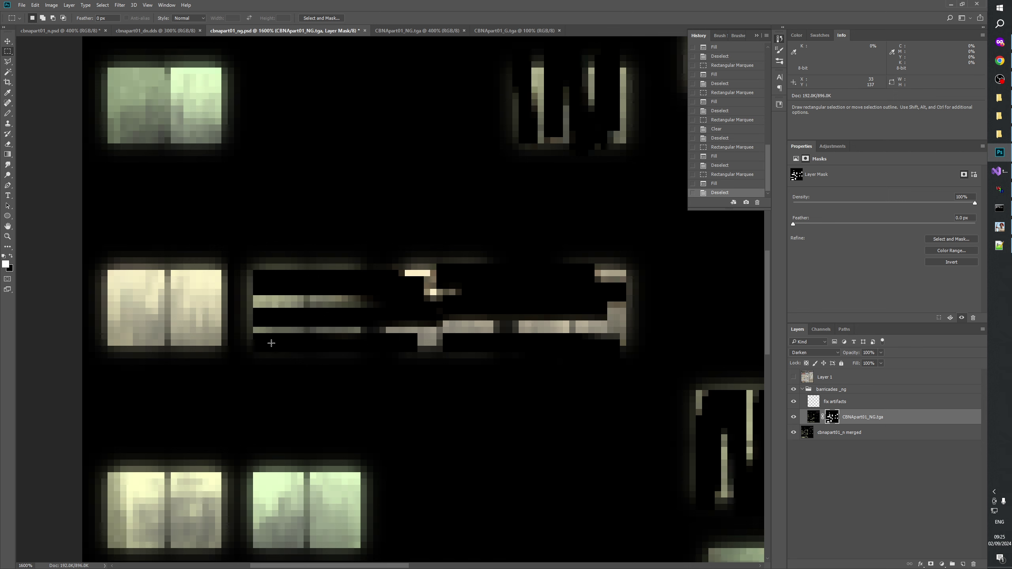
left_click(7, 237)
right_click(340, 321)
left_click(358, 335)
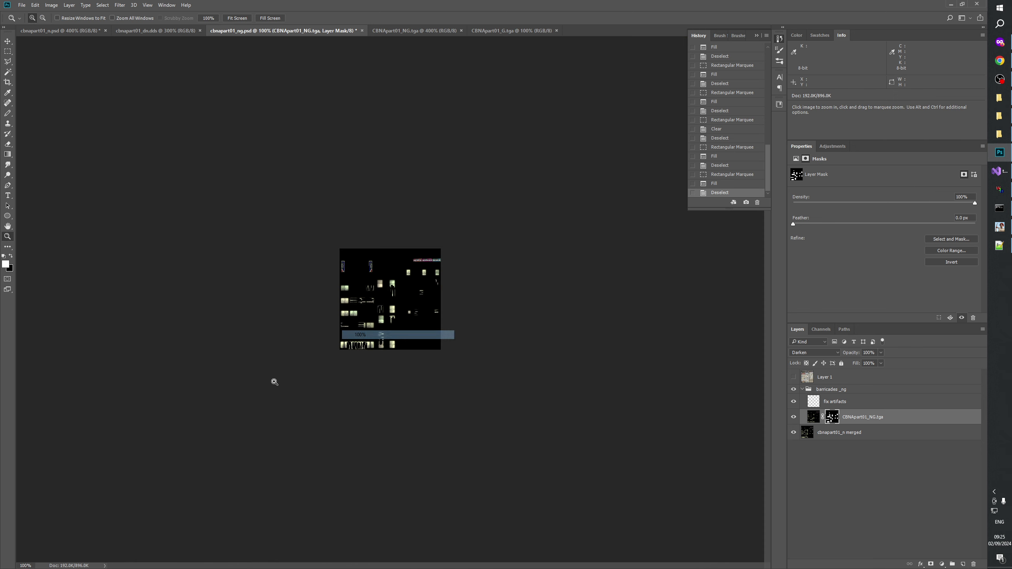
left_click(352, 327)
left_click(295, 330)
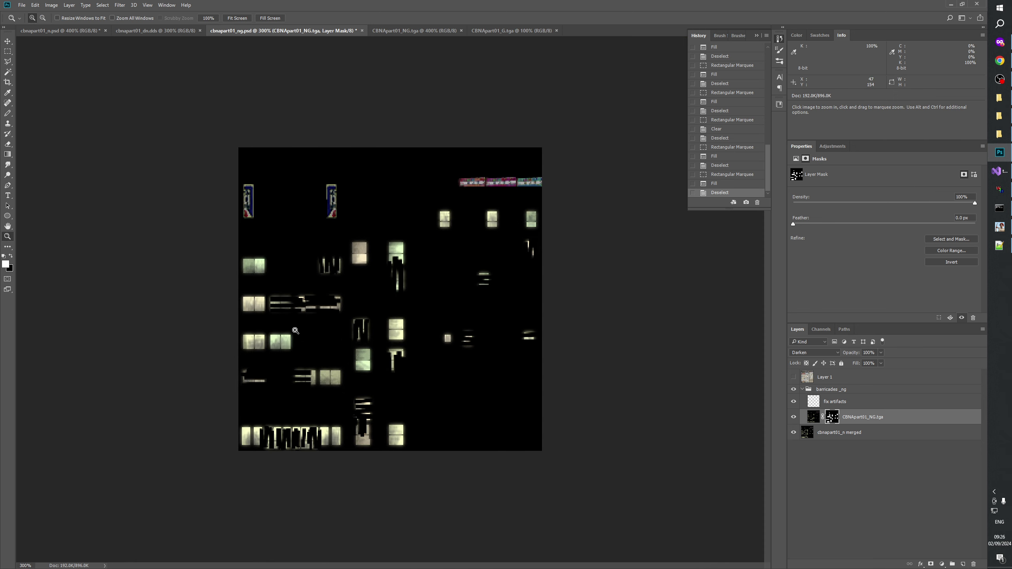
- Compare the night texture with the CBNApart01_NG.tga and fix artifacts layers hidden and shown, and examine it enlarged and at 100%
left_click(865, 478)
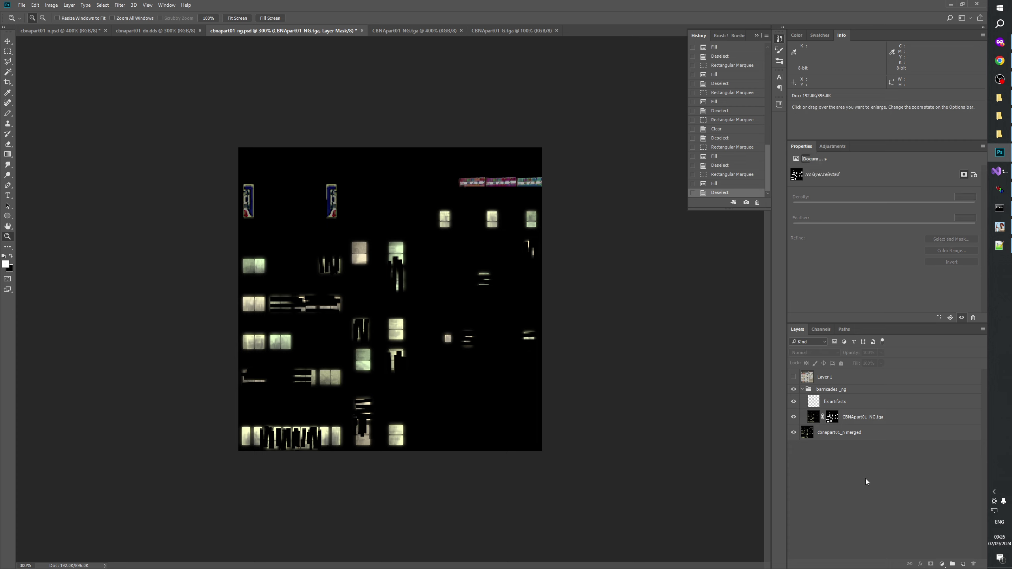
left_click(794, 416)
left_click(793, 414)
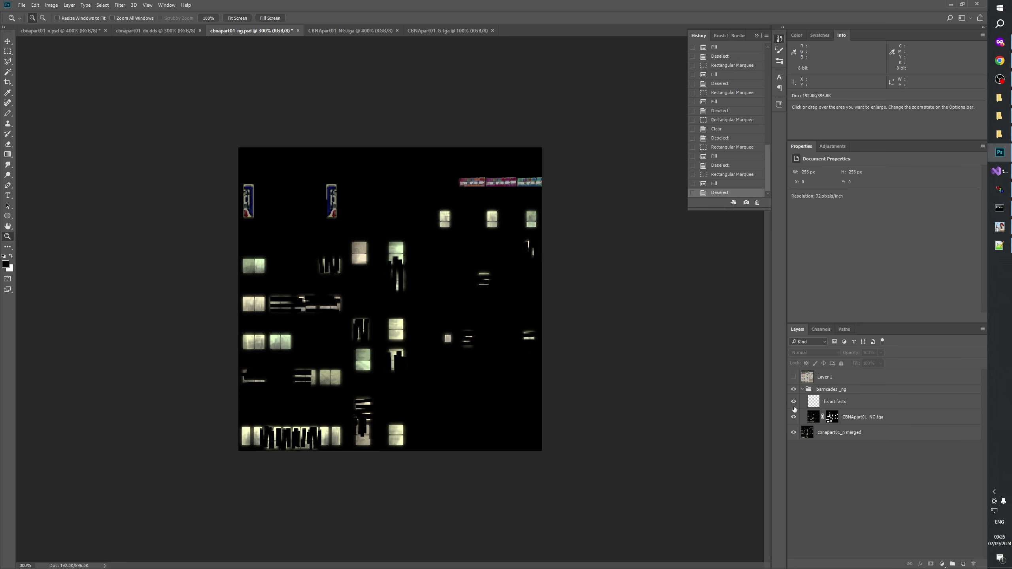
left_click(794, 402)
left_click(430, 376)
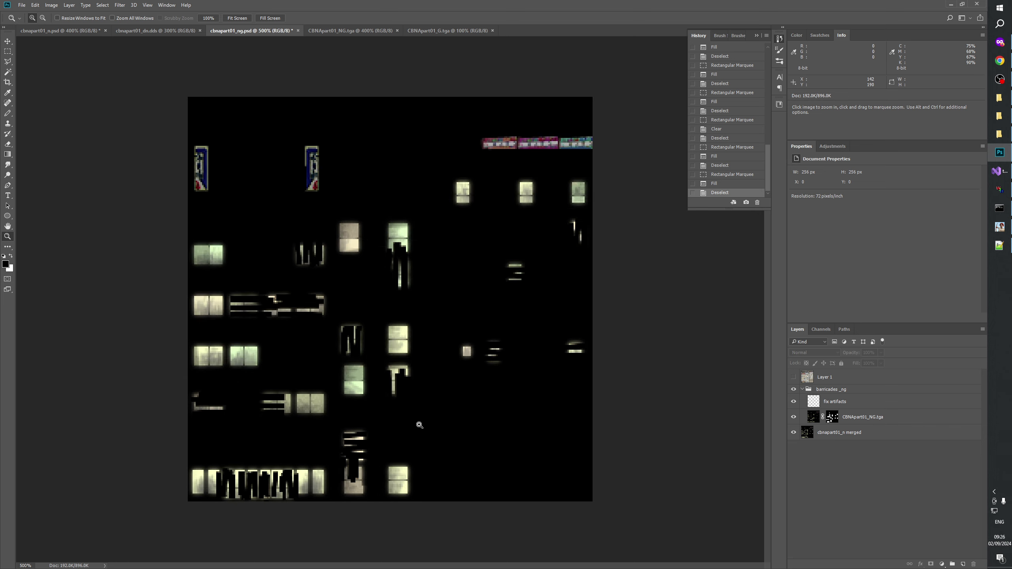
left_click(418, 425)
left_click(422, 439)
right_click(427, 426)
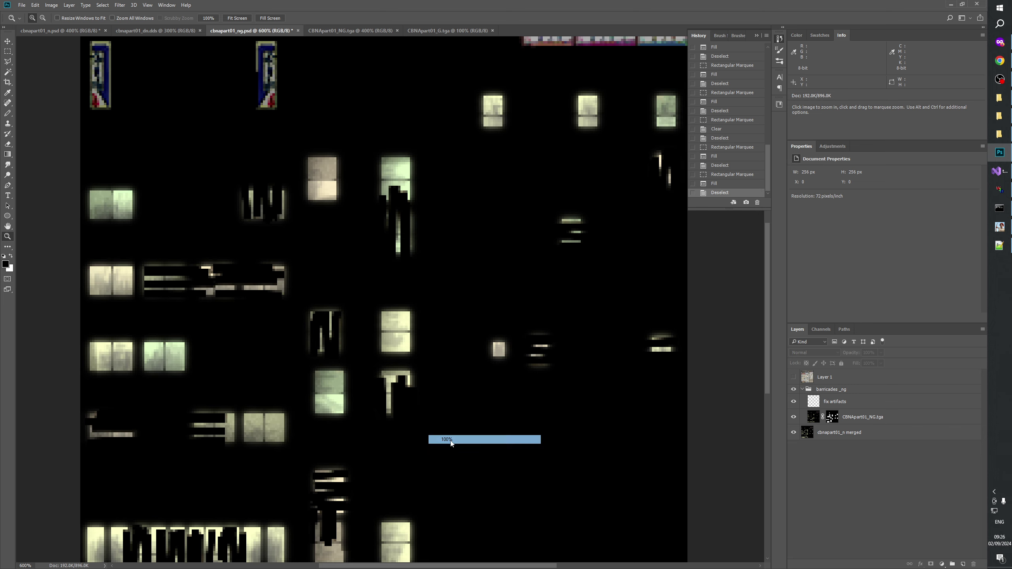
left_click(448, 439)
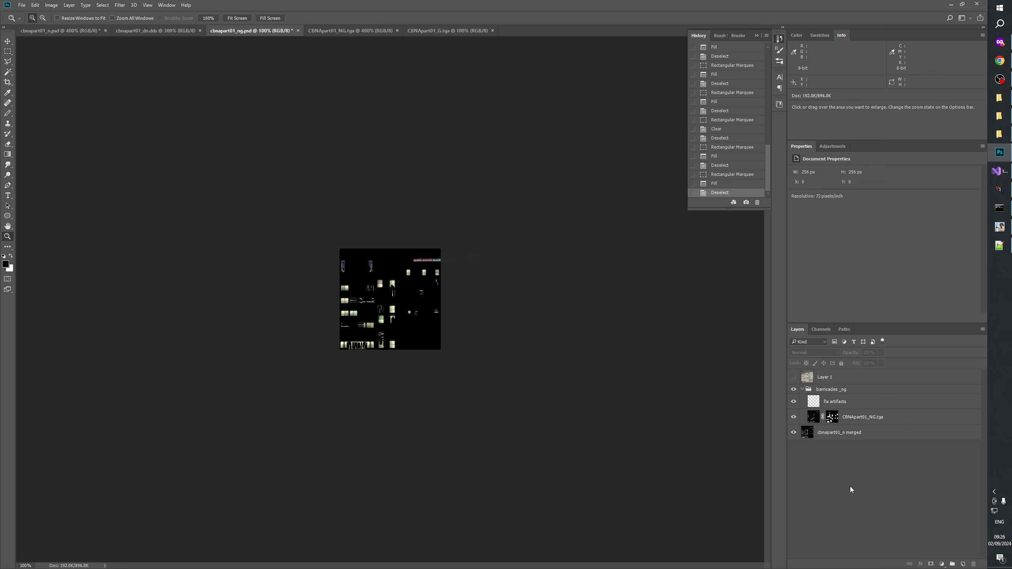
- Examine the CBNApart01_NG.tga layer mask on its own, enlarged and at 100%, and return to the full image with no layer selected
left_click(832, 419, "alt")
left_click(381, 295)
left_click(358, 326)
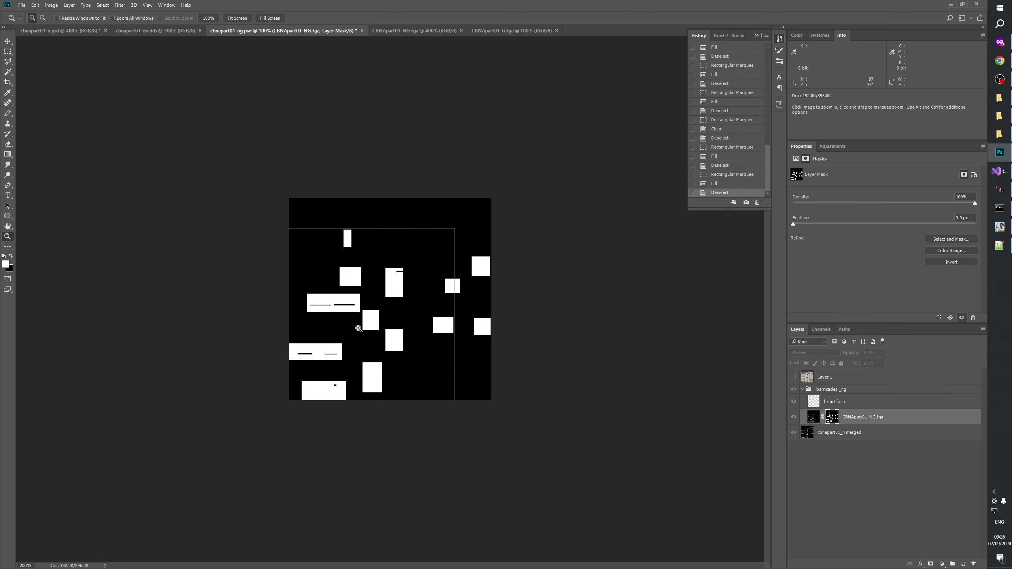
left_click(317, 367)
right_click(371, 360)
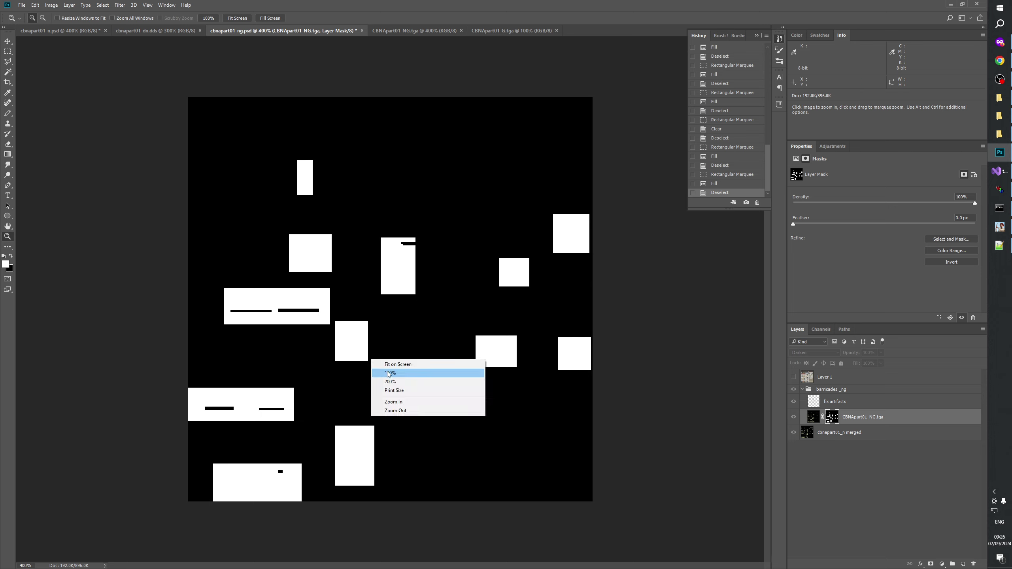
left_click(430, 369)
left_click(819, 466)
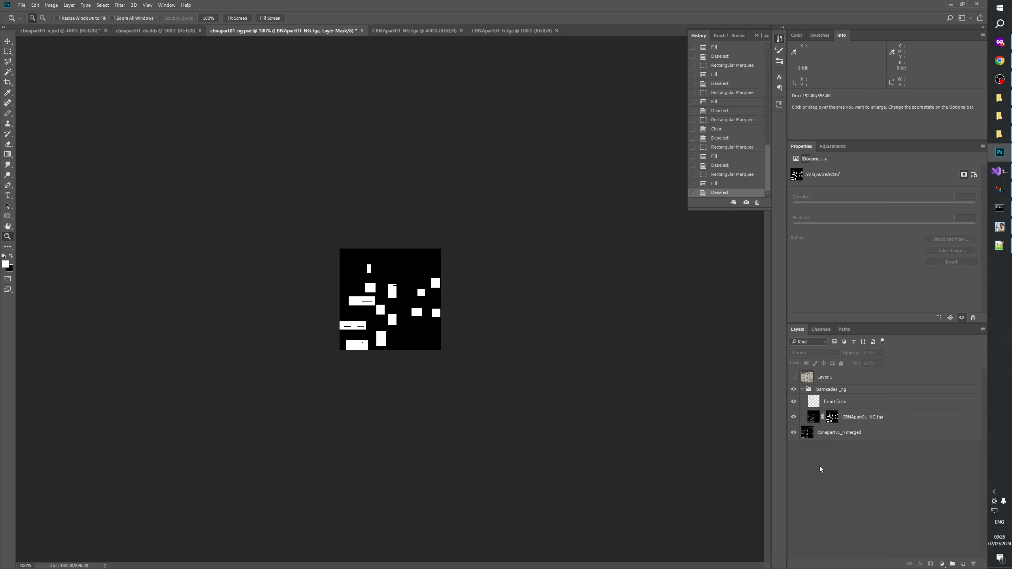
- Collapse the barricades _ng layer group
left_click(803, 389)
key("ctrl+plus")
key("ctrl+plus")
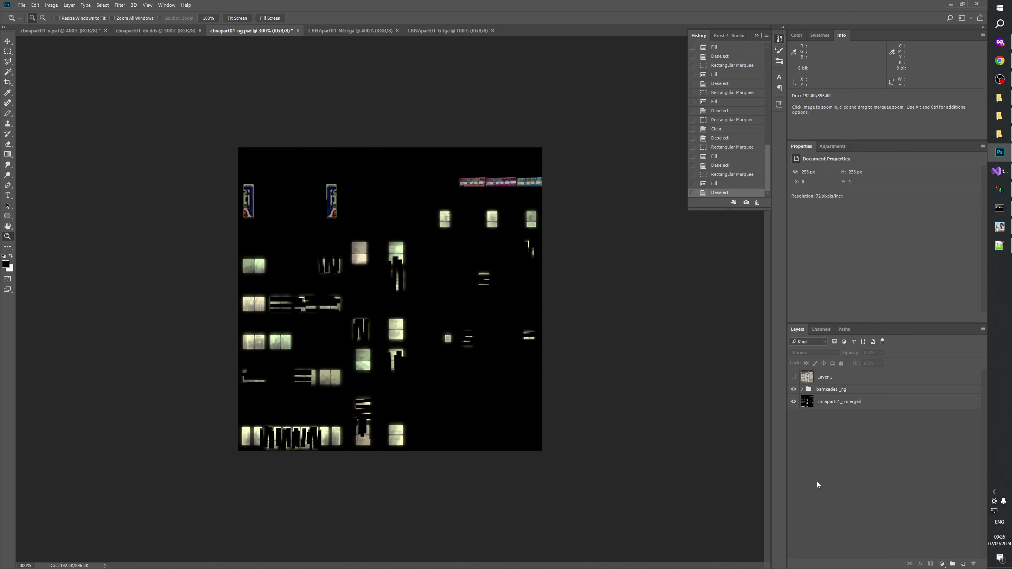
- Save cbnapart01_ng.psd and run the Build action in Generals Mod Builder
key("ctrl+s")
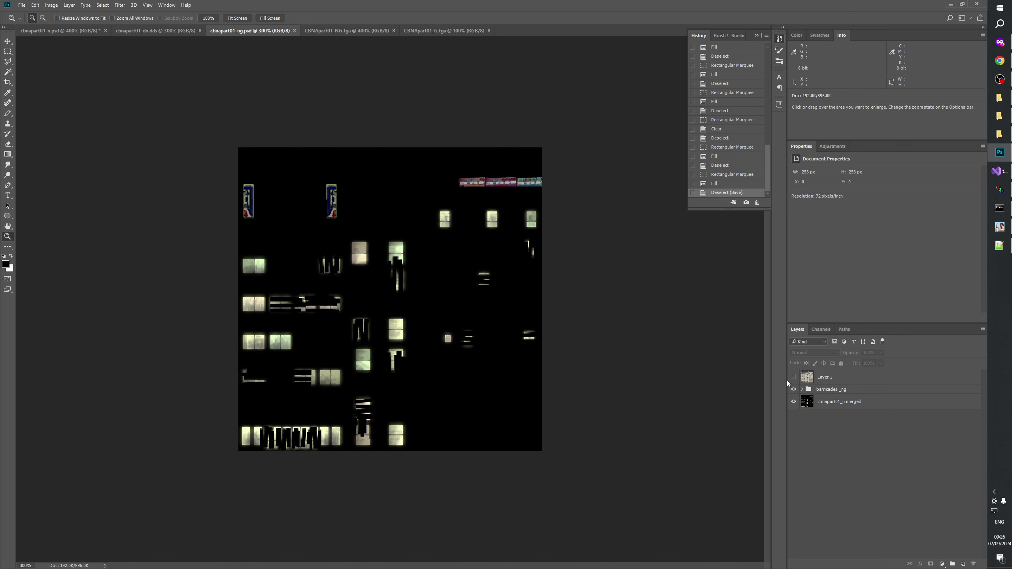
left_click(1000, 228)
left_click(194, 83)
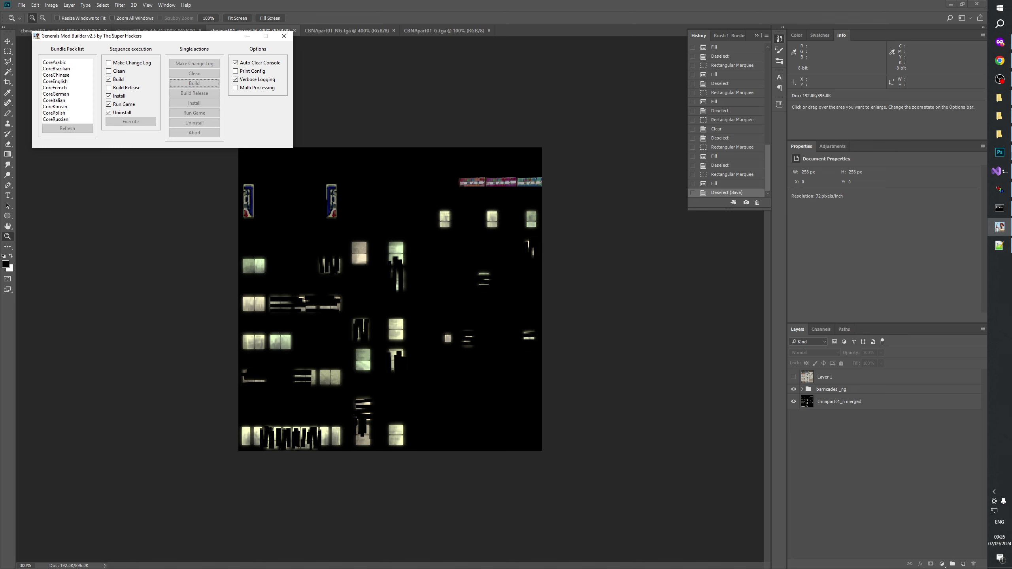
- Switch to W3D Viewer, clear the old scene, and load CBNApart01_NG.W3D to display its CBNAPART01_NG hierarchy
mouse_move(1002, 193)
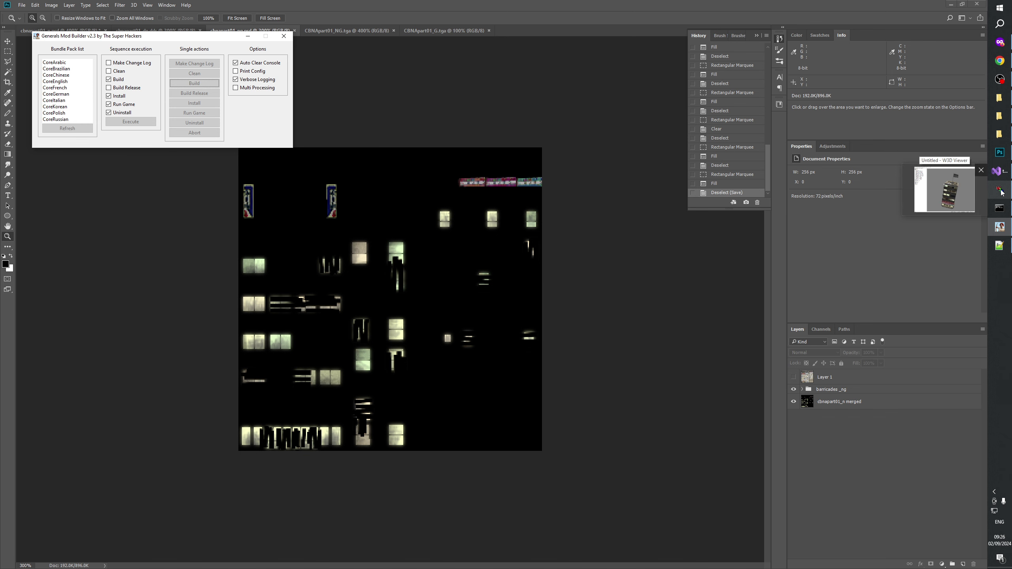
left_click(1001, 191)
left_click(163, 57)
left_click(172, 57)
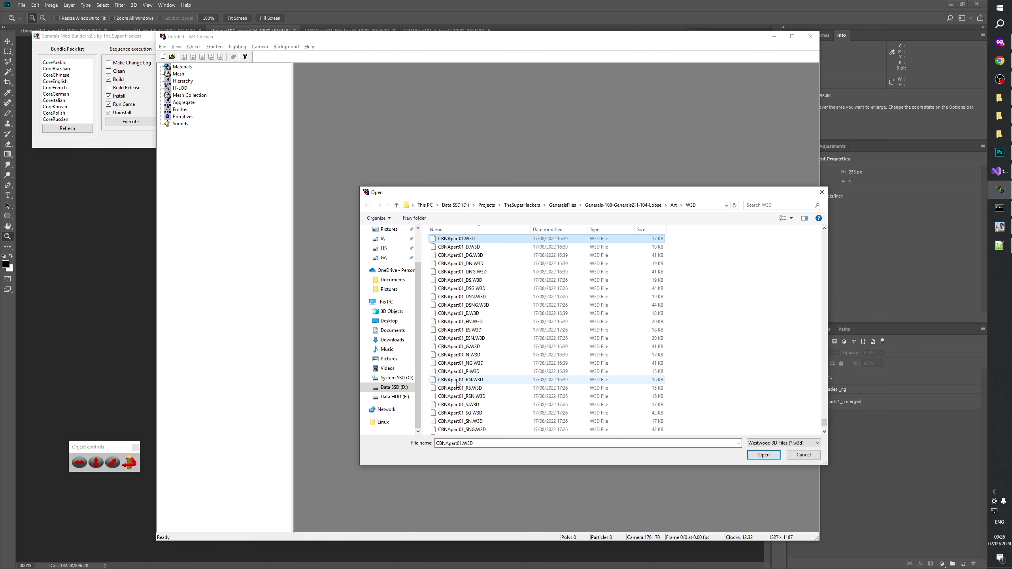
left_click(458, 355)
left_click(460, 362, "shift")
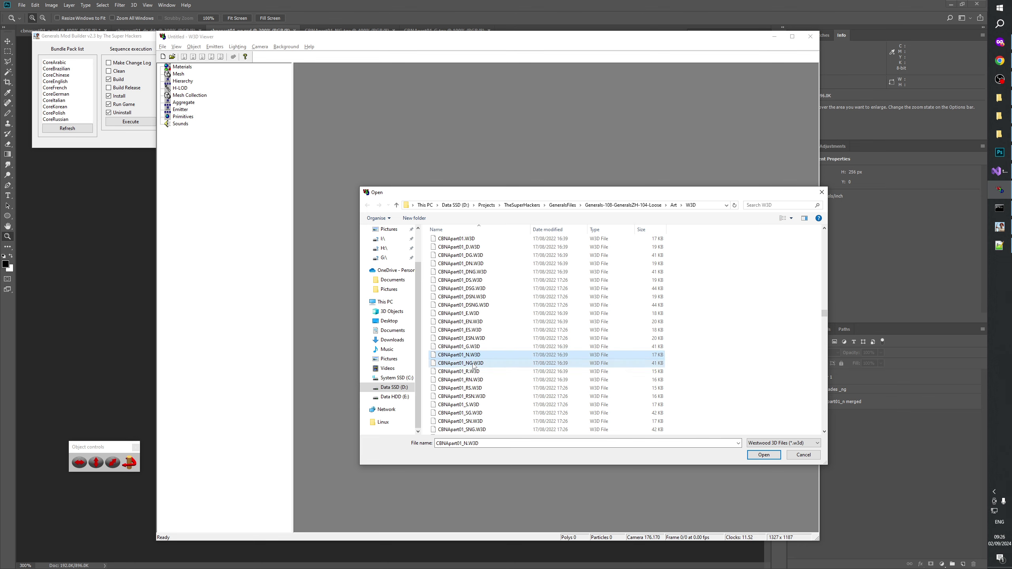
left_click(769, 458)
left_click(160, 82)
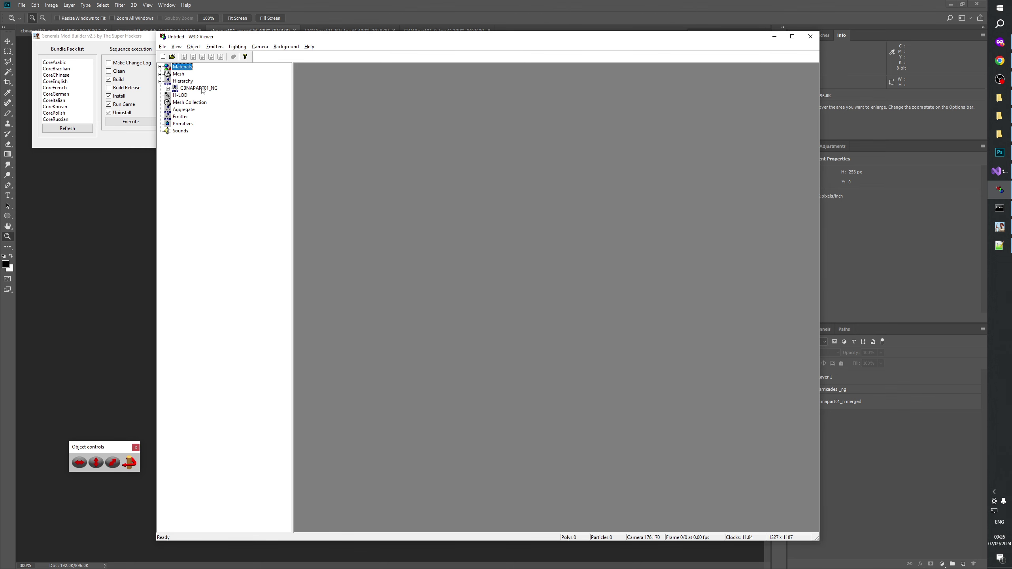
left_click(200, 88)
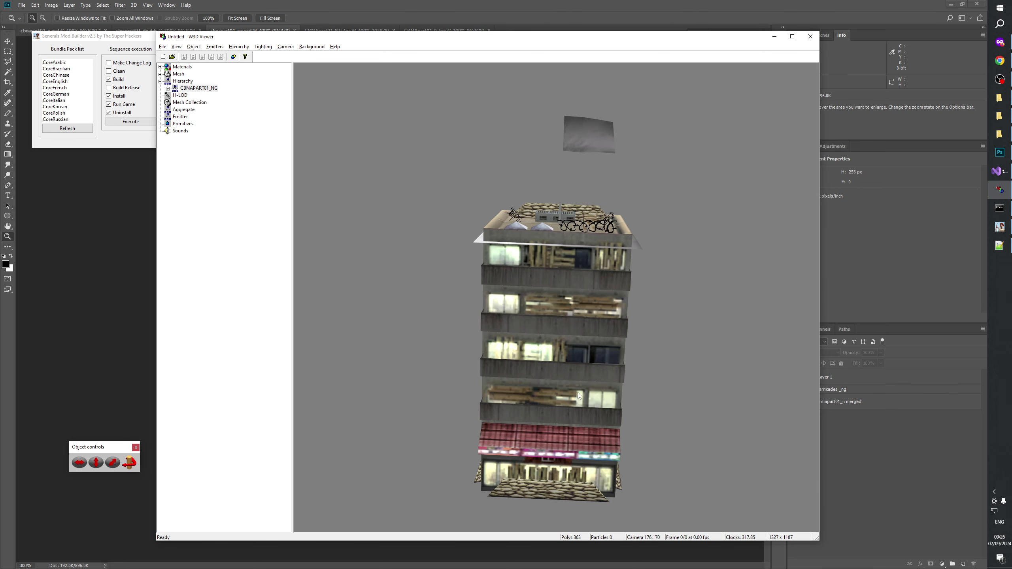